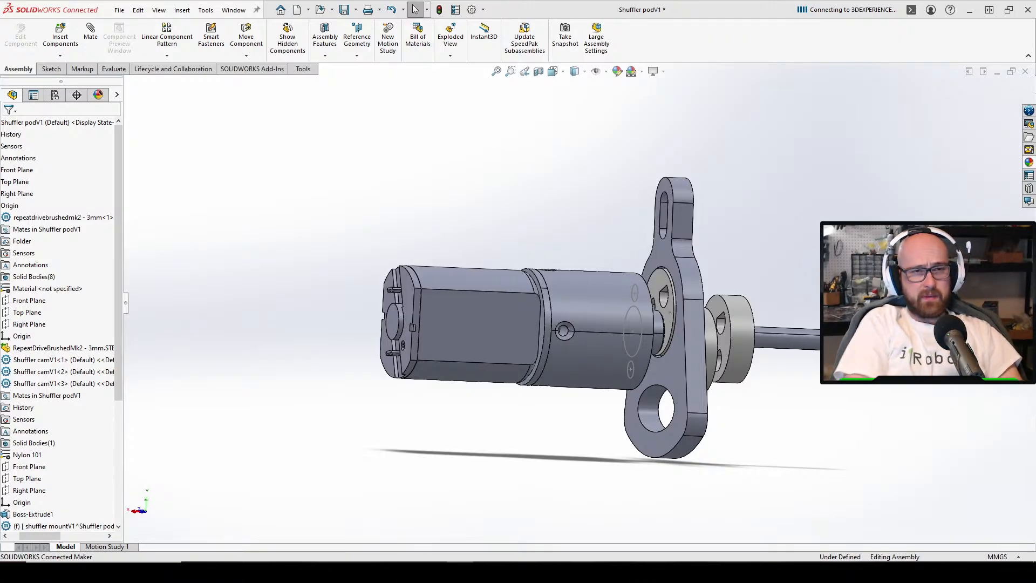
Examine the motor, foot plate, cams and shaft of the shuffler pod assembly from several angles
middle_click_drag(642, 178, 597, 335)
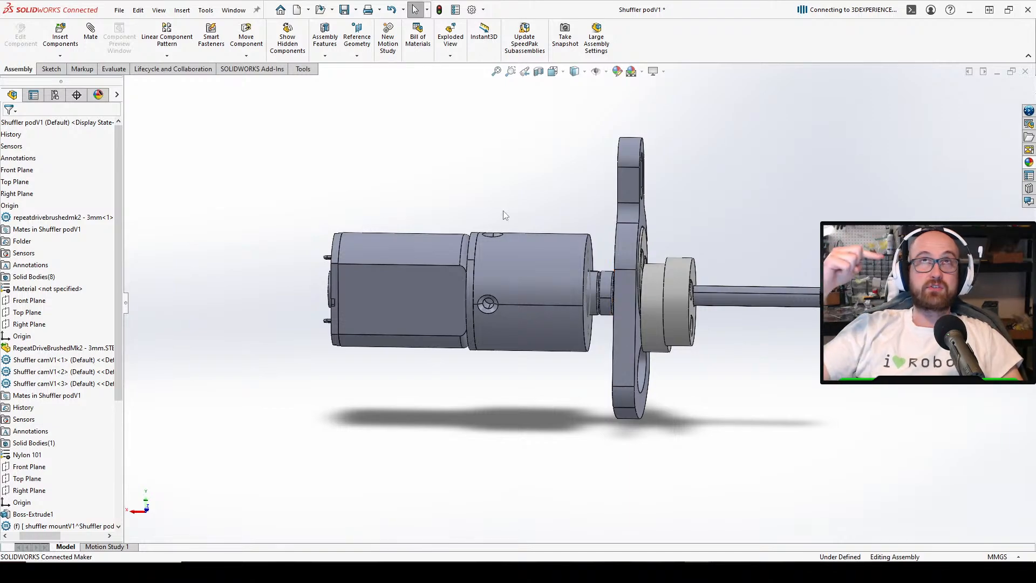
middle_click_drag(534, 259, 519, 305)
scroll(562, 259, "down", 3)
middle_click_drag(561, 259, 605, 216)
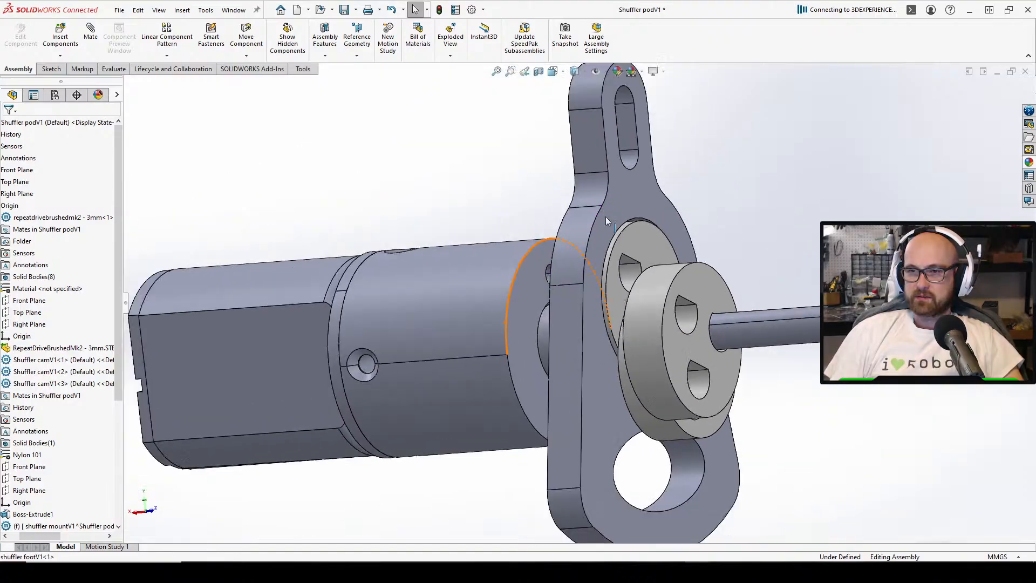
scroll(640, 357, "up", 2)
middle_click_drag(639, 357, 747, 274)
scroll(600, 306, "down", 3)
scroll(539, 313, "down", 2)
middle_click_drag(539, 313, 685, 340)
scroll(609, 315, "up", 5)
scroll(701, 351, "down", 2)
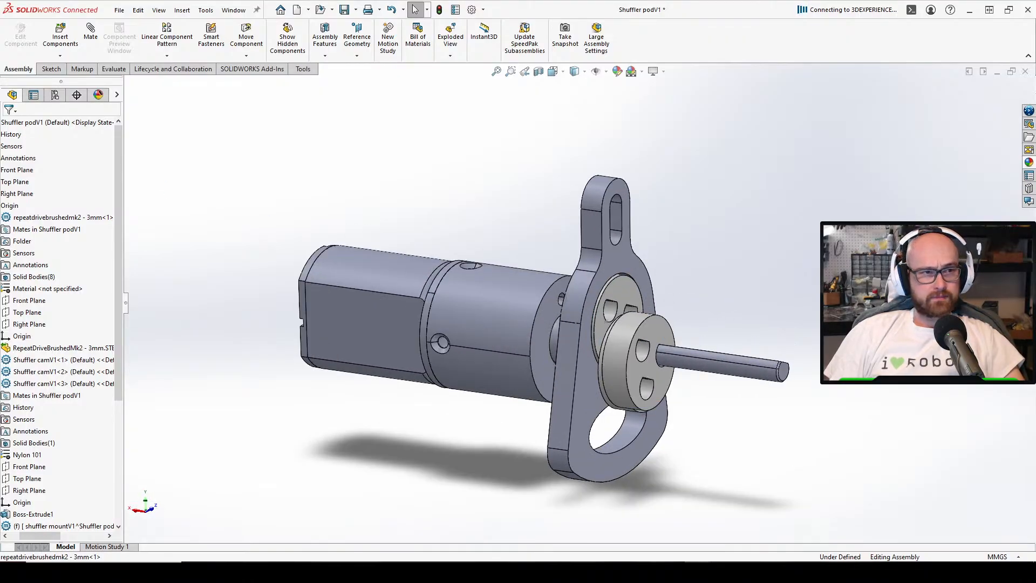
scroll(522, 295, "down", 3)
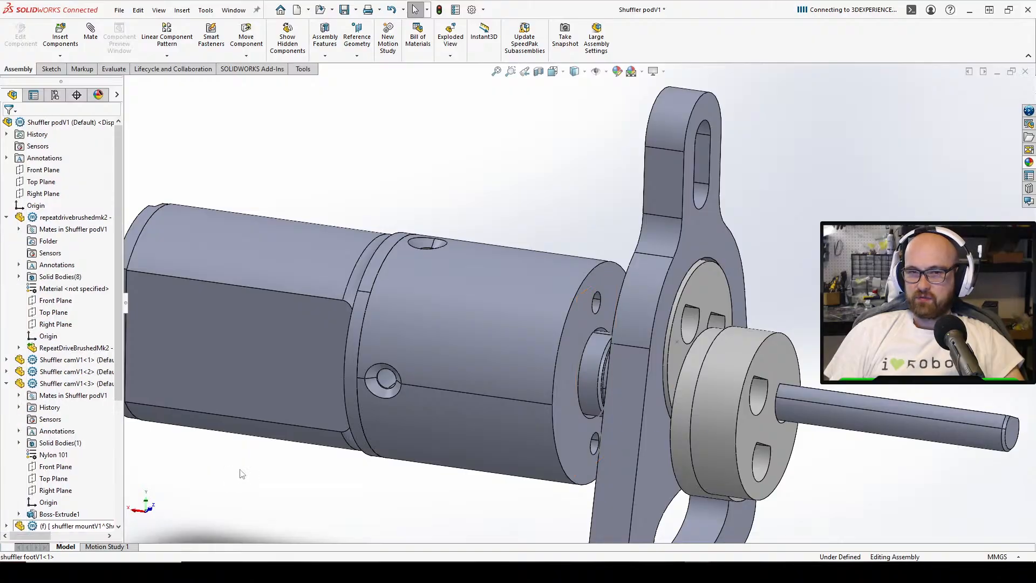
Locate the shuffler foot among the assembly's components and inspect the gap between the gearbox face and the foot
scroll(69, 373, "down", 5)
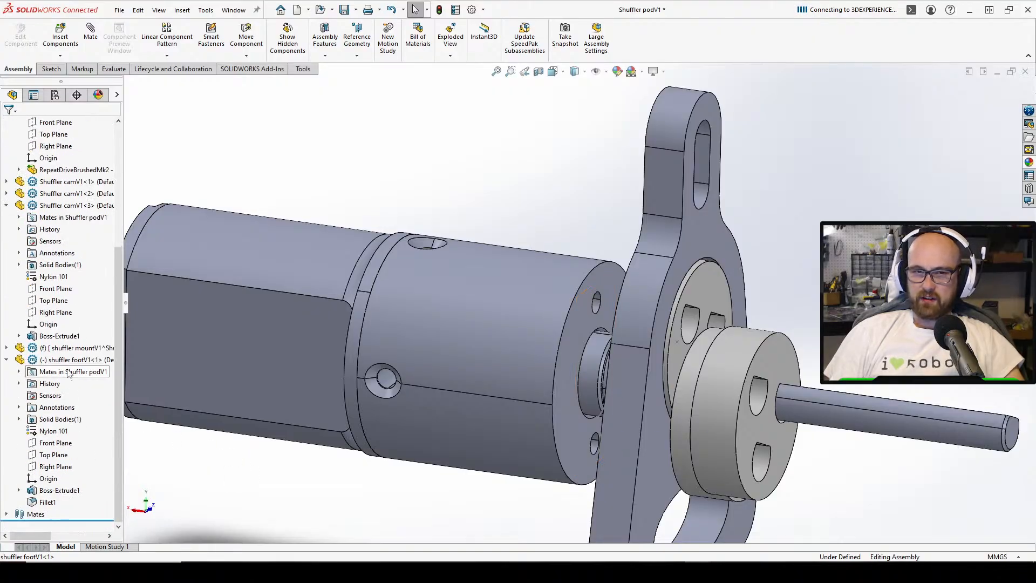
left_click(73, 360)
middle_click_drag(640, 420, 569, 331)
scroll(568, 331, "up", 3)
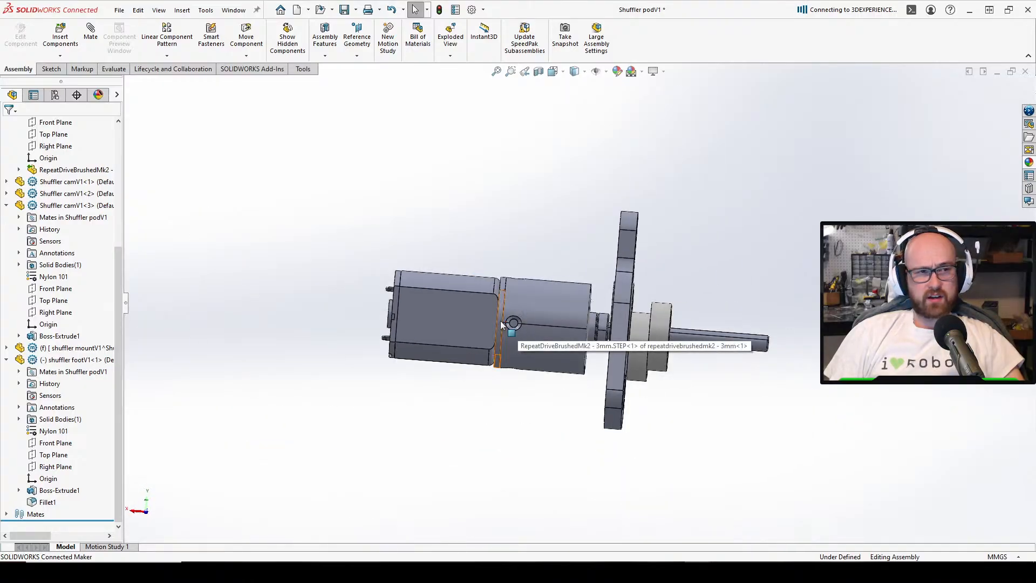
left_click(442, 303)
left_click(351, 186)
middle_click_drag(420, 278, 427, 352)
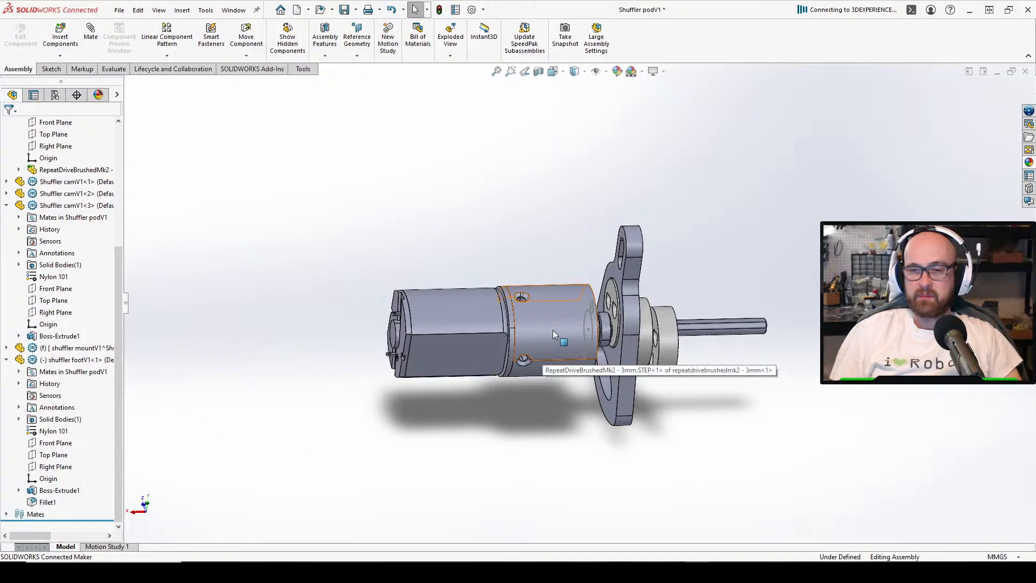
mouse_move(552, 329)
middle_mouse_down()
mouse_move(569, 321)
mouse_move(557, 342)
middle_mouse_up()
scroll(590, 293, "down", 6)
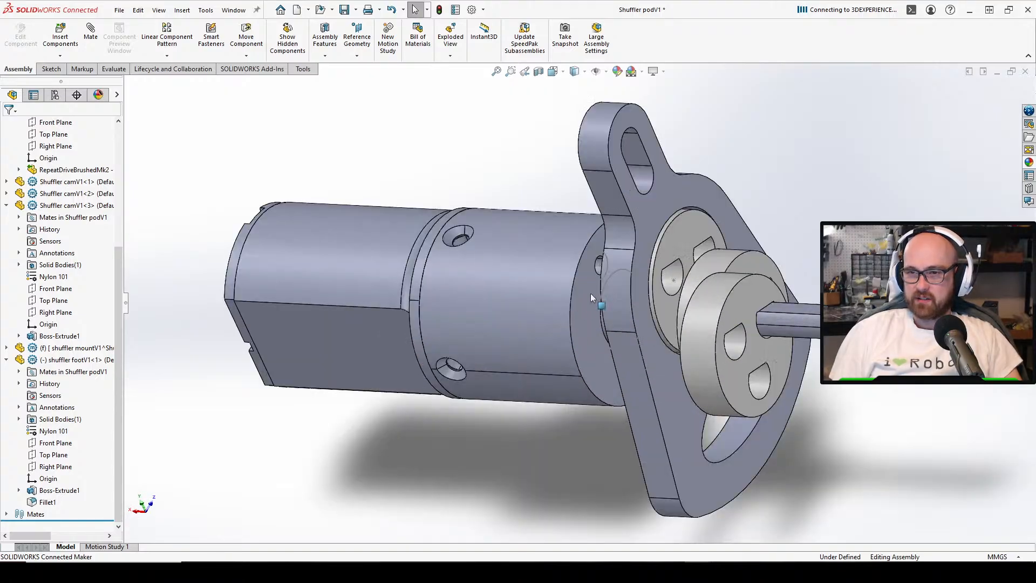
middle_click_drag(580, 300, 572, 303)
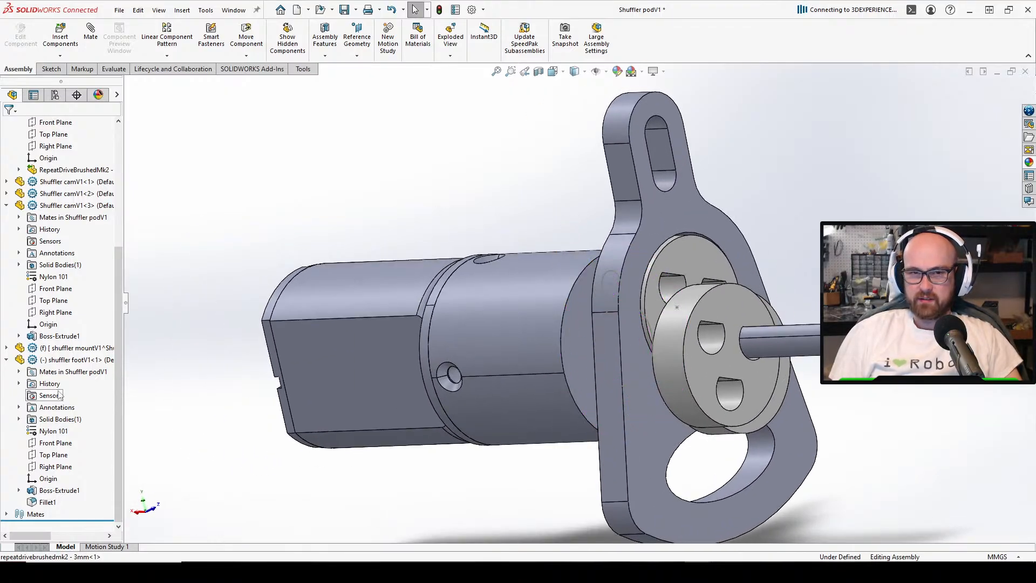
Open the shuffler mountV1 component for editing in the context of the assembly
left_click(73, 359)
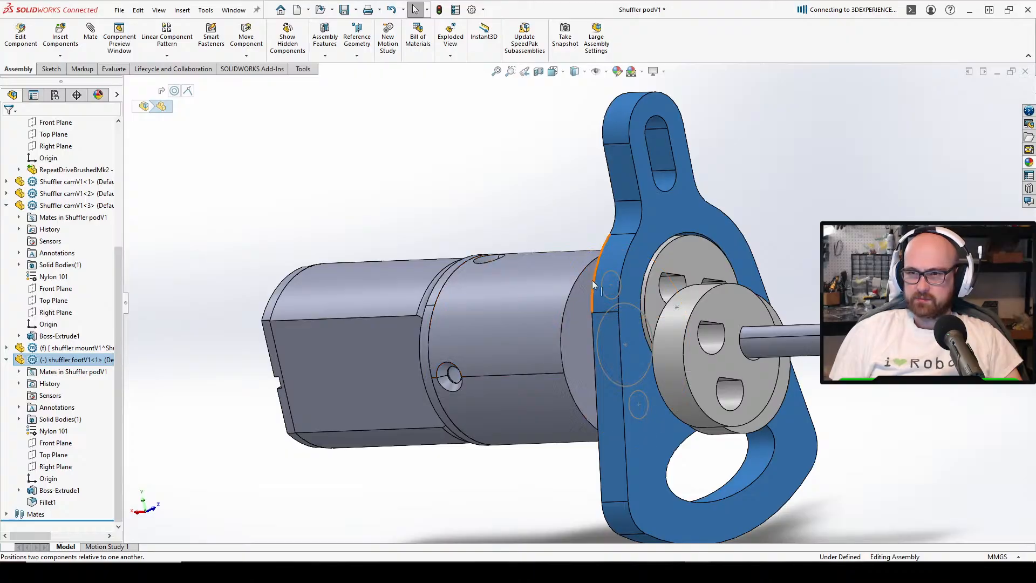
left_click(53, 338)
left_click(60, 348)
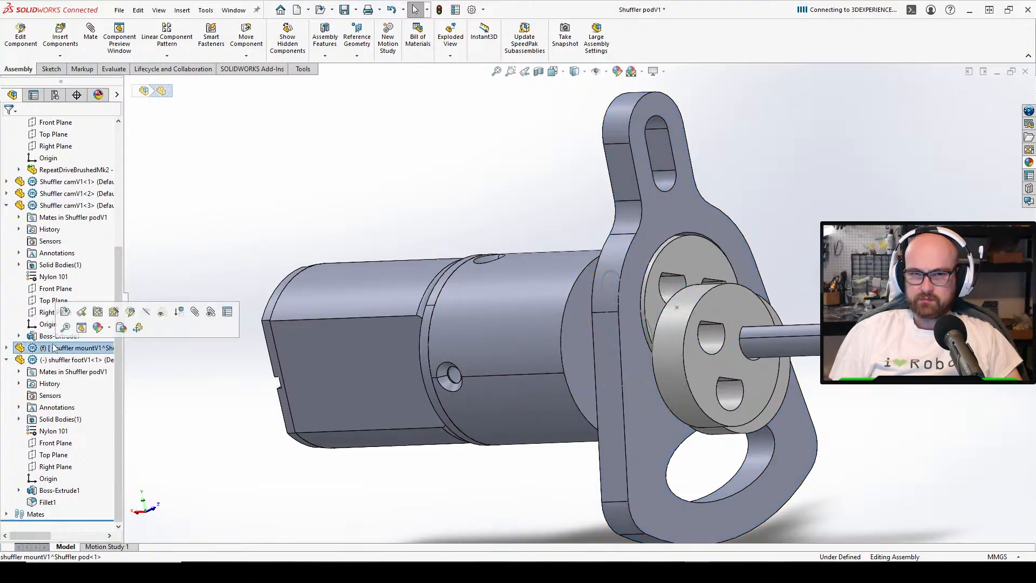
left_click(132, 321)
middle_click_drag(650, 352, 707, 321)
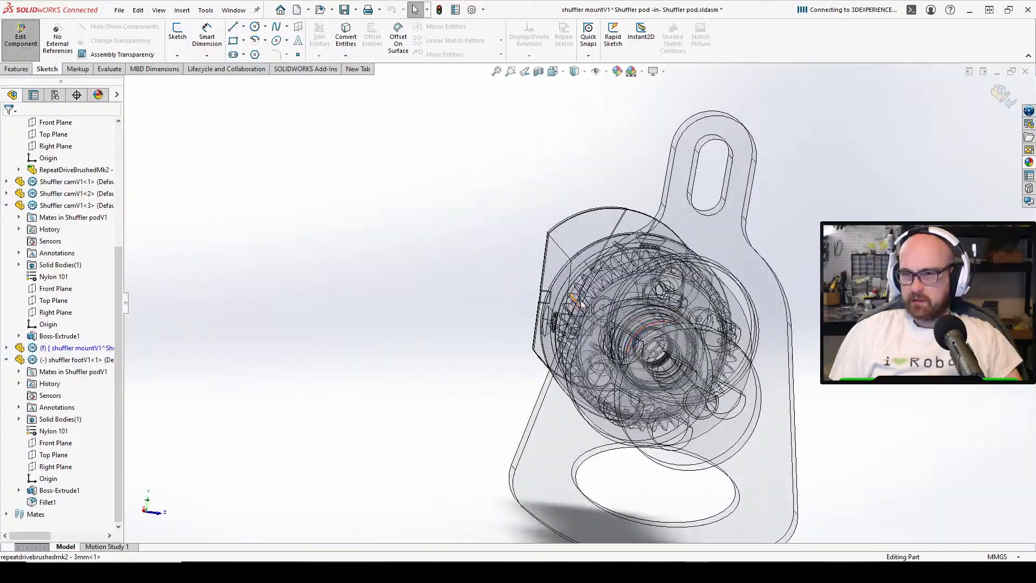
scroll(707, 321, "down", 5)
scroll(707, 322, "up", 6)
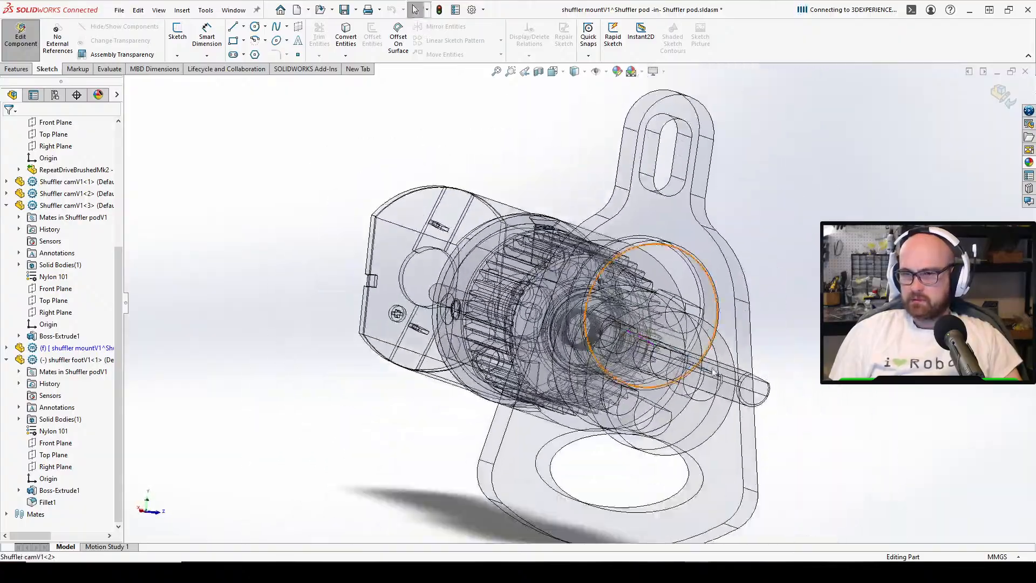
scroll(642, 357, "down", 2)
middle_click_drag(642, 358, 567, 355)
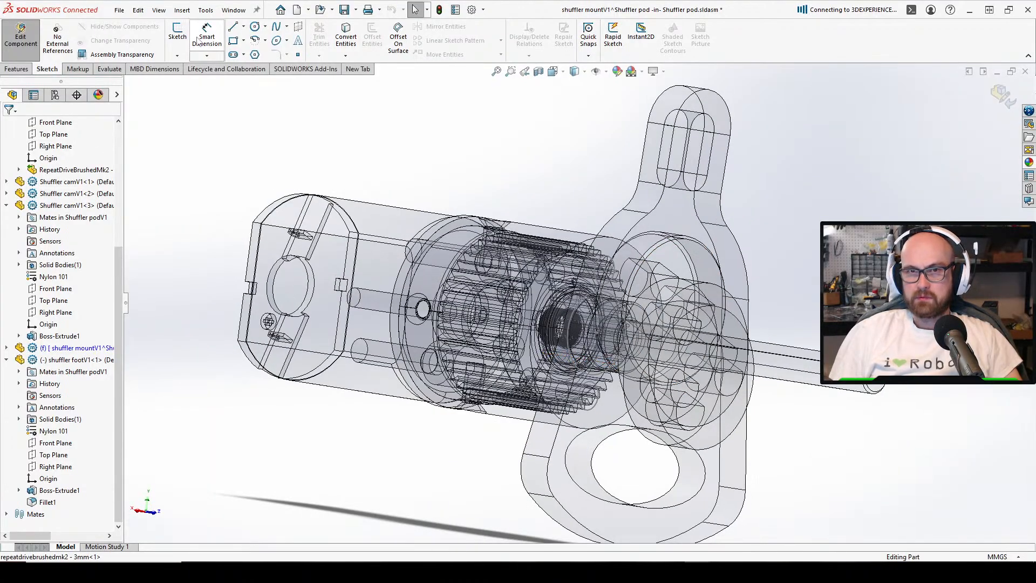
Open Sketch1 of the shuffler mountV1 part for editing
left_click(7, 347)
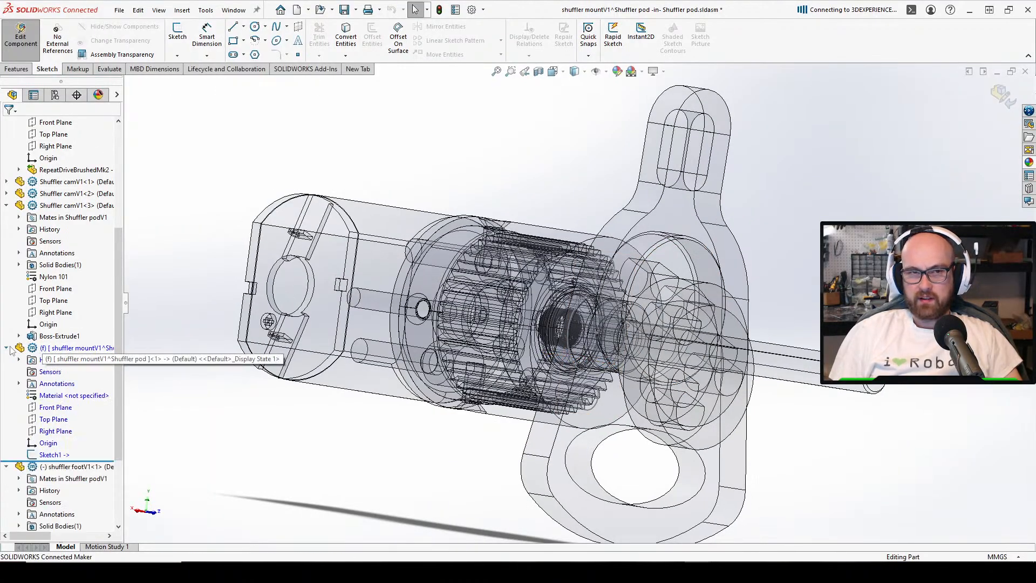
left_click(54, 454)
left_click(67, 421)
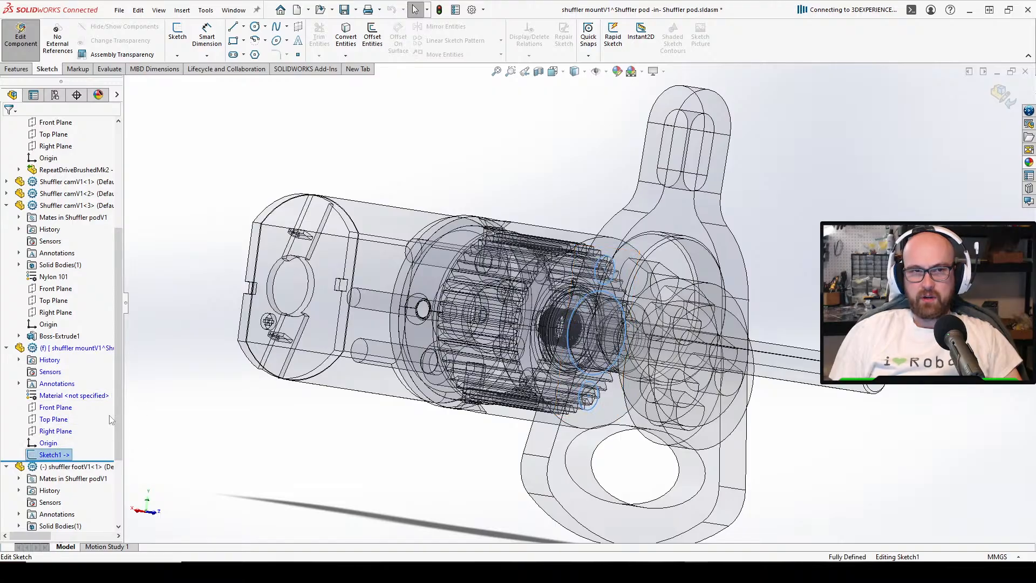
scroll(657, 368, "up", 3)
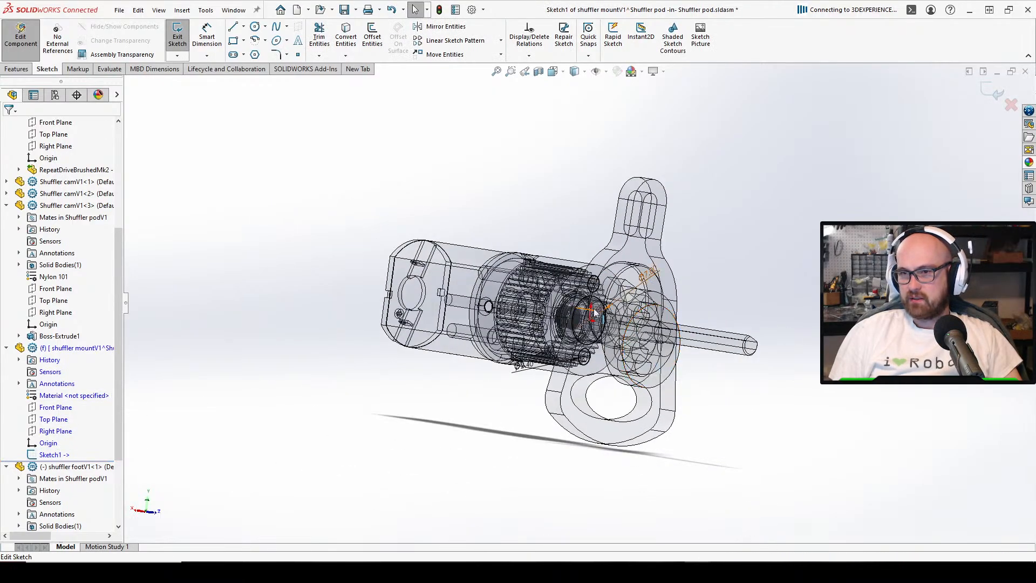
middle_click_drag(650, 356, 693, 394)
key("f")
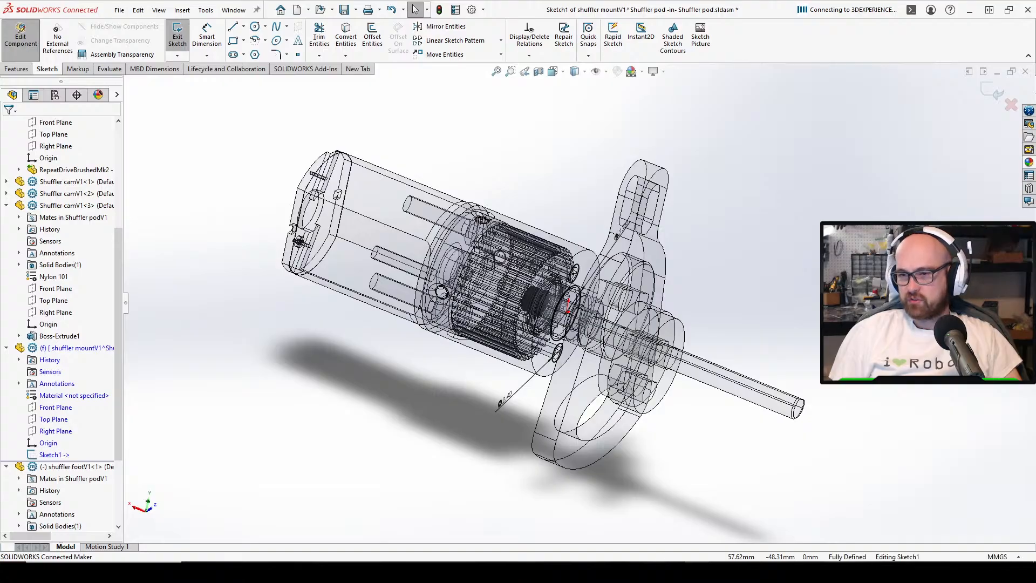
Review the separate shuffler footV1 and Shuffler camV1 parts and return to the mount sketch in the assembly
left_click(849, 533)
scroll(532, 364, "up", 3)
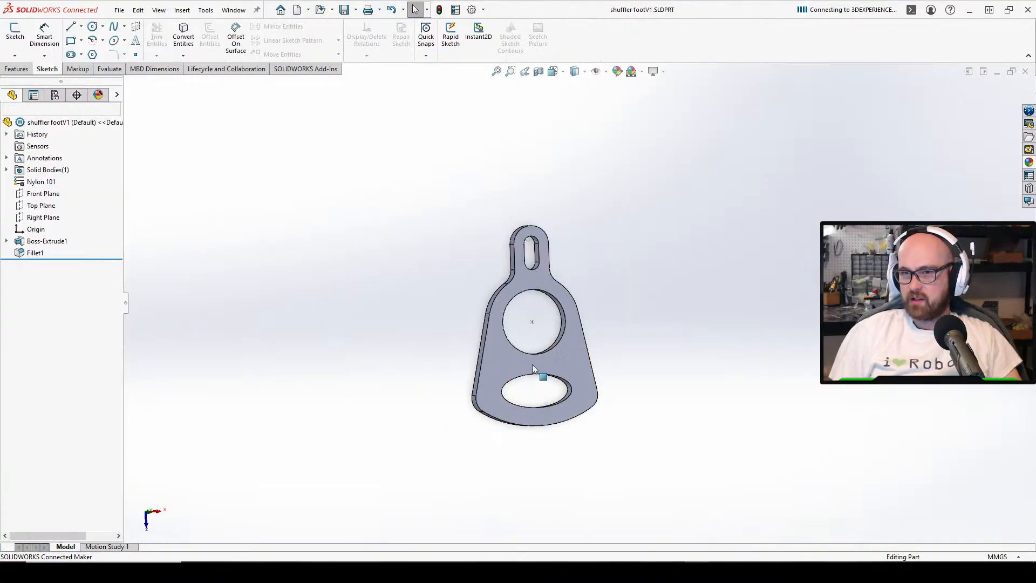
scroll(531, 339, "down", 3)
middle_click_drag(535, 338, 478, 354)
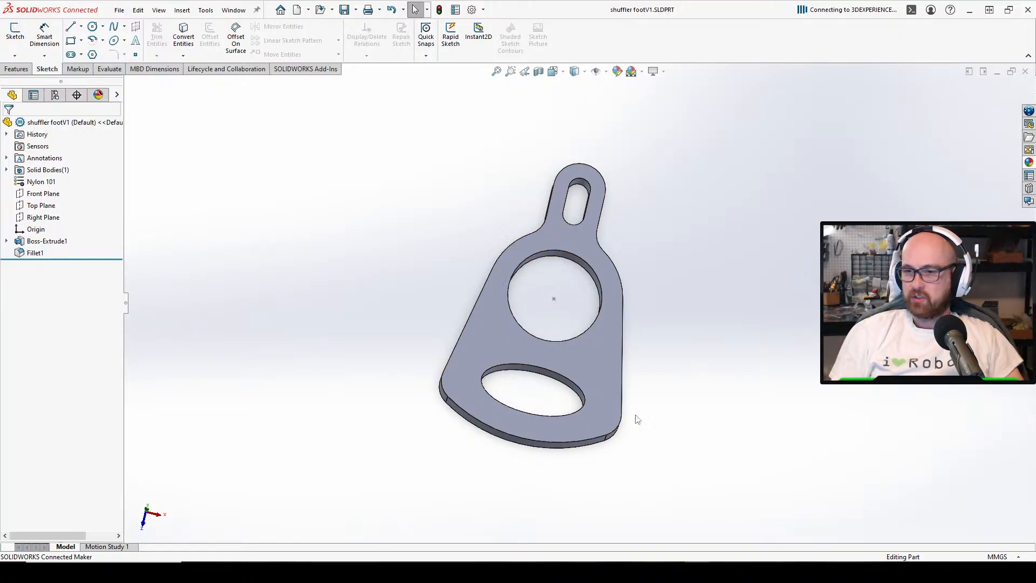
left_click(694, 542)
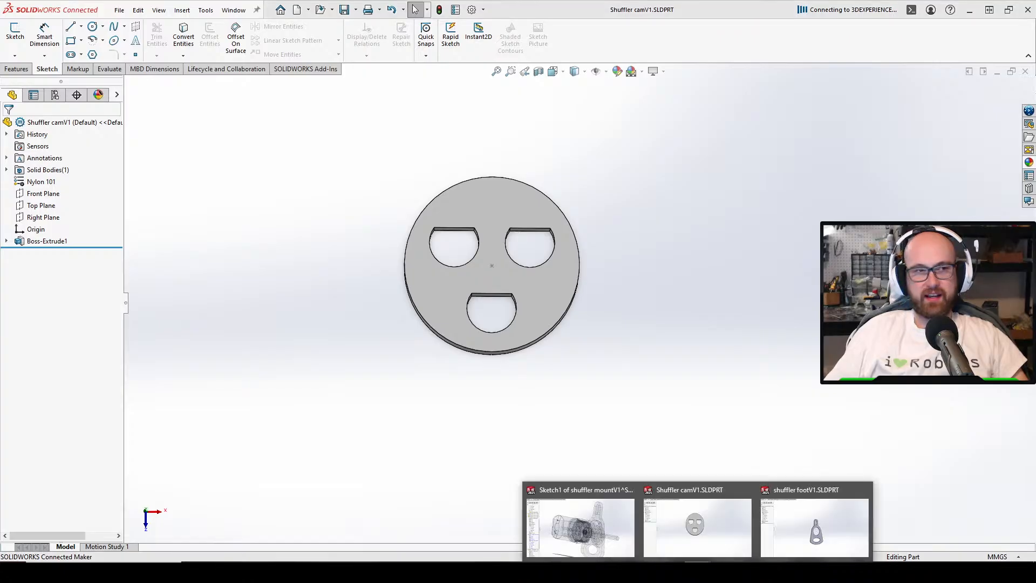
left_click(608, 526)
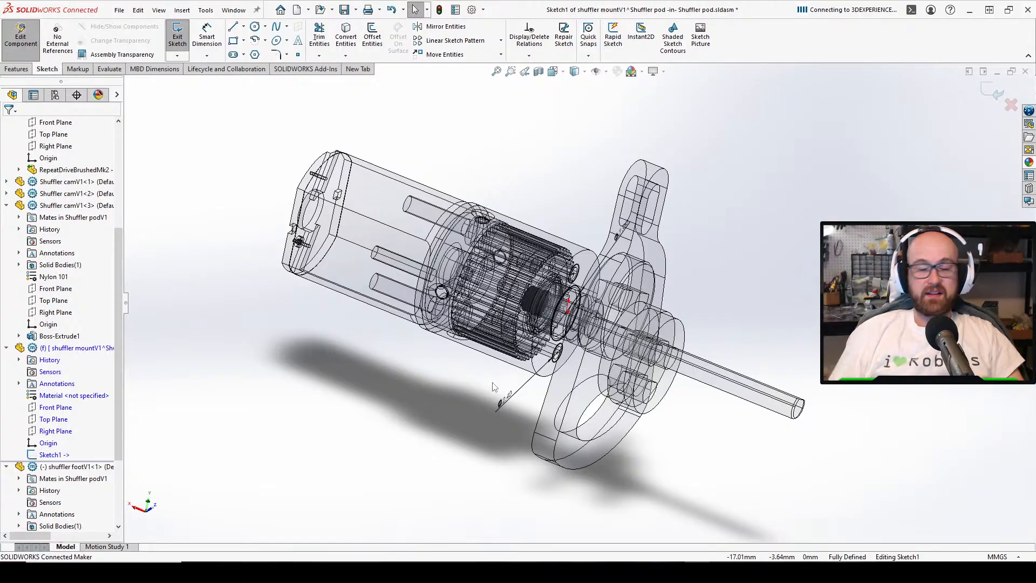
Examine the mount sketch face-on against the foot's slot and the gearbox screw holes
scroll(569, 306, "down", 3)
scroll(569, 306, "up", 5)
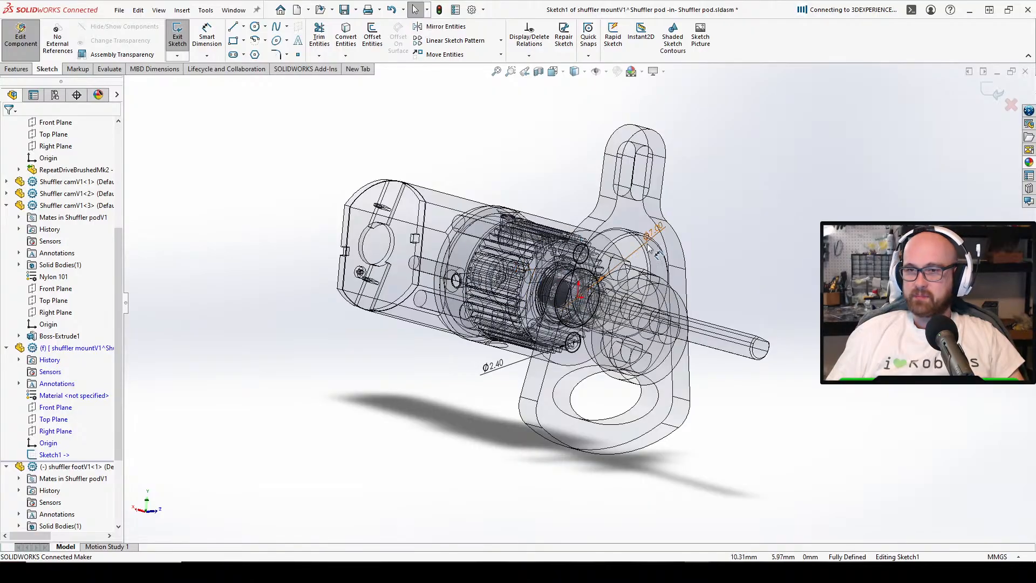
scroll(540, 283, "down", 3)
scroll(559, 291, "up", 2)
key("ctrl+8")
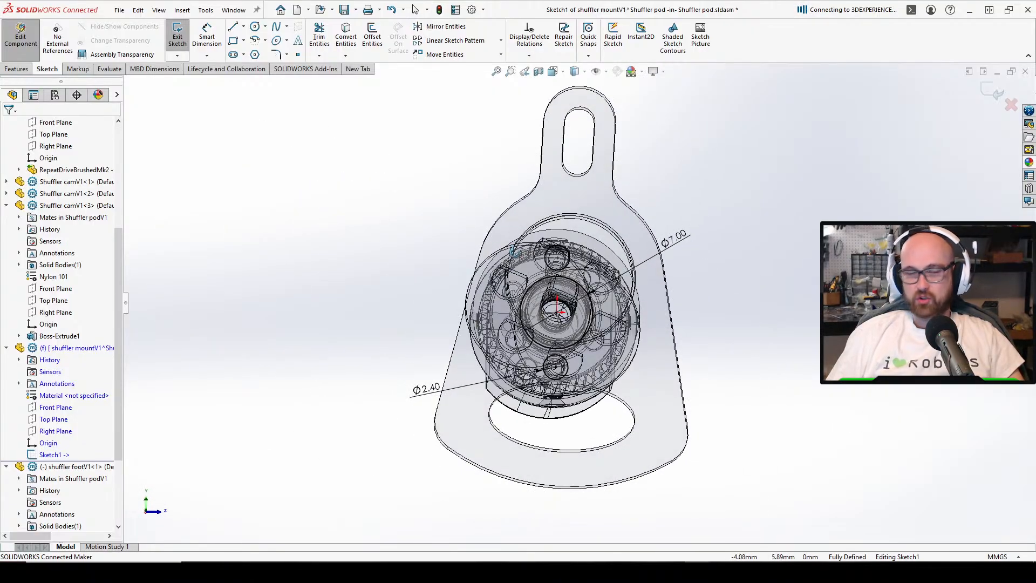
scroll(564, 283, "up", 2)
scroll(565, 281, "down", 3)
middle_click_drag(564, 280, 507, 257)
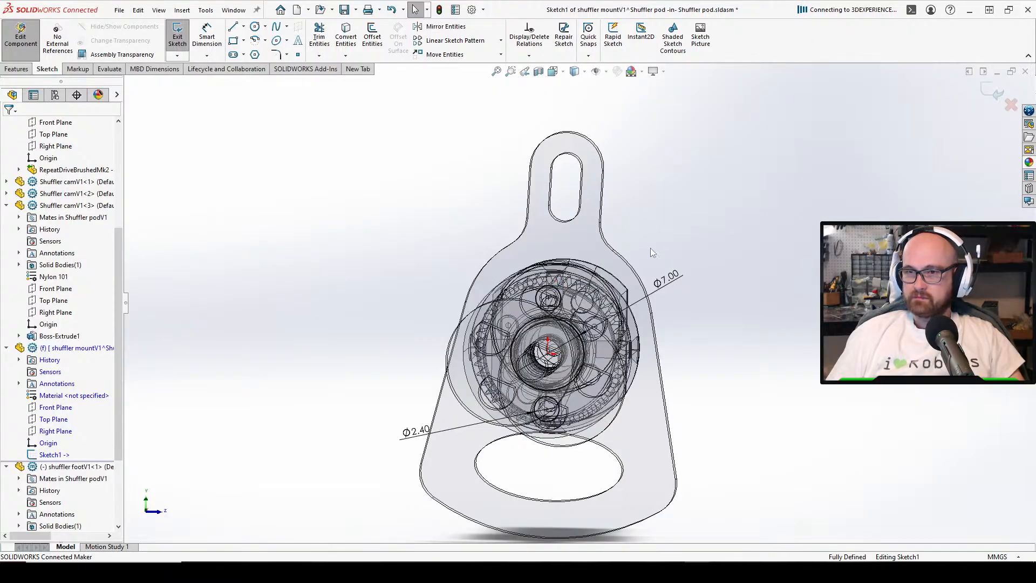
mouse_move(710, 269)
middle_mouse_down()
mouse_move(710, 254)
mouse_move(709, 264)
middle_mouse_up()
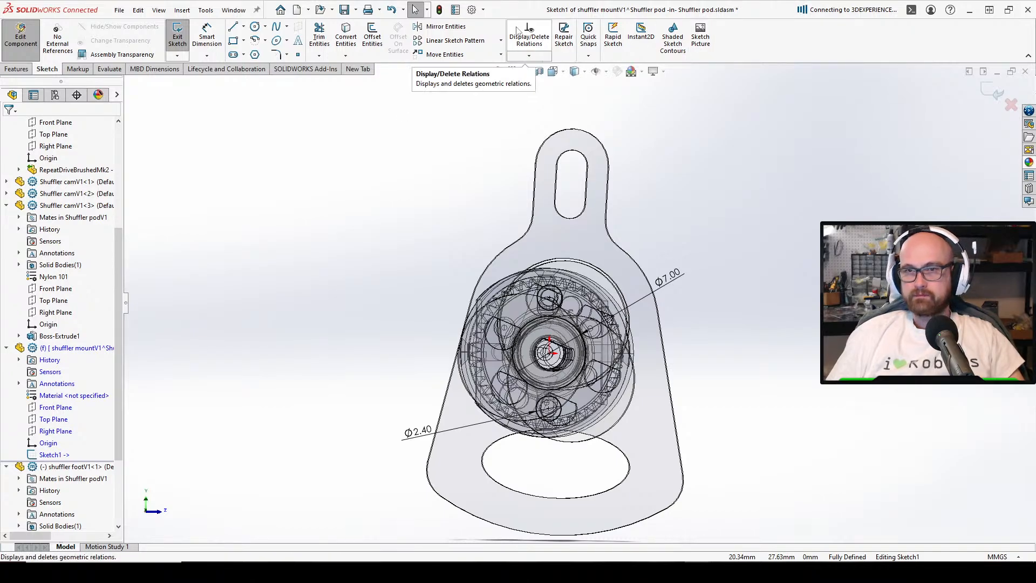
middle_click_drag(546, 138, 551, 142)
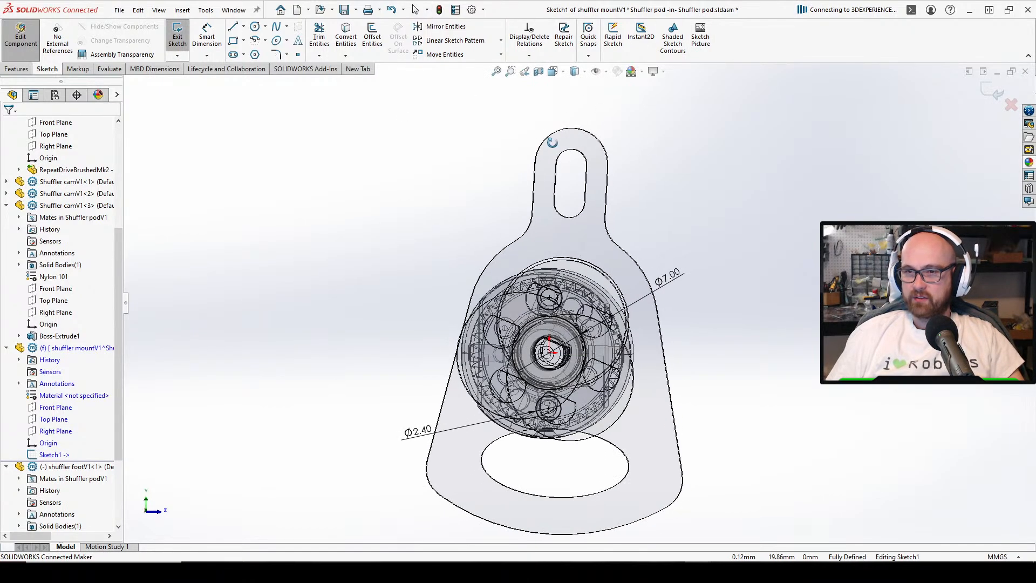
Sketch a circle of about 2.47 mm radius centred vertically above the origin by about 15.6 mm, near the foot's slot
left_click(255, 26)
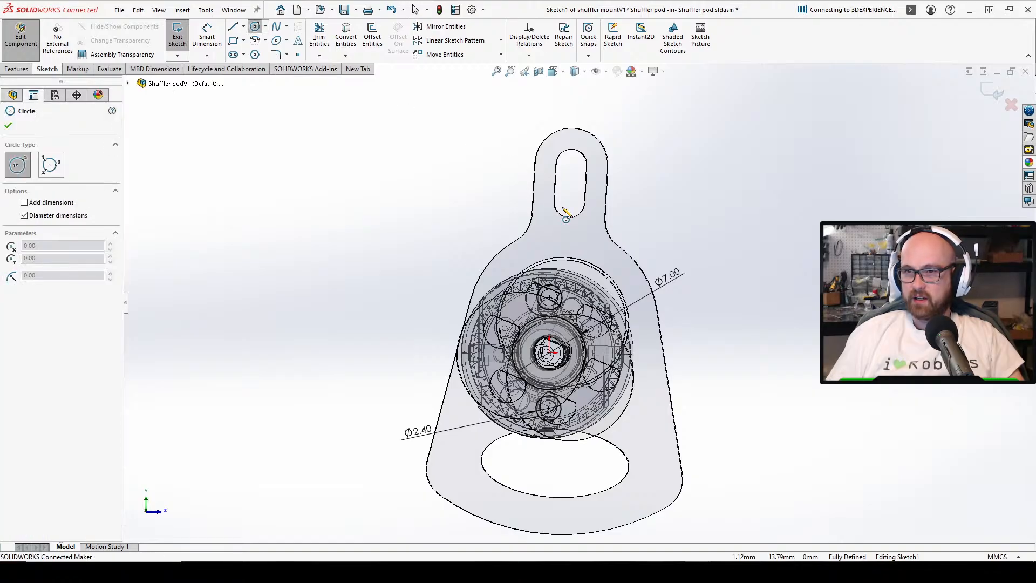
left_click(550, 187)
left_click(576, 188)
right_click(297, 70)
key("Escape")
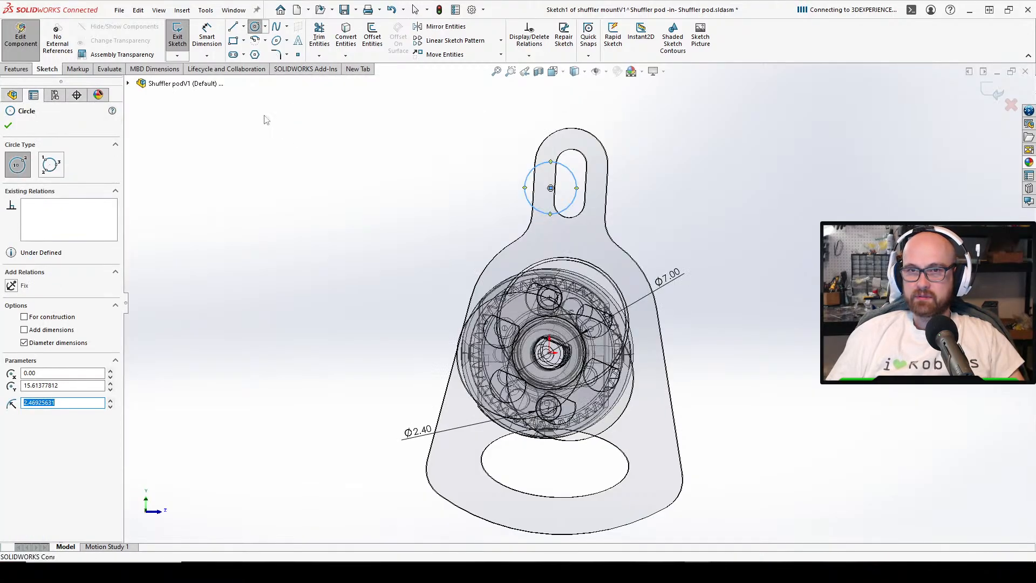
right_click(266, 116)
left_click(289, 120)
Draw a vertical construction centerline from the sketch origin to the centre of the new circle
left_click(243, 27)
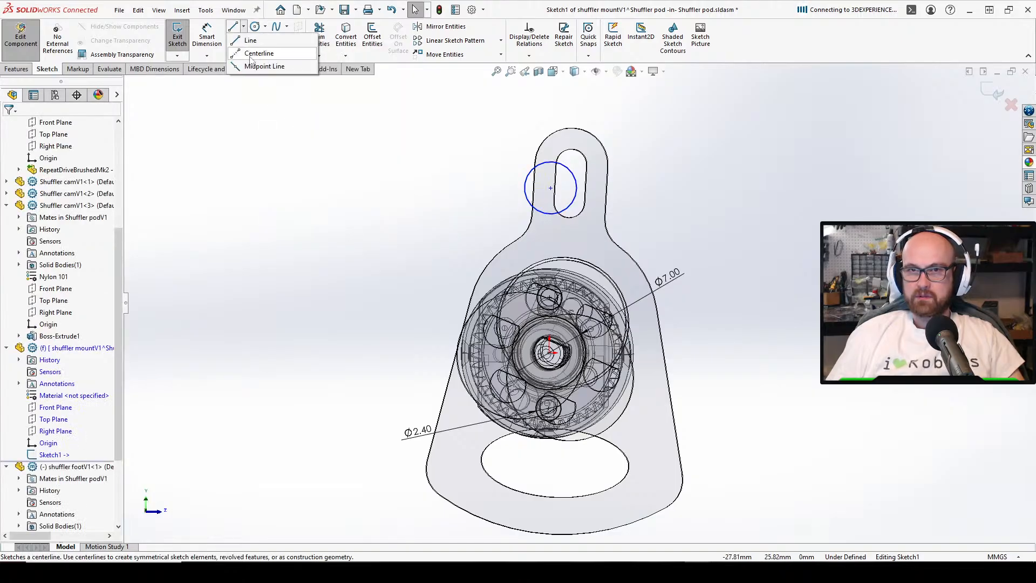
left_click(259, 56)
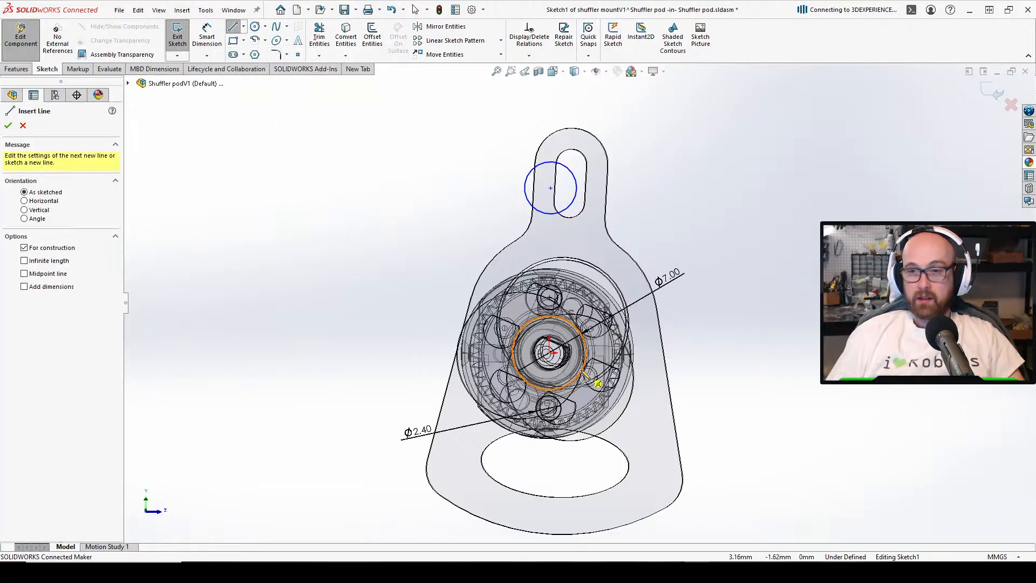
left_click(550, 352)
left_click(550, 188)
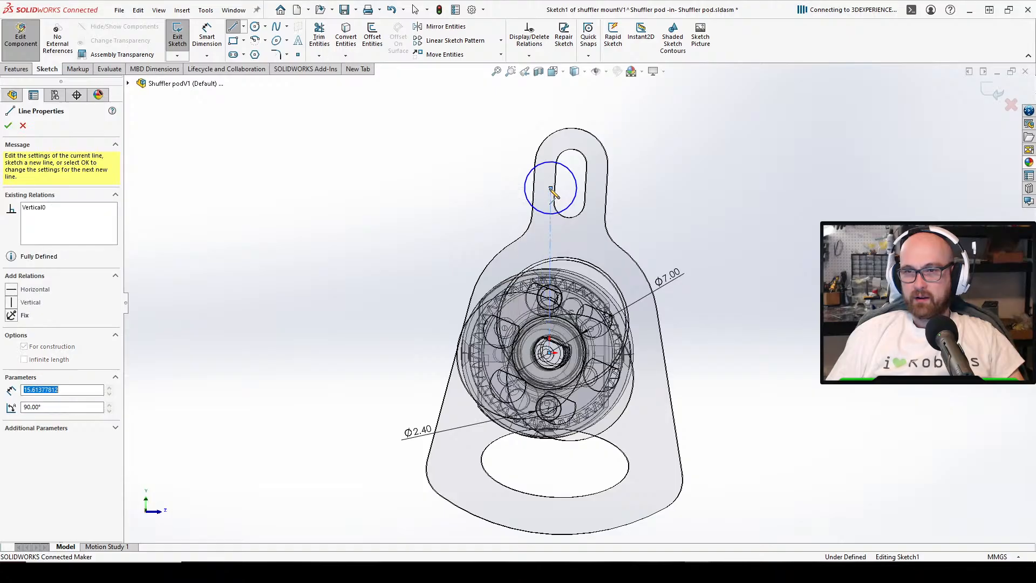
right_click(667, 214)
left_click(675, 216)
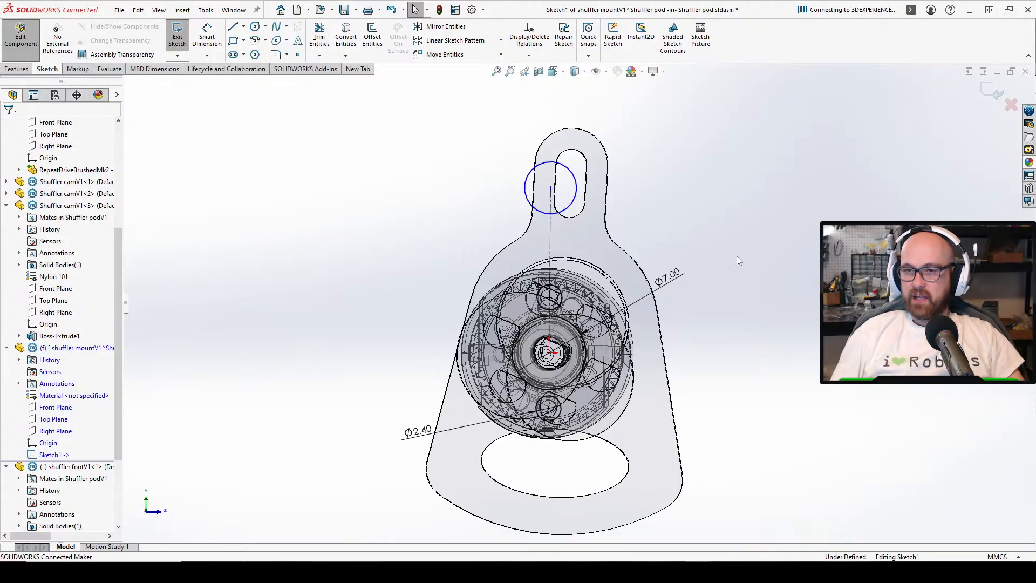
Dimension the vertical construction centerline from the origin to the circle's centre at 12 mm
key("d")
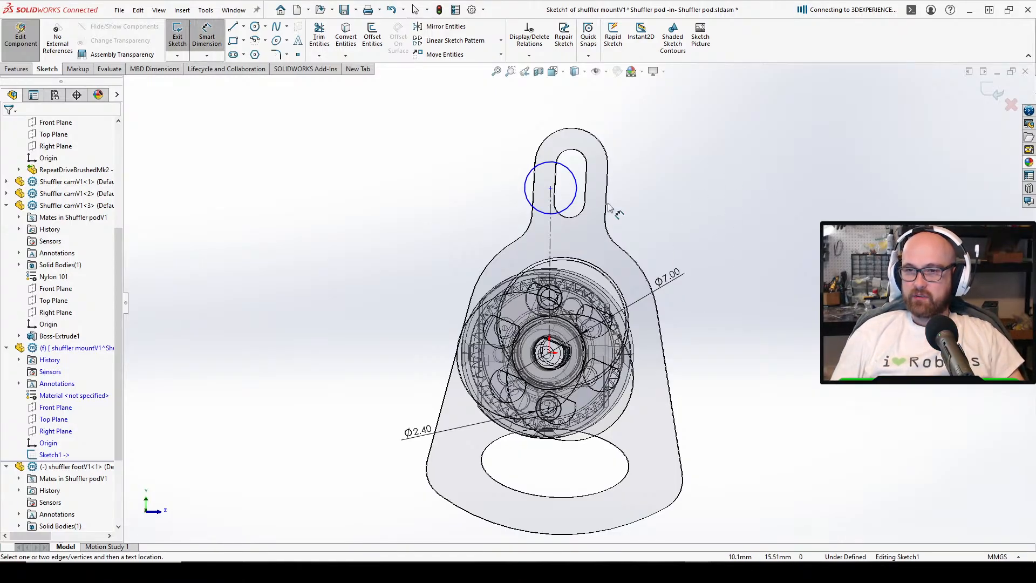
left_click(549, 254)
left_click(447, 254)
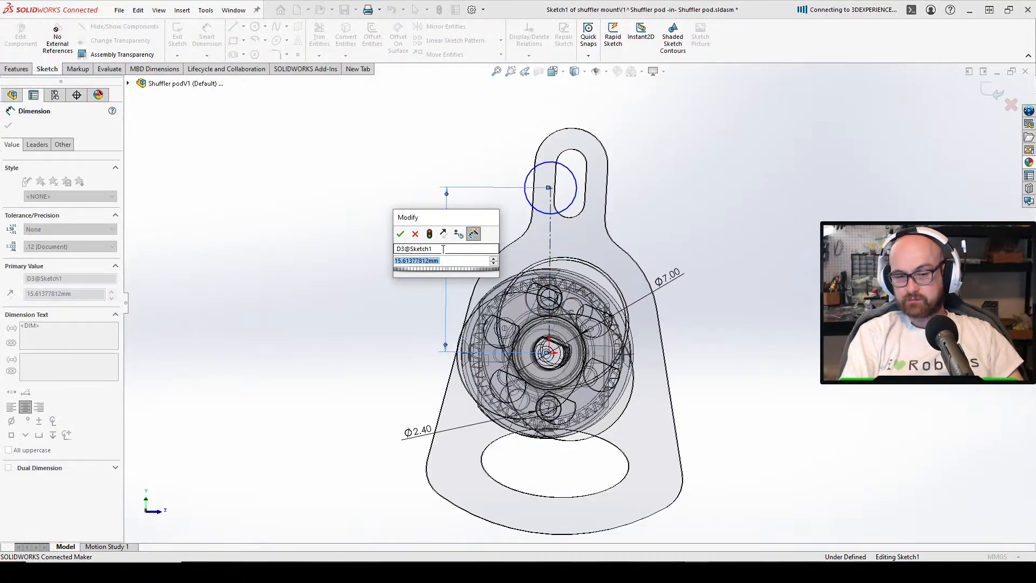
key("Return")
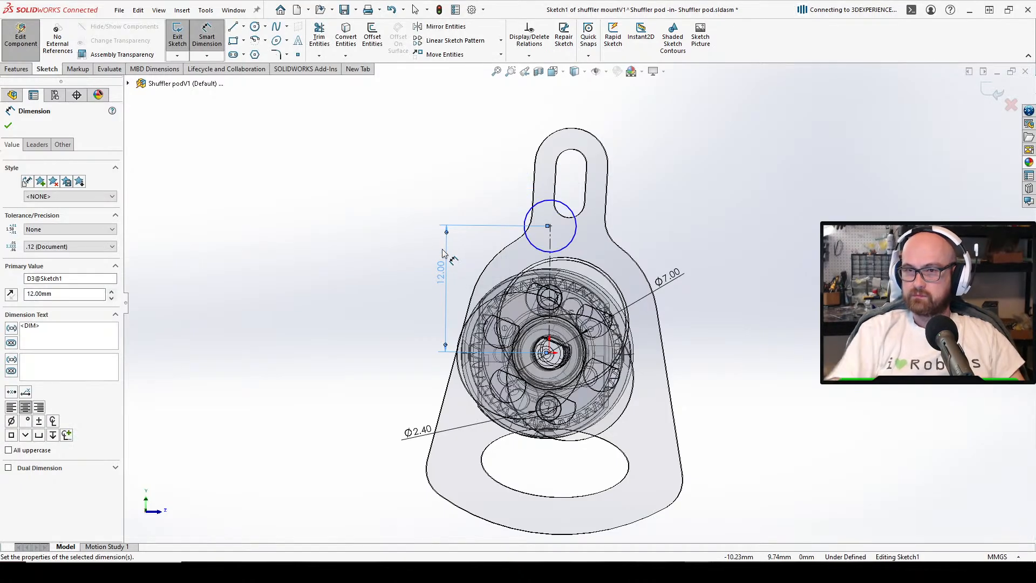
Dimension the circle near the foot's slot with a diameter of 2.5 mm
mouse_move(312, 259)
middle_mouse_down()
mouse_move(370, 264)
mouse_move(319, 259)
middle_mouse_up()
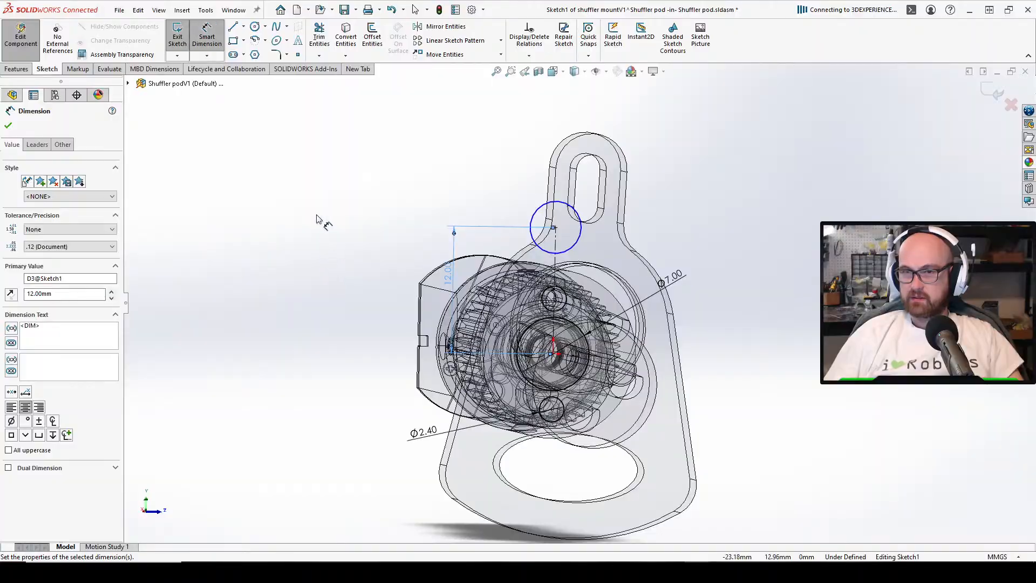
left_click(544, 212)
left_click(399, 209)
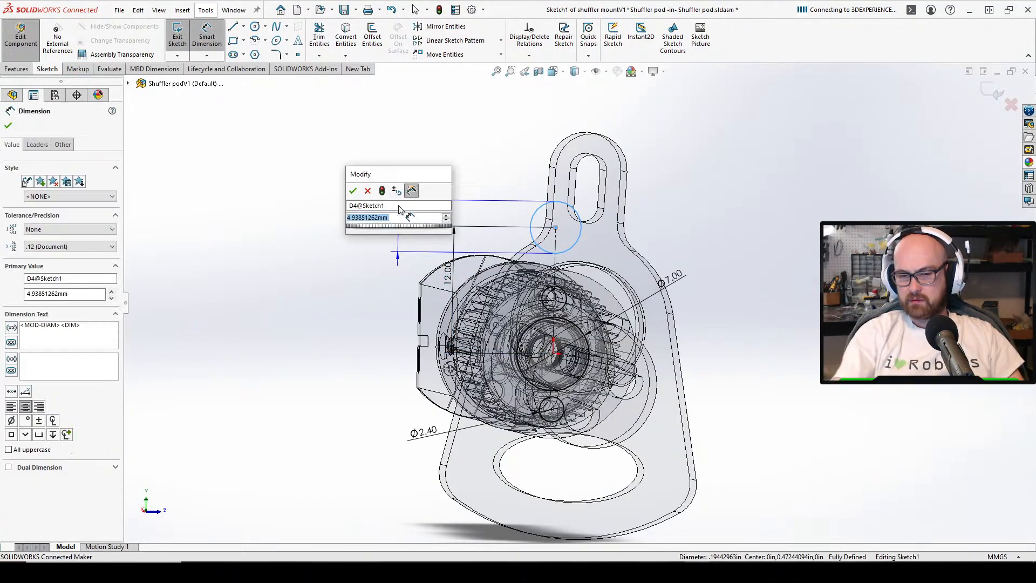
type("2.5")
key("Return")
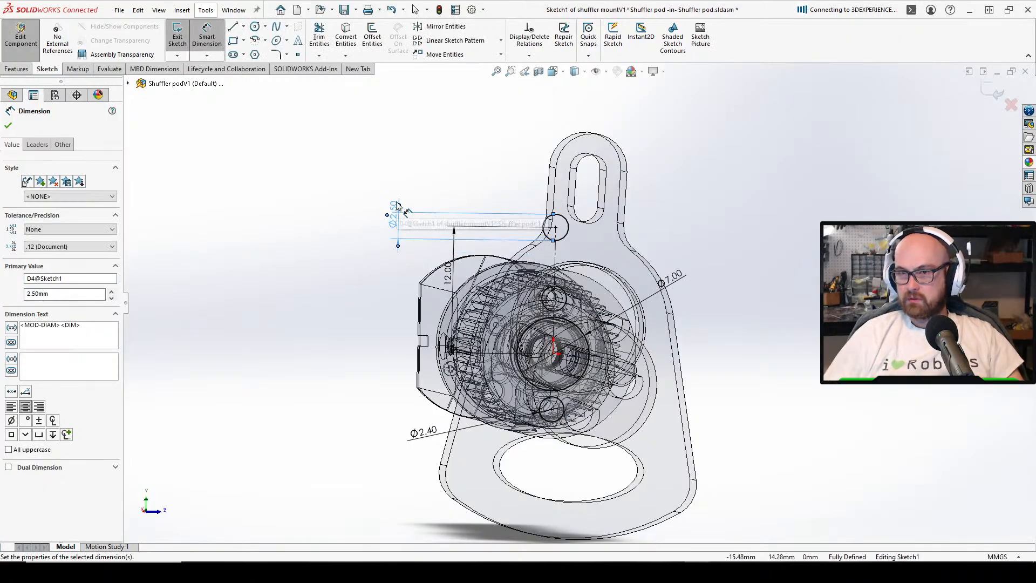
Examine the 2.5 mm circle's position against the foot's slot, the cams and the gearbox screw holes
middle_click_drag(402, 211, 556, 308)
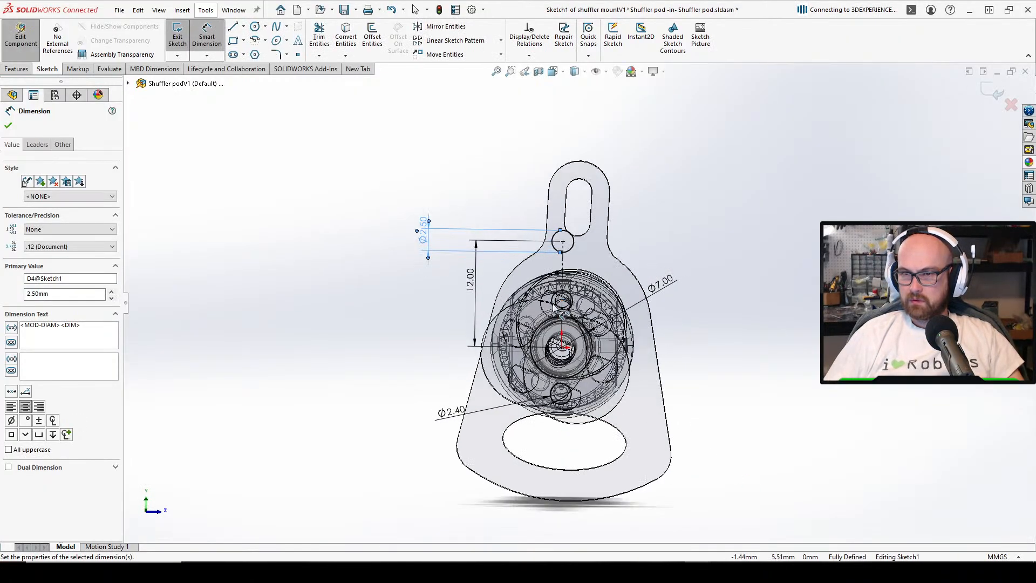
scroll(580, 241, "down", 2)
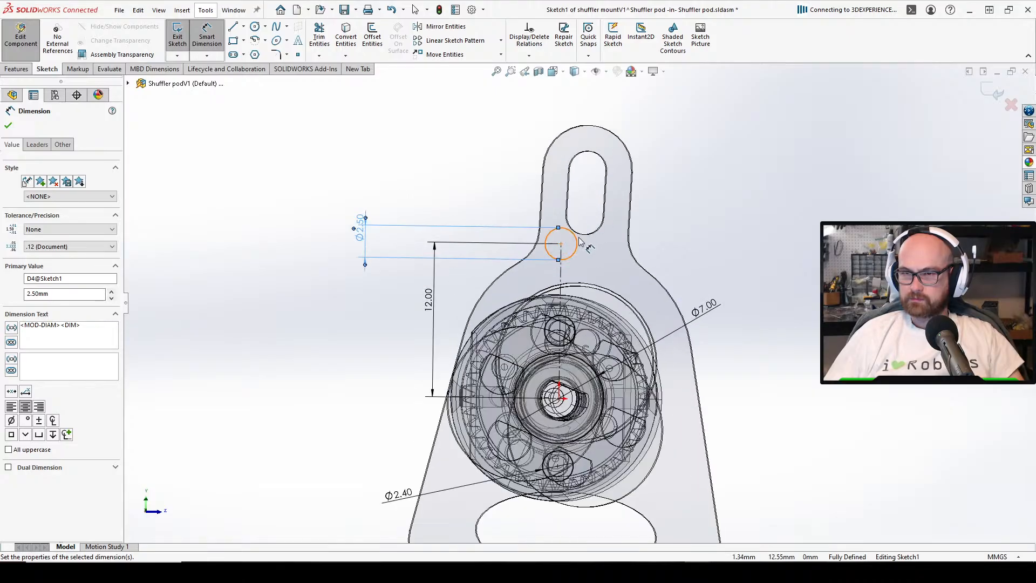
key("Escape")
middle_click_drag(580, 241, 578, 232)
key("d")
scroll(594, 243, "up", 2)
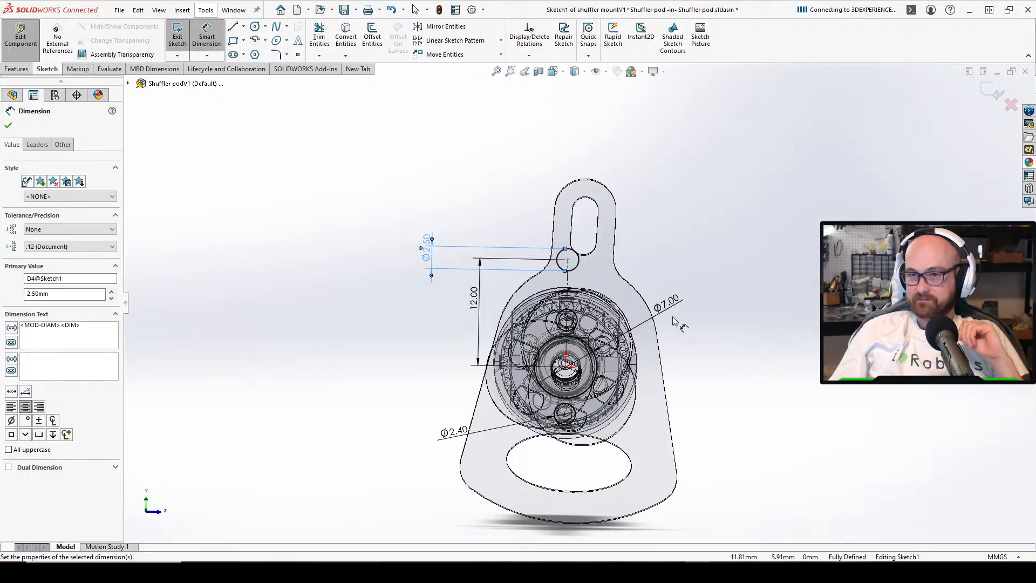
middle_click_drag(661, 311, 604, 287)
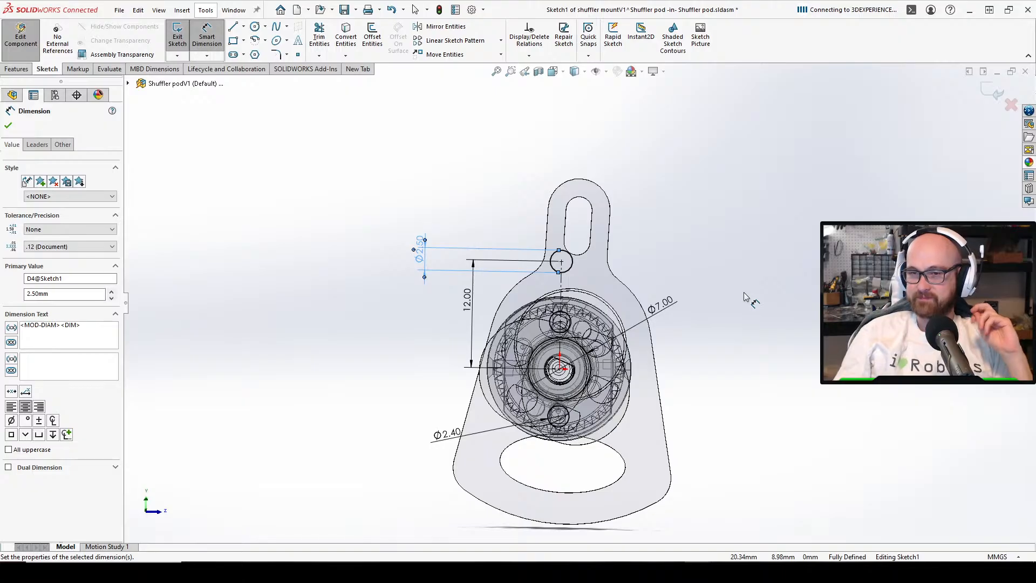
middle_click_drag(628, 293, 584, 330)
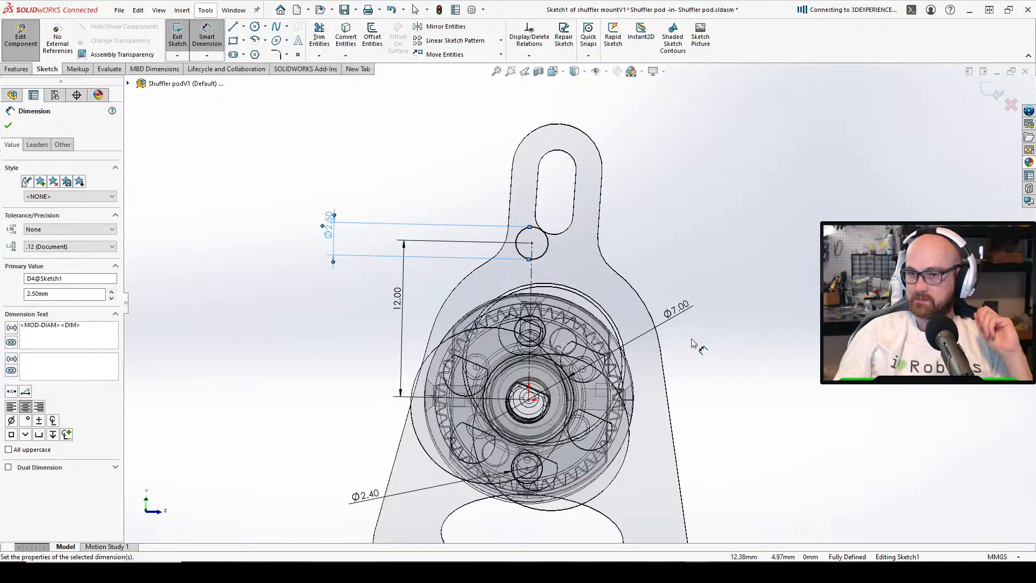
key("Escape")
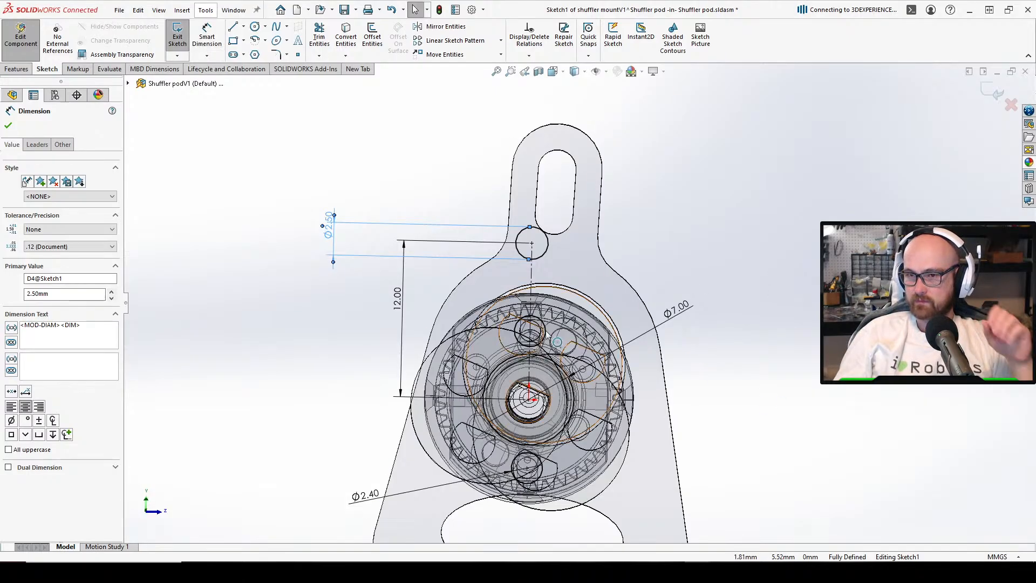
left_click(544, 339)
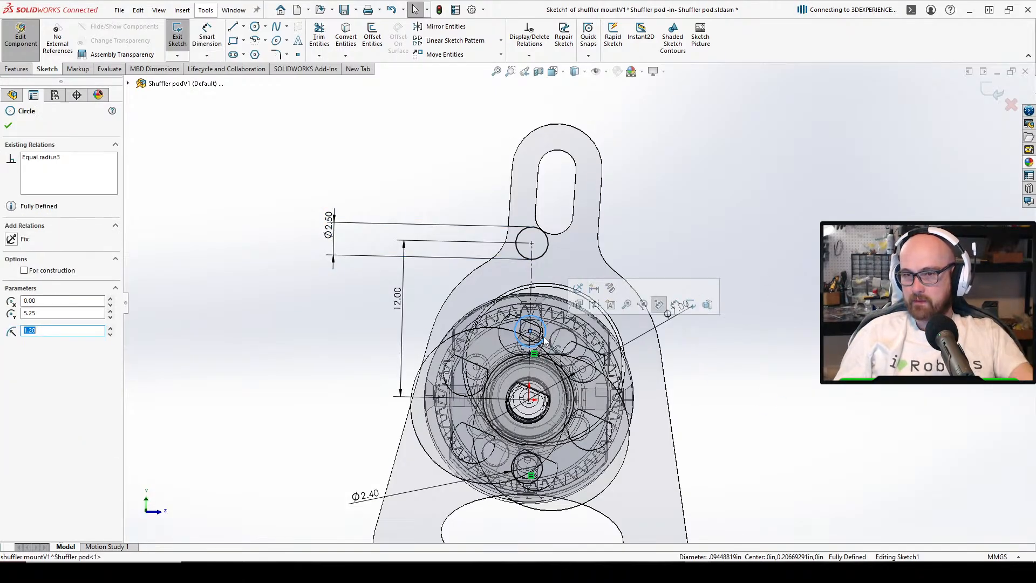
left_click(674, 418)
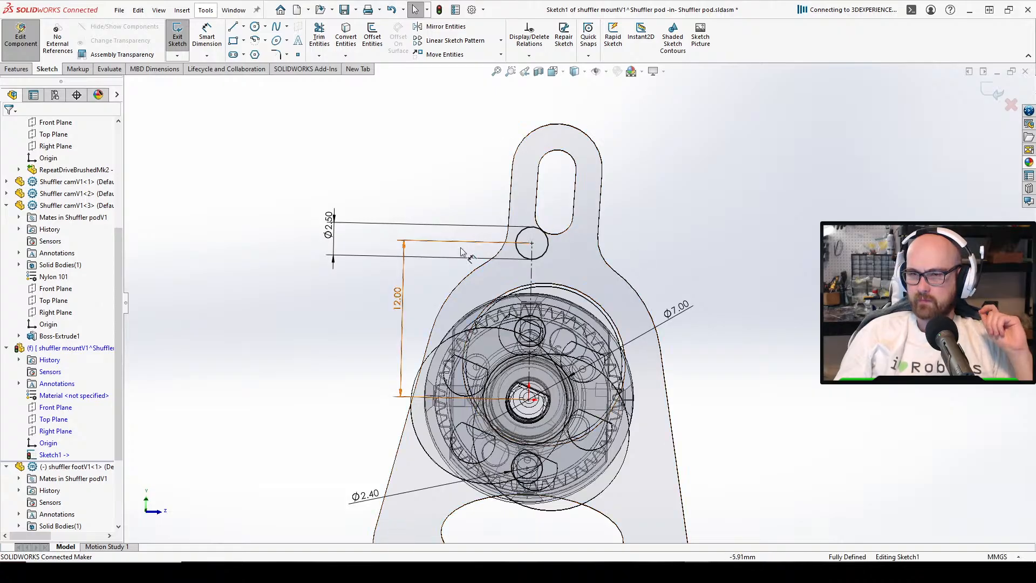
Set the vertical distance from the origin to the 2.5 mm circle's centre to 14 mm
middle_click_drag(467, 253, 440, 319)
double_click(431, 294)
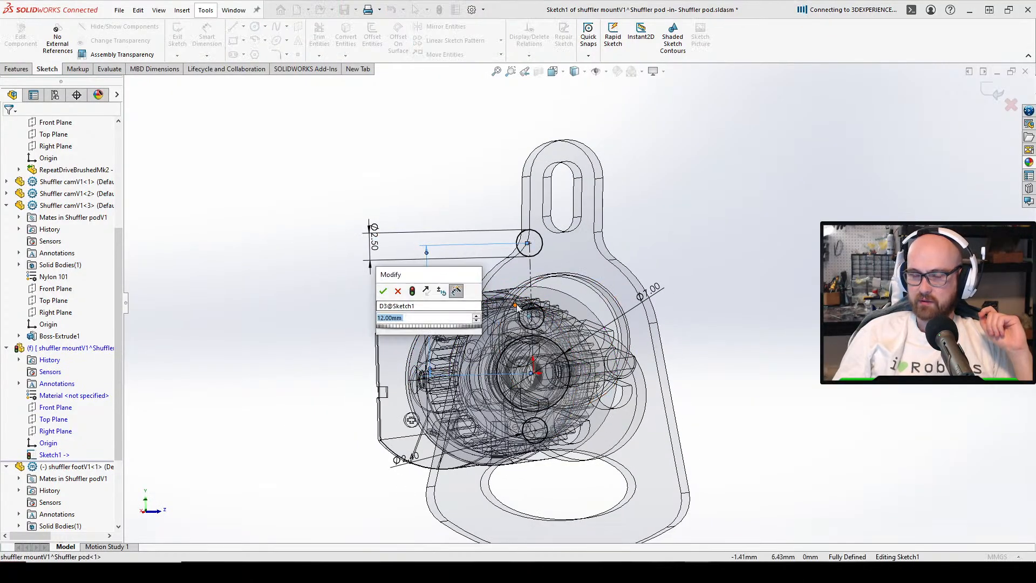
type("14")
key("Return")
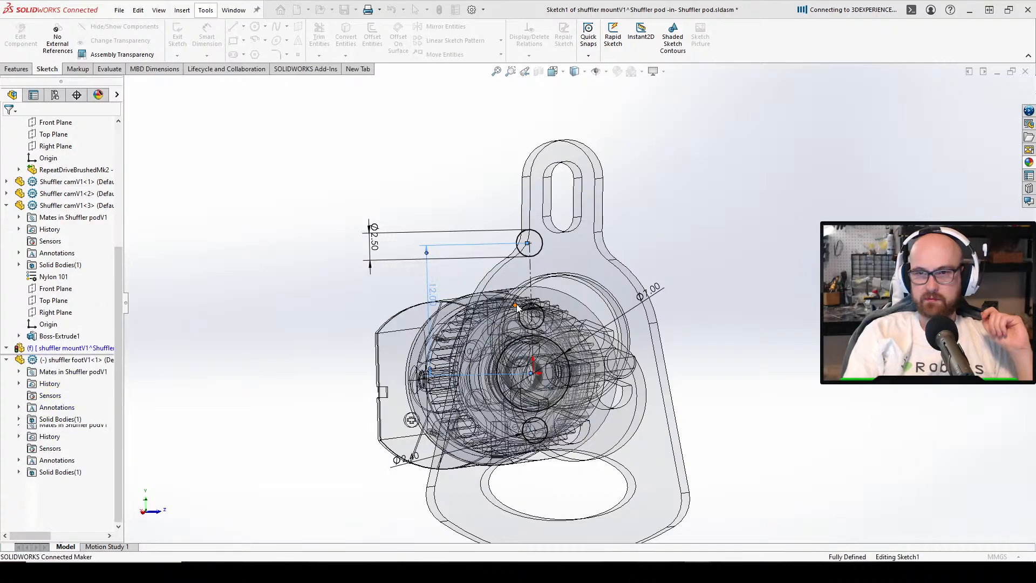
middle_click_drag(517, 306, 581, 266)
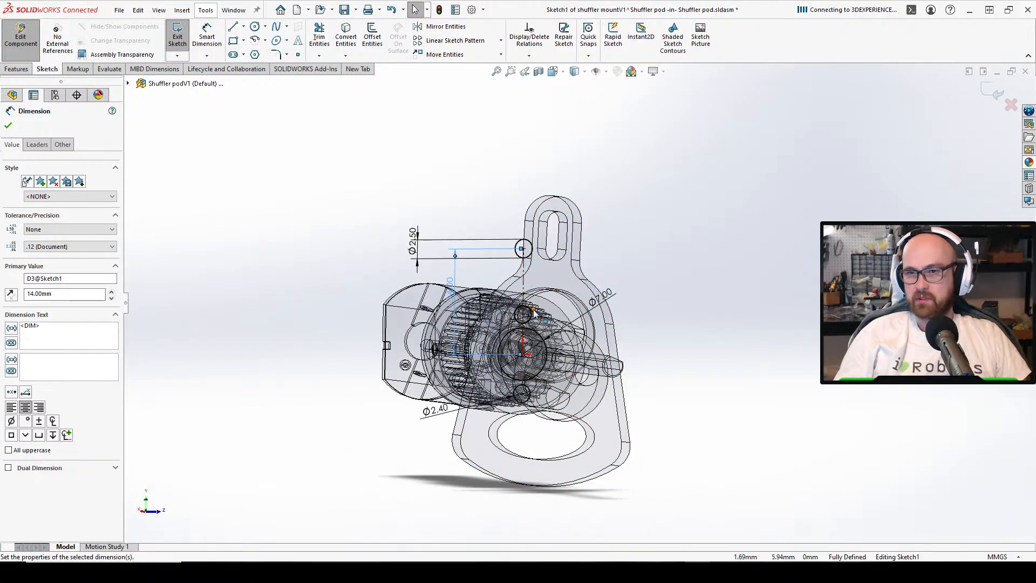
key("Escape")
Mirror the 2.5 mm circle about the assembly's Top Plane to copy it below the gearbox
key("ctrl+8")
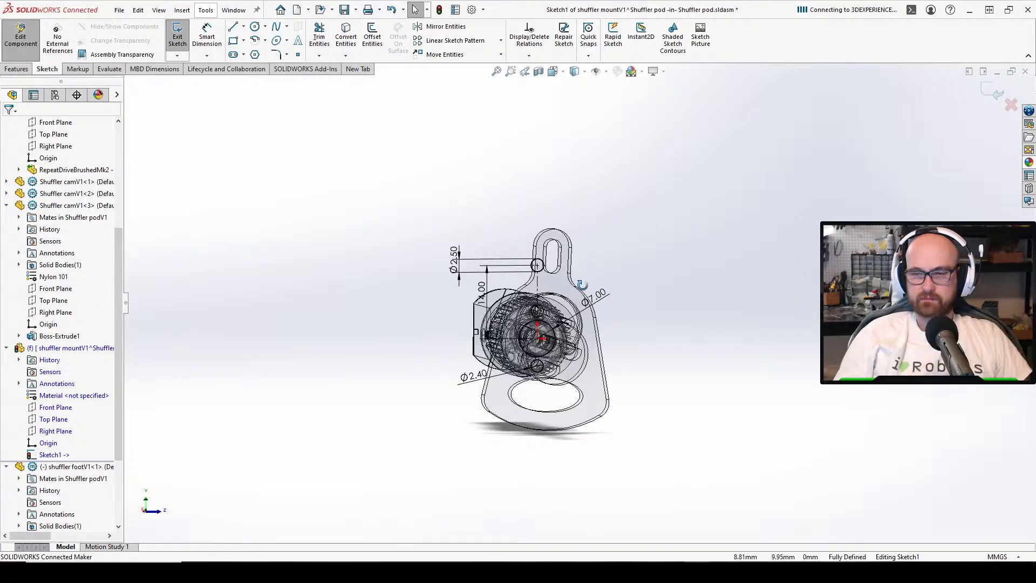
scroll(563, 282, "down", 5)
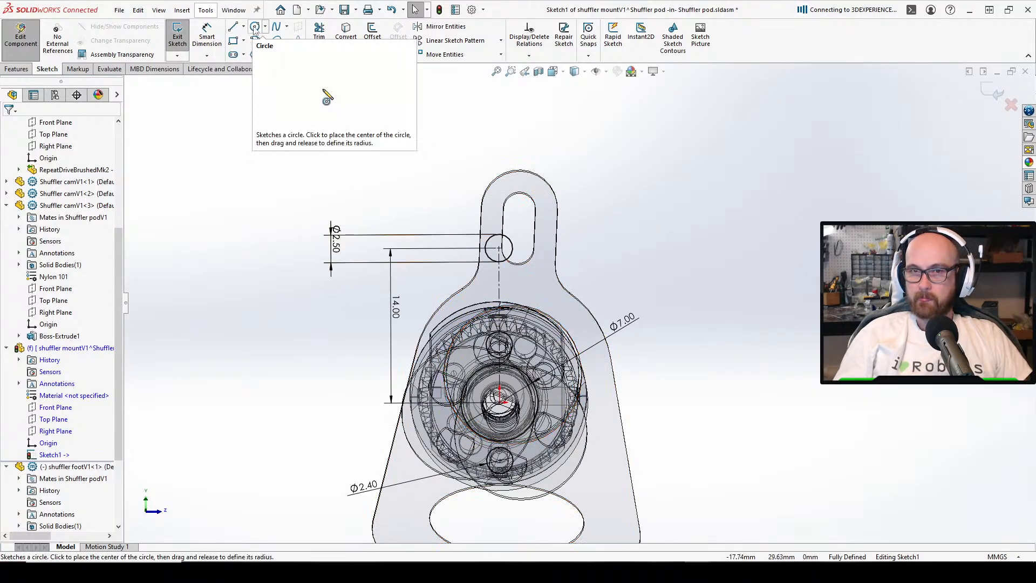
left_click(426, 26)
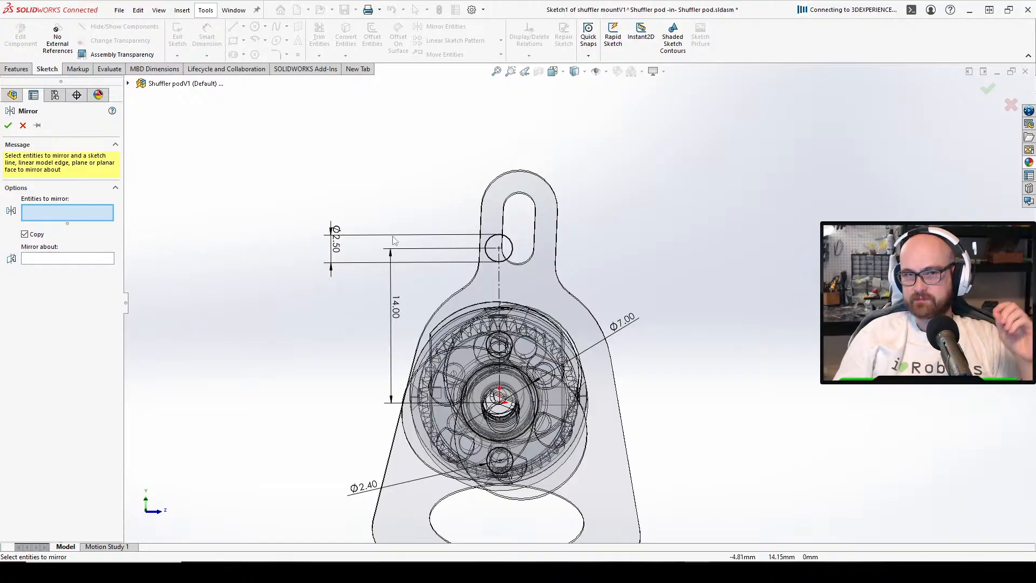
left_click(492, 261)
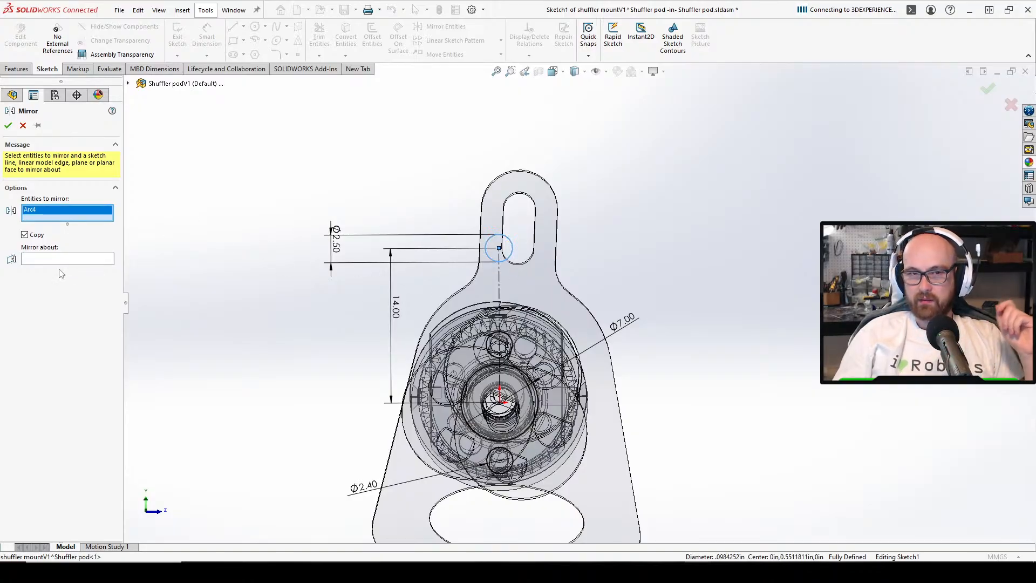
left_click(60, 260)
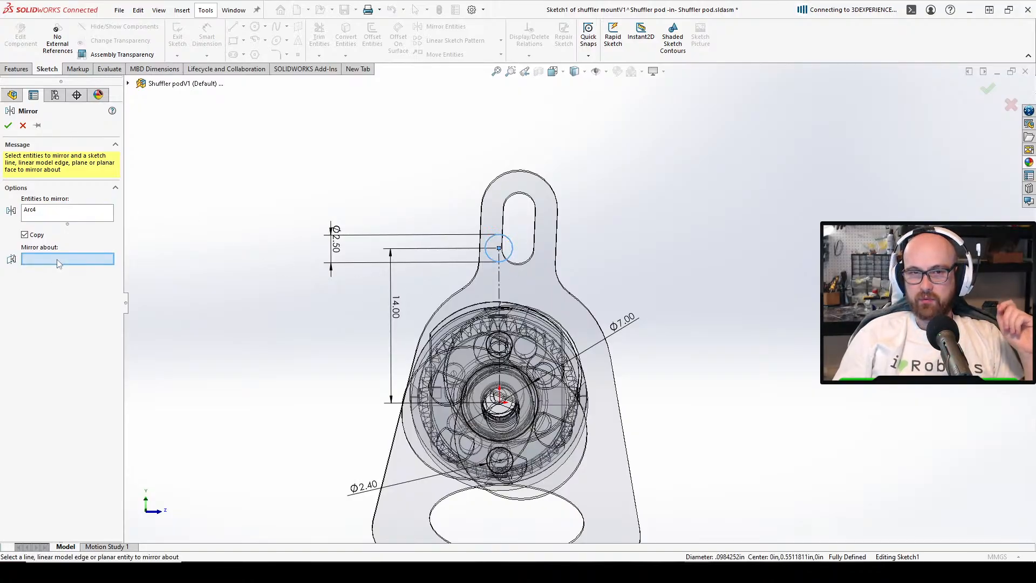
left_click(128, 84)
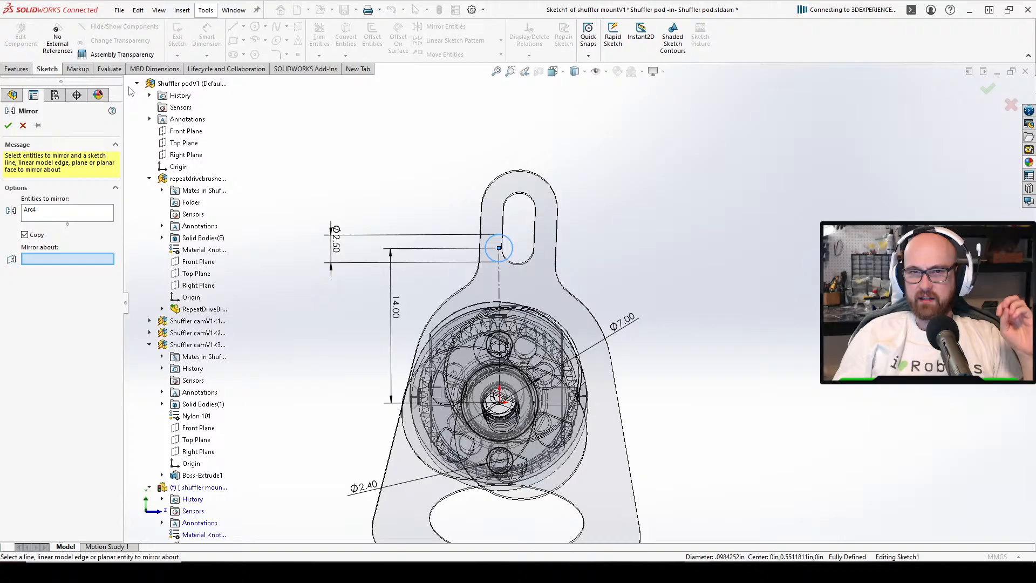
left_click(189, 144)
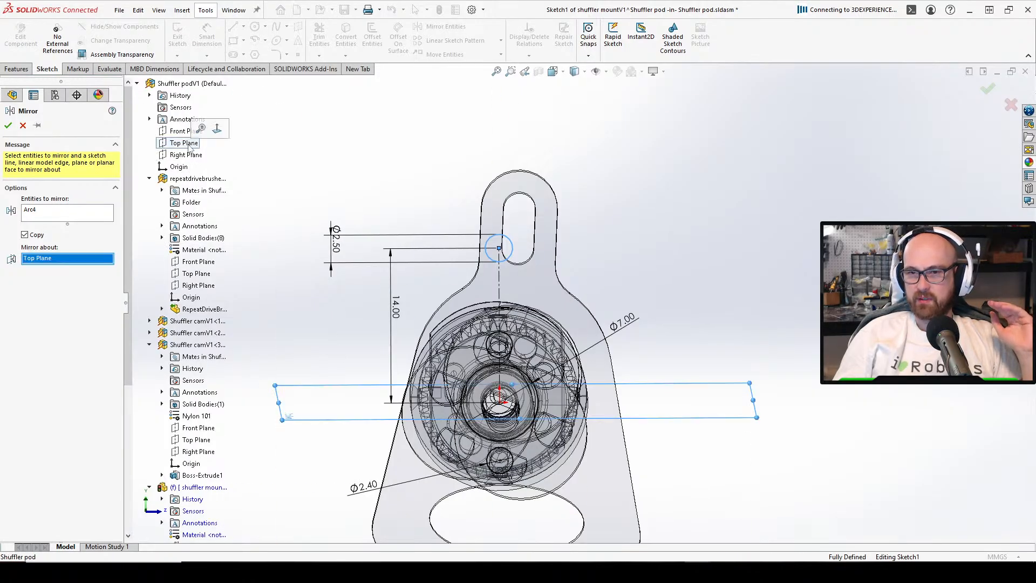
left_click(7, 126)
scroll(552, 354, "up", 3)
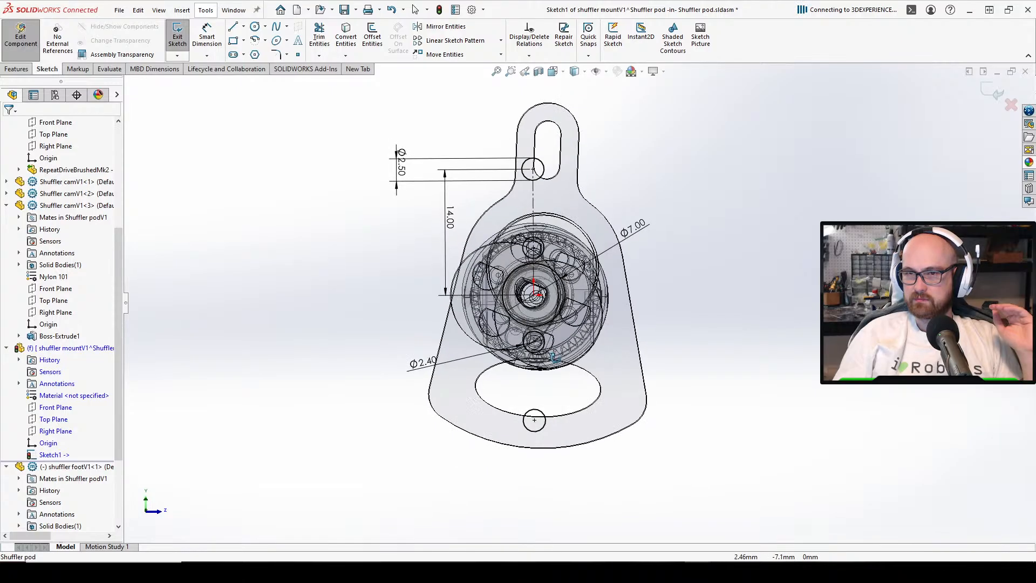
Sketch a center rectangle on the origin around the gearbox and both 2.5 mm circles, reaching about 17.1 mm above the origin
left_click(243, 41)
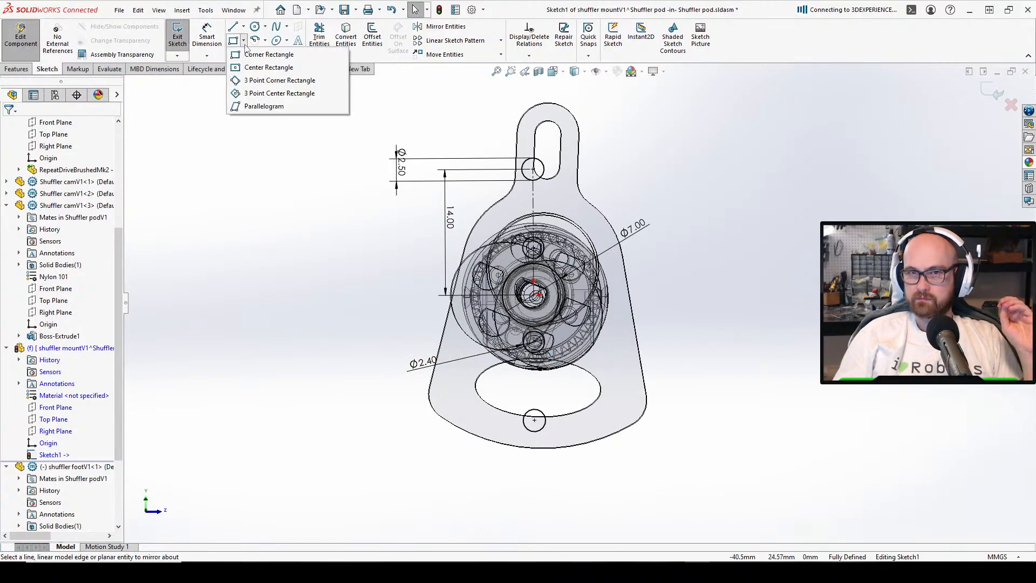
right_click(221, 155)
left_click(243, 40)
left_click(244, 40)
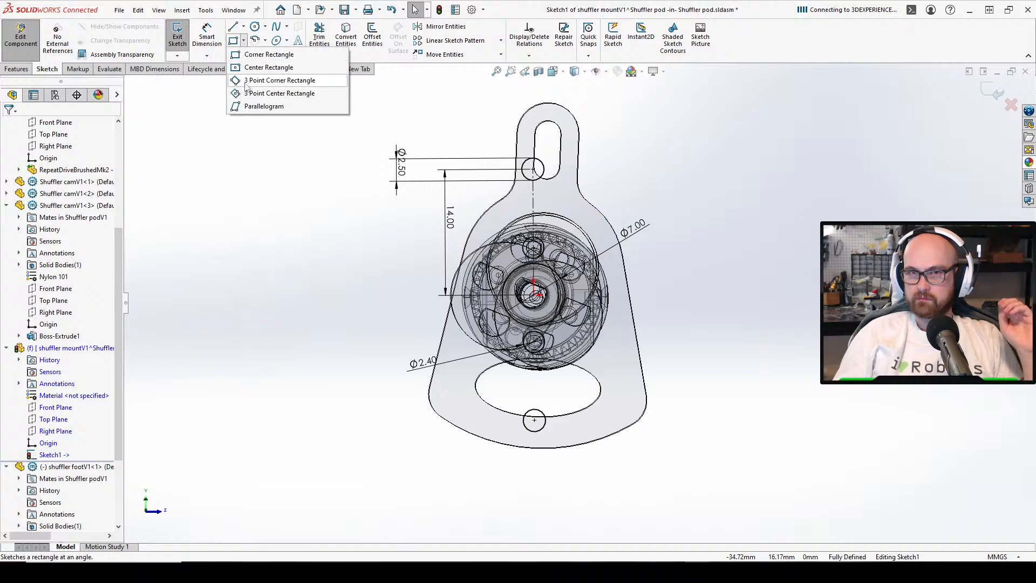
left_click(264, 66)
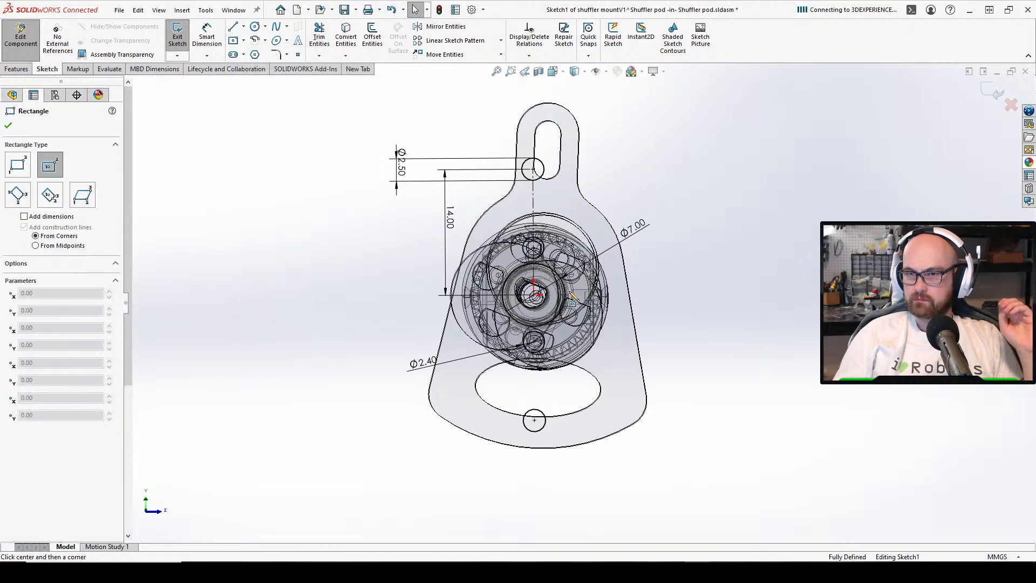
left_click(536, 294)
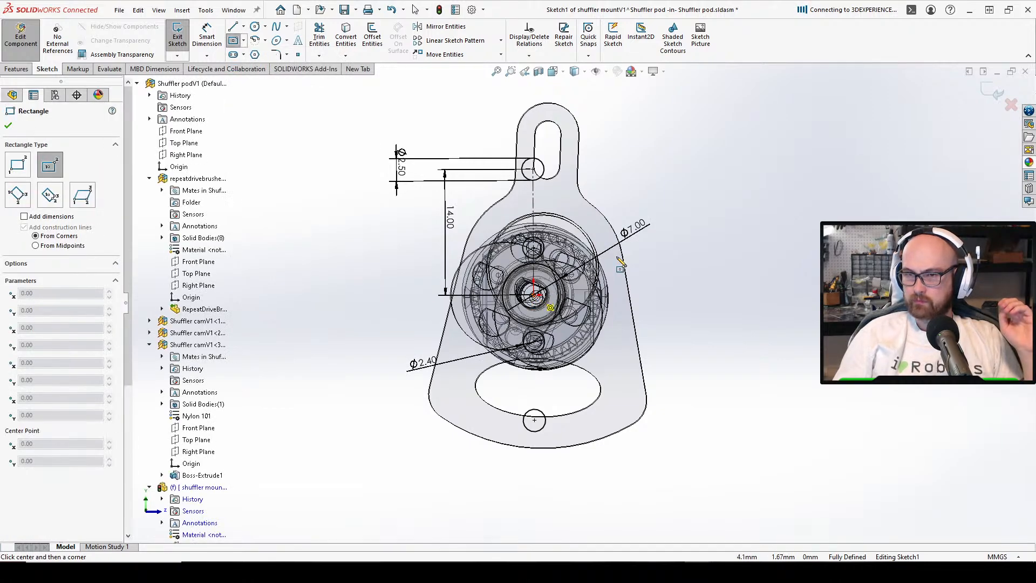
left_click(691, 145)
right_click(745, 178)
left_click(779, 201)
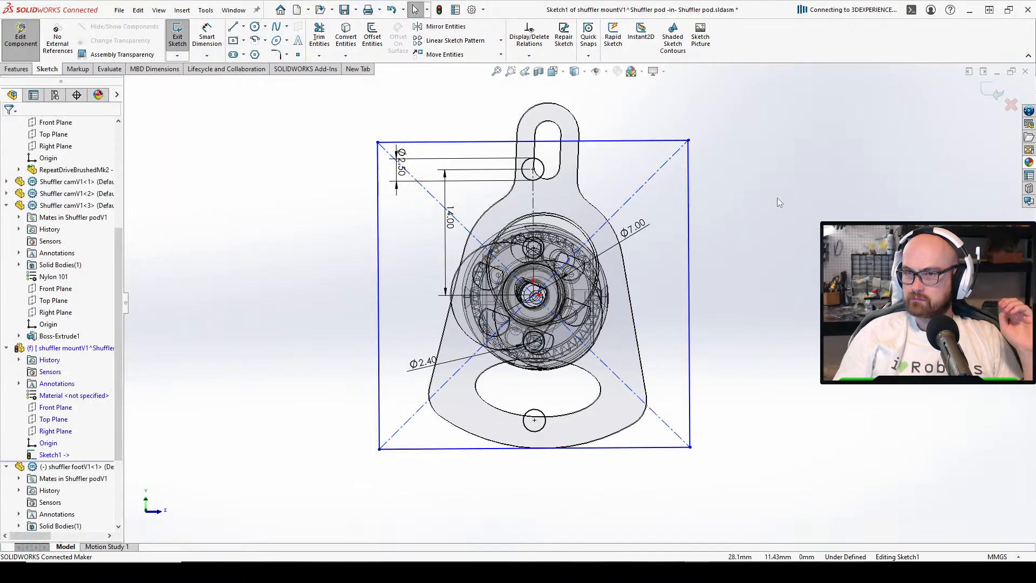
Dimension the distance from the origin to the rectangle's upper edge at 16 mm
right_click_drag(757, 225, 761, 186)
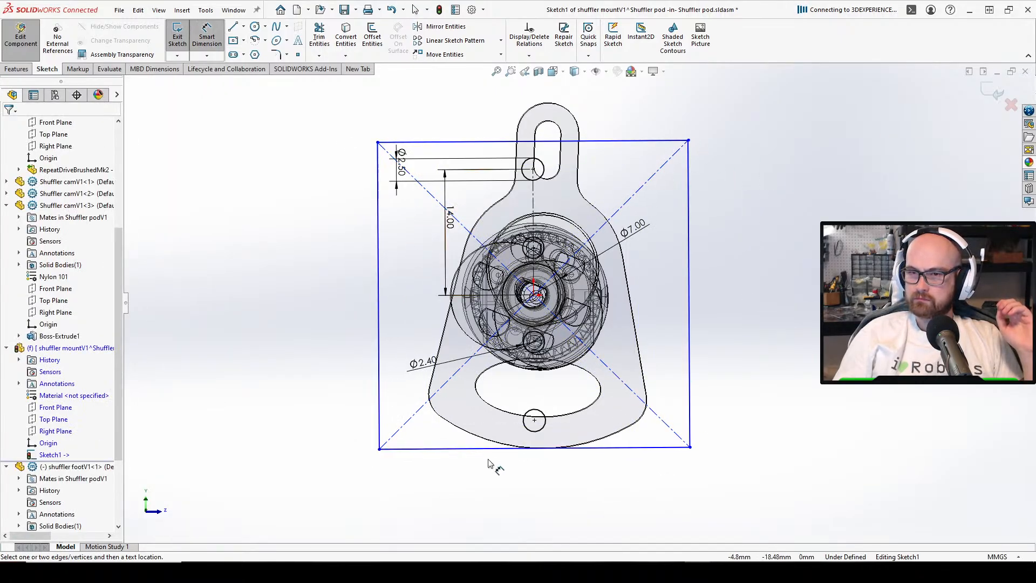
left_click(536, 294)
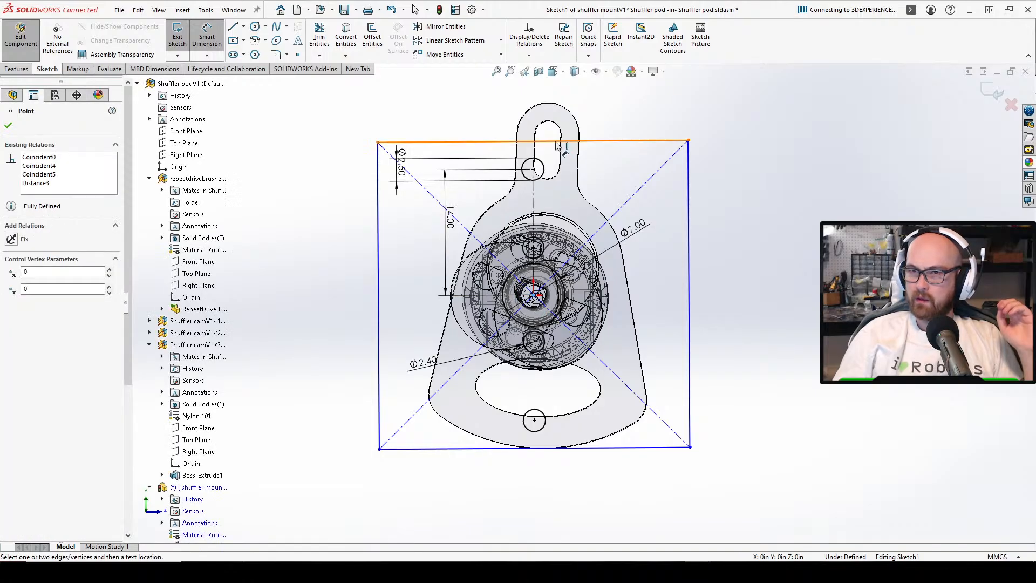
left_click(486, 141)
left_click(294, 210)
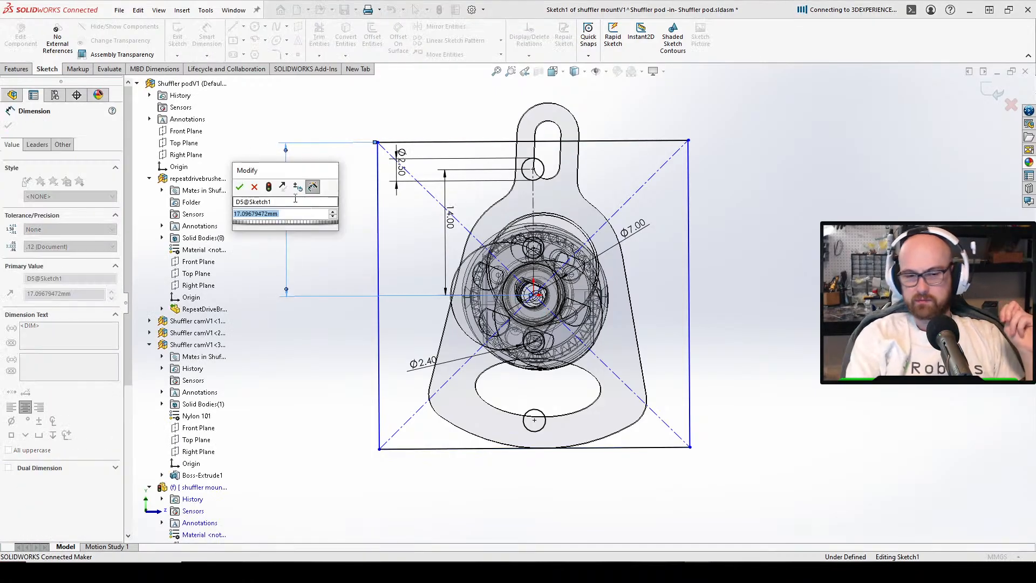
type("16")
key("Return")
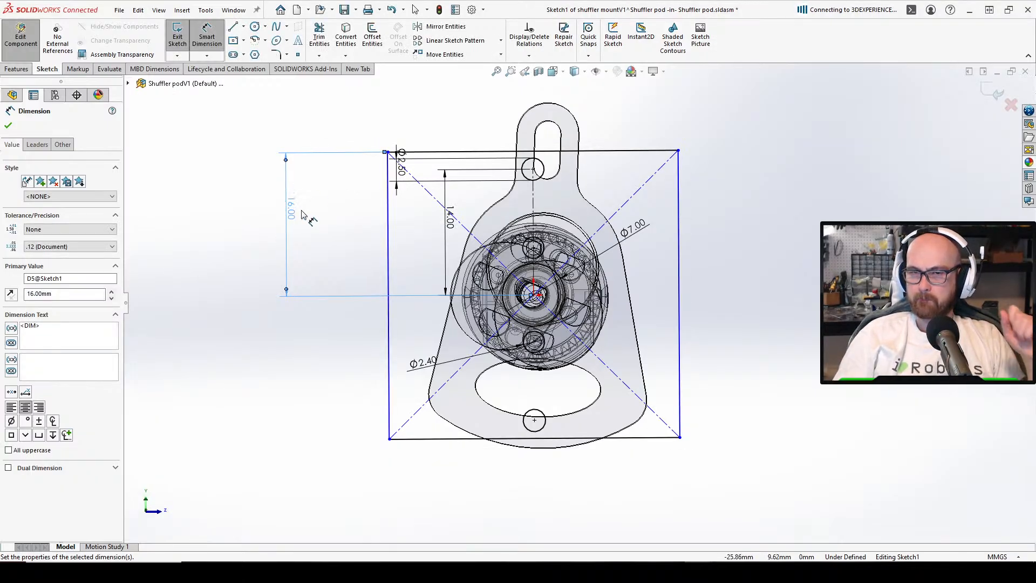
key("Escape")
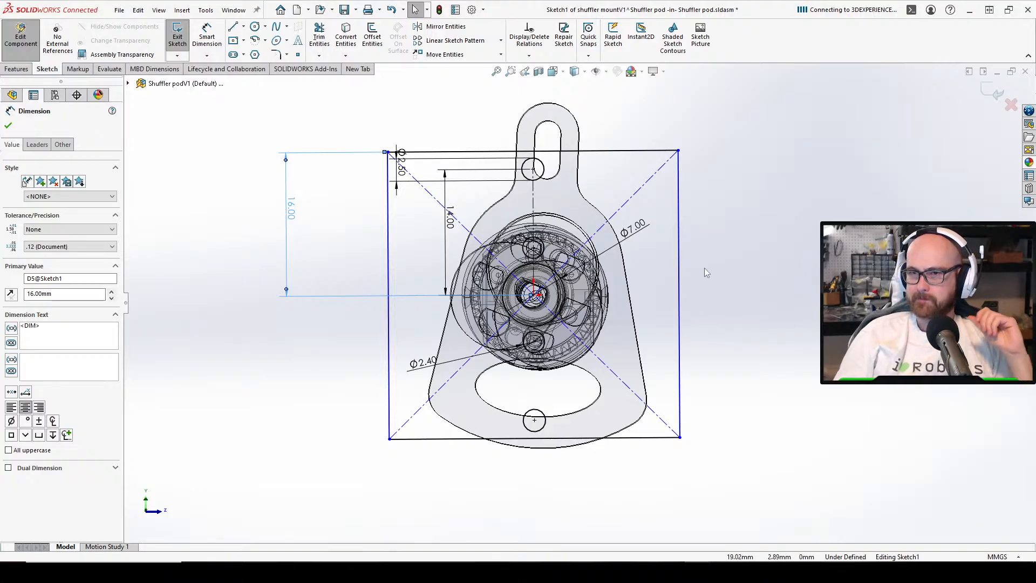
middle_click_drag(704, 268, 768, 319)
key("Escape")
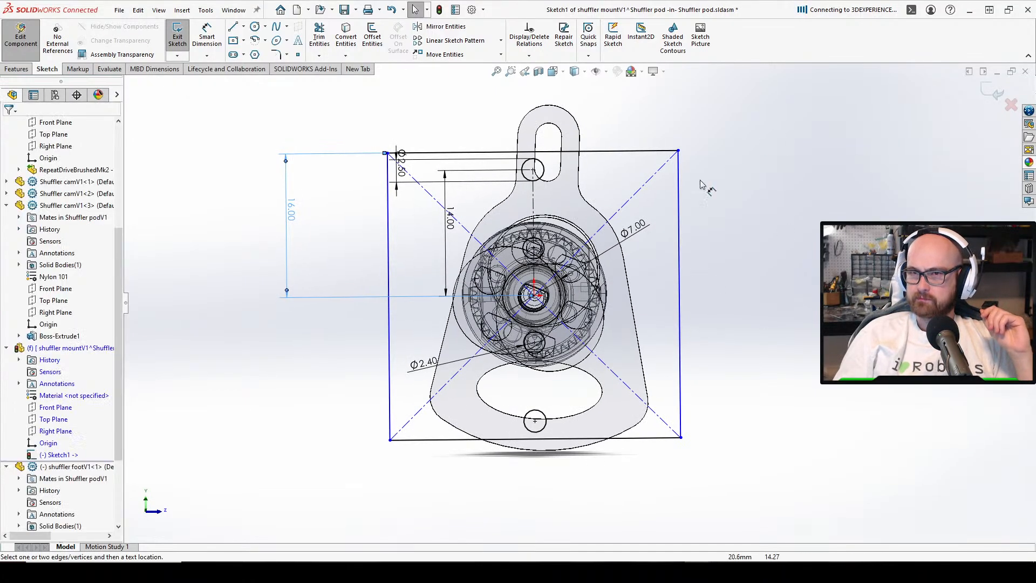
key("d")
left_click(388, 258)
left_click(387, 256)
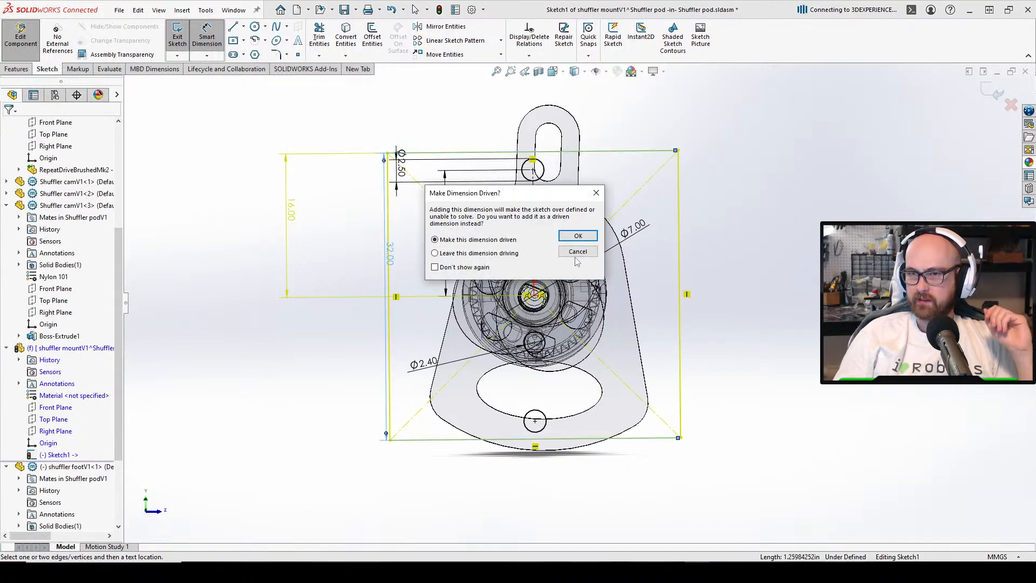
left_click(577, 252)
Dimension the width of the rectangle around the gearbox at 32 mm
left_click(387, 264)
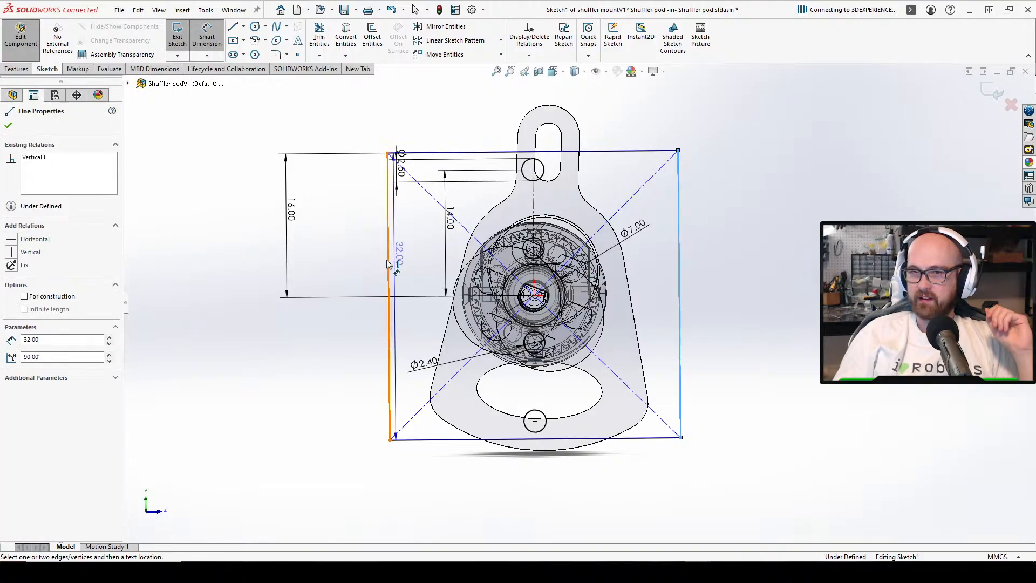
left_click(399, 439)
left_click(356, 474)
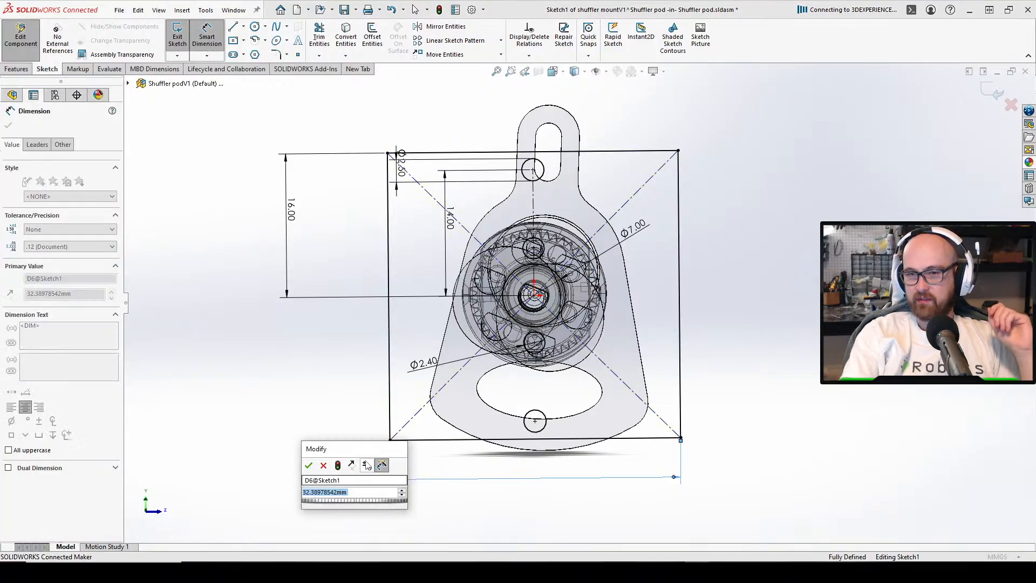
type("32")
key("Return")
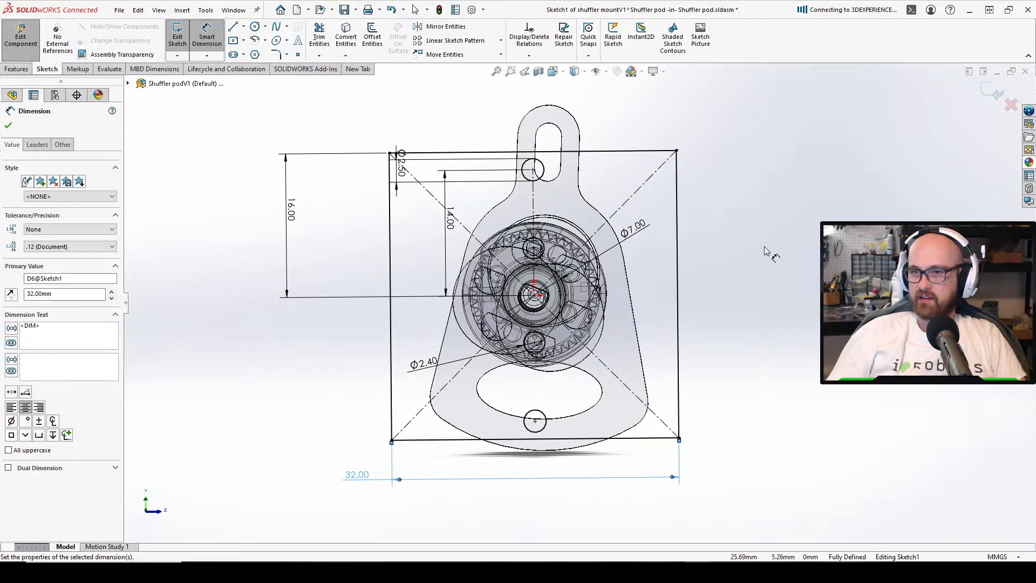
Start a blind Boss-Extrude of the mount sketch towards the cams with a depth of 3 mm
right_click_drag(771, 251, 755, 275)
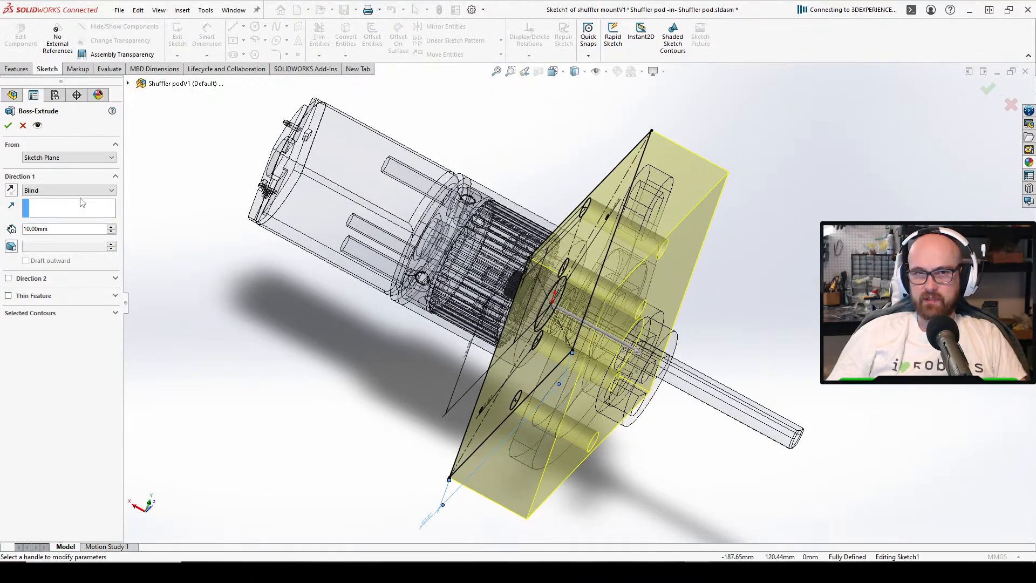
left_click(59, 228)
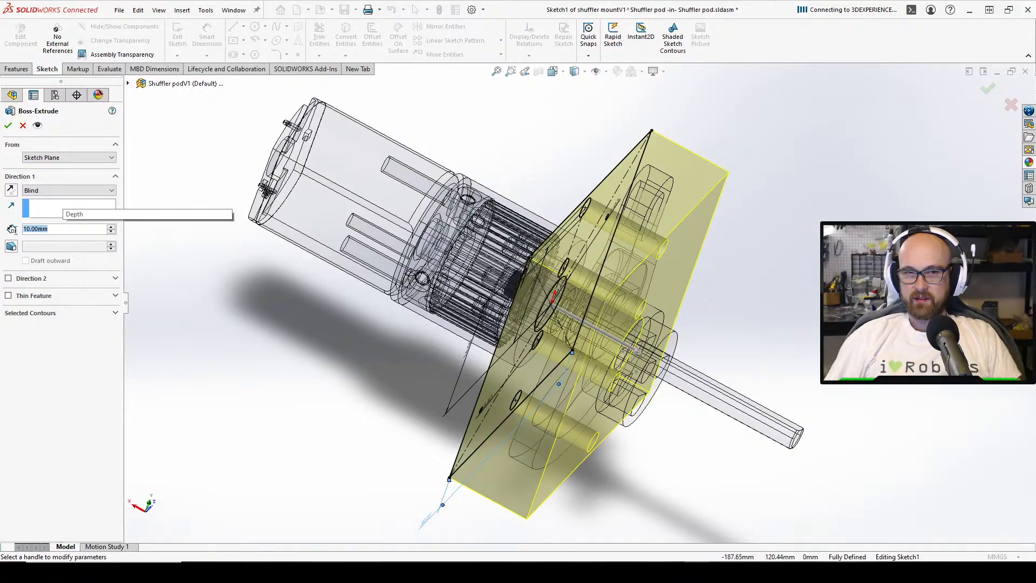
type("3")
key("Return")
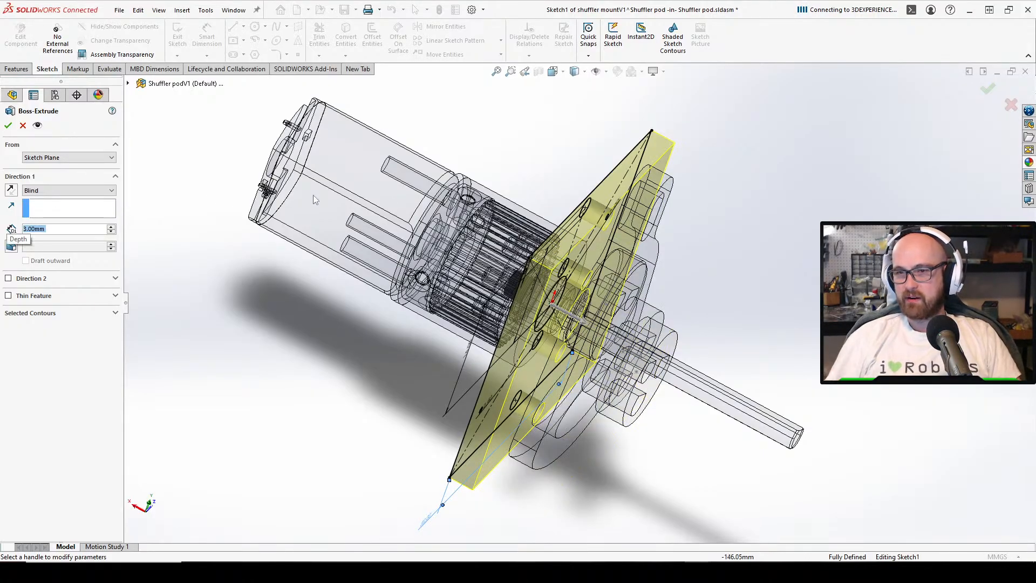
middle_click_drag(316, 199, 546, 427)
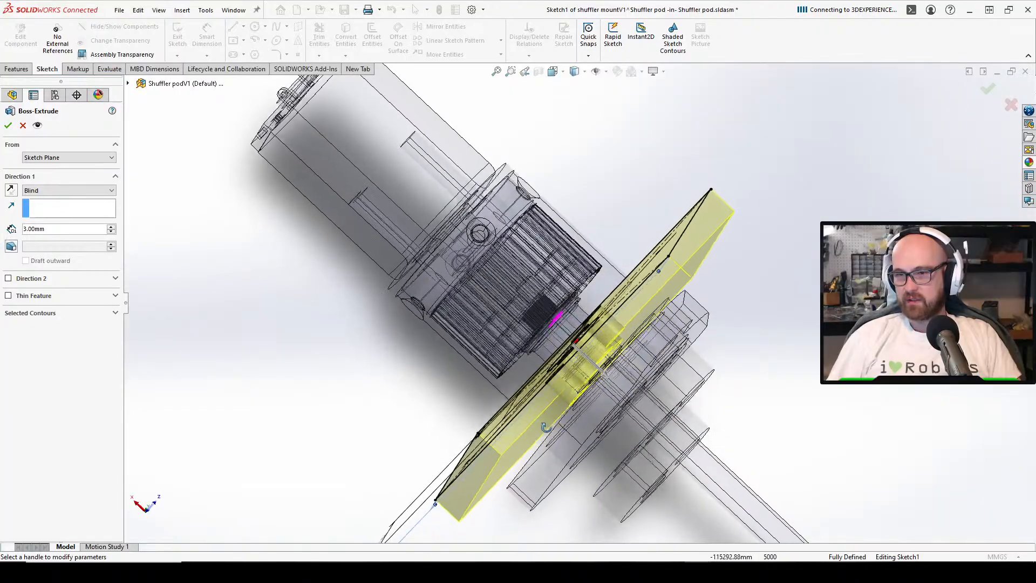
scroll(583, 388, "down", 5)
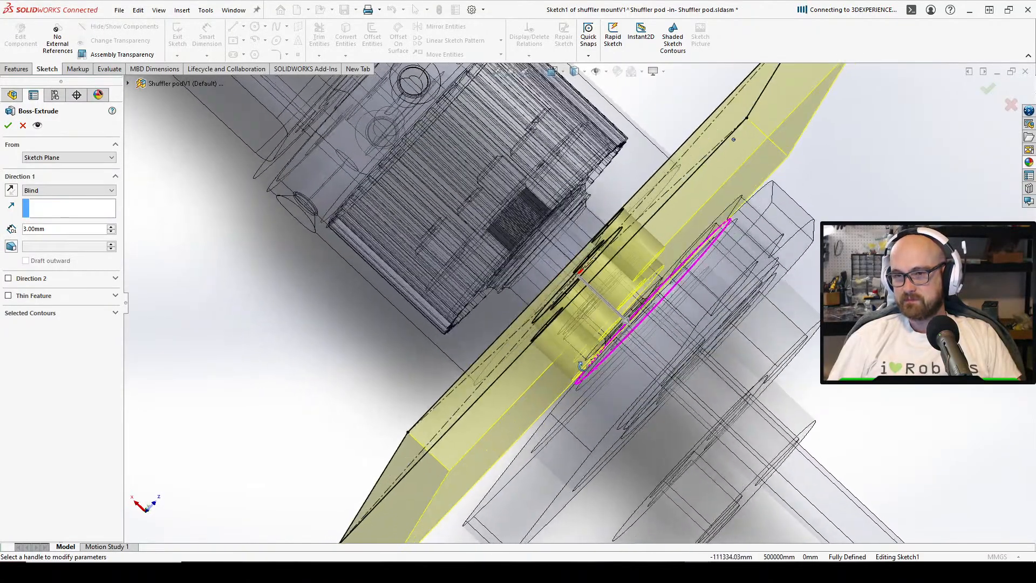
middle_click_drag(581, 365, 429, 301)
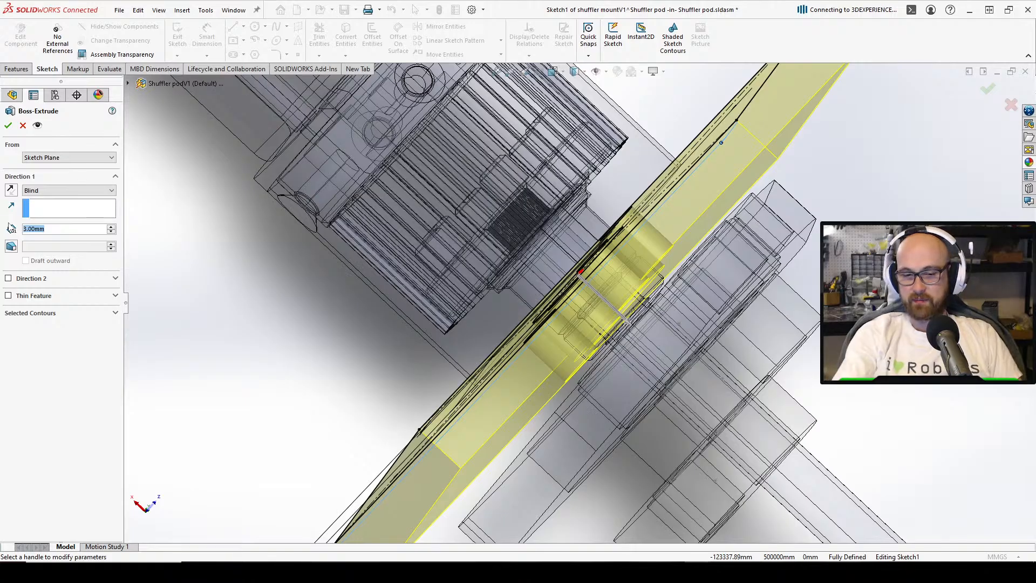
Try an extrusion depth of 0.3125 mm for the mount plate
type(".3")
key("BackSpace")
key("BackSpace")
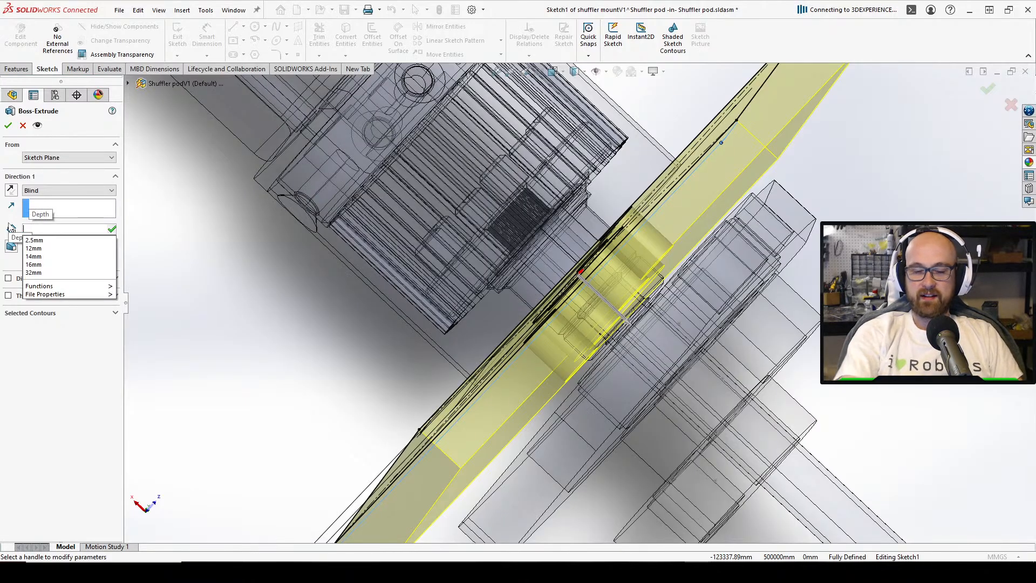
type(".3125")
key("Return")
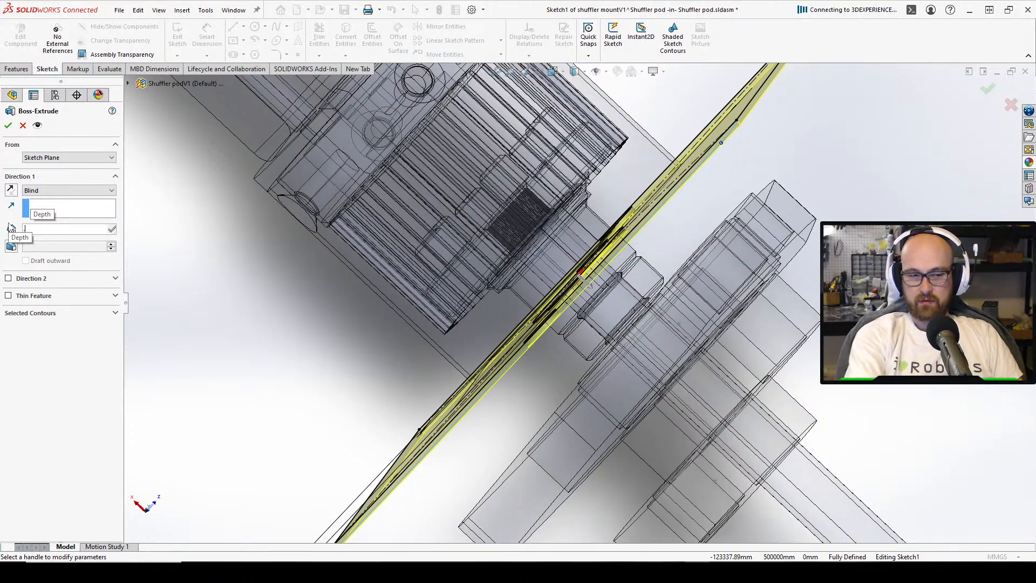
Set the mount plate's extrusion depth to 3.5 mm and complete the extrusion
type("3.5")
key("Return")
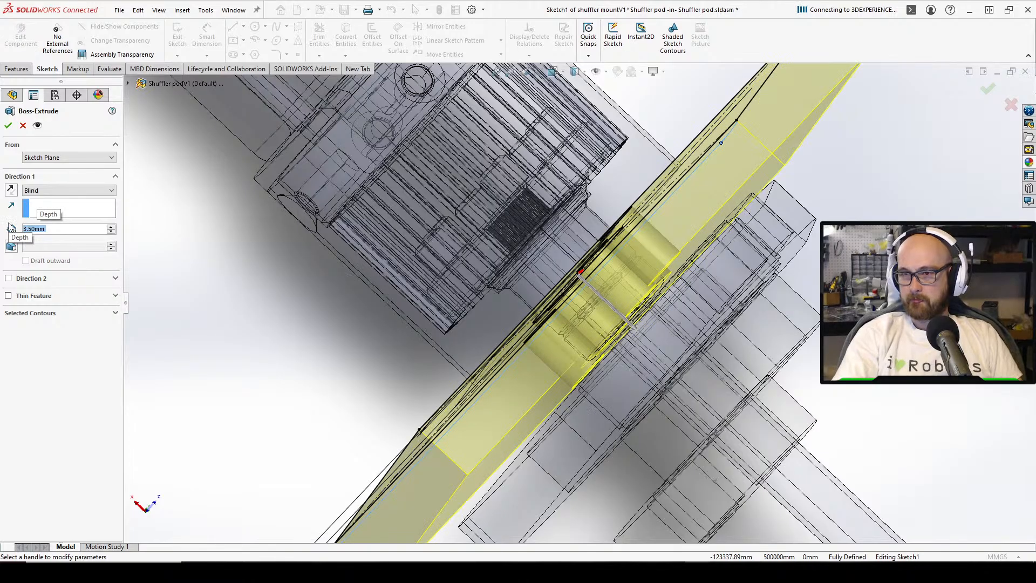
middle_click_drag(520, 291, 514, 280)
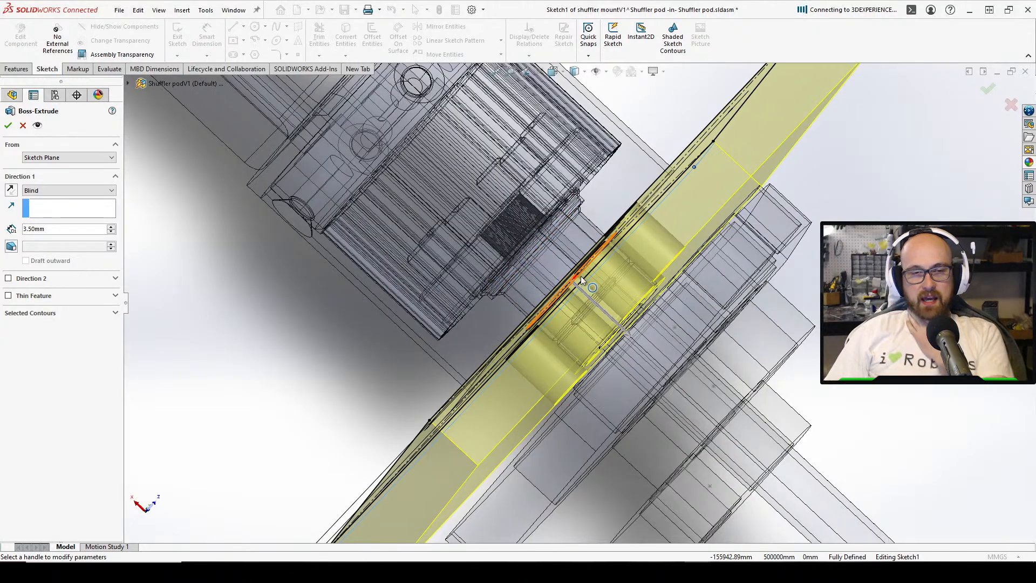
scroll(588, 283, "up", 5)
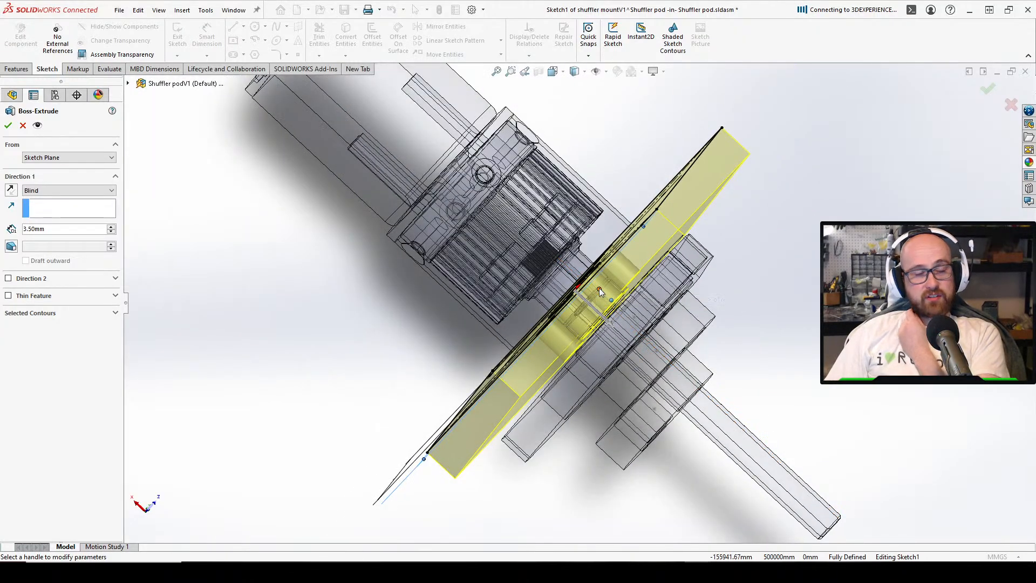
middle_click_drag(561, 283, 773, 141)
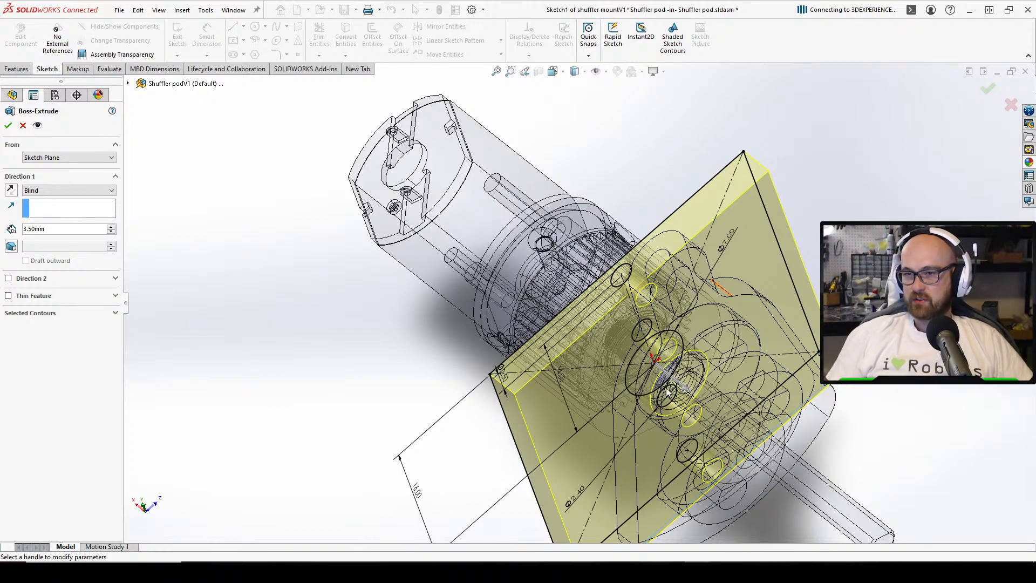
scroll(536, 348, "down", 5)
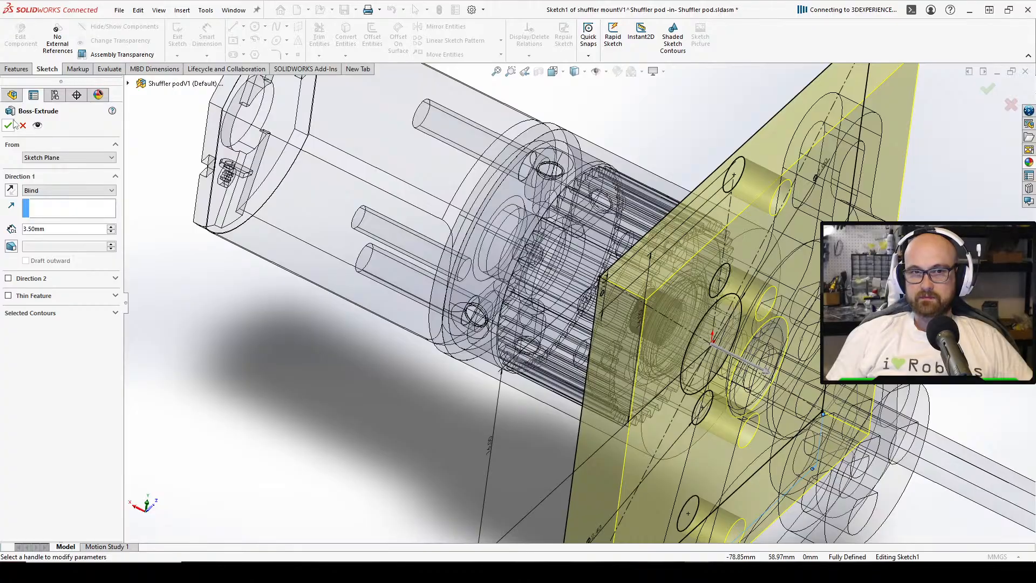
left_click(8, 125)
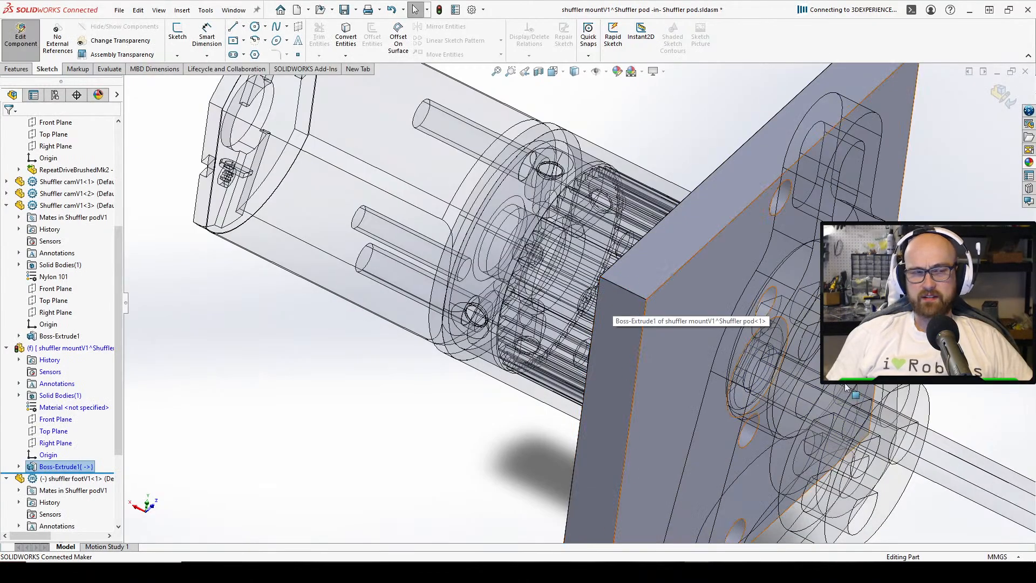
Check the extruded mount plate from several angles and finish editing the part to return to the assembly
middle_click_drag(820, 399, 674, 420)
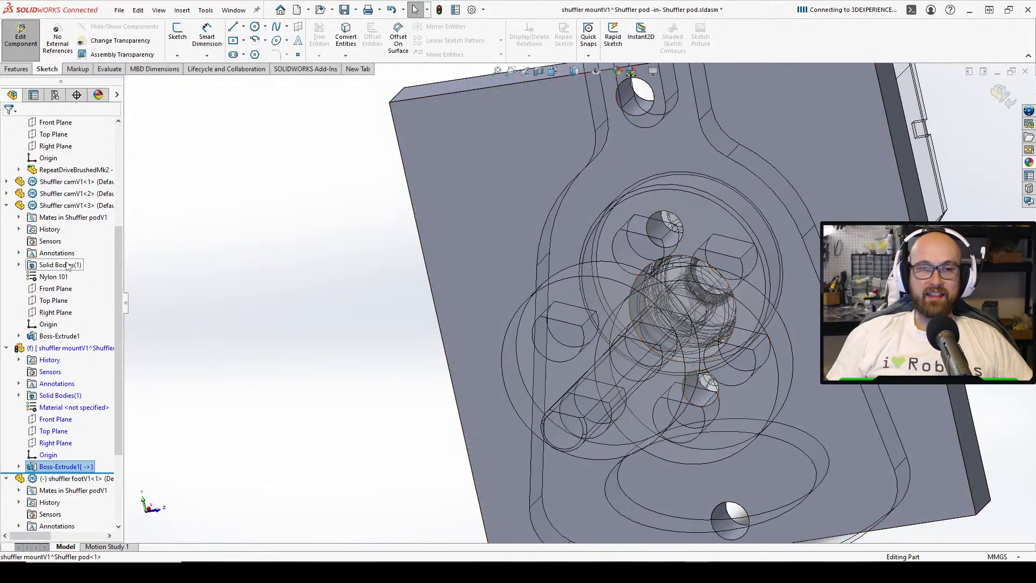
scroll(580, 302, "up", 3)
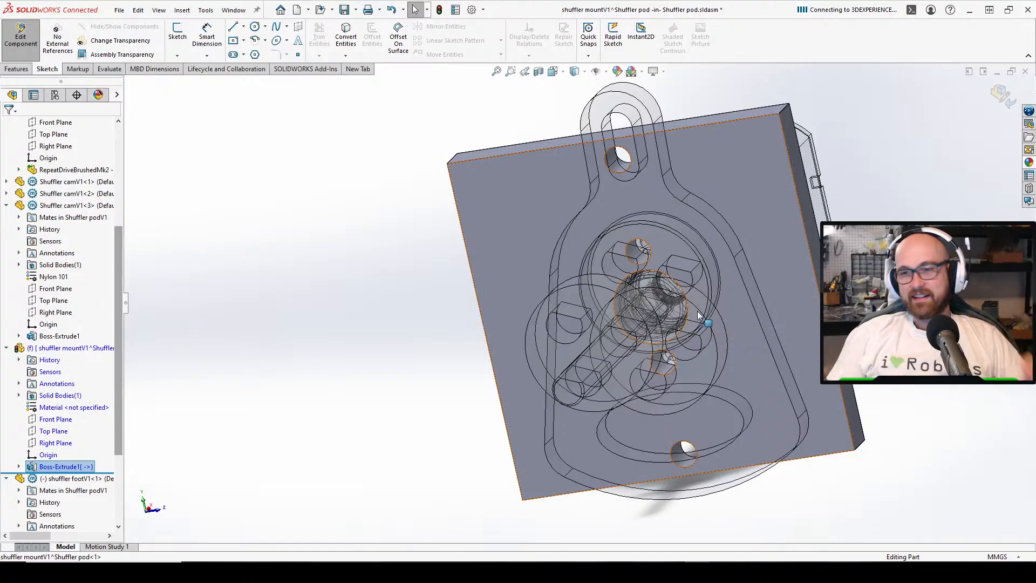
middle_click_drag(697, 311, 728, 332)
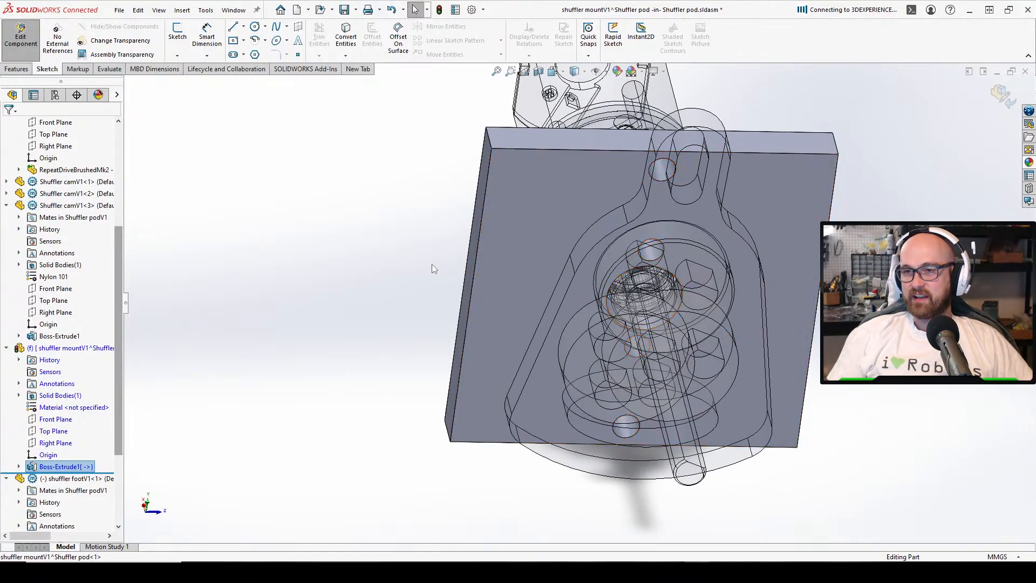
middle_click_drag(412, 262, 416, 242)
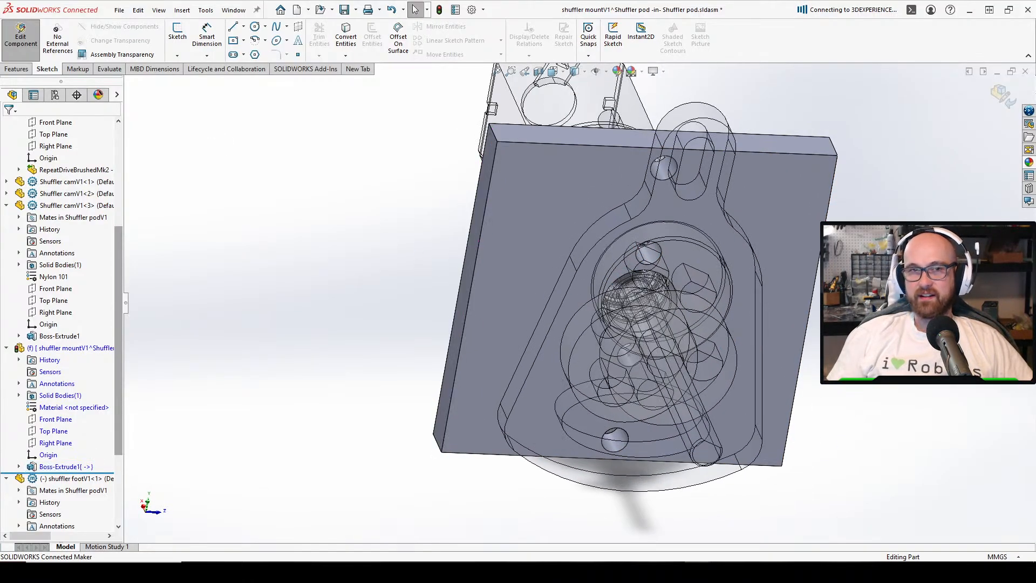
left_click(21, 37)
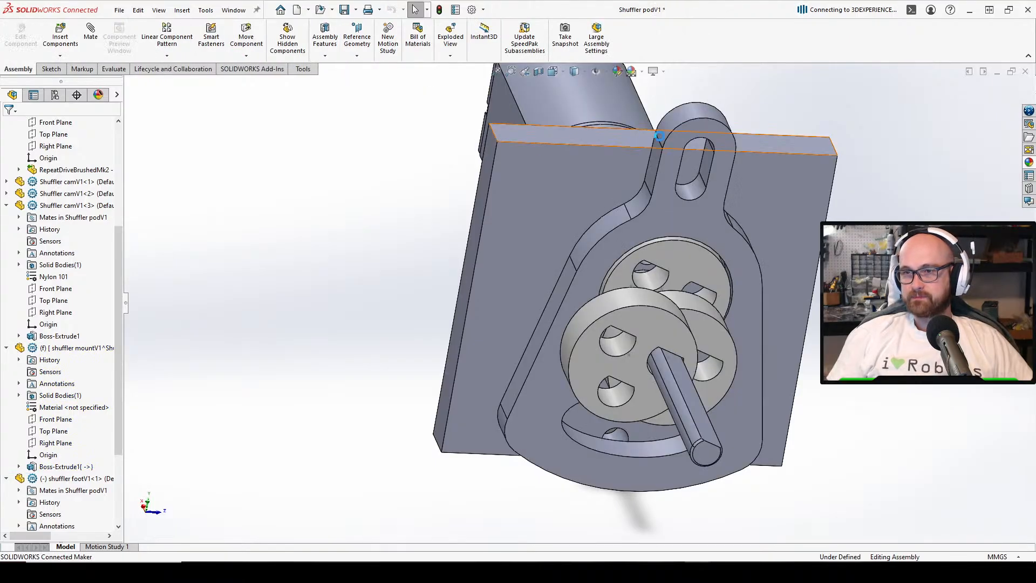
Examine how the shuffler foot's slot and oval opening line up with the mount plate's upper and lower holes
left_click(669, 145)
middle_click_drag(669, 145, 663, 224)
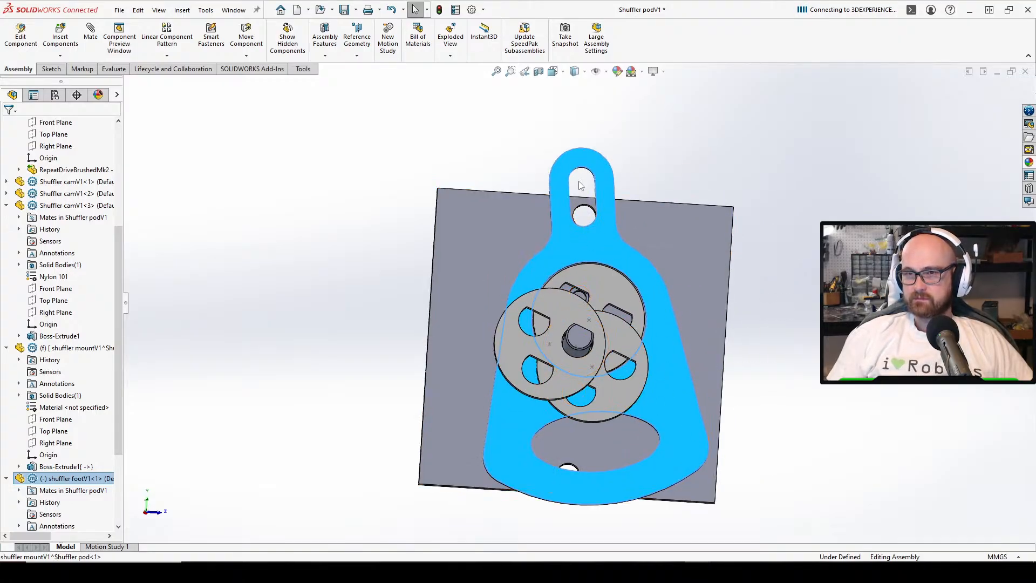
scroll(580, 178, "down", 10)
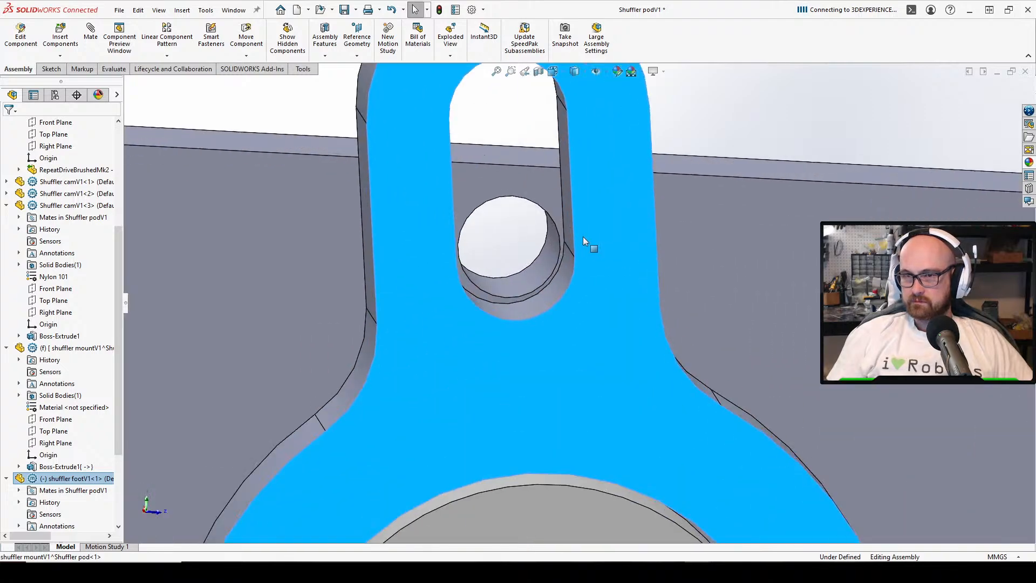
scroll(555, 353, "up", 10)
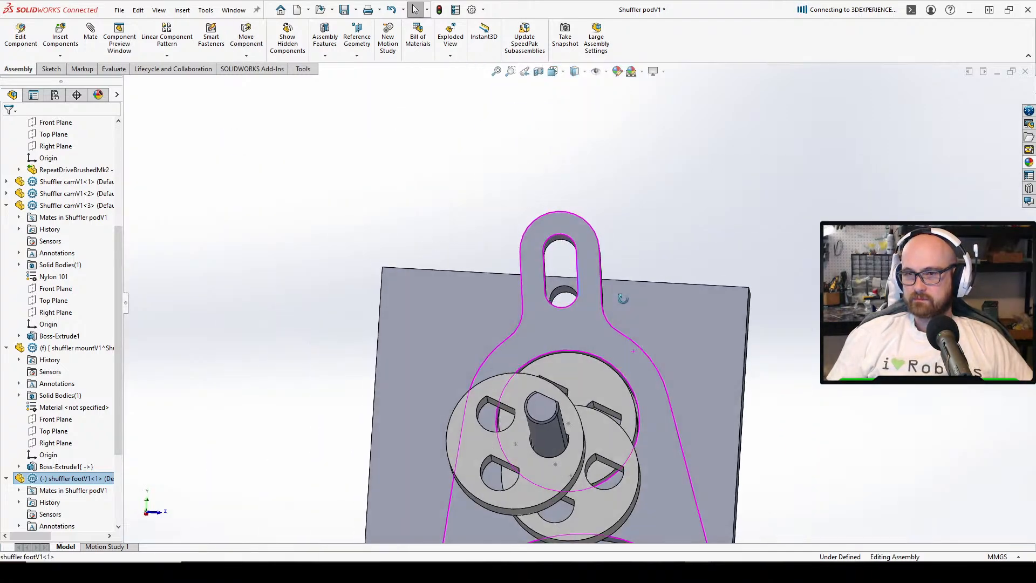
middle_click_drag(627, 329, 754, 225)
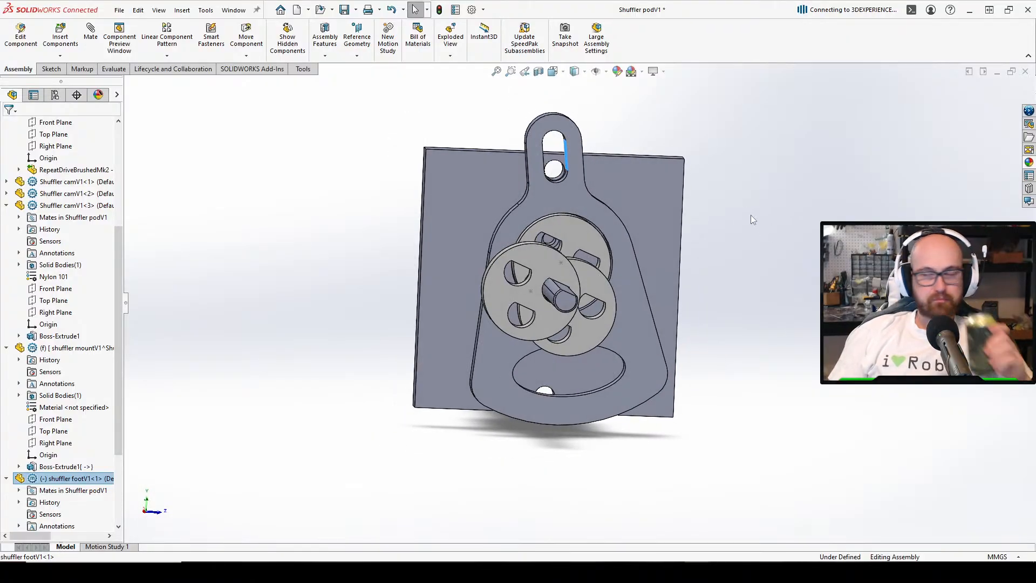
mouse_move(697, 572)
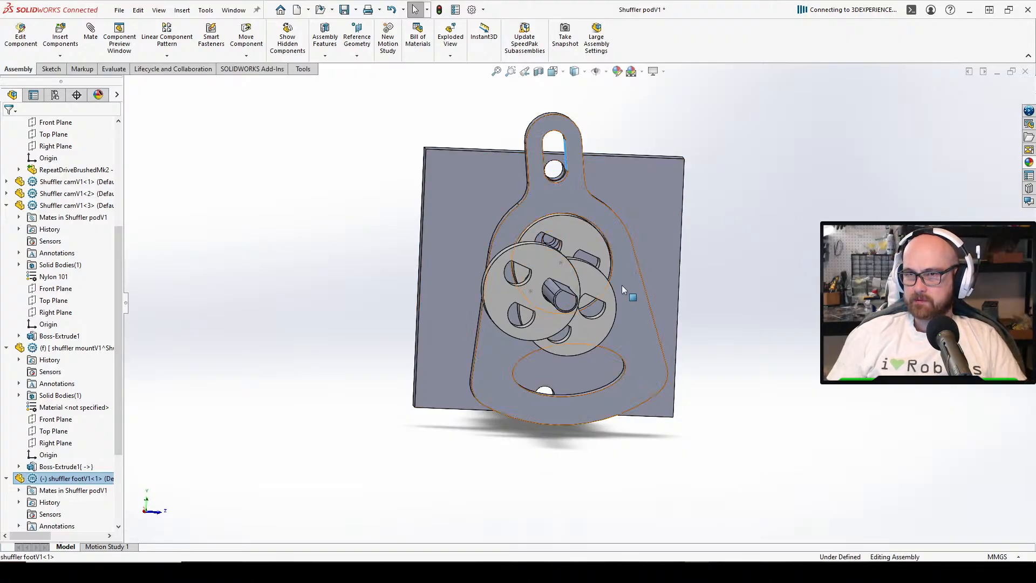
mouse_move(622, 284)
middle_mouse_down()
mouse_move(682, 292)
mouse_move(620, 291)
middle_mouse_up()
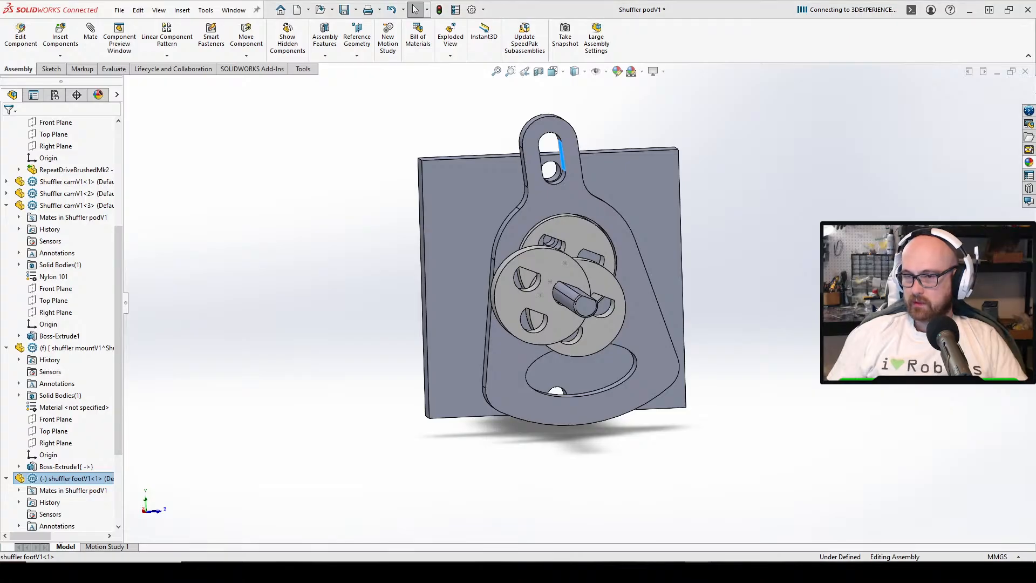
left_click(831, 447)
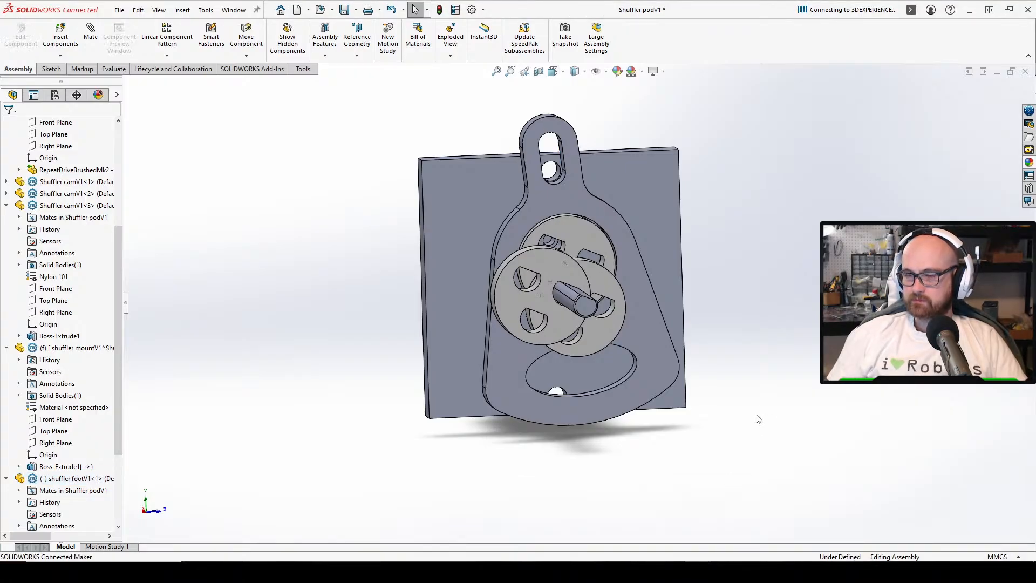
middle_click_drag(758, 419, 698, 336)
middle_click_drag(741, 251, 673, 248)
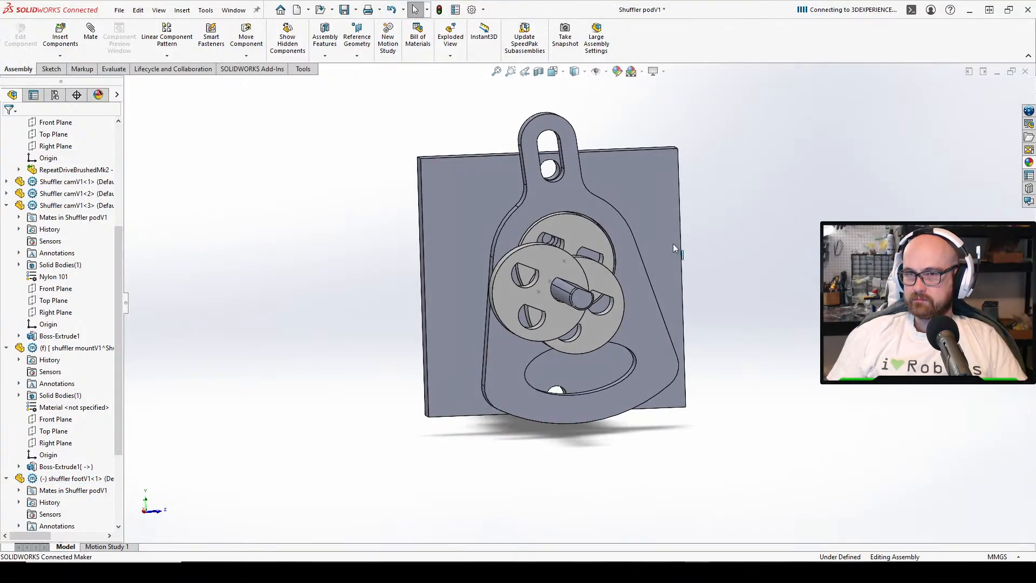
left_click_drag(567, 197, 573, 199)
left_click(799, 236)
Add a centered Width mate between the two straight side faces of the shuffler foot's slot and the mount plate's upper hole
right_click_drag(802, 239, 800, 138)
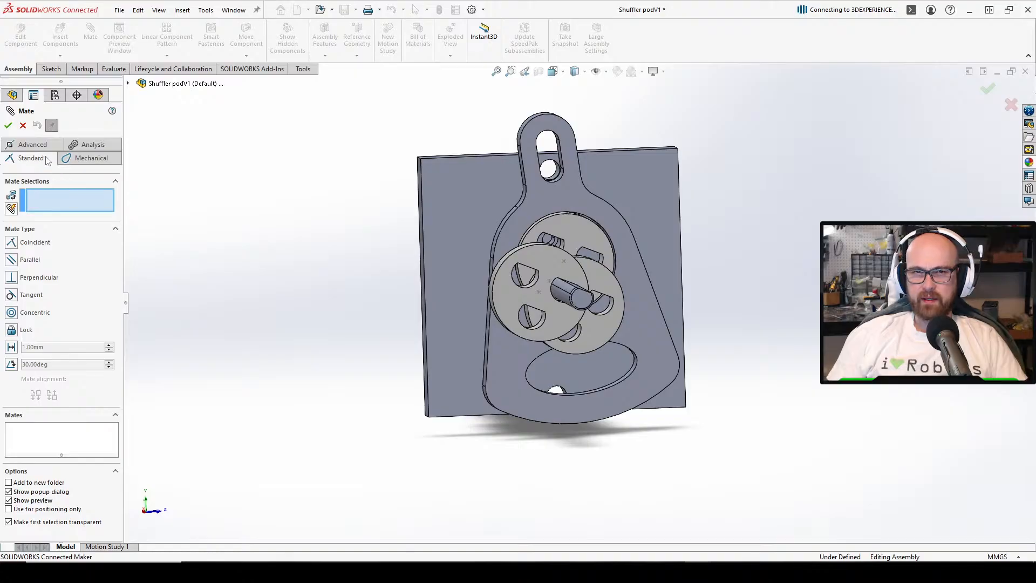
left_click(33, 144)
scroll(523, 215, "down", 3)
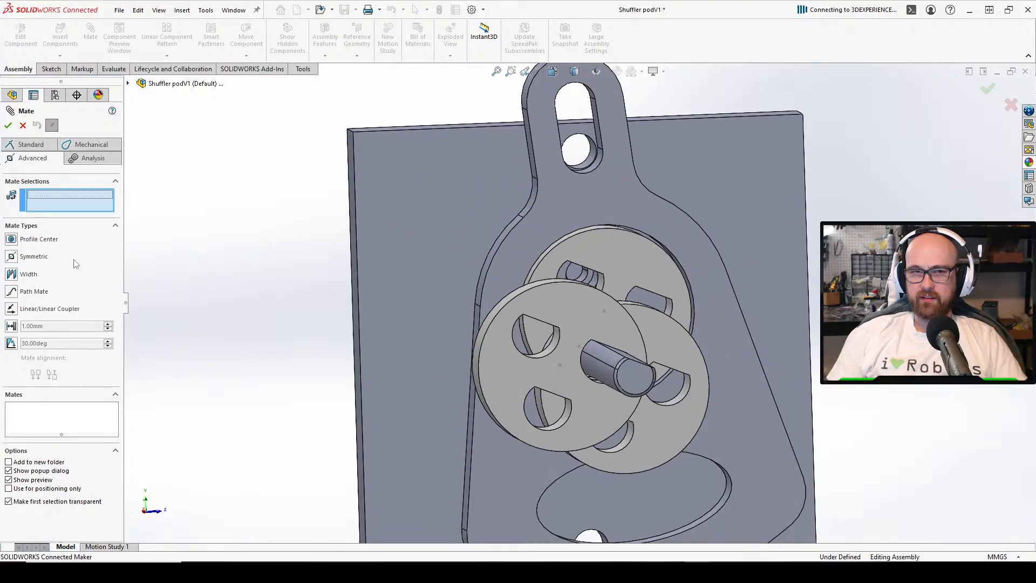
left_click(11, 275)
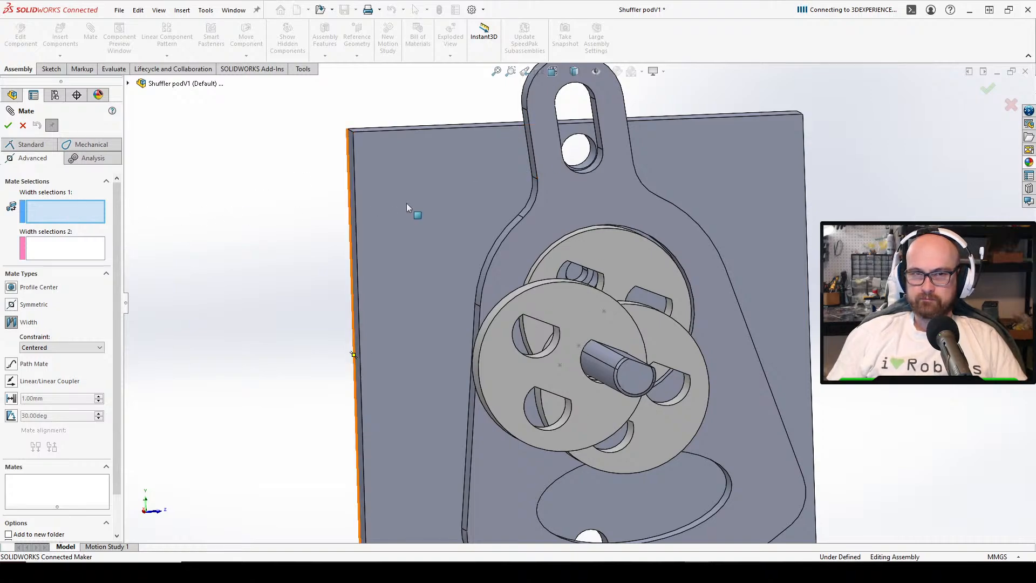
middle_click_drag(591, 153, 587, 170)
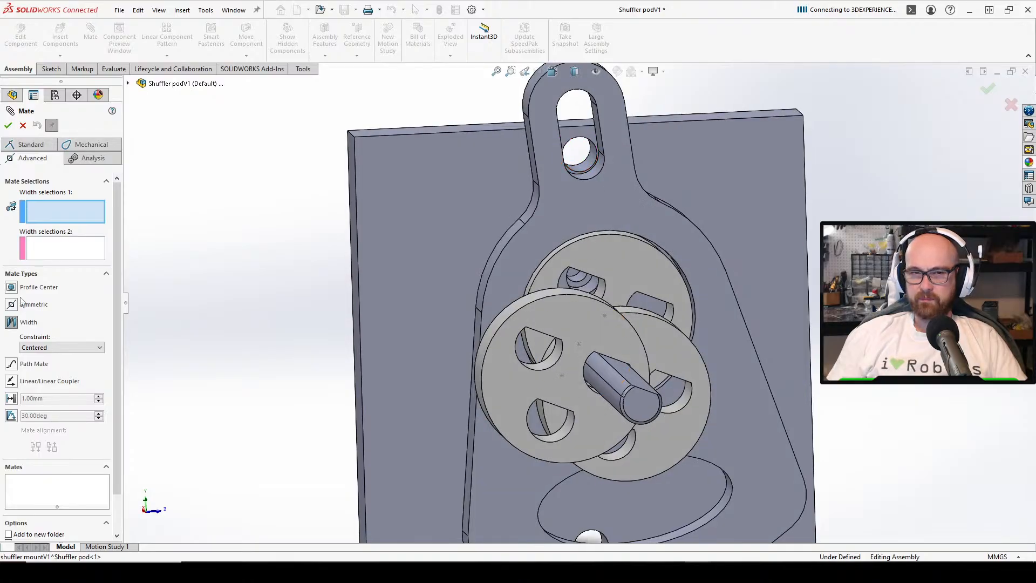
middle_click_drag(298, 253, 572, 153)
scroll(587, 176, "down", 5)
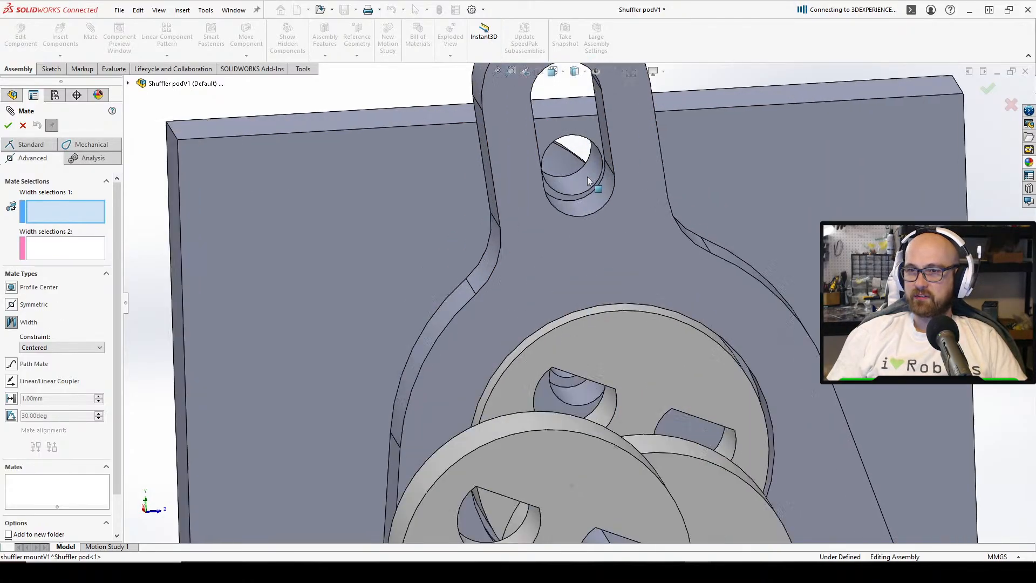
left_click(12, 306)
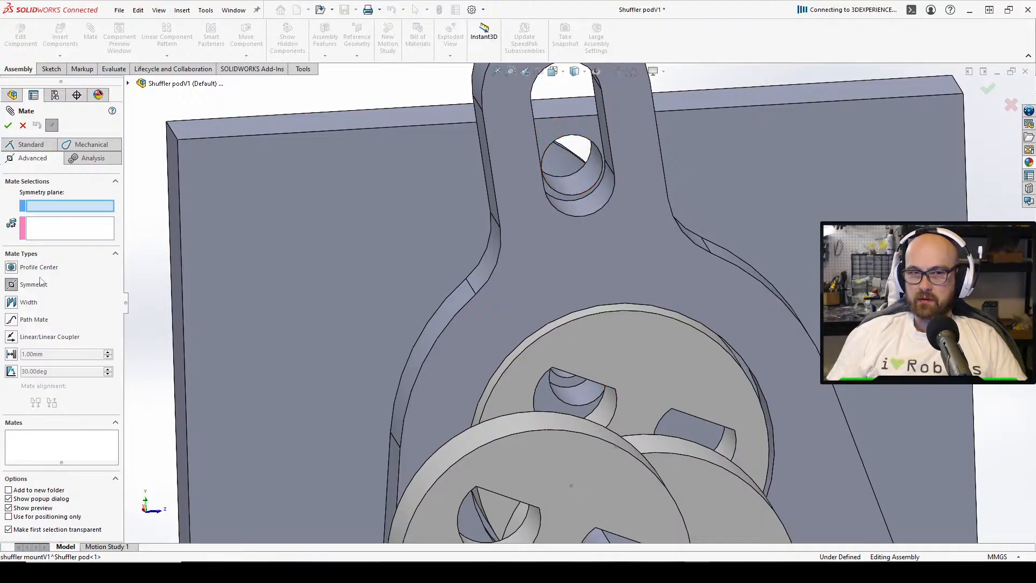
left_click(11, 302)
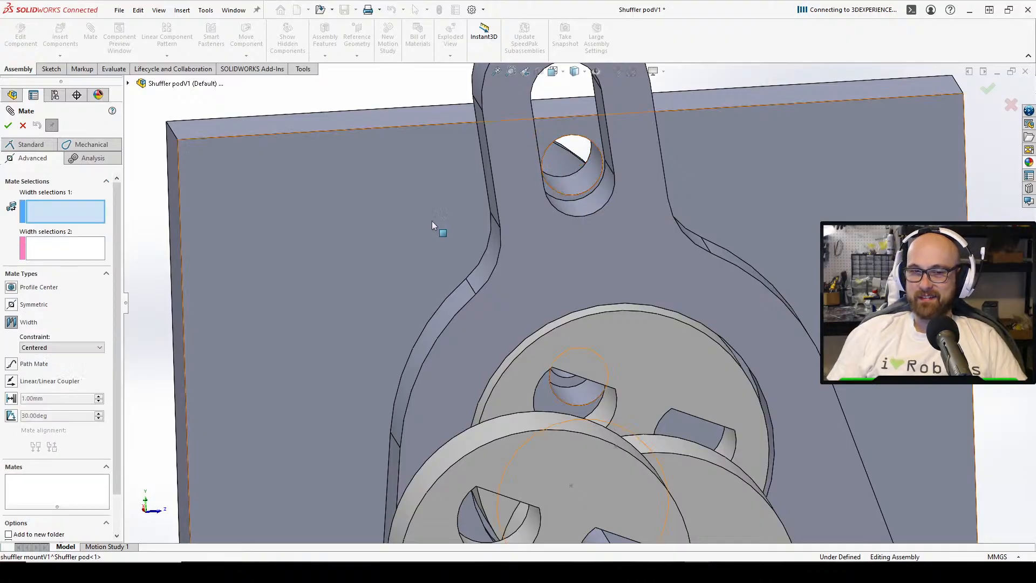
middle_click_drag(432, 222, 532, 170)
left_click(620, 162)
left_click(533, 169)
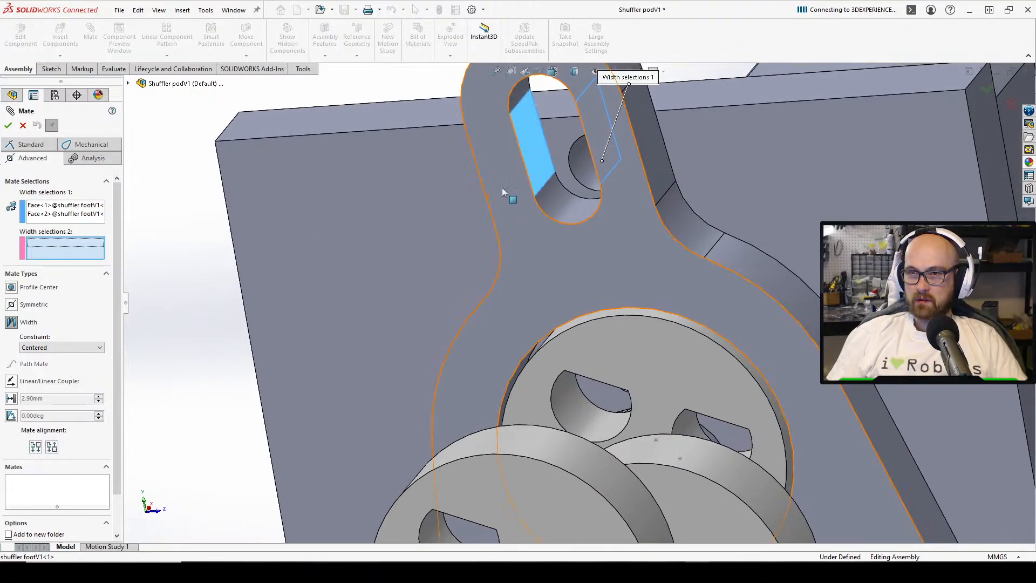
left_click(576, 159)
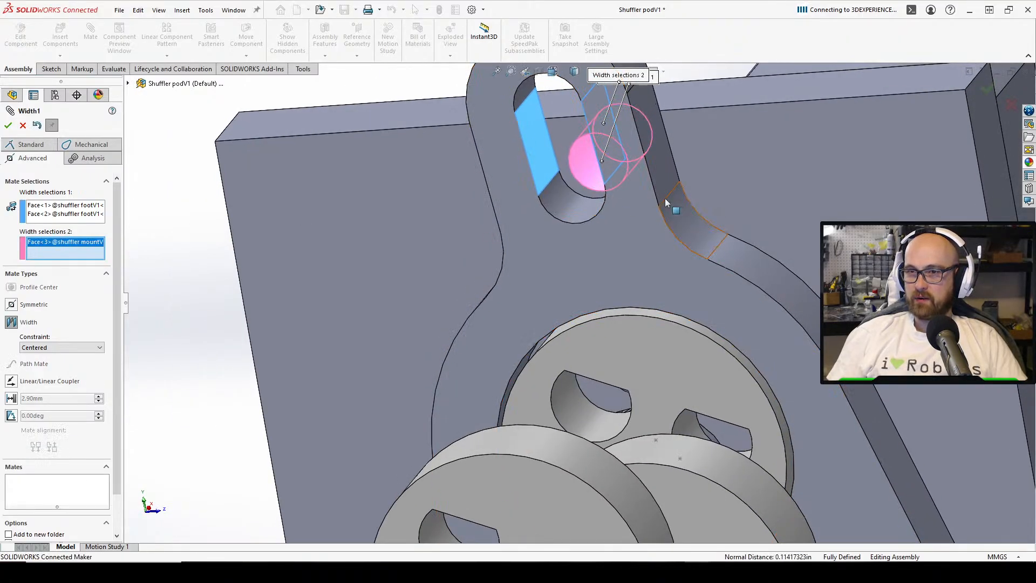
middle_click_drag(665, 199, 460, 170)
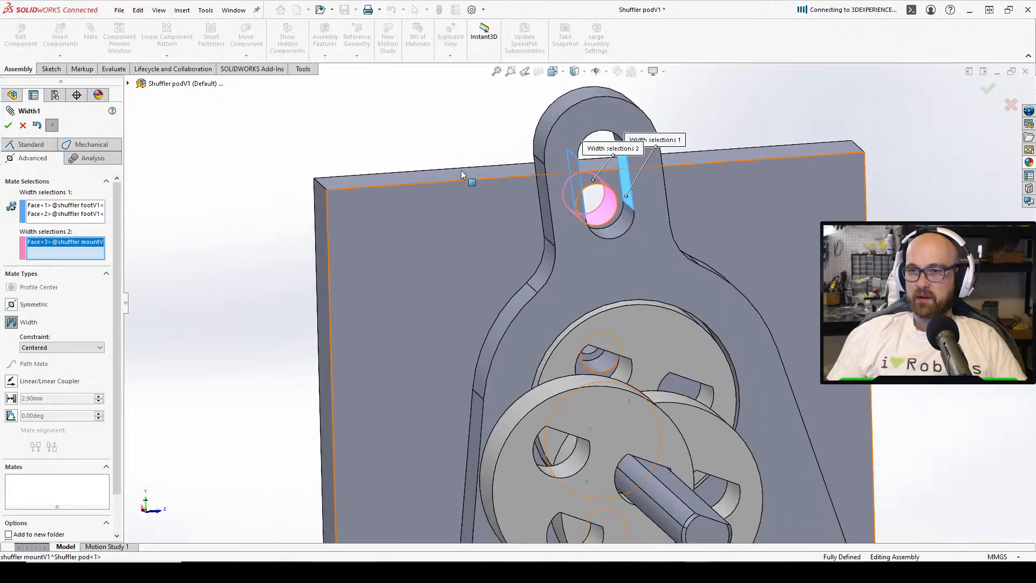
left_click(9, 124)
left_click(9, 124)
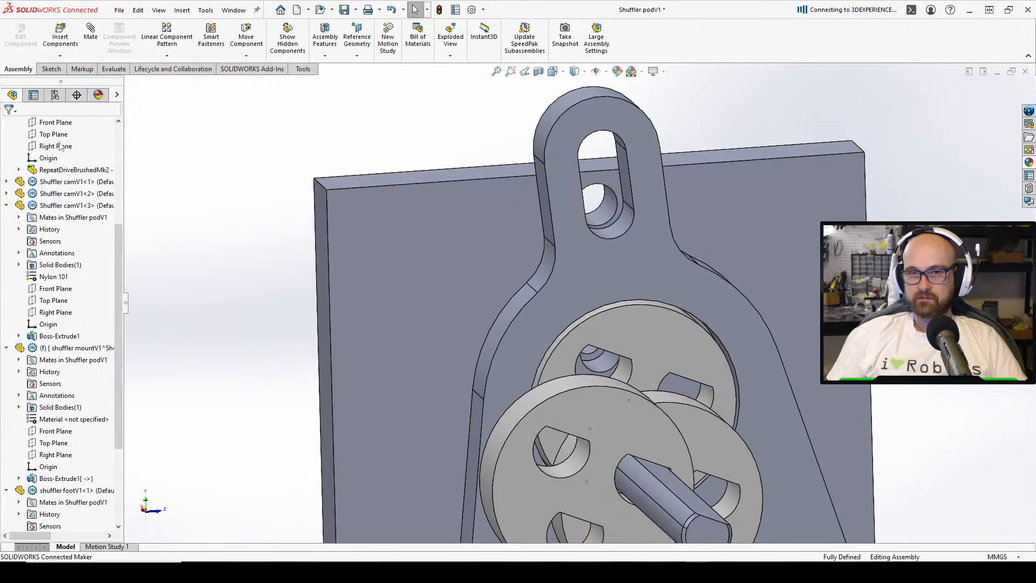
Examine from several angles how the mated shuffler foot sits around its cam and against the mount plate
scroll(629, 308, "up", 8)
middle_click_drag(635, 450, 633, 474)
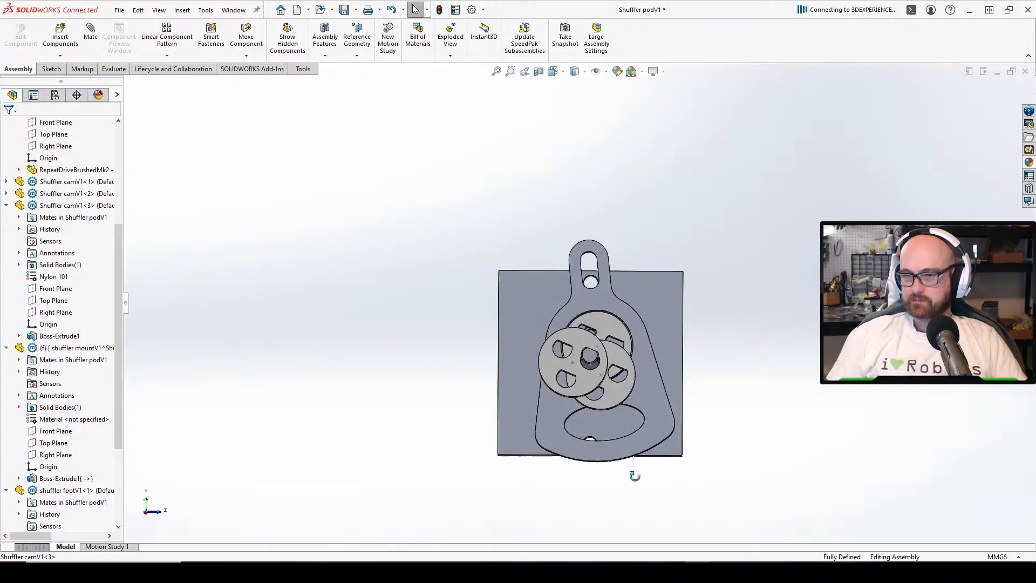
scroll(589, 316, "down", 3)
middle_click_drag(589, 316, 613, 343)
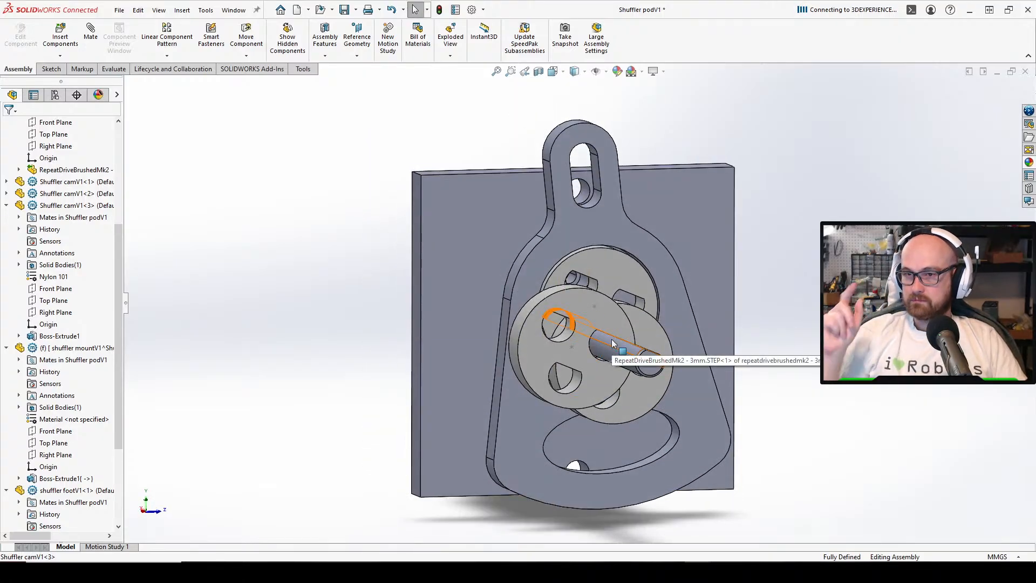
scroll(615, 313, "down", 2)
middle_click_drag(605, 286, 596, 308)
scroll(576, 255, "up", 3)
scroll(585, 233, "down", 4)
scroll(580, 300, "up", 3)
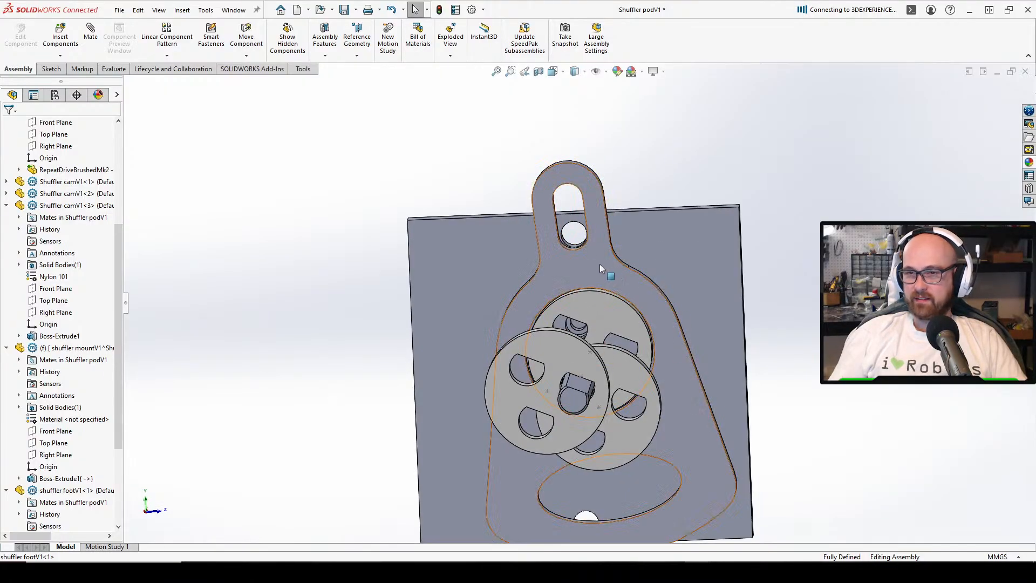
mouse_move(605, 259)
middle_mouse_down()
mouse_move(601, 237)
mouse_move(594, 255)
middle_mouse_up()
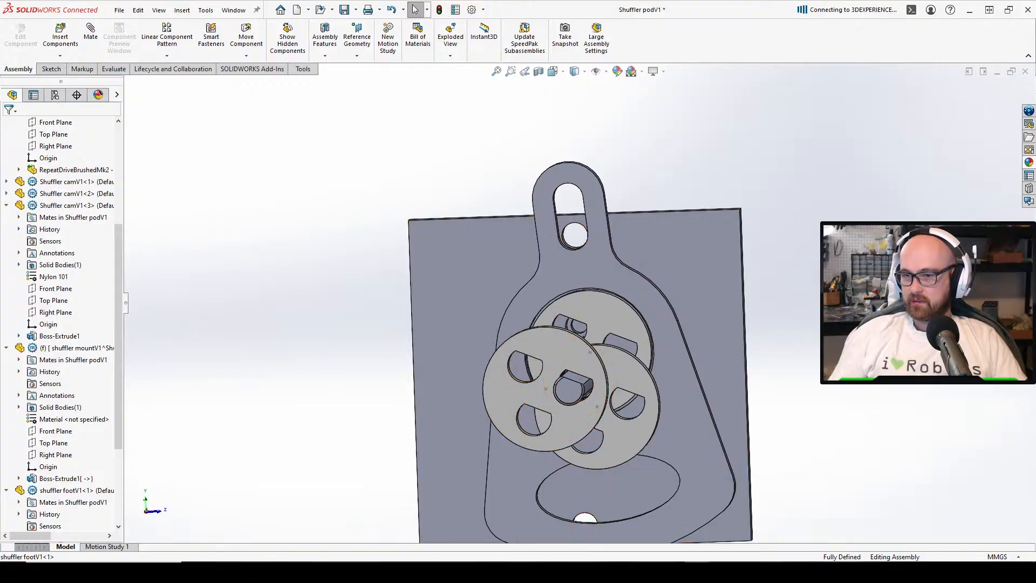
Insert a second shuffler footV1 component and place it in free space beside the assembly
left_click(697, 572)
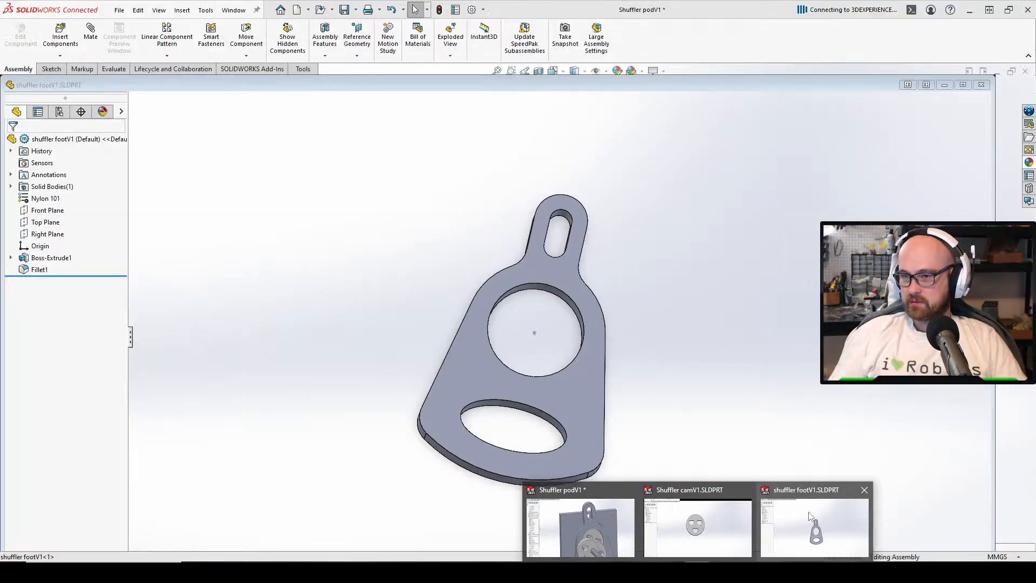
mouse_move(817, 529)
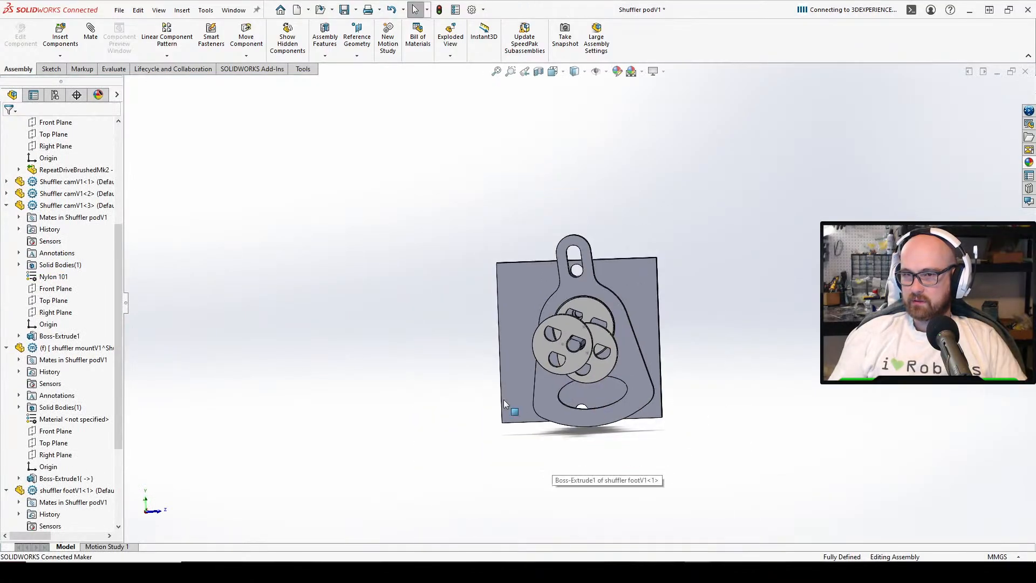
left_click(60, 35)
left_click(41, 256)
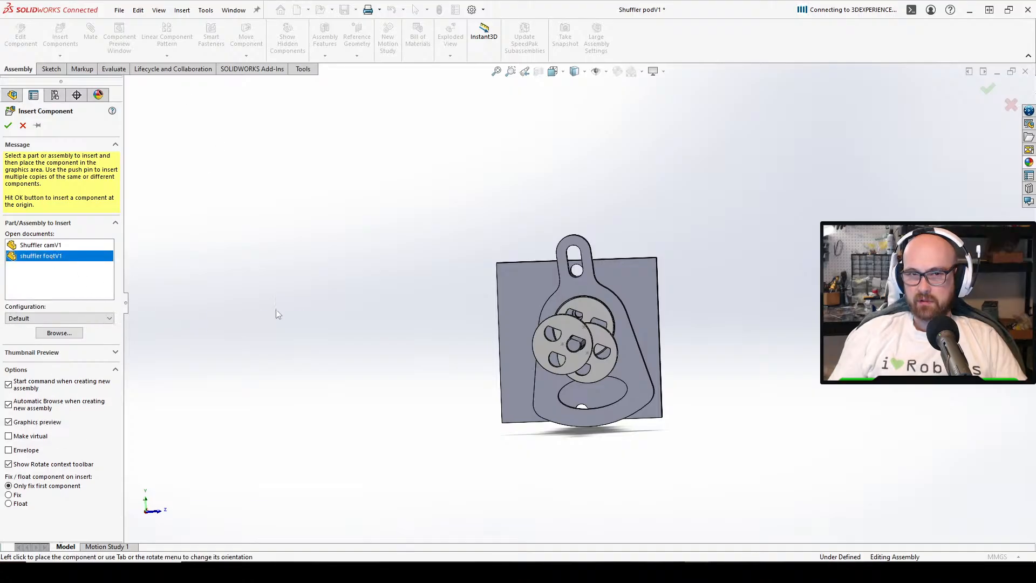
left_click(379, 345)
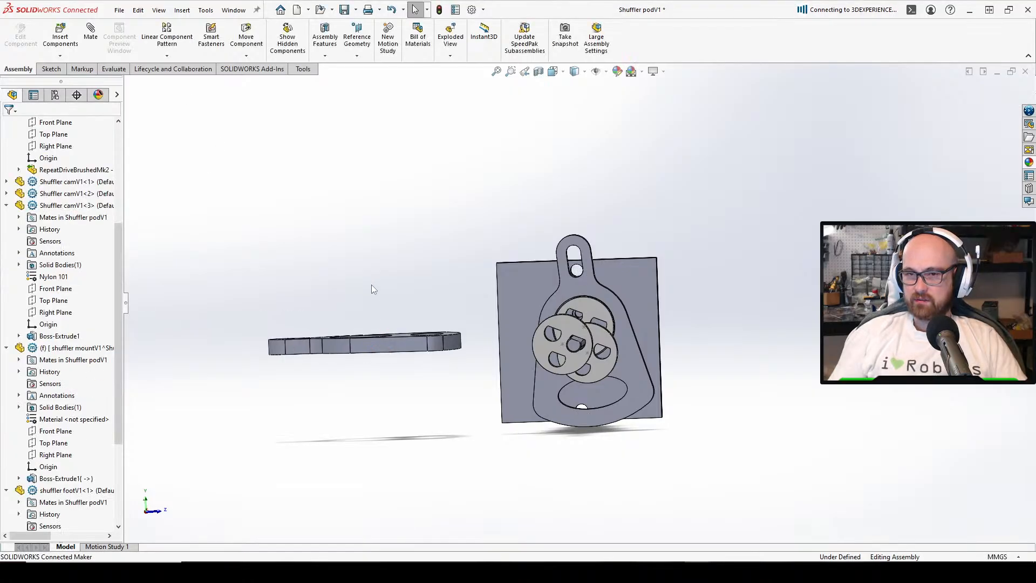
Rotate the second shuffler foot until its broad face points forward, roughly parallel to the first foot
right_click_drag(345, 351, 330, 544)
right_click_drag(413, 365, 397, 475)
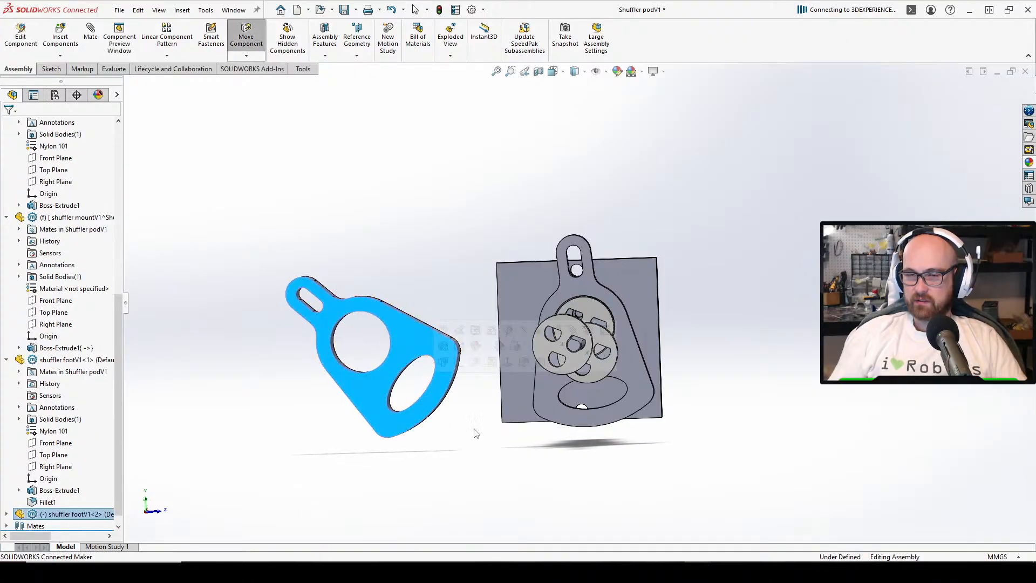
left_click(395, 488)
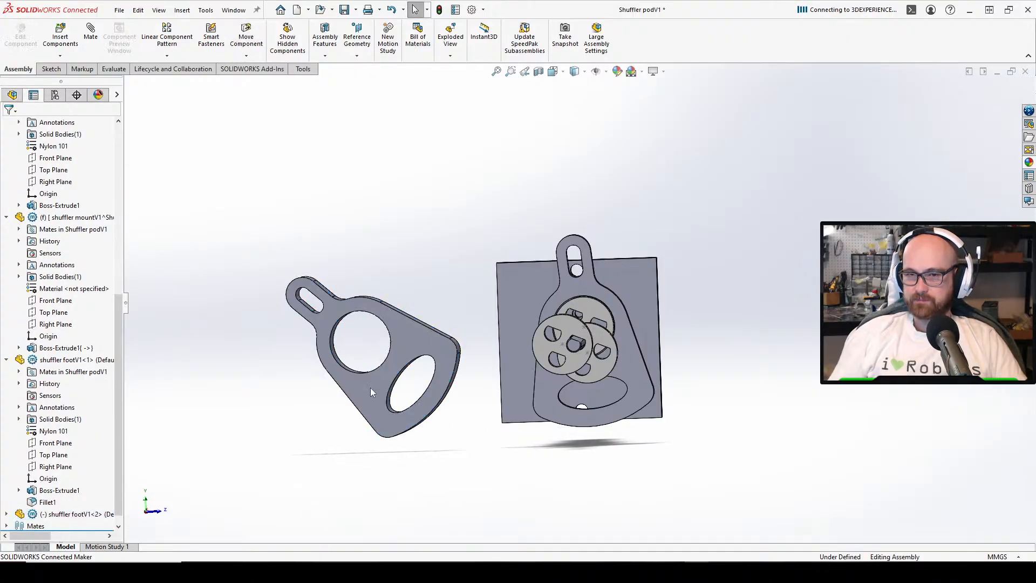
Add a Concentric mate between the second foot's large round opening and the outer face of Shuffler camV1<2>
key("m")
scroll(372, 377, "down", 5)
left_click(429, 338)
scroll(429, 339, "up", 5)
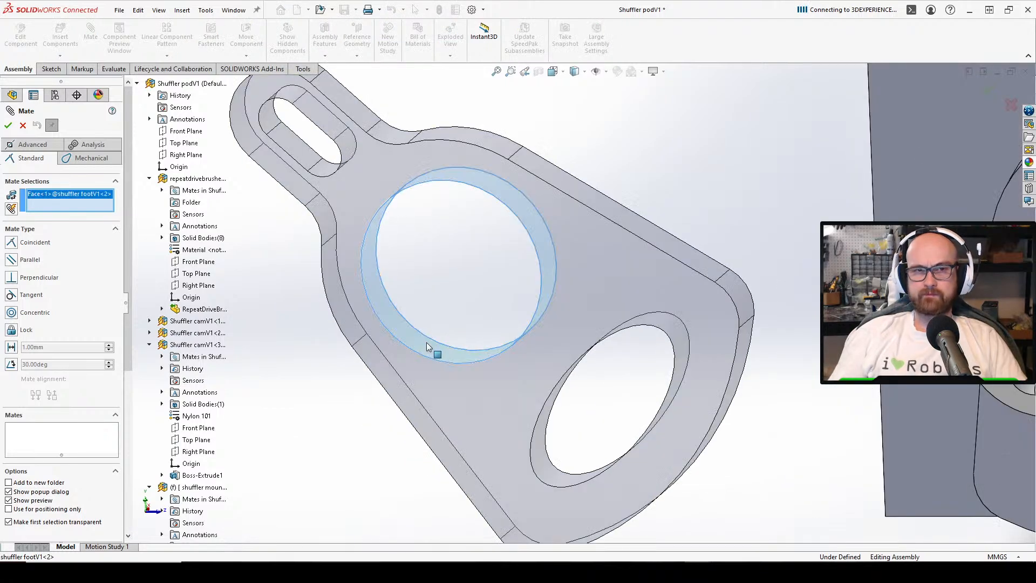
scroll(774, 322, "down", 6)
scroll(775, 323, "up", 3)
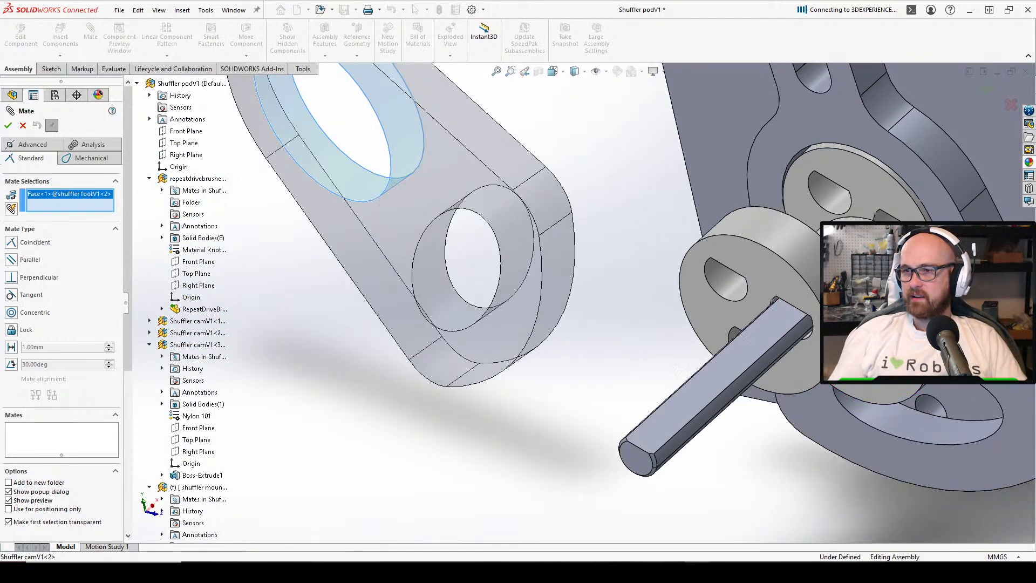
left_click(798, 290)
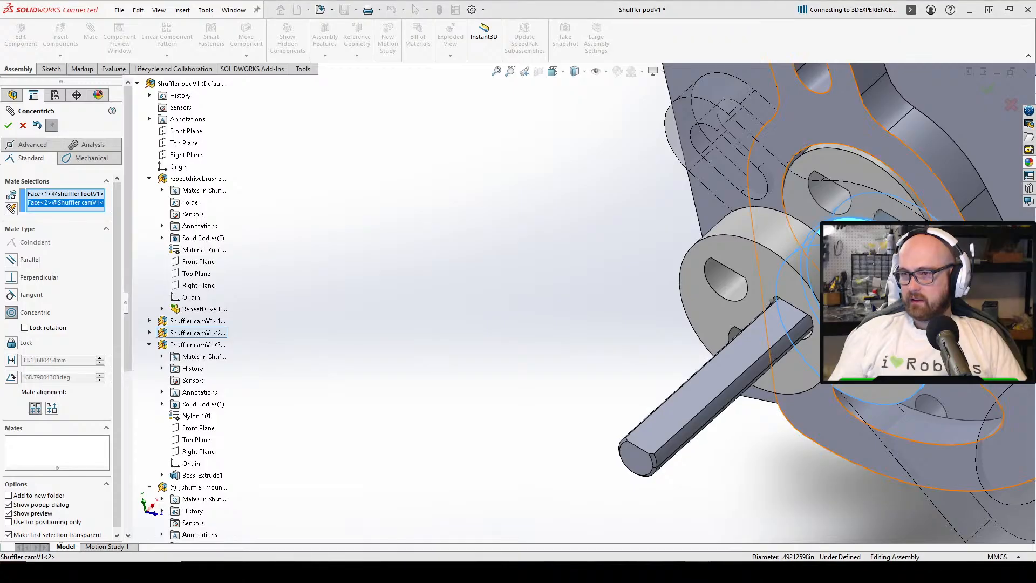
key("Return")
scroll(774, 323, "up", 3)
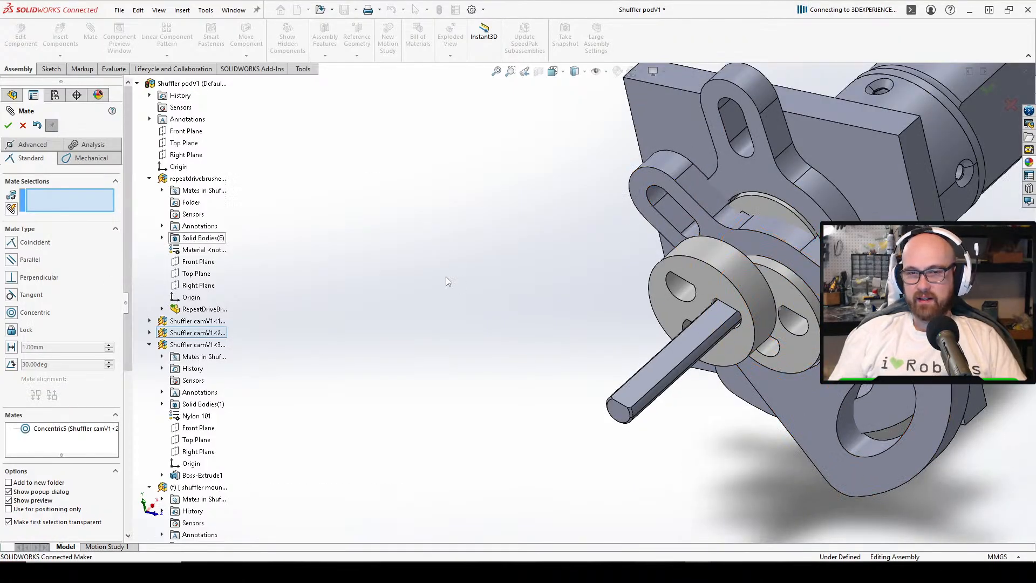
left_click(149, 332)
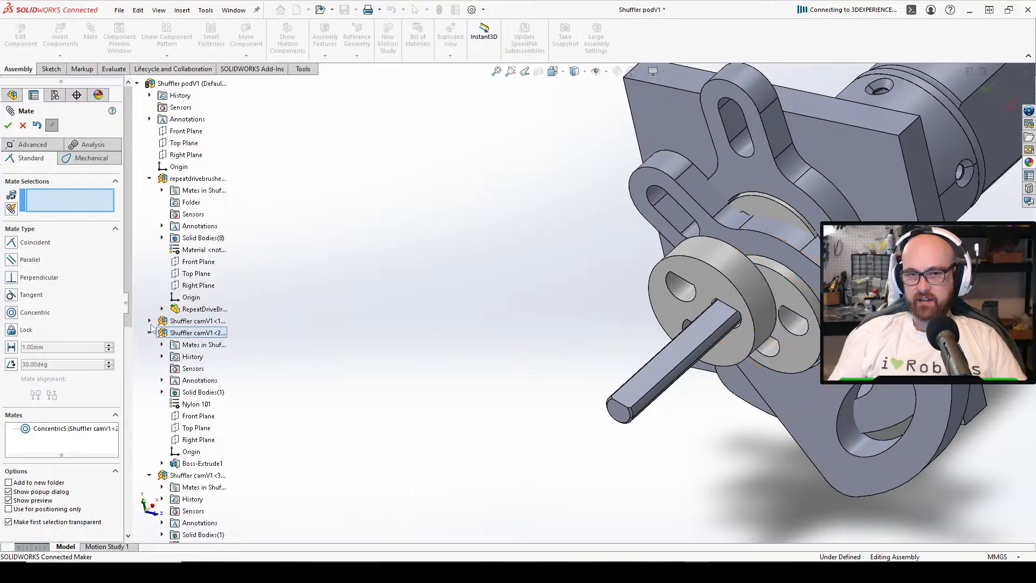
left_click(806, 345)
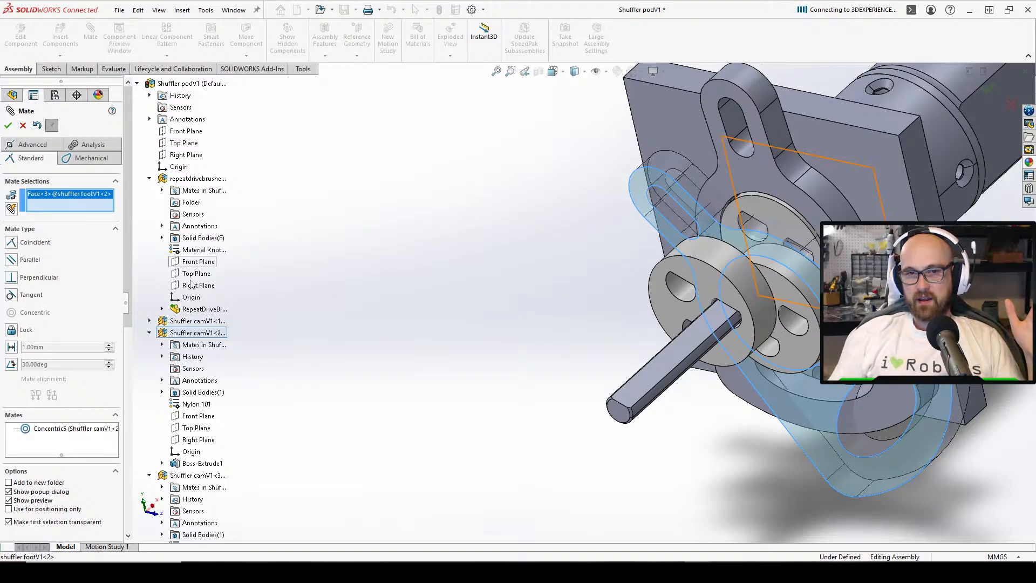
key("Delete")
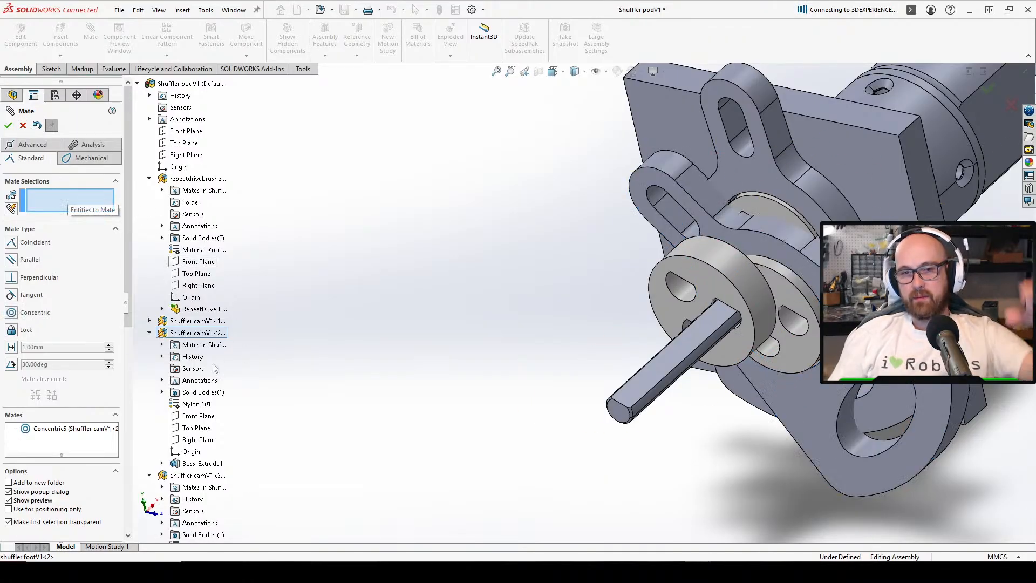
left_click(704, 213)
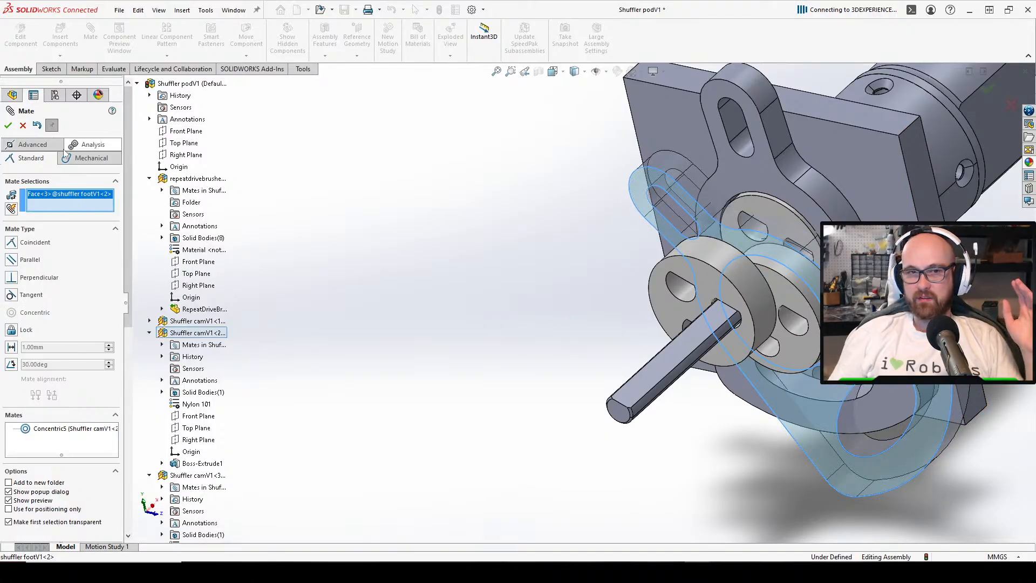
left_click(23, 125)
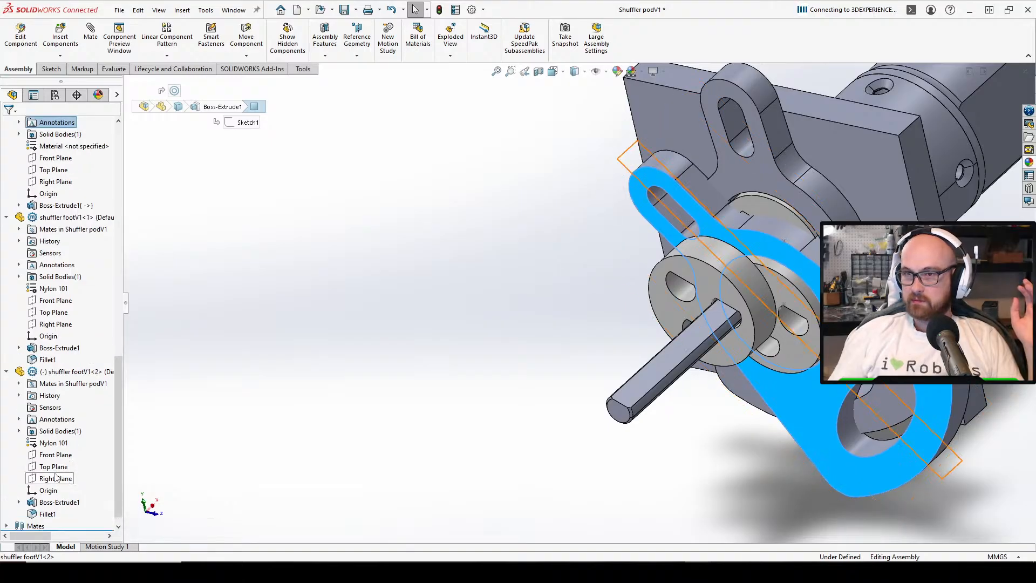
Add a Coincident mate between the Top Plane of shuffler footV1<2> and the Top Plane of Shuffler camV1<2>
left_click(53, 466)
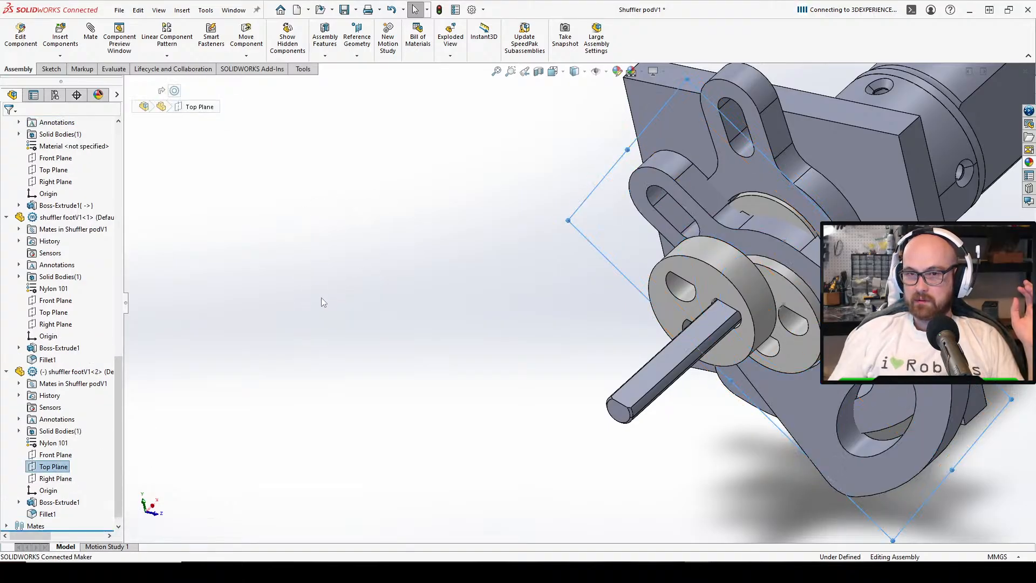
key("Return")
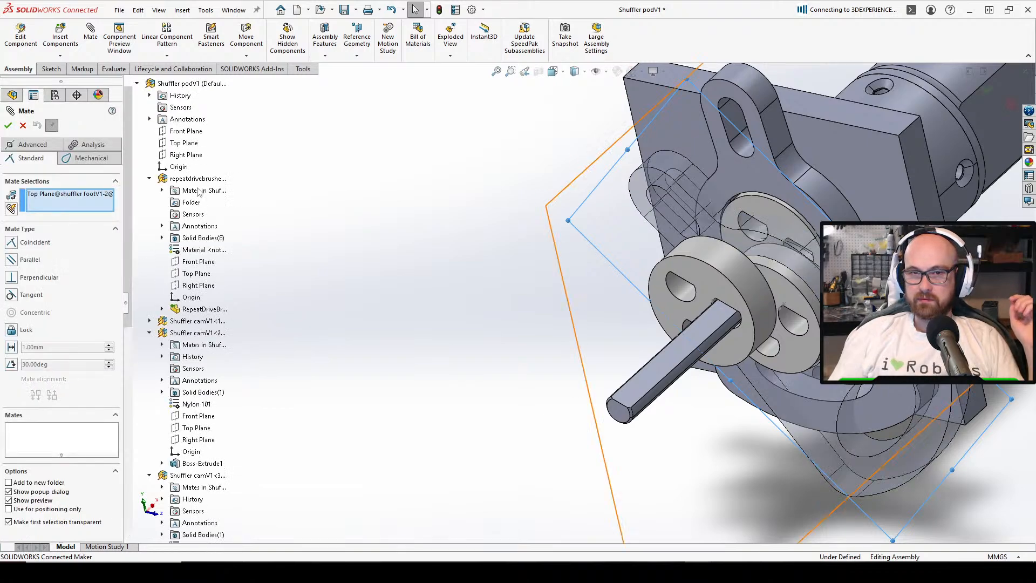
scroll(240, 330, "down", 3)
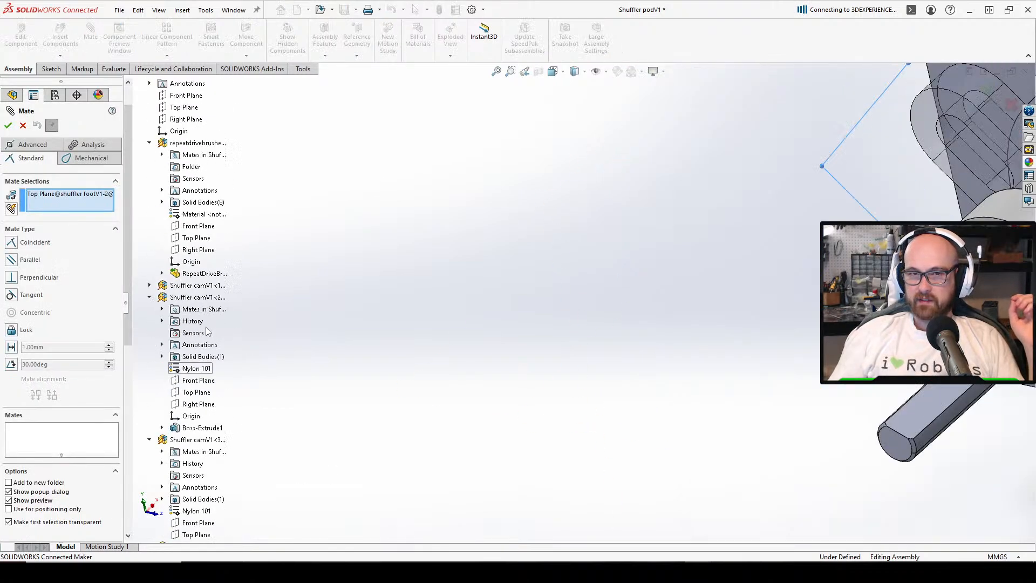
scroll(241, 318, "up", 5)
scroll(201, 385, "down", 2)
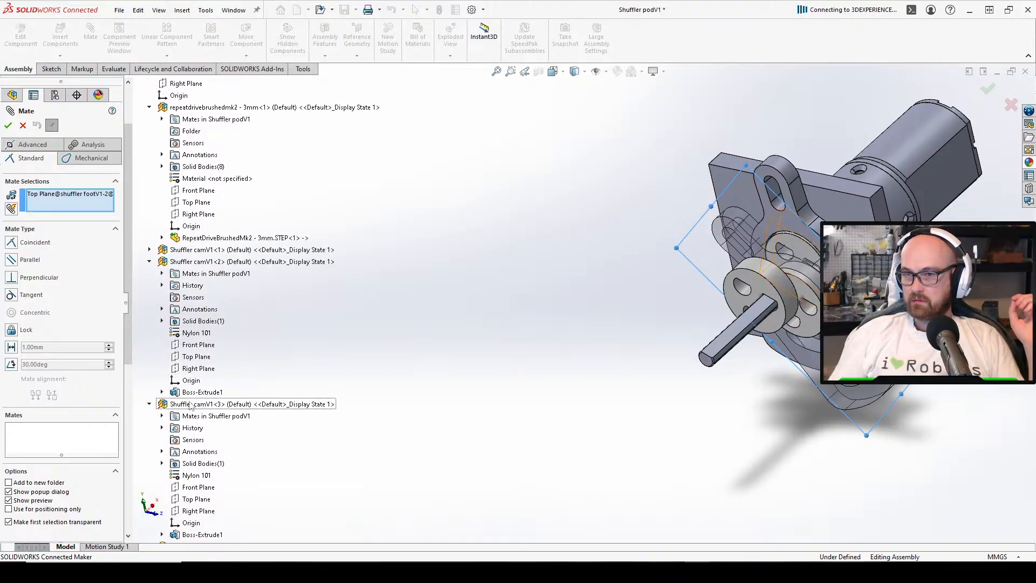
left_click(150, 404)
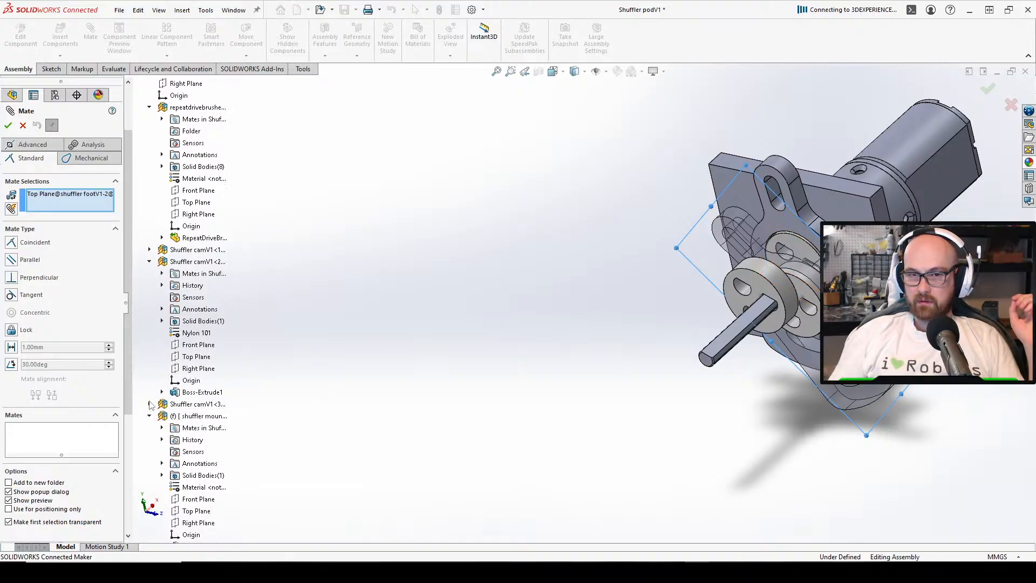
left_click(194, 359)
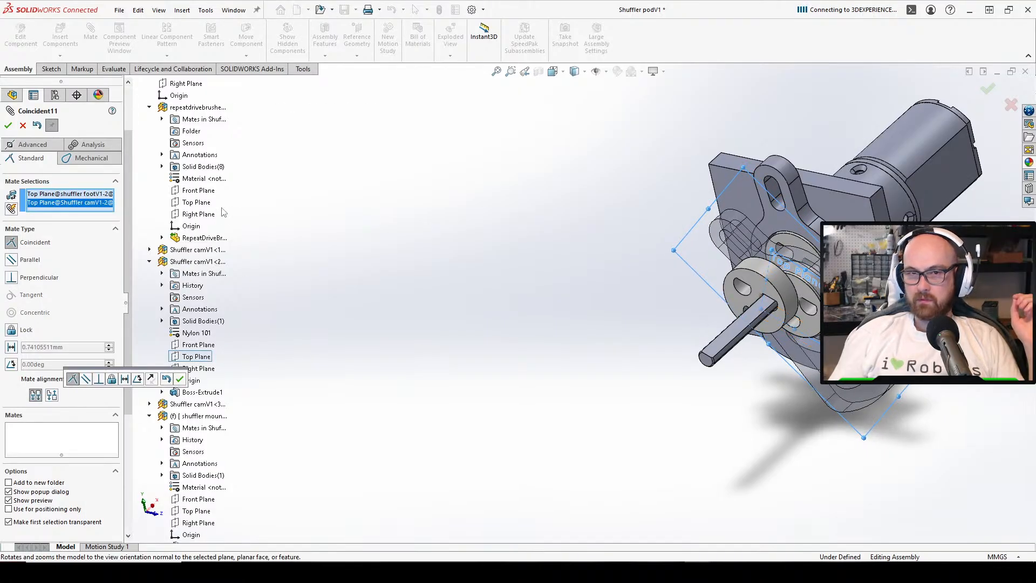
left_click(180, 379)
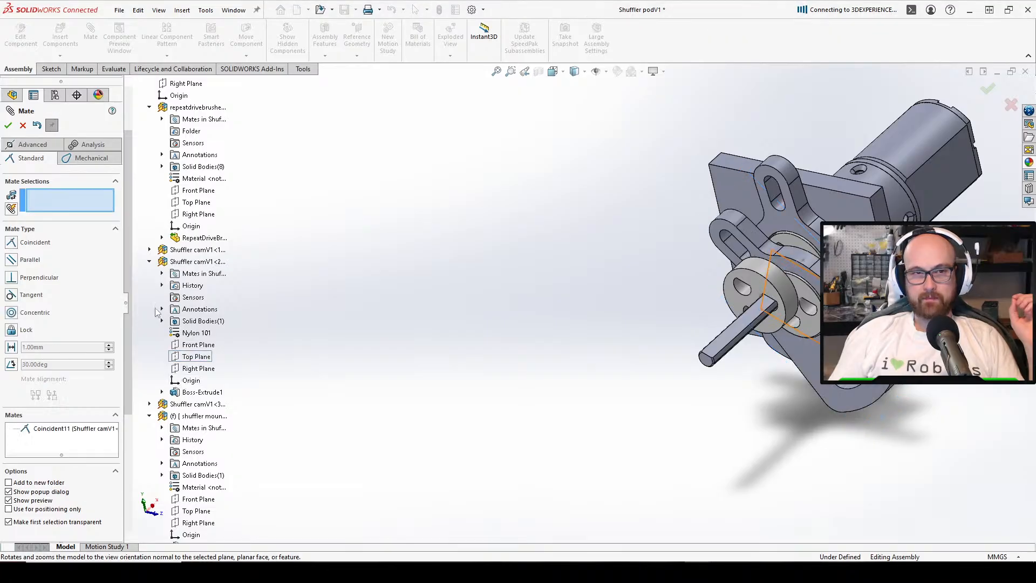
left_click(9, 128)
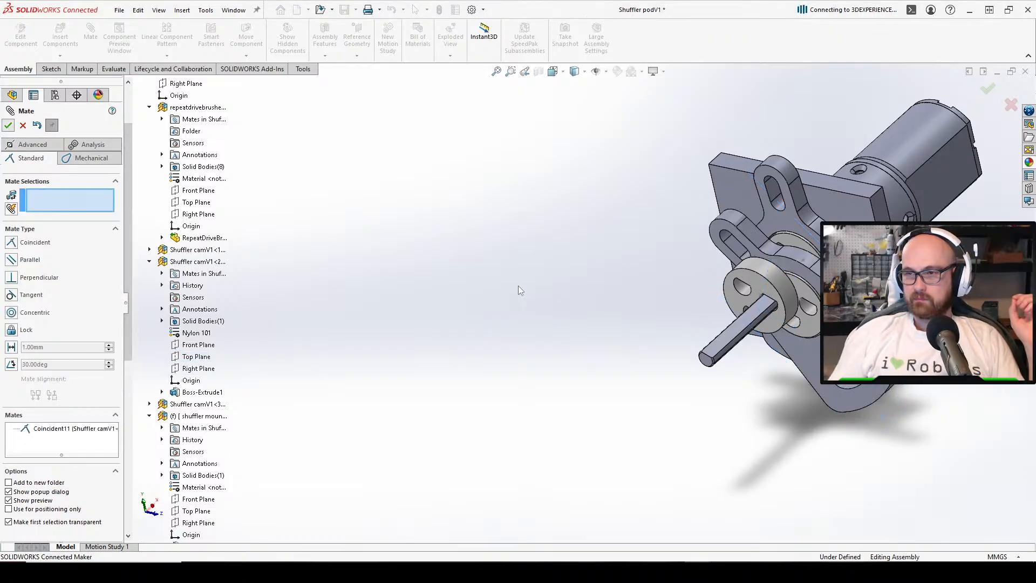
Swing the second shuffler foot around its cam until its slotted arm points upright, in line with the first foot
middle_click_drag(650, 315, 784, 228)
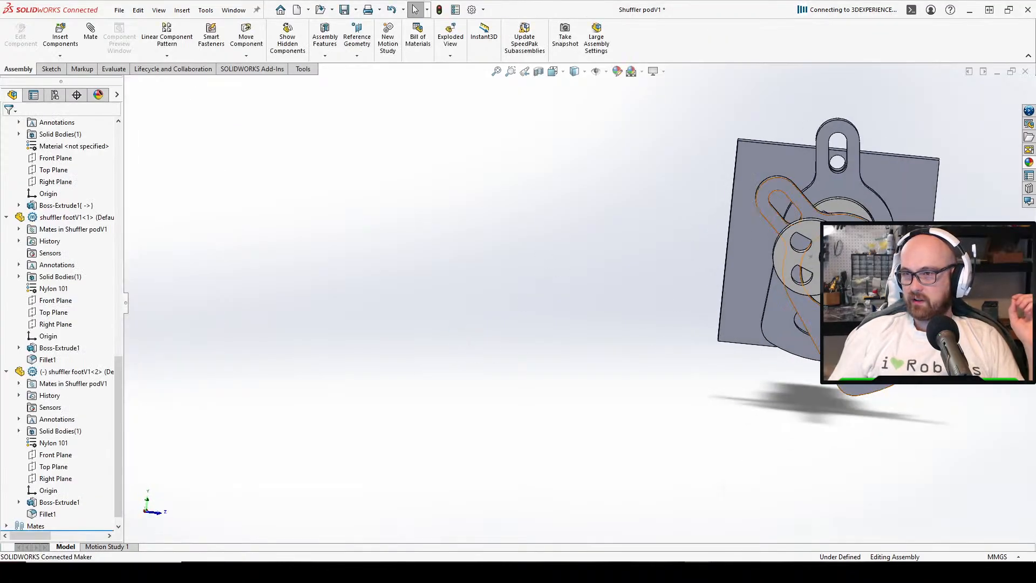
left_click(70, 372)
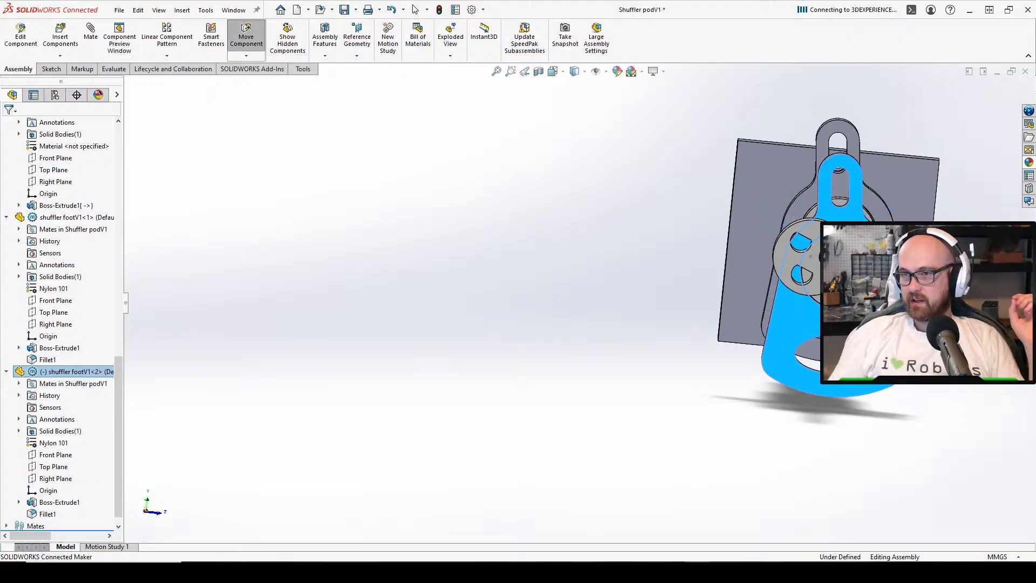
key("f")
key("Escape")
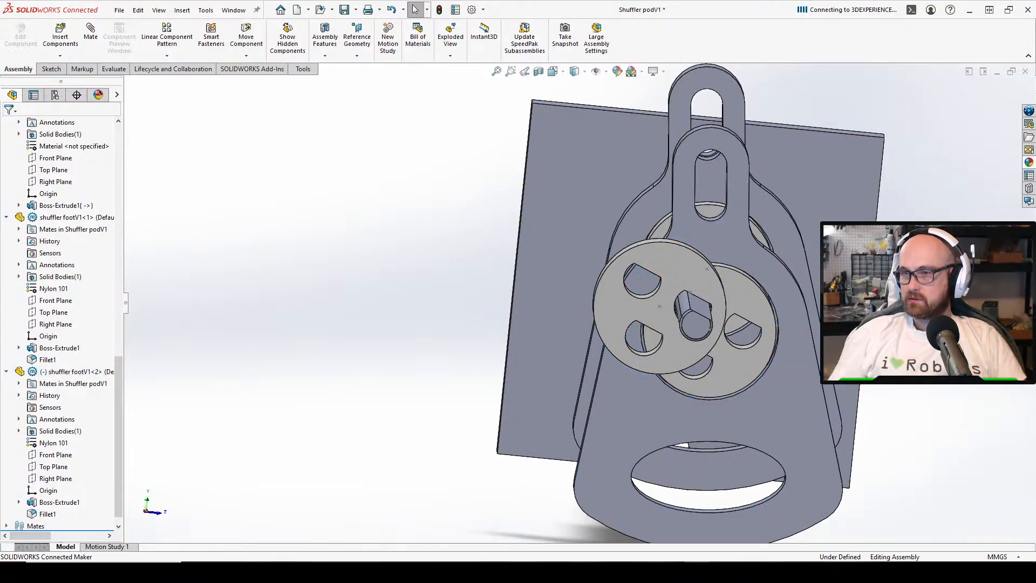
Add a centered Width mate between the second foot's two flat slot faces and the cylindrical face of the mount plate's upper hole
left_click(91, 33)
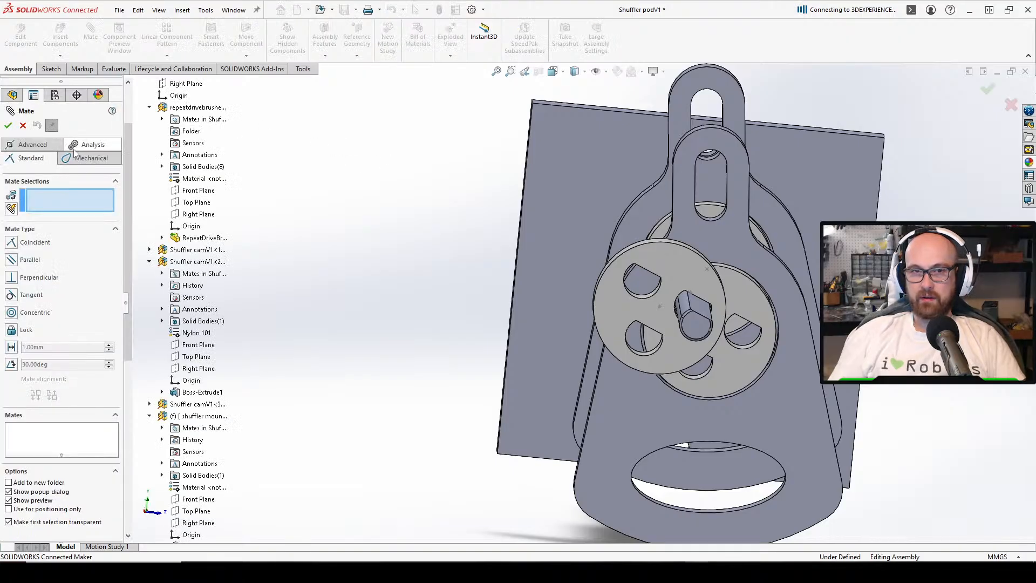
left_click(32, 158)
left_click(11, 274)
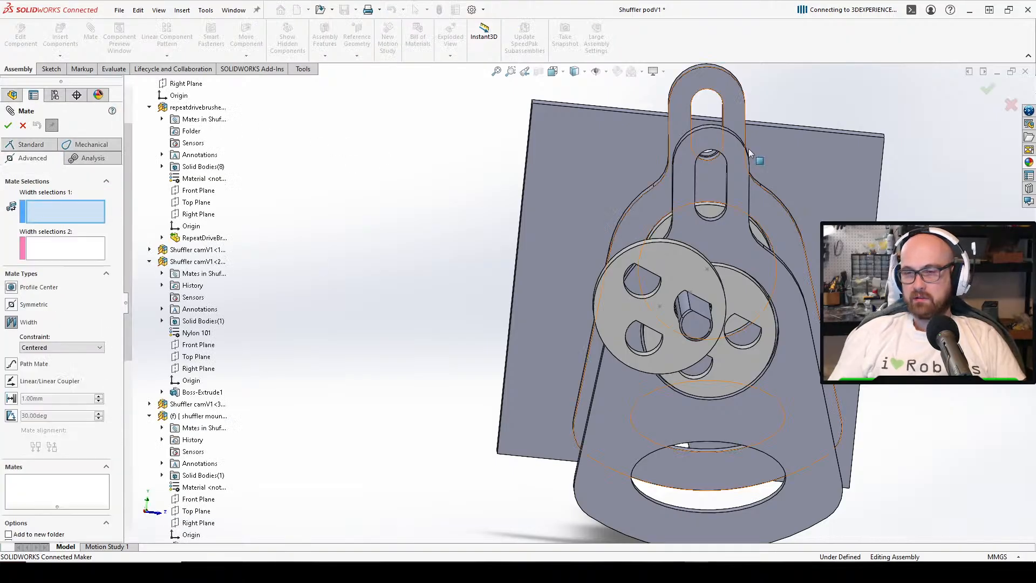
scroll(626, 224, "down", 5)
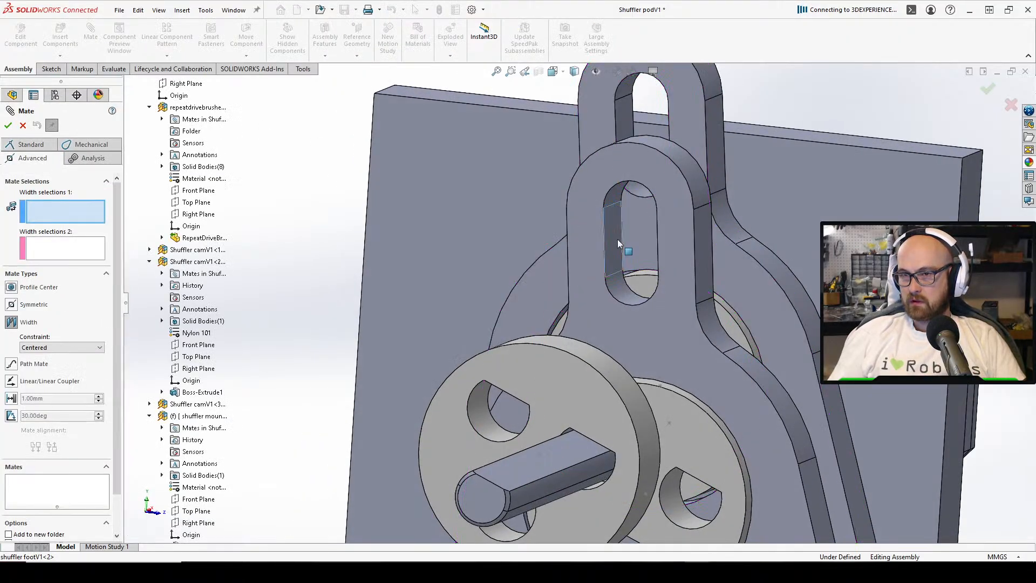
left_click(617, 238)
middle_click_drag(618, 238, 638, 173)
left_click(687, 255)
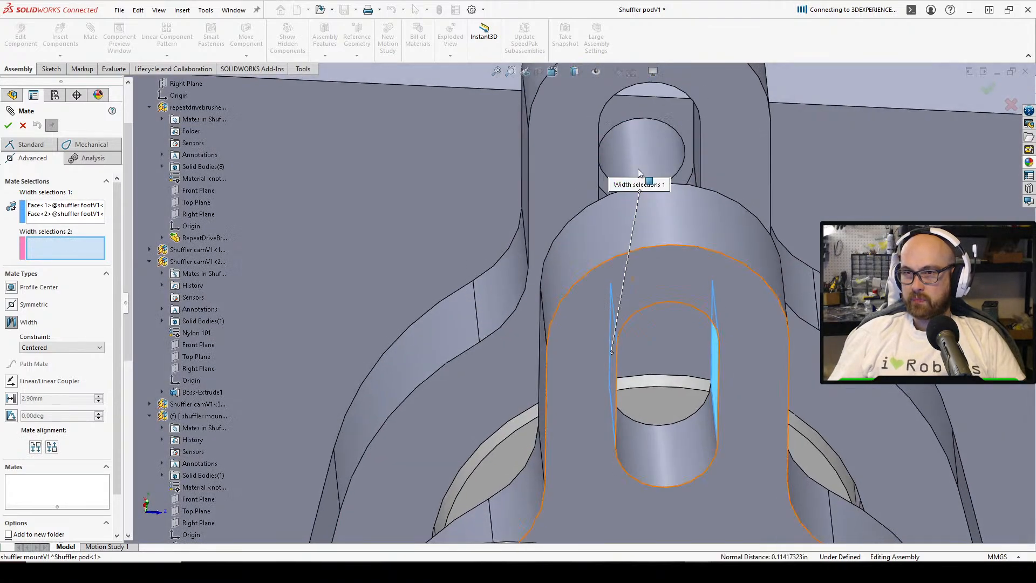
left_click(641, 152)
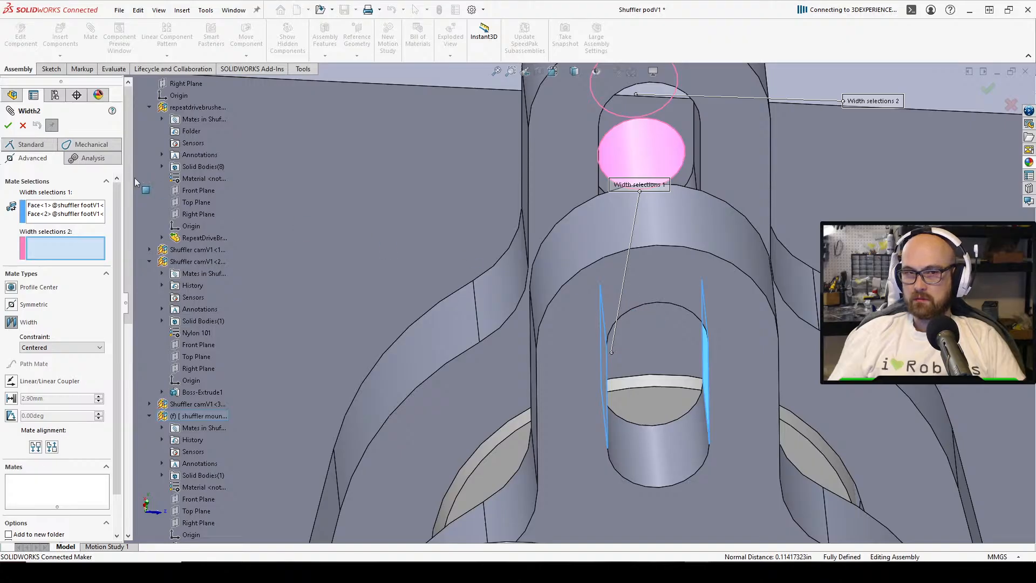
left_click(593, 266)
scroll(593, 266, "down", 10)
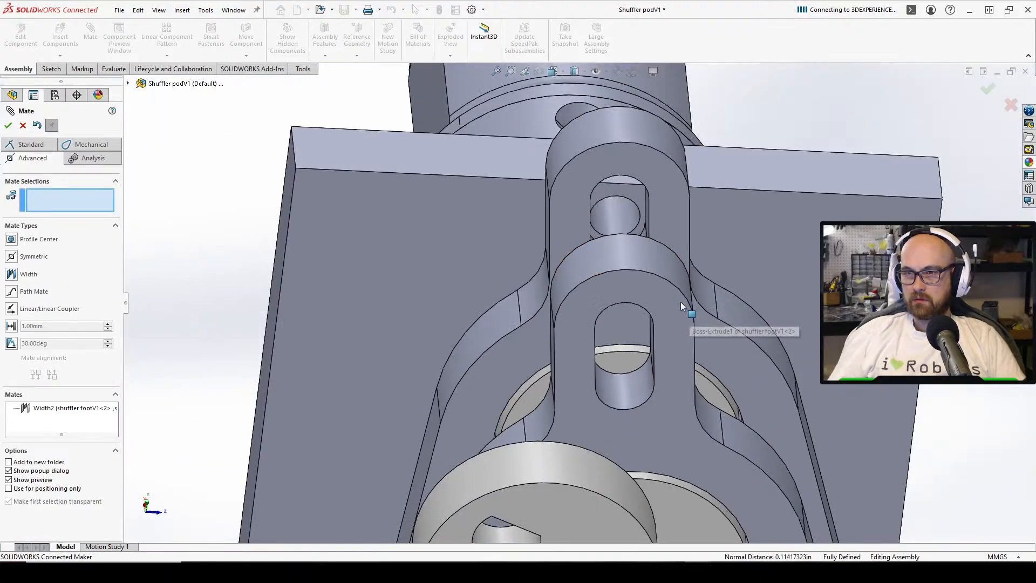
scroll(629, 451, "up", 5)
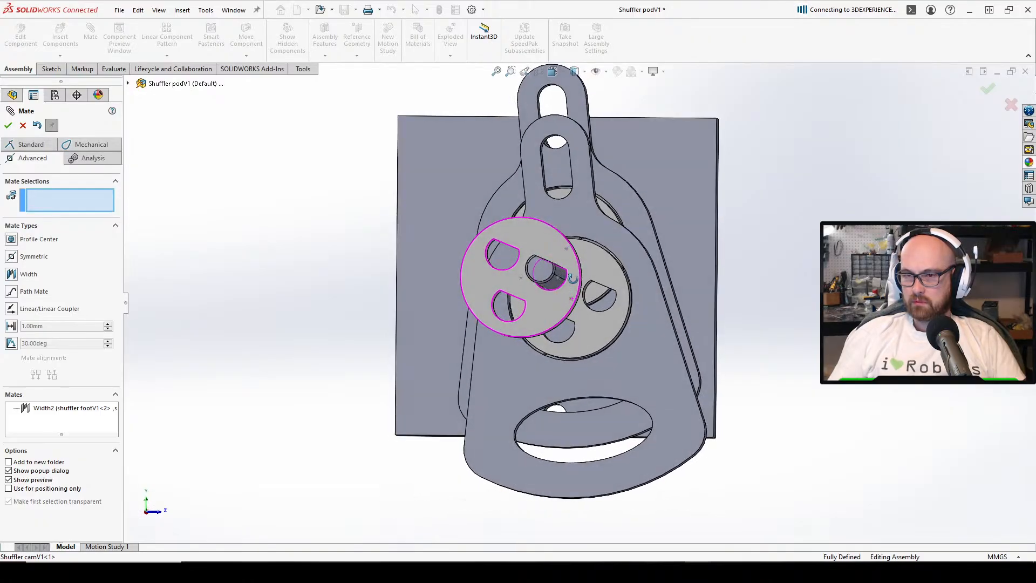
scroll(574, 377, "up", 3)
scroll(542, 429, "down", 4)
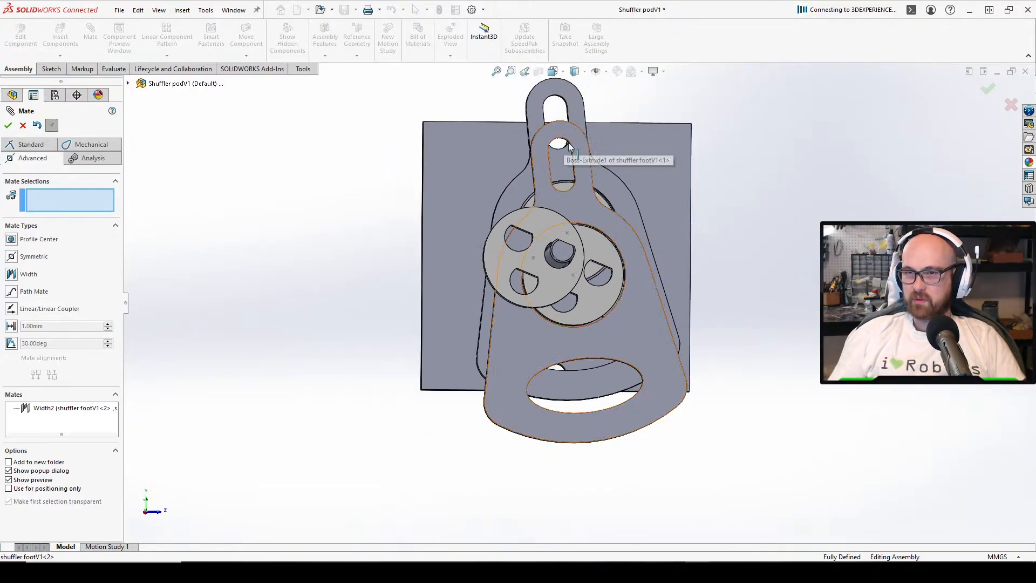
left_click(8, 125)
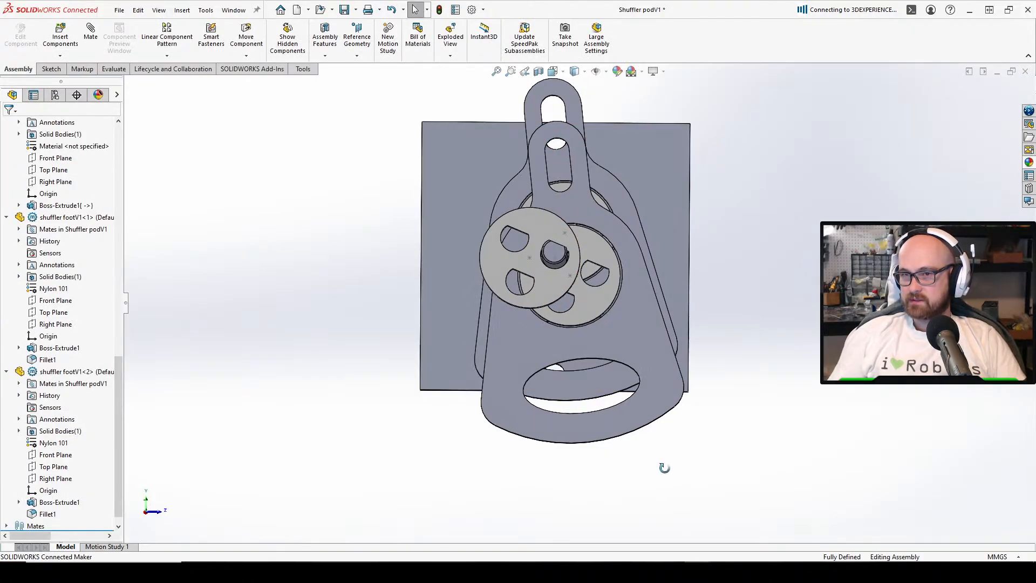
Switch to the shuffler footV1 part and open the sketch of Boss-Extrude1 for editing
mouse_move(696, 572)
left_click(798, 520)
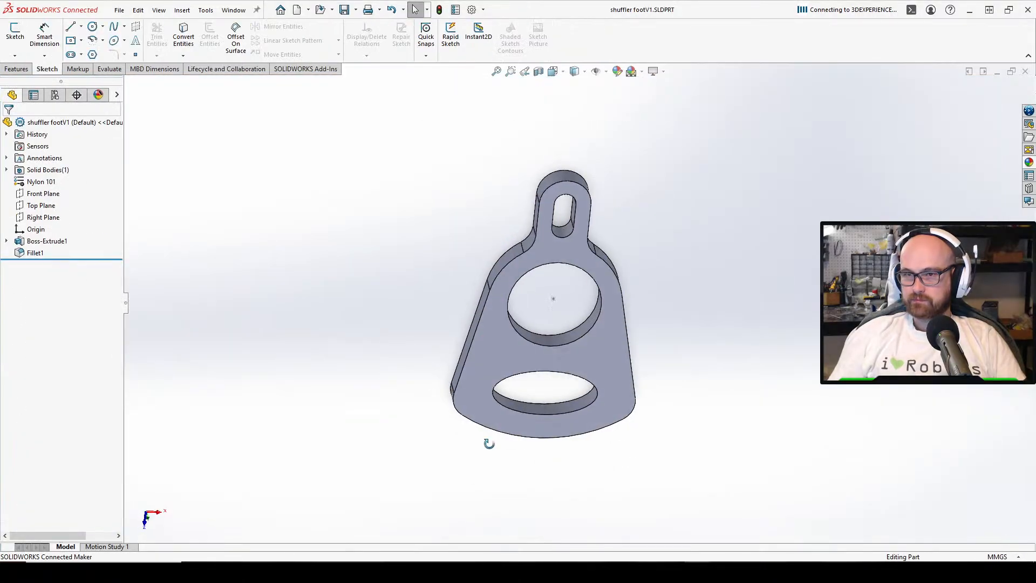
left_click(47, 241)
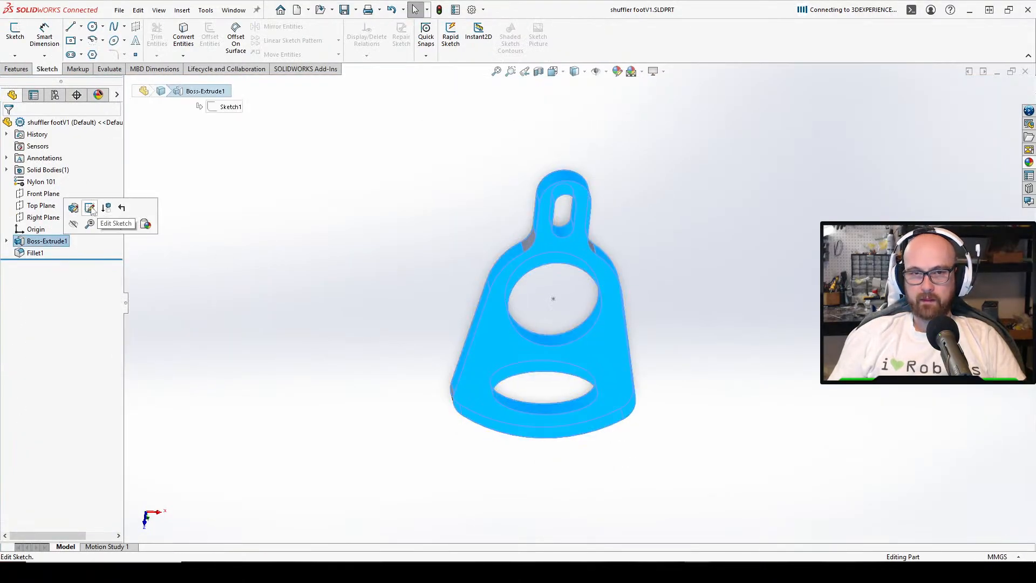
left_click(89, 208)
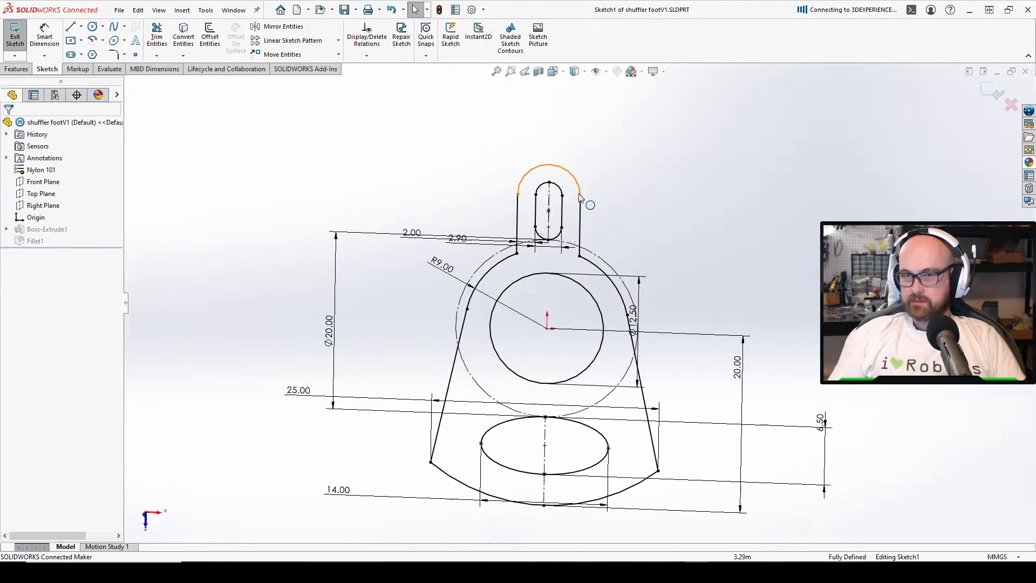
Try a height of 7 mm for the elliptical opening in the lower part of the foot sketch
scroll(585, 201, "down", 3)
scroll(660, 476, "up", 4)
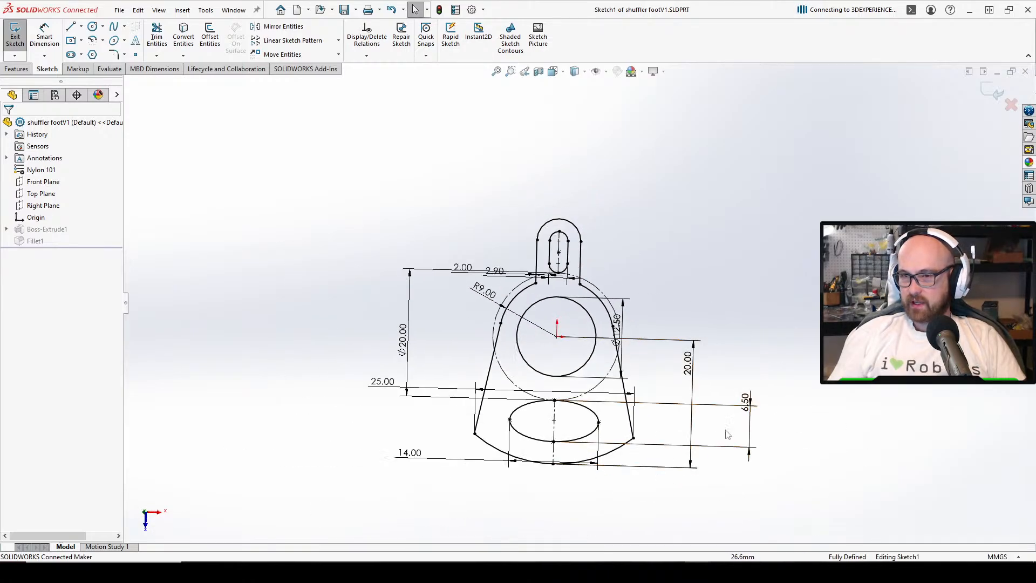
double_click(750, 409)
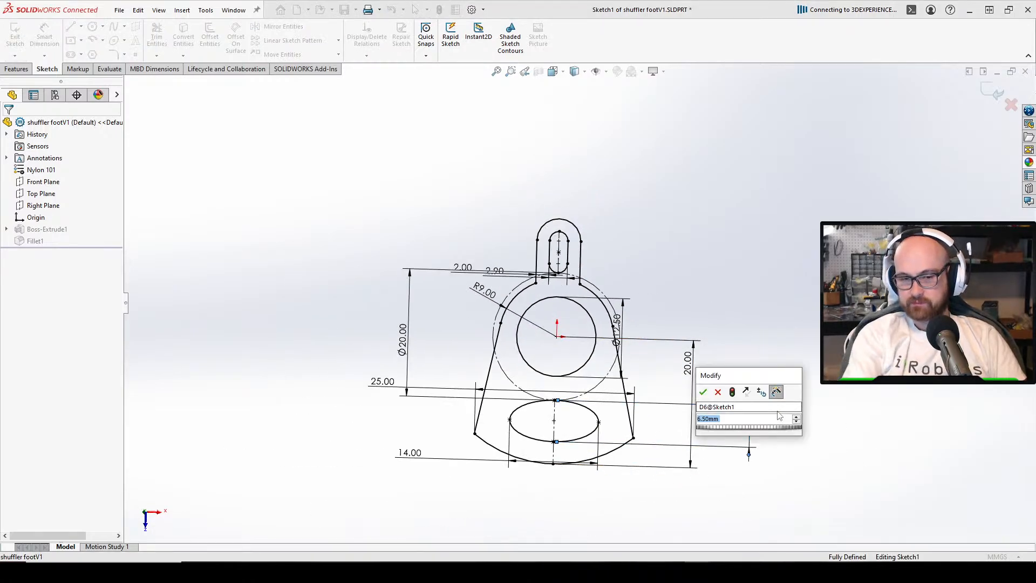
type("7")
key("Return")
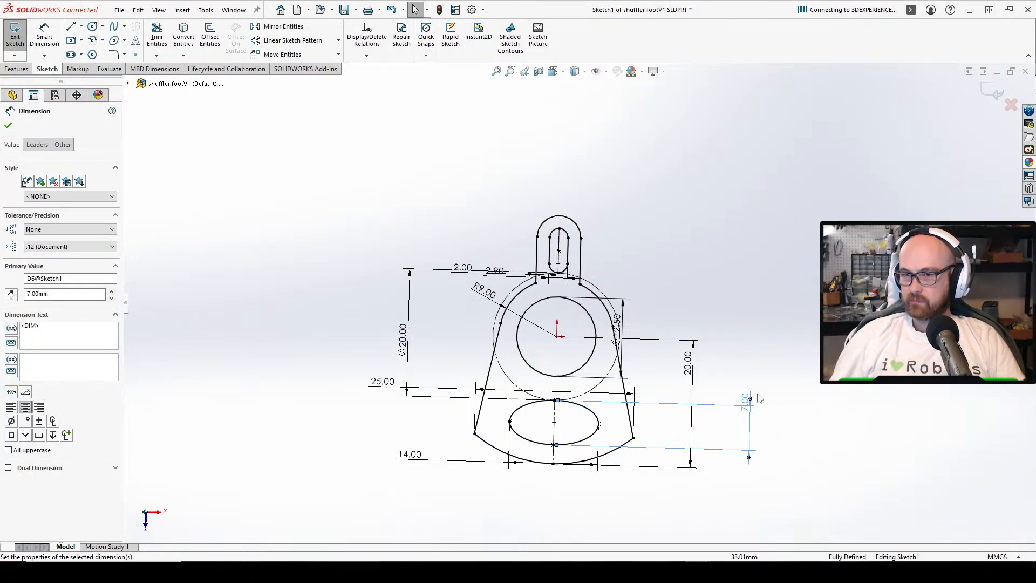
Set the height of the lower elliptical opening to 9 mm
double_click(747, 402)
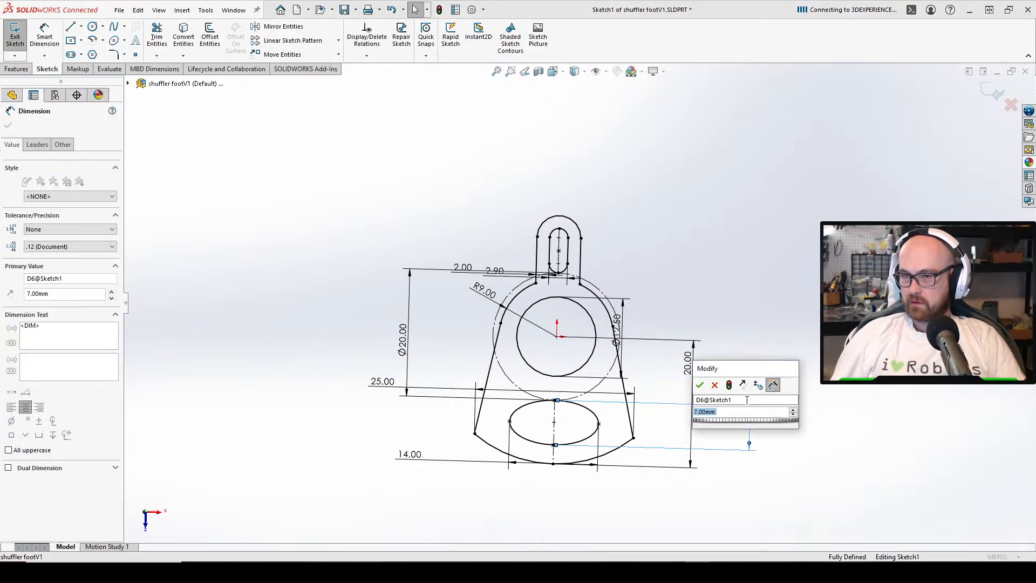
type("9")
key("Return")
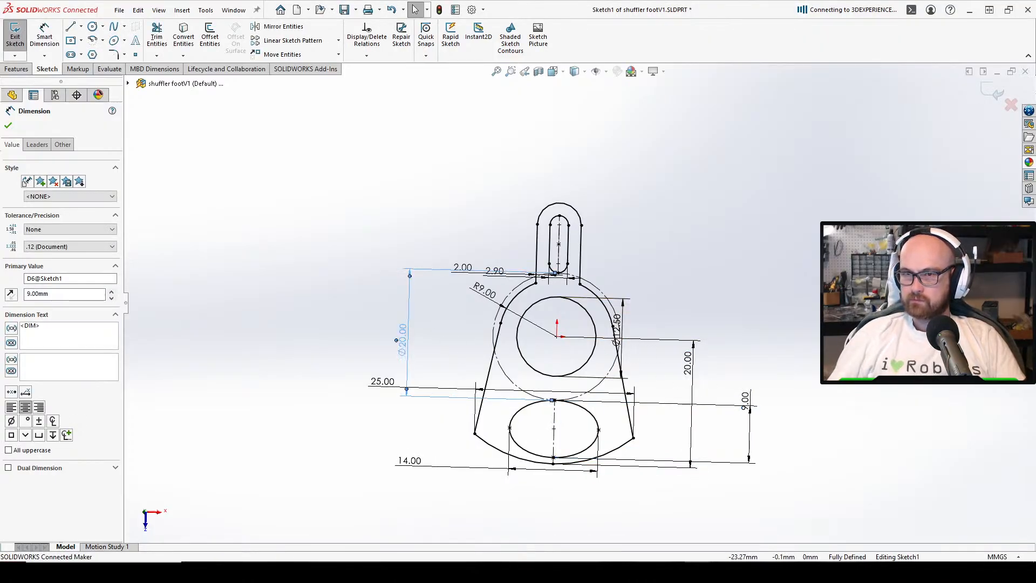
Set the diameter of the construction circle around the large round opening to 18 mm and exit the sketch
double_click(405, 339)
type("18")
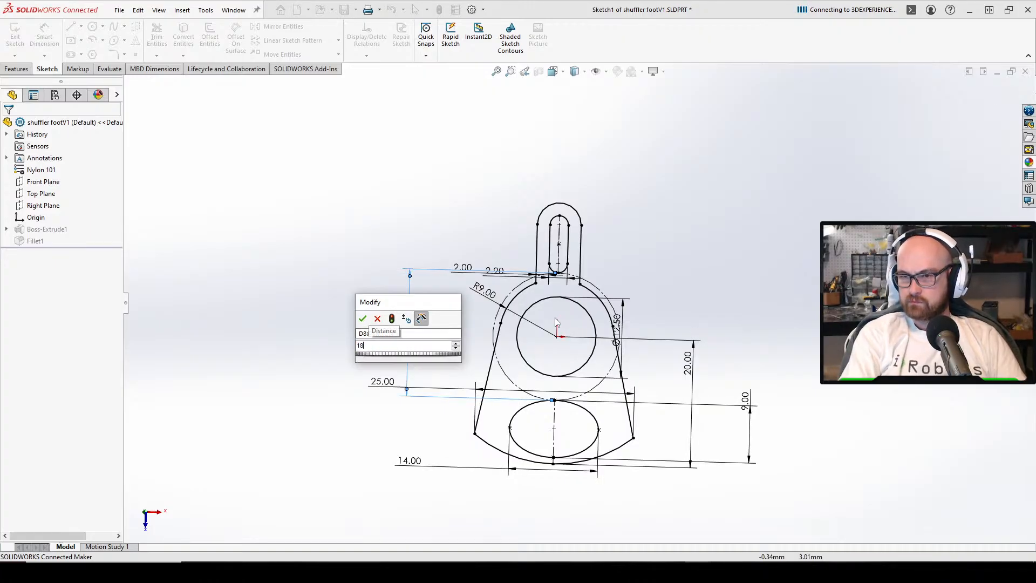
key("Return")
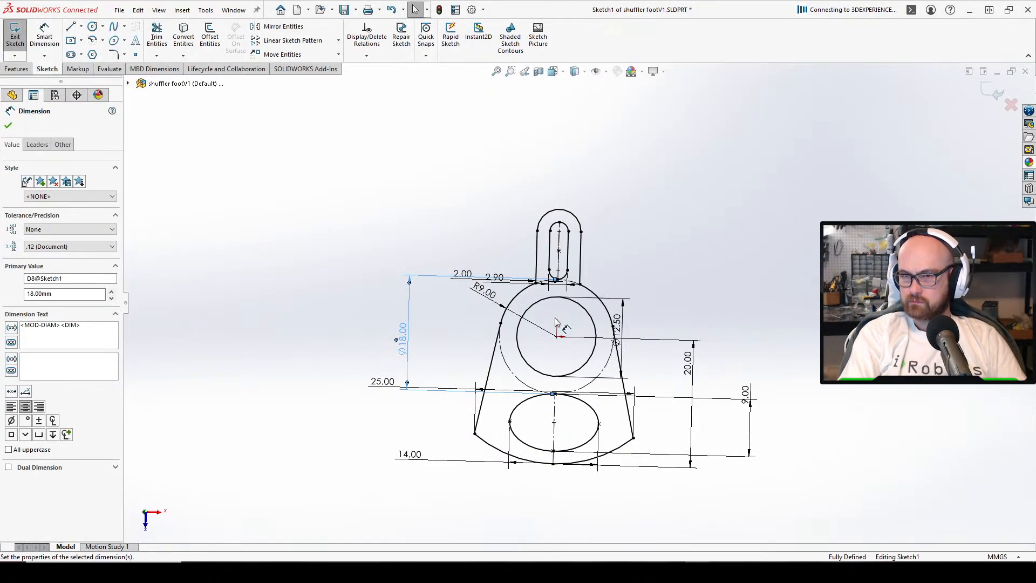
left_click(706, 251)
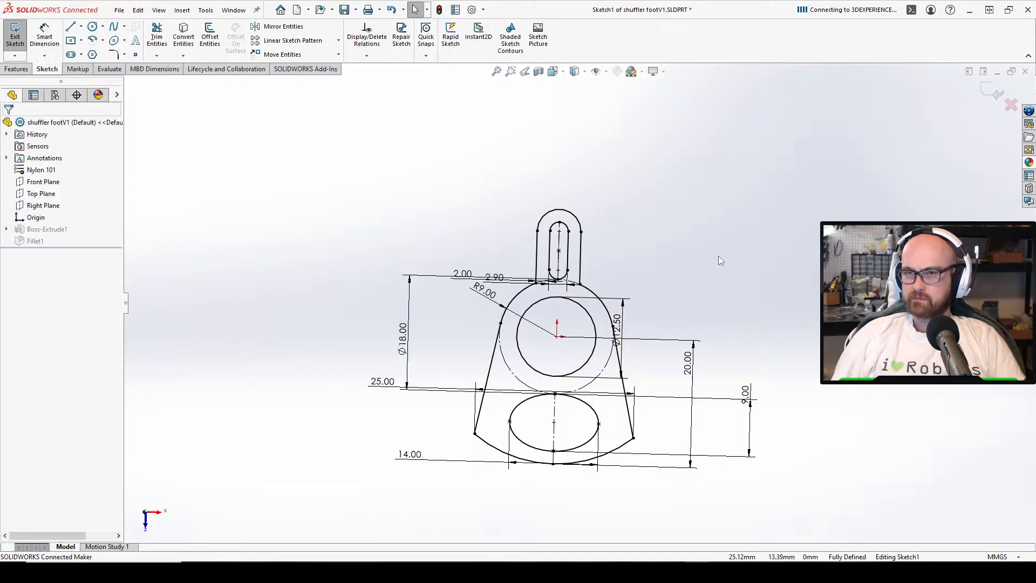
left_click(9, 45)
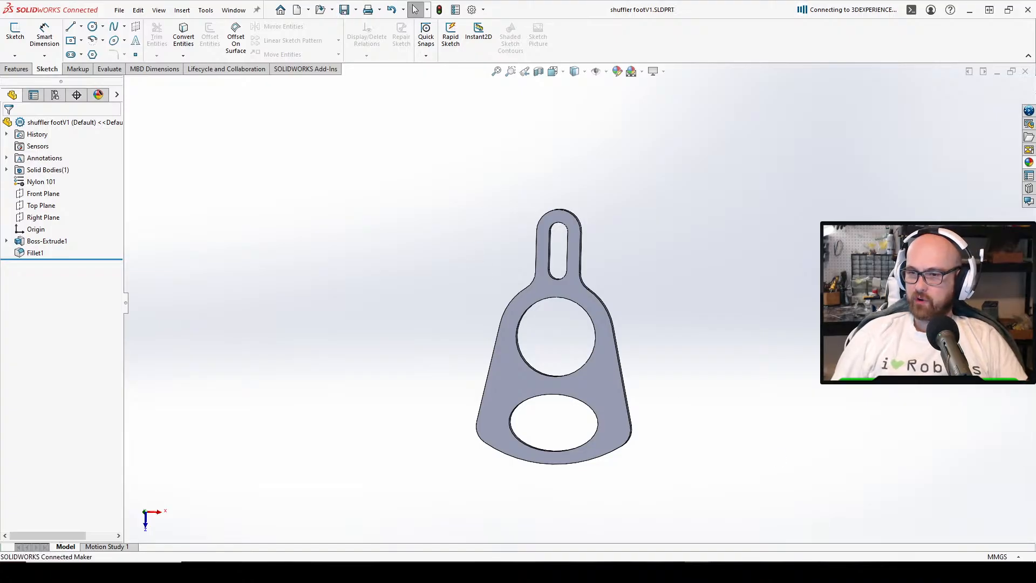
Return to the Shuffler podV1 assembly and rebuild it with the changed foot part
left_click(589, 532)
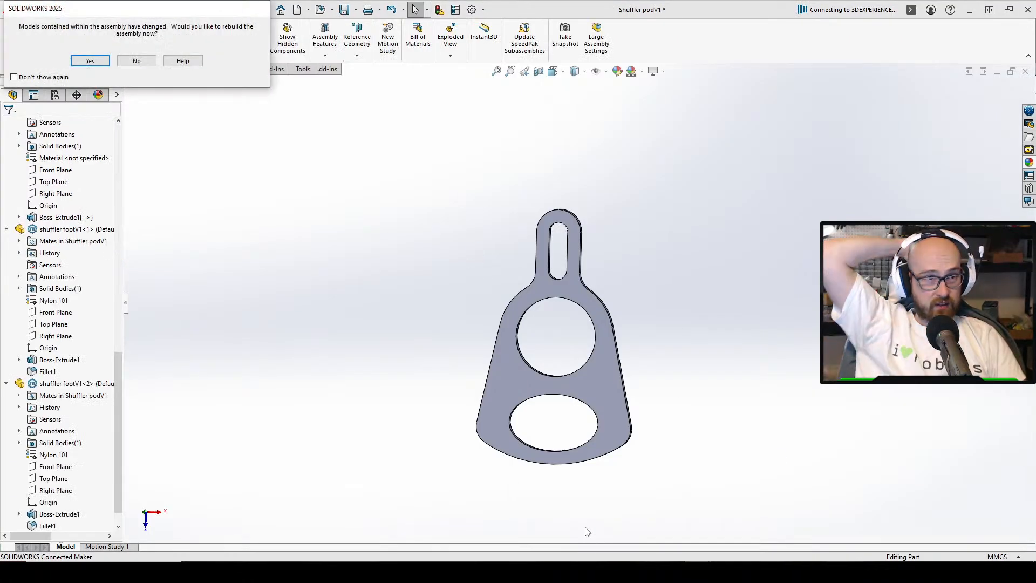
left_click(95, 63)
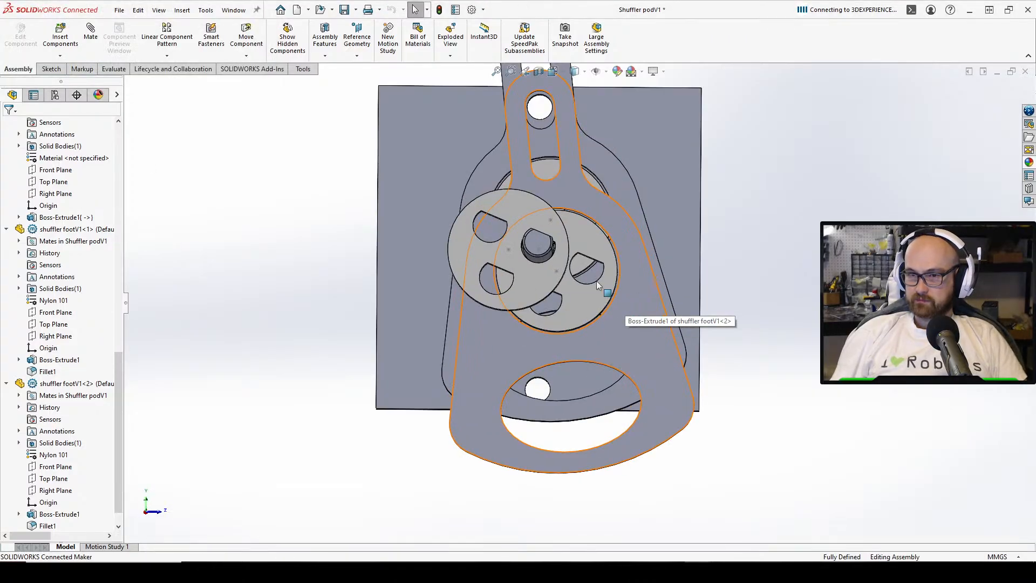
scroll(596, 281, "up", 3)
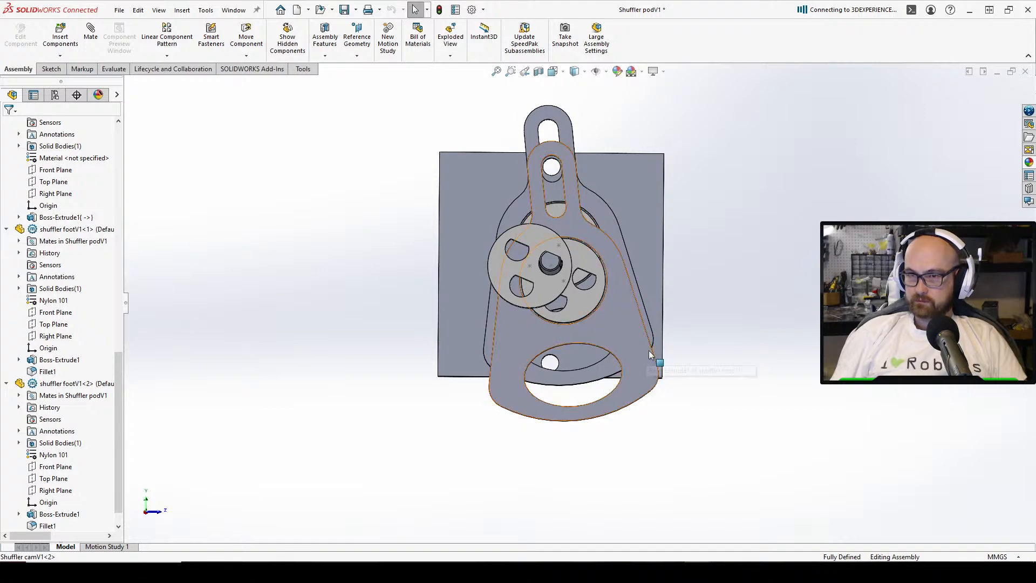
Save the Shuffler podV1 assembly together with its unsaved virtual components
left_click_drag(650, 355, 648, 332)
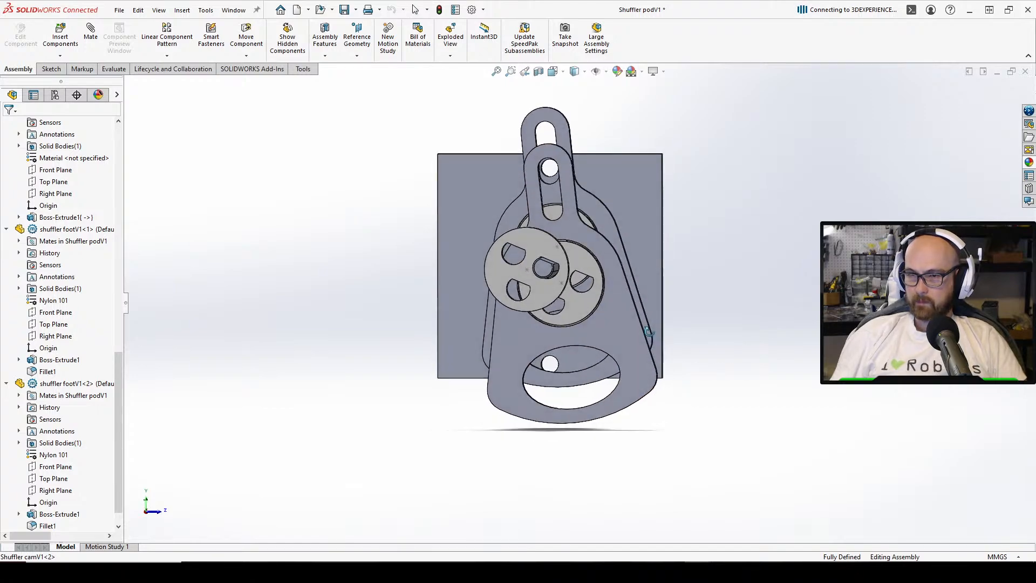
scroll(744, 297, "down", 3)
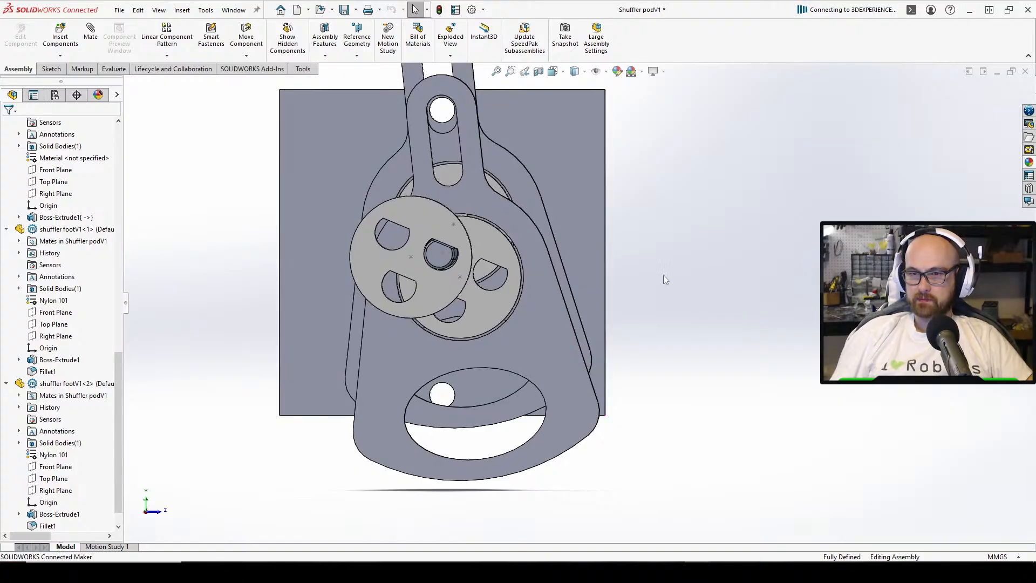
key("z")
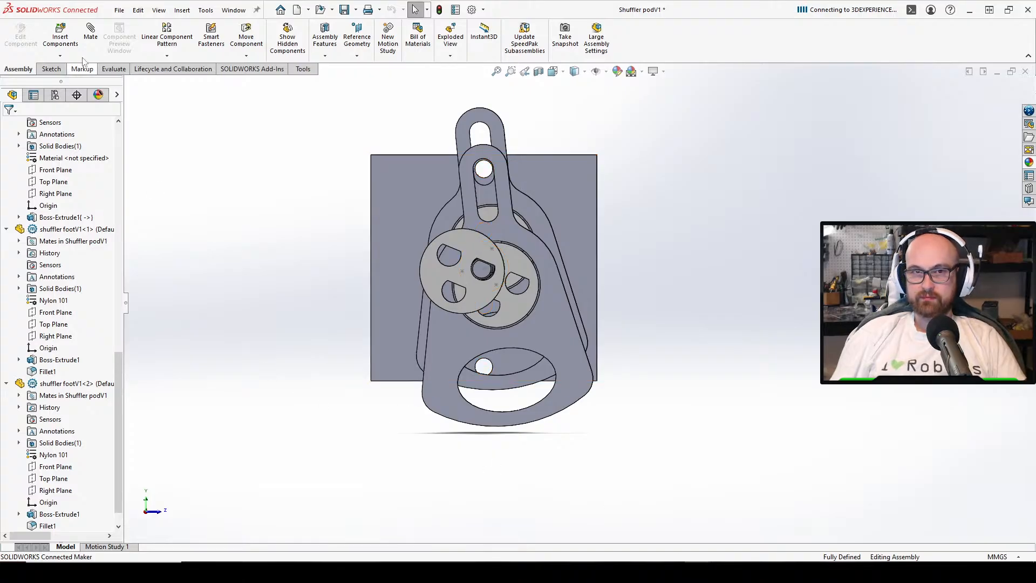
left_click(345, 9)
left_click(218, 169)
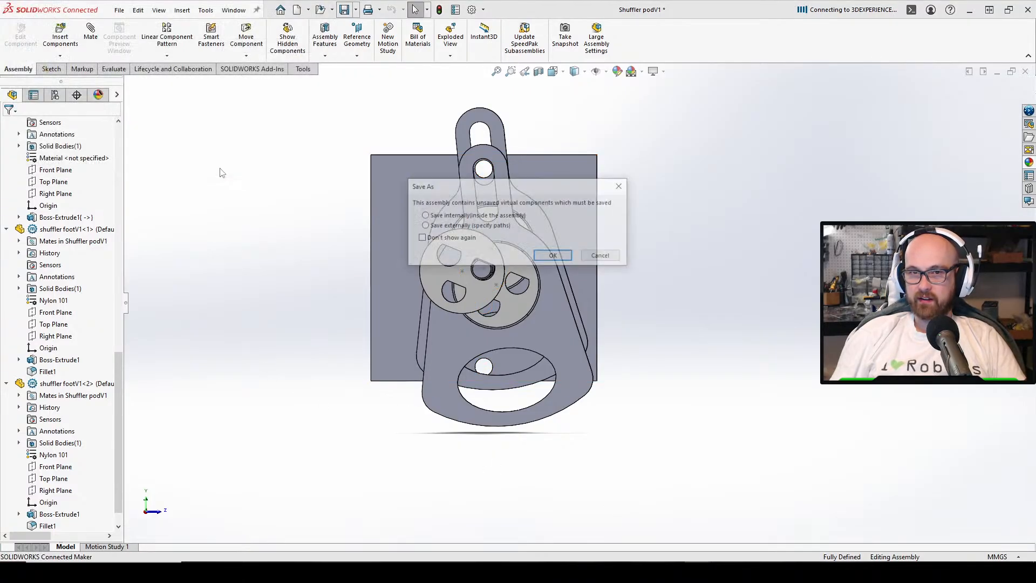
left_click(554, 257)
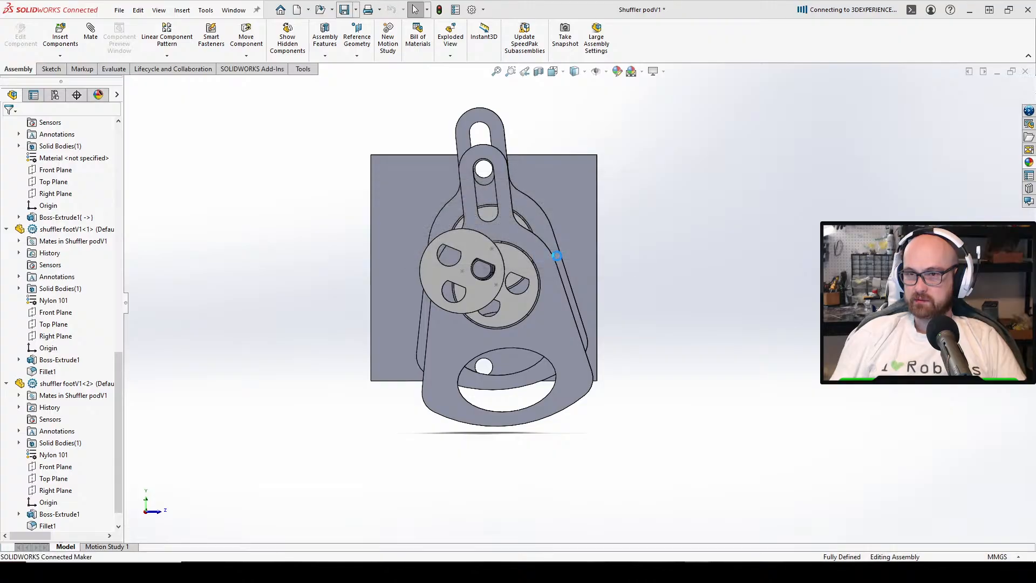
Insert another shuffler footV1 part beside the mount plate and rotate it roughly upright to face the same way as the other feet
left_click(61, 38)
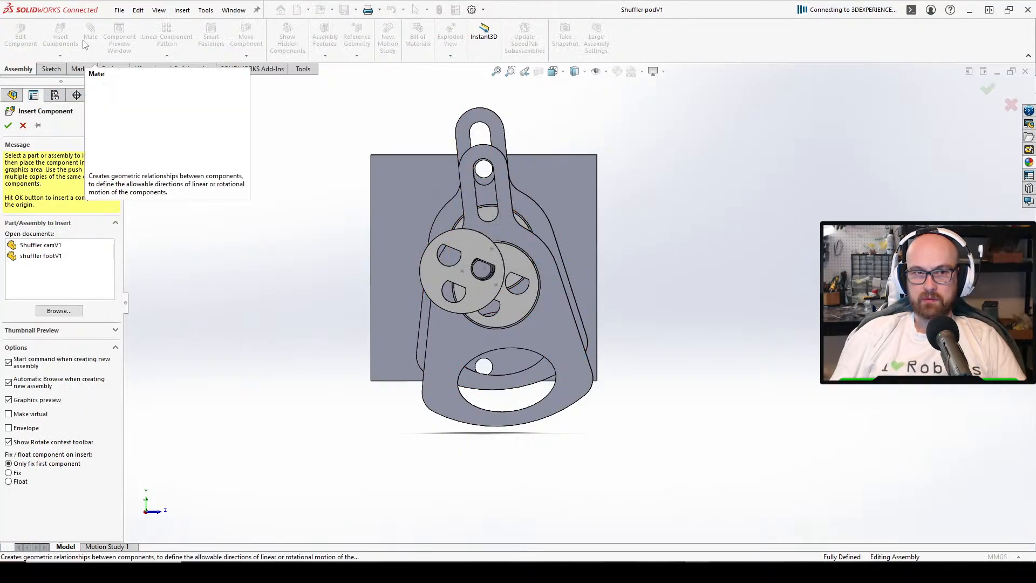
left_click(46, 256)
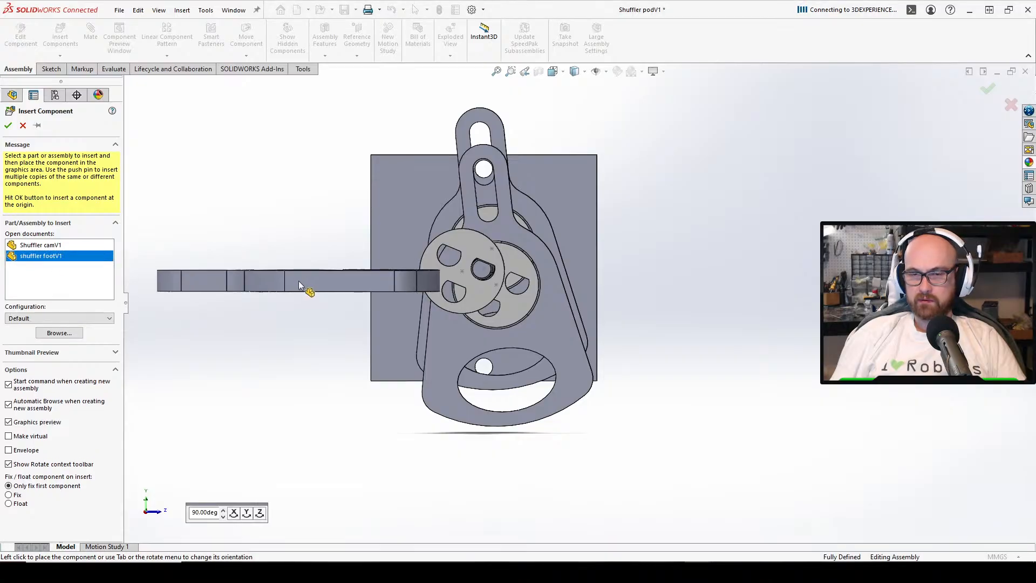
left_click(299, 281)
left_click(318, 244)
right_click_drag(310, 281, 289, 548)
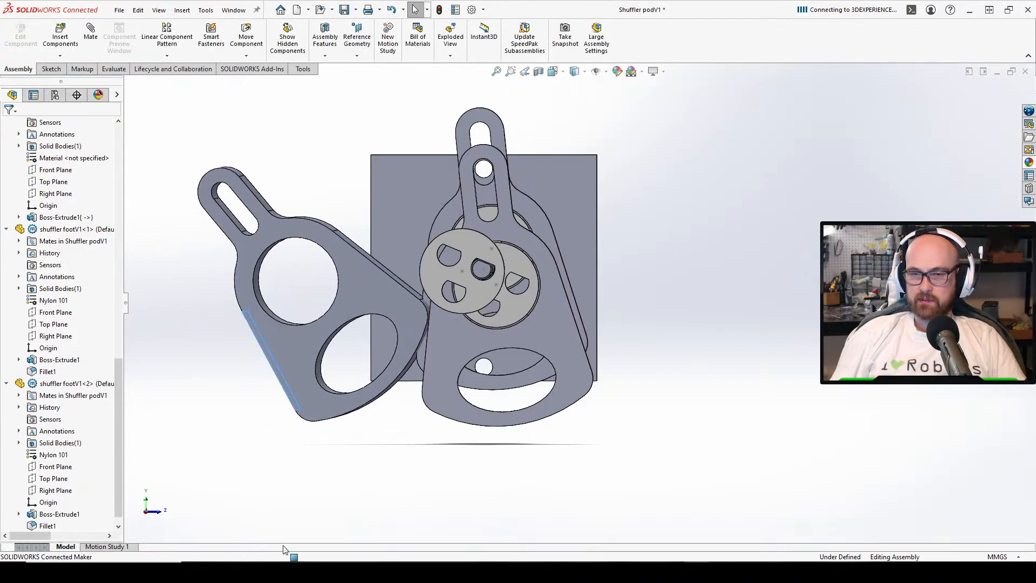
Mate the new foot's large round opening concentric with the outermost cam and pull the foot out in front of it
middle_click_drag(215, 350, 362, 423)
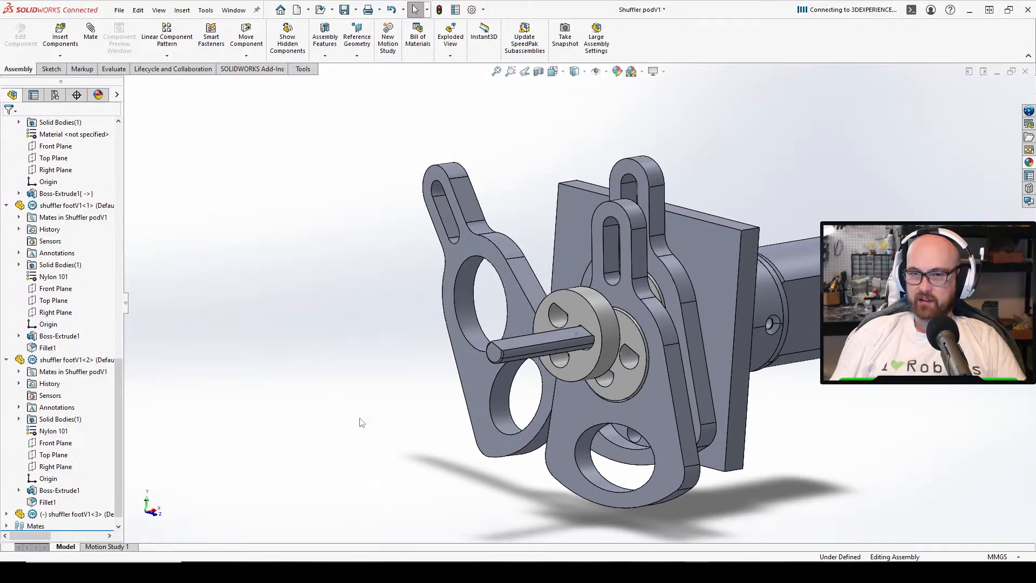
key("m")
left_click(476, 336)
left_click(593, 303)
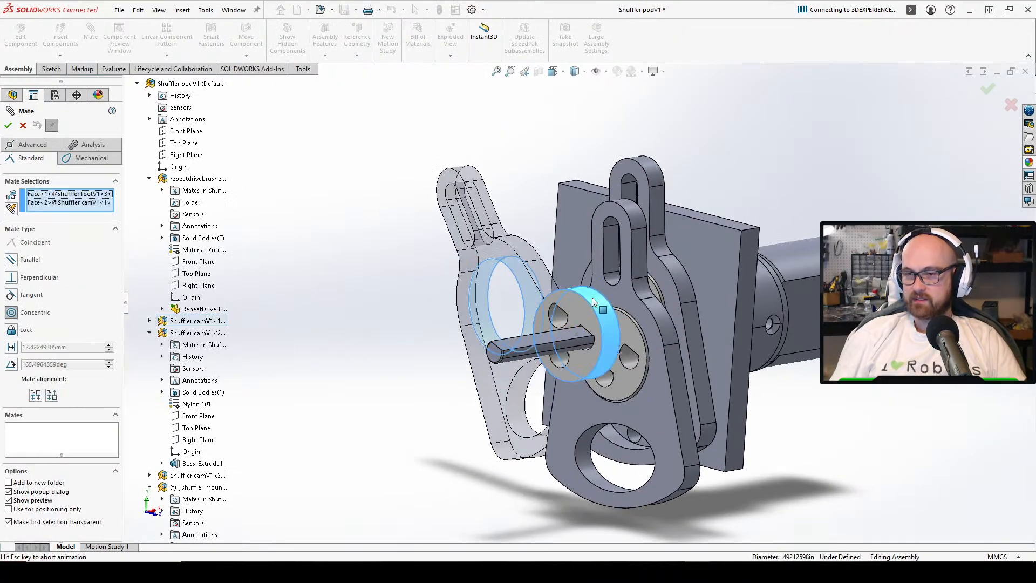
left_click(860, 346)
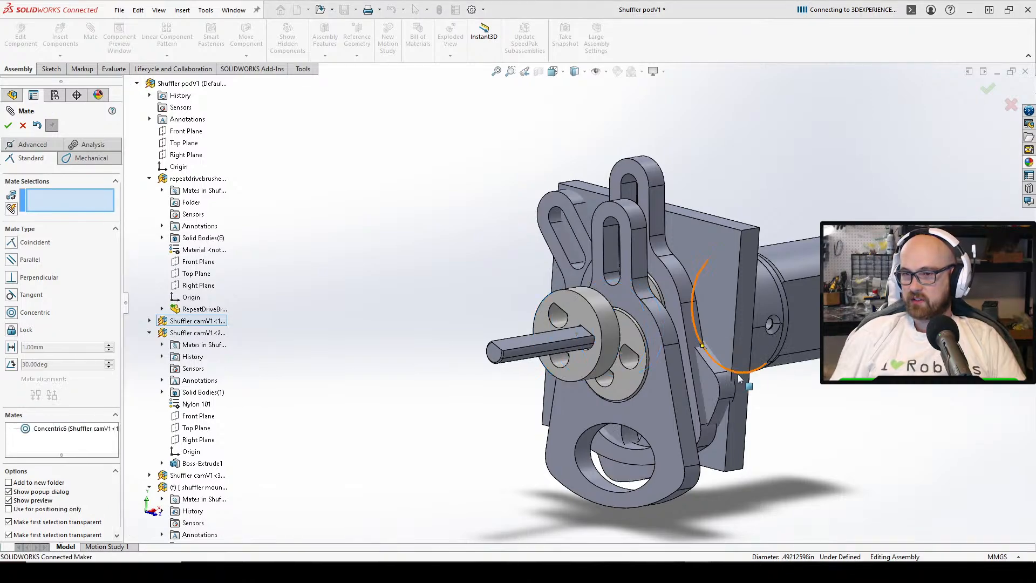
left_click_drag(723, 378, 515, 430)
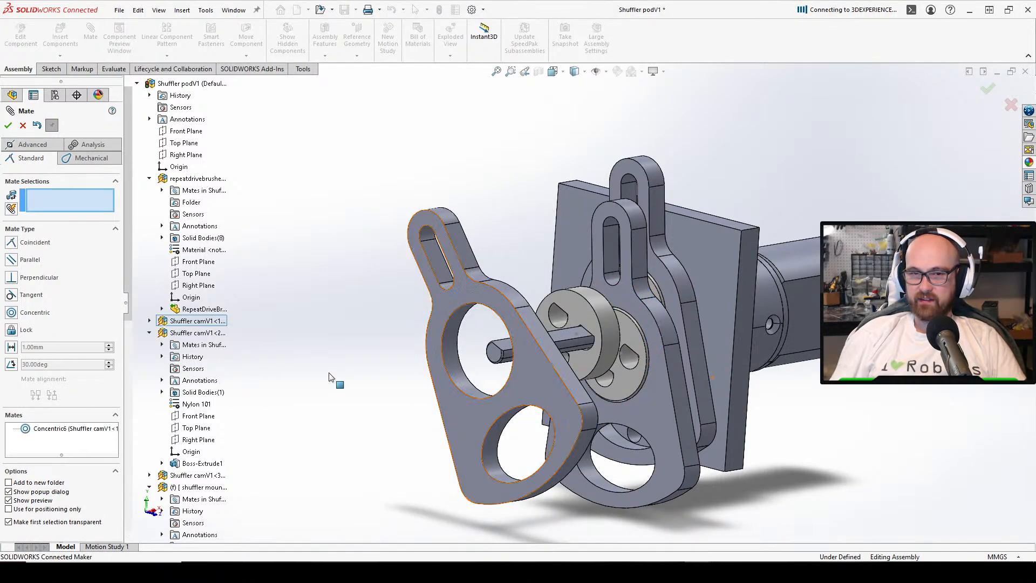
Add a centered Width mate between the new foot's slot side faces and the cylindrical face in the mount plate's upper hole
left_click_drag(421, 249, 458, 253)
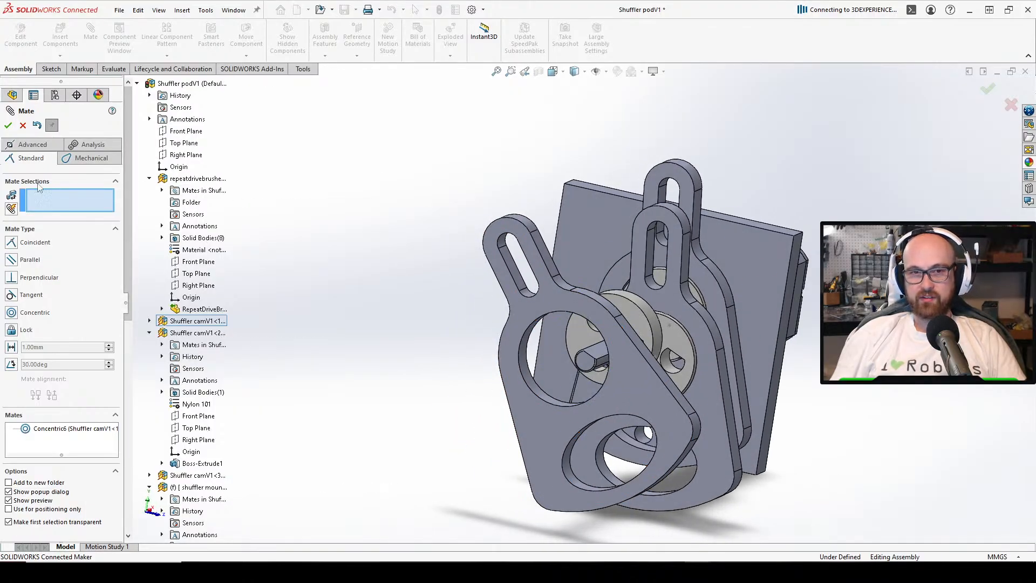
left_click(33, 157)
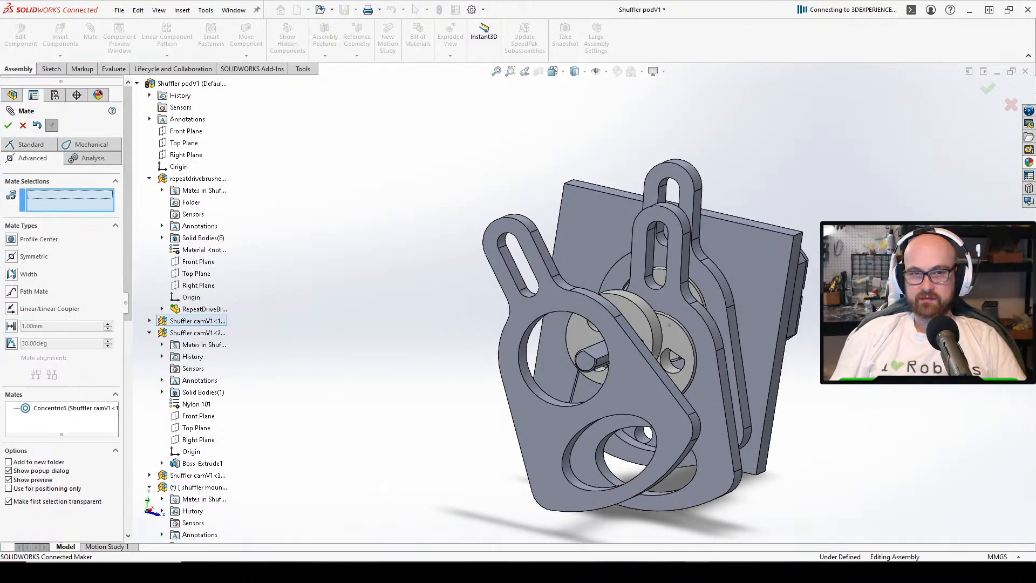
left_click(29, 274)
scroll(701, 262, "down", 3)
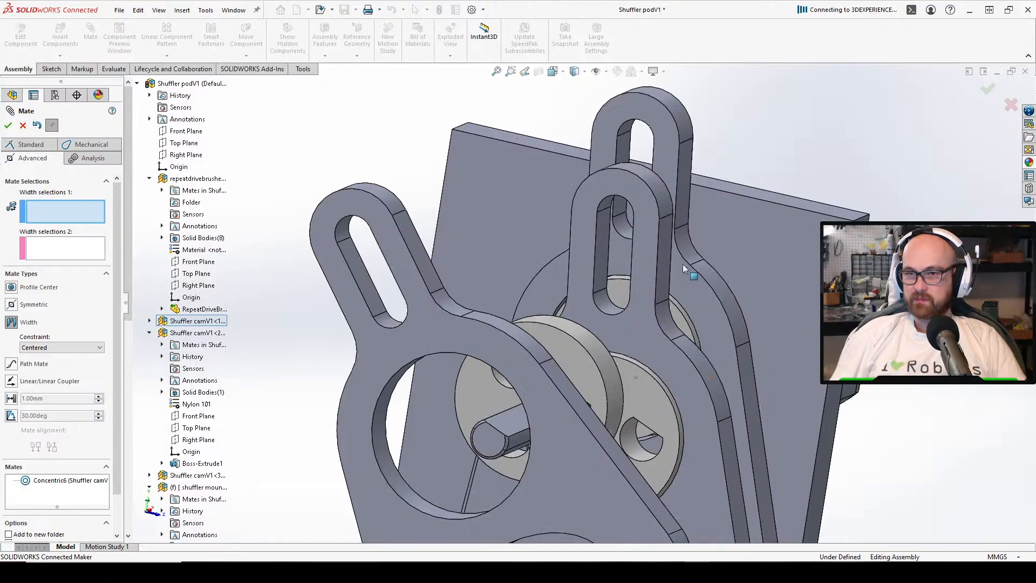
left_click(360, 283)
middle_click_drag(360, 283, 530, 212)
left_click(404, 279)
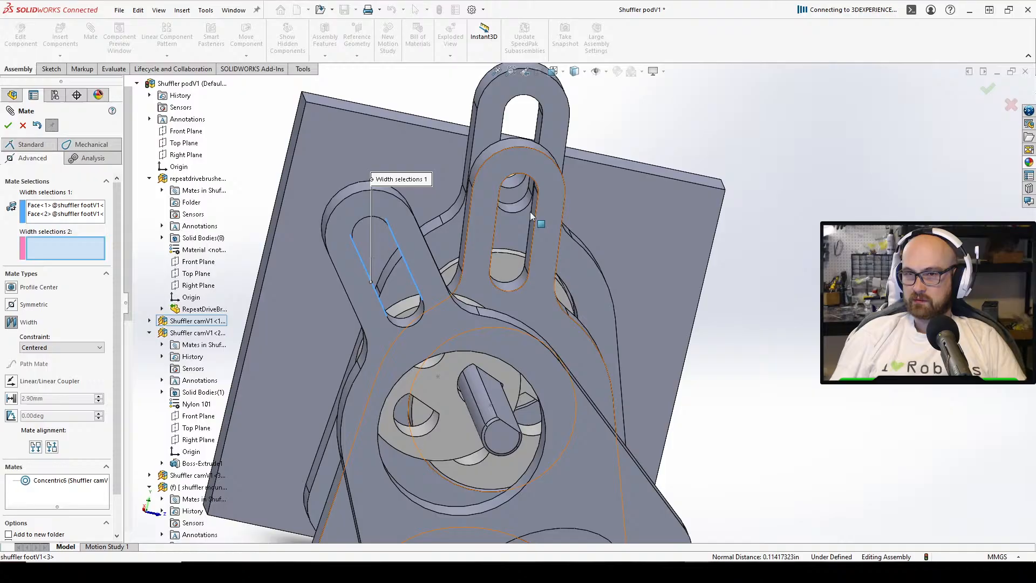
left_click(512, 186)
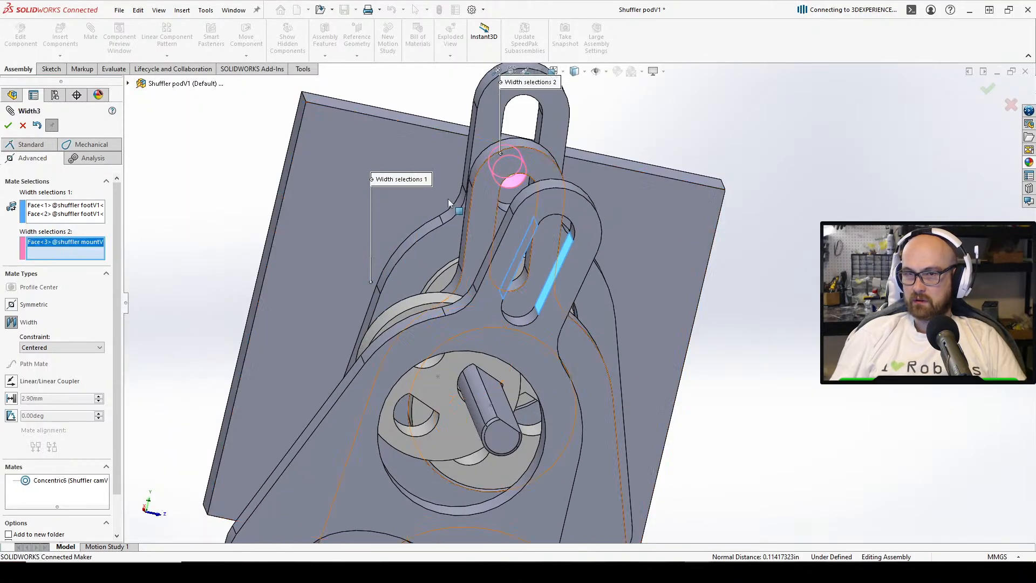
left_click(8, 125)
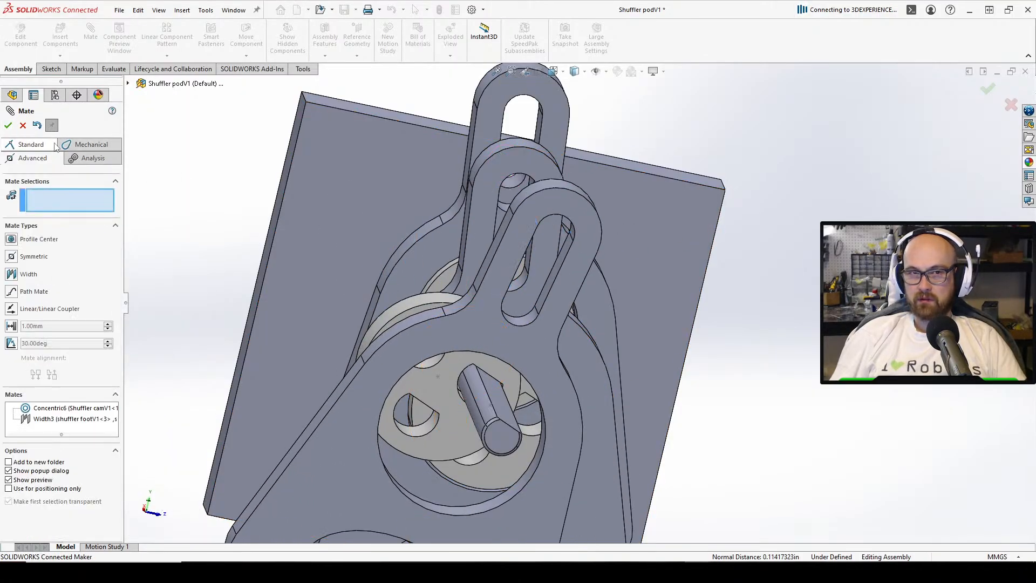
left_click(8, 125)
Examine the new foot's position relative to the outermost cam and check the orientation of its Right Plane
scroll(372, 286, "down", 3)
middle_click_drag(370, 248, 367, 255)
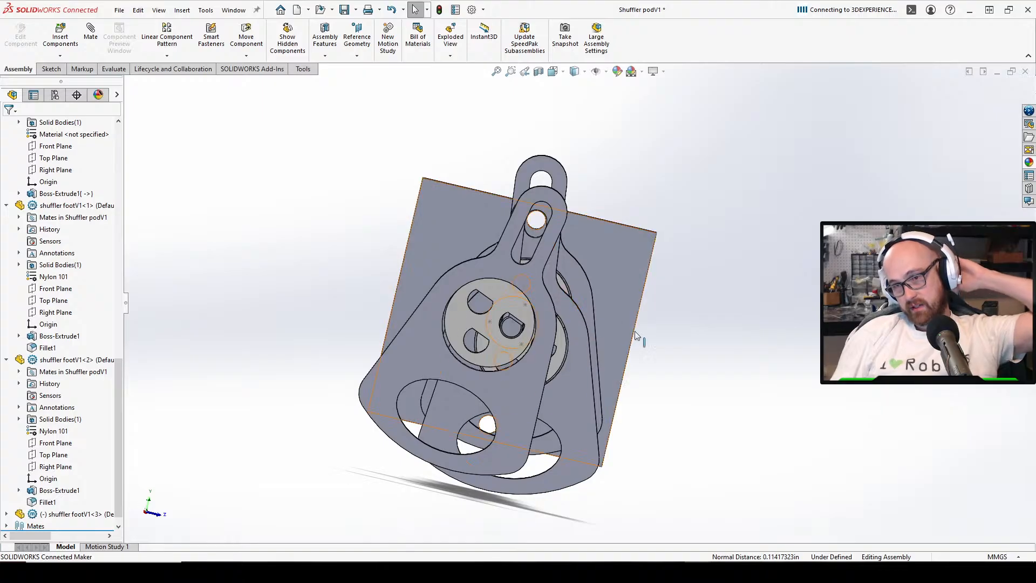
scroll(615, 388, "up", 2)
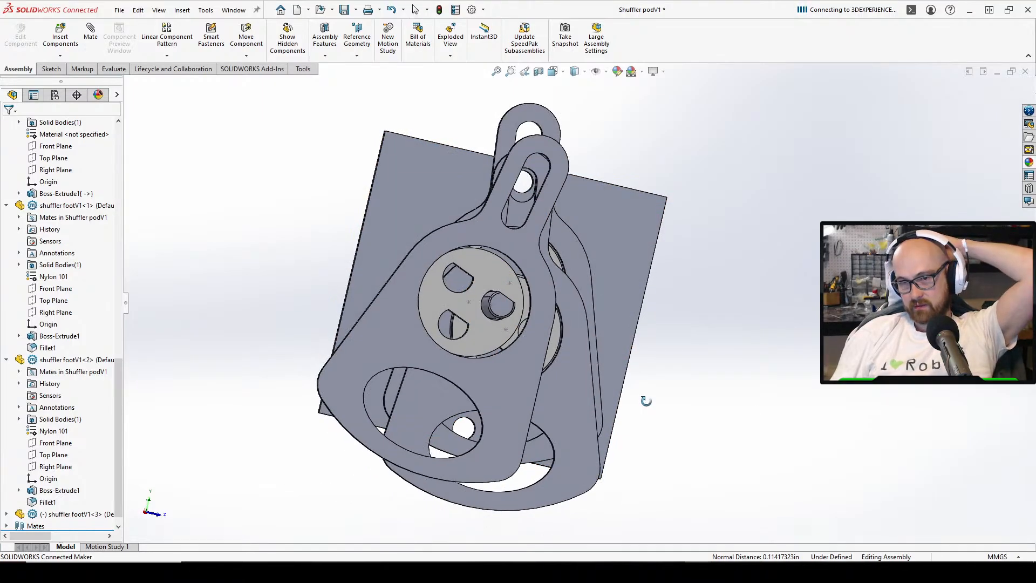
middle_click_drag(571, 260, 557, 296)
scroll(478, 318, "up", 4)
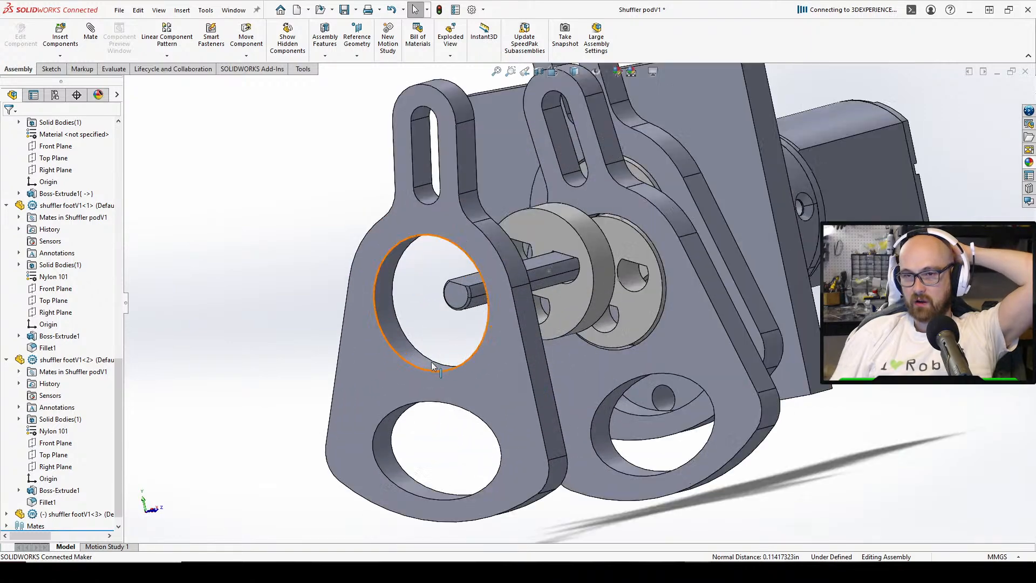
left_click(489, 368)
middle_click_drag(477, 291, 377, 302)
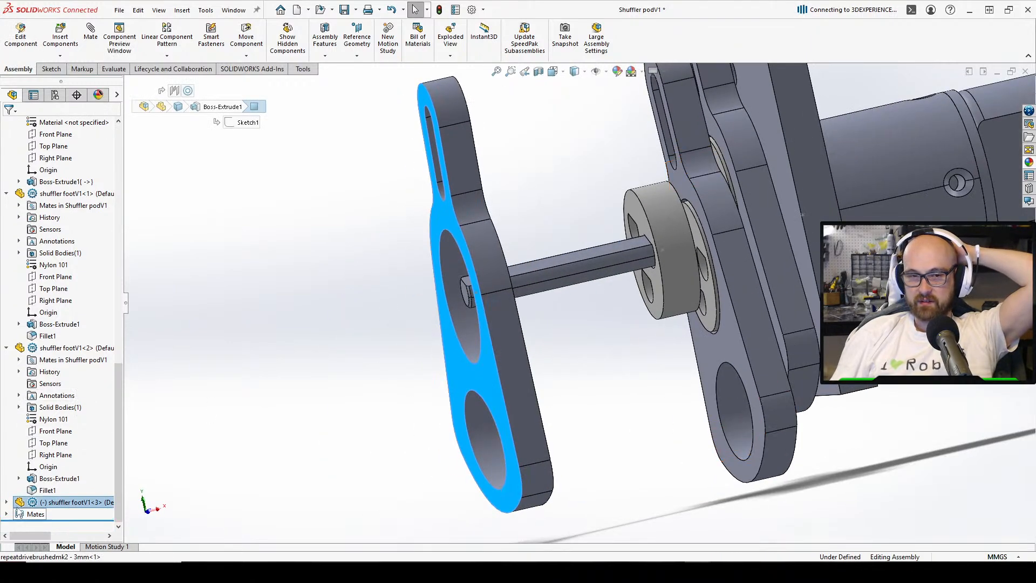
left_click(6, 502)
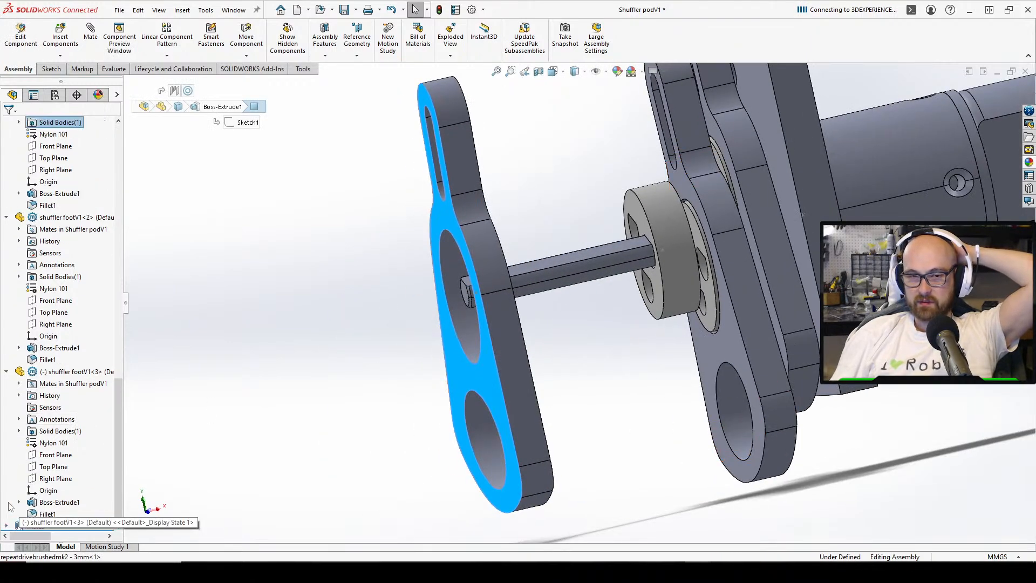
left_click(55, 479)
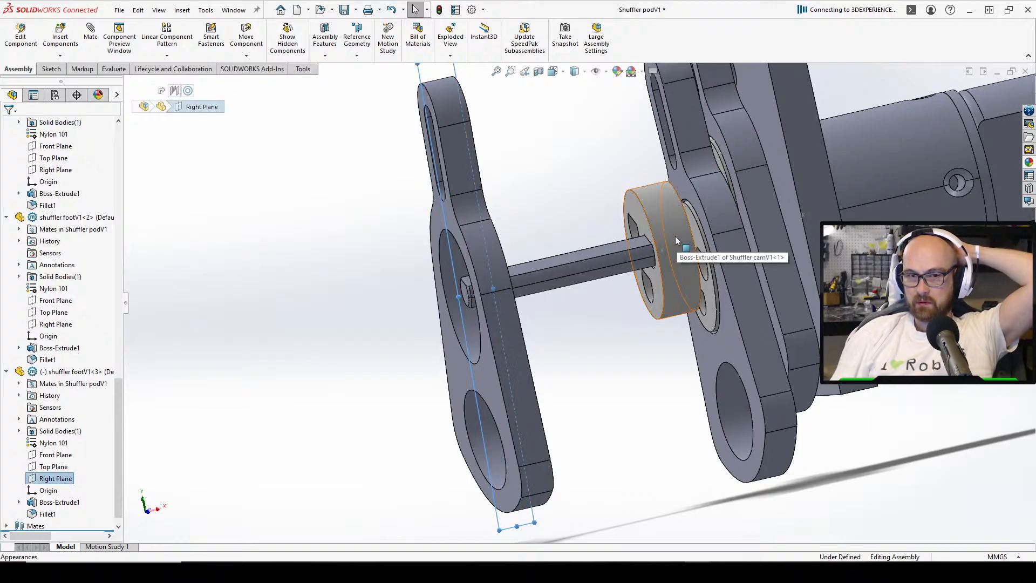
Mate the outermost cam's Top Plane coincident with the new foot's Top Plane
left_click(671, 266)
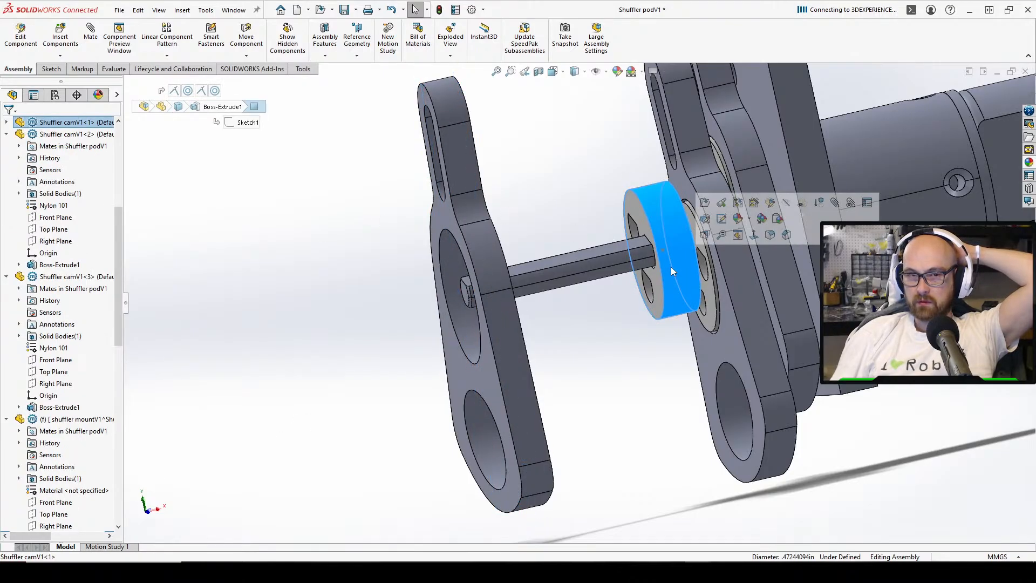
left_click(6, 122)
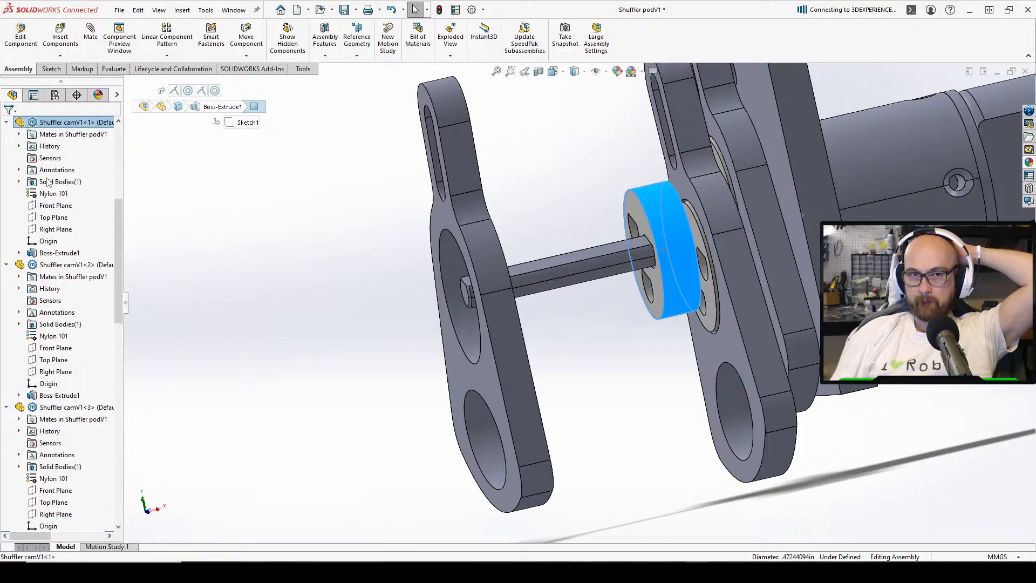
left_click(53, 218)
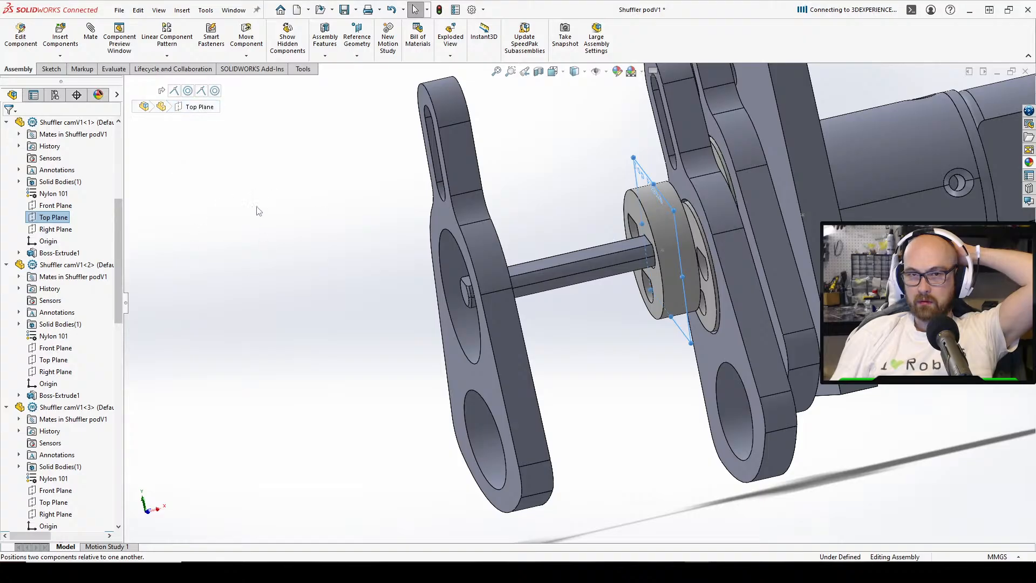
left_click(91, 33)
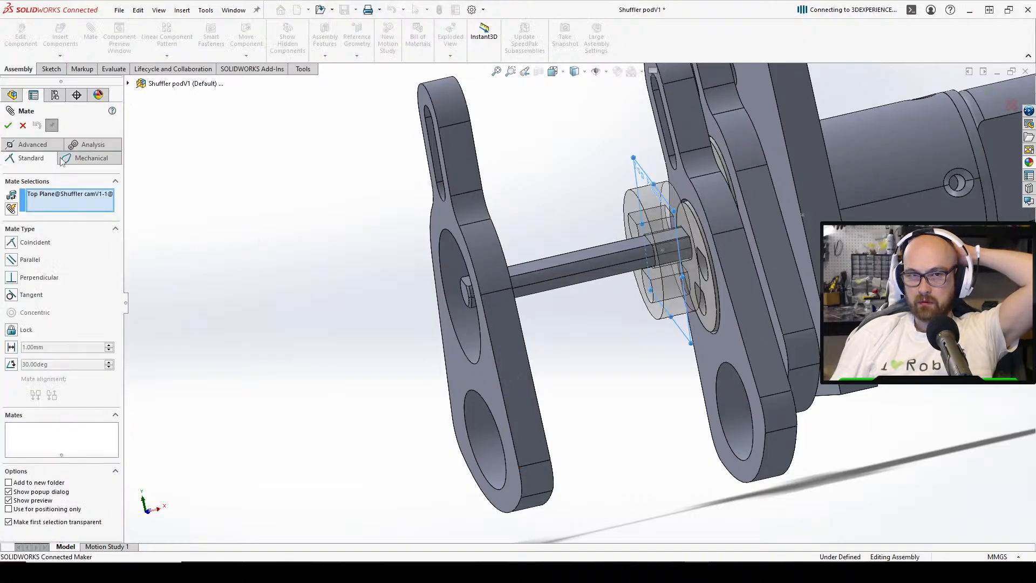
left_click(129, 83)
scroll(231, 485, "down", 10)
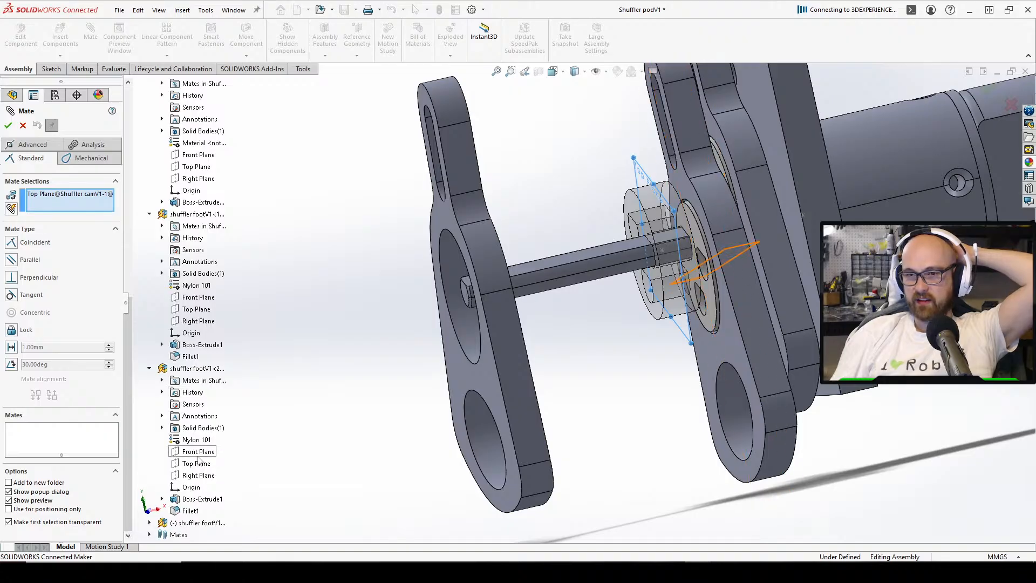
scroll(189, 454, "down", 4)
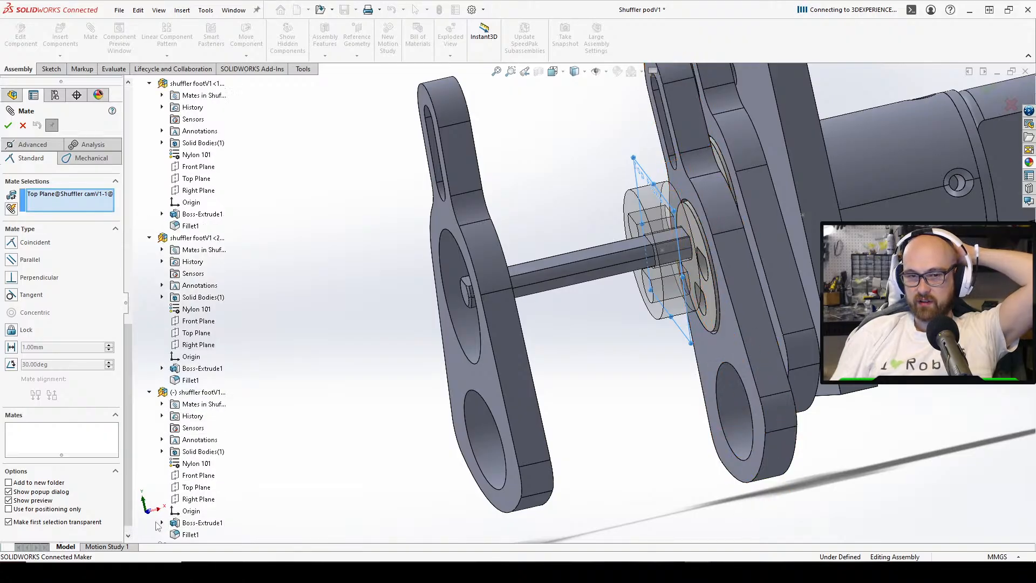
left_click(197, 487)
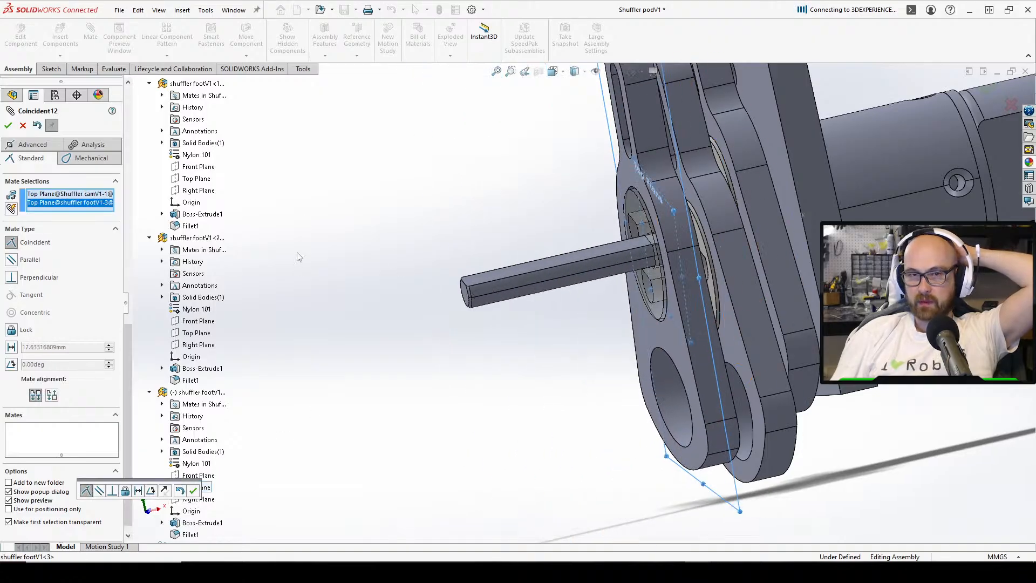
left_click(194, 490)
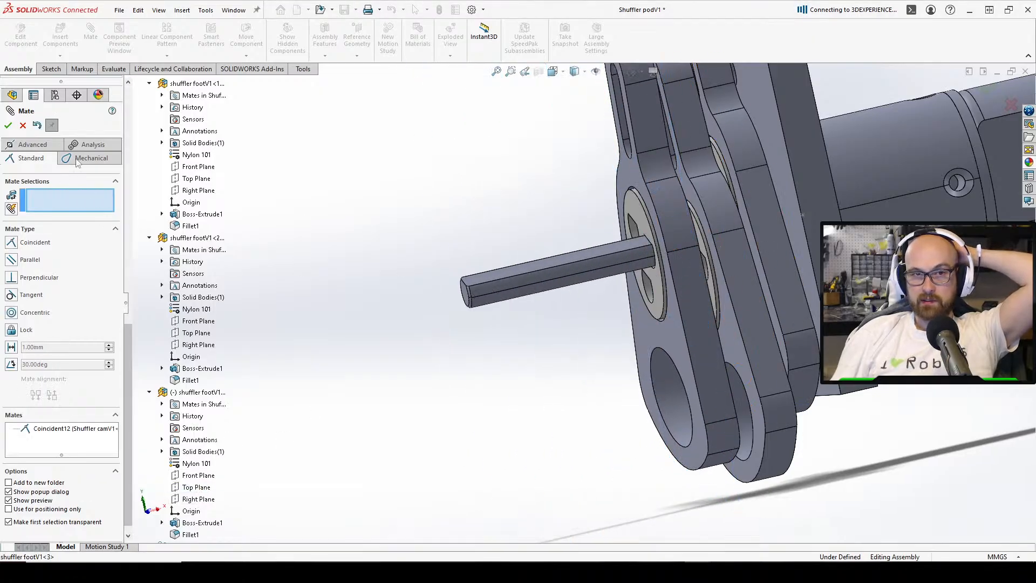
left_click(10, 125)
Examine how the three feet, their cams and their lower openings line up in front of the mount plate
key("ctrl+3")
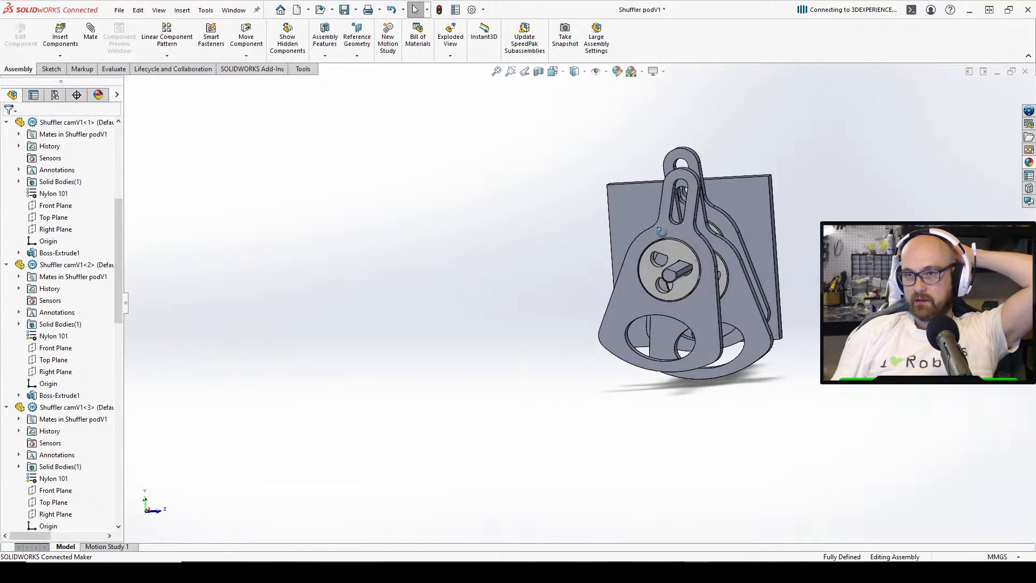
middle_click_drag(652, 206, 683, 226)
scroll(627, 335, "down", 3)
middle_click_drag(620, 334, 617, 335)
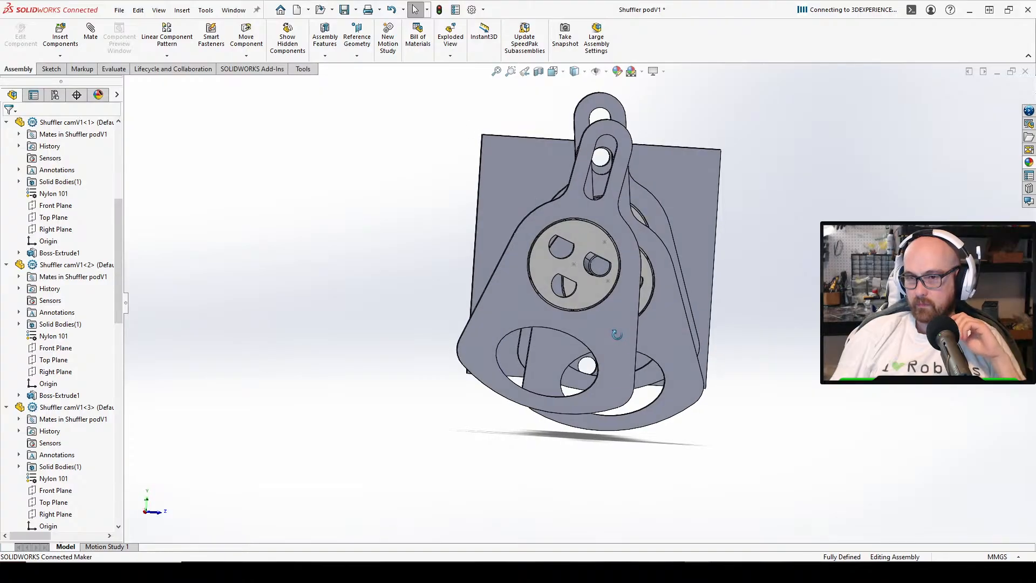
scroll(617, 335, "down", 2)
scroll(602, 375, "down", 2)
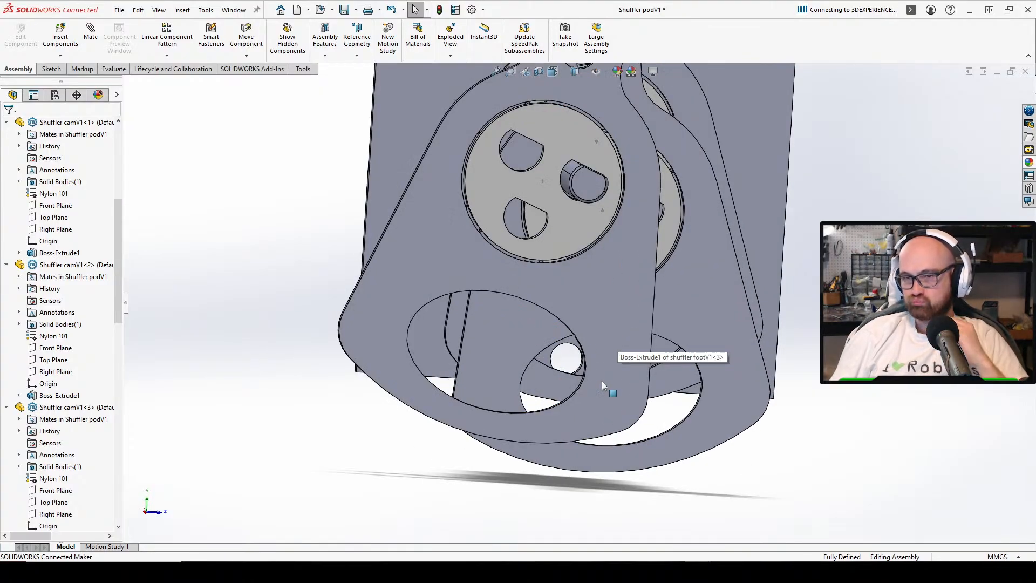
Check the three feet against the mount plate and save the Shuffler podV1 assembly
scroll(614, 386, "up", 4)
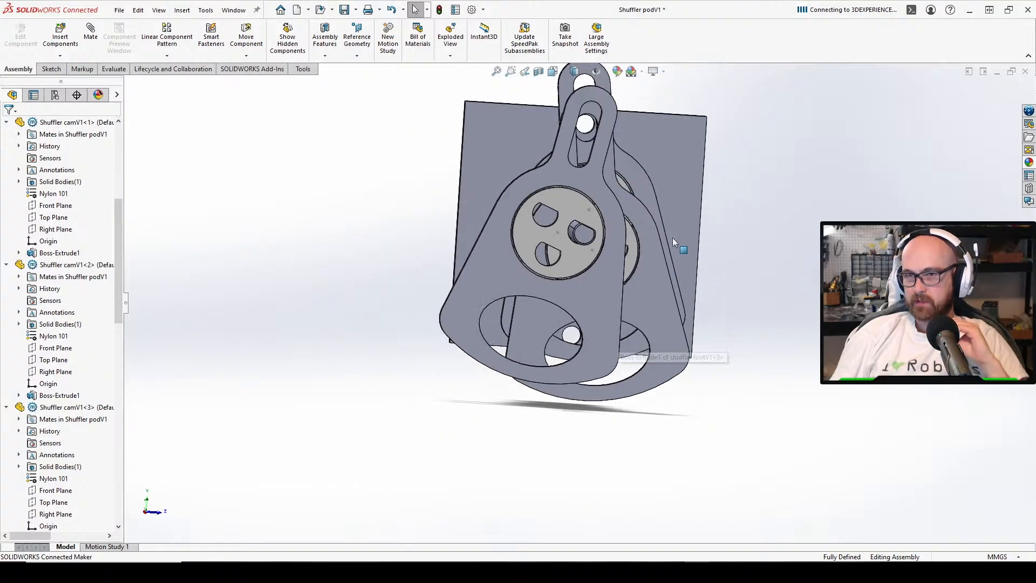
middle_click_drag(672, 237, 604, 118)
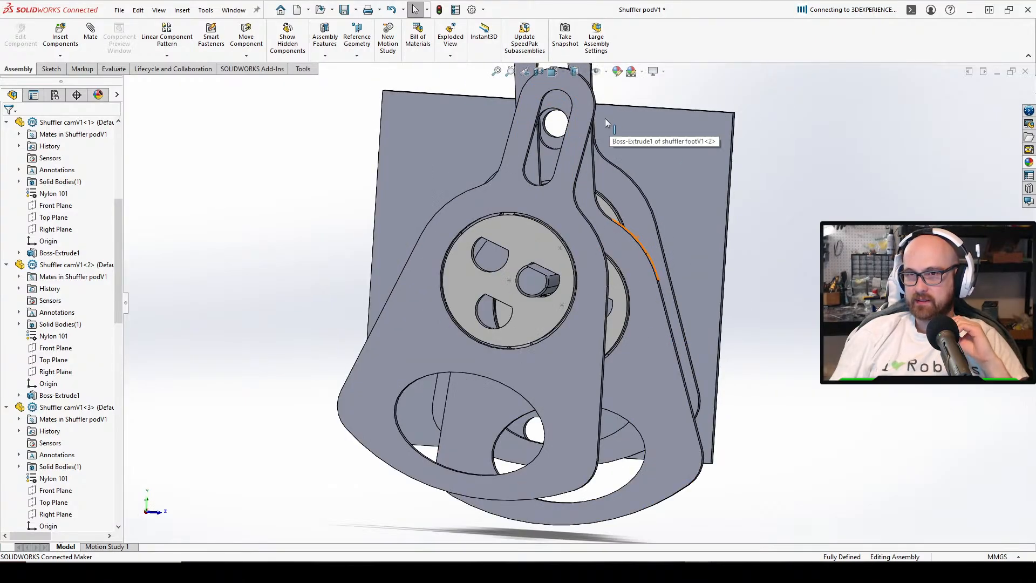
scroll(605, 119, "down", 2)
left_click_drag(605, 114, 608, 116)
mouse_move(580, 572)
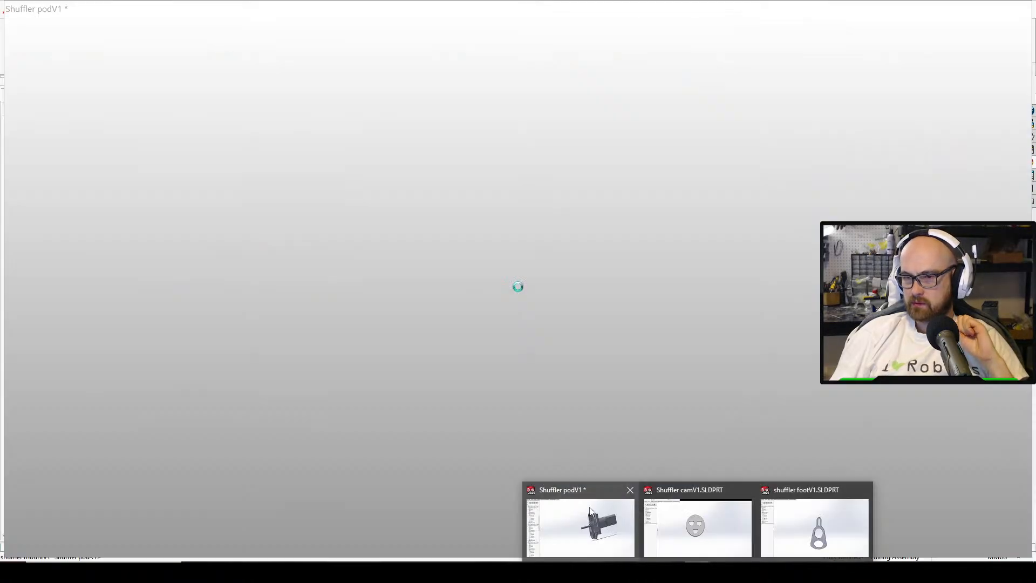
left_click(590, 511)
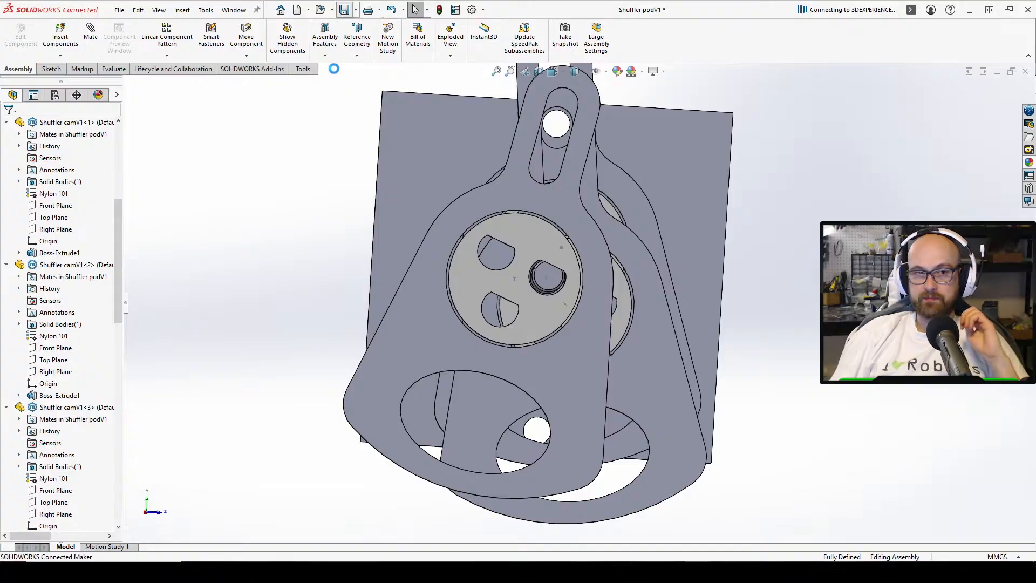
In the shuffler footV1 part, edit the base extrusion's sketch and set the lower ellipse's height to 10 mm
mouse_move(696, 571)
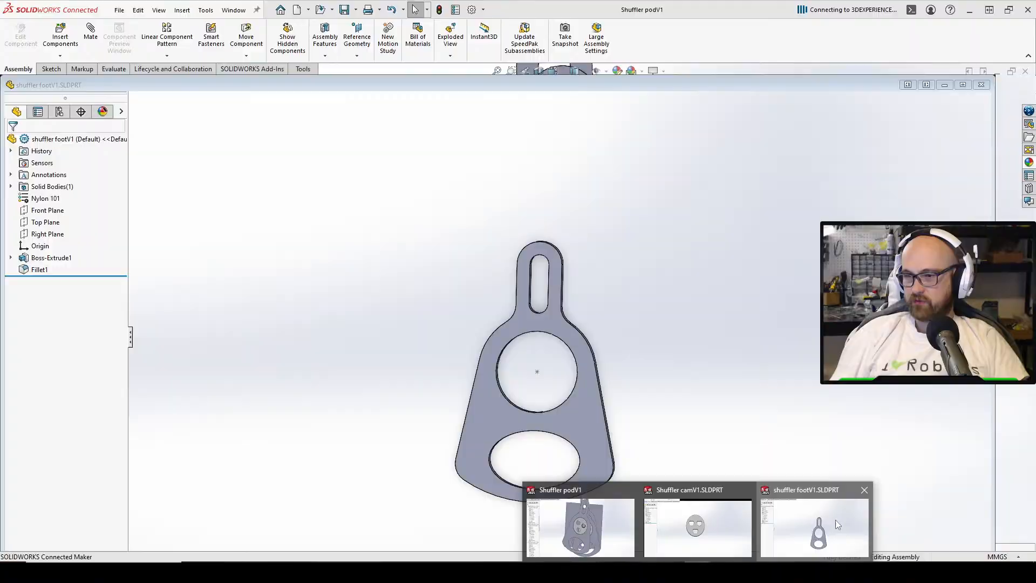
left_click(836, 519)
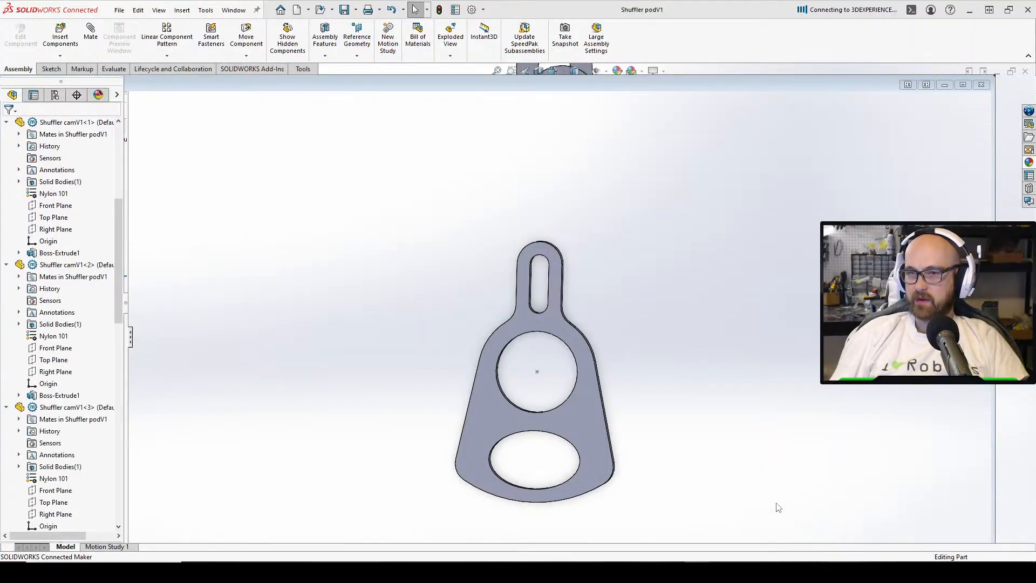
scroll(706, 348, "down", 4)
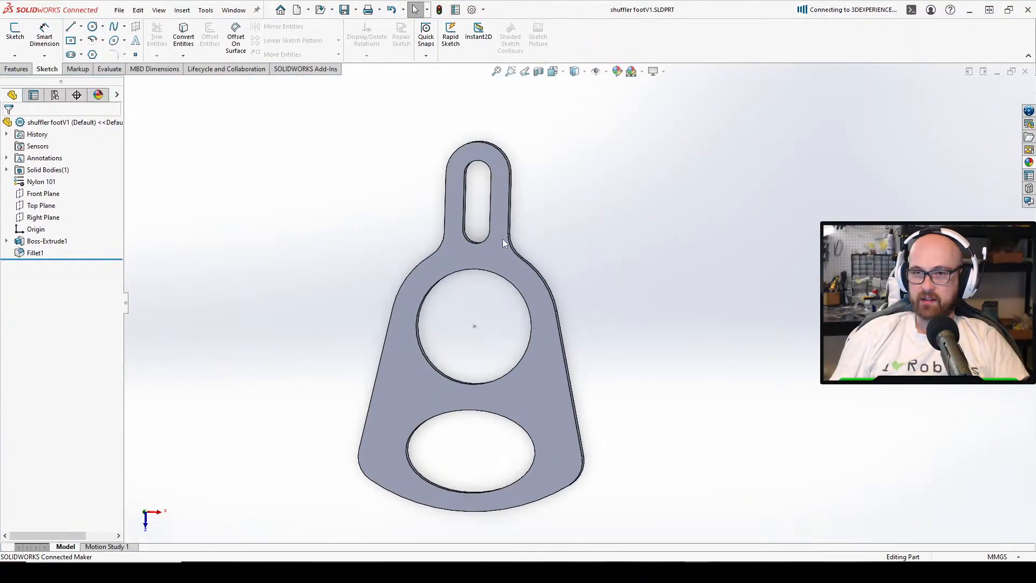
left_click(47, 241)
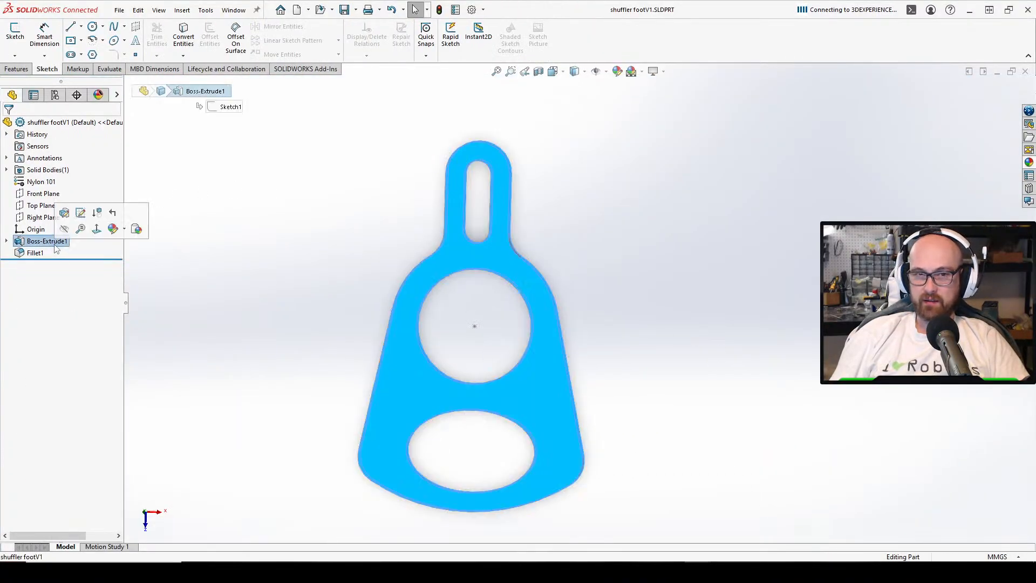
left_click(81, 215)
middle_click_drag(579, 235, 581, 216)
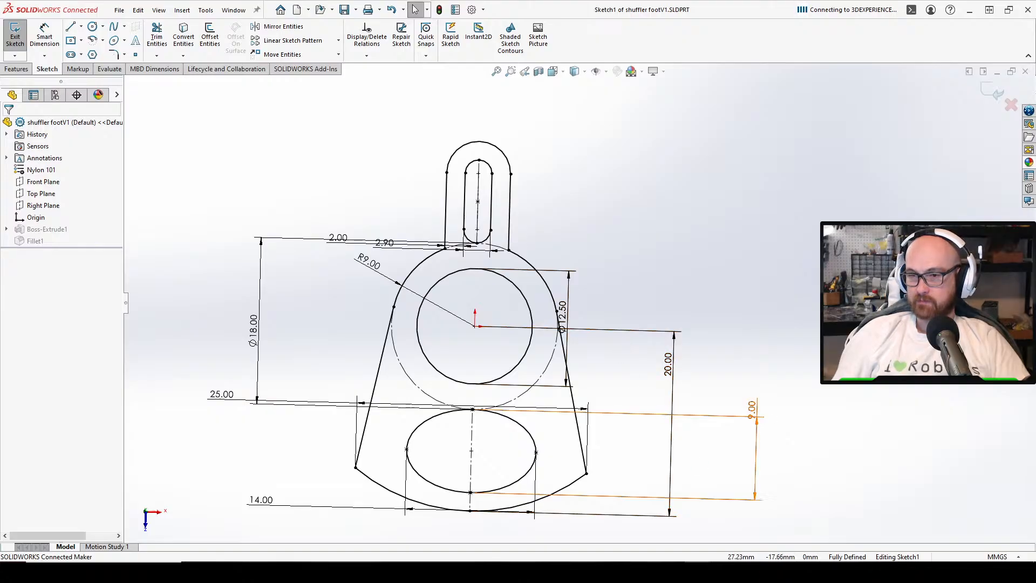
mouse_move(589, 525)
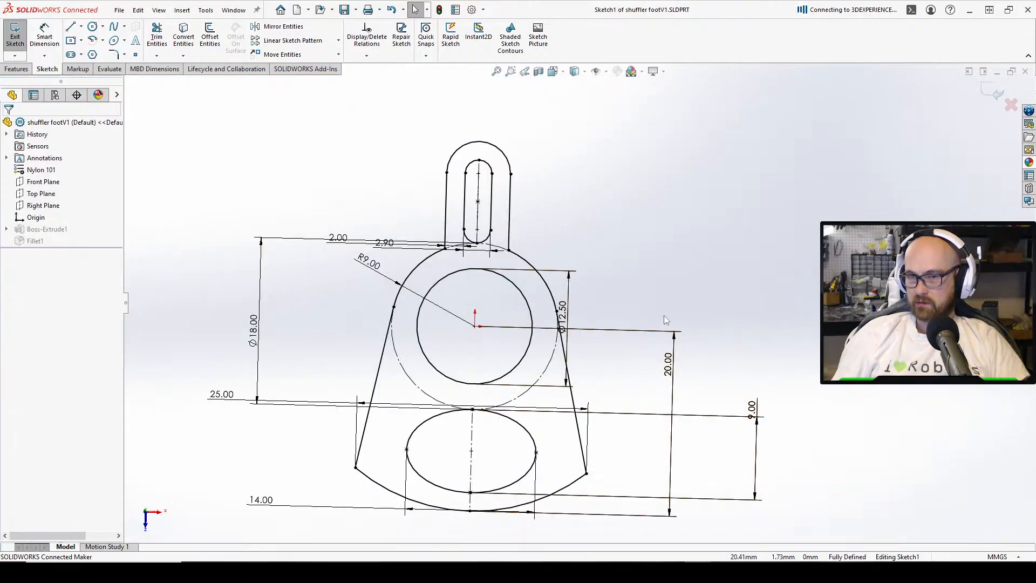
double_click(750, 411)
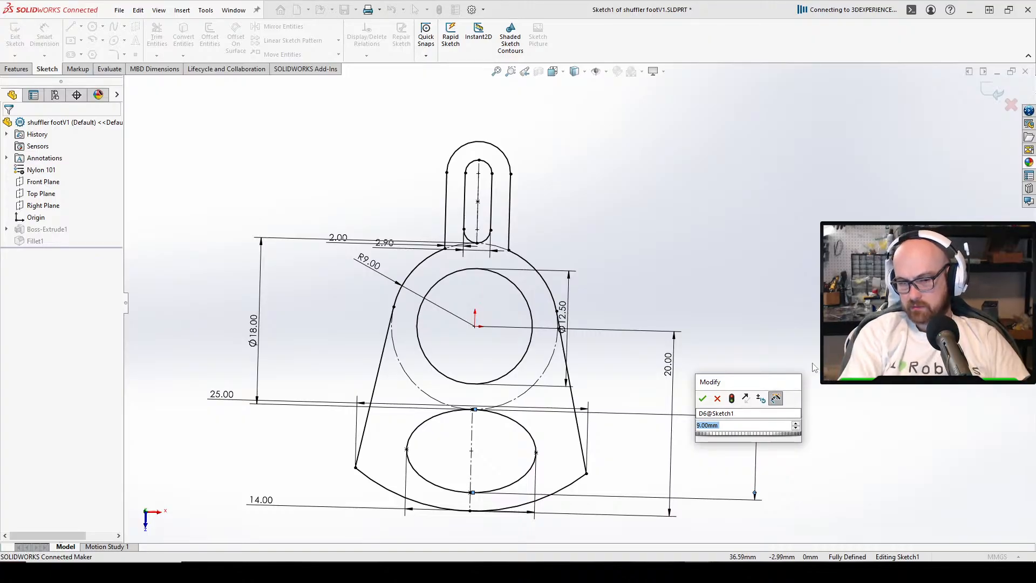
type("9")
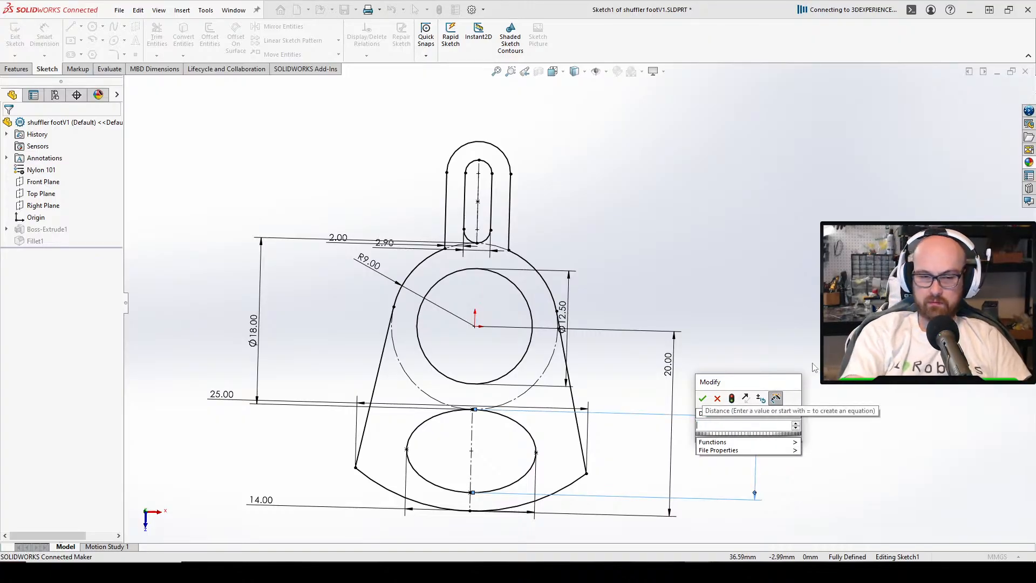
key("Return")
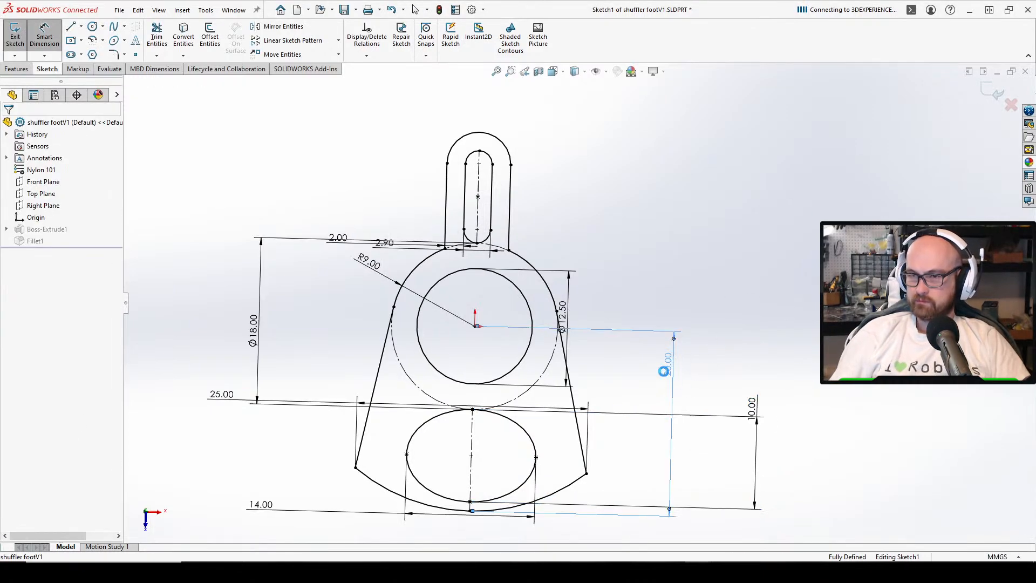
Set the distance from the origin to the foot's bottom arc to 22 mm, then exit the sketch and save the part
double_click(668, 364)
type("22")
key("Return")
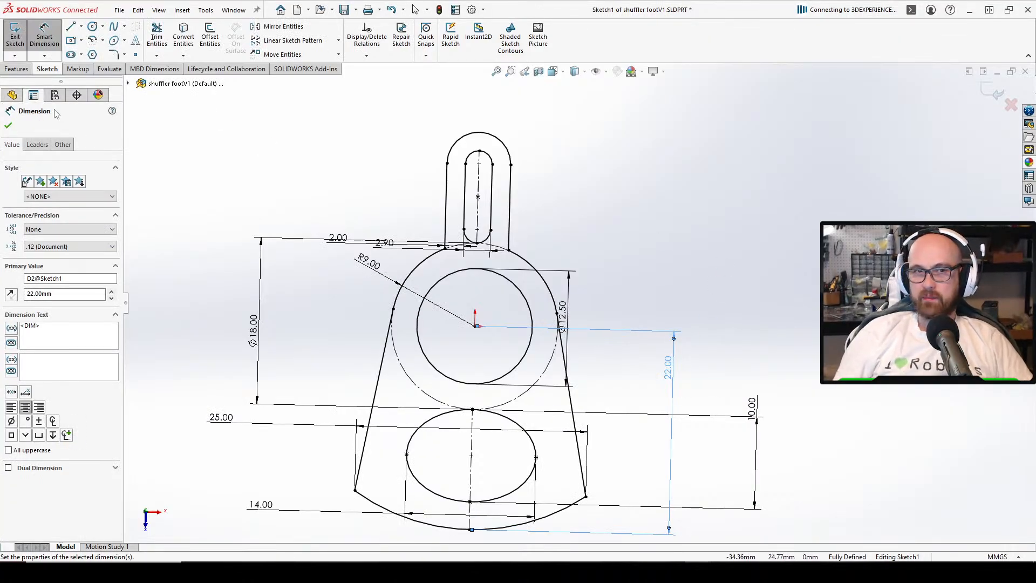
left_click(9, 126)
left_click(16, 37)
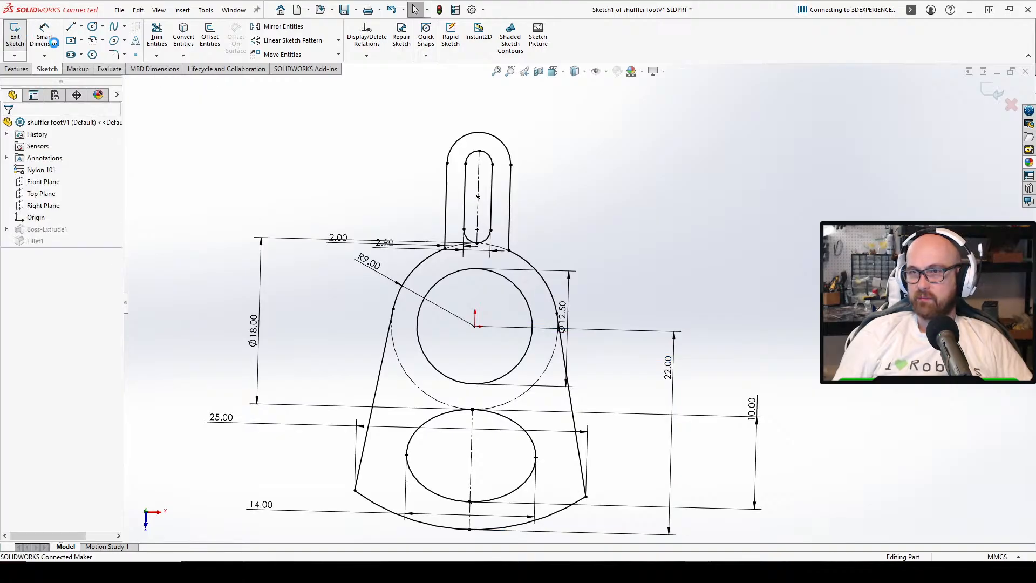
left_click(344, 10)
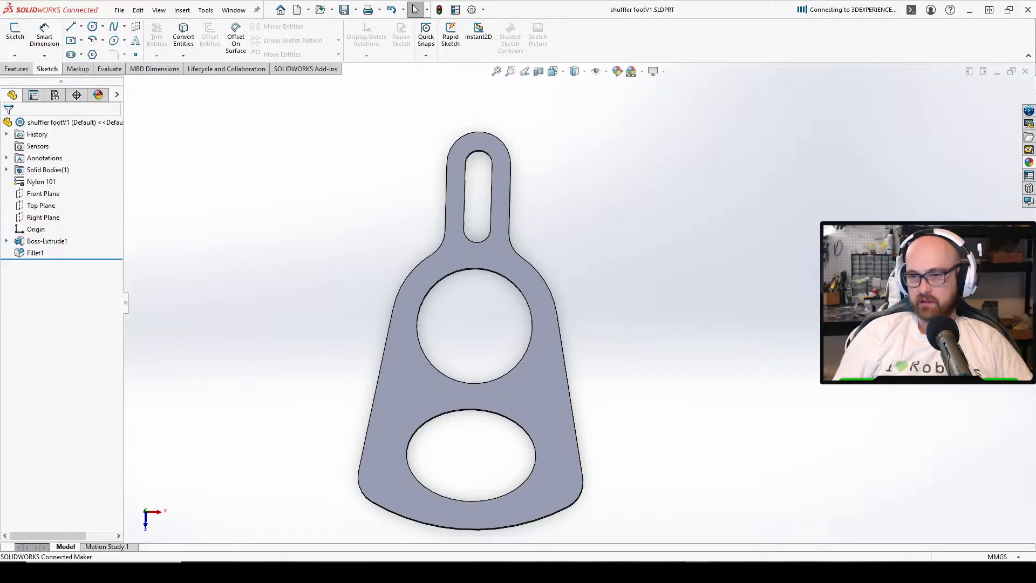
Return to the Shuffler podV1 assembly, rebuild it with the lengthened foot and check the lower openings around the mount plate's lower hole
mouse_move(712, 572)
left_click(596, 527)
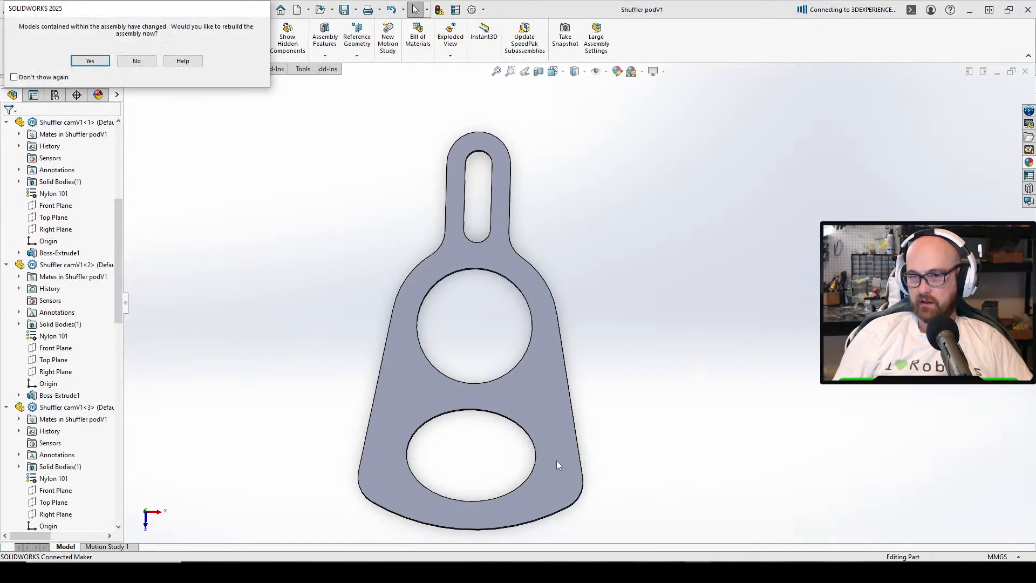
left_click(82, 63)
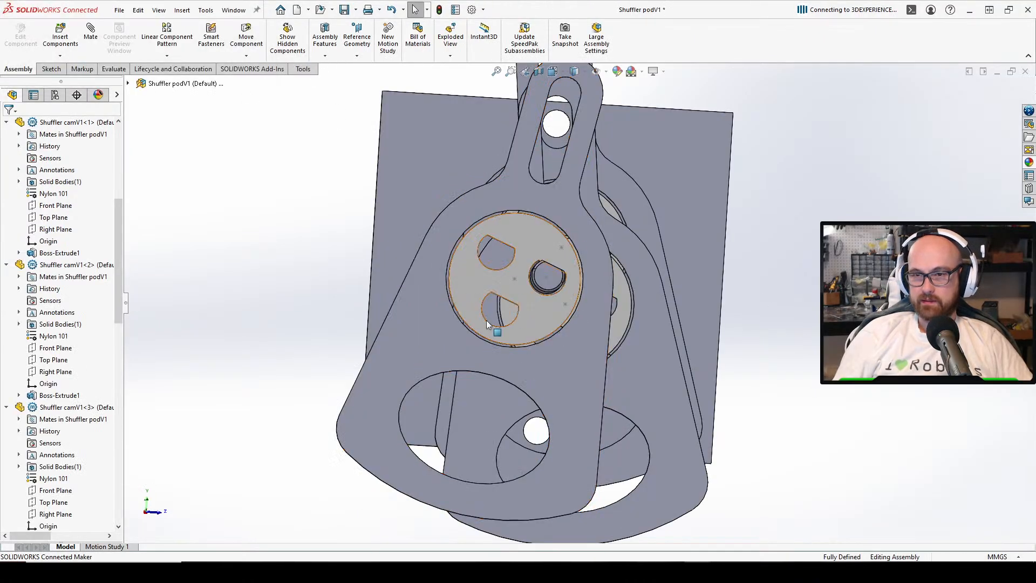
middle_click_drag(528, 369, 552, 379)
scroll(552, 379, "down", 2)
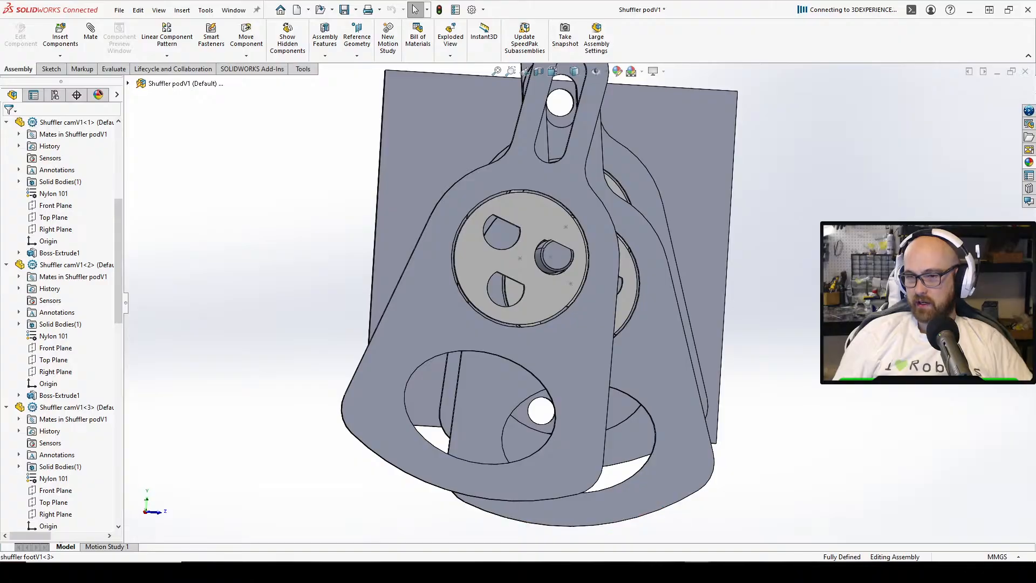
Set the lower ellipse's width to 16 mm in the shuffler foot's base sketch and save the part
mouse_move(698, 572)
left_click(805, 549)
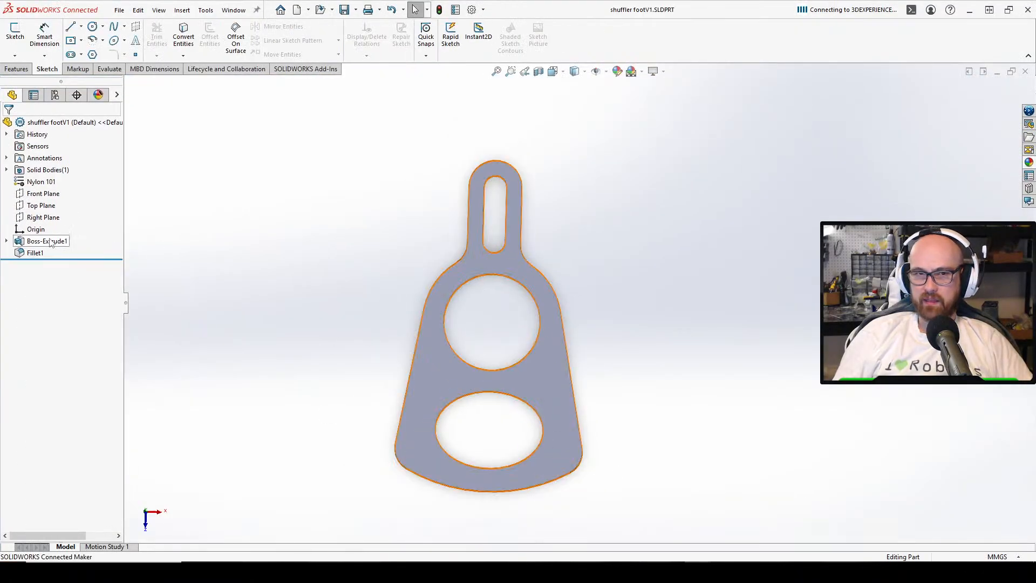
left_click(50, 242)
left_click(81, 213)
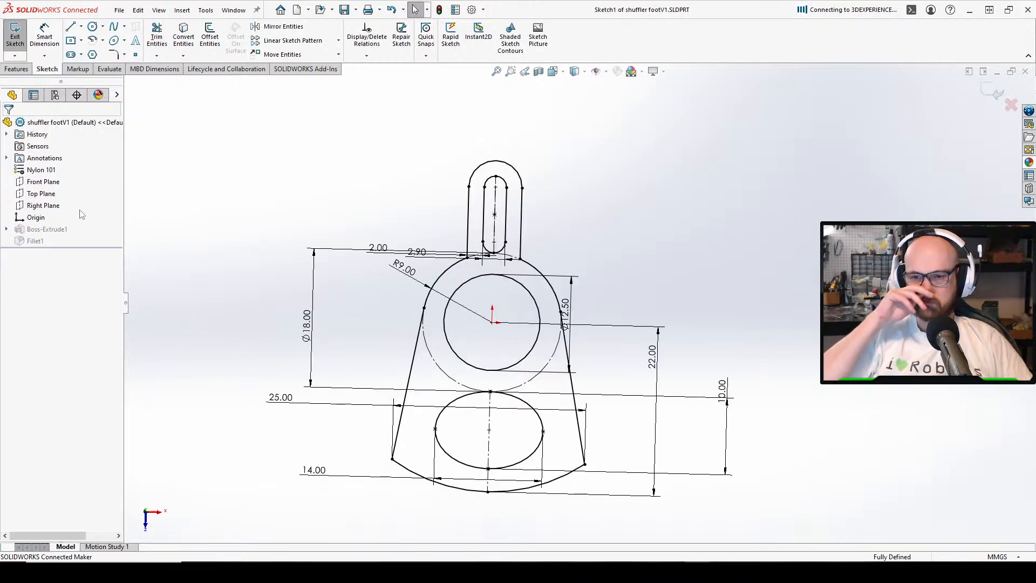
double_click(308, 469)
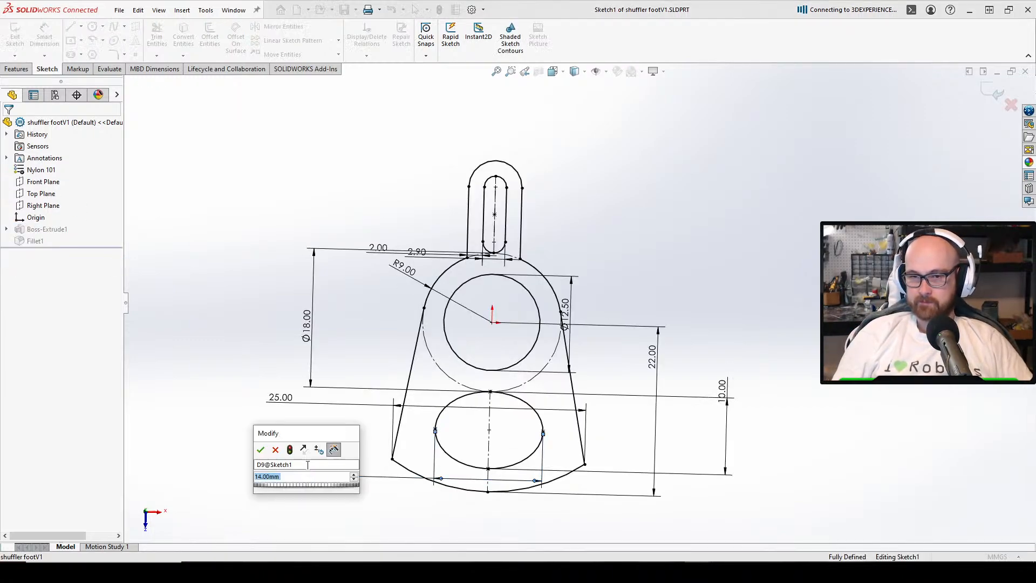
type("16")
key("Return")
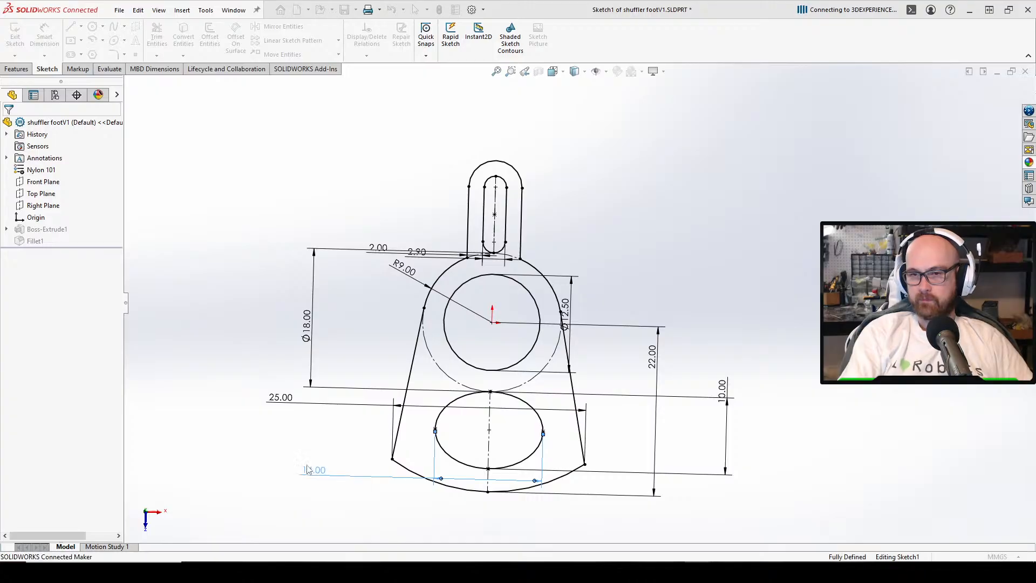
key("Escape")
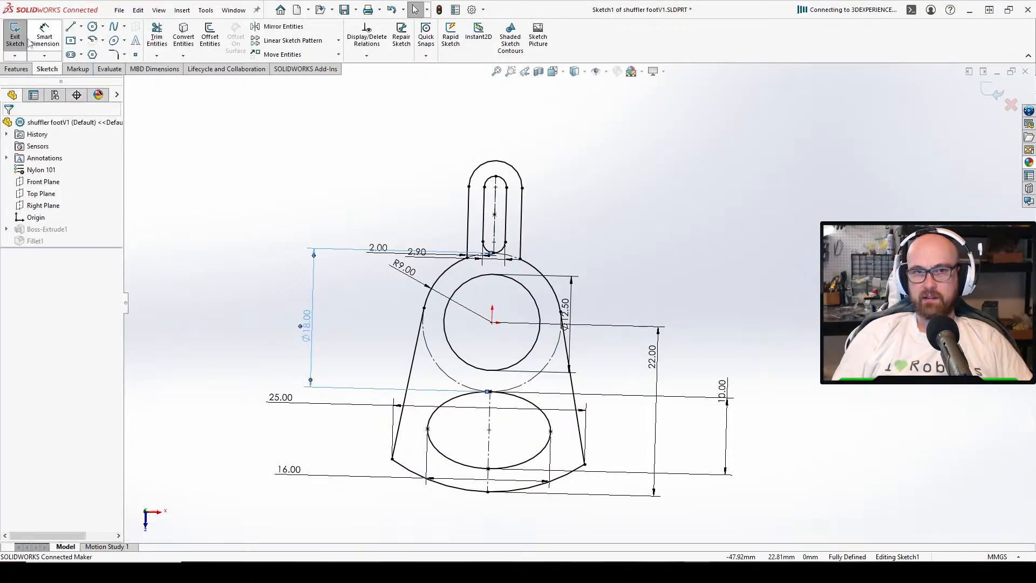
left_click(17, 38)
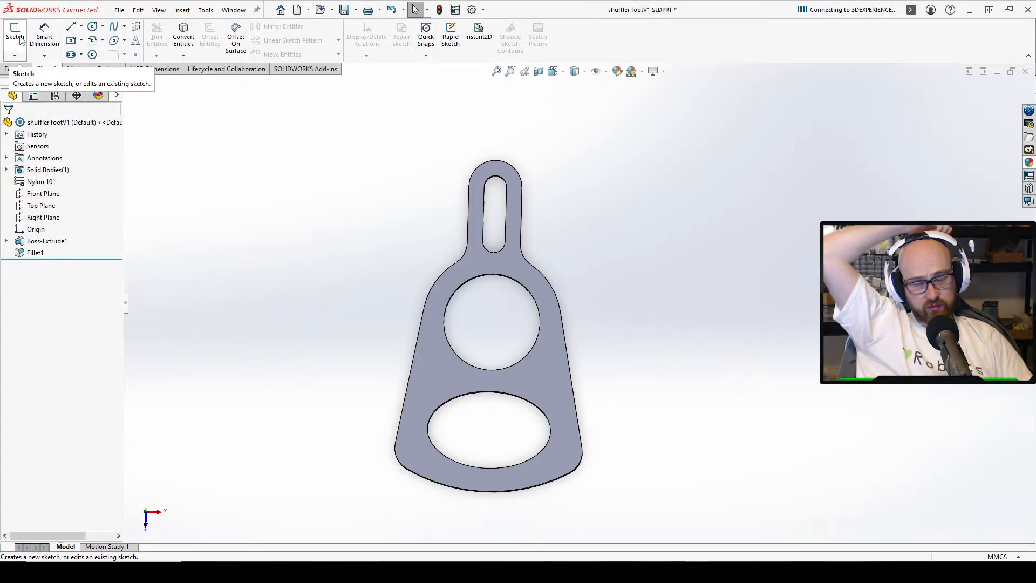
left_click(340, 11)
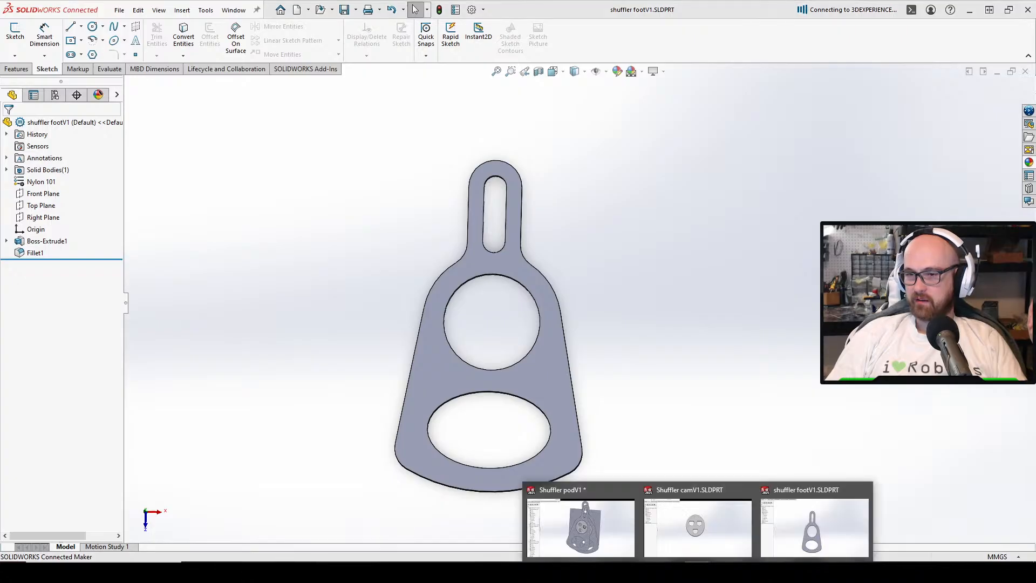
Return to the Shuffler podV1 assembly and rebuild it with the widened foot openings
left_click(573, 518)
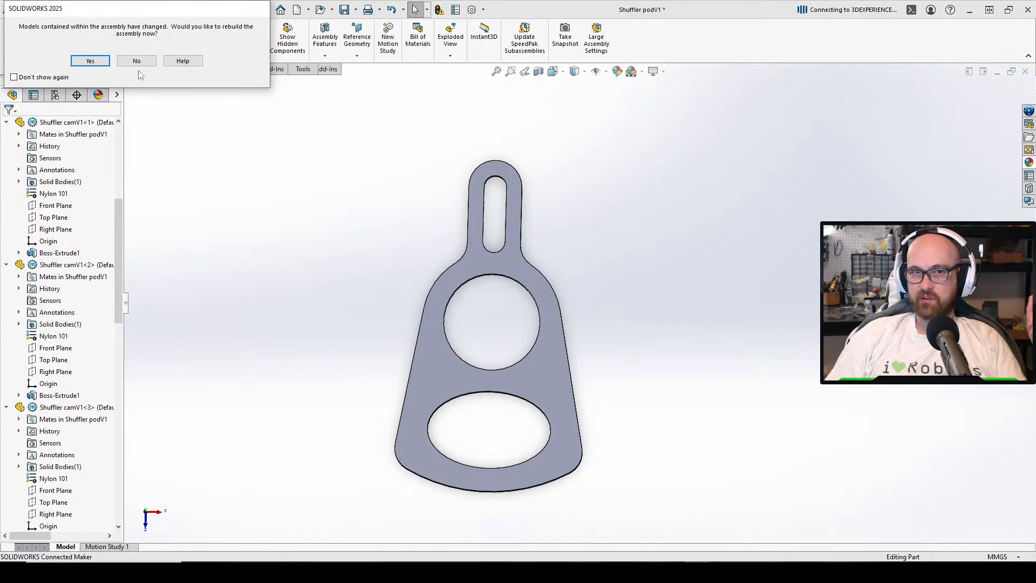
left_click(90, 60)
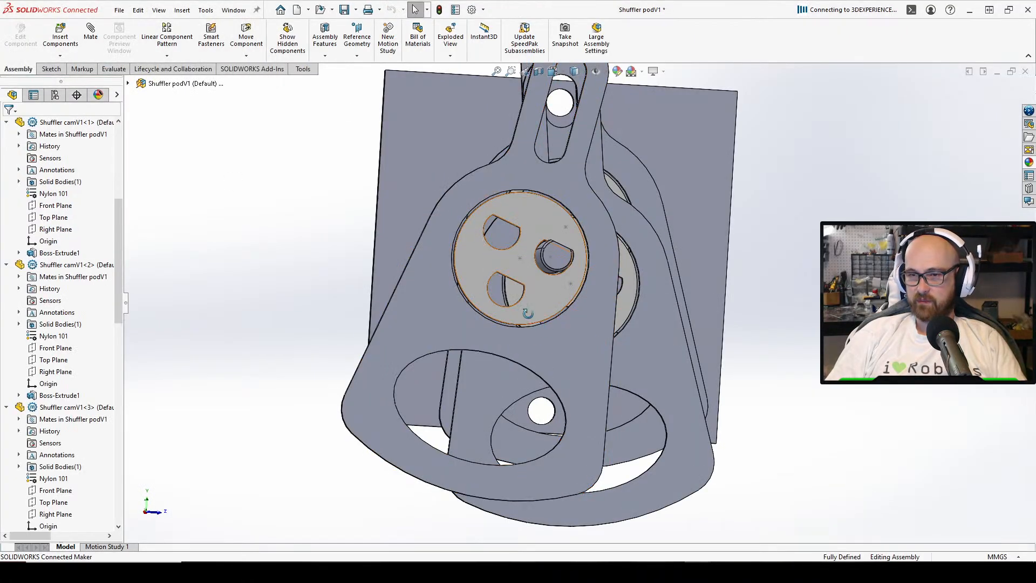
middle_click_drag(527, 313, 528, 318)
scroll(529, 320, "down", 2)
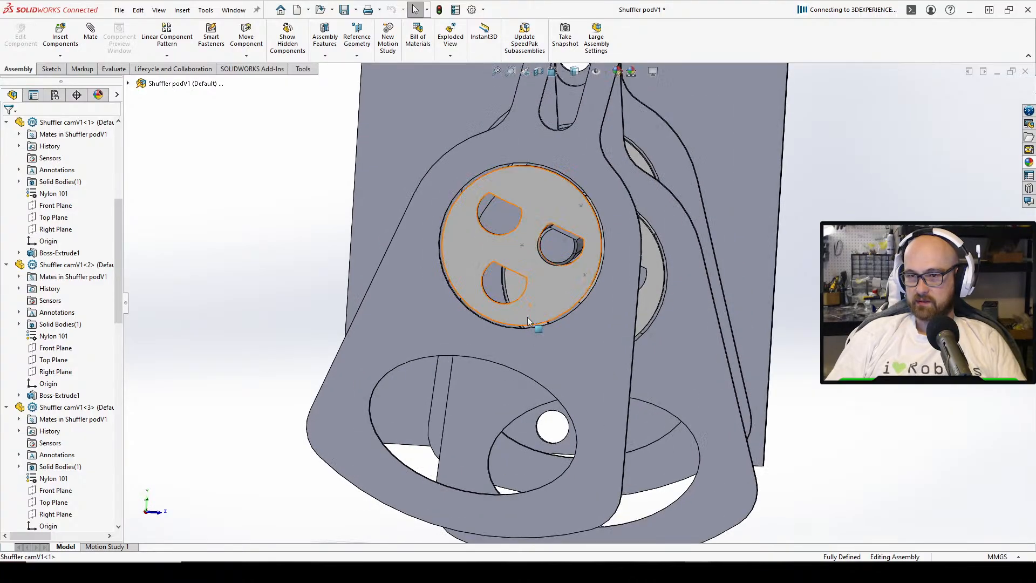
Examine the clearance of the feet's enlarged openings around the lower hole and how the cams and slots line up with the mount plate
scroll(528, 320, "up", 3)
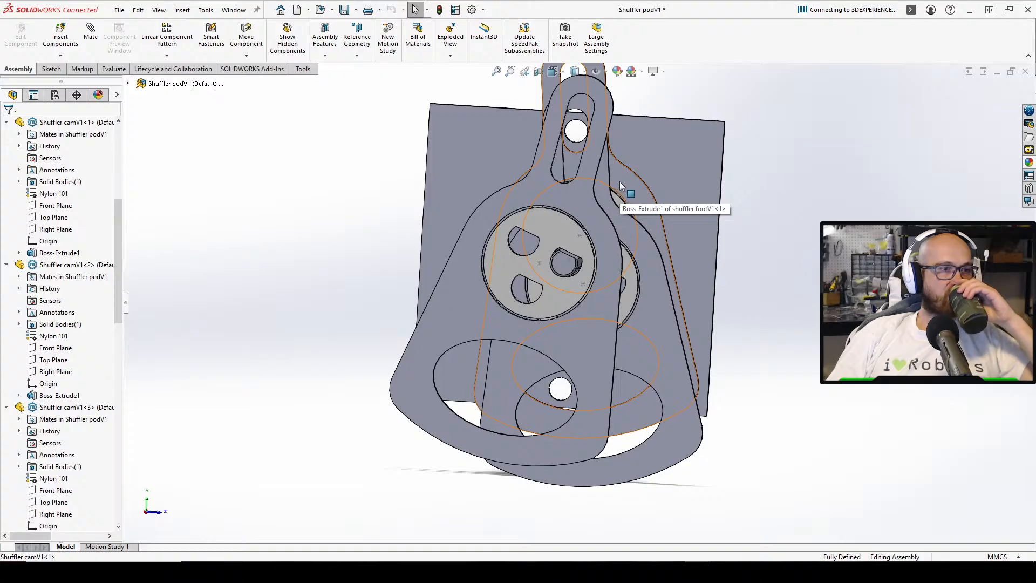
middle_click_drag(766, 247, 762, 252)
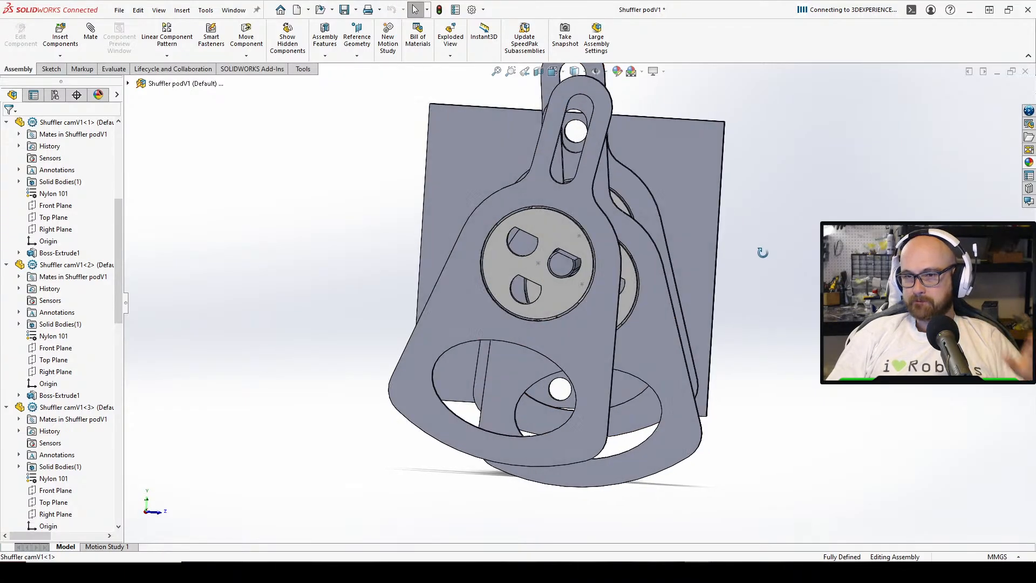
scroll(631, 192, "down", 3)
middle_click_drag(632, 193, 549, 356)
scroll(604, 237, "up", 3)
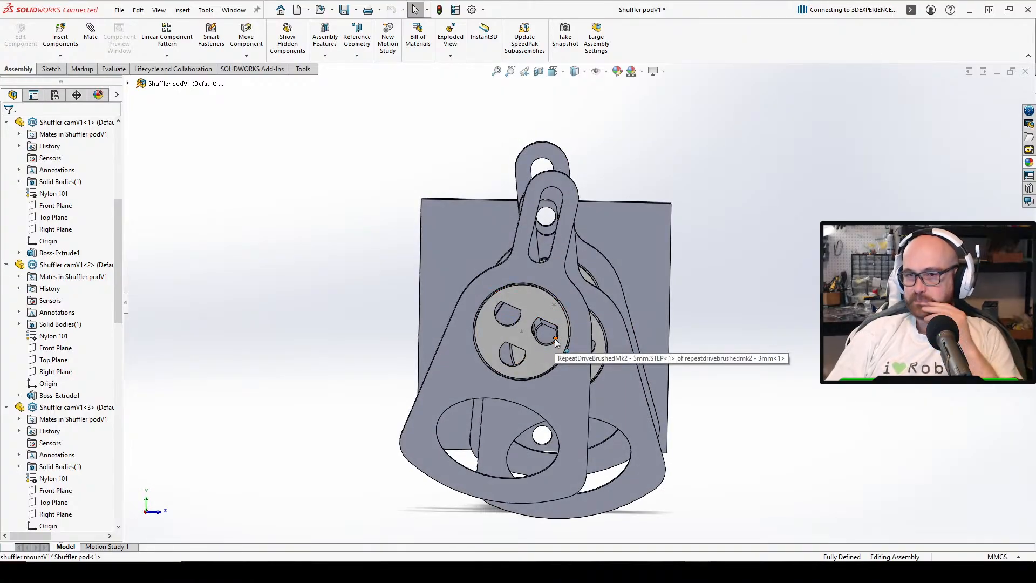
left_click(536, 352)
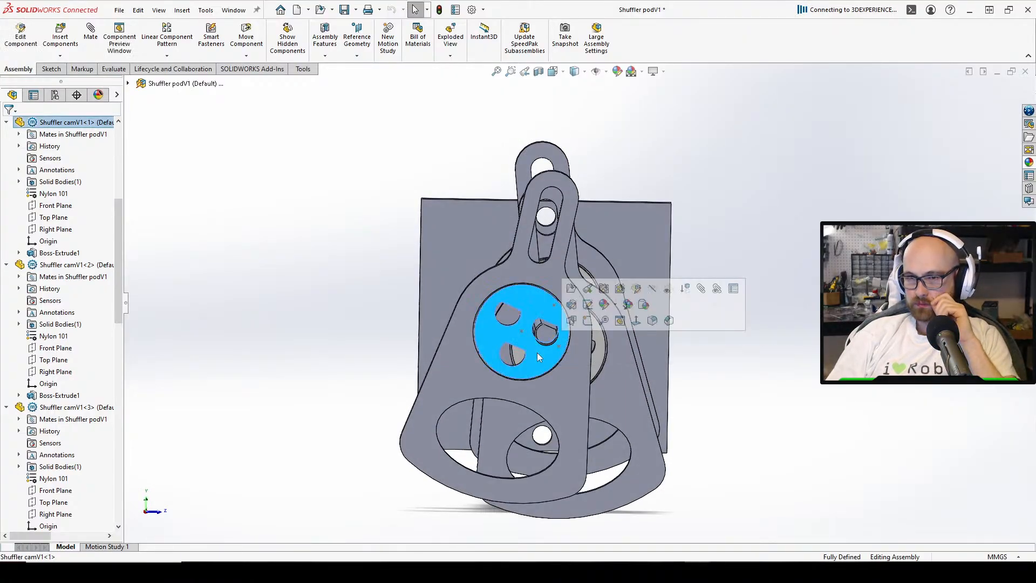
left_click(274, 251)
scroll(556, 353, "down", 5)
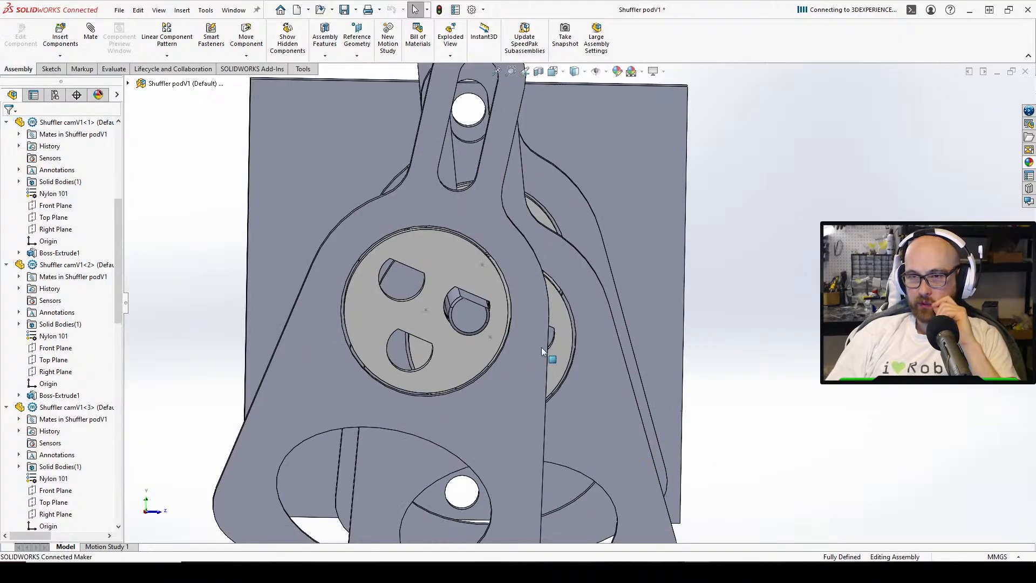
scroll(493, 271, "up", 3)
left_click_drag(493, 271, 480, 278)
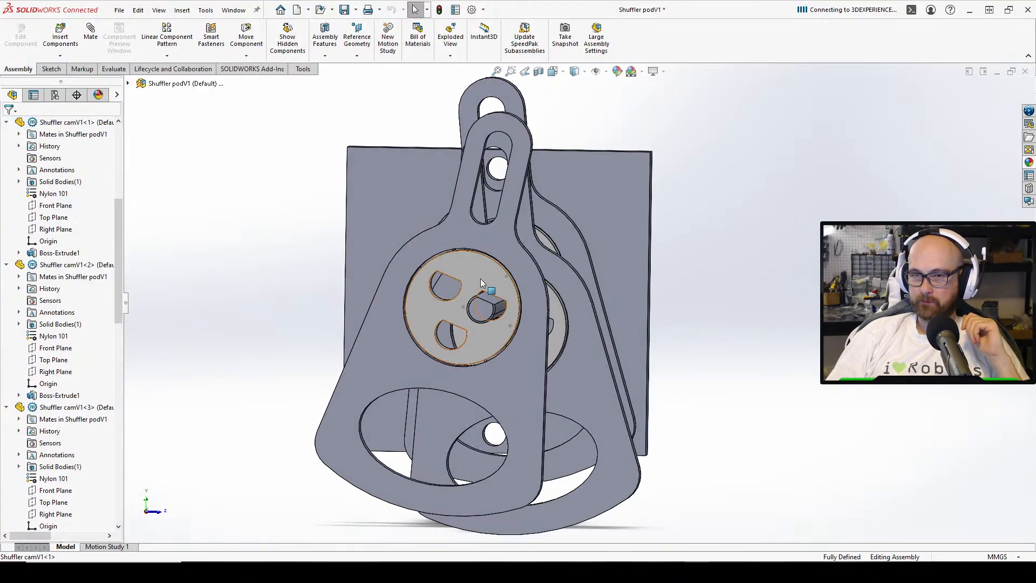
Suppress the front cam's Coincident8 mate to the motor shaft flat so the cam can rotate
left_click(19, 134)
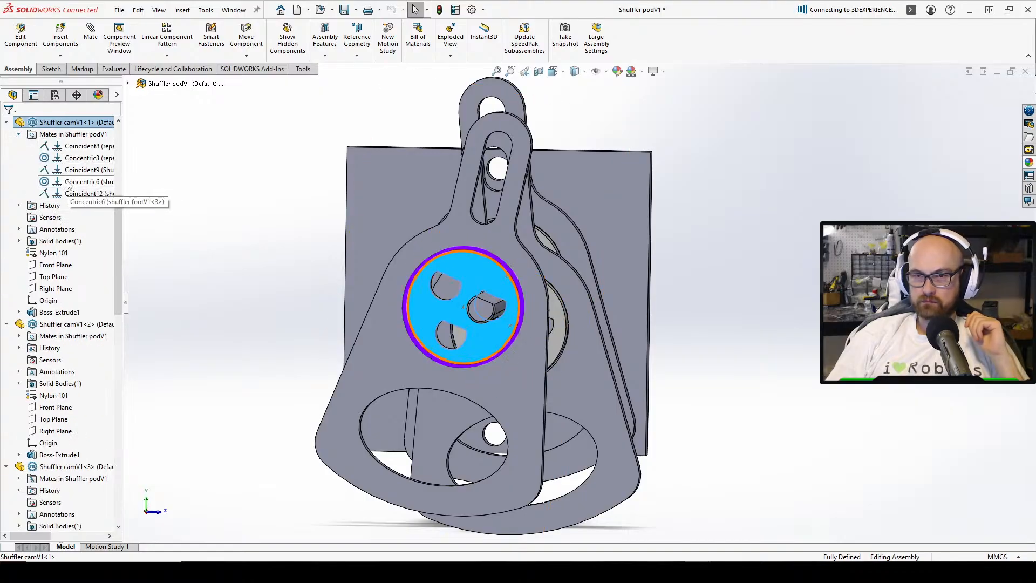
right_click(75, 147)
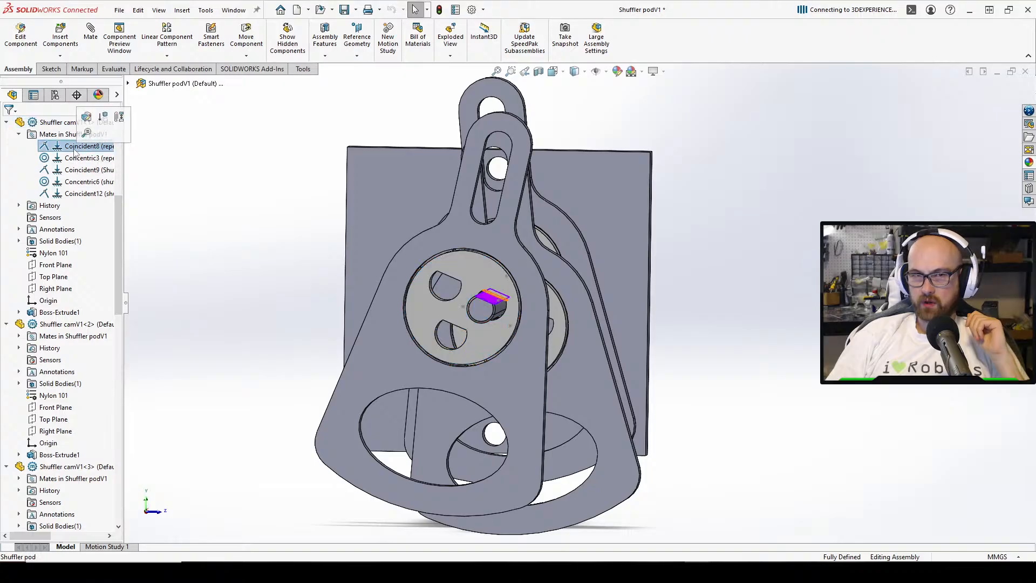
left_click(105, 123)
From the Left view, turn the front cam about the shaft and check how its foot moves over the mount plate holes
left_click(384, 363)
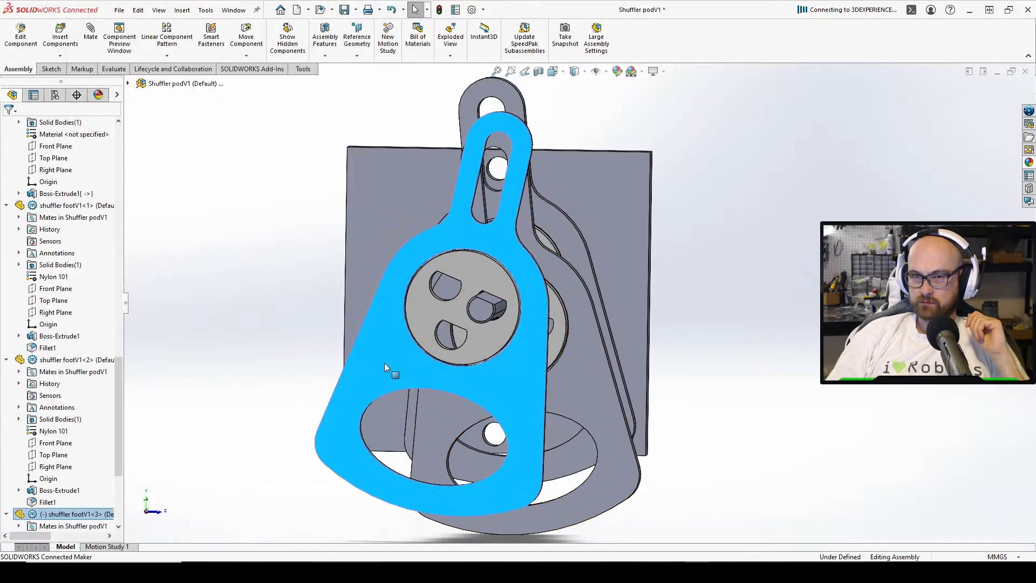
left_click_drag(384, 363, 397, 399)
middle_click_drag(694, 271, 704, 241)
left_click(554, 71)
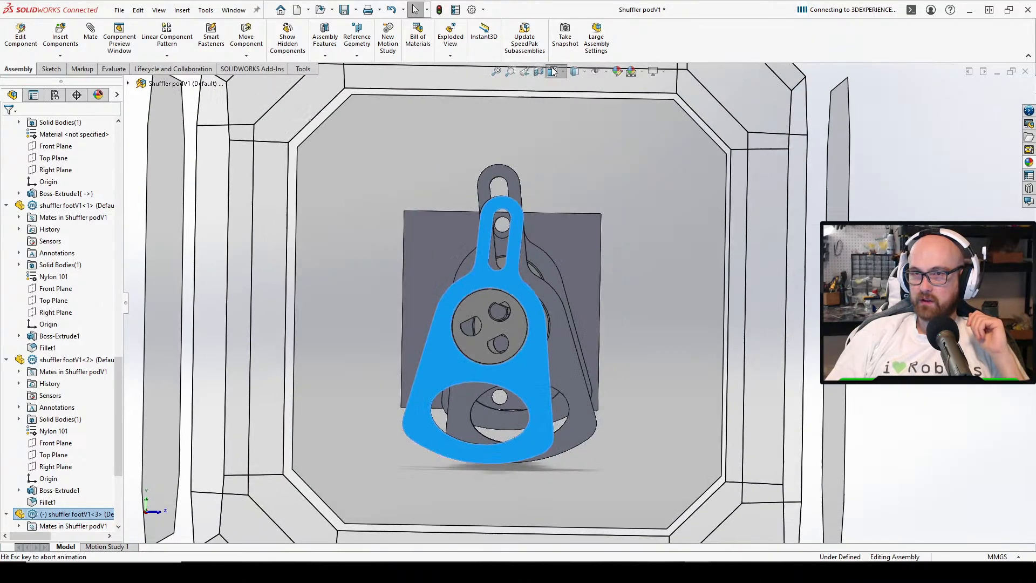
left_click(520, 285)
key("s")
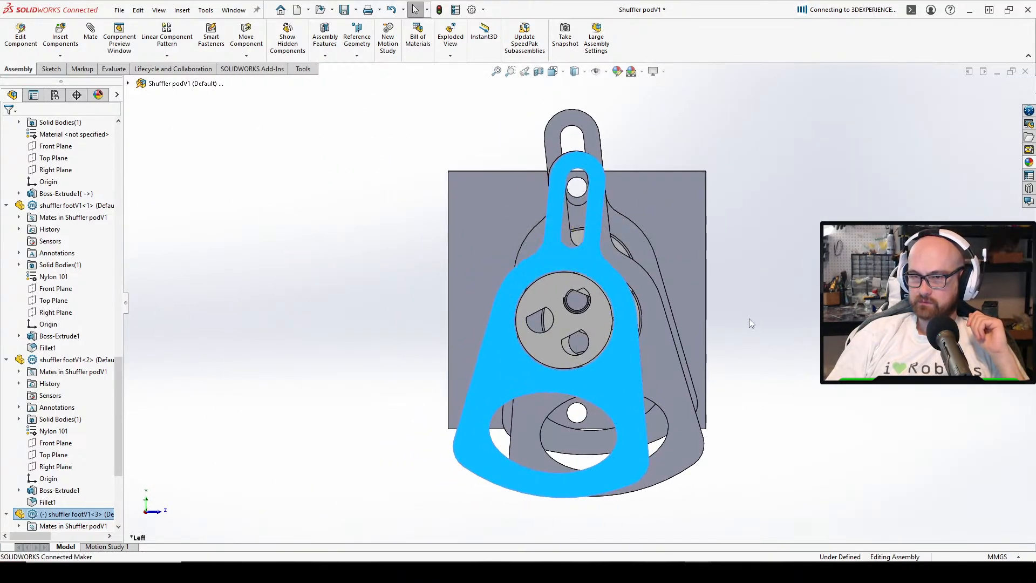
left_click(748, 319)
left_click(552, 335)
left_click_drag(563, 351, 551, 526)
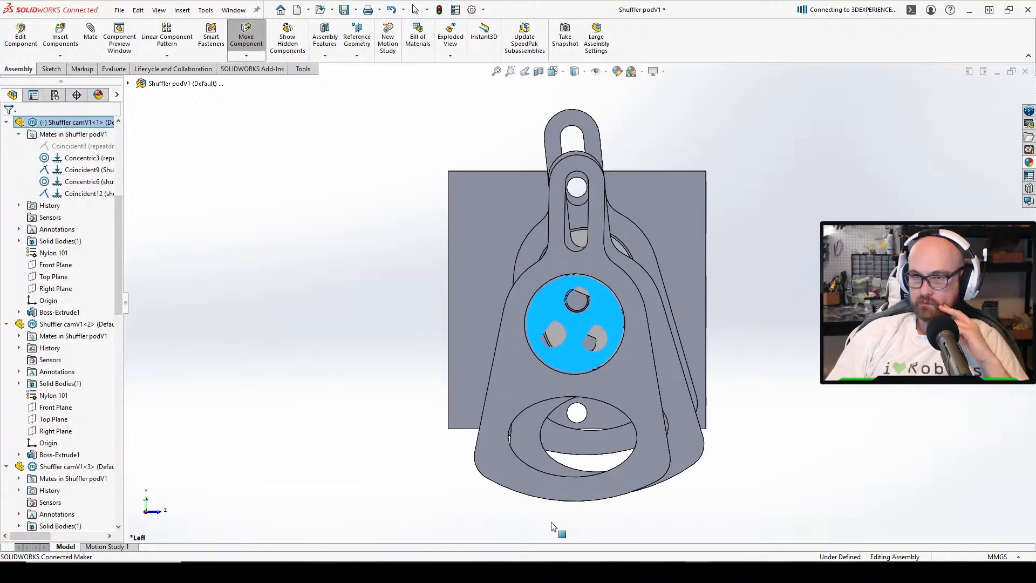
key("Escape")
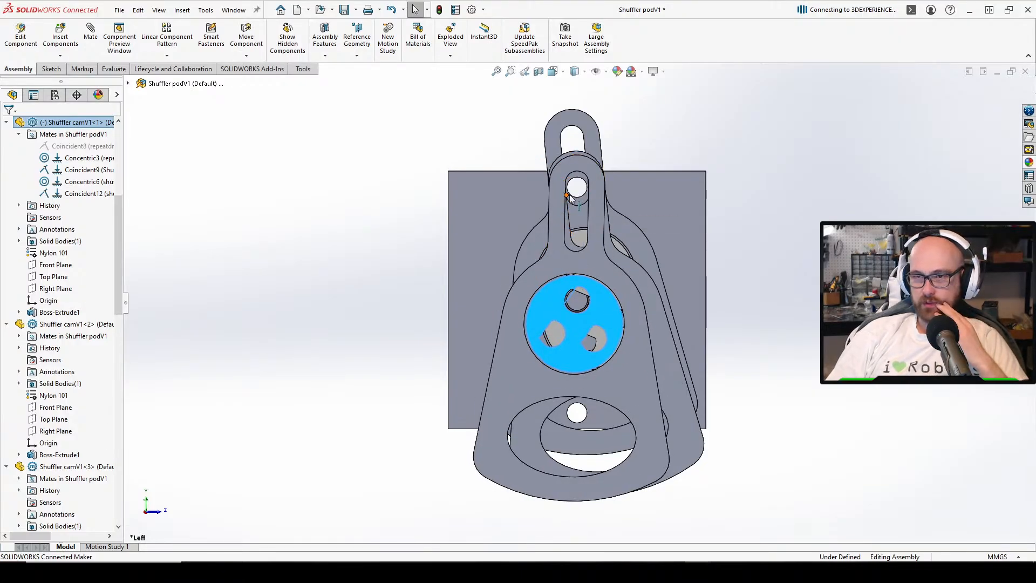
Set the lower ellipse's height to 9 mm in the shuffler foot's base sketch and exit the sketch
mouse_move(697, 572)
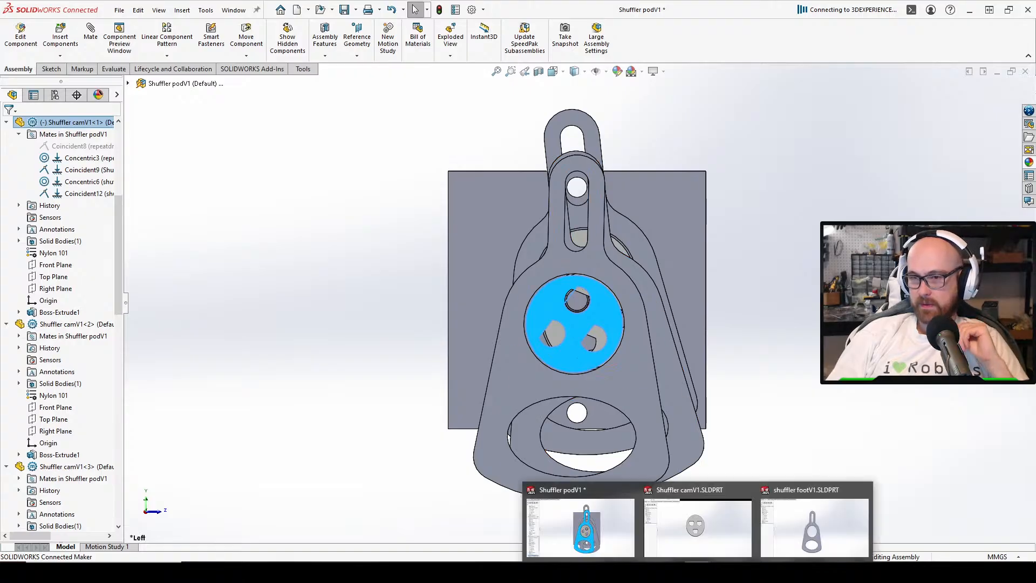
left_click(788, 522)
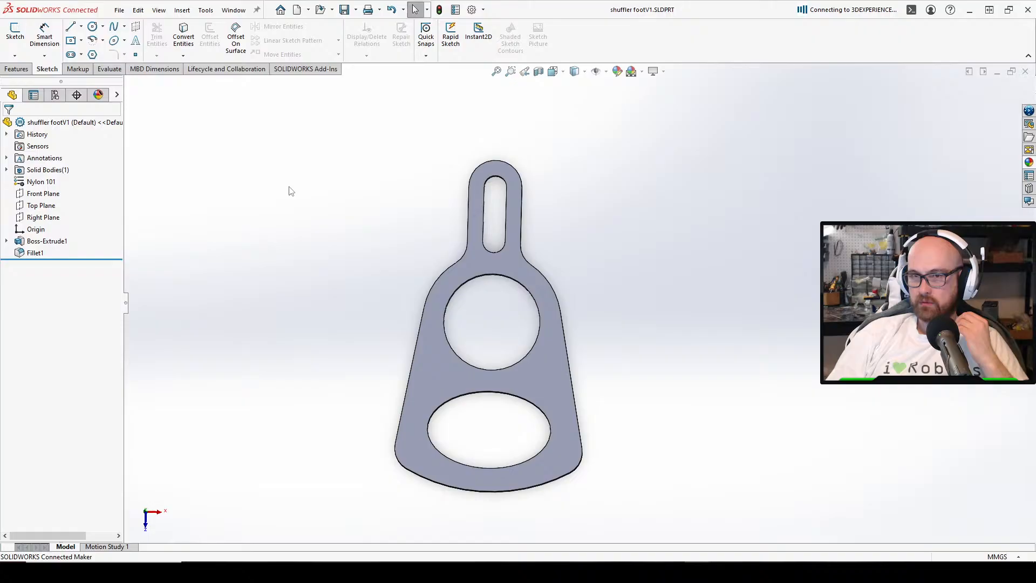
left_click(64, 240)
left_click(76, 212)
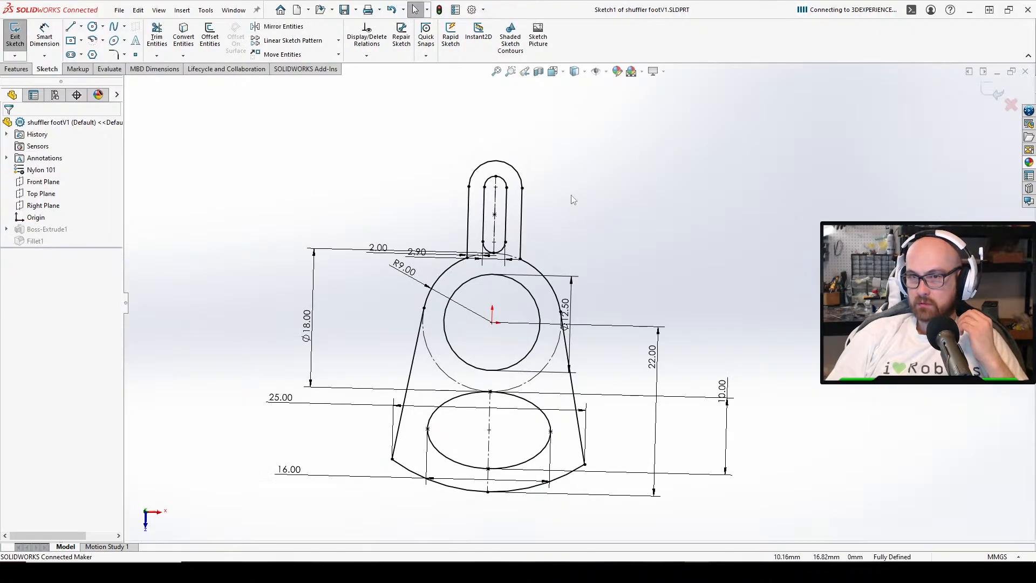
double_click(721, 401)
type("9")
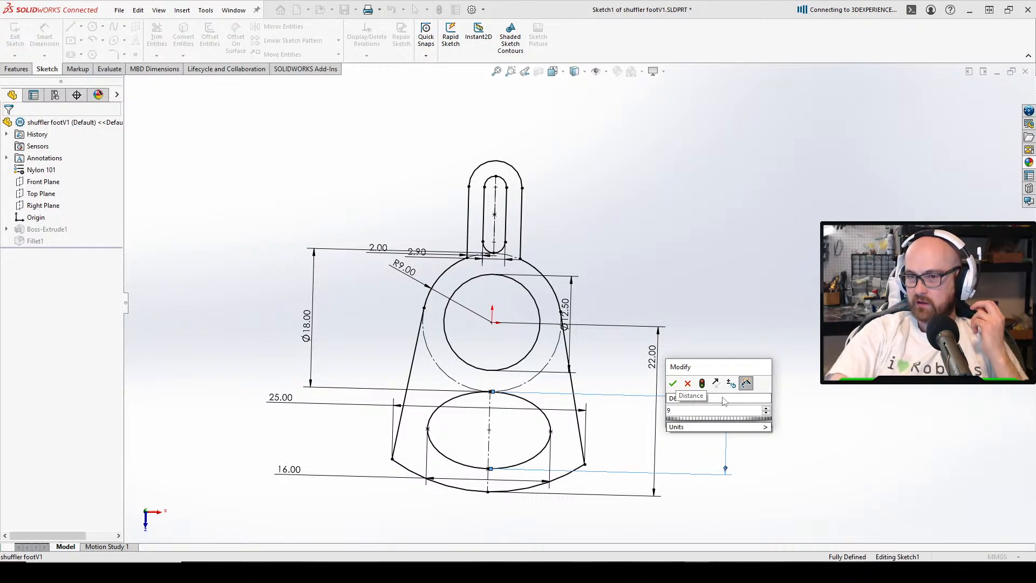
key("Return")
left_click(760, 264)
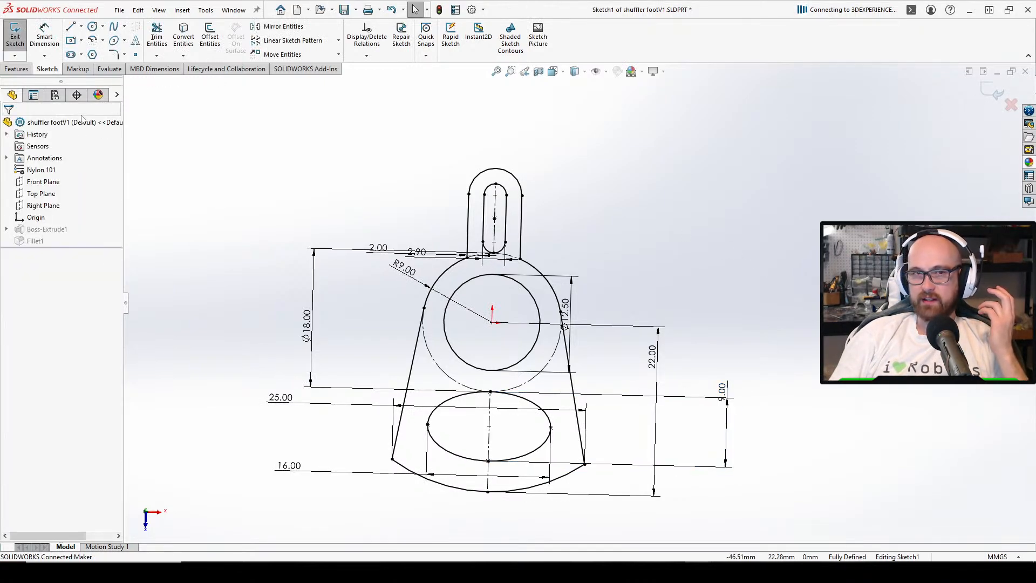
left_click(15, 33)
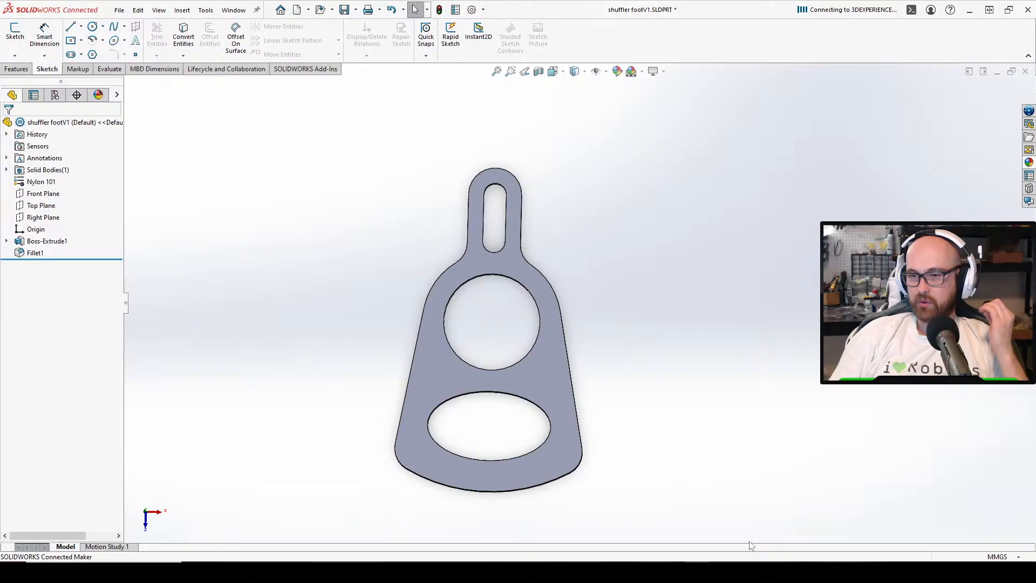
Return to the Shuffler podV1 assembly, rebuild it and rotate the front foot with its cam to check the opening's clearance
mouse_move(698, 571)
left_click(606, 536)
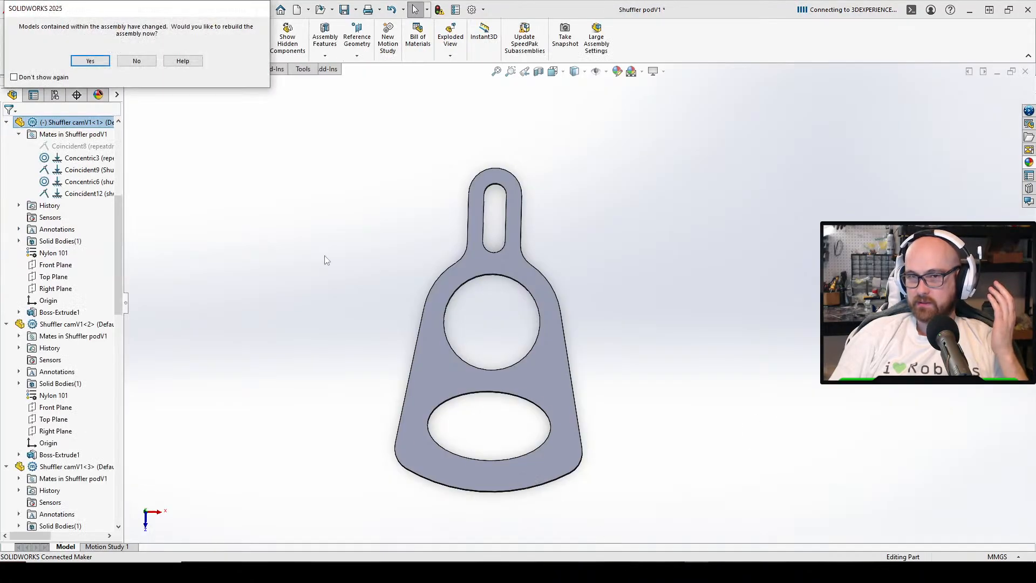
left_click(90, 61)
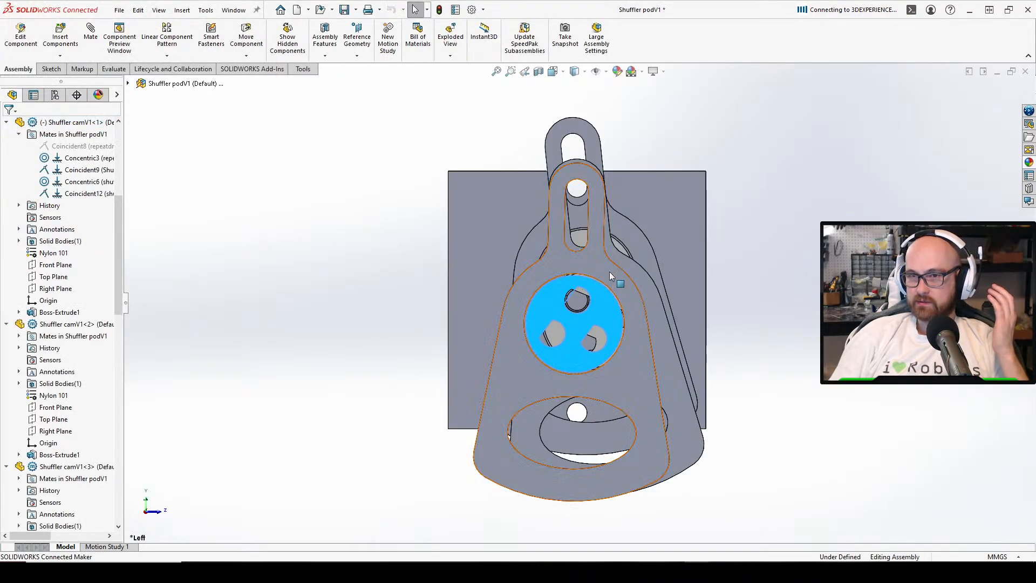
left_click_drag(617, 372, 460, 428)
left_click_drag(455, 310, 581, 102)
Switch to the shuffler foot part and open its base sketch for editing
mouse_move(705, 555)
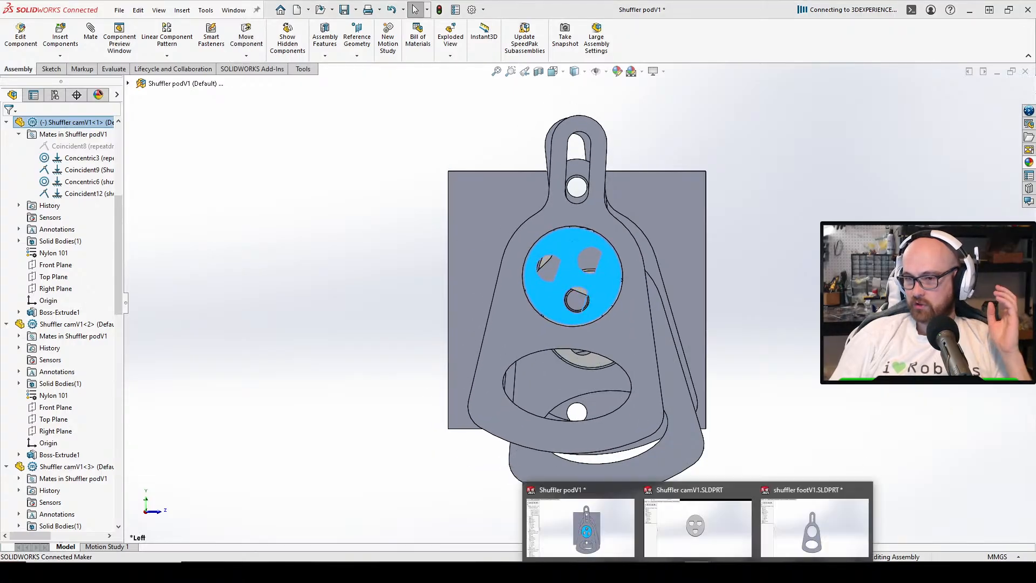
left_click(817, 526)
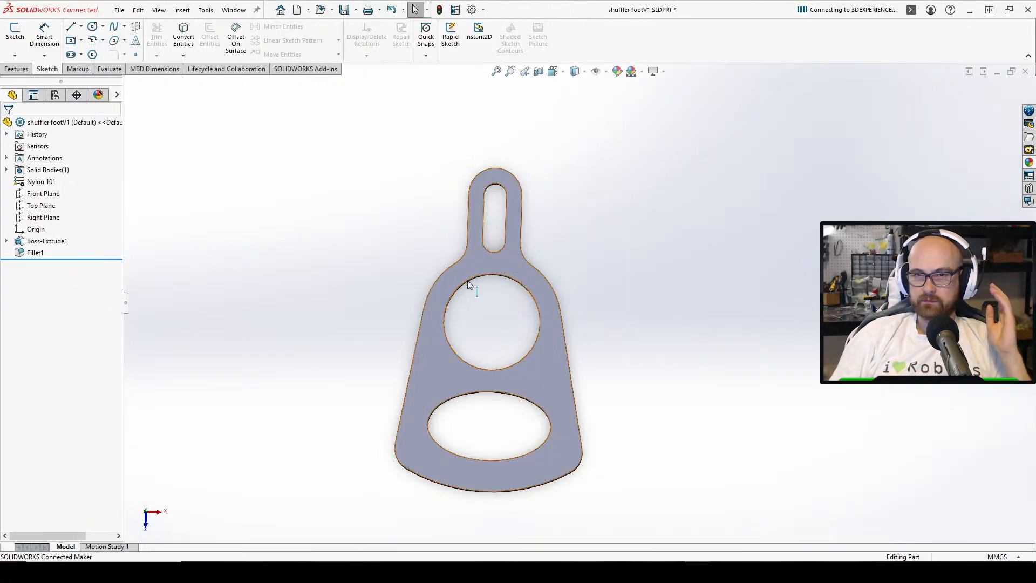
left_click(54, 241)
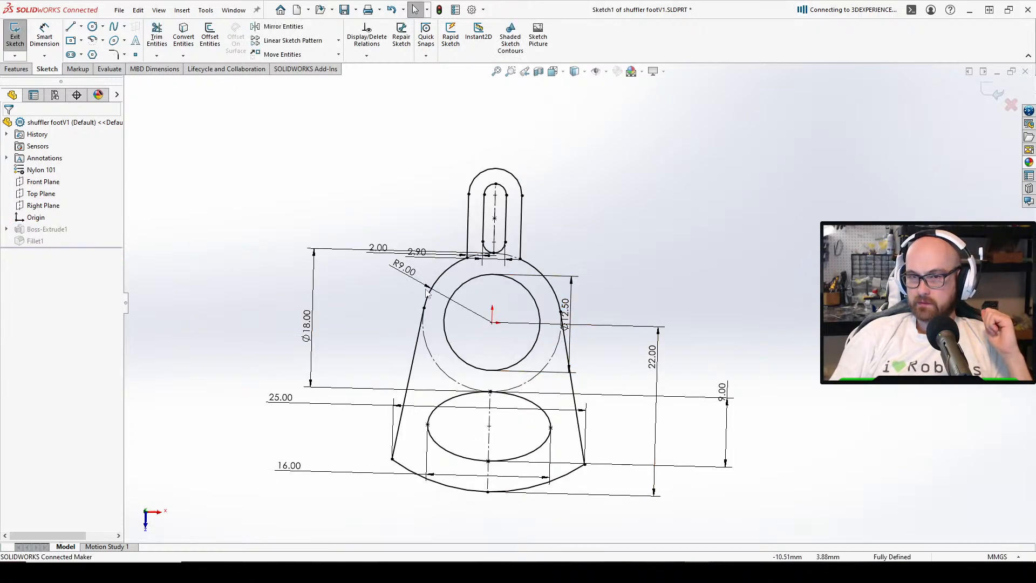
Try a 9.5 mm radius on the foot's outer shoulder arc and undo the change
double_click(409, 275)
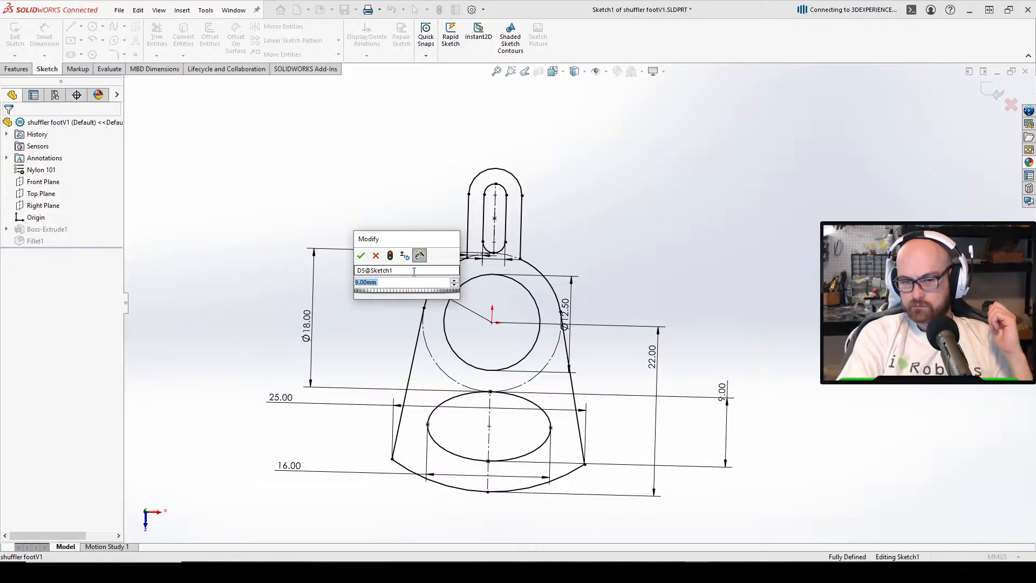
key("Return")
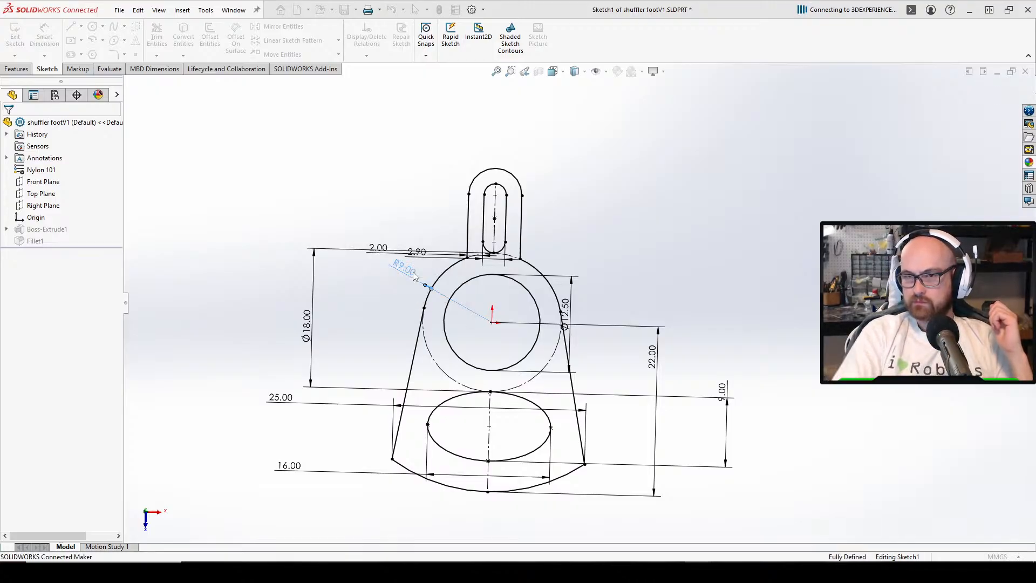
left_click(634, 215)
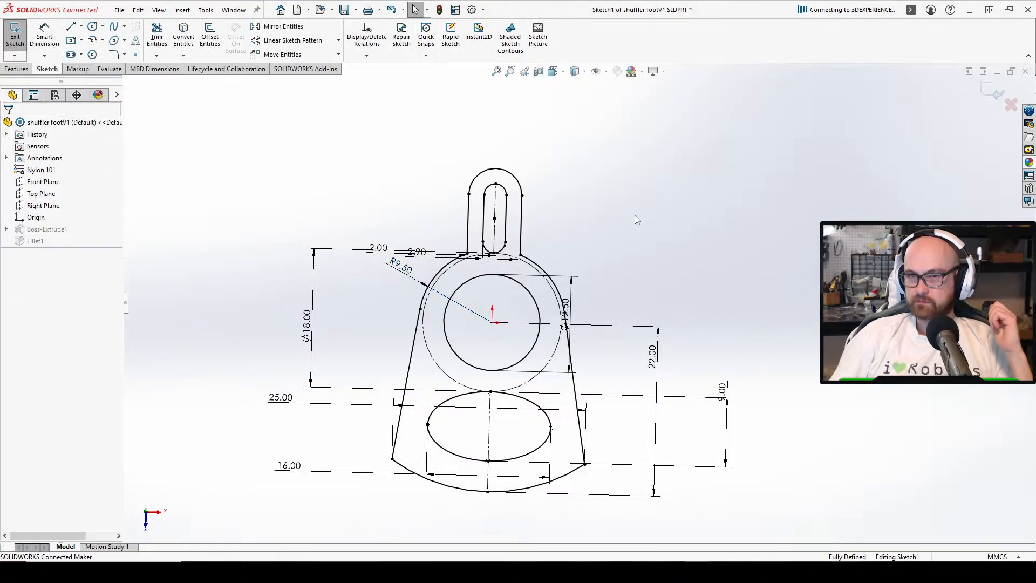
key("ctrl+z")
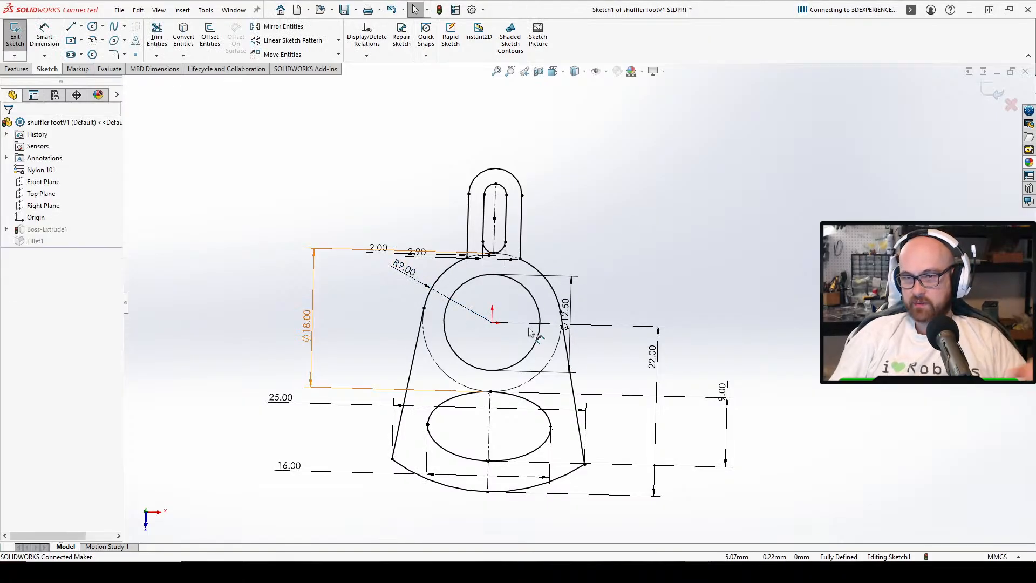
Enlarge the diameter of the construction circle around the cam hole in the foot's base sketch and save the part
left_click(427, 351)
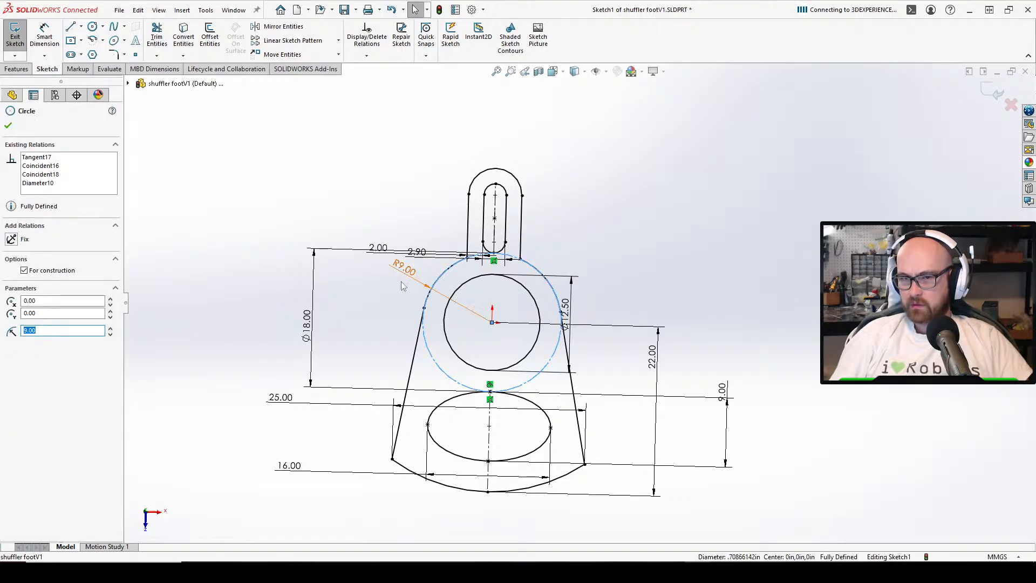
left_click_drag(315, 326, 292, 322)
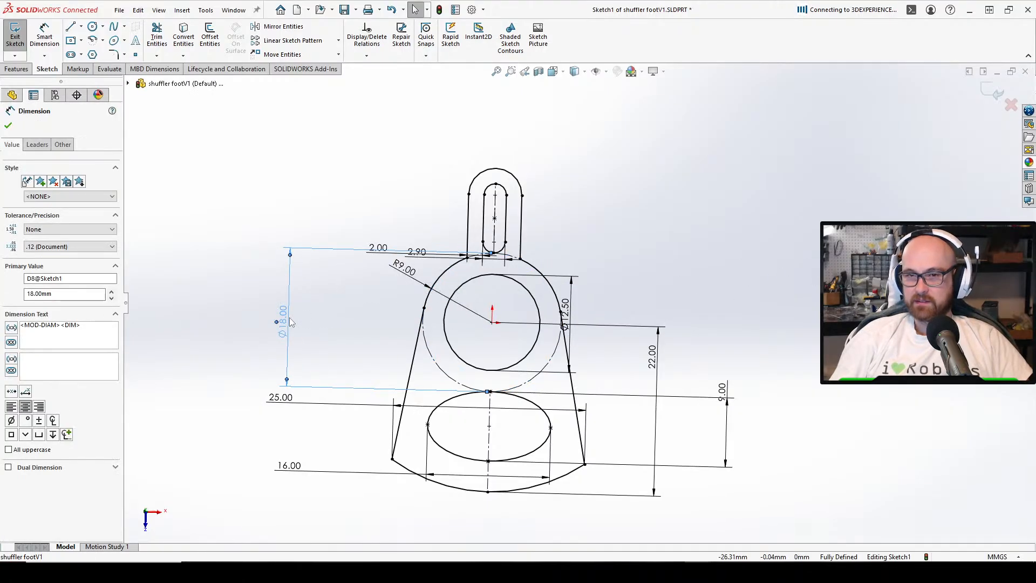
double_click(290, 319)
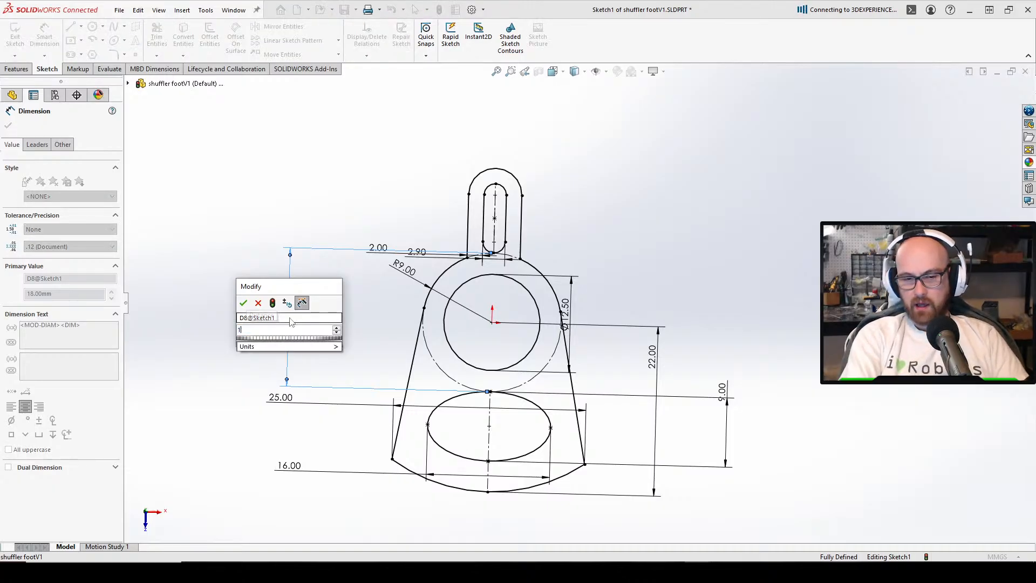
key("Return")
left_click(816, 178)
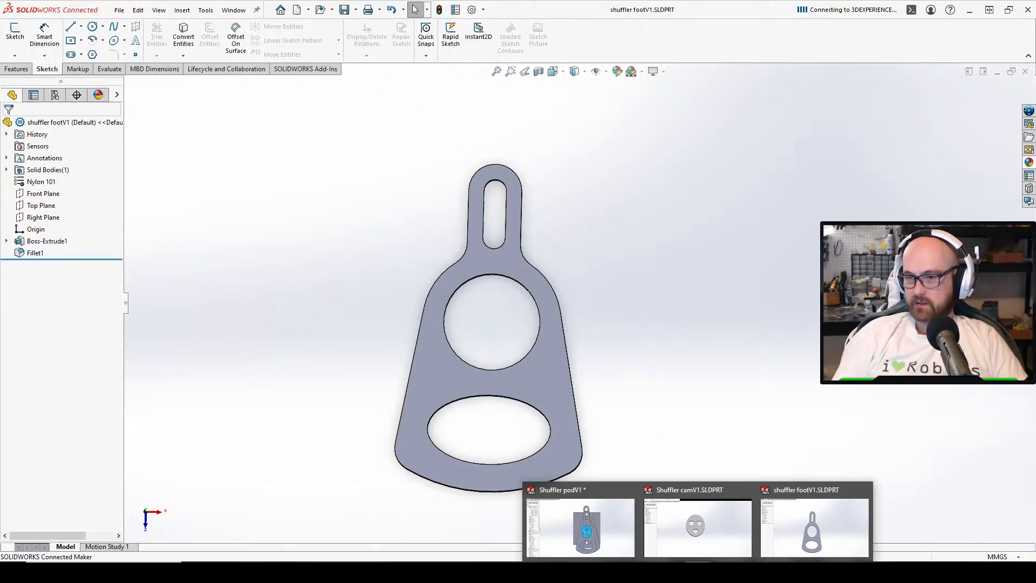
Return to the Shuffler podV1 assembly, rebuild it and swing the front foot upside down about the shaft
left_click(590, 534)
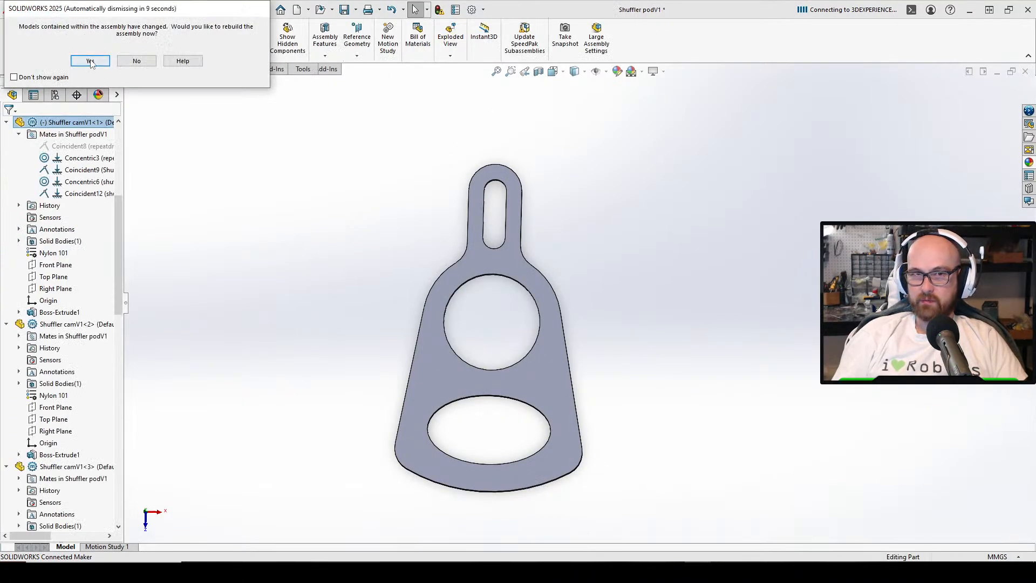
left_click(90, 61)
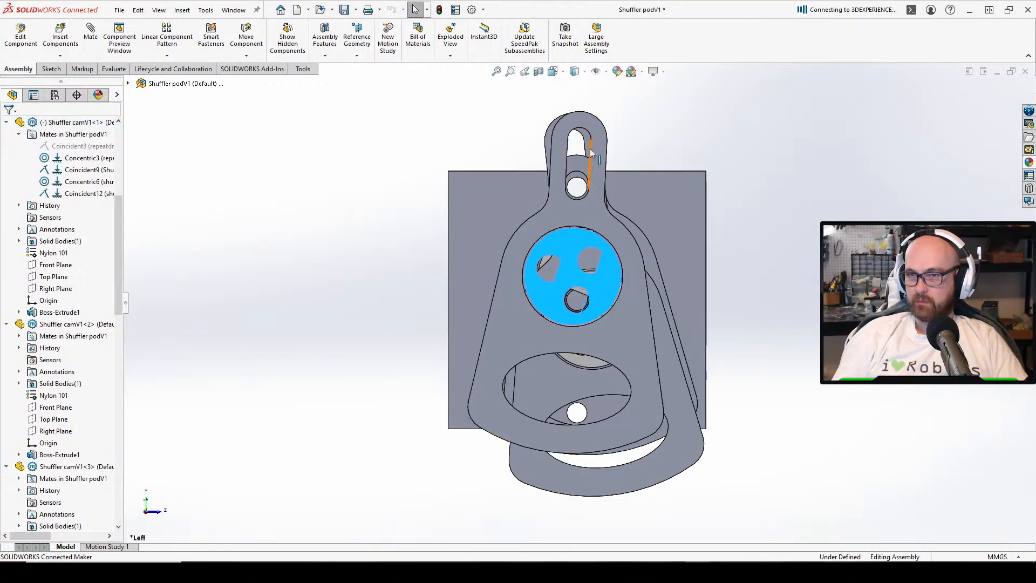
left_click_drag(591, 153, 458, 68)
left_click_drag(596, 224, 812, 248)
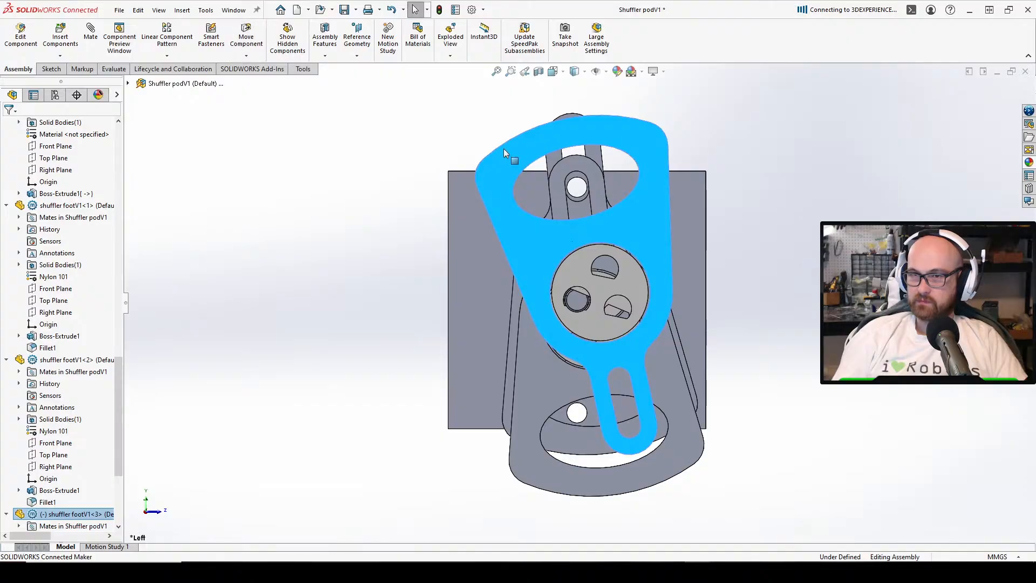
left_click_drag(504, 149, 394, 99)
Swing the inverted front foot around the shaft to check how its slot passes the mount plate's lower hole
left_click(700, 436)
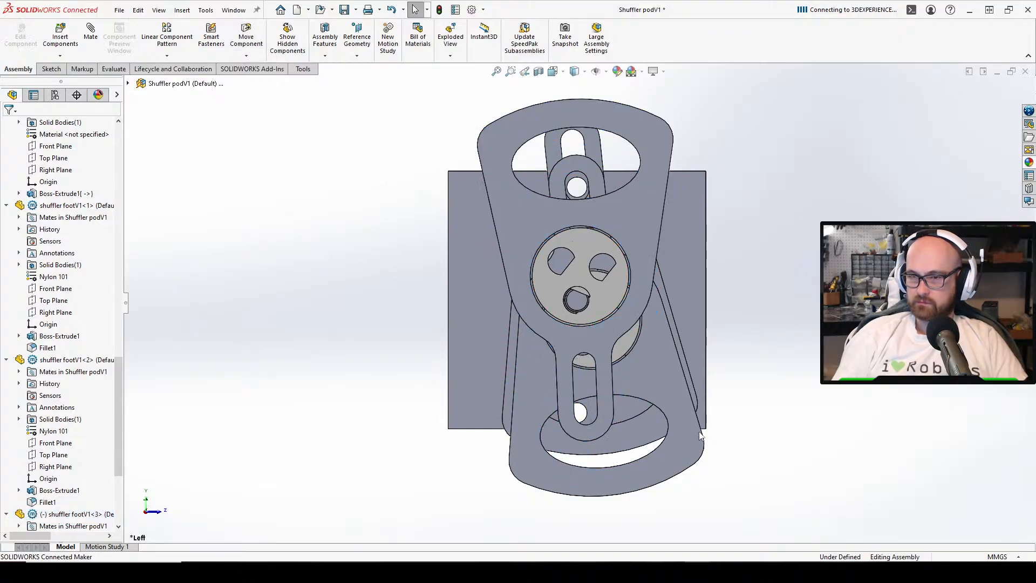
left_click_drag(572, 431, 804, 276)
left_click_drag(830, 27, 488, 474)
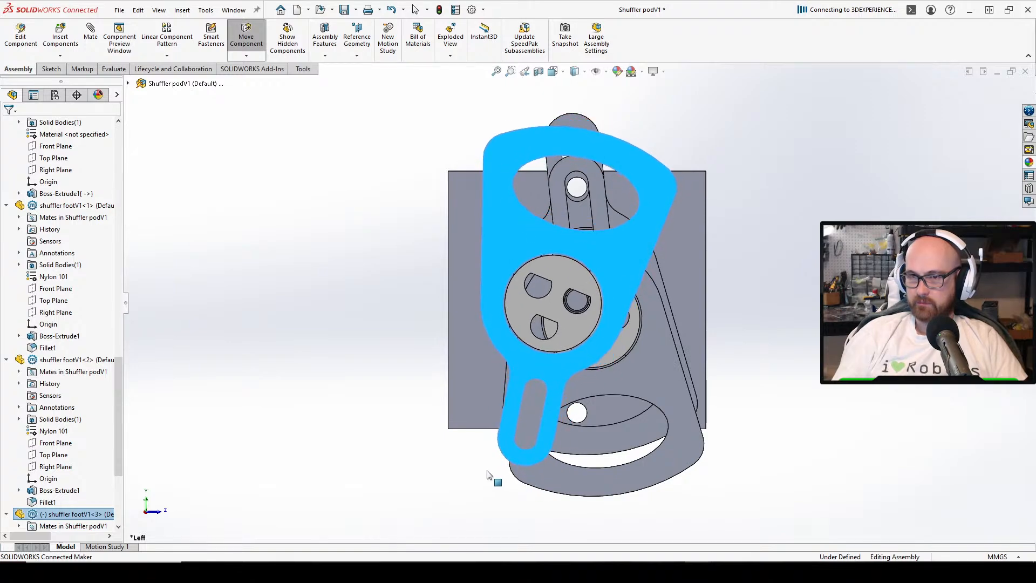
key("Escape")
key("Escape")
Examine the inverted front foot and the spacing of the stacked feet and cams along the motor shaft from several angles
middle_click_drag(614, 255, 758, 360)
scroll(758, 359, "up", 3)
middle_click_drag(699, 343, 352, 355)
scroll(481, 367, "down", 2)
scroll(480, 367, "up", 2)
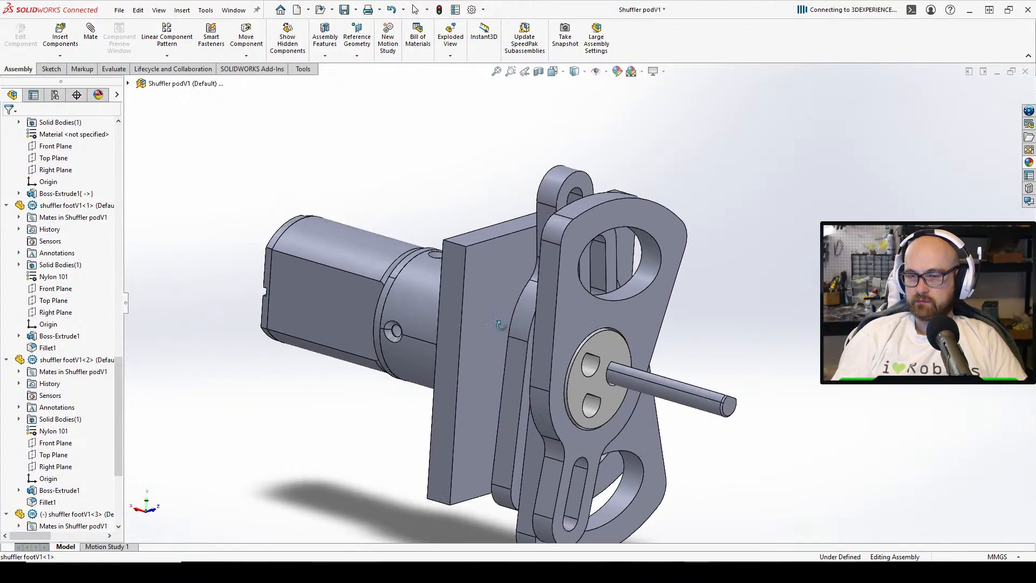
middle_click_drag(481, 367, 464, 311)
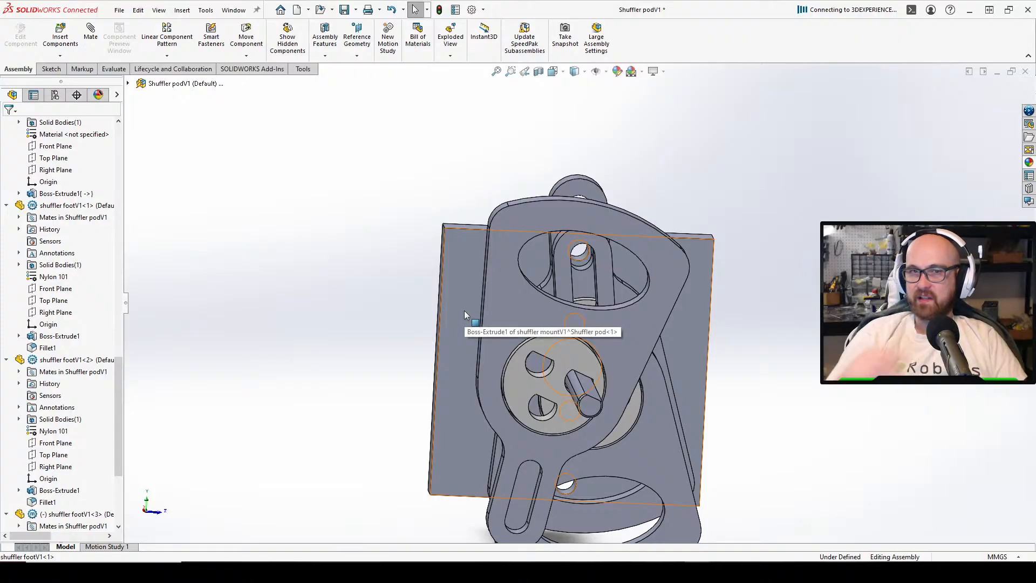
middle_click_drag(485, 274, 573, 289)
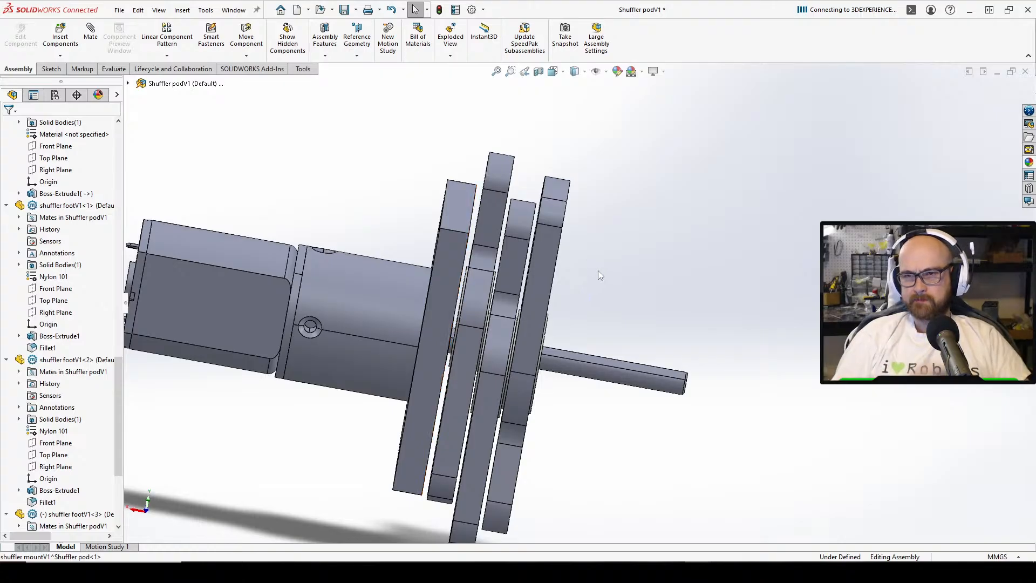
middle_click_drag(617, 303, 600, 287)
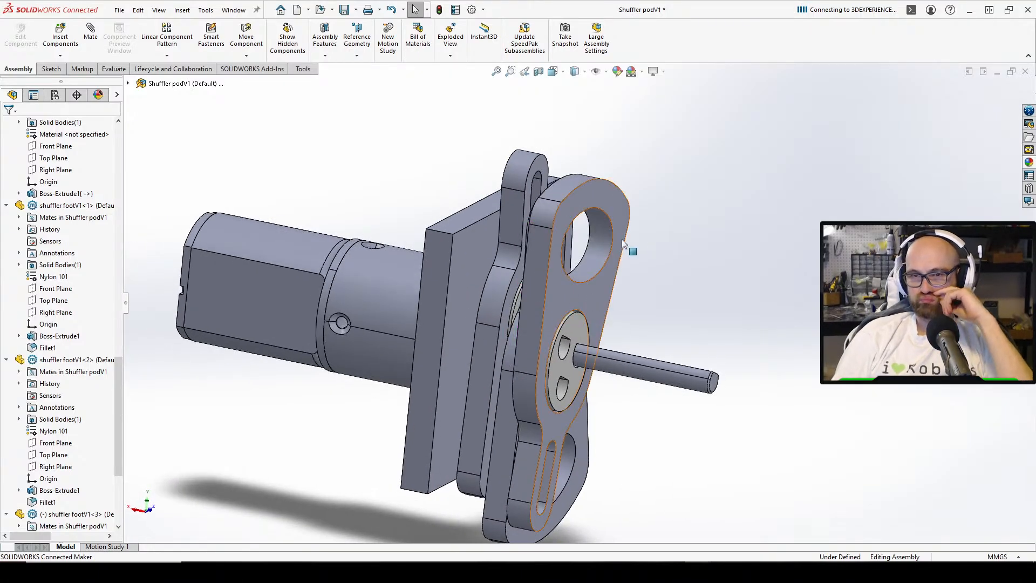
Open the shuffler mount plate part from the assembly in its own window
middle_click_drag(496, 390, 590, 247)
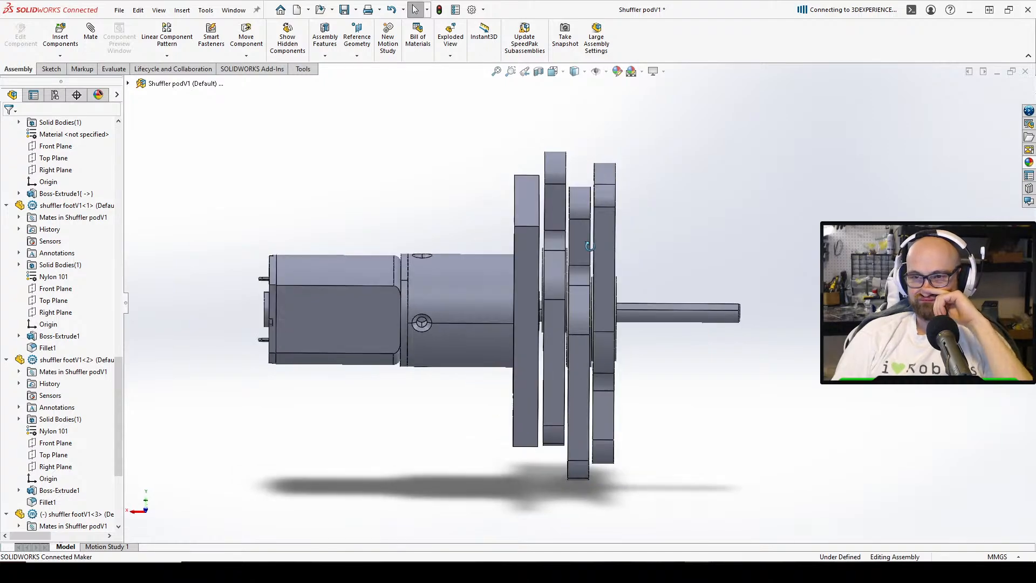
middle_click_drag(688, 329, 627, 349)
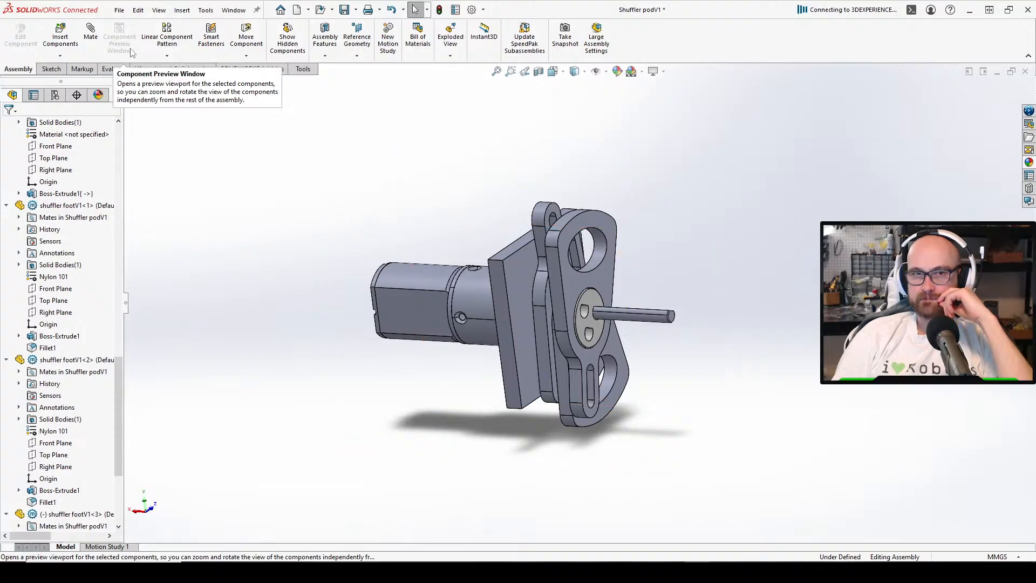
left_click(509, 275)
right_click(510, 274)
left_click(525, 150)
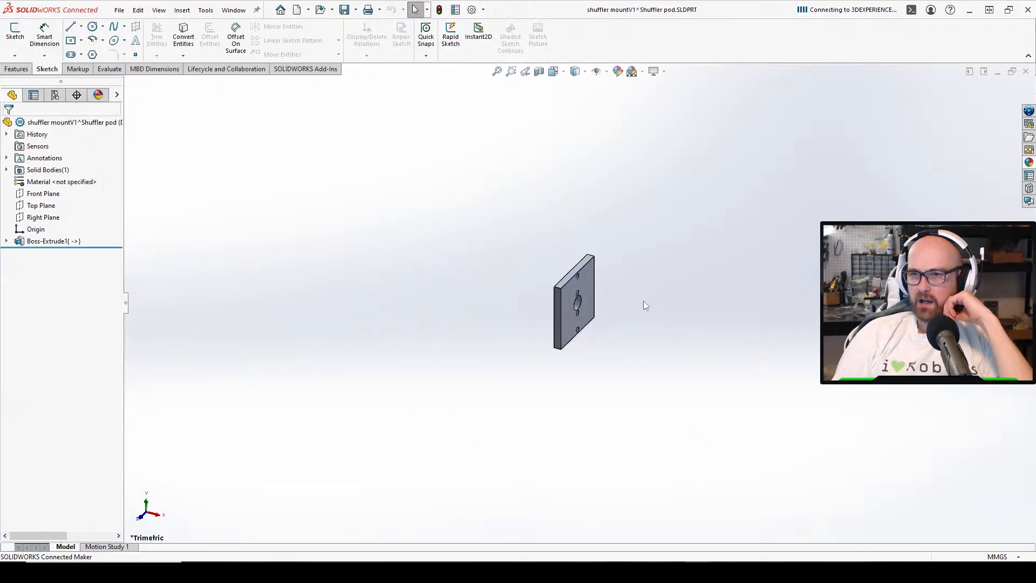
scroll(504, 301, "up", 5)
middle_click_drag(504, 300, 464, 275)
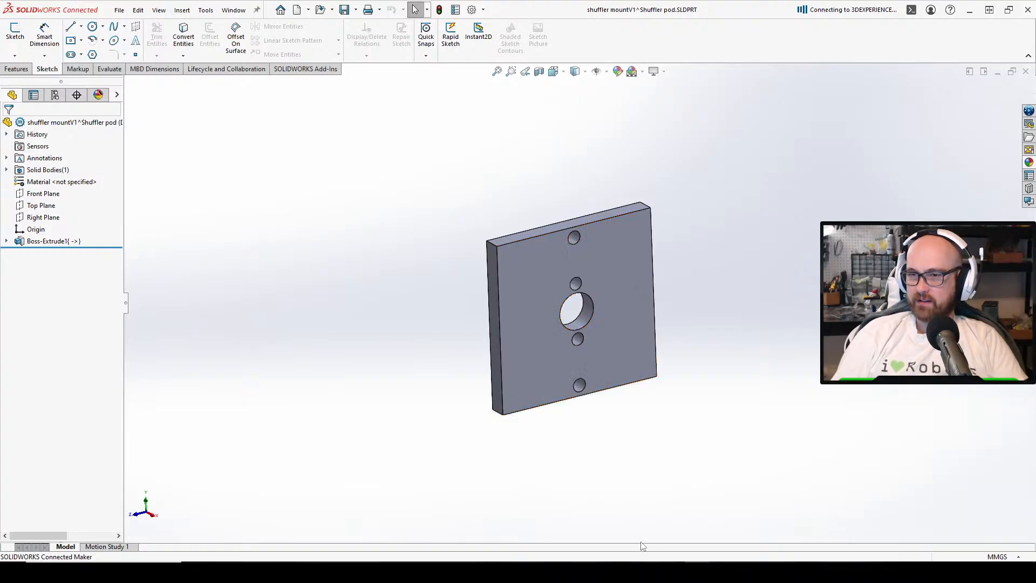
Return to the Shuffler podV1 assembly and insert a second shuffler mountV1 plate near the free end of the motor shaft
left_click(566, 548)
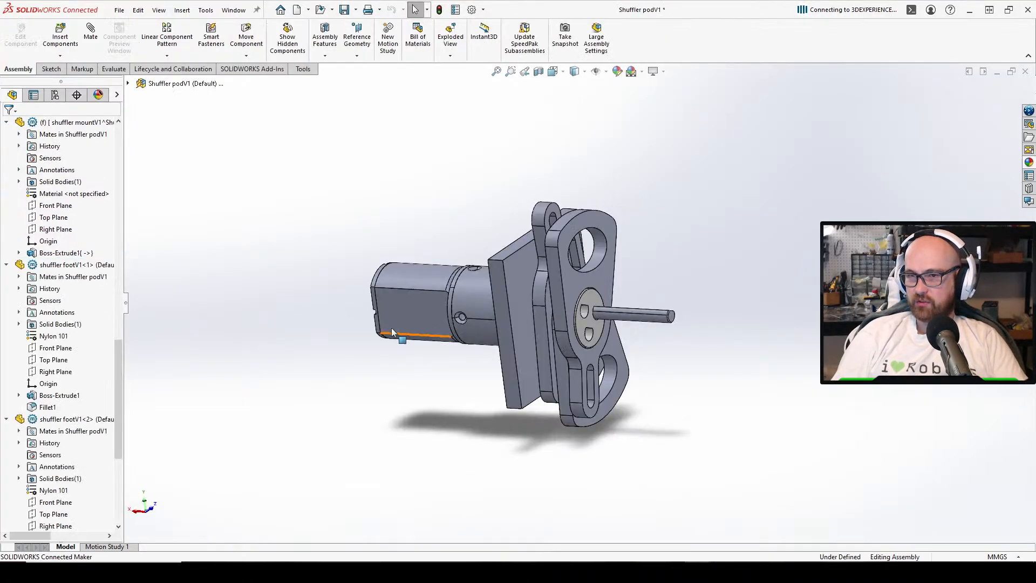
left_click(392, 332)
left_click(261, 220)
left_click(54, 37)
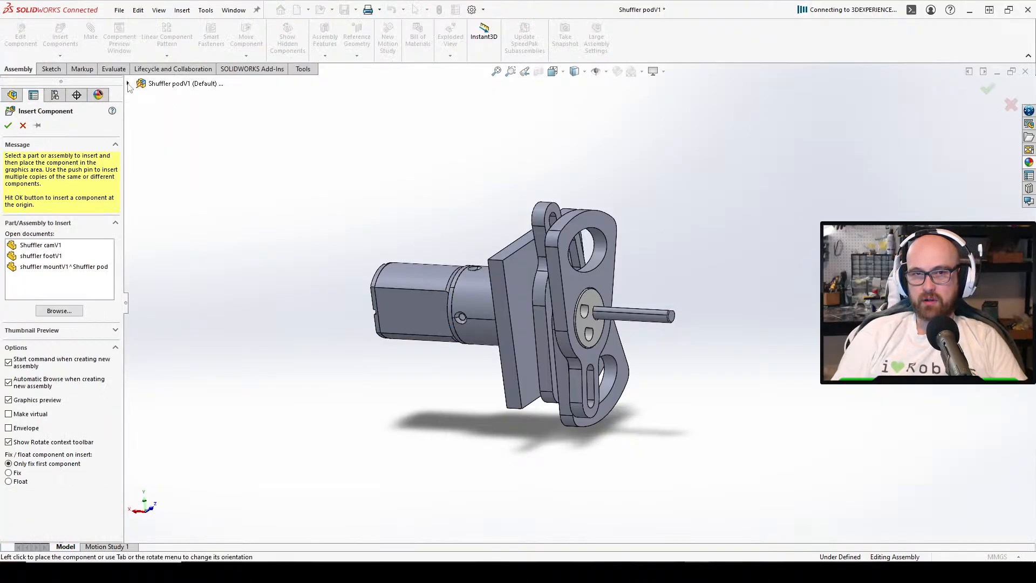
left_click(42, 267)
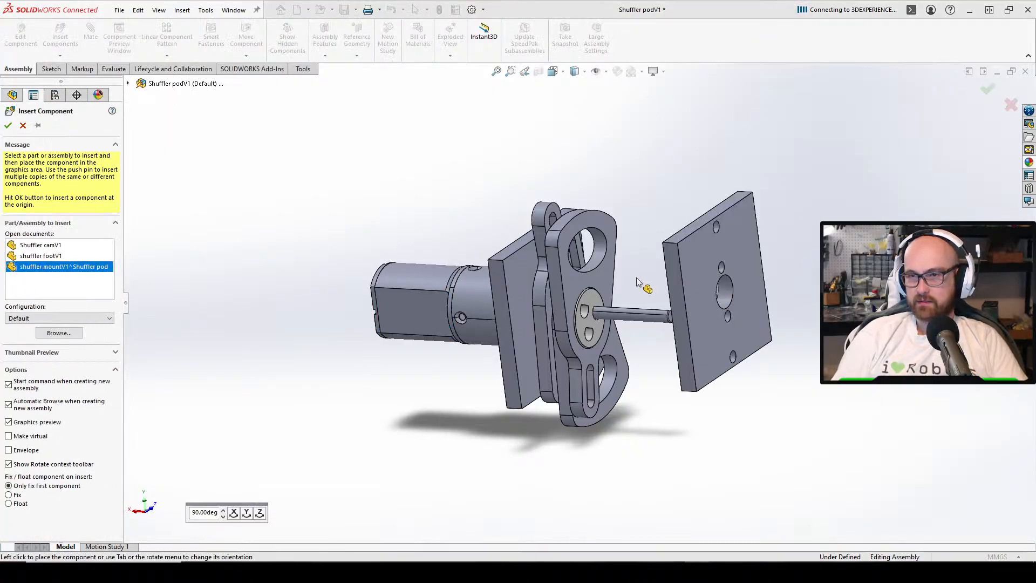
left_click(788, 278)
Mate the second plate's large centre hole to the circular edge of the original mount plate's centre hole with a coincident mate
middle_click_drag(626, 310, 516, 366)
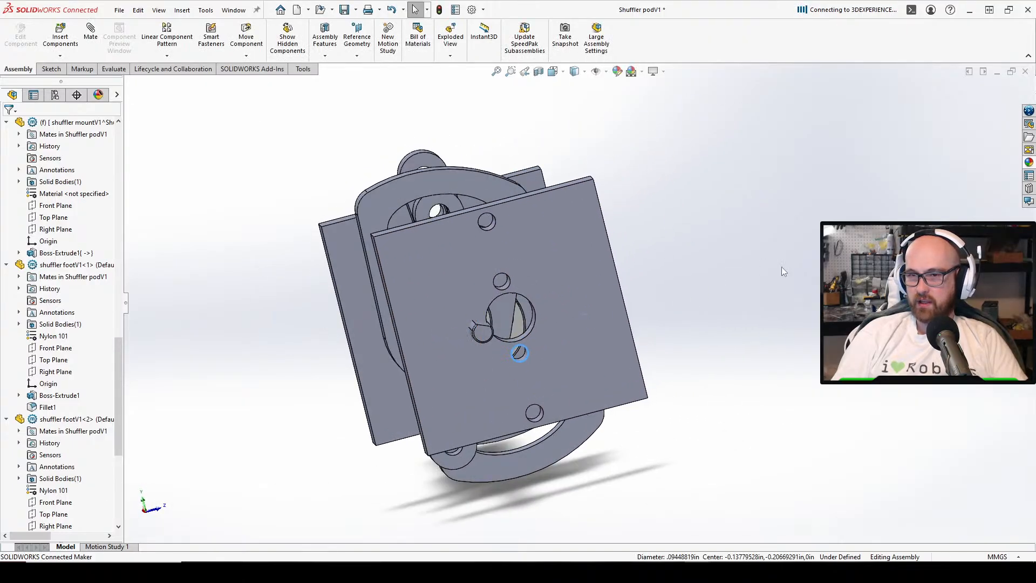
scroll(521, 331, "down", 3)
key("m")
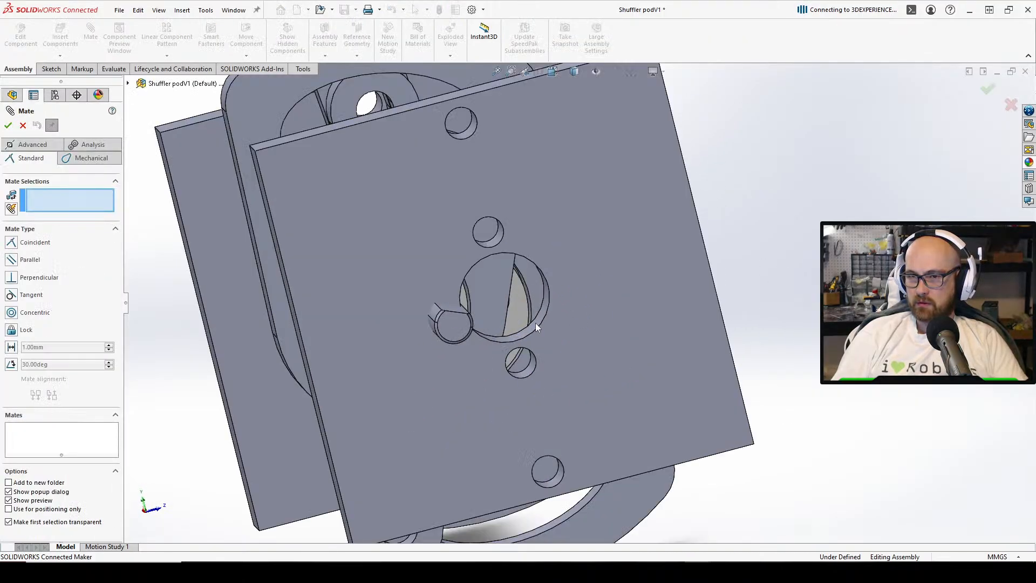
left_click(536, 318)
scroll(371, 260, "up", 1)
middle_click_drag(372, 260, 347, 284)
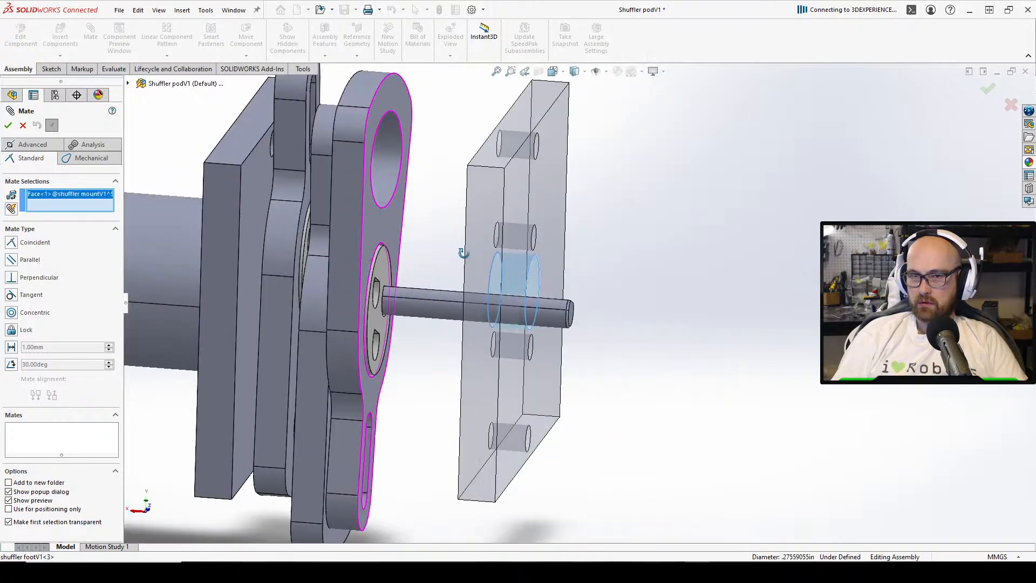
scroll(346, 284, "down", 2)
middle_click_drag(208, 280, 424, 286)
scroll(416, 305, "down", 3)
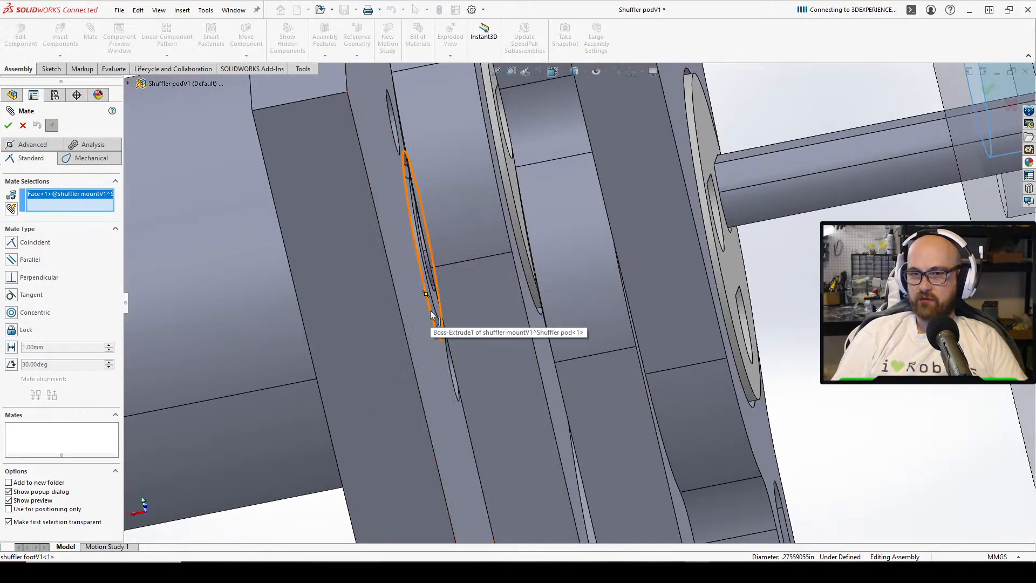
left_click(429, 311)
middle_click_drag(611, 271, 591, 250)
scroll(600, 260, "up", 2)
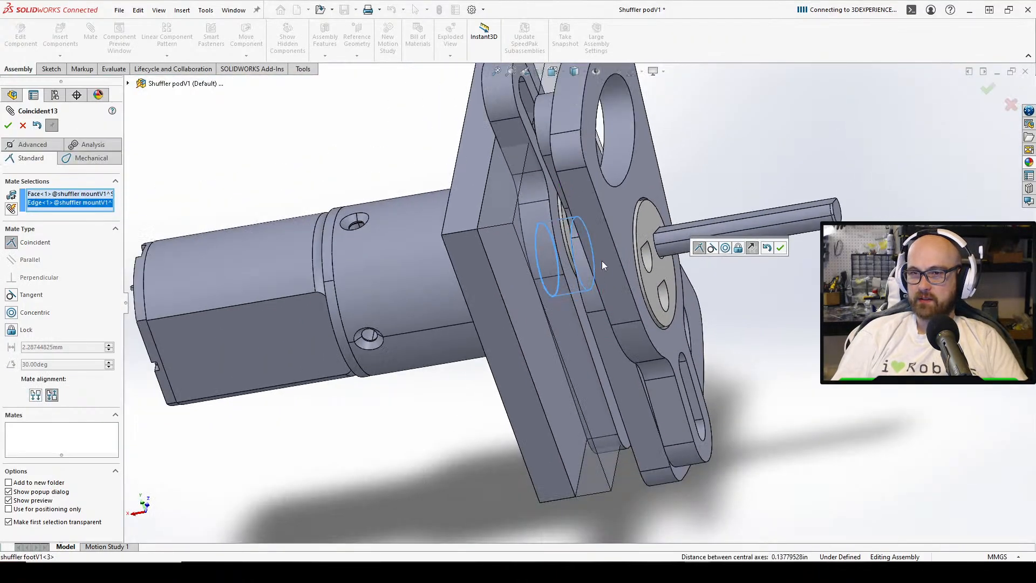
left_click(780, 248)
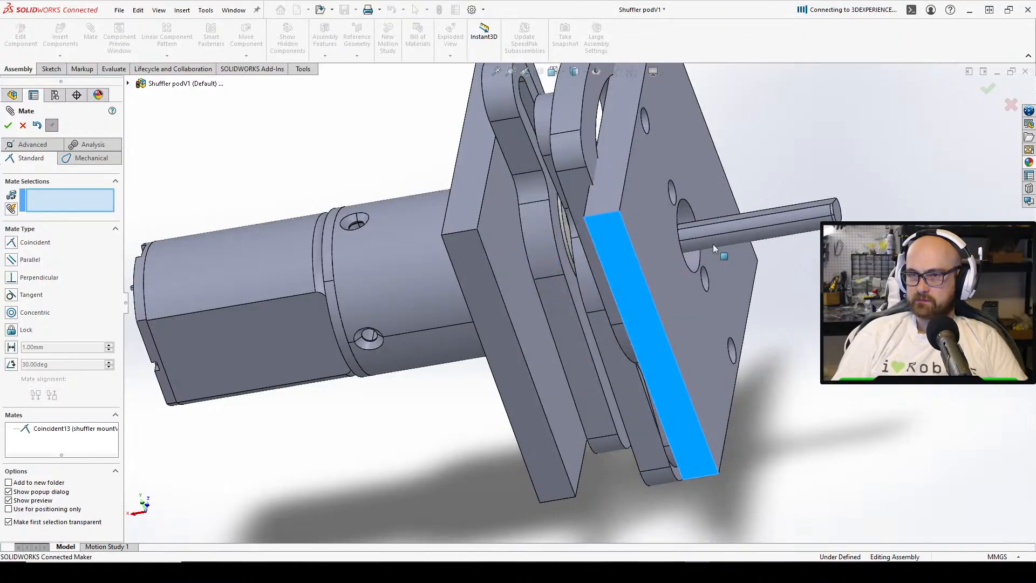
Add a coincident mate between the upper edge faces of the two mount plates to align them
scroll(756, 177, "up", 3)
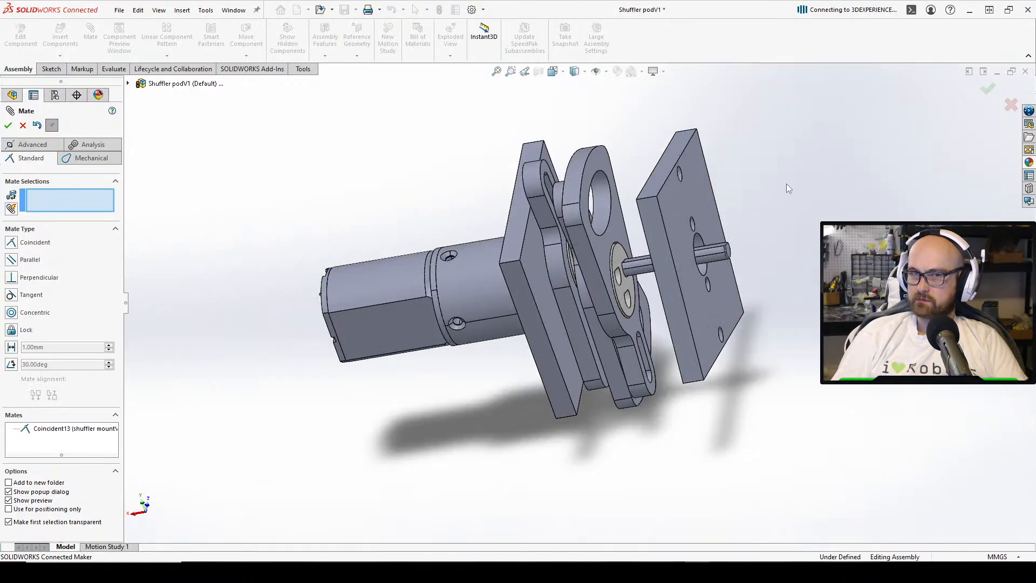
left_click(655, 175)
left_click(513, 234)
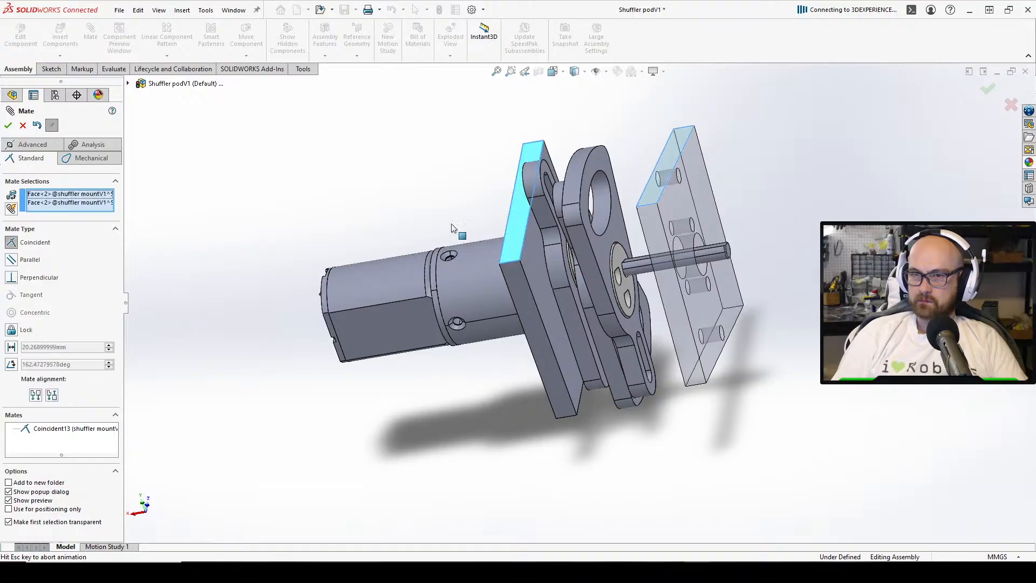
left_click(8, 125)
Slide the second mount plate along the motor shaft closer to the stacked feet
middle_click_drag(675, 272, 728, 278)
middle_click_drag(593, 287, 573, 307)
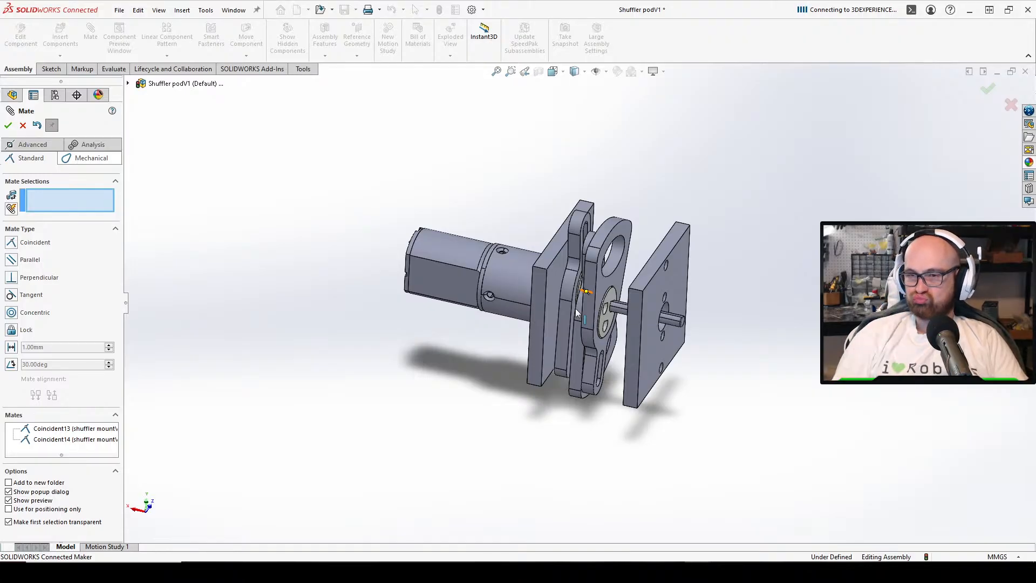
middle_click_drag(576, 312, 490, 261)
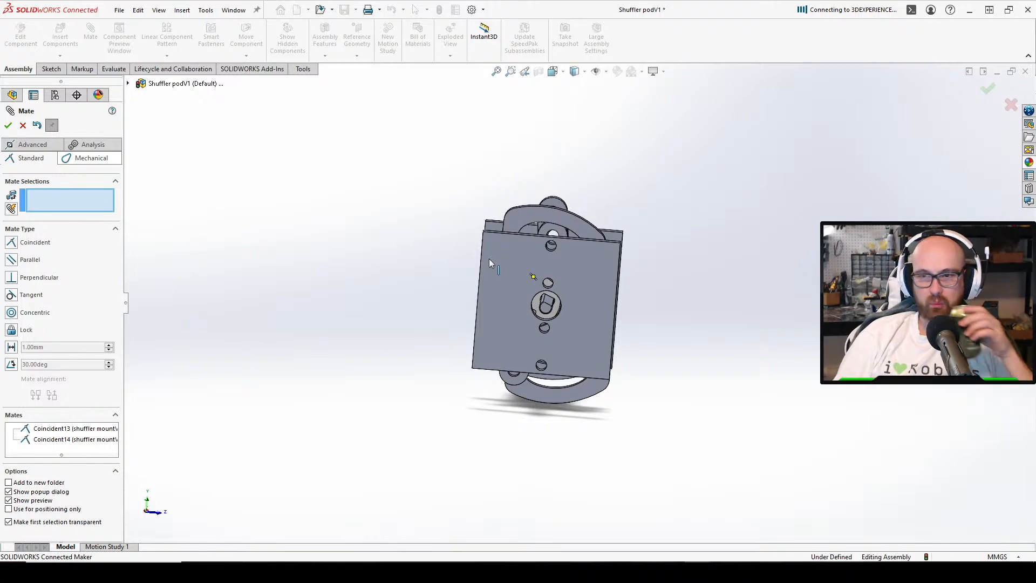
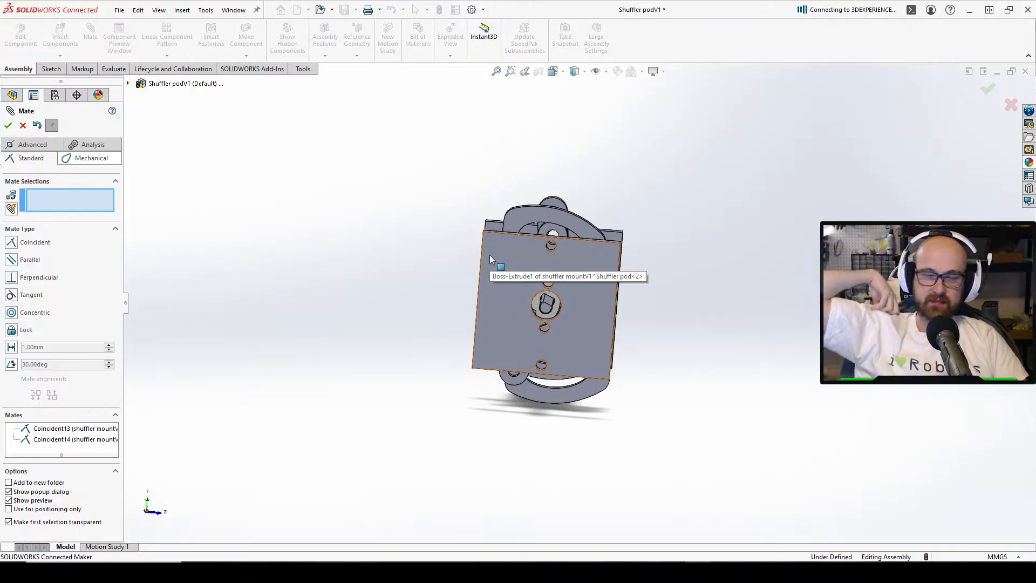
middle_click_drag(542, 268, 597, 297)
scroll(621, 302, "up", 5)
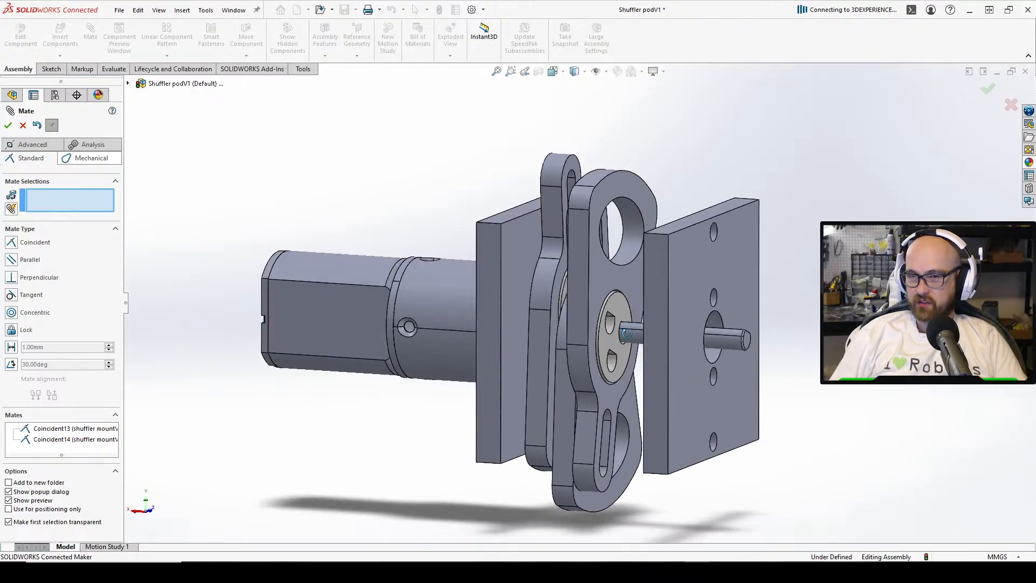
left_click_drag(660, 297, 630, 297)
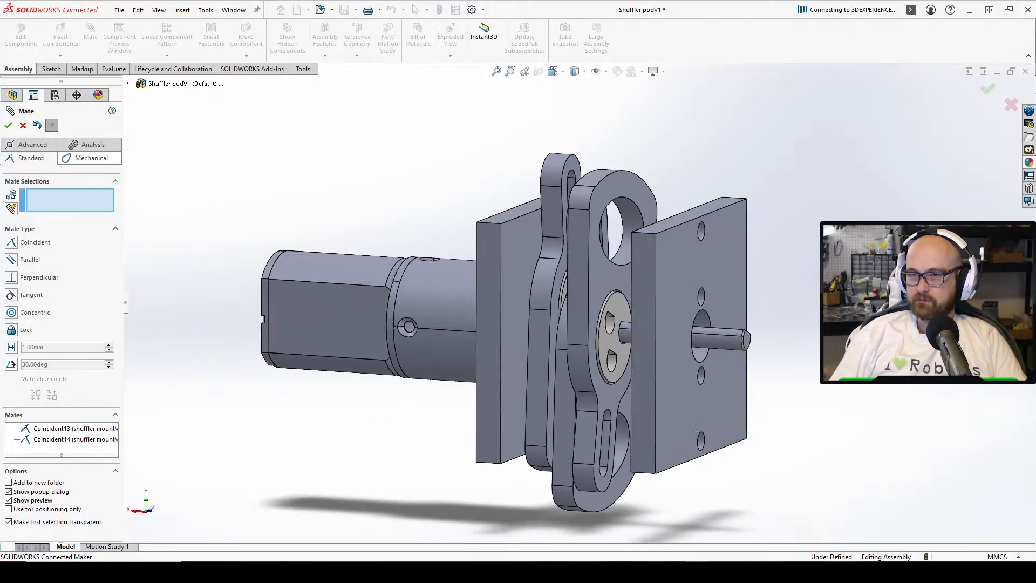
Add a 12 mm distance mate between the facing inner faces of the two mount plates
middle_click_drag(577, 270, 708, 268)
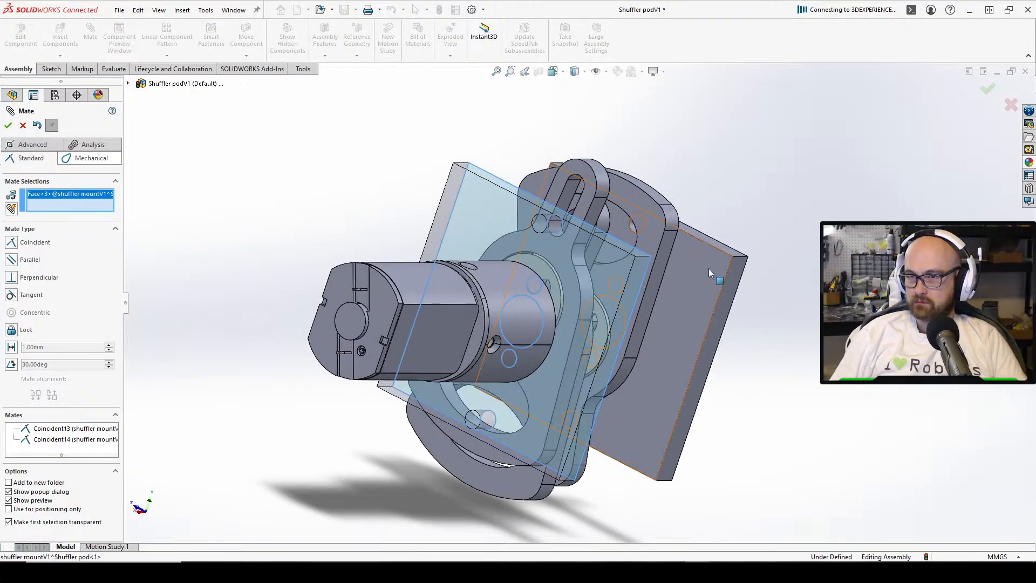
left_click(712, 268)
left_click(11, 347)
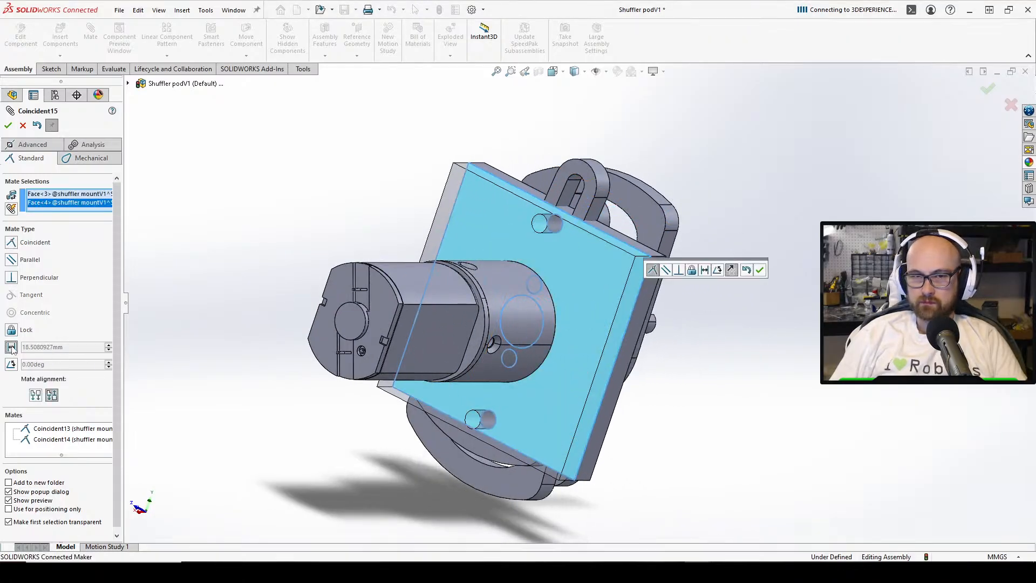
mouse_move(703, 316)
middle_mouse_down()
mouse_move(756, 339)
mouse_move(706, 335)
middle_mouse_up()
type("1")
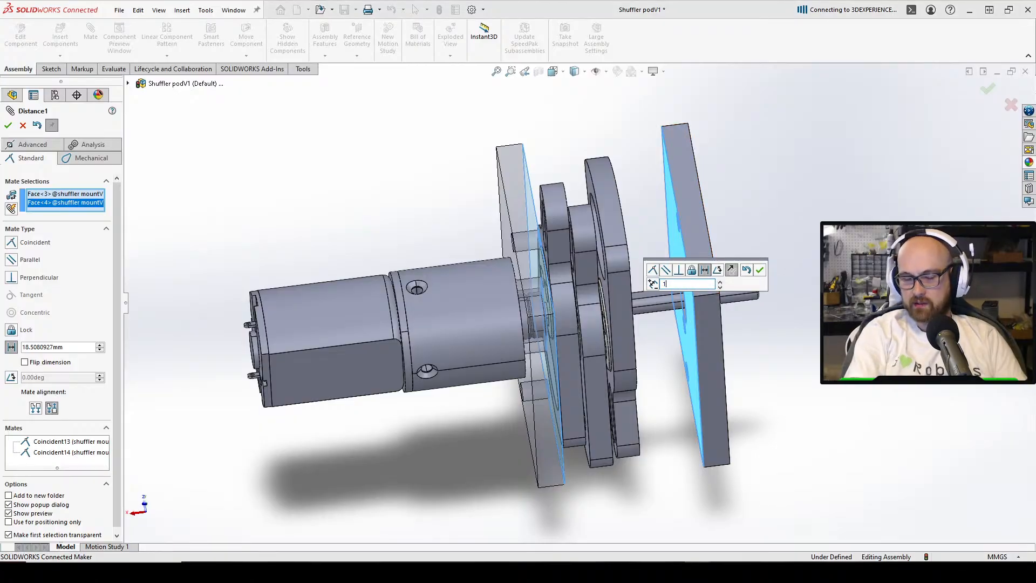
type("2")
key("Return")
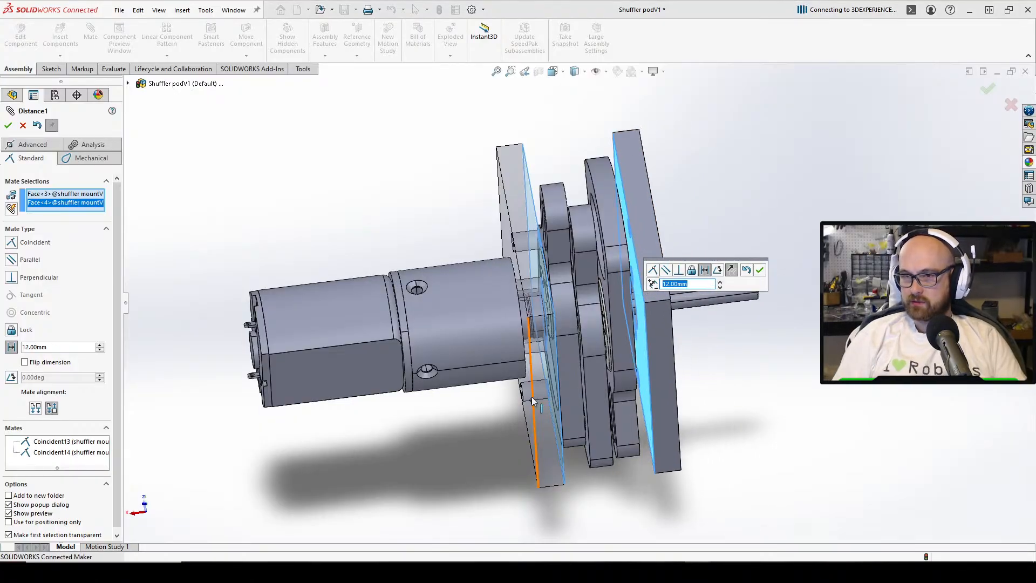
middle_click_drag(651, 286, 654, 71)
scroll(594, 335, "down", 5)
scroll(593, 324, "up", 4)
scroll(751, 275, "down", 2)
left_click(760, 269)
Examine the gaps between the feet, cams and both mount plates from several angles, and close the Mate command
middle_click_drag(580, 345, 639, 391)
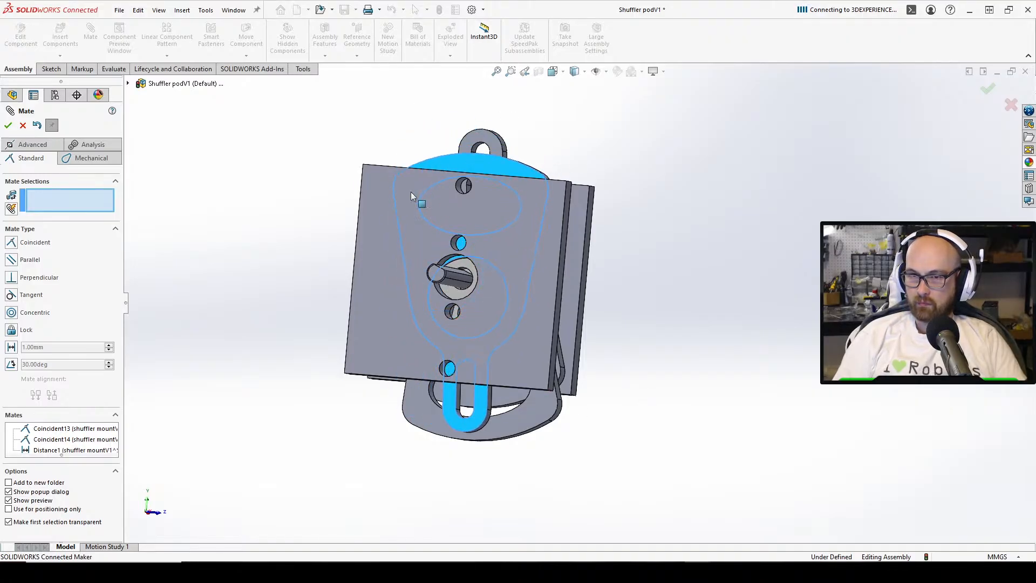
middle_click_drag(374, 344, 634, 326)
left_click_drag(592, 307, 652, 301)
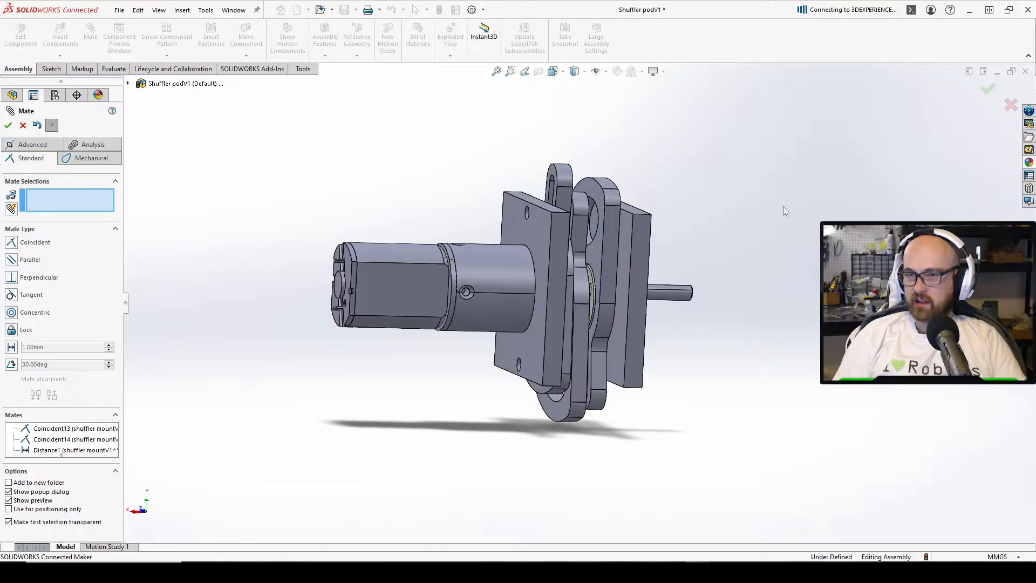
middle_click_drag(785, 210, 613, 300)
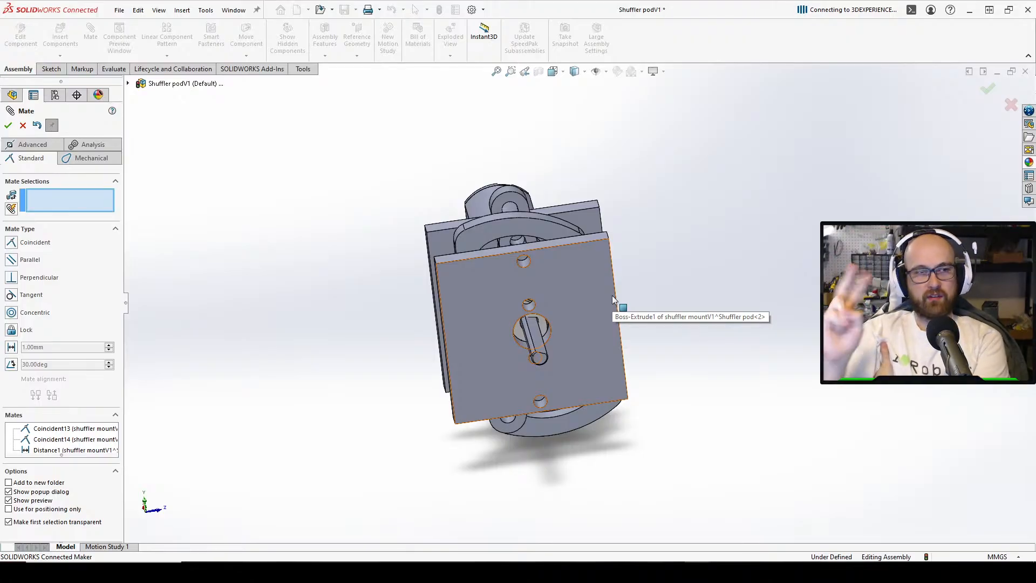
middle_click_drag(611, 296, 453, 345)
middle_click_drag(422, 402, 541, 424)
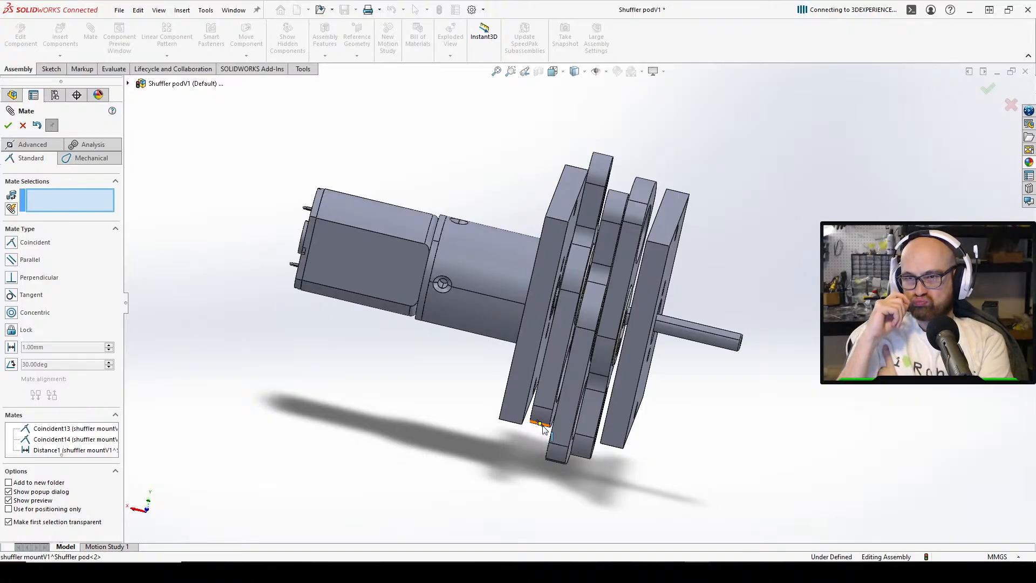
middle_click_drag(559, 440, 566, 324)
scroll(561, 316, "down", 3)
scroll(561, 317, "up", 5)
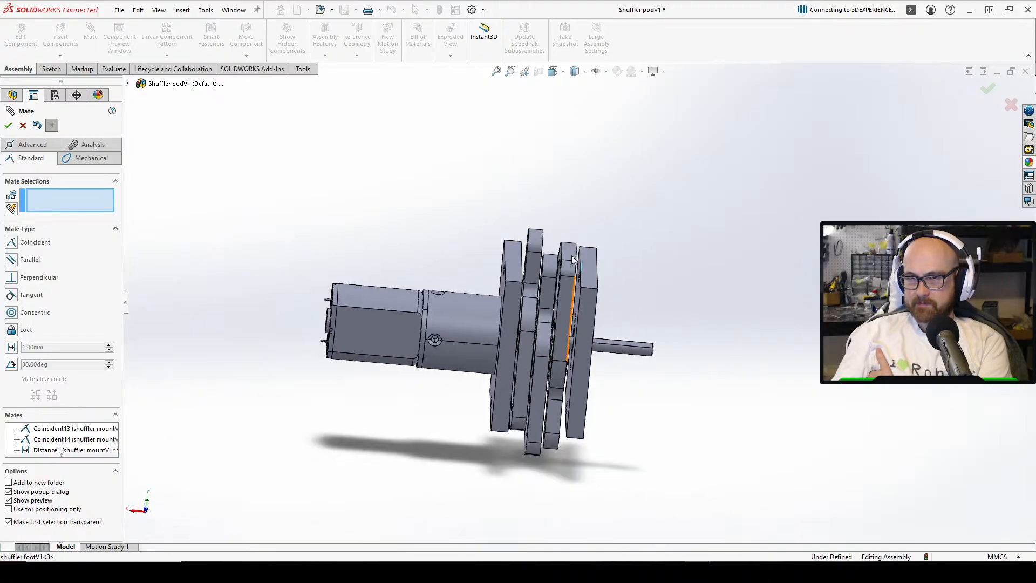
left_click(9, 125)
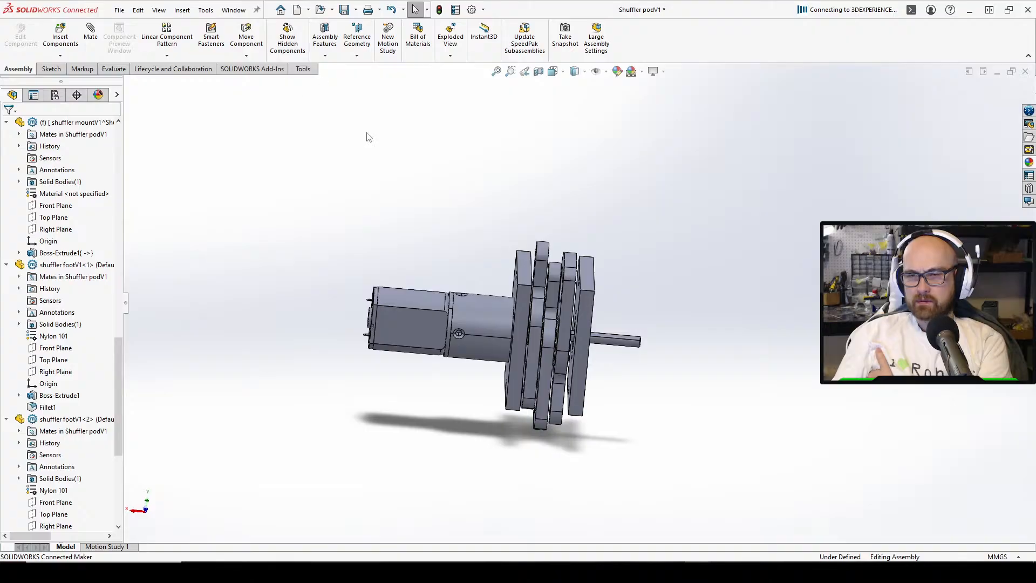
middle_click_drag(488, 247, 503, 358)
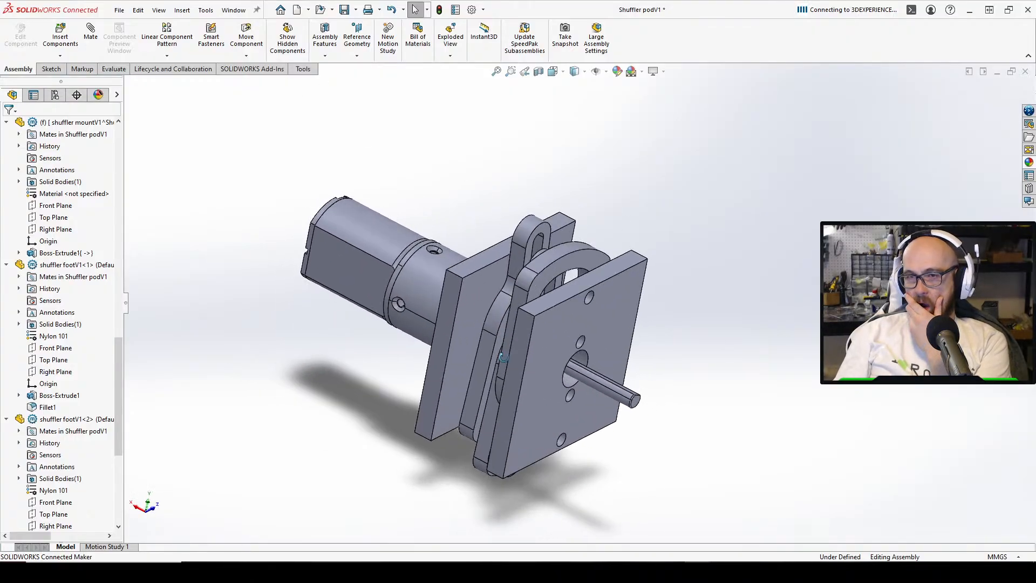
scroll(565, 295, "down", 3)
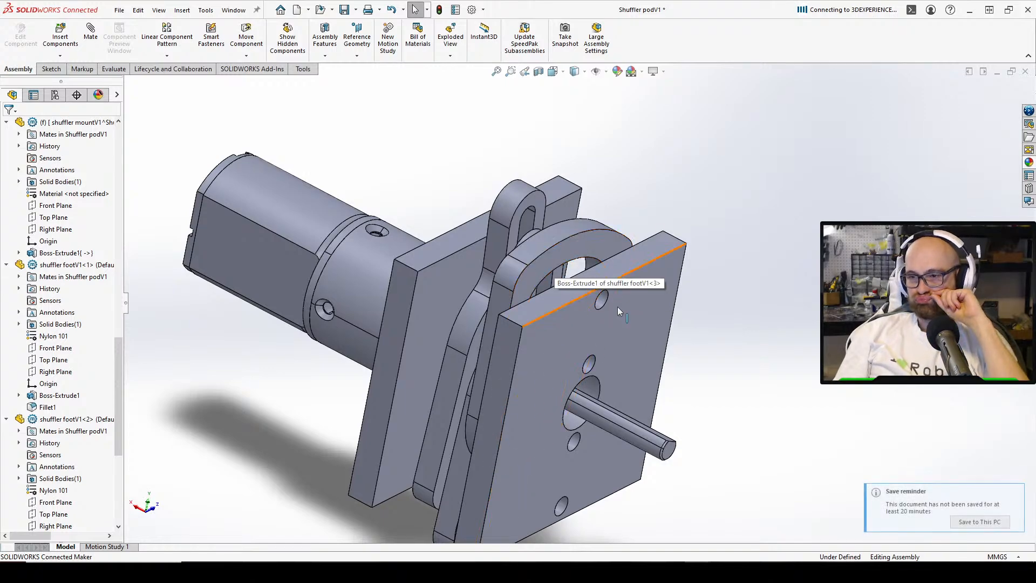
Save the Shuffler podV1 assembly, rebuilding it first
left_click(344, 11)
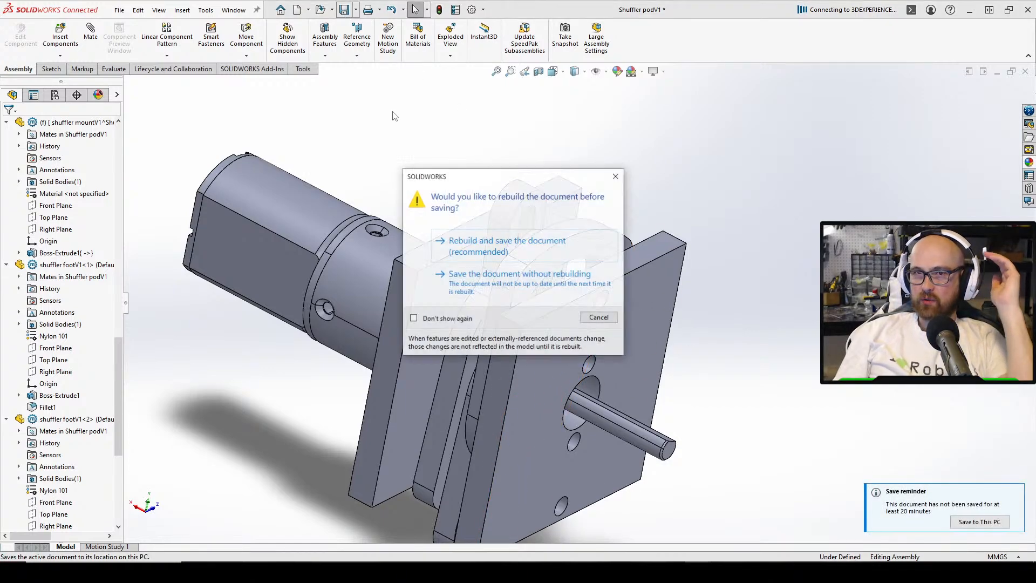
left_click(493, 242)
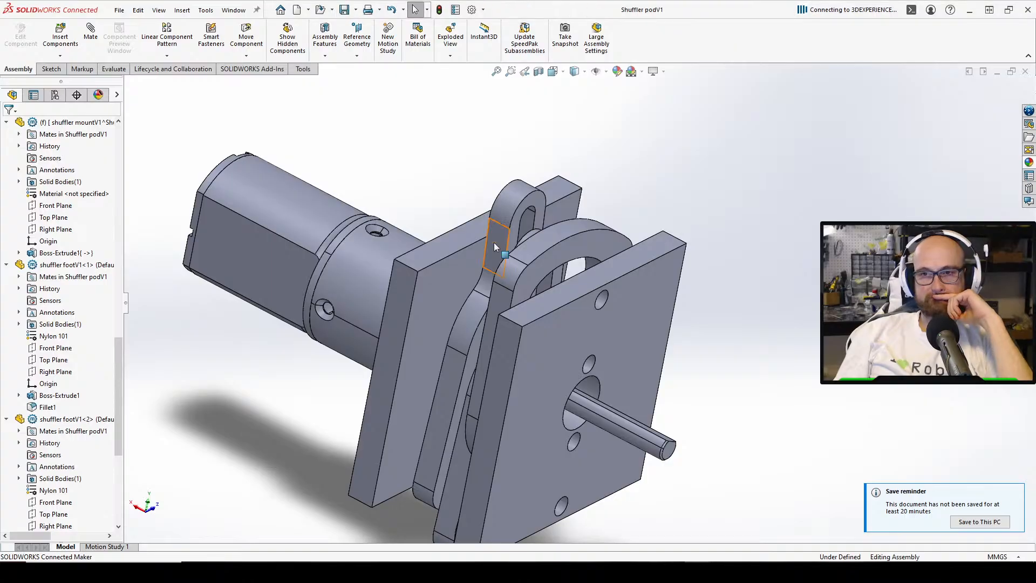
middle_click_drag(578, 363, 623, 359)
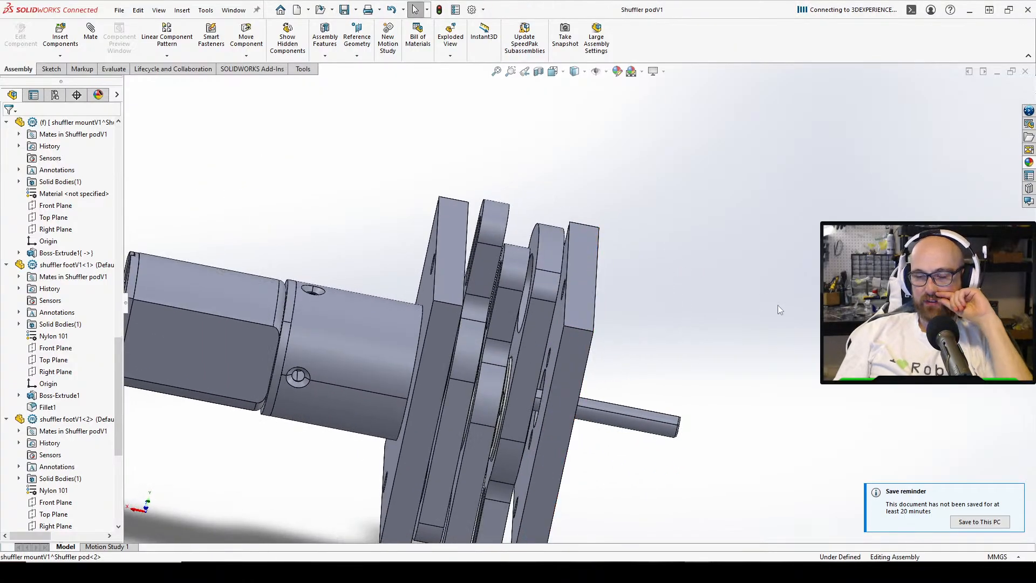
Measure the overall distance between the outer faces of the two mount plates
middle_click_drag(741, 306, 513, 318)
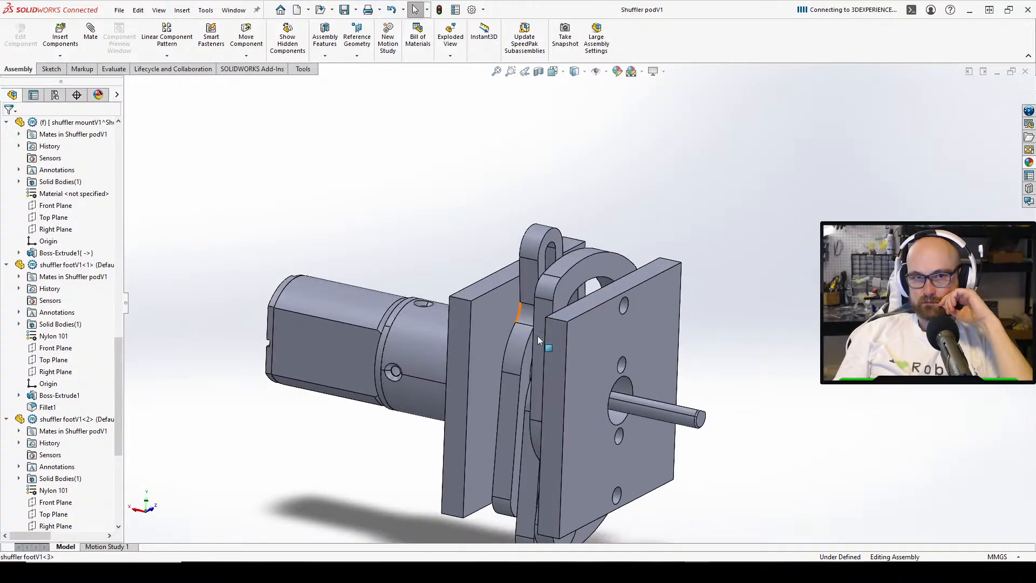
middle_click_drag(572, 384, 502, 363)
scroll(548, 284, "down", 3)
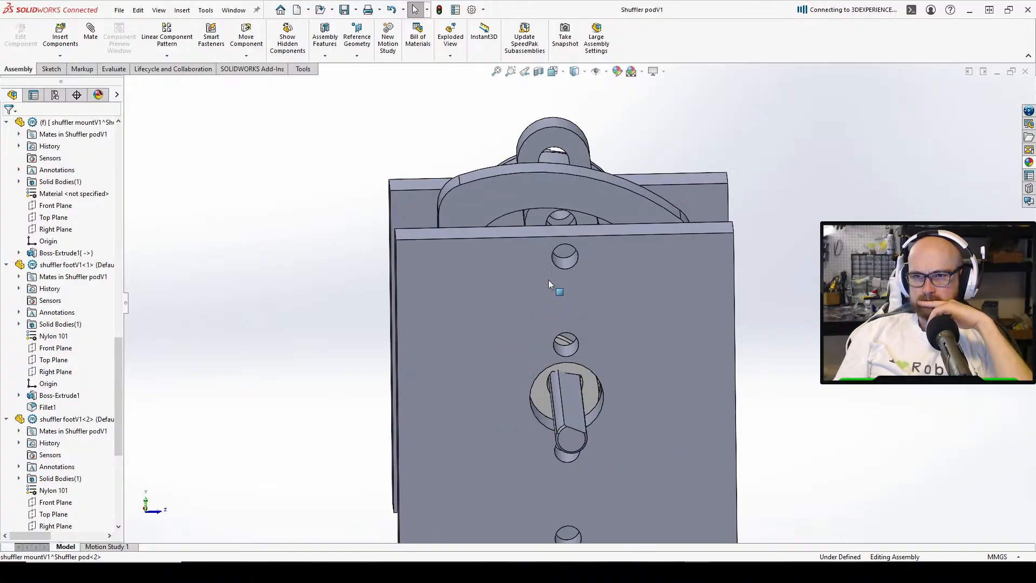
middle_click_drag(570, 237, 570, 164)
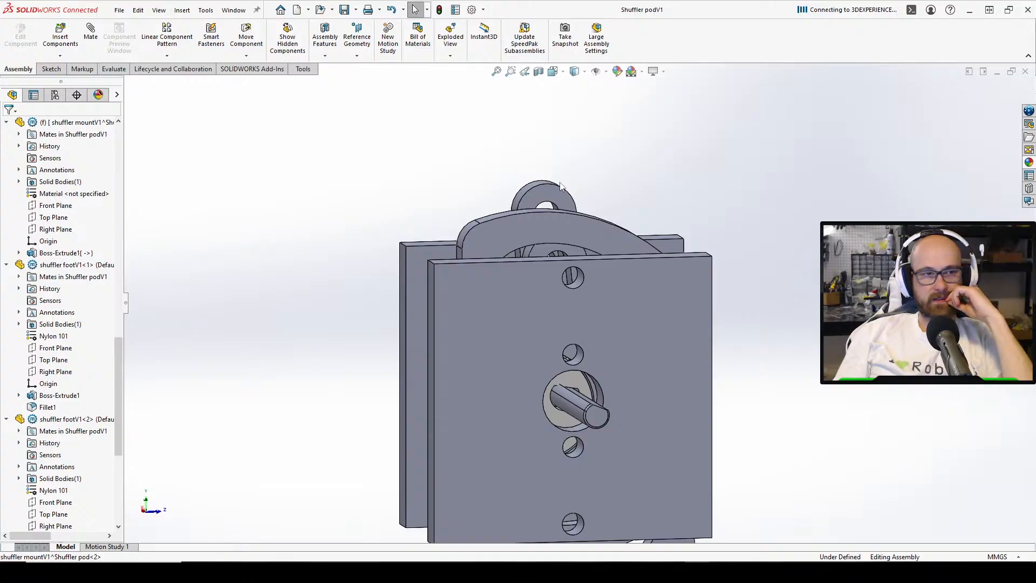
middle_click_drag(630, 317, 550, 166)
scroll(630, 309, "down", 3)
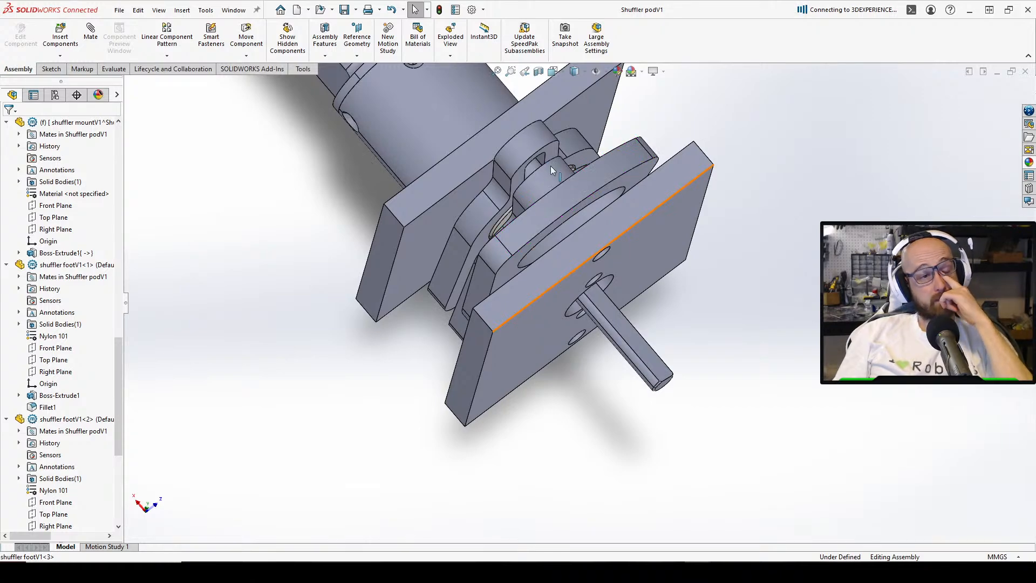
key("m")
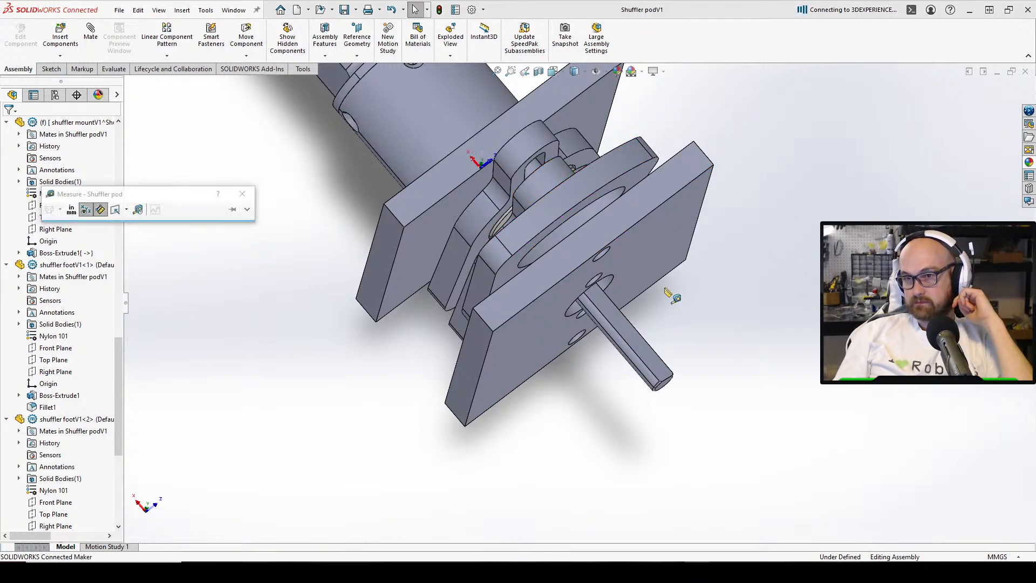
left_click(565, 293)
middle_click_drag(426, 186, 607, 254)
left_click(474, 229)
scroll(607, 253, "down", 2)
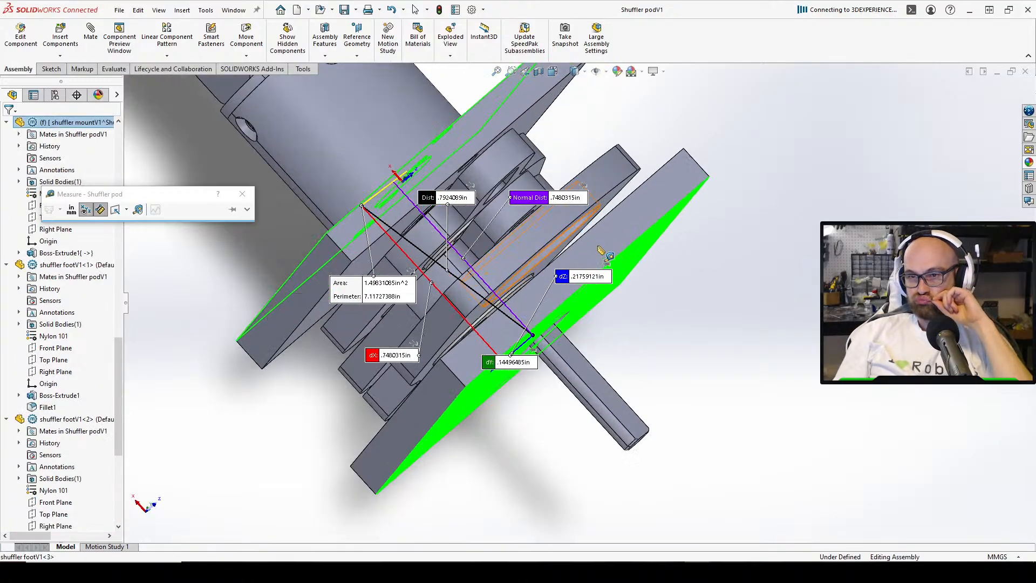
Switch the Measure tool's units to the document settings, close the tool and clear the face selection
left_click(72, 210)
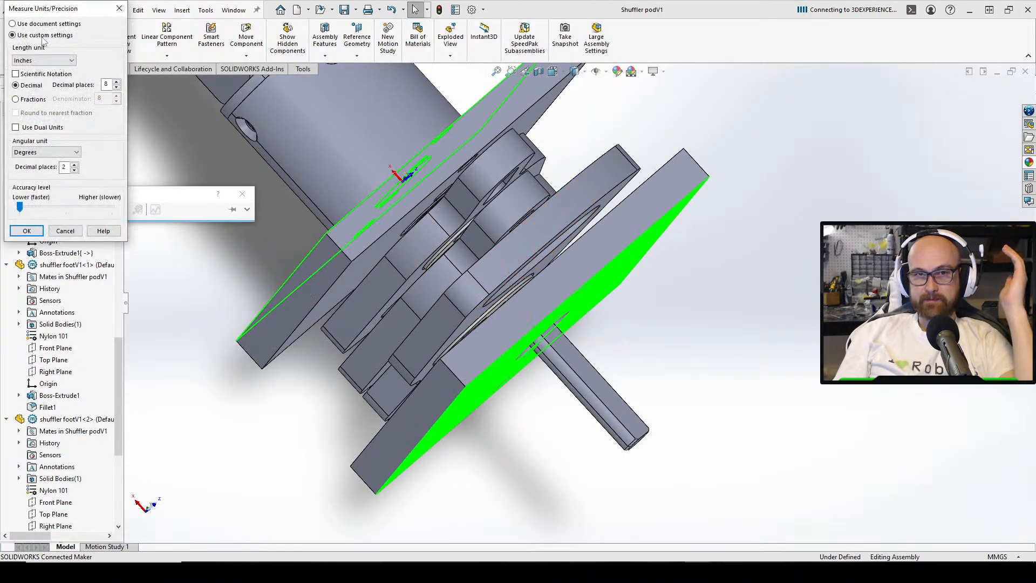
left_click(12, 24)
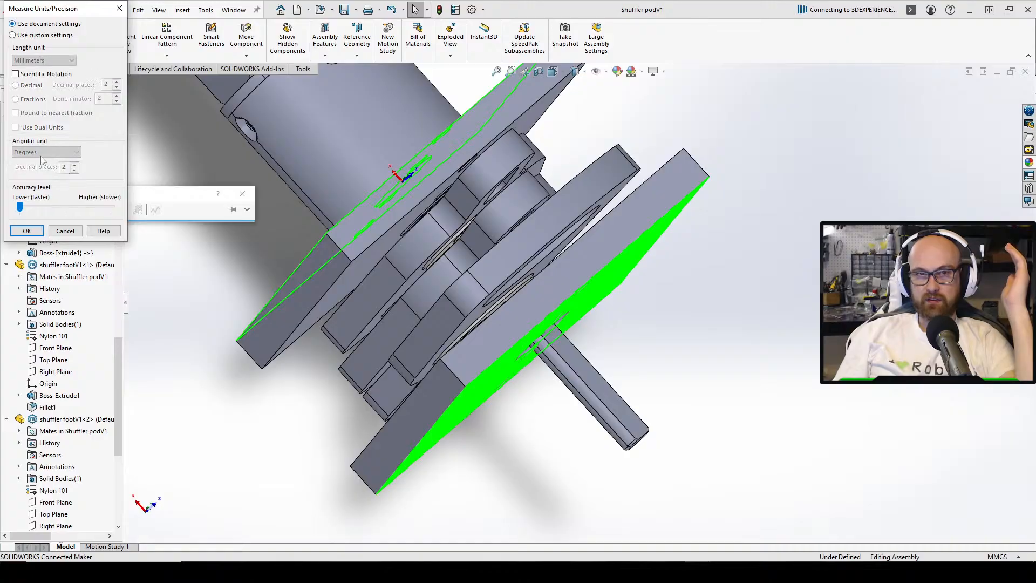
left_click(28, 232)
mouse_move(711, 285)
middle_mouse_down()
mouse_move(693, 276)
mouse_move(701, 279)
middle_mouse_up()
left_click(240, 198)
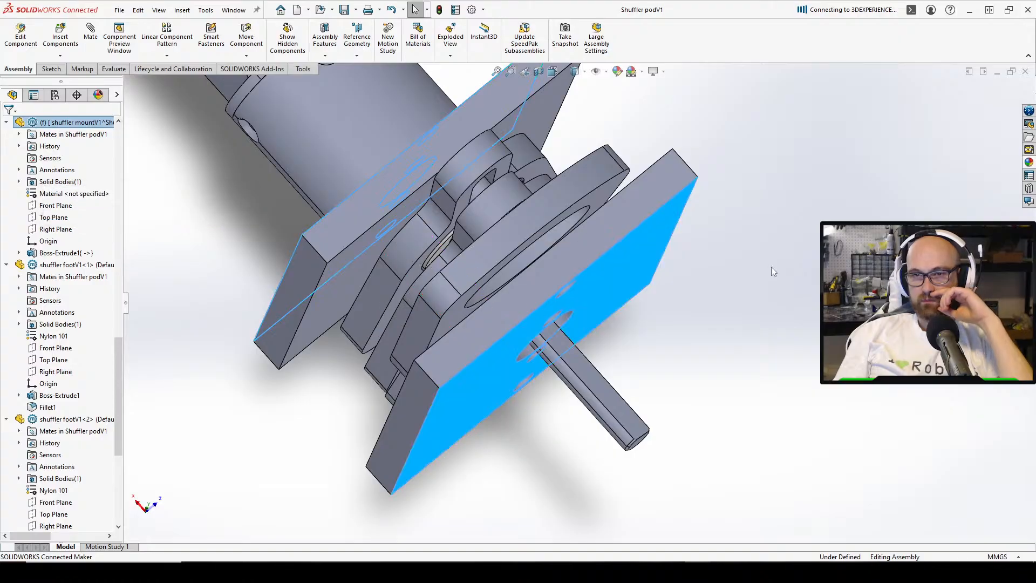
left_click(771, 267)
Examine the foot stack and its gaps to both mount plates from the motor side and the shaft side
middle_click_drag(496, 238, 465, 199)
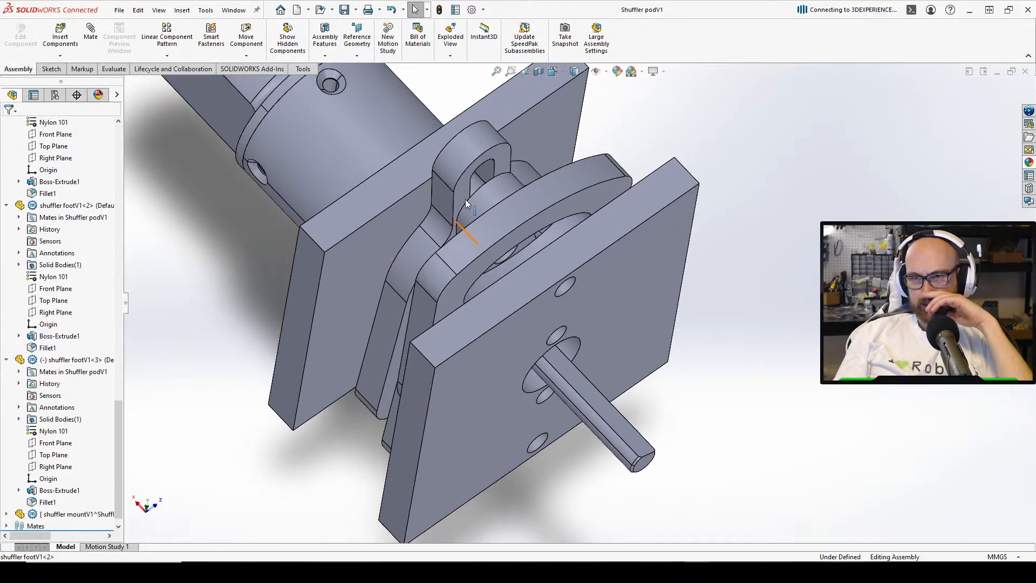
middle_click_drag(483, 297, 514, 372)
scroll(530, 377, "down", 5)
scroll(597, 358, "up", 3)
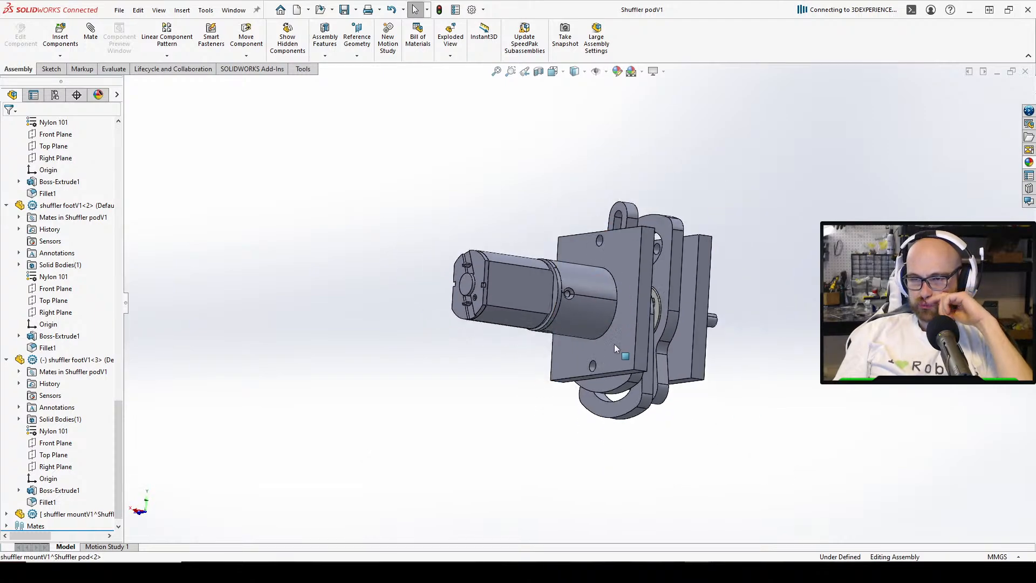
scroll(614, 344, "down", 6)
middle_click_drag(611, 368, 630, 351)
scroll(630, 351, "up", 4)
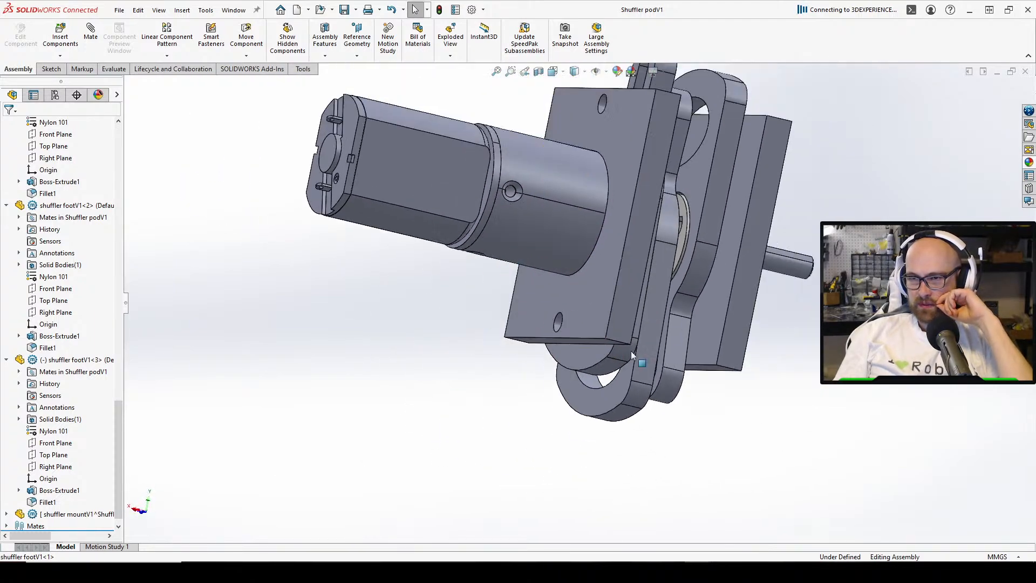
middle_click_drag(704, 248, 744, 141)
scroll(560, 258, "down", 5)
middle_click_drag(560, 258, 581, 239)
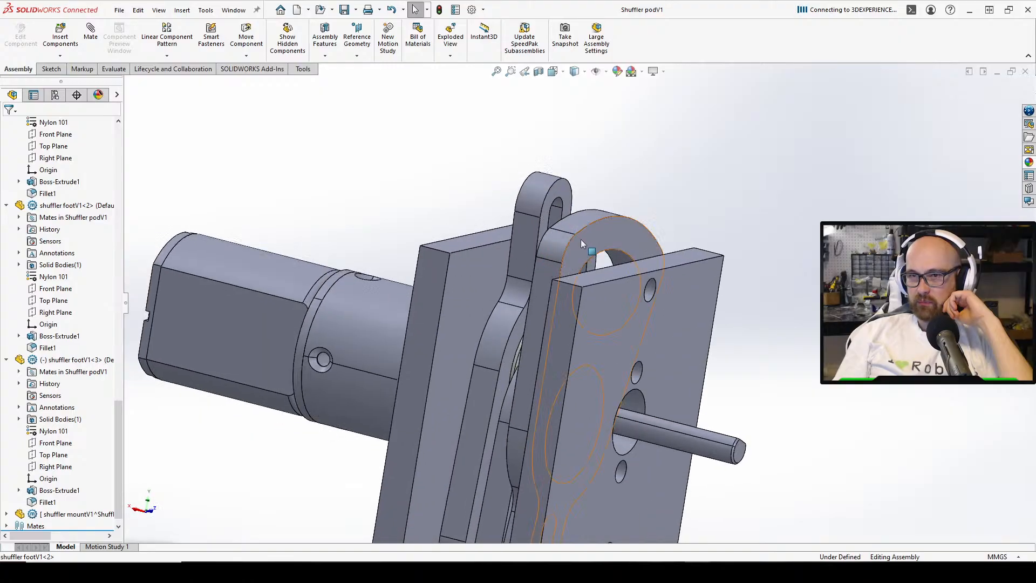
Move the under-defined third foot, nearest the outer mount plate, around its cam to test its motion
left_click(582, 238)
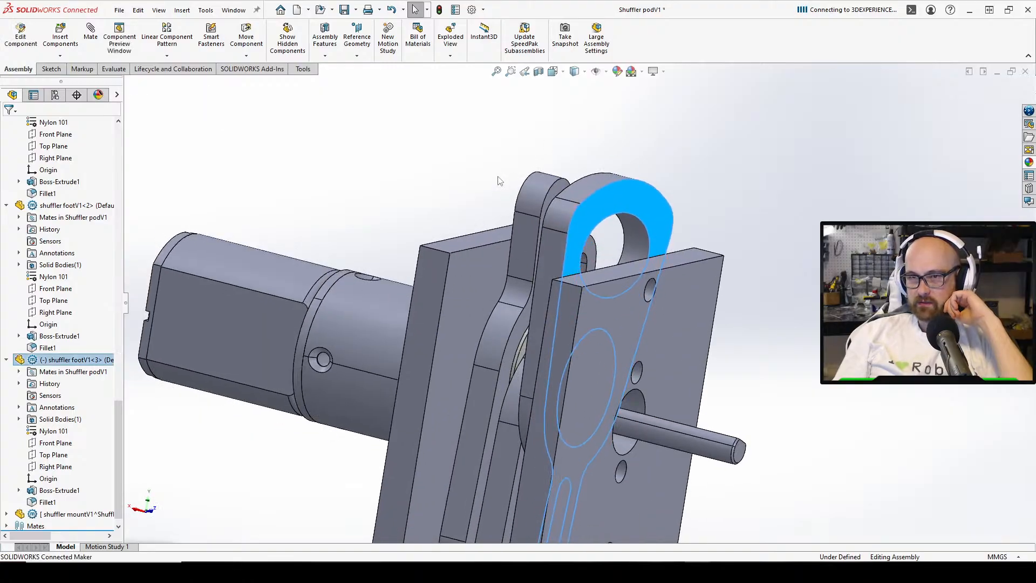
middle_click_drag(499, 178, 541, 180)
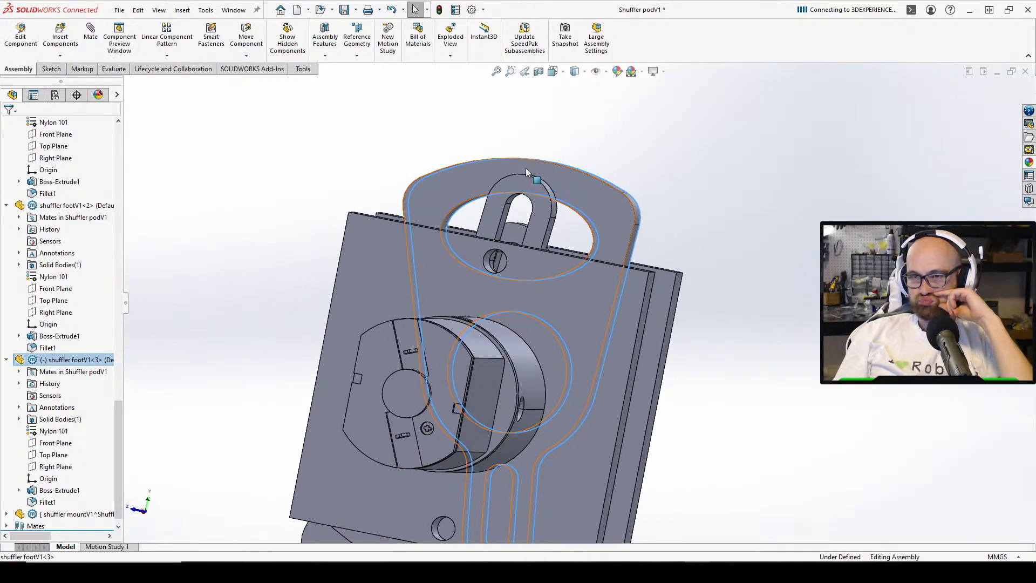
left_click(546, 221)
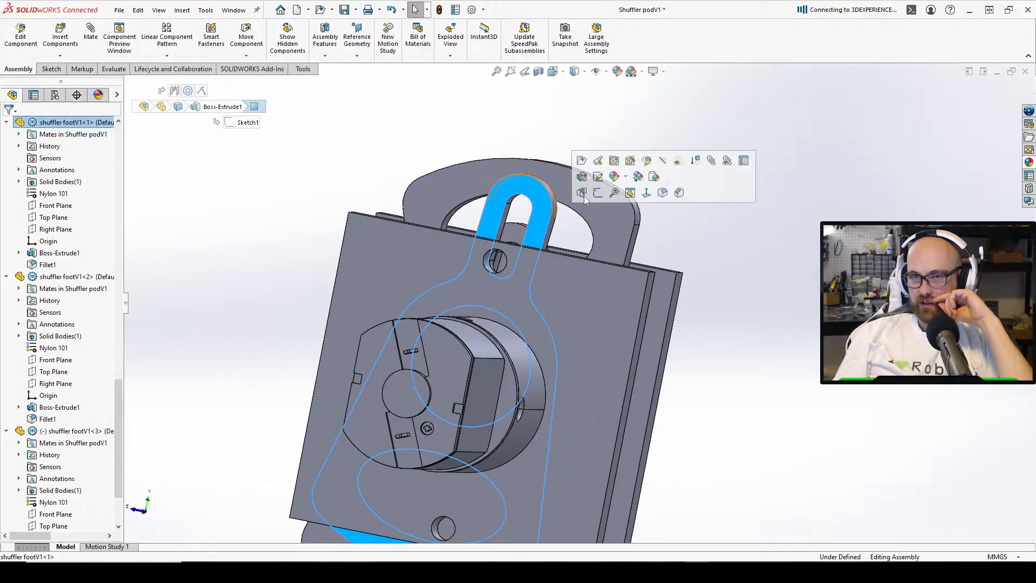
middle_click_drag(546, 221, 562, 239)
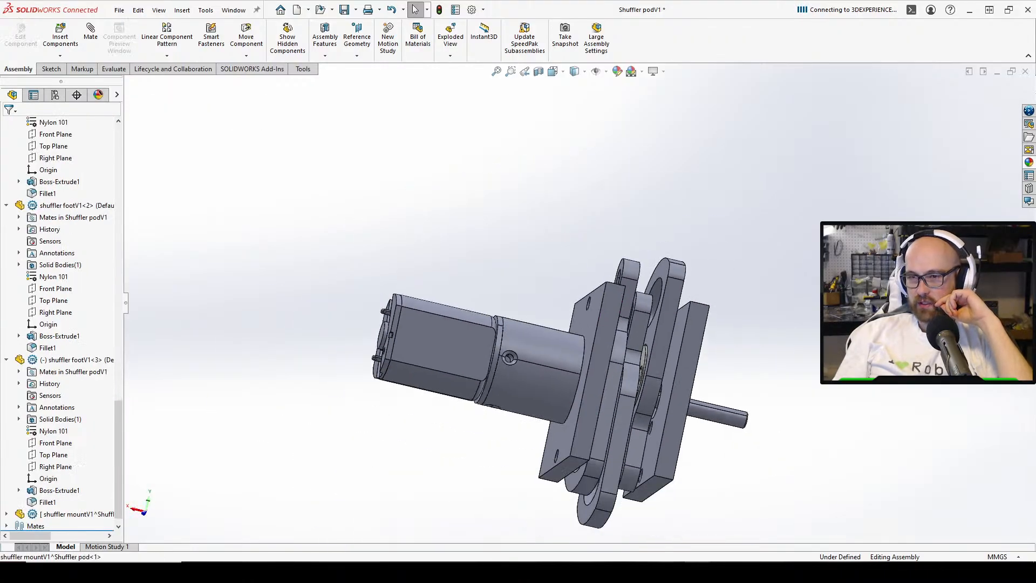
left_click(626, 482)
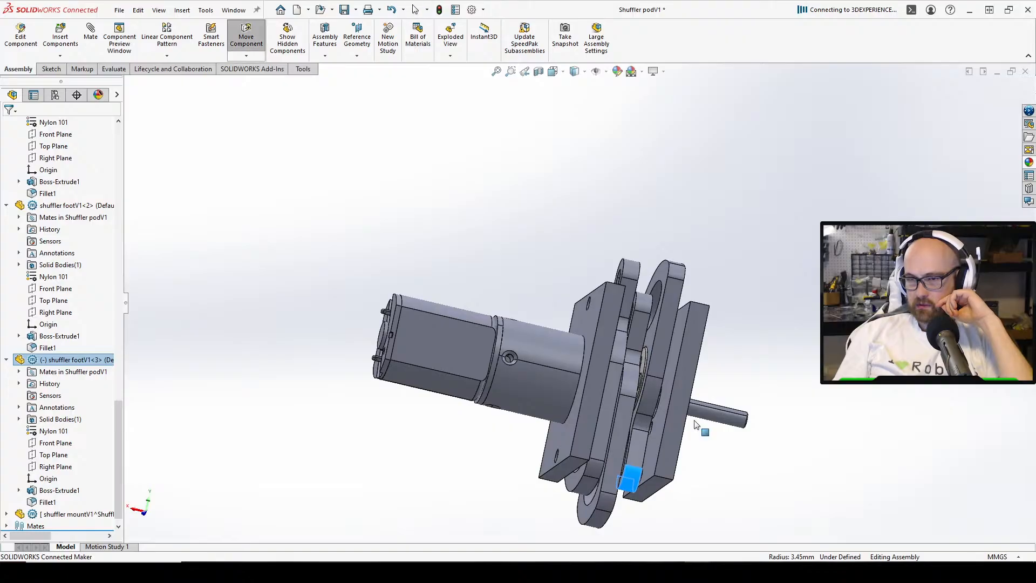
left_click(782, 282)
middle_click_drag(783, 282, 795, 395)
left_click(667, 270)
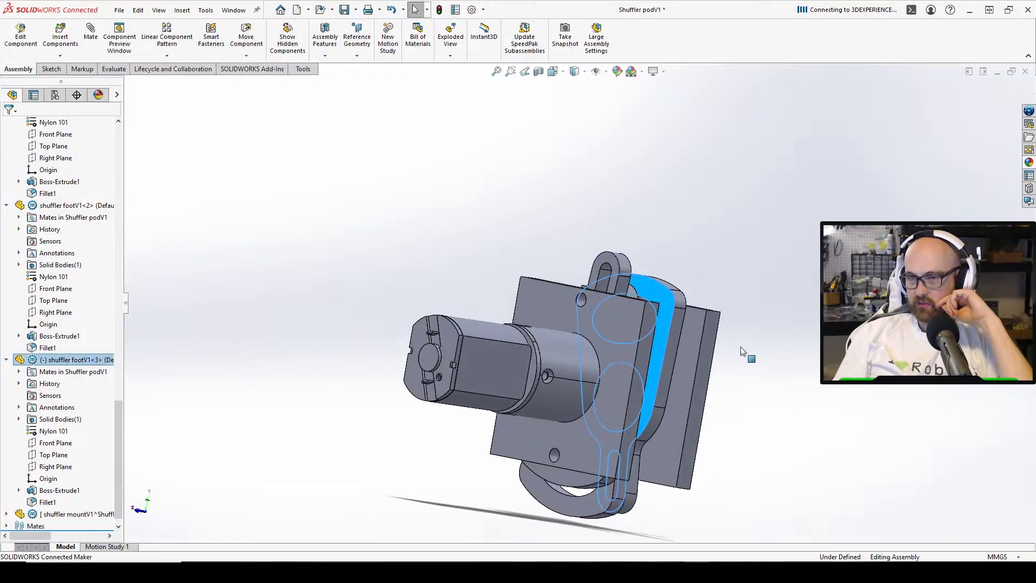
left_click_drag(681, 350, 654, 393)
Examine the clearances between the repositioned third foot, the other feet, the cams and both mount plates from several angles
middle_click_drag(655, 397, 538, 369)
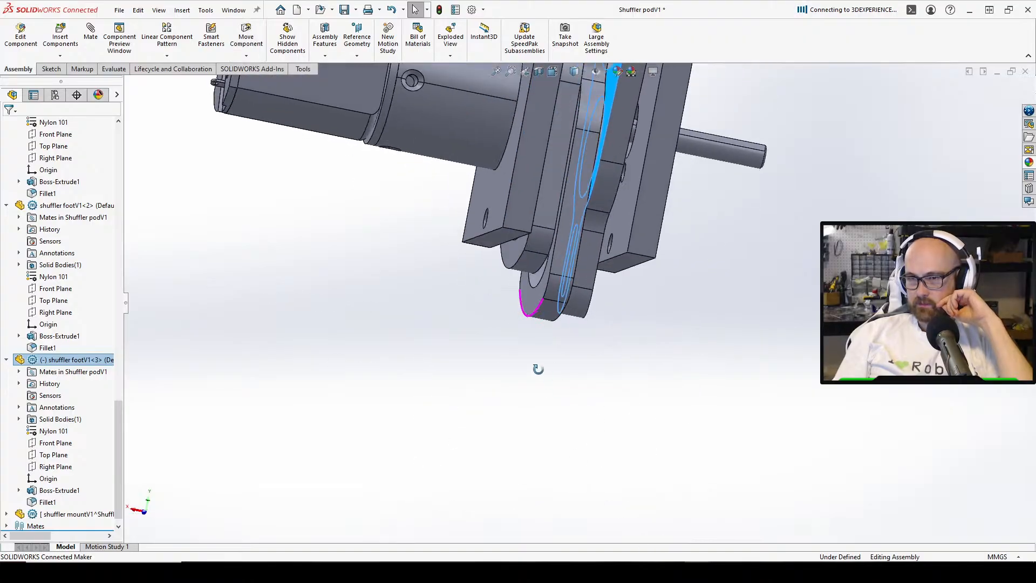
scroll(599, 332, "up", 5)
scroll(629, 237, "down", 5)
scroll(633, 169, "up", 3)
middle_click_drag(621, 189, 560, 234)
left_click(579, 431)
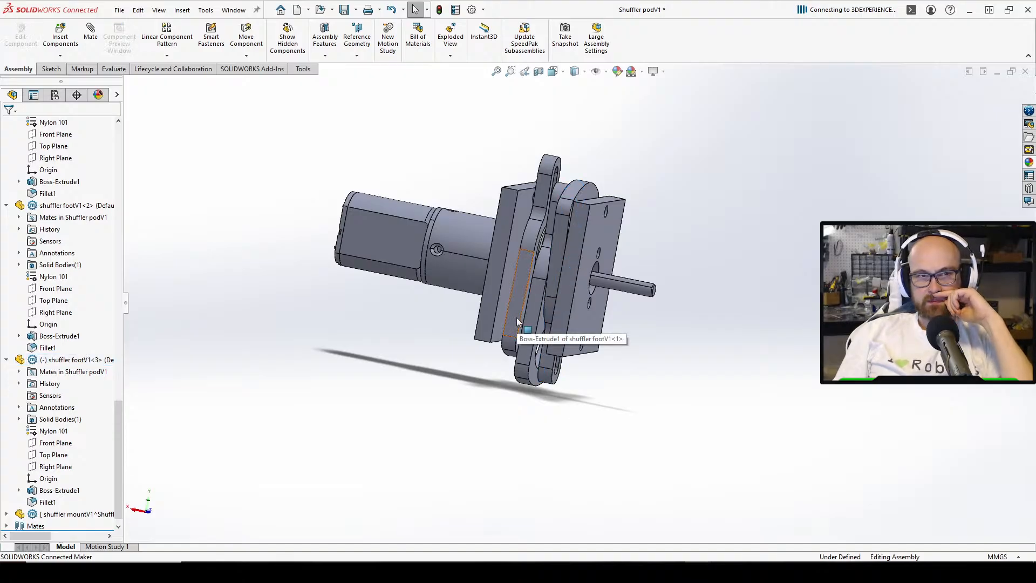
scroll(517, 317, "down", 3)
middle_click_drag(539, 218, 569, 229)
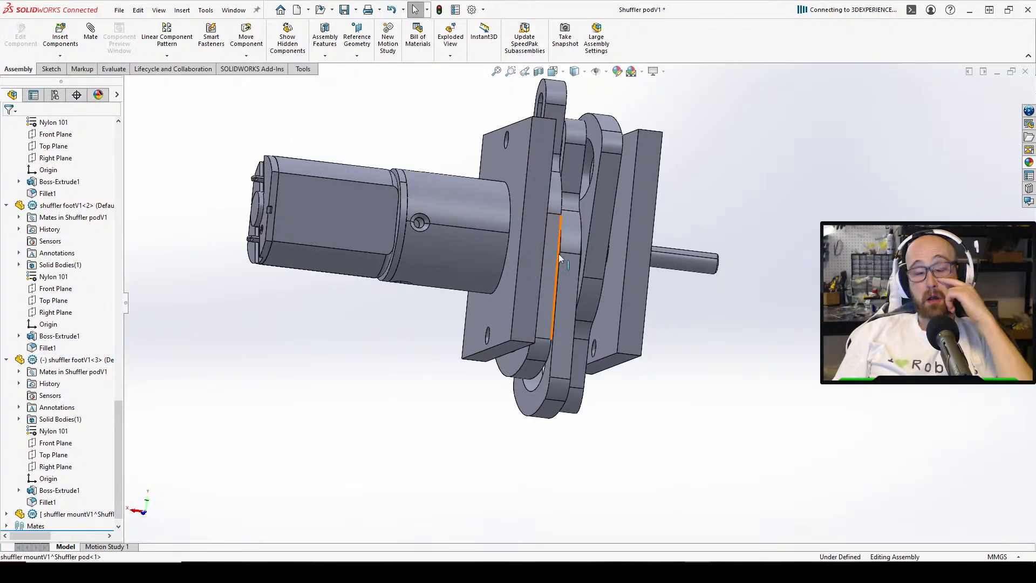
middle_click_drag(534, 273, 737, 242)
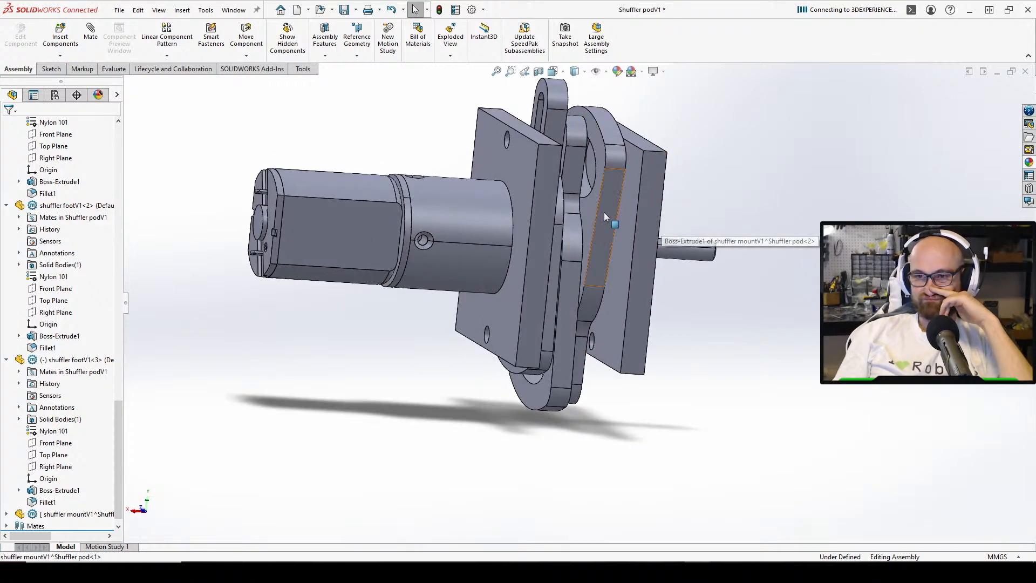
middle_click_drag(604, 212, 661, 326)
scroll(616, 382, "up", 2)
scroll(616, 382, "down", 3)
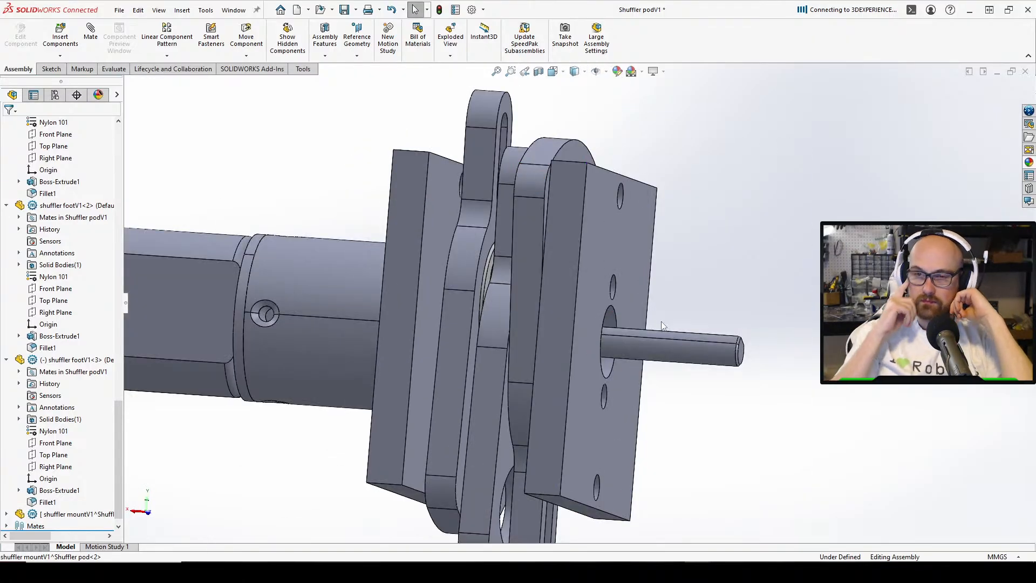
middle_click_drag(662, 326, 451, 290)
scroll(481, 292, "up", 3)
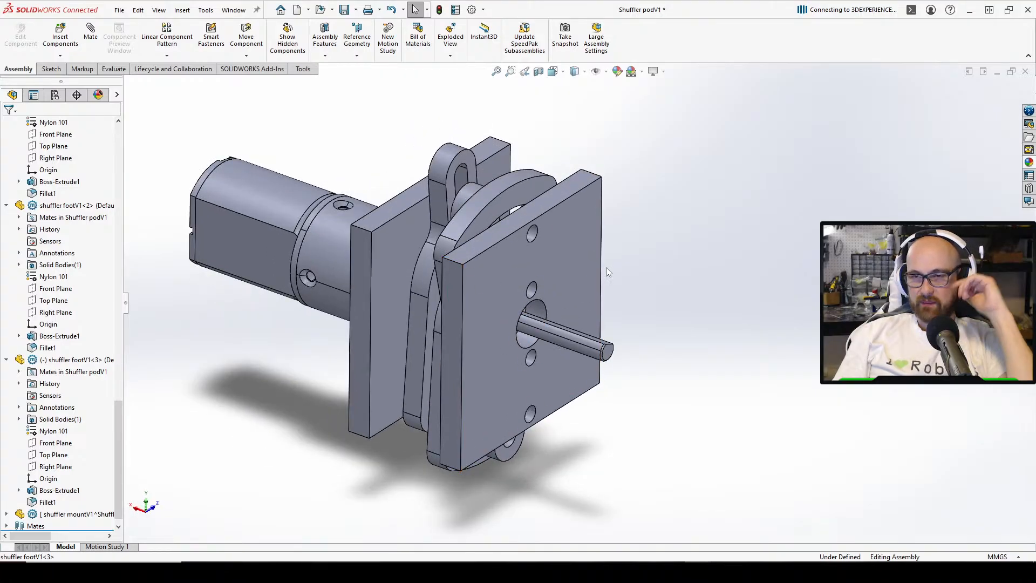
middle_click_drag(502, 254, 406, 227)
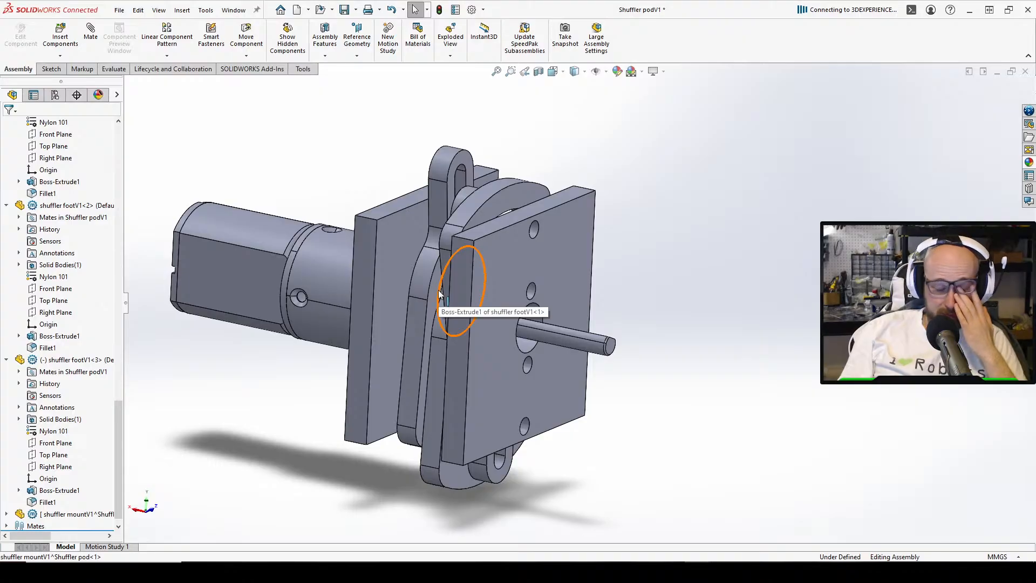
middle_click_drag(452, 313, 535, 360)
scroll(605, 353, "down", 5)
scroll(609, 331, "up", 5)
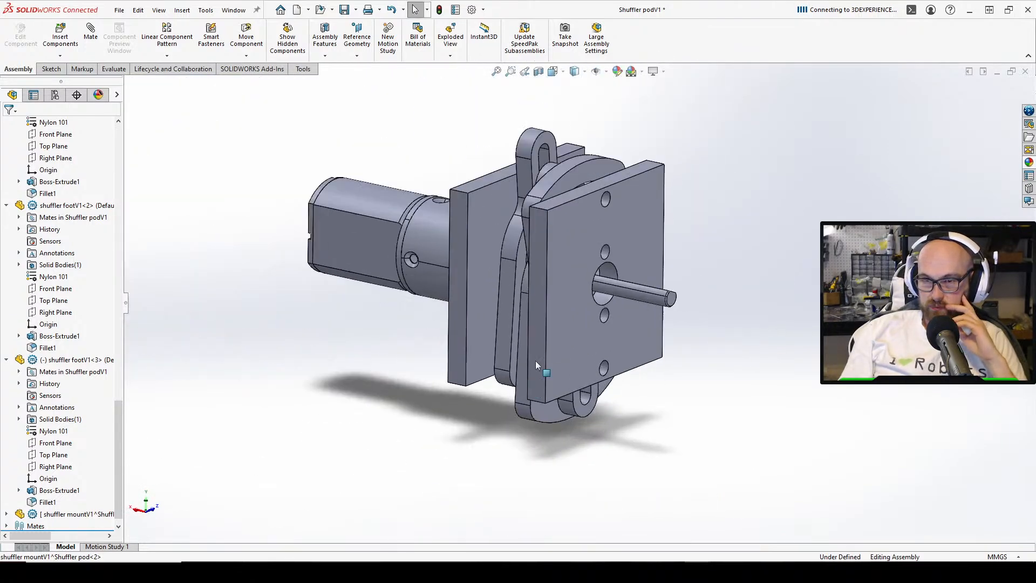
scroll(535, 361, "down", 5)
middle_click_drag(558, 302, 565, 255)
scroll(608, 284, "down", 5)
scroll(608, 283, "up", 5)
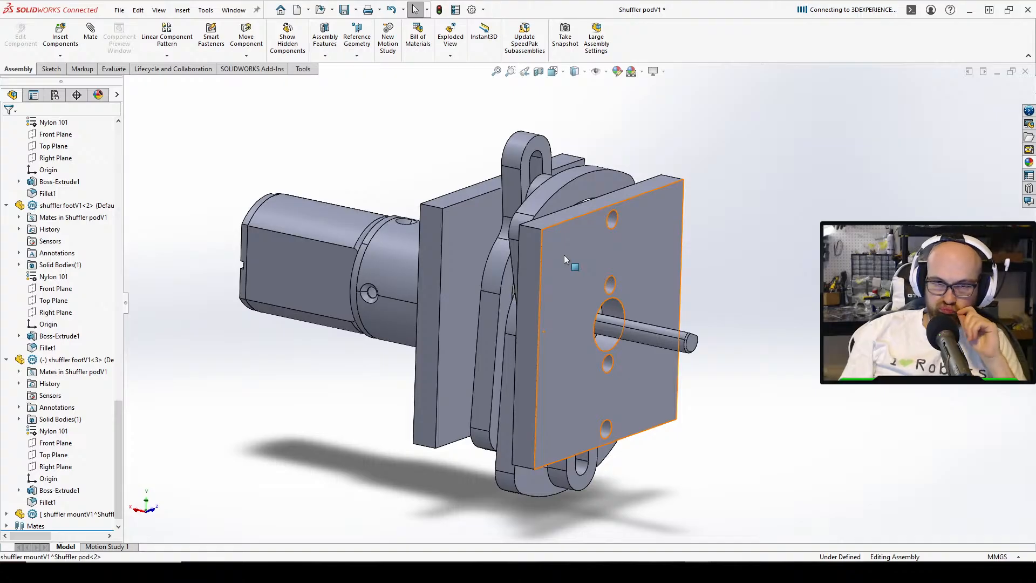
Save the Shuffler podV1 assembly with the repositioned foot
middle_click_drag(555, 277, 545, 257)
left_click(343, 10)
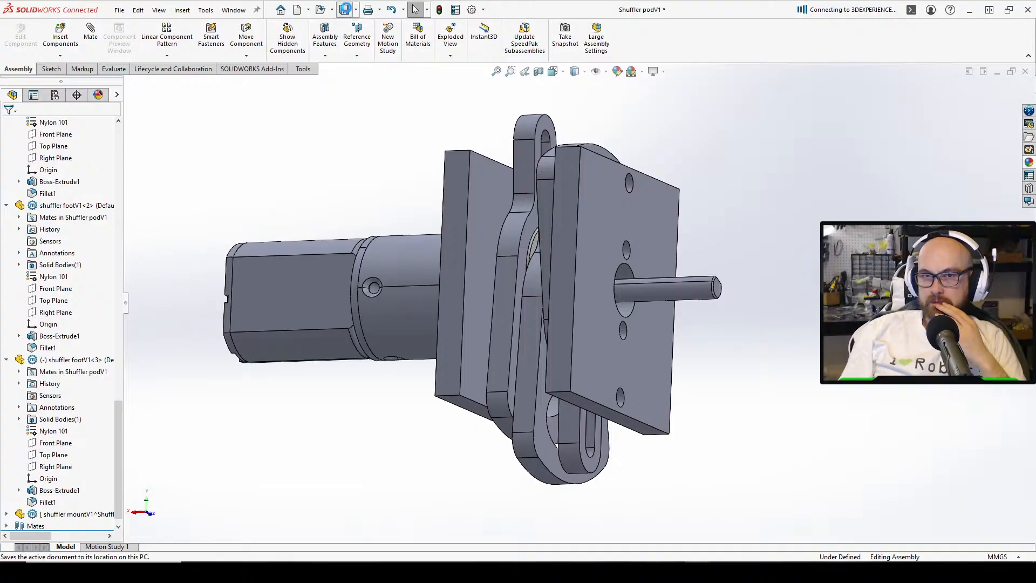
left_click(485, 244)
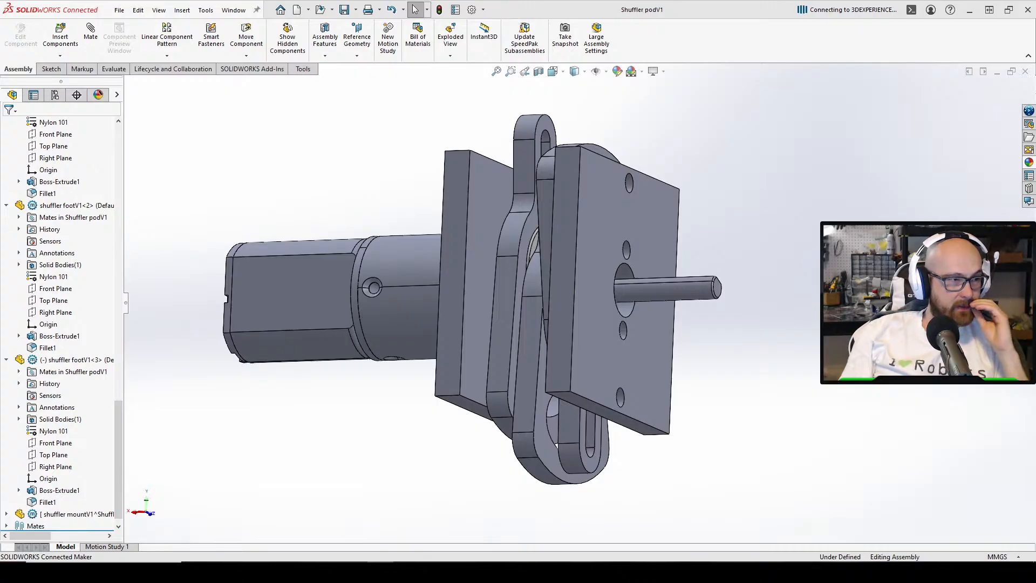
Measure the pod's total width in millimetres across the mount plates' outer faces, close the Measure tool and clear the selection
middle_click_drag(238, 324, 384, 312)
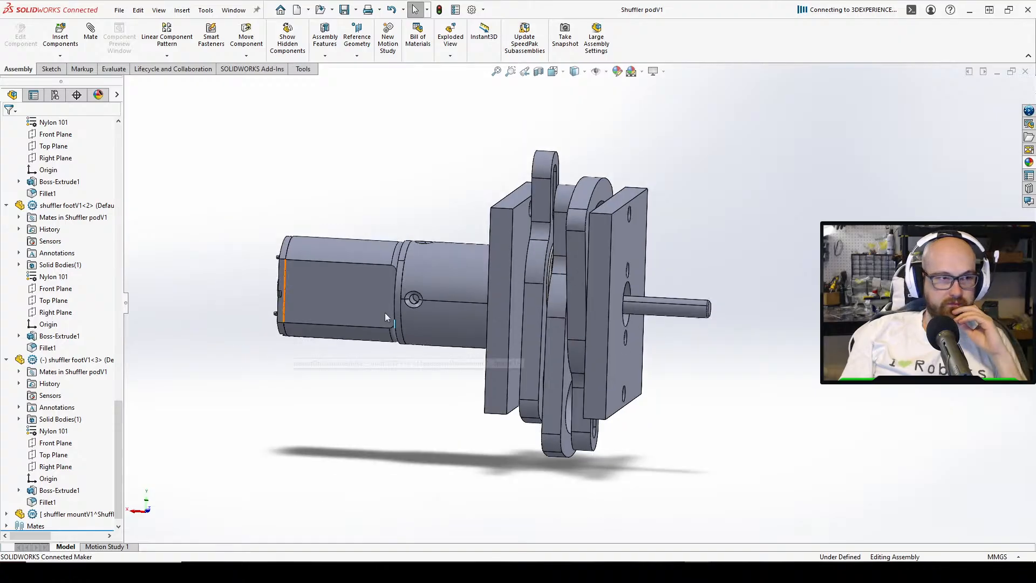
scroll(543, 284, "down", 3)
scroll(543, 285, "up", 1)
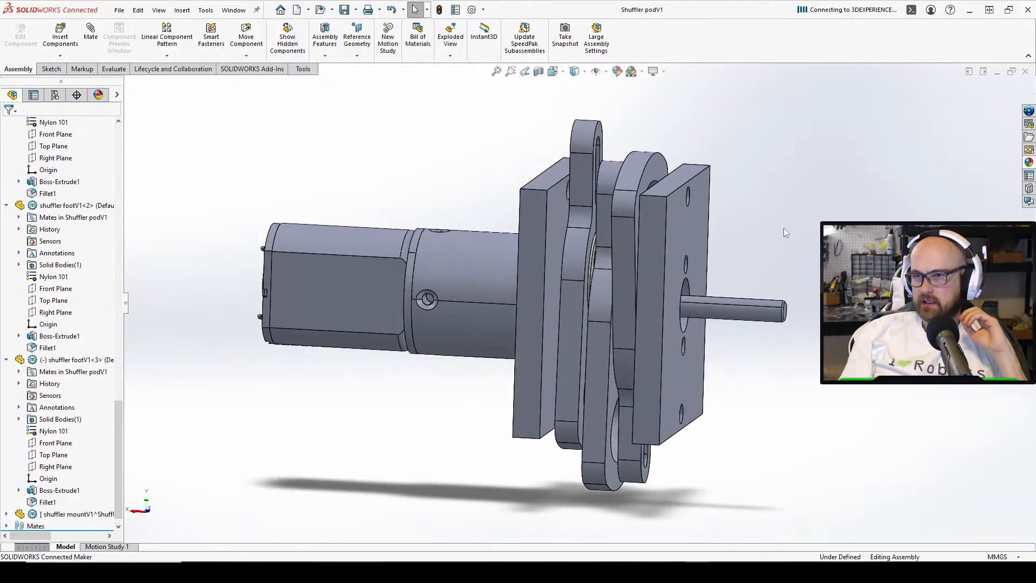
right_click_drag(786, 222, 788, 178)
middle_click_drag(717, 200, 750, 306)
left_click(686, 235)
left_click(617, 261)
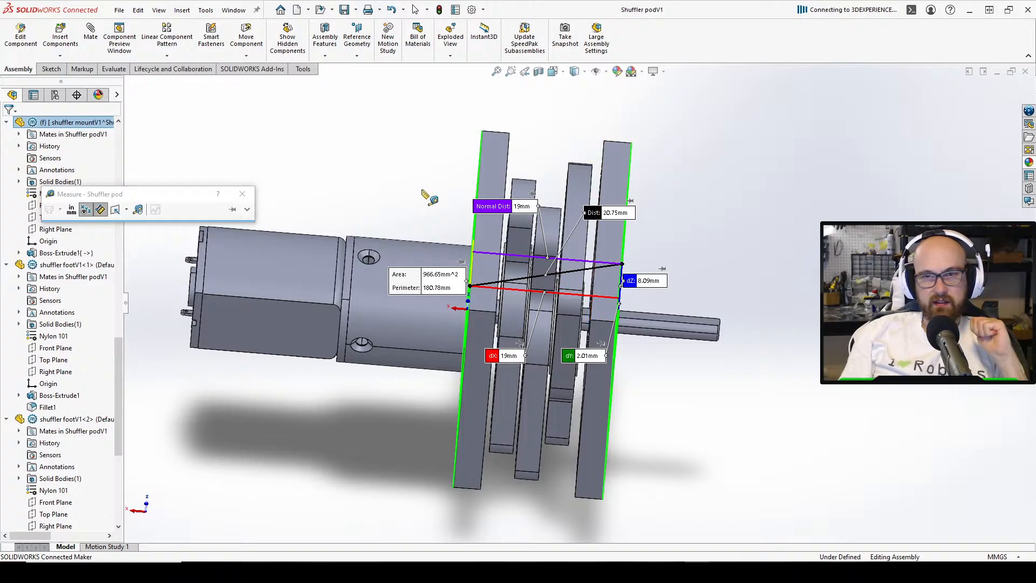
left_click(243, 194)
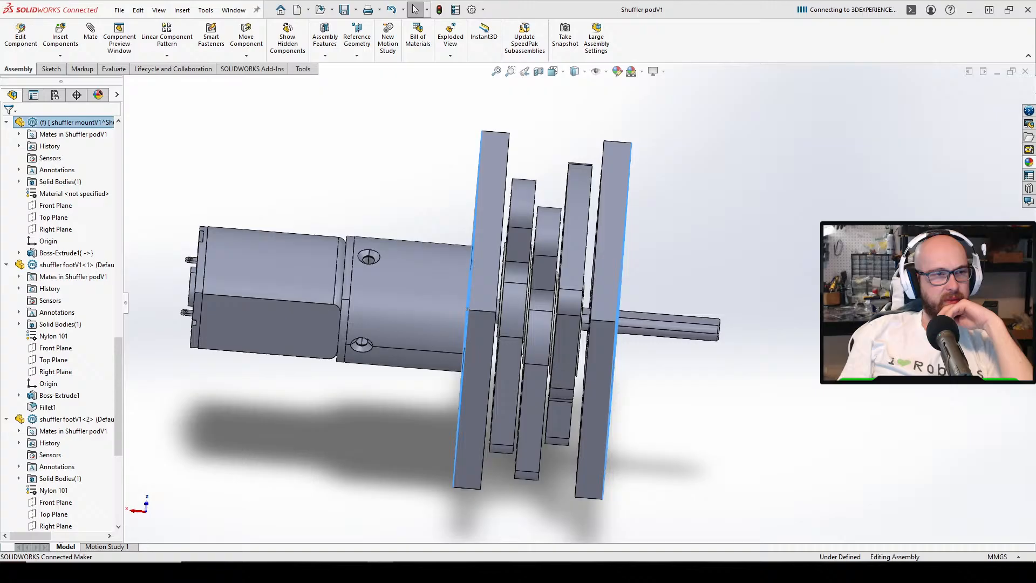
left_click(611, 231)
middle_click_drag(611, 231, 469, 225)
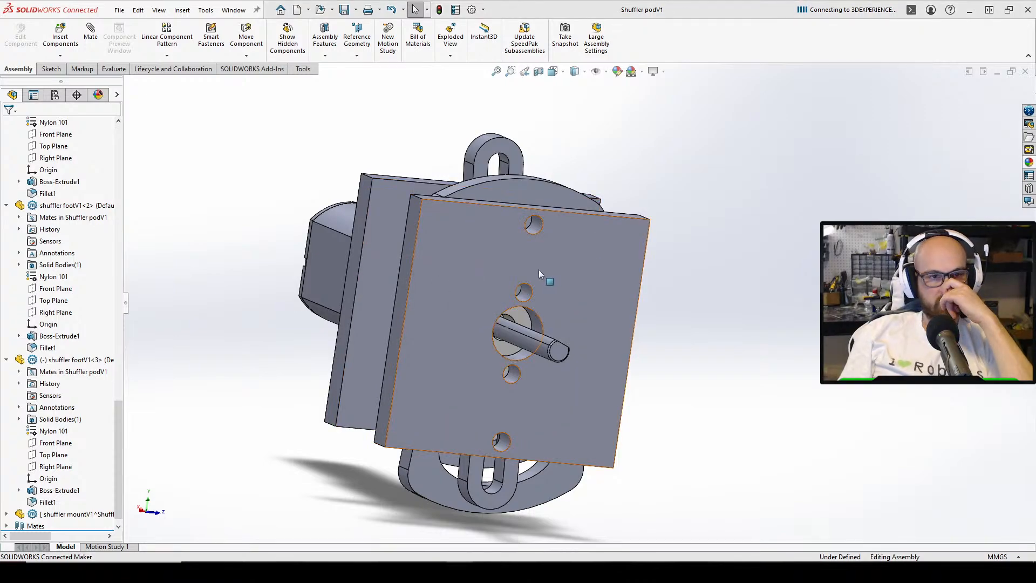
Open the motor-side square mount plate for in-context editing in the assembly
middle_click_drag(538, 270, 607, 268)
scroll(458, 320, "down", 5)
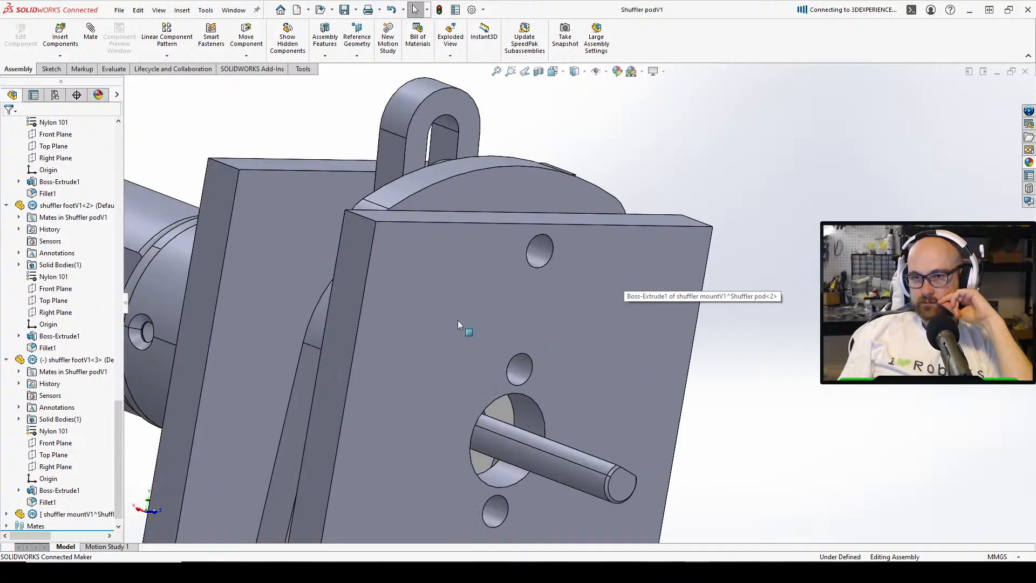
scroll(474, 300, "up", 3)
scroll(574, 323, "down", 3)
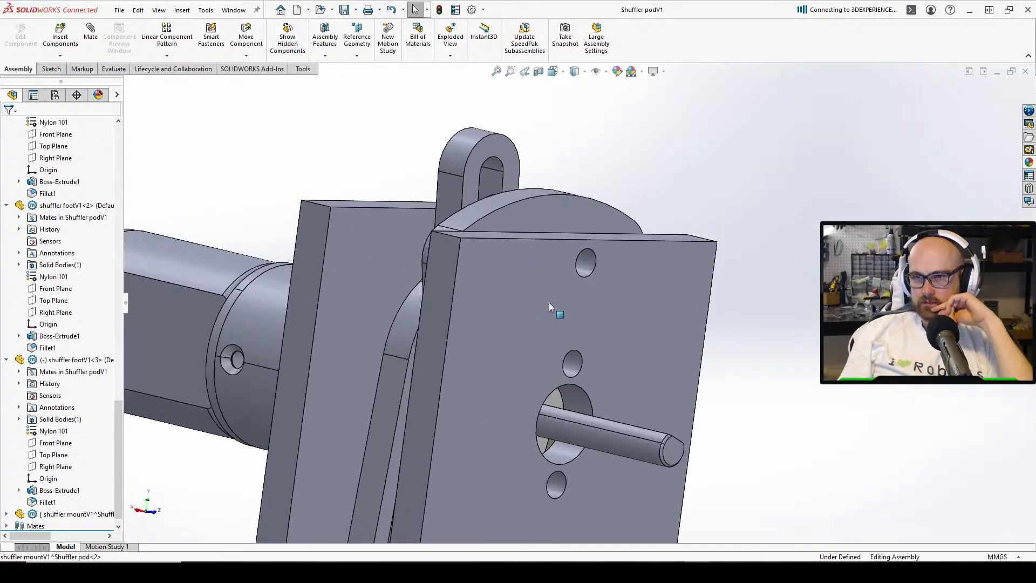
middle_click_drag(549, 302, 401, 320)
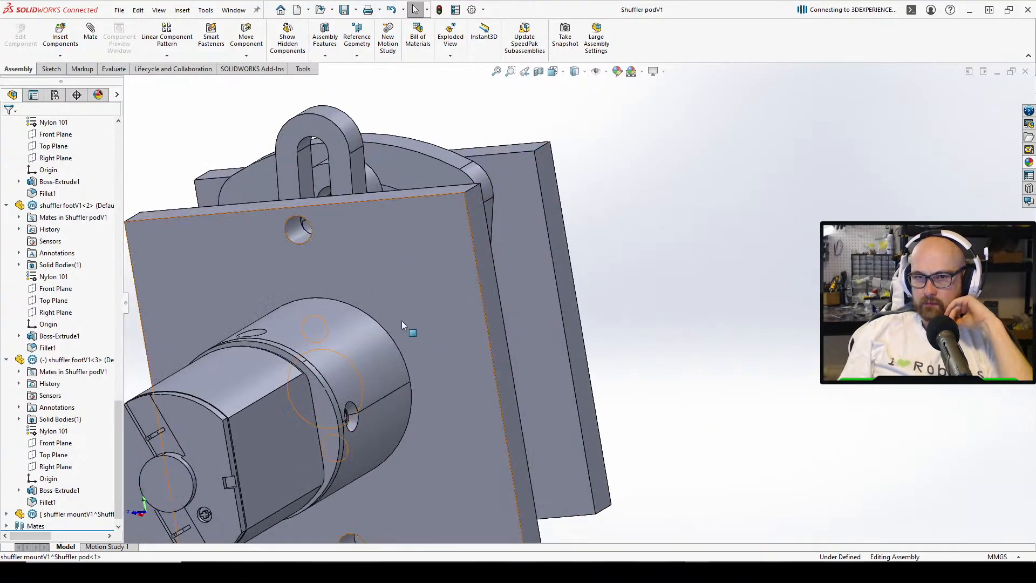
left_click(405, 318)
left_click(500, 257)
key("ctrl+8")
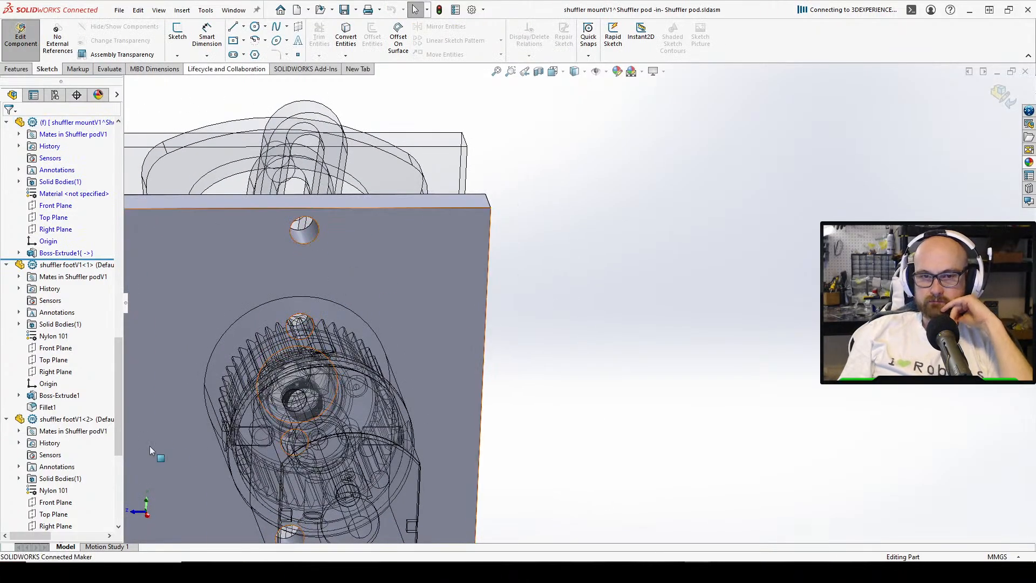
key("z")
Edit the plate's base sketch, setting the distance from the centre to the upper edge to 17 mm, and exit the sketch
left_click(61, 252)
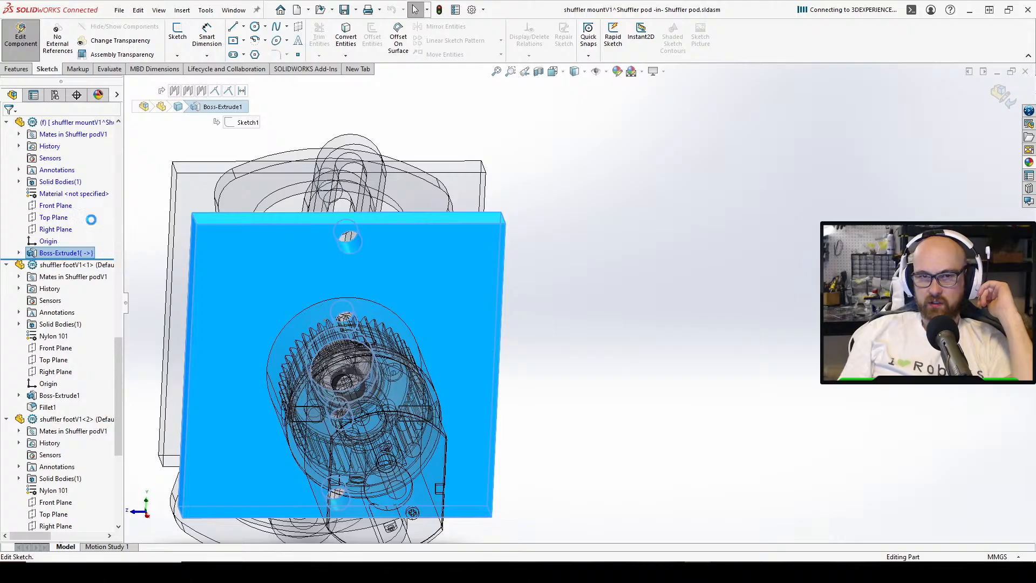
left_click(96, 231)
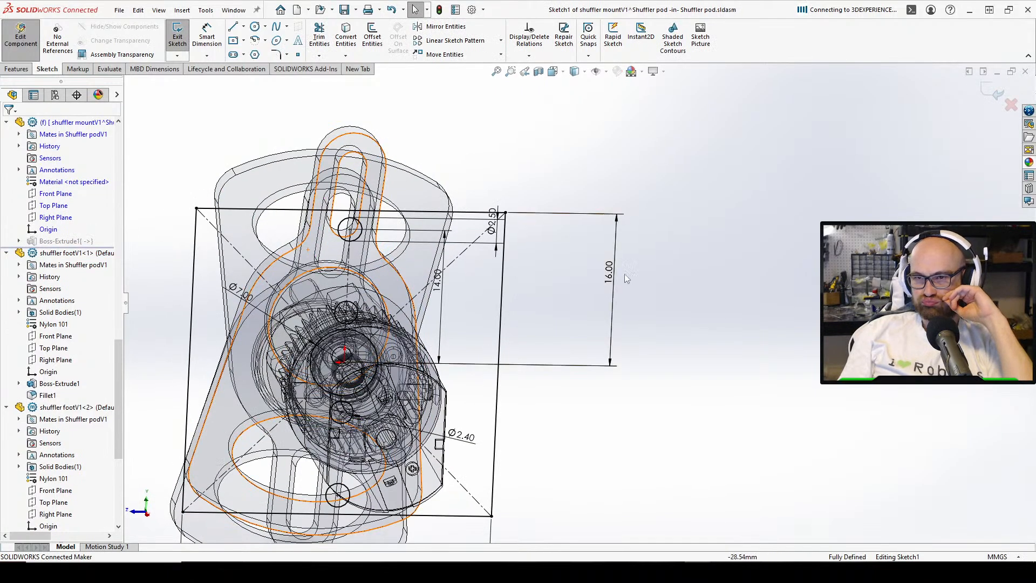
double_click(612, 275)
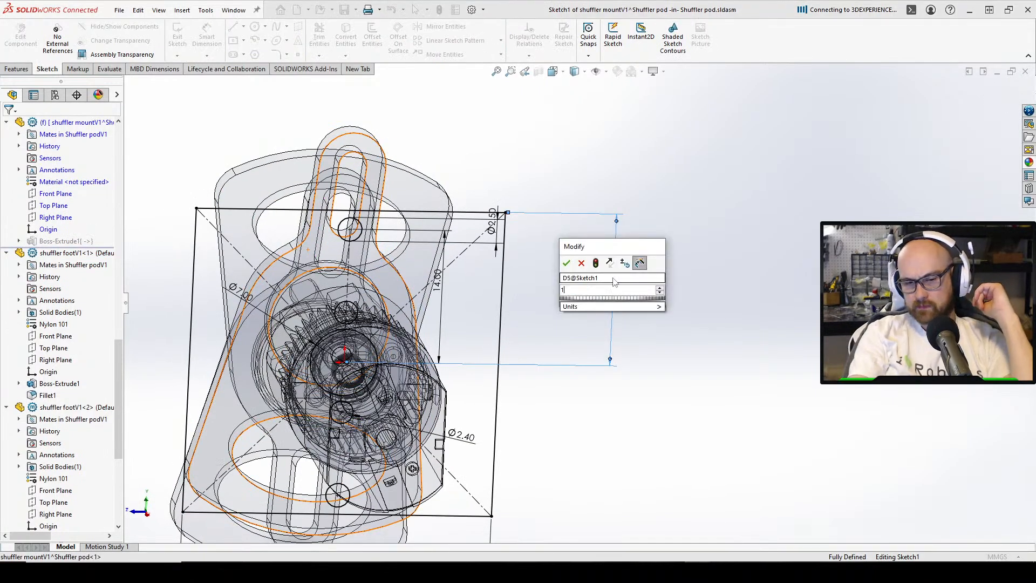
key("Return")
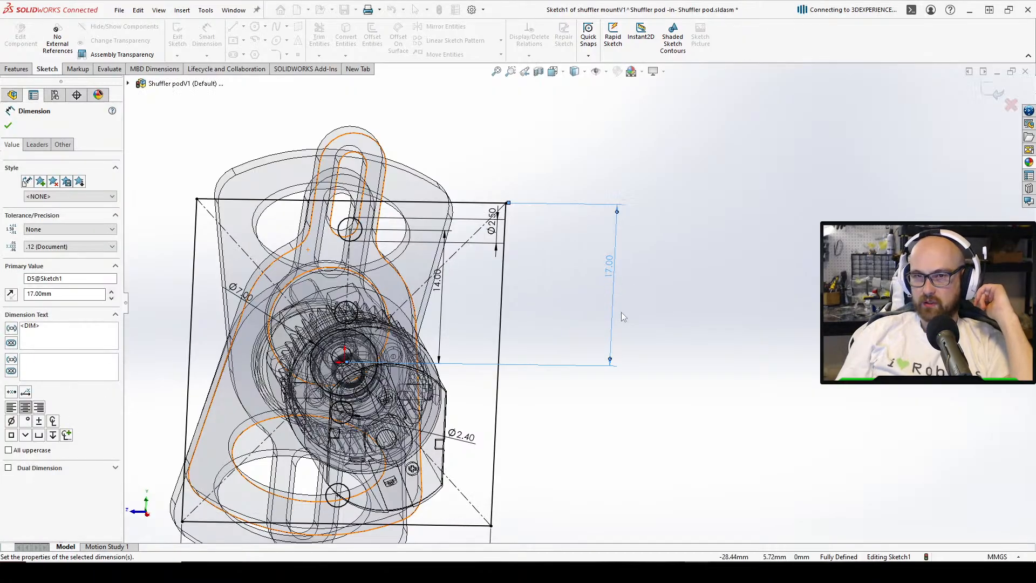
left_click(645, 352)
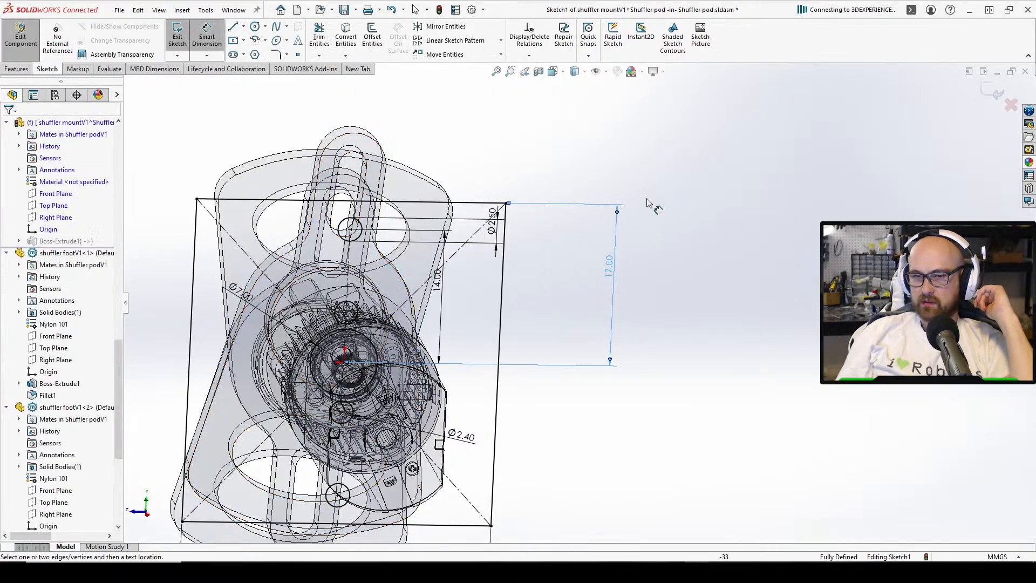
left_click(207, 37)
left_click(173, 39)
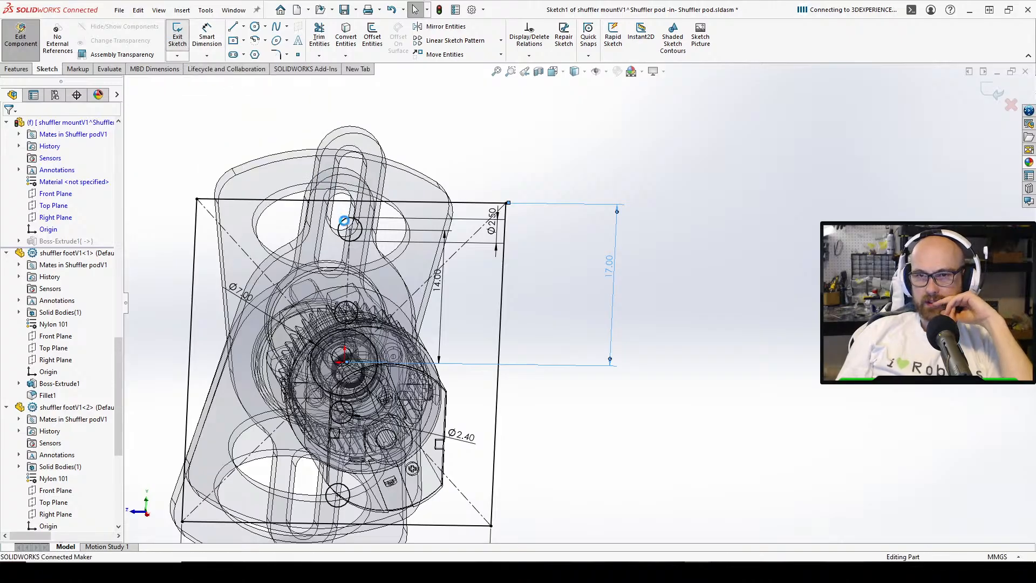
Start a sketch on the plate's outer face and draw a center rectangle from the upper hole's centre to the plate's upper edge
left_click(177, 33)
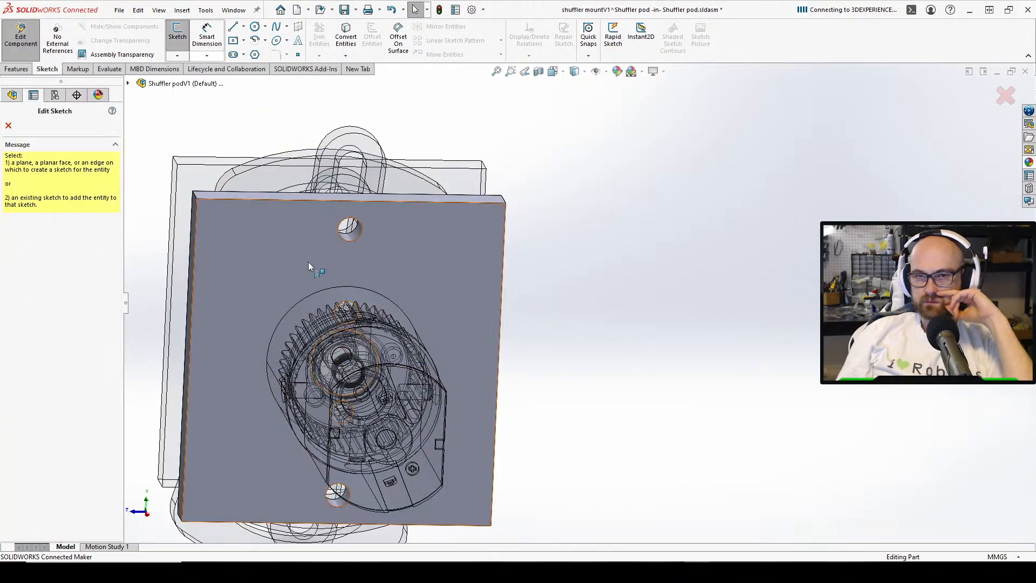
left_click(307, 262)
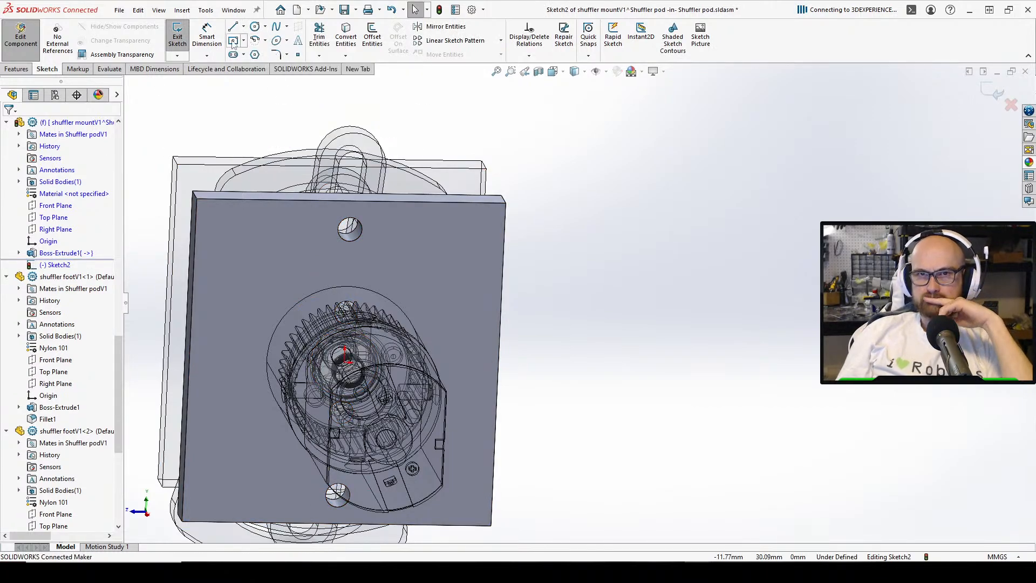
left_click(233, 40)
scroll(351, 227, "down", 3)
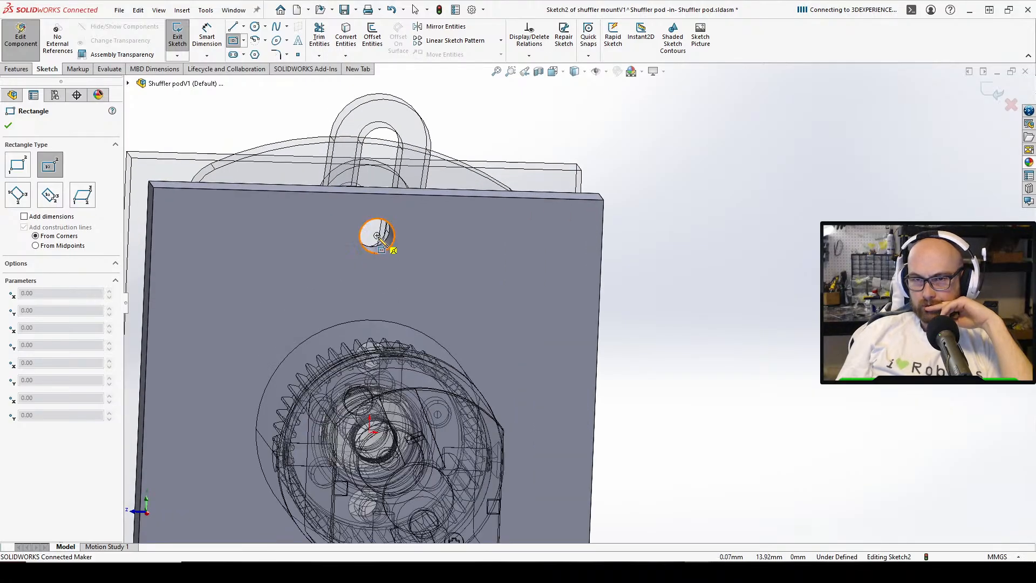
left_click(377, 236)
left_click(422, 196)
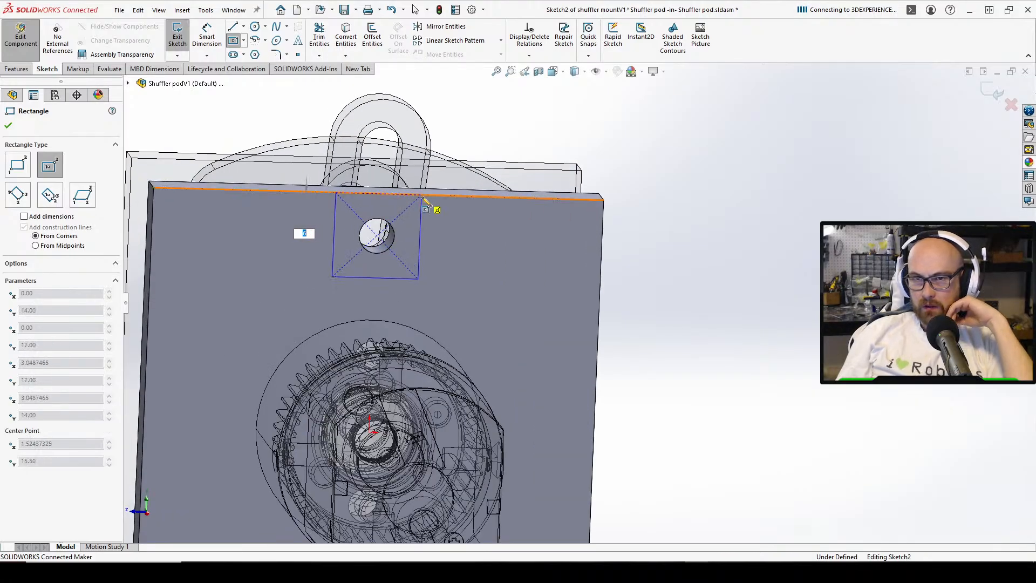
right_click(420, 202)
left_click(442, 211)
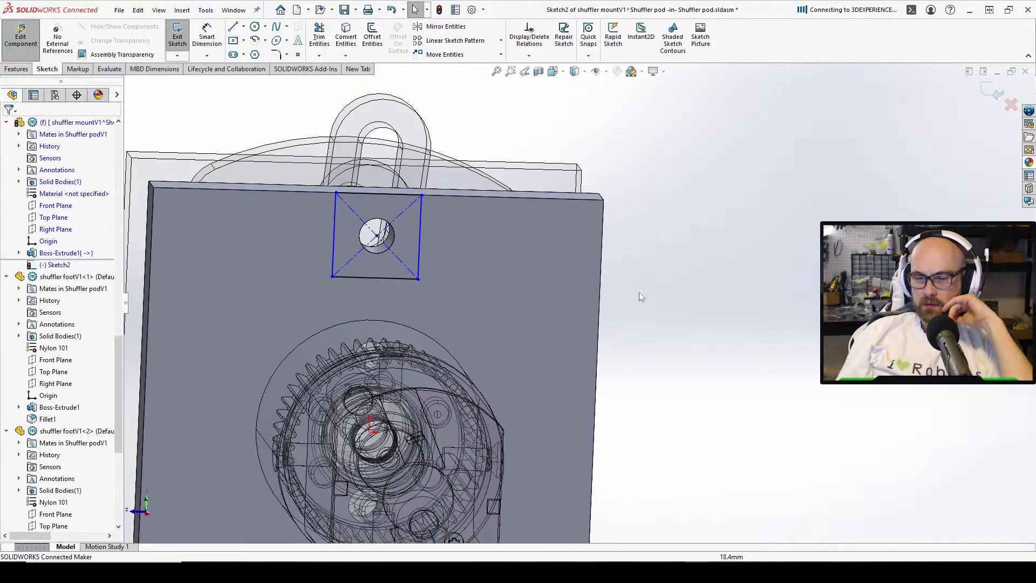
key("ctrl+b")
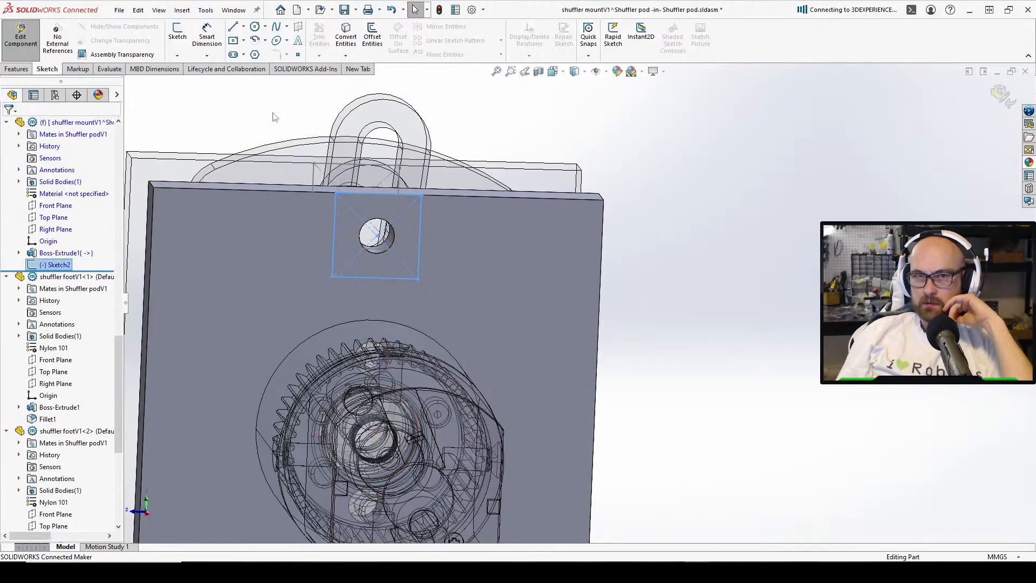
left_click(728, 249)
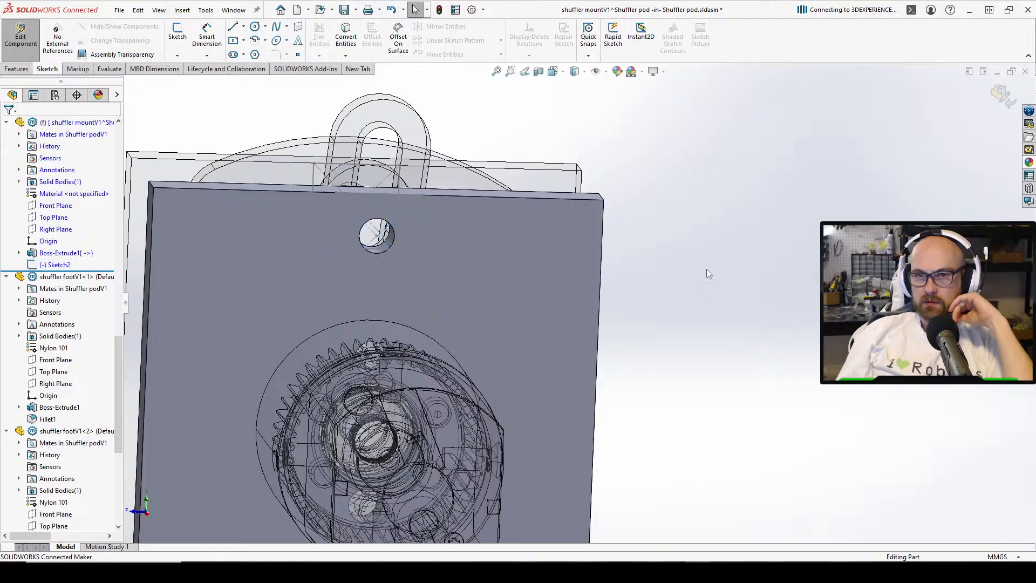
key("s")
left_click(8, 126)
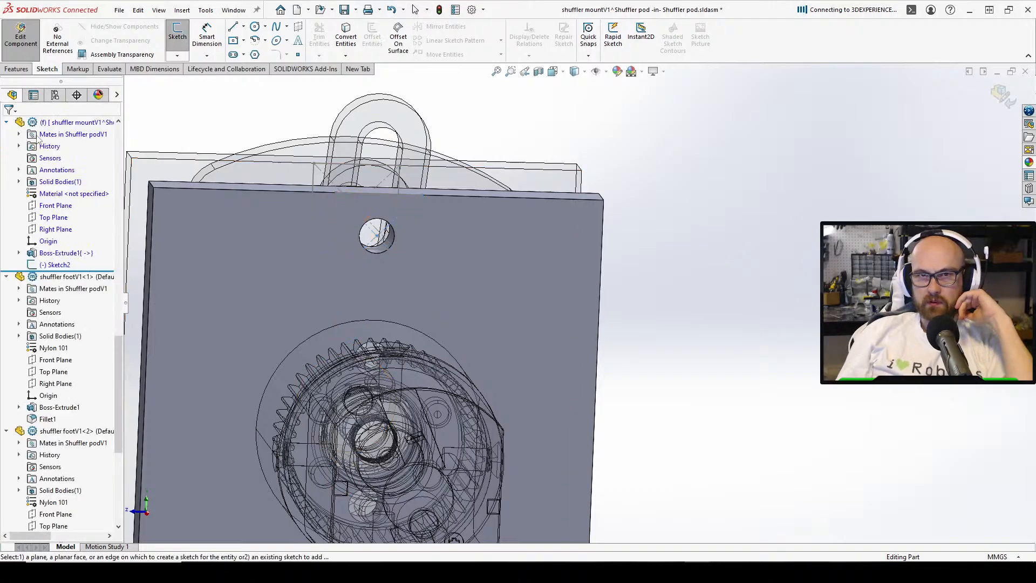
left_click(57, 264)
left_click(67, 232)
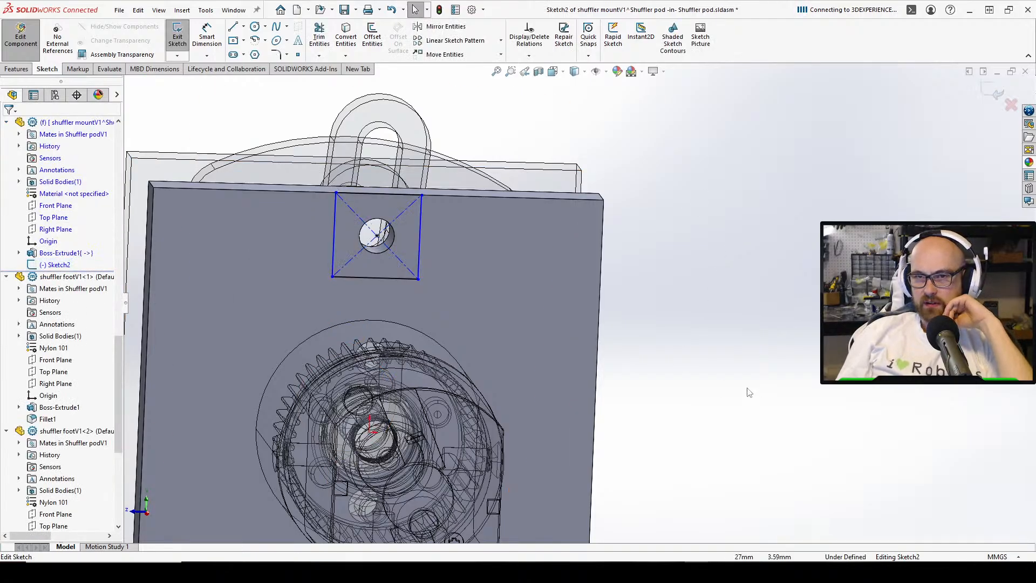
Dimension the width of the rectangle around the upper hole at 6 mm
key("d")
left_click(421, 232)
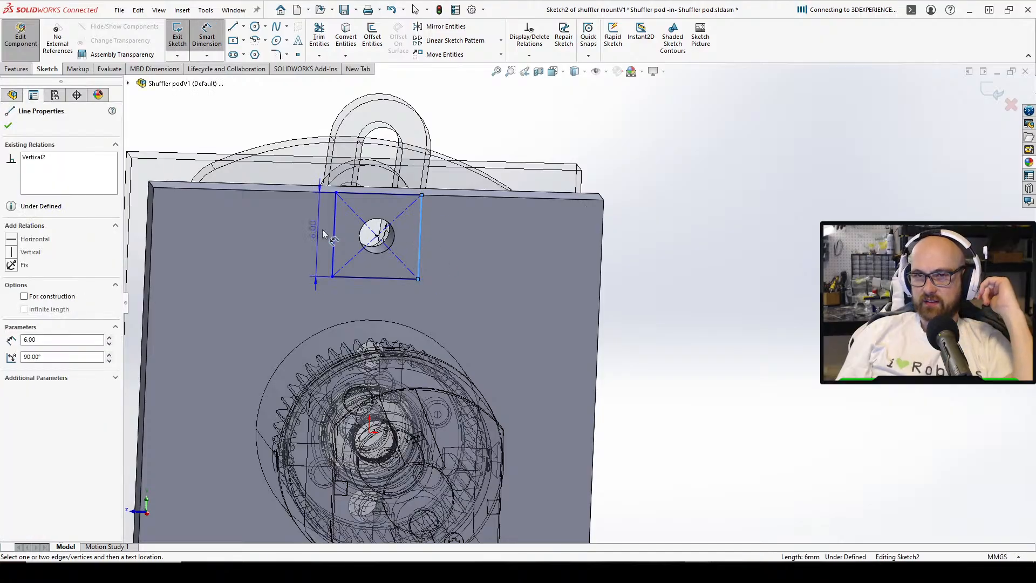
left_click(647, 247)
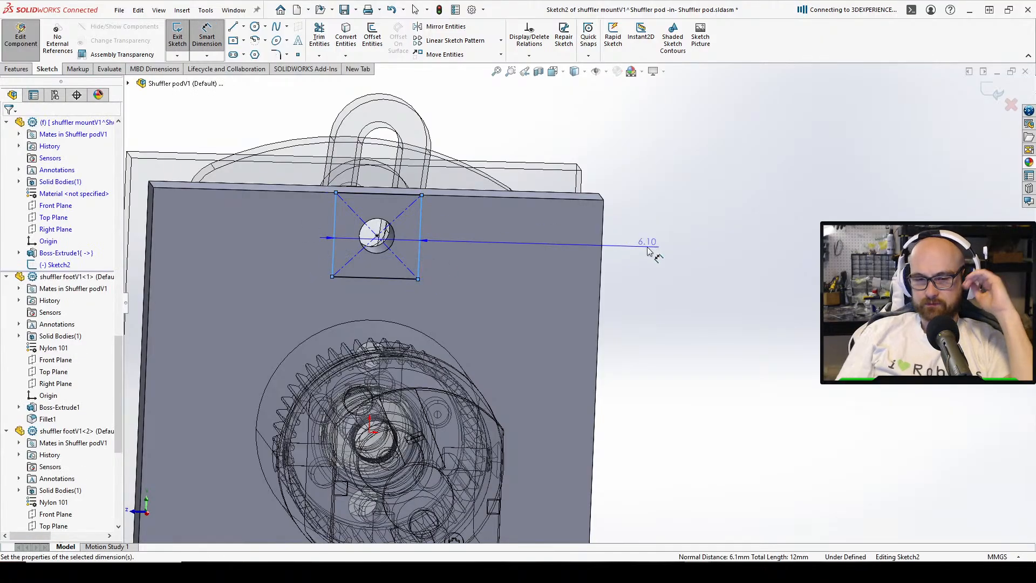
type("6")
key("Return")
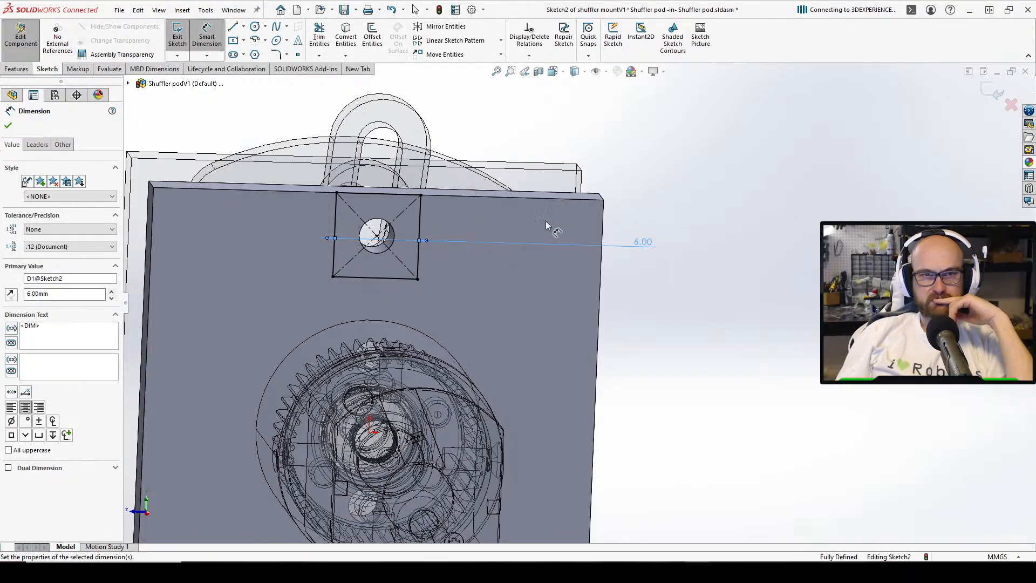
Try a rectangle width of 8 mm and return it to 6 mm
scroll(545, 222, "up", 1)
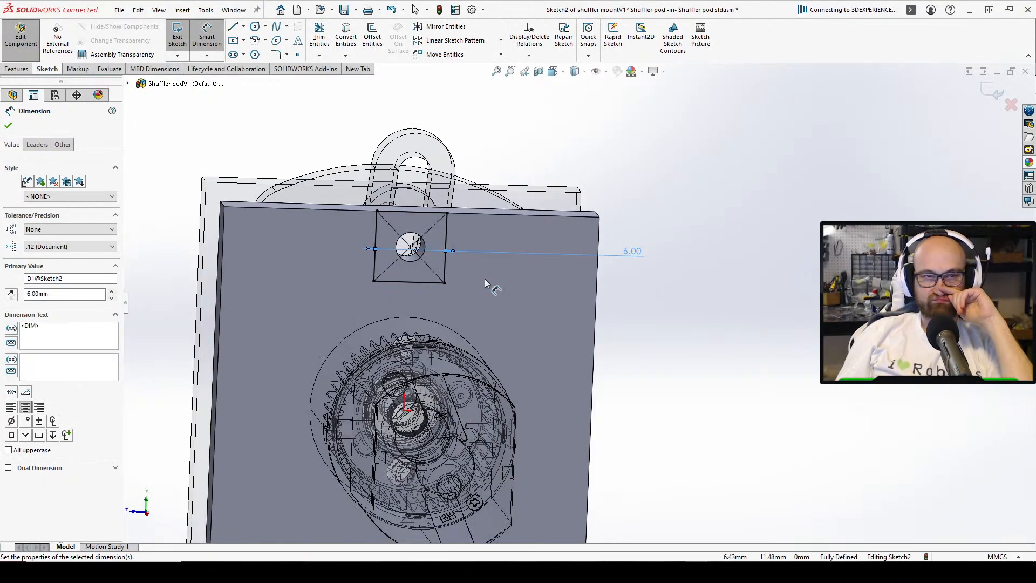
scroll(452, 301, "up", 1)
scroll(451, 302, "down", 2)
scroll(451, 303, "up", 1)
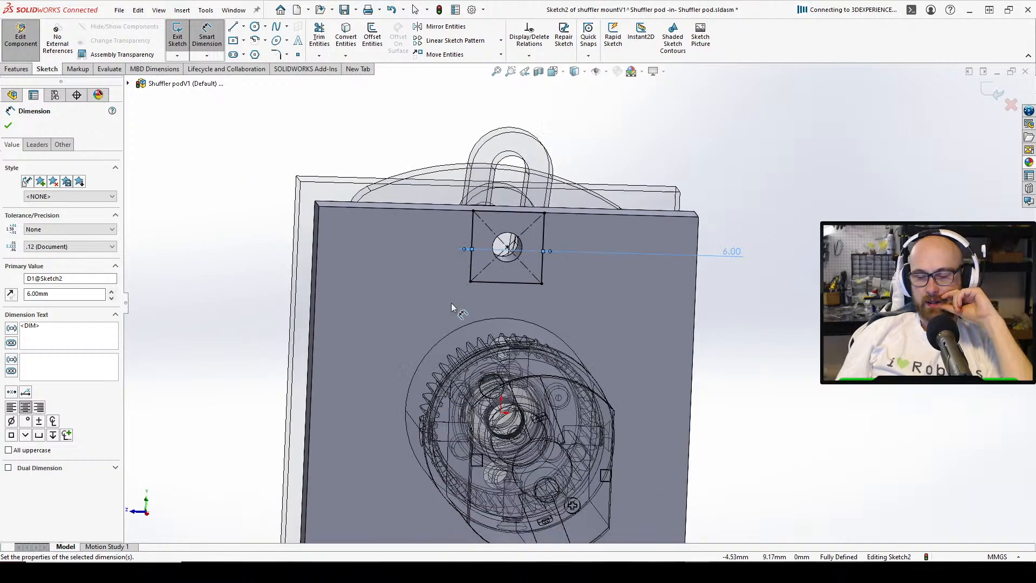
scroll(451, 302, "up", 1)
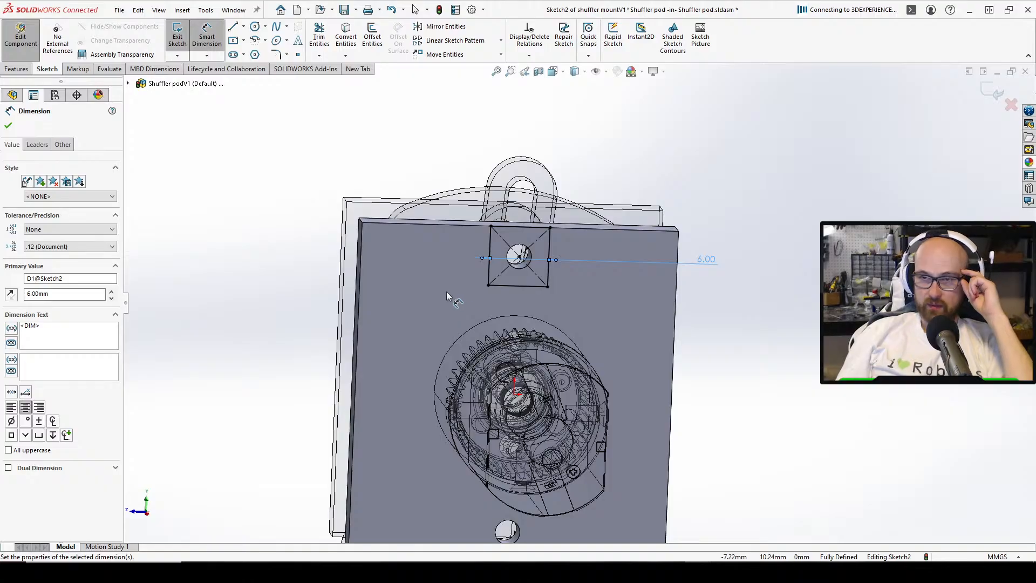
double_click(713, 269)
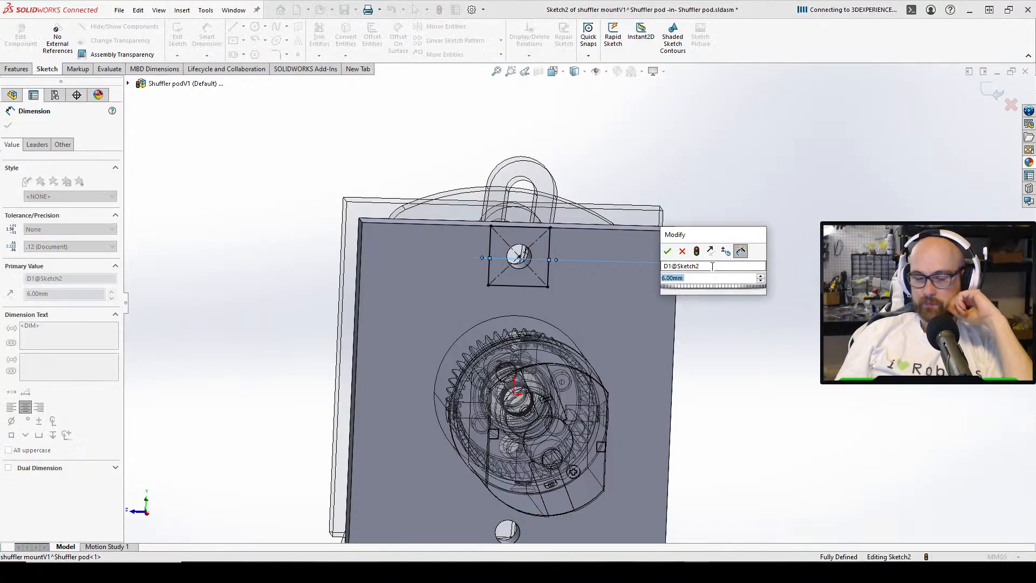
type("8")
key("Return")
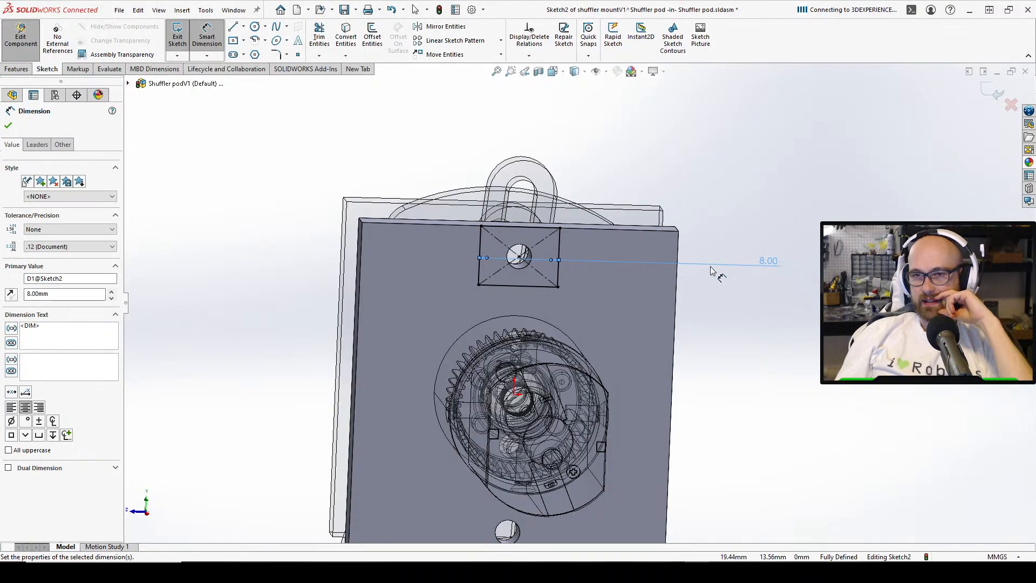
double_click(768, 265)
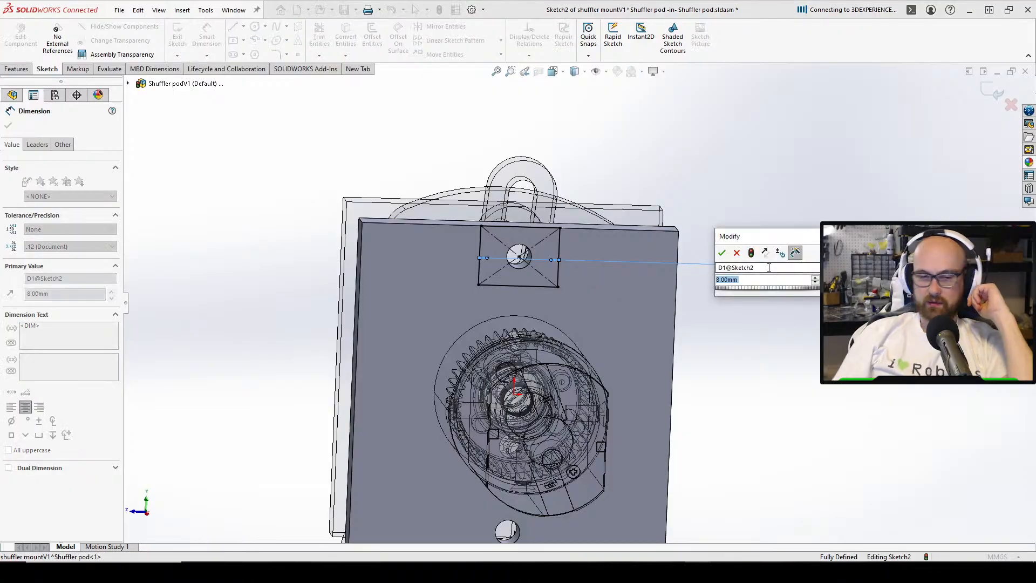
type("6")
key("Return")
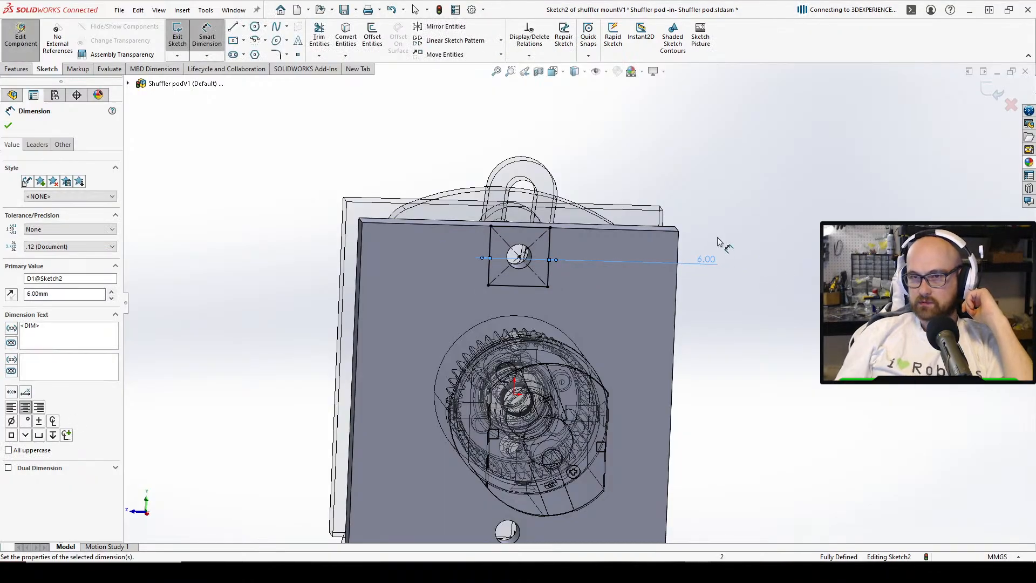
Sketch a horizontal centerline about 16 mm long from the midpoint of the plate's side edge to the origin
scroll(620, 254, "down", 2)
right_click_drag(745, 307, 690, 352)
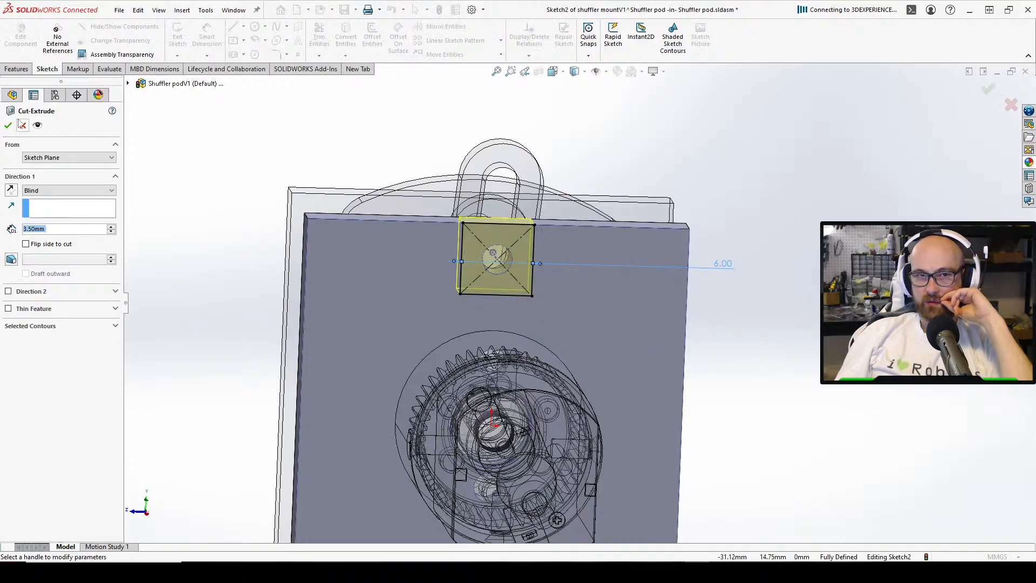
left_click(243, 27)
left_click(260, 51)
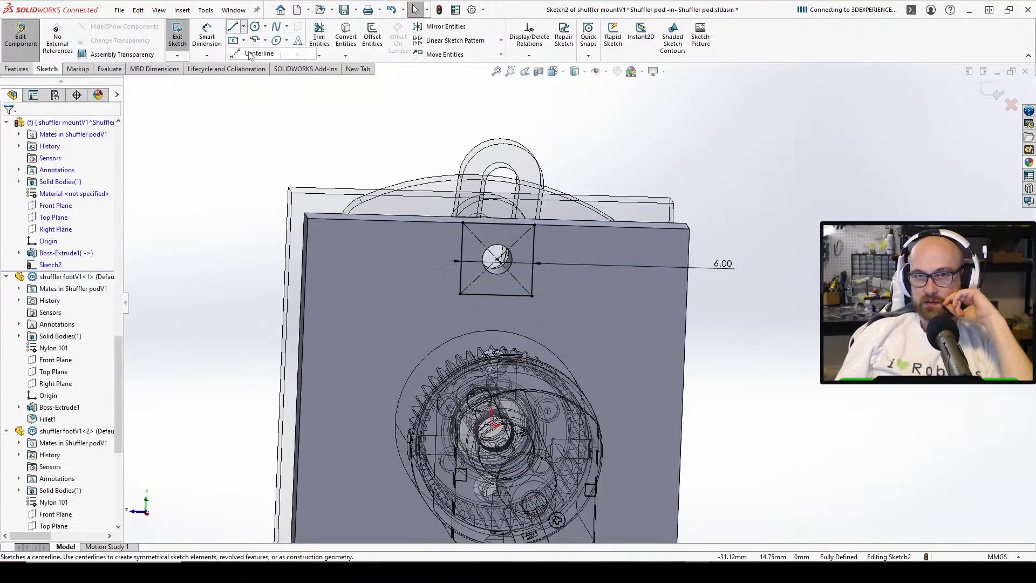
scroll(430, 425, "up", 2)
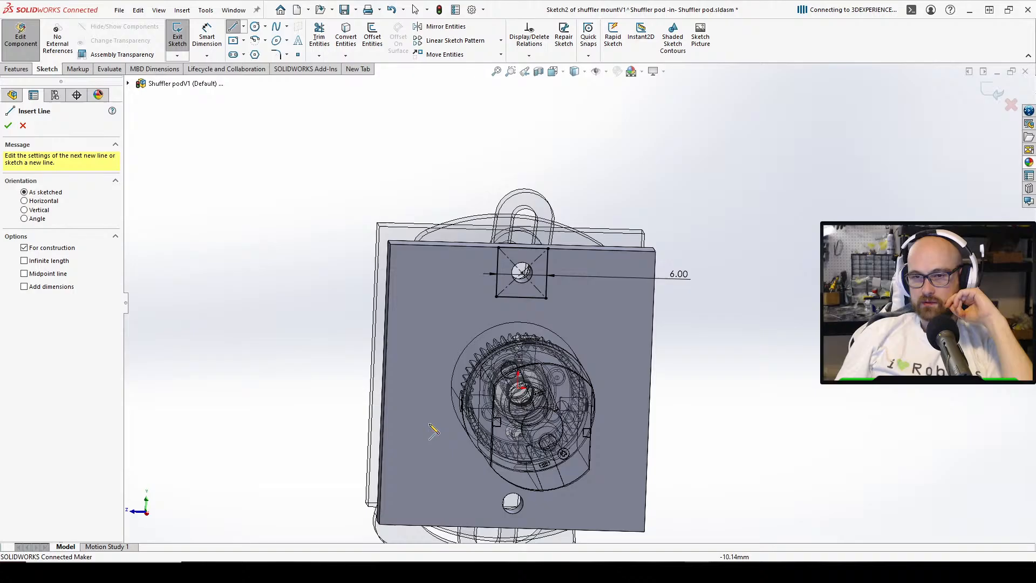
left_click(384, 385)
left_click(518, 385)
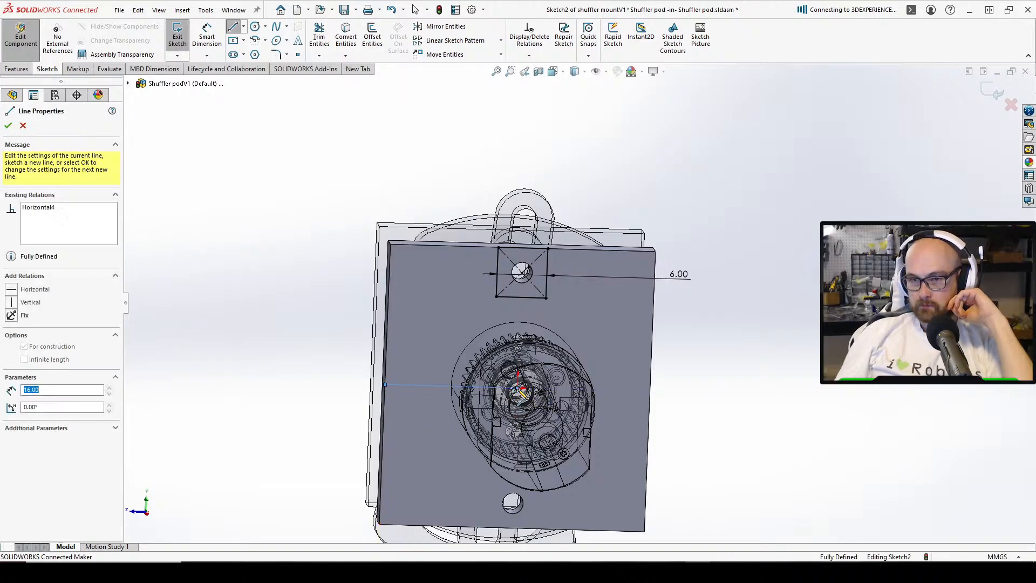
right_click(526, 391)
left_click(543, 397)
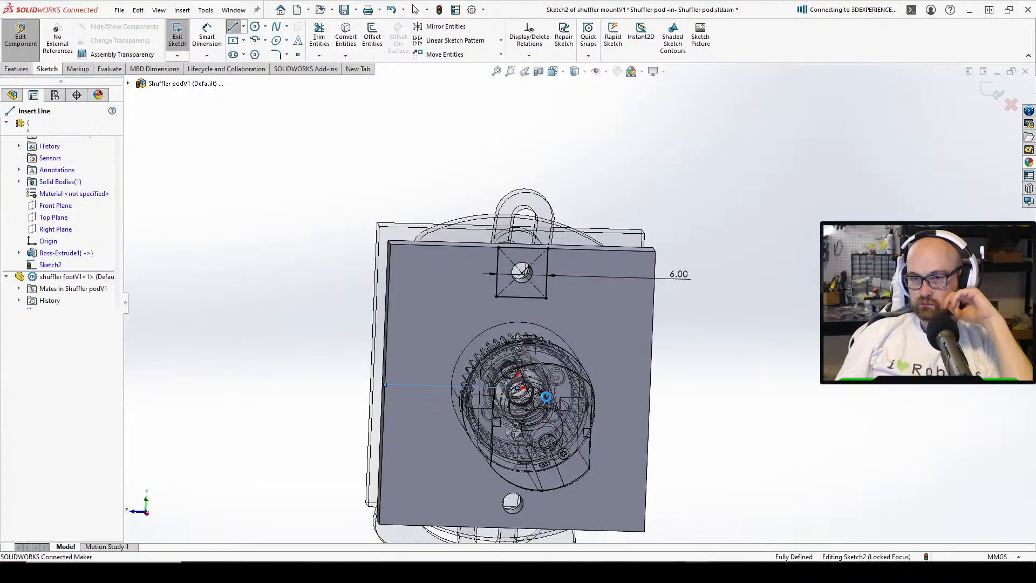
Mirror the four sides of the upper hole's rectangle about the horizontal centerline to the plate's lower hole
left_click(445, 26)
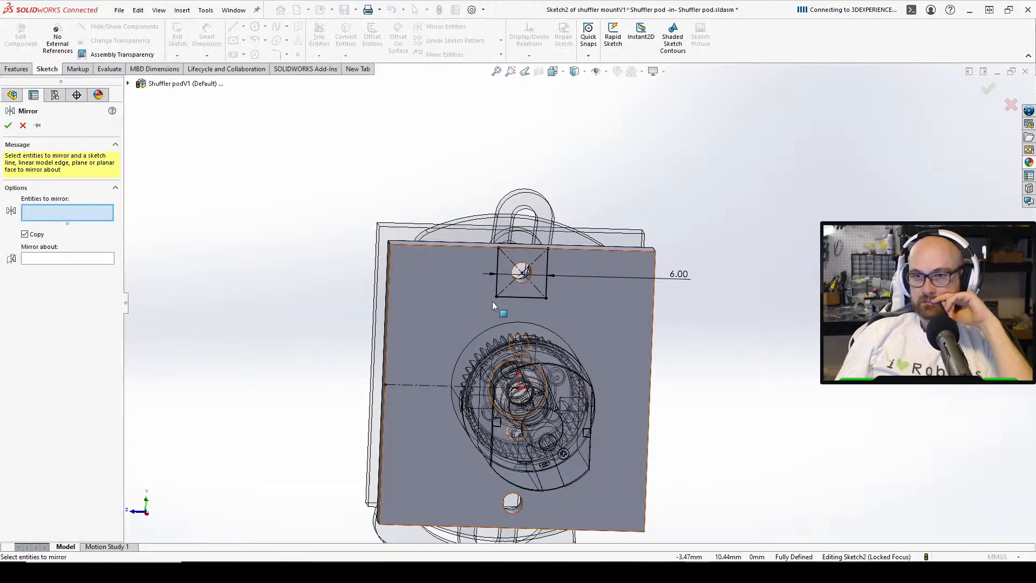
left_click(527, 296)
left_click(546, 276)
left_click(521, 248)
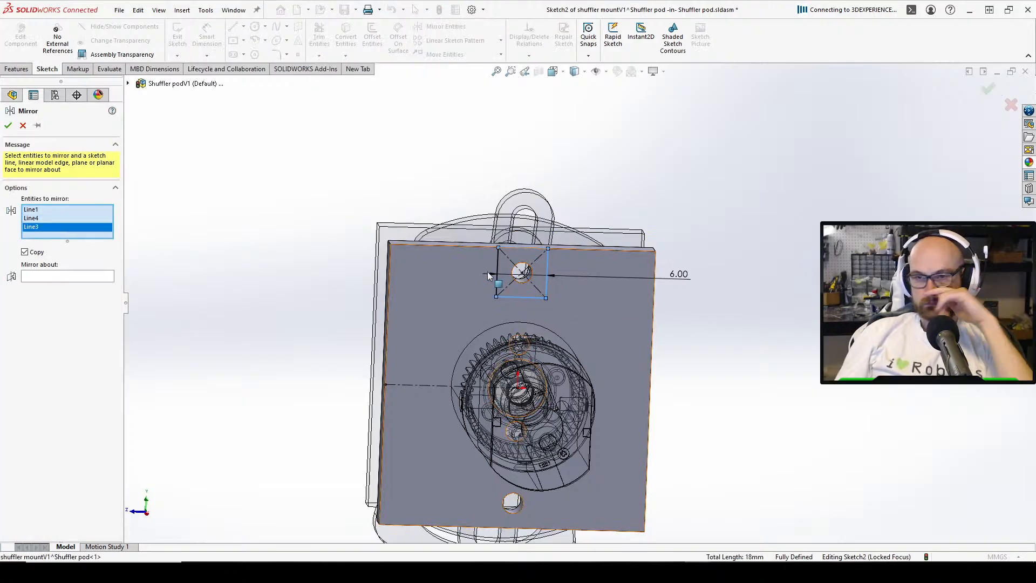
left_click(495, 267)
left_click(94, 286)
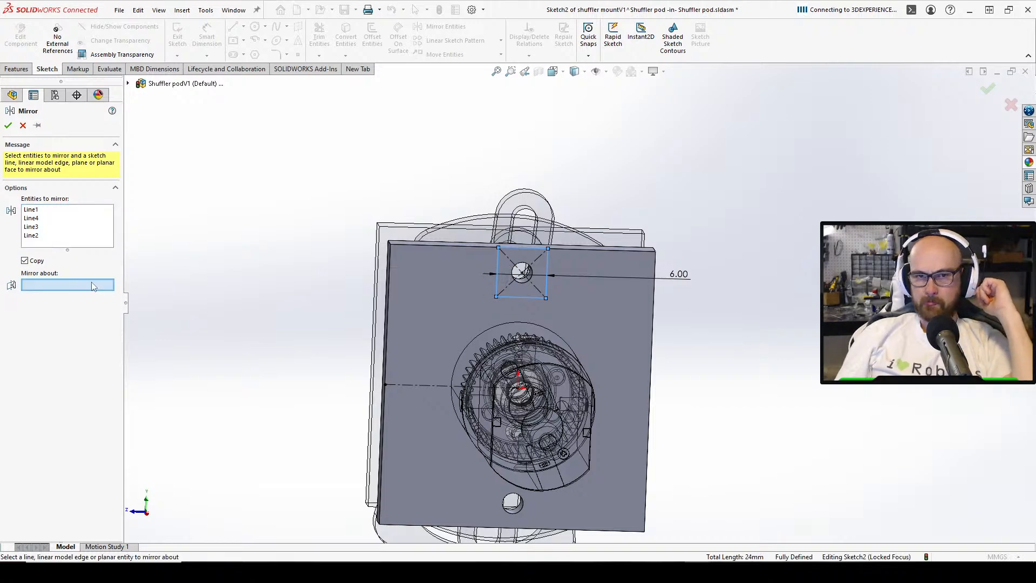
left_click(444, 385)
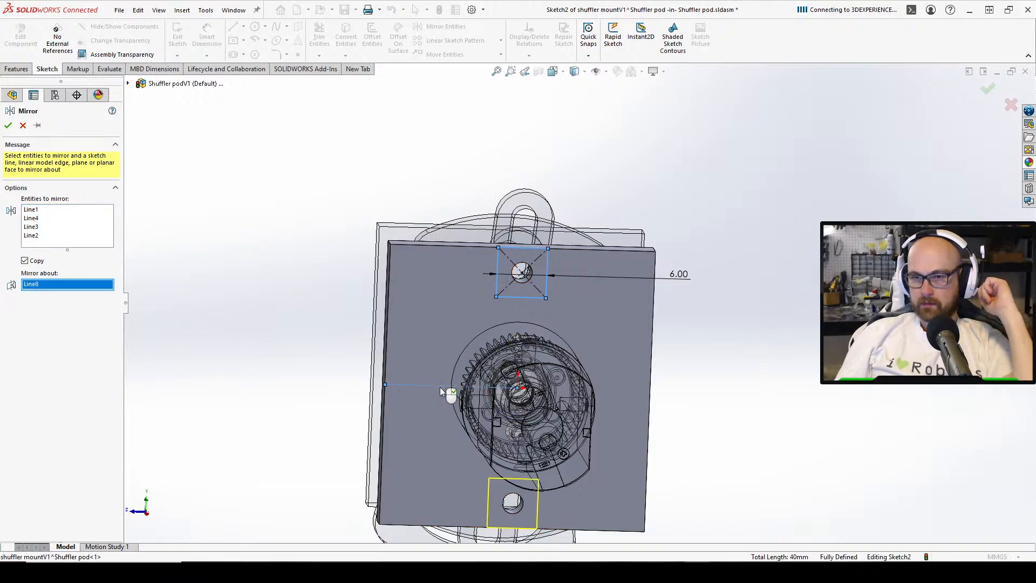
left_click(8, 126)
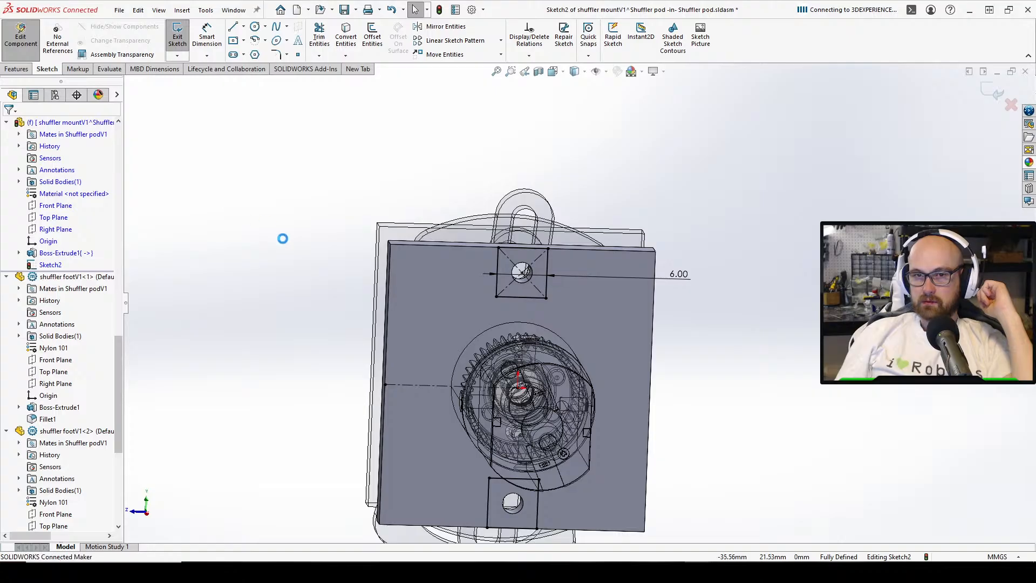
Cut-extrude both rectangles blind to a depth of 1.5 mm and return to editing the assembly
key("ctrl+e")
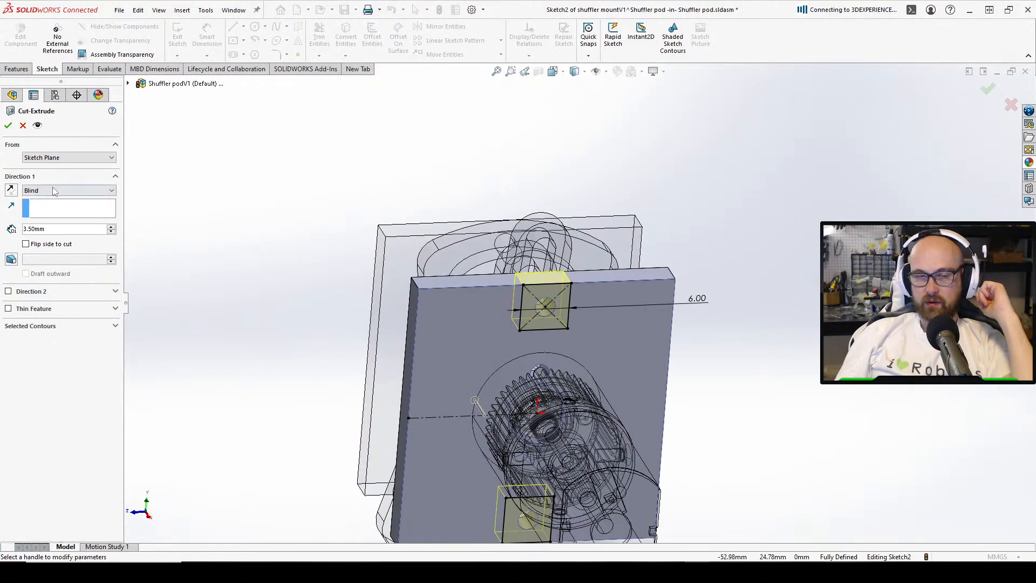
left_click(54, 190)
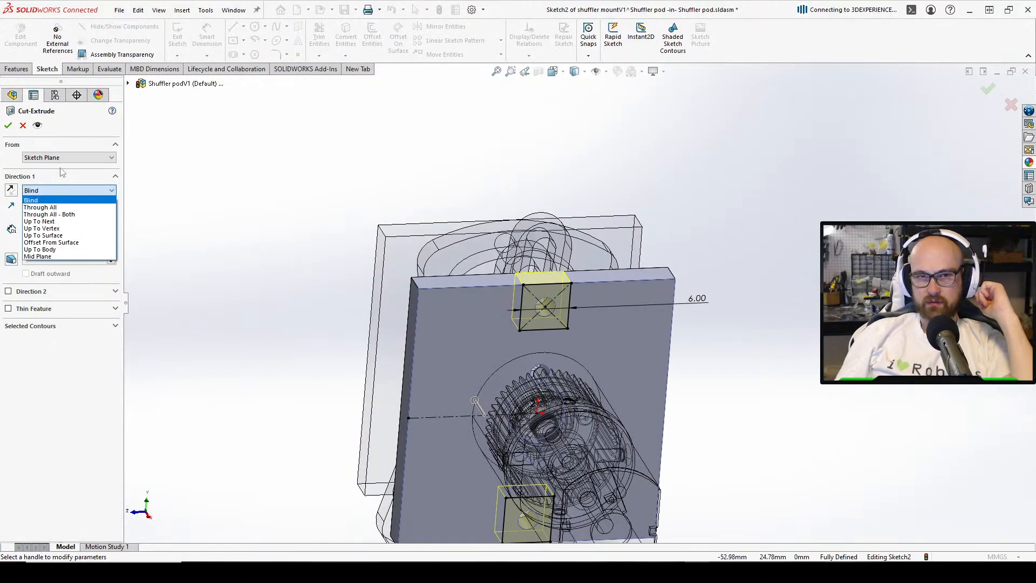
left_click(62, 172)
left_click_drag(63, 230, 24, 229)
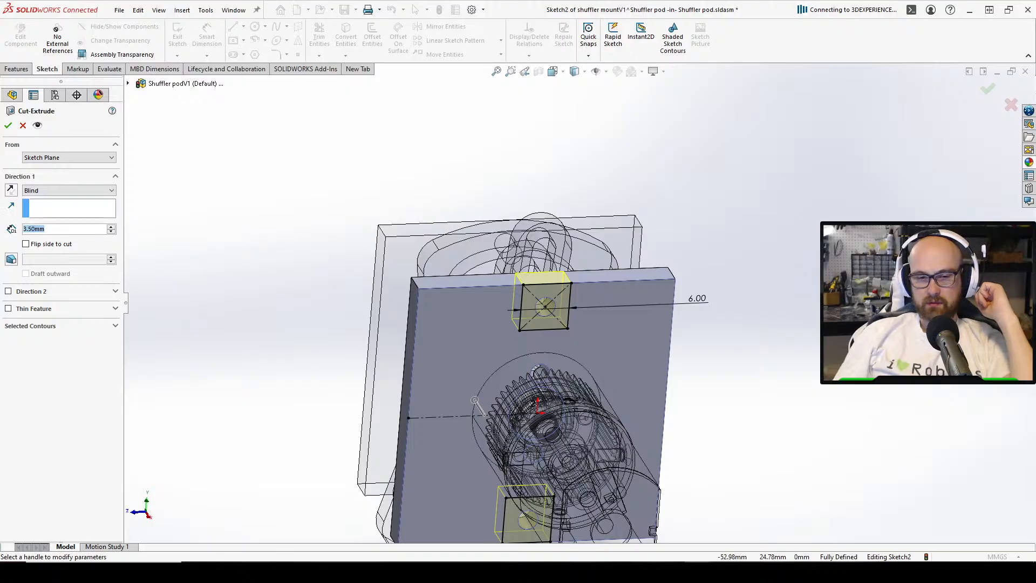
type("2.")
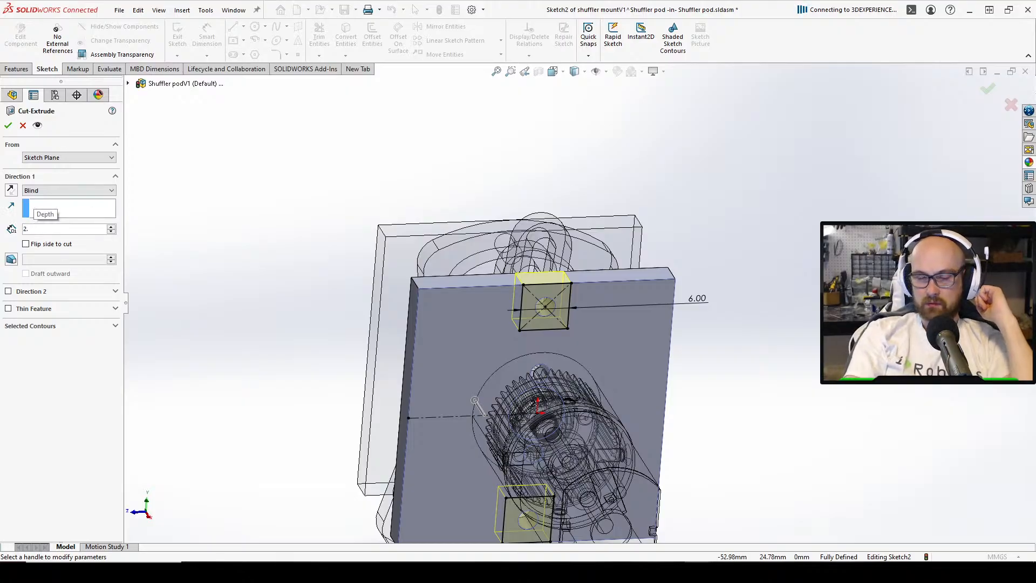
key("BackSpace")
key("BackSpace")
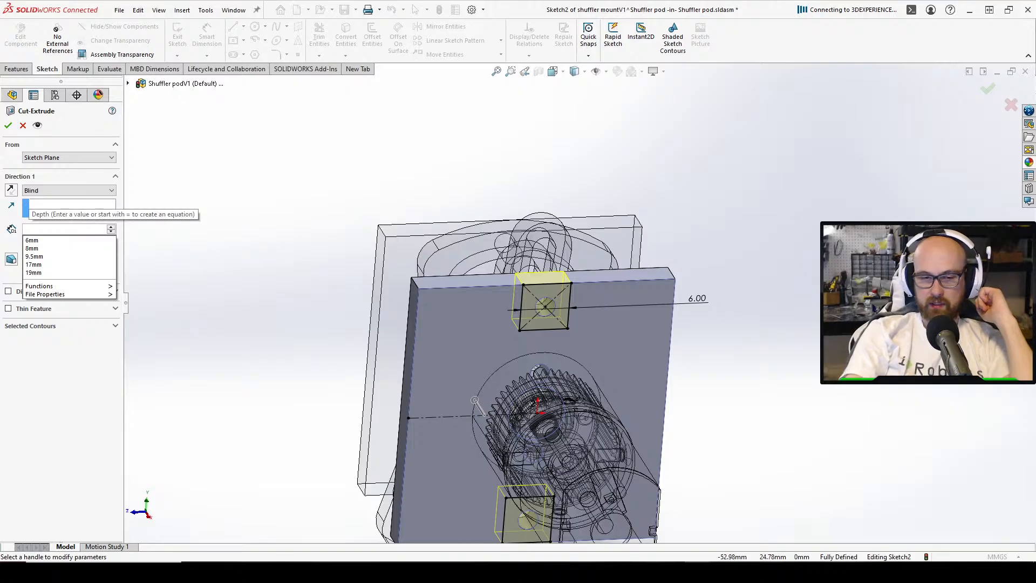
type("1.5")
key("Return")
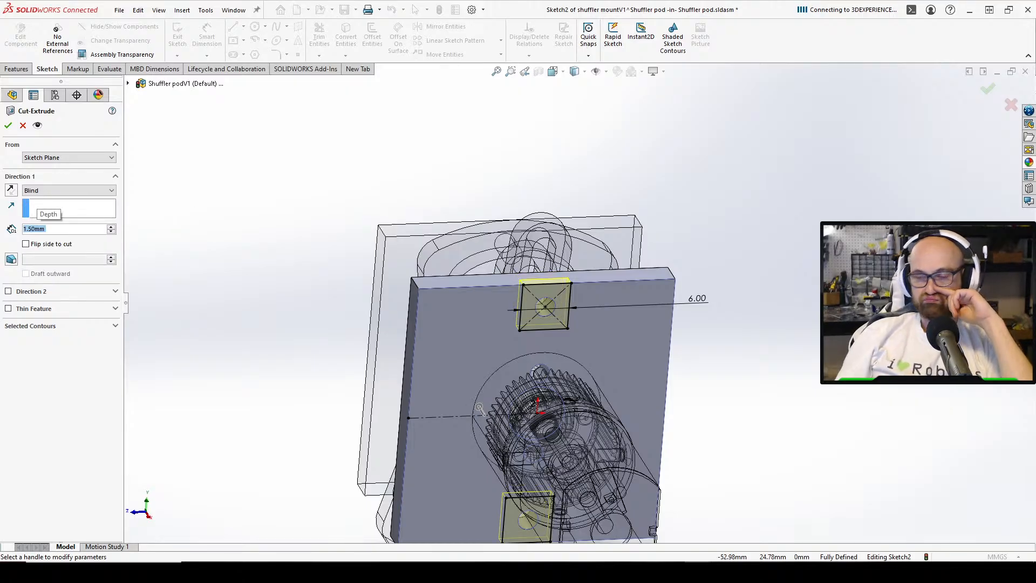
left_click(8, 125)
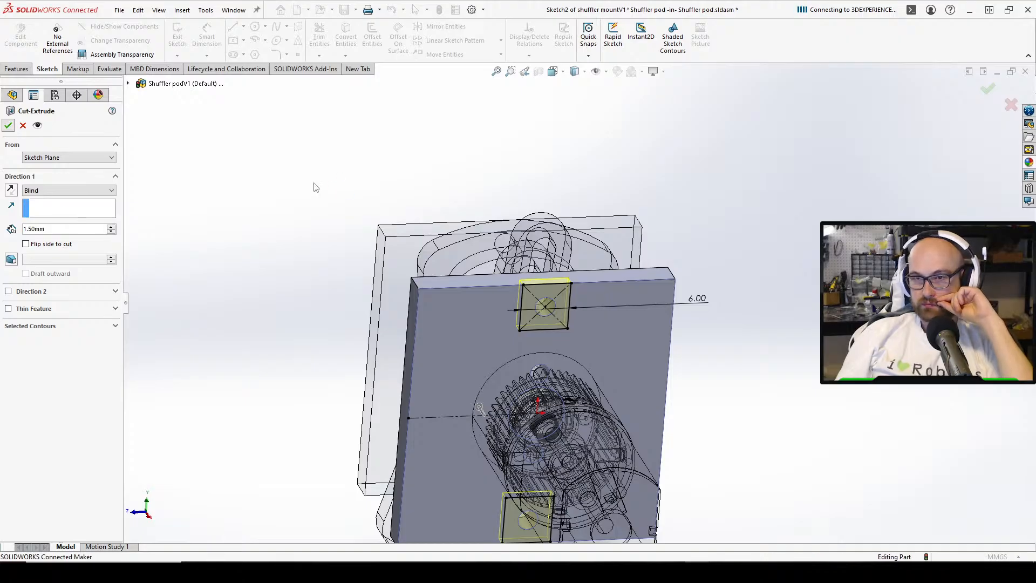
middle_click_drag(486, 312, 610, 365)
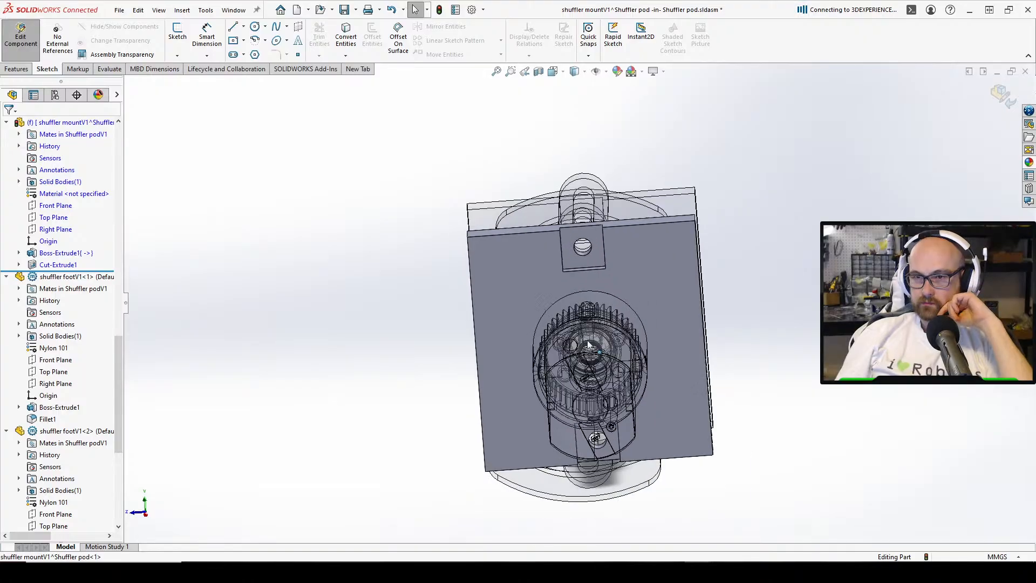
middle_click_drag(590, 248, 756, 273)
key("Right")
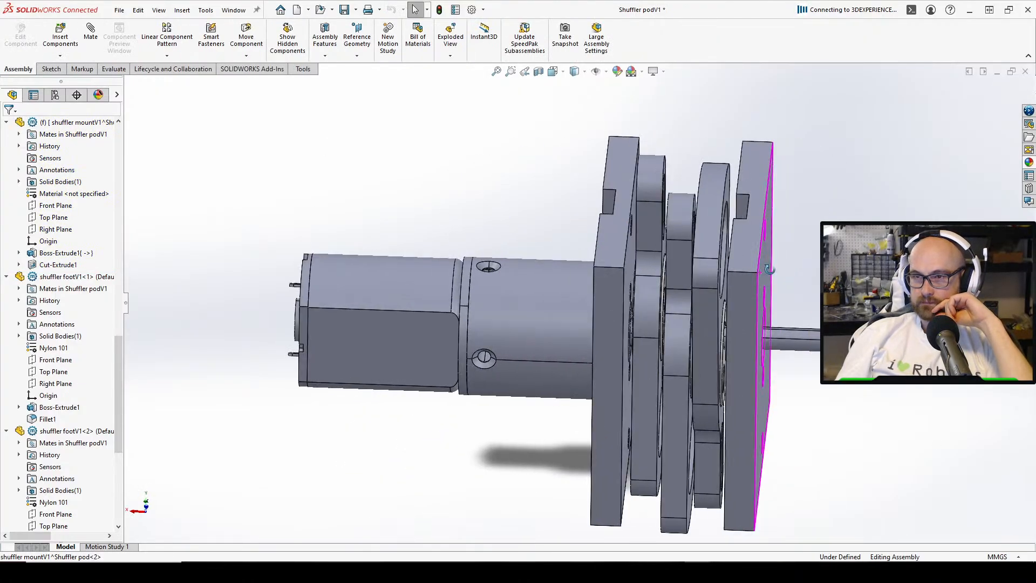
Edit the second mount plate's distance mate, replacing that plate's mated face with its plain outer face
left_click(746, 265)
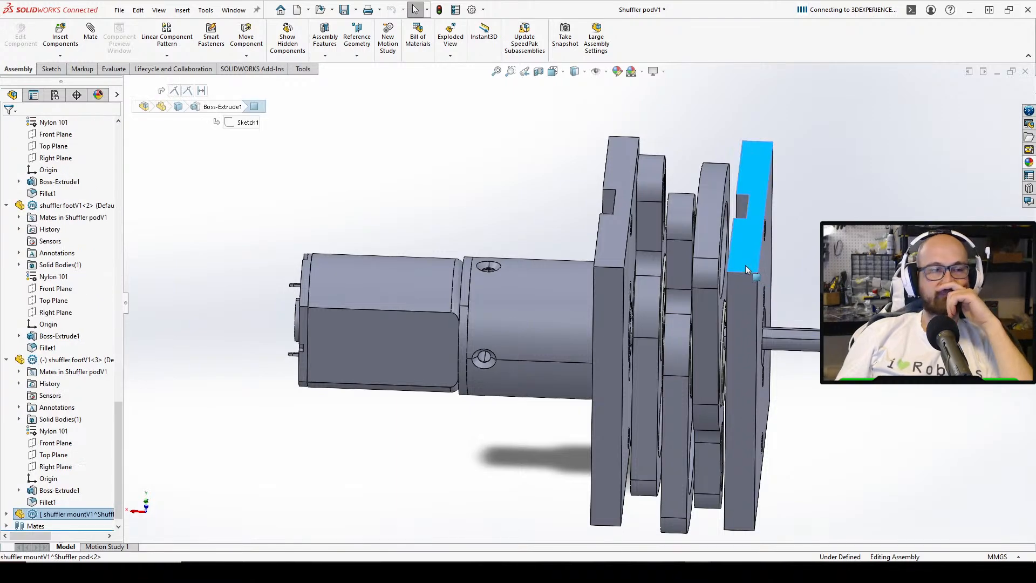
left_click(6, 515)
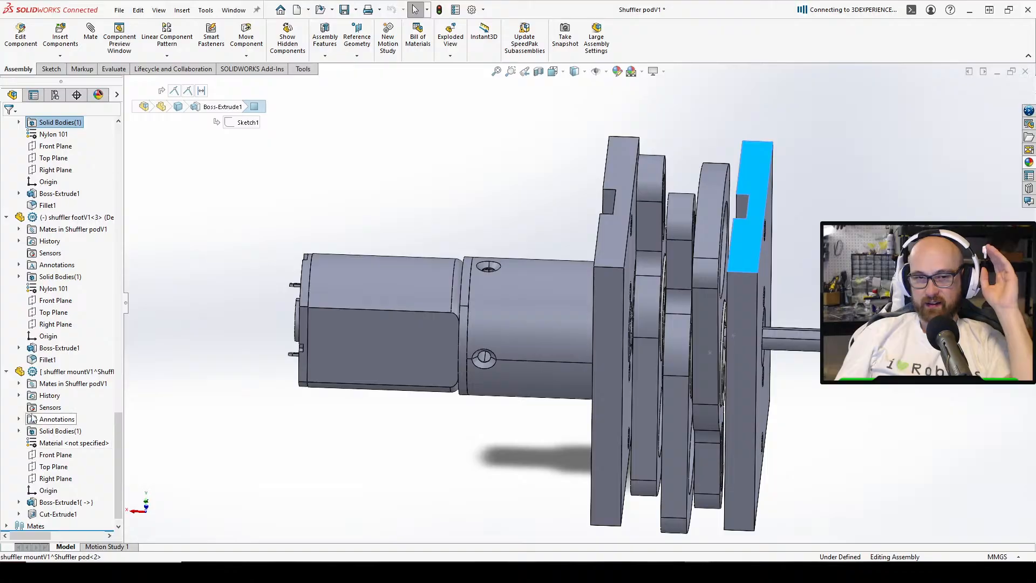
left_click(19, 384)
left_click(80, 419)
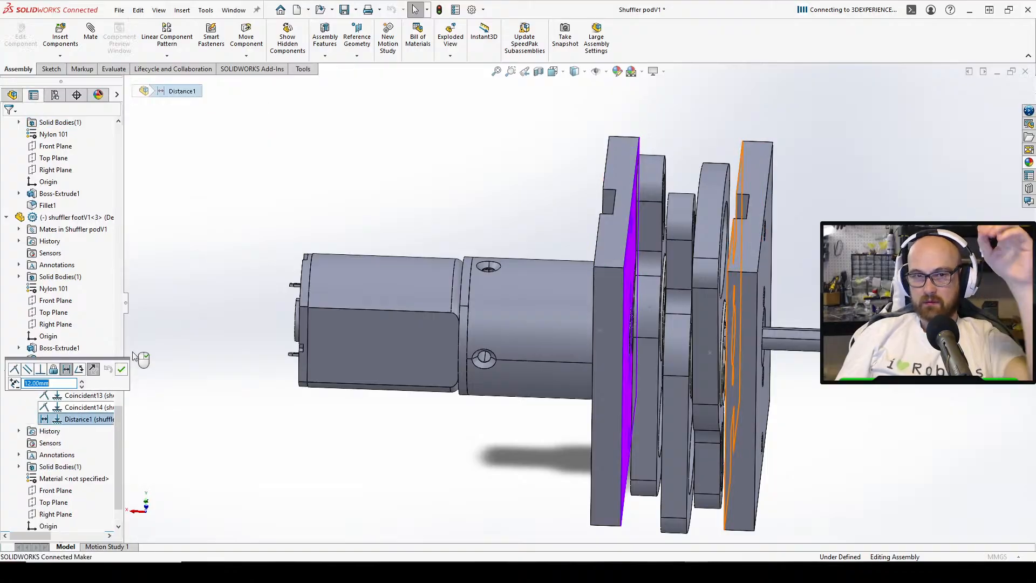
left_click(16, 367)
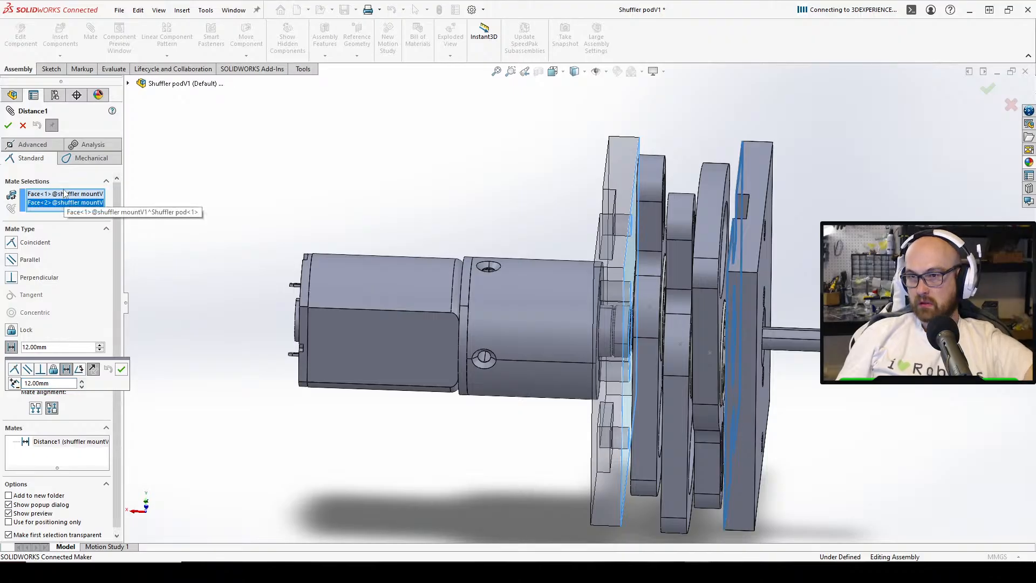
middle_click_drag(707, 332, 698, 335)
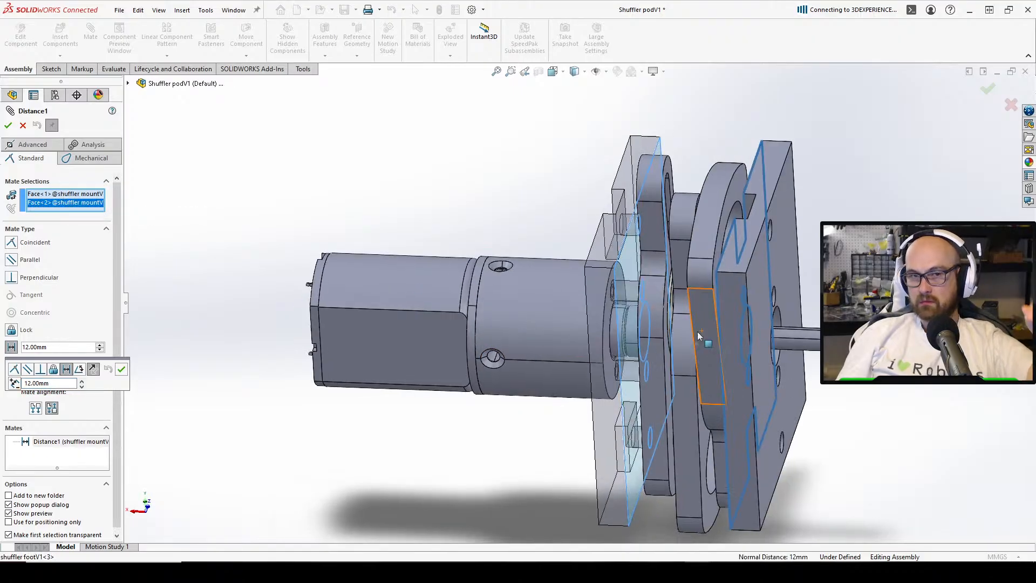
left_click(89, 204)
key("Delete")
left_click(750, 309)
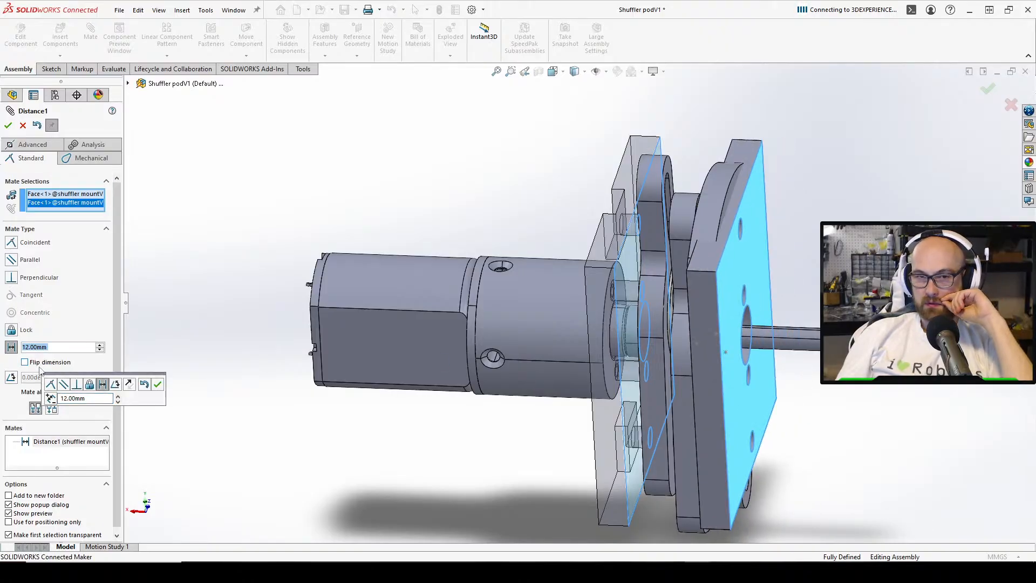
Flip the mate alignment so the second plate's recesses face outward and accept the 12 mm distance mate
left_click(52, 410)
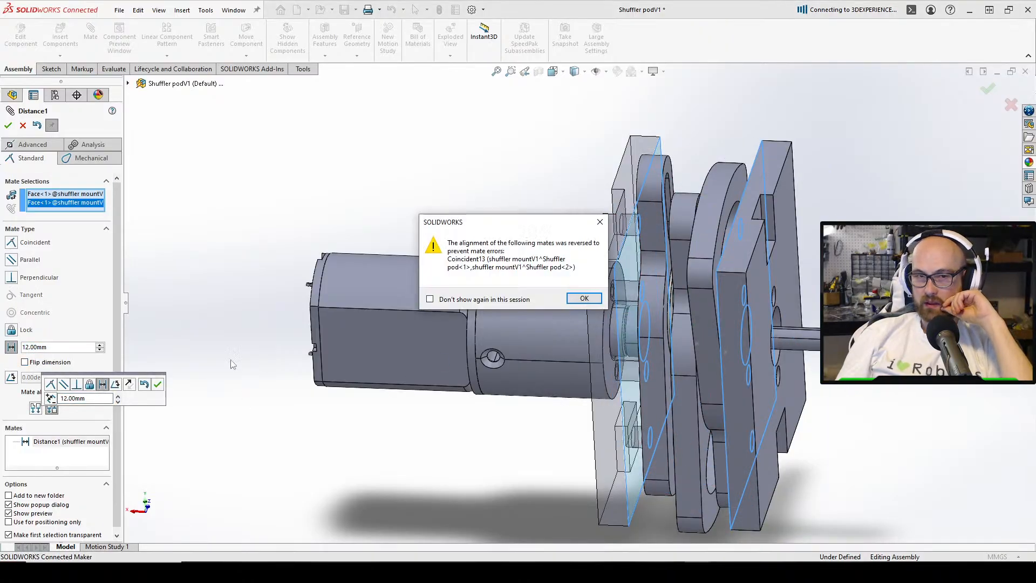
left_click(585, 297)
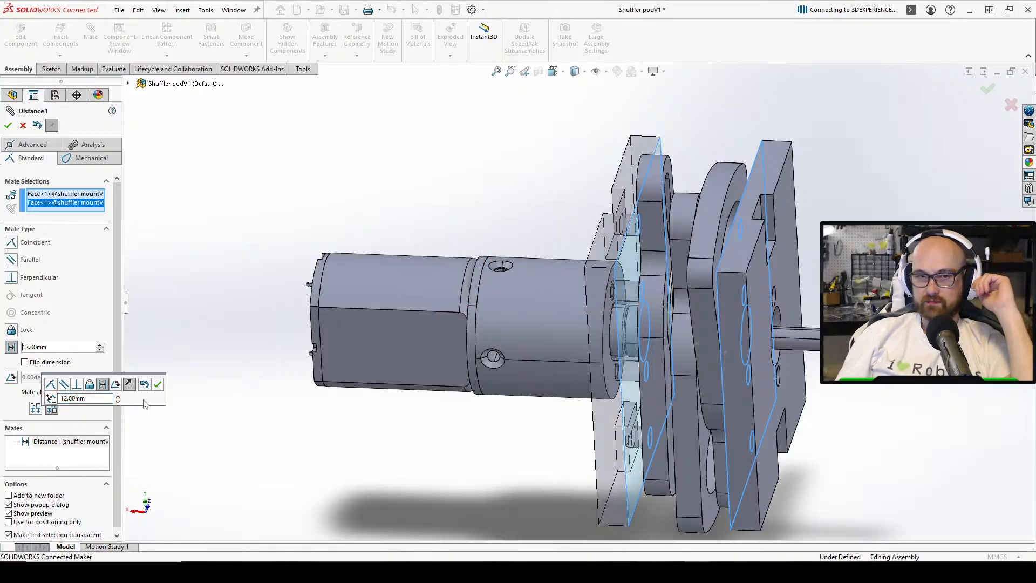
left_click(158, 383)
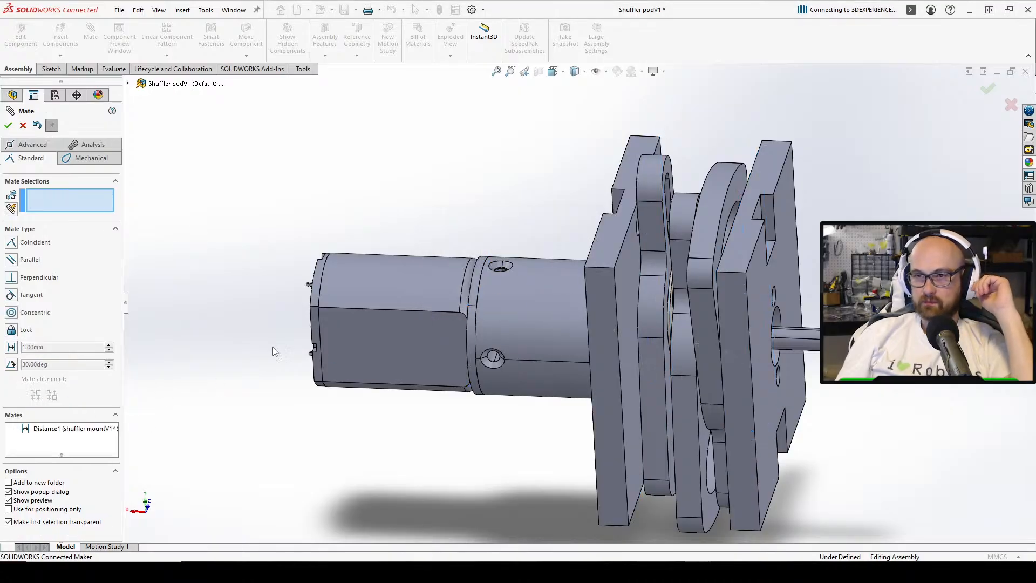
left_click(14, 128)
Save the assembly with its virtual components stored internally
scroll(565, 305, "up", 4)
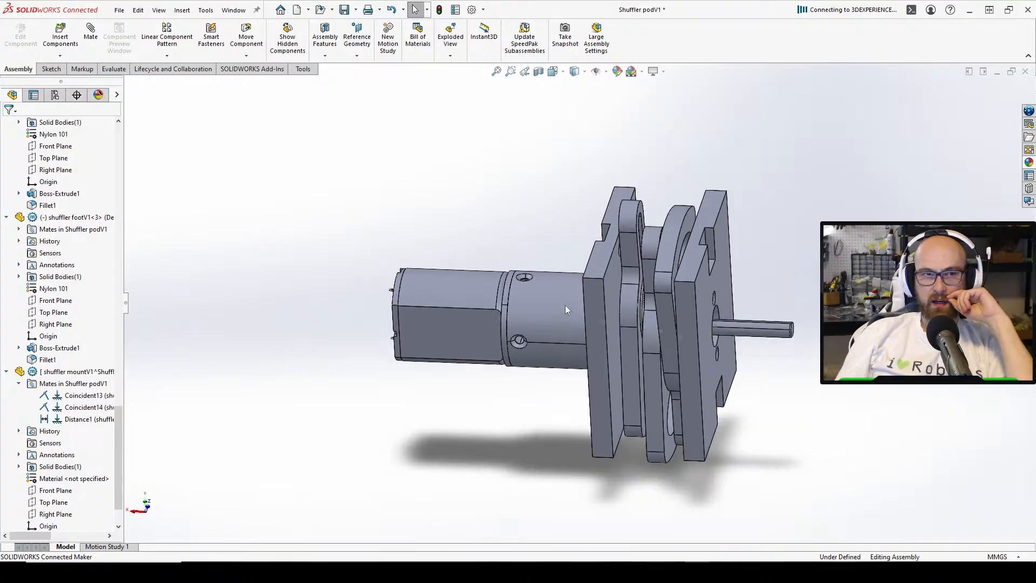
middle_click_drag(565, 306, 535, 373)
scroll(554, 371, "down", 3)
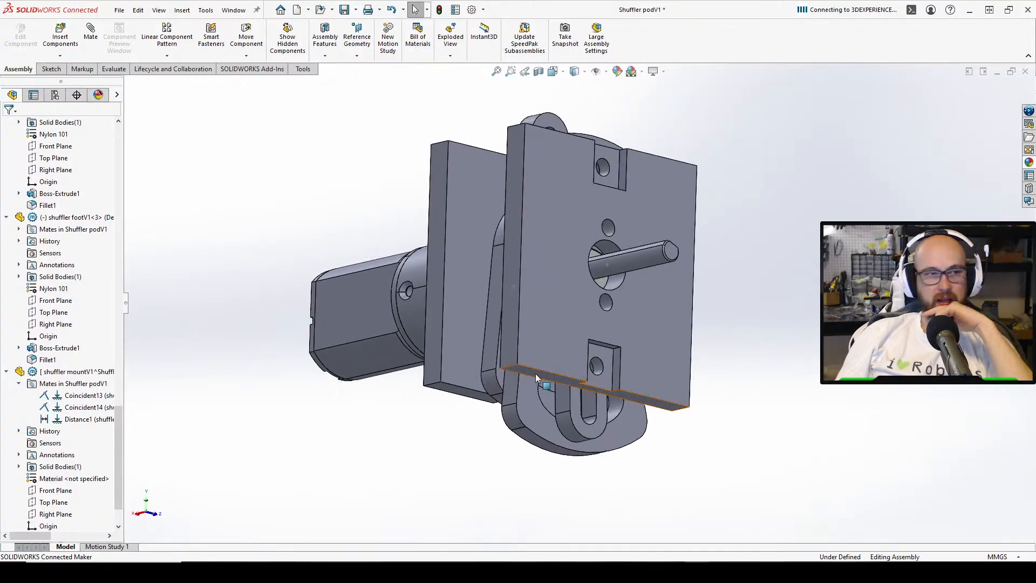
left_click(344, 10)
left_click(209, 169)
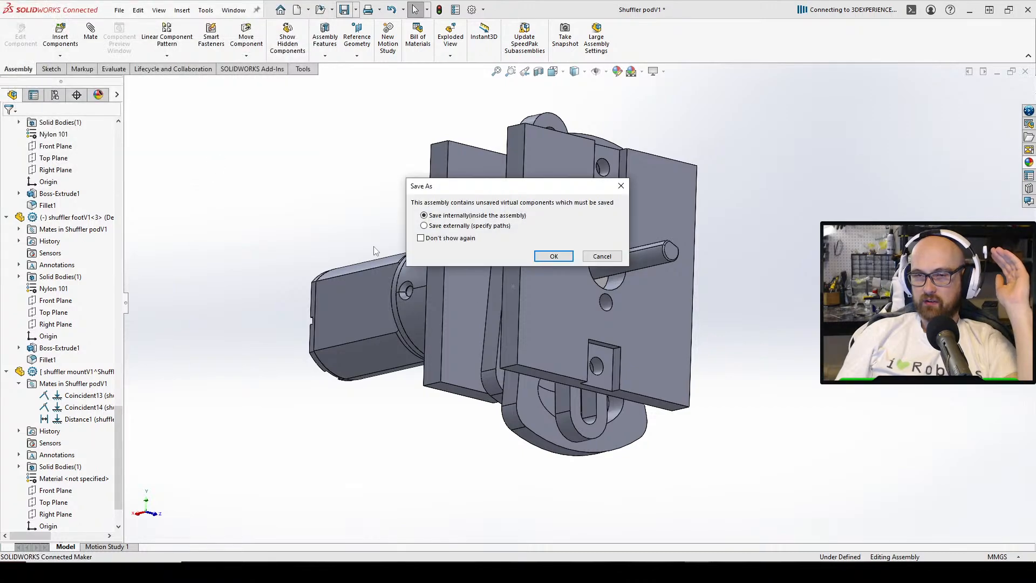
left_click(558, 257)
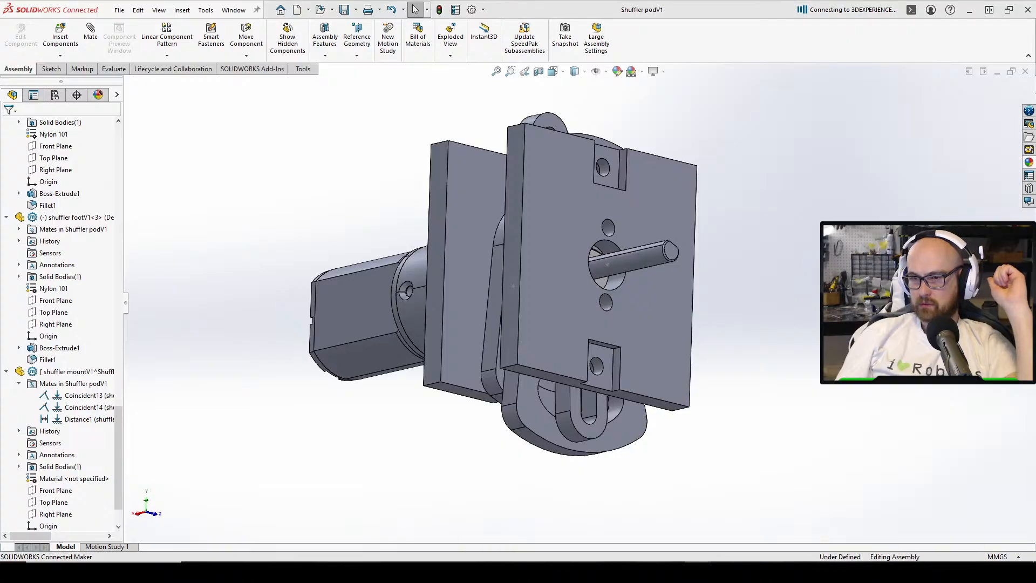
Switch to the open shuffler foot part
mouse_move(696, 571)
left_click(769, 518)
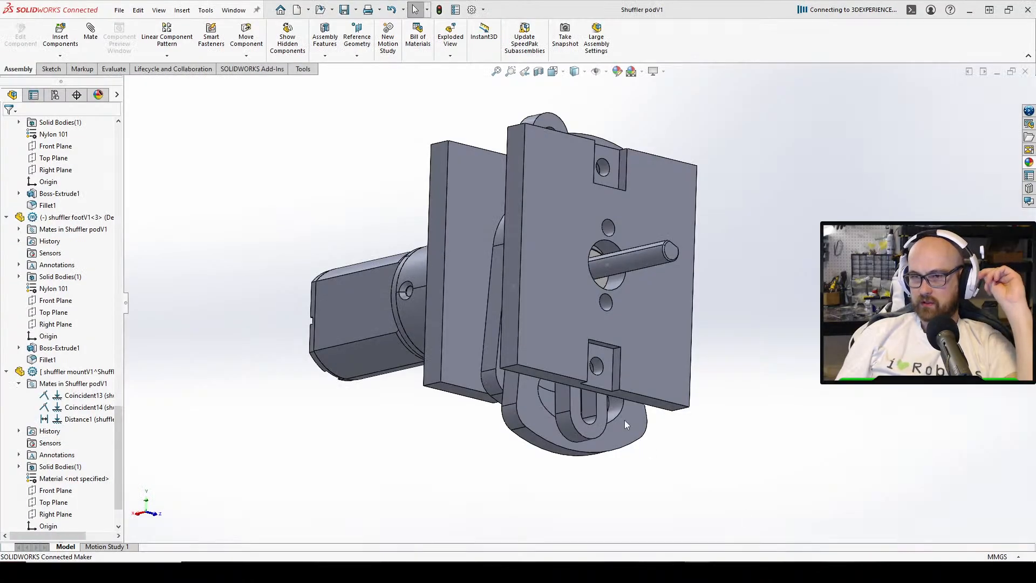
left_click(43, 255)
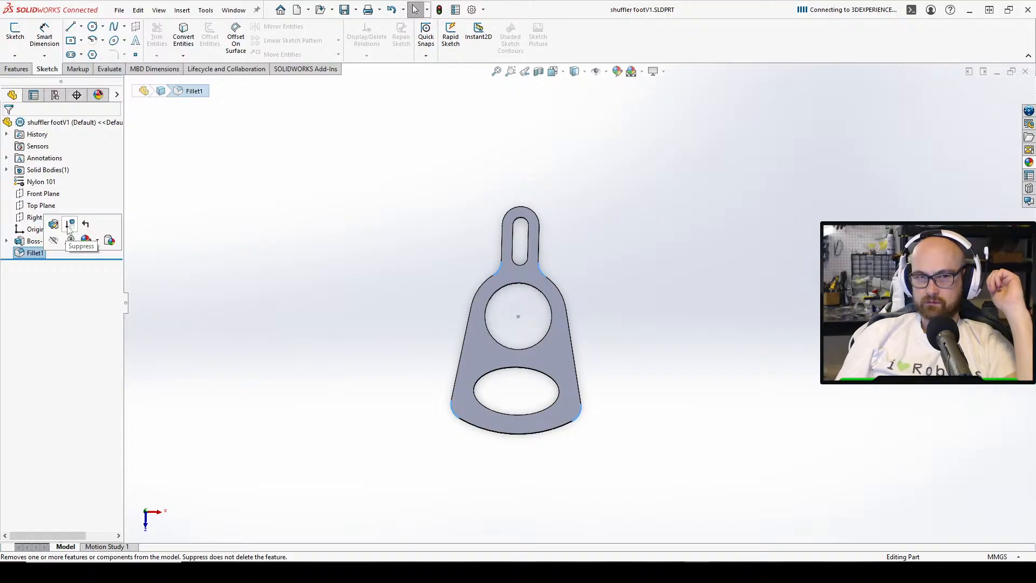
left_click(35, 240)
left_click(69, 204)
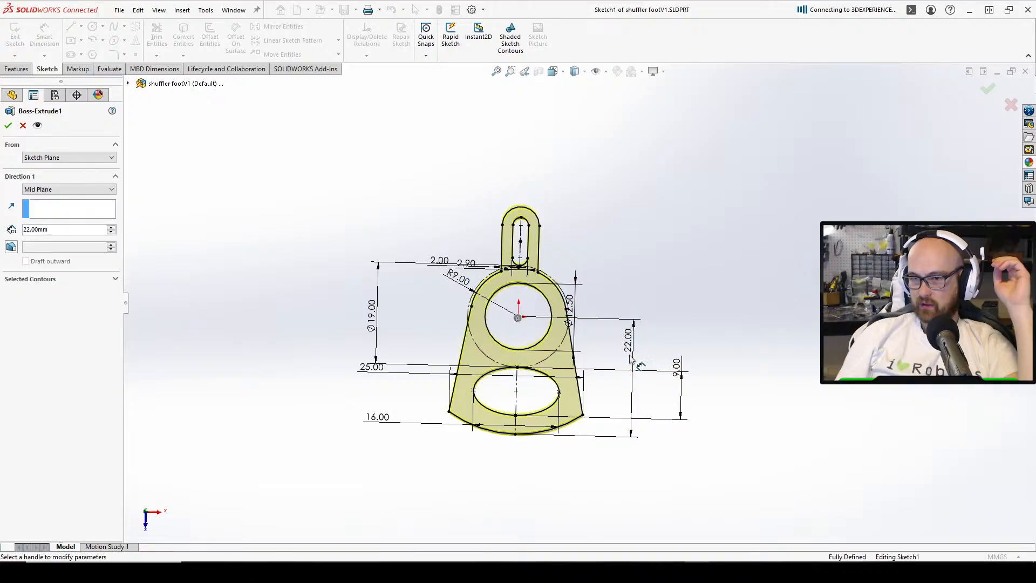
left_click(634, 348)
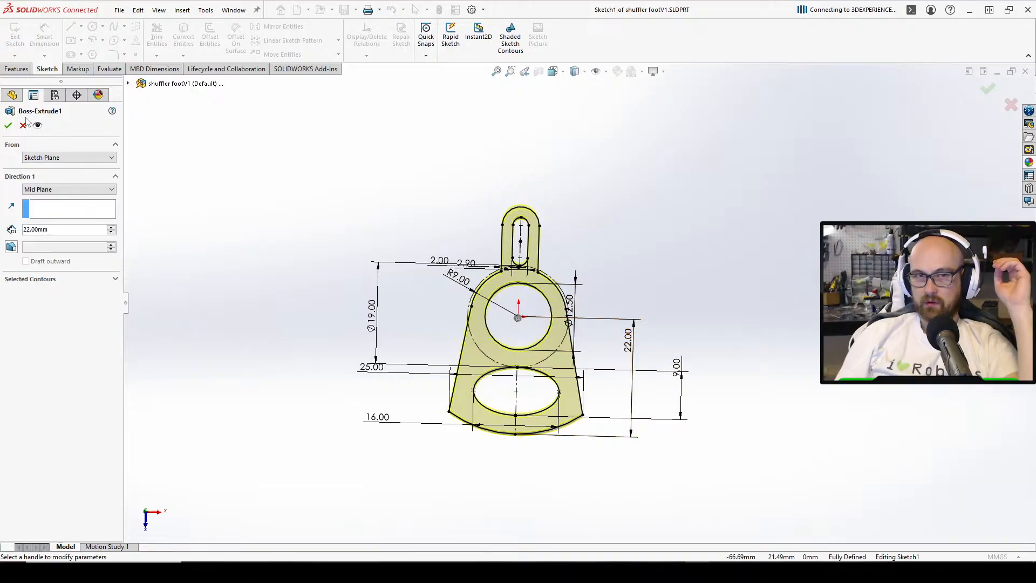
left_click(8, 125)
Edit the foot's base extrusion sketch and set the vertical distance from the origin to the bottom arc to 24 mm
right_click(37, 246)
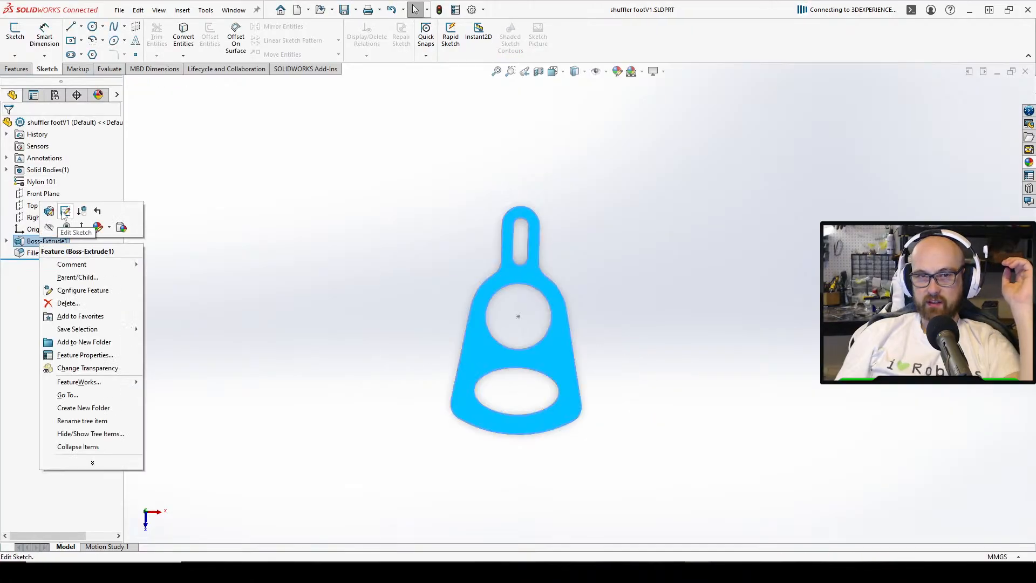
left_click(66, 216)
double_click(629, 341)
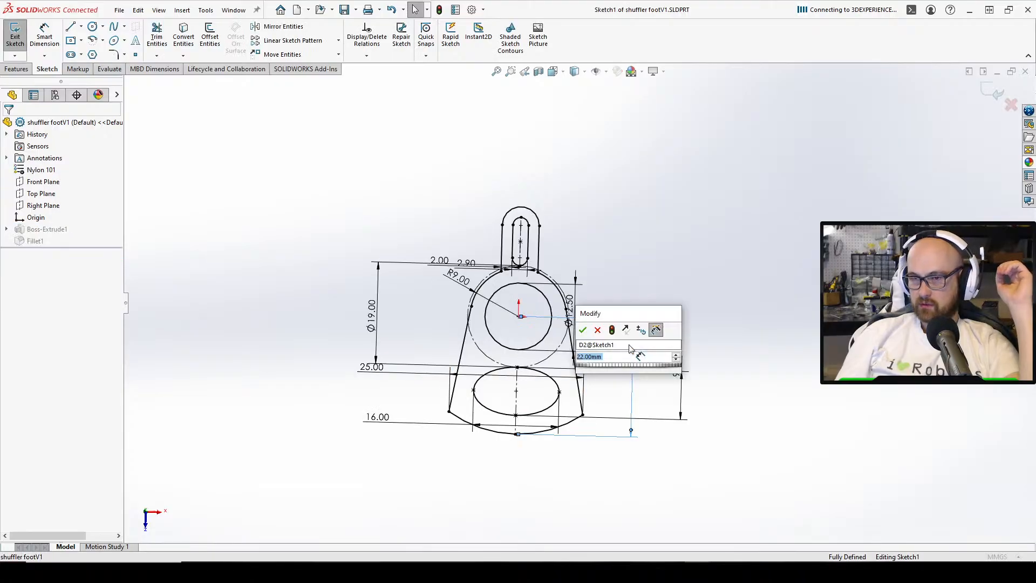
type("0")
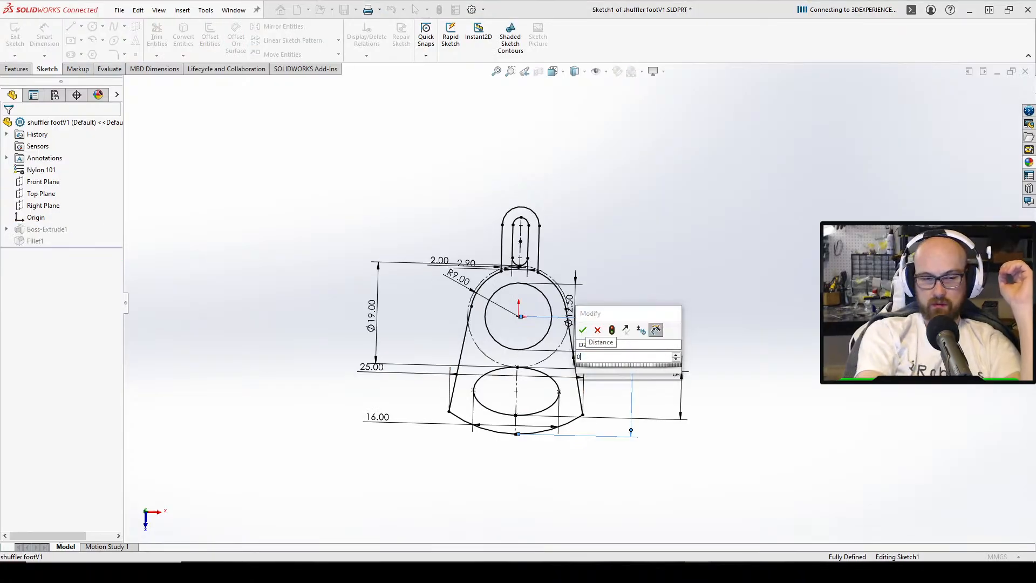
key("Escape")
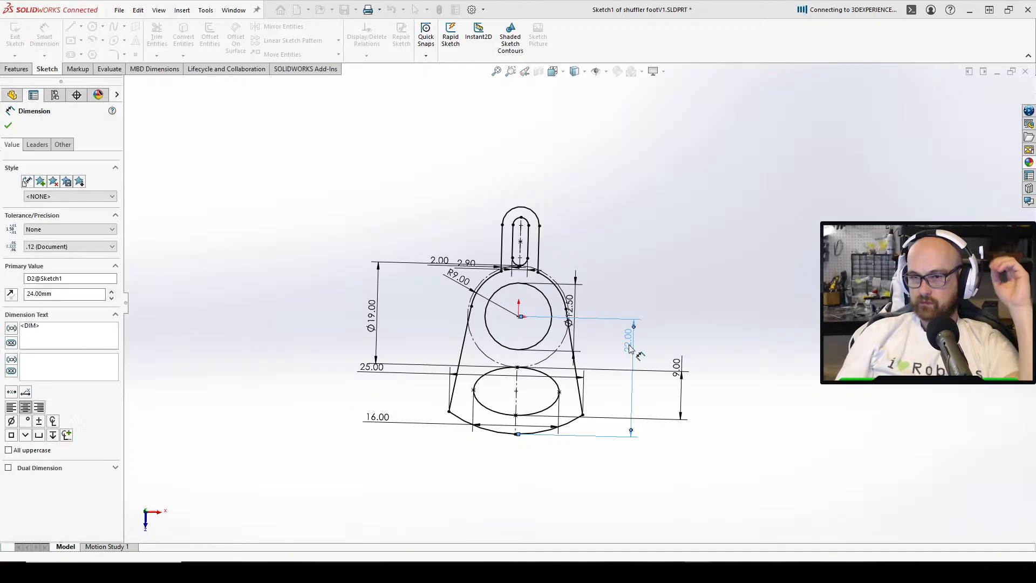
Exit the foot's base sketch and start a new sketch on the foot's flat front face
left_click(754, 340)
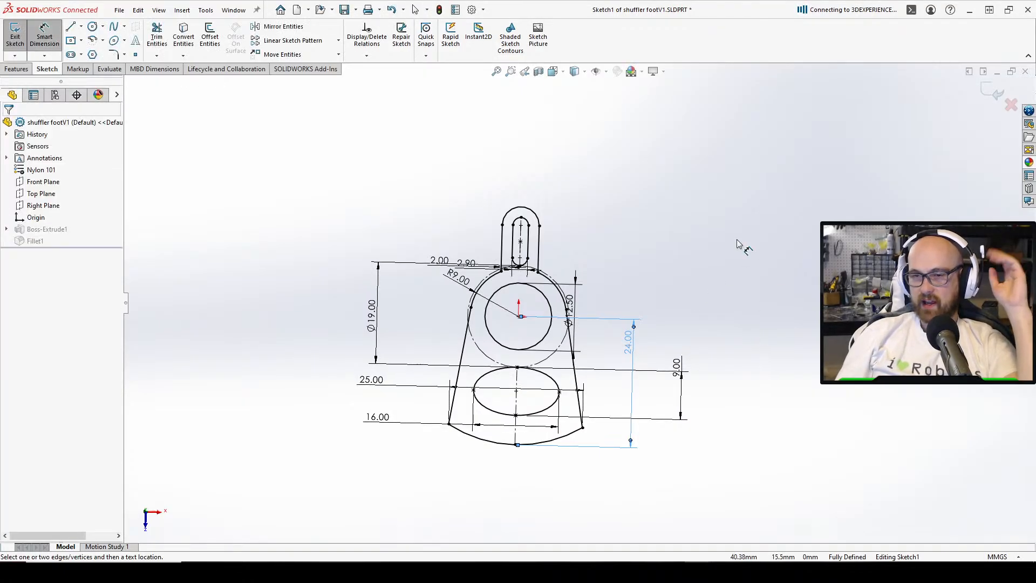
left_click(26, 35)
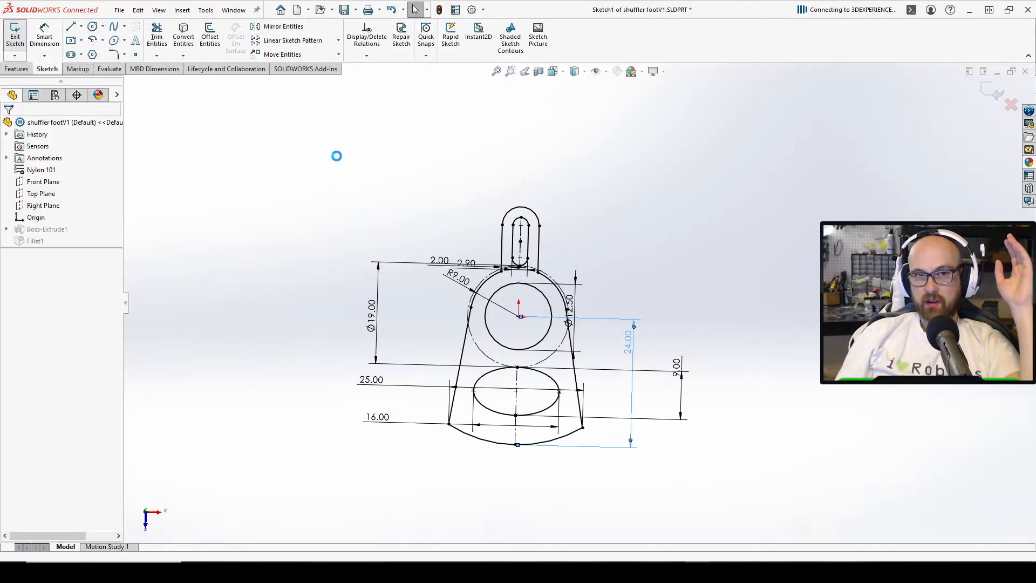
left_click(23, 35)
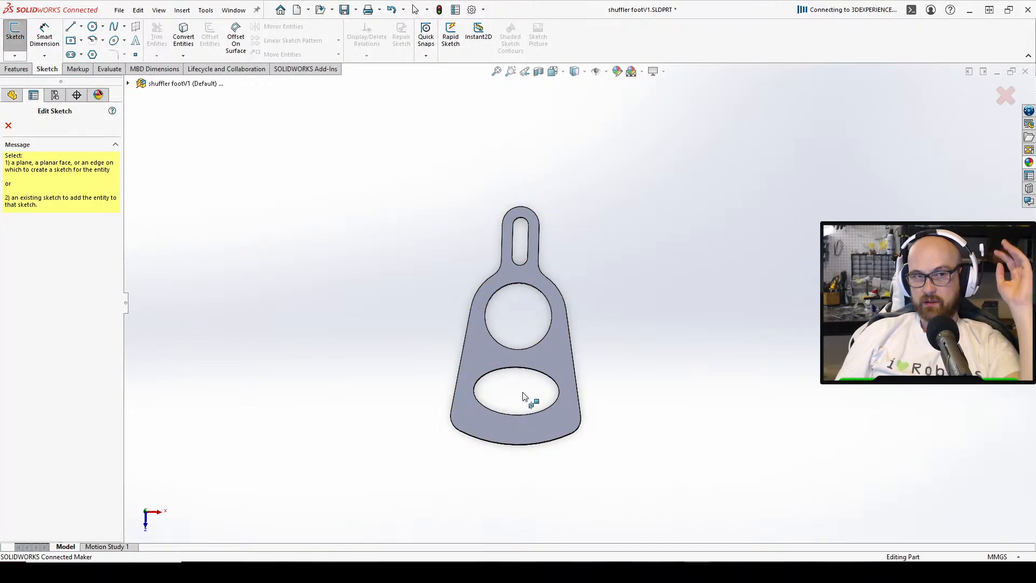
left_click(523, 435)
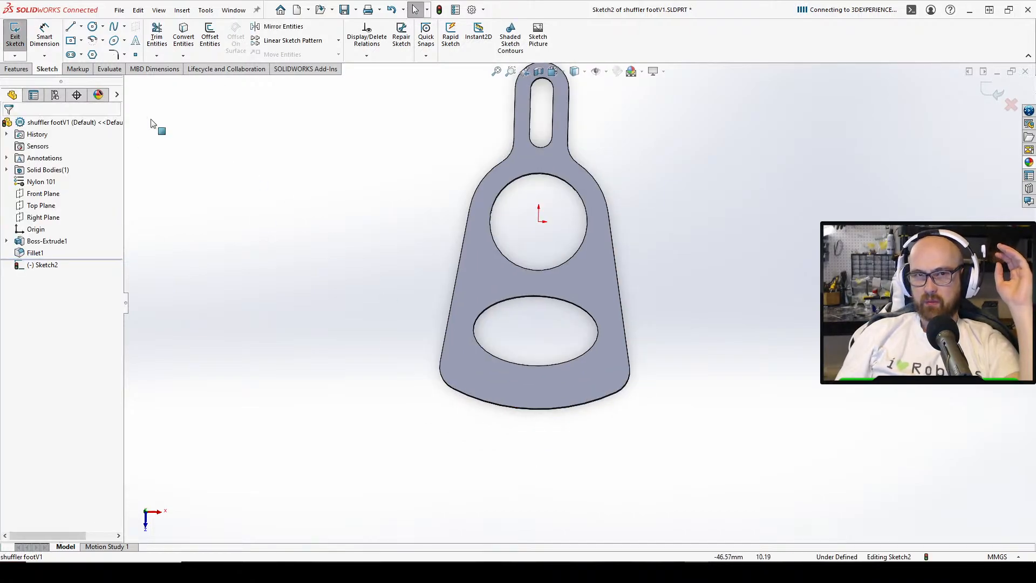
Sketch a vertical centerline from the origin to the midpoint of the foot's bottom arc edge, 24 mm long
left_click(70, 26)
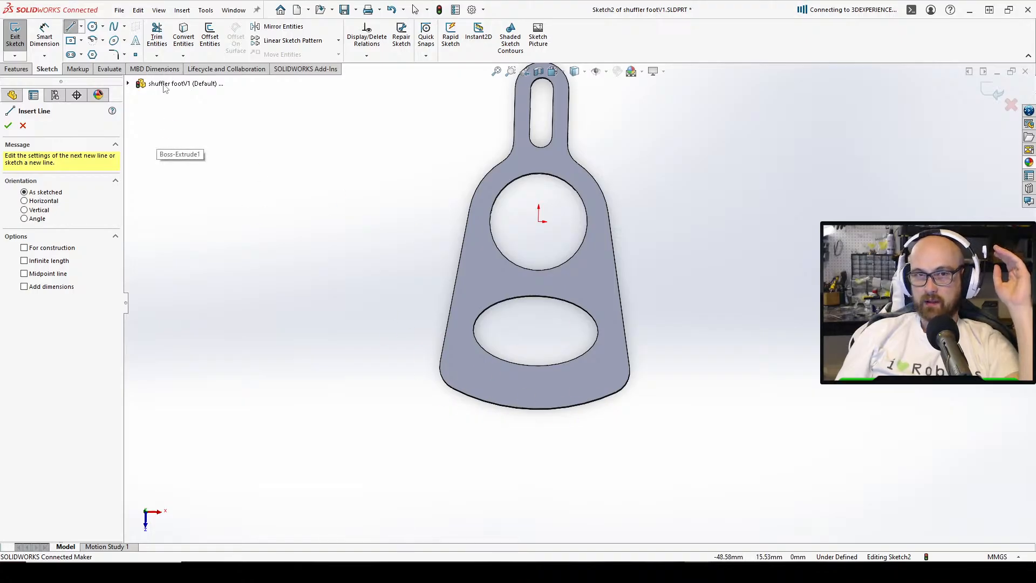
left_click(81, 26)
left_click(89, 37)
left_click_drag(538, 221, 575, 391)
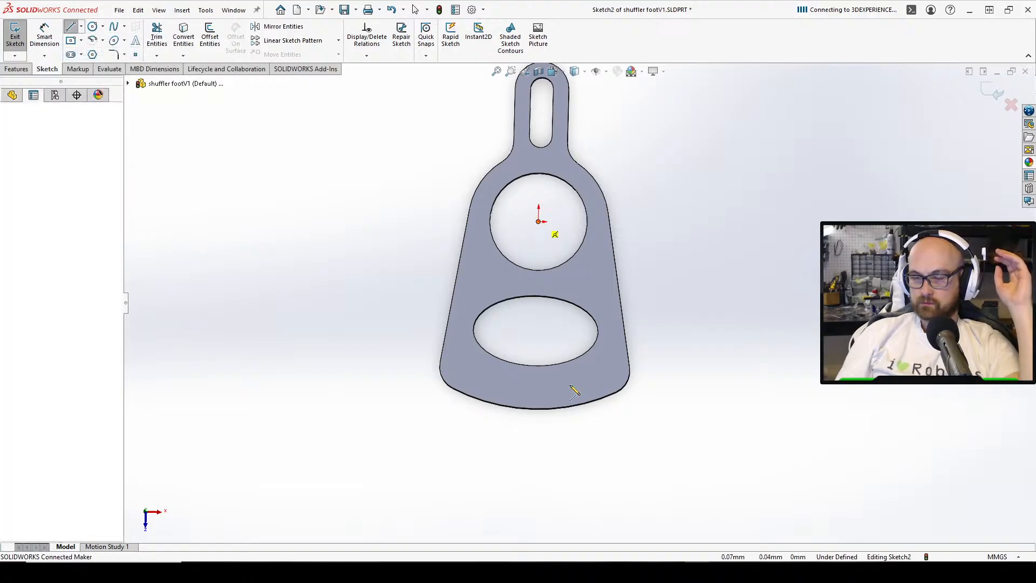
left_click(534, 408)
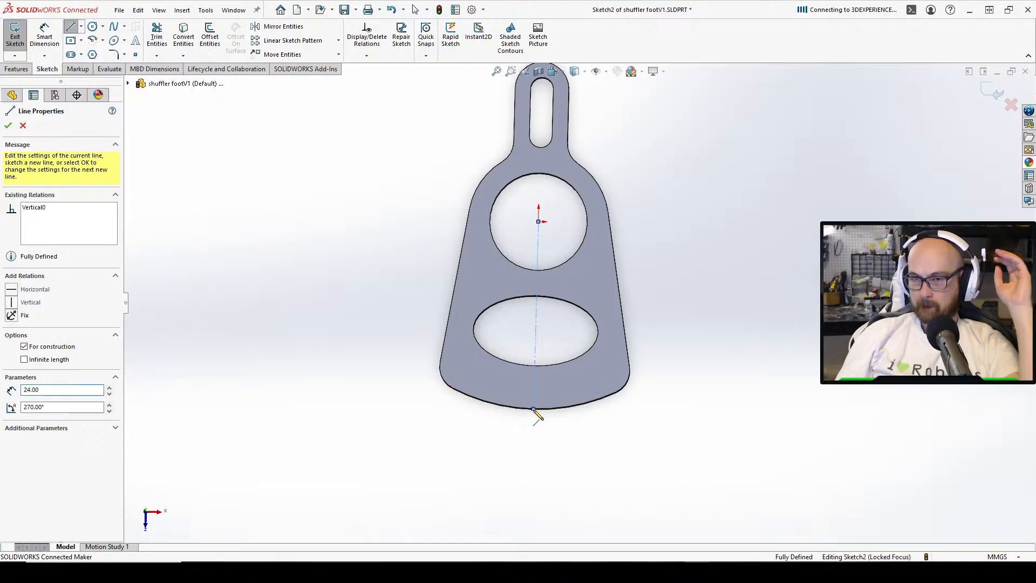
right_click(538, 415)
left_click(555, 417)
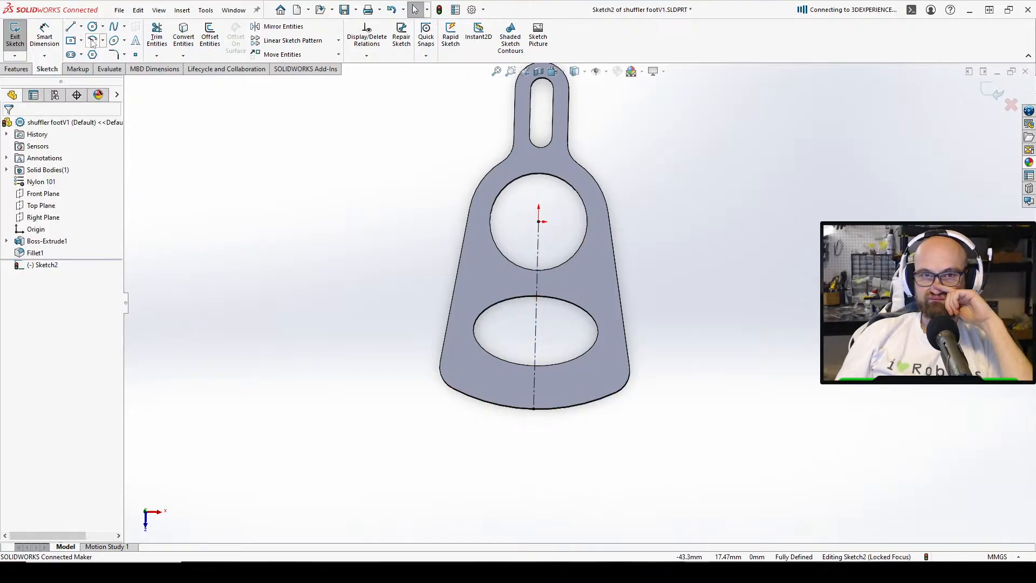
left_click(70, 27)
scroll(539, 410, "down", 4)
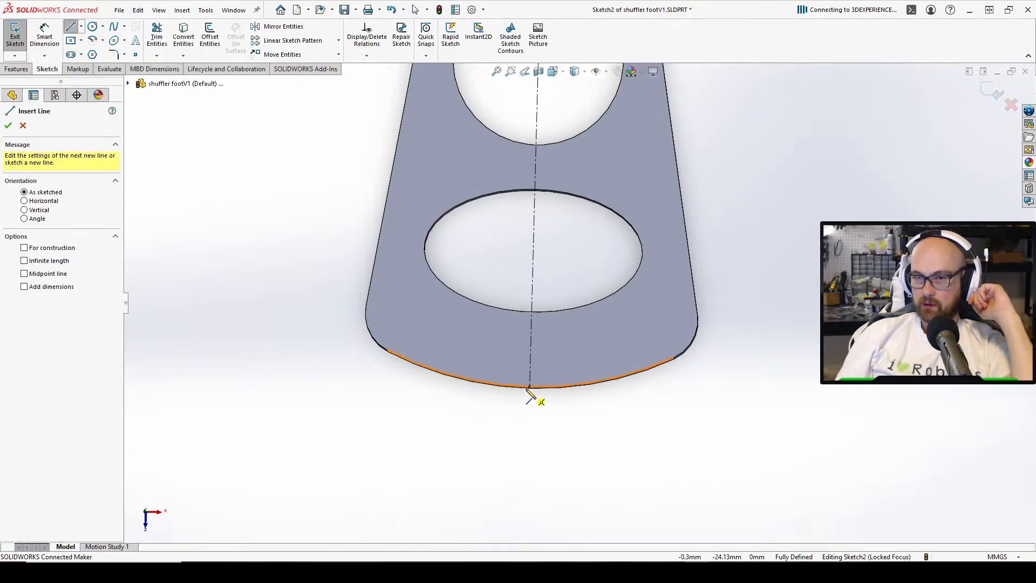
left_click(528, 386)
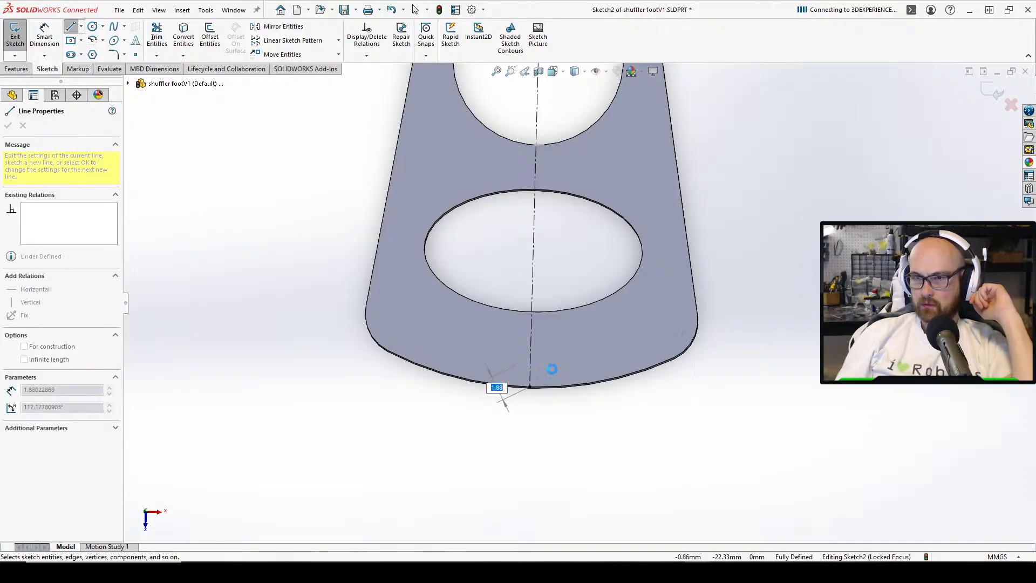
key("Escape")
Sketch a centerpoint arc about the origin from the foot's left side edge to the centerline, with a radius of about 21.8 mm
left_click(92, 40)
scroll(554, 139, "up", 2)
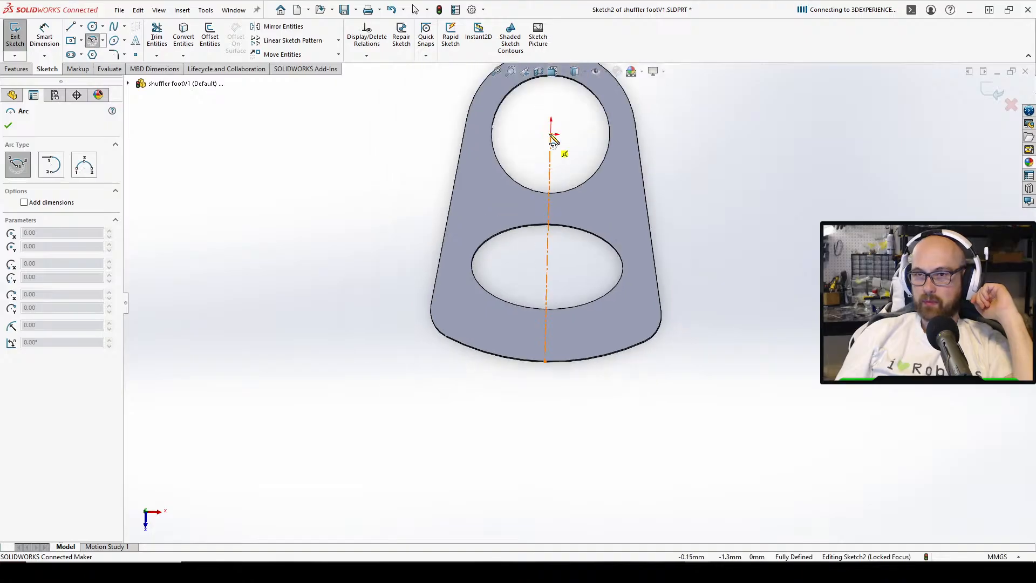
left_click(552, 134)
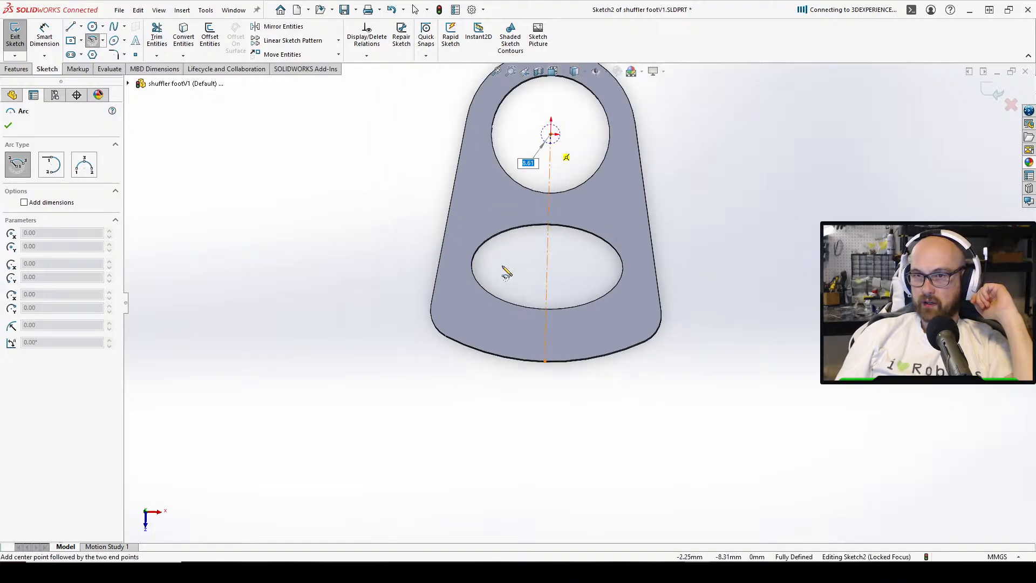
left_click(432, 304)
left_click(546, 348)
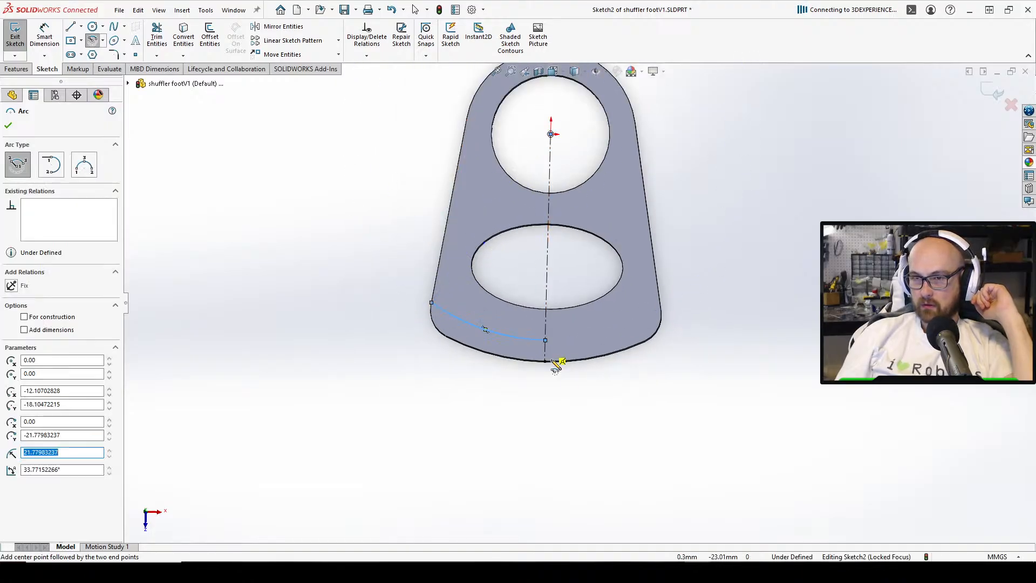
right_click(573, 356)
left_click(591, 396)
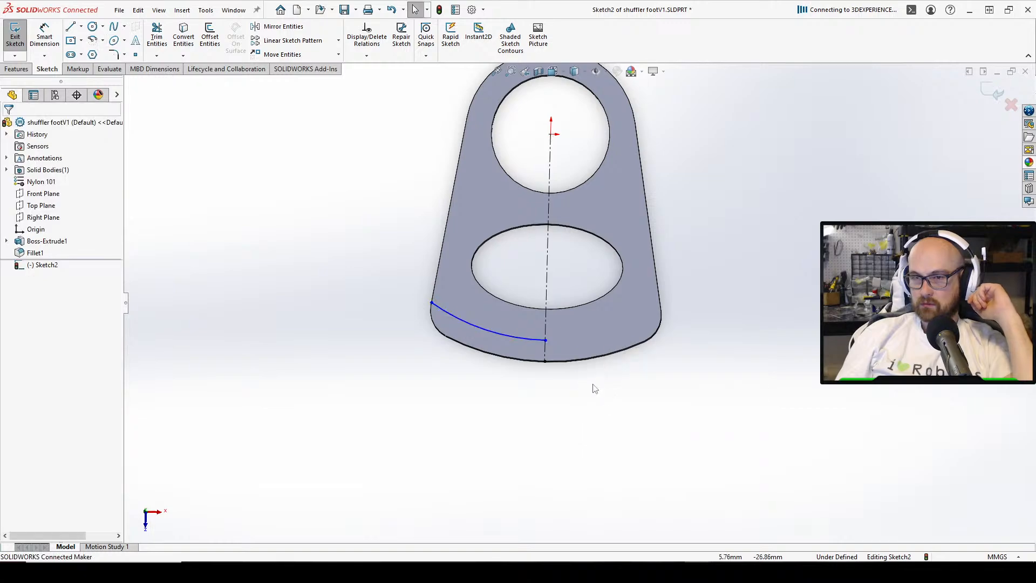
Sketch a zigzag of eight connected lines between the bottom edge and the new arc, from the centerline's lower end to the left corner
left_click(70, 27)
scroll(577, 331, "down", 3)
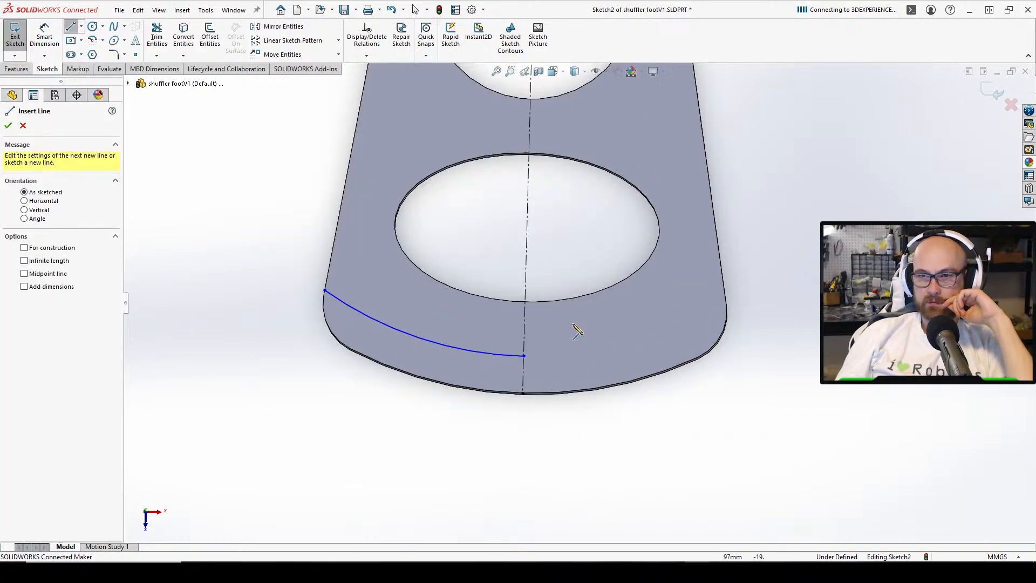
left_click(522, 392)
left_click(502, 355)
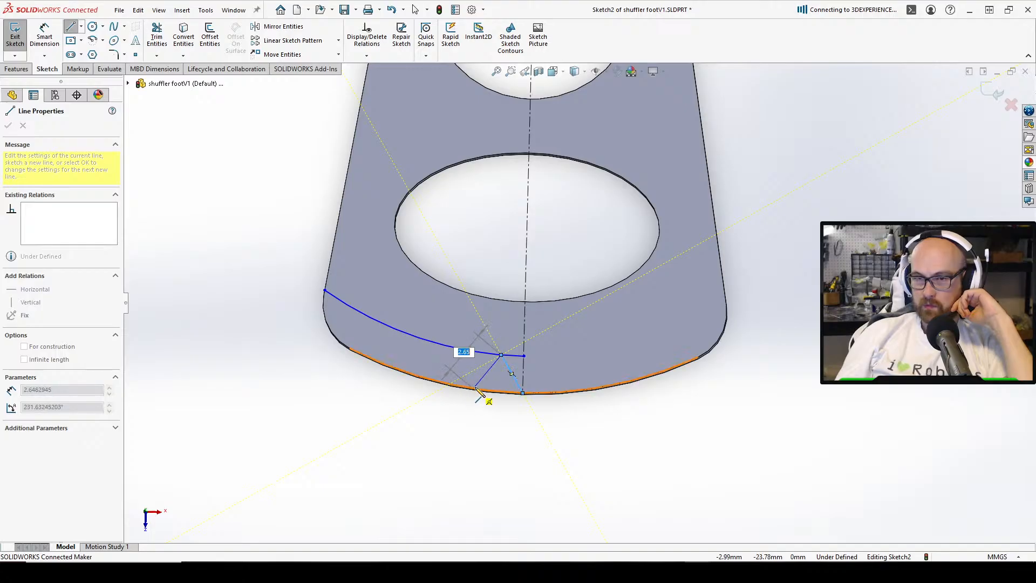
left_click(475, 388)
left_click(458, 348)
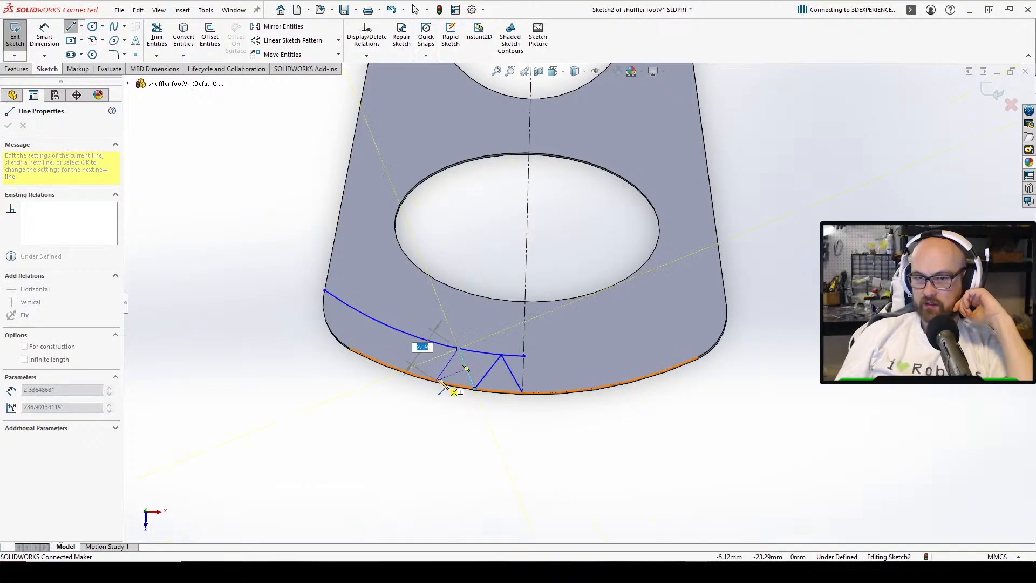
left_click(436, 380)
left_click(419, 338)
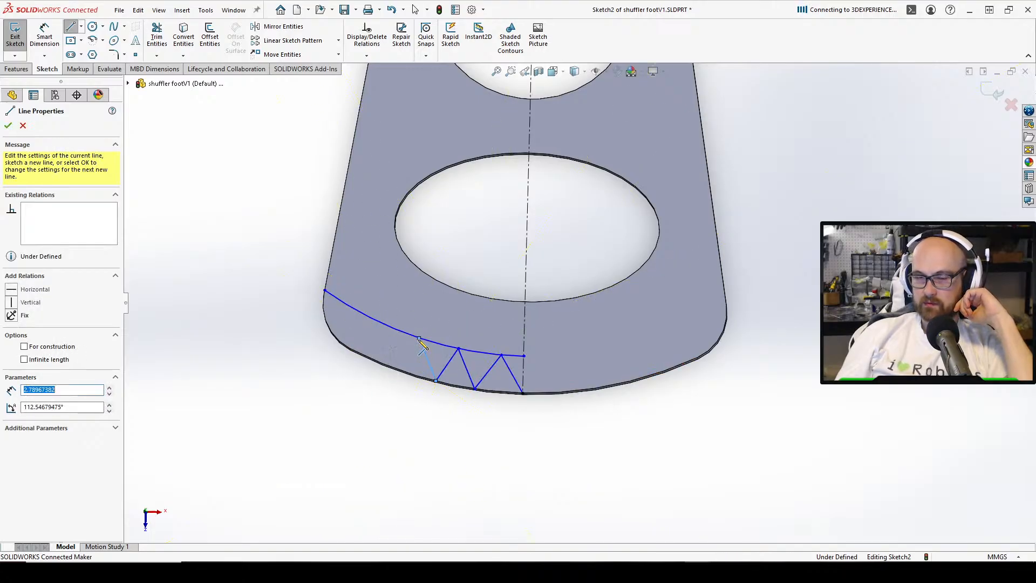
left_click(390, 367)
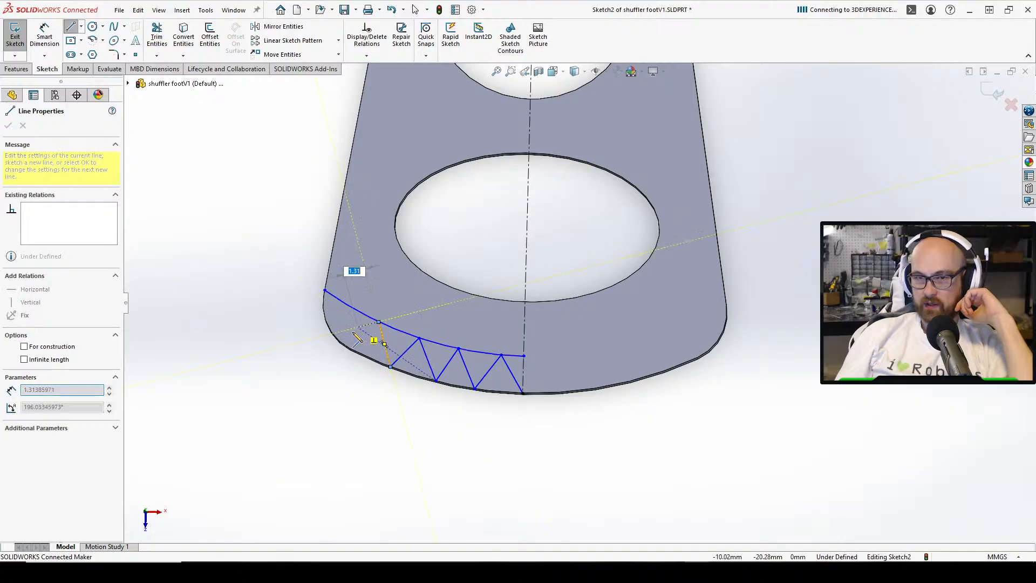
left_click(344, 346)
right_click(373, 357)
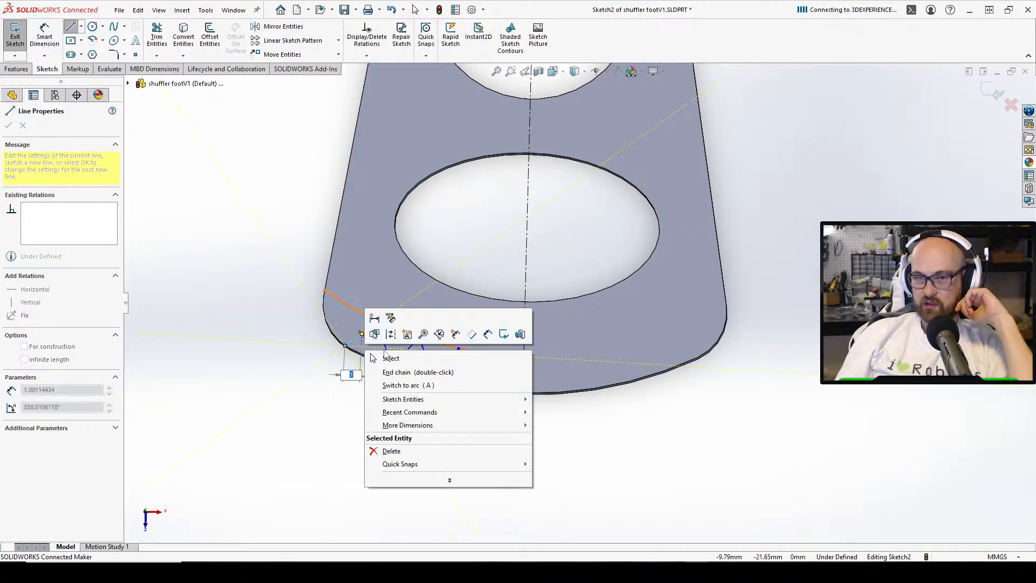
left_click(372, 358)
Add an equal relation to all eight zigzag lines, removing any accidentally selected face from the selection
left_click(491, 369)
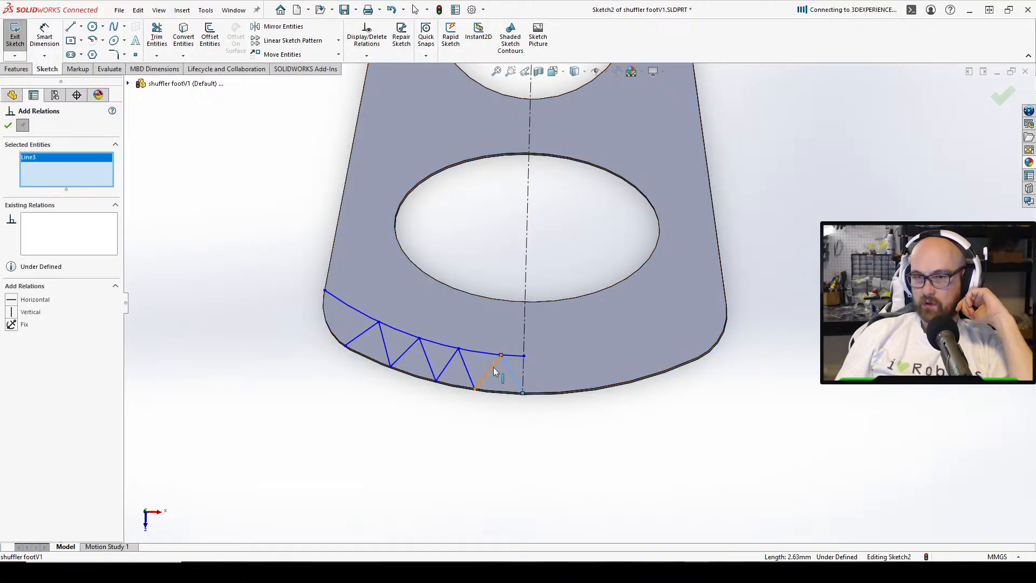
left_click(493, 367)
left_click(465, 365)
left_click(444, 362)
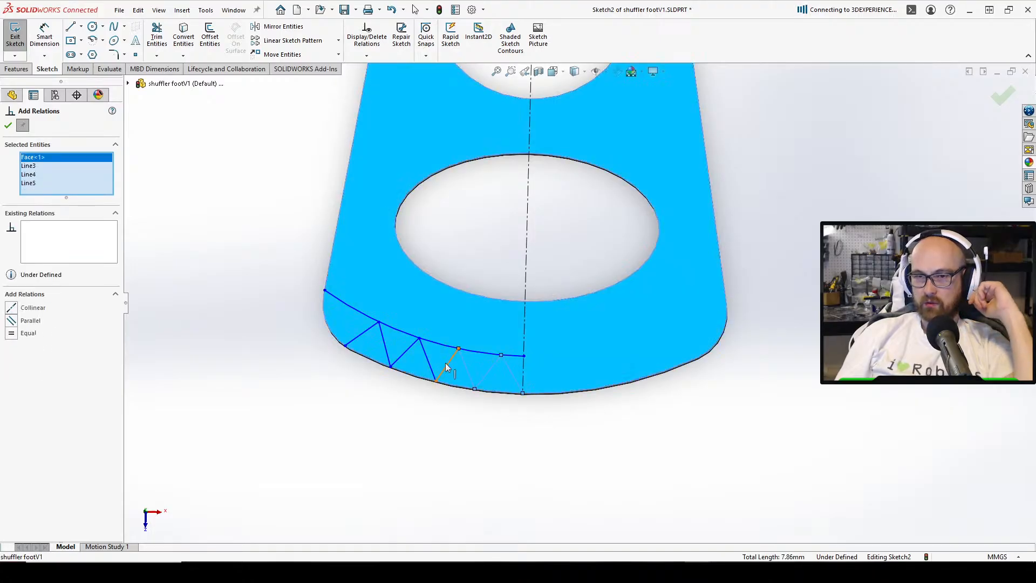
left_click(44, 157)
key("Delete")
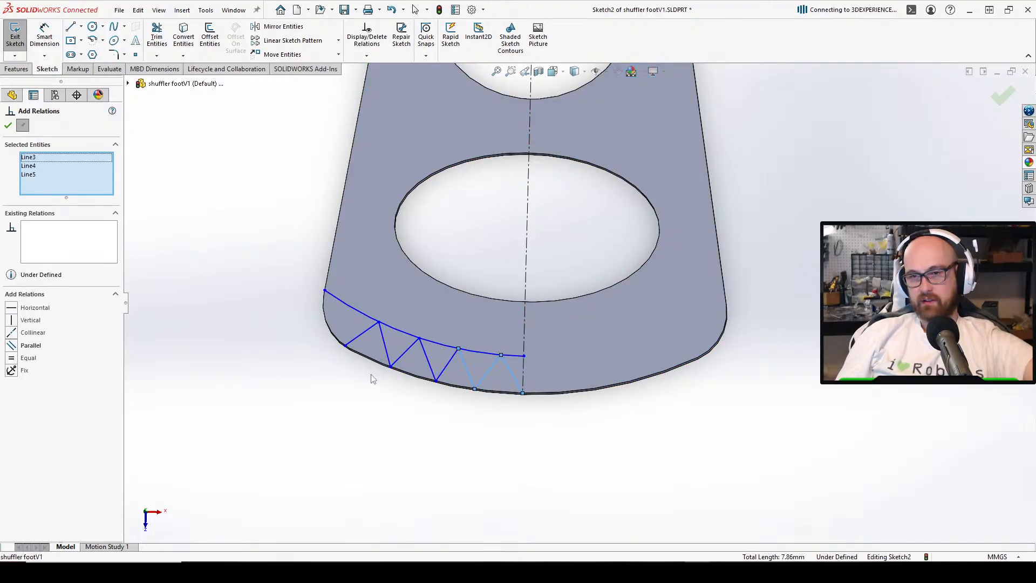
left_click(444, 366)
left_click(428, 362)
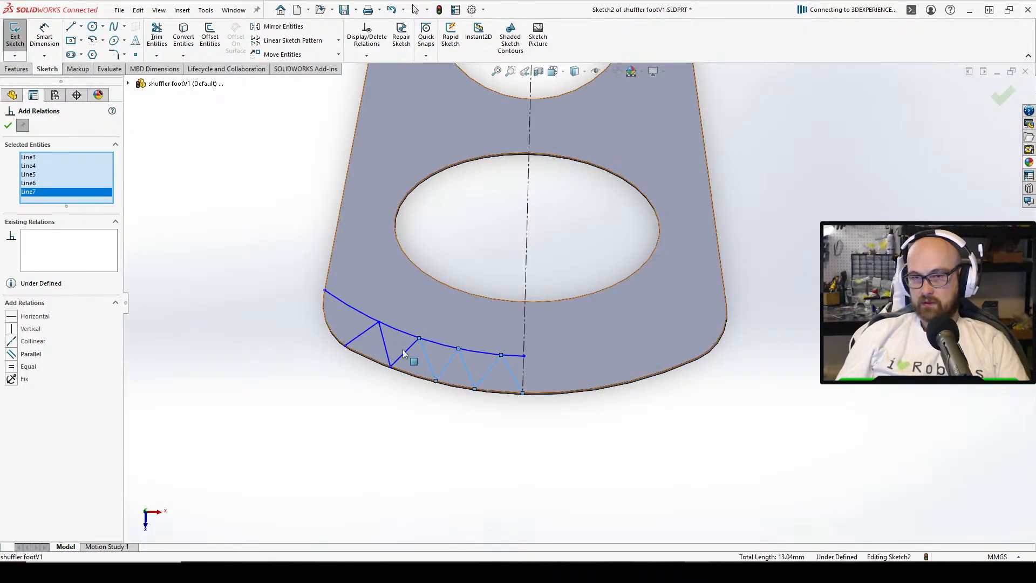
left_click(403, 354)
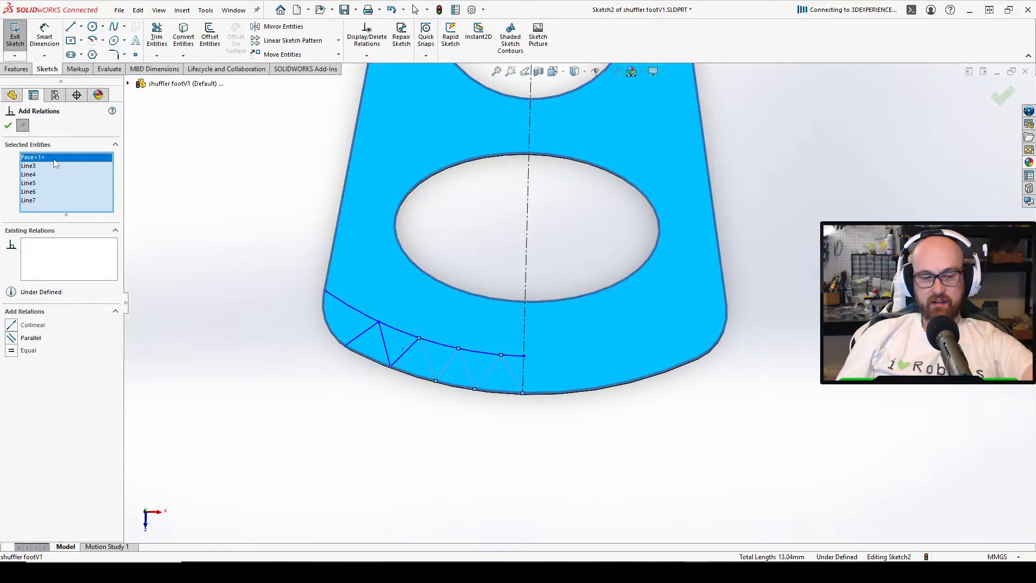
key("Delete")
left_click(406, 353)
left_click(386, 348)
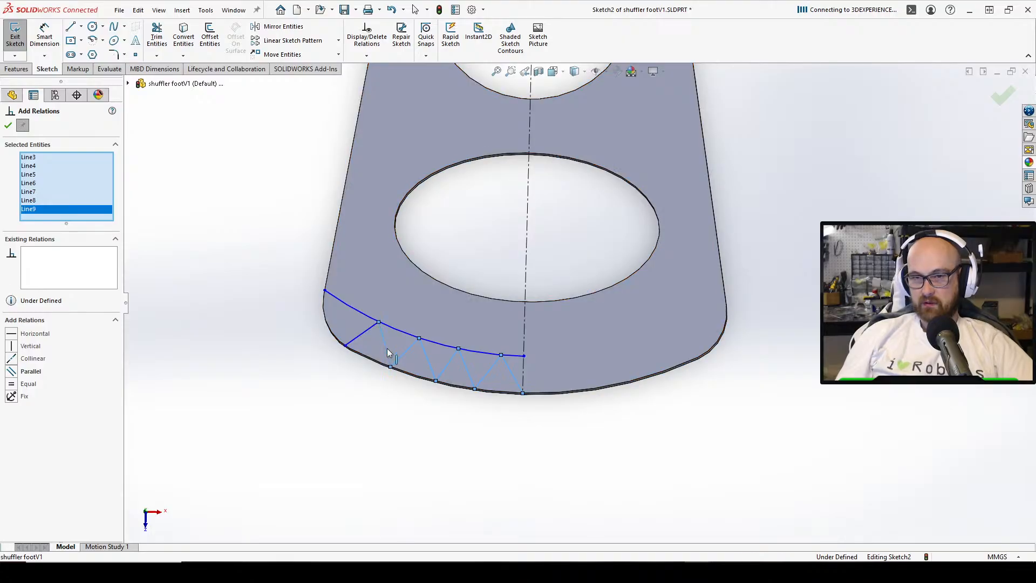
left_click(361, 338)
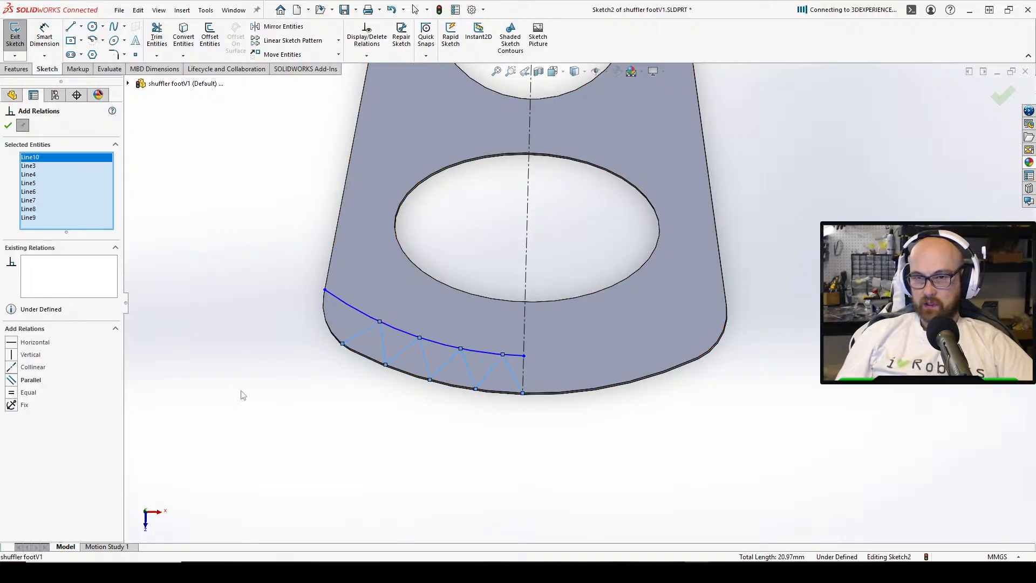
left_click(8, 126)
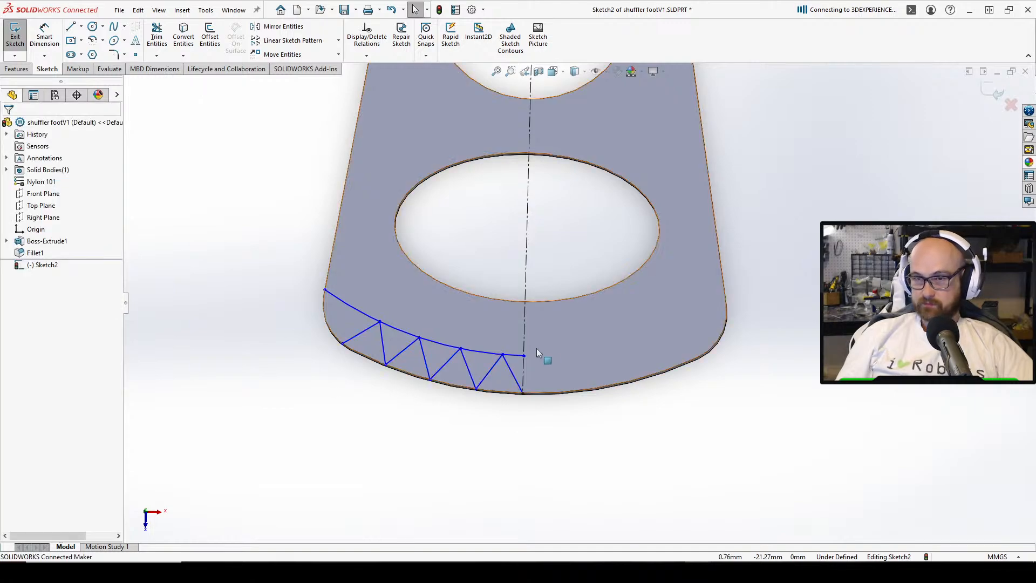
Move the arc's end point along the centerline to bring the arc's radius to about 21.6 mm
mouse_move(524, 355)
left_mouse_down()
mouse_move(523, 342)
mouse_move(526, 359)
left_mouse_up()
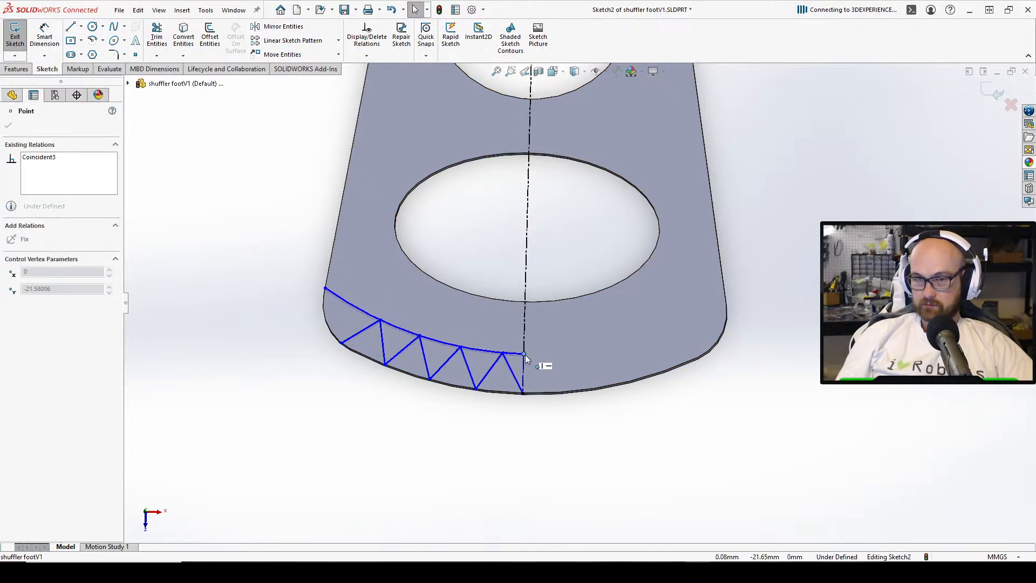
left_click(484, 419)
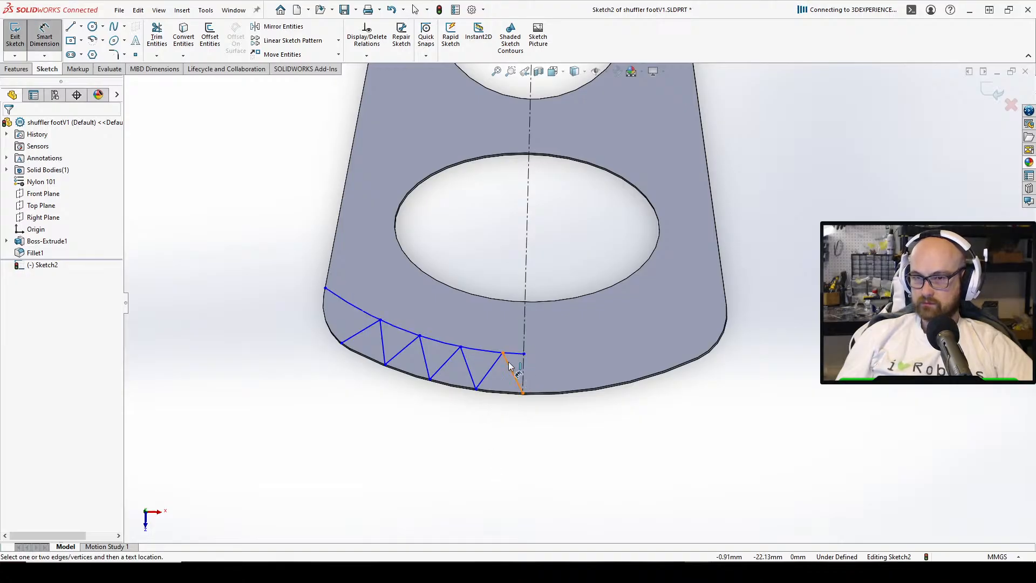
key("a")
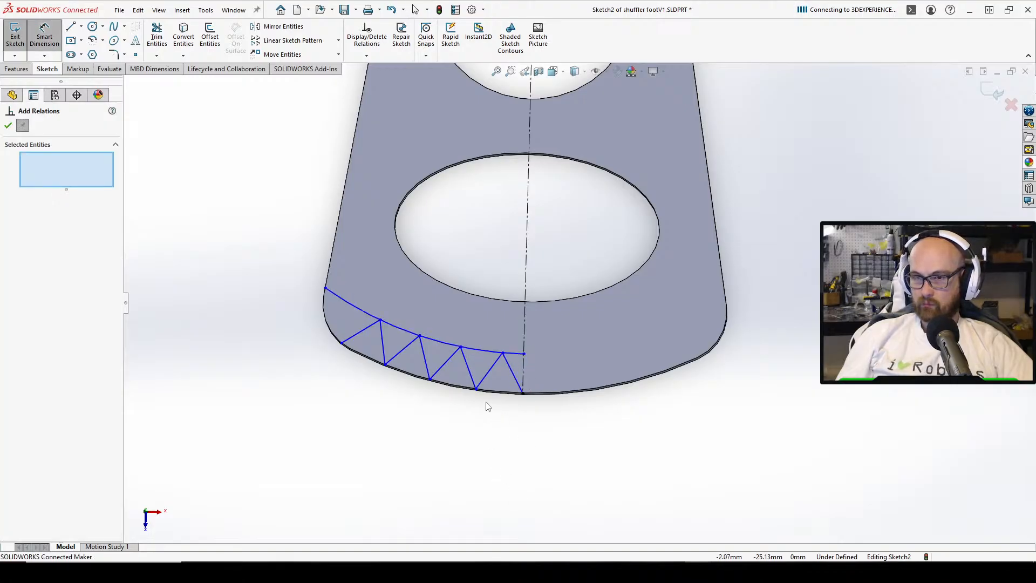
left_click(475, 389)
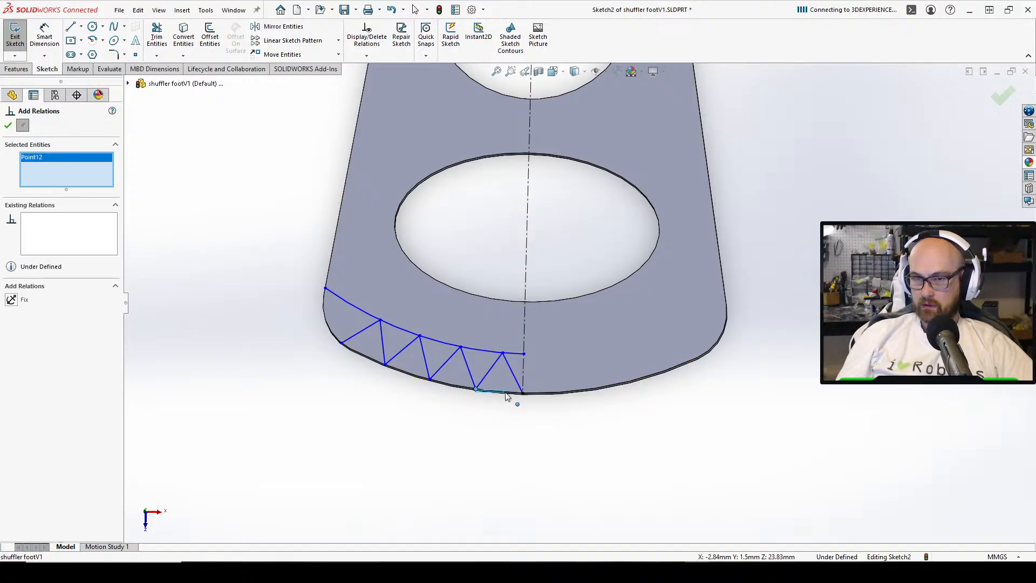
left_click(478, 392)
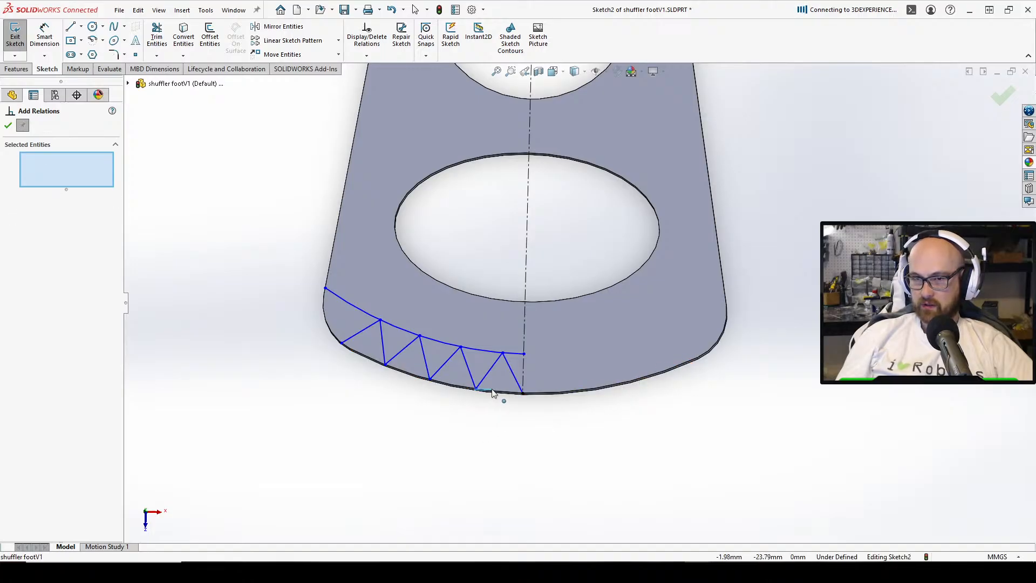
key("d")
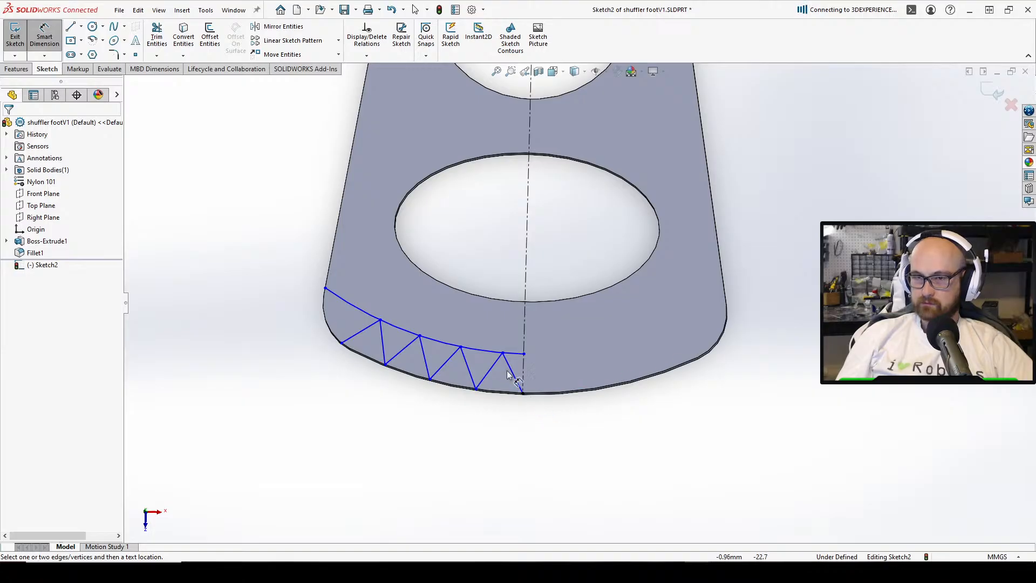
key("Escape")
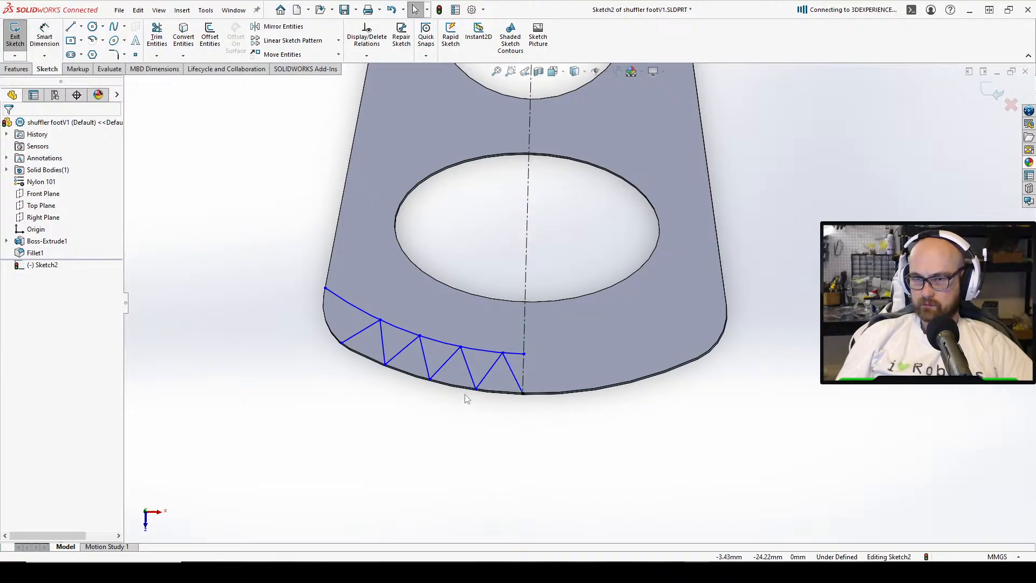
Shift the zigzag's left end point along the foot's bottom edge to make the teeth shallower
left_click(435, 380)
left_click(328, 352)
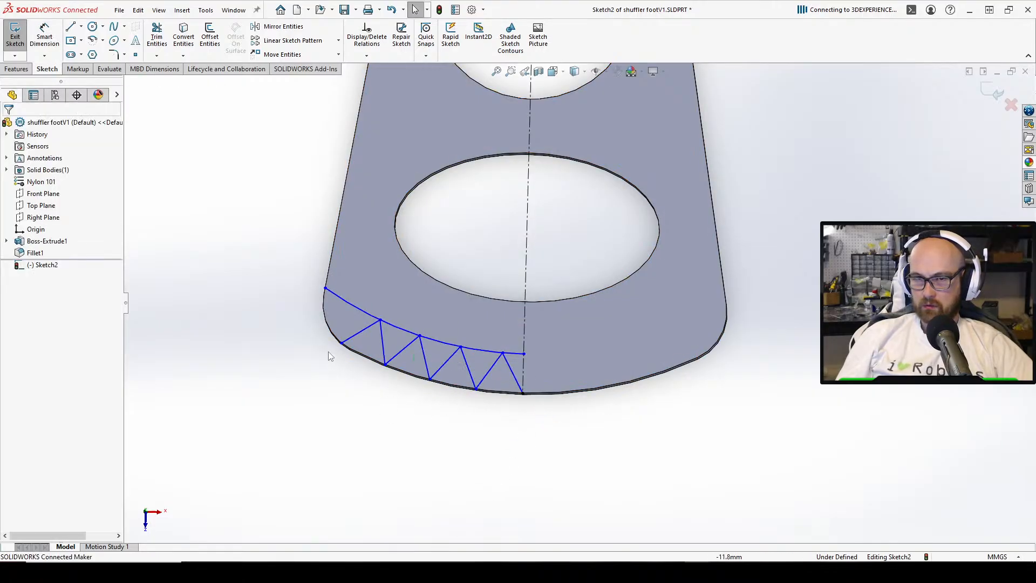
mouse_move(342, 343)
left_mouse_down()
mouse_move(345, 178)
mouse_move(373, 359)
mouse_move(337, 340)
mouse_move(351, 352)
left_mouse_up()
left_click(464, 452)
Dimension the distance between the centerline's lower end and the arc's end point as 1.5 mm
key("d")
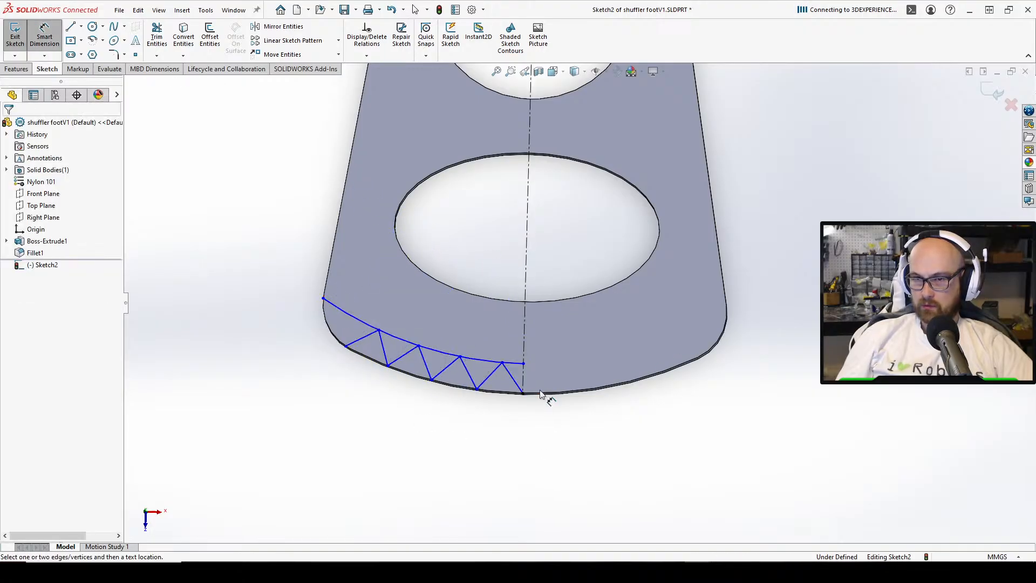
left_click(524, 393)
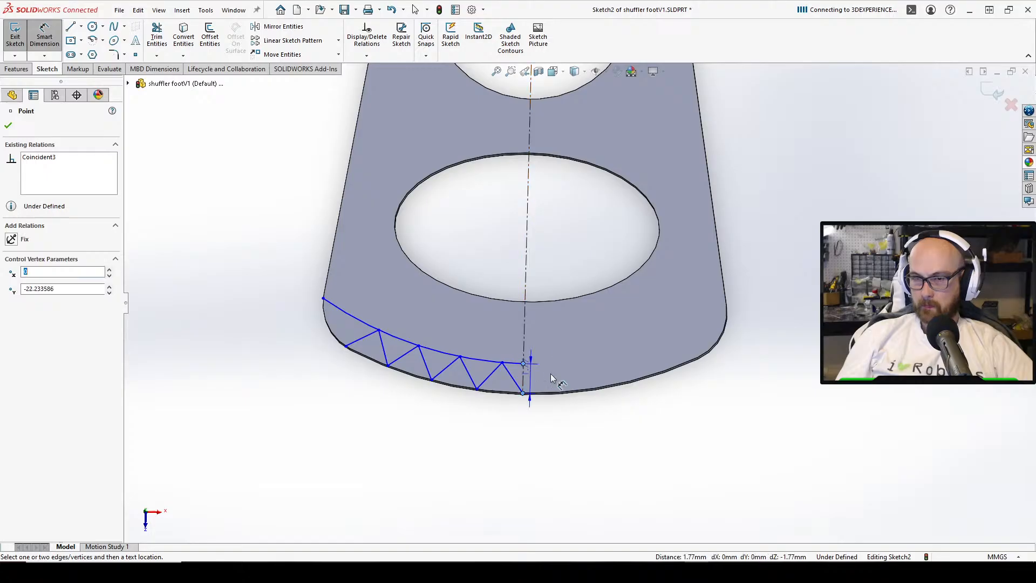
left_click(595, 427)
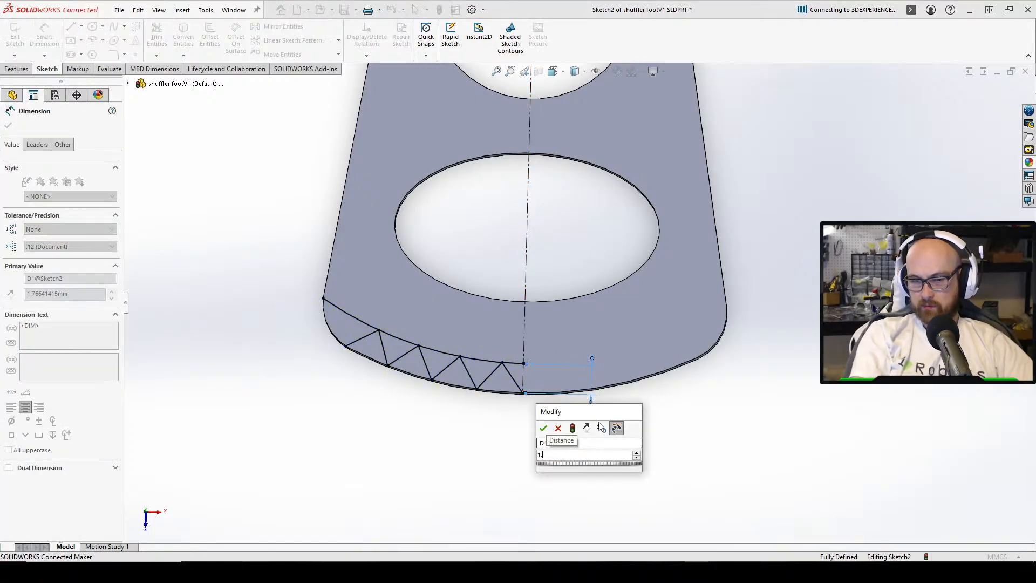
type("1.5")
key("Return")
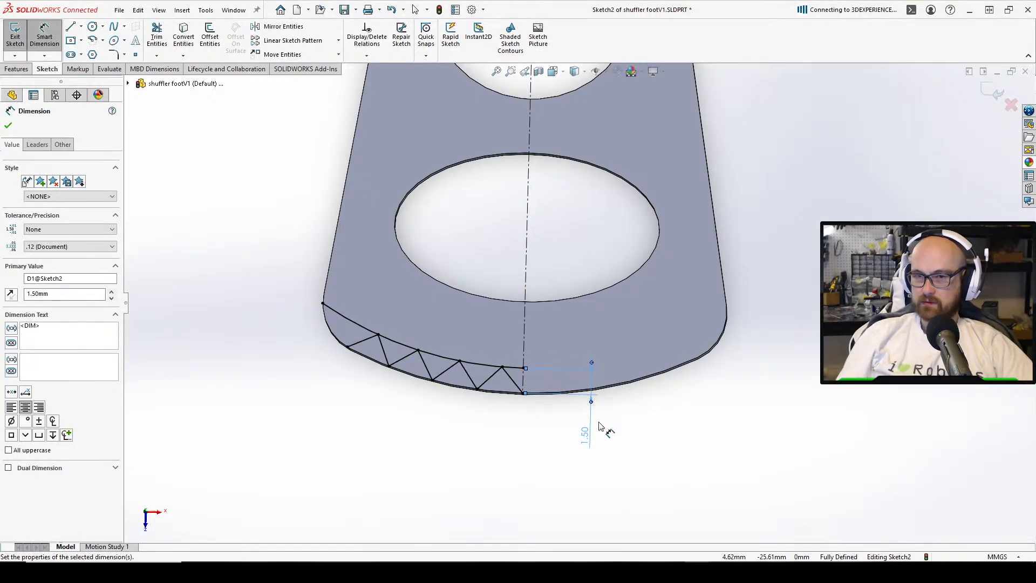
key("Escape")
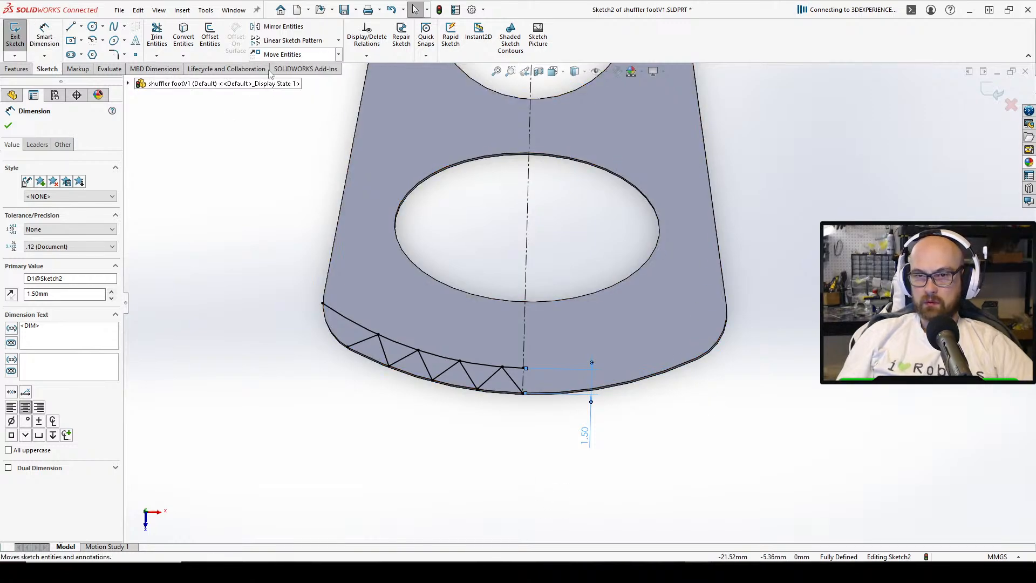
Convert the foot's curved bottom edge into sketch geometry and turn the arc along the tooth tips into construction geometry
scroll(310, 310, "down", 3)
scroll(477, 469, "up", 2)
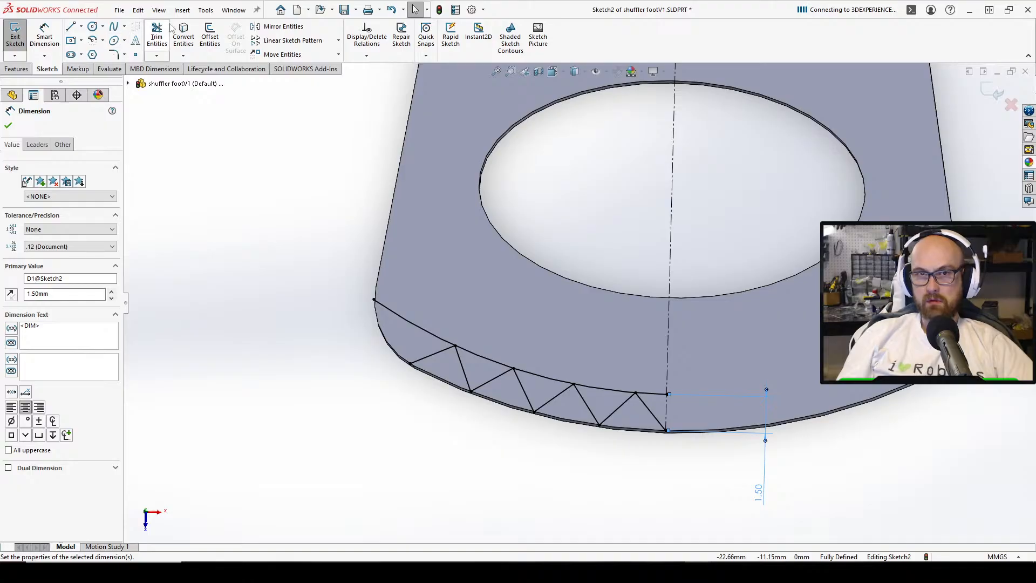
left_click(183, 34)
left_click(586, 425)
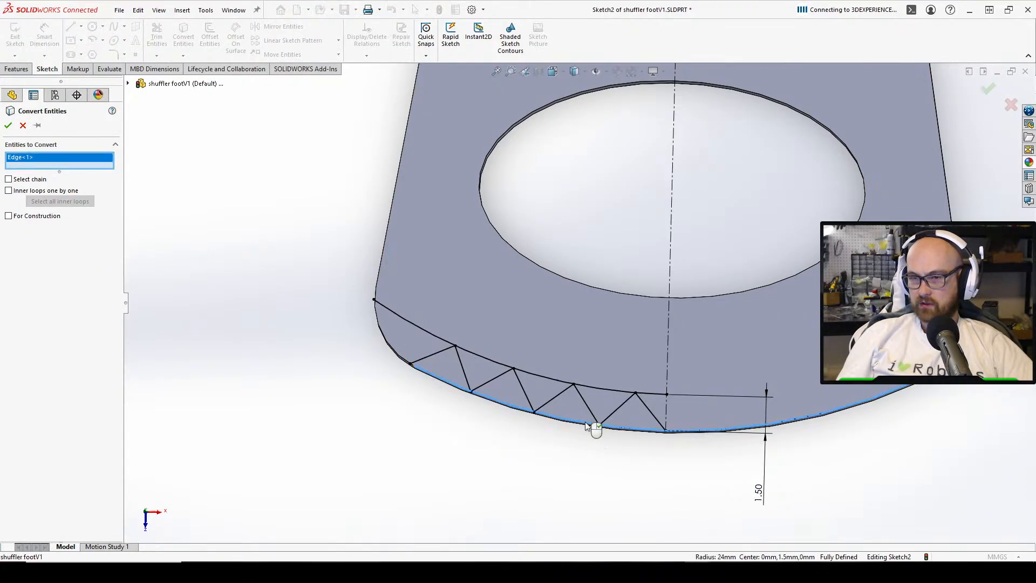
left_click(8, 124)
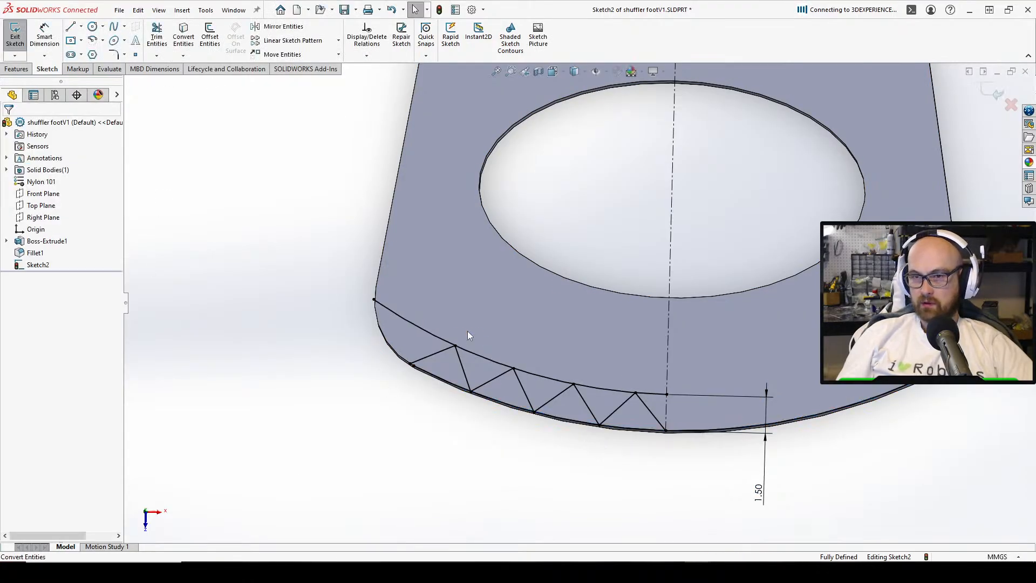
left_click(485, 360)
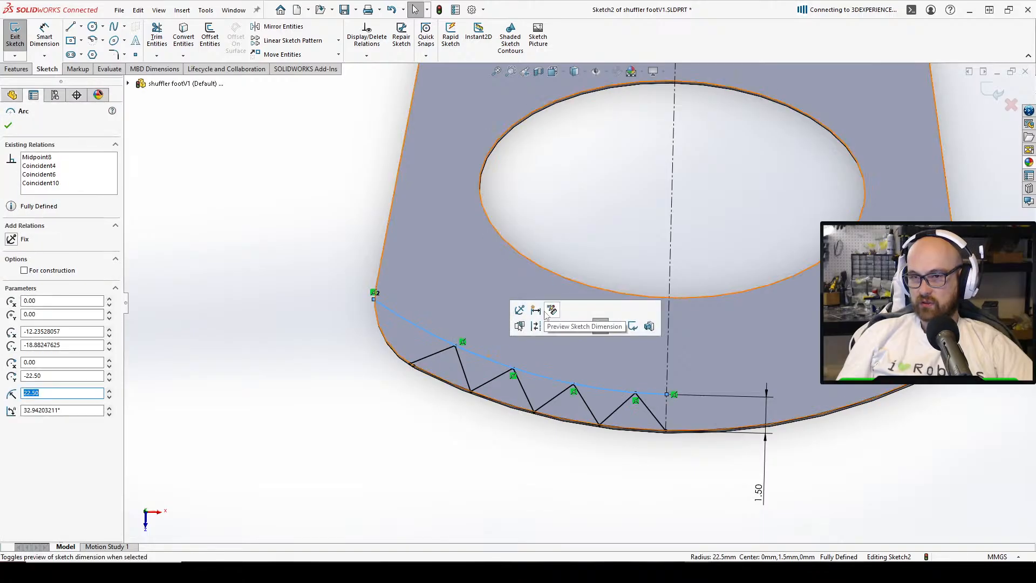
left_click(519, 326)
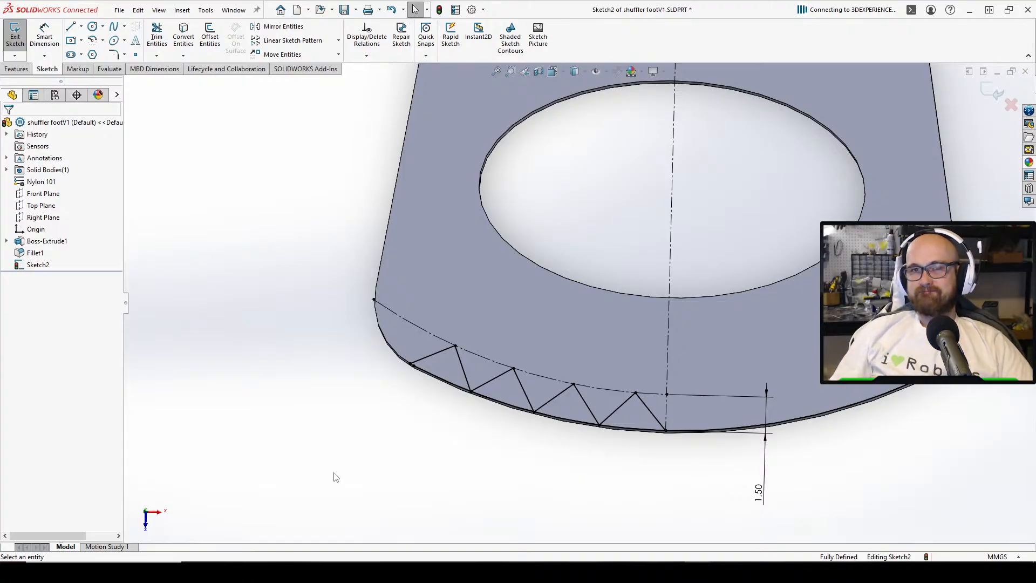
Mirror all eight zigzag lines about the vertical centerline, keeping the originals
scroll(522, 495, "up", 1)
scroll(523, 495, "up", 1)
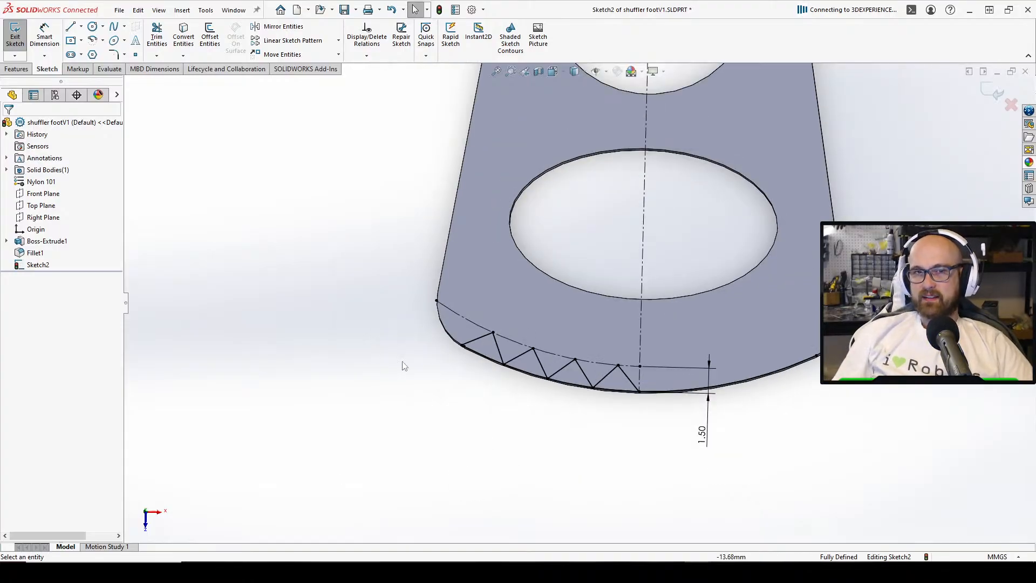
left_click(283, 27)
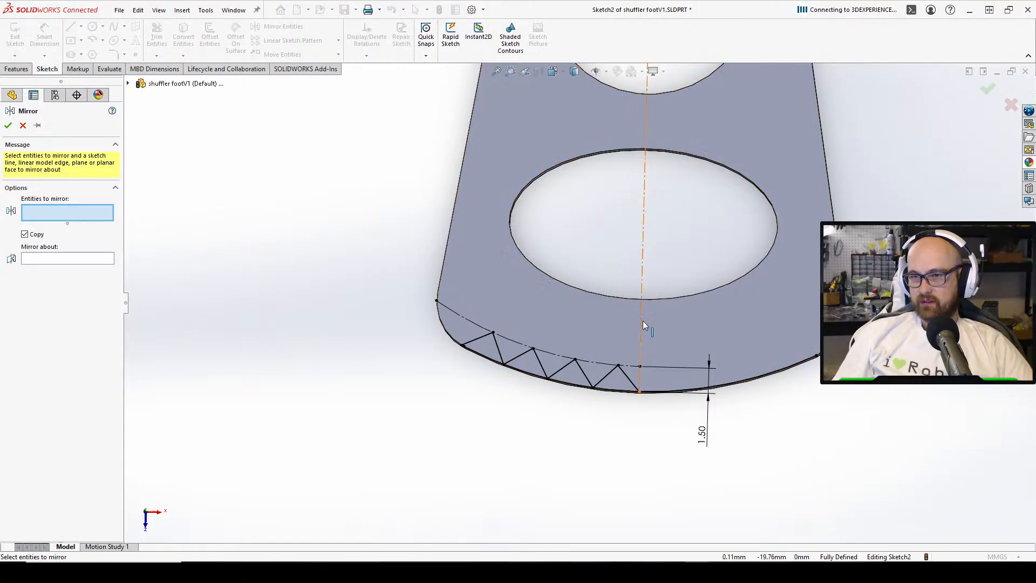
left_click(69, 259)
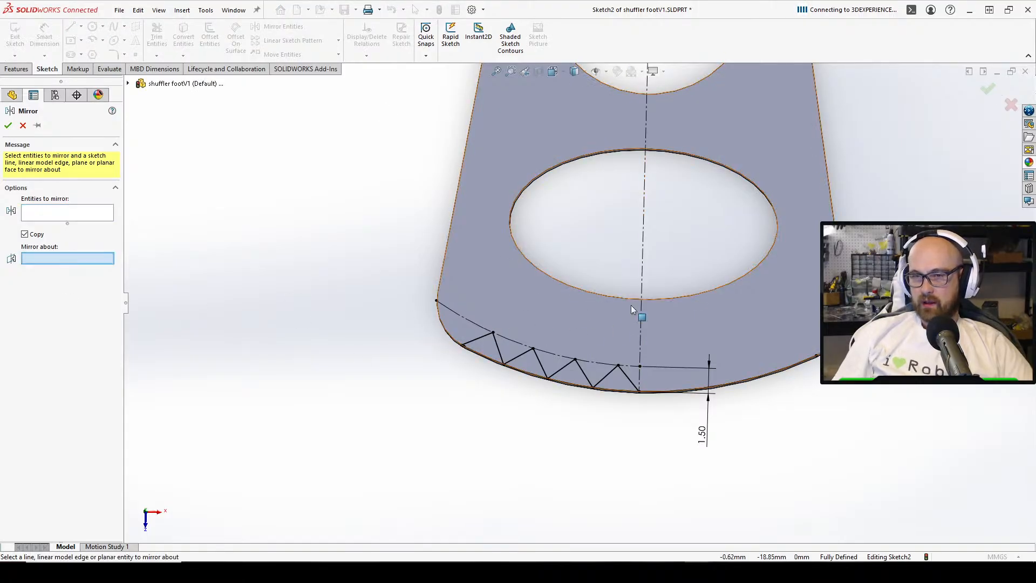
left_click(642, 322)
left_click(58, 218)
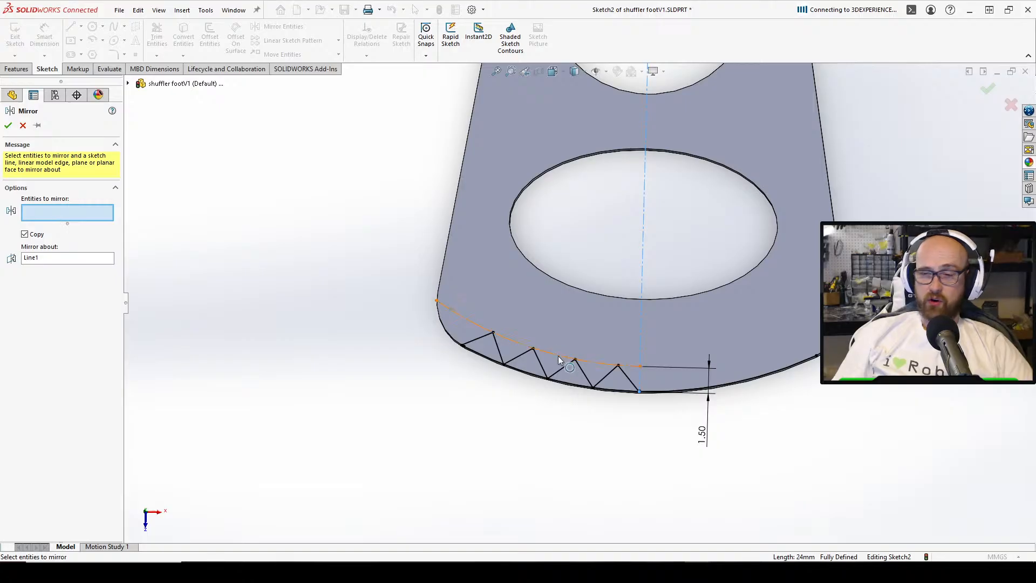
left_click(626, 375)
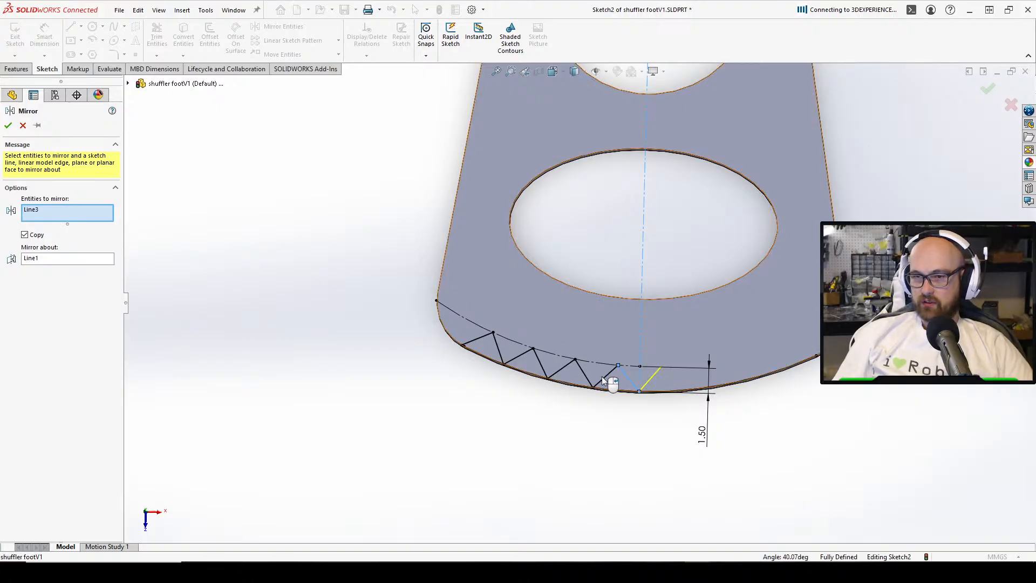
left_click(584, 372)
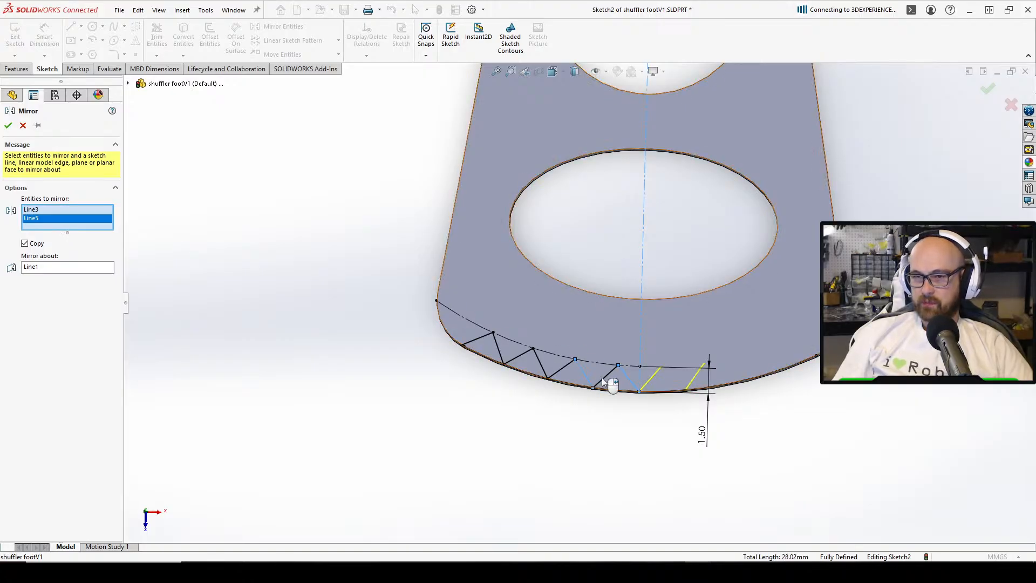
left_click(603, 378)
left_click(563, 366)
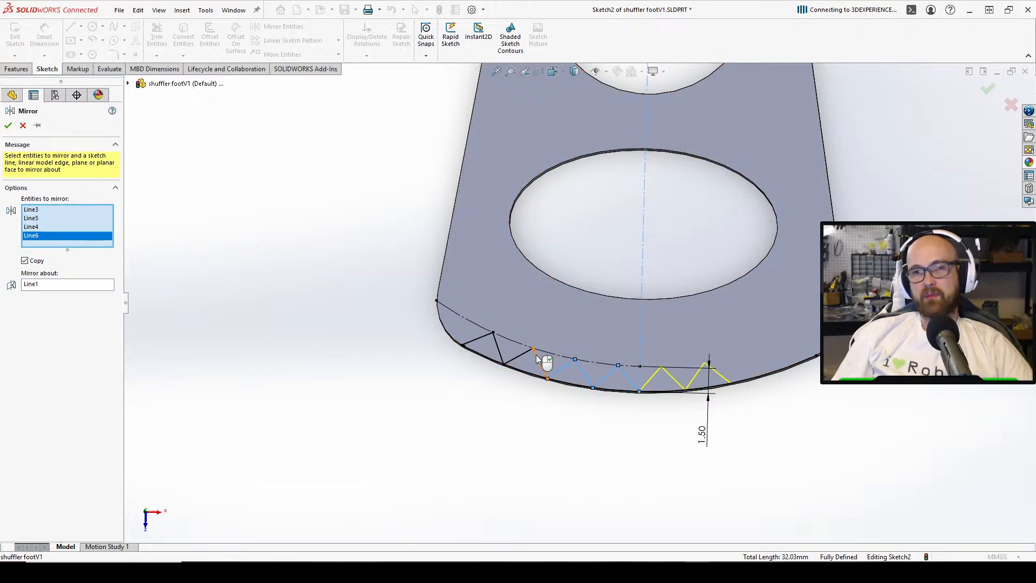
left_click(538, 356)
left_click(523, 352)
left_click(471, 343)
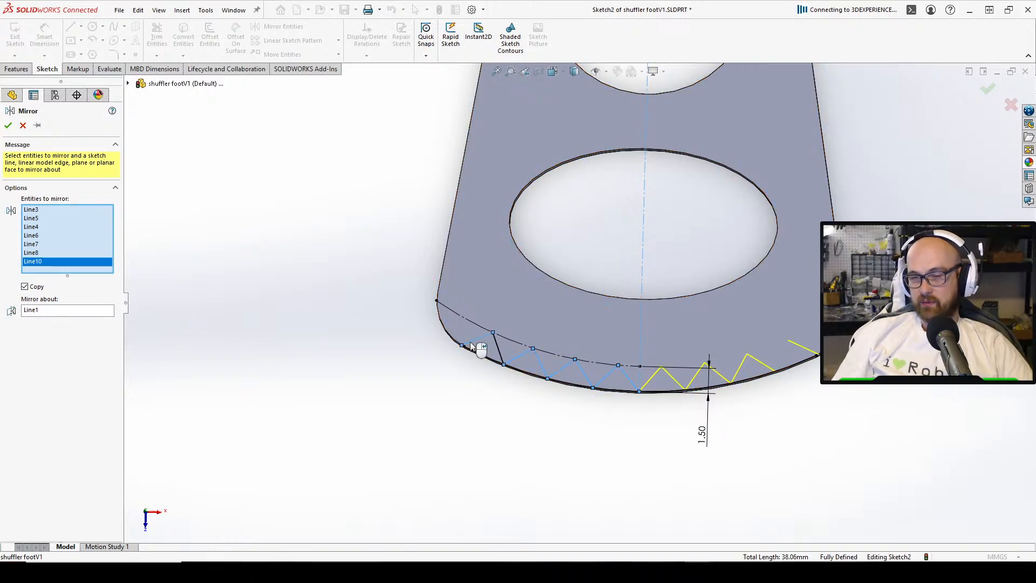
left_click(501, 352)
left_click(8, 125)
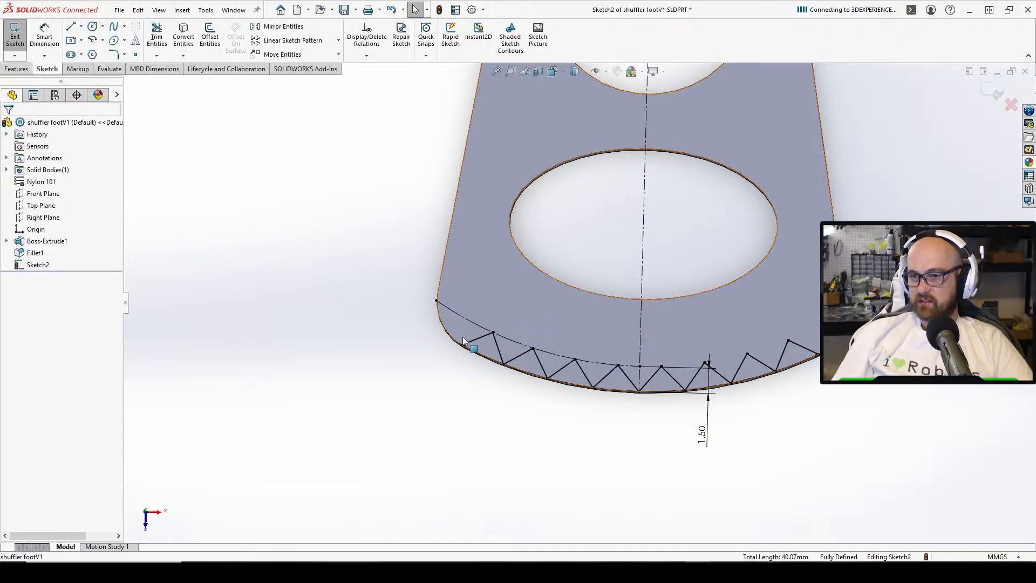
key("Up")
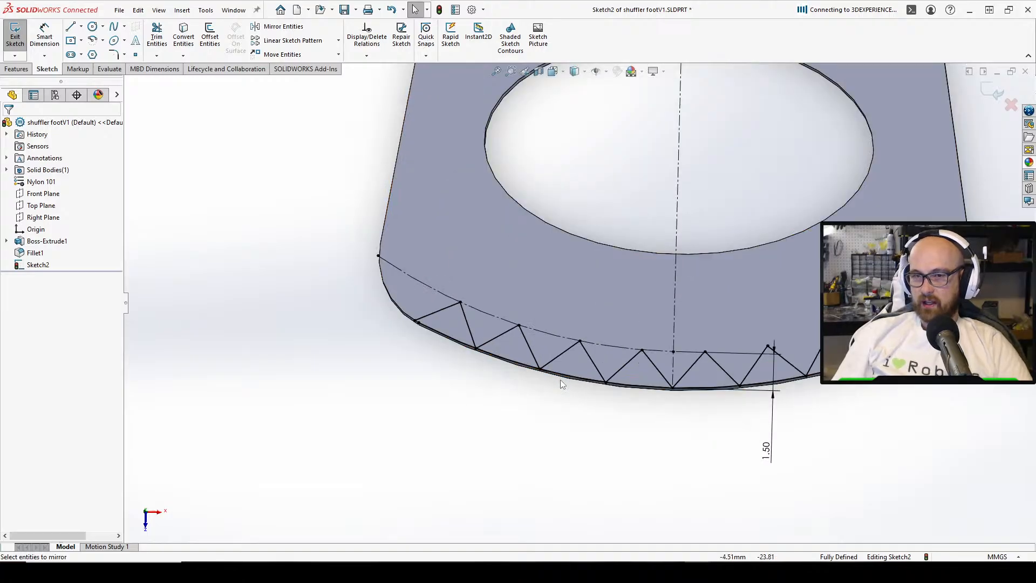
key("Down")
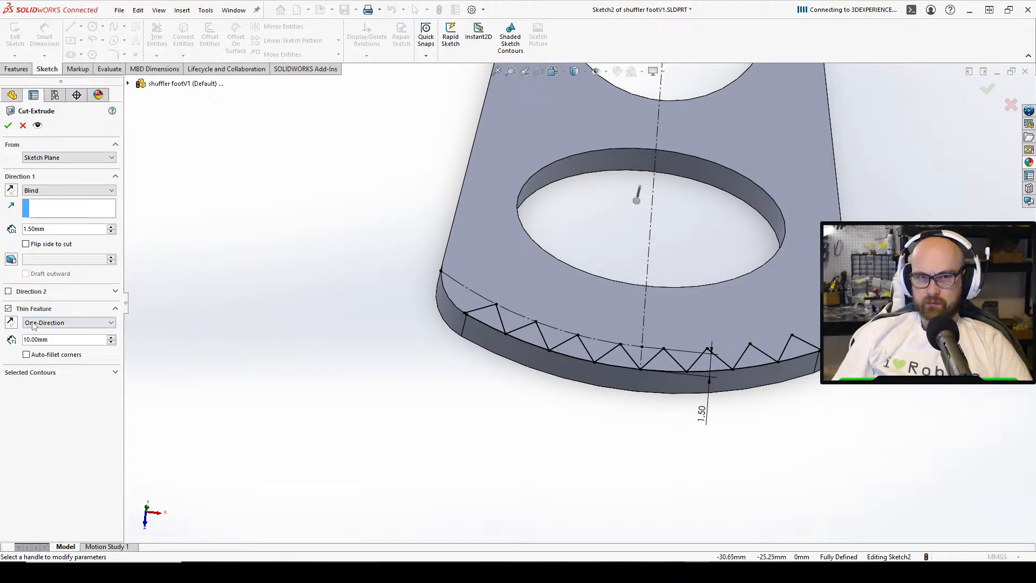
left_click(20, 128)
Convert the rounded edges at both lower corners of the foot into sketch geometry
scroll(672, 352, "down", 2)
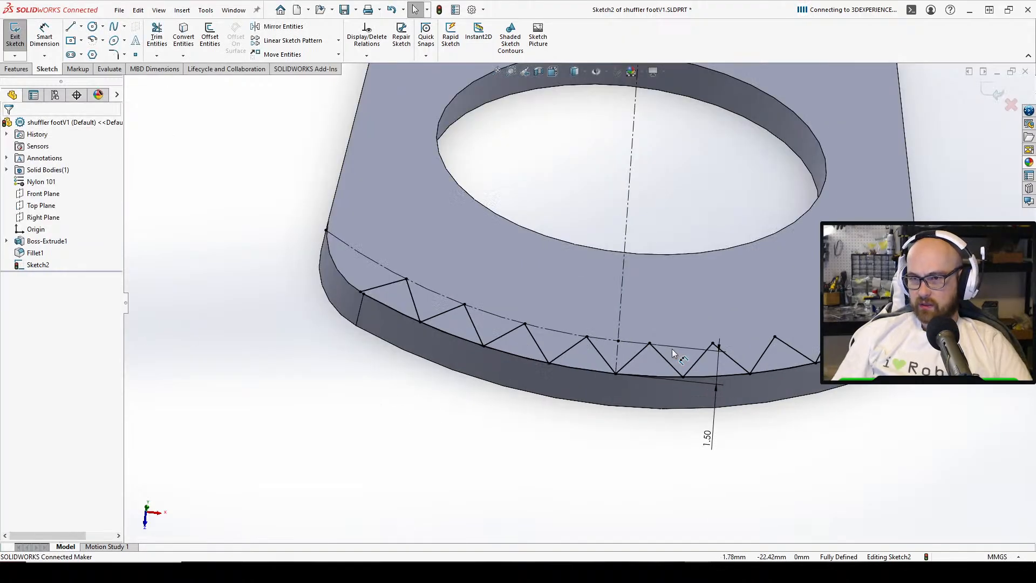
scroll(829, 388, "down", 6)
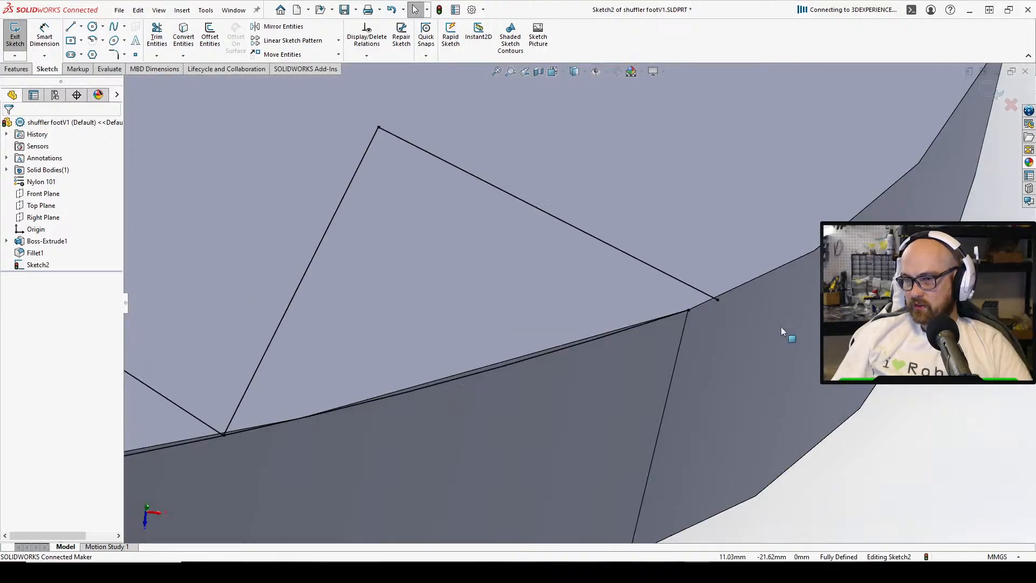
left_click(694, 307)
scroll(381, 118, "up", 8)
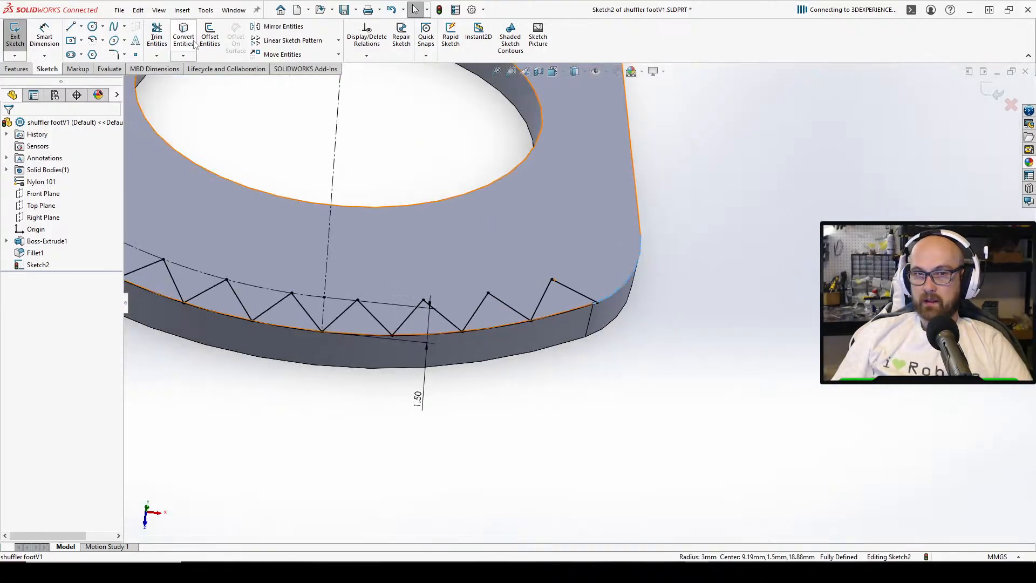
scroll(254, 322, "up", 3)
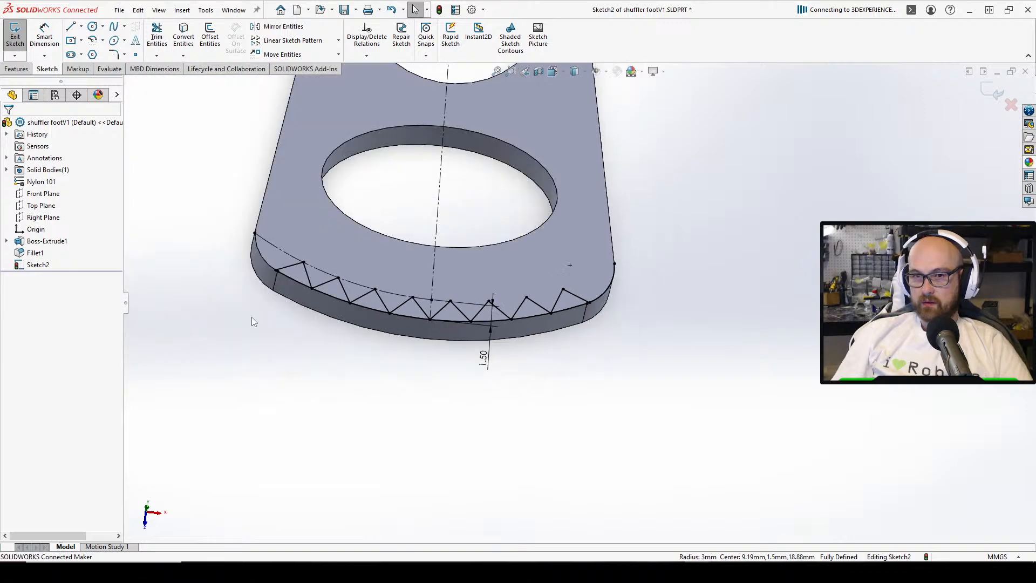
left_click(262, 264)
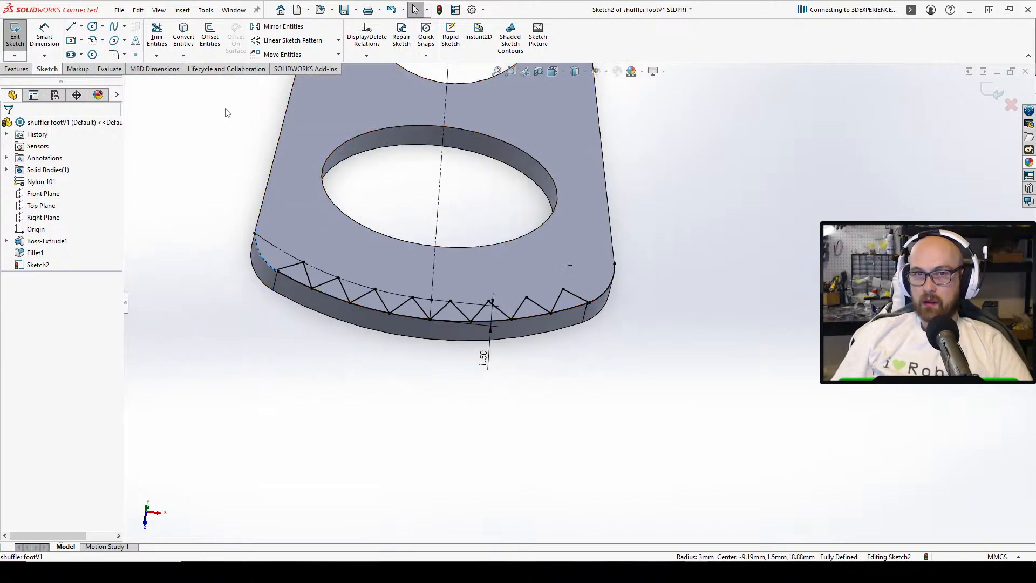
left_click(191, 30)
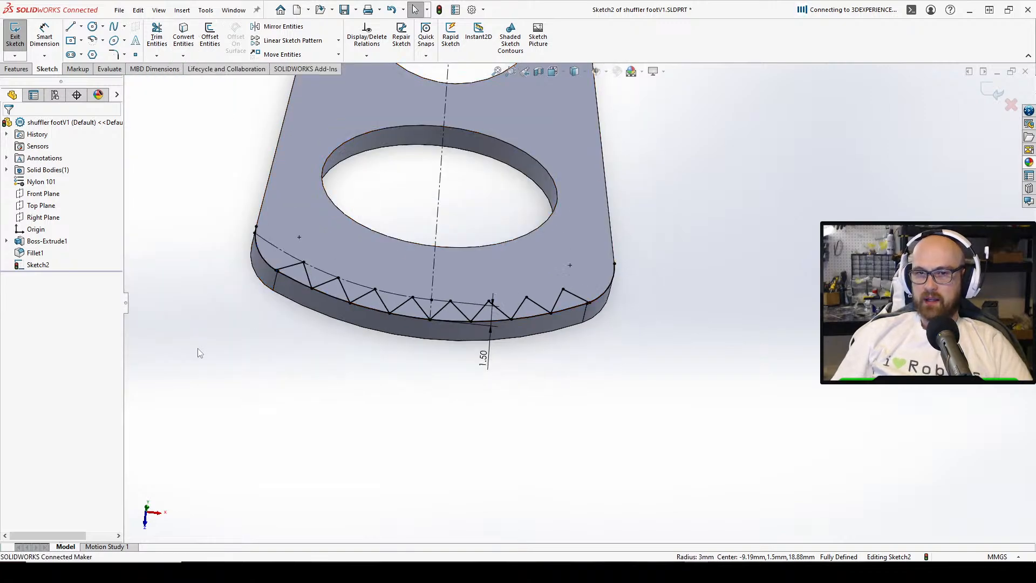
Trim the converted corner arcs back to the outer ends of the zigzag using Trim to closest
left_click(157, 36)
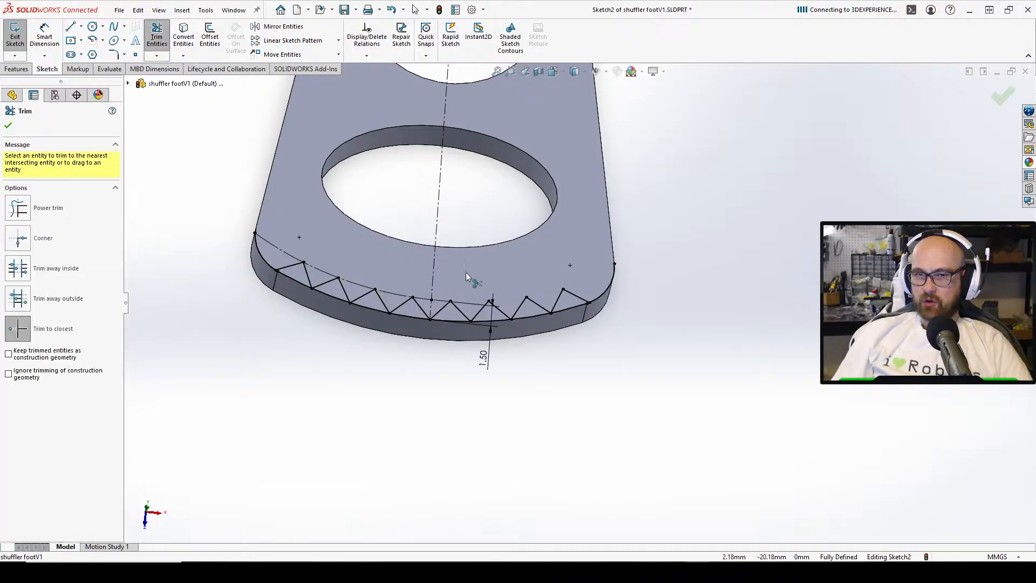
scroll(623, 298, "down", 4)
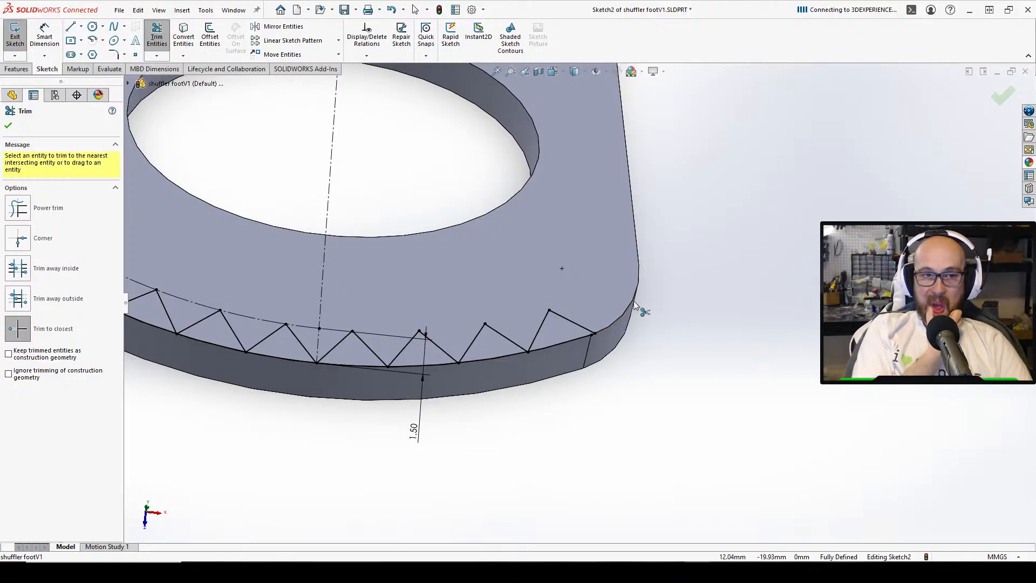
scroll(633, 300, "up", 4)
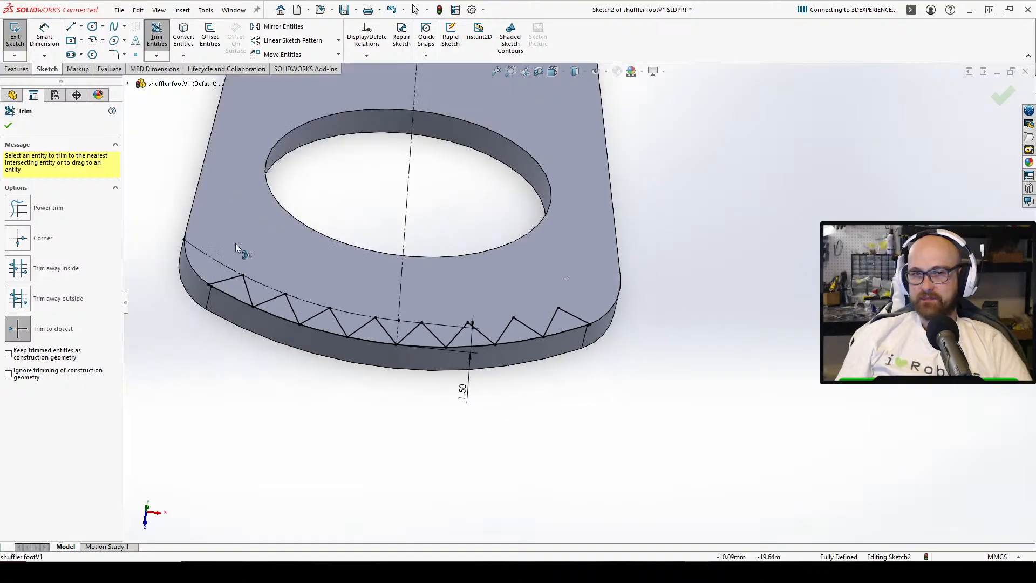
left_click(7, 127)
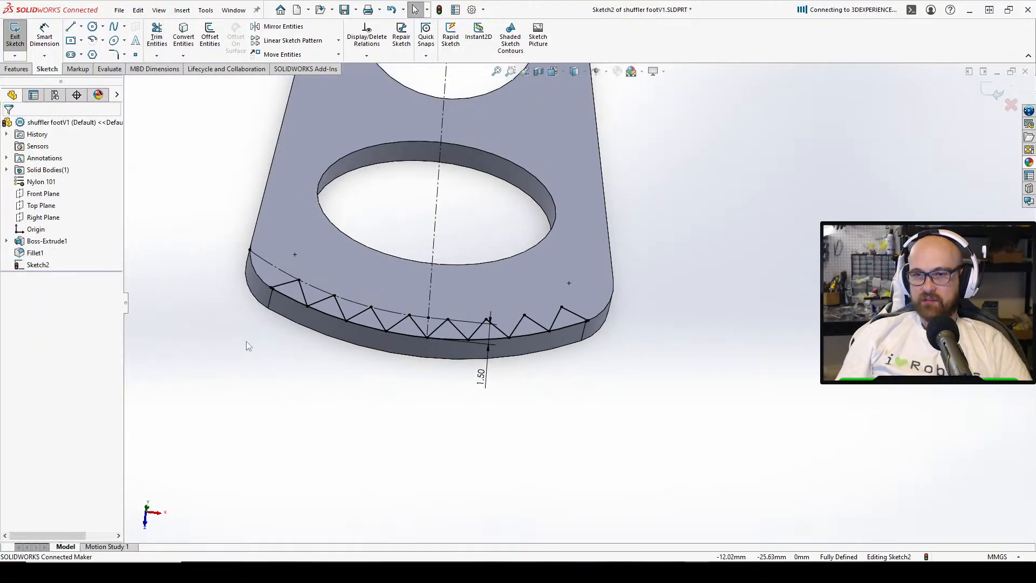
Cut-extrude the eight triangular zigzag regions along the foot's bottom edge with a Through All end condition
right_click_drag(222, 365, 278, 419)
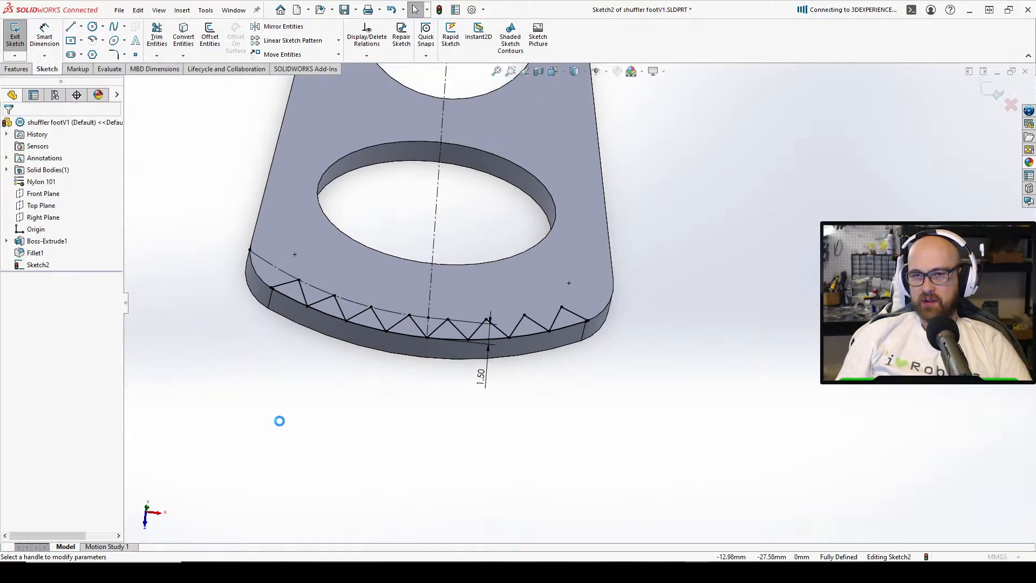
left_click(293, 289)
left_click(325, 304)
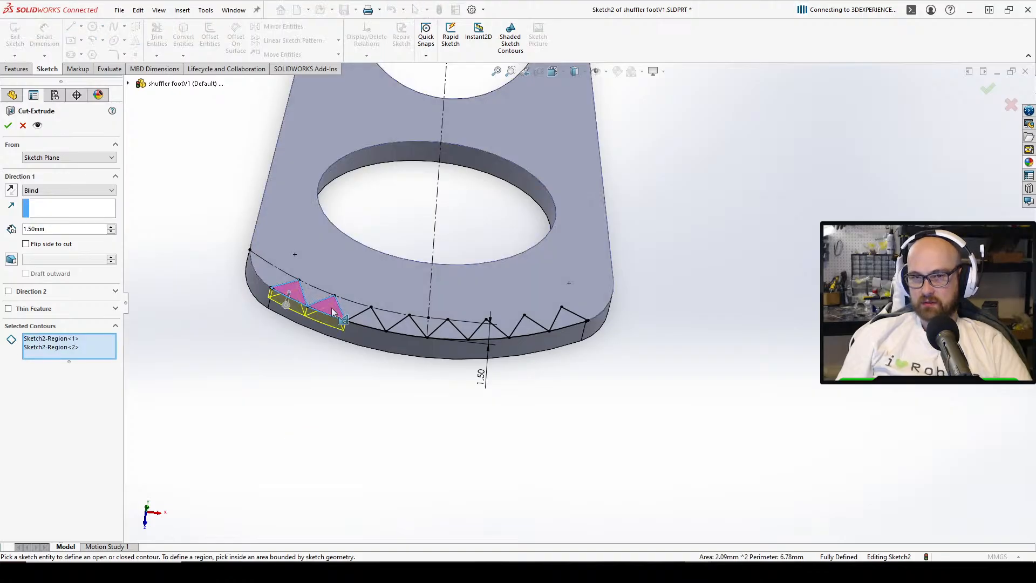
left_click(377, 324)
left_click(374, 323)
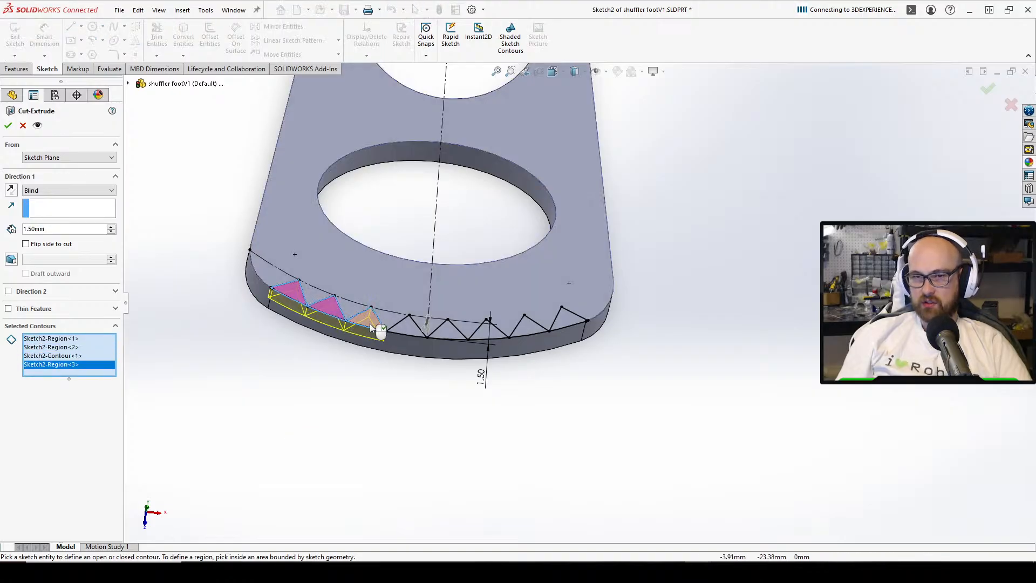
left_click(411, 329)
left_click(446, 329)
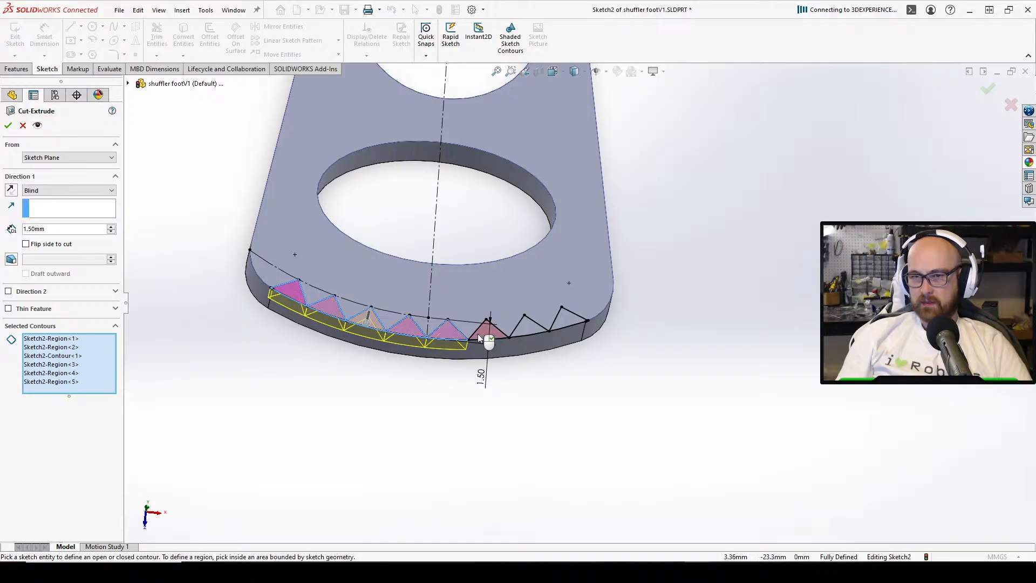
left_click(535, 327)
left_click(529, 326)
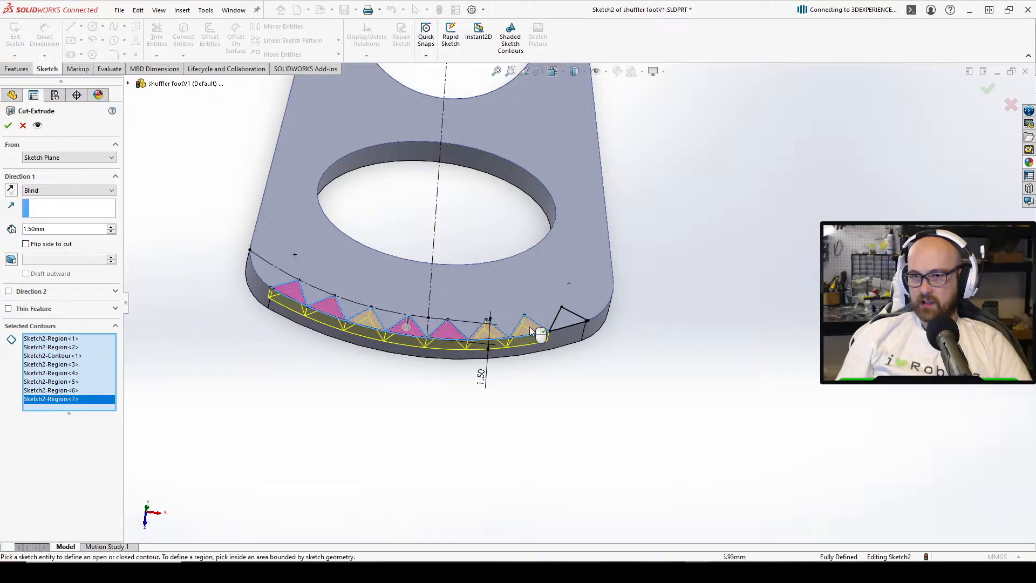
left_click(564, 319)
left_click(45, 192)
left_click(62, 208)
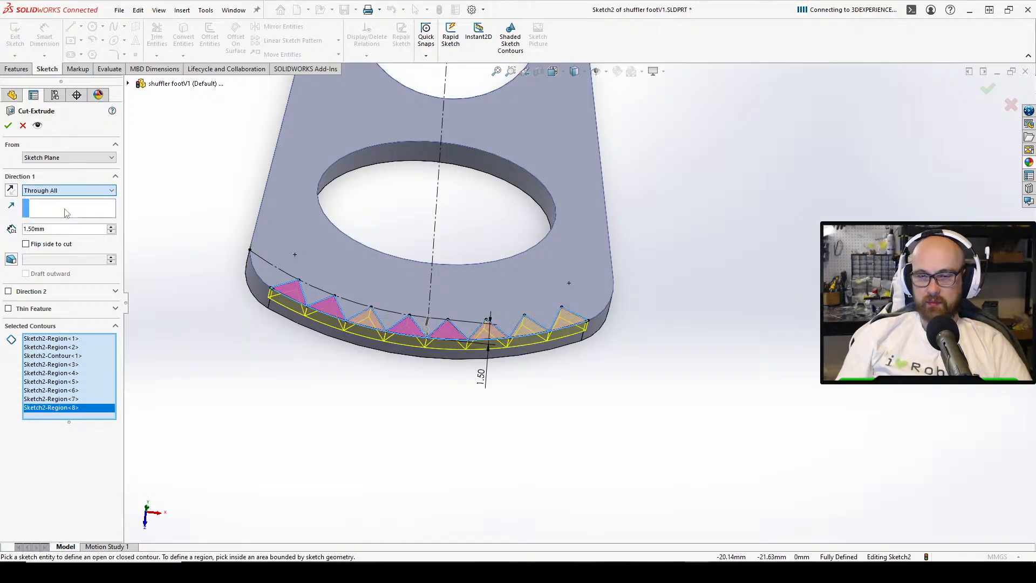
left_click(8, 125)
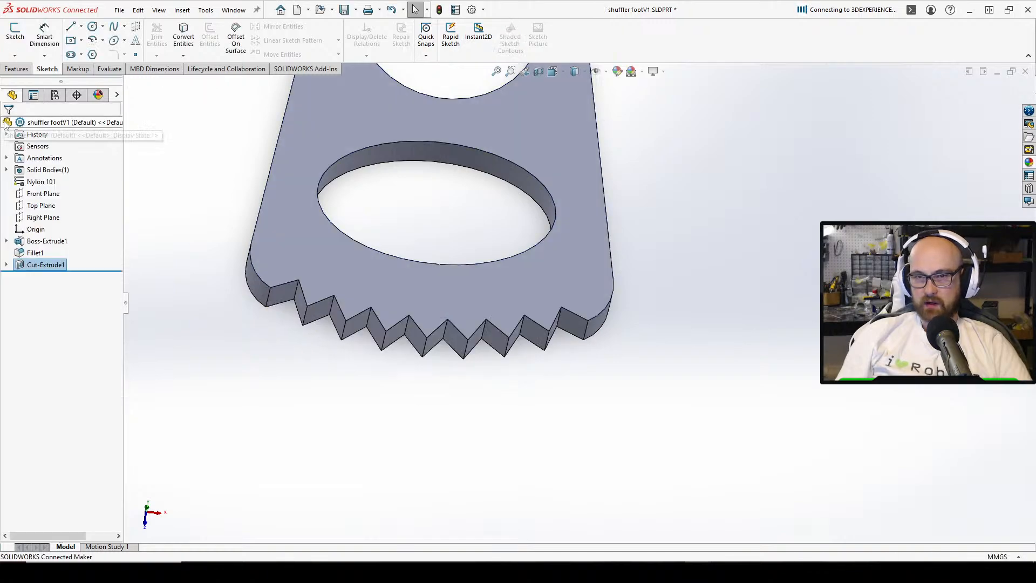
Check the toothed bottom edge of the shuffler foot and save the part
middle_click_drag(469, 308, 581, 323)
scroll(582, 323, "up", 5)
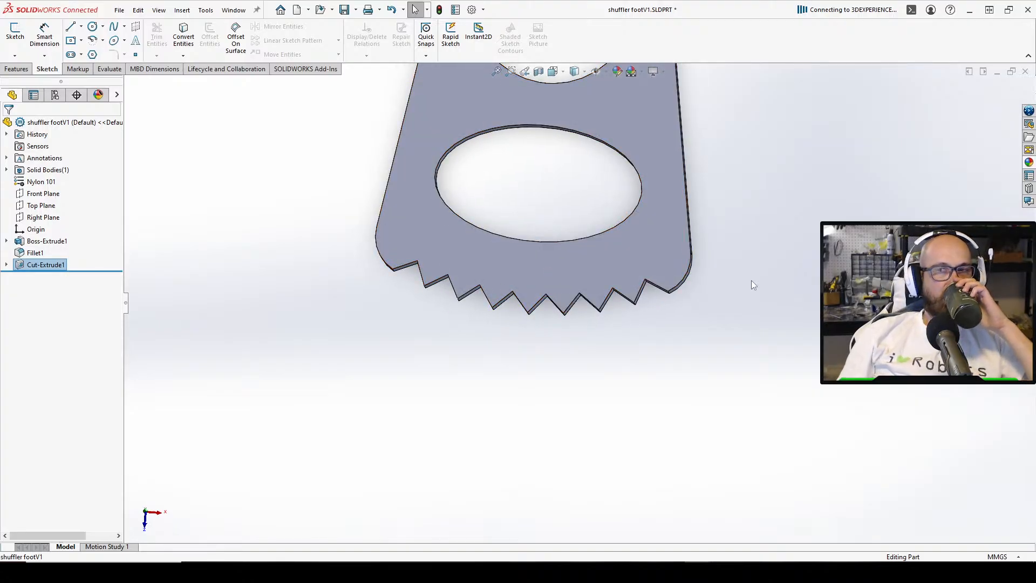
scroll(751, 280, "down", 3)
middle_click_drag(749, 279, 642, 281)
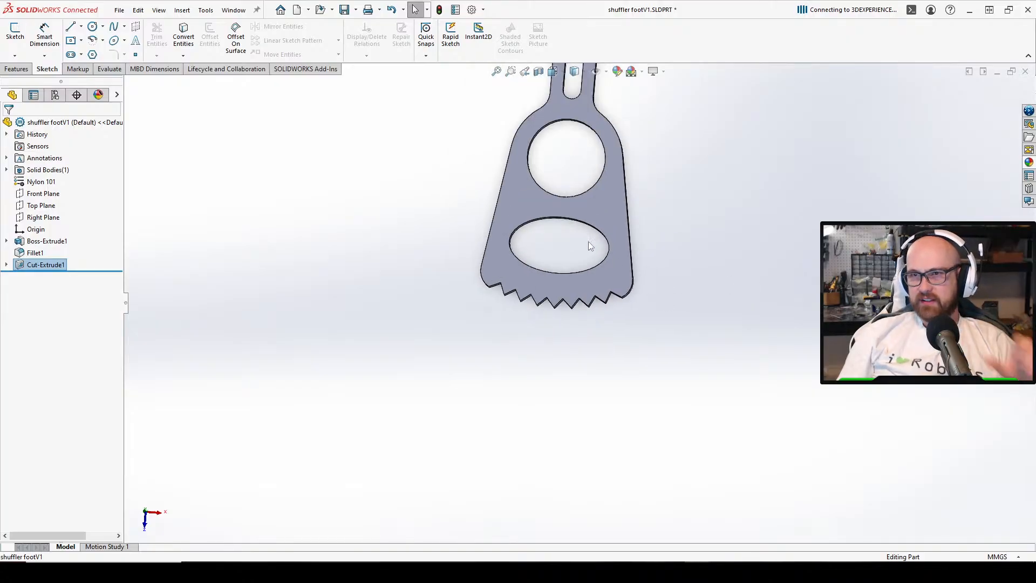
left_click(343, 8)
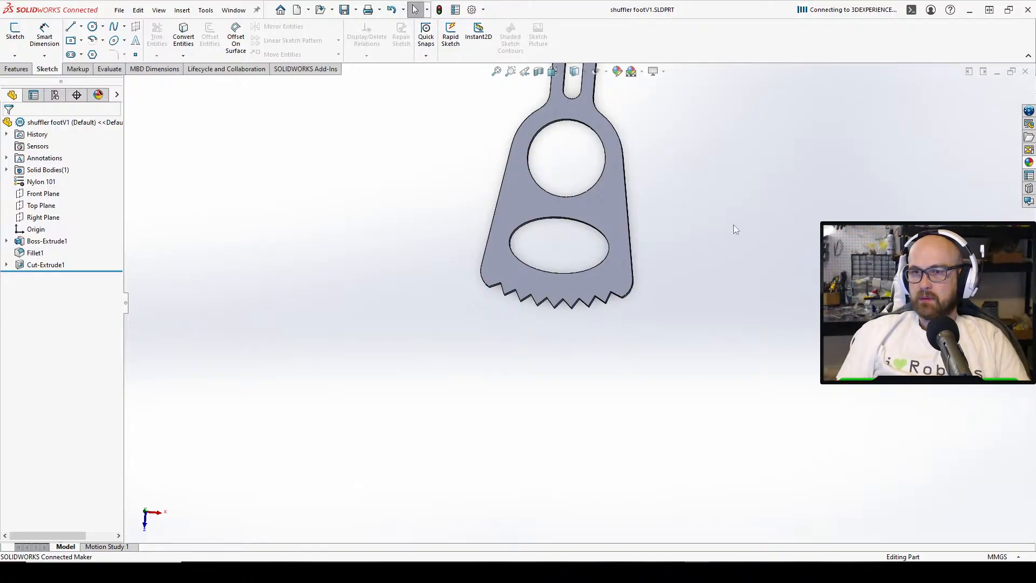
Switch to the Shuffler podV1 assembly and rebuild it with the changed foot part
scroll(720, 219, "up", 1)
scroll(630, 279, "down", 6)
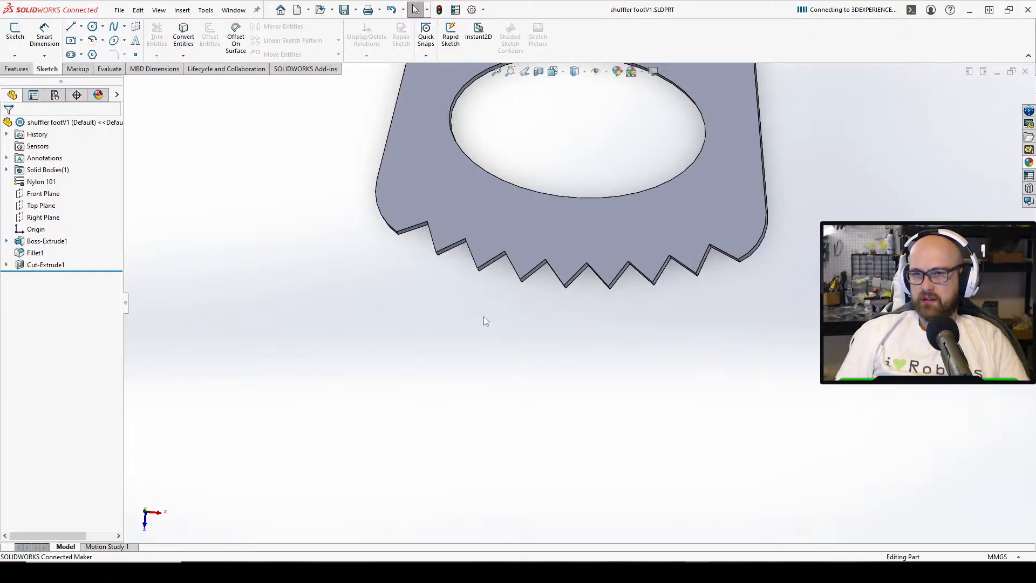
middle_click_drag(483, 317, 538, 259)
mouse_move(696, 571)
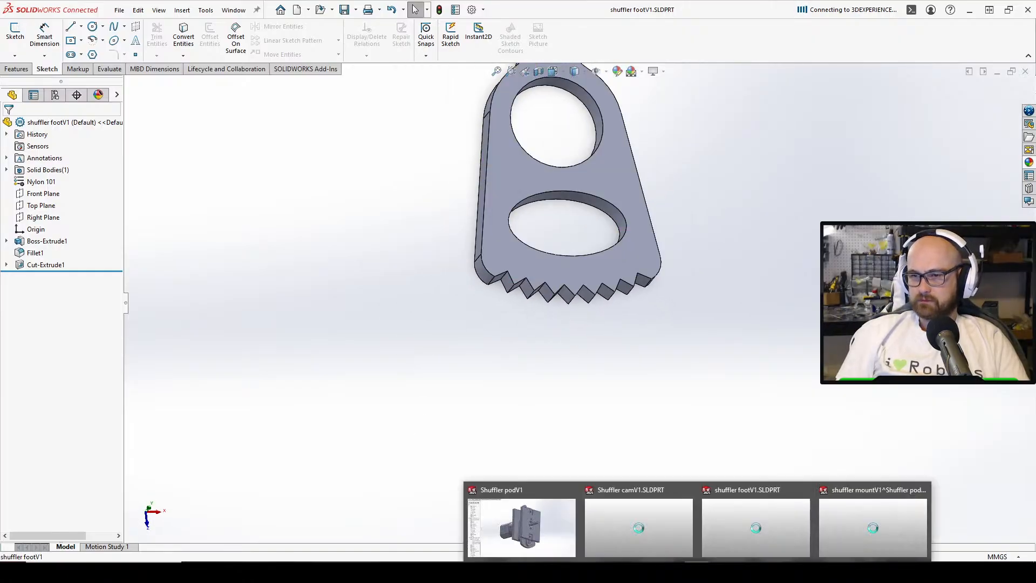
left_click(541, 493)
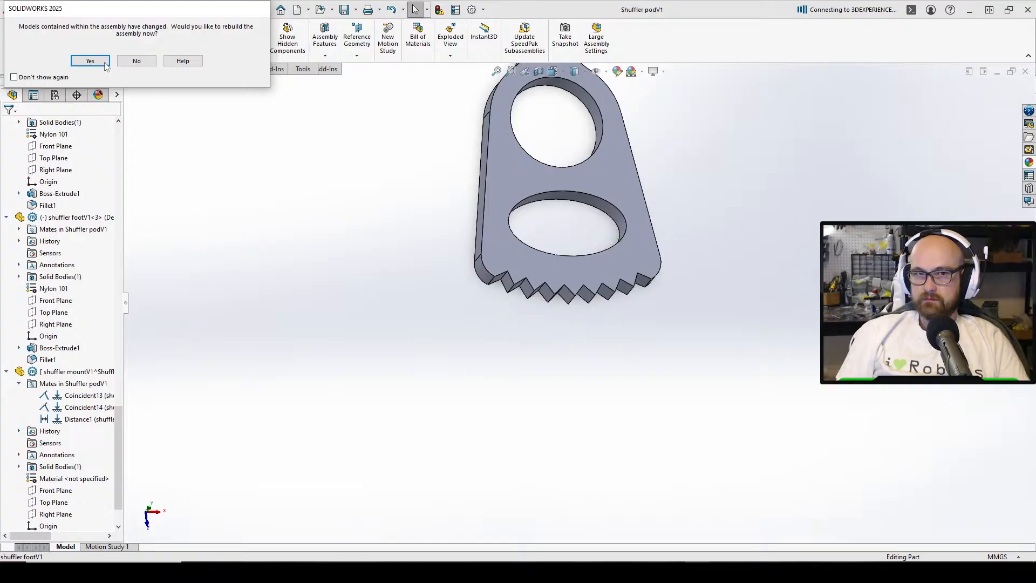
left_click(105, 64)
Check the toothed feet between the mount plates and save the Shuffler pod assembly
middle_click_drag(531, 337, 583, 351)
scroll(558, 375, "down", 3)
scroll(589, 346, "up", 1)
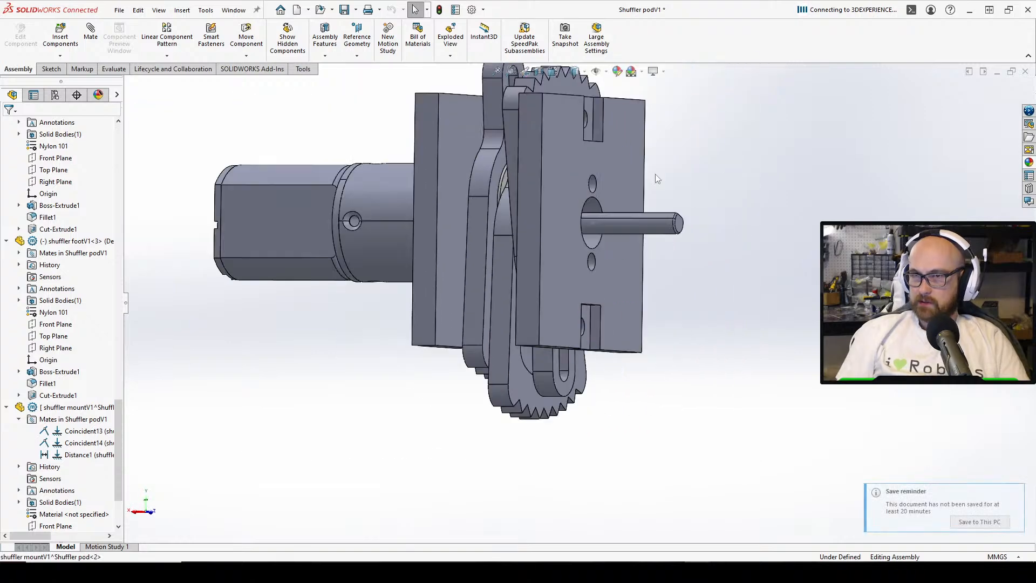
left_click(344, 10)
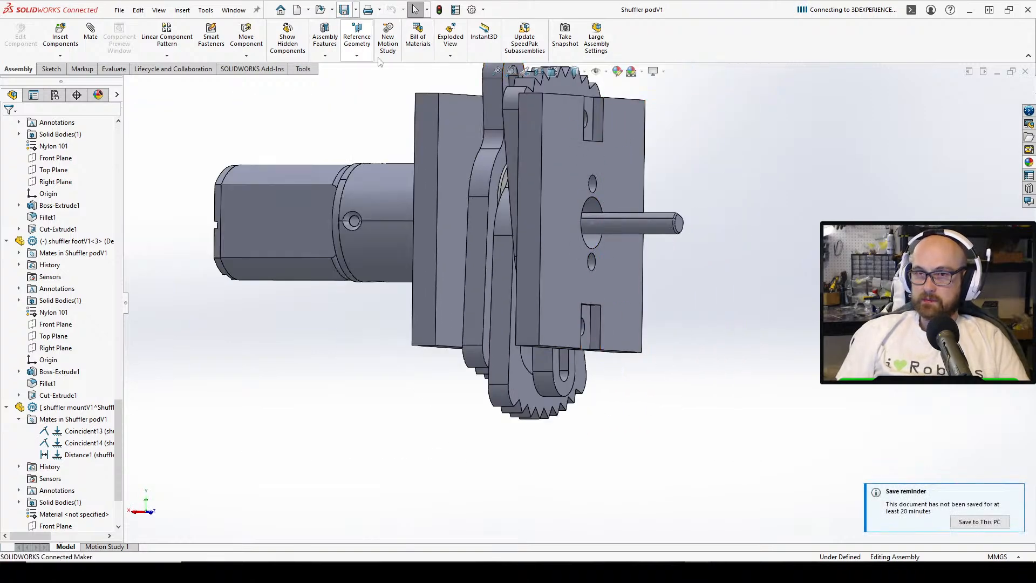
Examine the pod from both plate sides, including the feet's teeth, the motor and the mount plate's notches
key("ctrl+3")
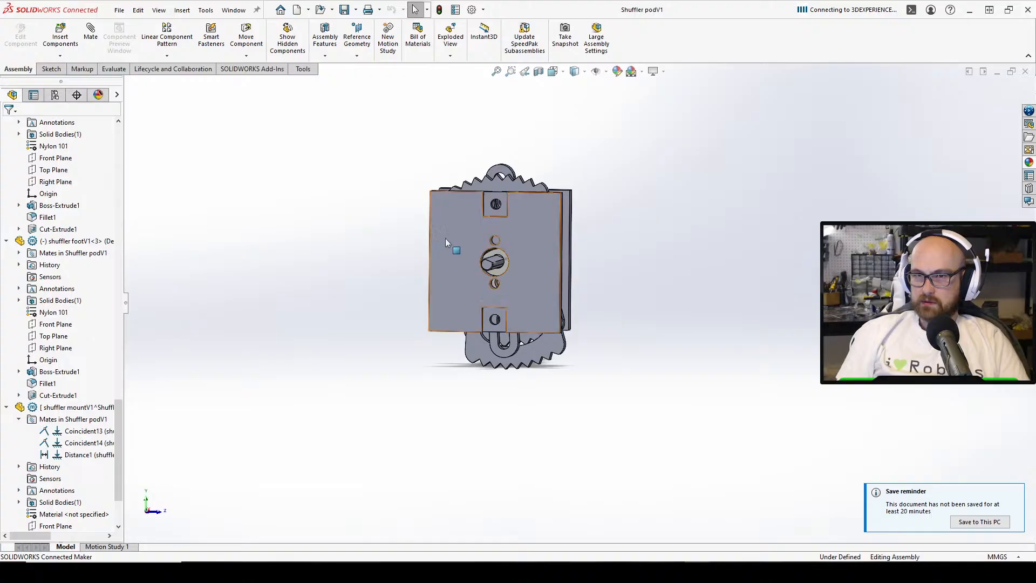
middle_click_drag(445, 241, 467, 239)
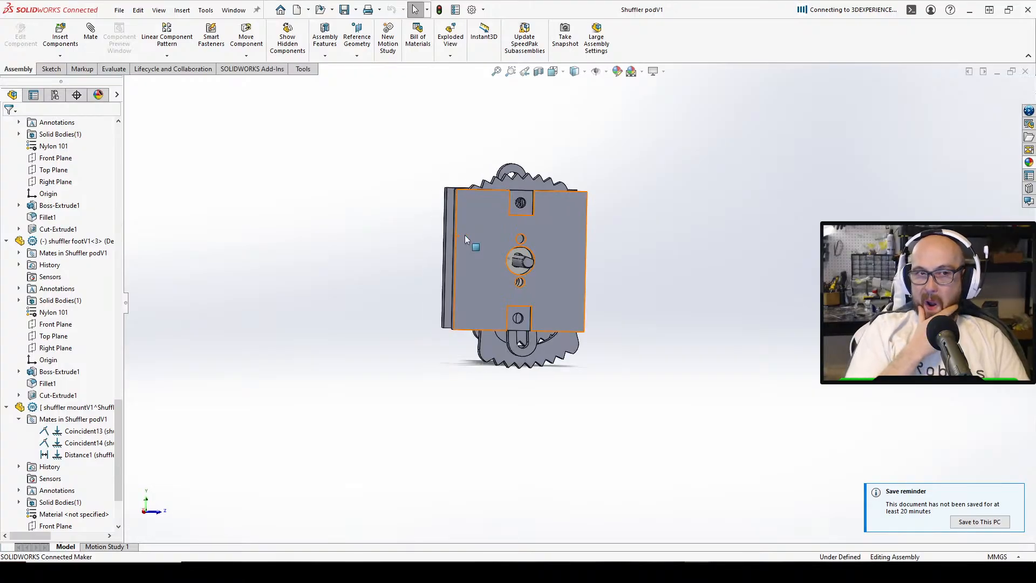
middle_click_drag(468, 274, 635, 310)
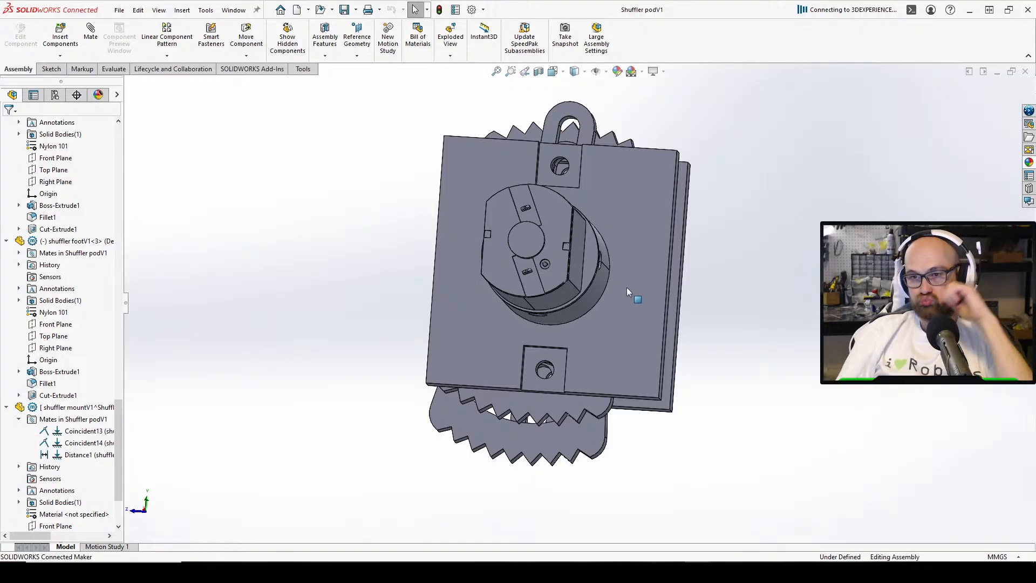
middle_click_drag(626, 287, 671, 269)
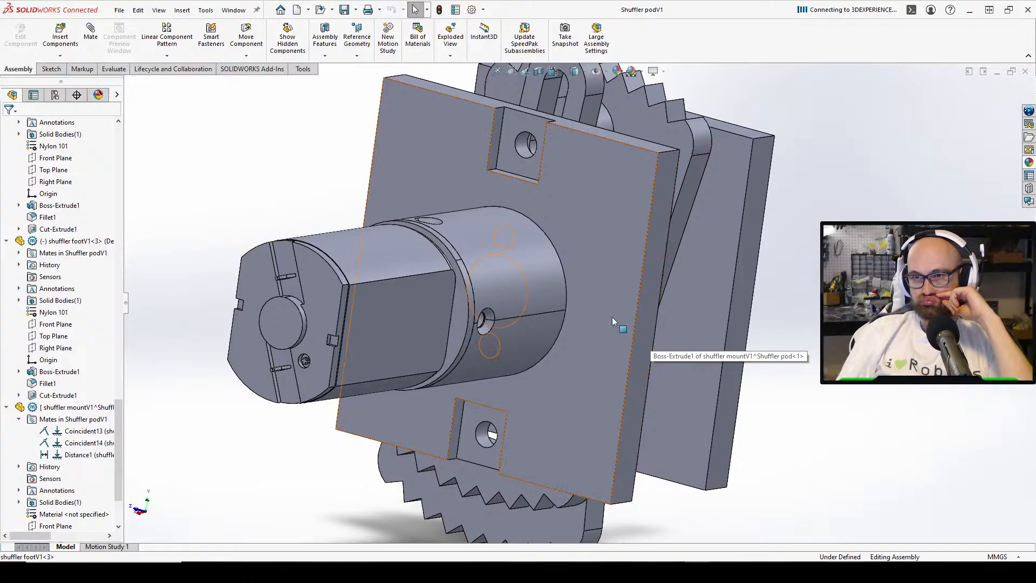
middle_click_drag(615, 319, 589, 446)
middle_click_drag(605, 371, 580, 317)
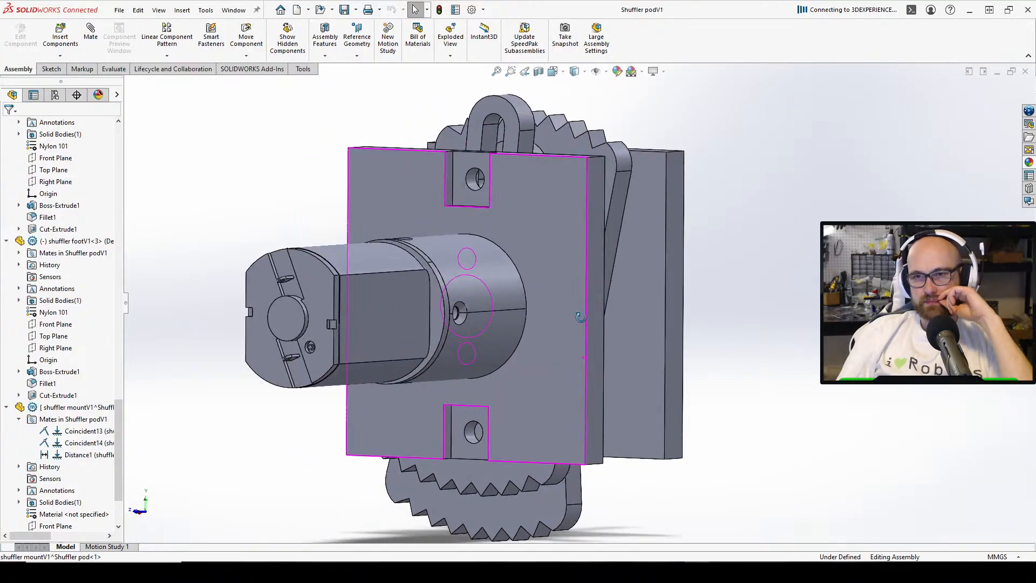
scroll(578, 310, "up", 2)
middle_click_drag(520, 231, 526, 245)
scroll(526, 245, "down", 4)
middle_click_drag(478, 144, 459, 160)
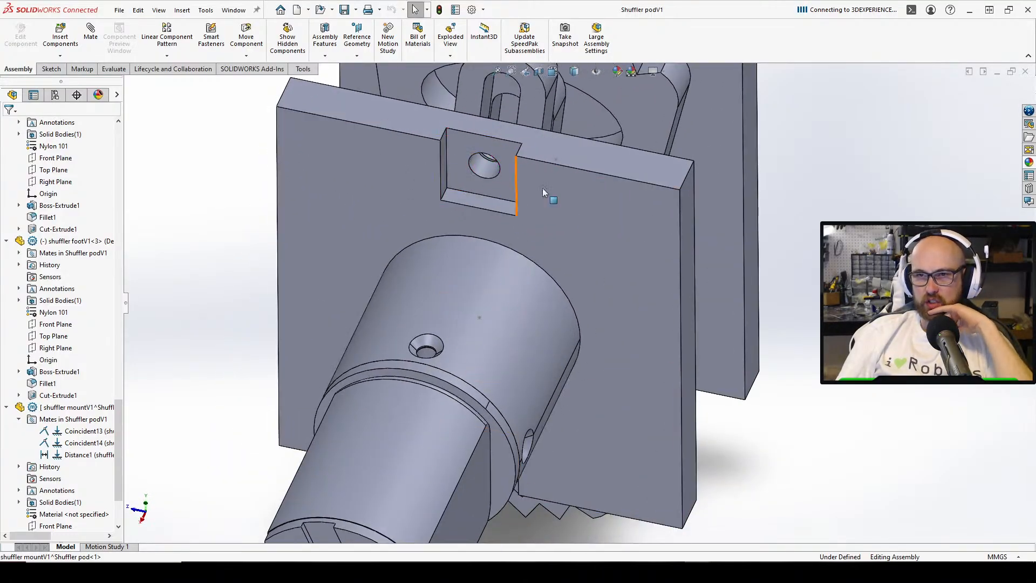
Edit the motor-side mount plate in the assembly and set up a 1 mm fillet on the upper notch's four corner edges
left_click(399, 203)
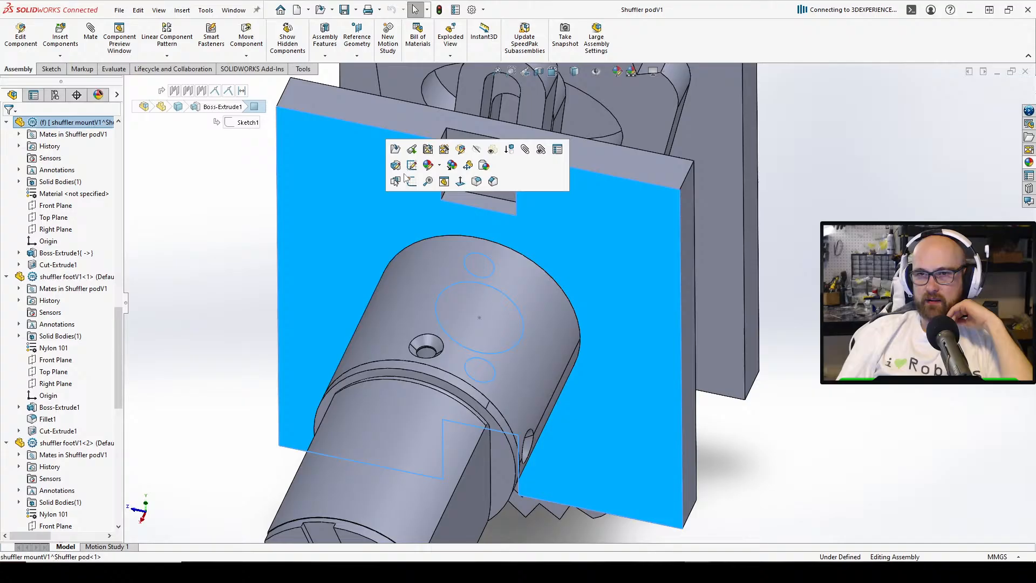
left_click(460, 151)
left_click(17, 69)
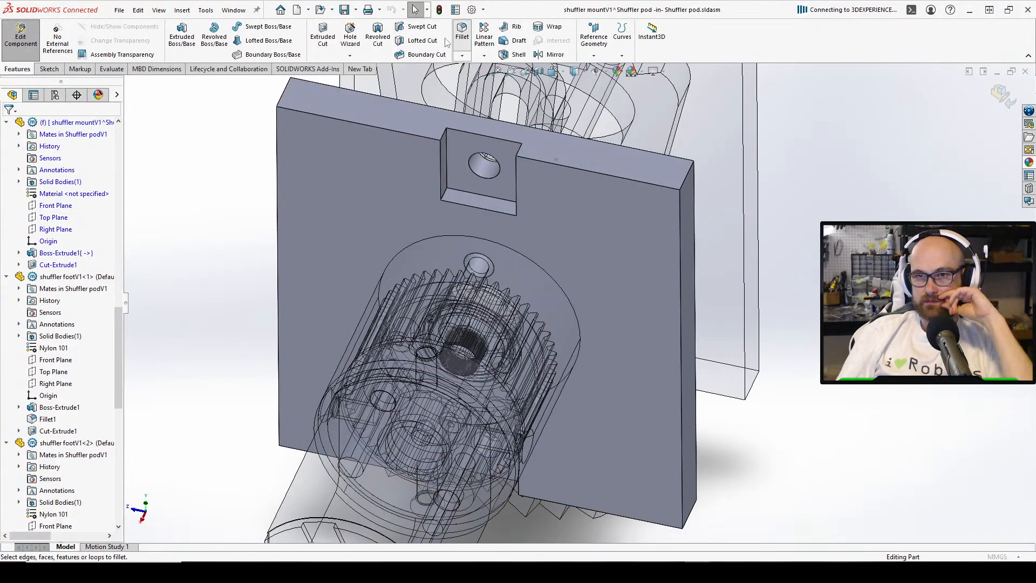
left_click(462, 32)
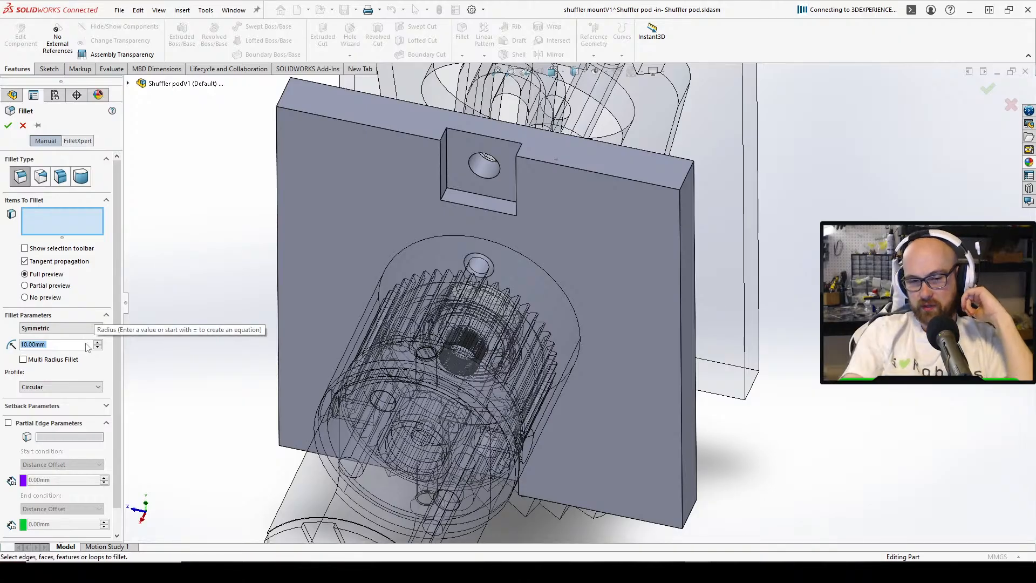
type("1")
key("Return")
scroll(418, 166, "down", 2)
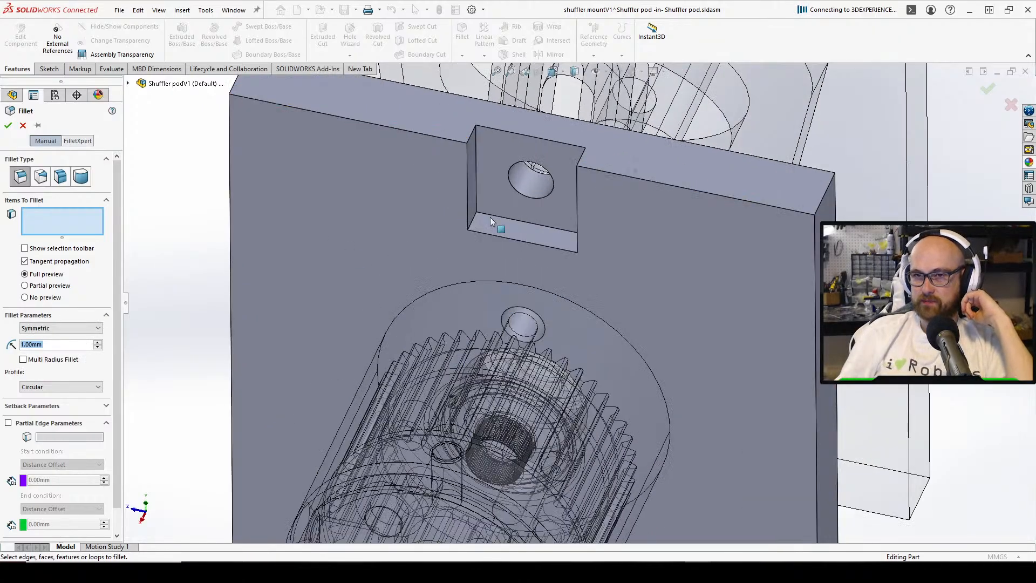
left_click(474, 220)
middle_click_drag(473, 220, 551, 291)
left_click(585, 251)
left_click(469, 143)
left_click(586, 163)
Add the lower notch's four corner edges to the fillet and complete it
scroll(551, 291, "down", 3)
scroll(532, 449, "down", 5)
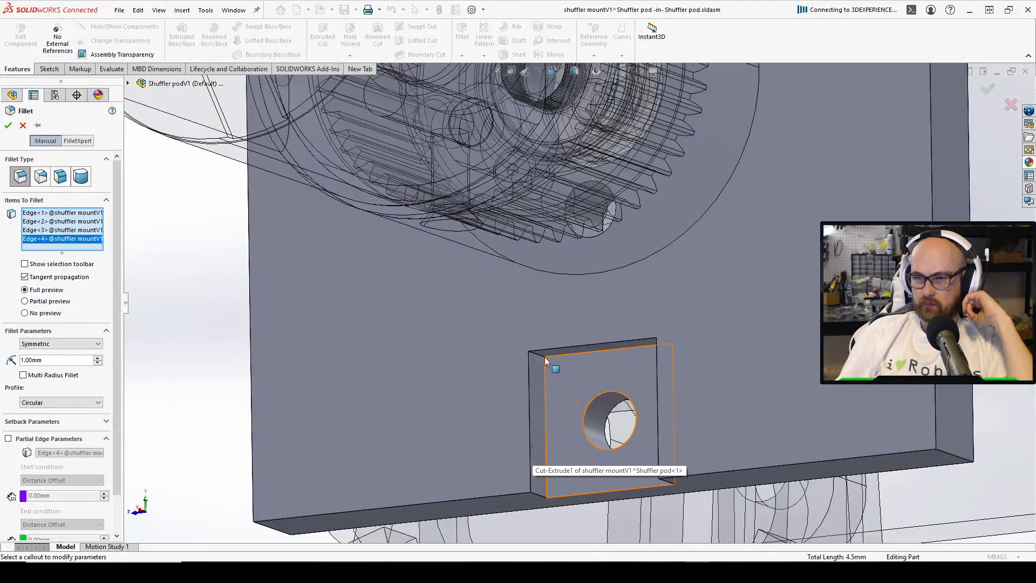
left_click(537, 354)
middle_click_drag(538, 354, 684, 348)
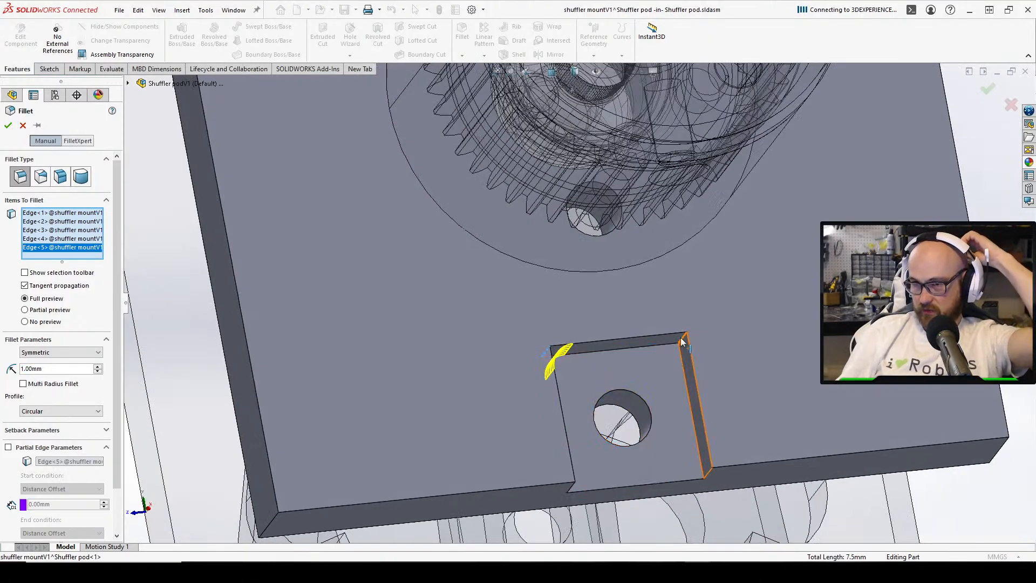
left_click(681, 341)
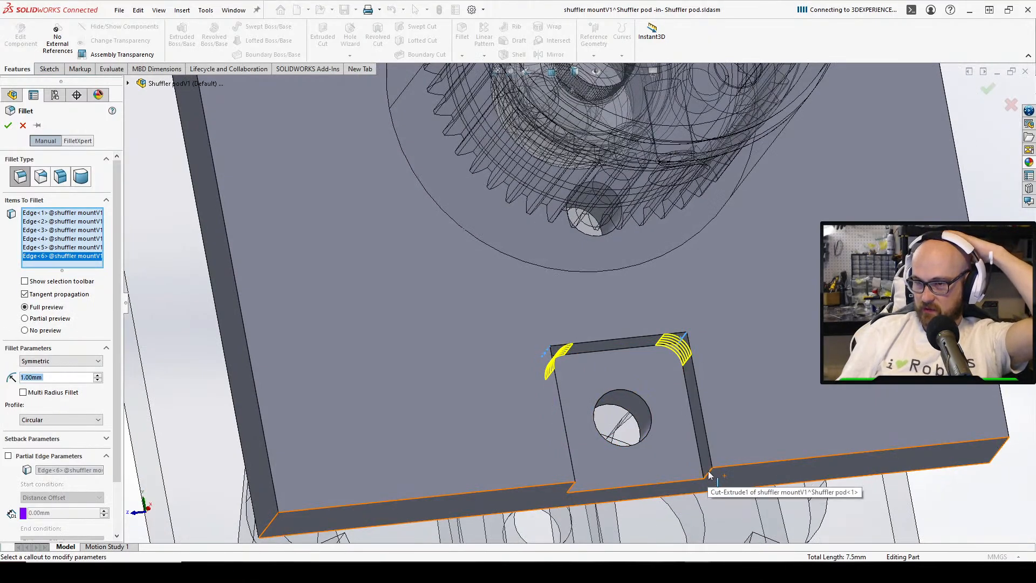
left_click(708, 475)
middle_click_drag(690, 464, 632, 402)
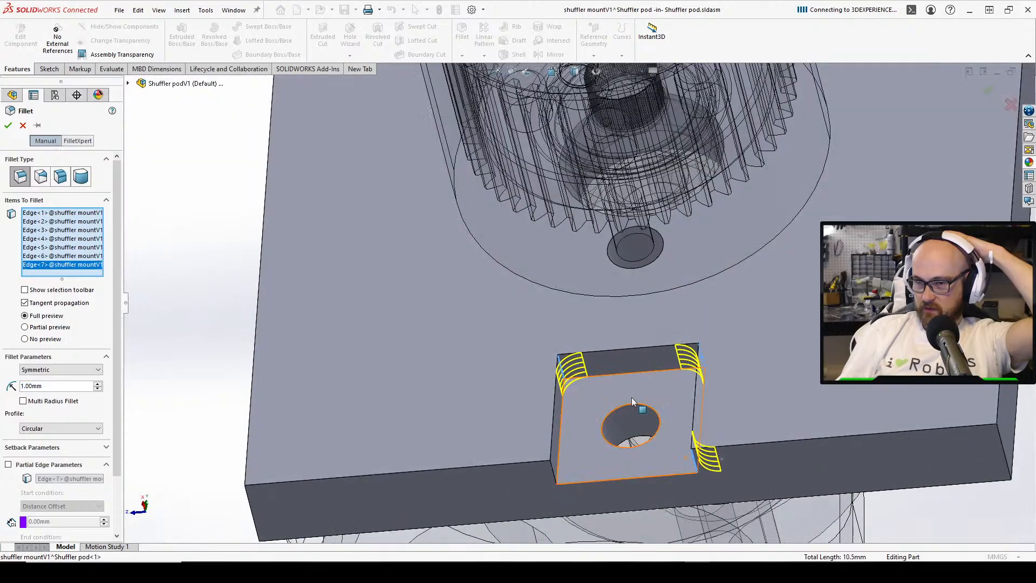
left_click(554, 471)
left_click(8, 126)
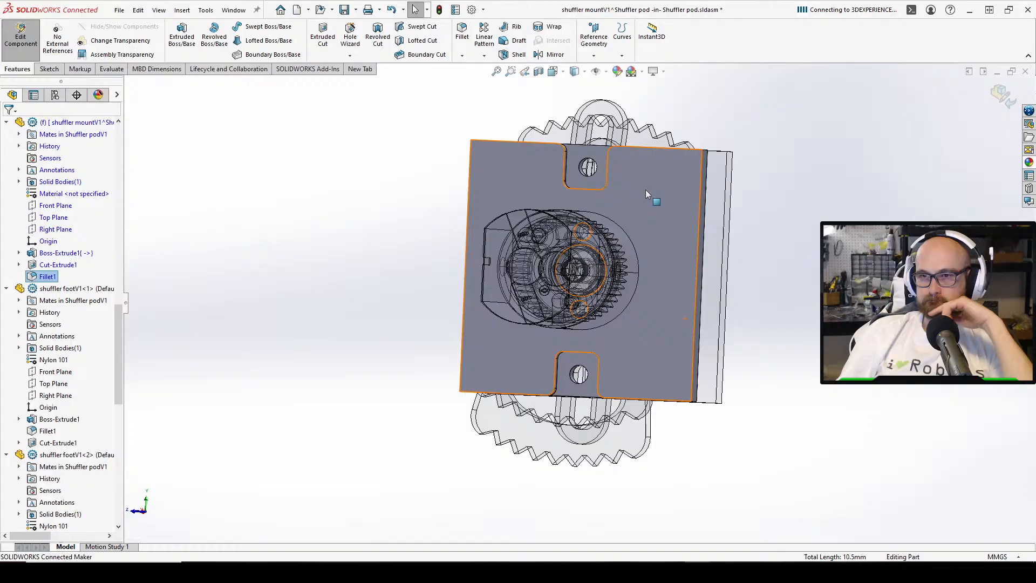
Finish editing the mount plate, return to the assembly and inspect the feet between the two plates
middle_click_drag(645, 190, 539, 216)
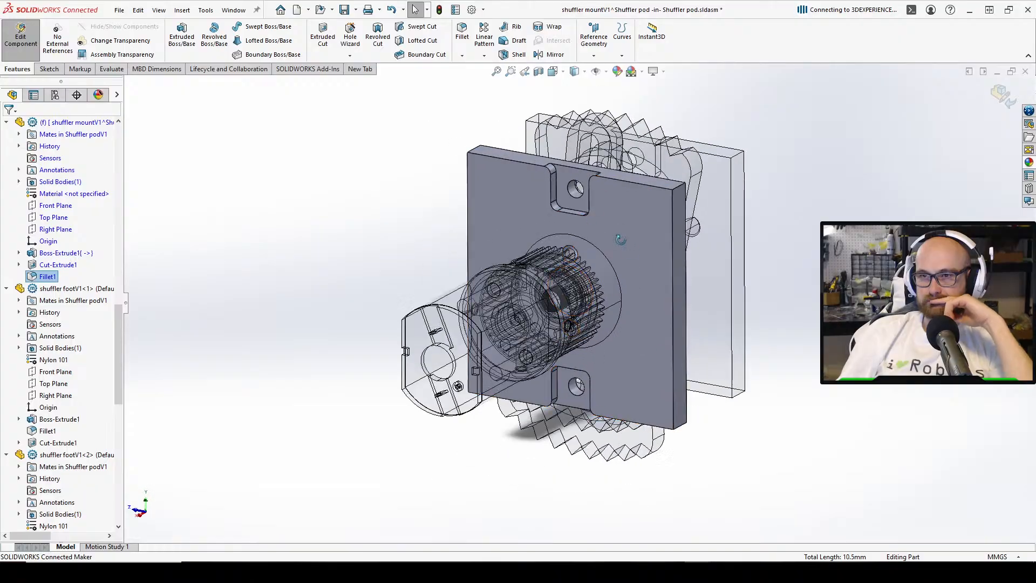
left_click(22, 37)
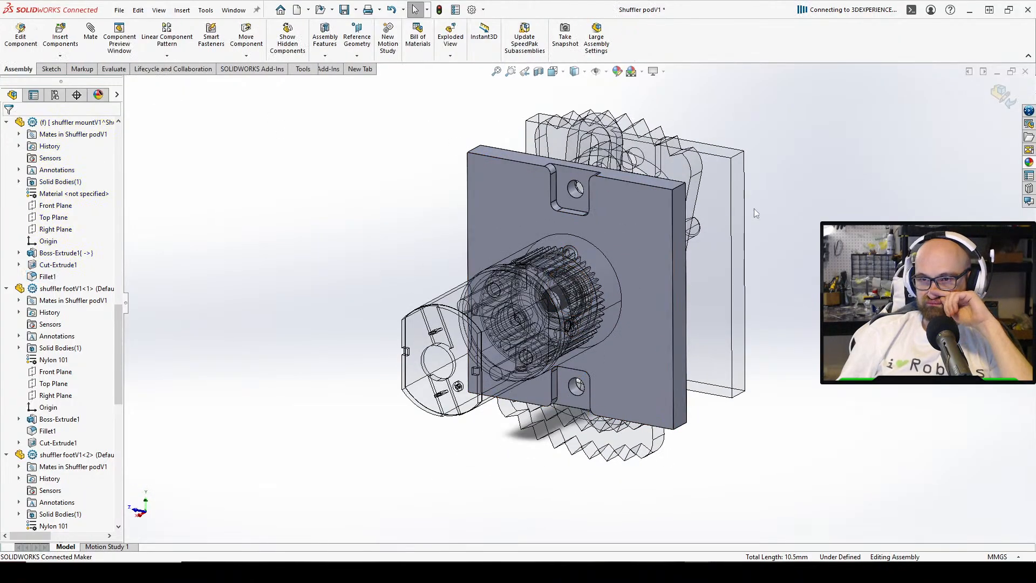
middle_click_drag(753, 208, 613, 357)
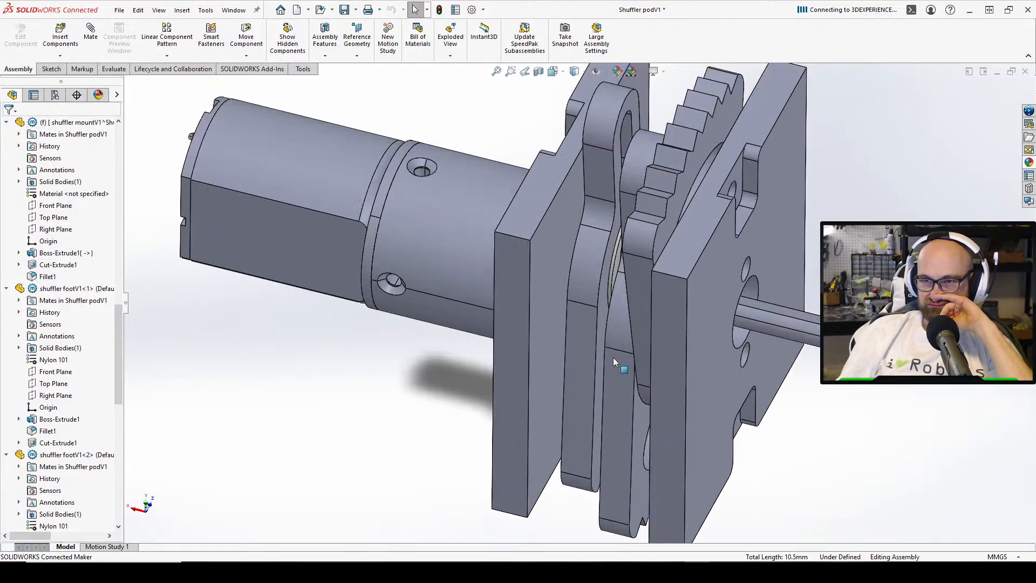
scroll(647, 299, "down", 3)
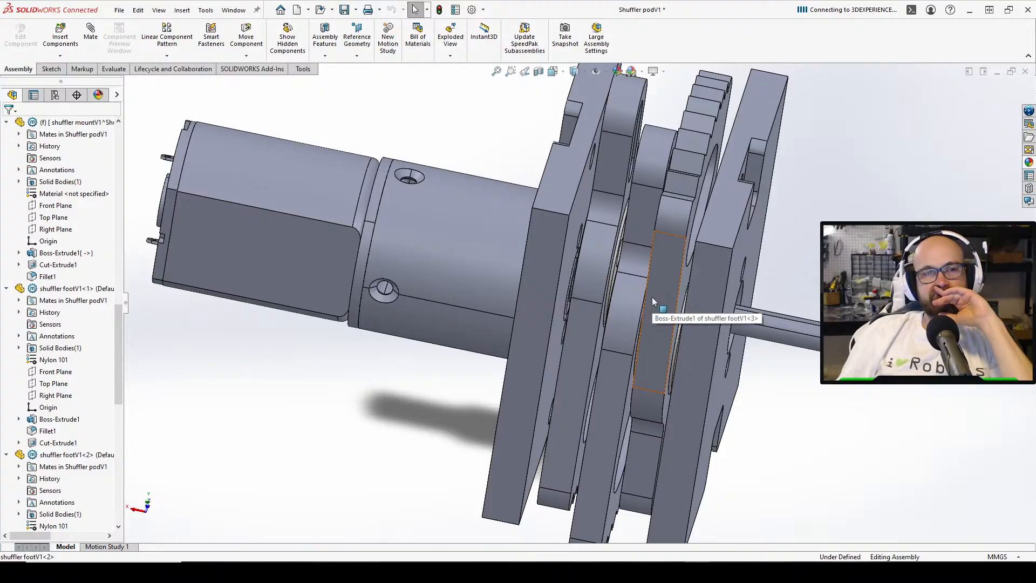
middle_click_drag(652, 296, 738, 270)
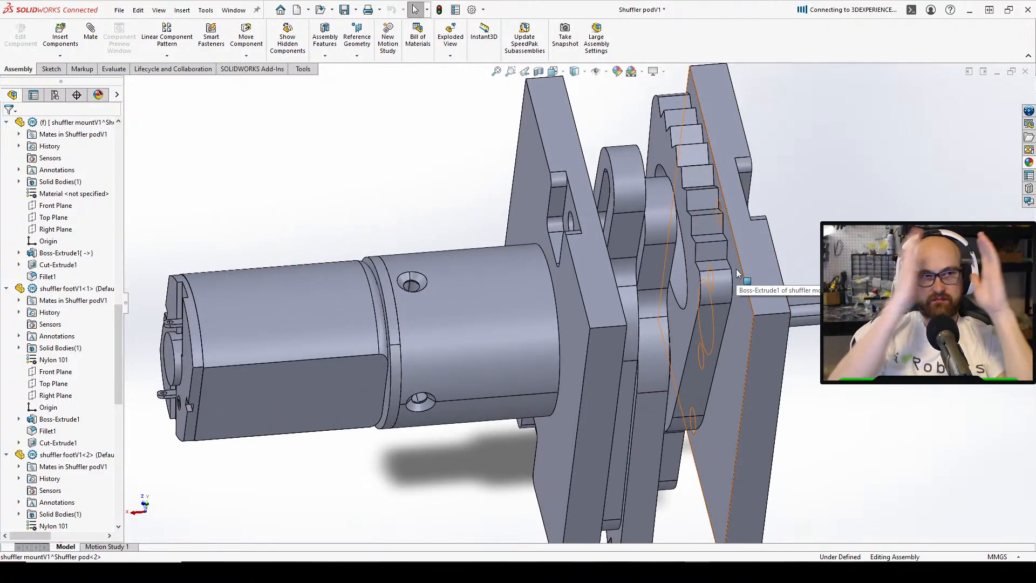
Examine the pod from the shaft side, including the feet between the plates and the hole in the mount plate's upper notch
key("f")
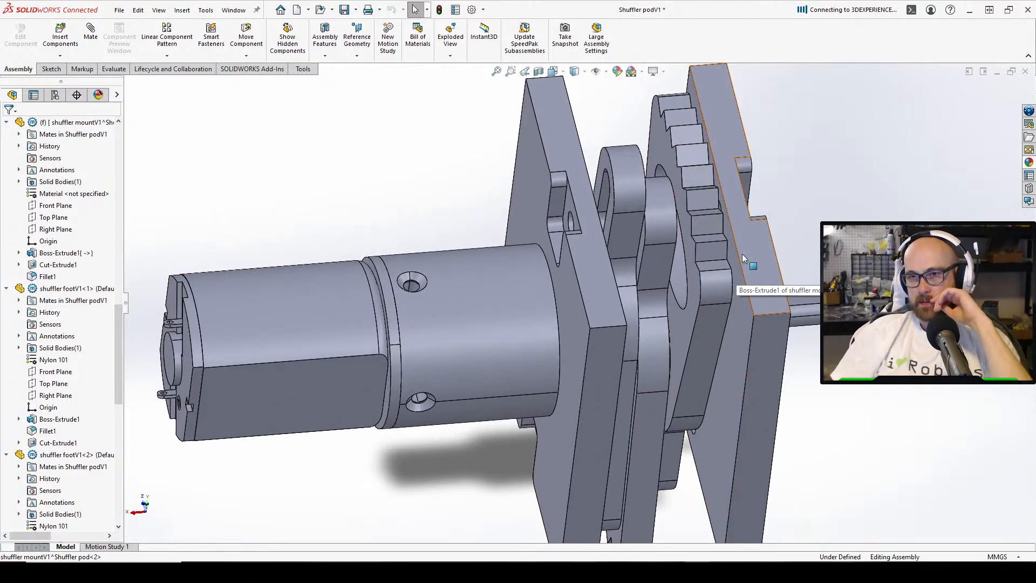
scroll(730, 270, "up", 1)
middle_click_drag(730, 271, 497, 299)
scroll(687, 329, "down", 2)
scroll(658, 402, "down", 2)
scroll(638, 398, "down", 3)
scroll(497, 299, "up", 2)
scroll(560, 198, "up", 3)
scroll(560, 198, "down", 2)
middle_click_drag(568, 212, 519, 206)
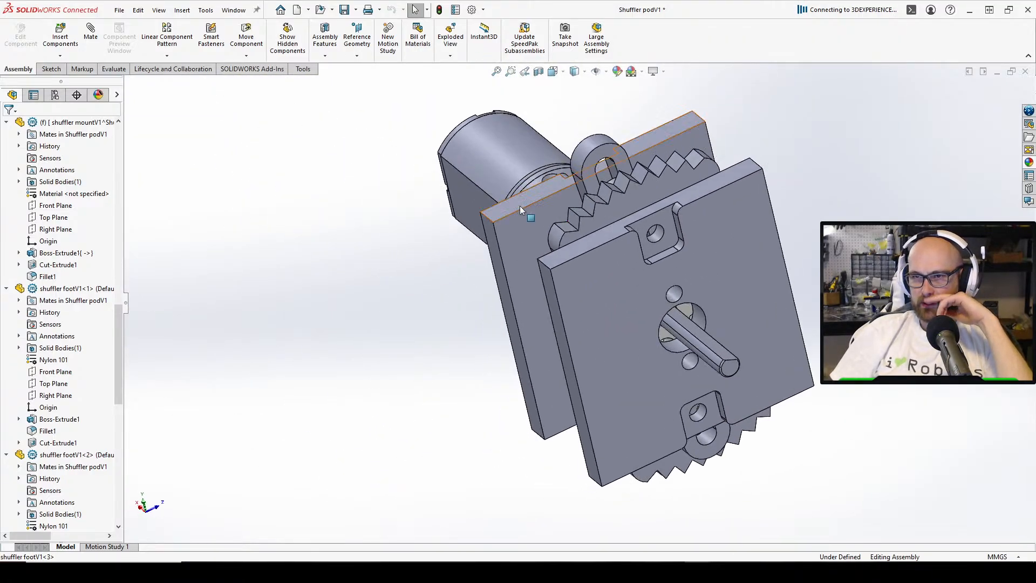
scroll(642, 232, "down", 3)
left_click(652, 259)
key("ctrl+8")
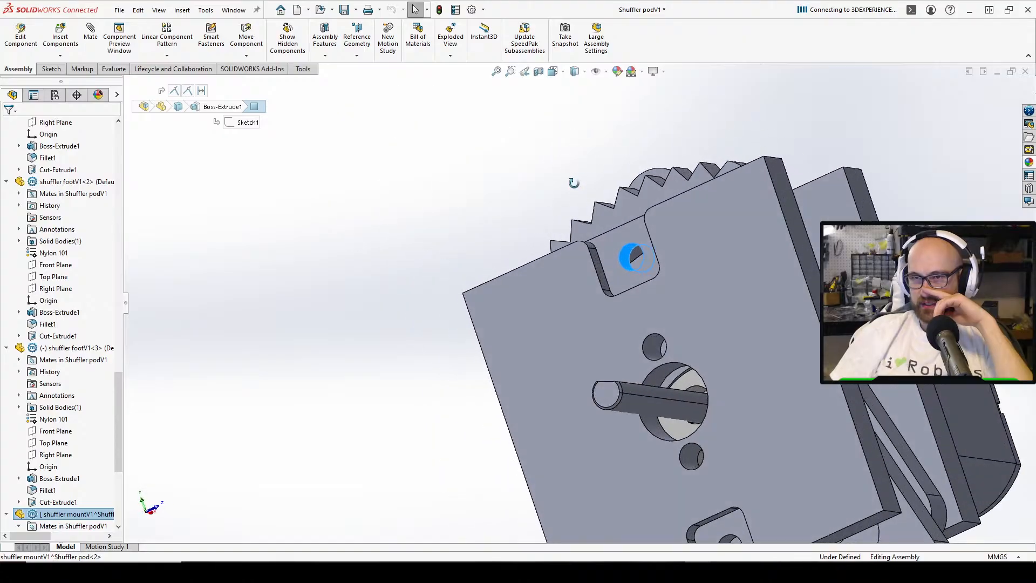
scroll(651, 252, "up", 2)
scroll(651, 253, "down", 3)
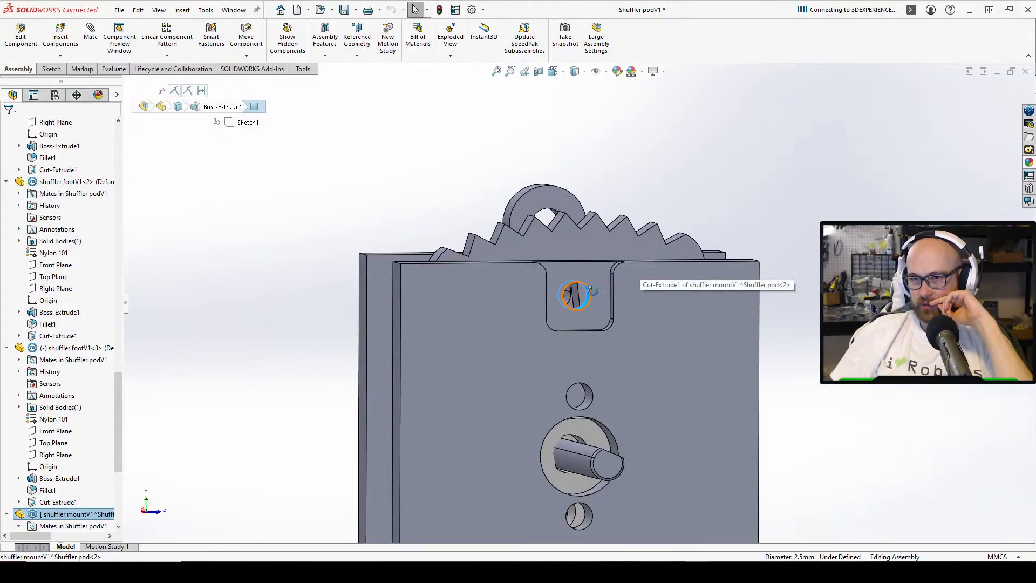
Inspect the spacing of the three feet between the two mount plates from the side
middle_click_drag(580, 294, 522, 398)
scroll(521, 398, "down", 3)
mouse_move(521, 482)
middle_mouse_down()
mouse_move(520, 493)
mouse_move(505, 491)
middle_mouse_up()
scroll(518, 434, "down", 2)
scroll(518, 441, "up", 3)
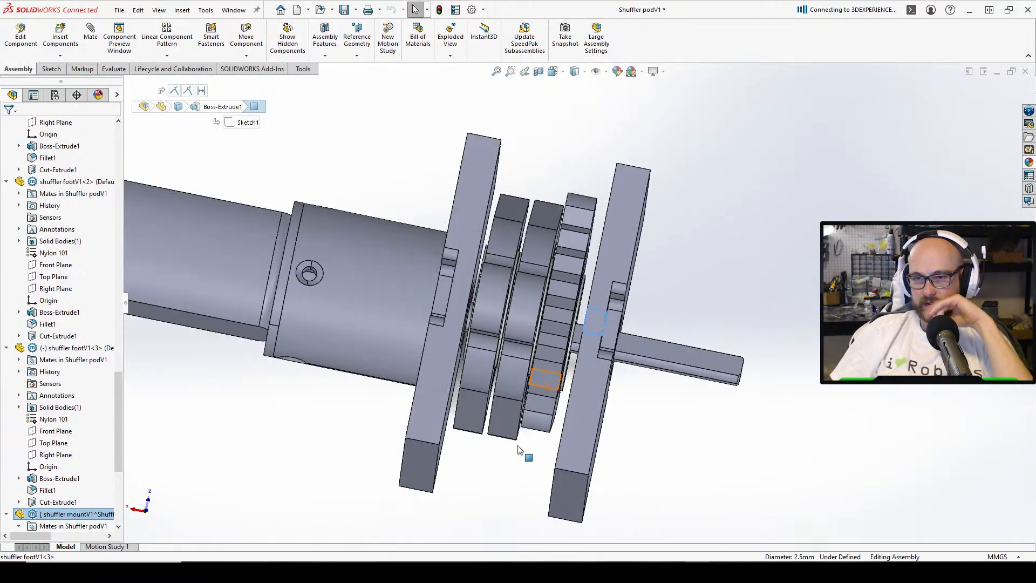
middle_click_drag(518, 449, 568, 403)
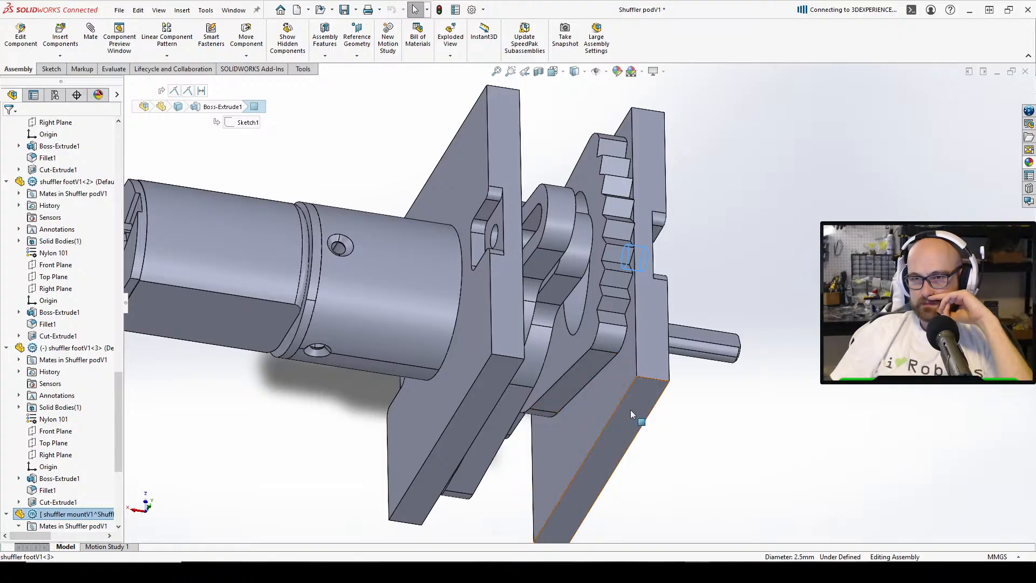
middle_click_drag(630, 409, 591, 358)
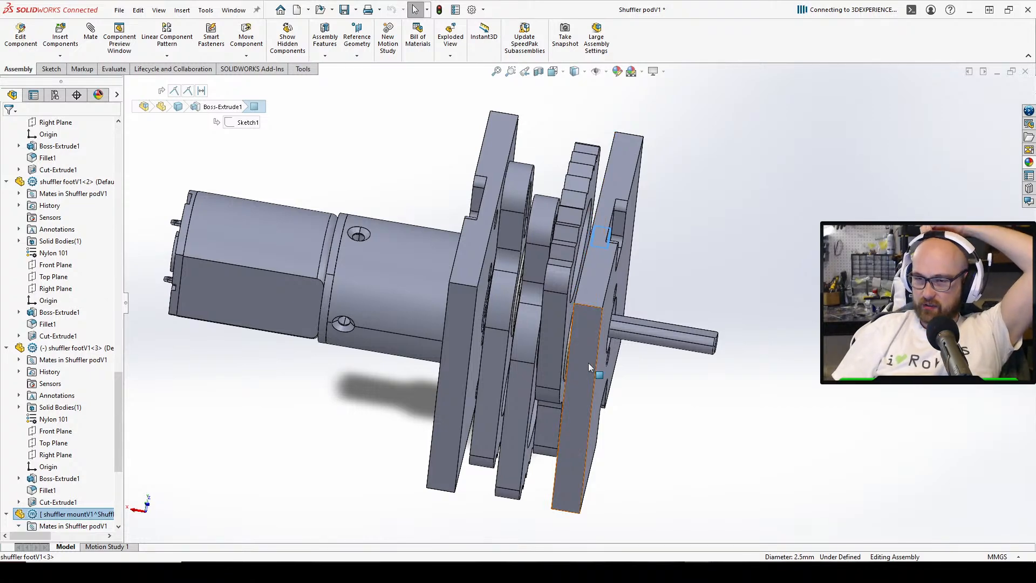
middle_click_drag(588, 362, 661, 437)
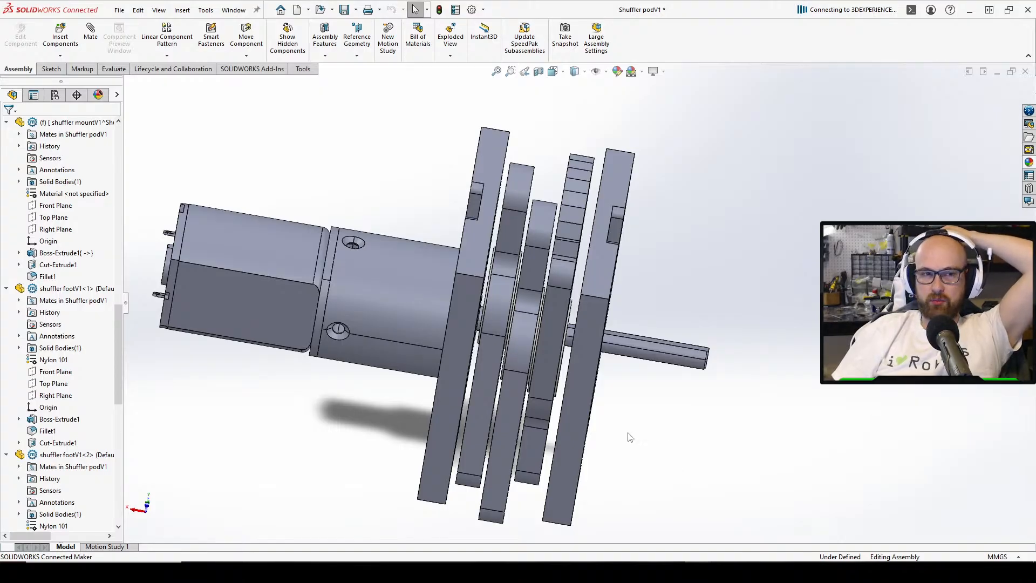
middle_click_drag(572, 464, 557, 479)
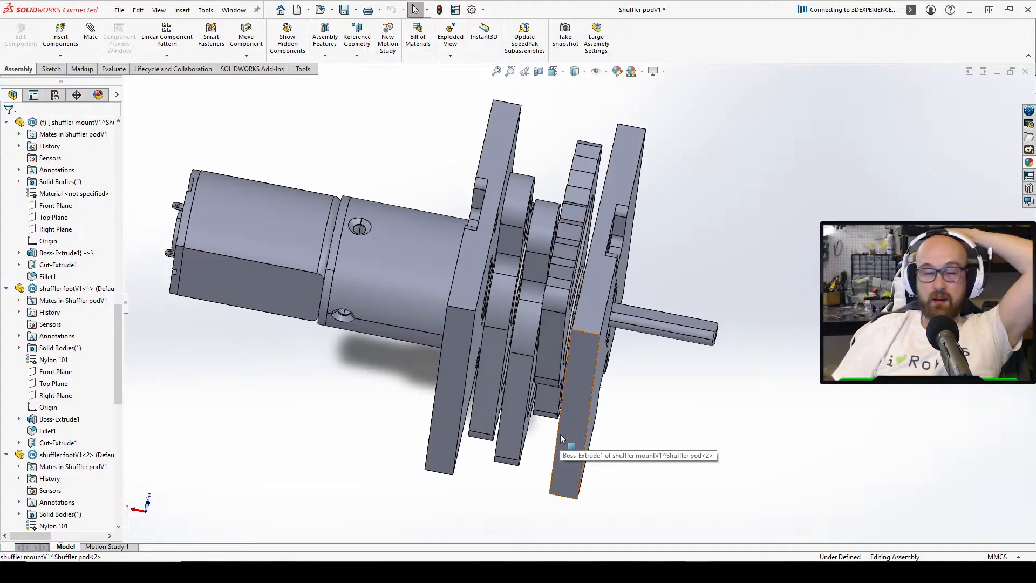
middle_click_drag(572, 438, 537, 494)
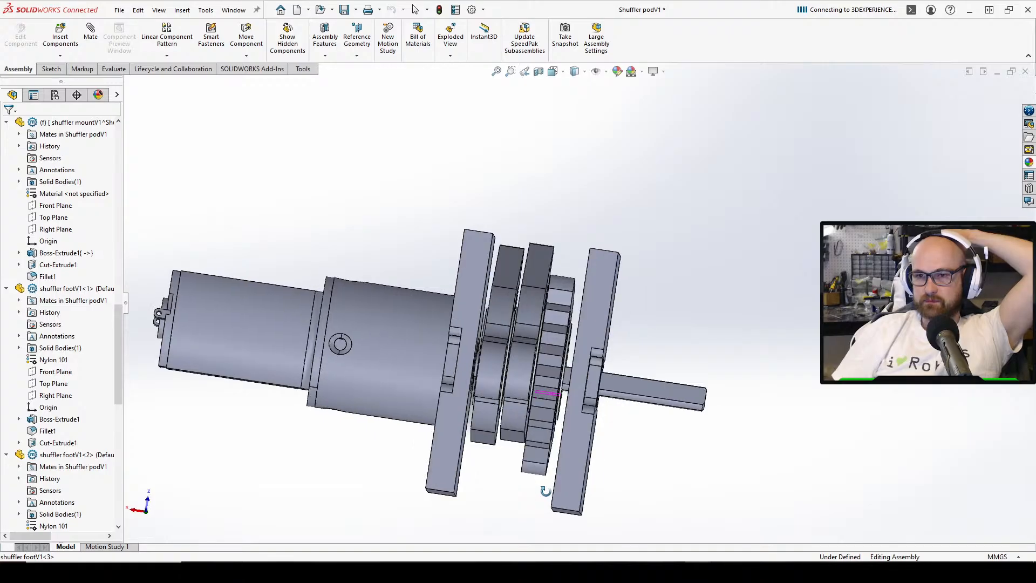
scroll(525, 331, "down", 3)
middle_click_drag(526, 331, 569, 335)
Swing the loose foot nearest the shaft-side plate to test its travel, checking it from the side and the motor end
left_click_drag(568, 334, 525, 400)
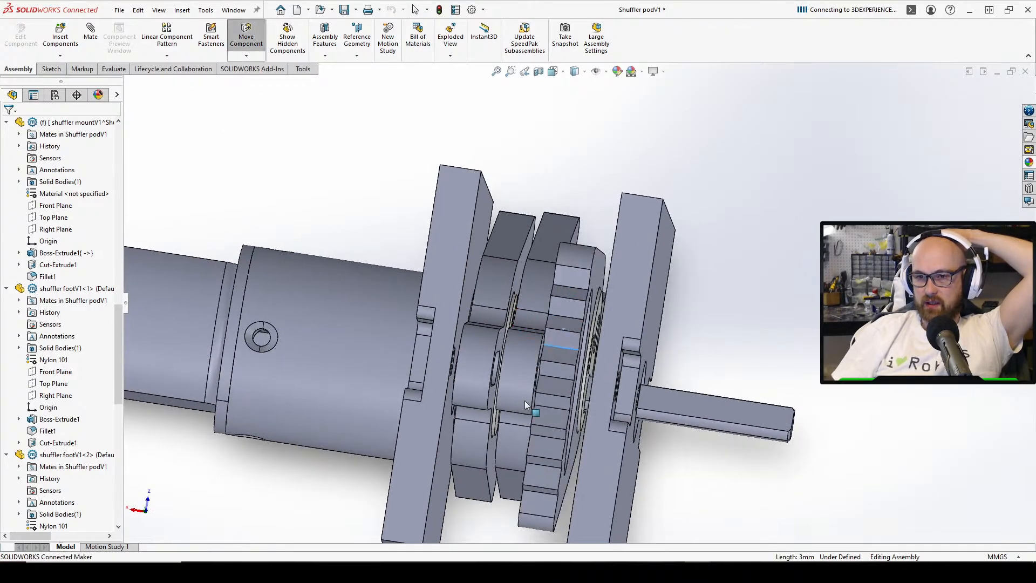
left_click_drag(546, 351, 561, 259)
scroll(621, 323, "up", 3)
middle_click_drag(620, 324, 582, 306)
scroll(583, 307, "down", 2)
left_click_drag(583, 306, 626, 323)
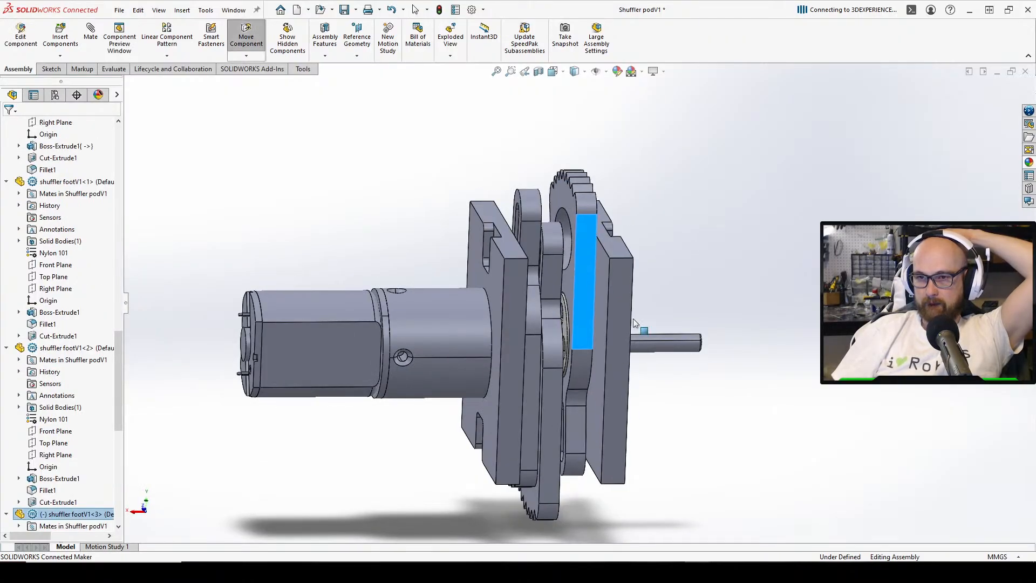
middle_click_drag(626, 324, 685, 314)
left_click_drag(604, 242, 559, 167)
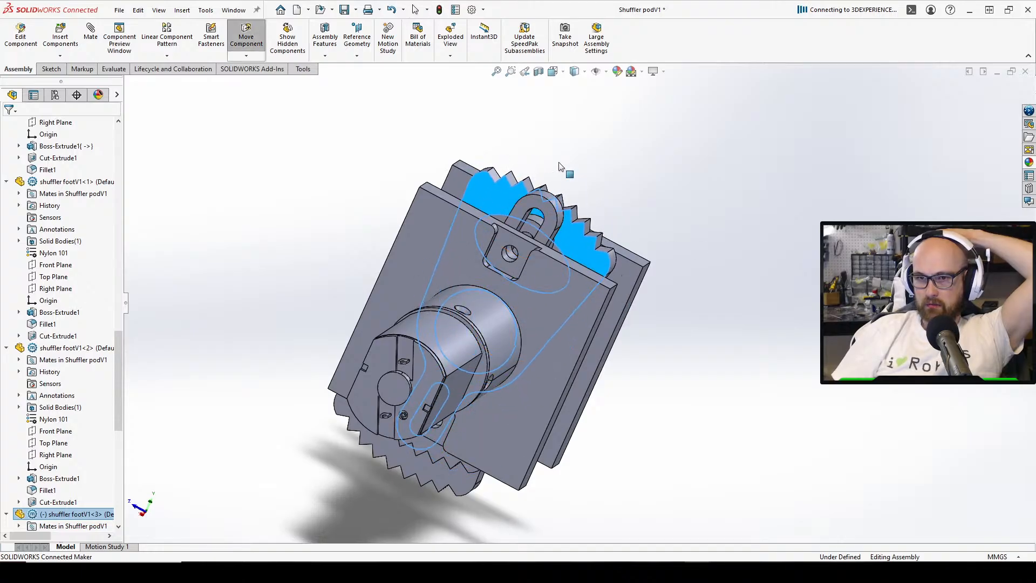
key("Escape")
middle_click_drag(641, 199, 701, 390)
scroll(629, 296, "down", 4)
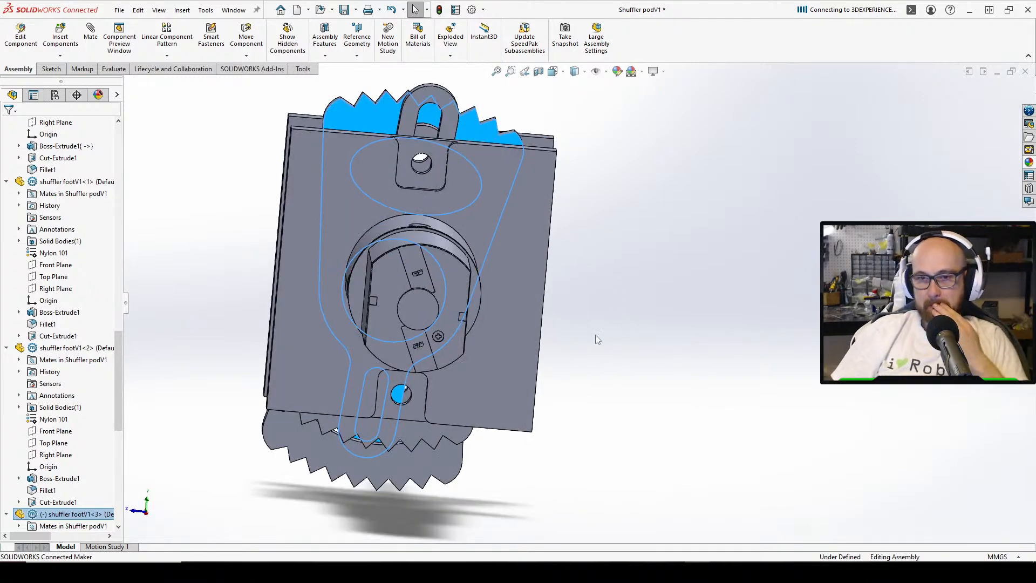
mouse_move(593, 340)
middle_mouse_down()
mouse_move(578, 324)
mouse_move(586, 334)
middle_mouse_up()
left_click(284, 449)
left_click(653, 160)
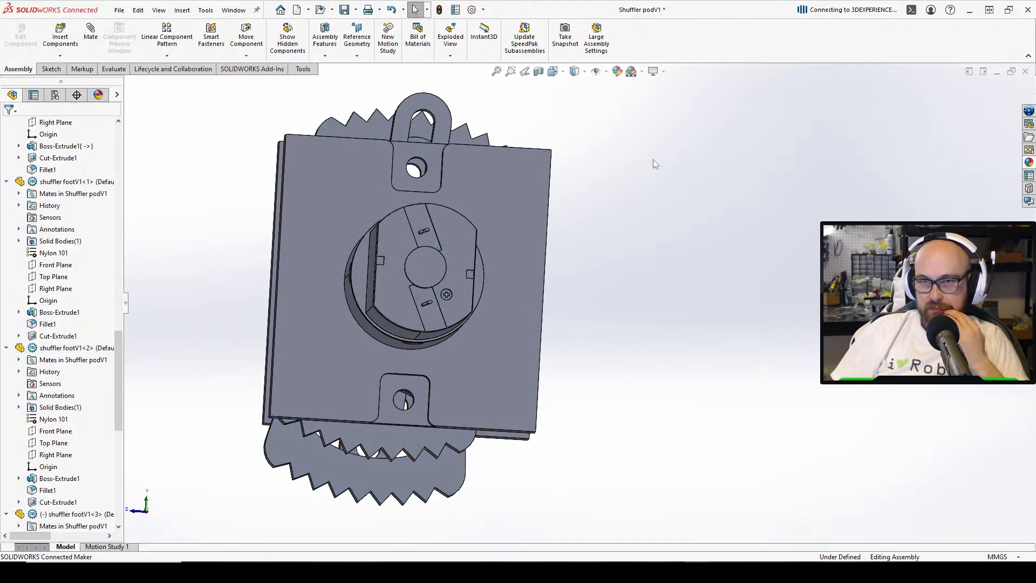
middle_click_drag(653, 160, 552, 195)
Swing the loose foot across the plates' upper edge again, checking its motion from both plate faces
left_click_drag(335, 103, 672, 97)
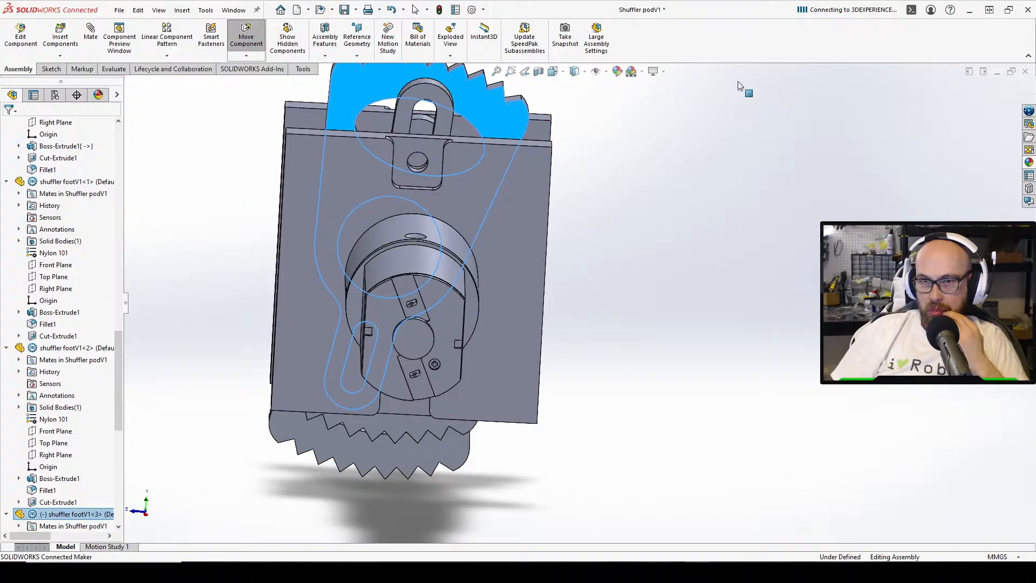
key("Escape")
middle_click_drag(343, 396, 247, 405)
left_click_drag(250, 396, 154, 293)
middle_click_drag(154, 293, 387, 125)
key("Escape")
left_click_drag(387, 126, 545, 214)
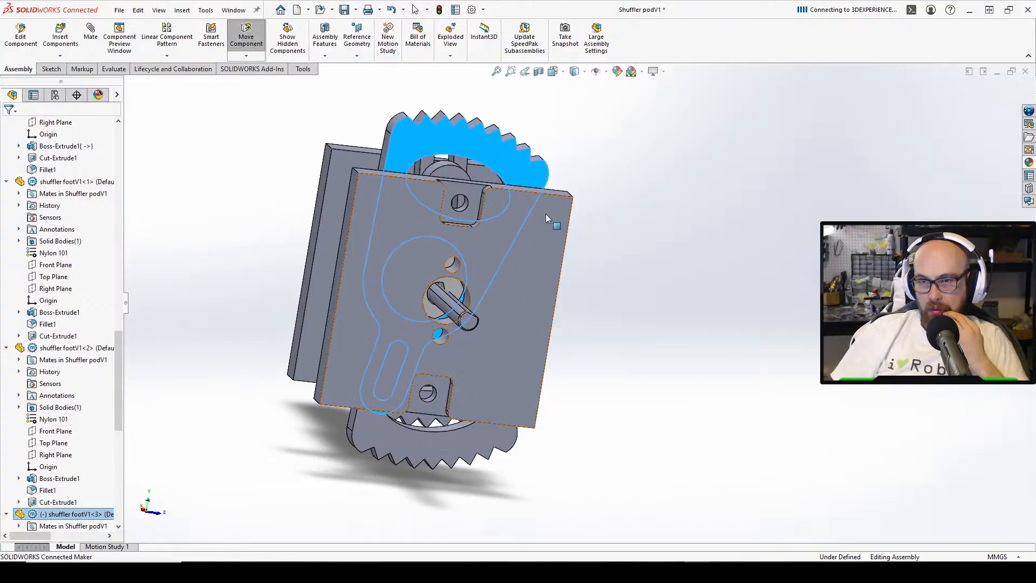
key("Escape")
middle_click_drag(545, 213, 527, 185)
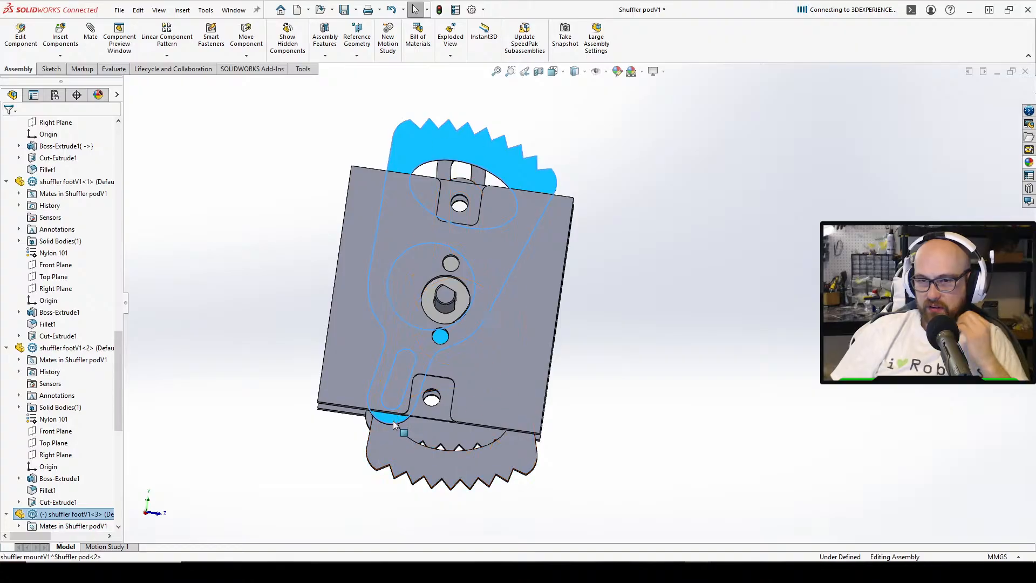
left_click_drag(393, 419, 594, 241)
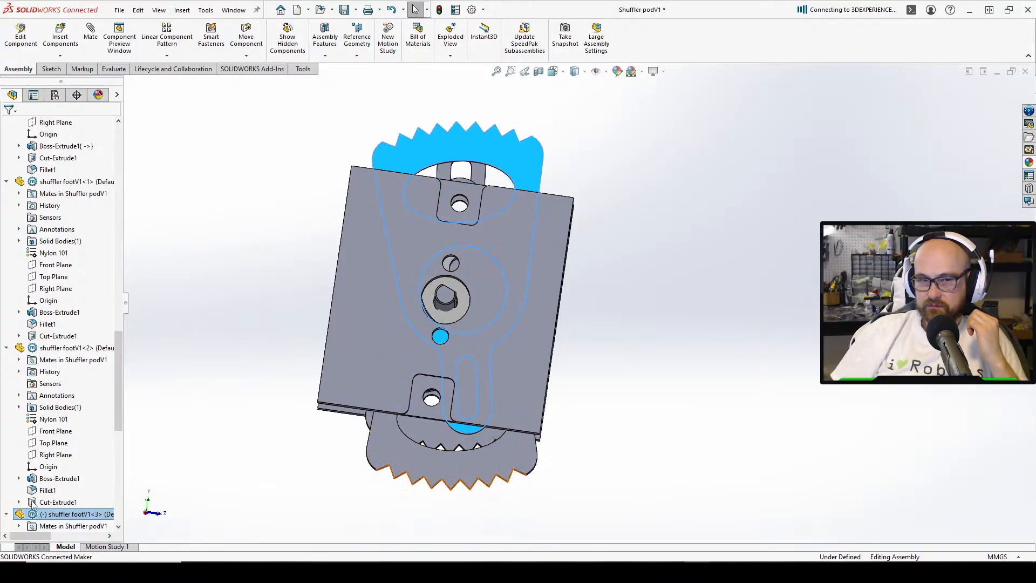
Suppress the Width3 mate of shuffler footV1<3> and swing the foot until its teeth lie below the plates' lower edge
scroll(40, 497, "down", 3)
left_click(18, 419)
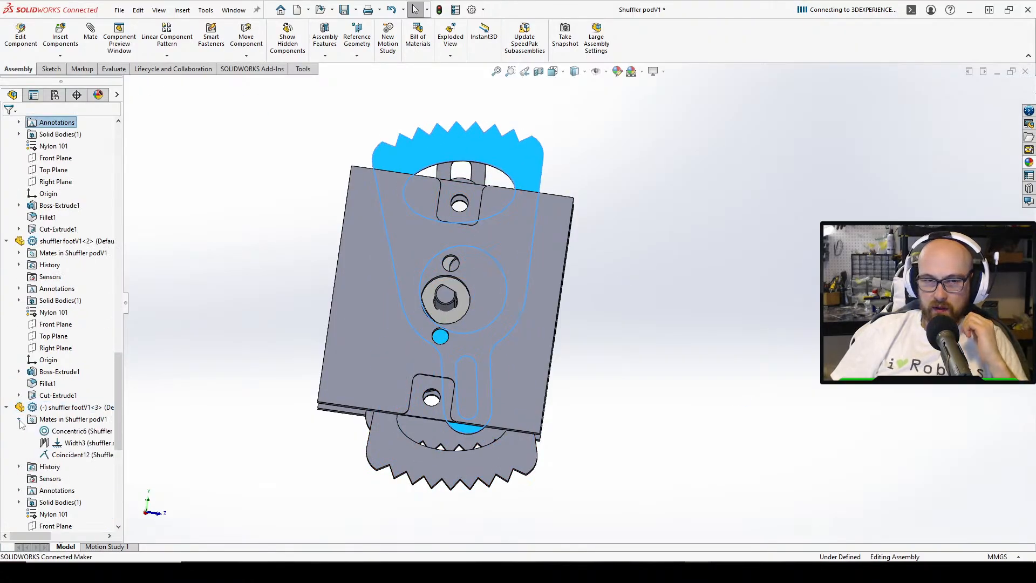
left_click(81, 443)
left_click(107, 412)
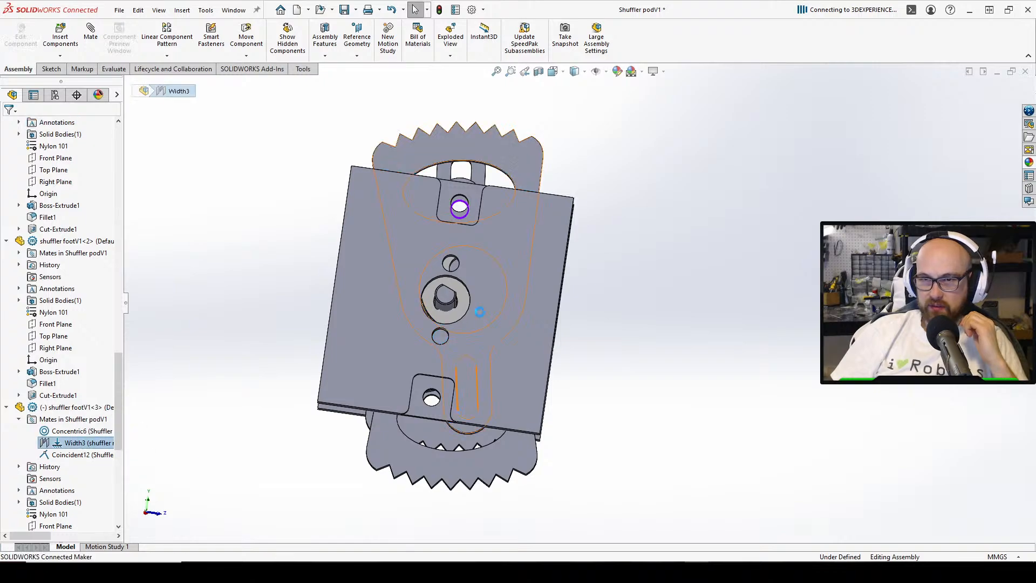
left_click_drag(516, 146, 320, 491)
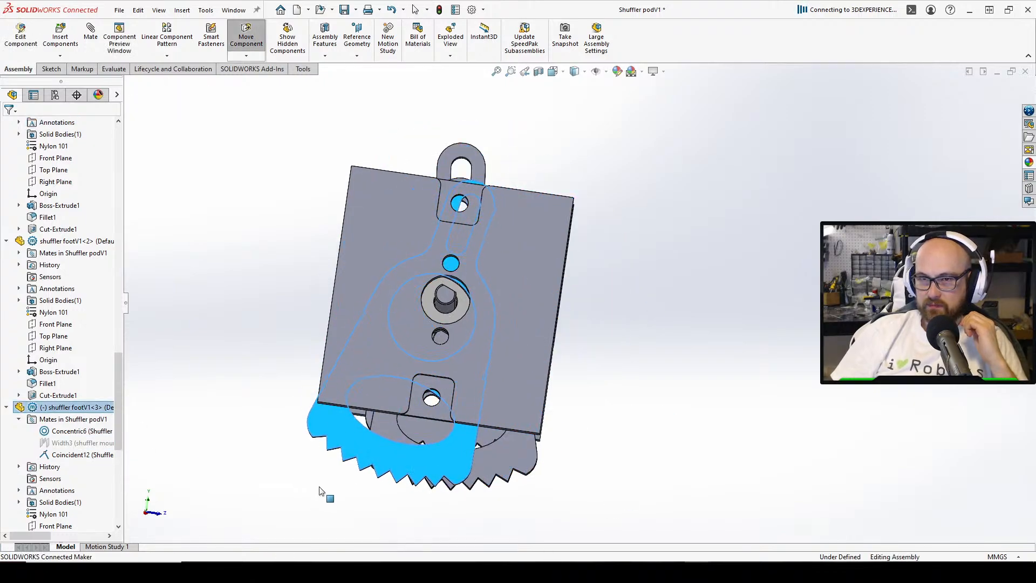
Unsuppress the Width3 mate and select the repositioned foot to check its placement below the plates
left_click(81, 443)
left_click(110, 411)
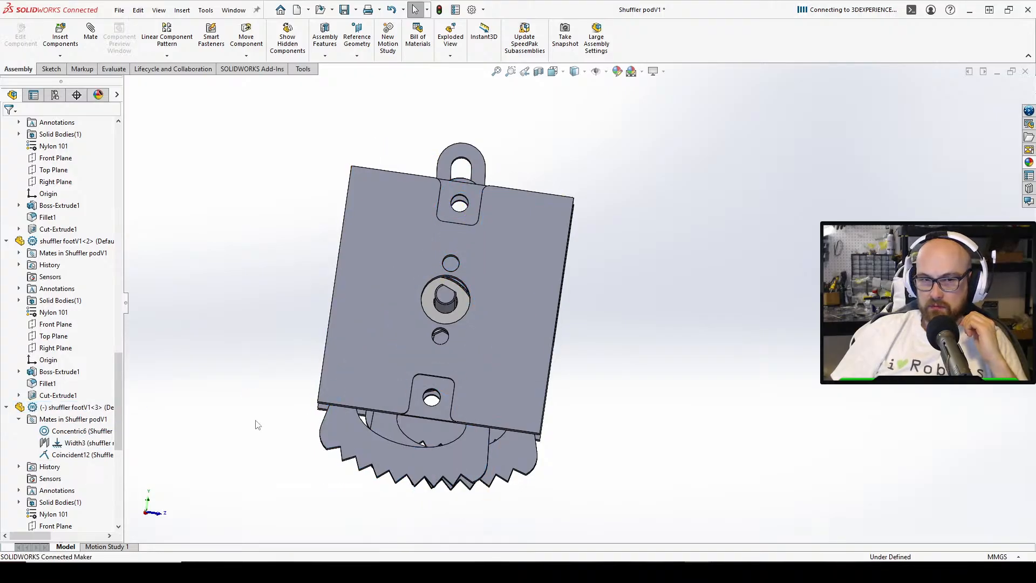
left_click(334, 414)
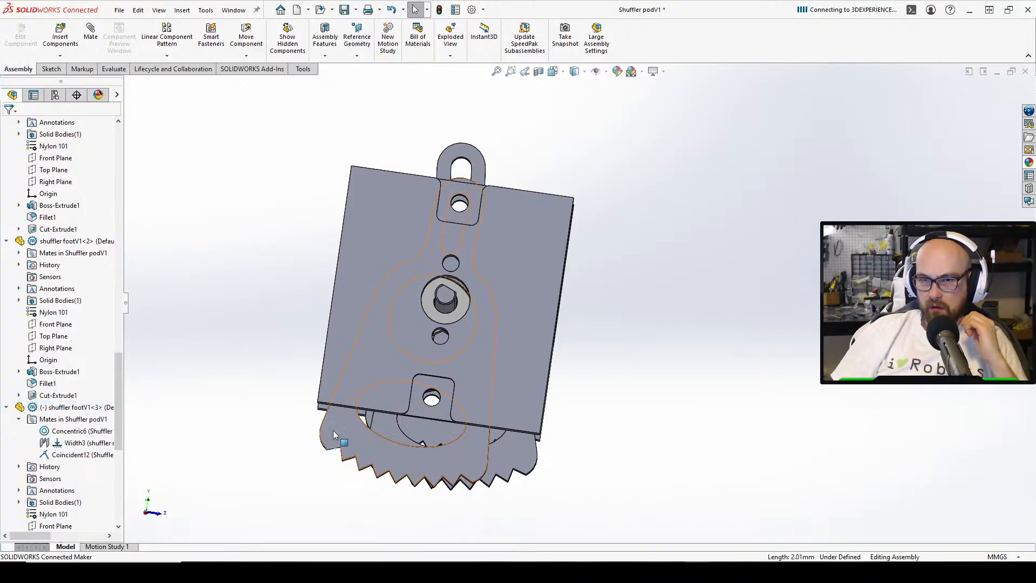
left_click(332, 430)
key("z")
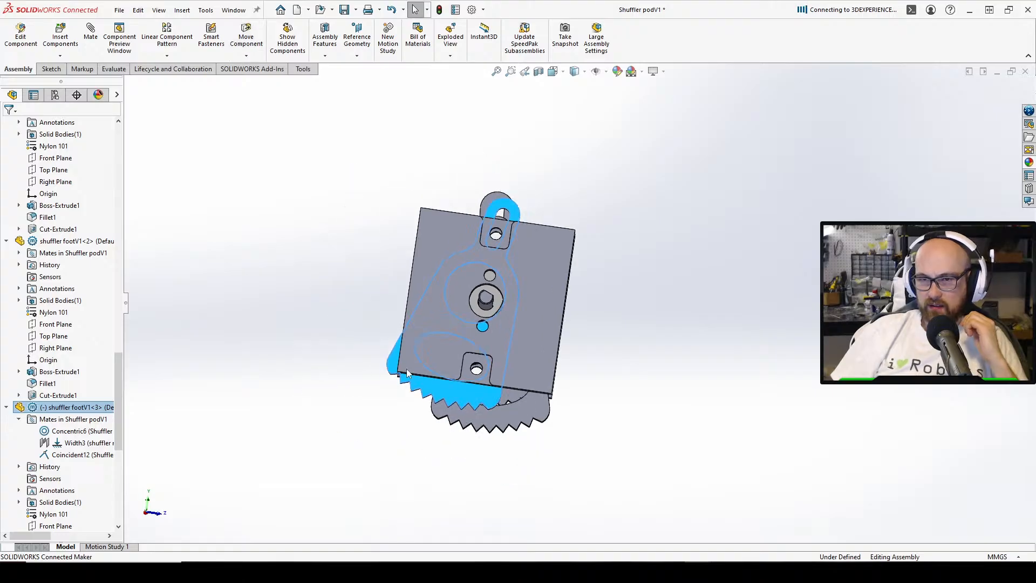
Examine the repositioned foot and its teeth relative to the other feet, both plates and the motor shaft
middle_click_drag(407, 372, 465, 395)
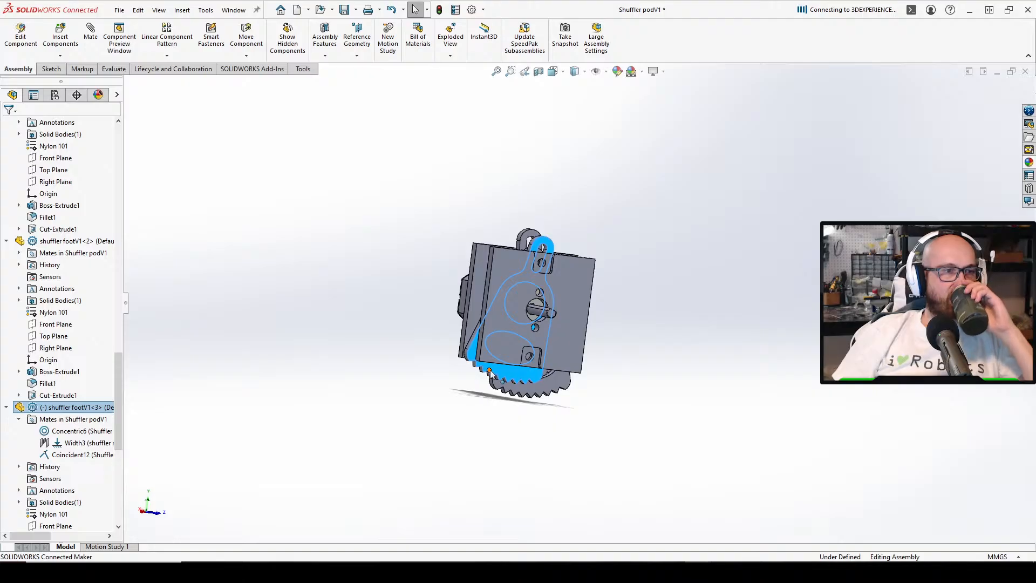
scroll(489, 372, "up", 3)
middle_click_drag(664, 324, 384, 343)
left_click_drag(391, 345, 254, 302)
scroll(545, 308, "down", 2)
middle_click_drag(549, 309, 543, 329)
scroll(544, 330, "up", 3)
middle_click_drag(437, 289, 470, 239)
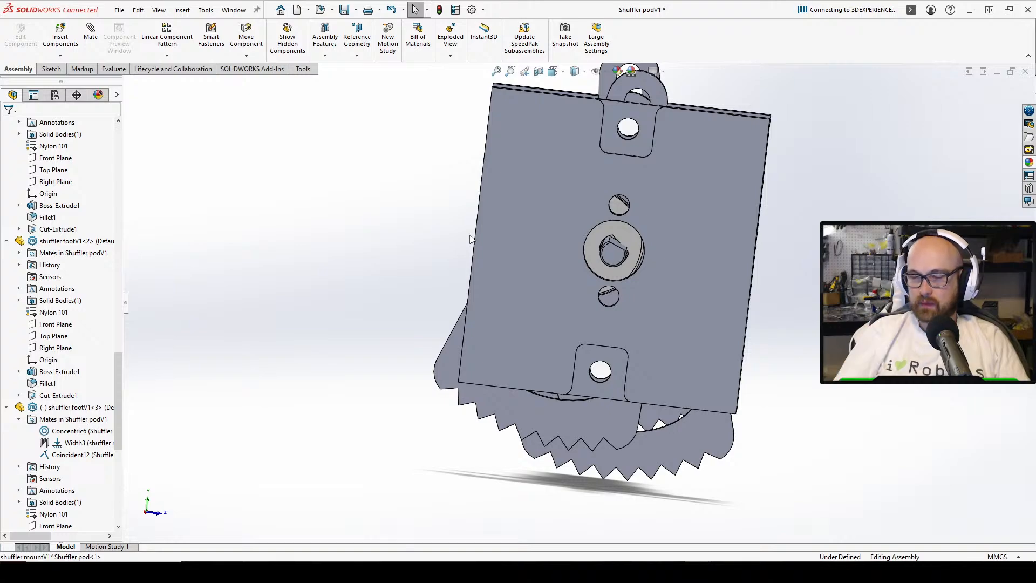
middle_click_drag(470, 239, 577, 246)
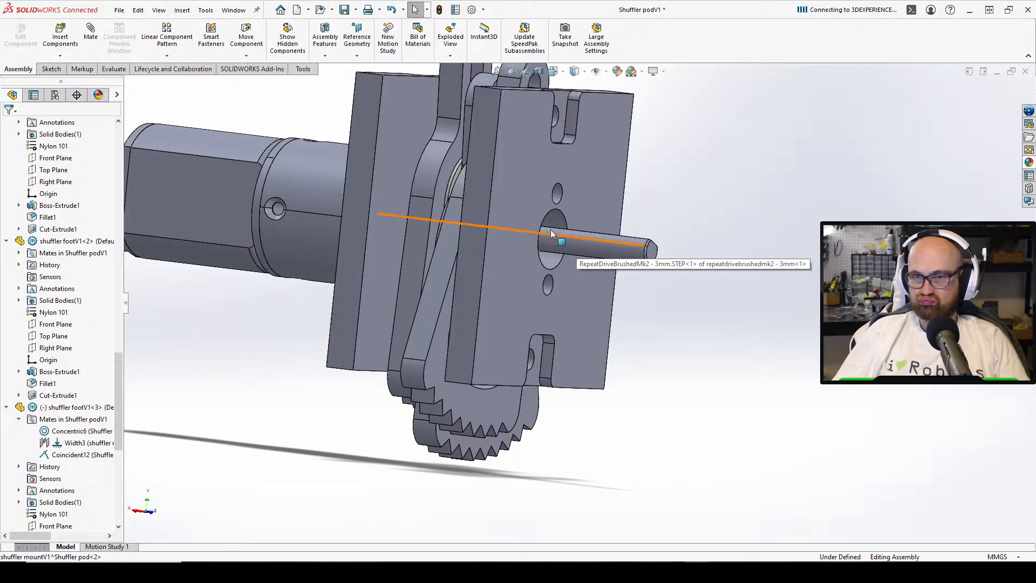
middle_click_drag(551, 233, 554, 290)
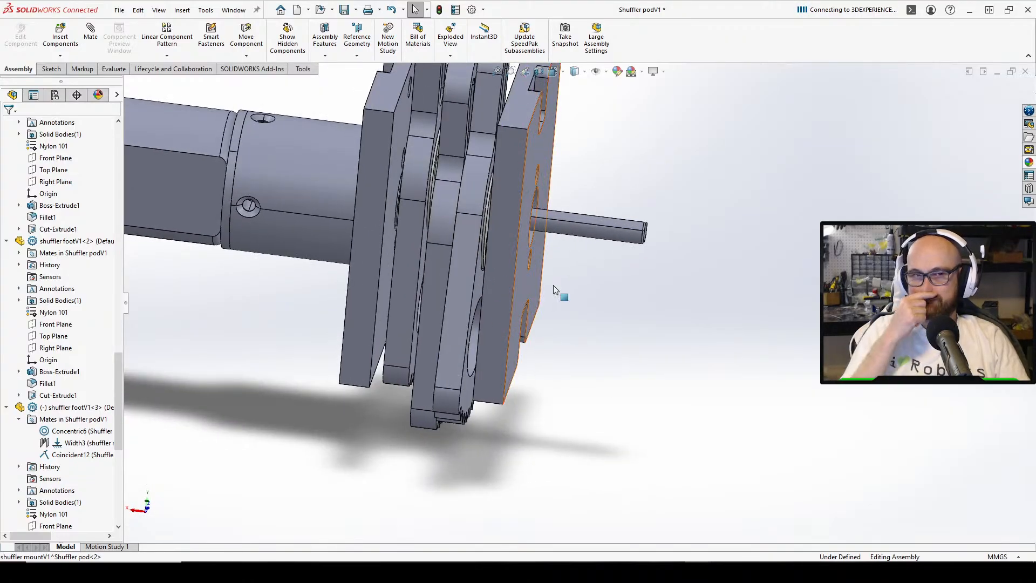
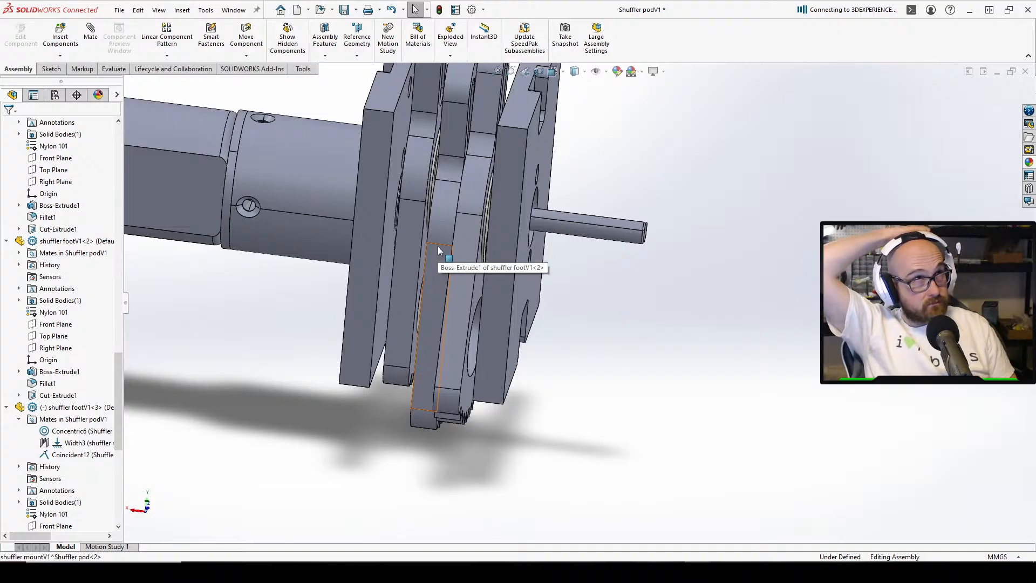
Inspect the three feet and plate gaps in the whole pod and close up from below, including the motor-side teeth
key("ctrl+3")
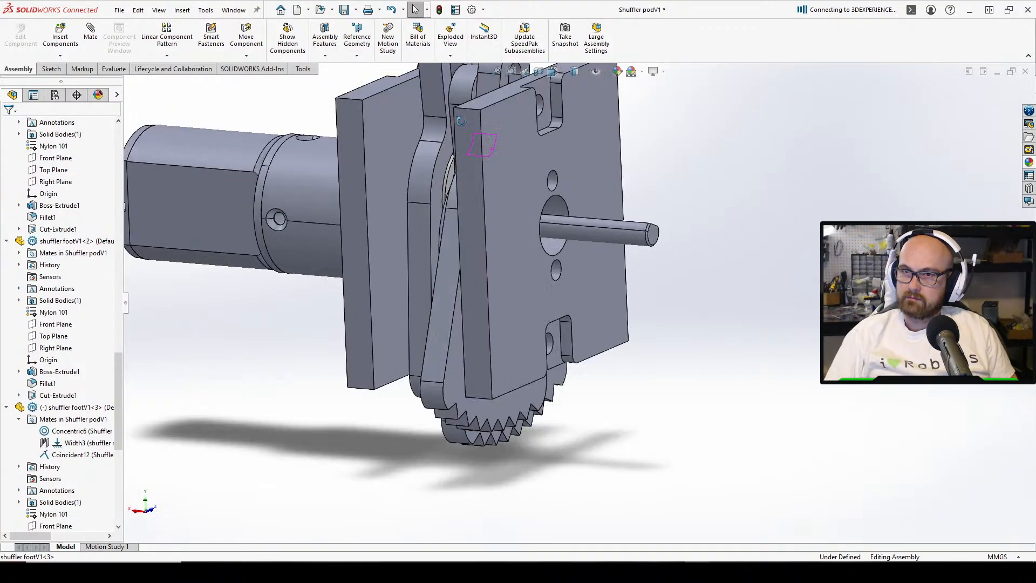
left_click_drag(418, 394, 331, 325)
key("Escape")
key("f")
left_click(332, 316)
key("ctrl+1")
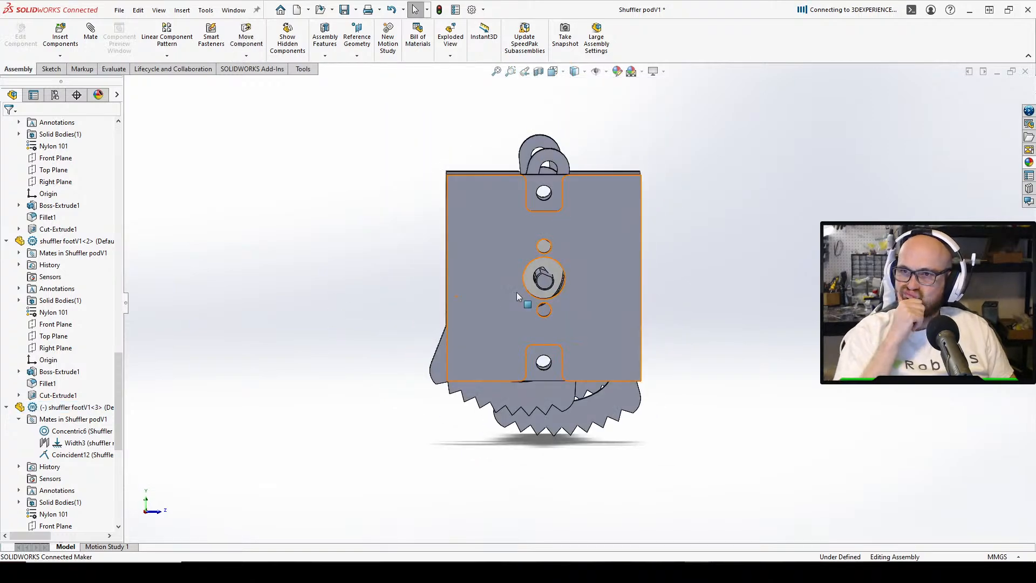
middle_click_drag(461, 199, 474, 322)
scroll(487, 215, "down", 5)
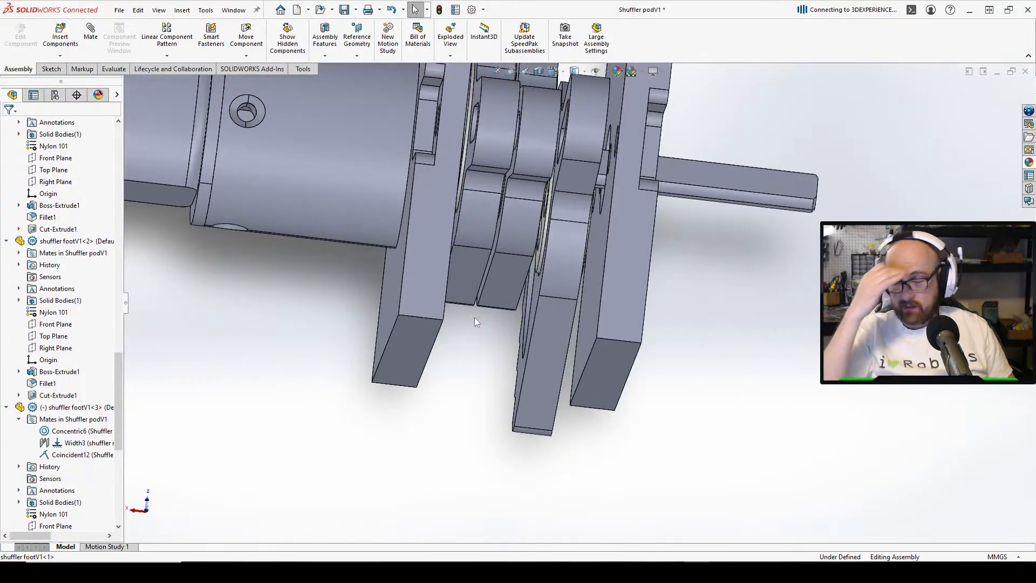
scroll(491, 326, "down", 4)
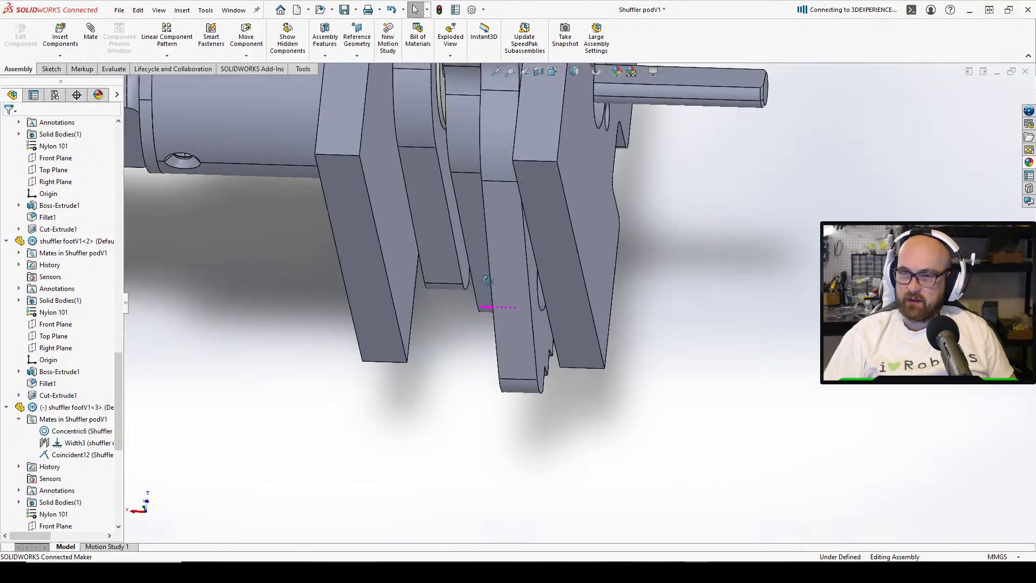
middle_click_drag(493, 322, 562, 205)
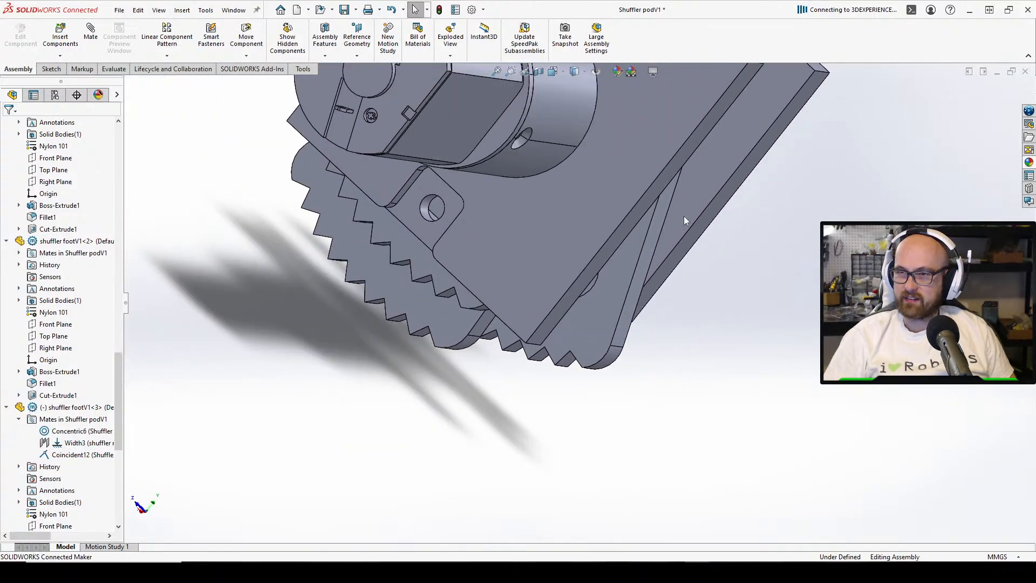
Examine the feet and their clearances between the two mount plates from below and from the motor side
middle_click_drag(684, 215, 597, 503)
scroll(682, 190, "down", 3)
scroll(682, 190, "up", 5)
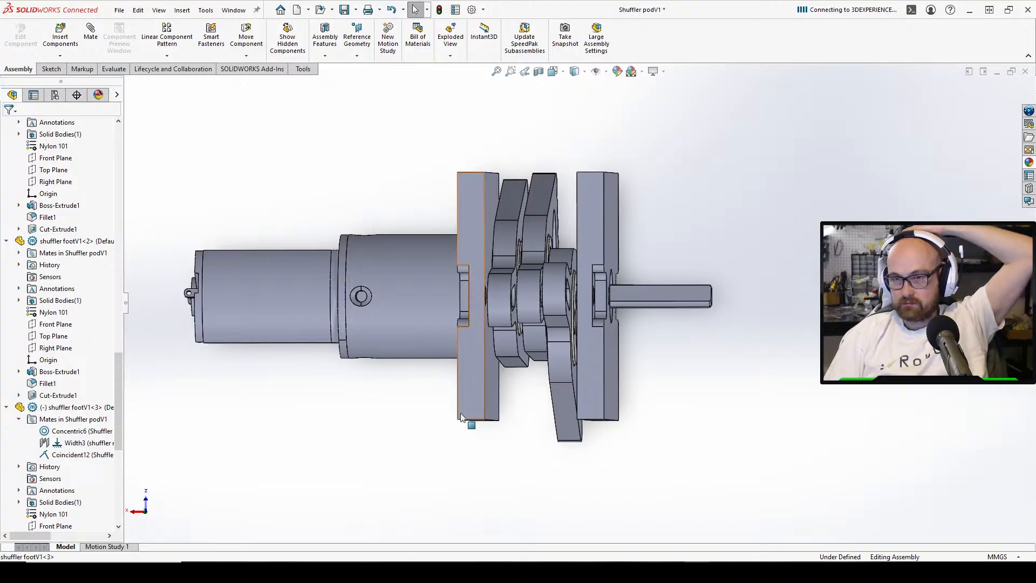
middle_click_drag(461, 417, 503, 331)
scroll(499, 358, "up", 4)
scroll(565, 343, "down", 2)
scroll(503, 330, "down", 4)
scroll(487, 305, "down", 1)
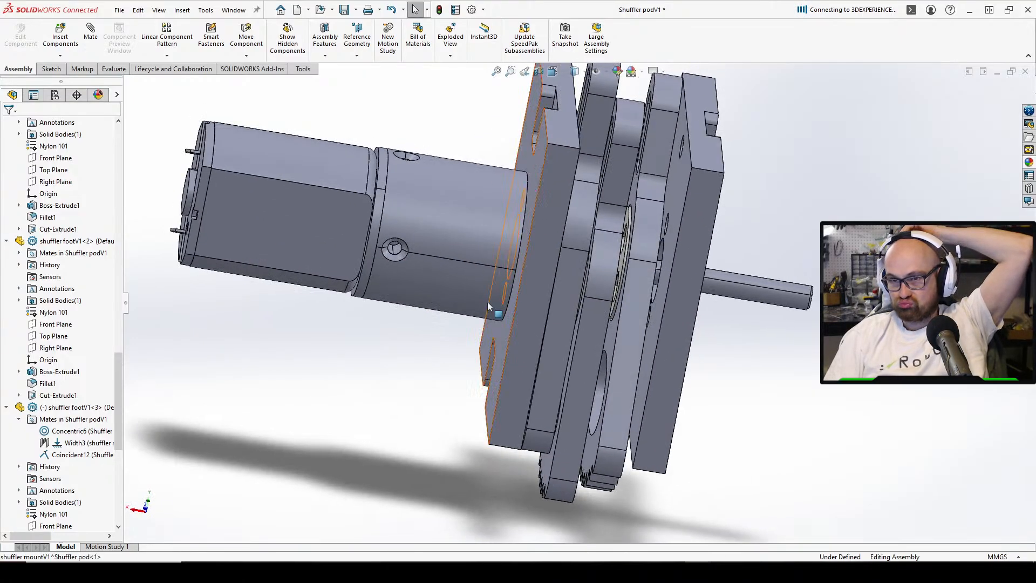
scroll(487, 305, "up", 3)
middle_click_drag(649, 305, 556, 258)
left_click(576, 400)
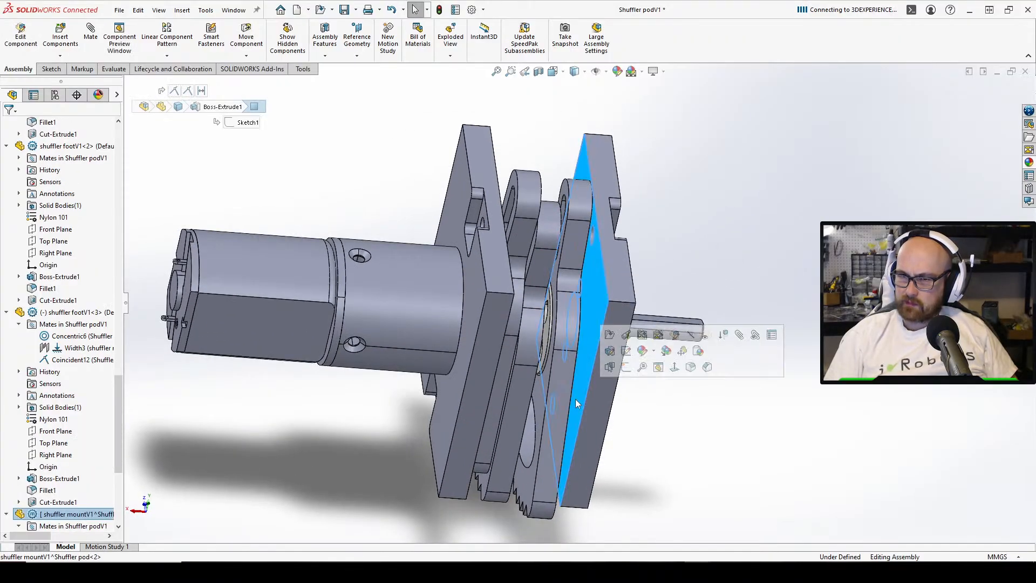
left_click(483, 374)
left_click(730, 414)
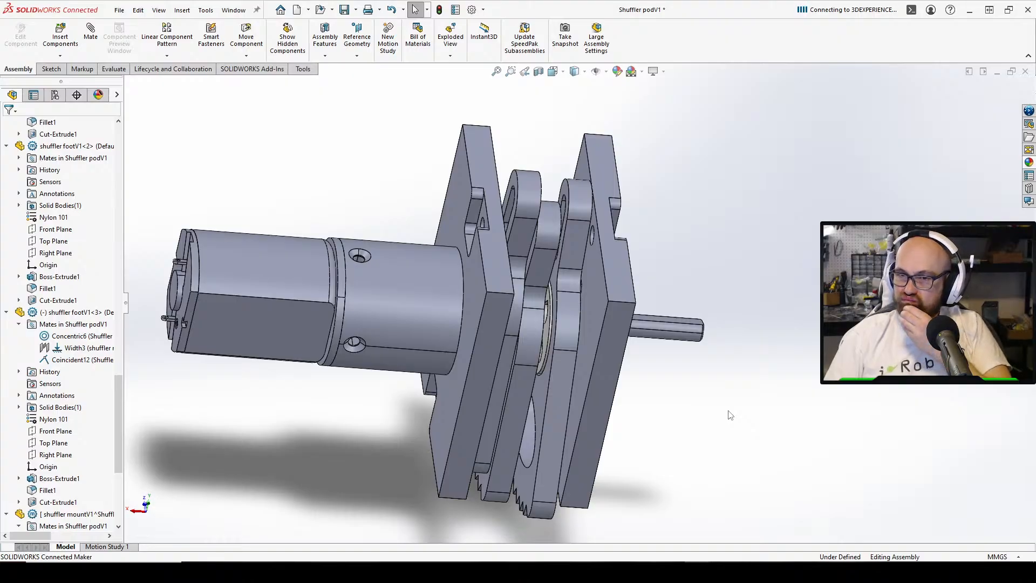
Inspect the pod from the shaft side, checking the outer plate, foot edges and whole assembly
middle_click_drag(510, 366, 379, 368)
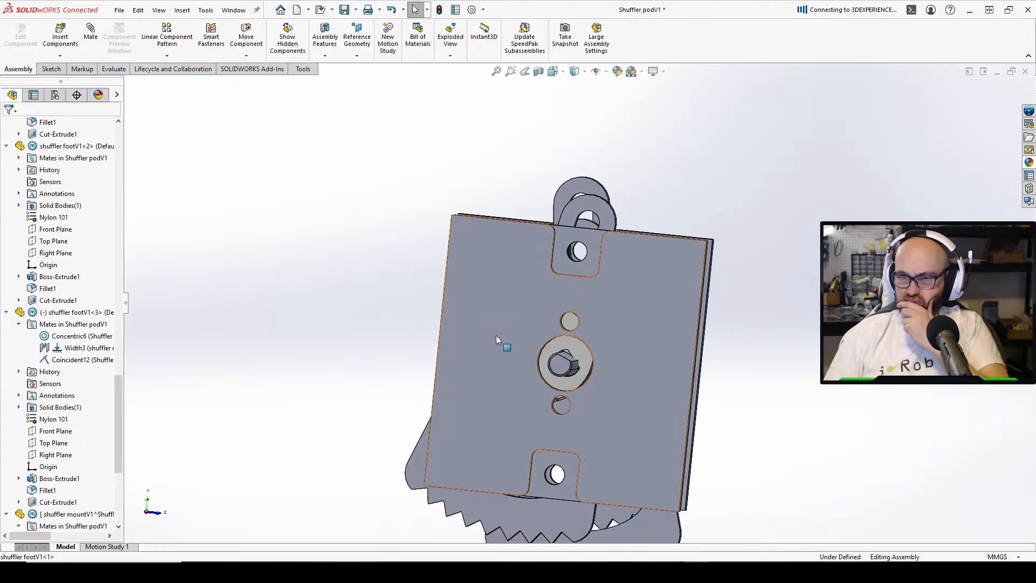
scroll(534, 336, "down", 3)
middle_click_drag(585, 314, 534, 348)
scroll(671, 274, "up", 3)
middle_click_drag(671, 273, 742, 290)
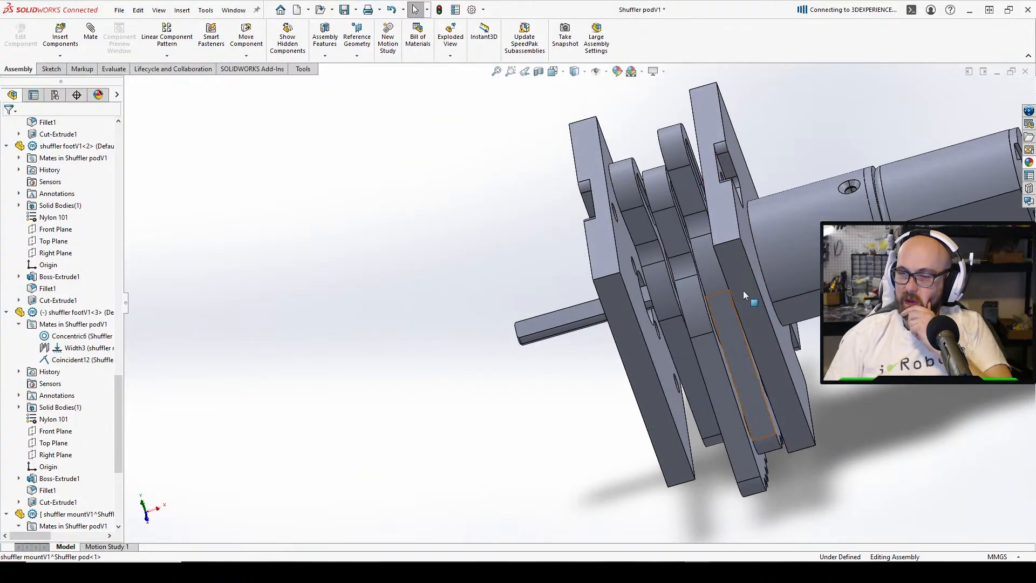
scroll(749, 251, "down", 4)
scroll(766, 289, "up", 3)
middle_click_drag(749, 250, 626, 250)
scroll(767, 290, "up", 3)
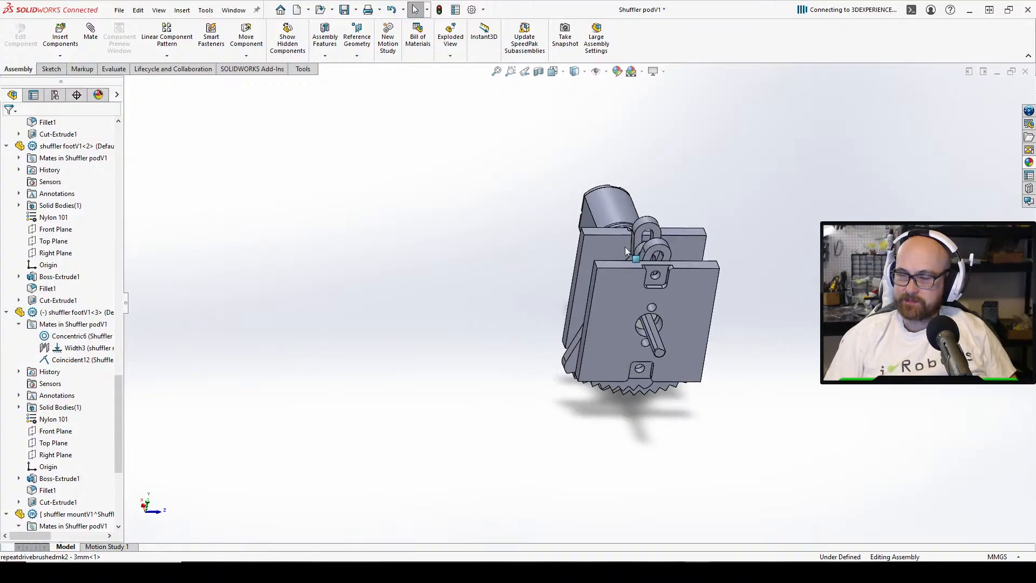
Save the Shuffler podV1 assembly with a rebuild
left_click(344, 10)
left_click(217, 167)
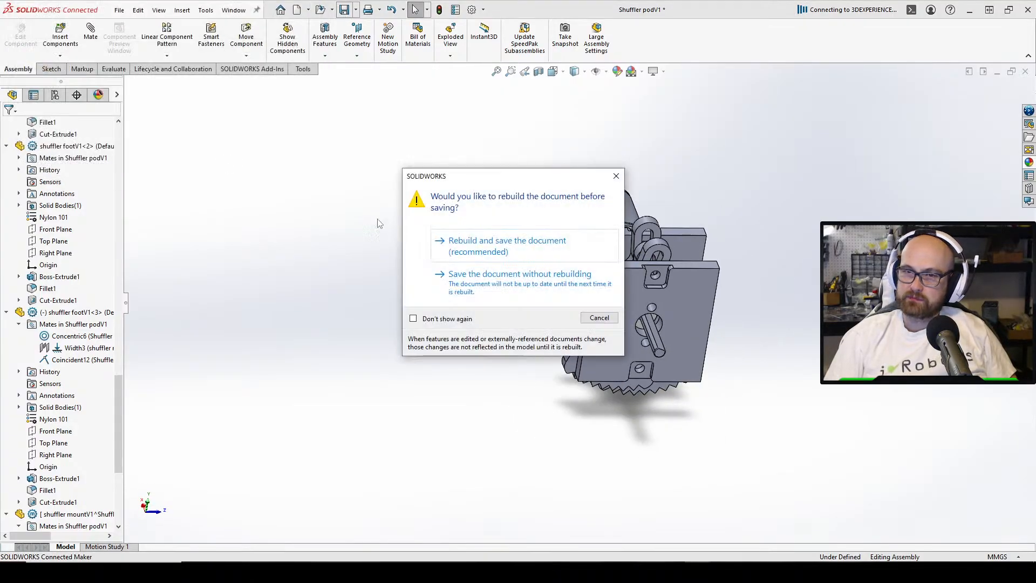
left_click(477, 246)
left_click(540, 258)
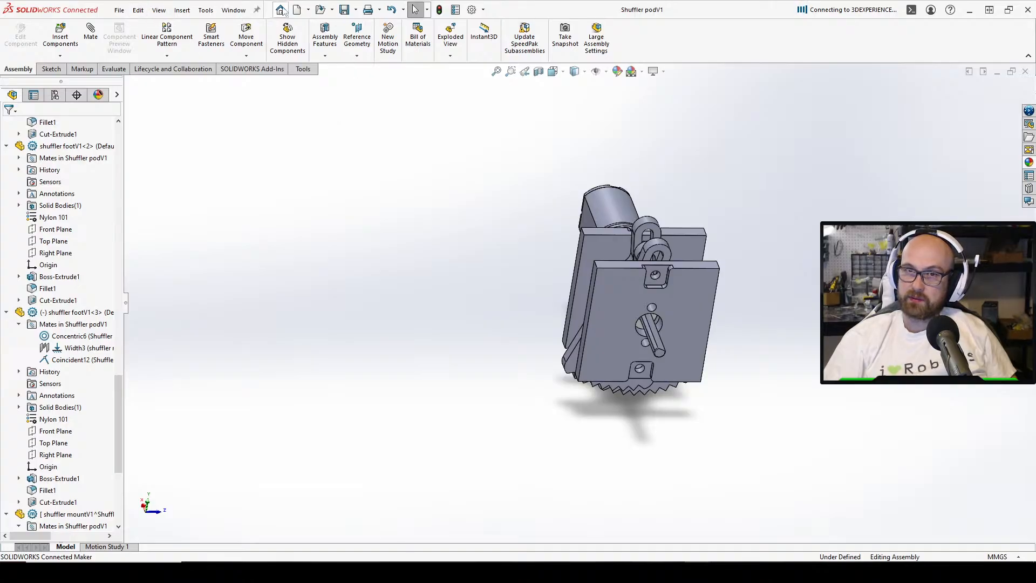
Create a new assembly and place Shuffler podV1 in it as the first component
left_click(309, 10)
left_click(311, 51)
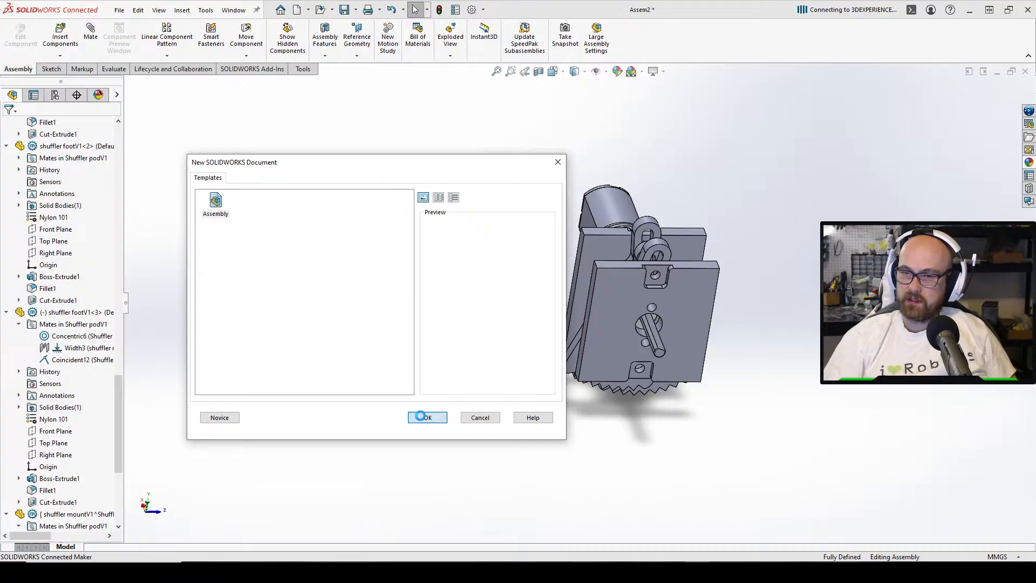
left_click(426, 417)
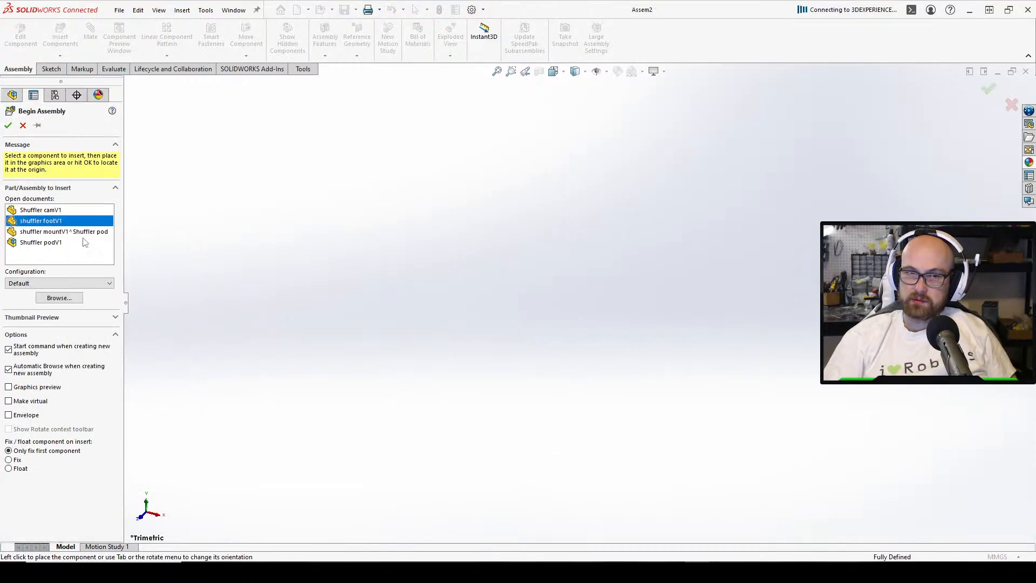
left_click(24, 243)
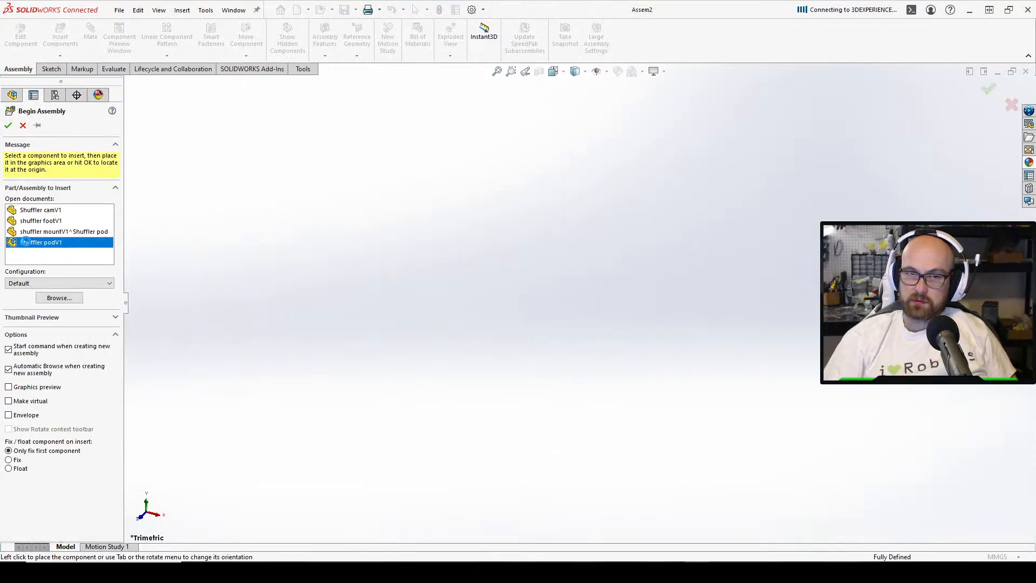
left_click(533, 290)
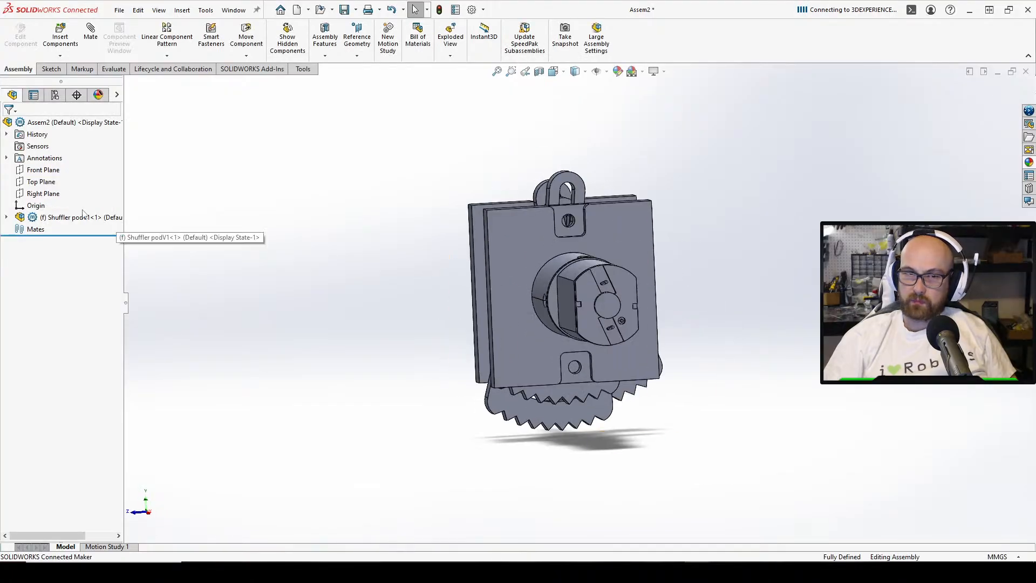
Float the fixed Shuffler podV1 subassembly so it can be mated
left_click(85, 218)
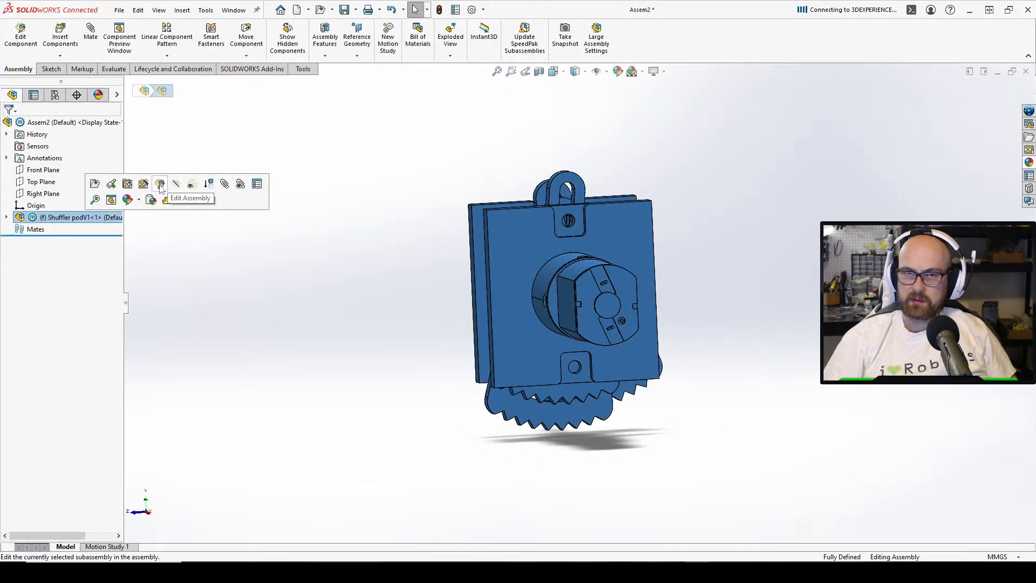
left_click(20, 218)
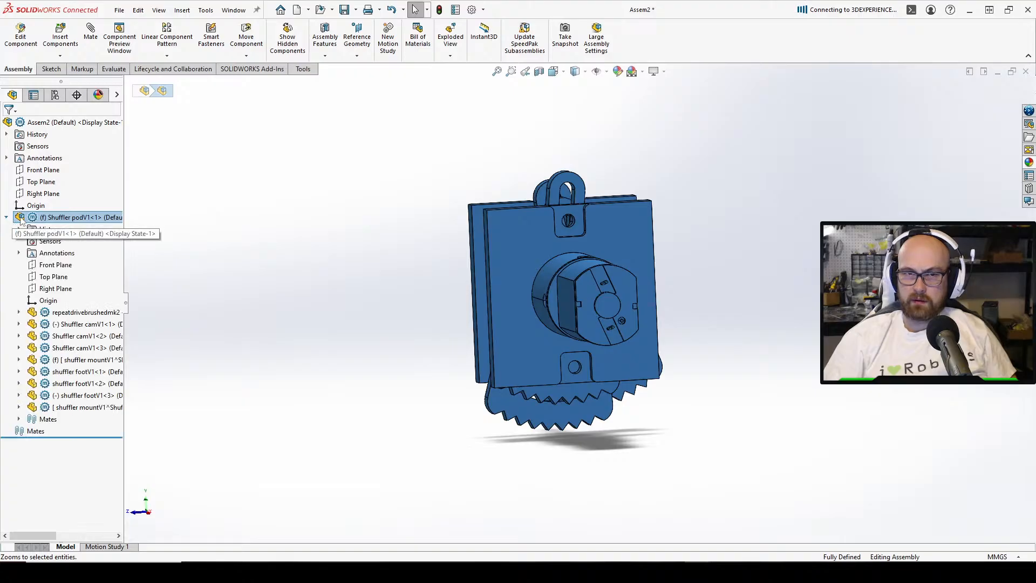
right_click(71, 218)
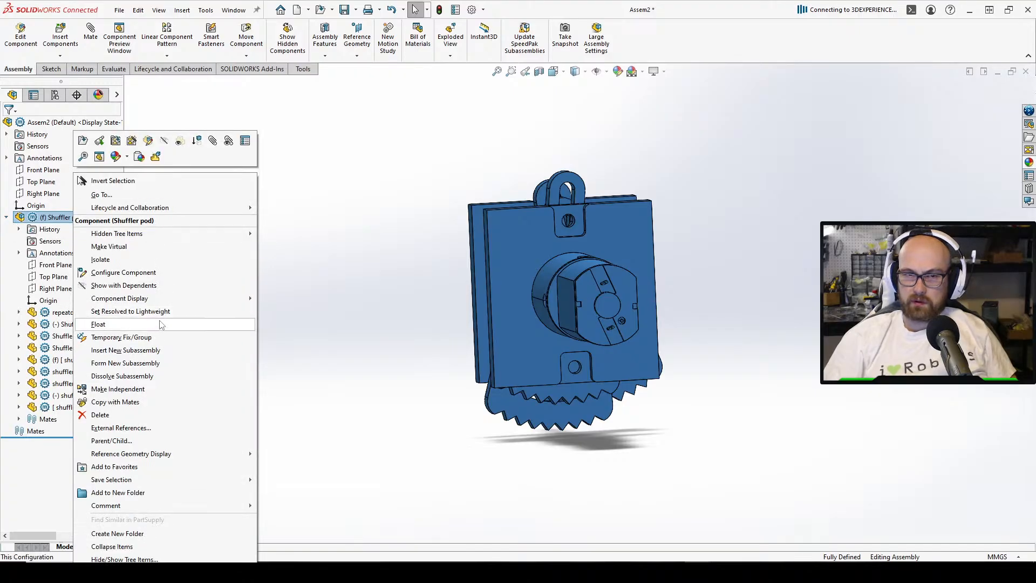
left_click(98, 324)
middle_click_drag(341, 202, 186, 195)
middle_click_drag(360, 225, 513, 264)
Mate the Top Plane of Shuffler podV1 coincident with the new assembly's Top Plane
left_click(52, 69)
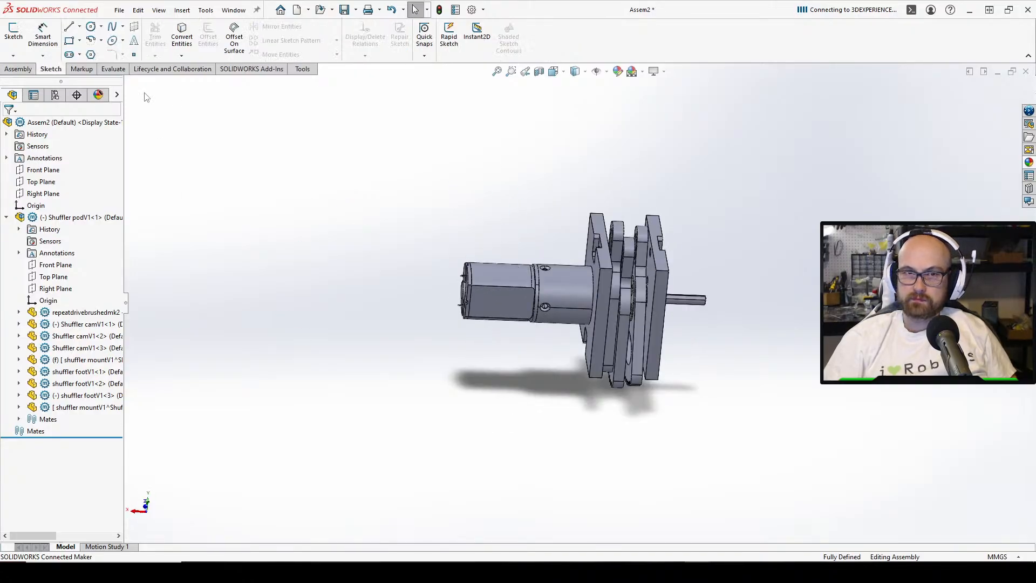
middle_click_drag(435, 257, 361, 189)
left_click(594, 312)
left_click(360, 190)
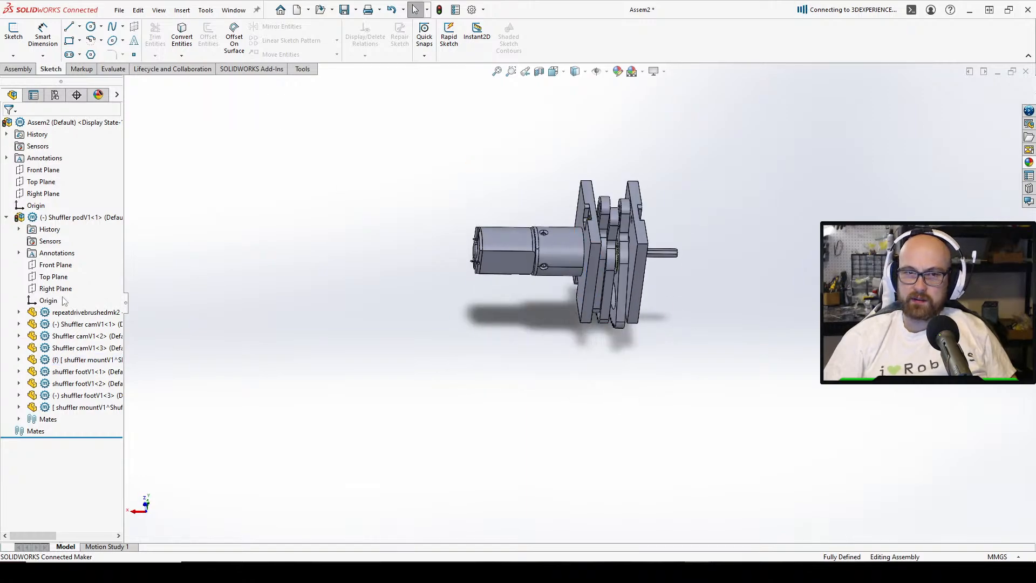
left_click(53, 277)
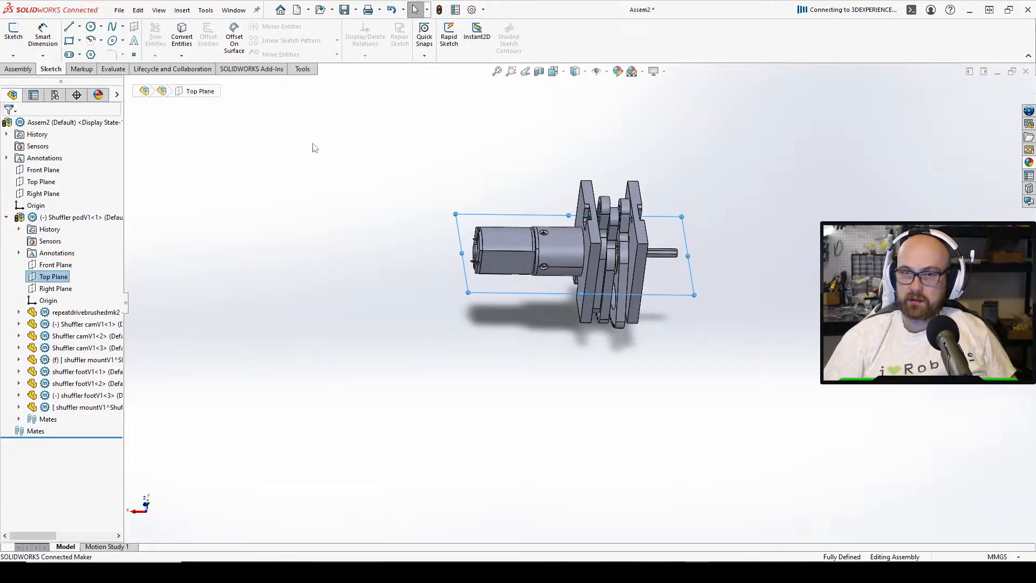
key("m")
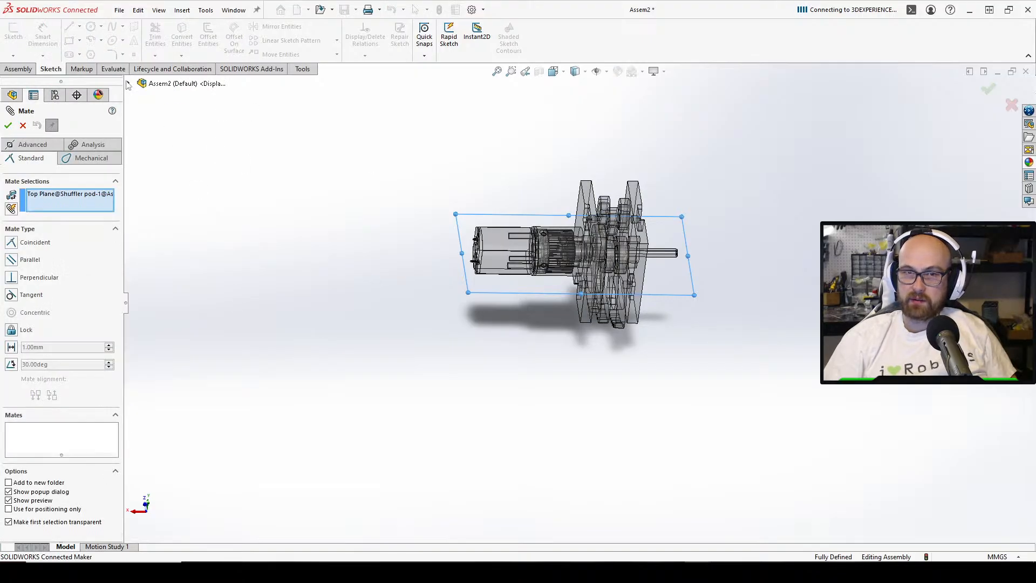
left_click(128, 83)
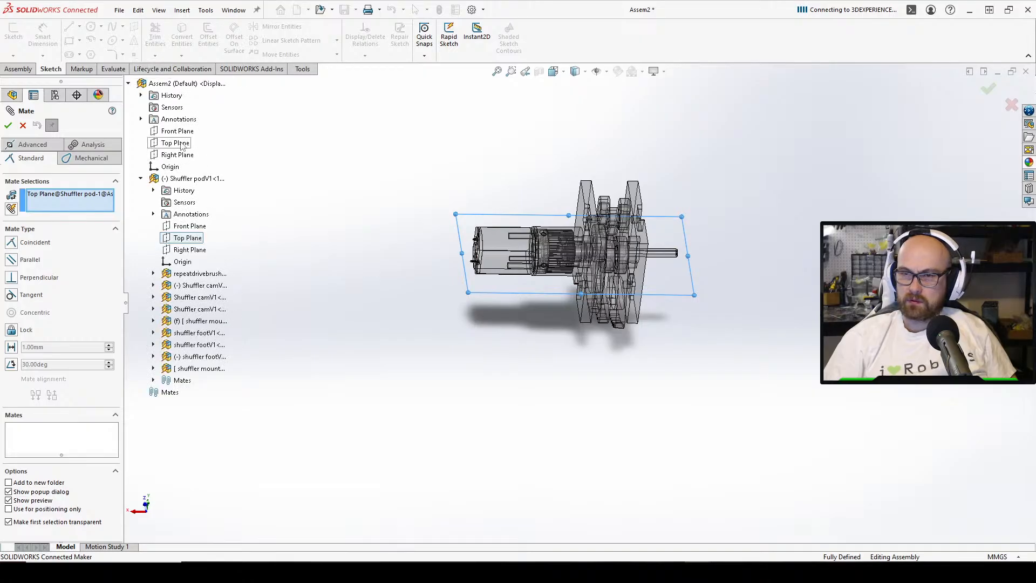
left_click(181, 143)
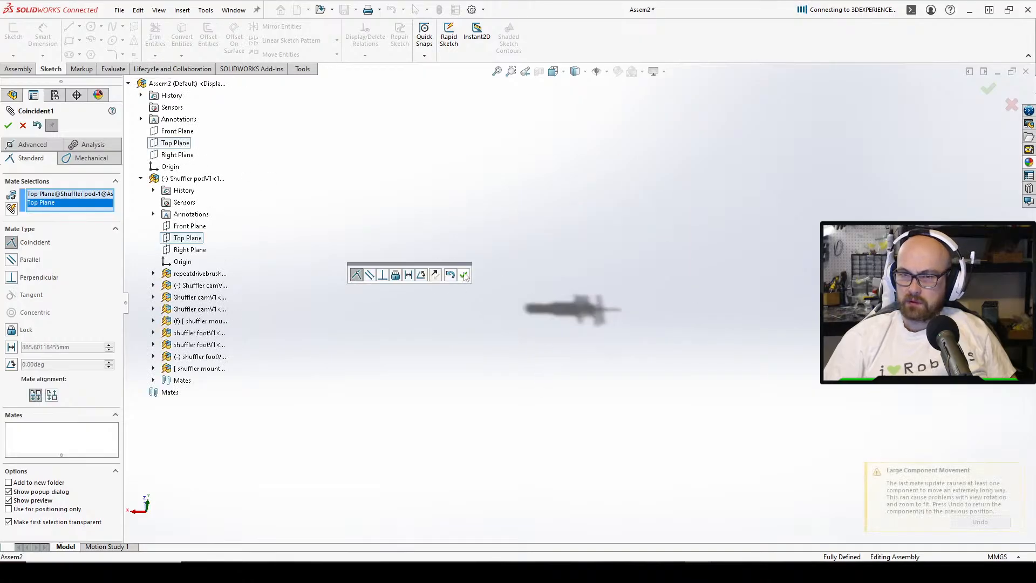
left_click(465, 277)
Mate the pod's Front Plane coincident with the assembly's Front Plane
left_click(553, 70)
left_click(569, 119)
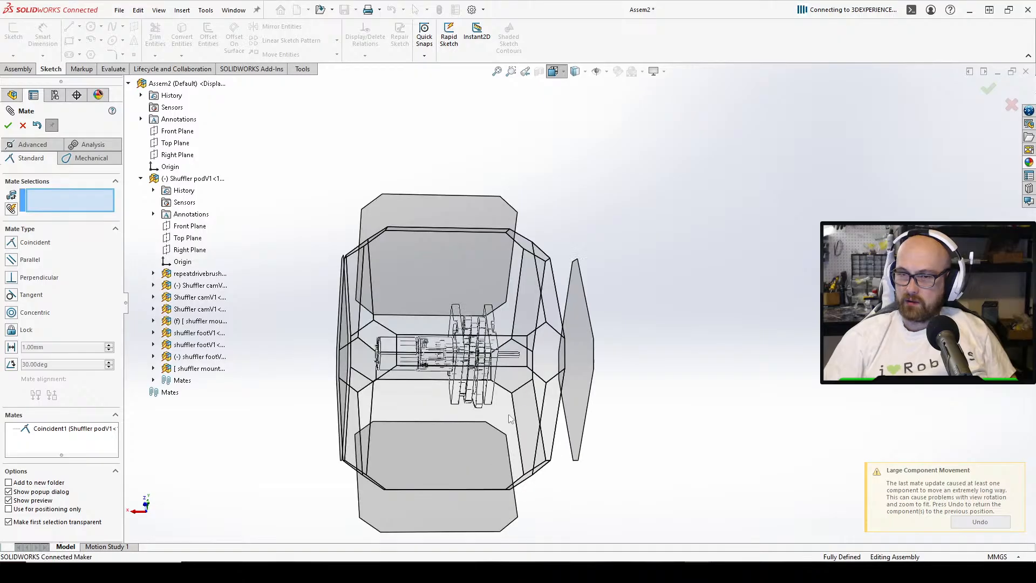
left_click(407, 387)
scroll(545, 248, "up", 2)
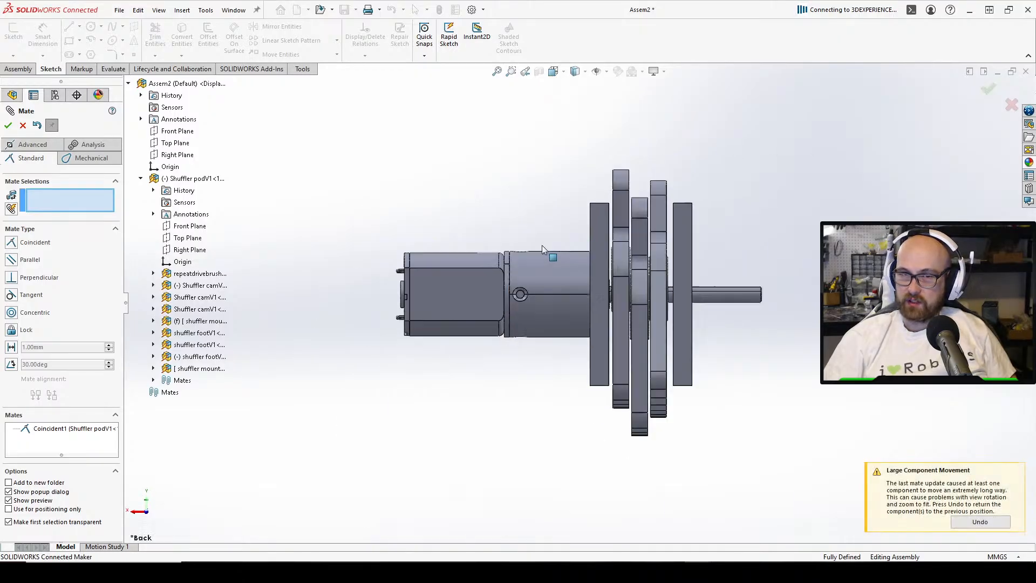
middle_click_drag(541, 245, 542, 373)
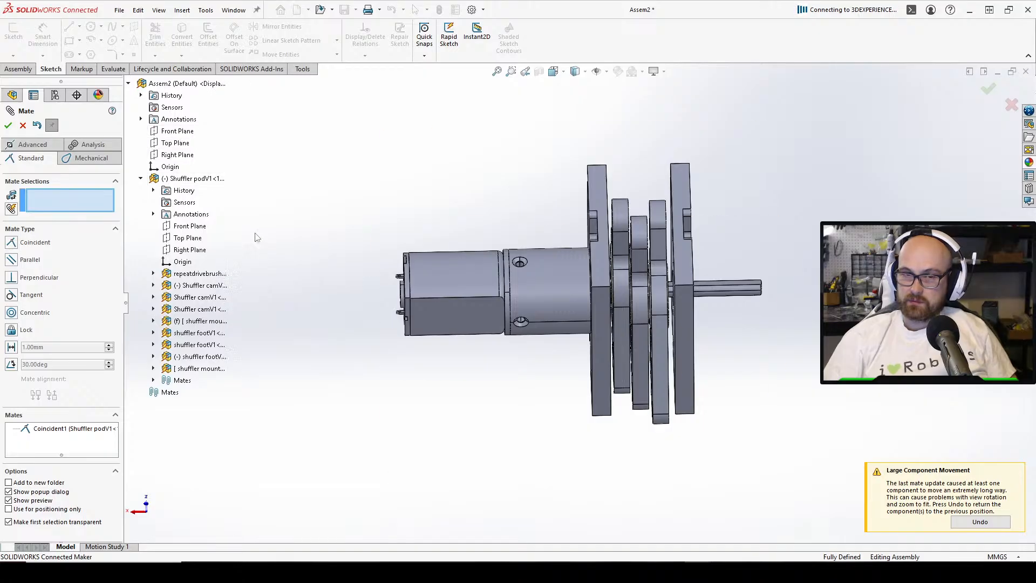
left_click(187, 226)
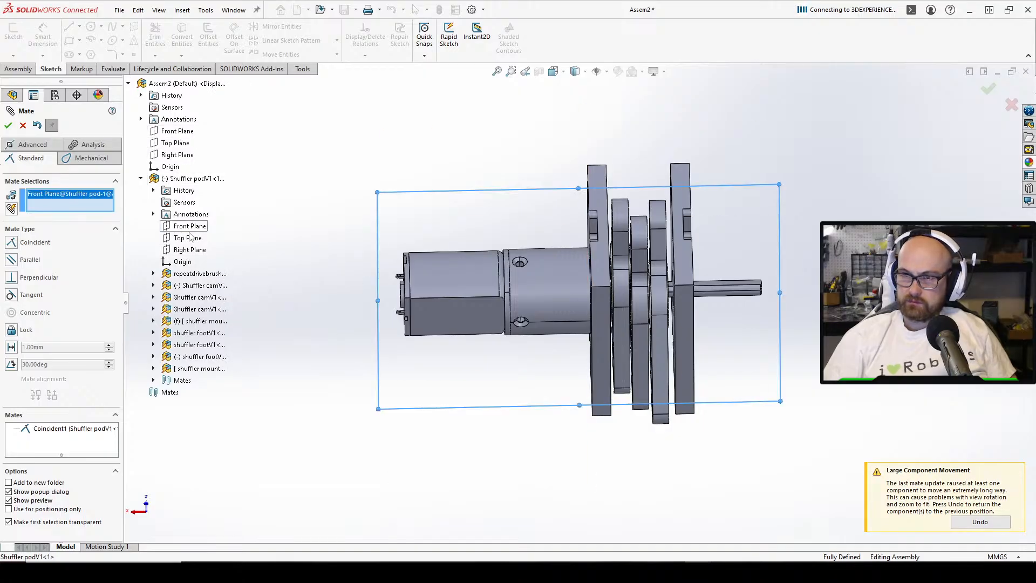
left_click(178, 131)
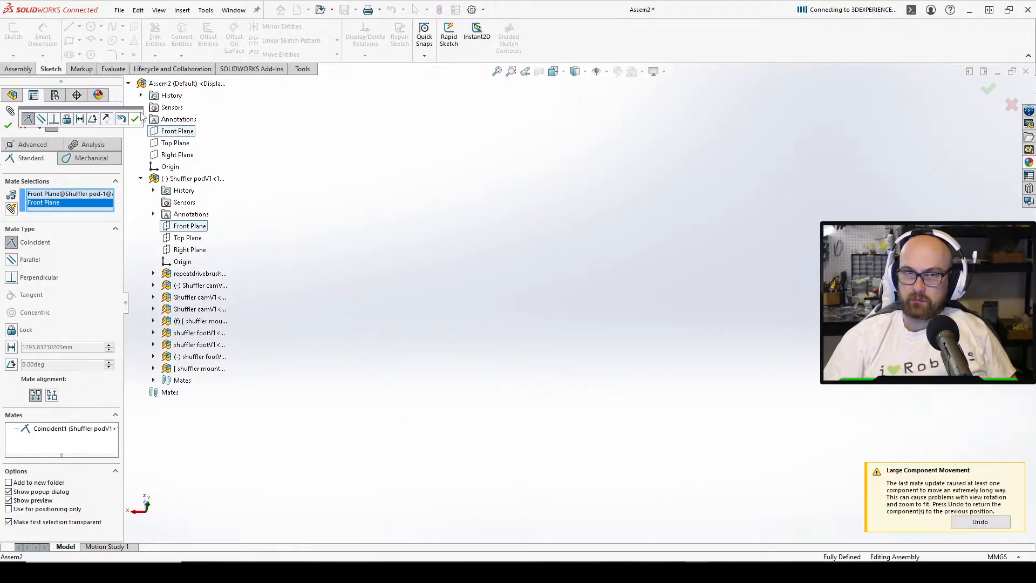
left_click(134, 119)
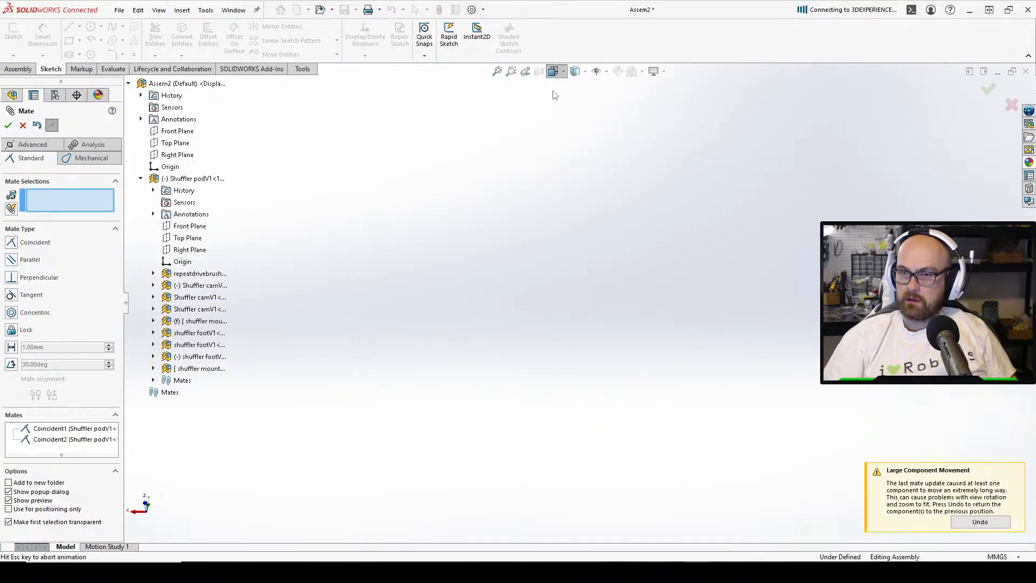
Mate the pod's Right Plane coincident with the assembly's Right Plane and finish mating
left_click(552, 325)
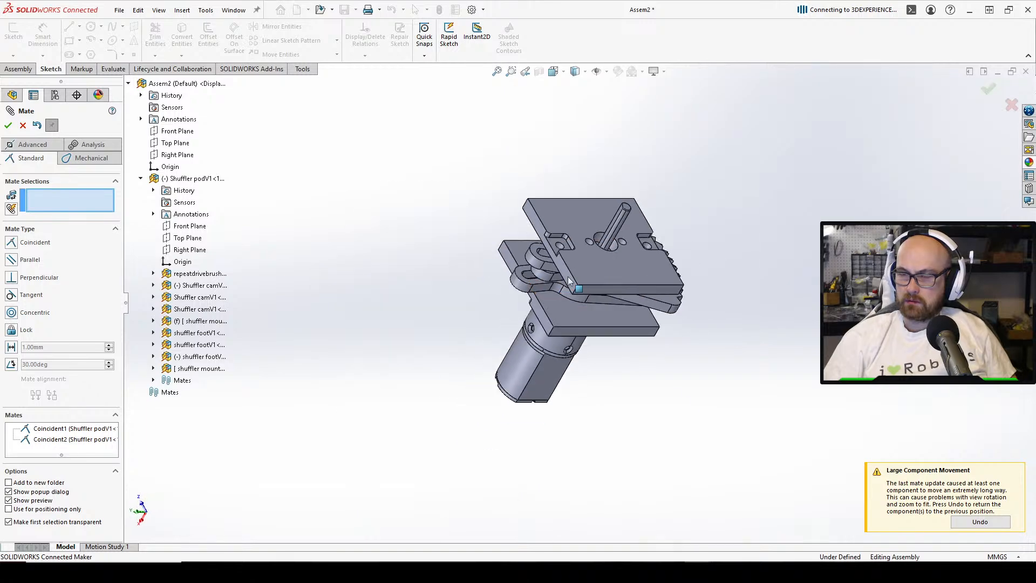
middle_click_drag(568, 280, 638, 243)
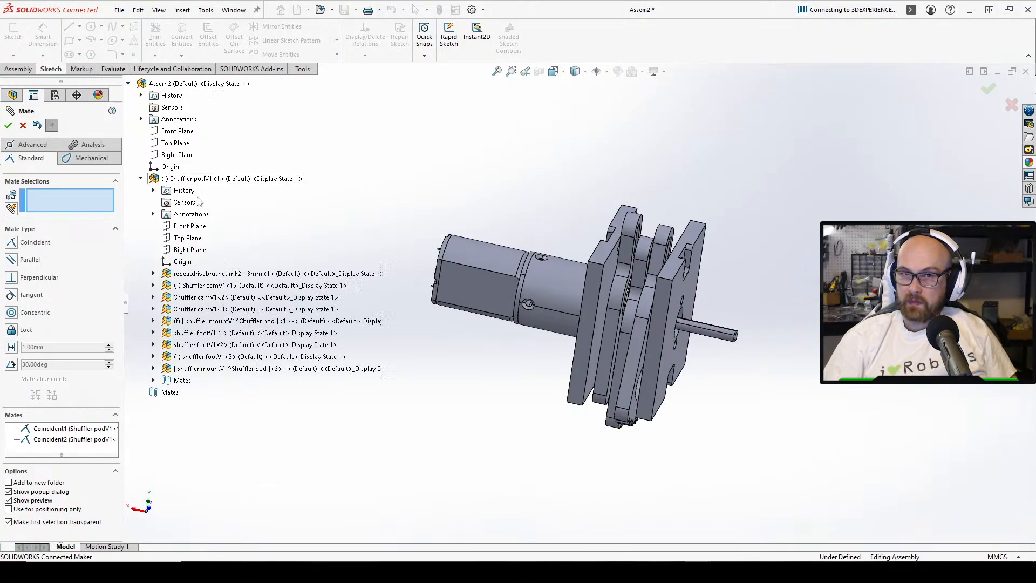
left_click(190, 249)
left_click(177, 154)
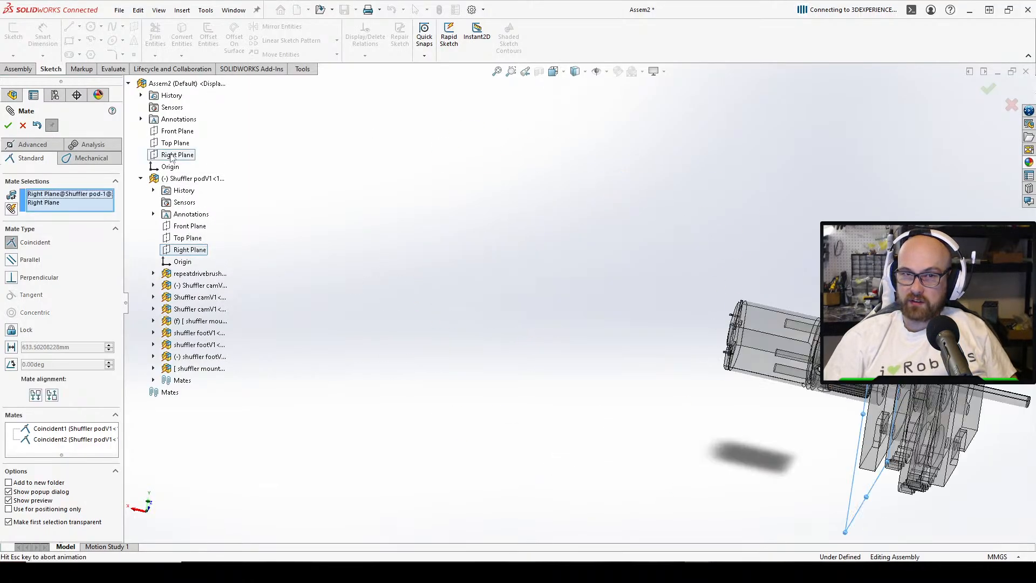
left_click(8, 125)
left_click(554, 71)
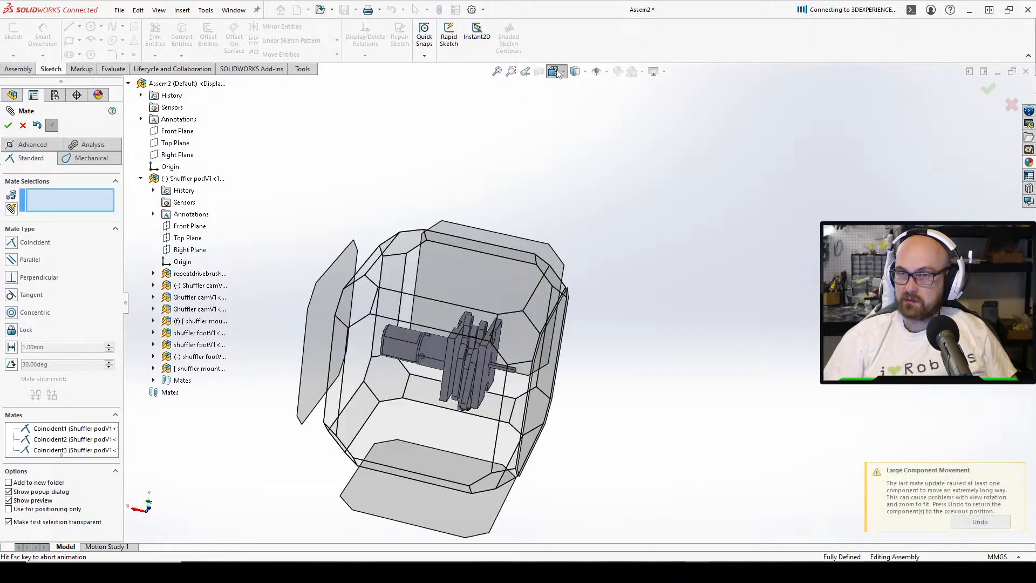
key("Tab")
key("f")
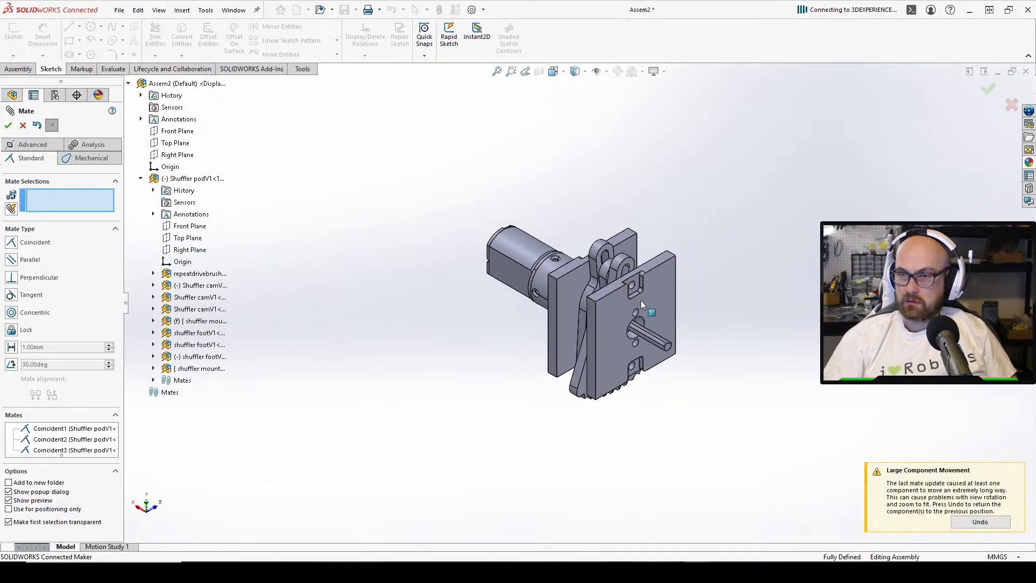
middle_click_drag(639, 300, 633, 305)
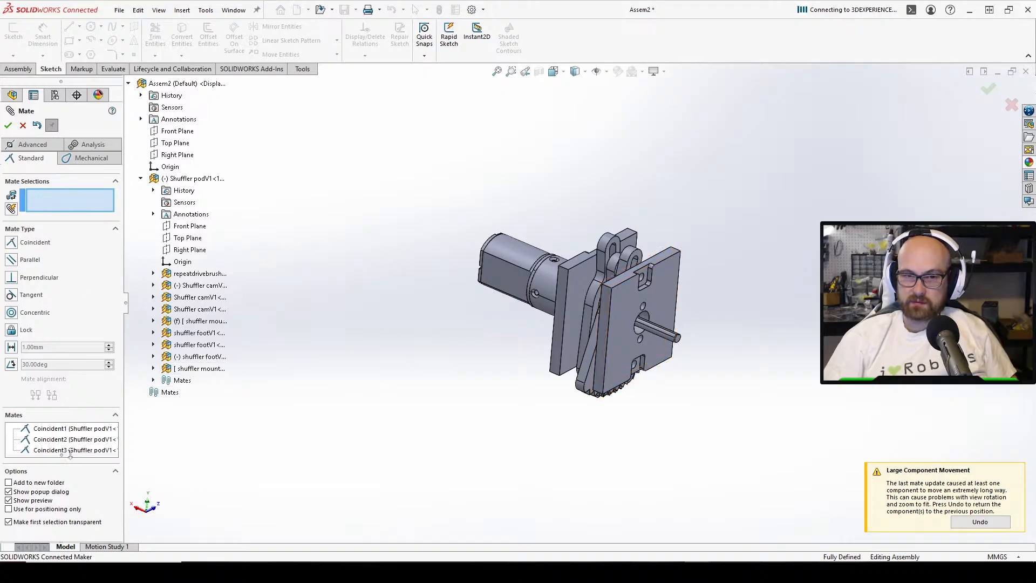
left_click(23, 125)
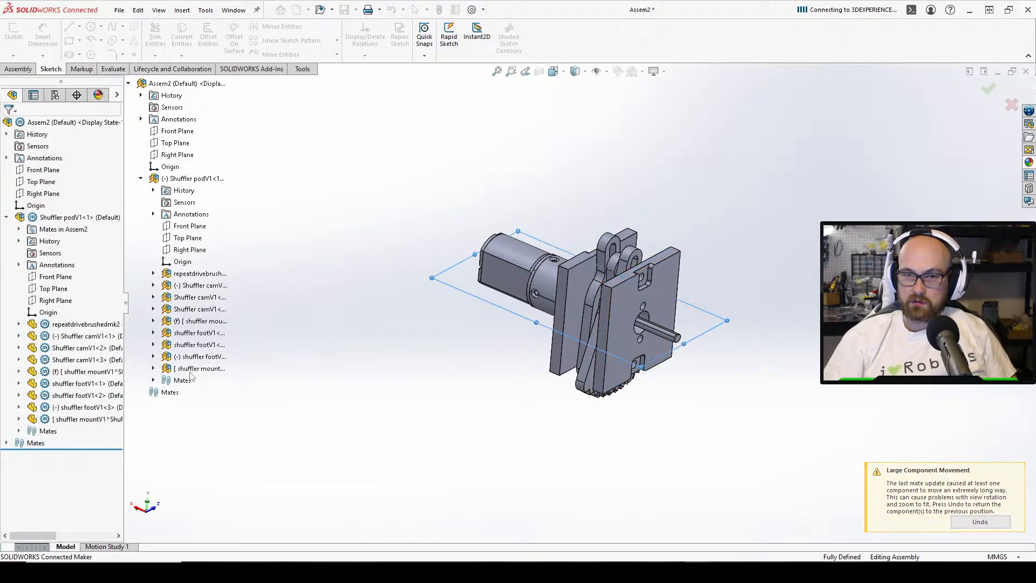
Delete the coincident mate that ties the pod's Right Plane to the assembly's Right Plane
left_click(7, 442)
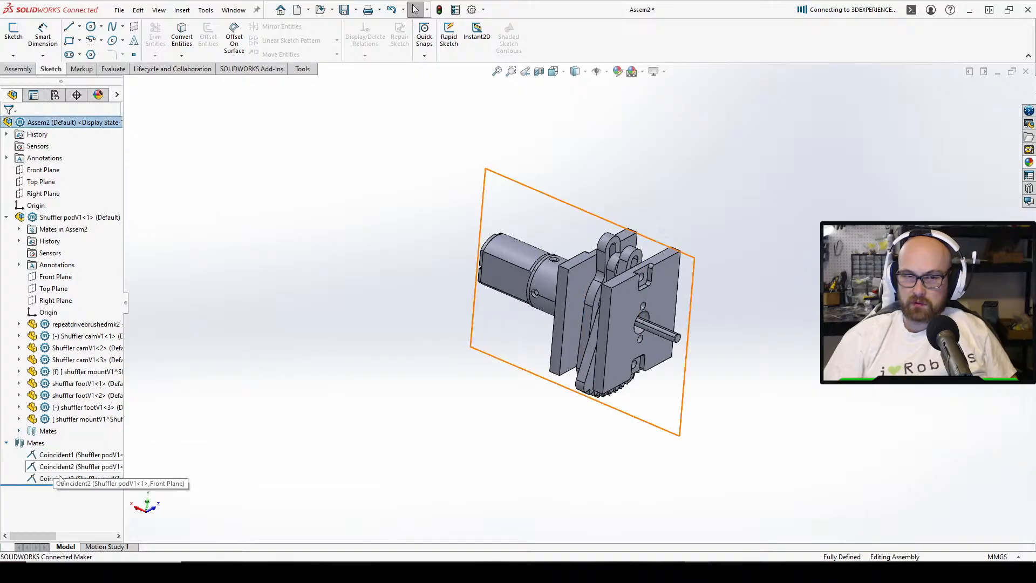
left_click(64, 481)
right_click(64, 480)
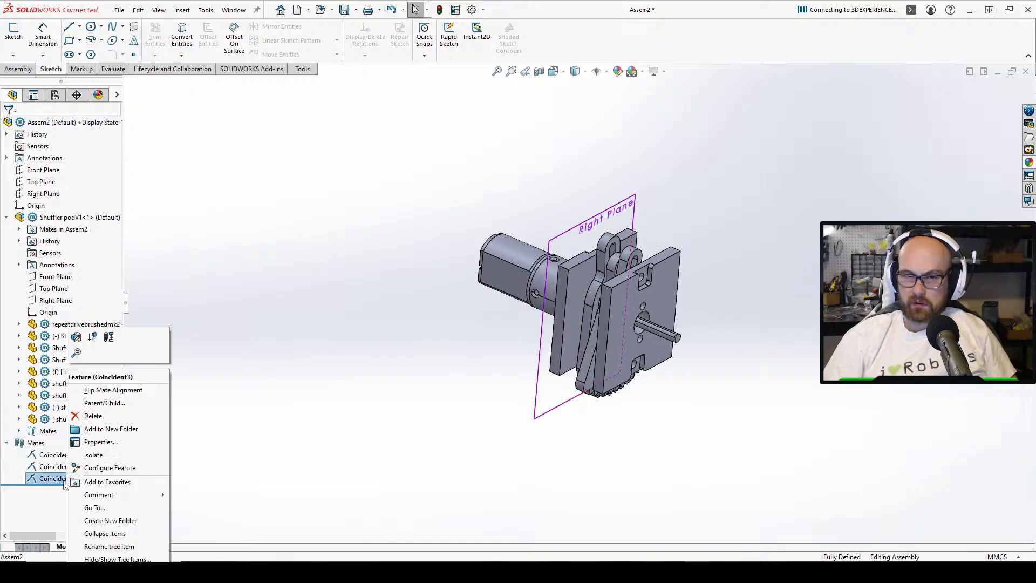
left_click(102, 419)
left_click(582, 233)
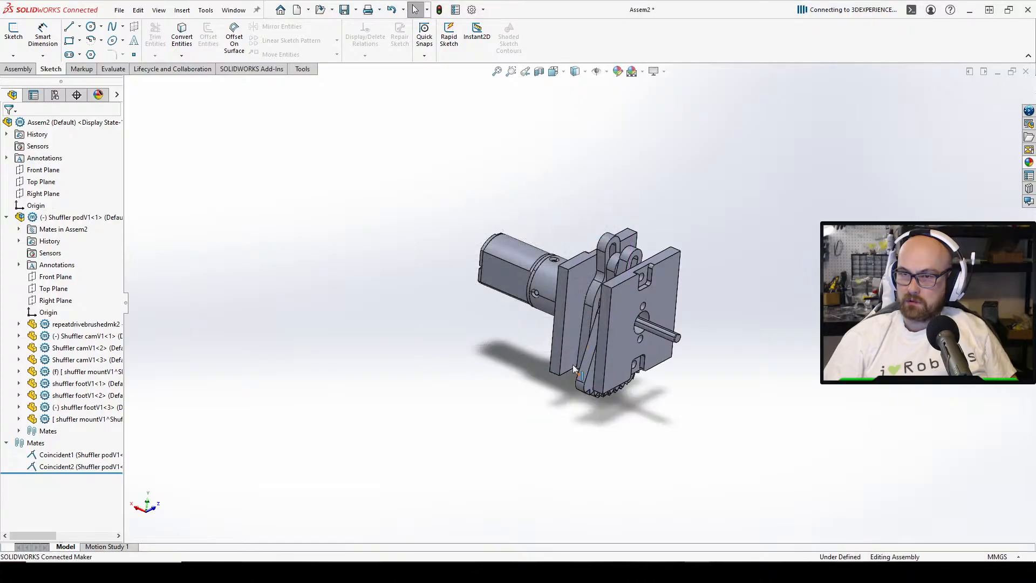
Slide the Shuffler pod sideways along its remaining free axis, away from the assembly's Right Plane
middle_click_drag(571, 364, 603, 342)
left_click_drag(522, 281, 733, 335)
scroll(632, 309, "up", 4)
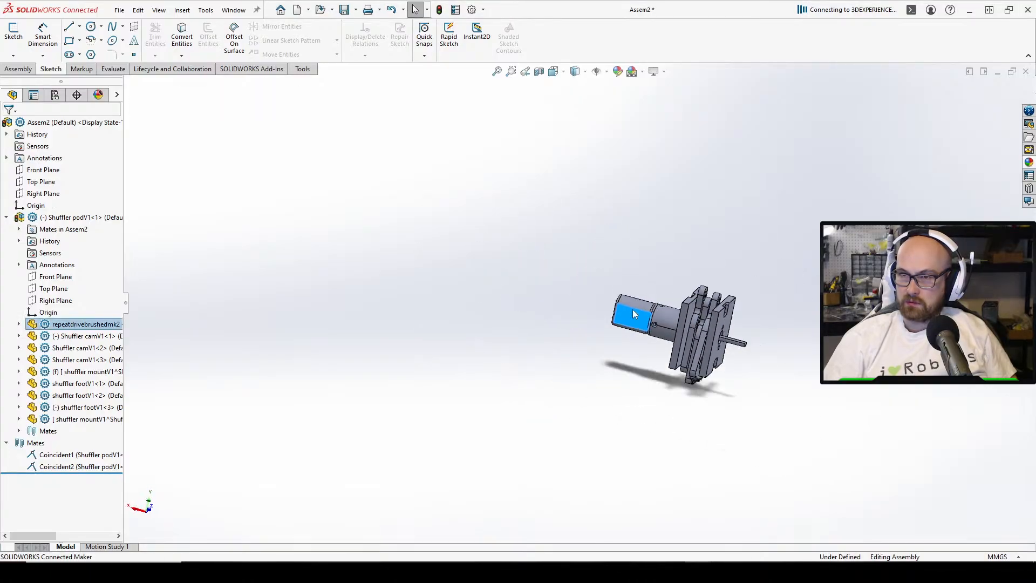
mouse_move(633, 309)
middle_mouse_down()
mouse_move(557, 252)
mouse_move(642, 316)
middle_mouse_up()
scroll(647, 324, "down", 4)
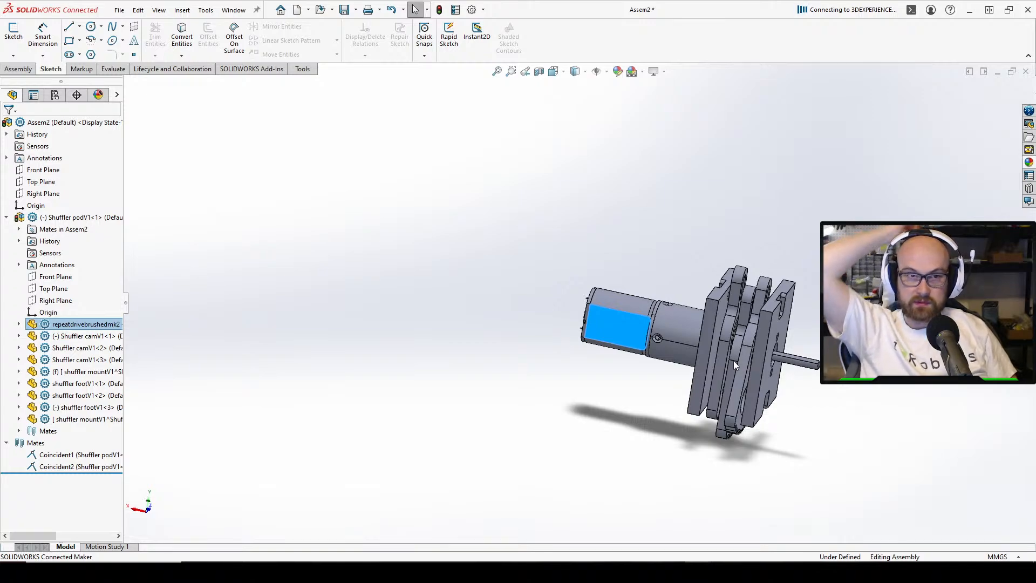
key("f")
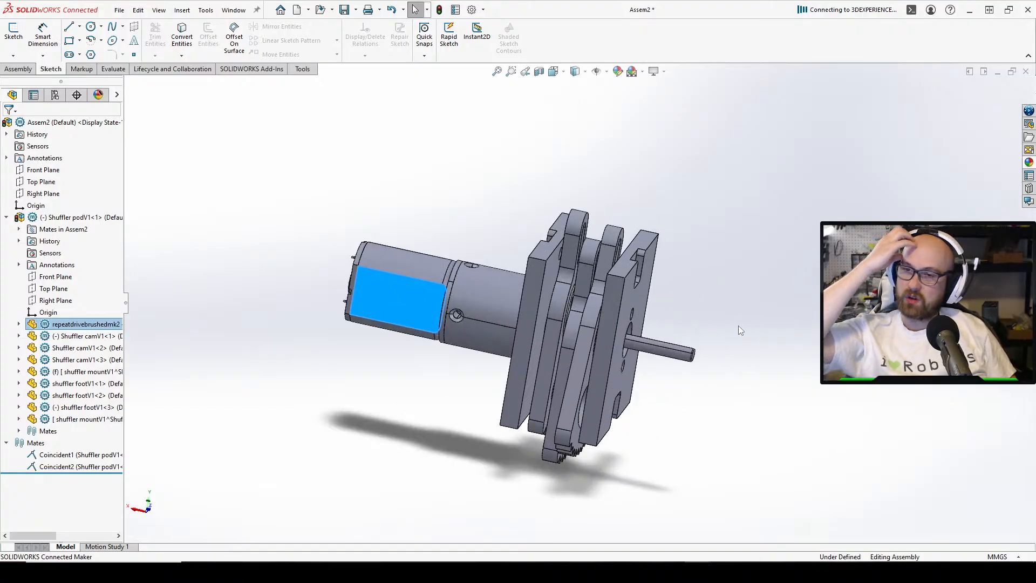
Examine the pod's motor, gearbox and the stack of shuffler feet between the two mount plates
middle_click_drag(632, 279, 551, 347)
scroll(627, 286, "down", 4)
scroll(573, 294, "up", 3)
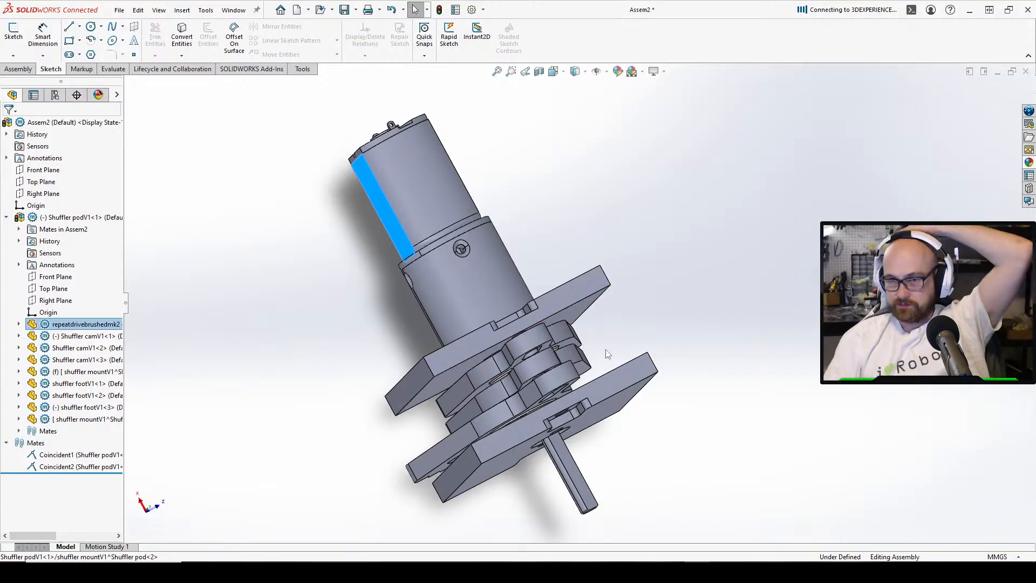
middle_click_drag(544, 364, 548, 162)
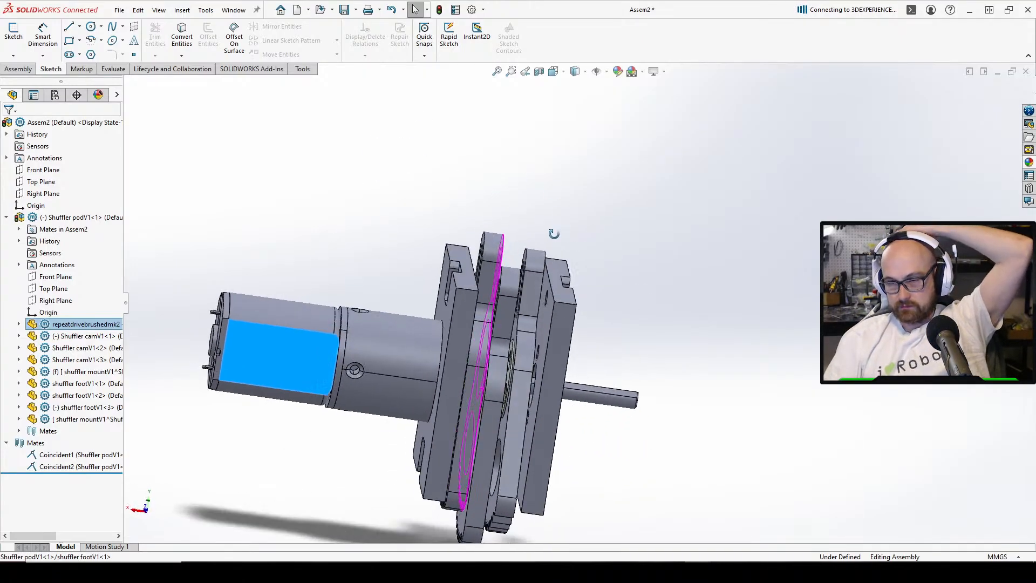
scroll(524, 342, "down", 3)
middle_click_drag(514, 351, 476, 353)
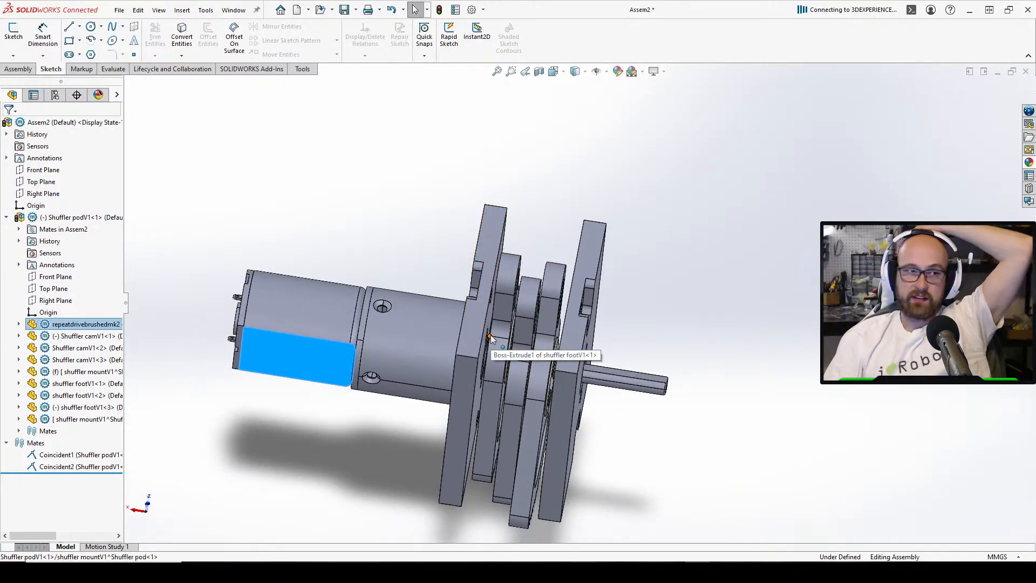
scroll(492, 340, "down", 2)
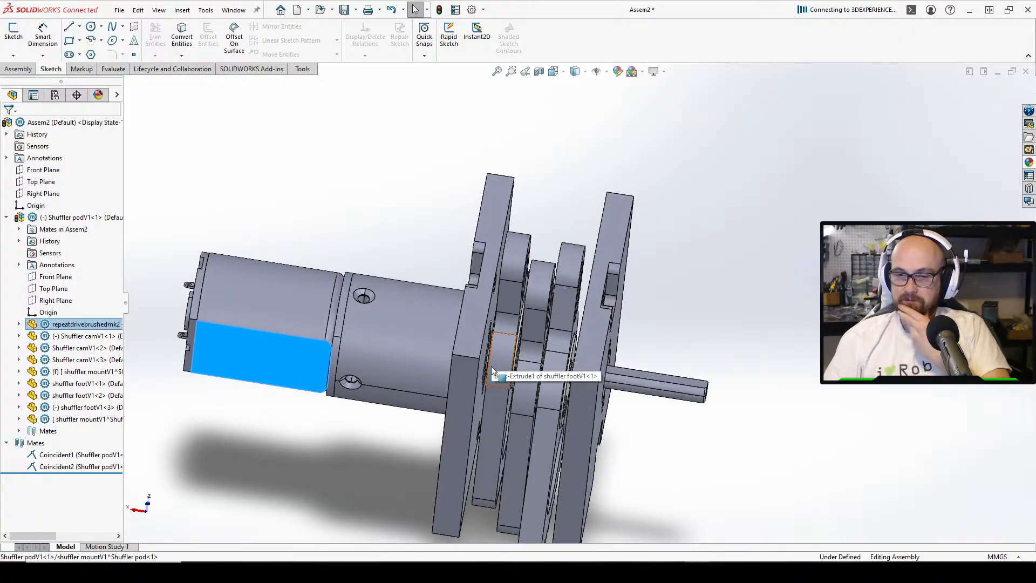
mouse_move(491, 370)
middle_mouse_down()
mouse_move(509, 312)
mouse_move(502, 367)
middle_mouse_up()
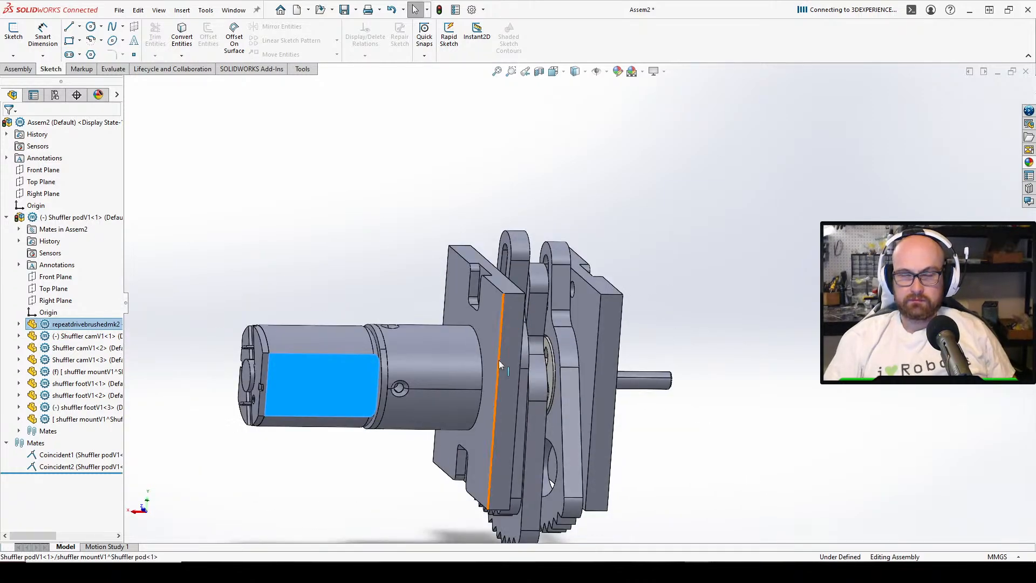
middle_click_drag(263, 310, 442, 344)
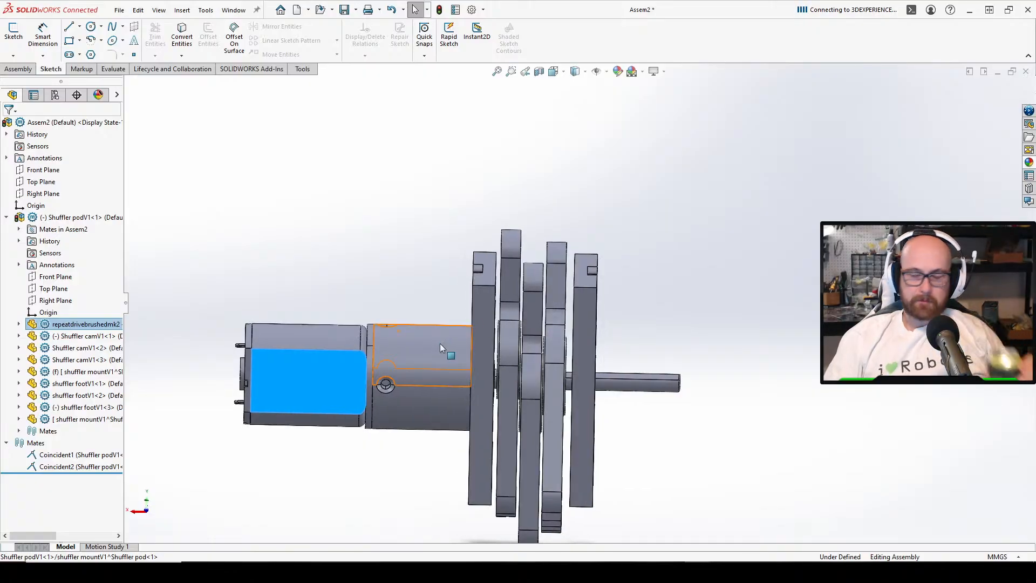
middle_click_drag(433, 352, 408, 411)
scroll(412, 404, "down", 3)
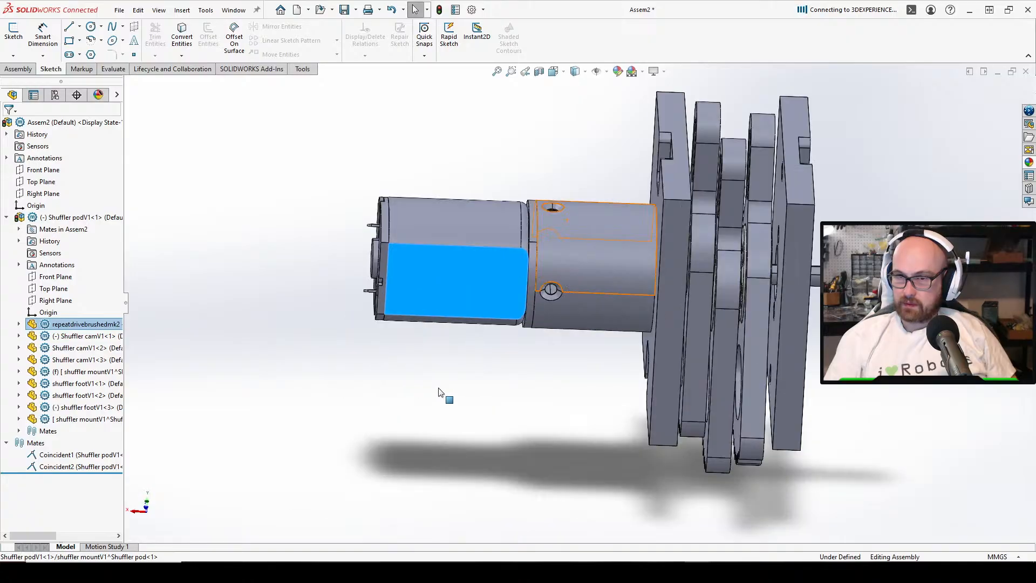
middle_click_drag(643, 246, 648, 217)
scroll(659, 242, "up", 2)
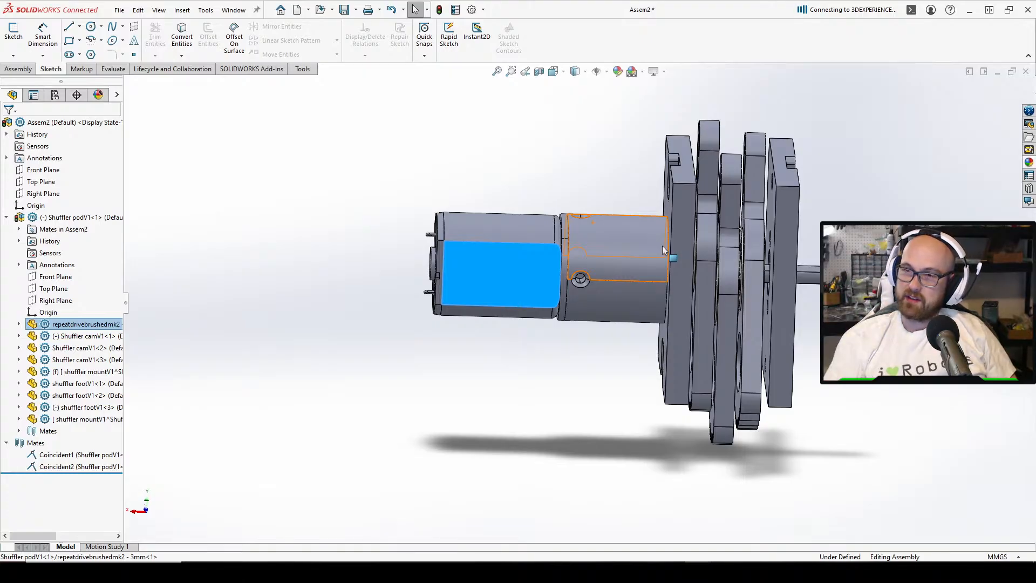
Clear the motor face selection and inspect the spacing of the three feet from several sides
middle_click_drag(662, 245, 600, 322)
left_click(607, 367)
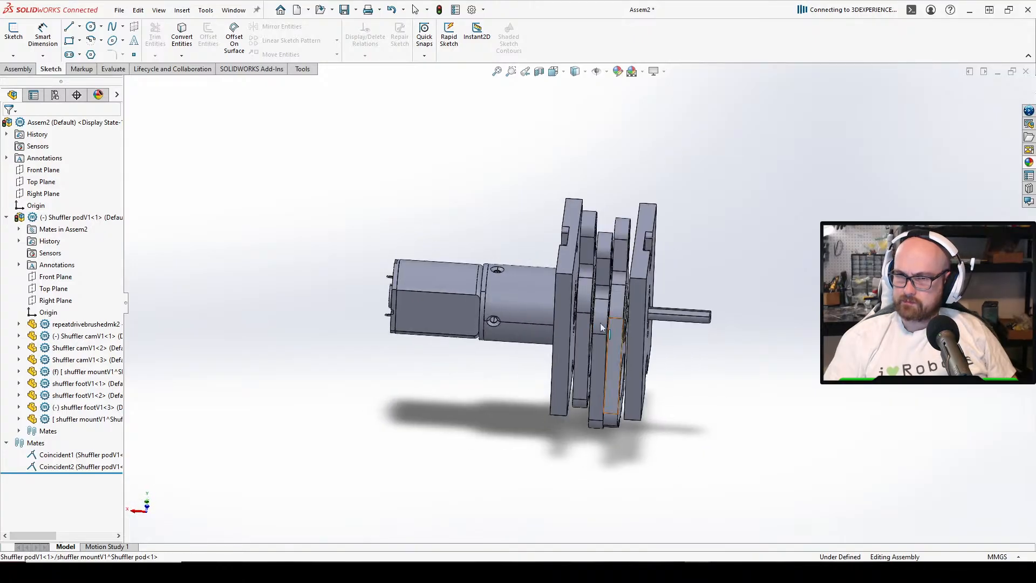
left_click(459, 306)
middle_click_drag(459, 306, 485, 227)
left_click(764, 398)
middle_click_drag(526, 262, 528, 405)
scroll(592, 372, "down", 2)
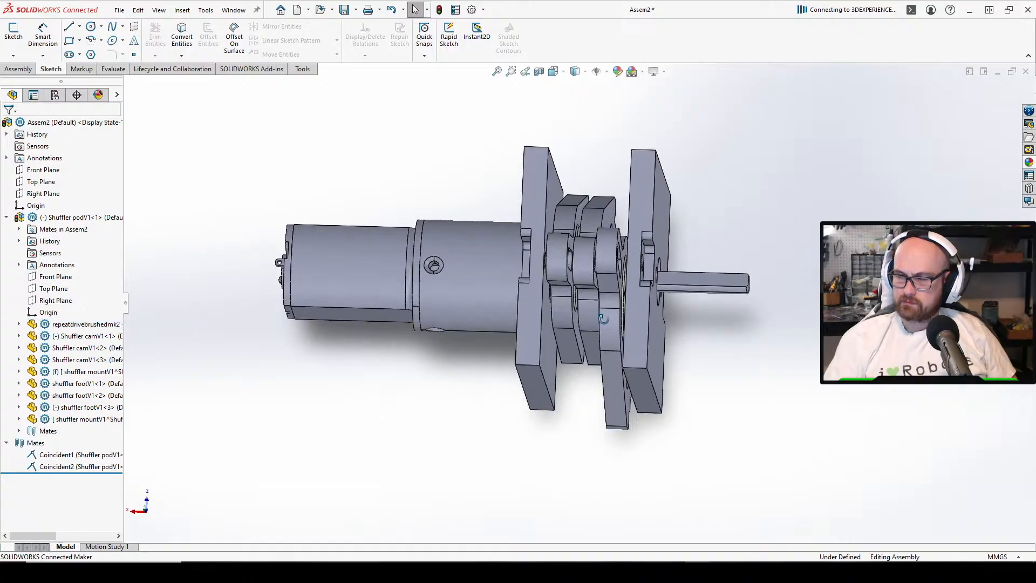
middle_click_drag(594, 370, 609, 272)
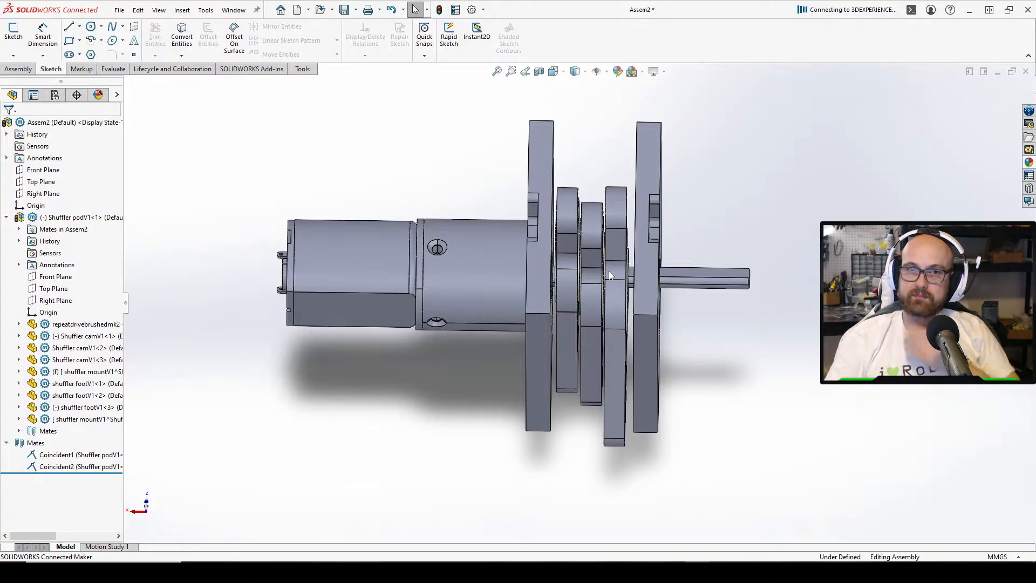
middle_click_drag(588, 411, 600, 273)
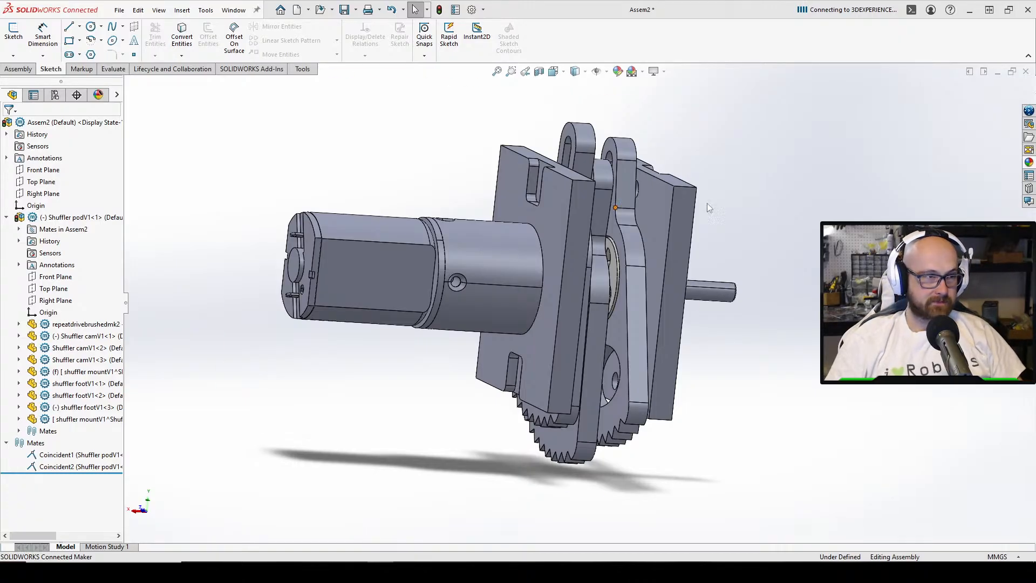
key("ctrl+1")
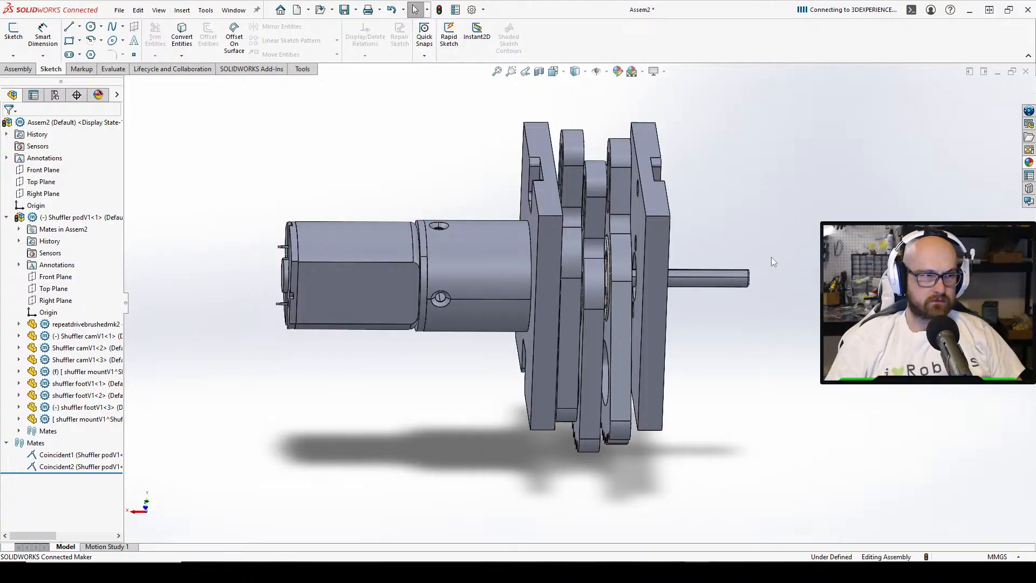
key("ctrl+1")
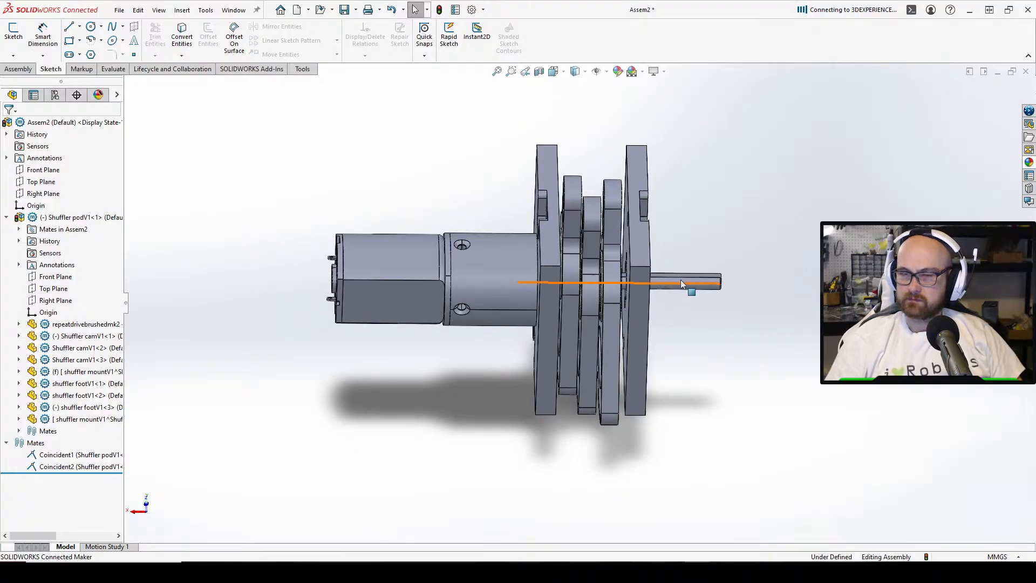
Inspect the outer mount plate, its screw holes and pockets, and the motor shaft passing through it
middle_click_drag(661, 227, 627, 283)
scroll(627, 284, "down", 3)
middle_click_drag(598, 329, 498, 396)
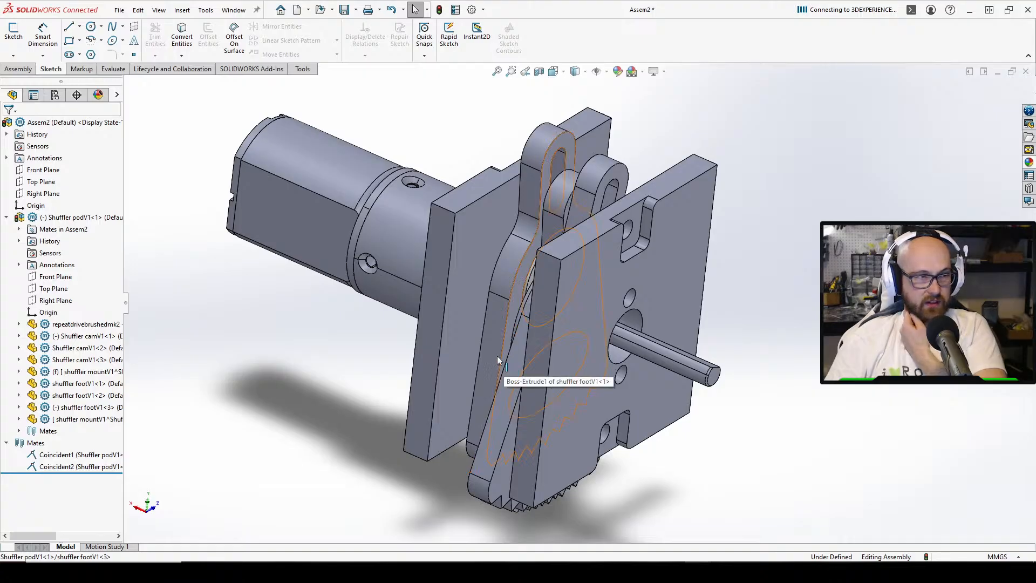
middle_click_drag(388, 264, 425, 214)
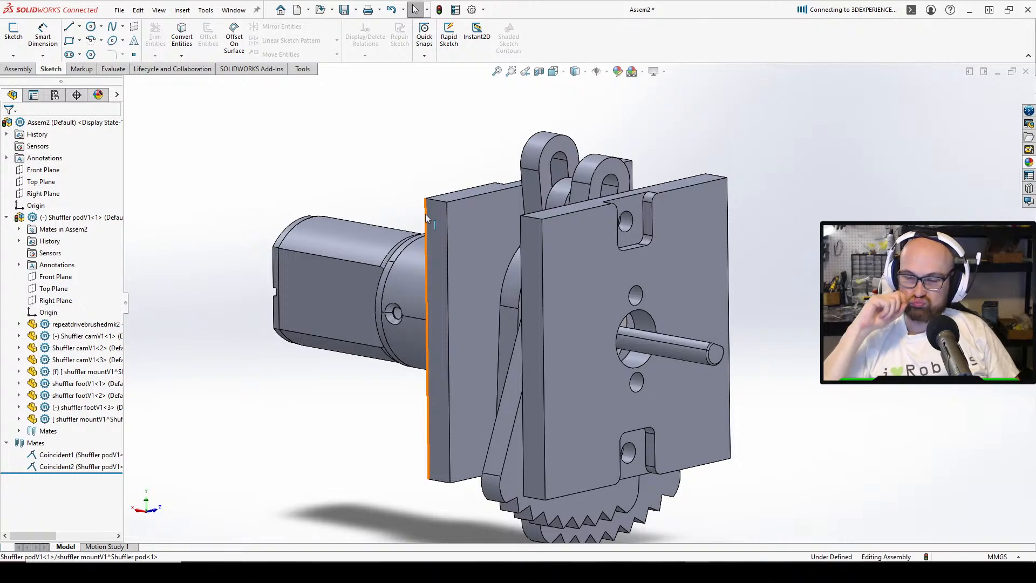
middle_click_drag(425, 214, 585, 296)
scroll(597, 349, "down", 3)
scroll(599, 284, "up", 2)
scroll(558, 290, "down", 3)
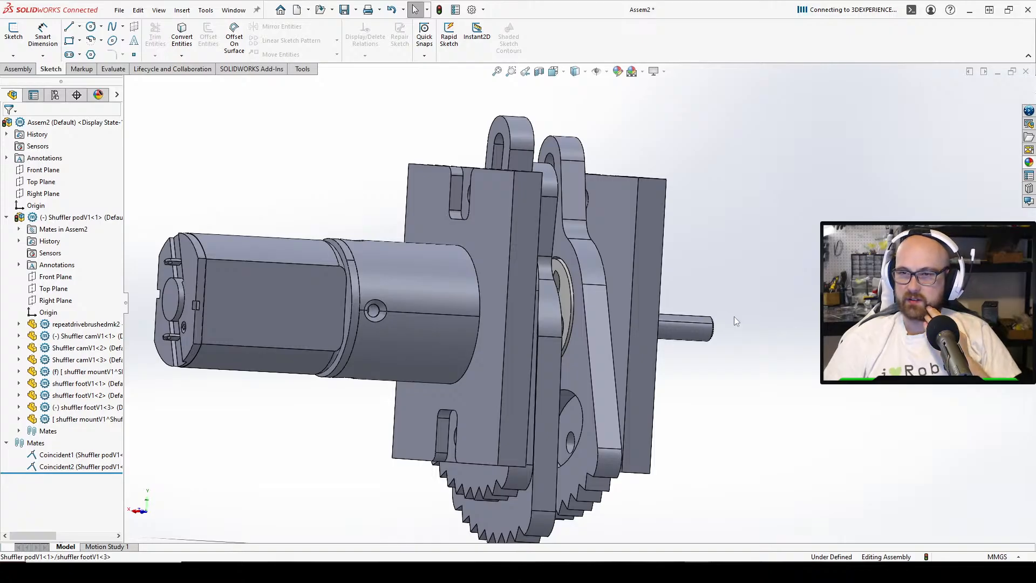
middle_click_drag(735, 322, 654, 348)
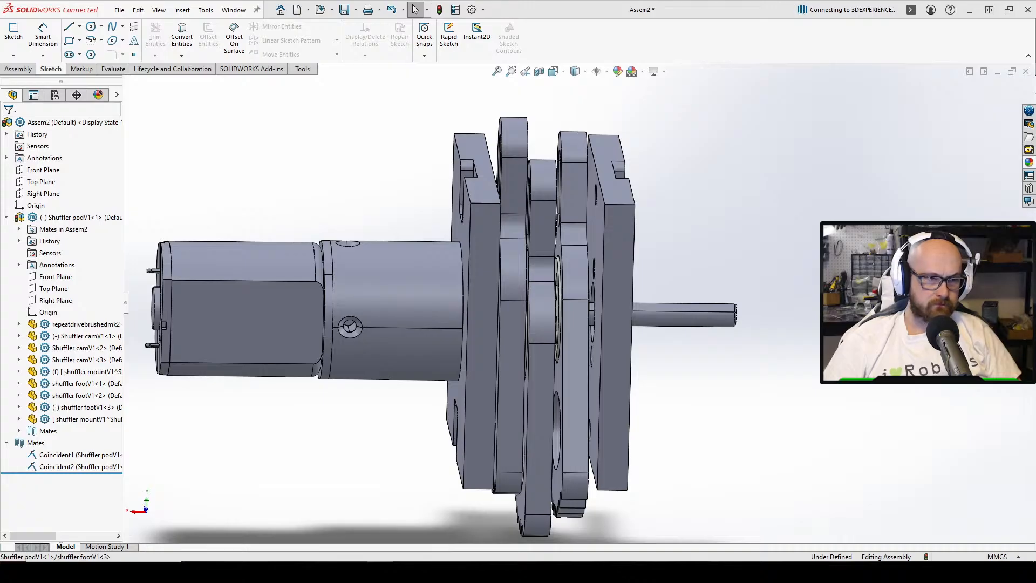
middle_click_drag(500, 338, 481, 306)
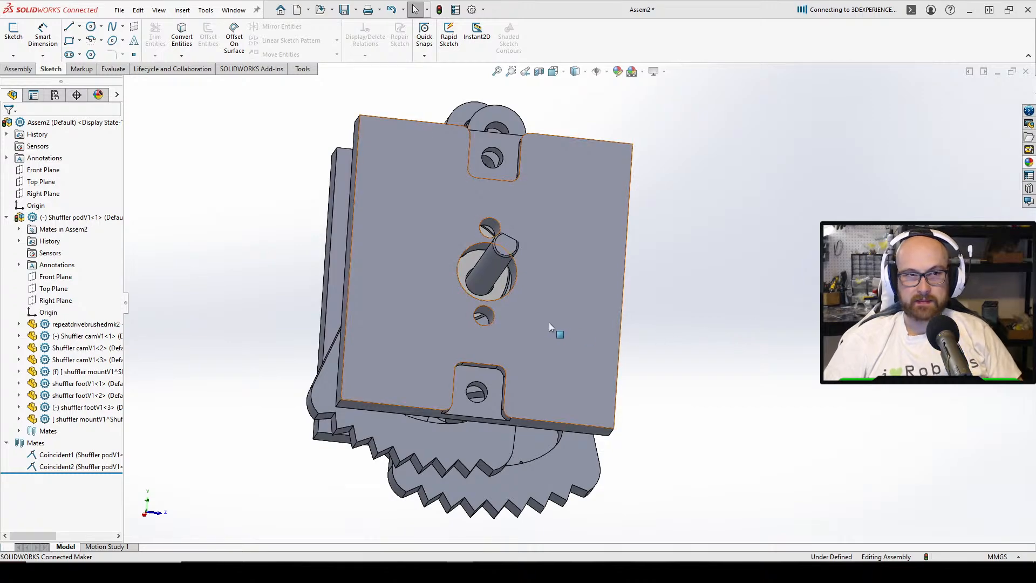
middle_click_drag(508, 316, 534, 350)
scroll(545, 386, "up", 5)
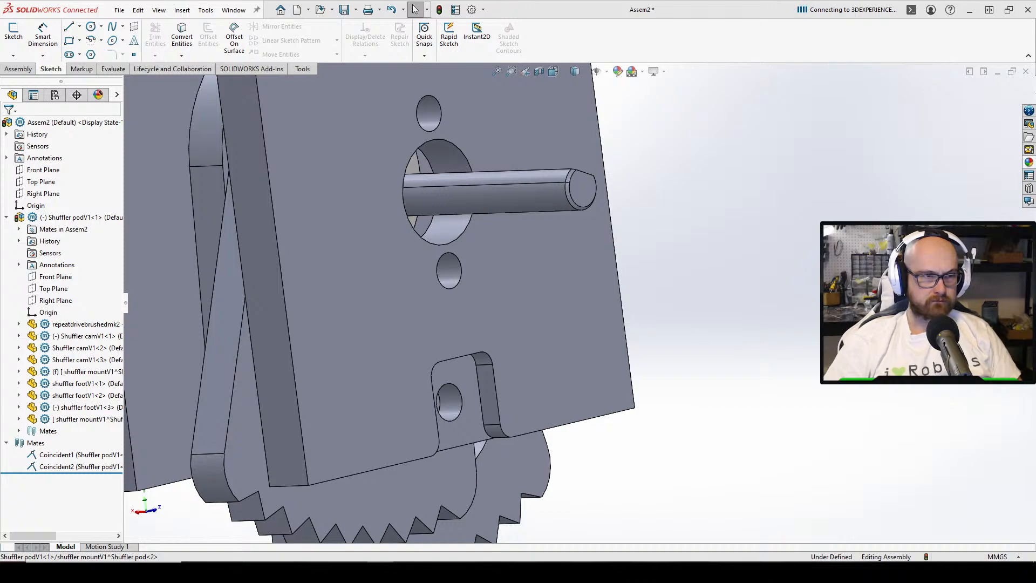
scroll(313, 297, "down", 3)
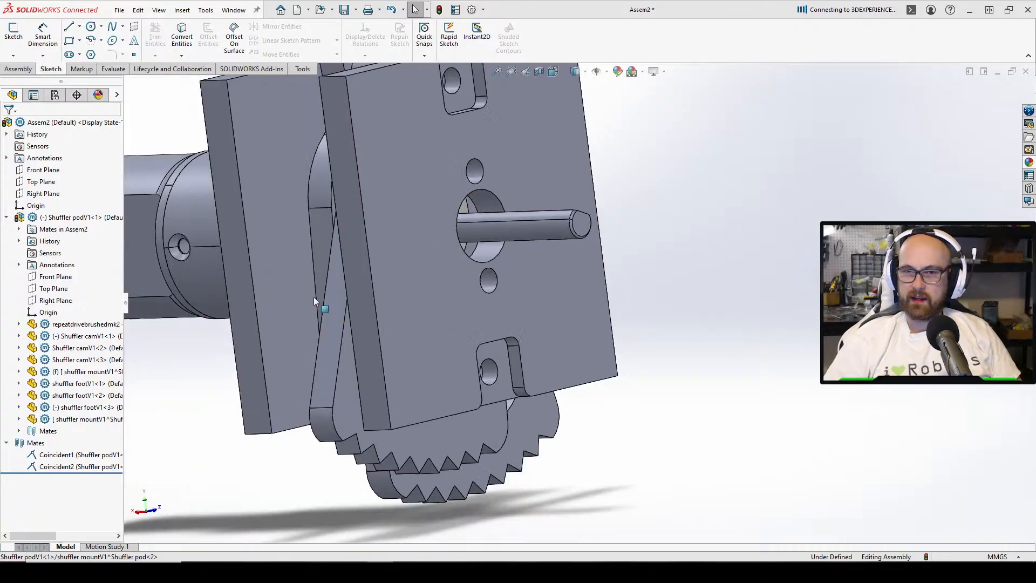
middle_click_drag(293, 252, 294, 265)
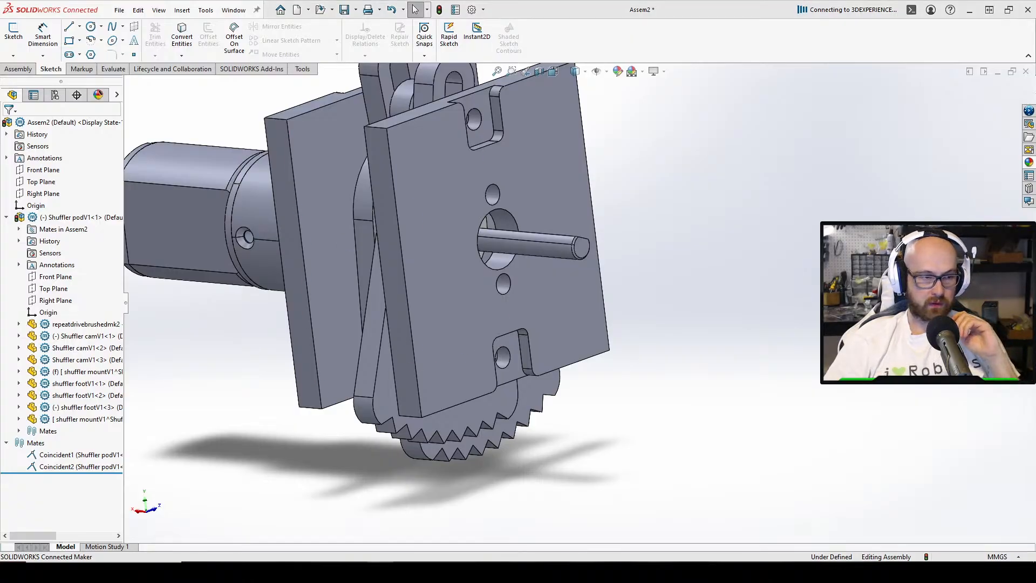
Examine the gaps between the mount plates and feet and the length of shaft extending past the outer plate
middle_click_drag(540, 302, 620, 313)
scroll(634, 317, "down", 5)
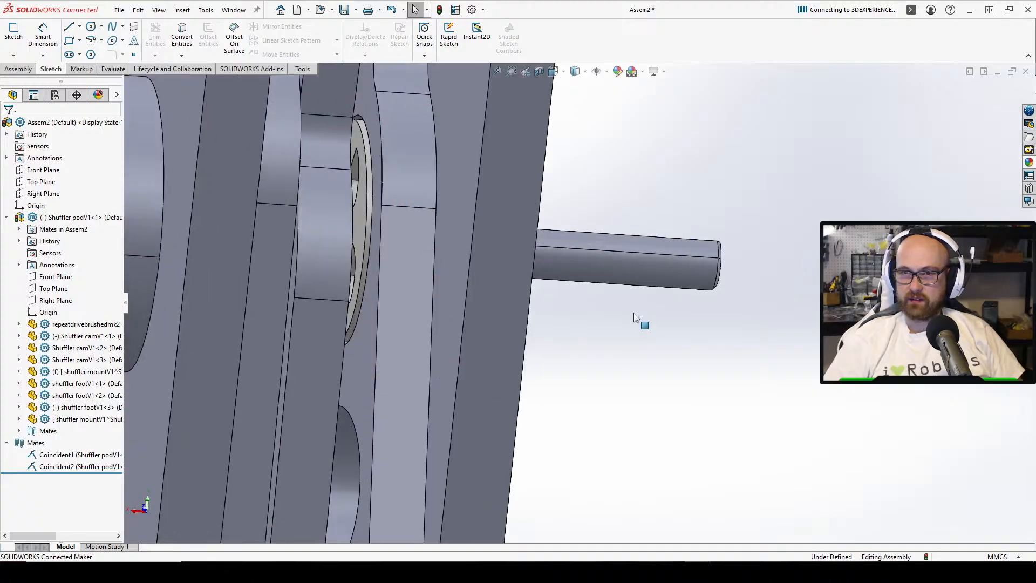
scroll(633, 317, "up", 5)
middle_click_drag(451, 287, 418, 370)
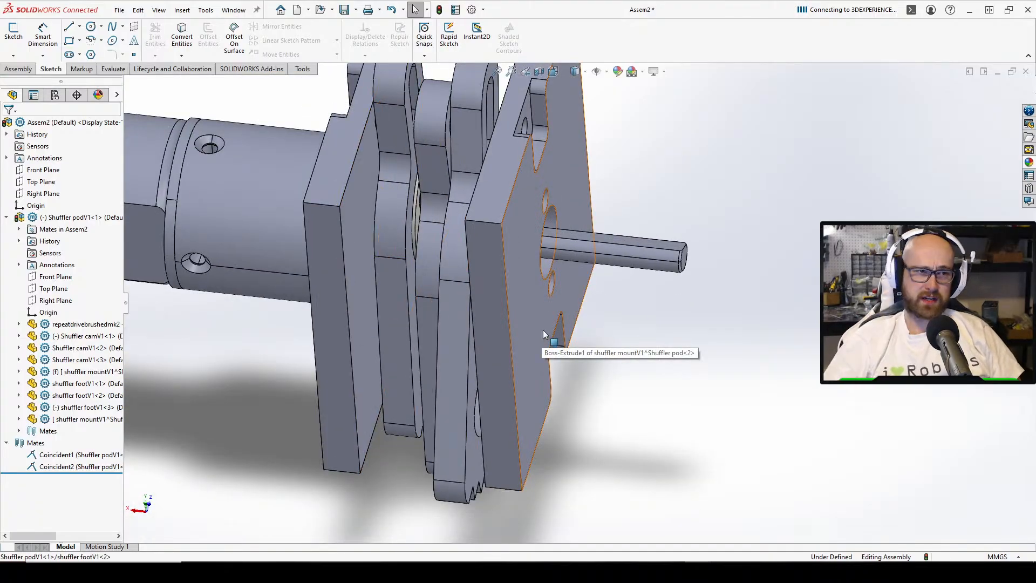
middle_click_drag(501, 303, 556, 296)
scroll(452, 294, "down", 4)
scroll(445, 294, "up", 5)
scroll(436, 342, "down", 3)
scroll(405, 226, "up", 3)
scroll(594, 307, "down", 3)
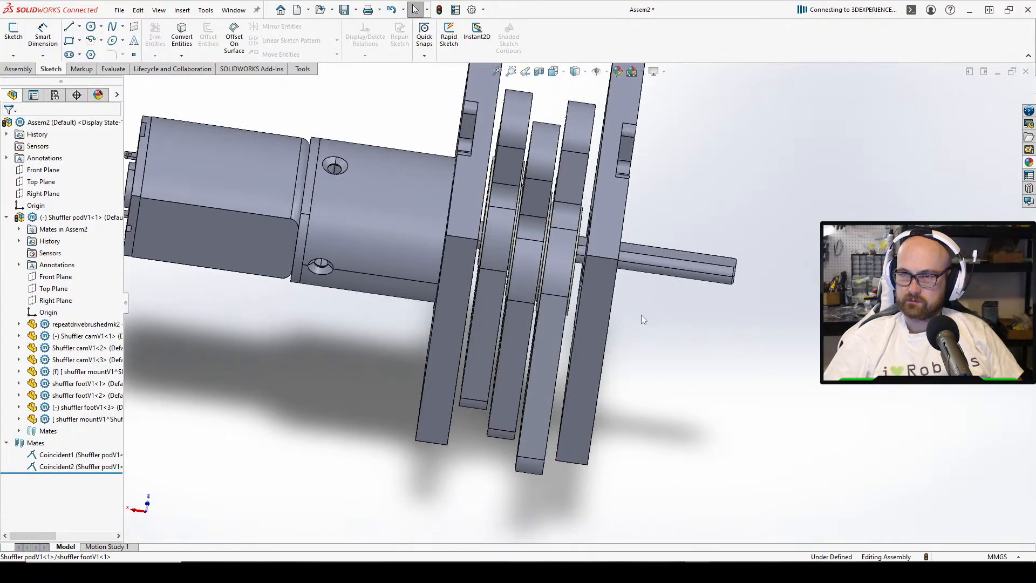
scroll(618, 311, "up", 3)
mouse_move(618, 311)
middle_mouse_down()
mouse_move(593, 310)
mouse_move(550, 351)
mouse_move(530, 389)
mouse_move(577, 367)
mouse_move(639, 365)
mouse_move(594, 351)
mouse_move(573, 329)
mouse_move(600, 313)
middle_mouse_up()
scroll(575, 312, "down", 3)
scroll(540, 387, "up", 3)
scroll(593, 356, "down", 3)
scroll(624, 360, "up", 3)
scroll(562, 339, "up", 2)
scroll(562, 338, "down", 3)
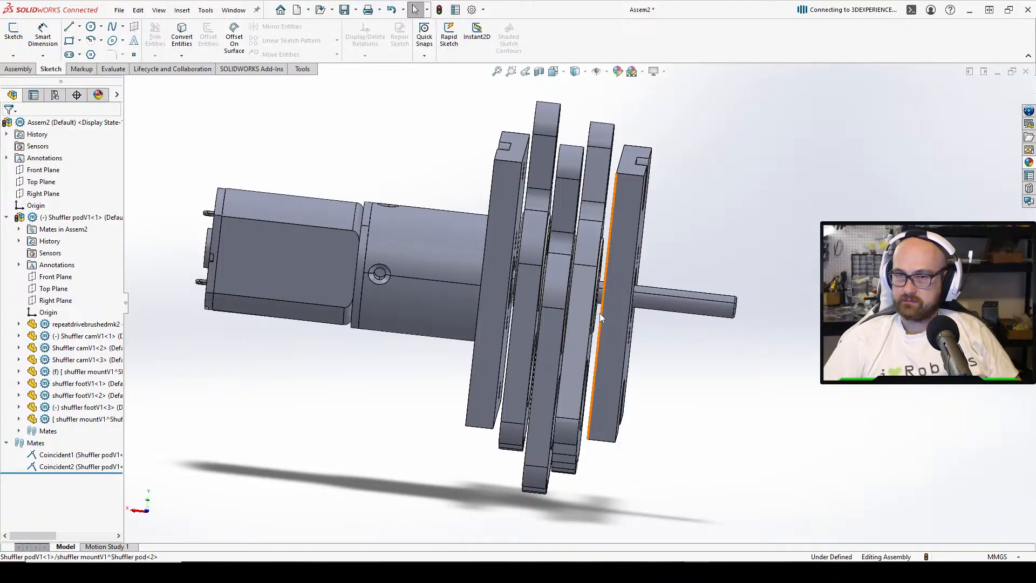
middle_click_drag(600, 313, 634, 369)
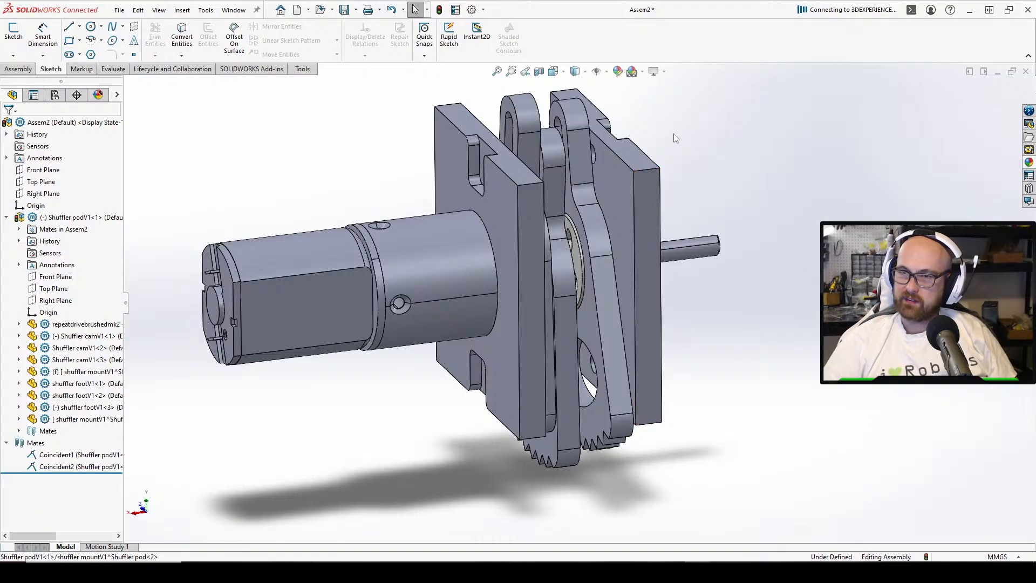
Open the Shuffler pod subassembly from the top-level assembly and hide its outer mount plate
left_click(619, 189)
left_click(798, 359)
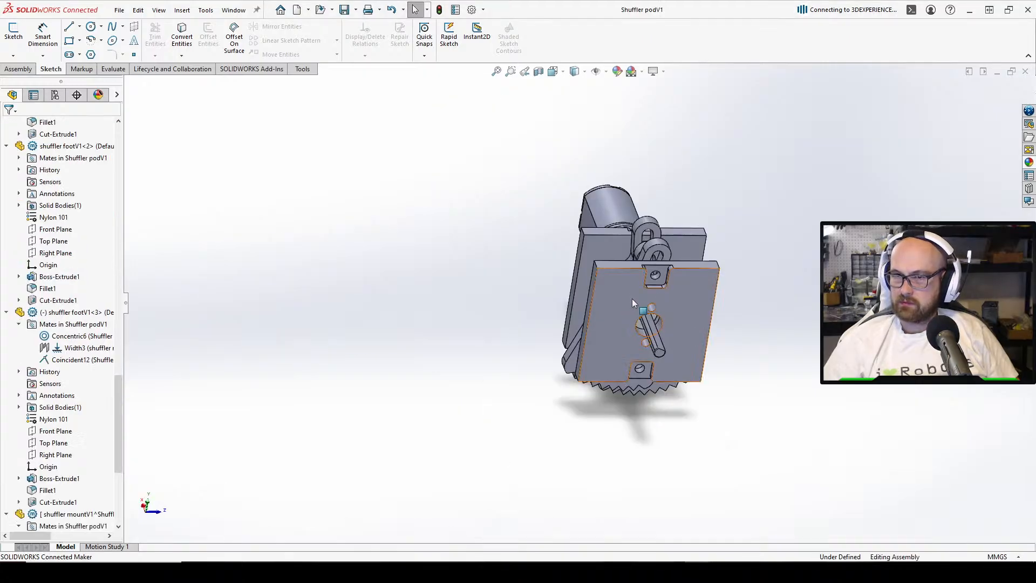
left_click(633, 298)
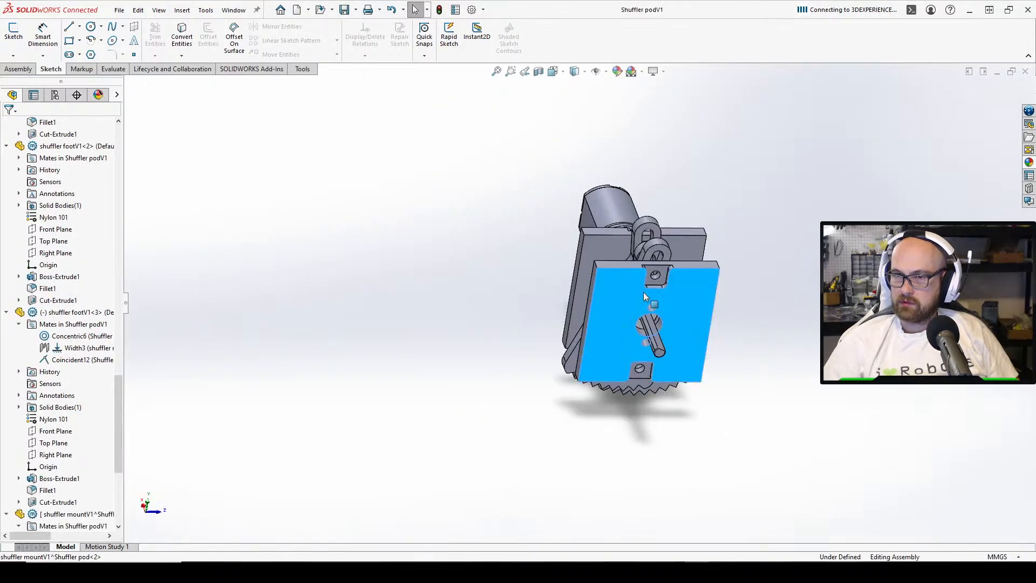
right_click(643, 292)
left_click(758, 136)
Examine the exposed feet, cams and motor shaft against the outline of the remaining mount plate
middle_click_drag(647, 302, 551, 335)
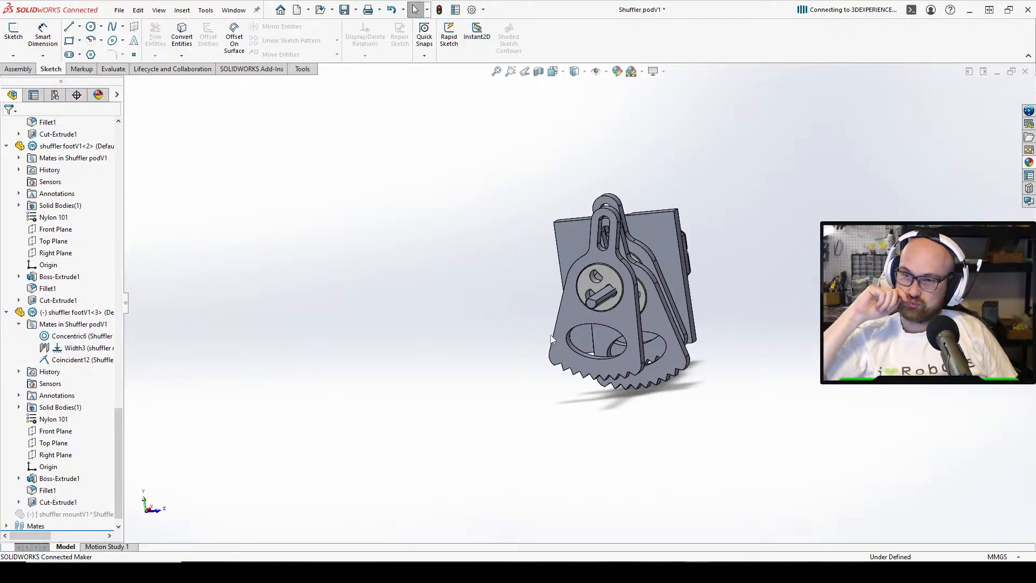
middle_click_drag(551, 338, 654, 158)
scroll(642, 302, "down", 5)
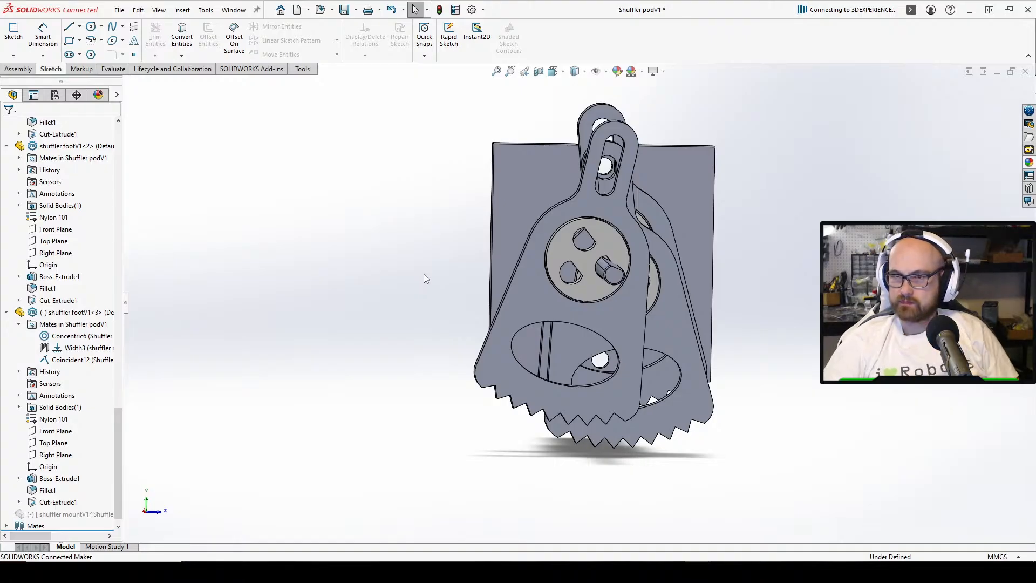
key("ctrl+8")
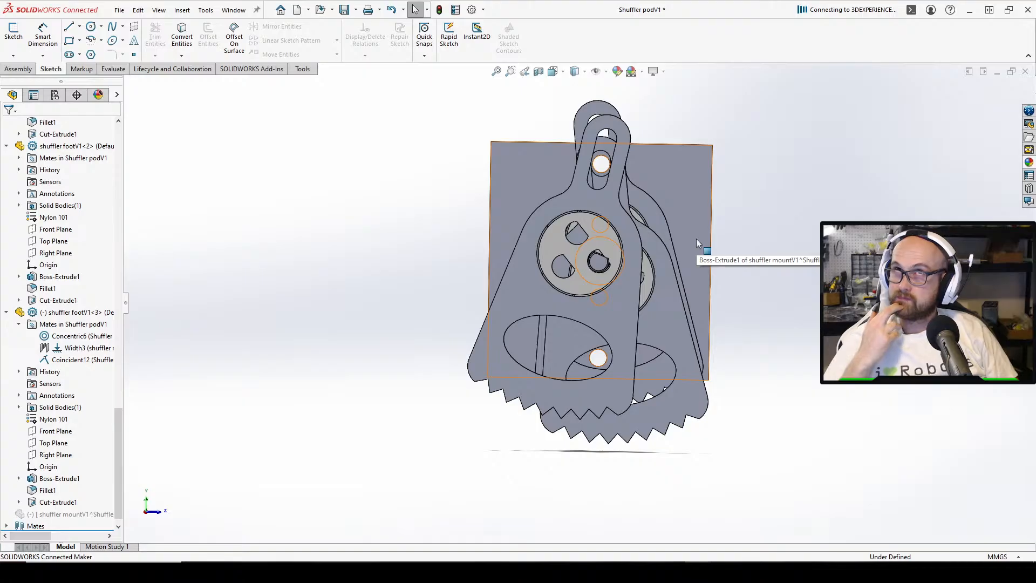
middle_click_drag(682, 200, 616, 268)
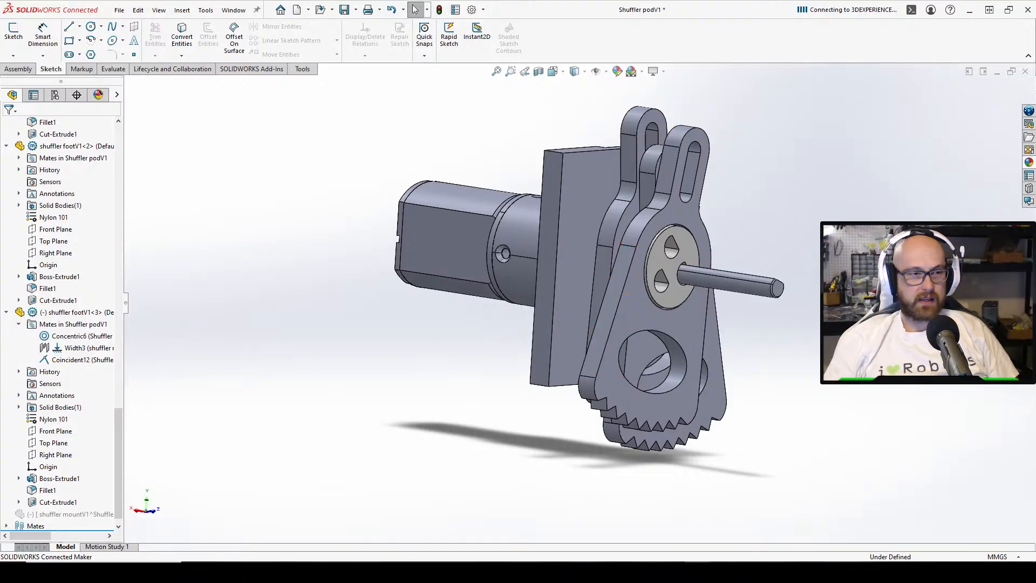
middle_click_drag(573, 234, 549, 277)
scroll(548, 277, "down", 3)
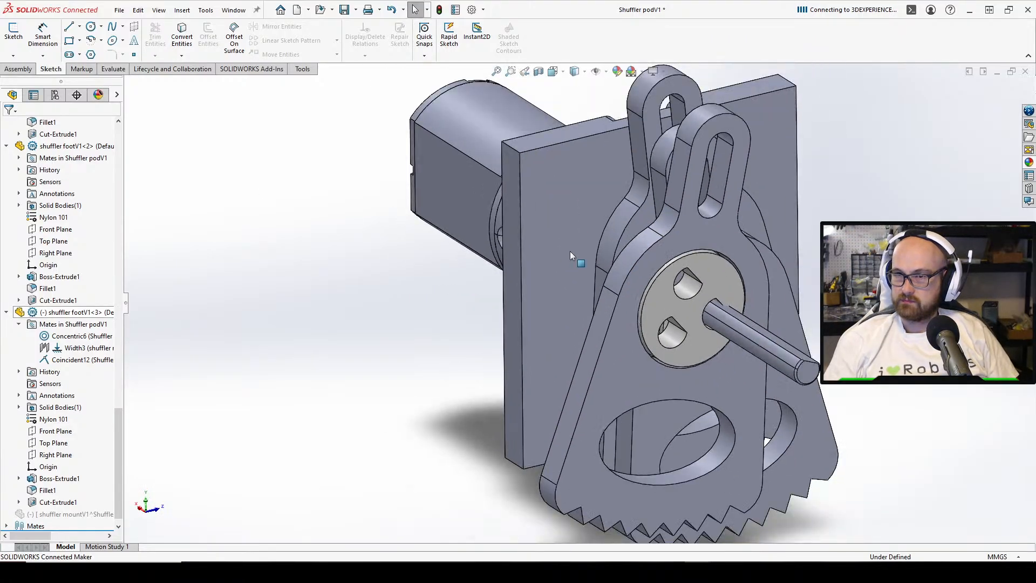
left_click(564, 247)
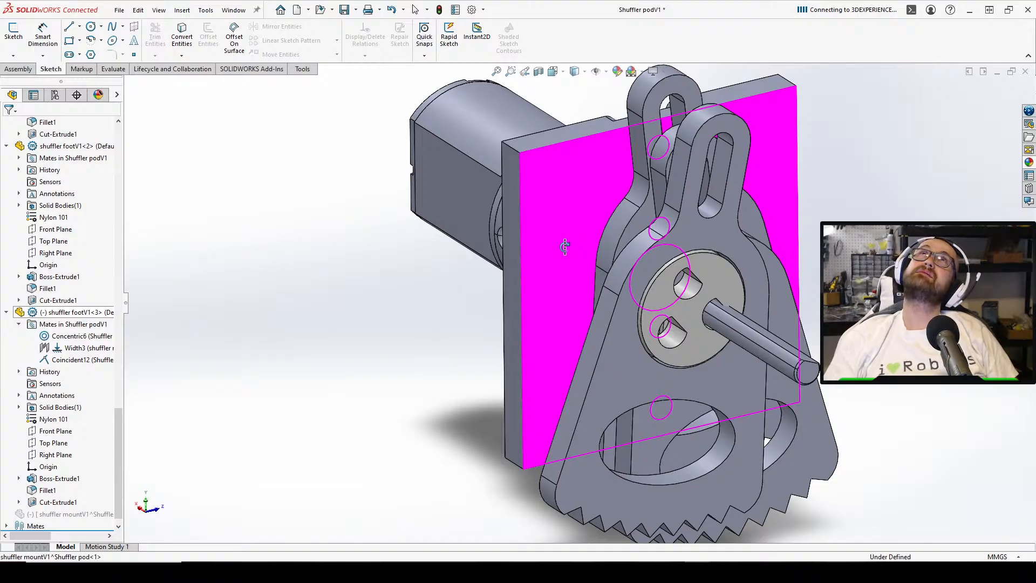
key("Escape")
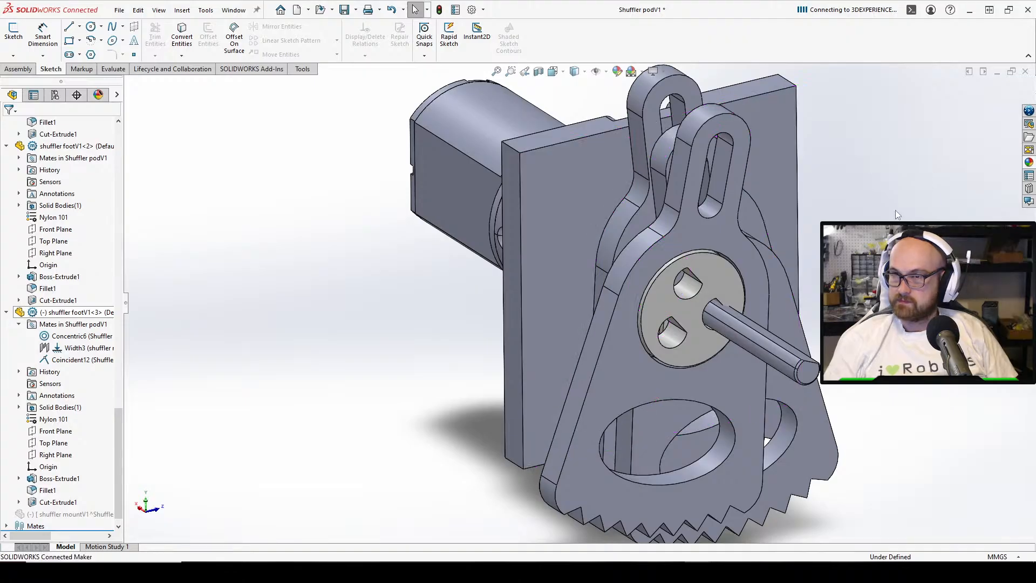
key("f")
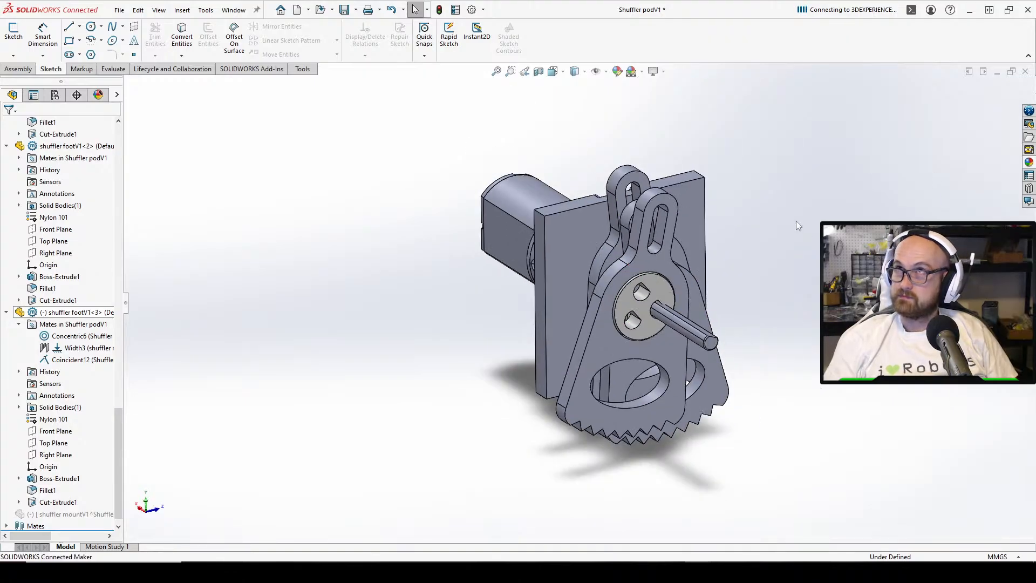
middle_click_drag(796, 221, 565, 289)
scroll(539, 265, "down", 2)
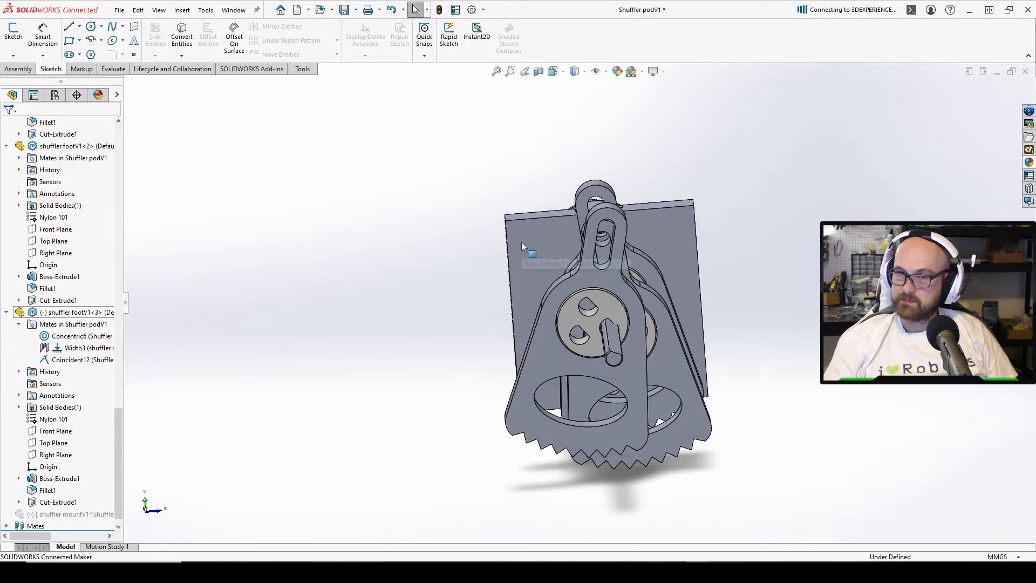
Edit the motor-side mount plate in context and set its base sketch's overall width to 36 mm
right_click(523, 241)
left_click(610, 162)
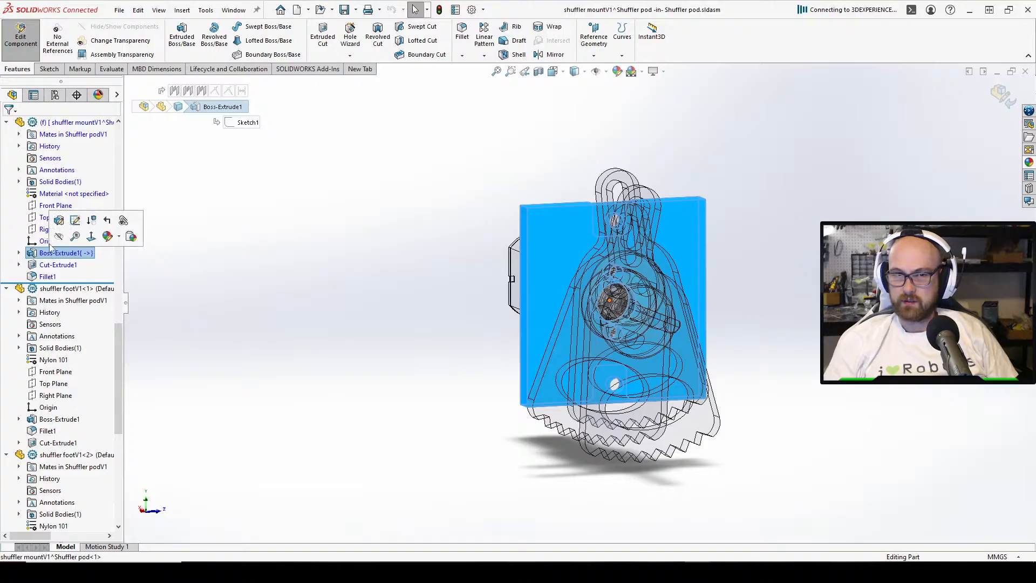
left_click(75, 219)
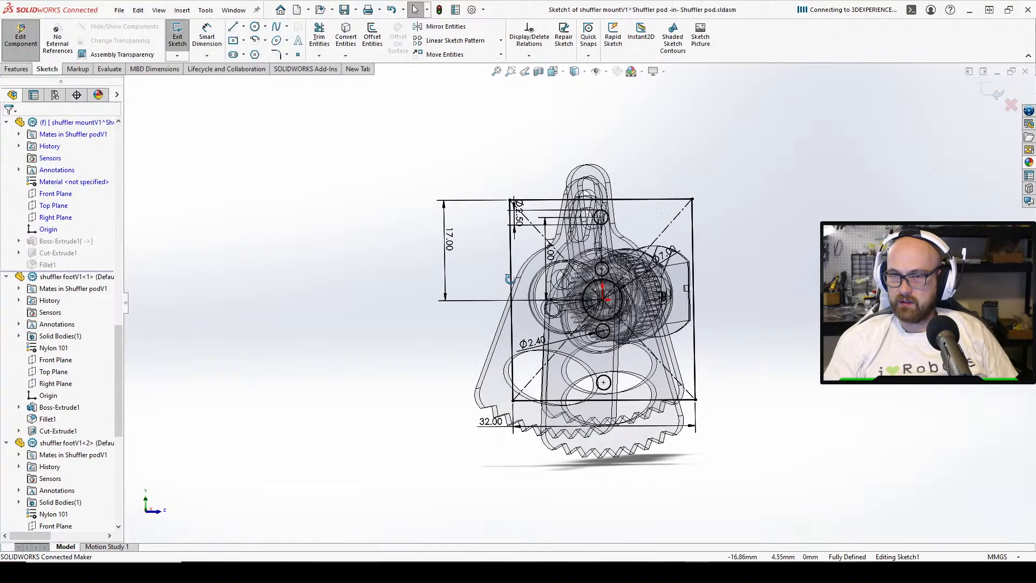
middle_click_drag(508, 278, 537, 387)
double_click(490, 420)
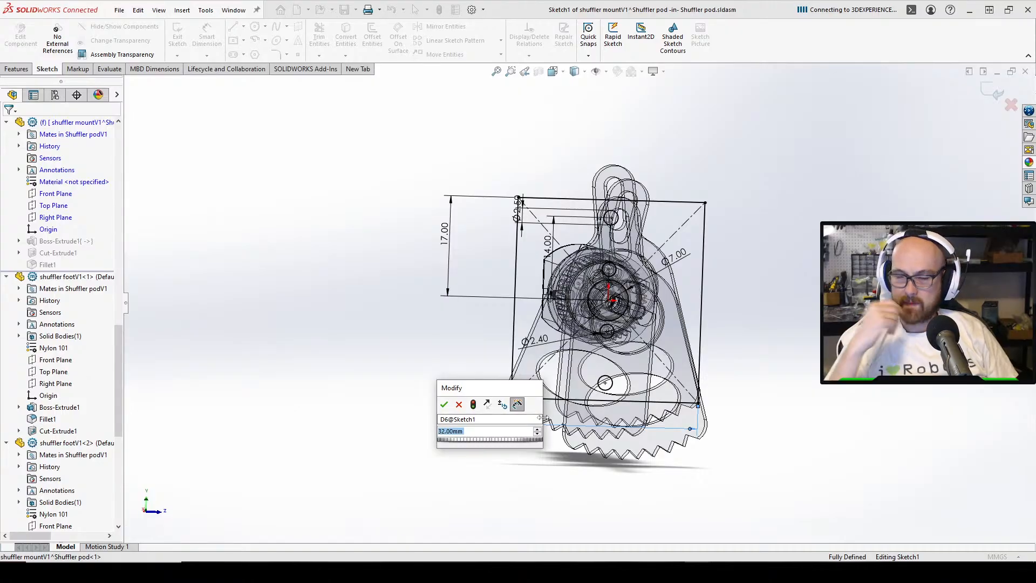
type("36")
key("Return")
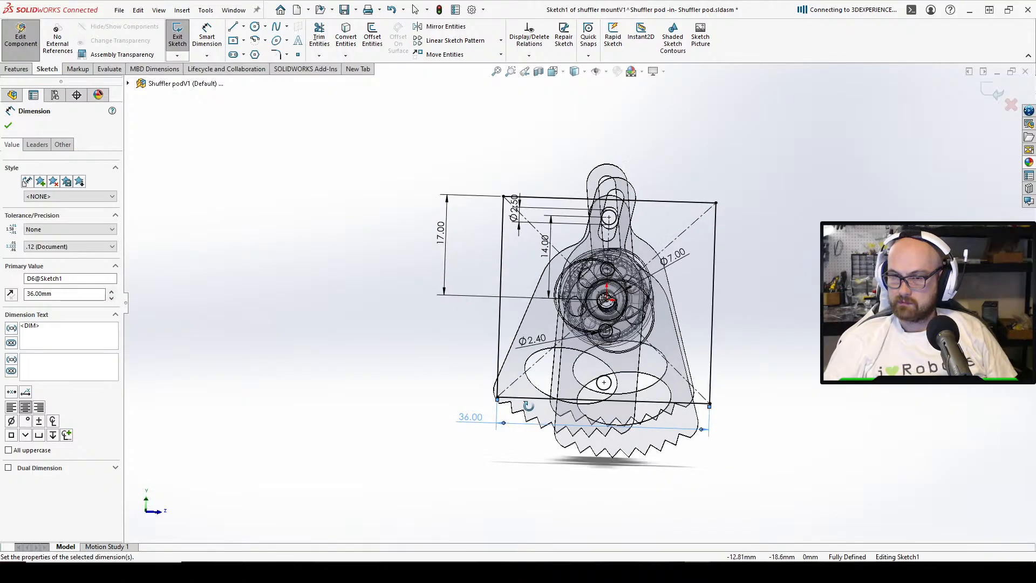
scroll(571, 298, "up", 3)
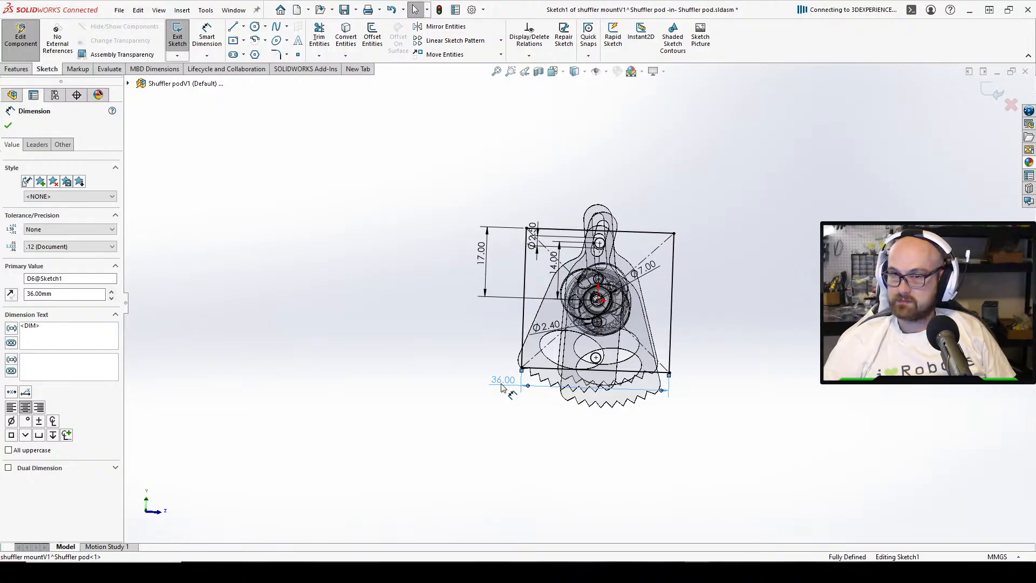
left_click(440, 330)
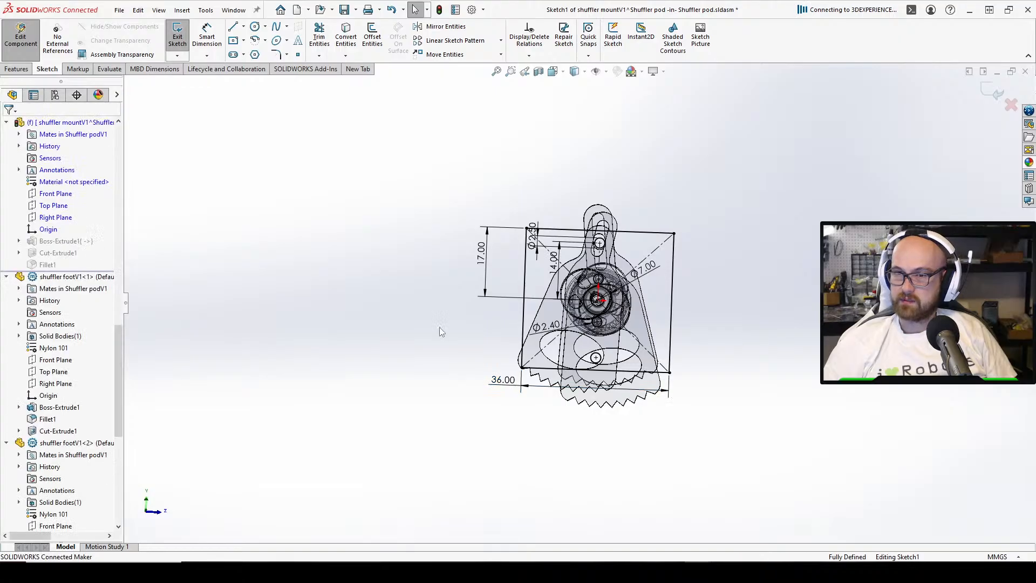
left_click(181, 38)
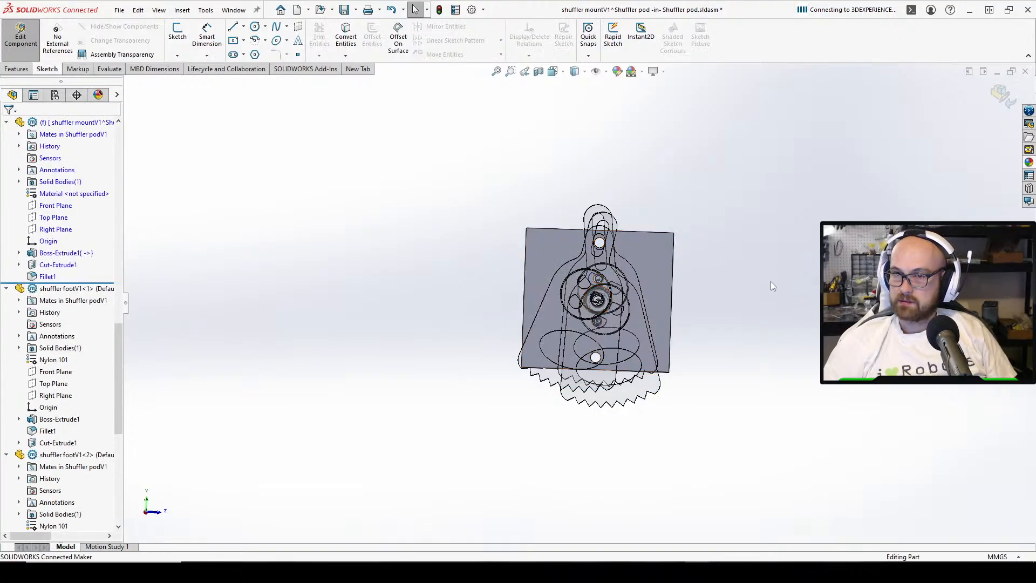
Reopen the plate's base extrusion sketch and draw a horizontal construction line about 15 mm long from the origin towards the left edge
left_click(178, 33)
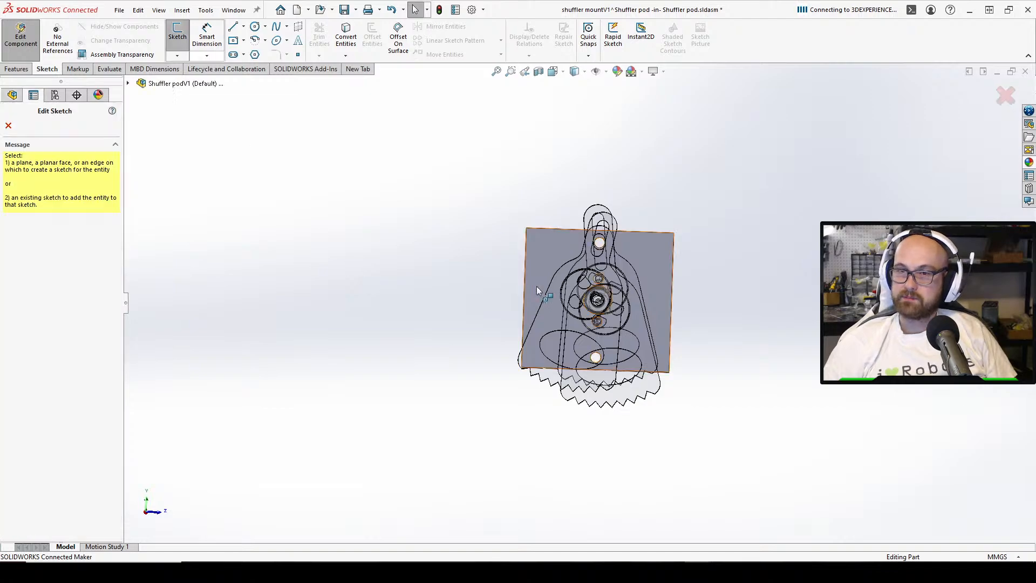
left_click(9, 126)
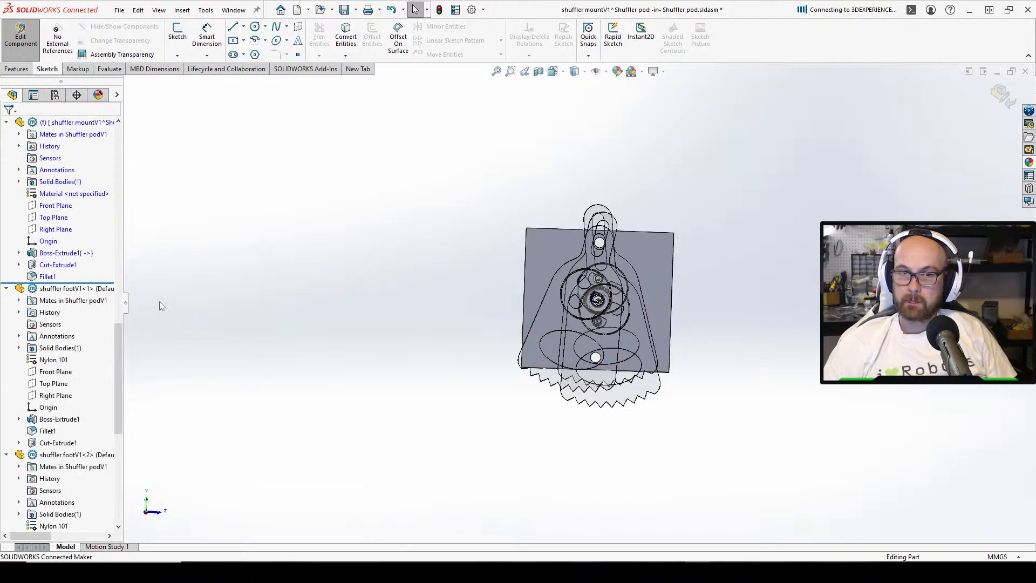
left_click(62, 252)
left_click(103, 222)
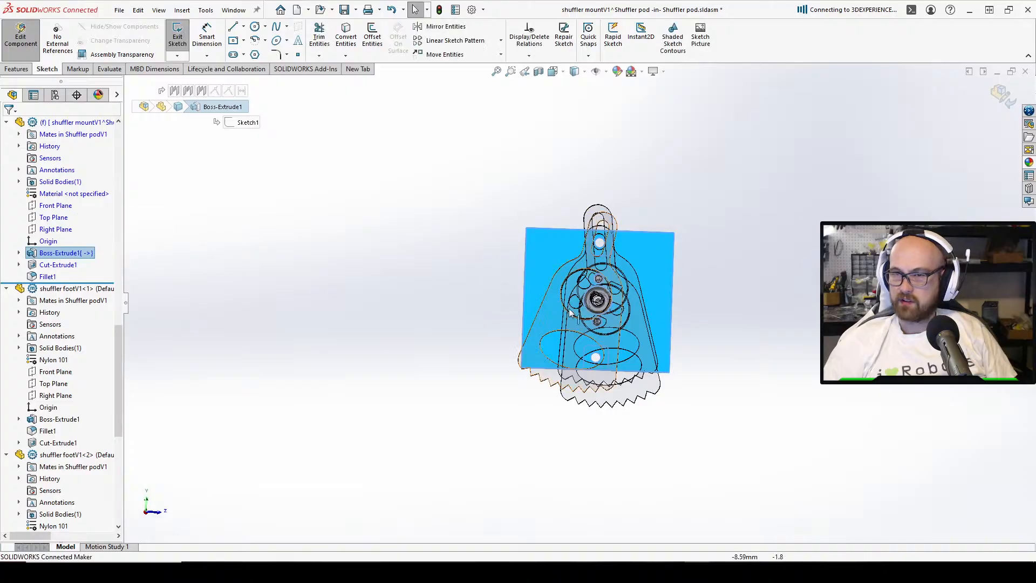
left_click(244, 27)
left_click(256, 47)
scroll(593, 302, "down", 2)
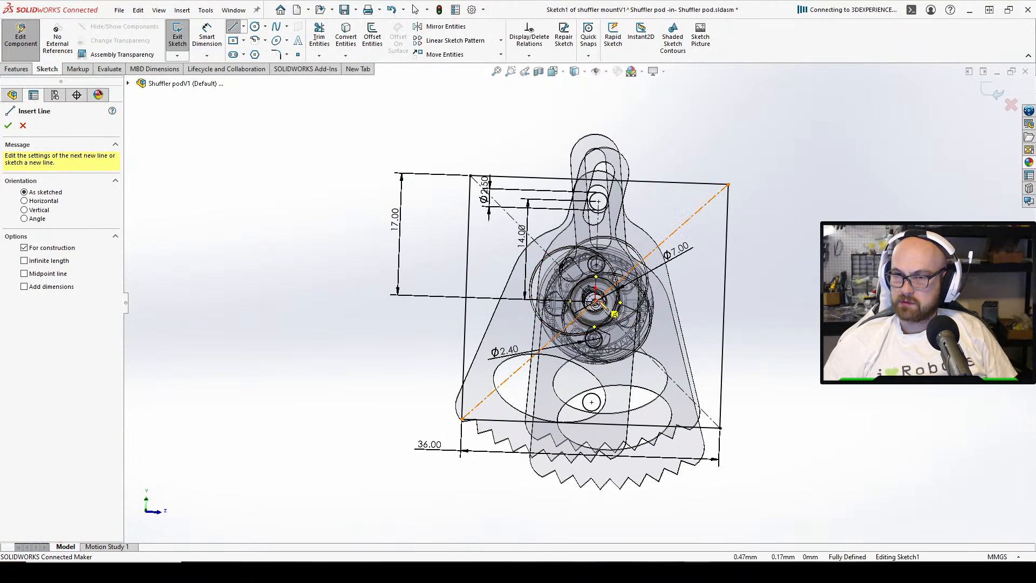
left_click(595, 300)
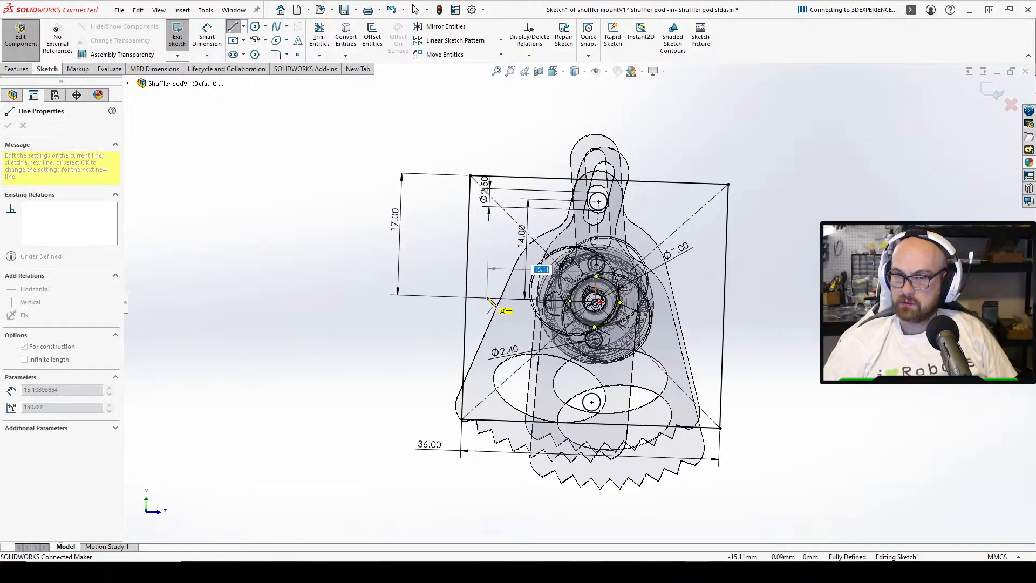
left_click(488, 298)
right_click(489, 299)
left_click(532, 305)
Sketch a circle centred on the construction line's free end and set its diameter to 3.4 mm
left_click(255, 26)
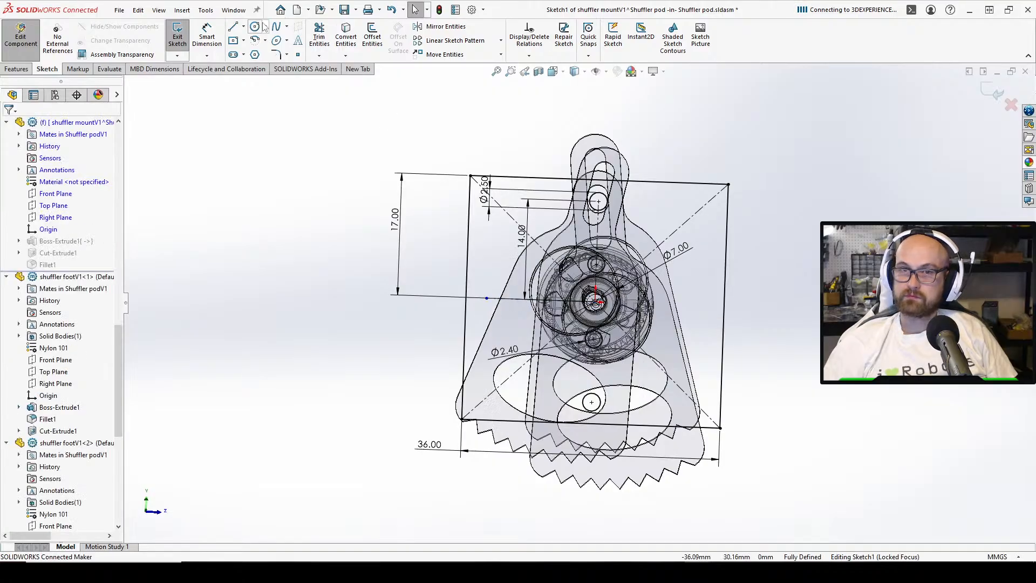
left_click(487, 298)
left_click(493, 307)
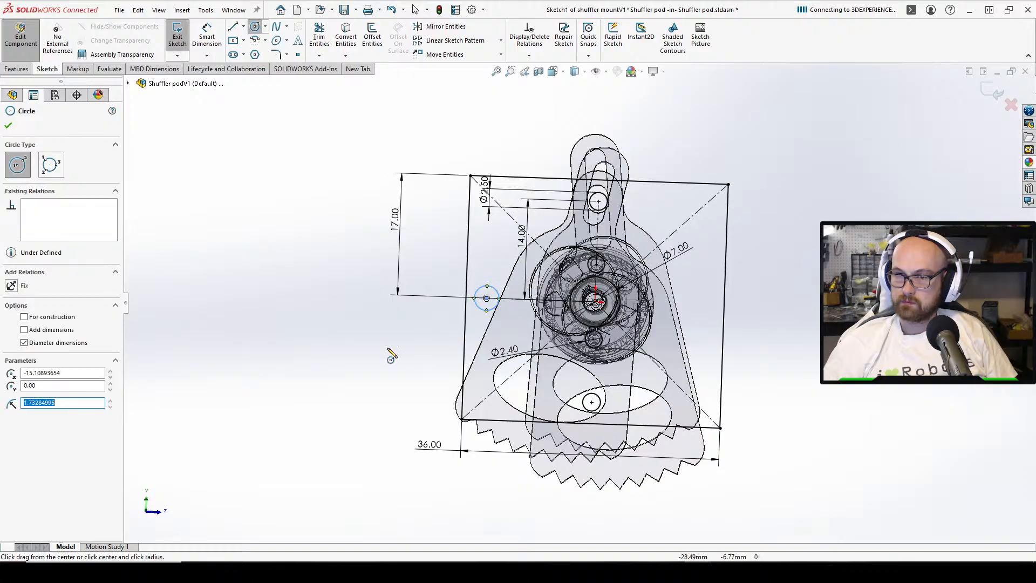
key("d")
left_click(484, 292)
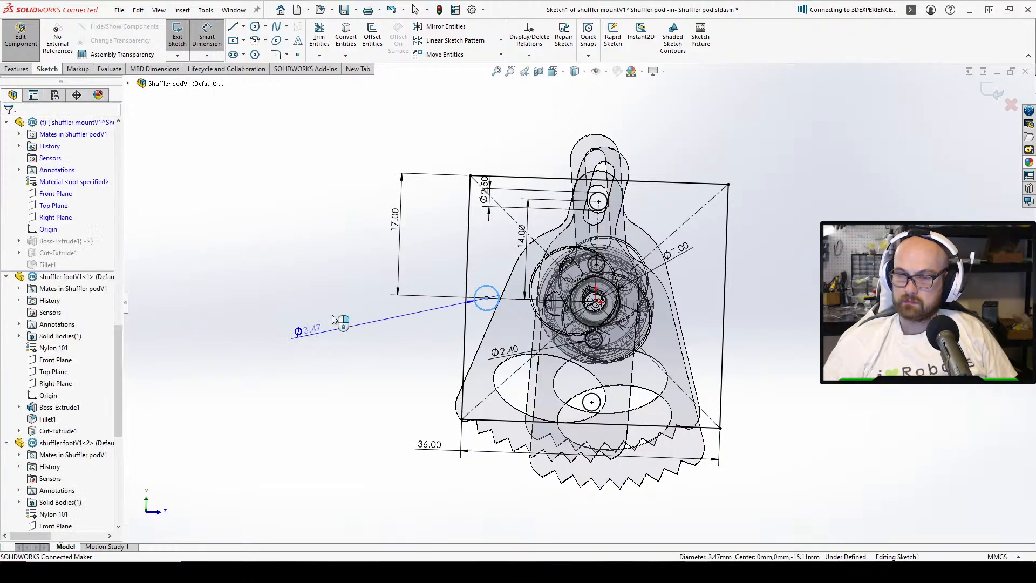
left_click(296, 331)
type("3.4")
key("Return")
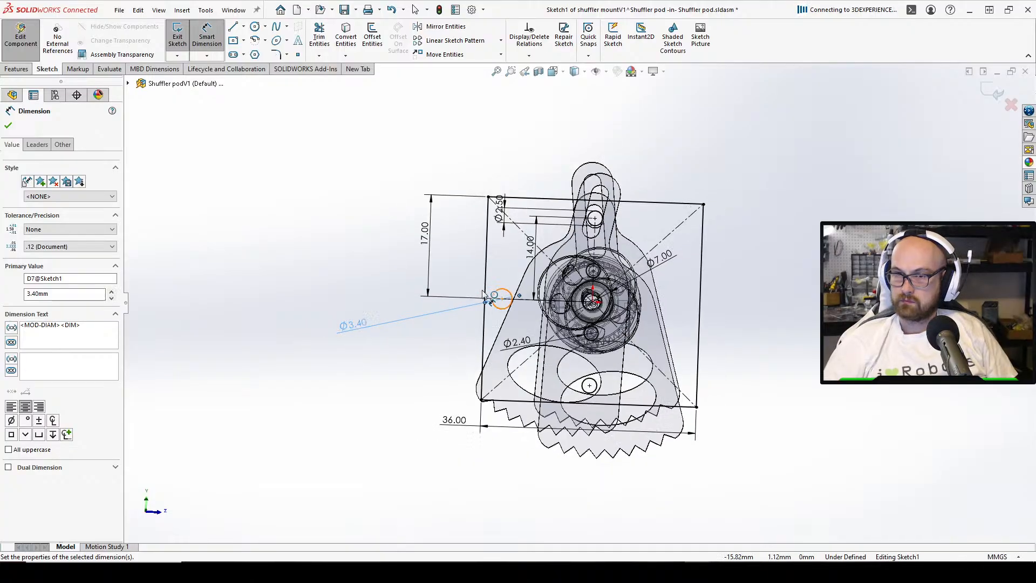
Dimension the new circle's centre 3 mm from the plate's left edge
scroll(518, 294, "down", 2)
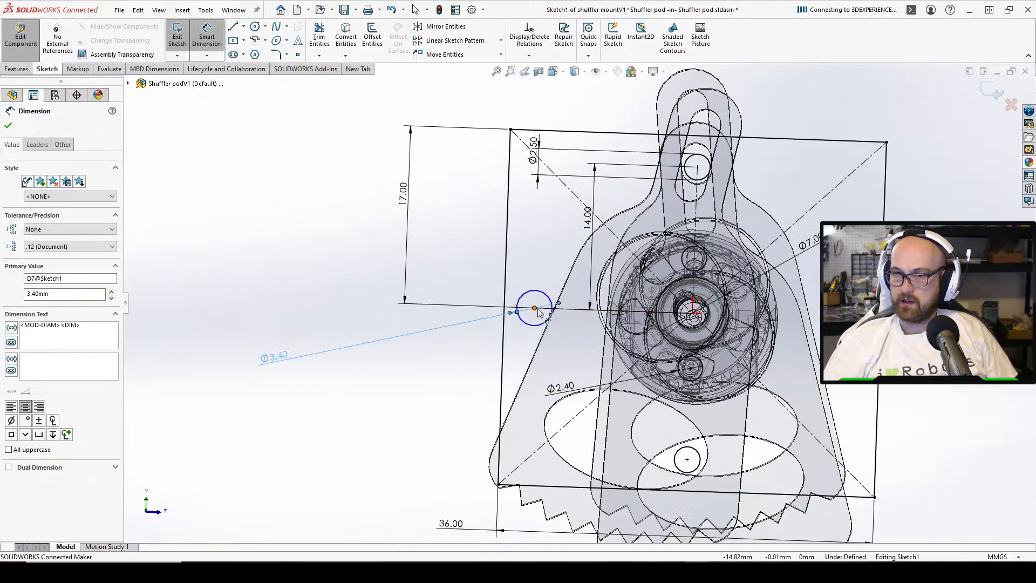
left_click(535, 308)
left_click(505, 318)
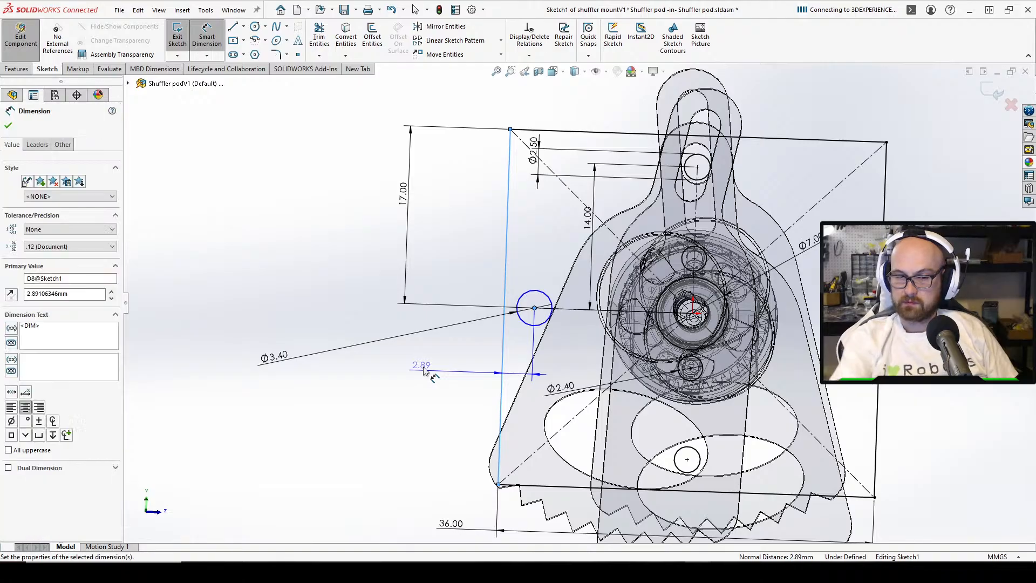
left_click(424, 369)
type("3")
key("Return")
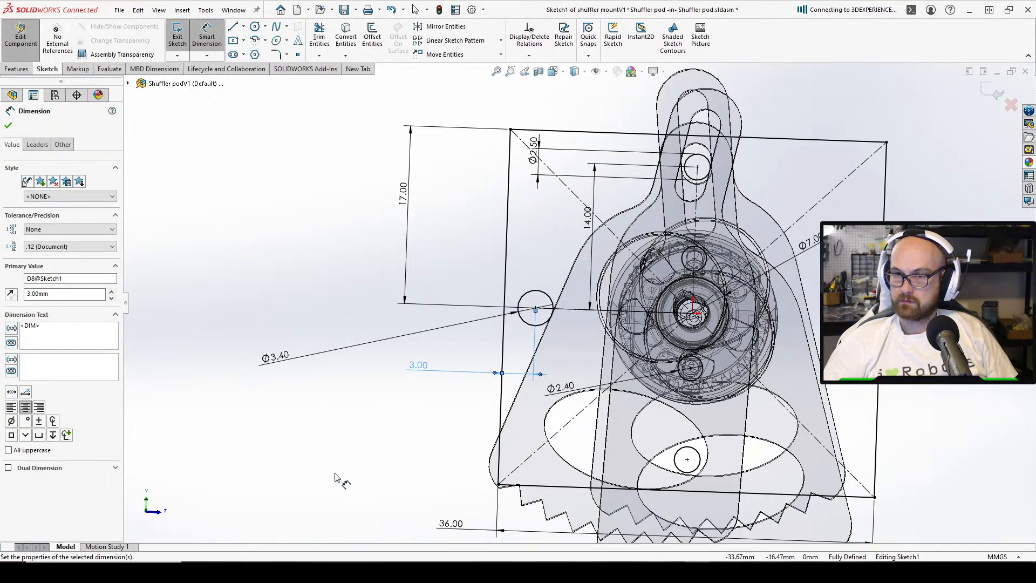
key("Escape")
scroll(539, 474, "up", 3)
scroll(595, 487, "down", 2)
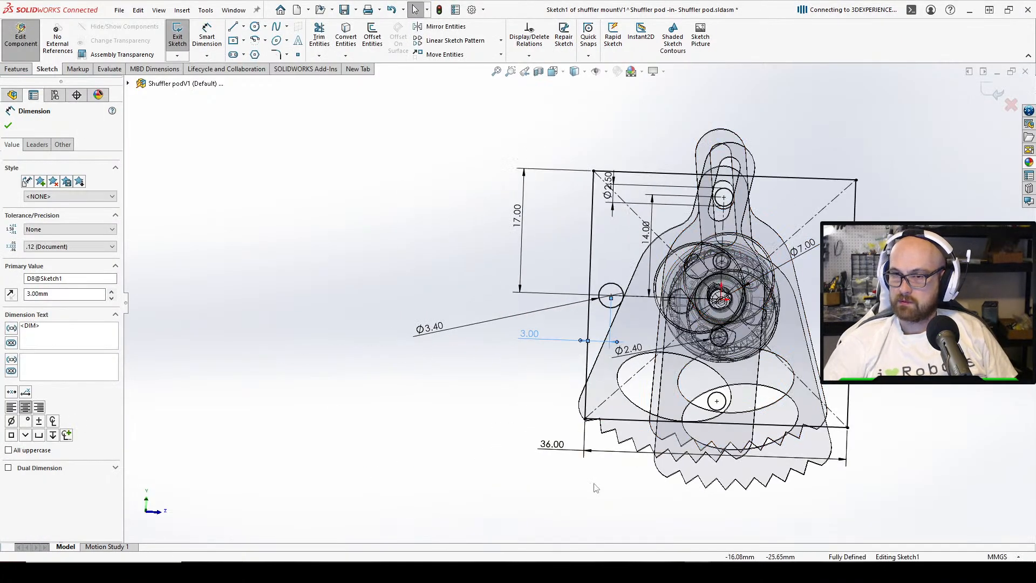
Set the mount plate's overall width to 38 mm
double_click(556, 444)
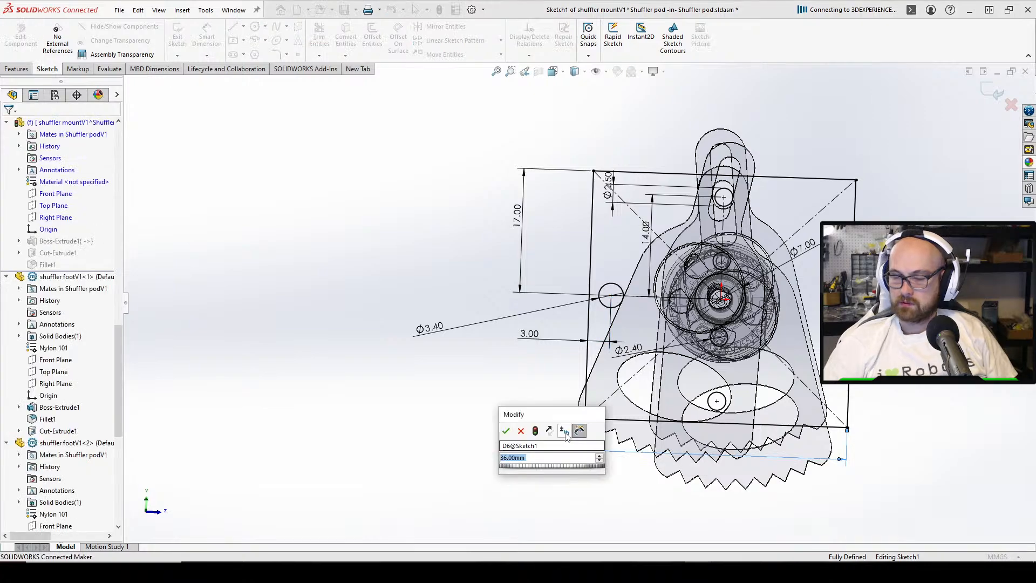
type("3")
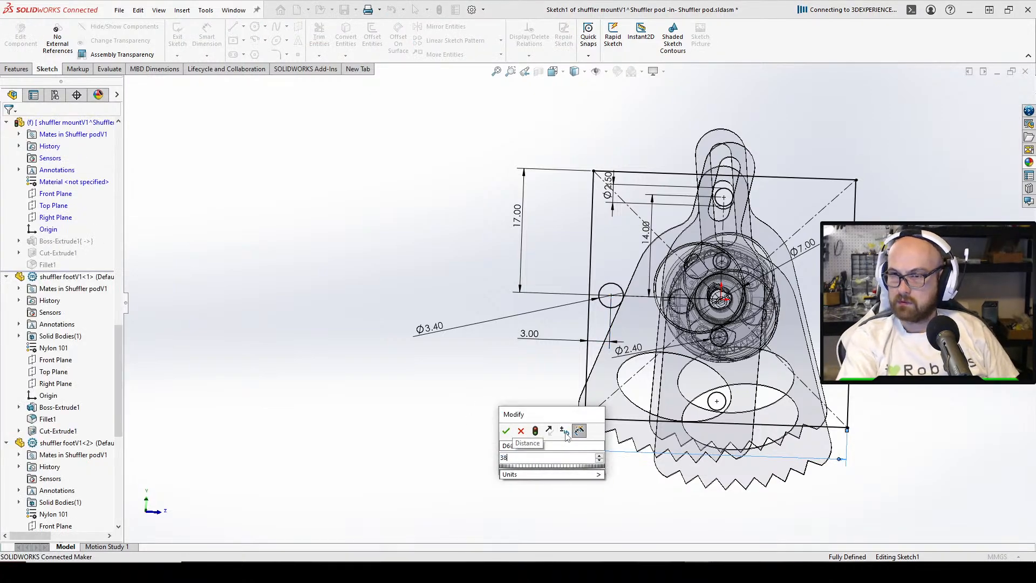
type("8")
key("Return")
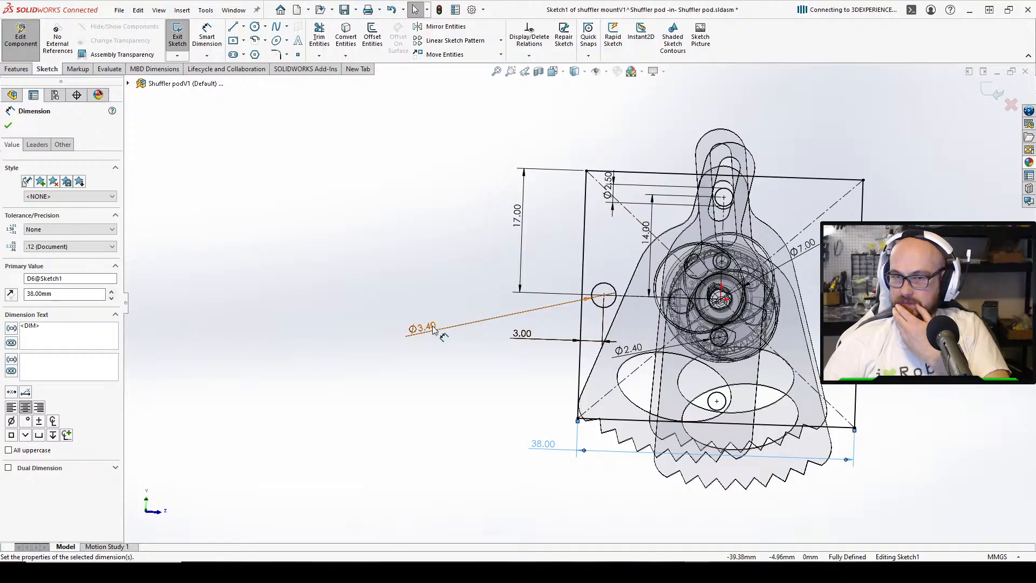
Set the distance from the 3.4 mm circle's centre to the plate's side edge to 3.5 mm
double_click(521, 333)
type("3.")
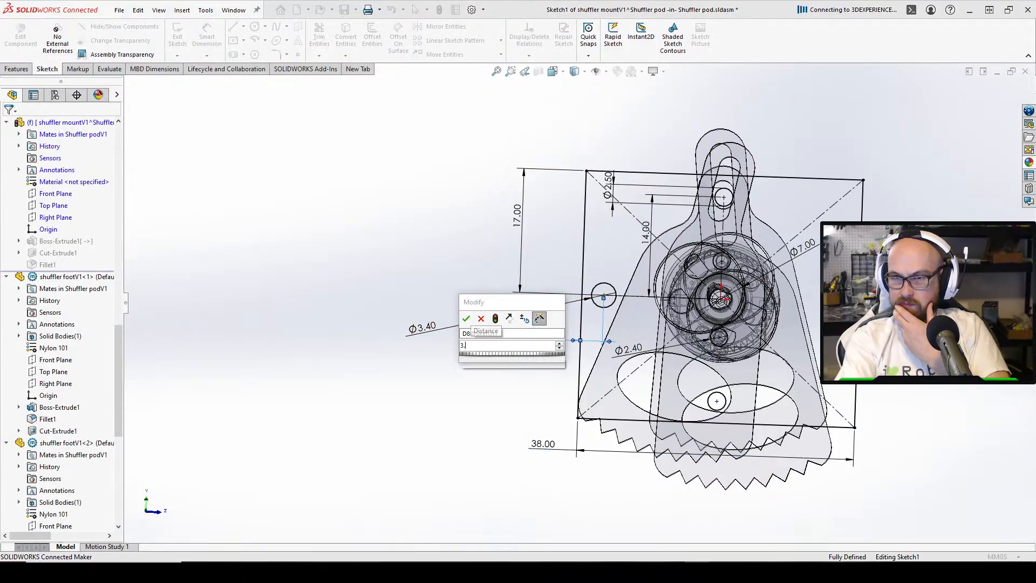
type("5")
key("Return")
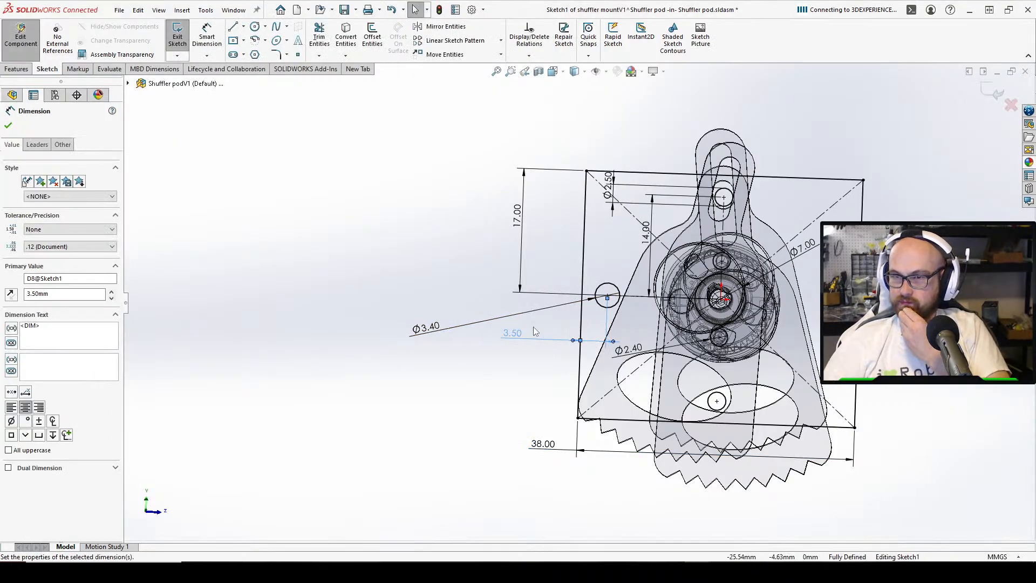
Widen the mount plate's sketch rectangle to 39 mm overall
double_click(542, 443)
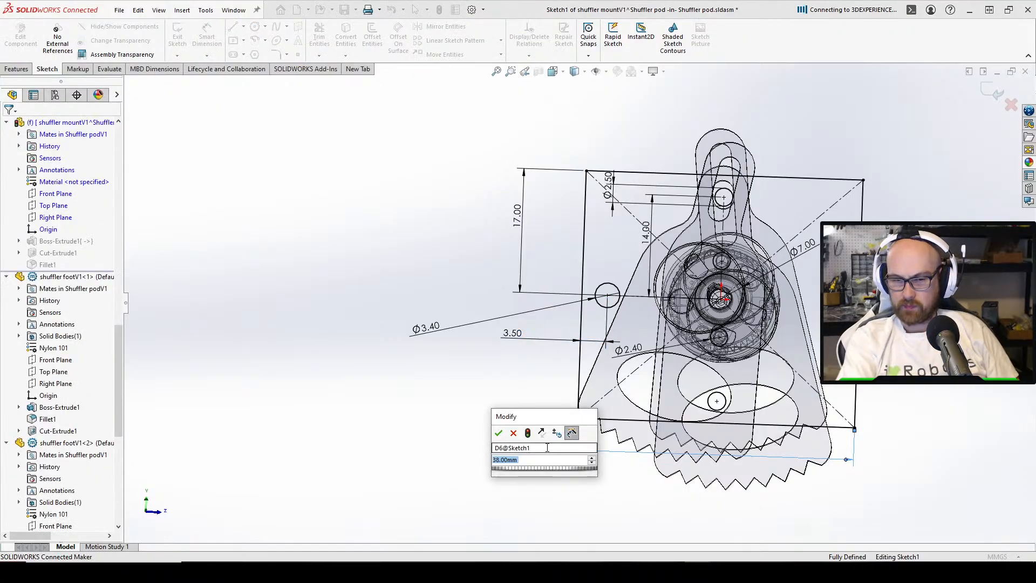
type("39")
key("Return")
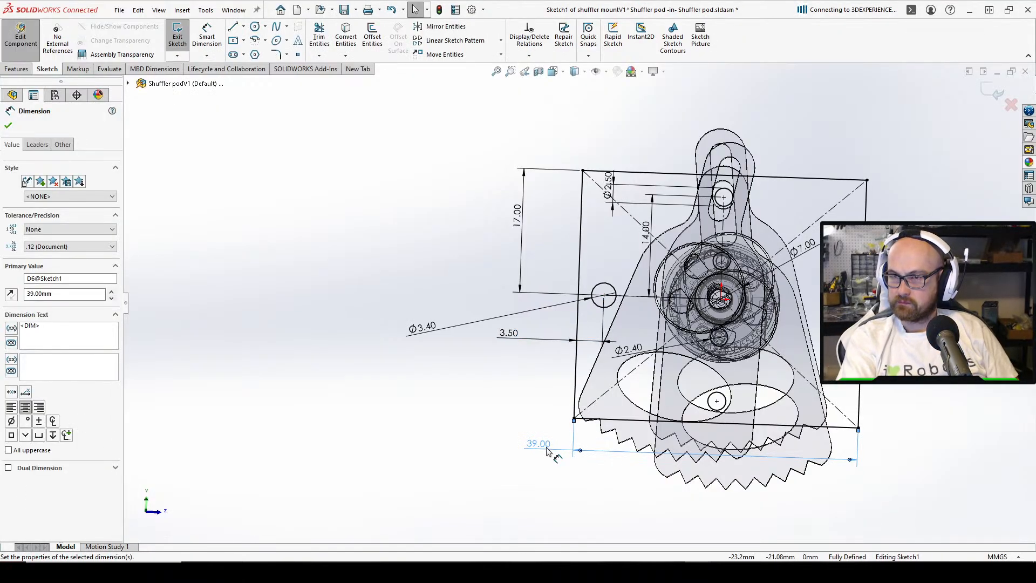
left_click(9, 126)
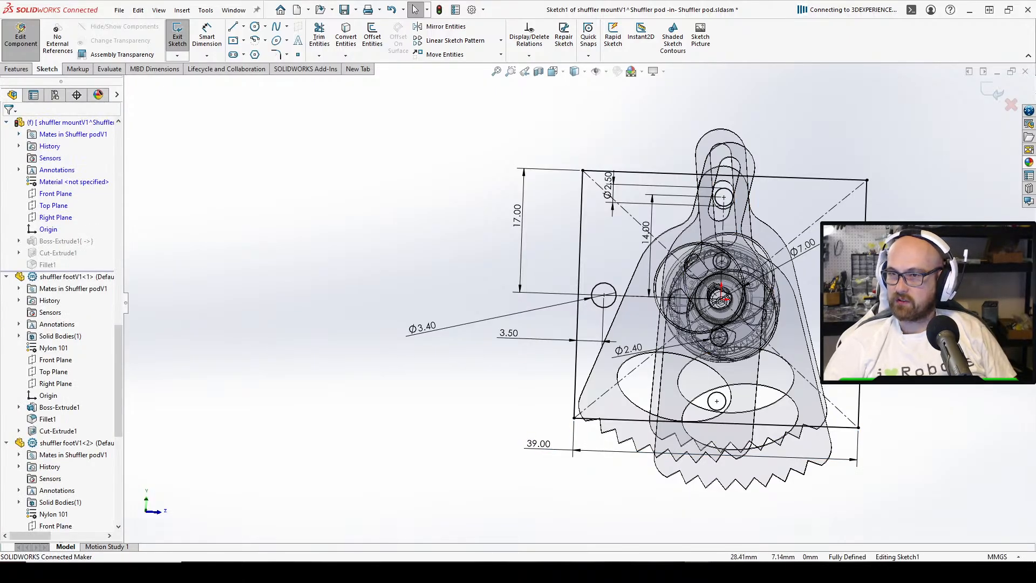
middle_click_drag(527, 210, 425, 175, "ctrl")
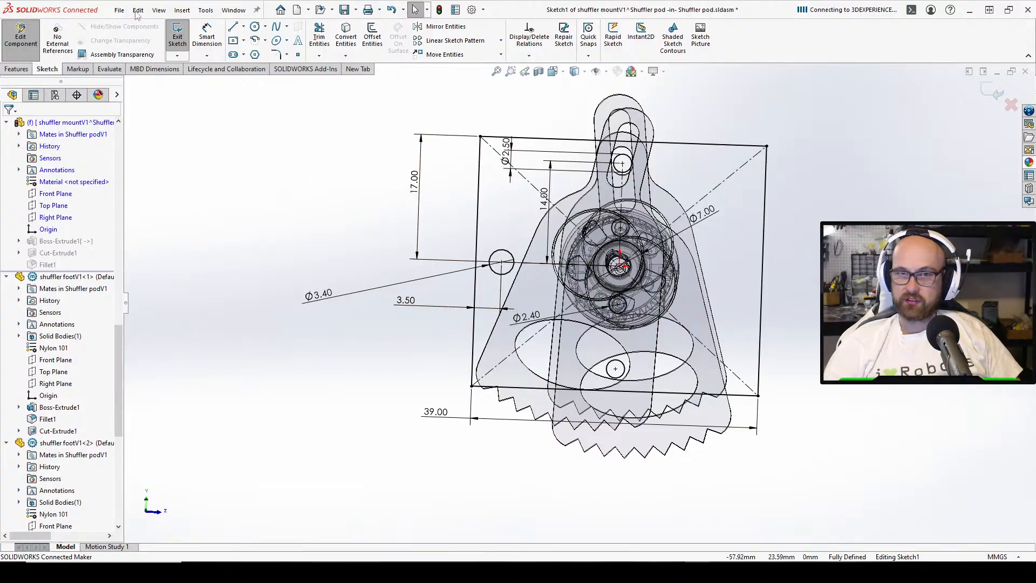
left_click(178, 36)
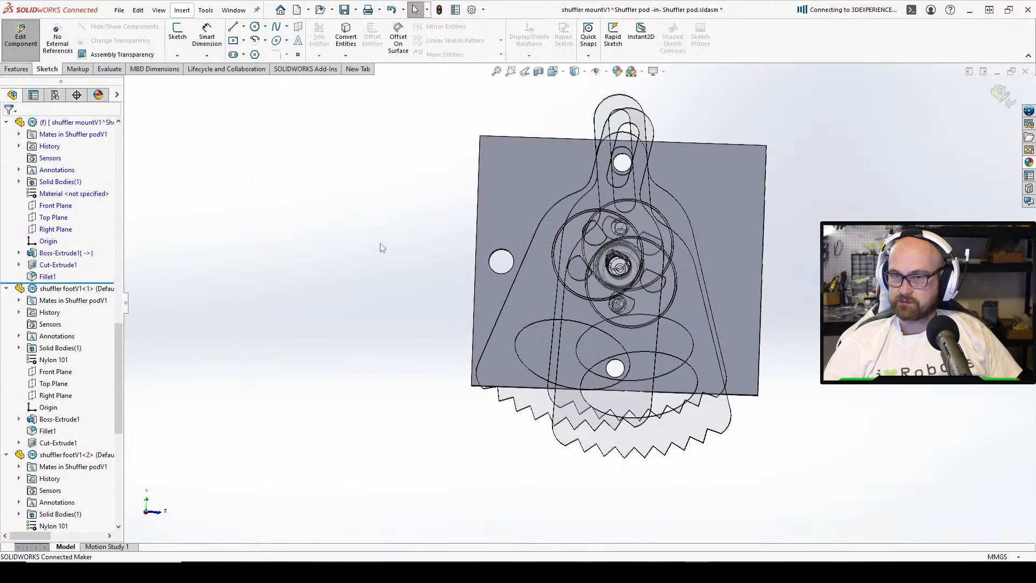
left_click(48, 270)
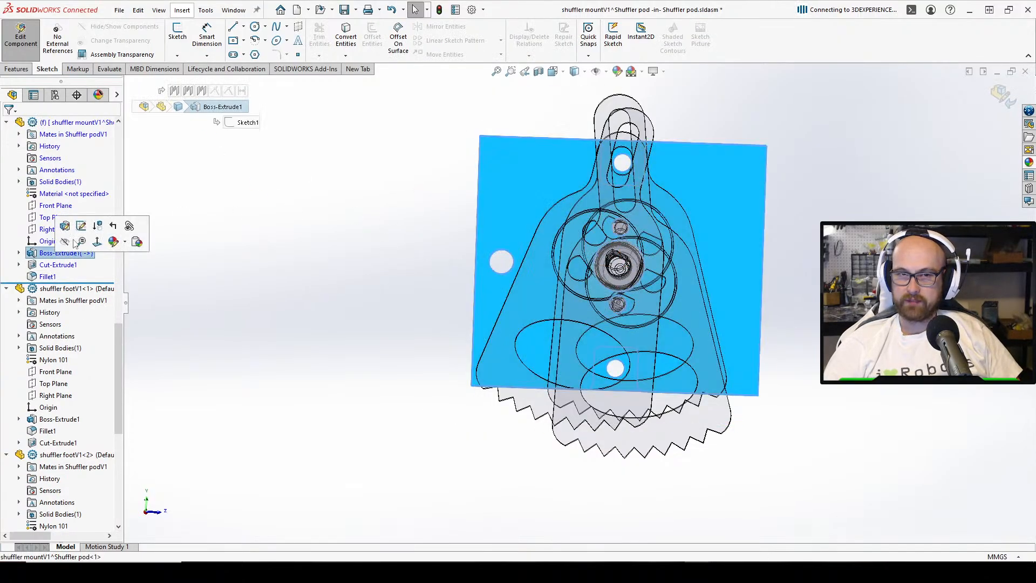
left_click(83, 226)
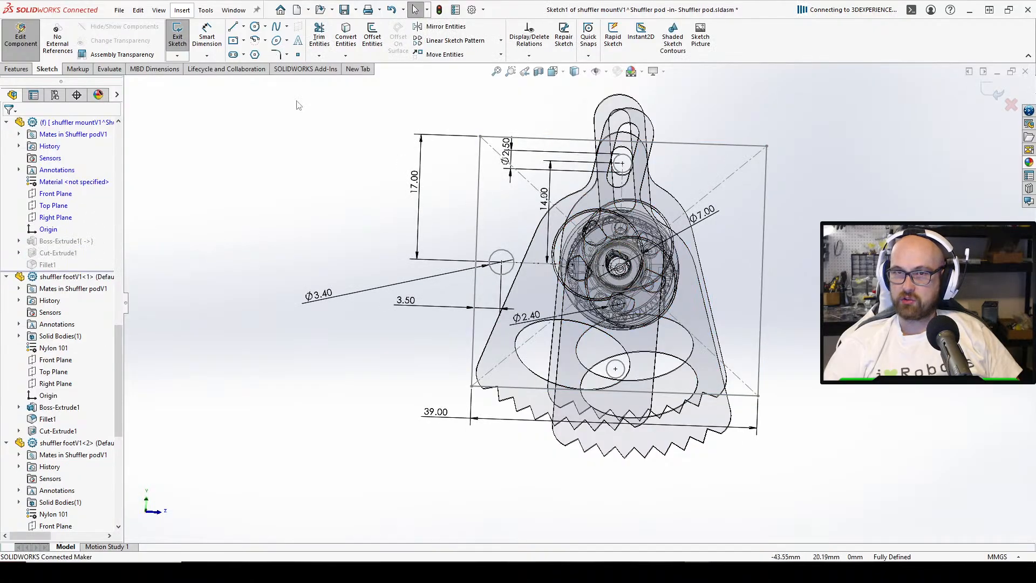
left_click(433, 26)
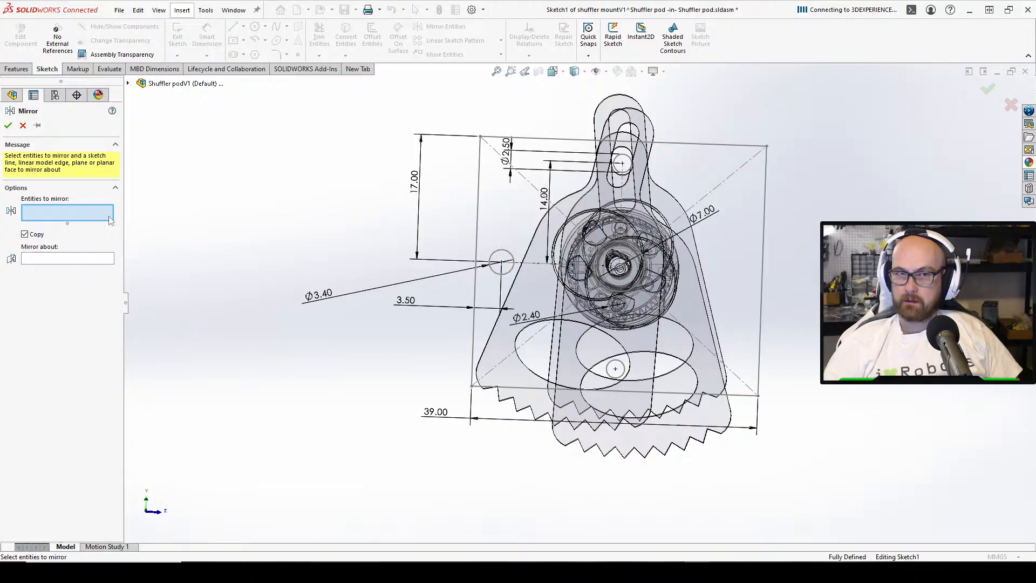
left_click(23, 125)
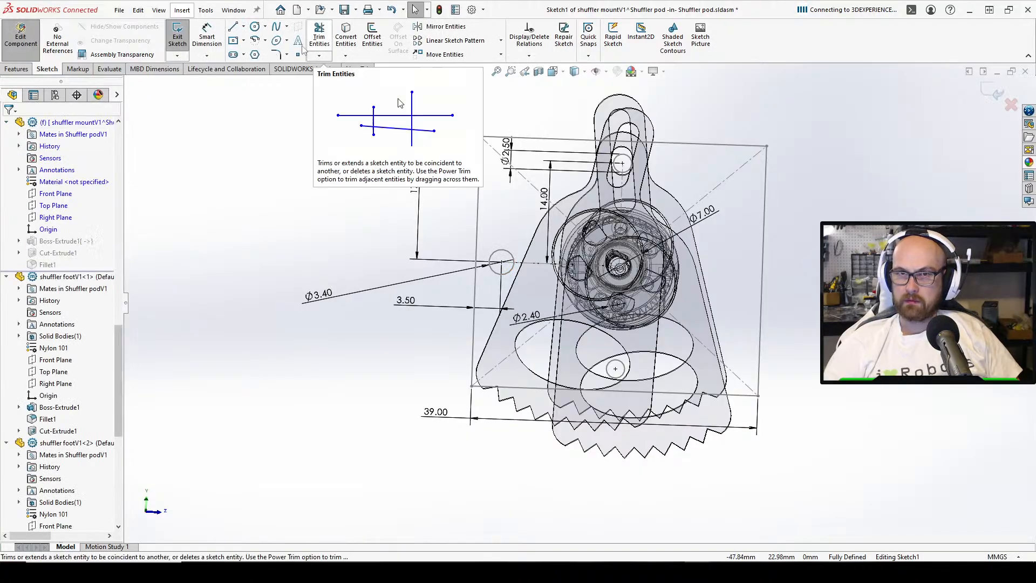
left_click(176, 43)
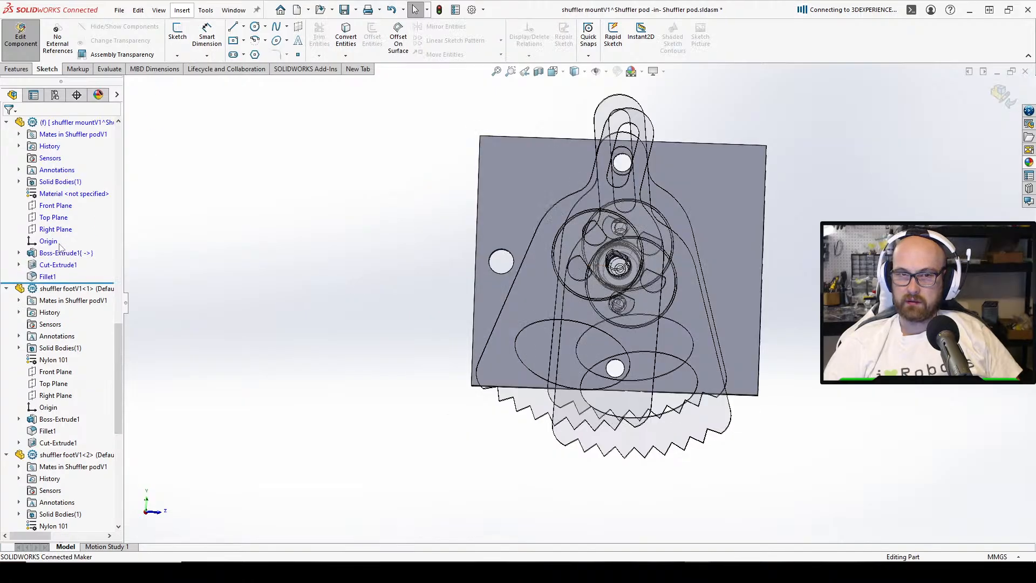
left_click(66, 252)
left_click(85, 222)
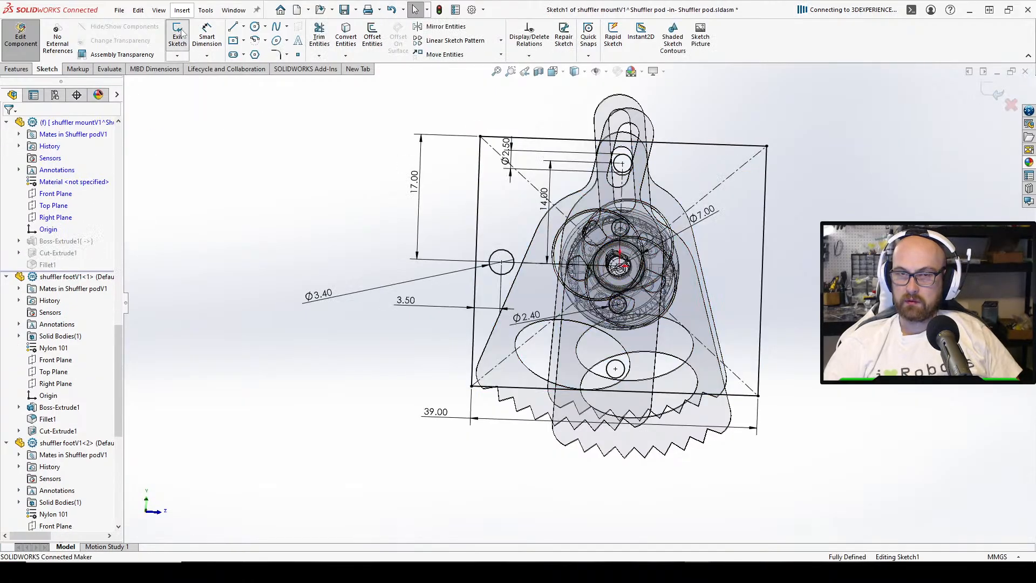
Mirror the 3.4 mm circle about the plate's vertical centreline to the opposite side and finish the sketch with a rebuild
left_click(514, 264)
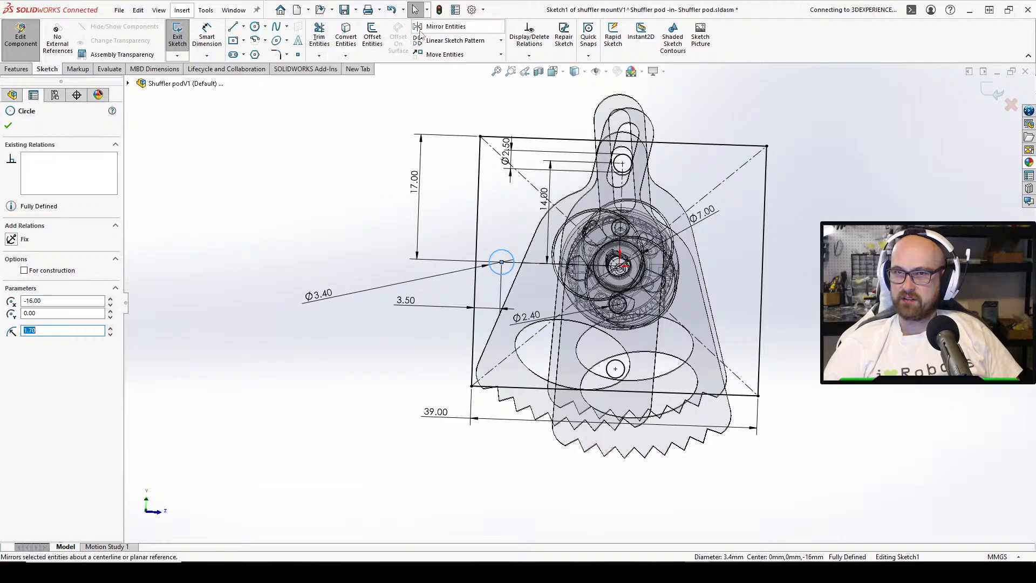
left_click(445, 26)
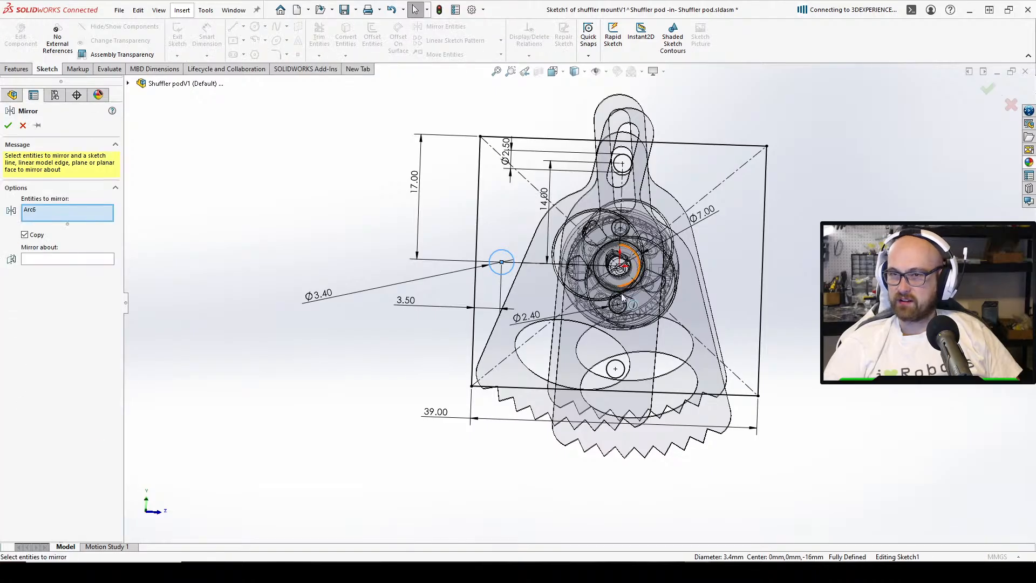
left_click(622, 205)
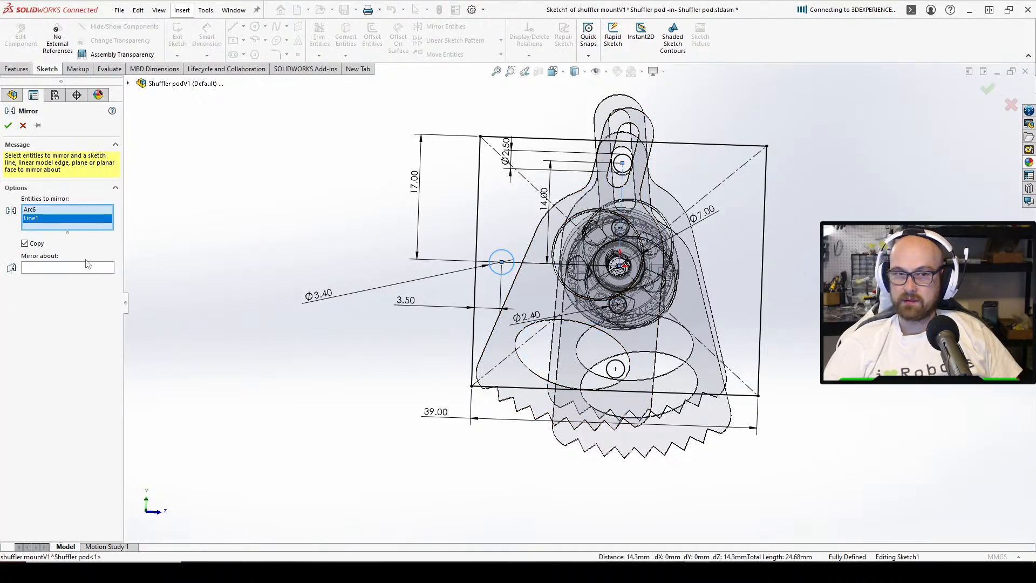
key("Delete")
left_click(59, 261)
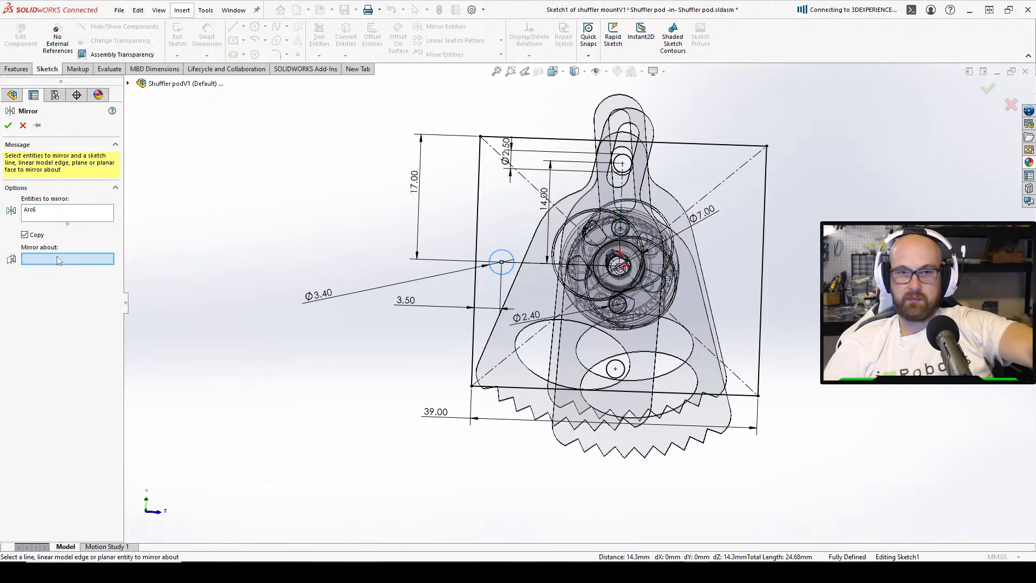
left_click(621, 195)
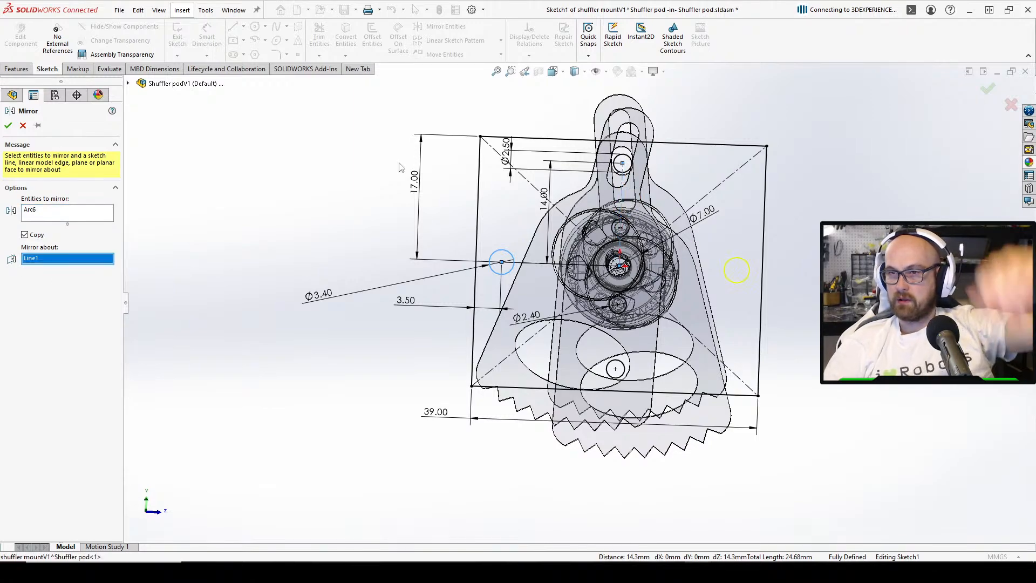
left_click(9, 126)
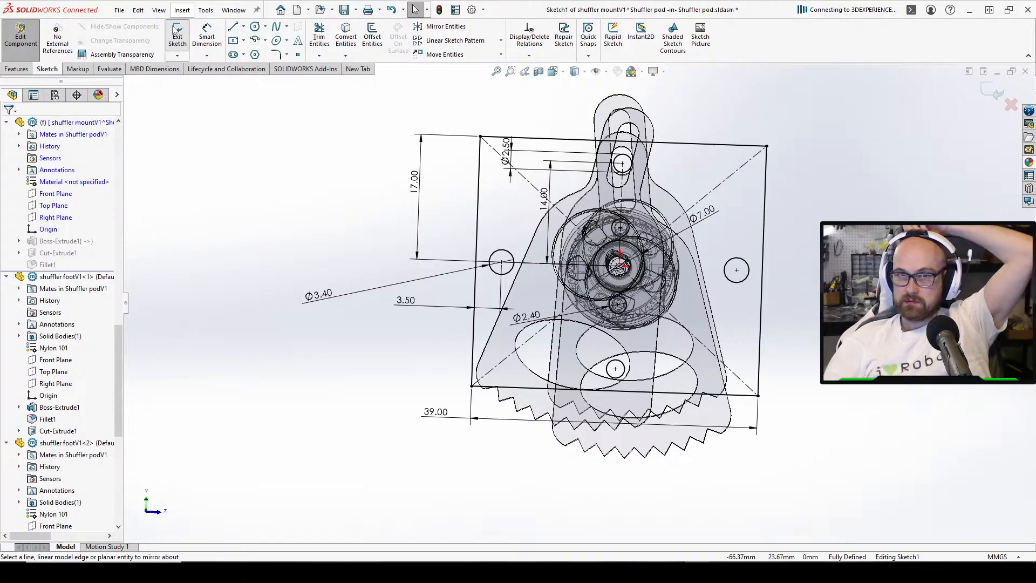
key("ctrl+b")
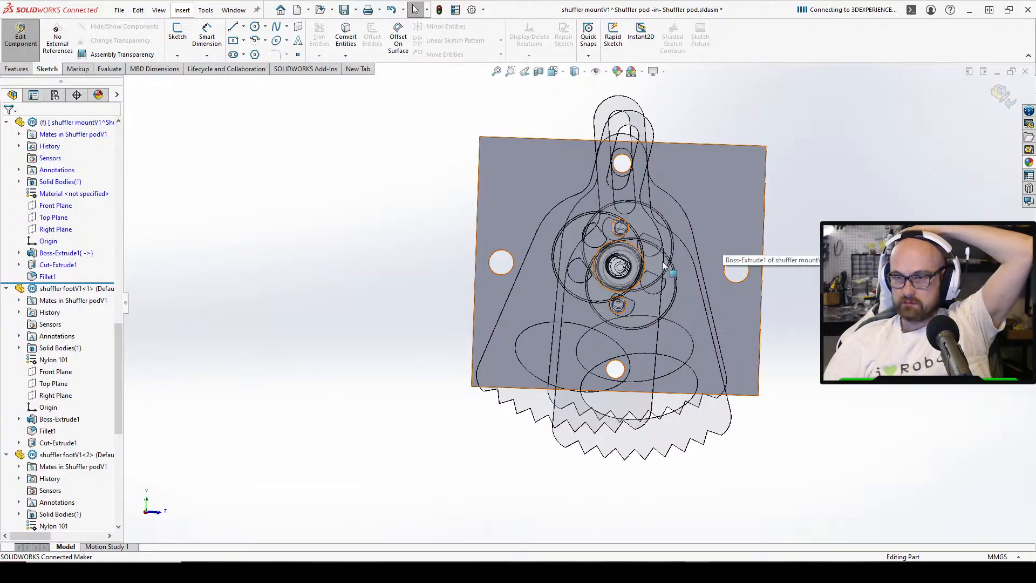
Leave in-context editing of the mount plate and insert a new part into the Shuffler pod assembly with the default Part template
middle_click_drag(663, 265, 399, 344)
left_click(28, 43)
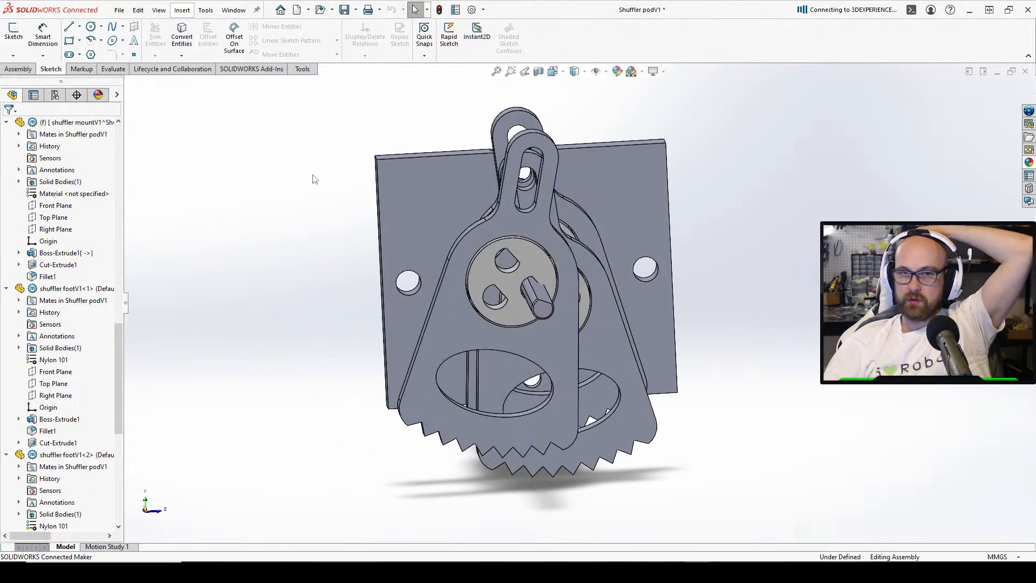
left_click(18, 69)
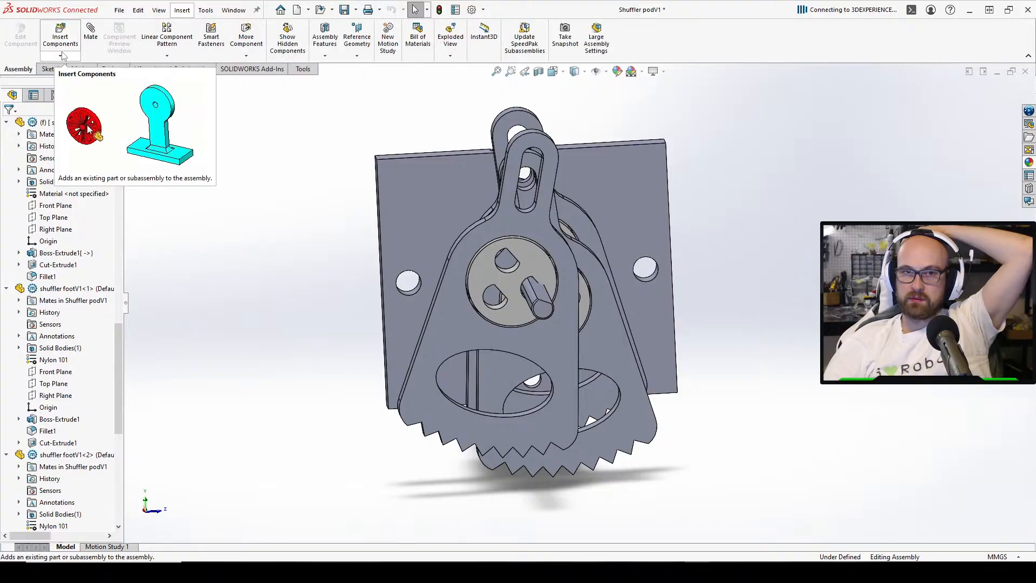
left_click(60, 55)
left_click(78, 82)
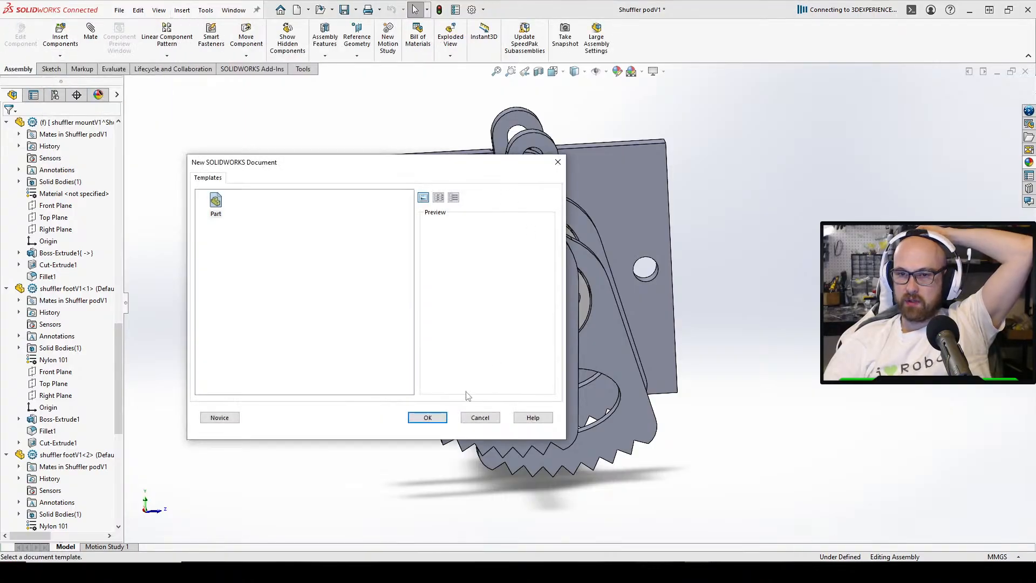
left_click(425, 418)
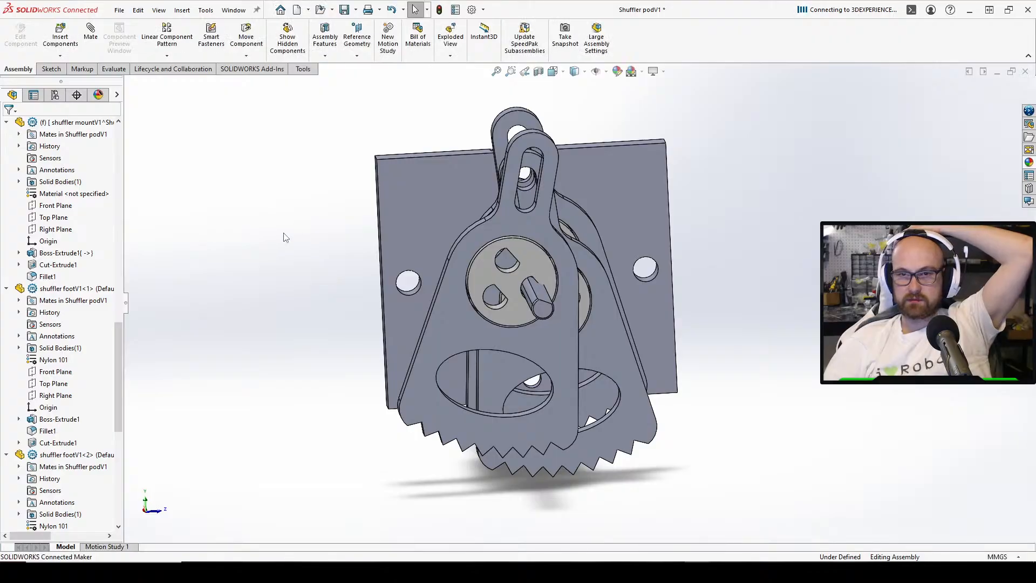
Rename the newly inserted part as shuffler guardV1
scroll(80, 486, "down", 8)
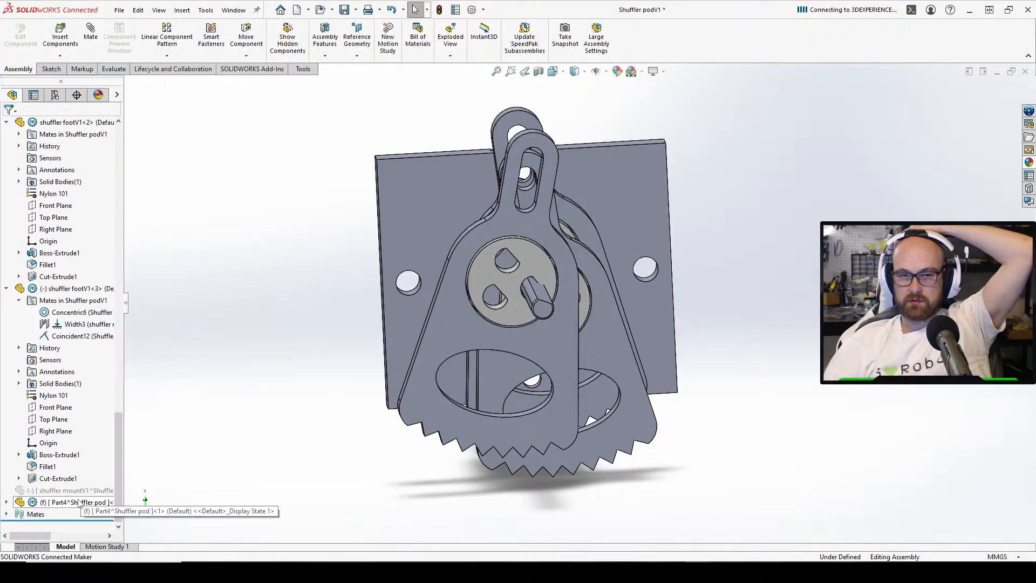
right_click(72, 506)
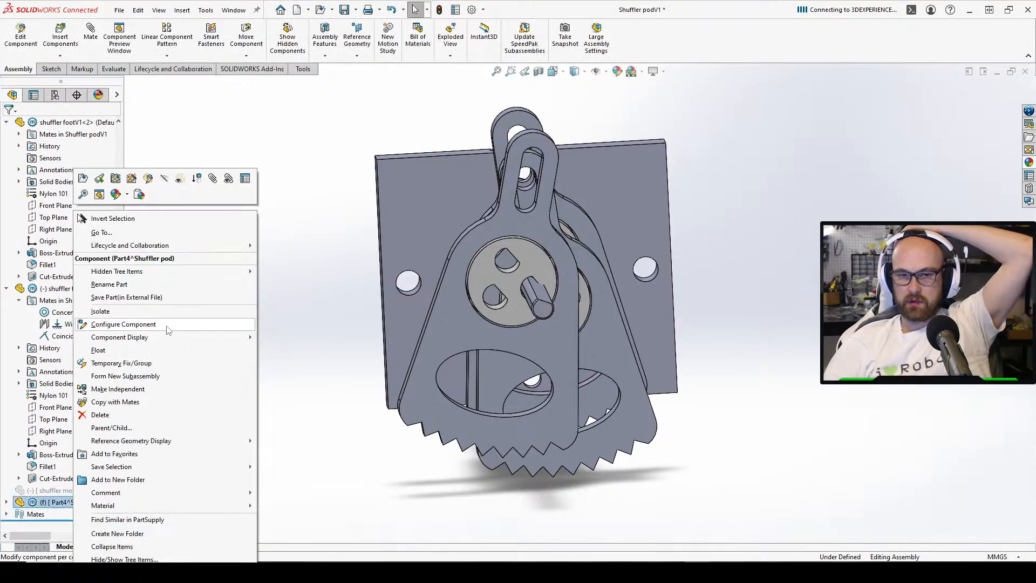
left_click(153, 286)
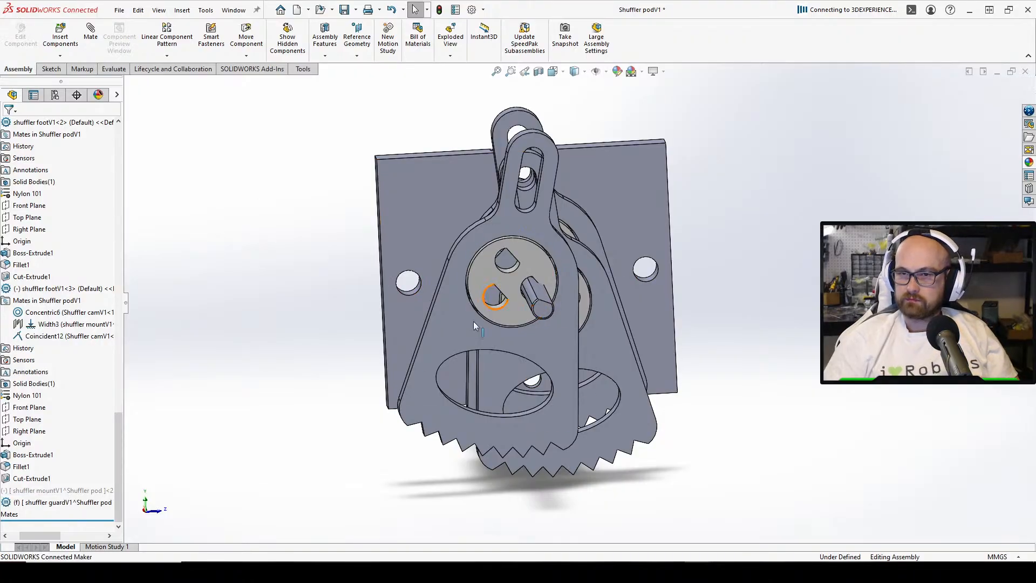
left_click_drag(44, 535, 35, 534)
Start editing the shuffler guardV1 part in the context of the assembly
mouse_move(404, 319)
middle_mouse_down()
mouse_move(414, 213)
mouse_move(401, 322)
middle_mouse_up()
left_click(75, 502)
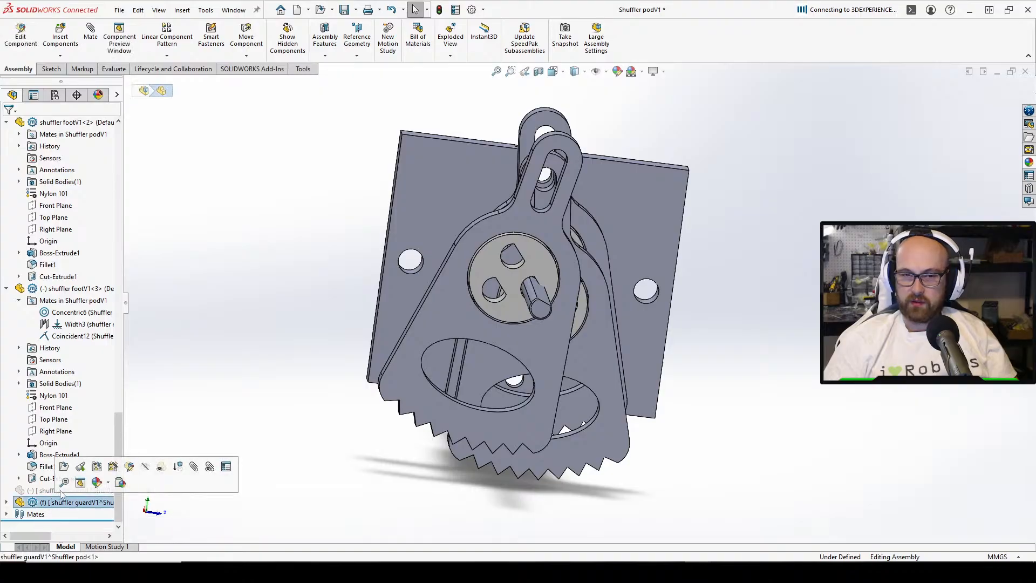
left_click(81, 473)
Start a new guard sketch on the mount plate's broad face on the foot side
middle_click_drag(378, 413, 519, 256)
scroll(564, 323, "down", 3)
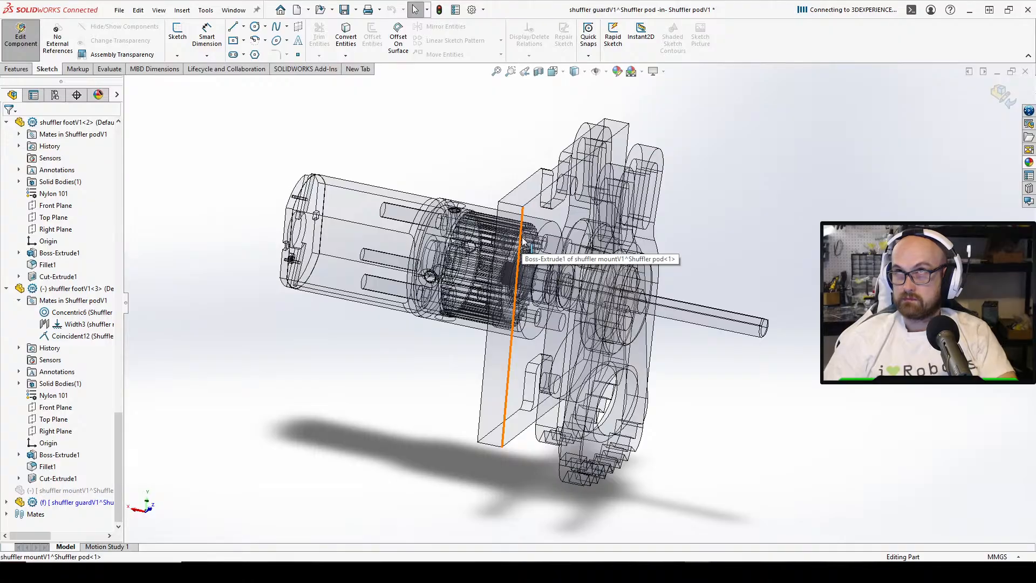
mouse_move(522, 241)
middle_mouse_down()
mouse_move(565, 259)
mouse_move(478, 264)
mouse_move(463, 330)
mouse_move(496, 260)
middle_mouse_up()
left_click(499, 246)
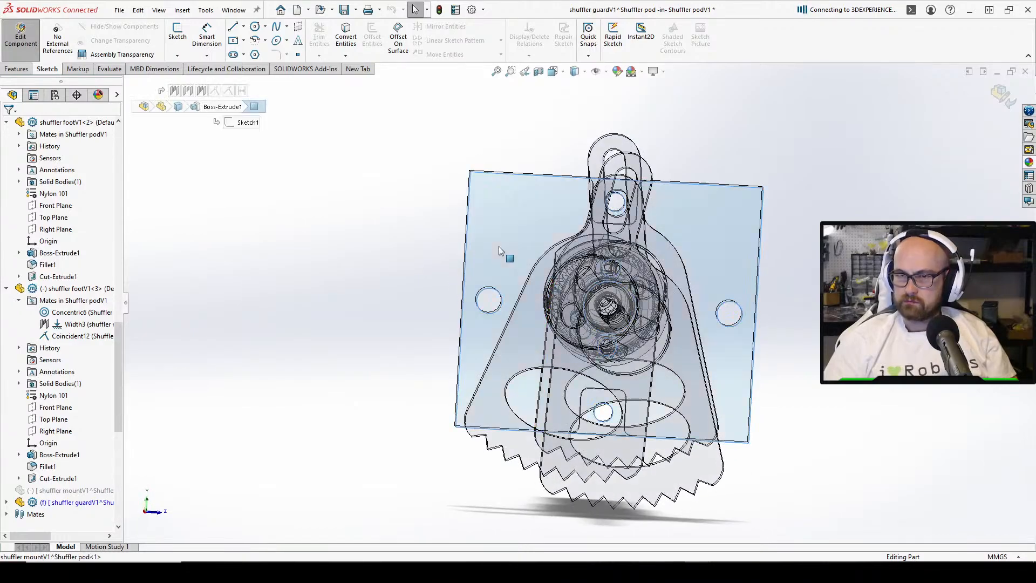
scroll(498, 246, "up", 2)
left_click(424, 282)
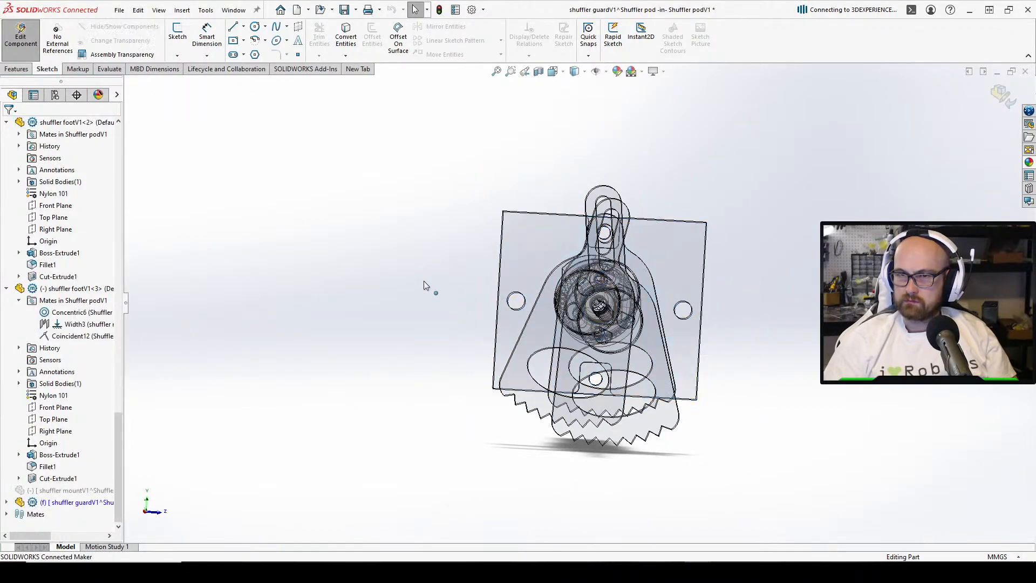
left_click(177, 33)
left_click(516, 248)
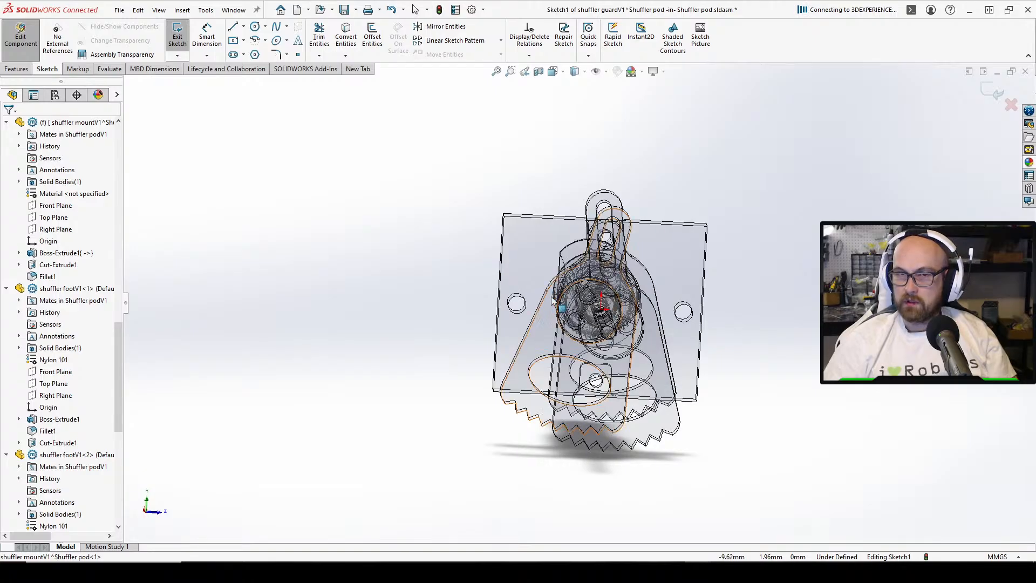
Sketch a 180° centerpoint arc with a radius of about 4.4 mm, centred on the mount plate's left hole and bulging toward the gears
left_click(254, 40)
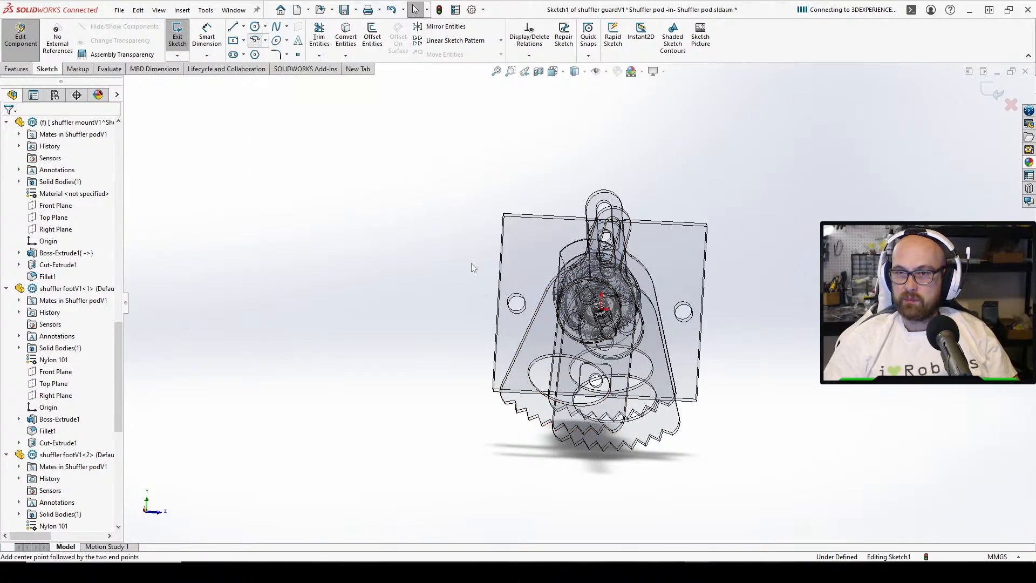
scroll(453, 270, "down", 3)
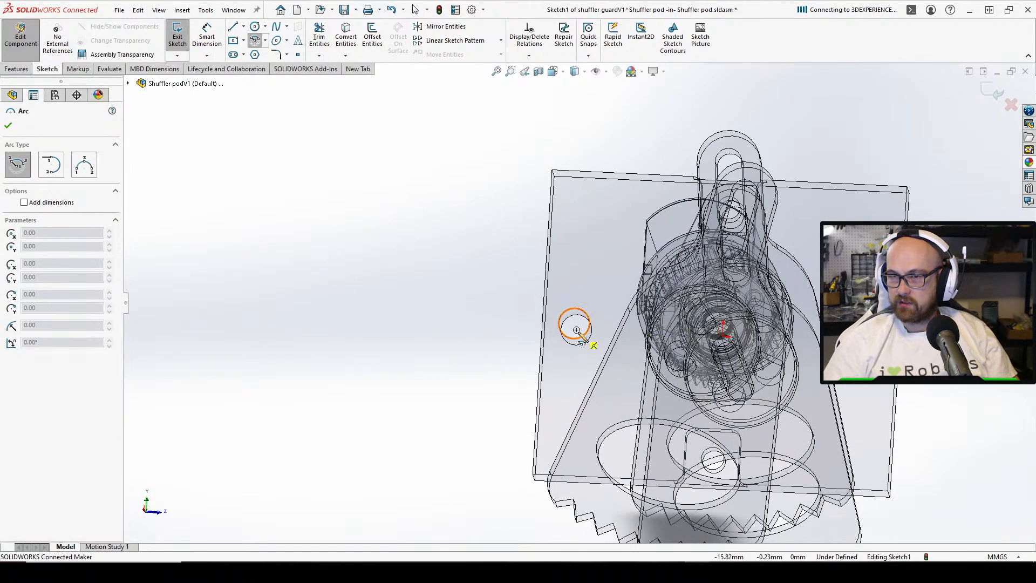
left_click(577, 330)
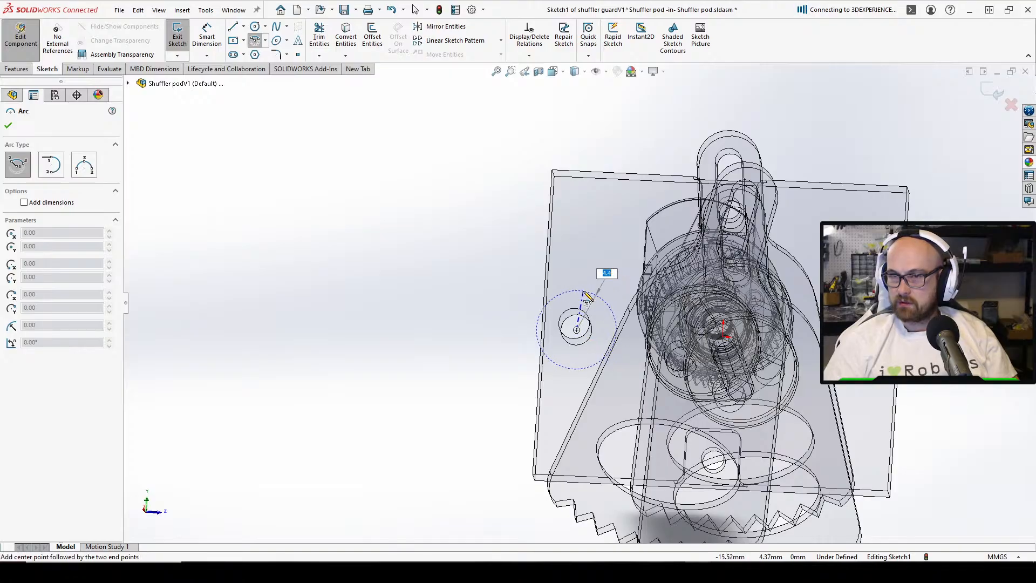
left_click(571, 291)
left_click(570, 369)
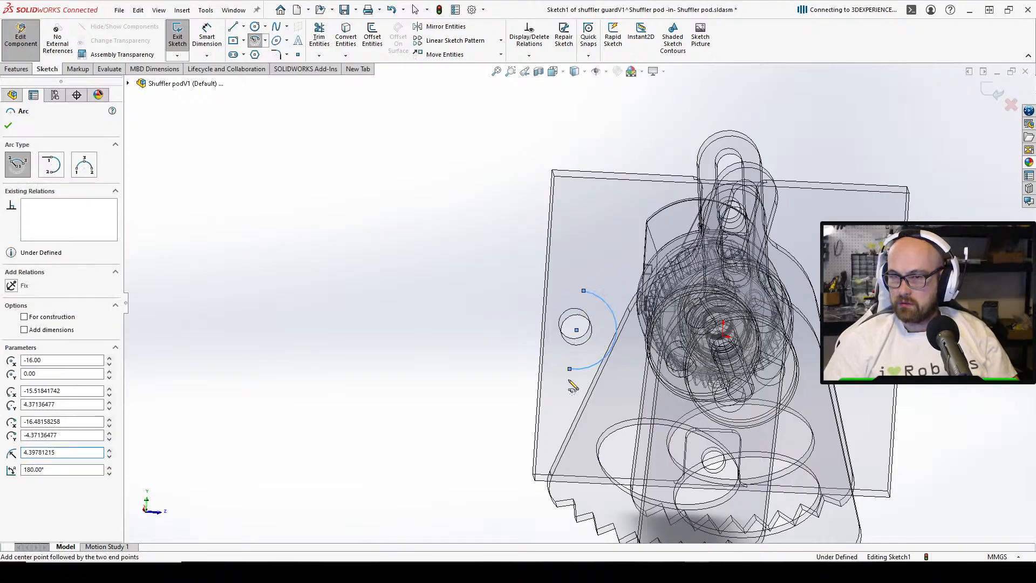
right_click(571, 338)
left_click(591, 386)
Move the arc's upper endpoint to about -16.52, 4.74 mm
left_click(583, 292)
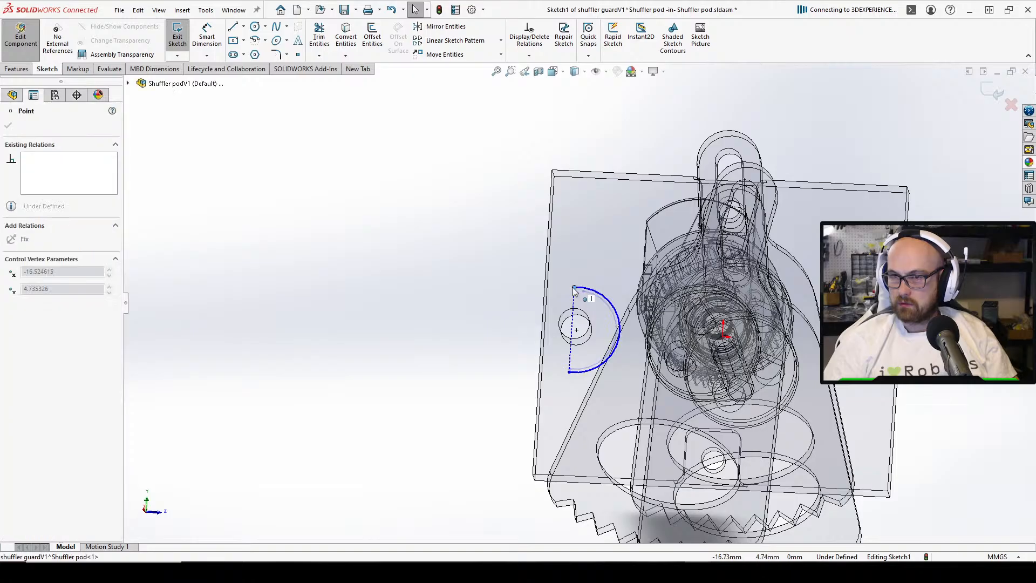
middle_click_drag(584, 292, 580, 269)
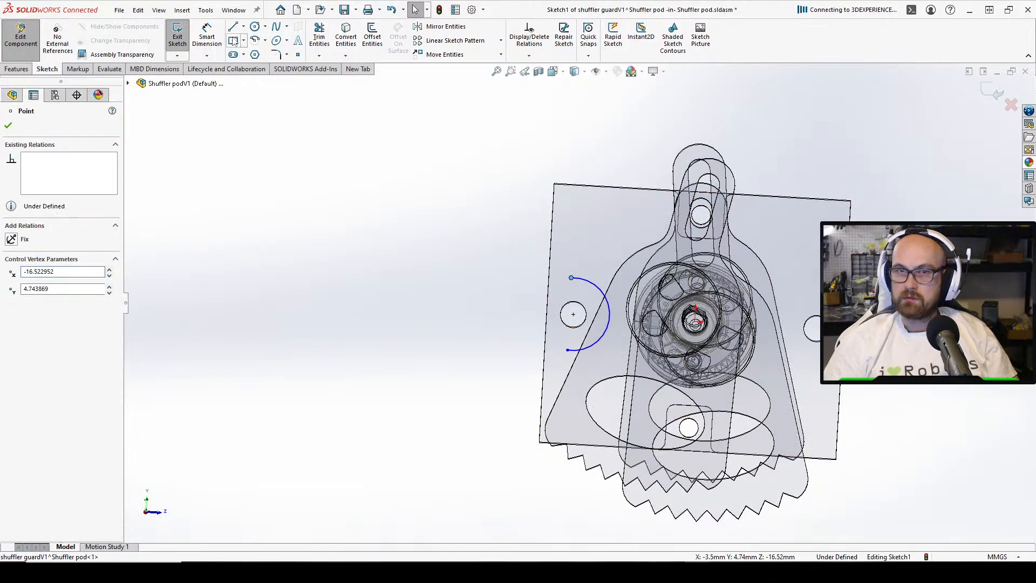
left_click(571, 277)
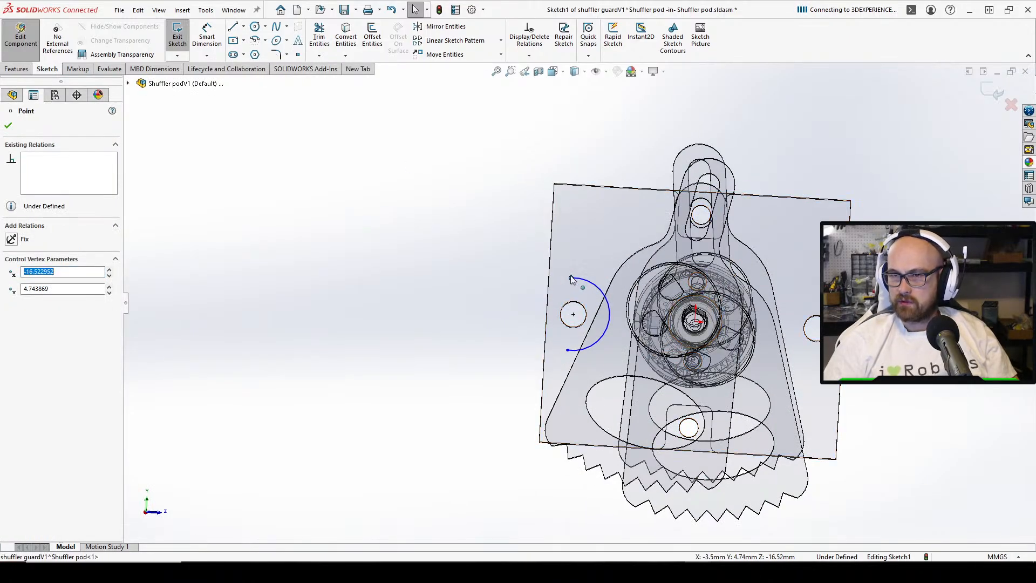
left_click_drag(572, 279, 572, 278)
middle_click_drag(572, 291, 550, 291)
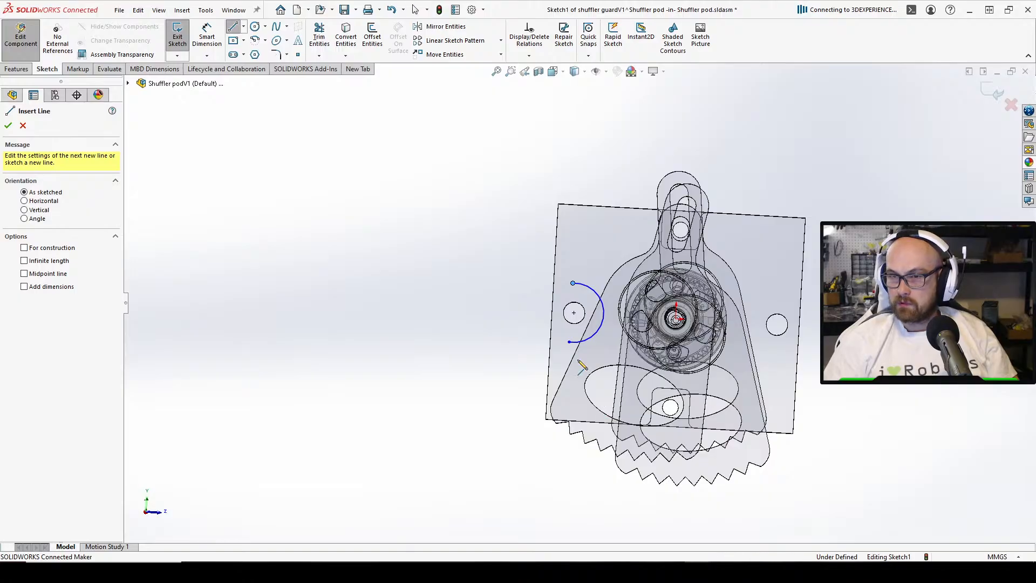
Sketch a short line from the arc's lower end past the mount plate's left edge, then a vertical line down toward the plate's bottom
left_click(569, 342)
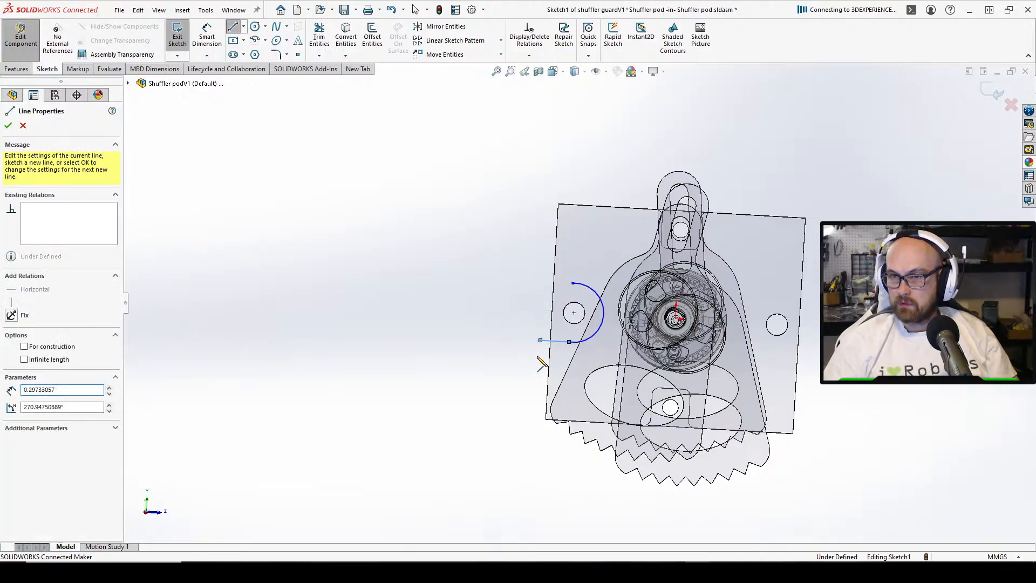
left_click(541, 340)
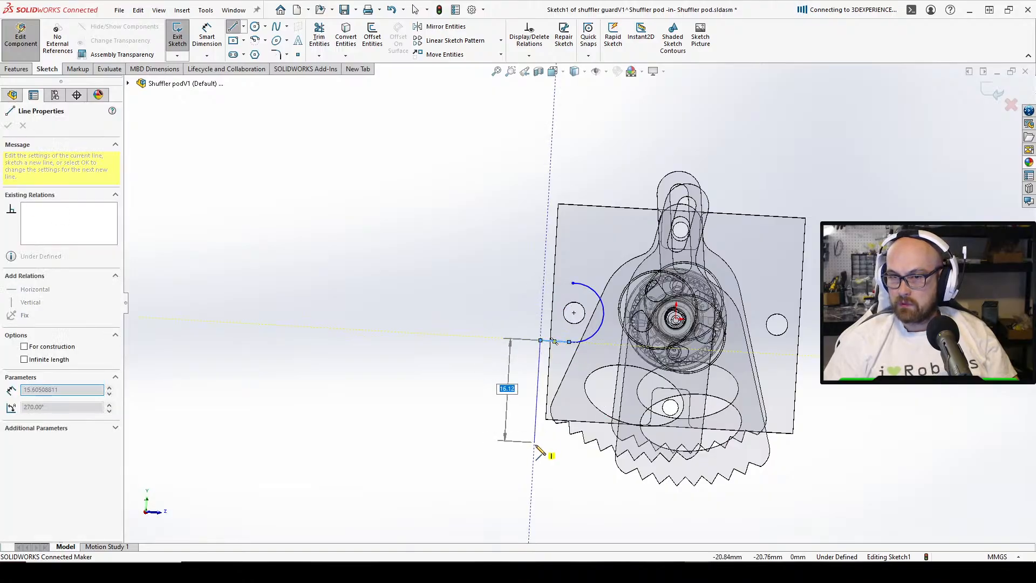
left_click(535, 415)
right_click(536, 415)
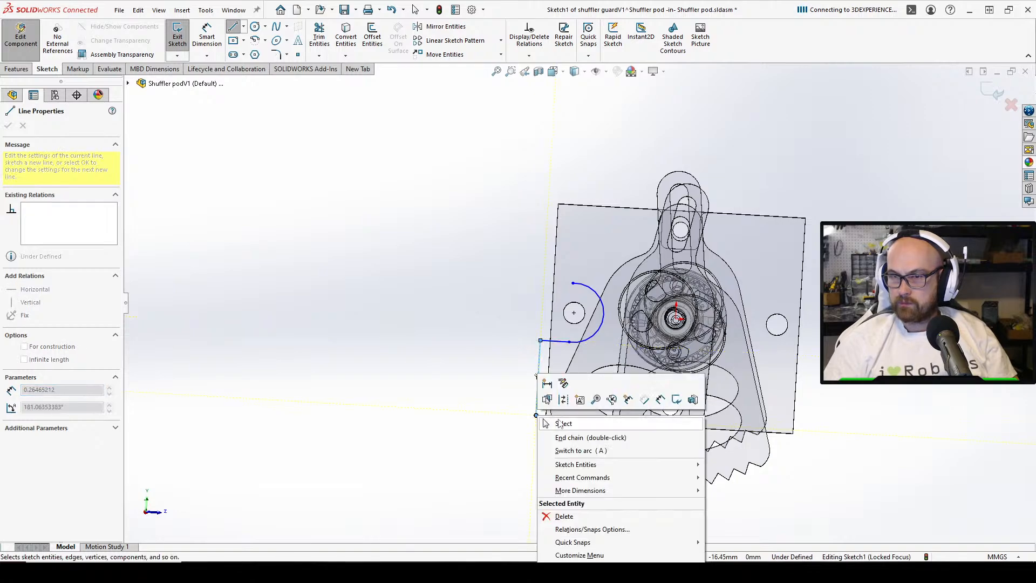
left_click(550, 423)
Continue the guard profile with an outward bottom line about 6.5 mm long, a vertical line about 34.4 mm up, and a short top line
left_click(233, 27)
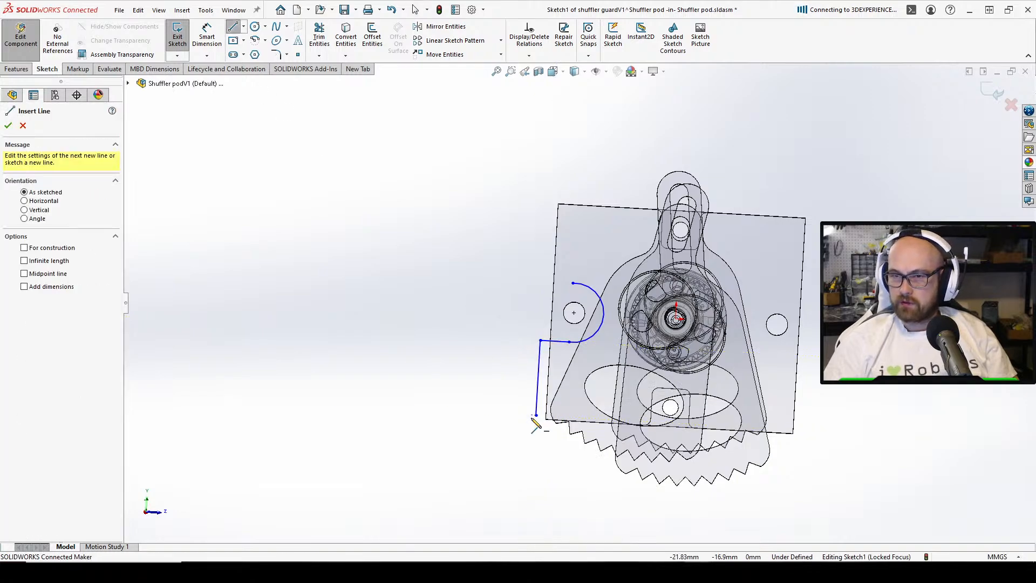
left_click(536, 415)
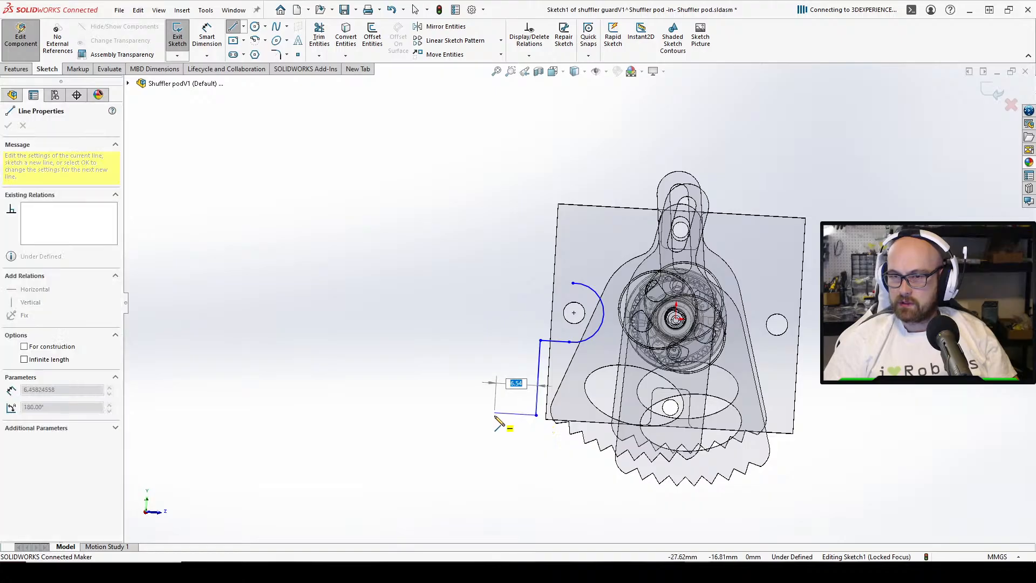
left_click(494, 412)
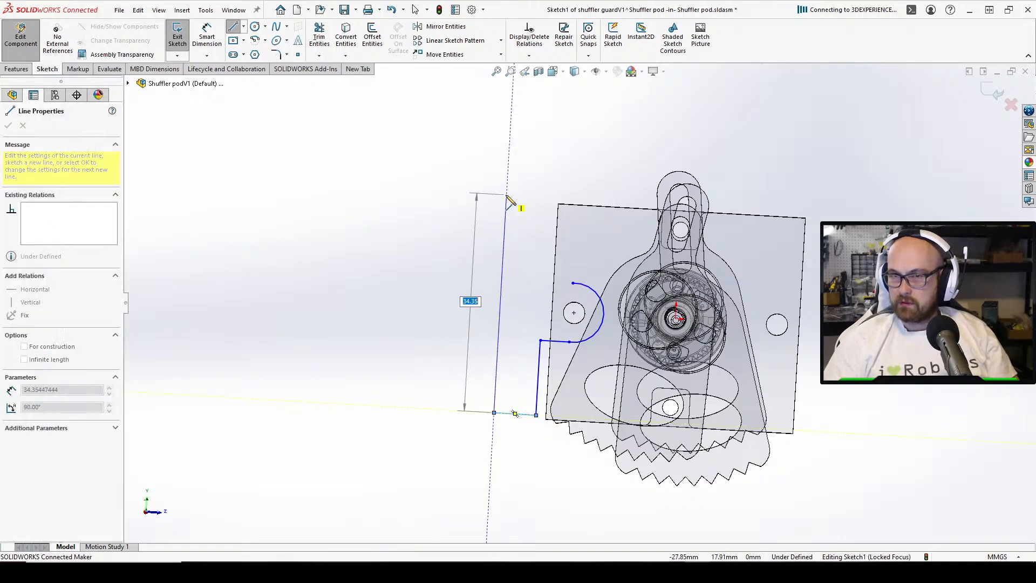
left_click(506, 194)
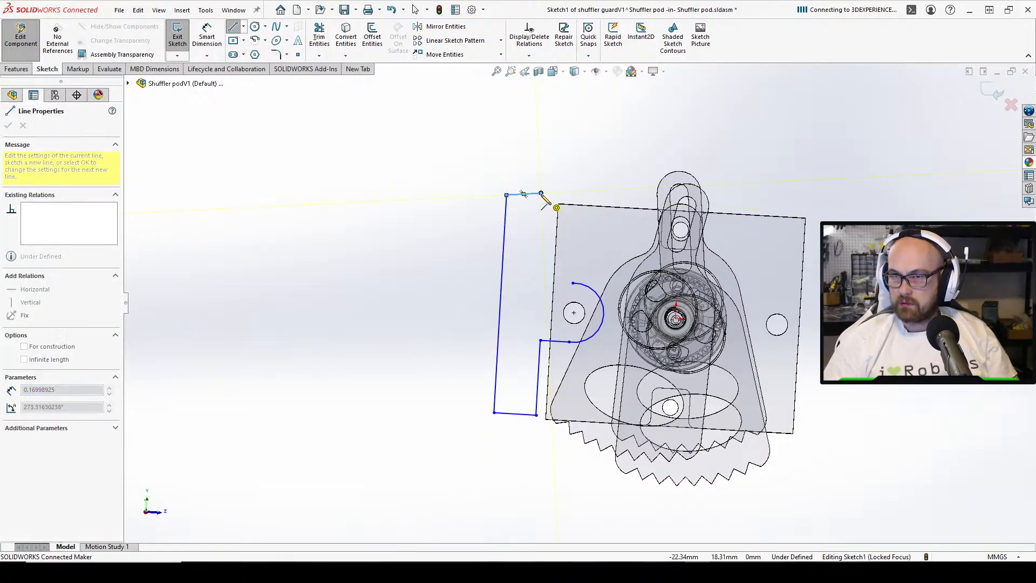
right_click(541, 194)
left_click(567, 210)
left_click(542, 197)
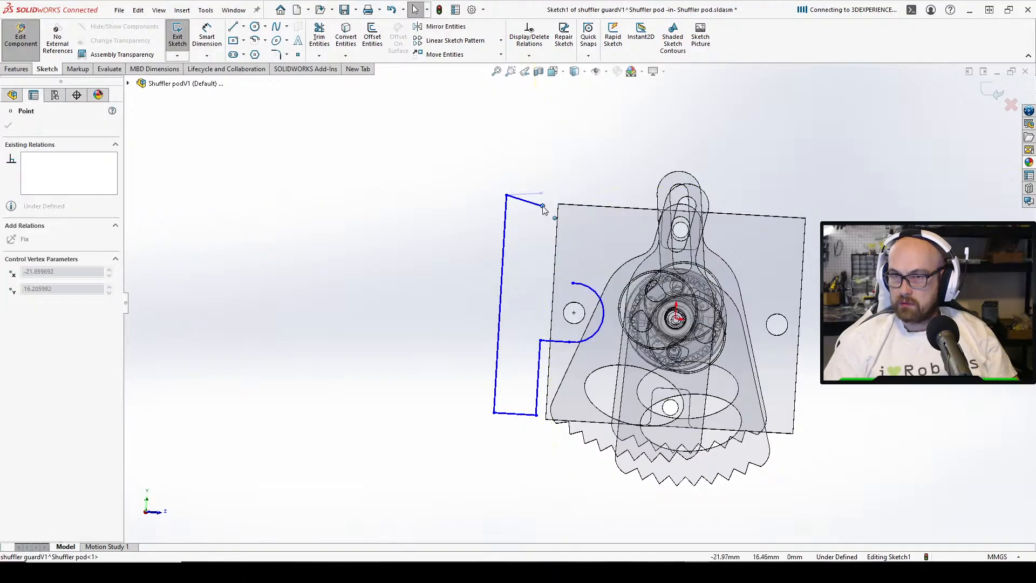
mouse_move(544, 199)
left_mouse_down()
mouse_move(555, 199)
mouse_move(545, 199)
mouse_move(543, 281)
left_mouse_up()
Close the guard profile with a vertical line about 13.3 mm down from the top line and a horizontal line to the arc's upper end
left_click(233, 27)
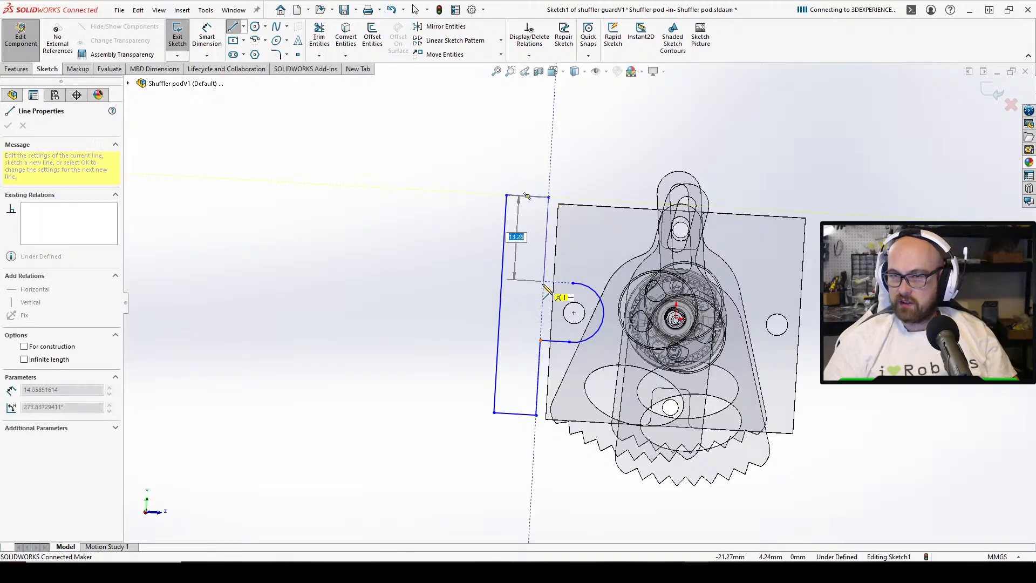
left_click(573, 283)
right_click(573, 283)
left_click(599, 317)
key("Escape")
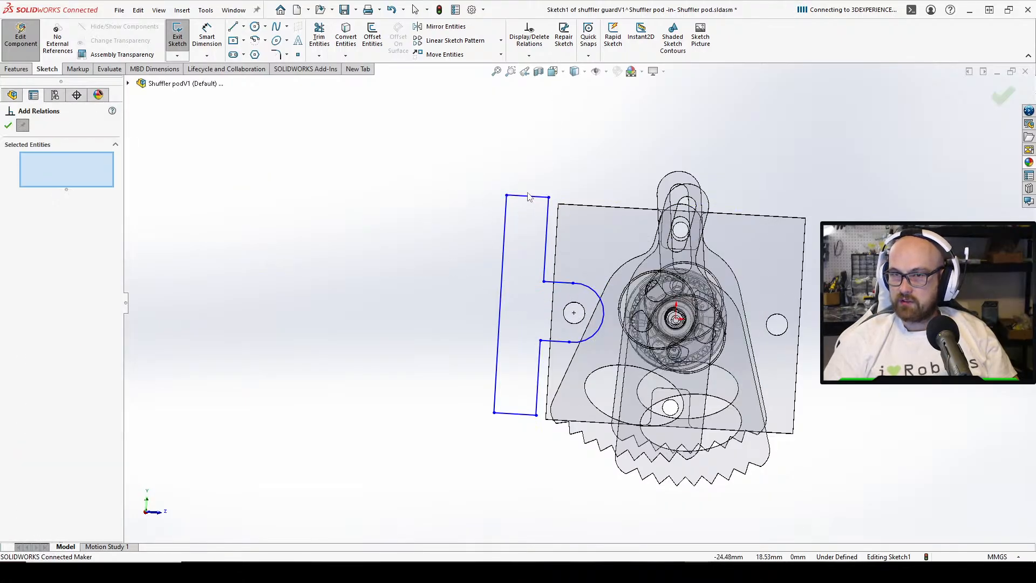
Make the guard profile's top line collinear with the mount plate's top edge
left_click(528, 197)
left_click(584, 210)
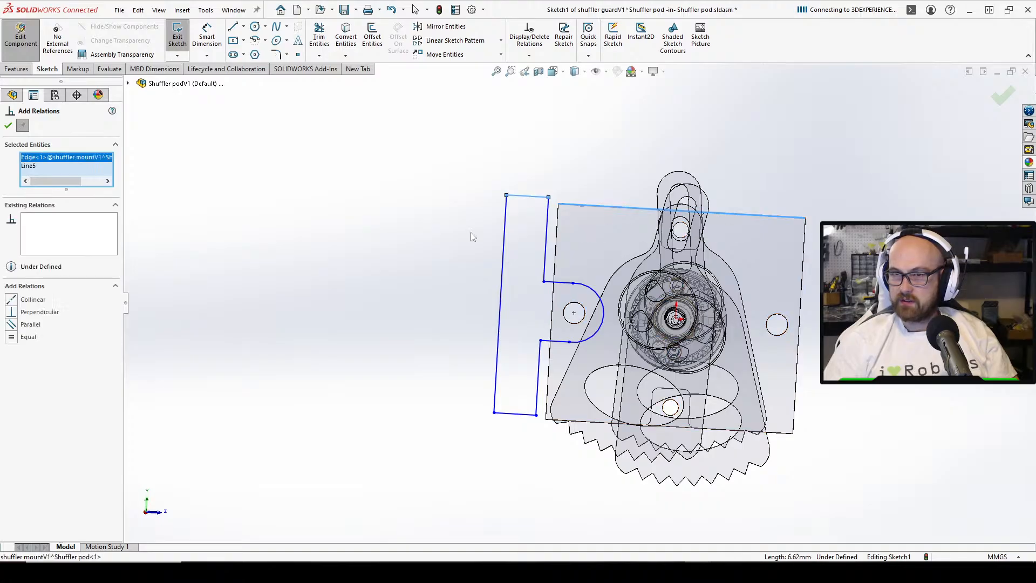
left_click(25, 300)
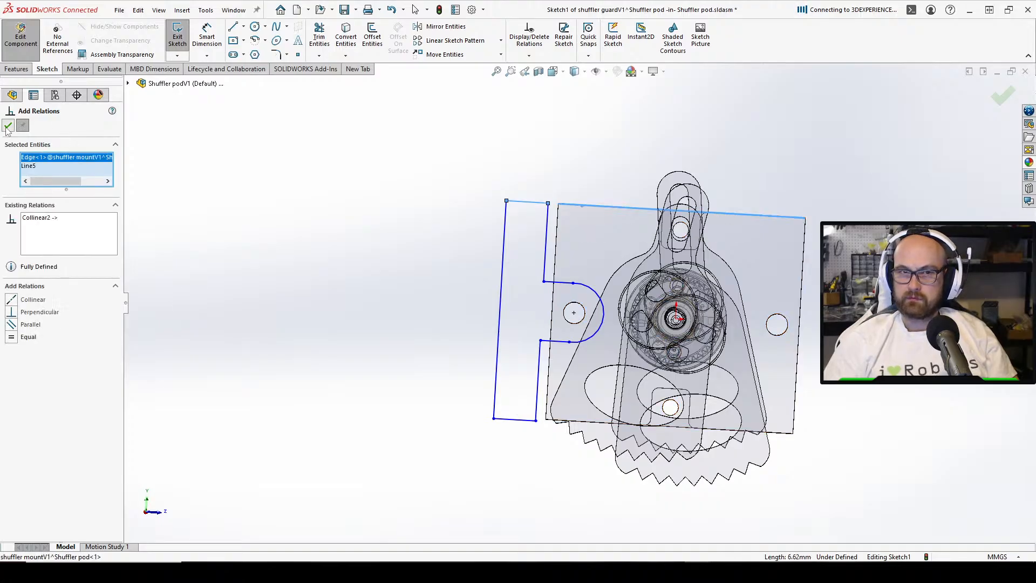
left_click(347, 225)
Make the guard profile's bottom line collinear with the mount plate's bottom edge
left_click(537, 421)
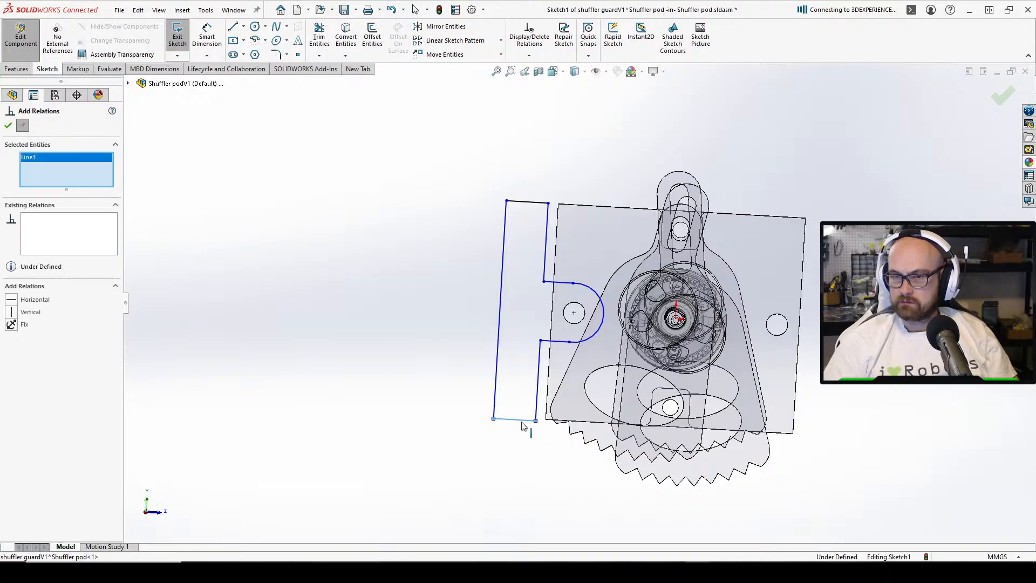
left_click(555, 421)
left_click(12, 300)
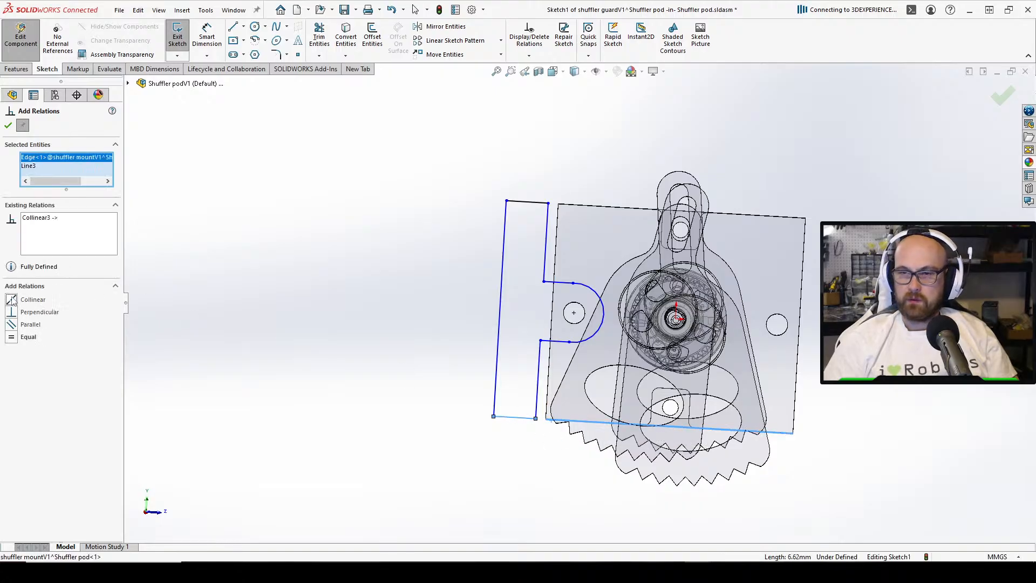
left_click(8, 126)
left_click(396, 295)
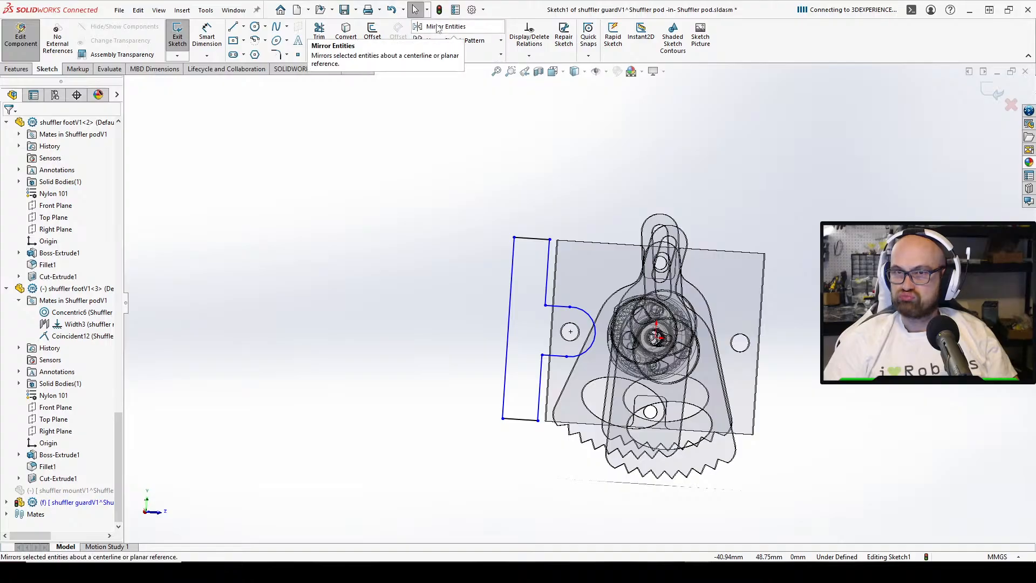
In the Left view, dimension the guard profile's inner vertical line 20 mm from the origin
scroll(659, 302, "down", 3)
middle_click_drag(658, 302, 656, 318)
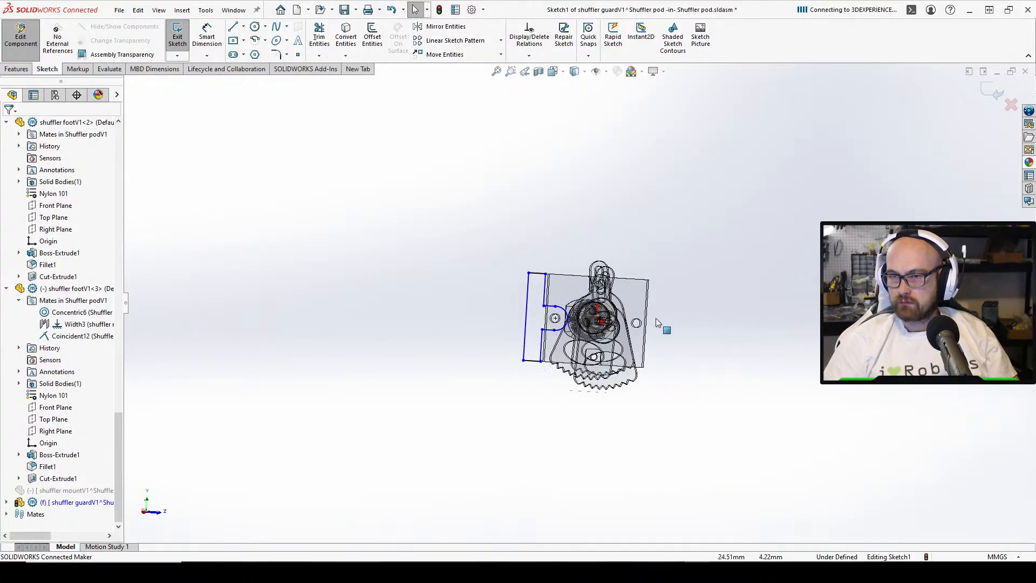
left_click(552, 72)
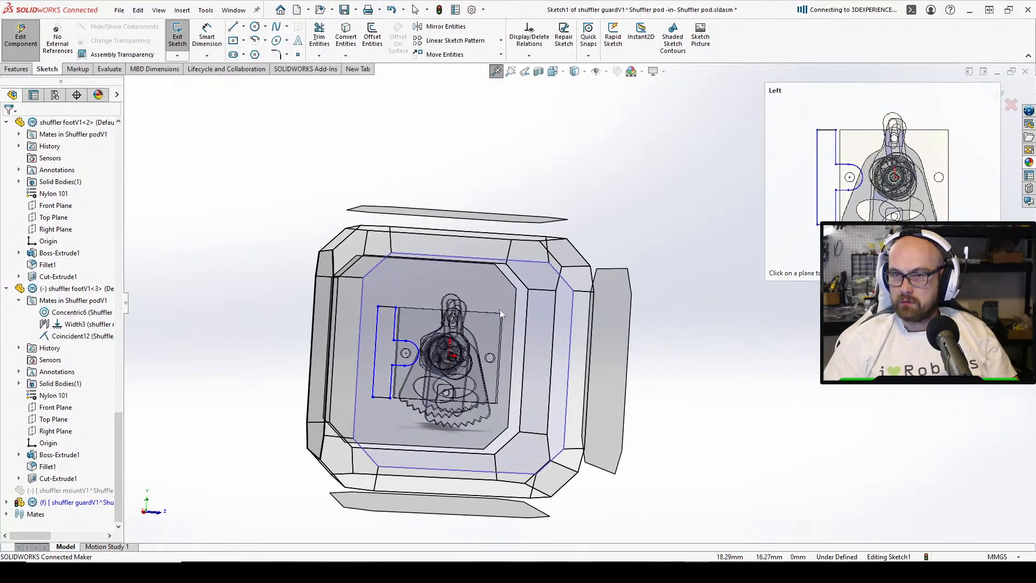
left_click(530, 311)
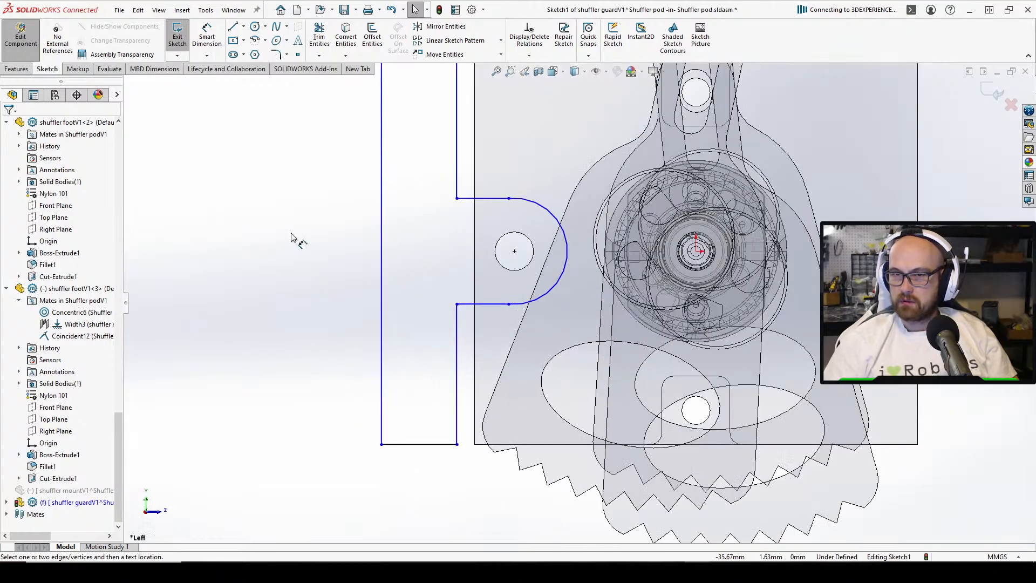
key("d")
left_click(457, 351)
left_click(696, 304)
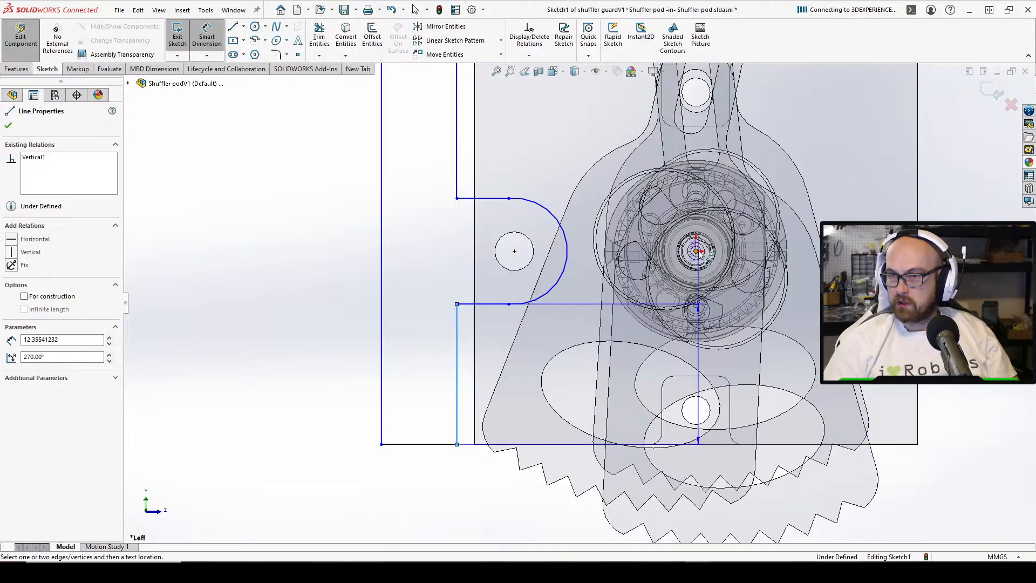
left_click(359, 348)
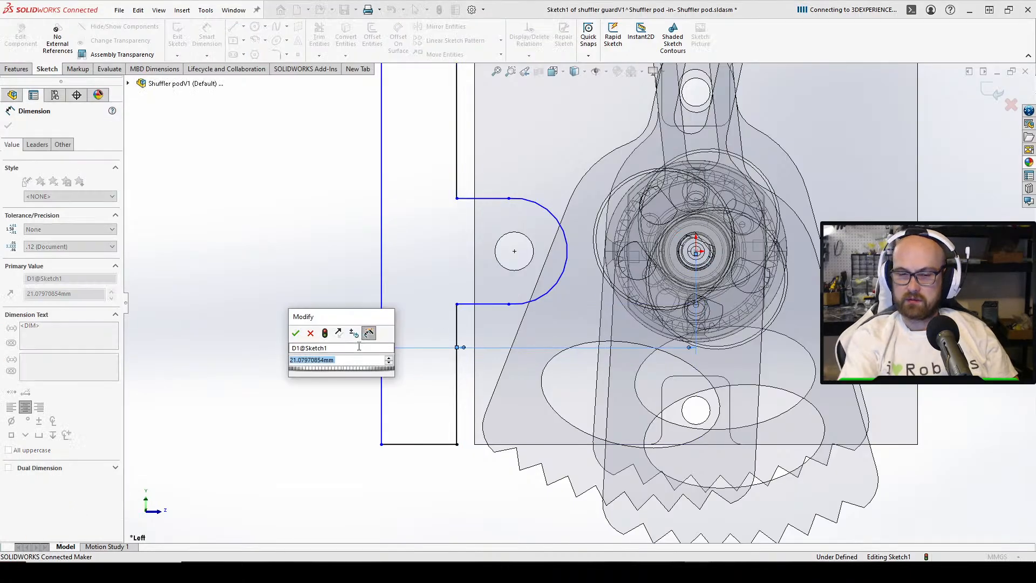
type("20")
key("Return")
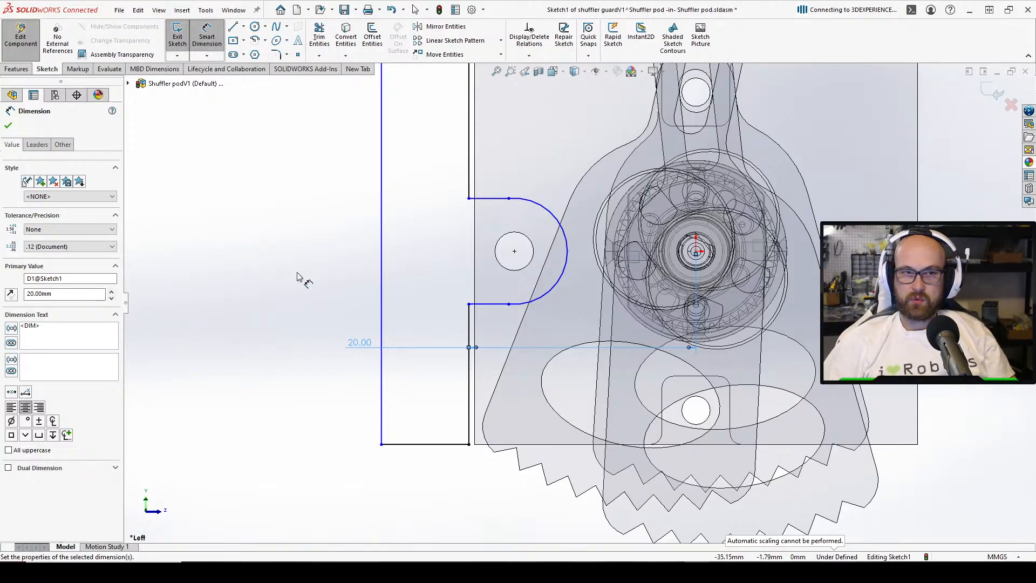
Dimension the guard strip's width between its inner and outer vertical lines as 5 mm
key("z")
left_click(486, 324)
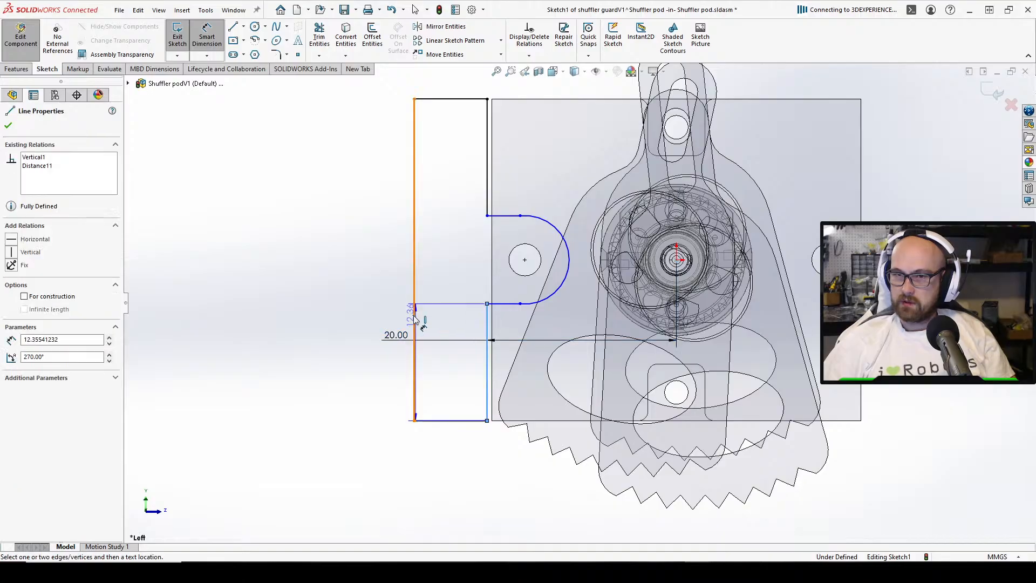
left_click(414, 311)
left_click(319, 296)
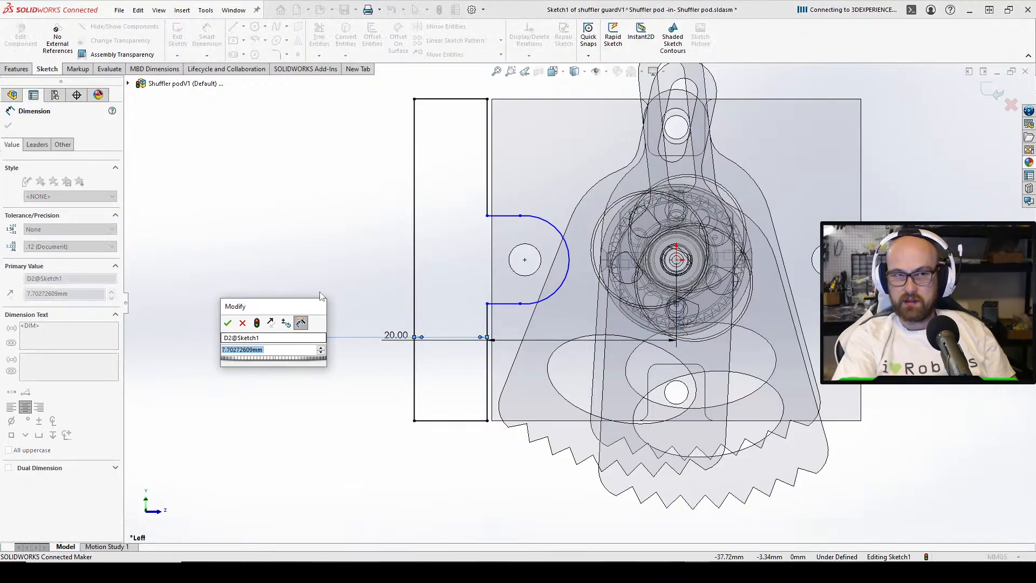
key("Return")
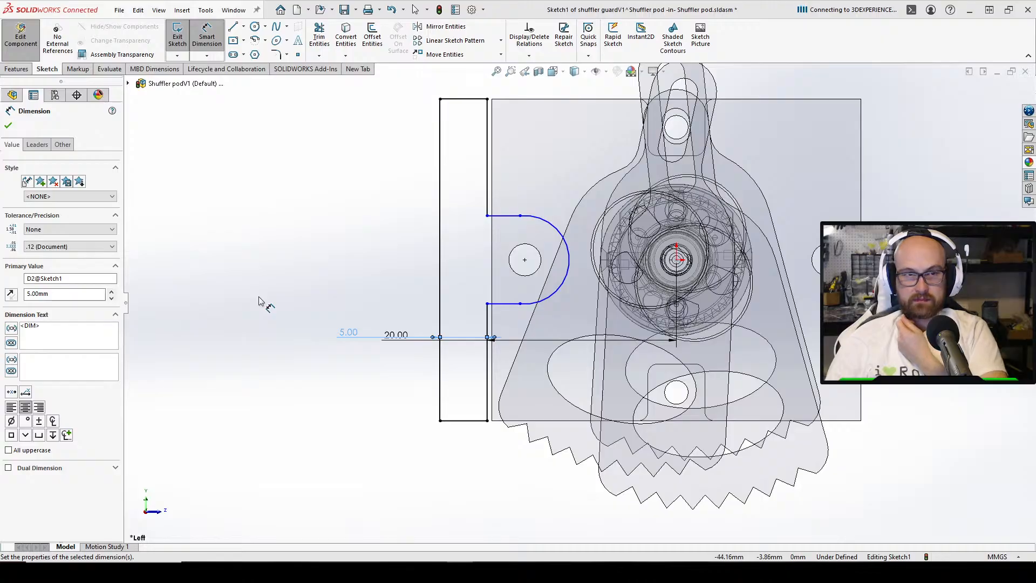
key("z")
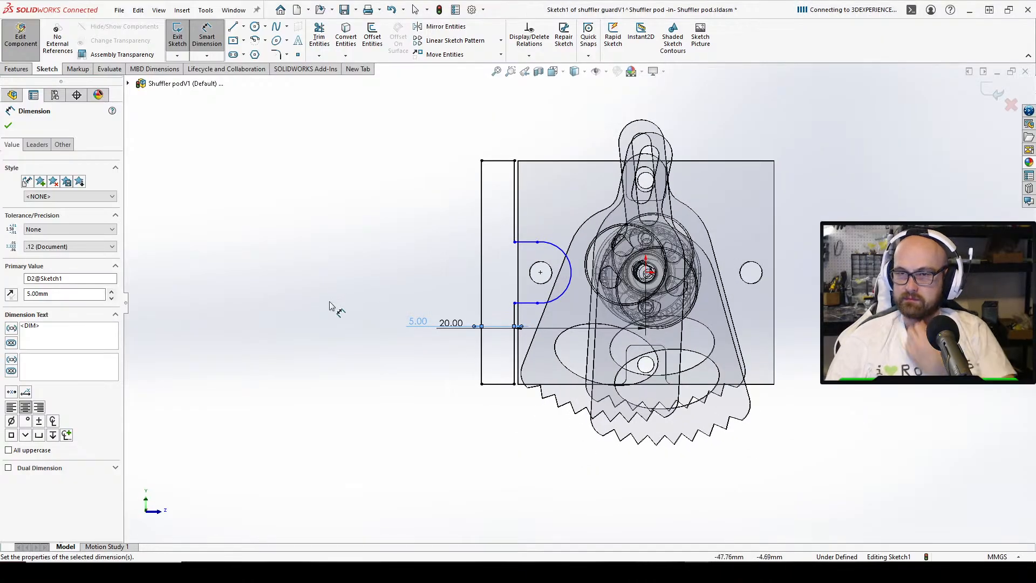
left_click(362, 284)
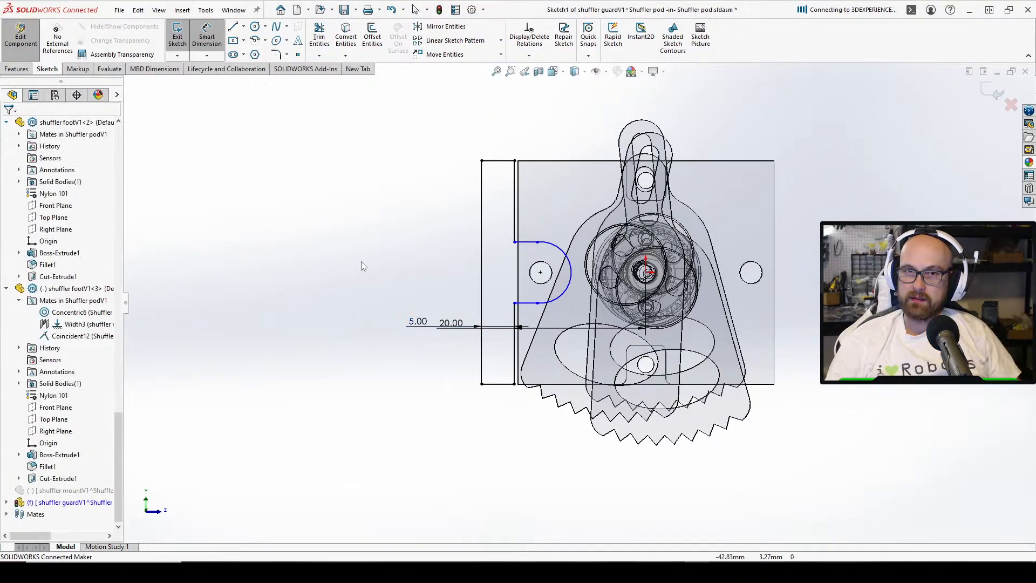
Dimension the height of the guard's rounded tab between its two horizontal lines as 8 mm
right_click_drag(382, 239, 384, 128)
scroll(521, 280, "down", 3)
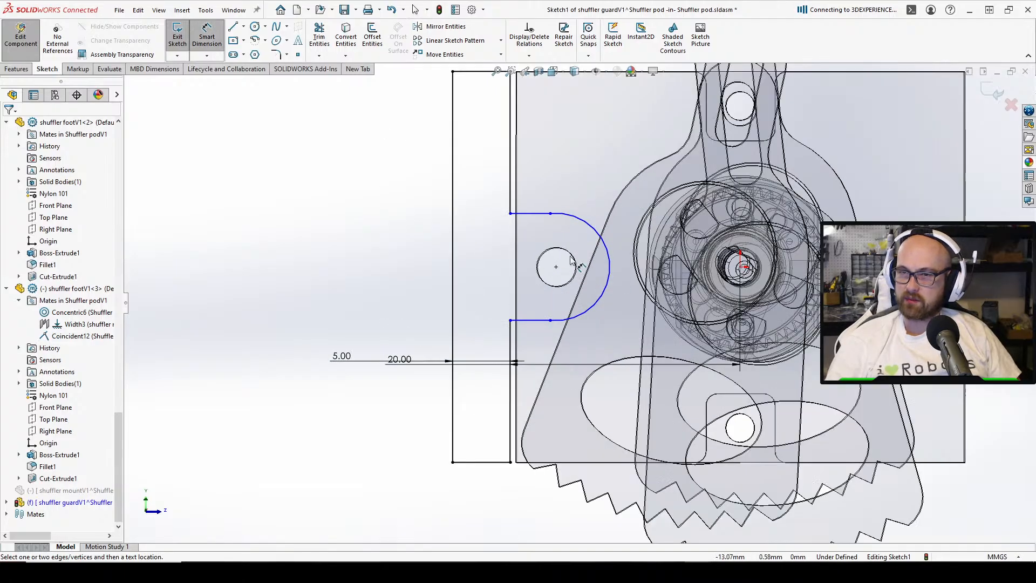
left_click(532, 320)
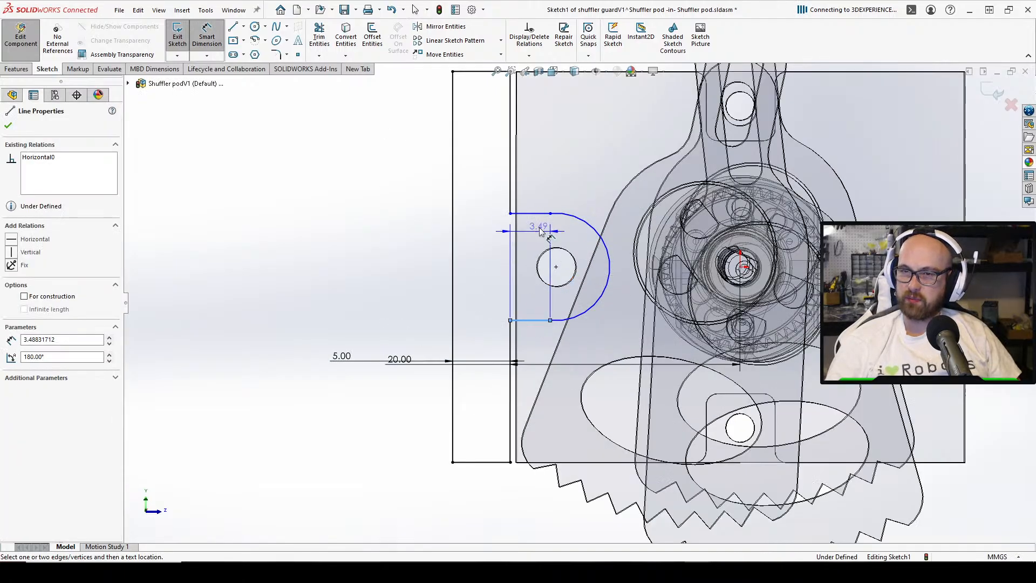
left_click(534, 214)
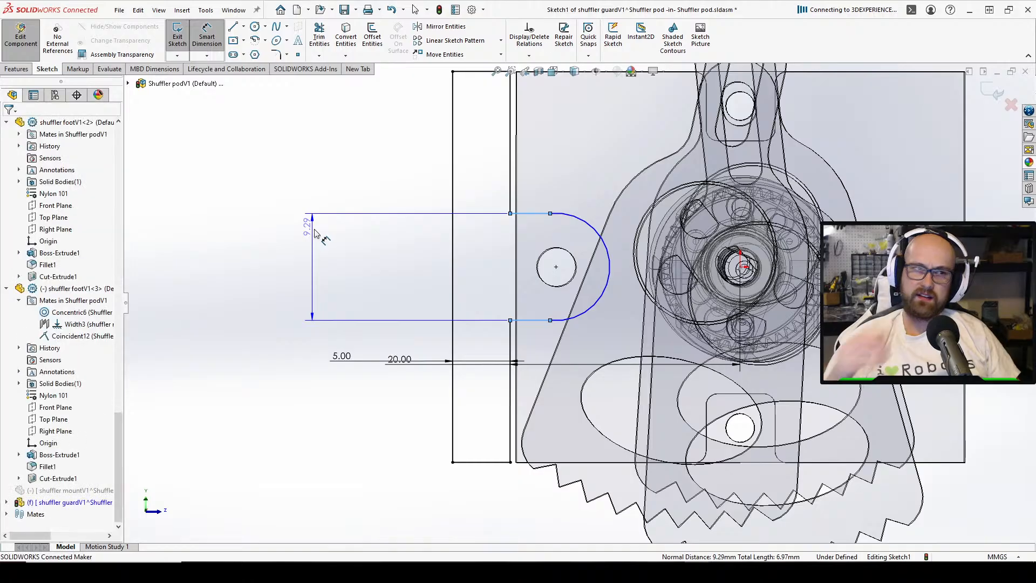
left_click(315, 232)
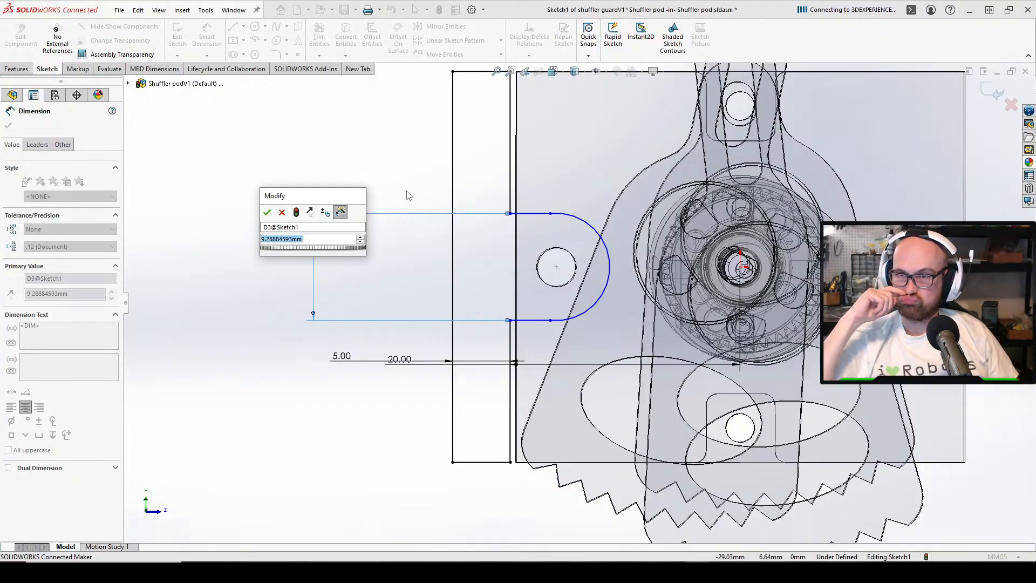
type("8")
key("Return")
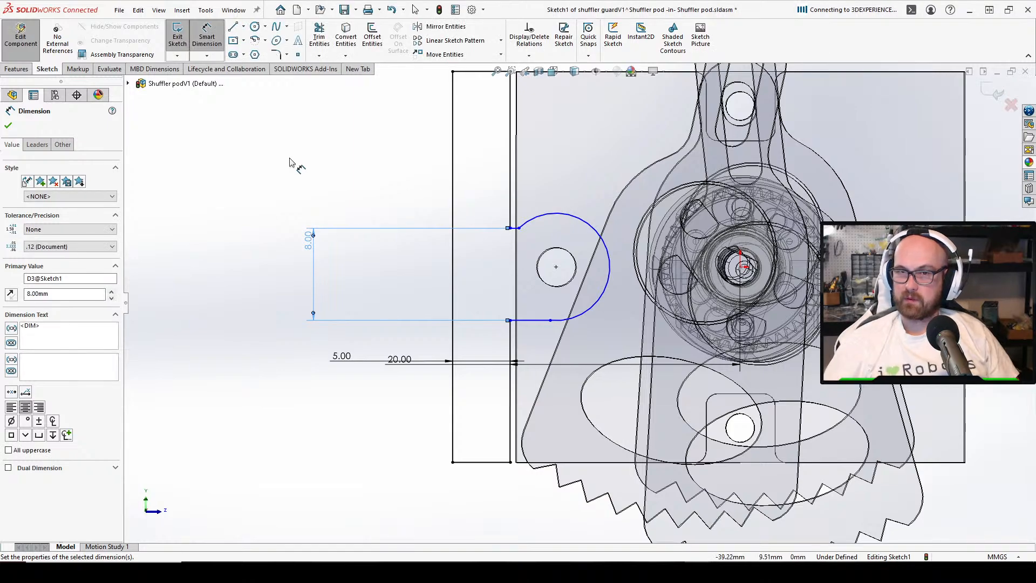
left_click(206, 39)
left_click(8, 125)
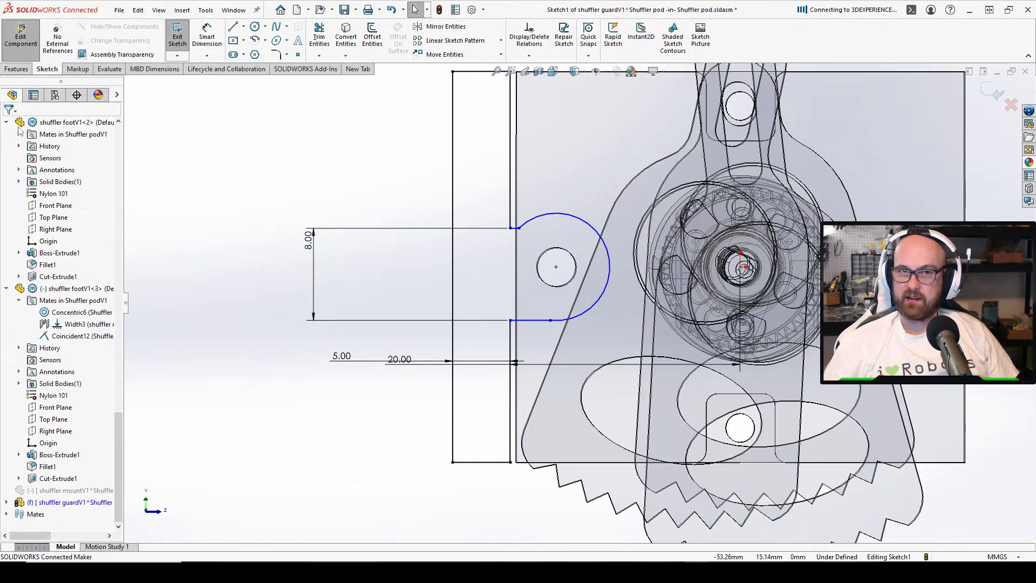
Make the tab's end arc tangent to its upper horizontal line
right_click_drag(363, 146, 373, 189)
left_click(545, 215)
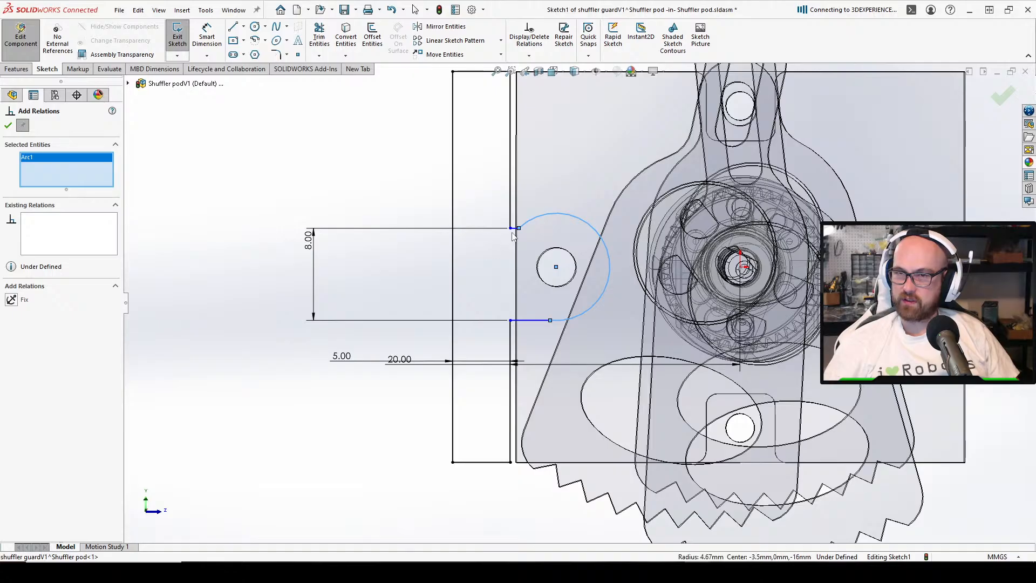
scroll(498, 213, "down", 3)
left_click(532, 244)
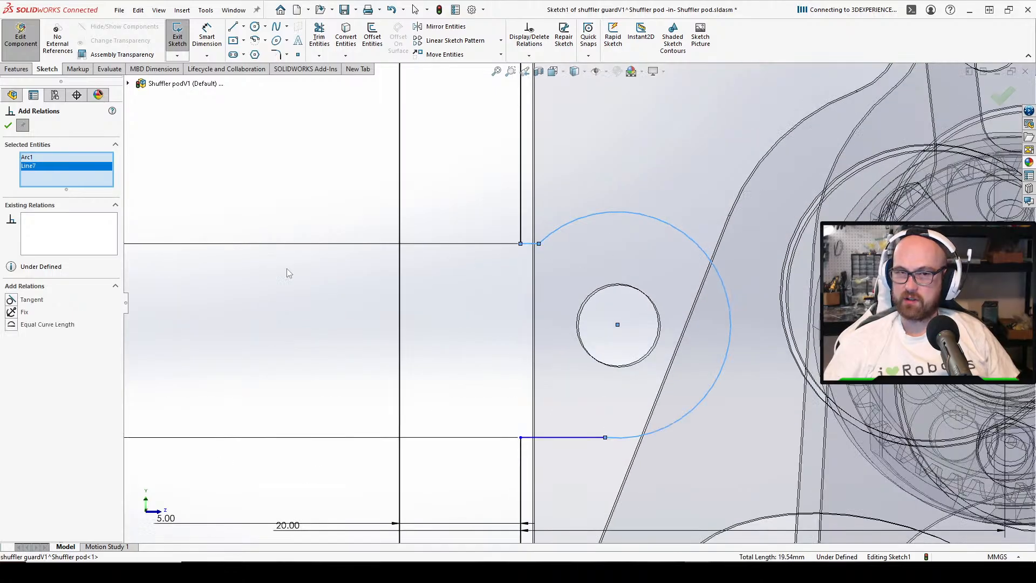
left_click(16, 300)
left_click(8, 126)
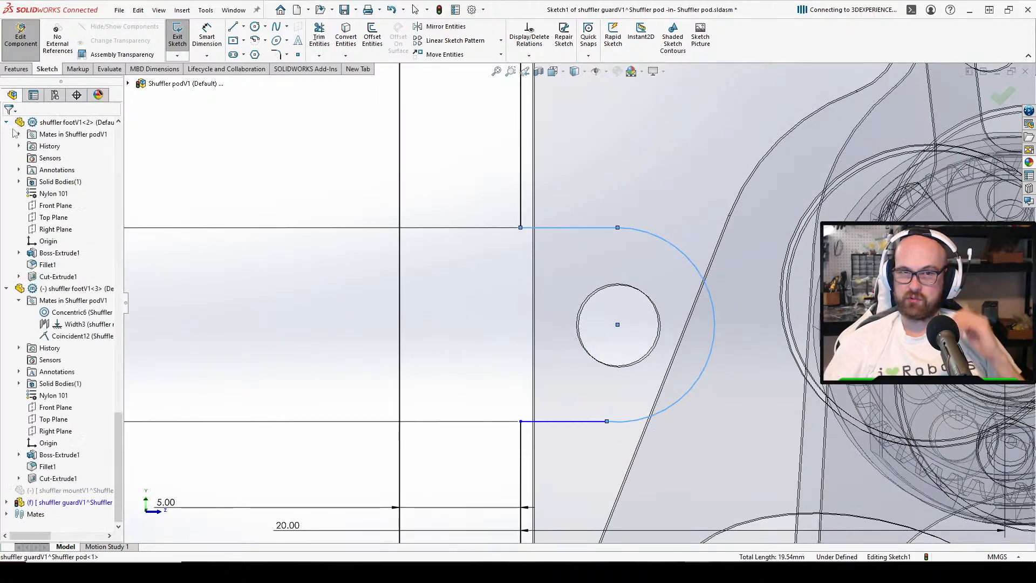
Make the tab's end arc tangent to its lower horizontal line
scroll(676, 416, "down", 2)
scroll(427, 335, "up", 4)
left_click(256, 384)
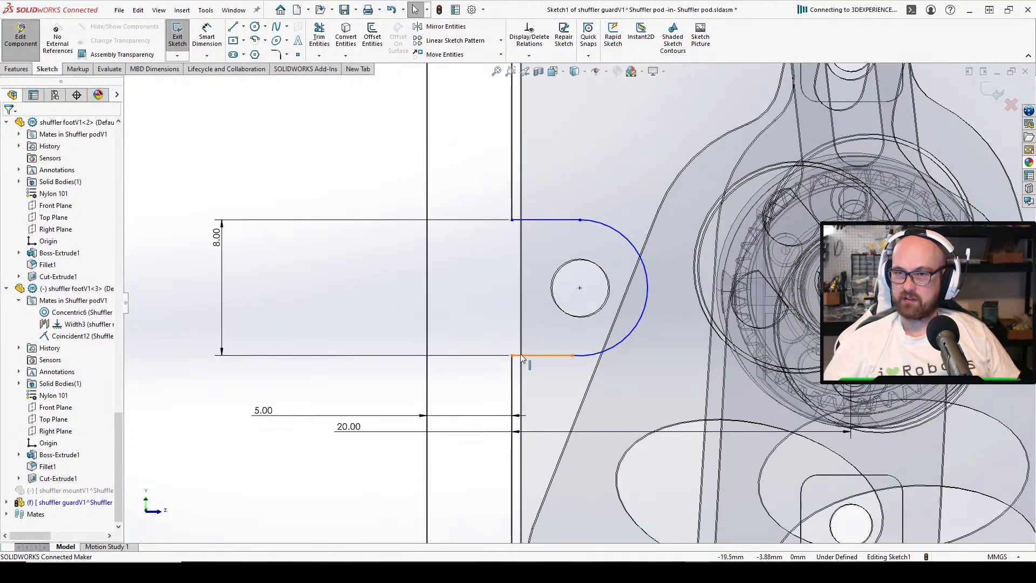
left_click(581, 356)
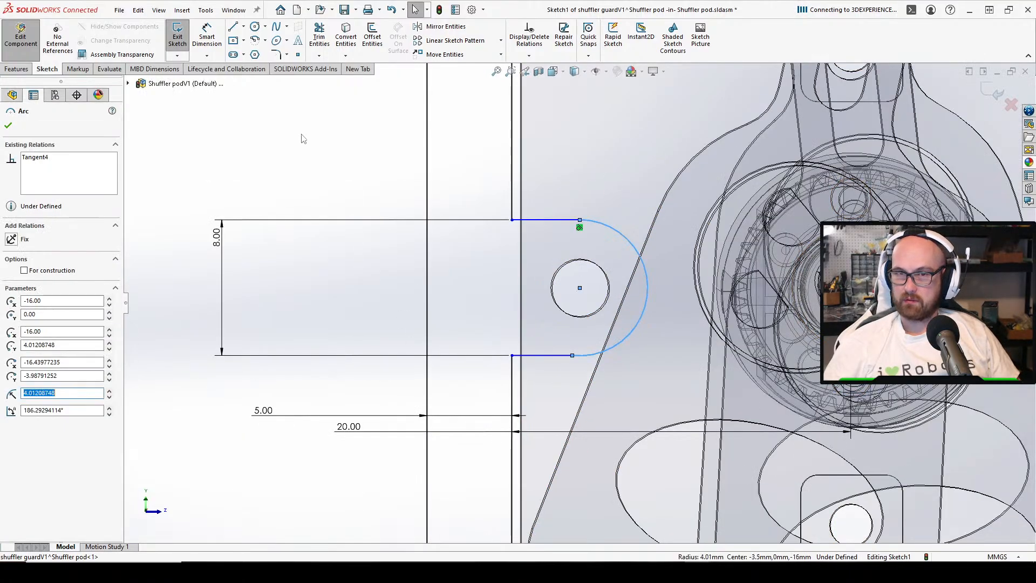
right_click_drag(293, 122, 299, 195)
left_click(559, 357)
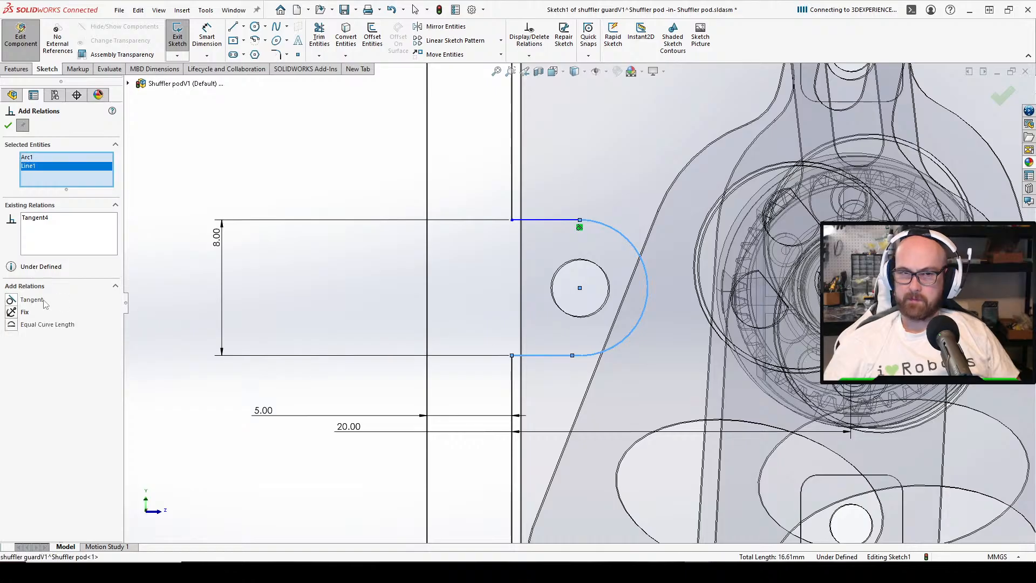
left_click(11, 300)
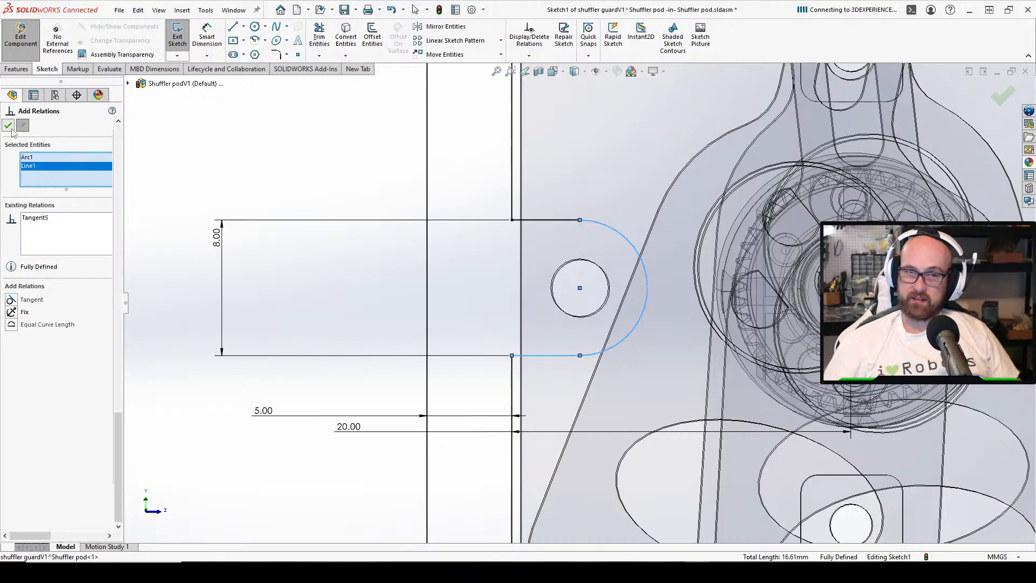
left_click(294, 156)
Set the tab's height dimension to 7 mm
scroll(478, 235, "up", 2)
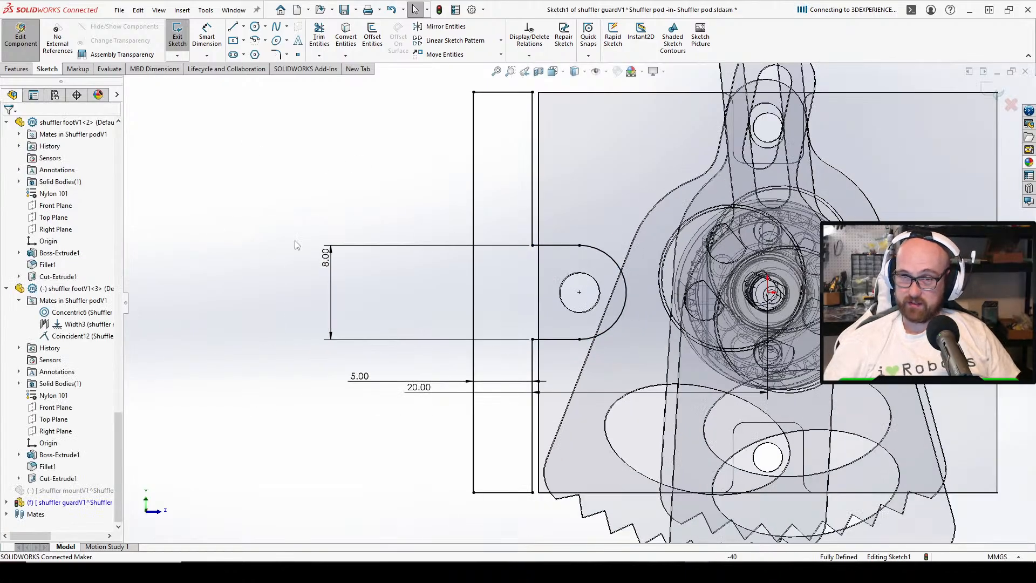
double_click(324, 258)
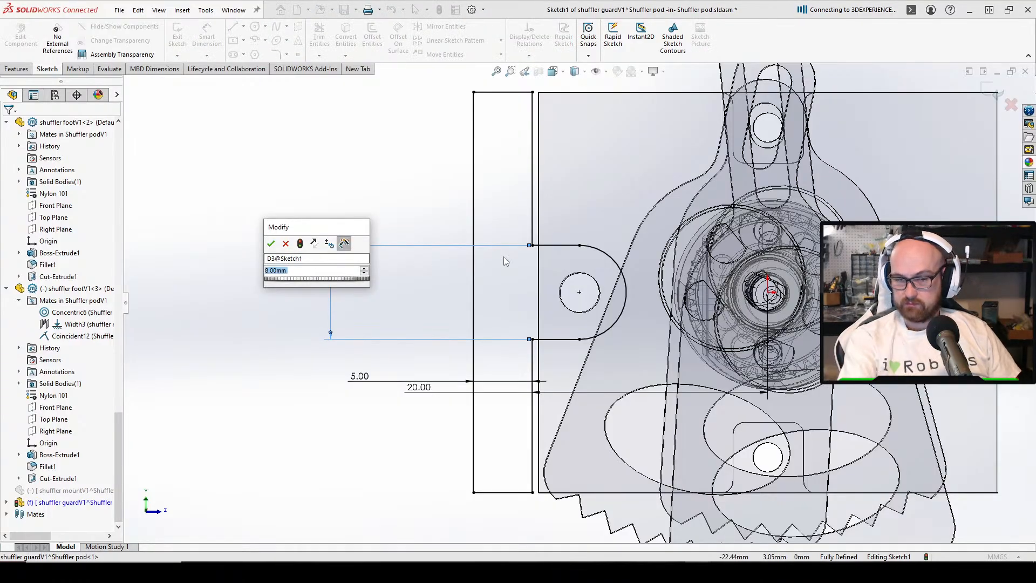
type("7")
key("Return")
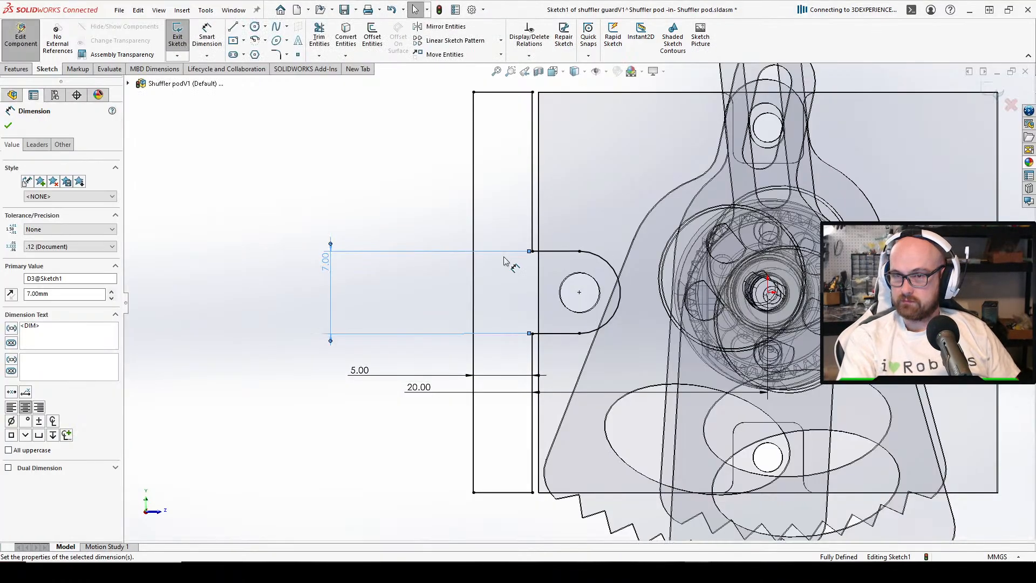
Set the tab's height dimension to 6 mm
scroll(656, 297, "up", 2)
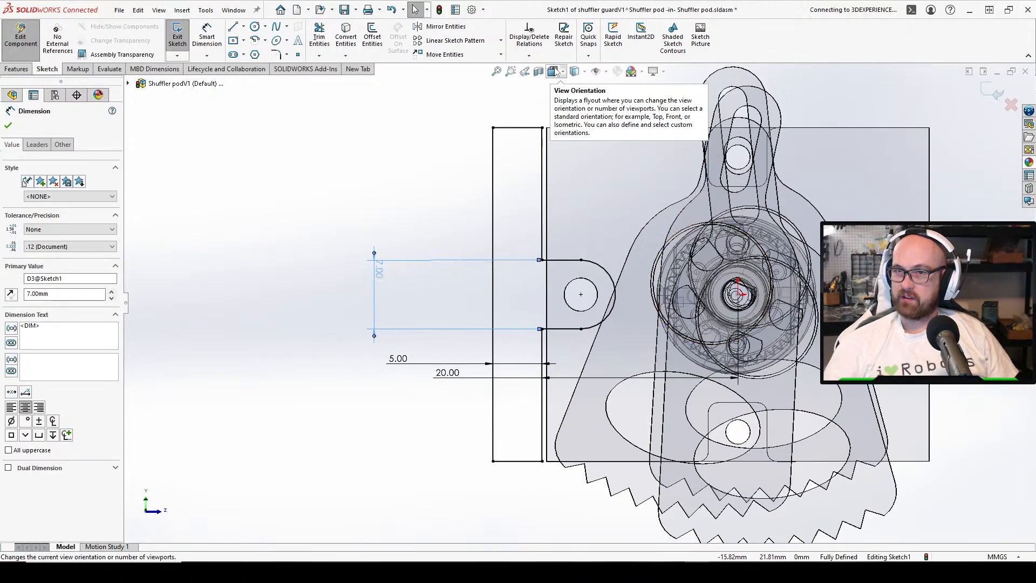
left_click(496, 71)
scroll(362, 373, "down", 8)
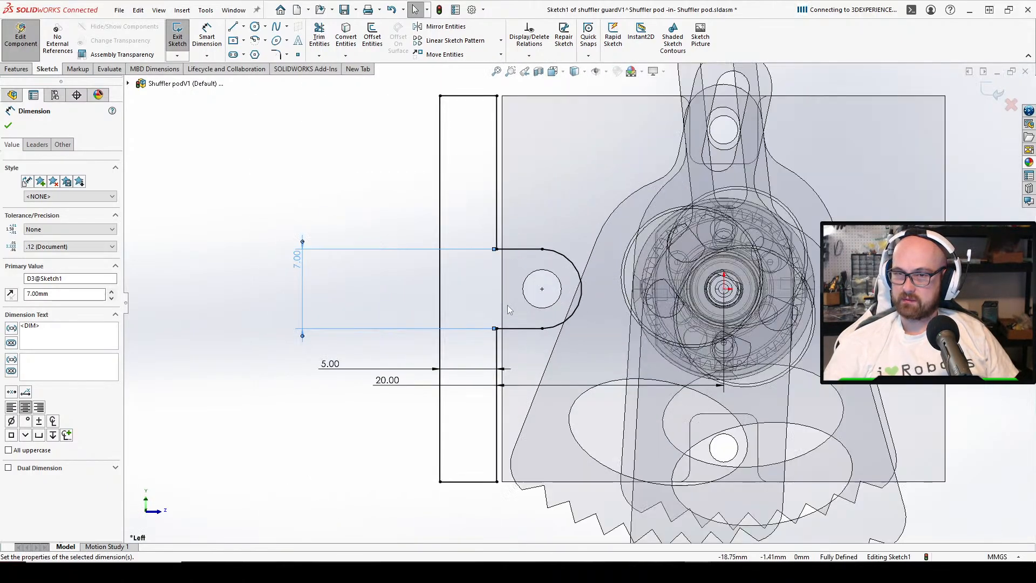
double_click(260, 250)
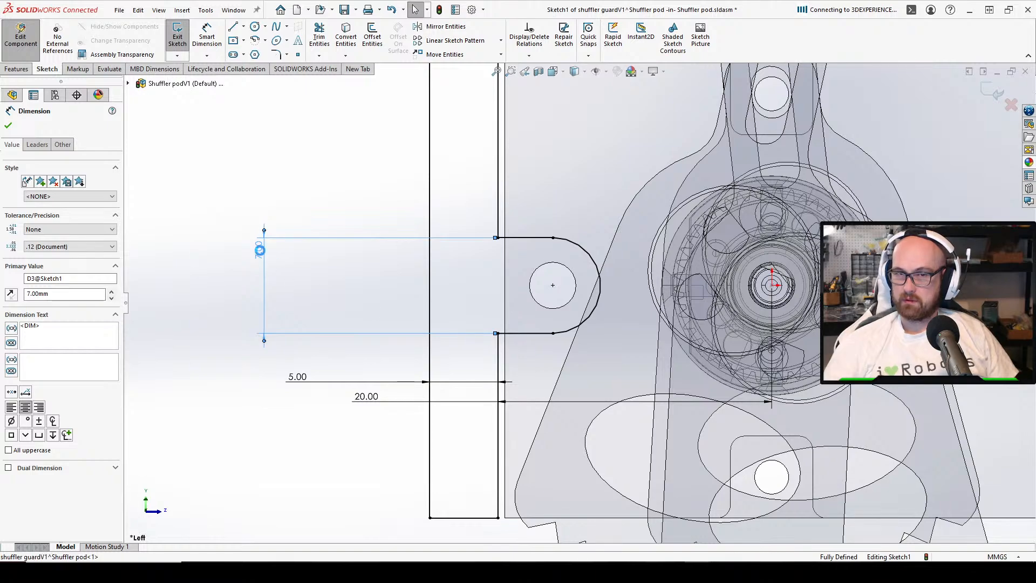
type("6")
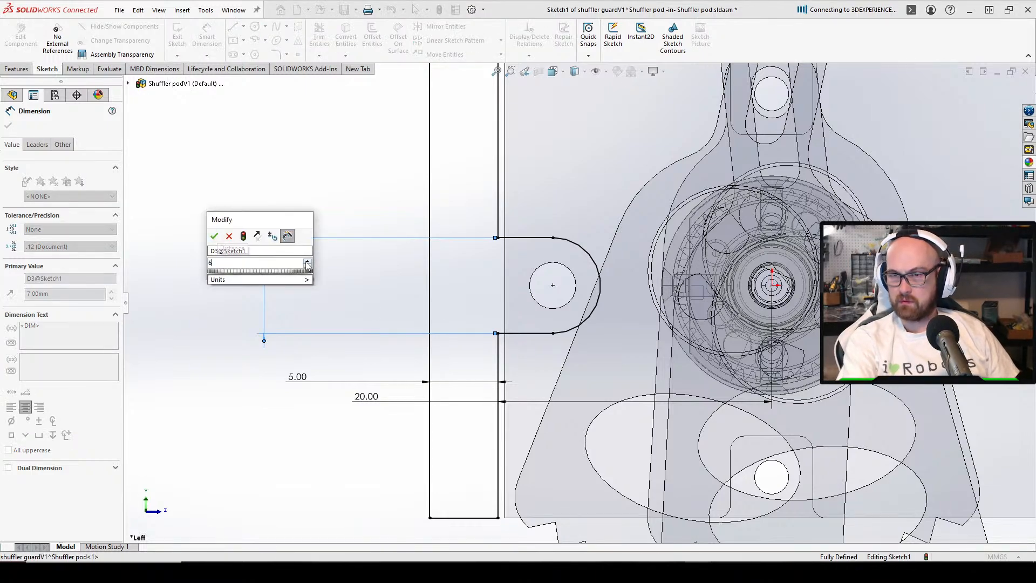
key("Return")
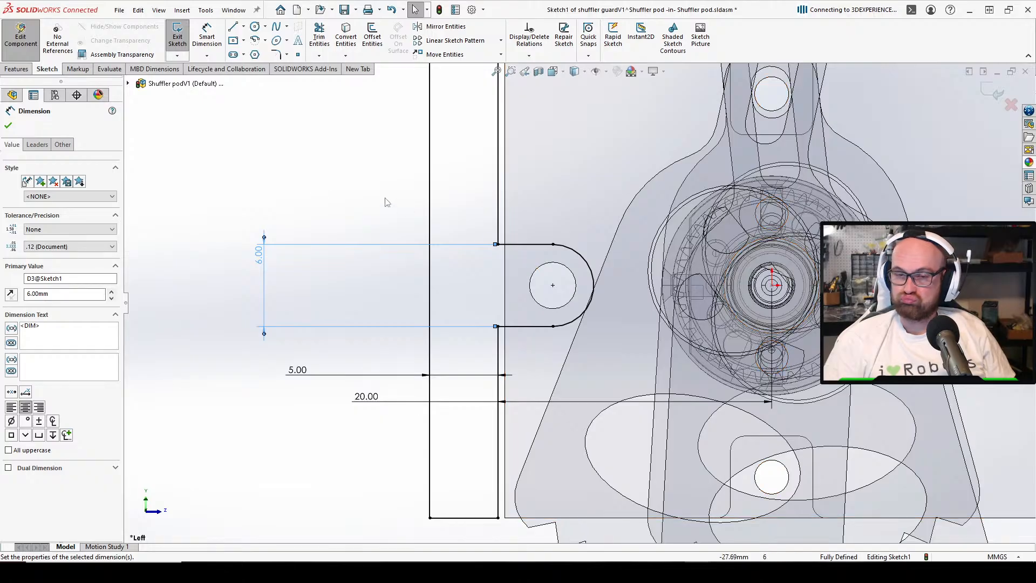
left_click(8, 125)
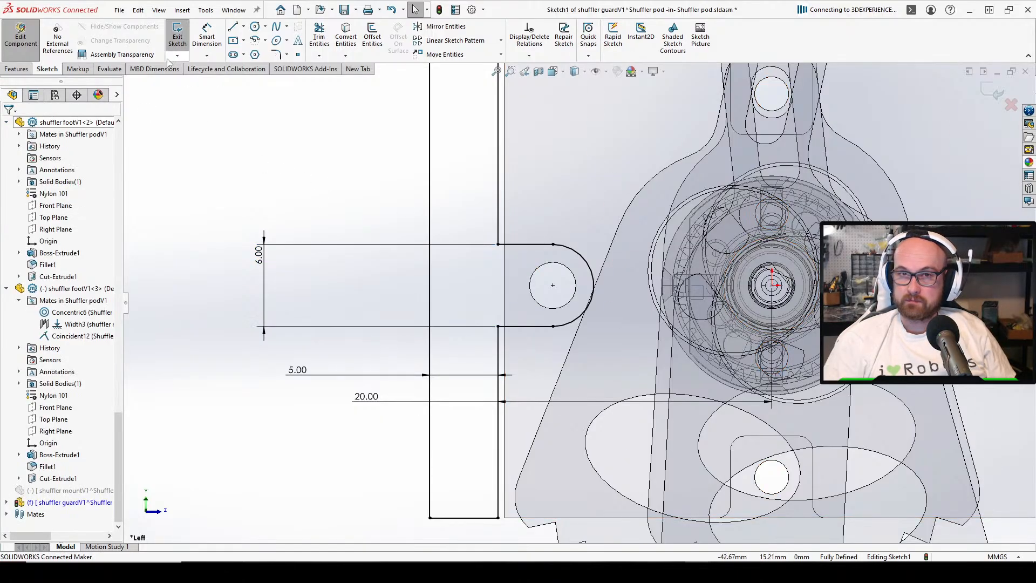
Finish editing the guard part and open the sketch of the mount plate's Boss-Extrude1 for editing in context
left_click(177, 36)
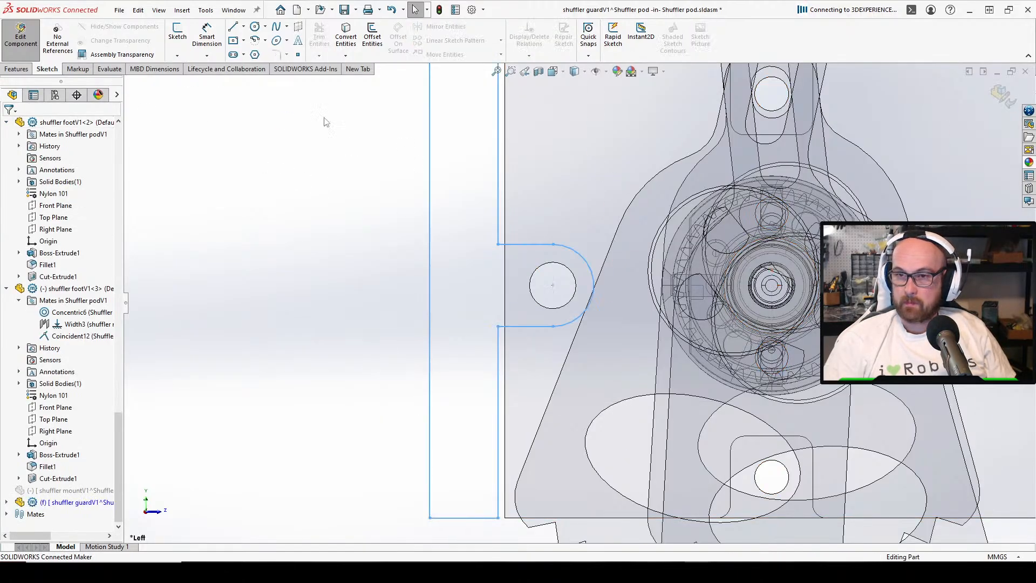
left_click(32, 34)
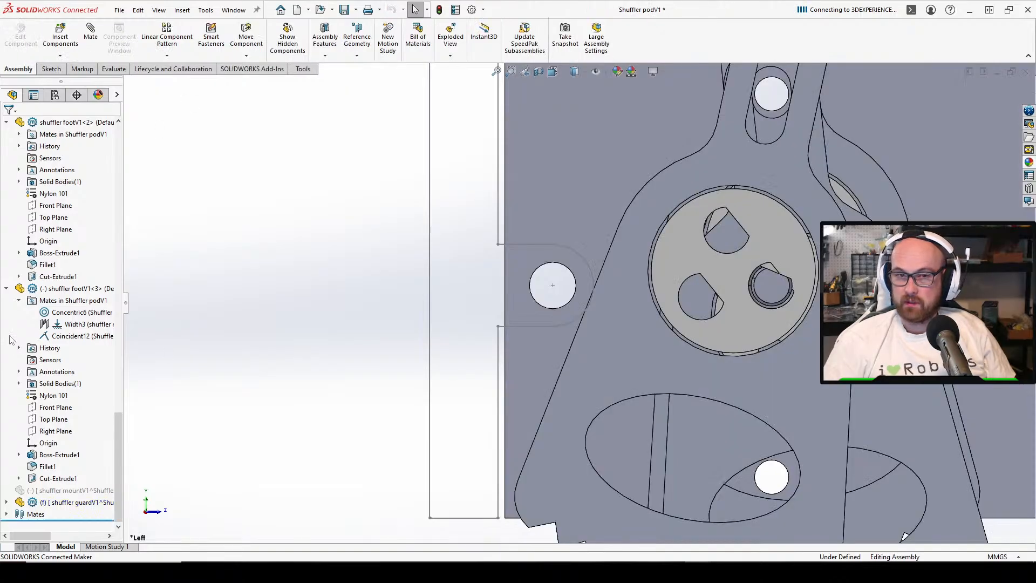
left_click(522, 277)
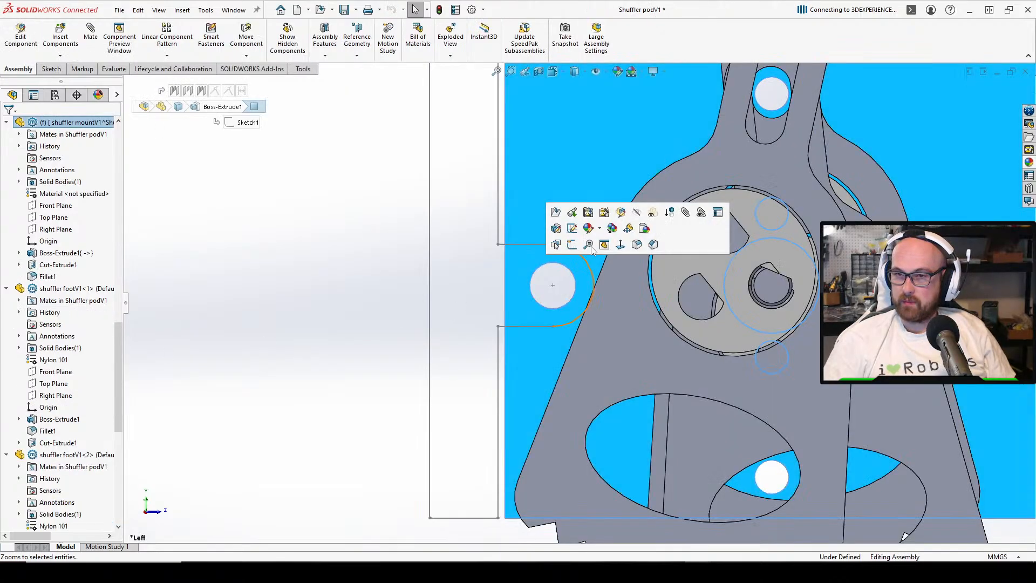
left_click(620, 213)
left_click(59, 253)
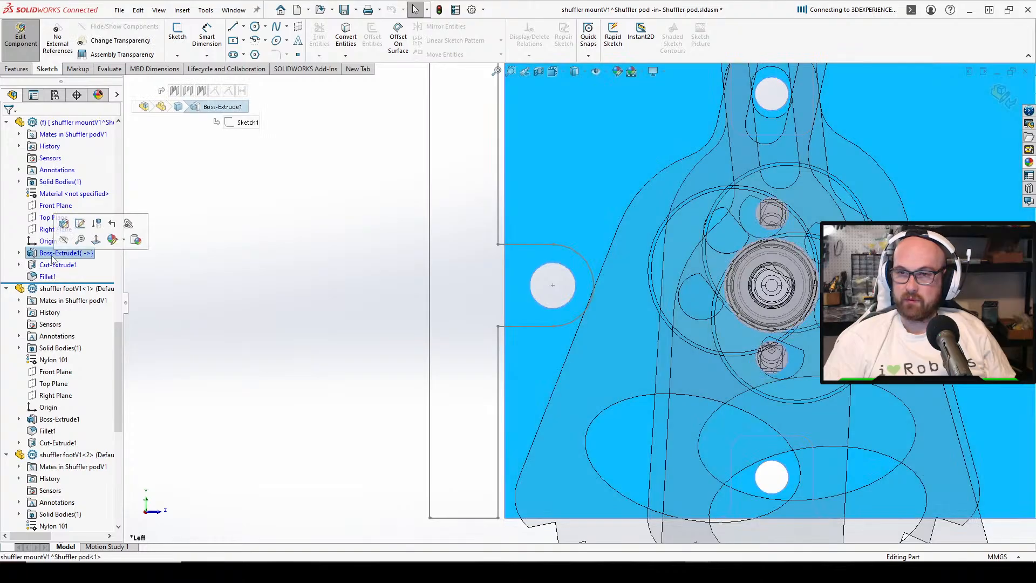
left_click(81, 233)
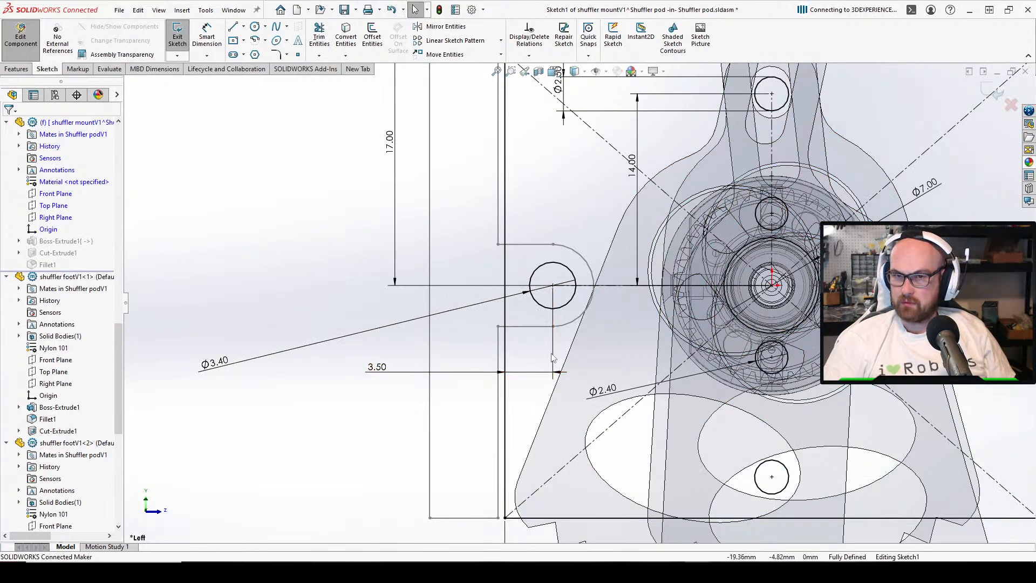
Set the mount plate's overall width to 40 mm
key("f")
double_click(480, 489)
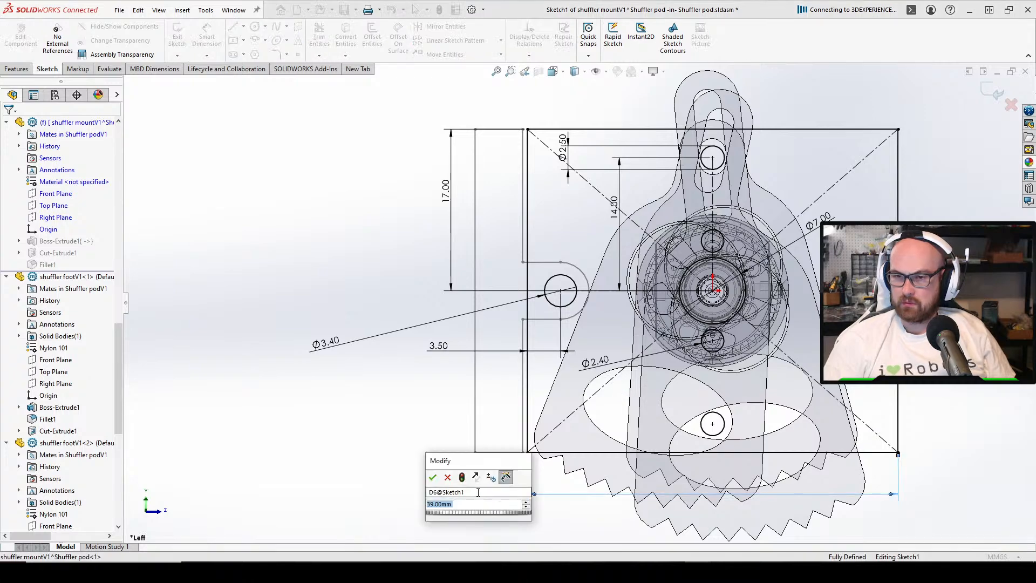
type("40")
key("Return")
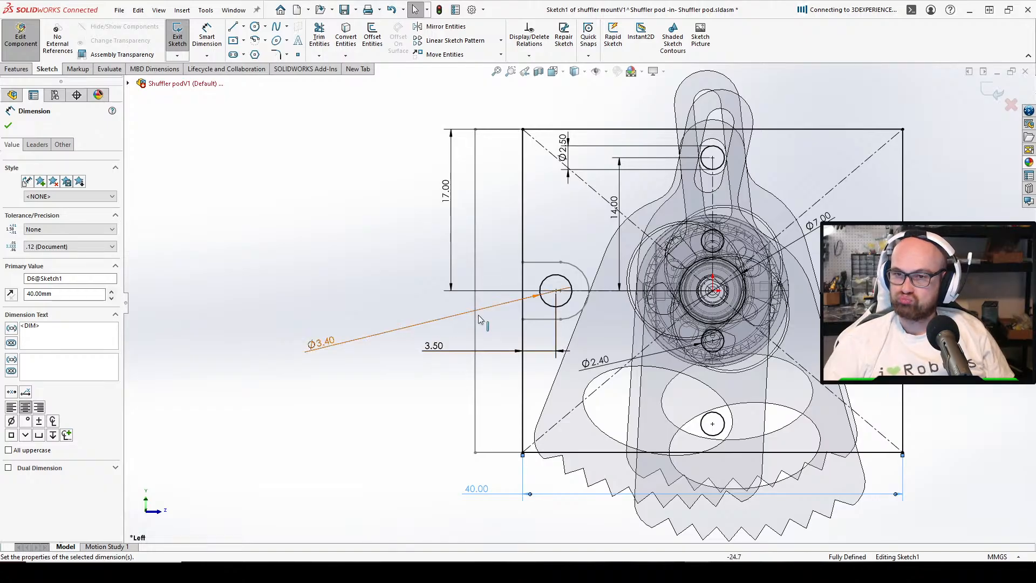
Set the 3.40 mm side hole's distance from the plate edge to 3 mm and return to the assembly
double_click(435, 347)
key("Return")
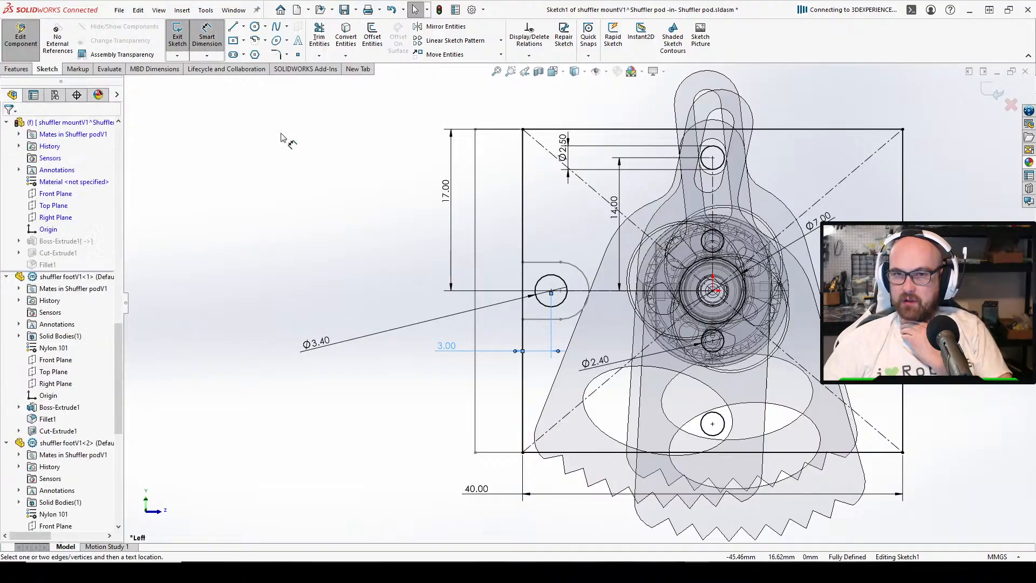
right_click(235, 128)
left_click(259, 172)
left_click(184, 46)
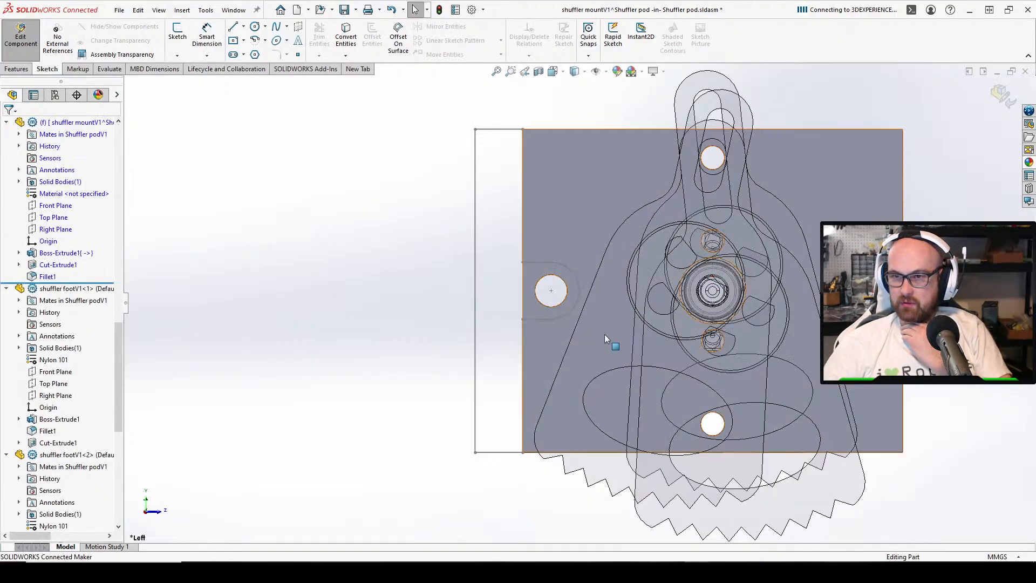
left_click(478, 285)
left_click(16, 35)
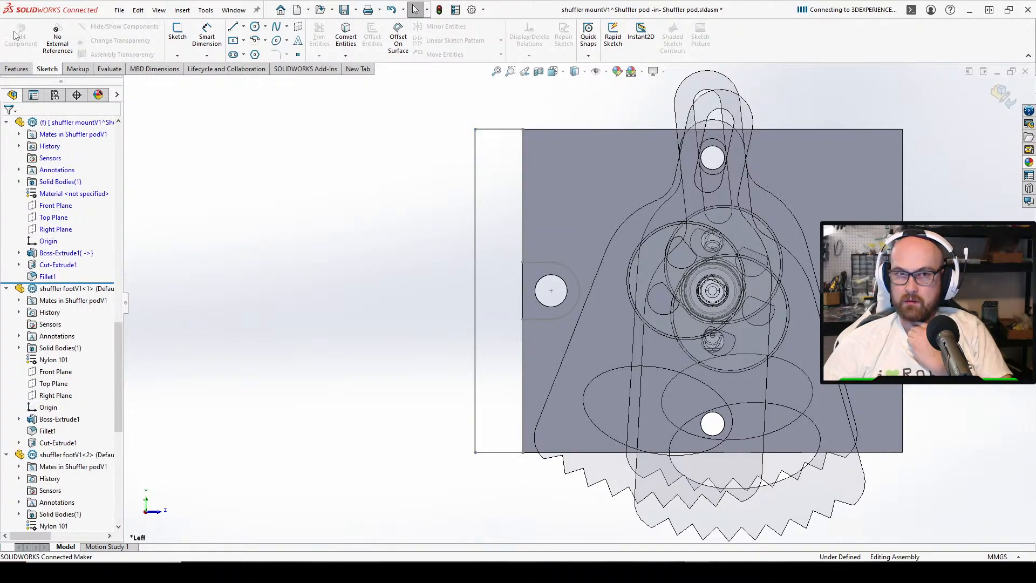
Open the guard's profile sketch for editing and extrude it as a blind boss 12 mm deep
left_click(476, 282)
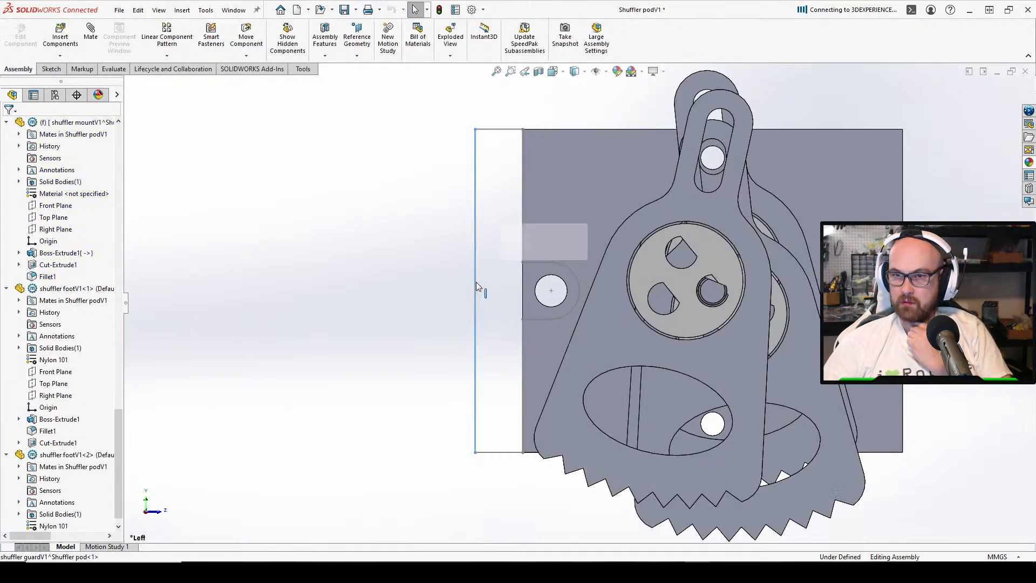
left_click(512, 244)
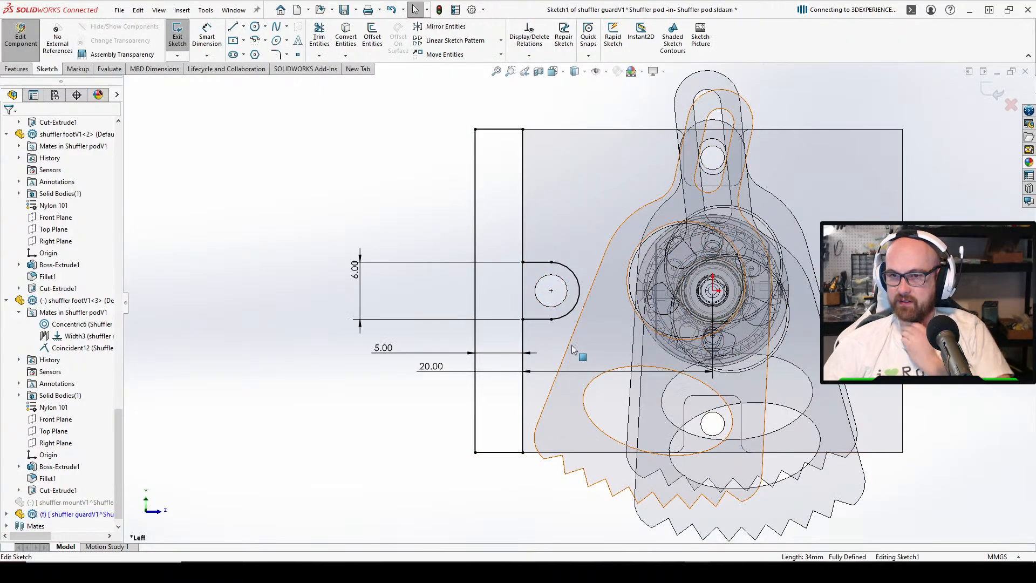
scroll(569, 319, "down", 3)
scroll(556, 340, "up", 3)
middle_click_drag(556, 341, 531, 337)
key("ctrl+8")
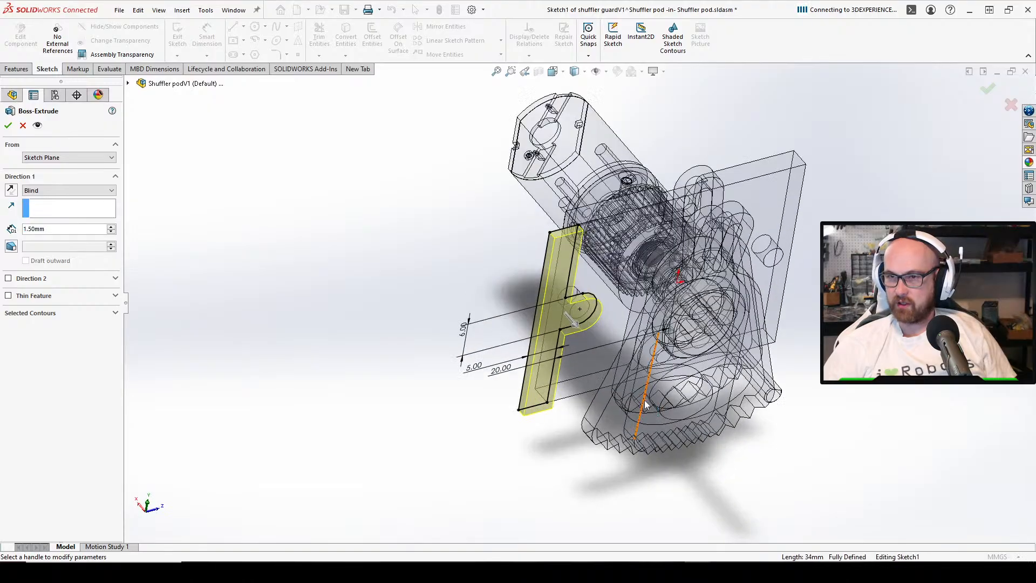
middle_click_drag(586, 369, 486, 383)
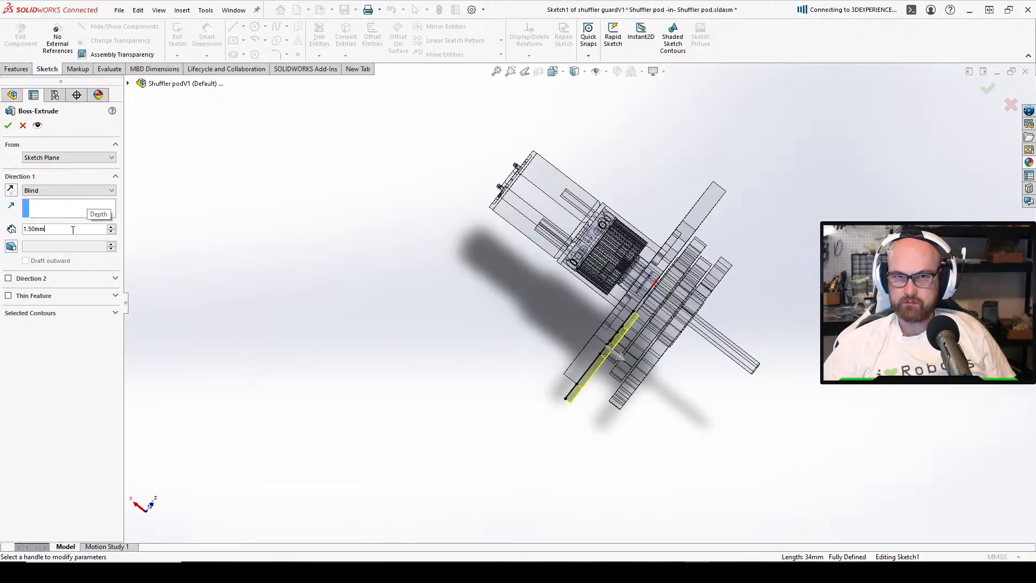
type("12")
key("Return")
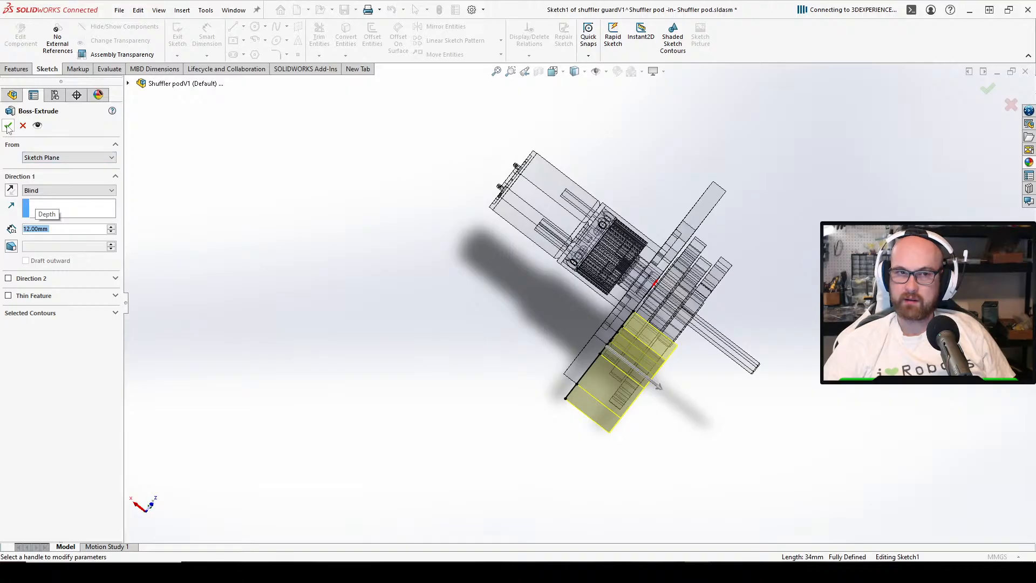
left_click(8, 128)
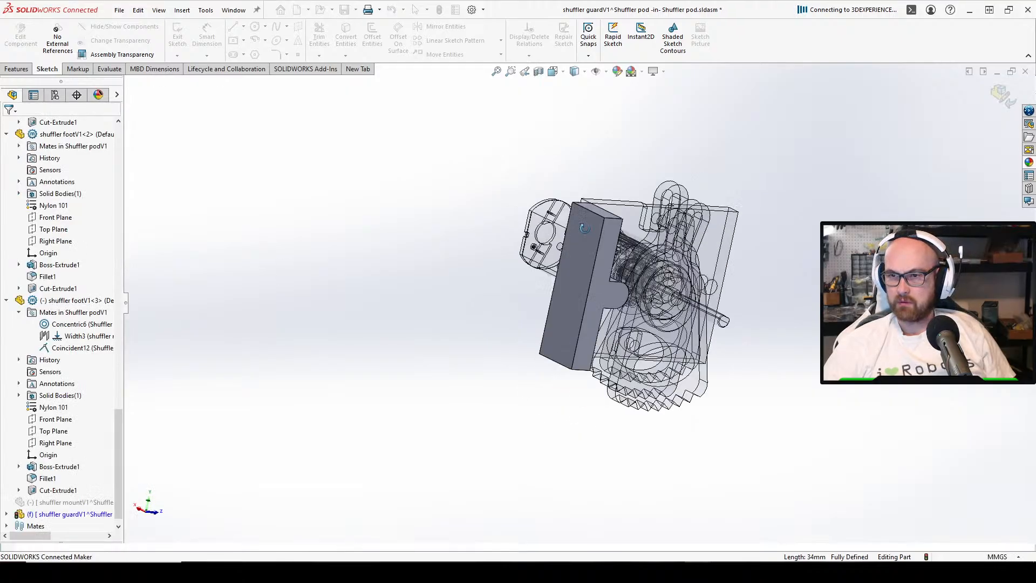
Open the sketch of the guard's Boss-Extrude1 for editing
middle_click_drag(645, 238, 606, 301)
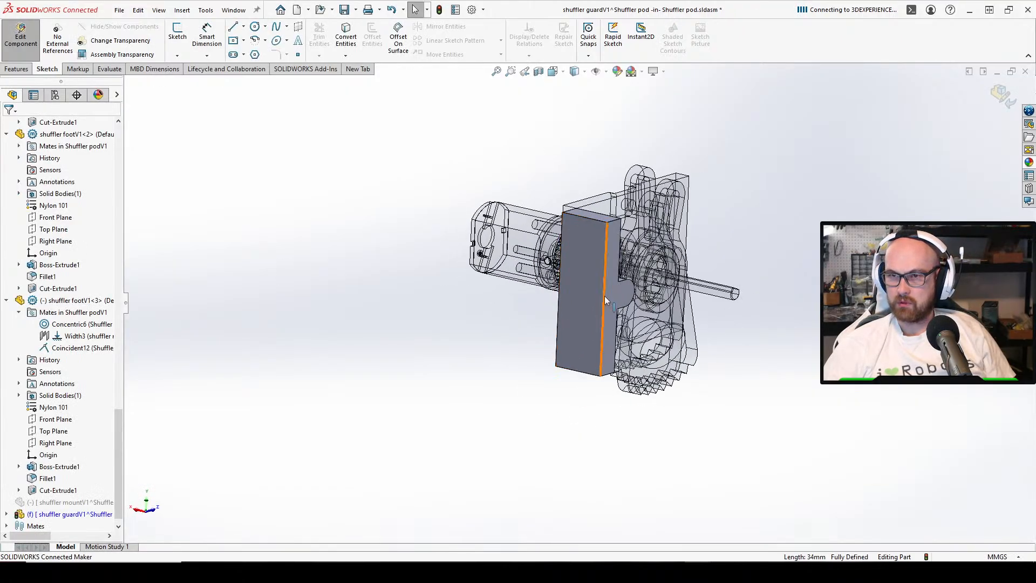
left_click(6, 514)
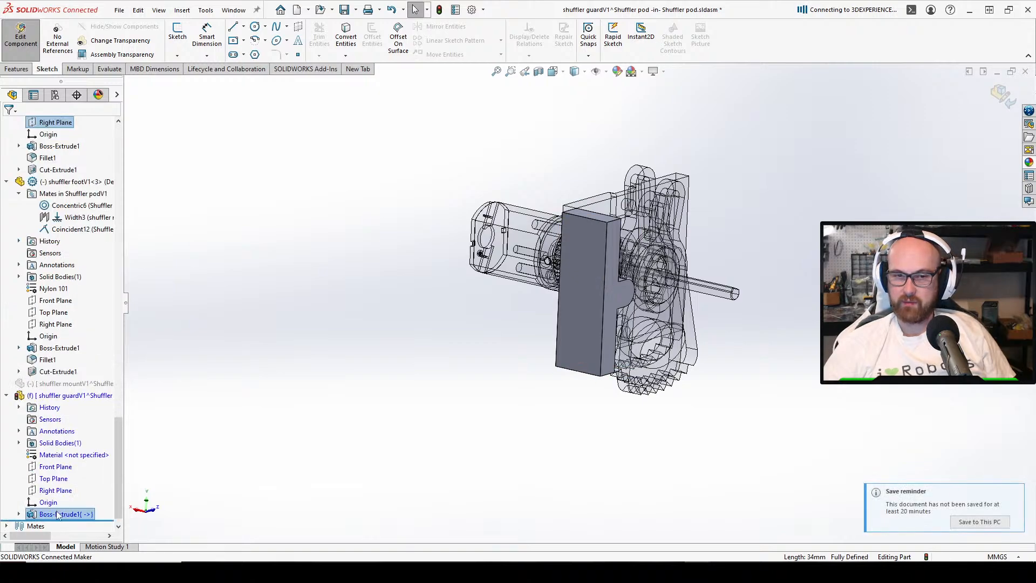
left_click(62, 513)
key("F2")
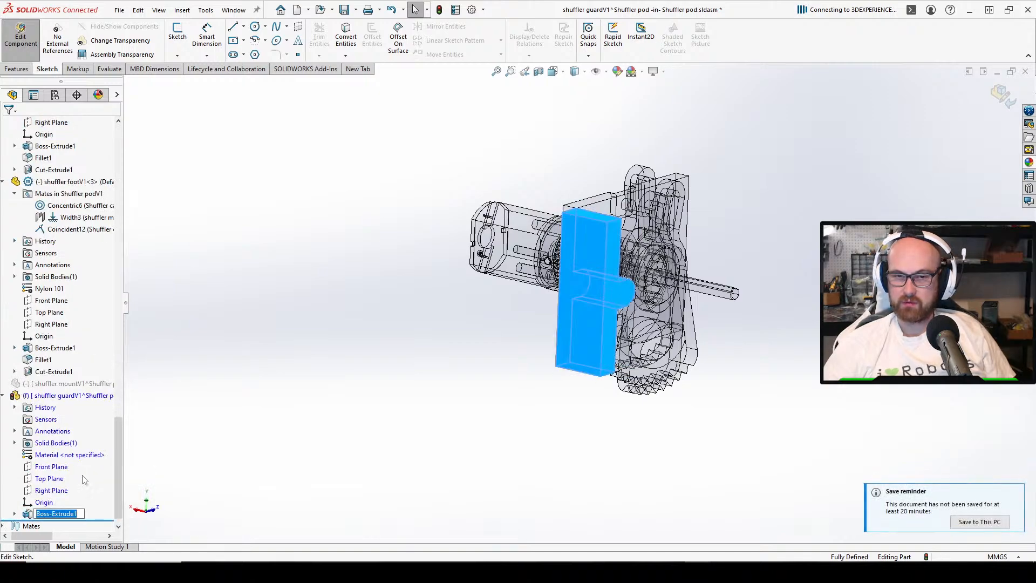
left_click(14, 513)
right_click(47, 502)
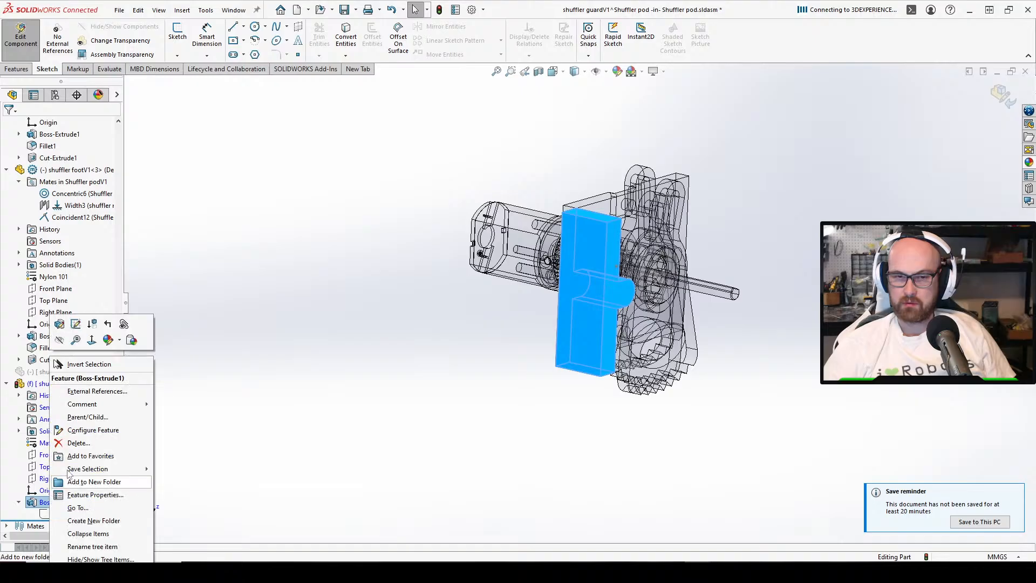
left_click(89, 335)
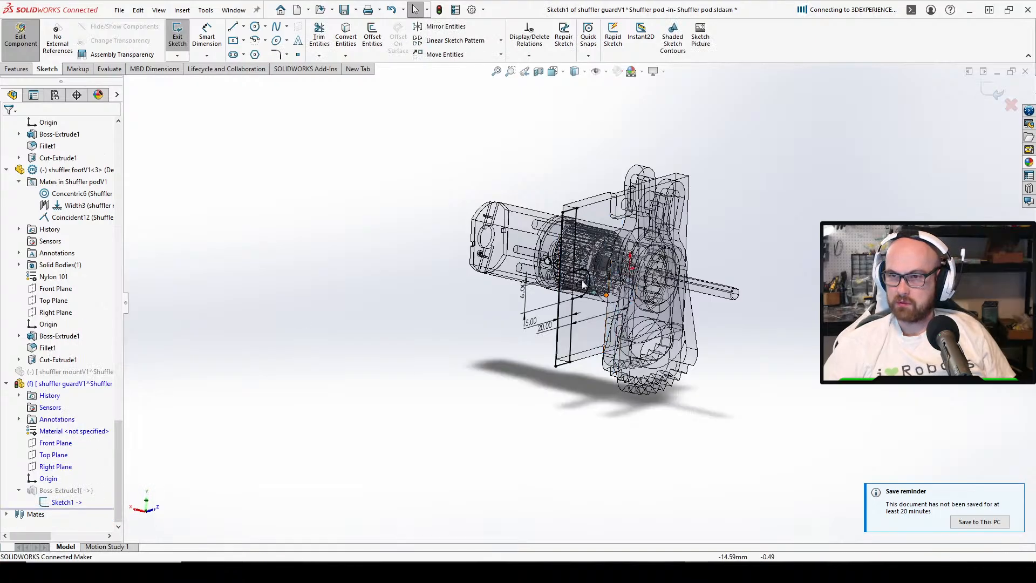
scroll(506, 253, "down", 2)
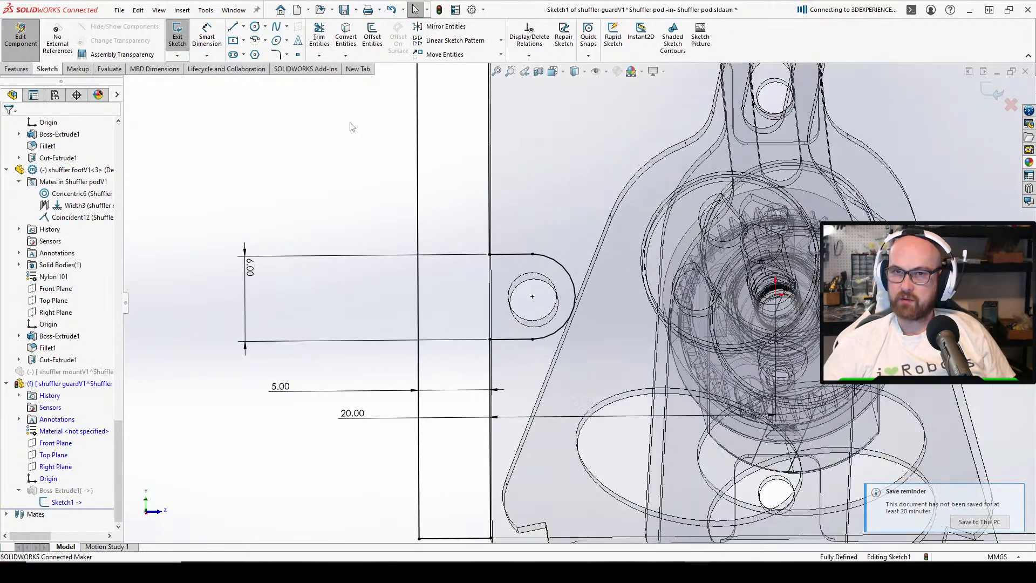
Draw a circle centred on the tab's rounded end and dimension its diameter to 3 mm
key("c")
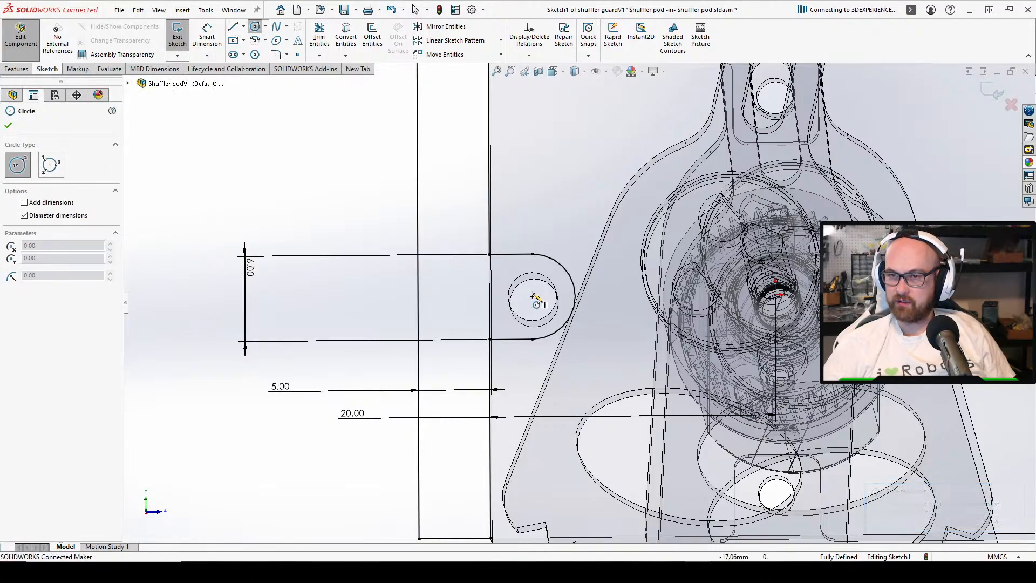
left_click(533, 297)
left_click(548, 295)
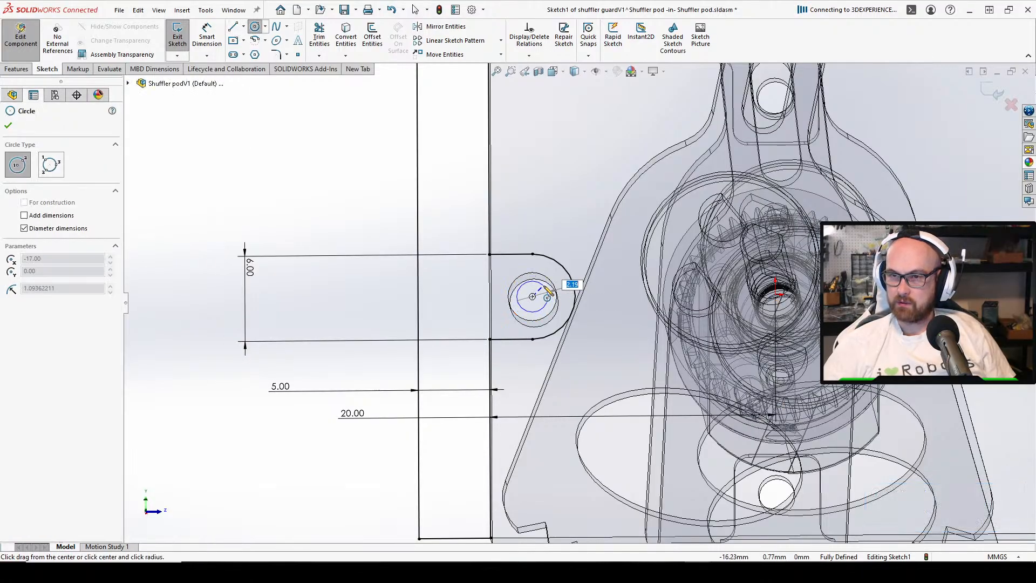
left_click(207, 36)
left_click(550, 287)
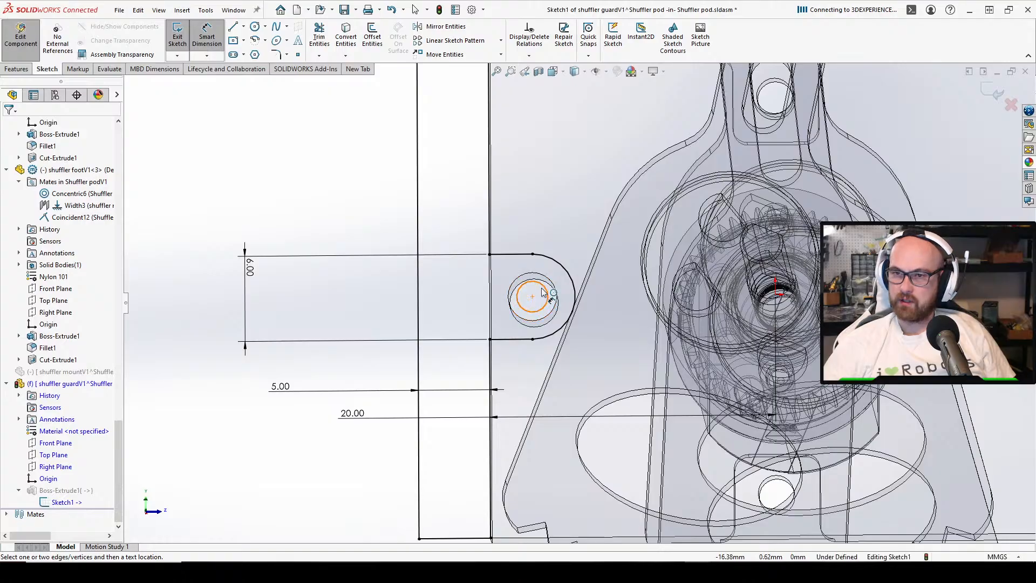
left_click(364, 171)
type("3")
key("Return")
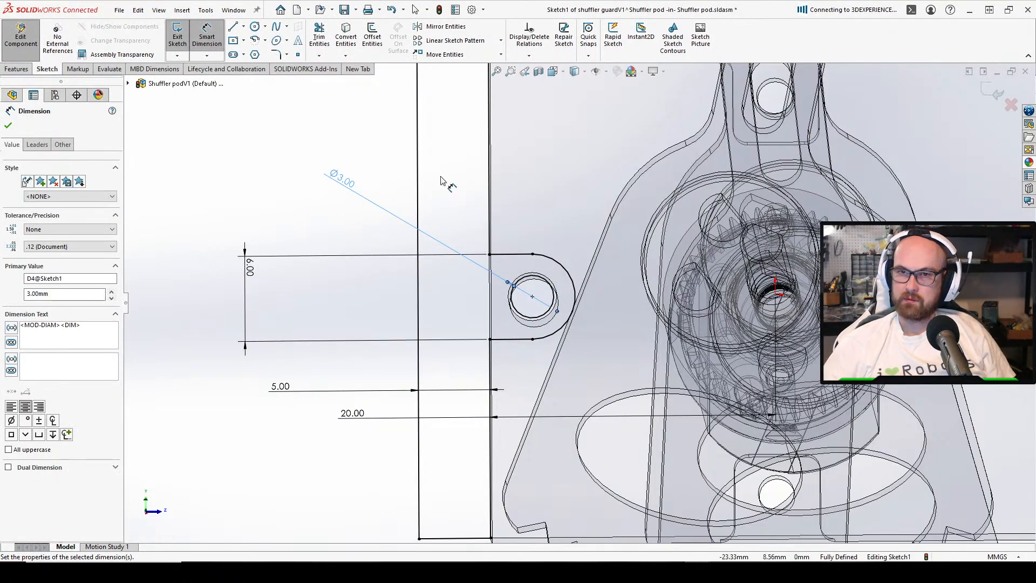
Set the tab hole's diameter to 2.8 mm and exit the sketch
double_click(352, 184)
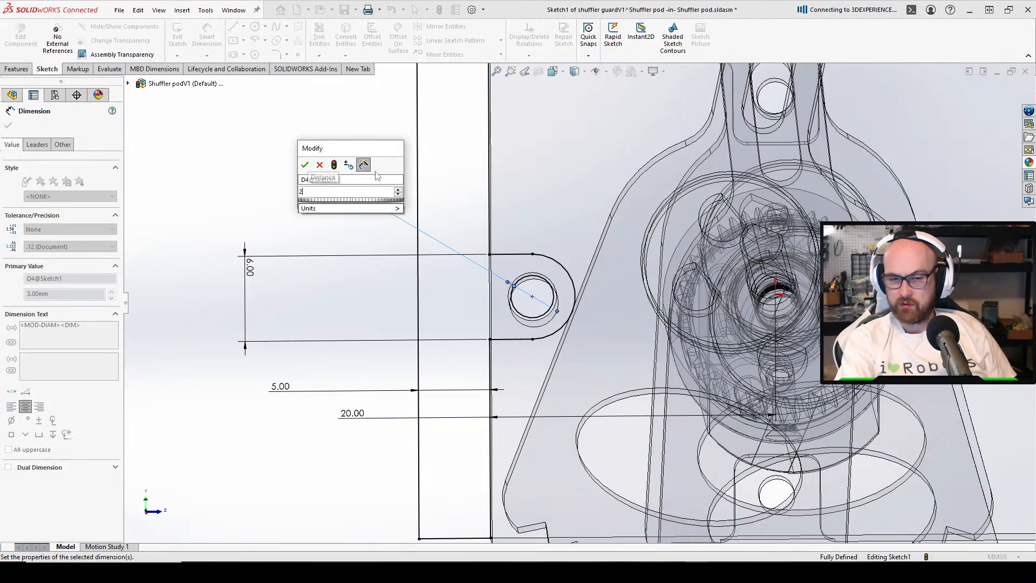
type("2.8")
key("Return")
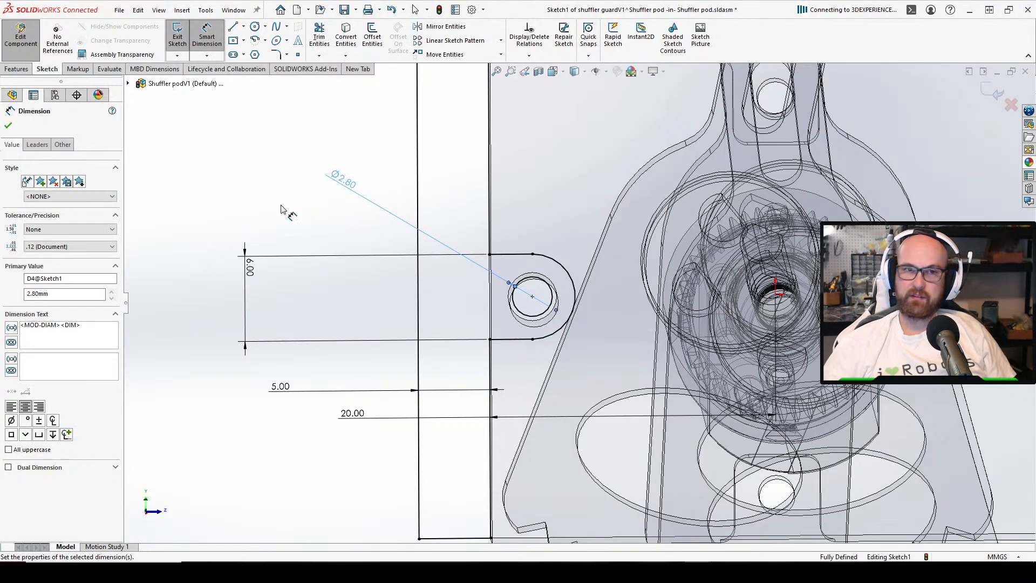
left_click(177, 38)
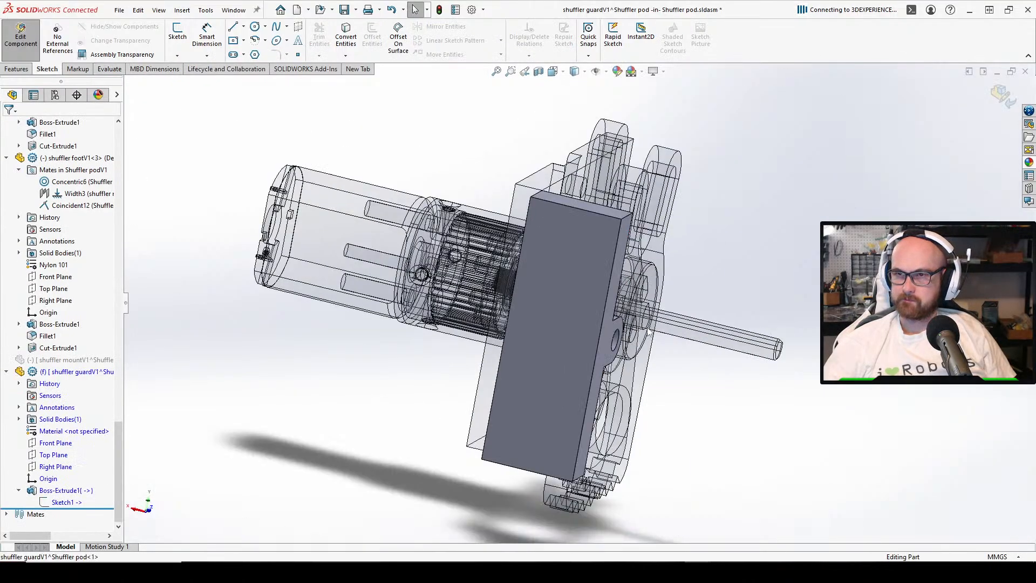
middle_click_drag(649, 333, 559, 322)
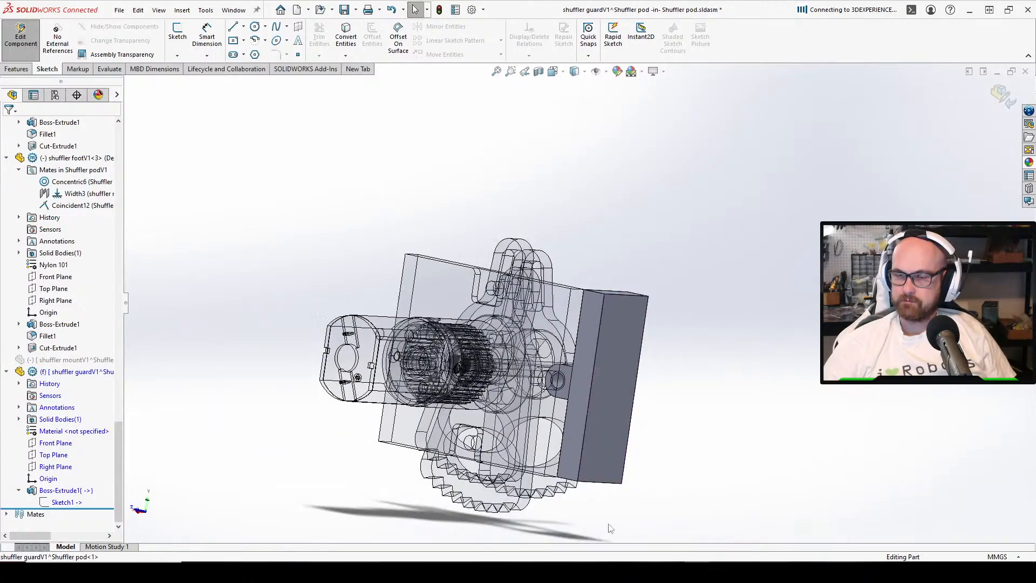
scroll(559, 322, "down", 8)
scroll(632, 251, "up", 4)
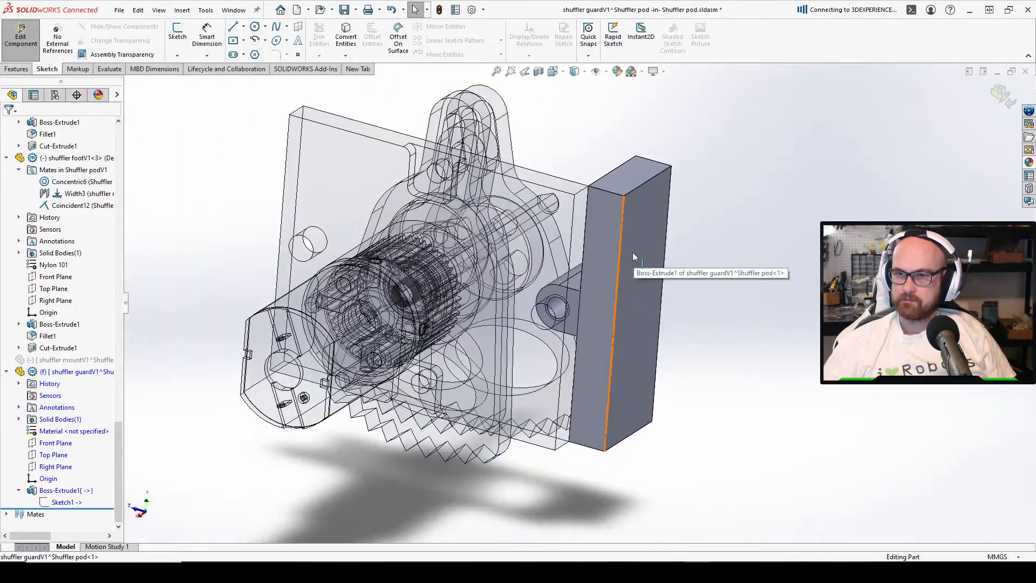
mouse_move(632, 252)
middle_mouse_down()
mouse_move(613, 296)
mouse_move(582, 229)
mouse_move(614, 243)
middle_mouse_up()
left_click(595, 239)
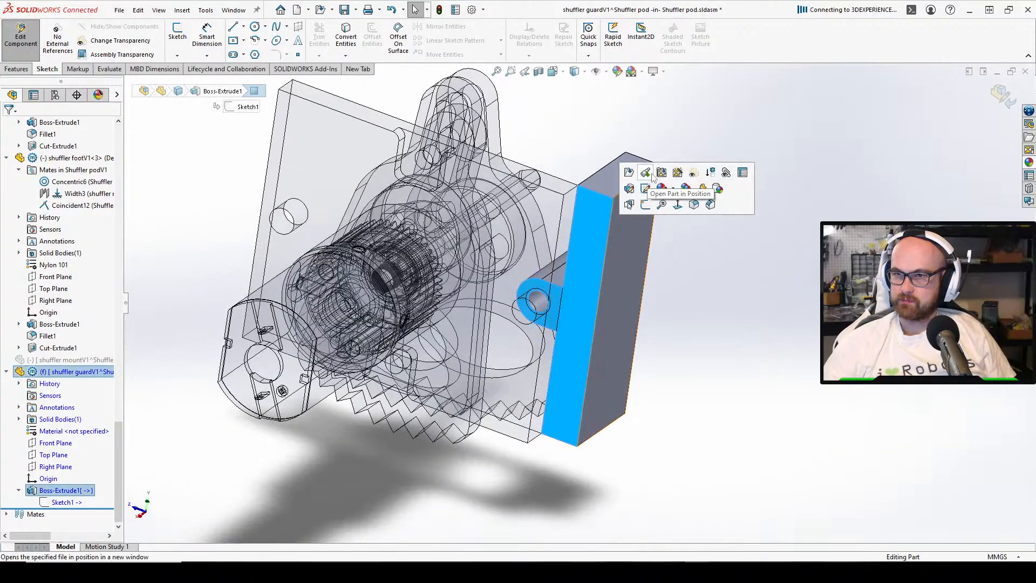
left_click(646, 317)
Start a sketch on the guard's flat face on the foot side and convert its long outer edge into a sketch line
mouse_move(646, 317)
middle_mouse_down()
mouse_move(590, 232)
mouse_move(616, 312)
mouse_move(506, 259)
mouse_move(696, 267)
mouse_move(594, 246)
middle_mouse_up()
left_click(182, 41)
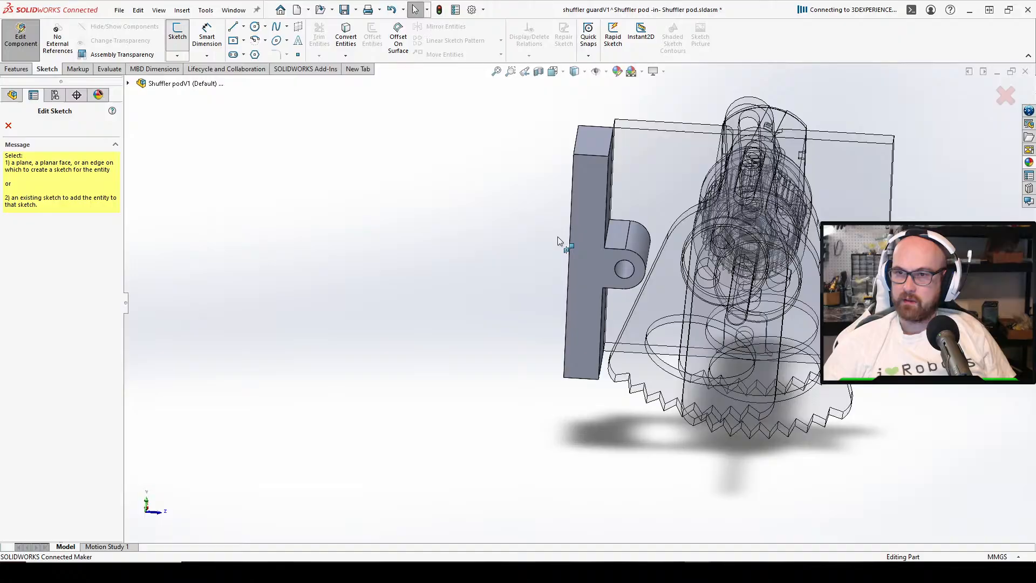
left_click(588, 264)
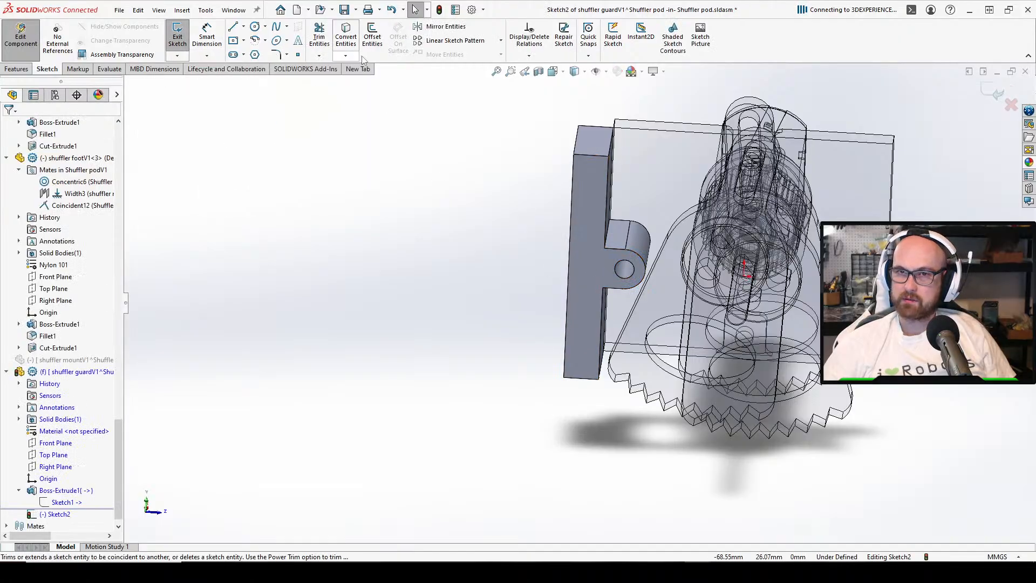
left_click(346, 38)
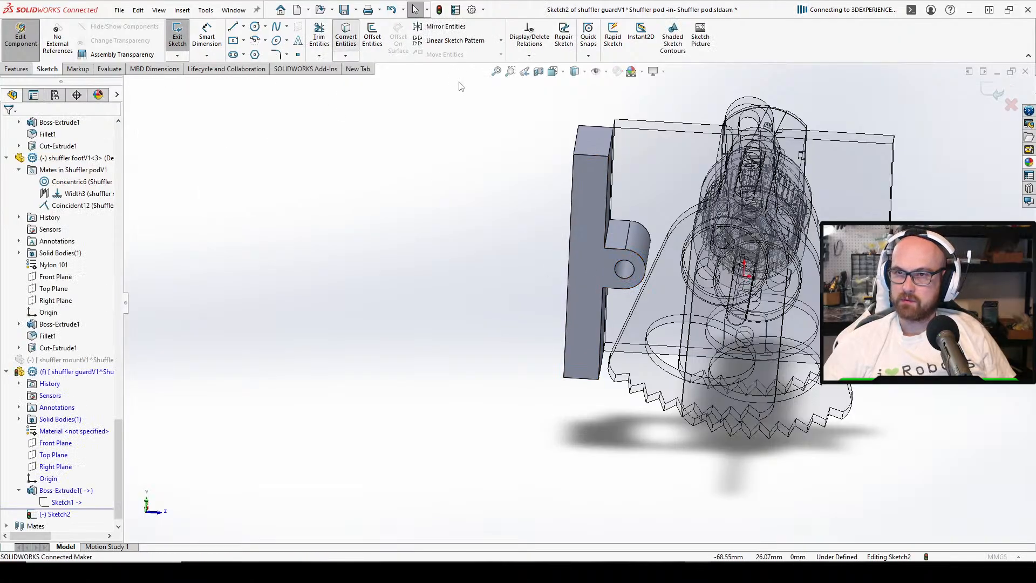
left_click(572, 210)
left_click(8, 125)
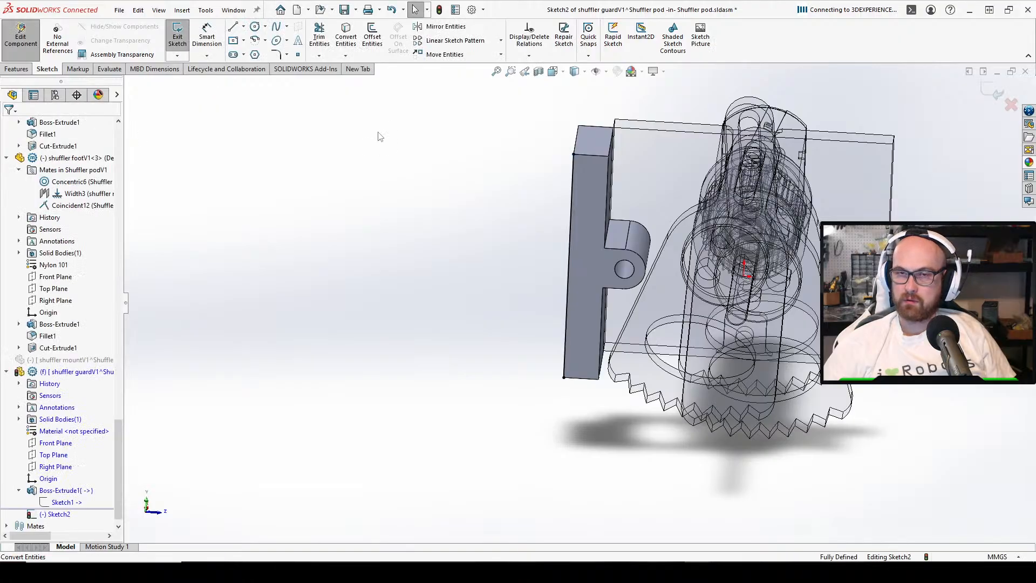
left_click(233, 27)
left_click(573, 154)
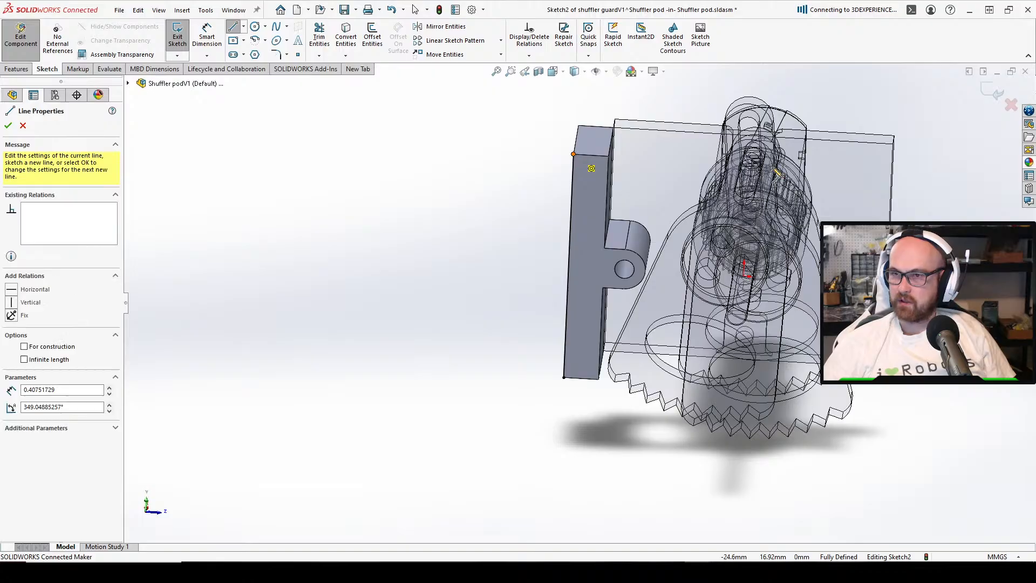
right_click(510, 123)
left_click(526, 171)
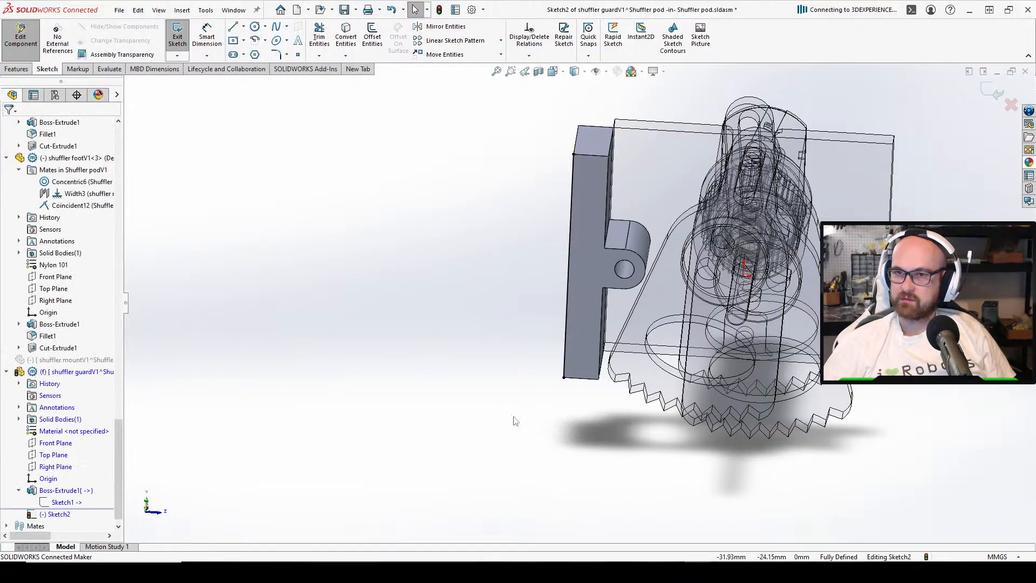
Exit the new sketch and finish editing the guard part to return to the assembly
left_click(60, 490)
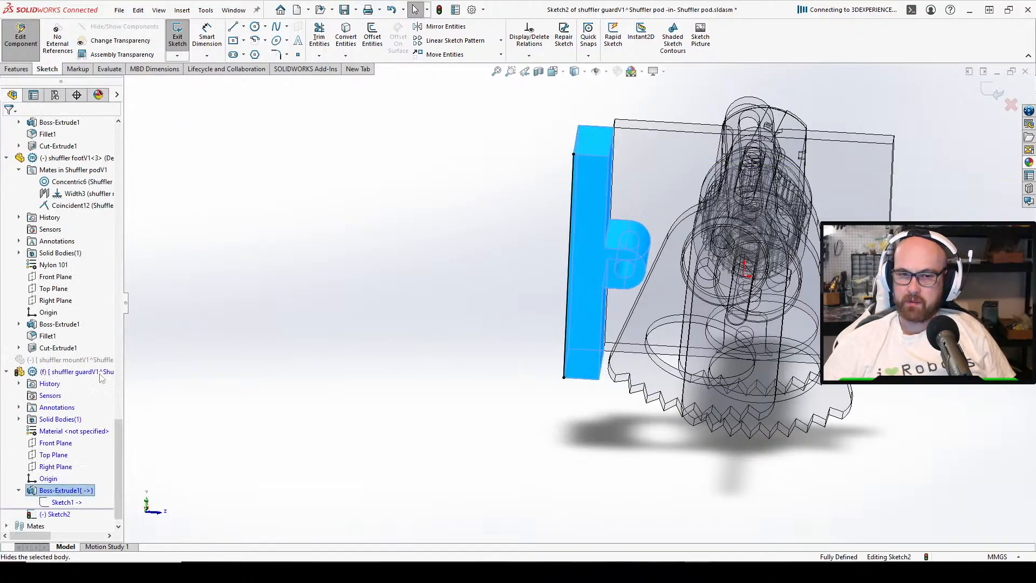
left_click(178, 38)
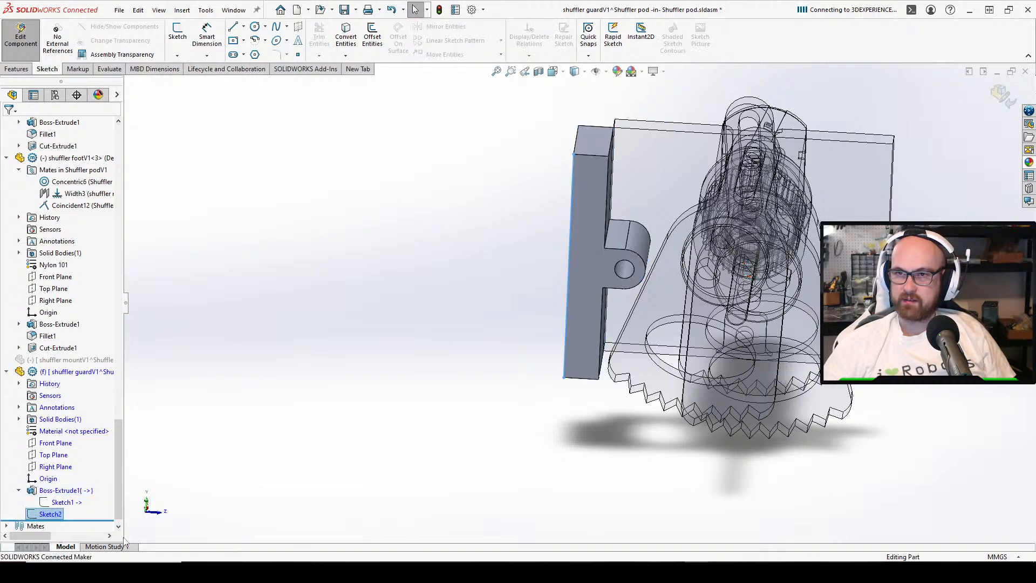
left_click(20, 36)
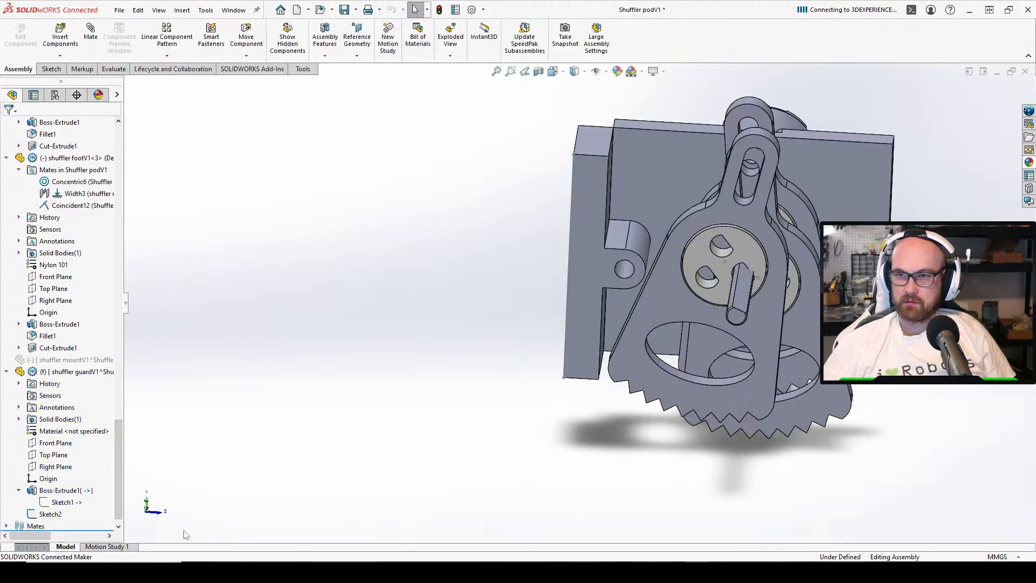
Edit the guard's profile sketch, mirror all side-wall and tab geometry about the guard's Front Plane, and exit the sketch
left_click(60, 490)
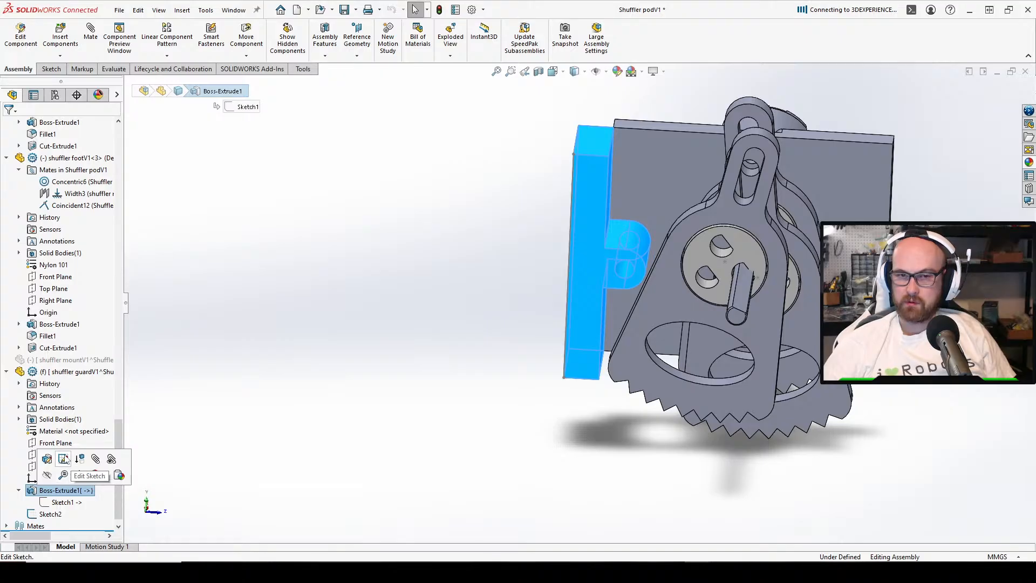
left_click(64, 454)
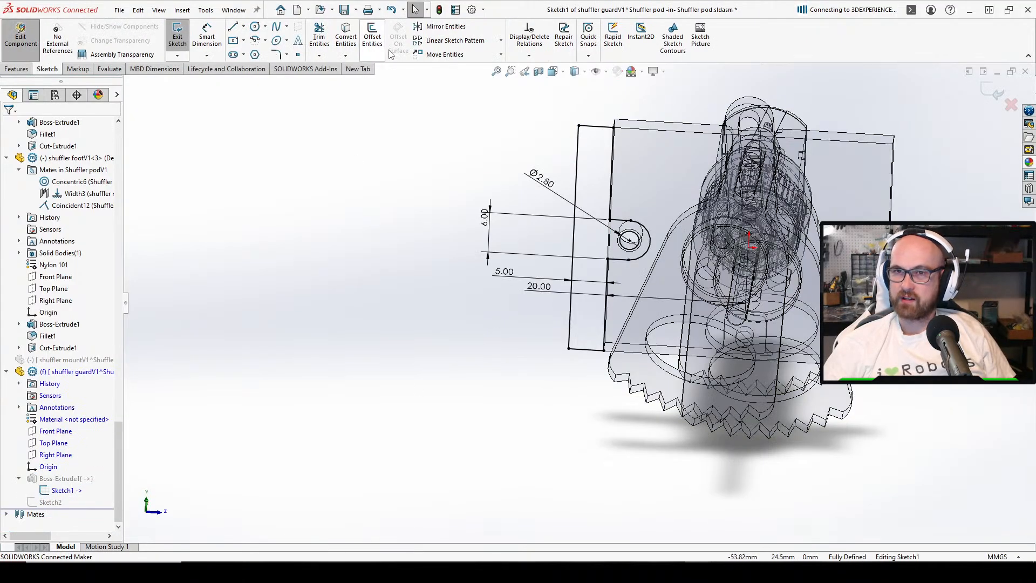
left_click(430, 27)
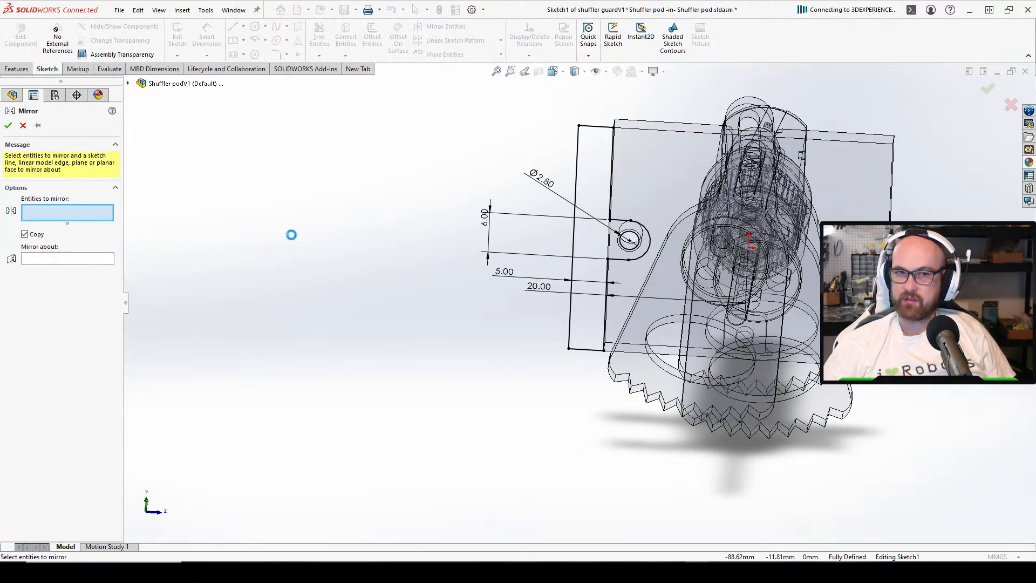
left_click_drag(432, 426, 674, 113)
left_click(61, 328)
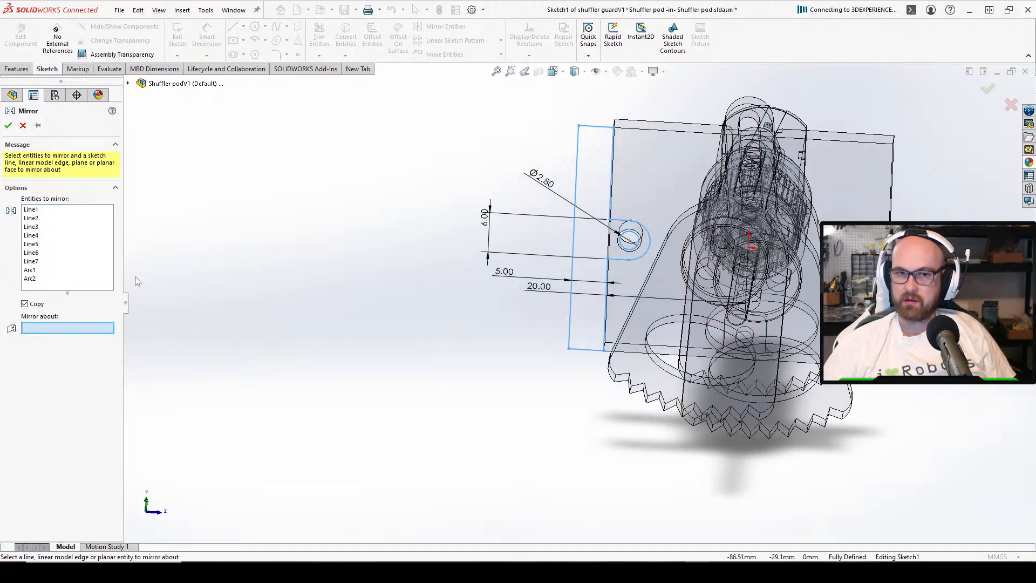
left_click(128, 84)
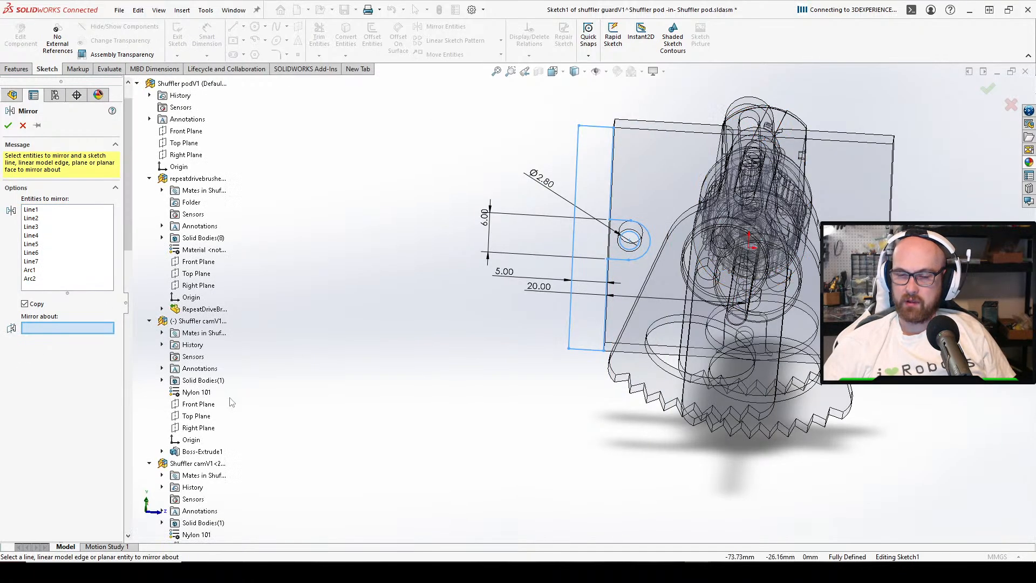
scroll(205, 399, "down", 5)
scroll(205, 399, "down", 5)
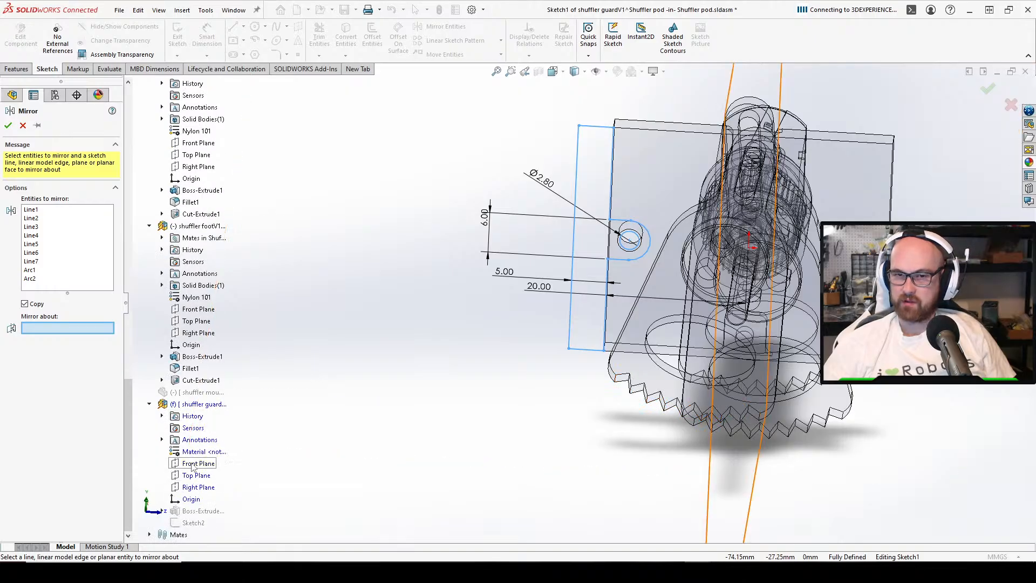
left_click(198, 463)
left_click(12, 124)
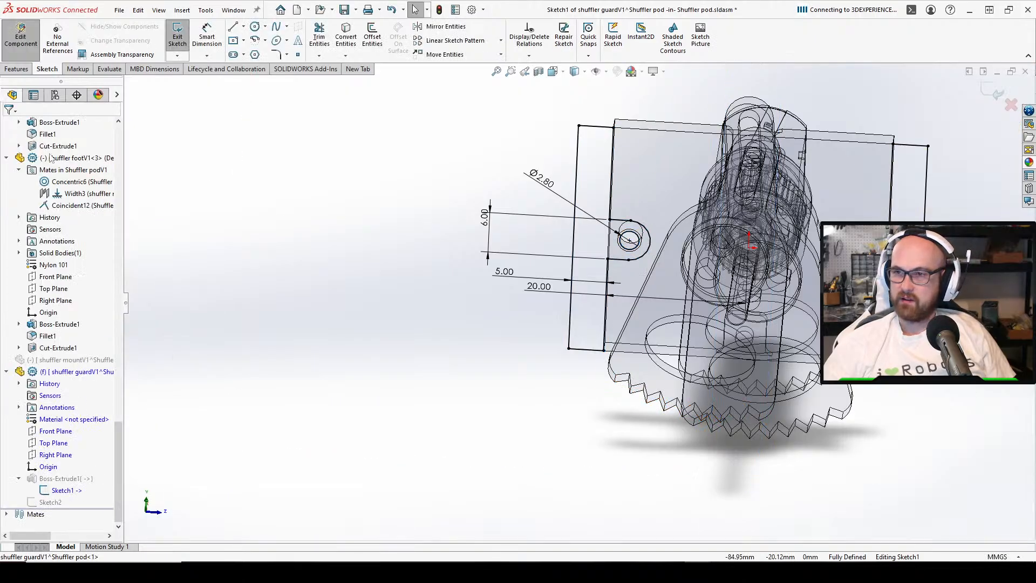
left_click(178, 36)
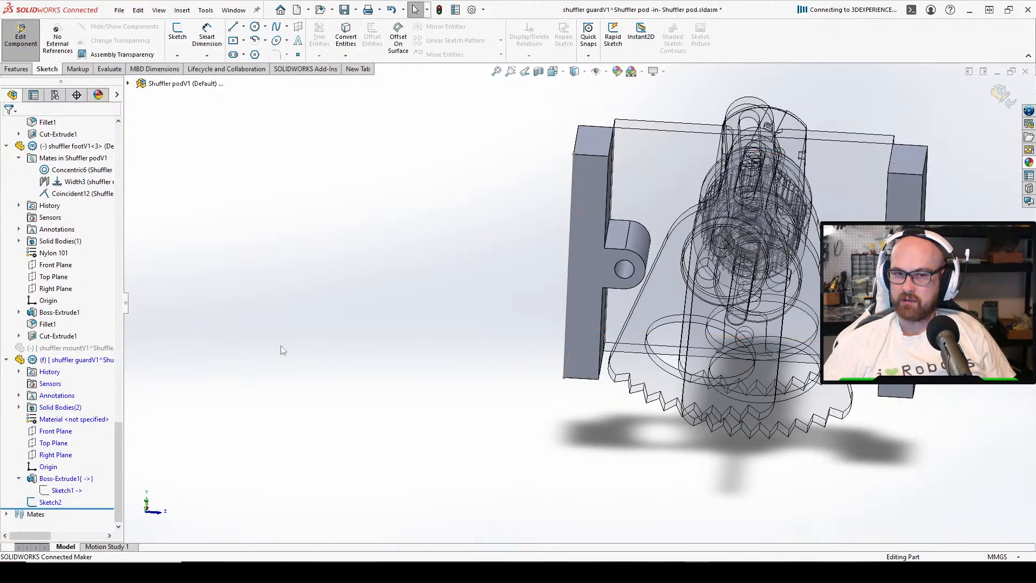
Reopen the guard's second sketch and connect the outer corners of both side walls with lines into a closed rectangular outline
left_click(46, 506)
left_click(63, 476)
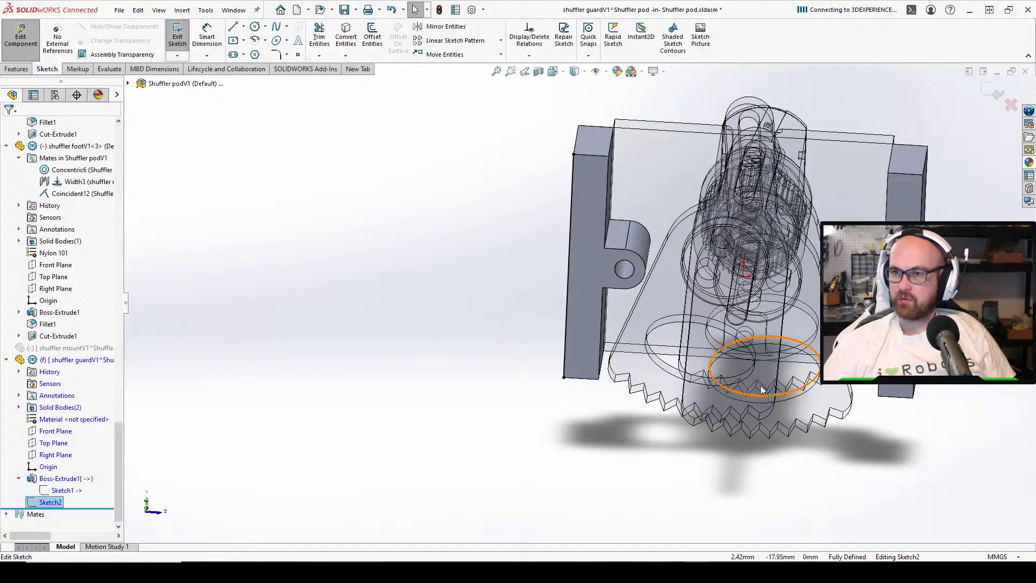
left_click(233, 27)
left_click(528, 130)
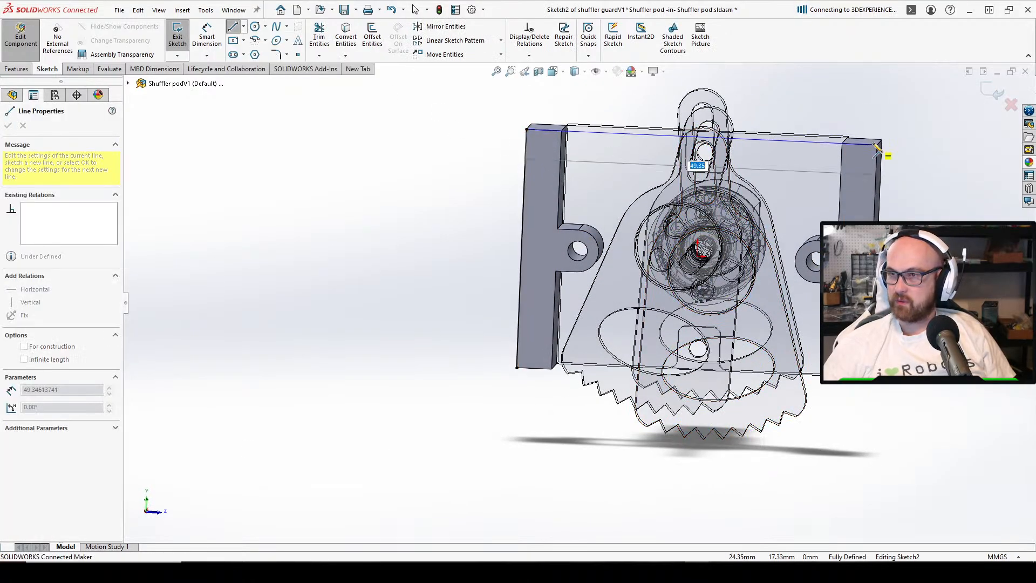
left_click(878, 144)
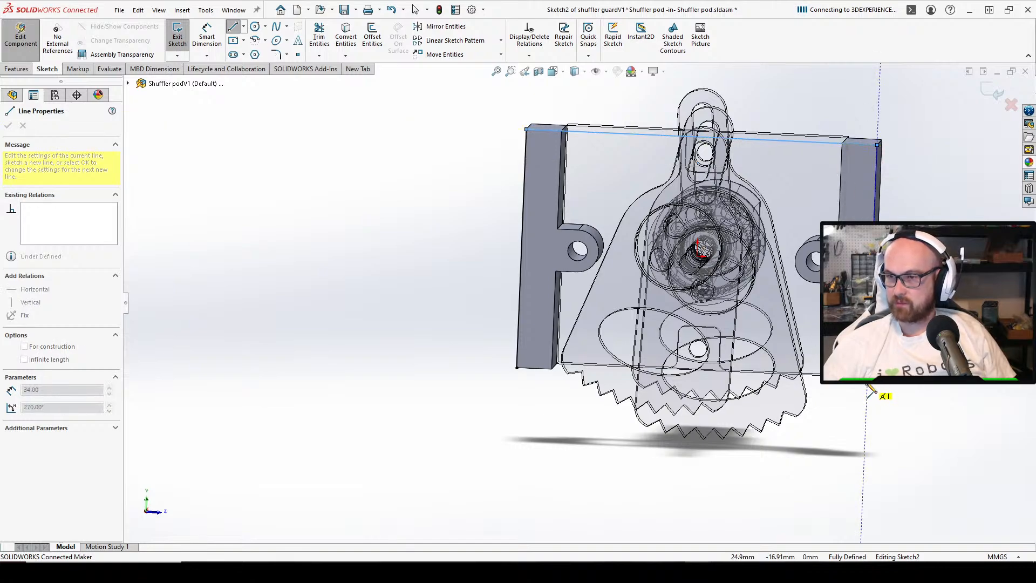
left_click(866, 383)
double_click(518, 369)
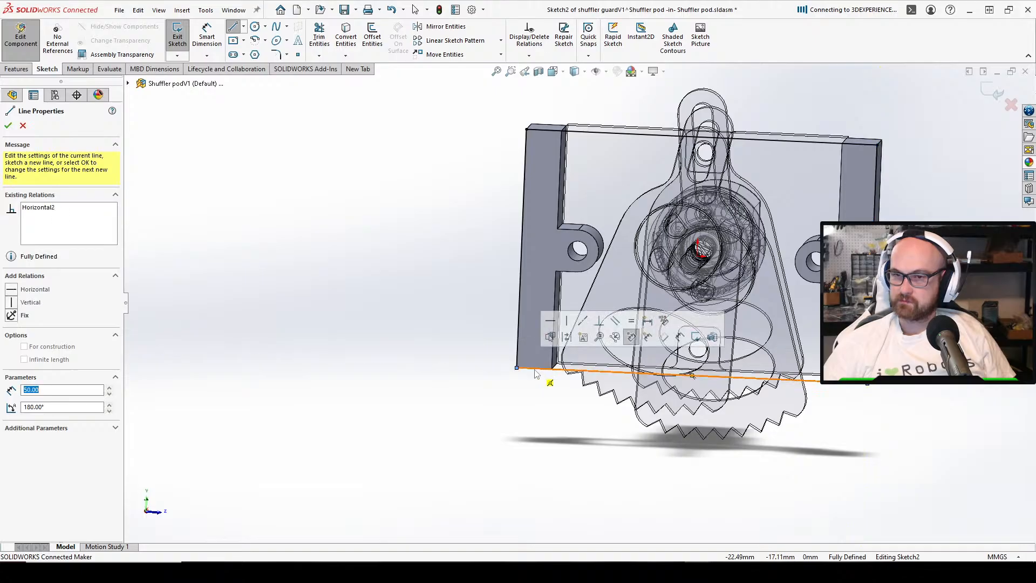
right_click(537, 368)
left_click(568, 373)
Convert the circular edges of both tab screw holes into the plate sketch
scroll(909, 287, "down", 2)
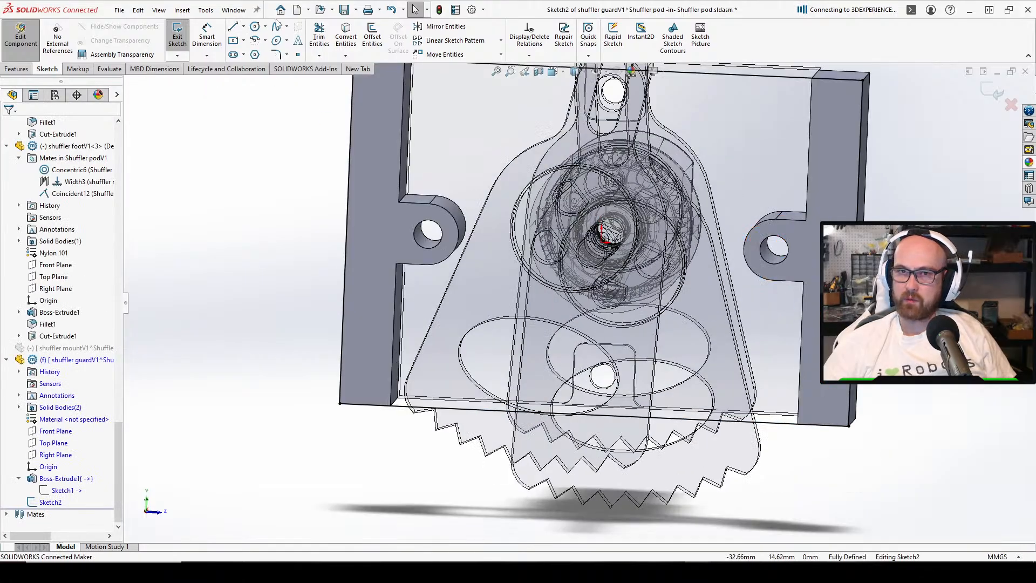
left_click(337, 37)
left_click(420, 223)
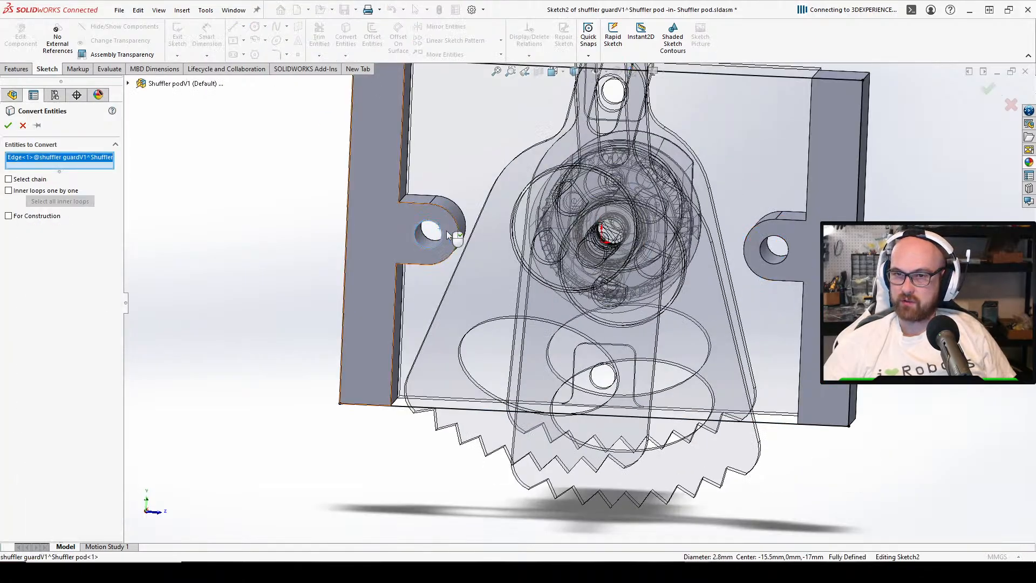
left_click(786, 246)
left_click(8, 125)
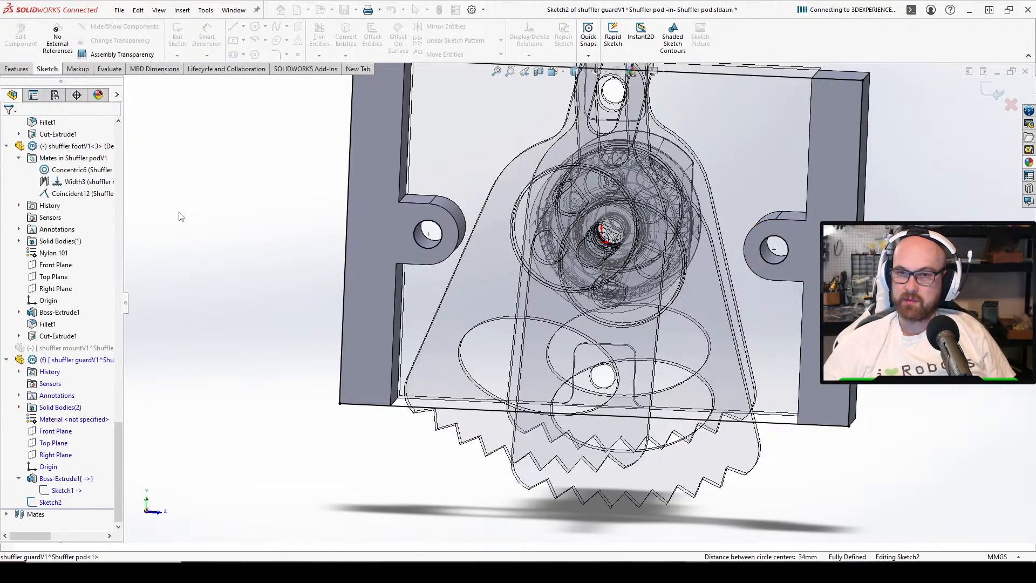
key("ctrl+8")
middle_click_drag(433, 231, 765, 312)
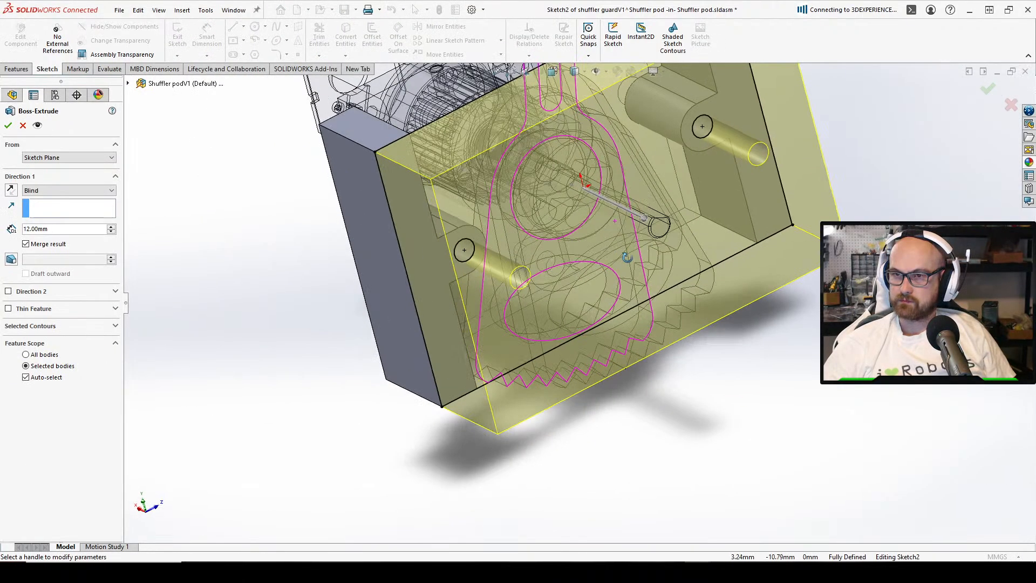
left_click(23, 125)
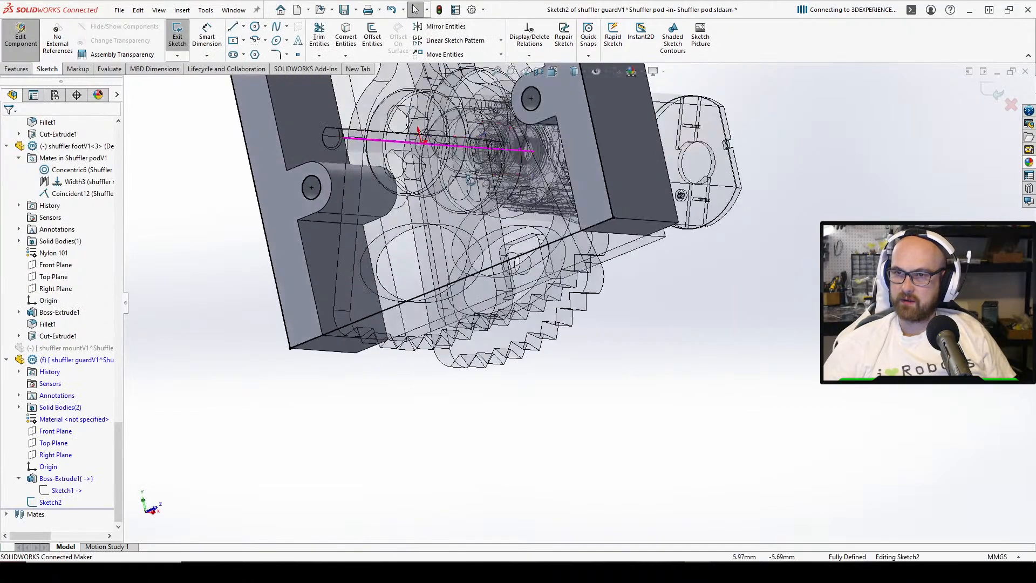
Draw a circle centred on the sketch origin for the shaft hole and set its diameter to 4 mm
left_click(254, 26)
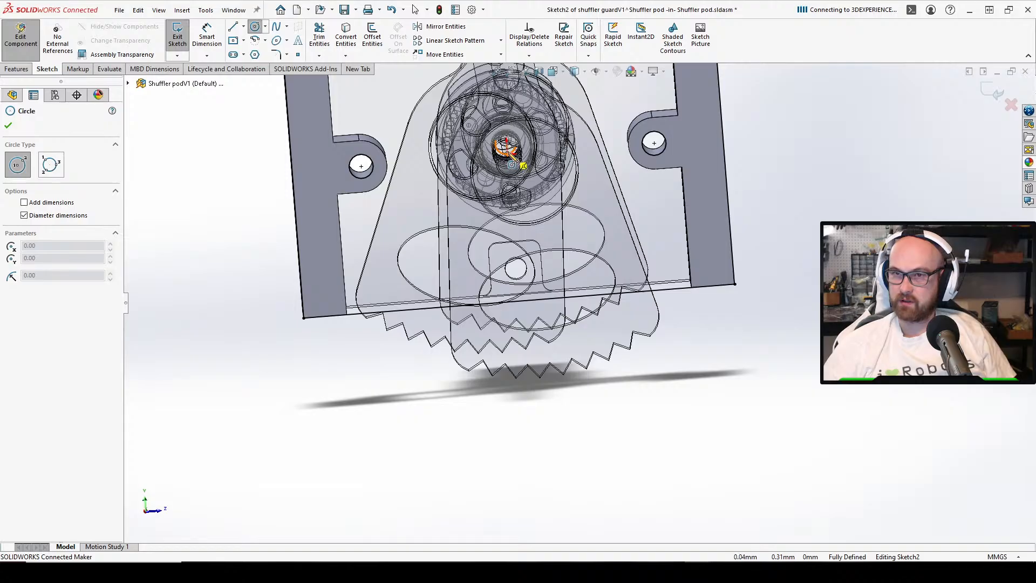
left_click(507, 152)
left_click(525, 154)
key("Escape")
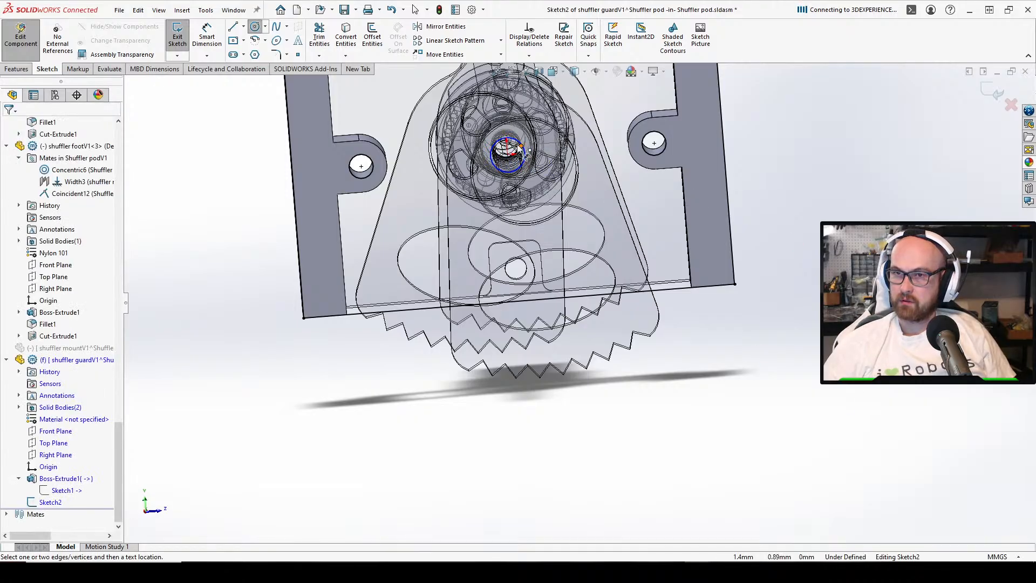
key("d")
left_click(521, 163)
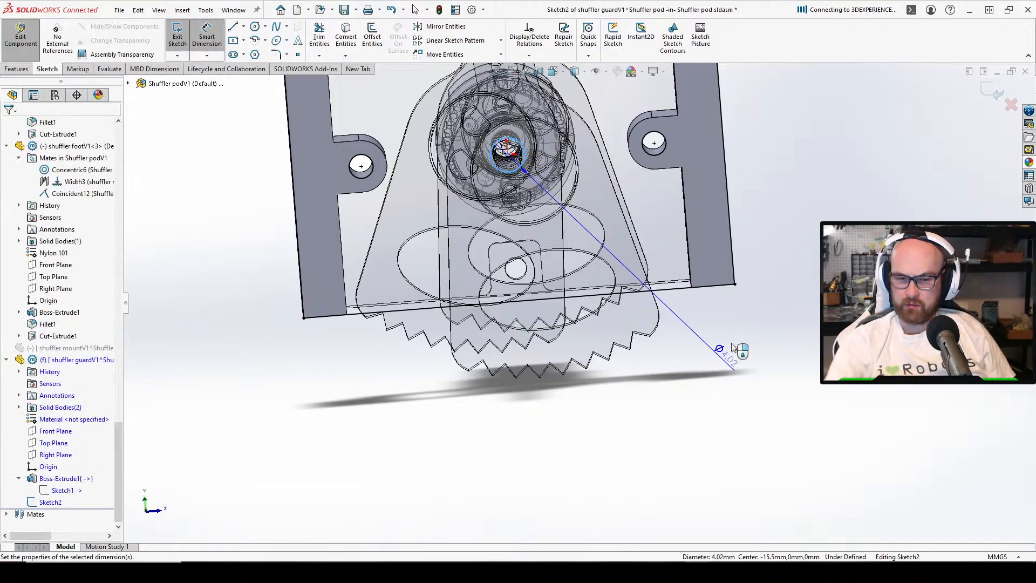
left_click(723, 353)
key("Return")
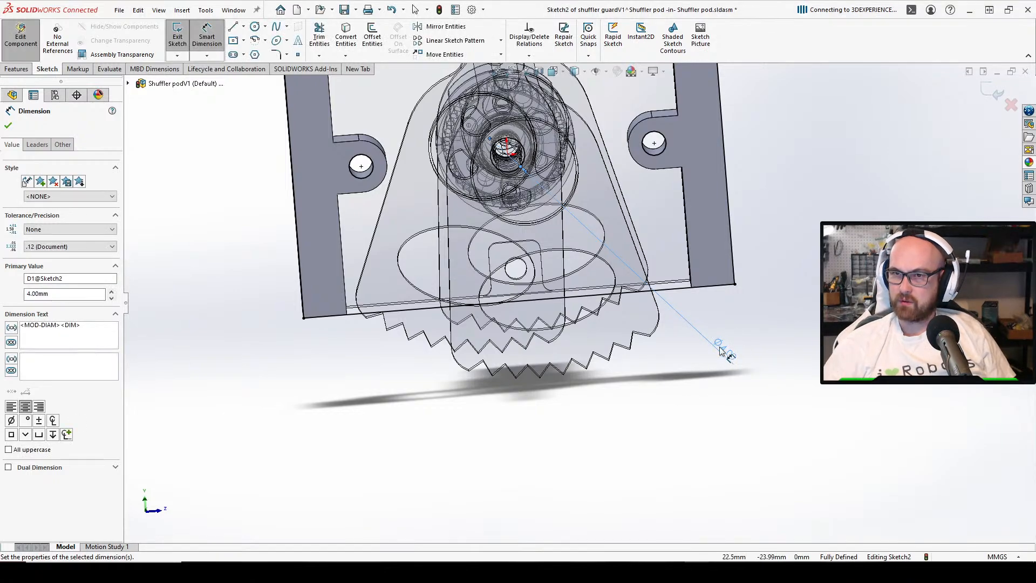
Extrude the guard's plate sketch 4 mm outward, merged with both side walls
key("f")
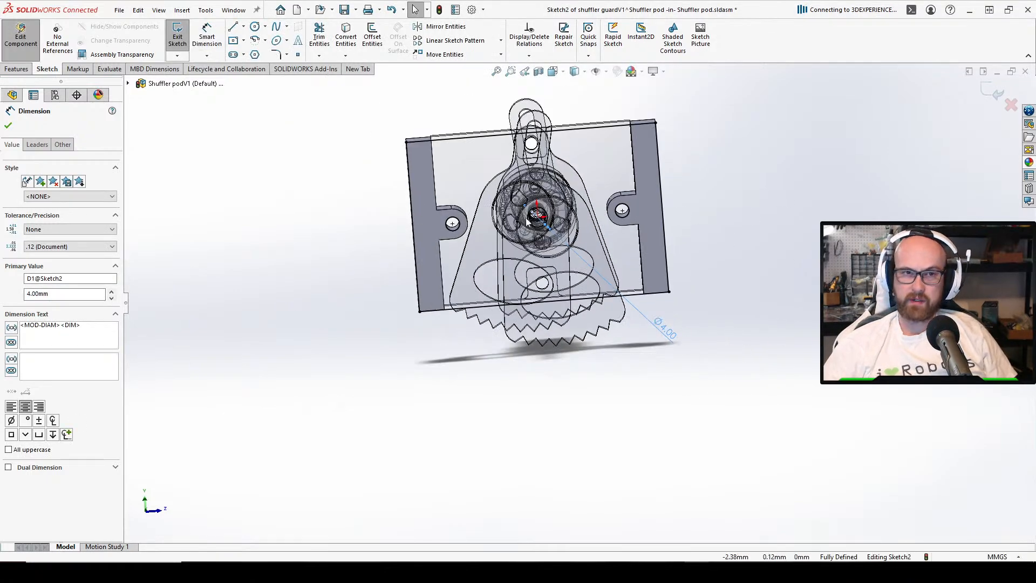
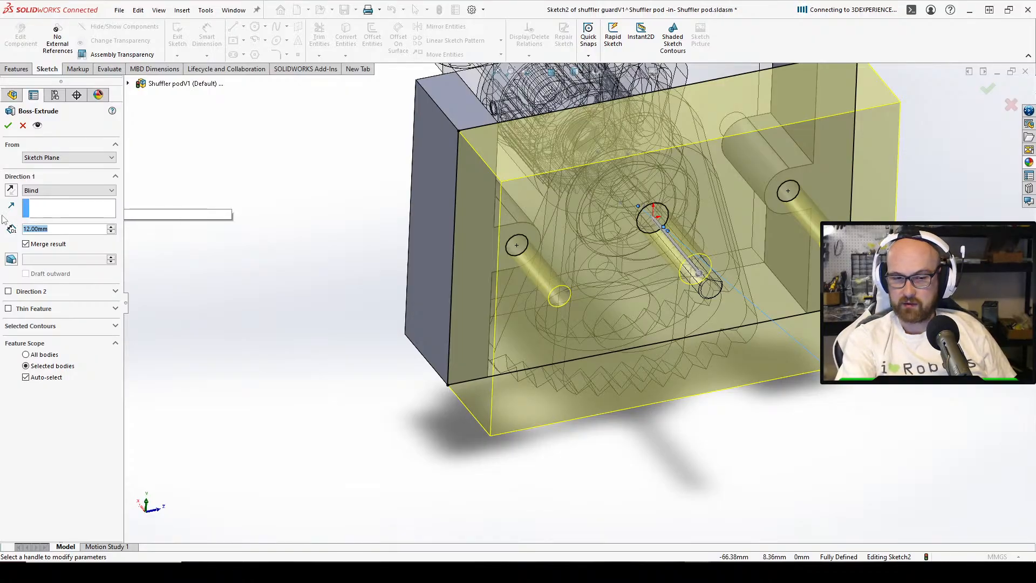
type("4")
key("Return")
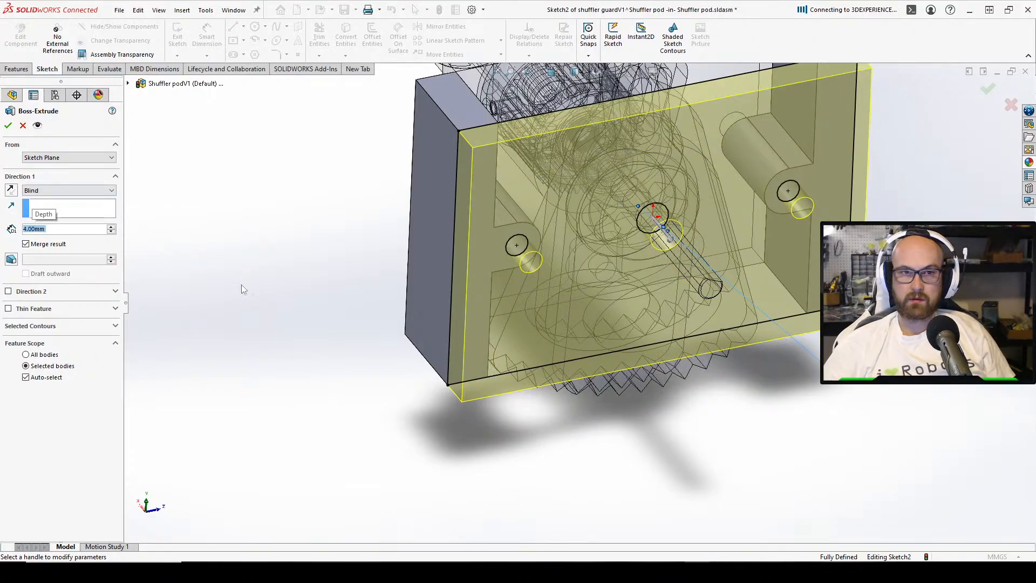
middle_click_drag(241, 289, 684, 270)
scroll(684, 269, "down", 2)
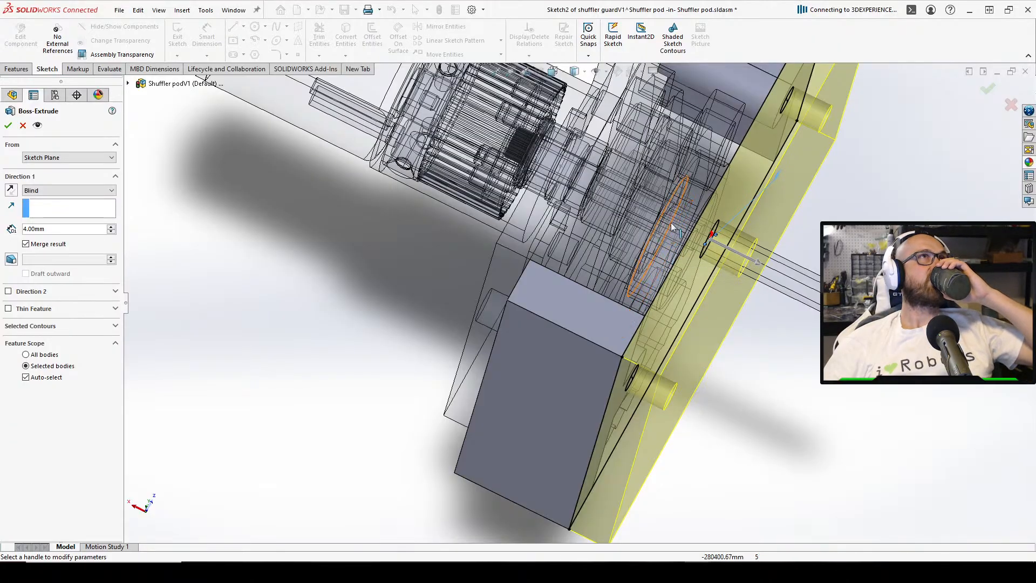
middle_click_drag(769, 290, 617, 372)
left_click(8, 125)
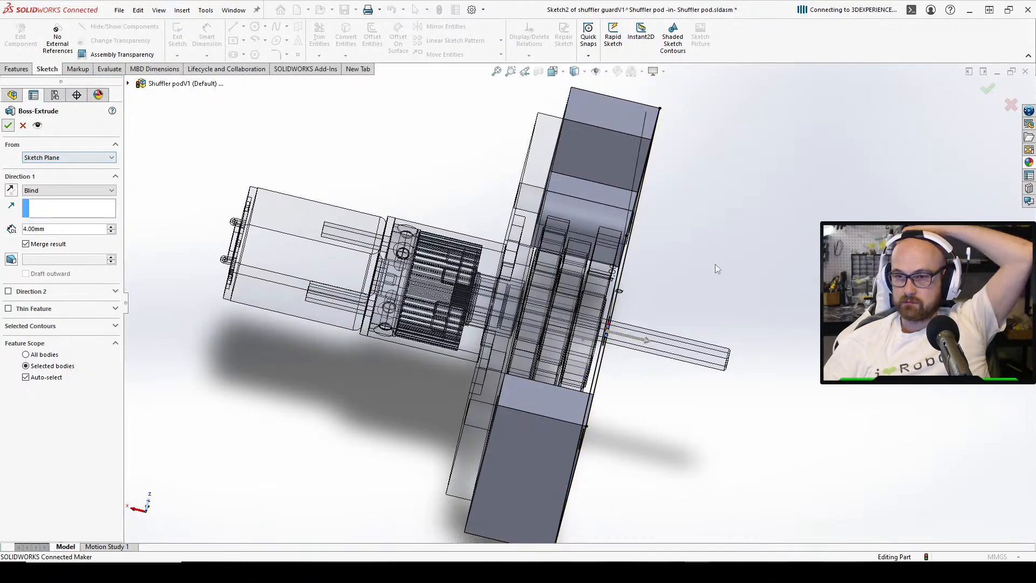
Start a sketch on the side wall's motor-side end face and draw a corner rectangle covering the opposite wall's end face
middle_click_drag(629, 338, 611, 238)
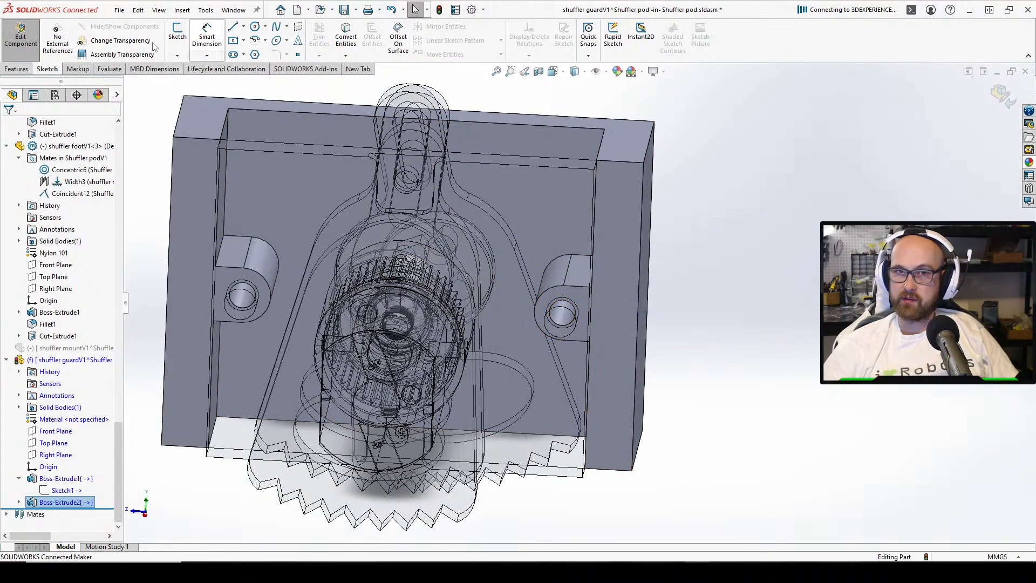
left_click(178, 32)
left_click(637, 262)
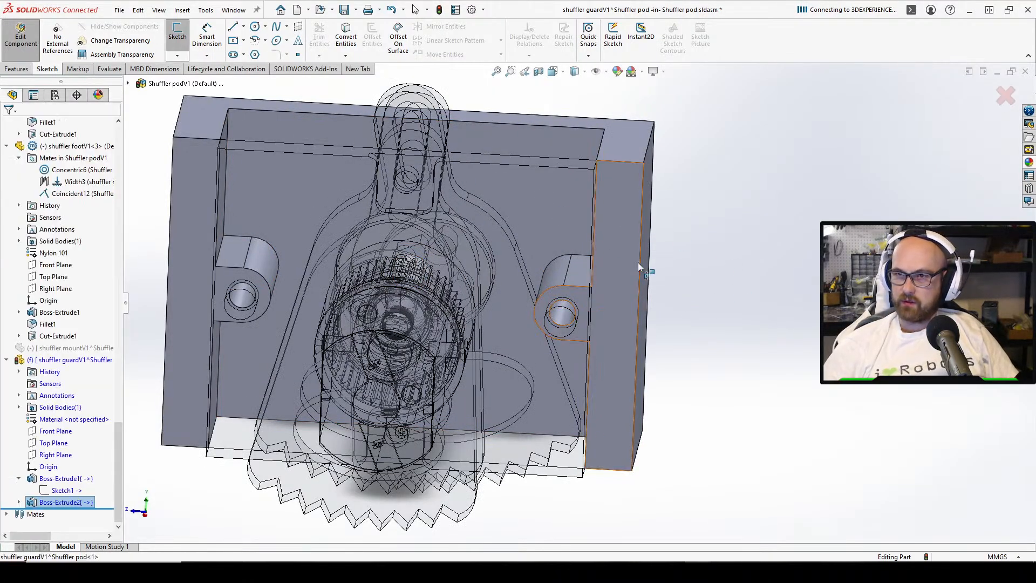
left_click(244, 41)
left_click(268, 54)
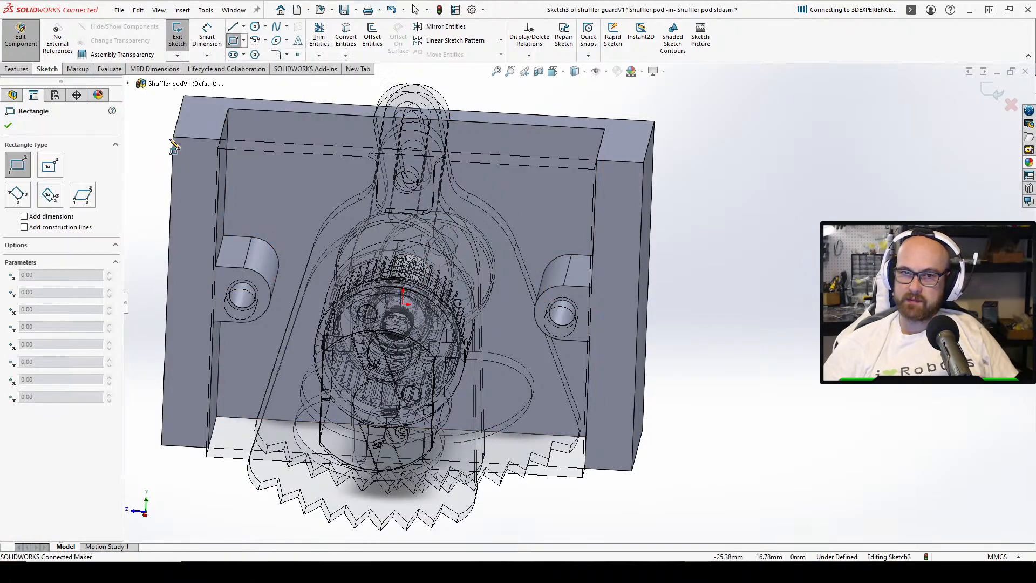
left_click(173, 138)
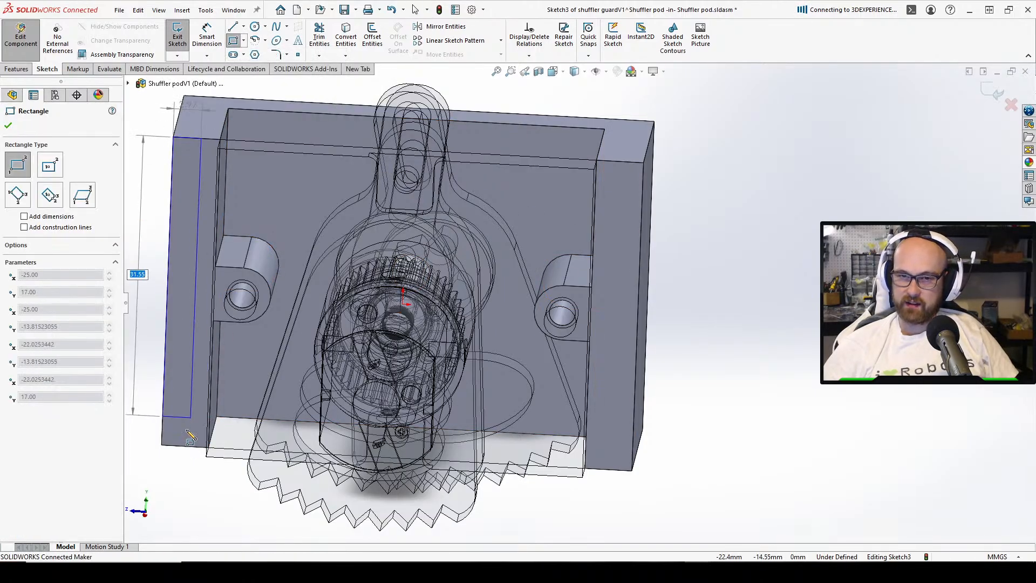
left_click(208, 447)
right_click(209, 451)
left_click(253, 469)
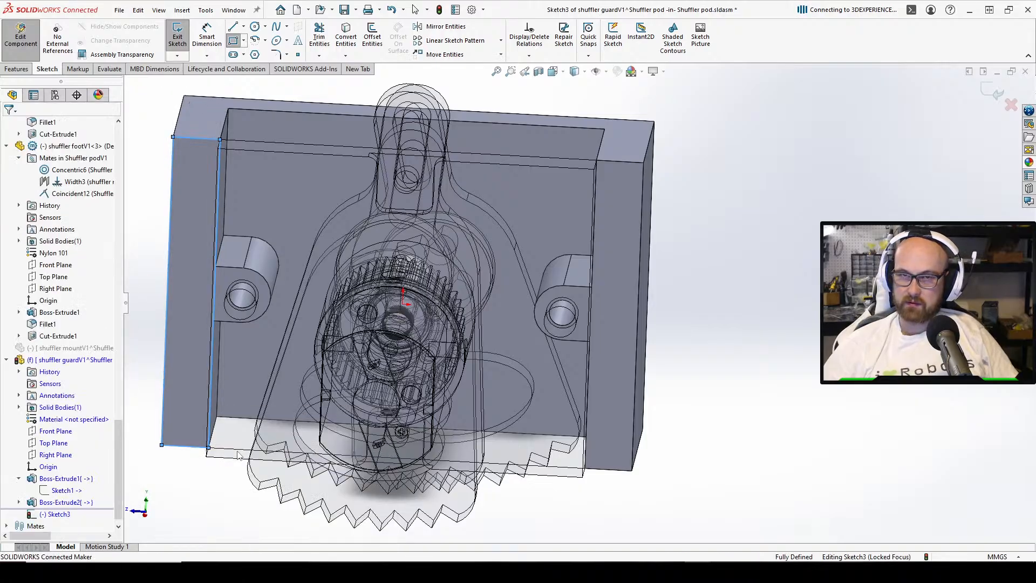
Draw a second corner rectangle covering the remaining side wall's end face, leaving out its screw tab
left_click(233, 41)
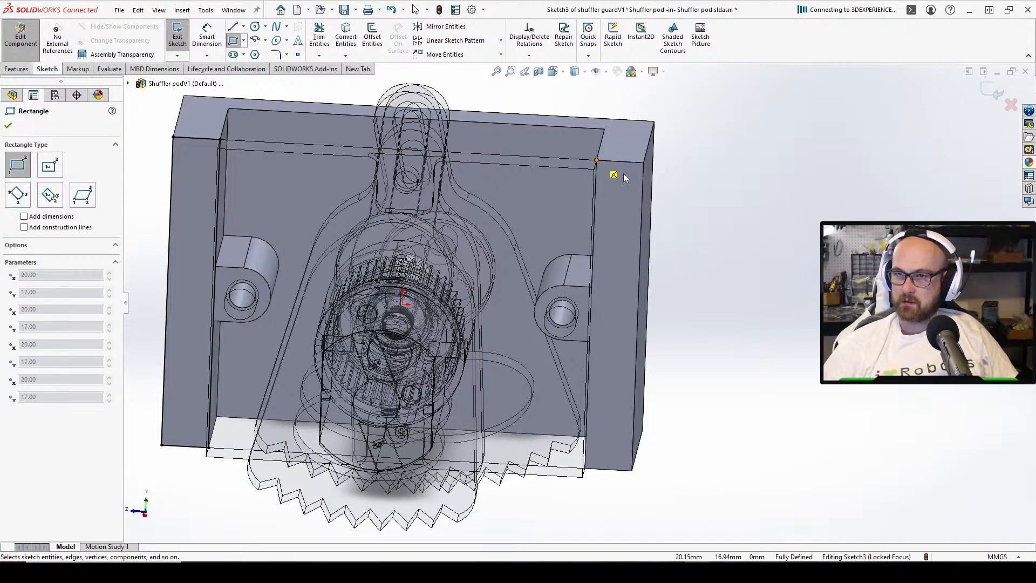
key("Escape")
left_click(233, 40)
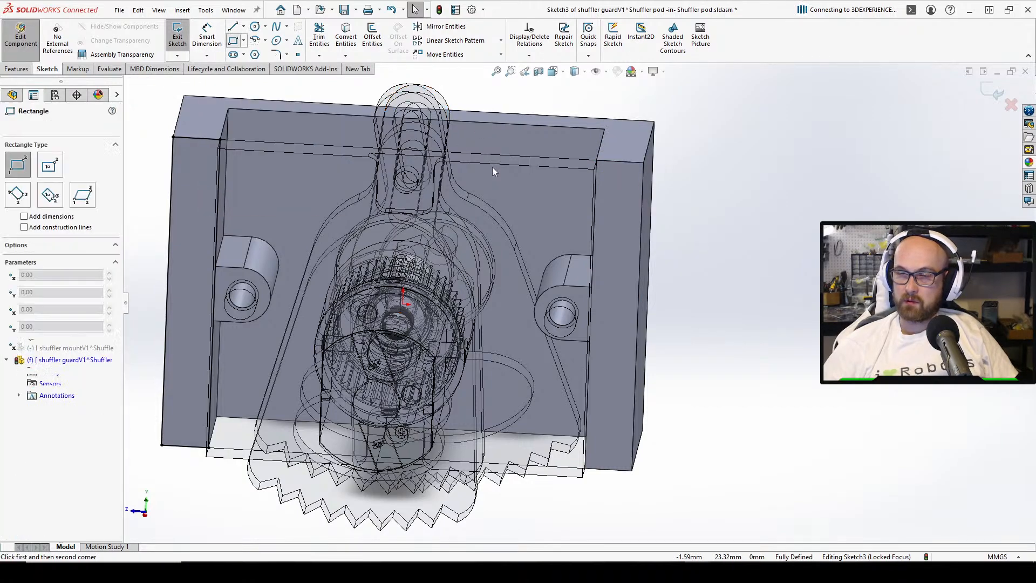
left_click(597, 160)
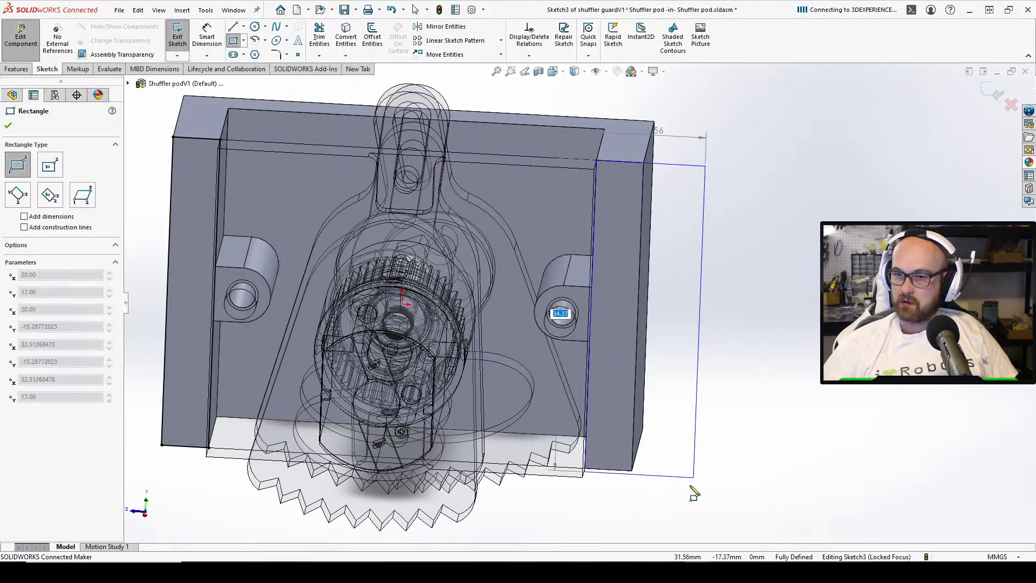
left_click(632, 471)
right_click(634, 459)
left_click(658, 465)
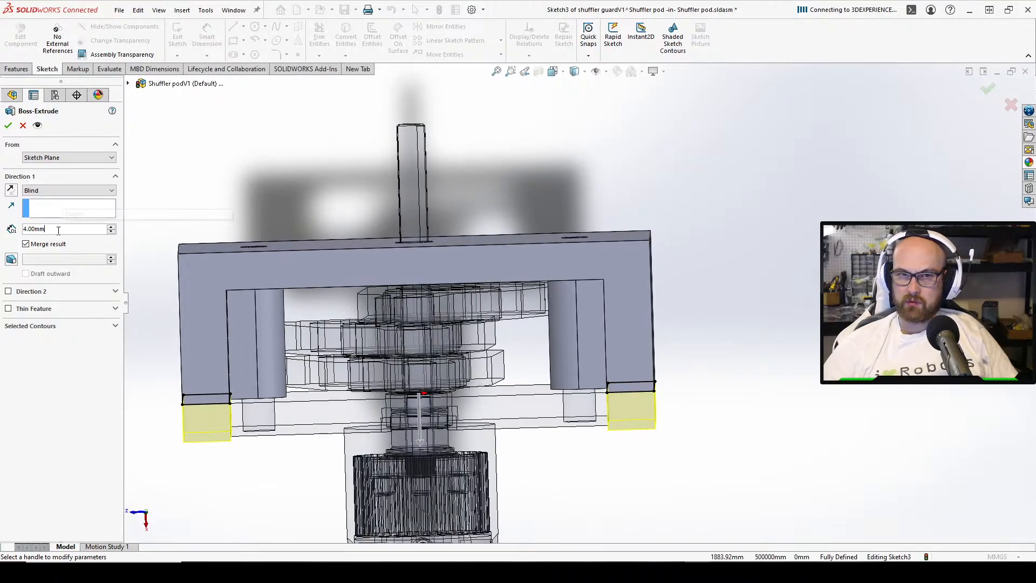
Extrude the two end-face rectangles 3.5 mm toward the motor, merged with the guard's side walls
type("3")
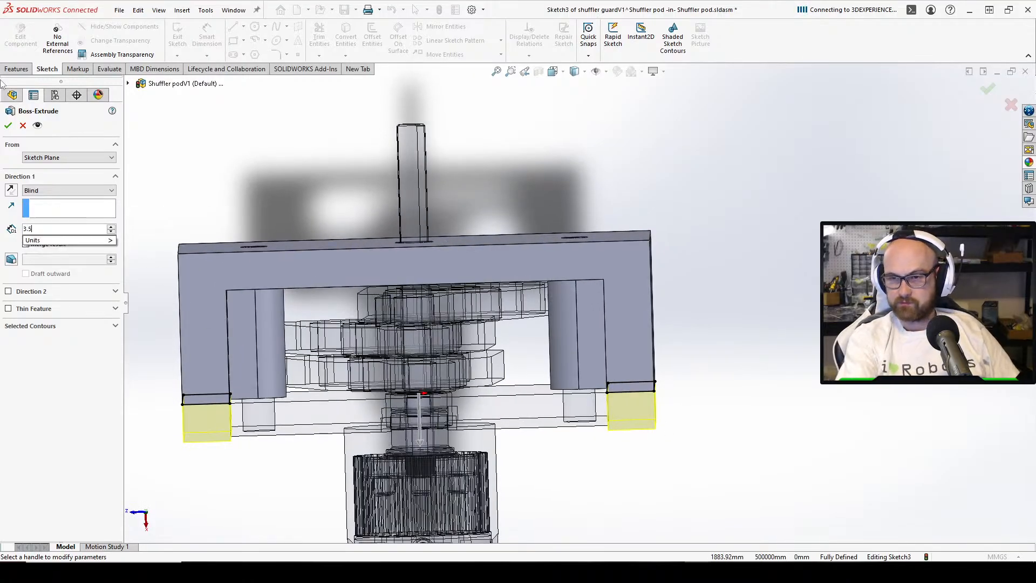
scroll(273, 389, "down", 5)
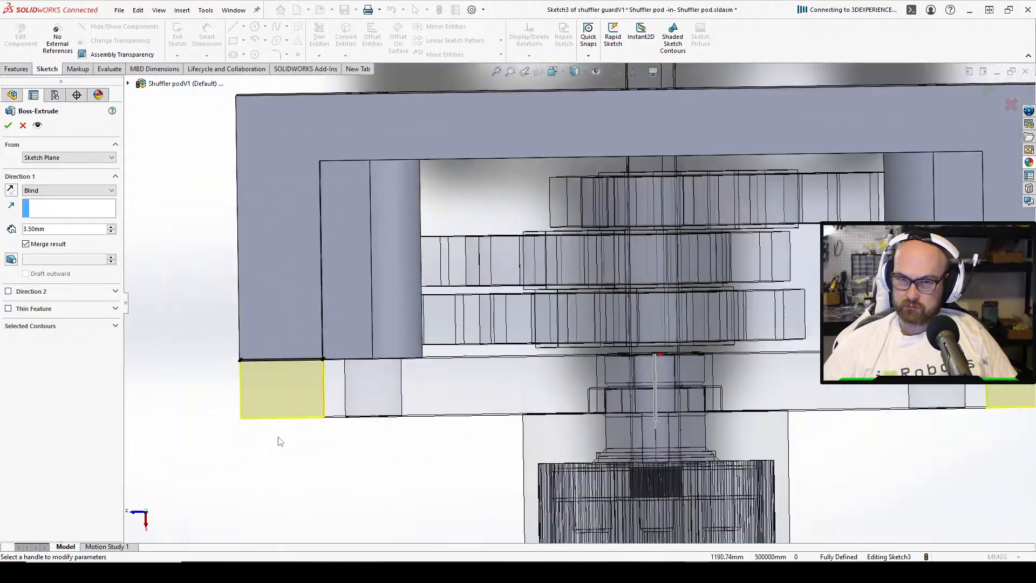
middle_click_drag(280, 442, 322, 356)
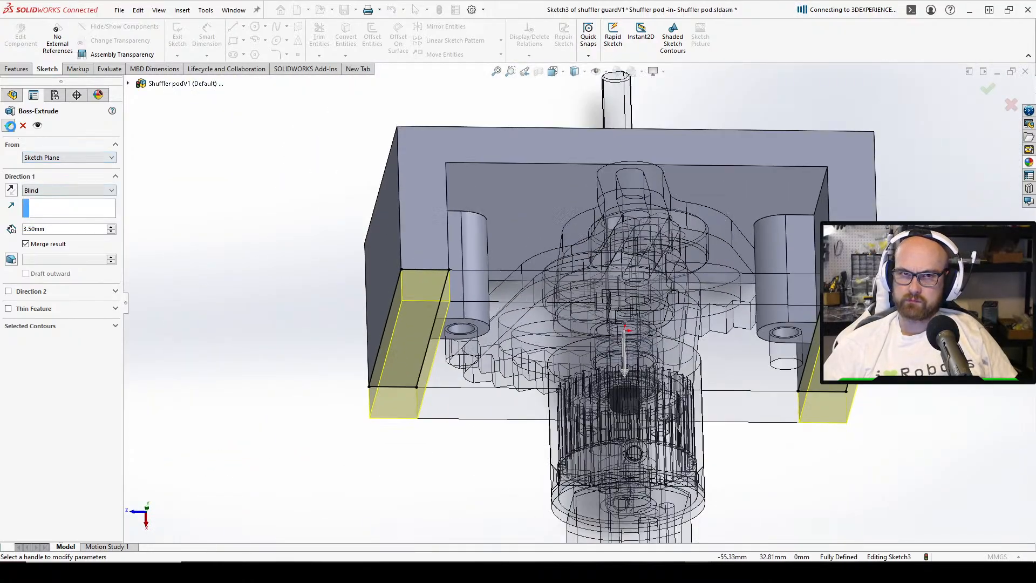
key("Return")
key("ctrl+5")
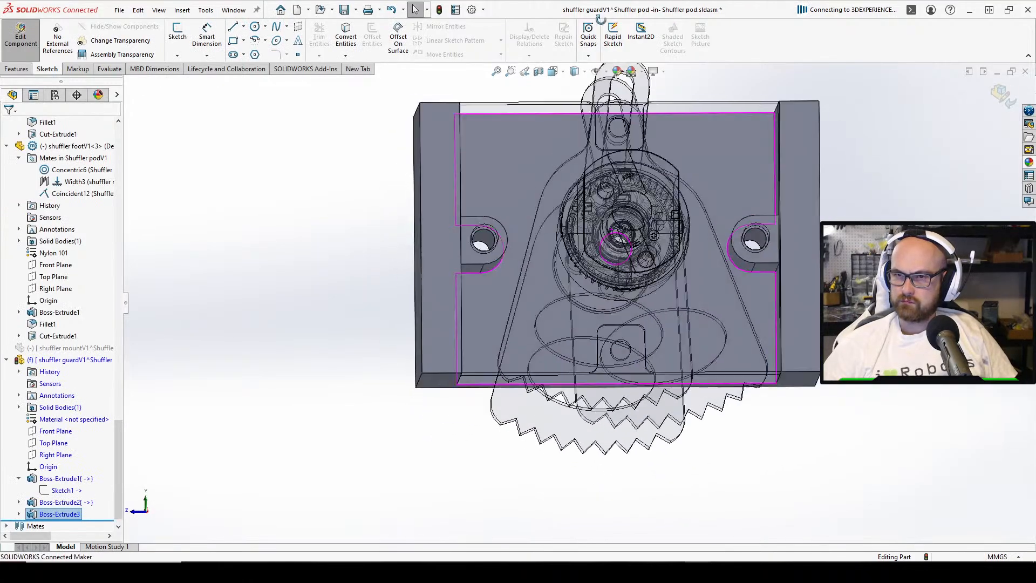
middle_click_drag(608, 120, 664, 220)
scroll(637, 173, "down", 3)
key("f")
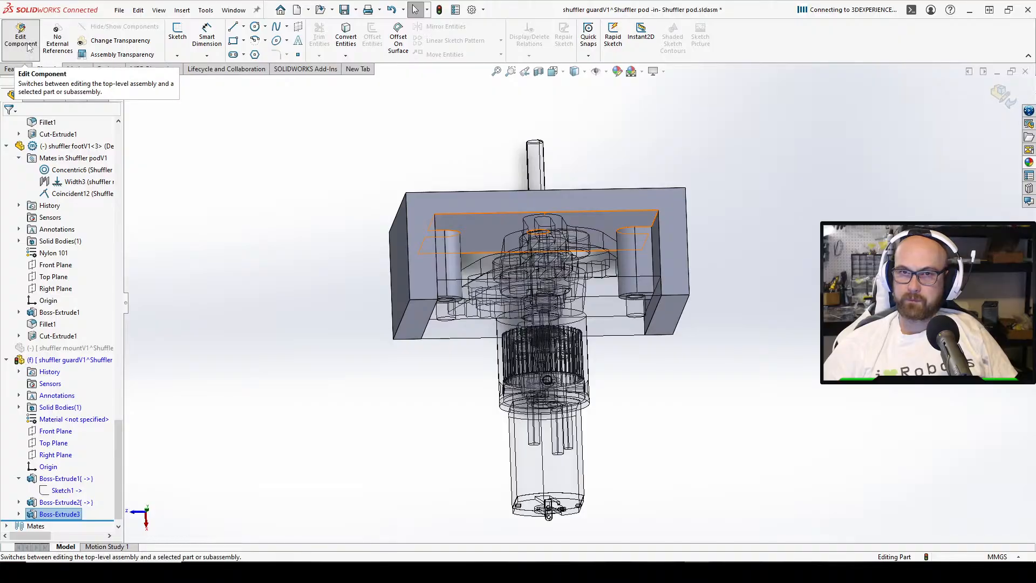
Set up a symmetric 3 mm fillet on the four inner corner edges where the guard's side walls meet the cover plate
left_click(17, 69)
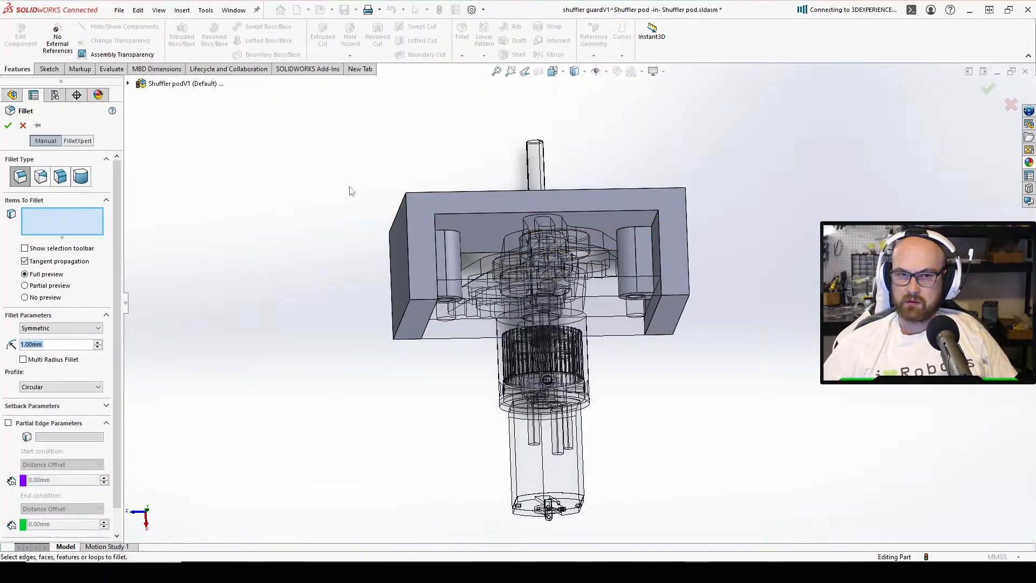
type("3")
key("Return")
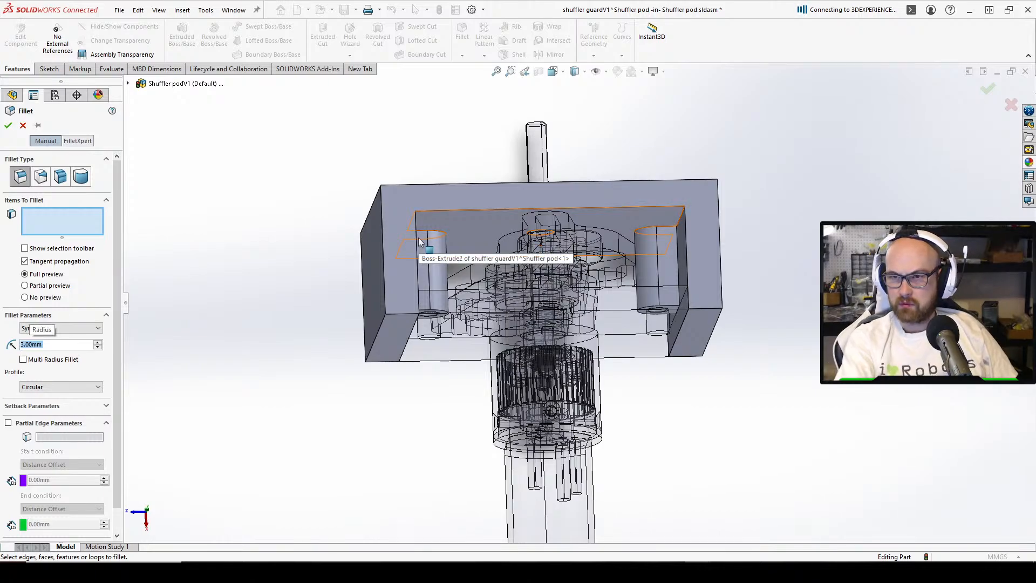
middle_click_drag(420, 242, 403, 221)
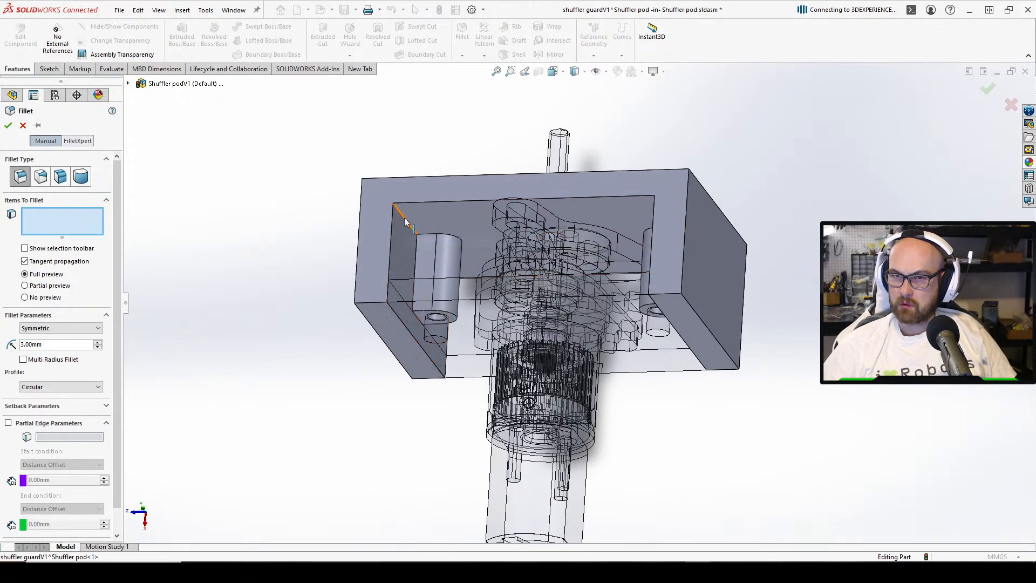
left_click(405, 218)
middle_click_drag(589, 259, 612, 215)
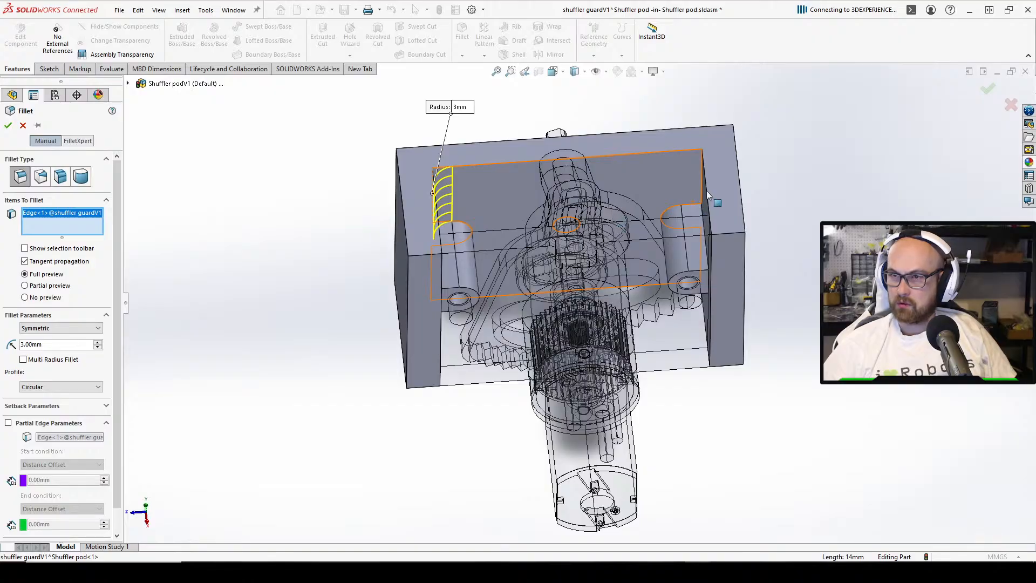
middle_click_drag(708, 196, 661, 506)
left_click(701, 174)
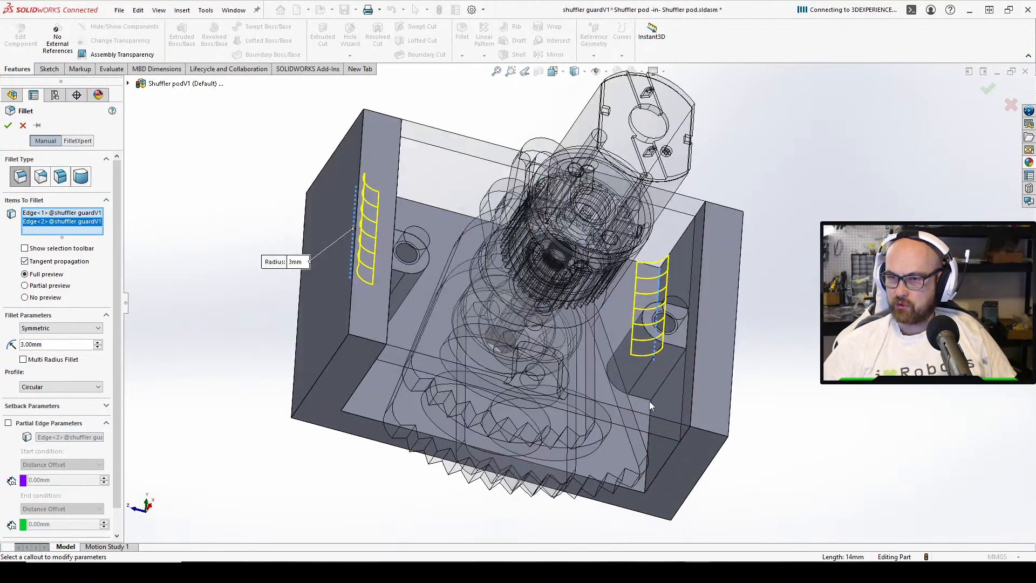
left_click(650, 419)
middle_click_drag(650, 419, 326, 353)
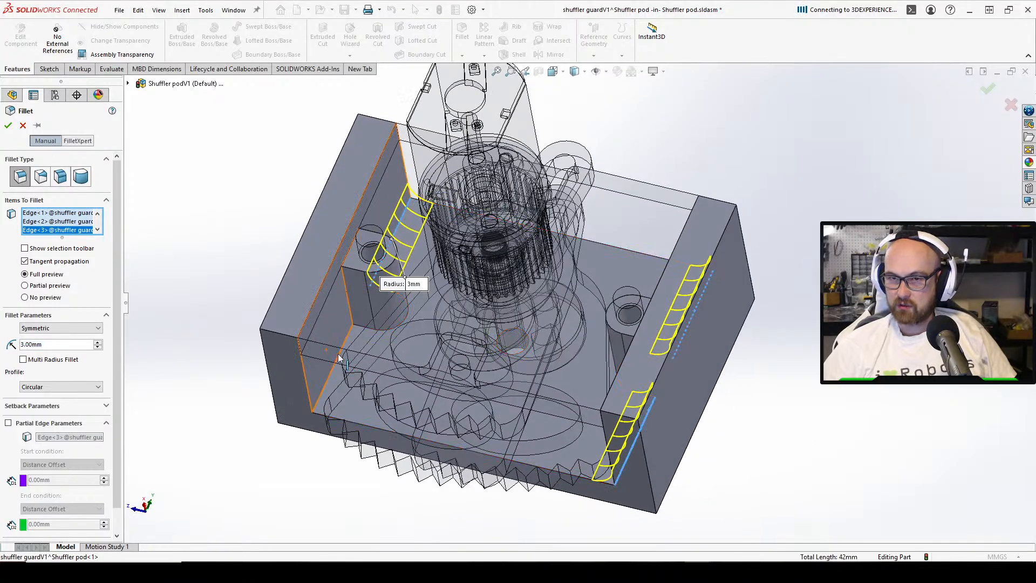
left_click(339, 359)
Add the four corner edges between the screw tabs and side walls to the 3 mm fillet and apply it
middle_click_drag(374, 317, 905, 464)
left_click(342, 285)
scroll(358, 252, "down", 4)
left_click(411, 254)
scroll(905, 464, "down", 4)
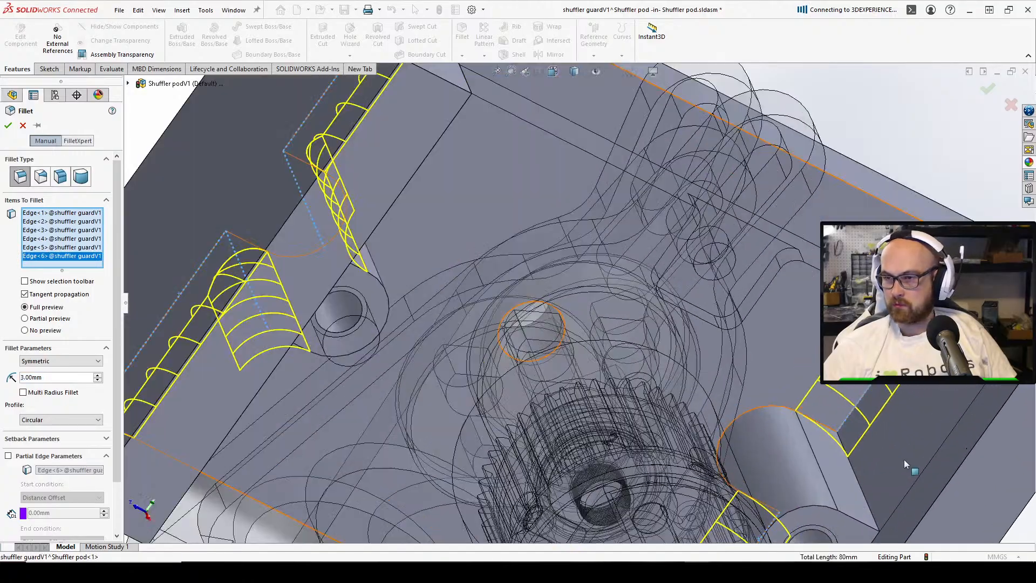
left_click(853, 470)
middle_click_drag(854, 470, 840, 395)
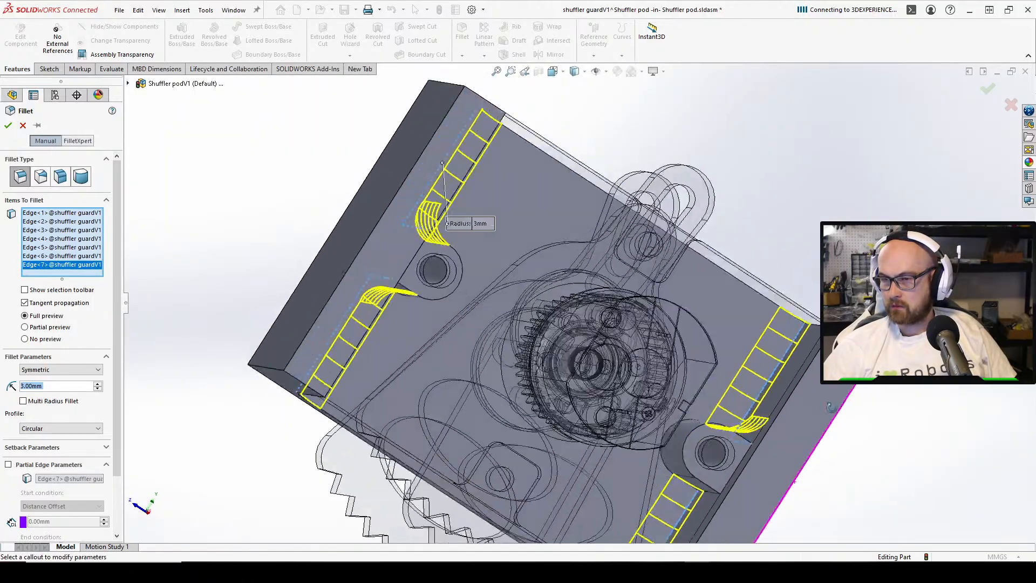
scroll(840, 395, "down", 3)
scroll(617, 496, "down", 4)
scroll(627, 468, "up", 3)
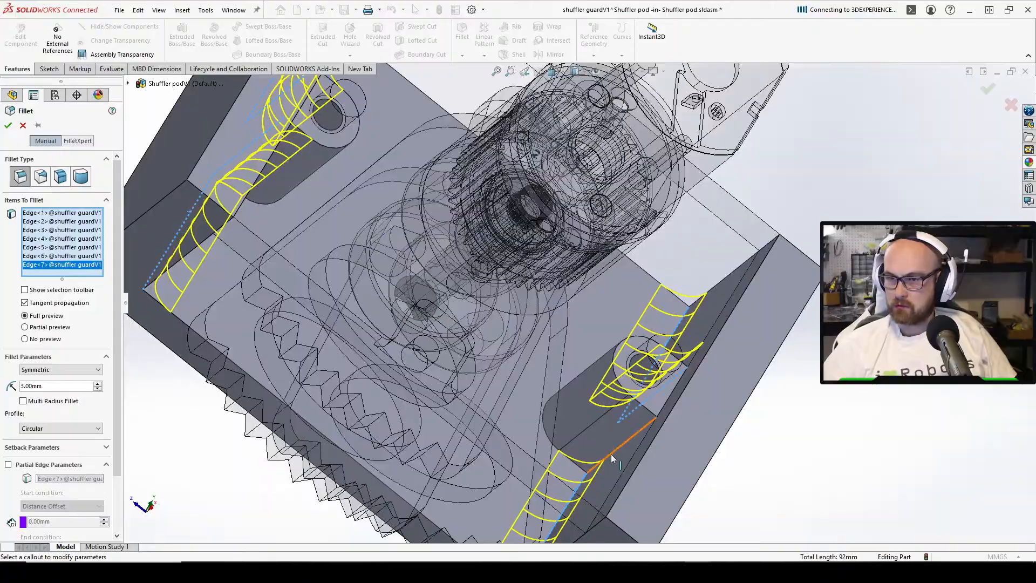
left_click(610, 454)
middle_click_drag(605, 313, 266, 265)
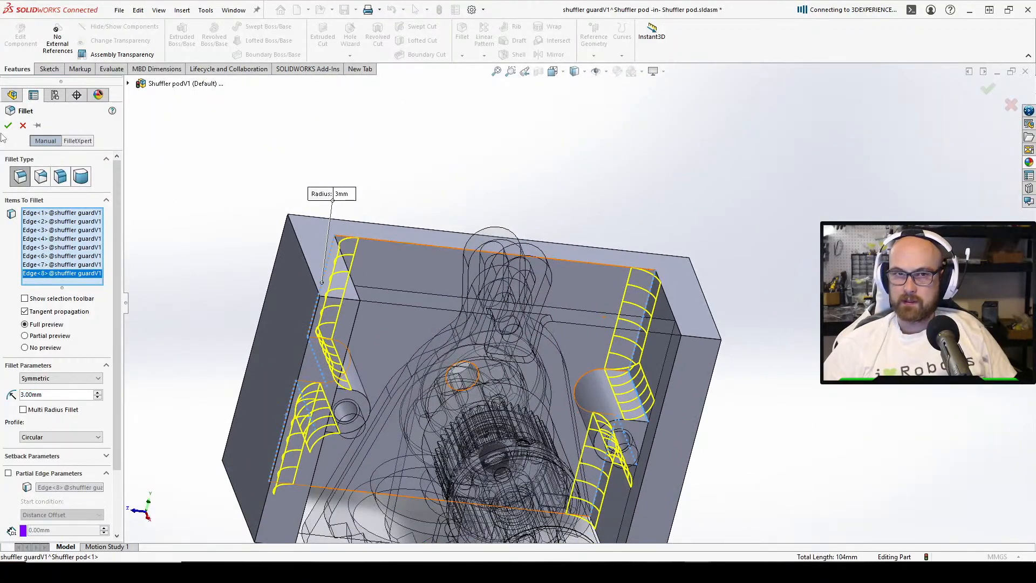
scroll(588, 313, "up", 3)
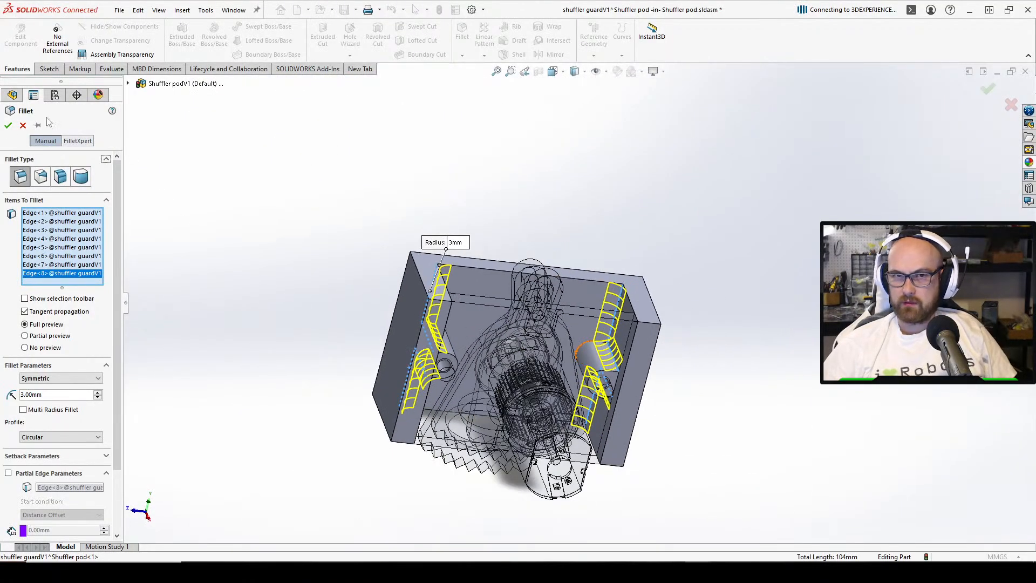
key("Return")
Edit the guard's fillet to also round the cover plate's two short outer edges along the side walls at 3 mm
middle_click_drag(555, 324, 631, 370)
scroll(637, 401, "down", 3)
middle_click_drag(645, 437, 651, 344)
scroll(652, 343, "up", 2)
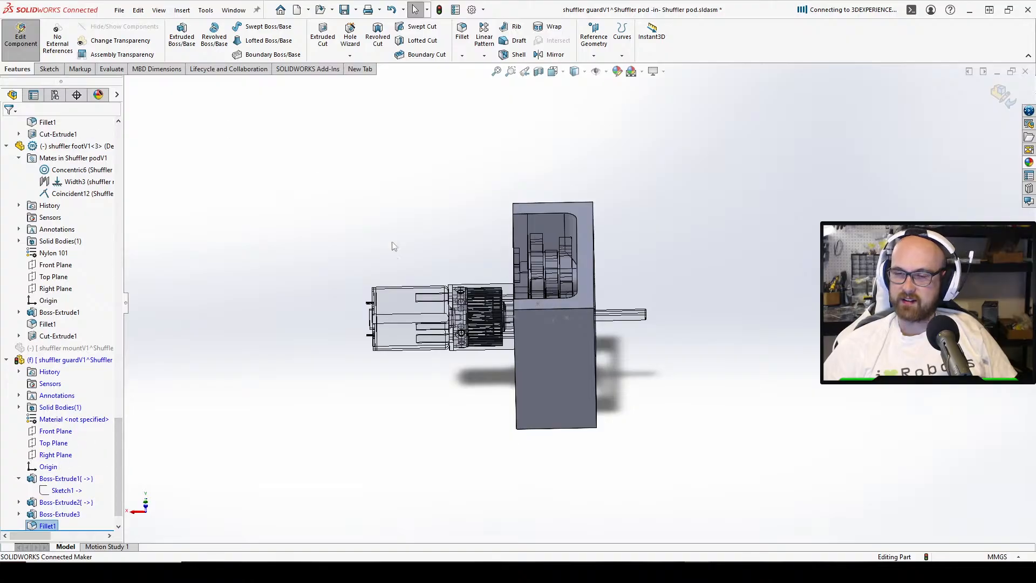
left_click(44, 524)
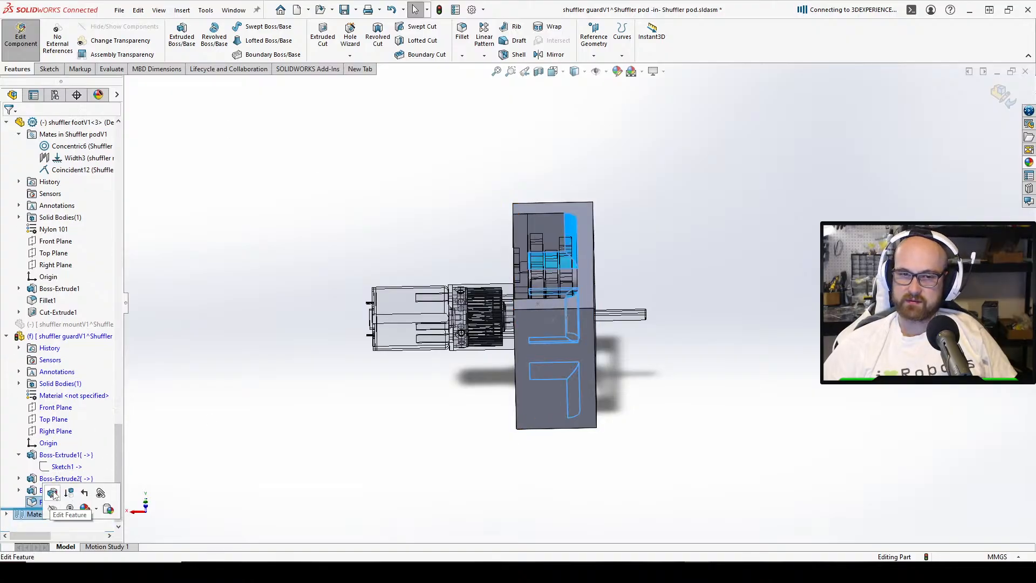
double_click(602, 347)
middle_click_drag(603, 347, 531, 382)
left_click(562, 302)
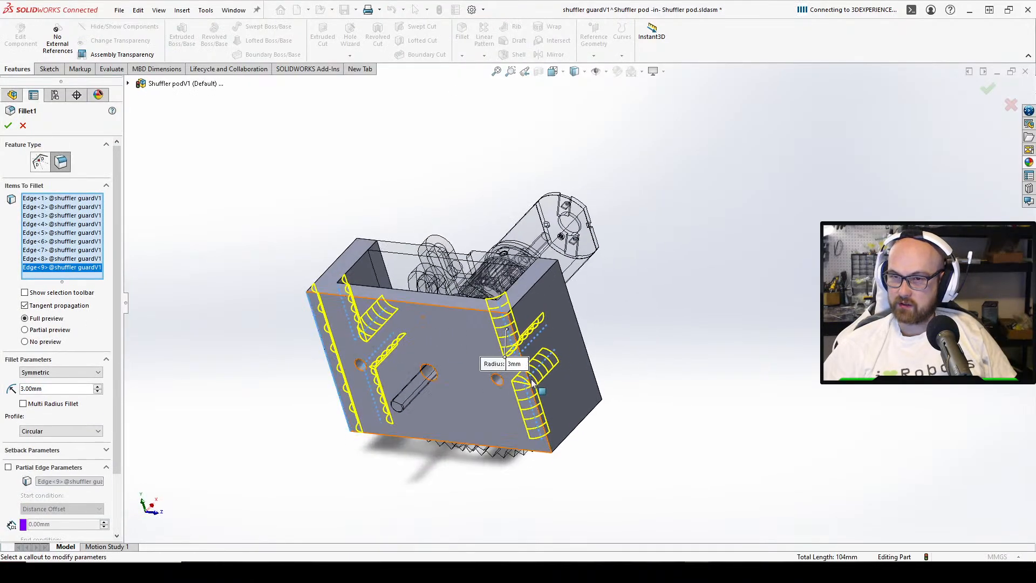
left_click(533, 391)
scroll(512, 301, "down", 5)
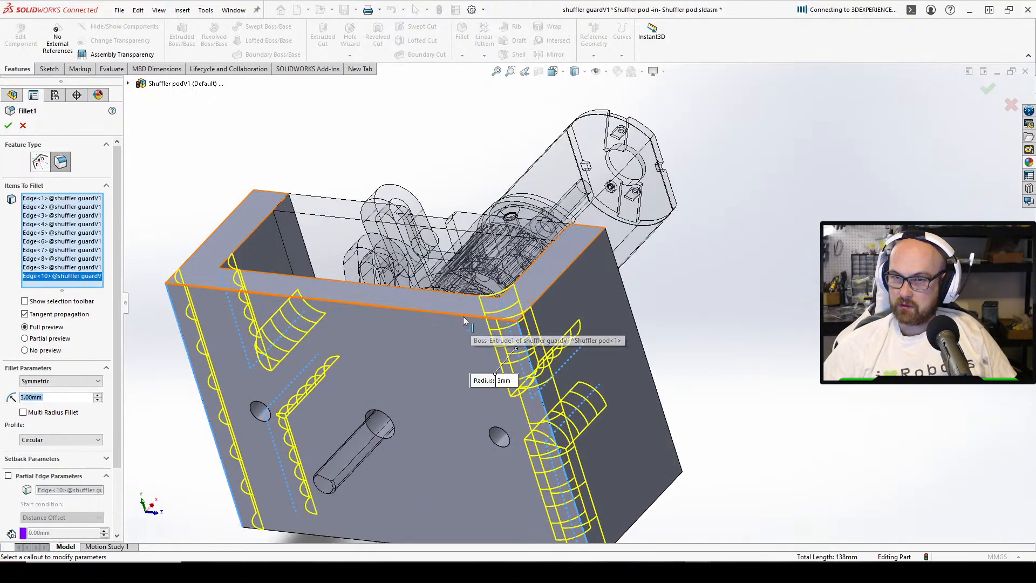
left_click(462, 318)
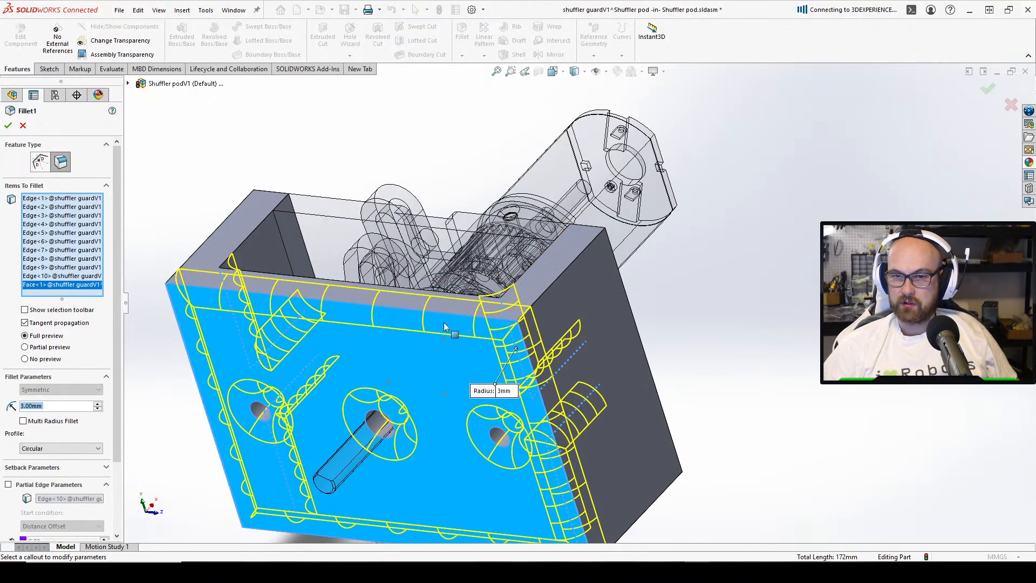
middle_click_drag(444, 327, 421, 353)
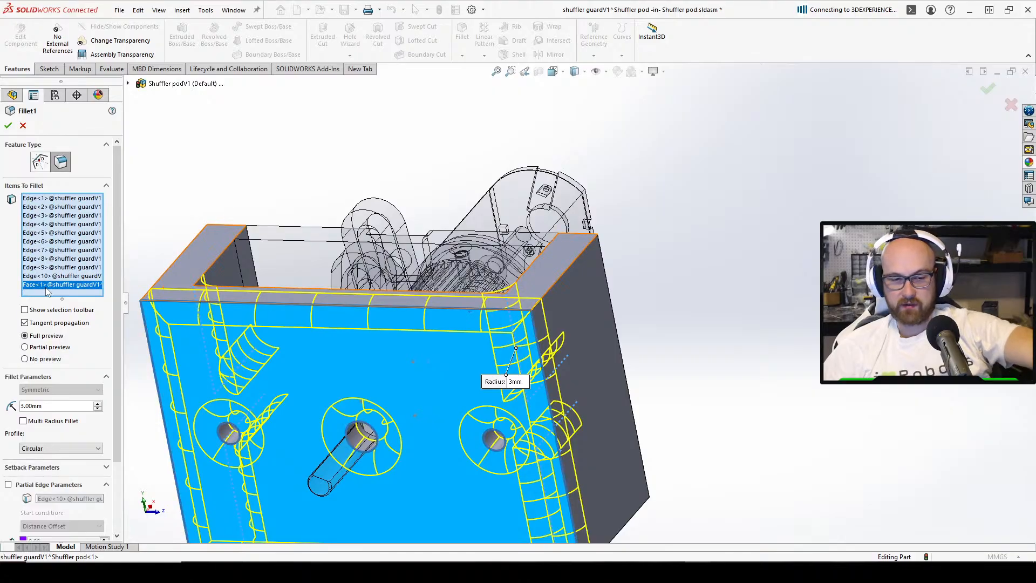
key("Delete")
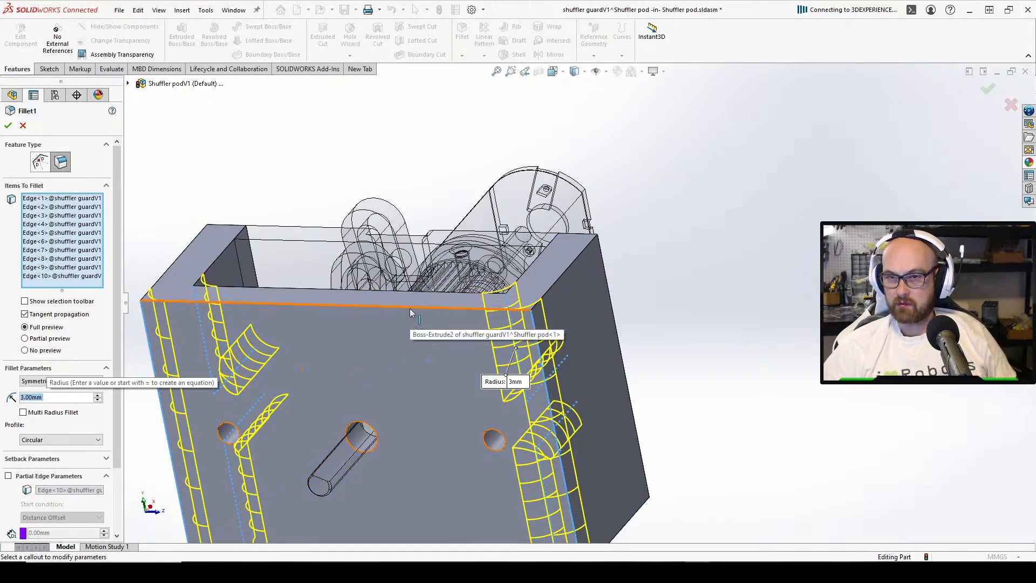
Add the two long outer edges of the cover plate's front face to the 3 mm fillet
left_click(409, 309)
middle_click_drag(513, 293, 539, 302)
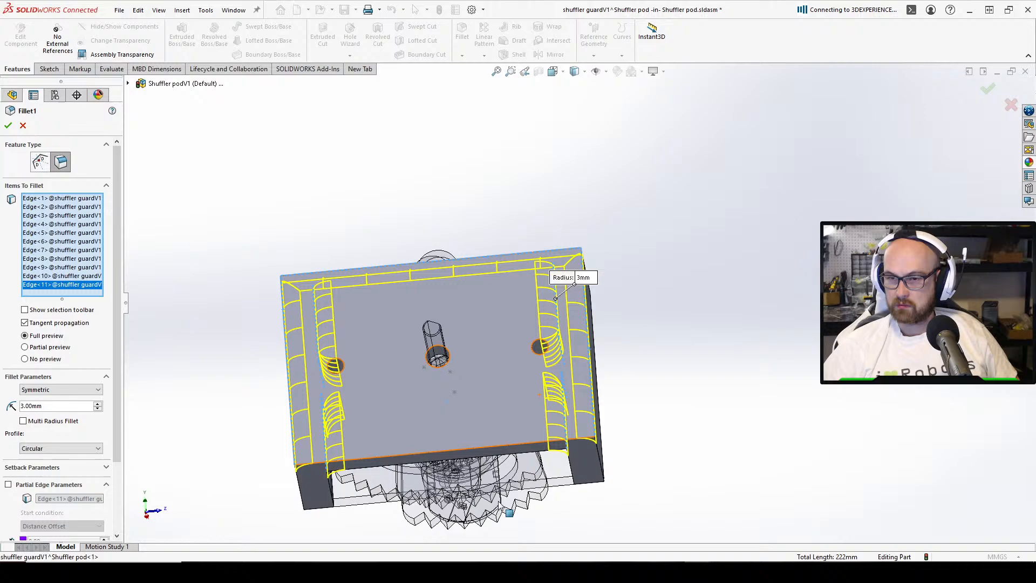
left_click(517, 449)
middle_click_drag(516, 449, 422, 416)
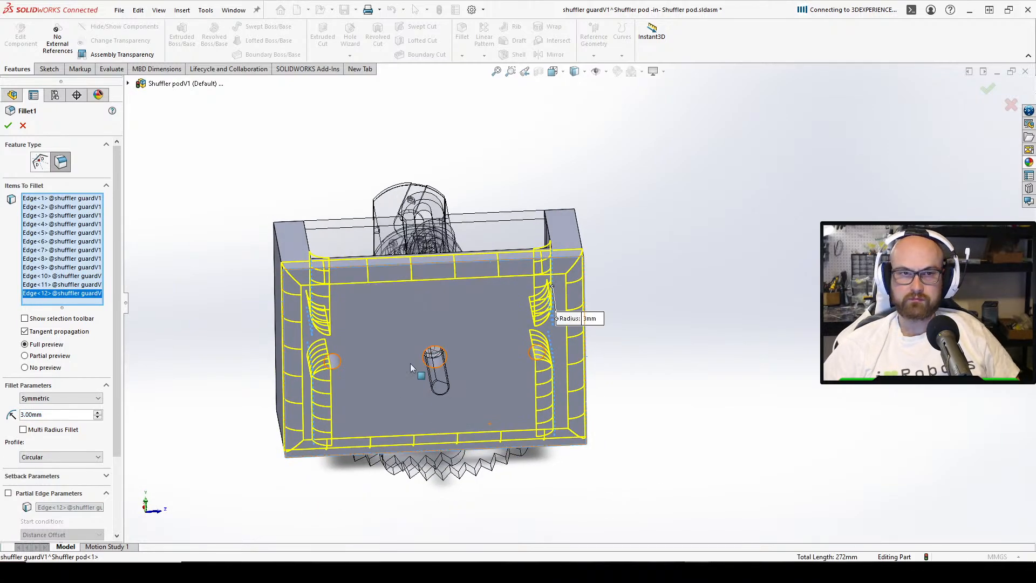
Add the four outer side wall edges running from the cover plate toward the motor and apply the 3 mm fillet
middle_click_drag(340, 322, 443, 302)
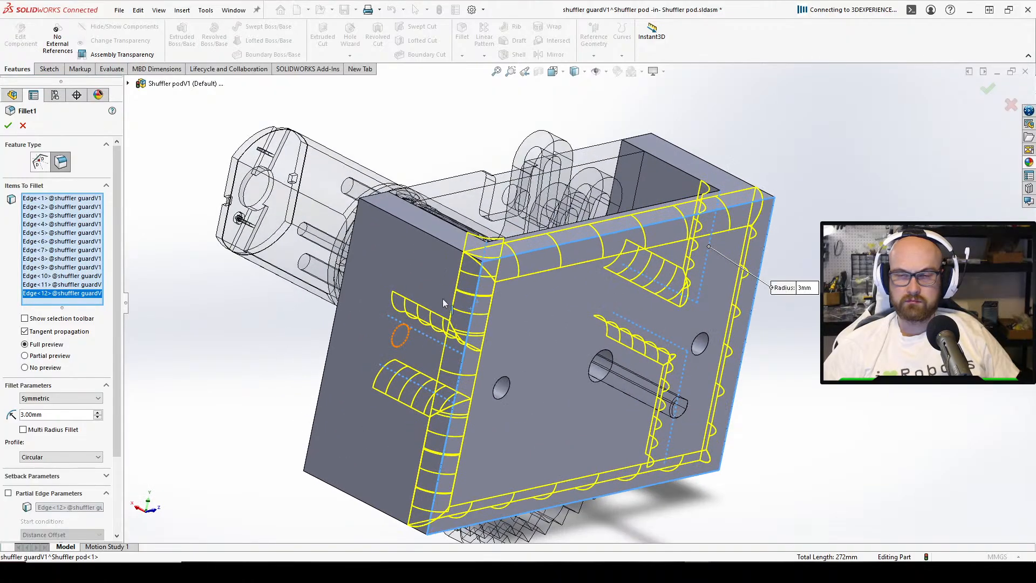
left_click(432, 239)
middle_click_drag(655, 225, 694, 198)
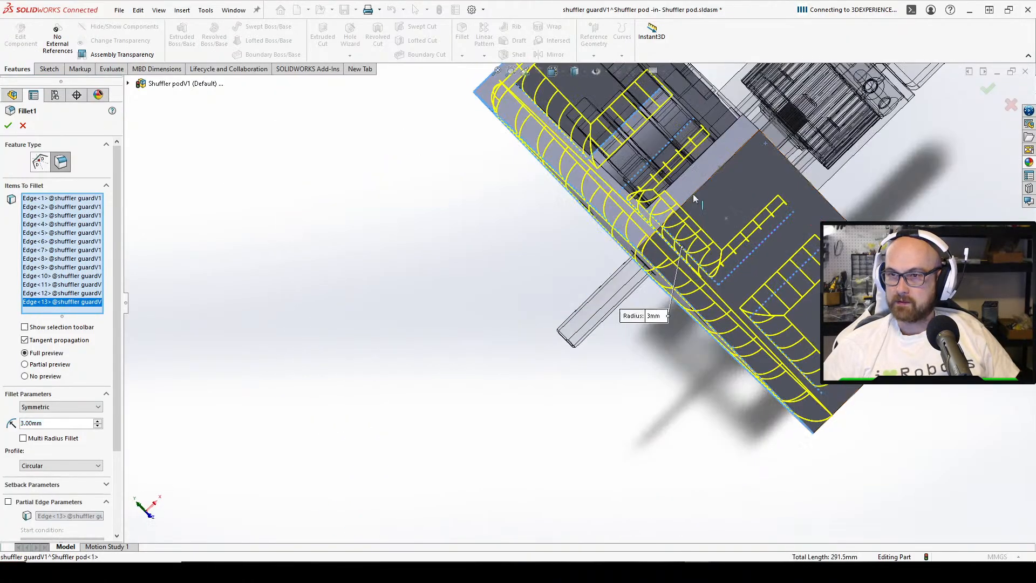
left_click(727, 160)
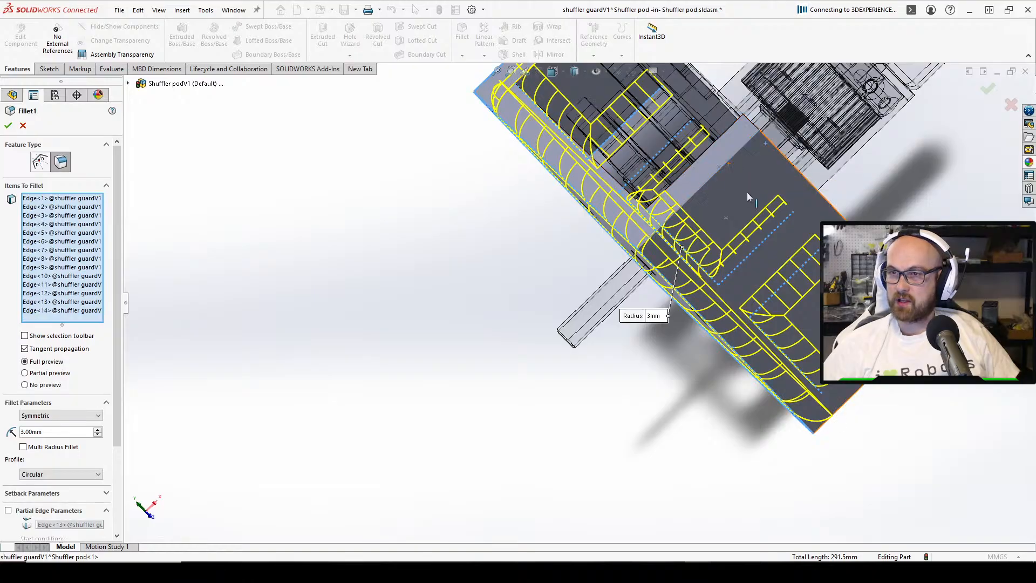
middle_click_drag(746, 192, 785, 237)
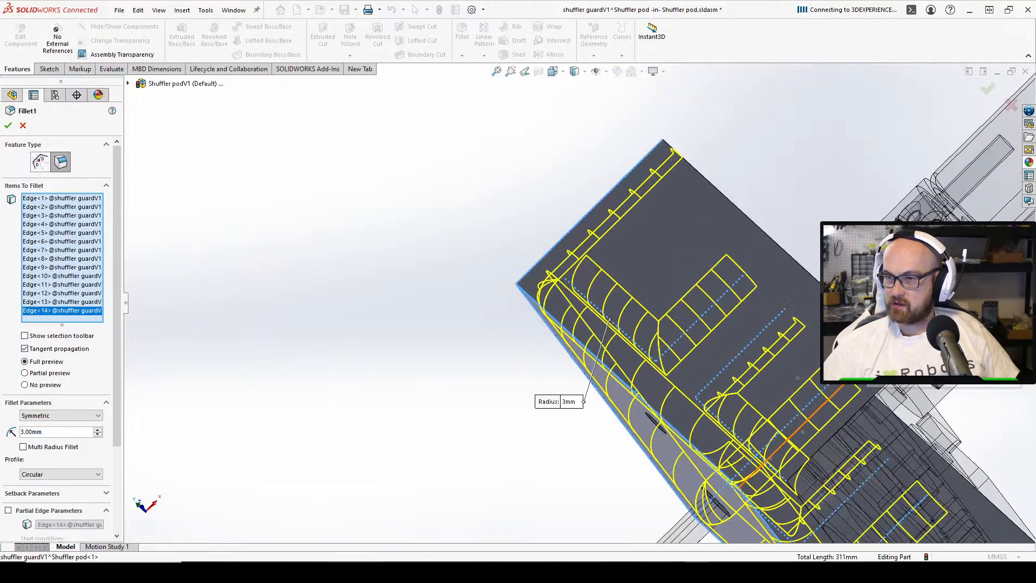
left_click(857, 372)
scroll(876, 402, "up", 4)
scroll(831, 424, "down", 2)
middle_click_drag(735, 430, 694, 380)
scroll(717, 419, "down", 2)
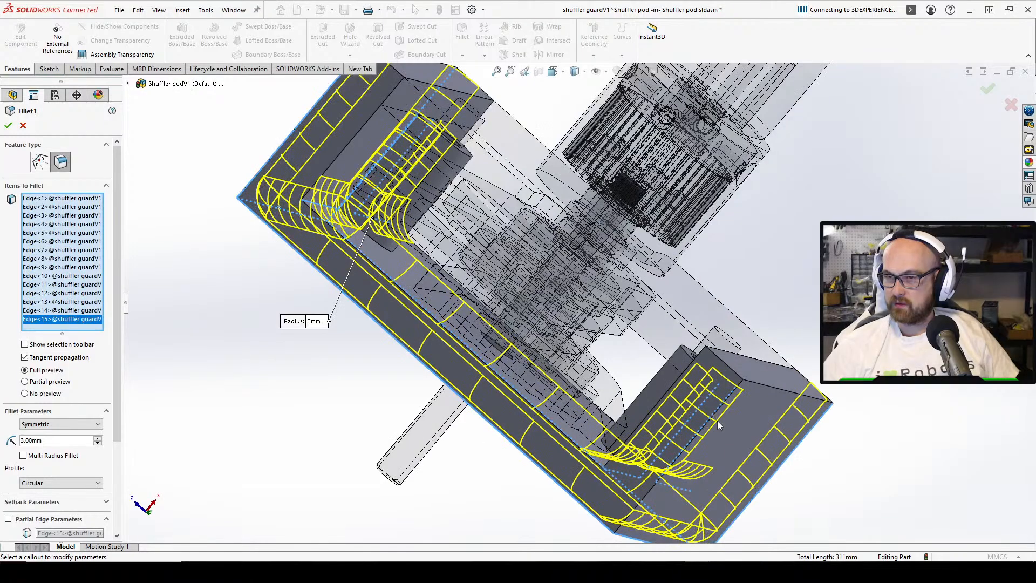
middle_click_drag(717, 425, 733, 390)
left_click(732, 388)
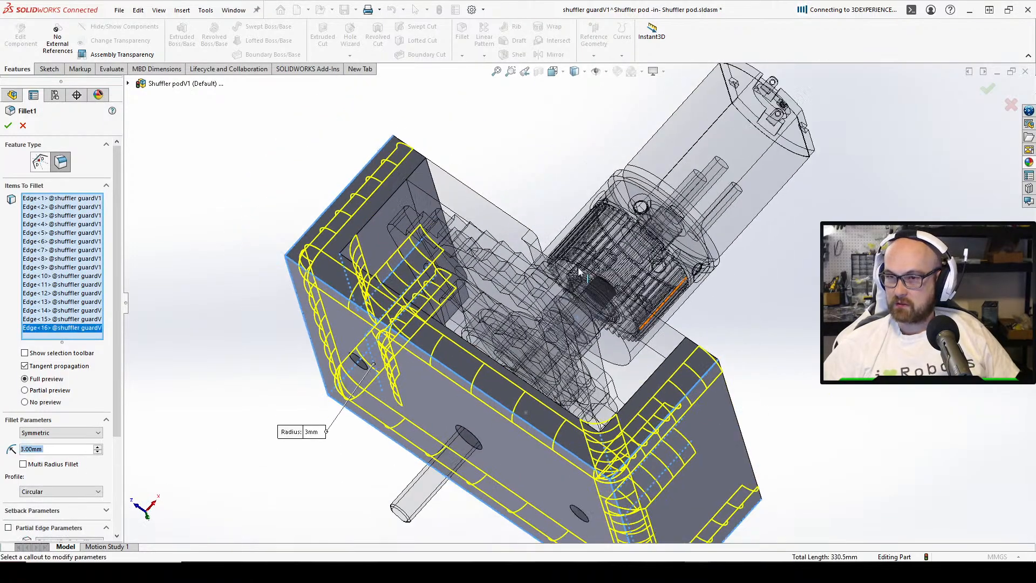
middle_click_drag(578, 271, 556, 322)
key("Return")
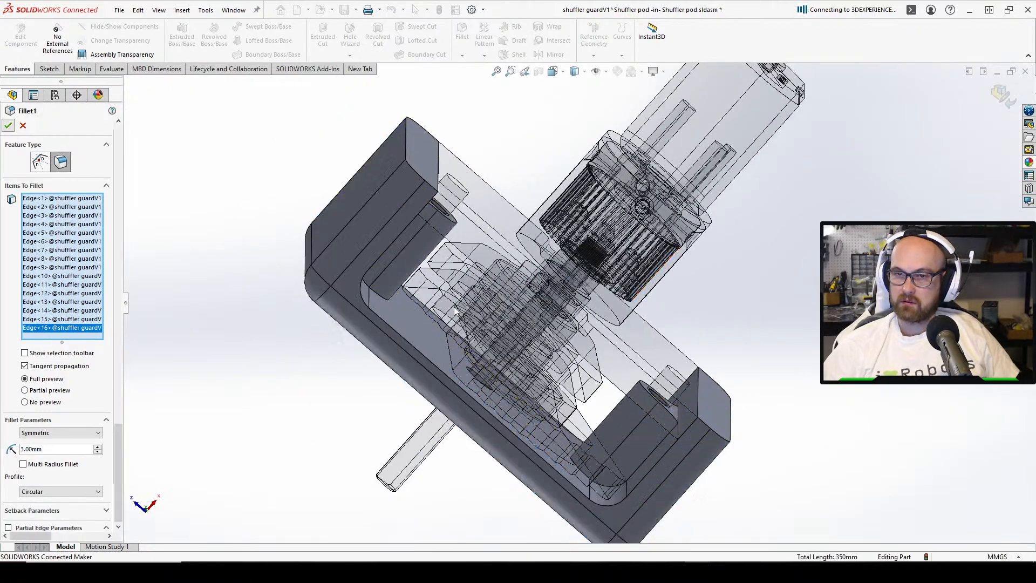
Finish editing the guard in context, return to the Shuffler pod assembly, and inspect the rounded guard around the shaft and feet
middle_click_drag(441, 245, 548, 192)
scroll(552, 348, "down", 3)
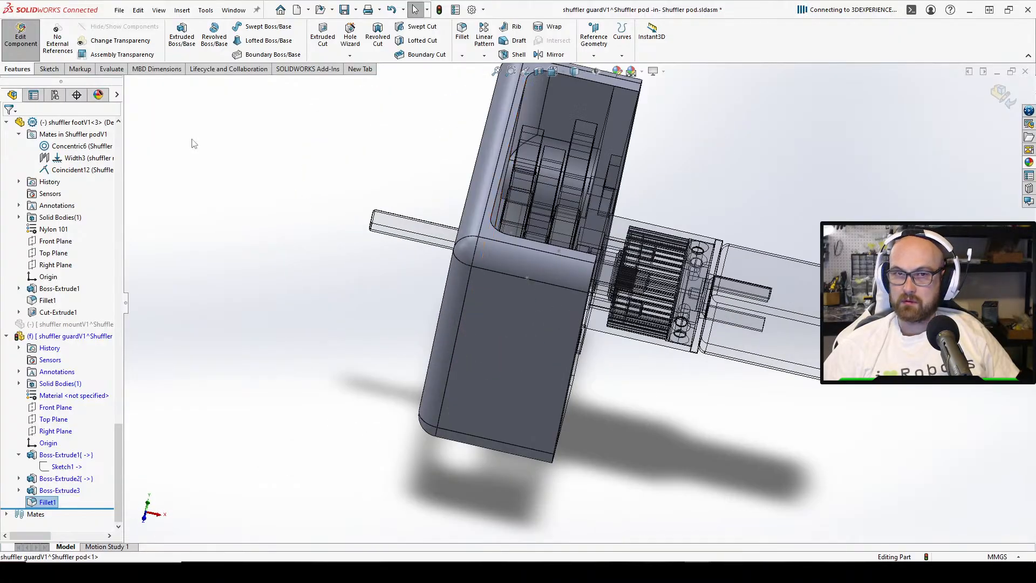
left_click(36, 46)
middle_click_drag(440, 228, 566, 259)
middle_click_drag(405, 222, 527, 302)
scroll(524, 313, "down", 2)
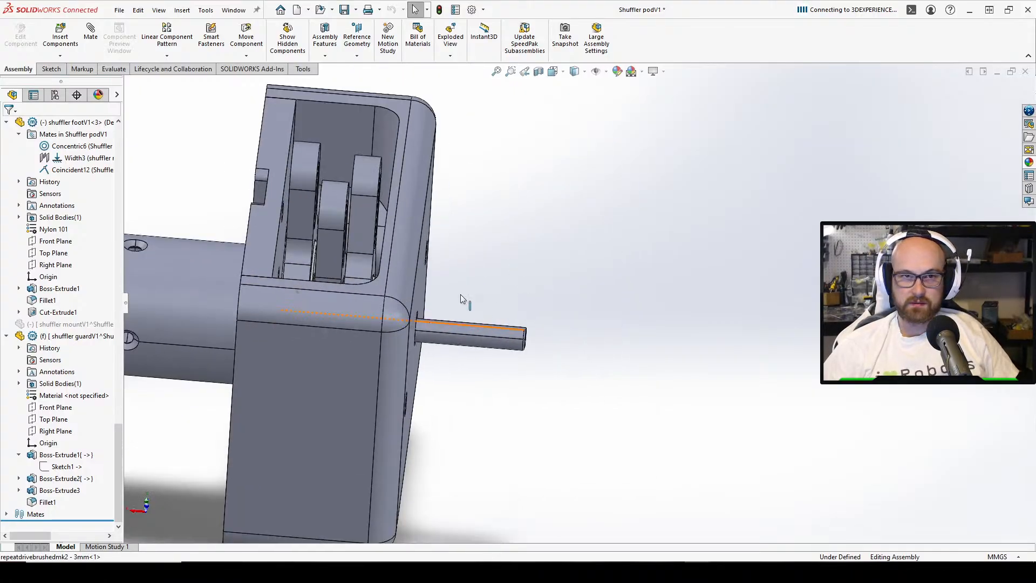
middle_click_drag(462, 298, 496, 291)
scroll(475, 381, "down", 3)
scroll(496, 291, "up", 2)
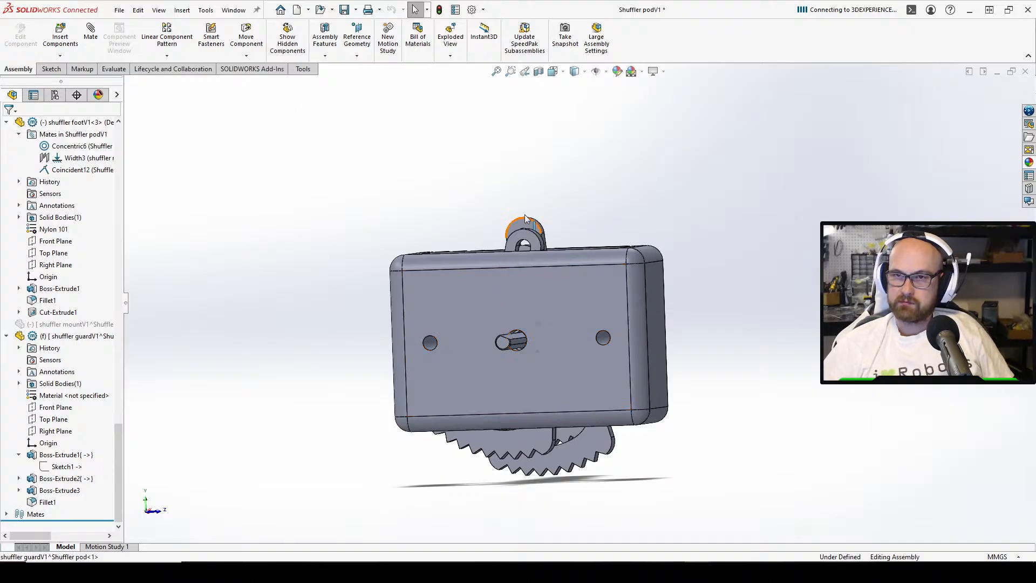
left_click(53, 71)
left_click(14, 32)
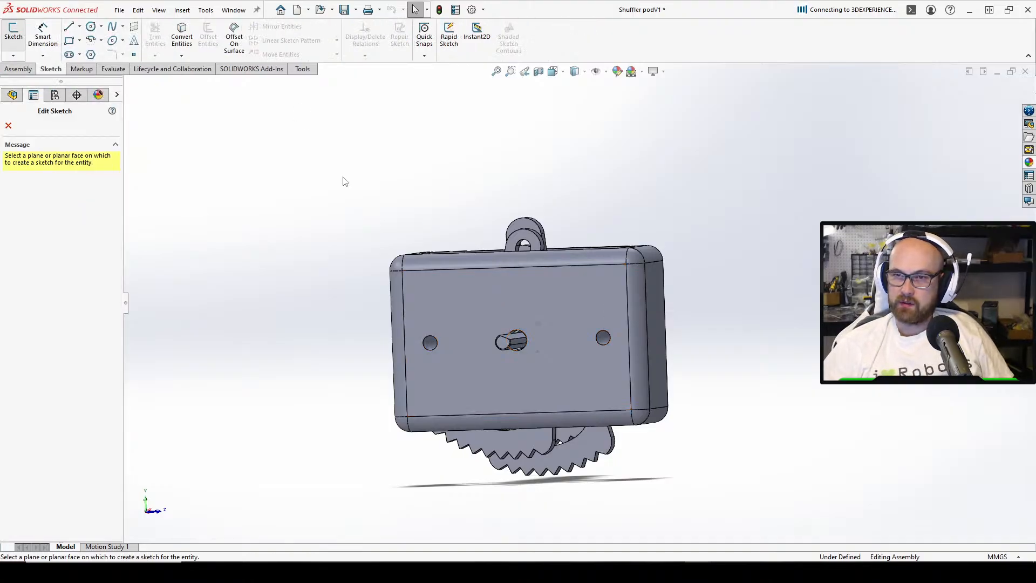
left_click(519, 290)
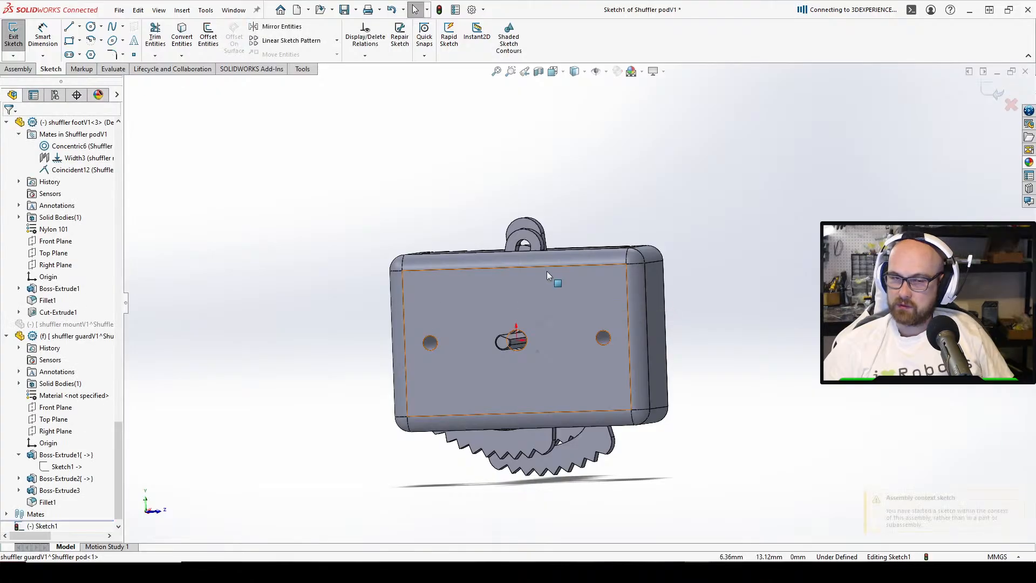
left_click(13, 33)
Edit the shuffler guard in context and start a sketch on the cover plate's front face
right_click(449, 300)
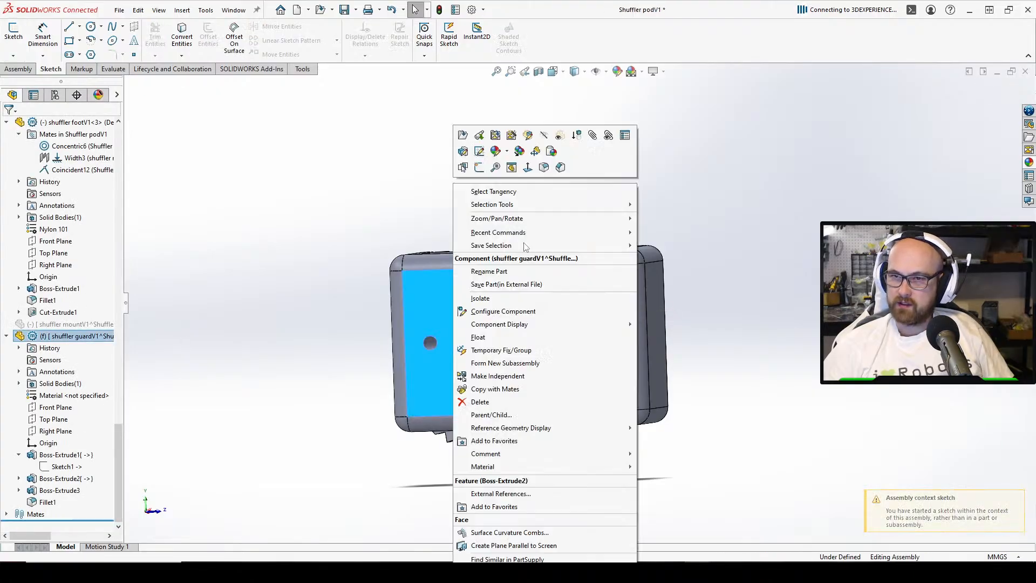
left_click(527, 137)
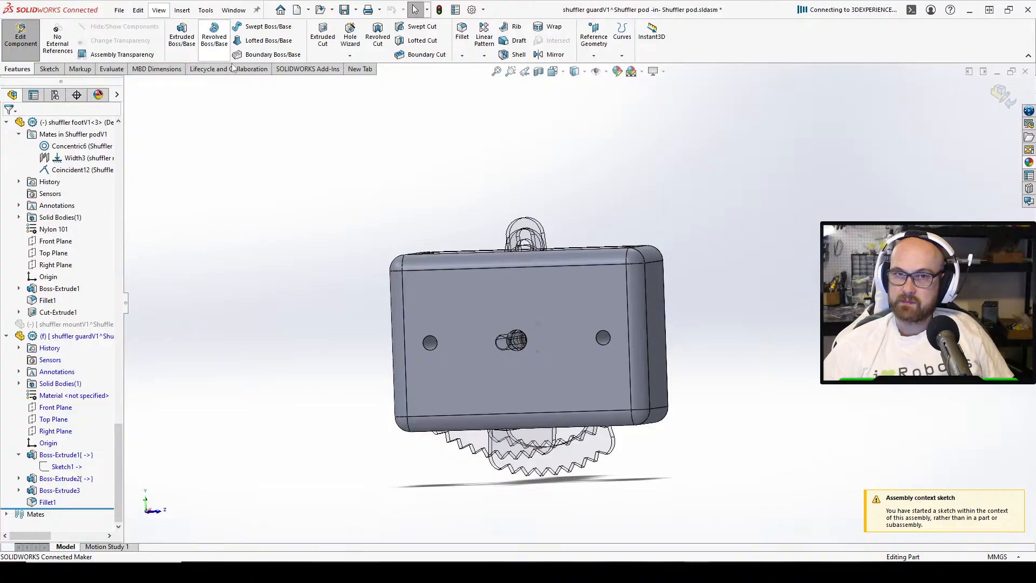
left_click(54, 73)
left_click(177, 33)
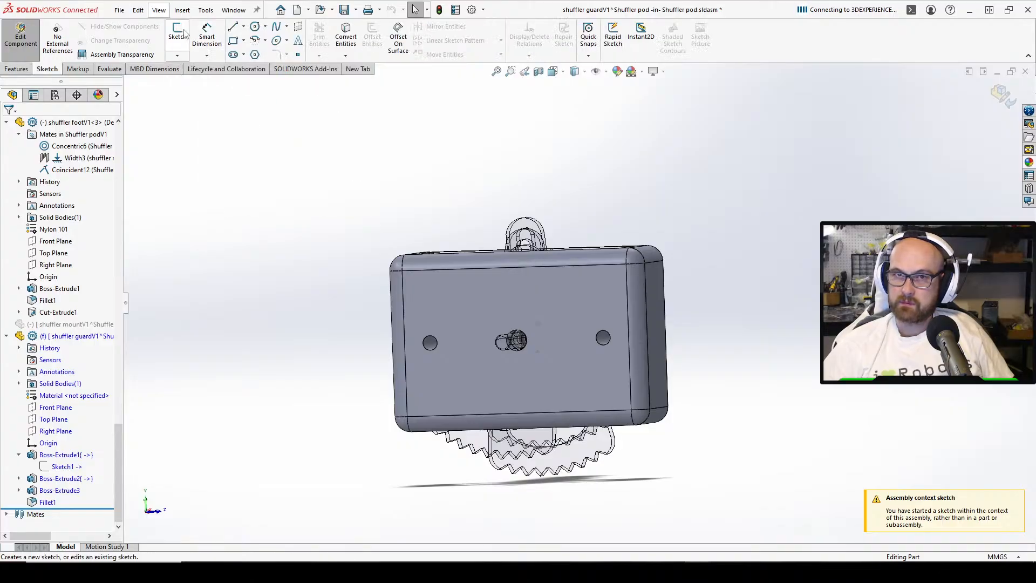
left_click(507, 280)
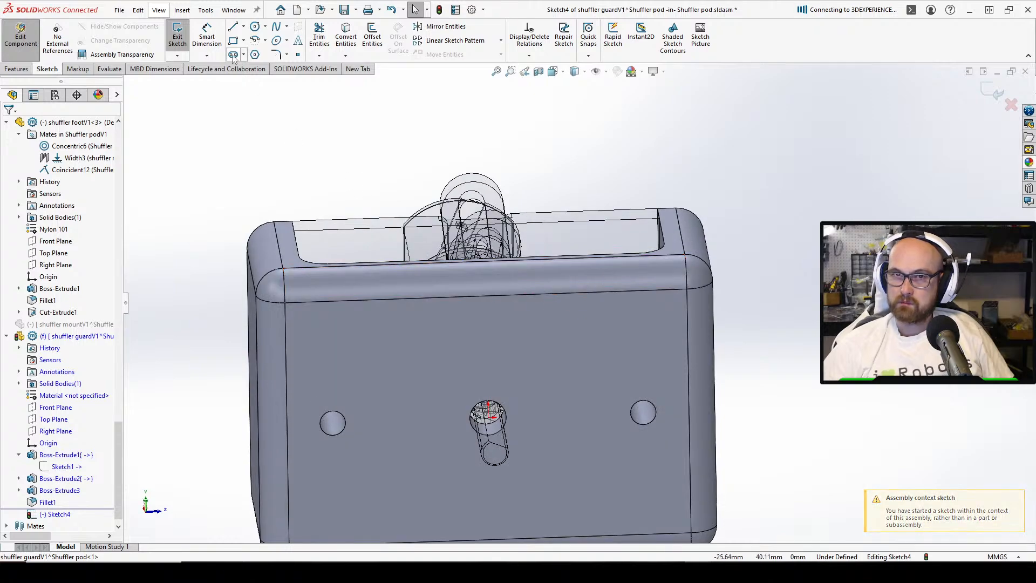
Sketch a circle of about 1.7 mm radius above the shaft hole, near the cover plate's upper edge
left_click(233, 40)
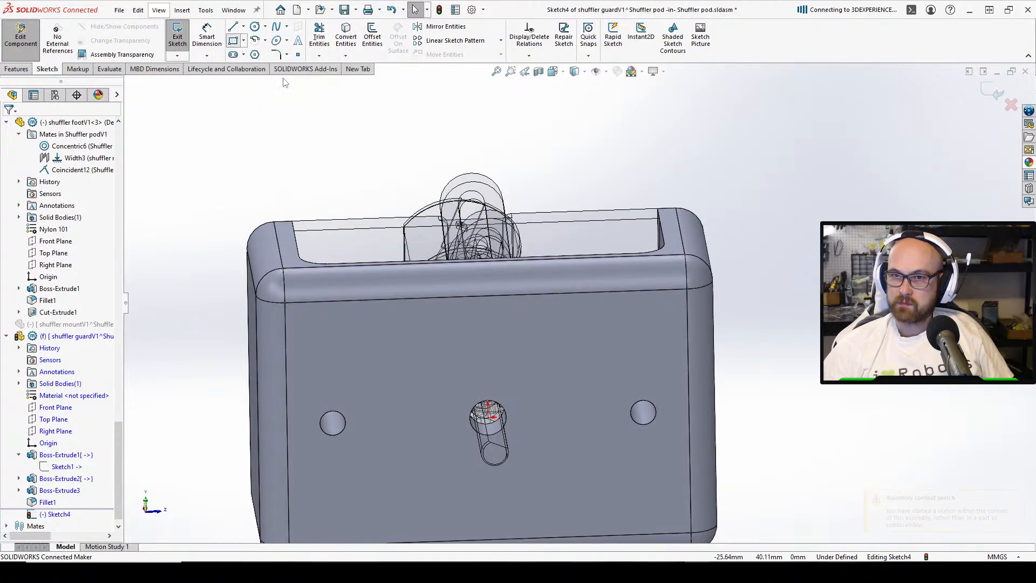
right_click(236, 145)
left_click(254, 26)
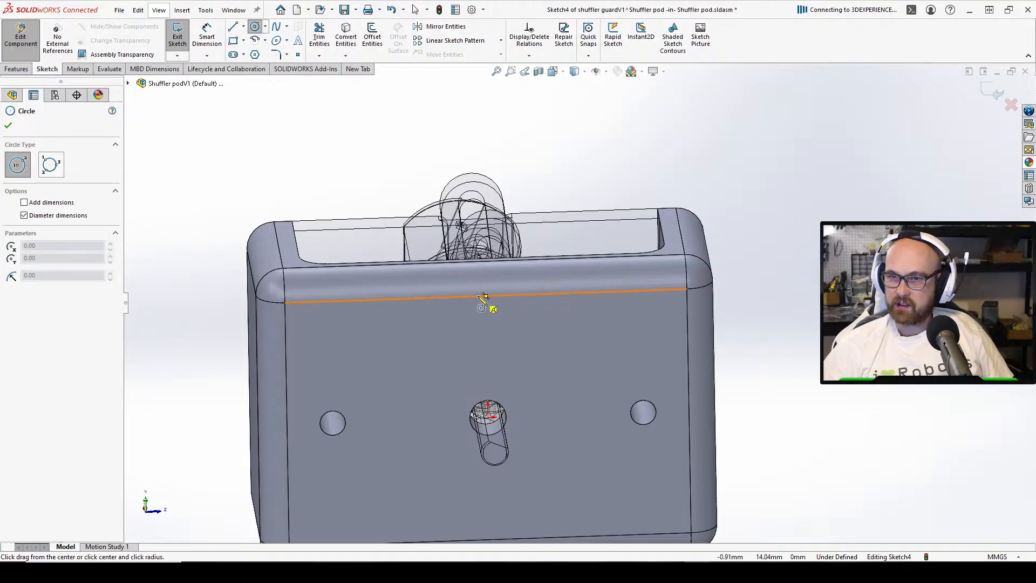
left_click(491, 325)
right_click(507, 323)
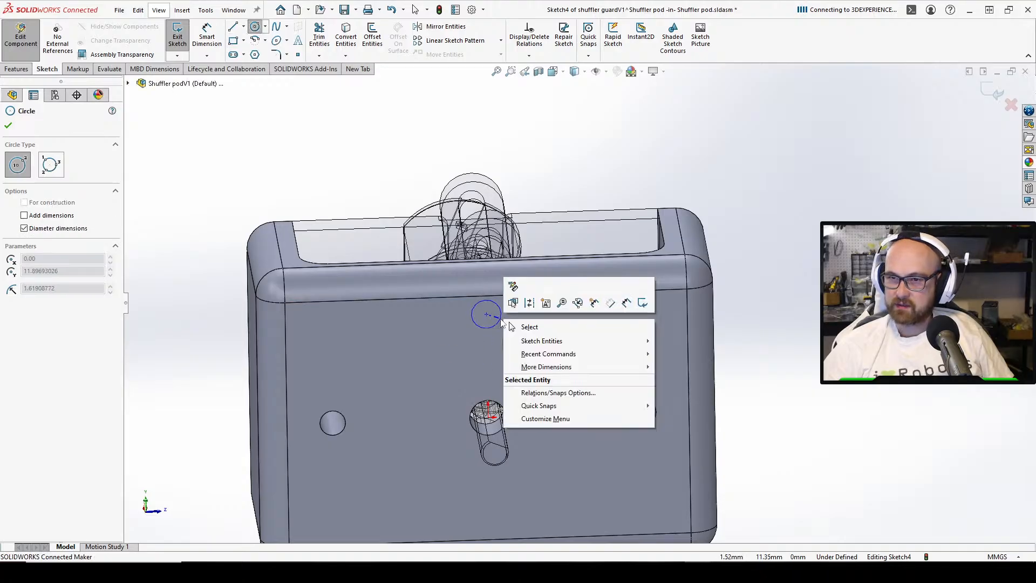
left_click(517, 327)
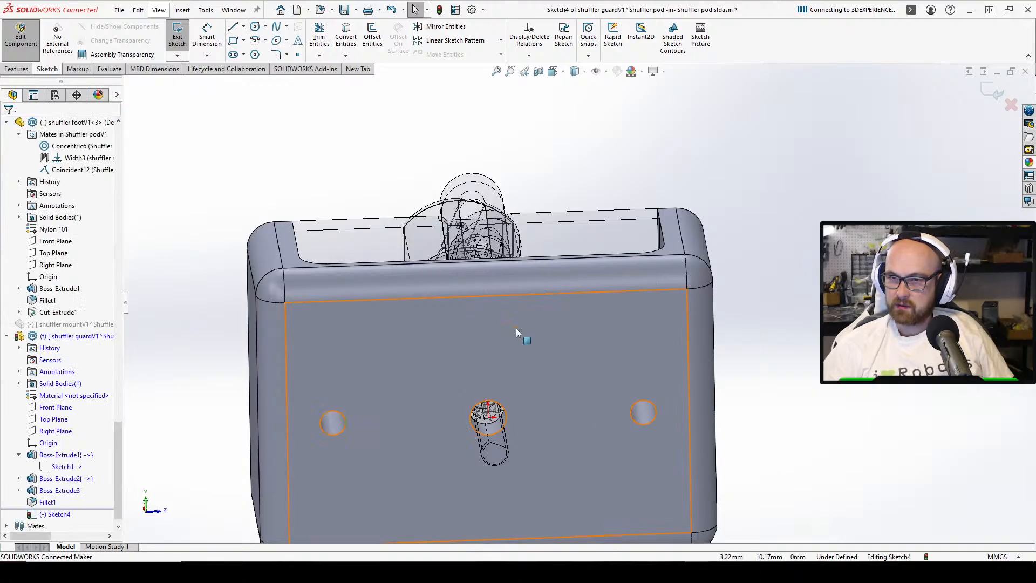
left_click(257, 27)
left_click(485, 316)
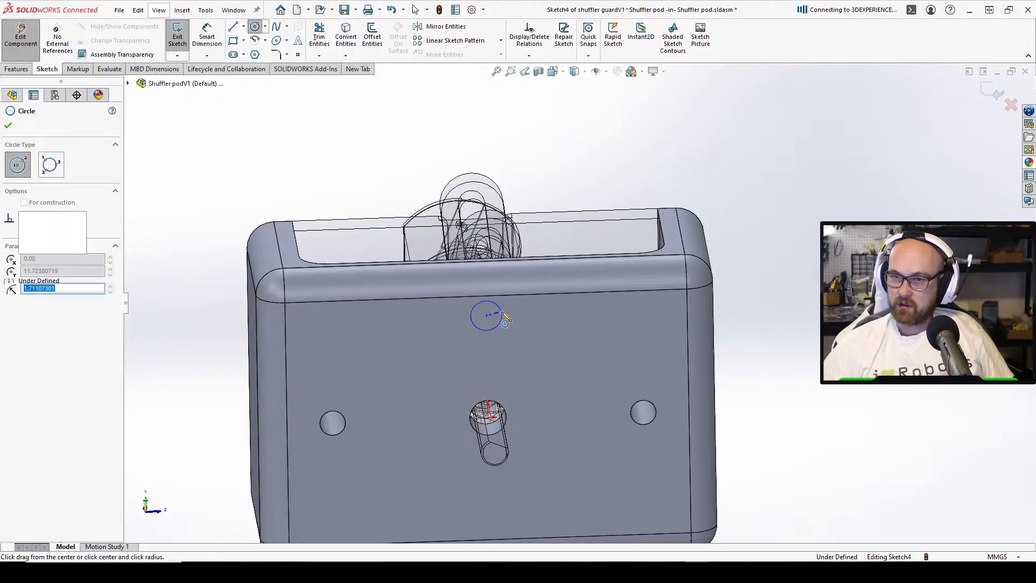
left_click(502, 315)
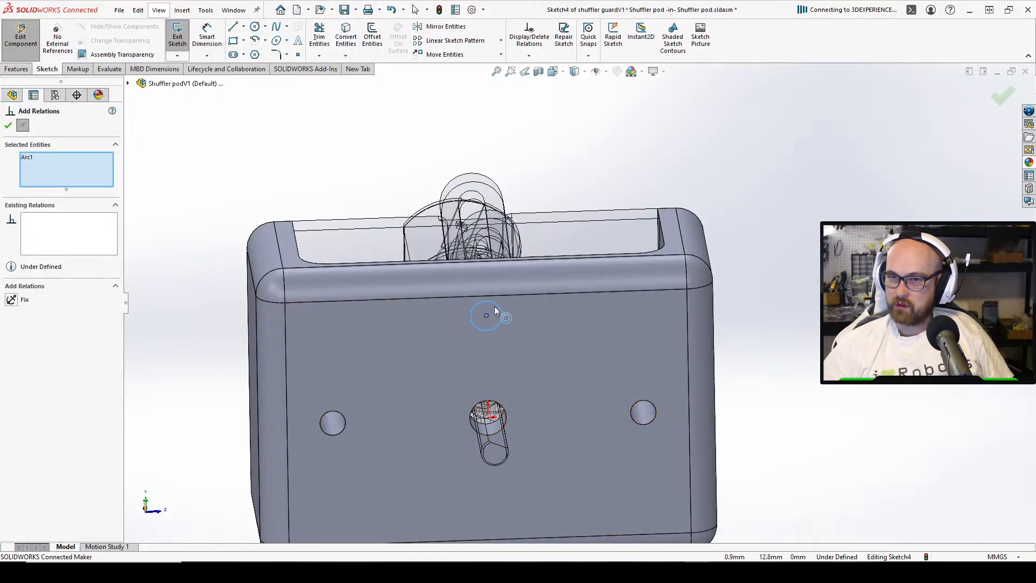
Make the sketched circle coradial with the upper screw hole edge of the shuffler mount
scroll(459, 205, "down", 3)
scroll(460, 203, "down", 2)
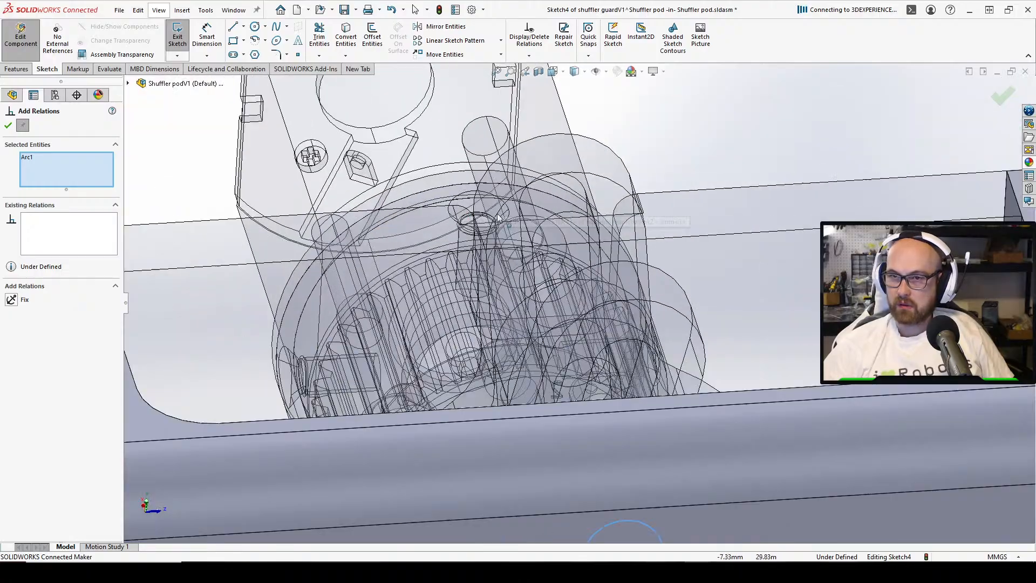
mouse_move(459, 202)
middle_mouse_down()
mouse_move(802, 444)
mouse_move(634, 405)
mouse_move(729, 383)
mouse_move(842, 415)
mouse_move(508, 235)
mouse_move(255, 322)
middle_mouse_up()
left_click(858, 419)
middle_click_drag(444, 390, 540, 373)
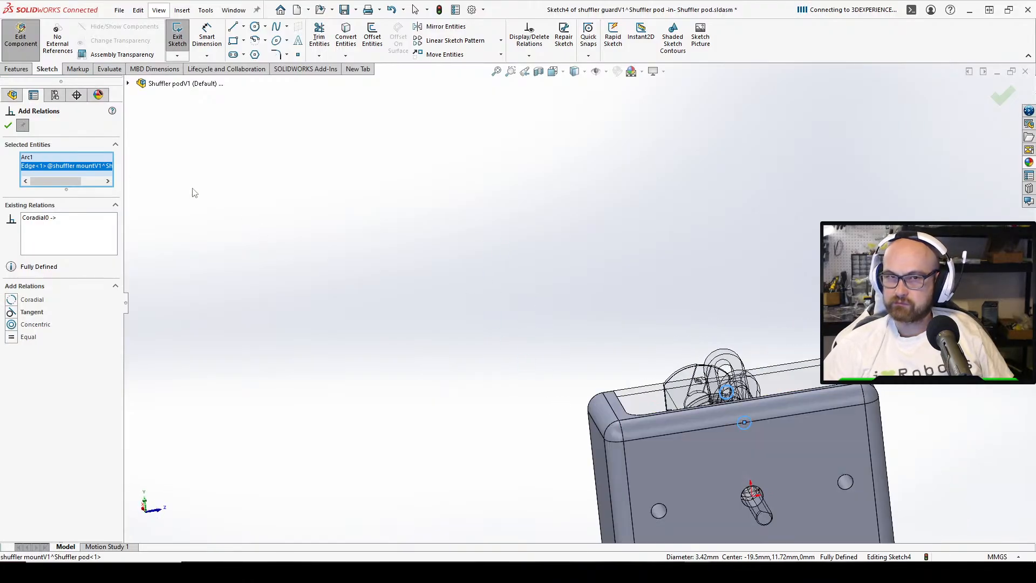
left_click(9, 125)
Close the circle sketch, delete it from the guard, and return to editing the assembly
middle_click_drag(512, 324, 435, 246)
scroll(436, 246, "up", 2)
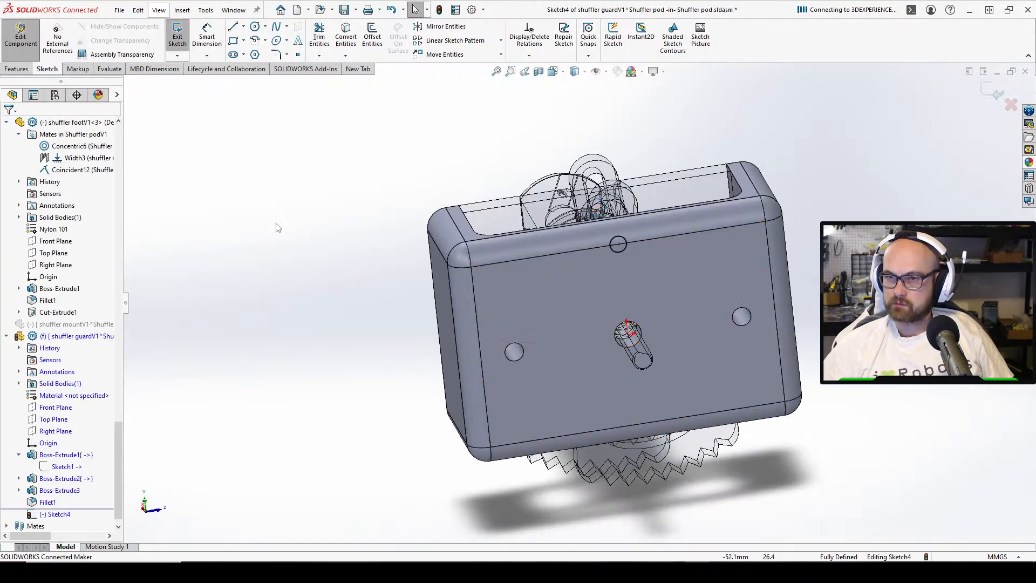
mouse_move(534, 253)
middle_mouse_down()
mouse_move(548, 236)
mouse_move(569, 254)
middle_mouse_up()
left_click(178, 33)
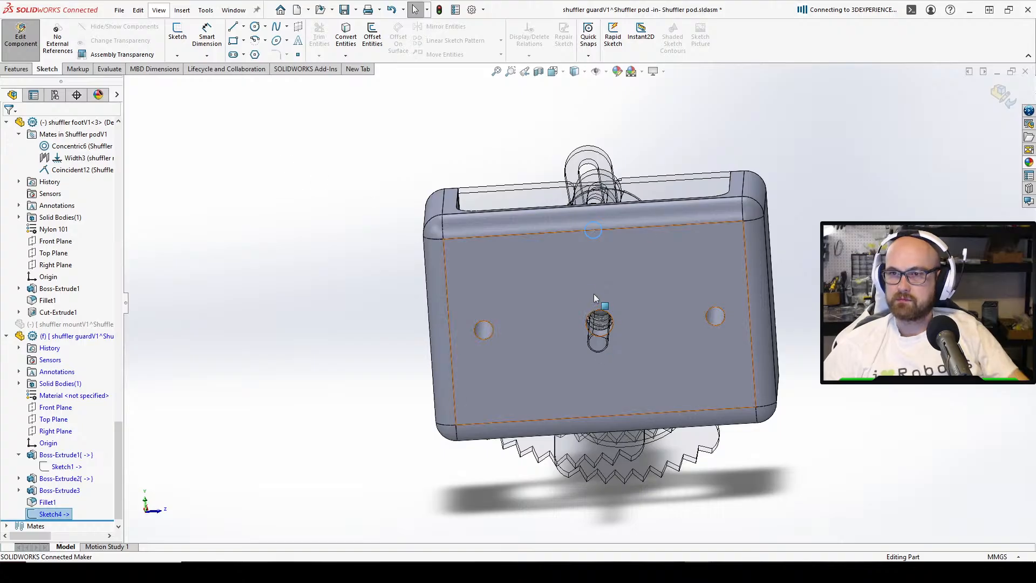
left_click(620, 232)
key("Delete")
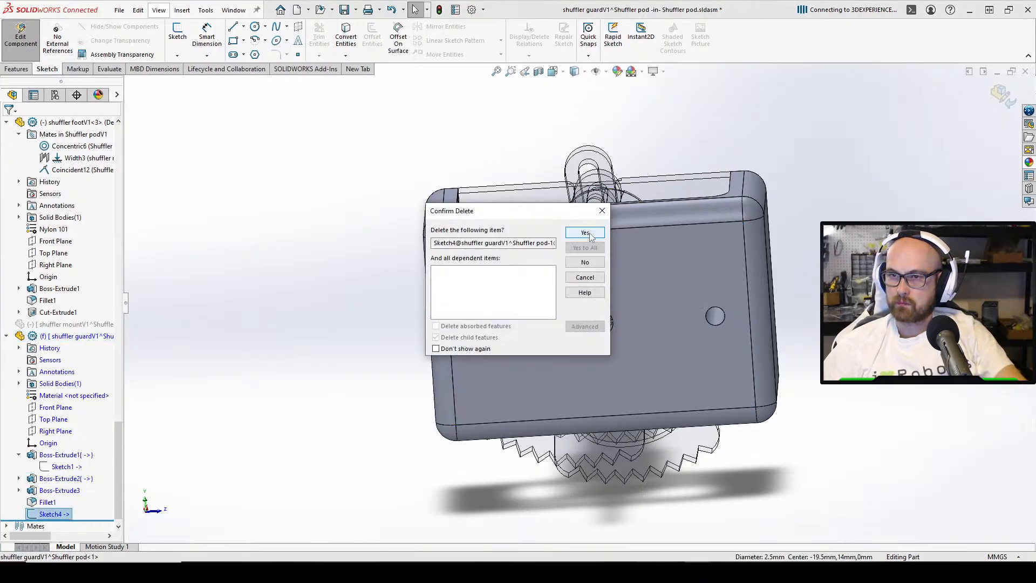
left_click(584, 233)
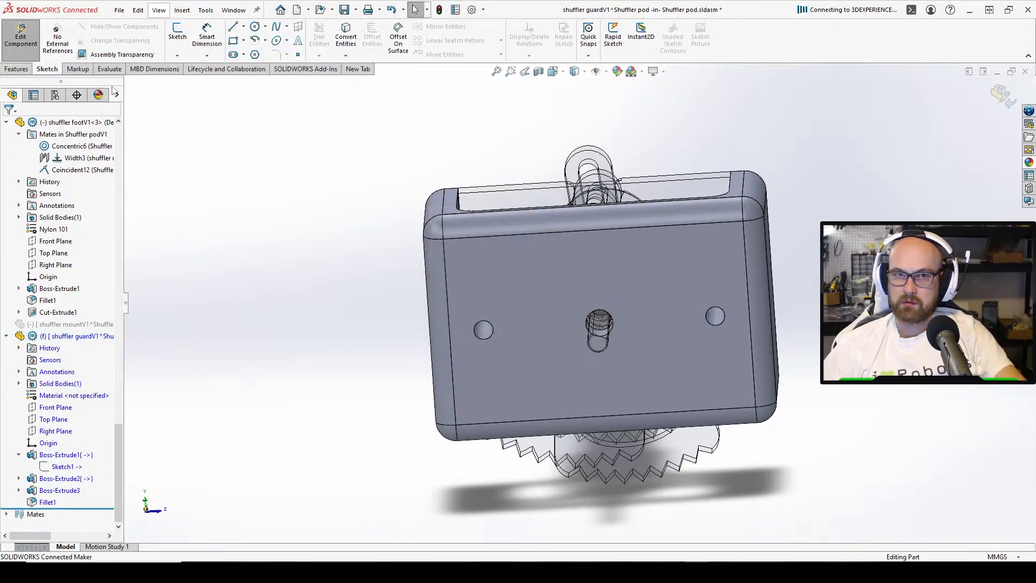
left_click(20, 35)
Edit the cover plate extrusion's sketch, convert the shuffler mount's upper and lower screw hole edges into it, and finish the sketch
left_click(58, 490)
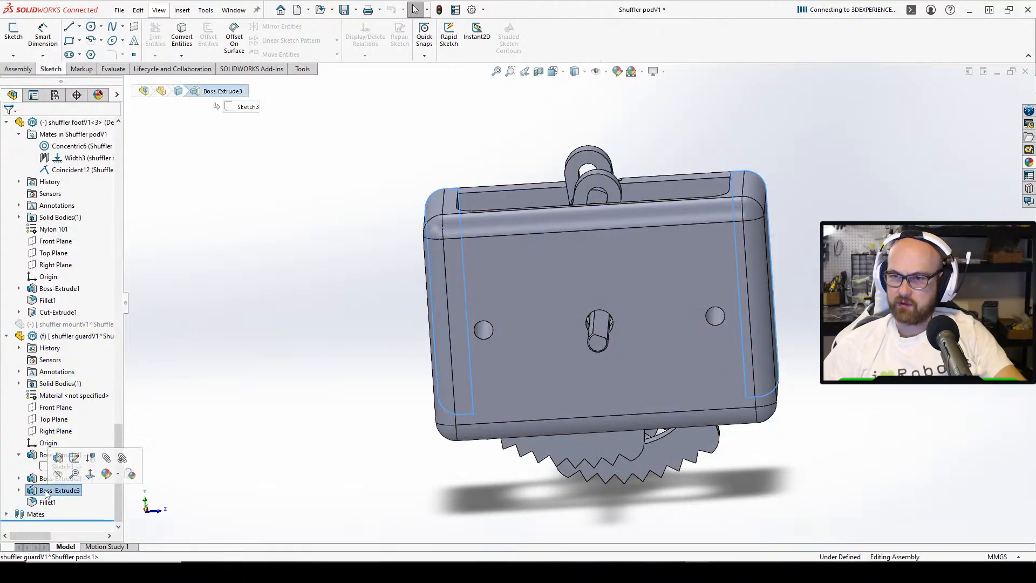
left_click(43, 478)
left_click(75, 445)
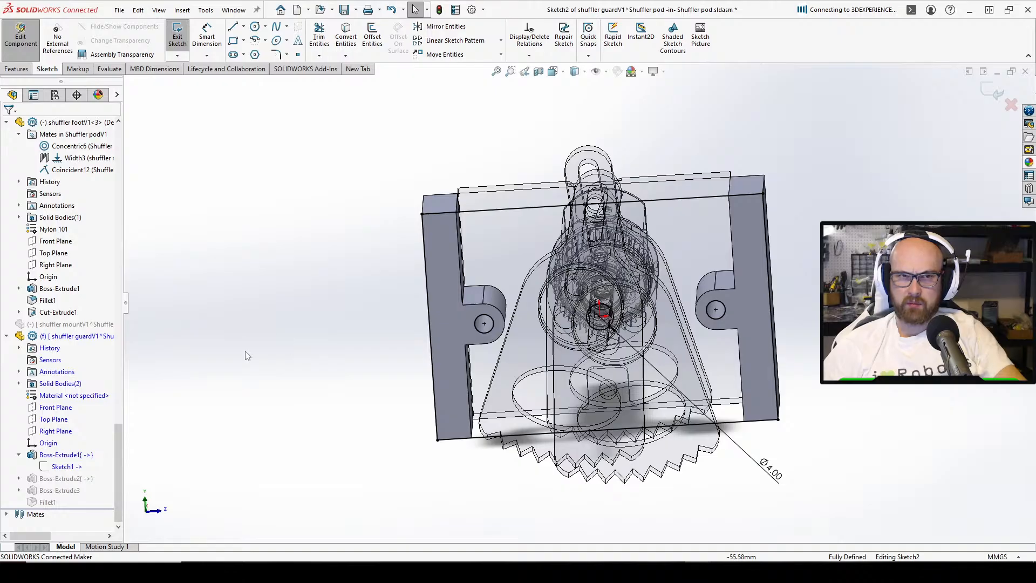
mouse_move(611, 218)
middle_mouse_down()
mouse_move(607, 174)
mouse_move(620, 186)
mouse_move(610, 182)
middle_mouse_up()
left_click(346, 37)
scroll(609, 181, "down", 3)
left_click(579, 211)
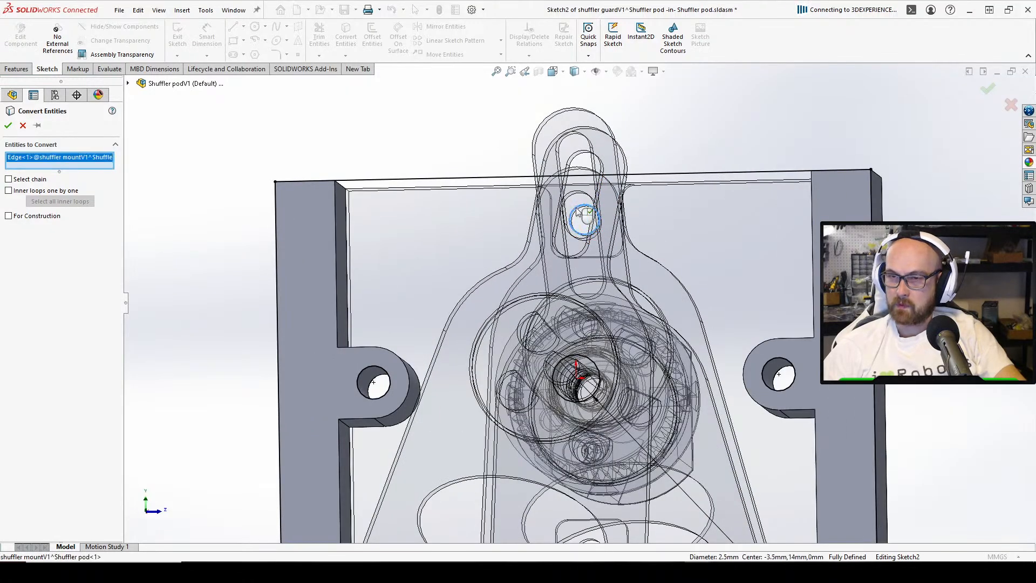
scroll(540, 324, "up", 3)
scroll(561, 378, "down", 1)
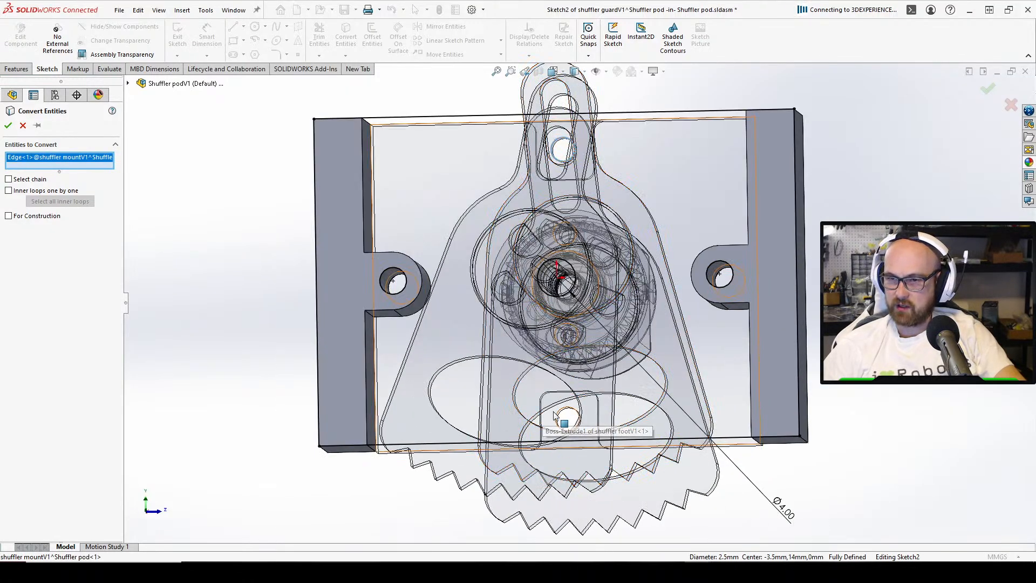
left_click(561, 416)
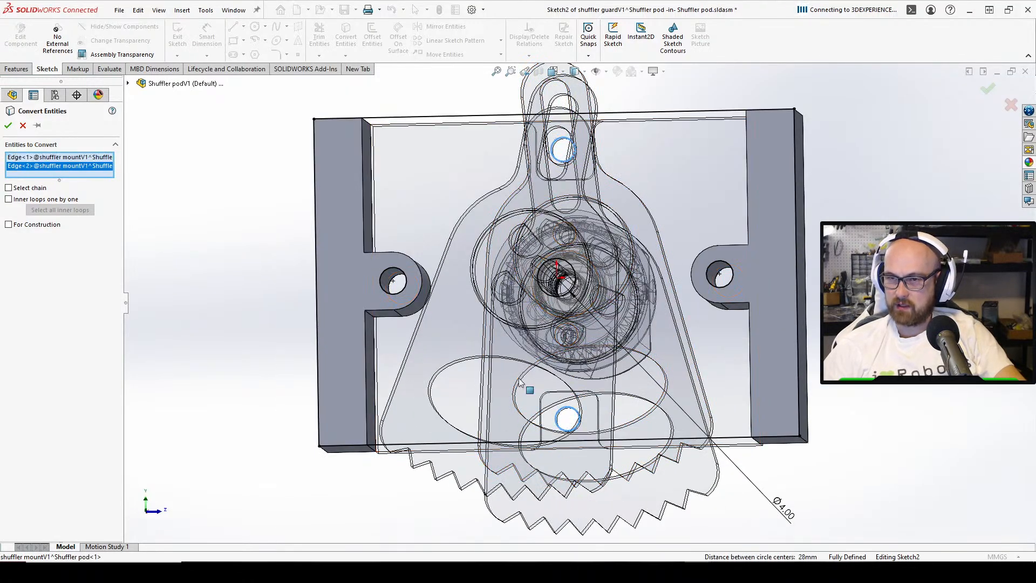
left_click(9, 126)
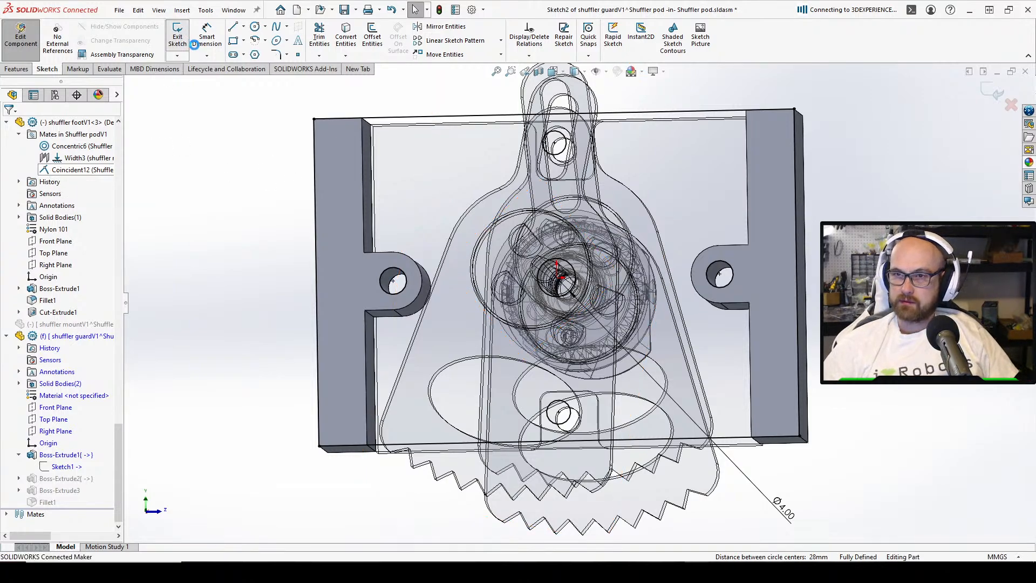
left_click(178, 35)
Examine where the cover plate's upper and lower screw holes meet the rounded edges, from several angles
middle_click_drag(562, 209, 577, 159)
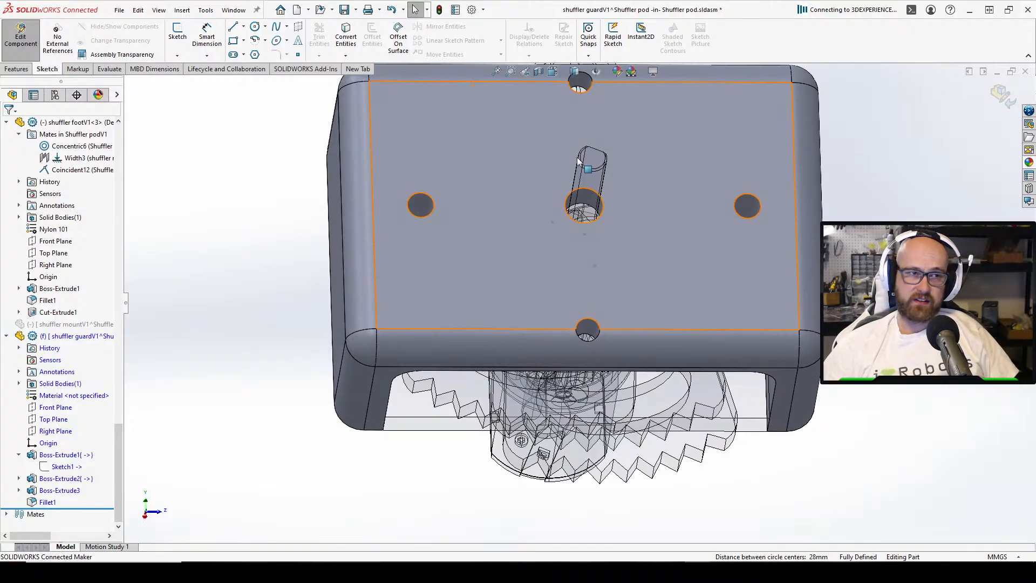
middle_click_drag(701, 135, 668, 218)
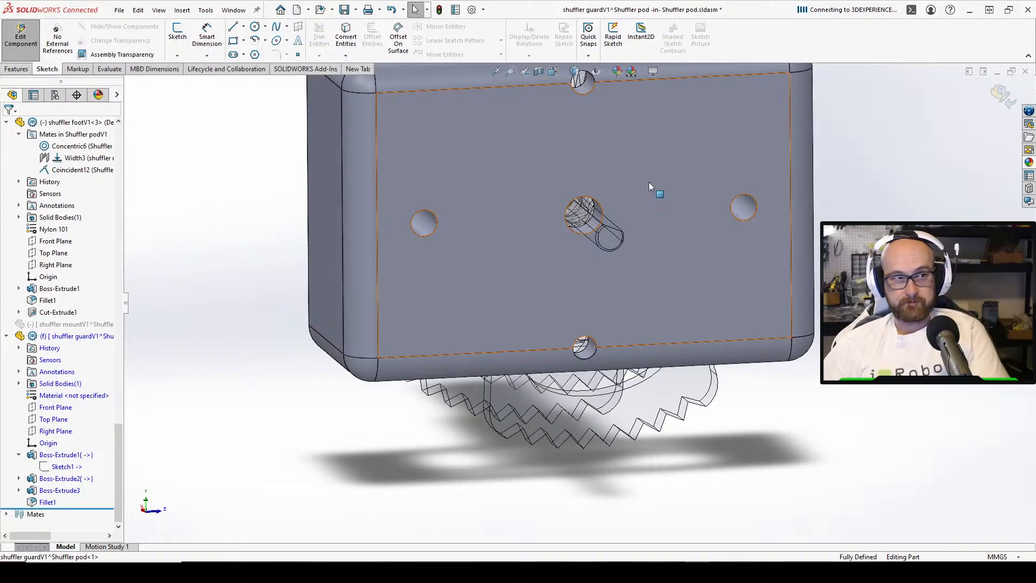
middle_click_drag(643, 200, 593, 269)
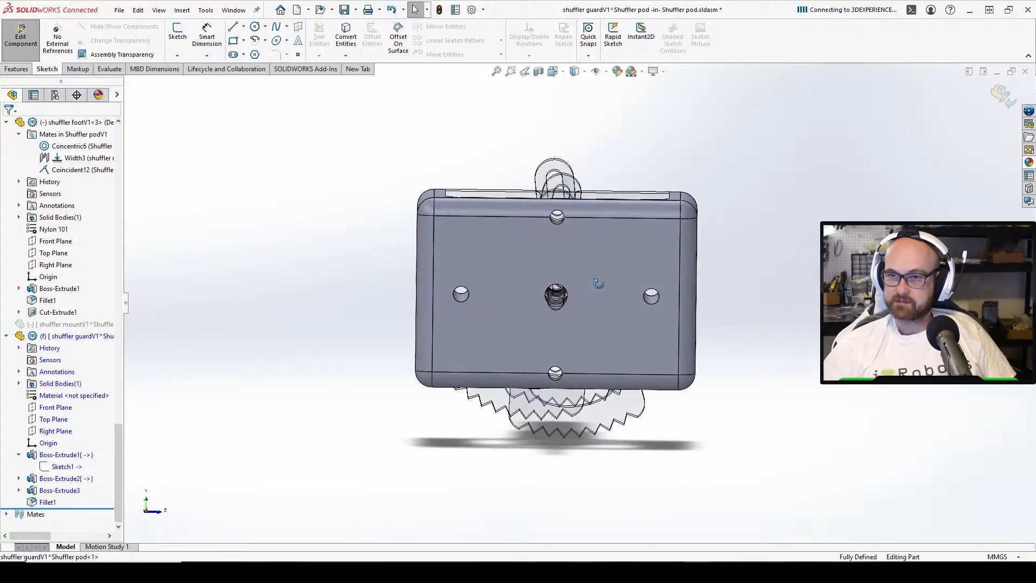
scroll(569, 251, "down", 4)
scroll(552, 219, "down", 2)
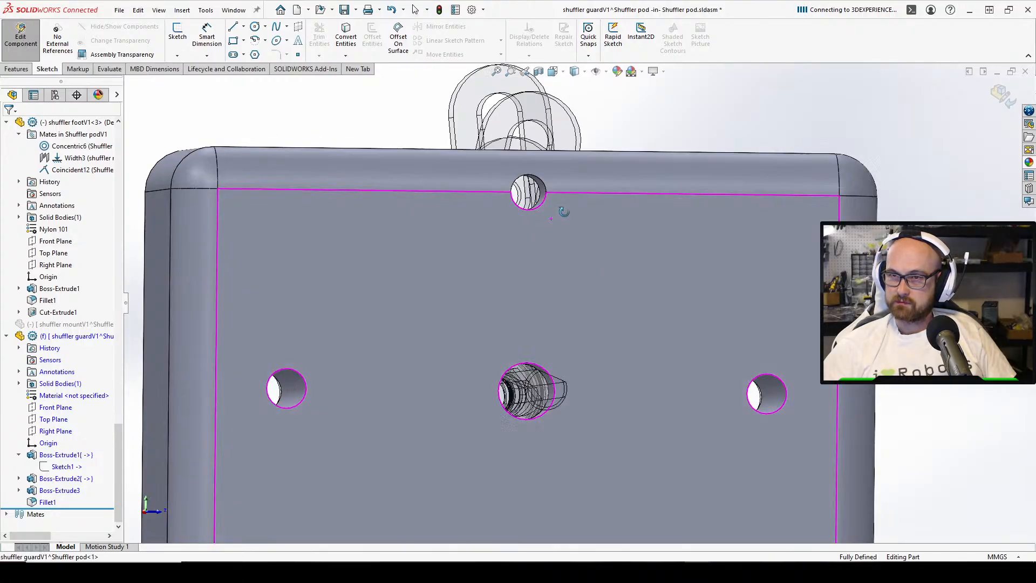
scroll(562, 216, "up", 5)
middle_click_drag(506, 399, 538, 330)
scroll(538, 330, "down", 3)
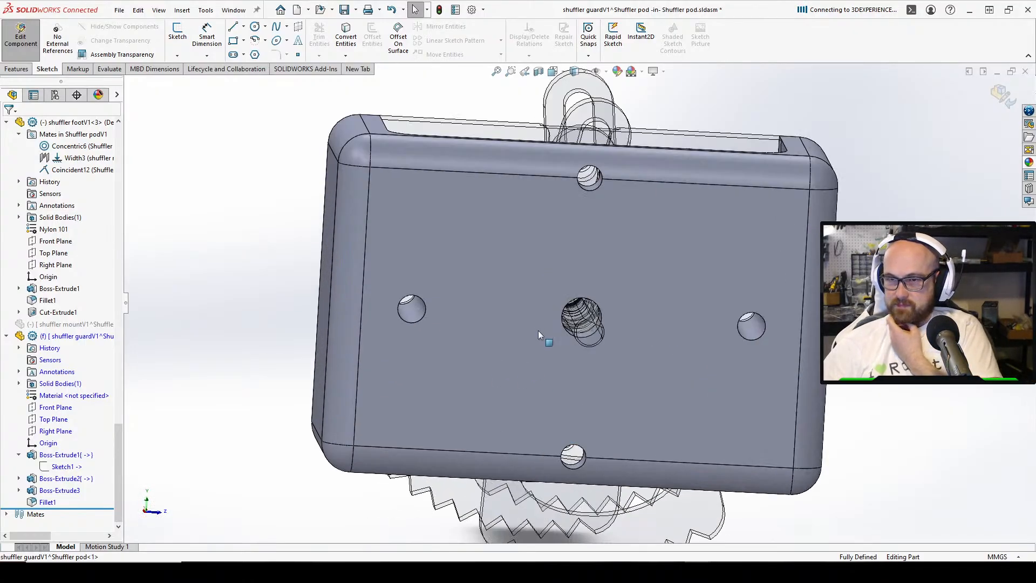
scroll(539, 330, "up", 2)
scroll(572, 318, "down", 3)
scroll(603, 308, "up", 4)
middle_click_drag(603, 308, 608, 365)
scroll(608, 364, "down", 2)
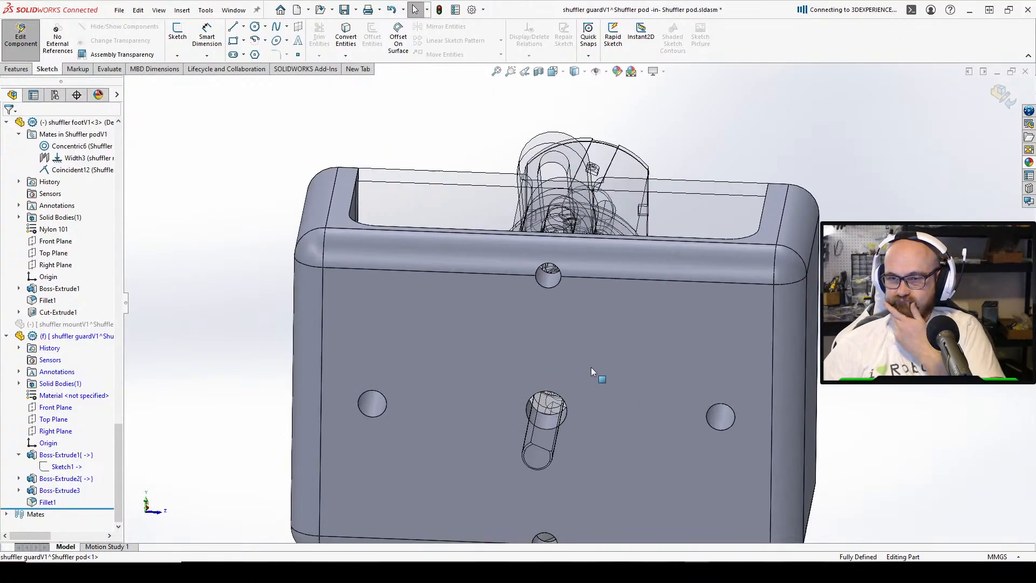
middle_click_drag(594, 401, 575, 354)
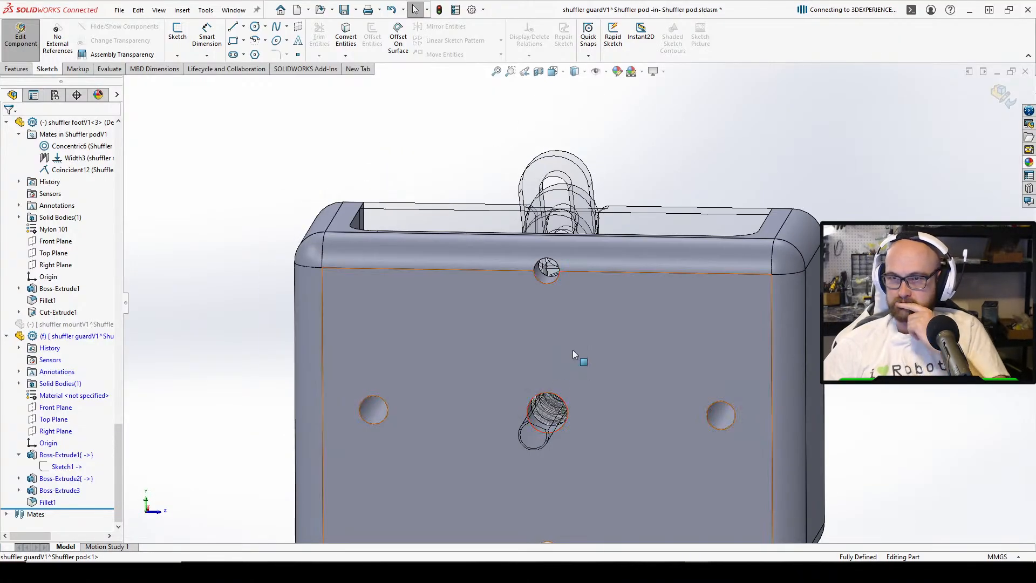
middle_click_drag(549, 293, 559, 366)
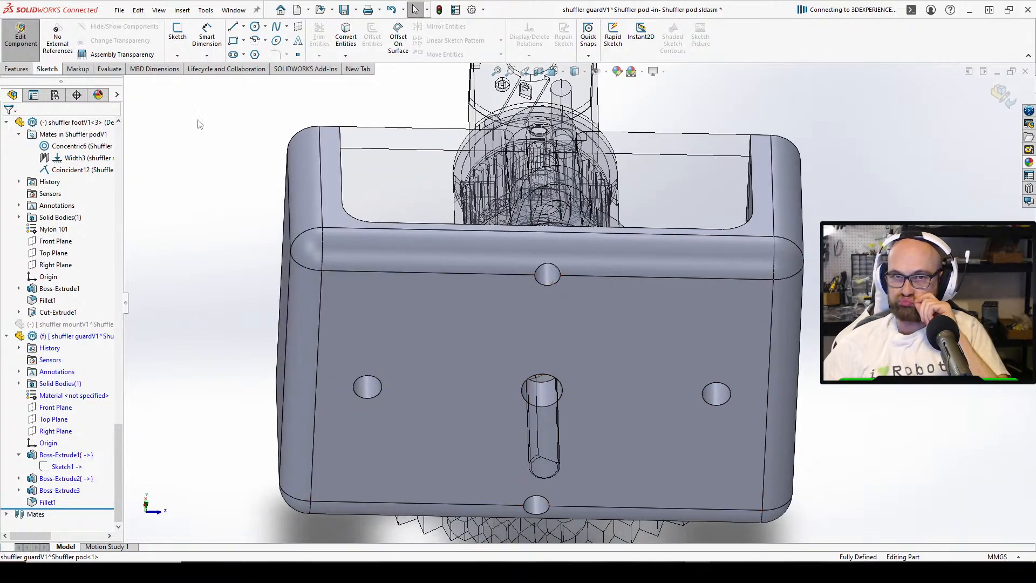
Sketch a centre rectangle about 6.9 by 6.5 mm on the cover plate's outer face, centred on the upper screw hole
left_click(181, 38)
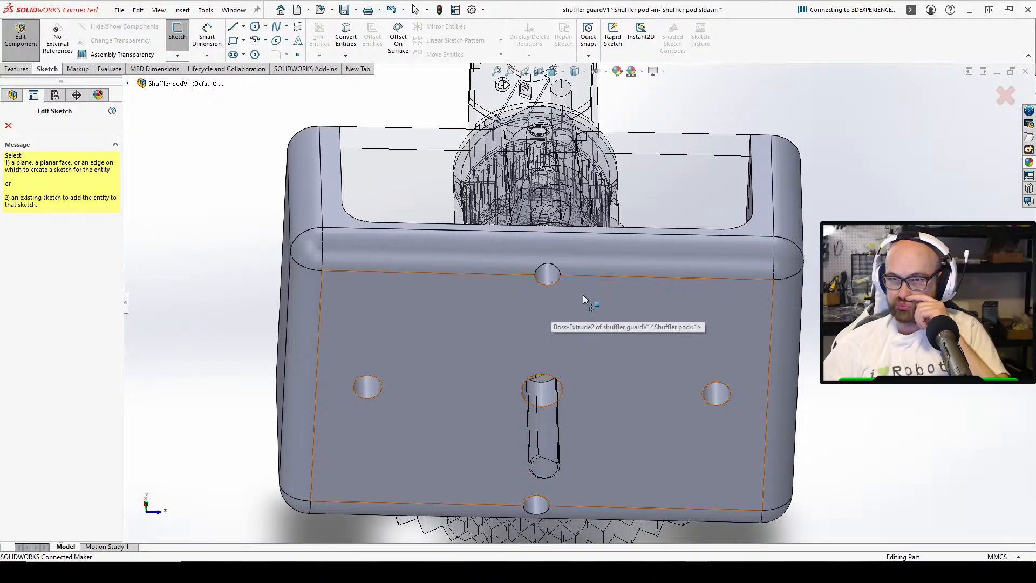
left_click(572, 286)
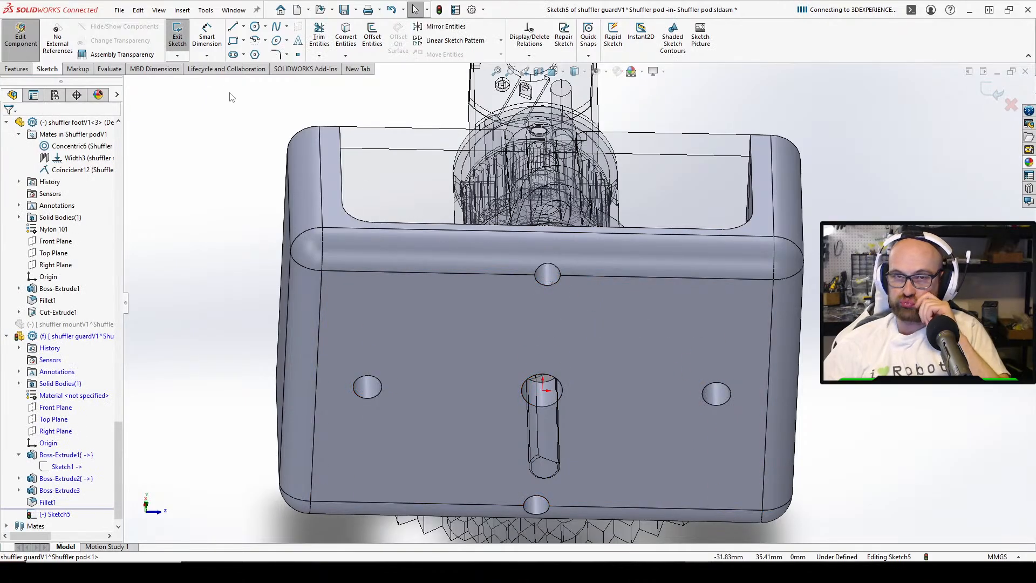
left_click(243, 41)
left_click(268, 67)
key("ctrl+8")
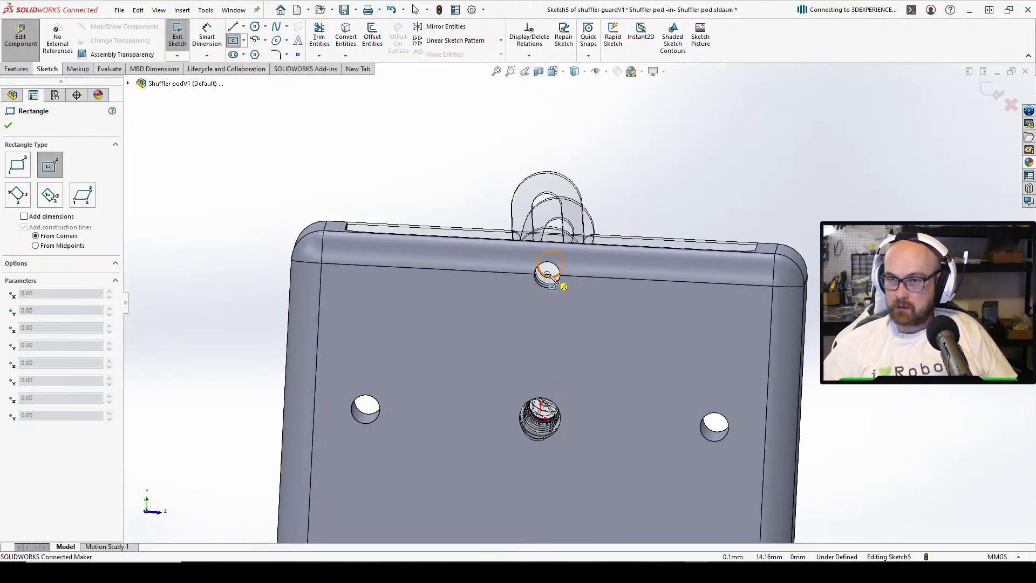
left_click(547, 274)
left_click(584, 244)
right_click(602, 259)
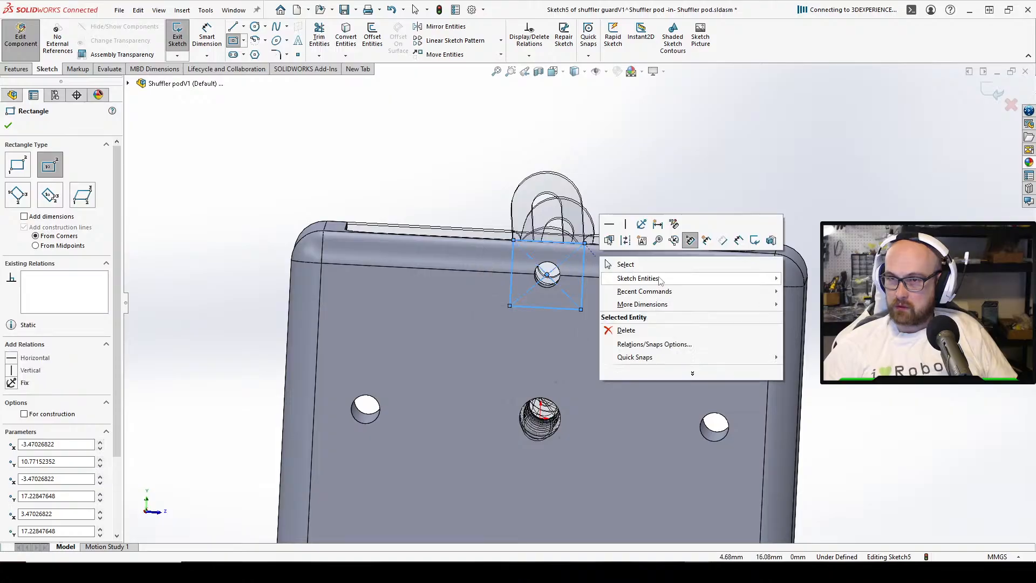
left_click(654, 264)
Make the rectangle's upper line collinear with the guard's long upper edge
key("a")
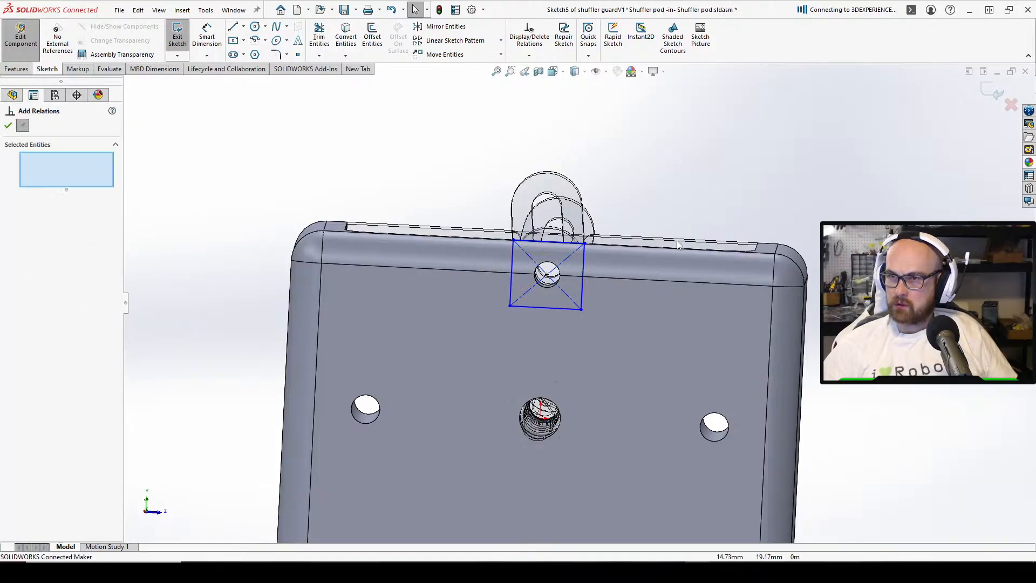
left_click(562, 244)
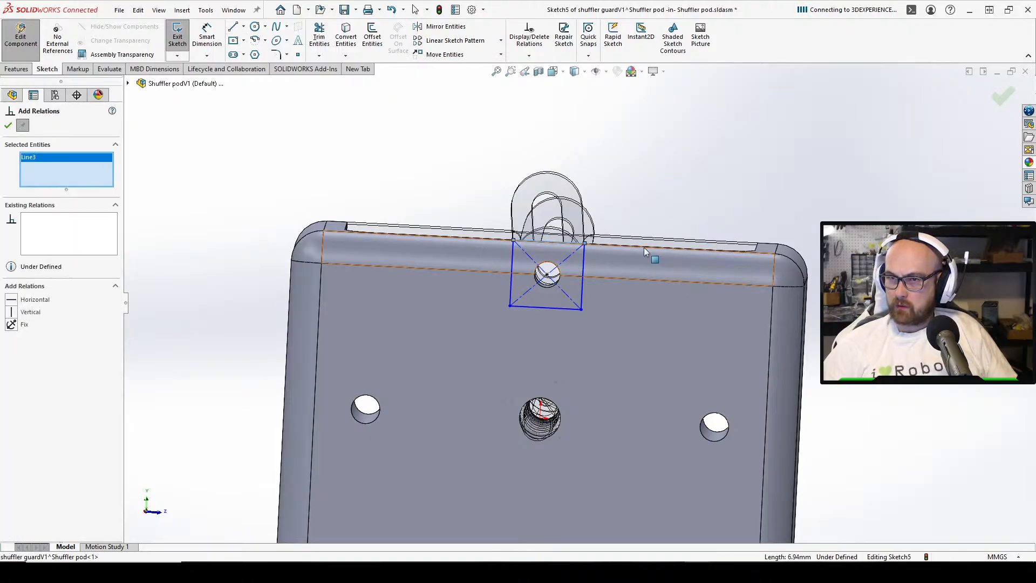
left_click(624, 251)
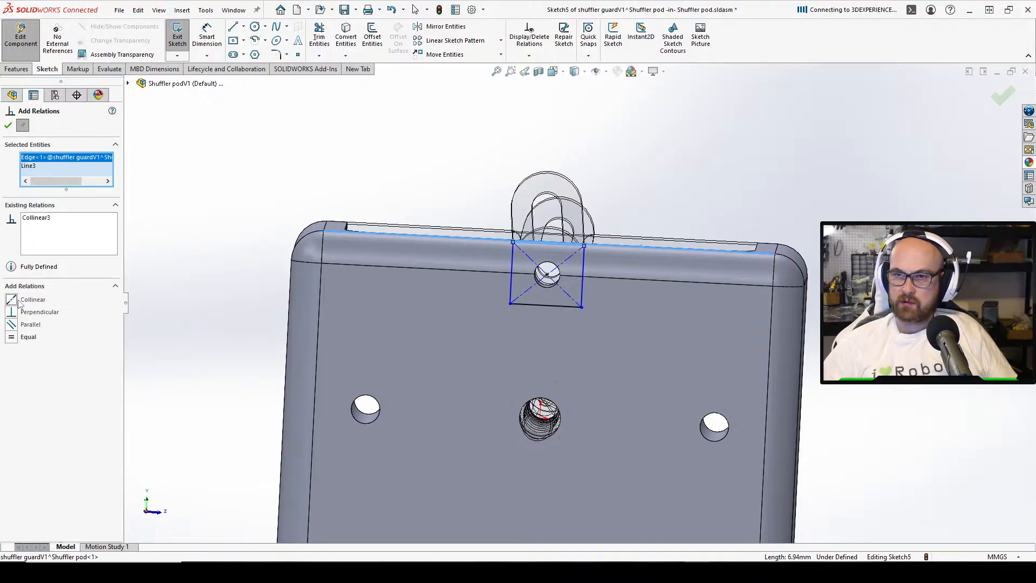
left_click(9, 124)
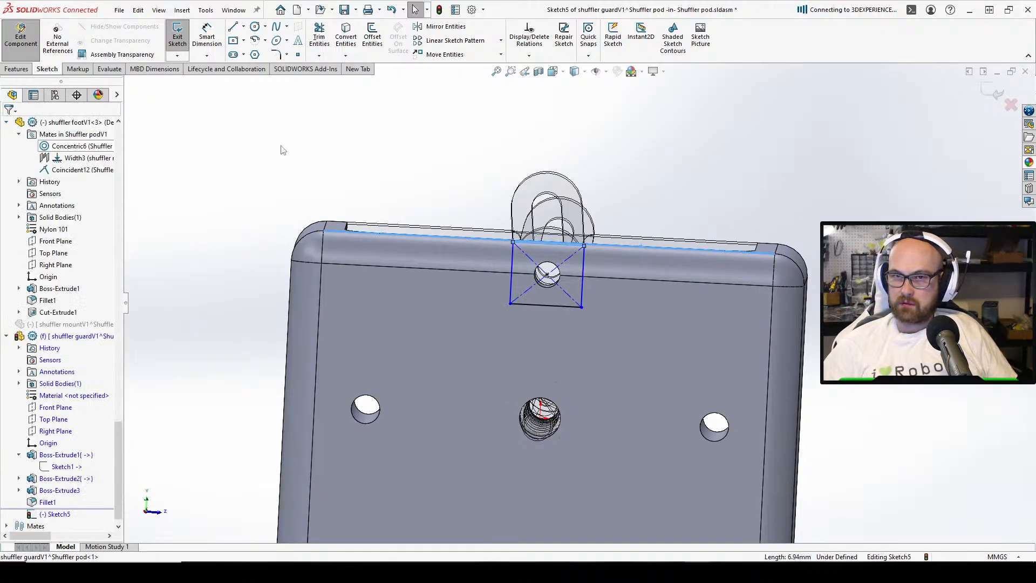
left_click(245, 133)
left_click(512, 267)
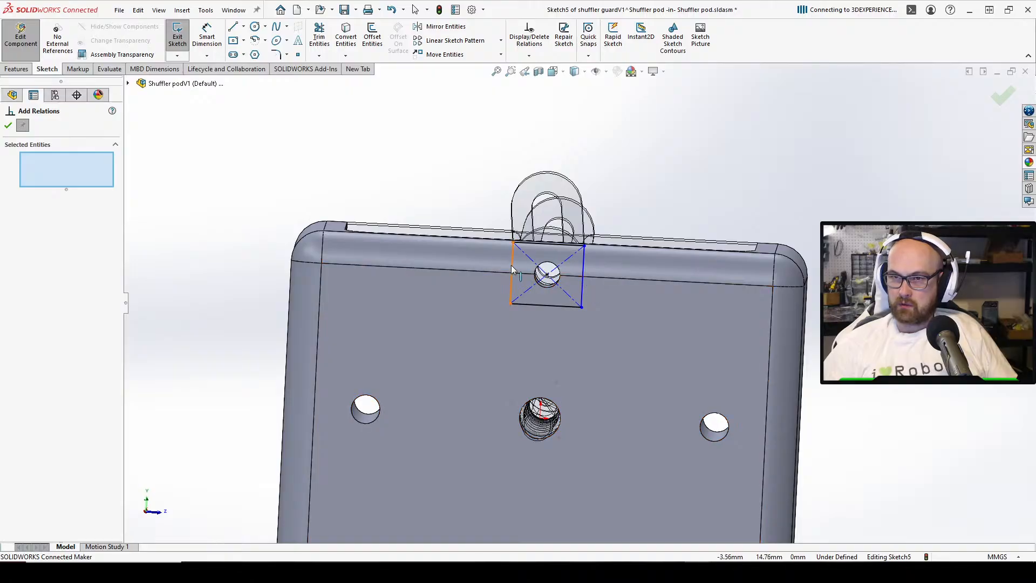
mouse_move(512, 267)
middle_mouse_down()
mouse_move(494, 145)
mouse_move(526, 423)
middle_mouse_up()
scroll(526, 424, "down", 3)
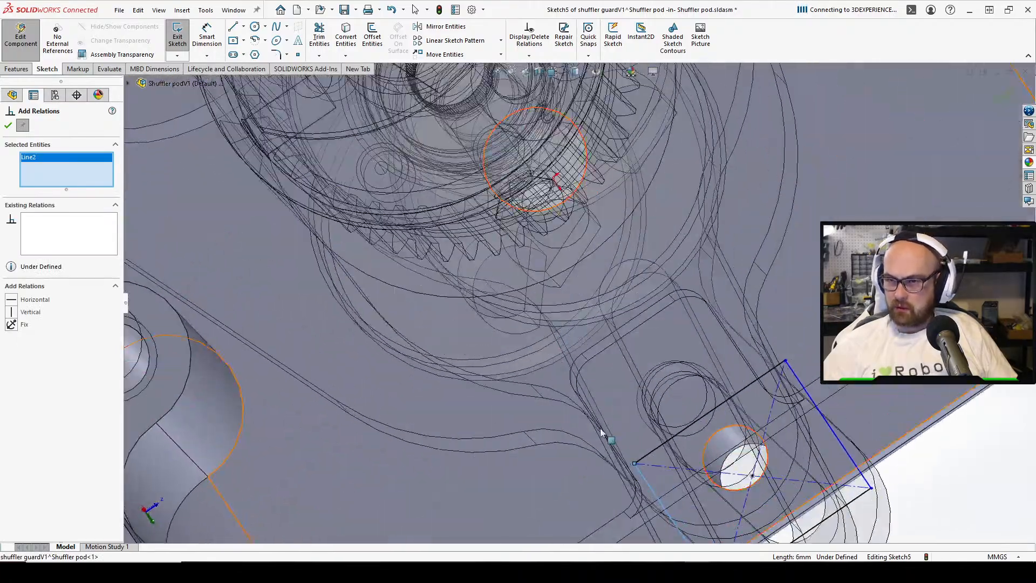
middle_click_drag(607, 437, 494, 348)
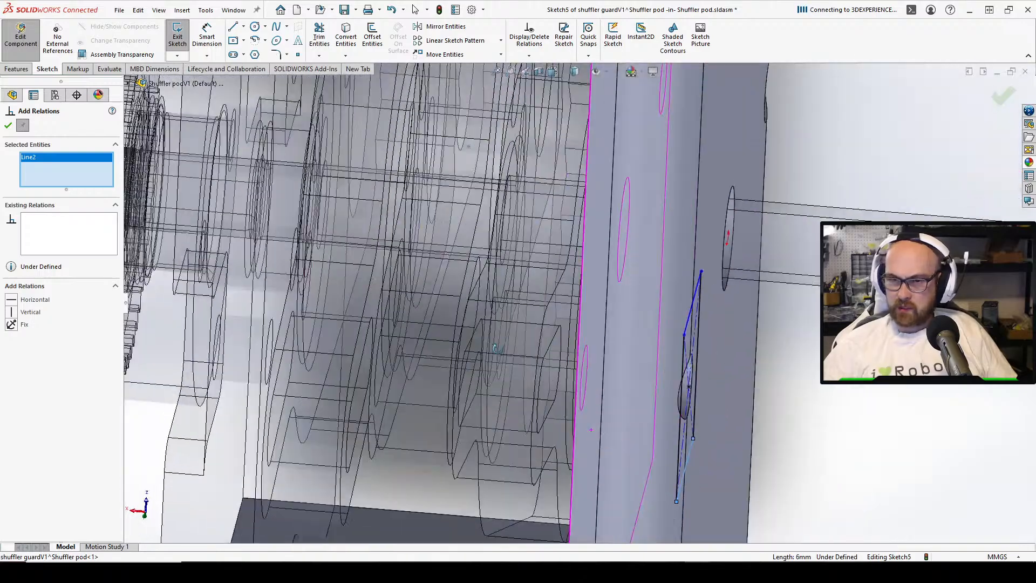
left_click(172, 421)
left_click(8, 125)
Widen the rectangle and make its side line collinear with the shuffler mount's matching side edge
mouse_move(458, 346)
middle_mouse_down()
mouse_move(477, 335)
mouse_move(446, 288)
mouse_move(495, 386)
mouse_move(511, 368)
mouse_move(510, 232)
middle_mouse_up()
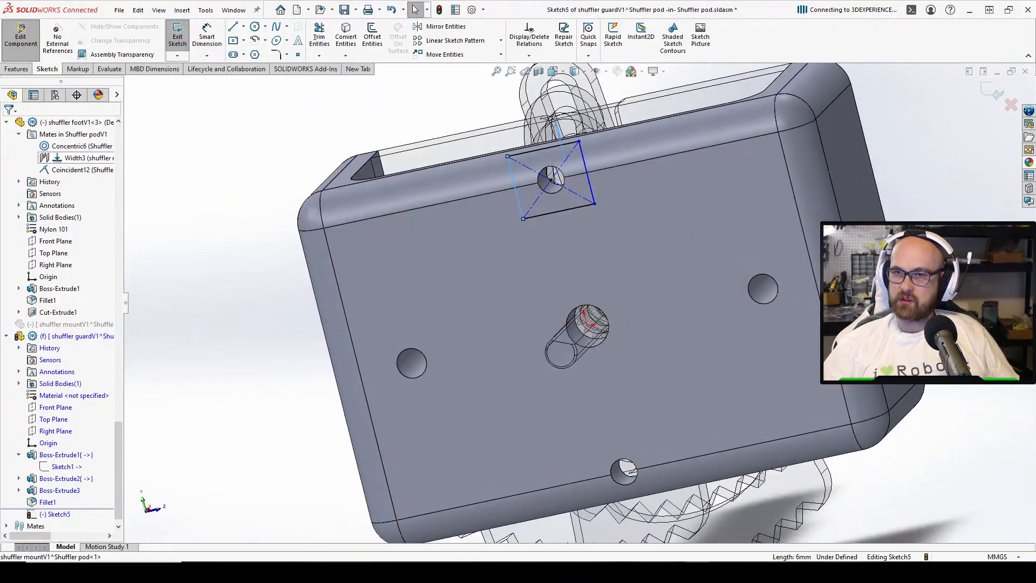
left_click_drag(584, 167, 618, 167)
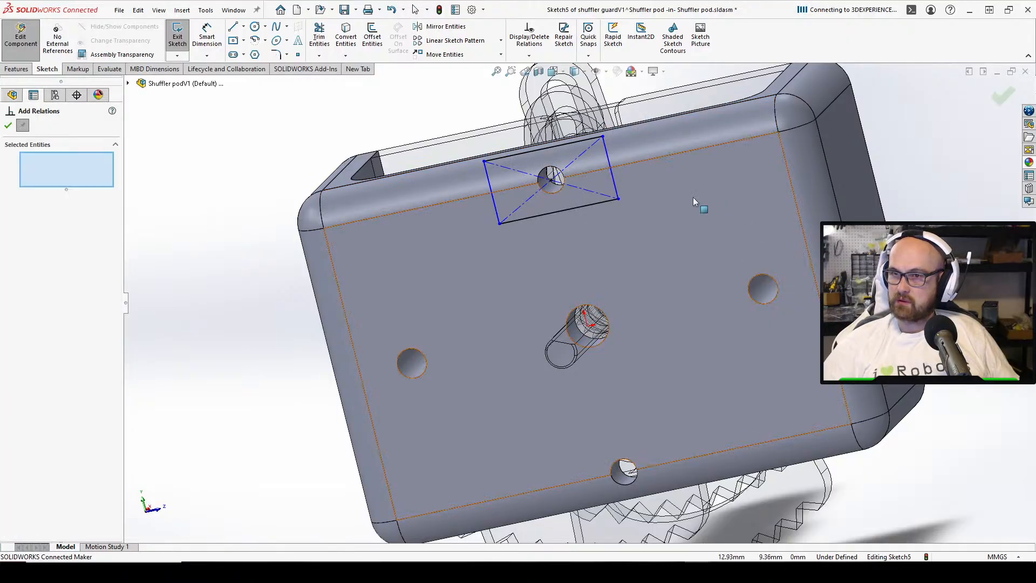
left_click(609, 156)
middle_click_drag(609, 155, 737, 171)
scroll(748, 297, "down", 4)
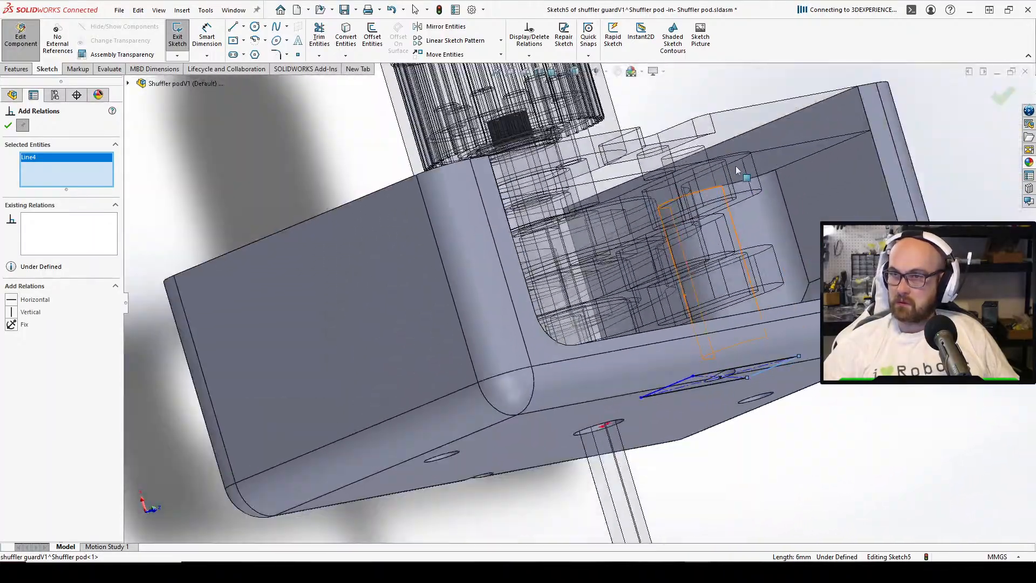
left_click(682, 128)
left_click(16, 301)
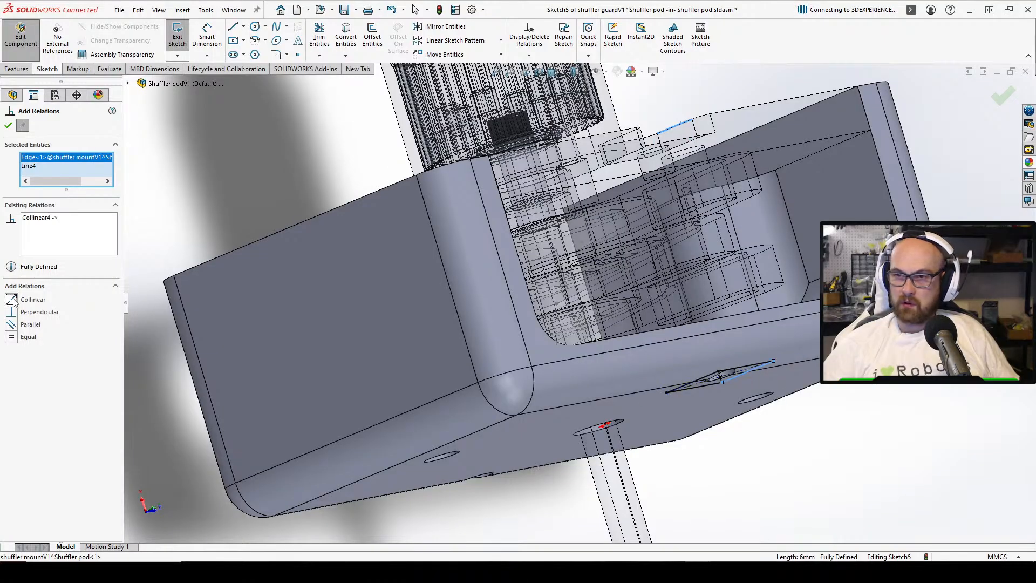
left_click(8, 125)
Mirror the rectangle's four lines about the guard's Top Plane to copy them around the lower screw hole
key("ctrl+3")
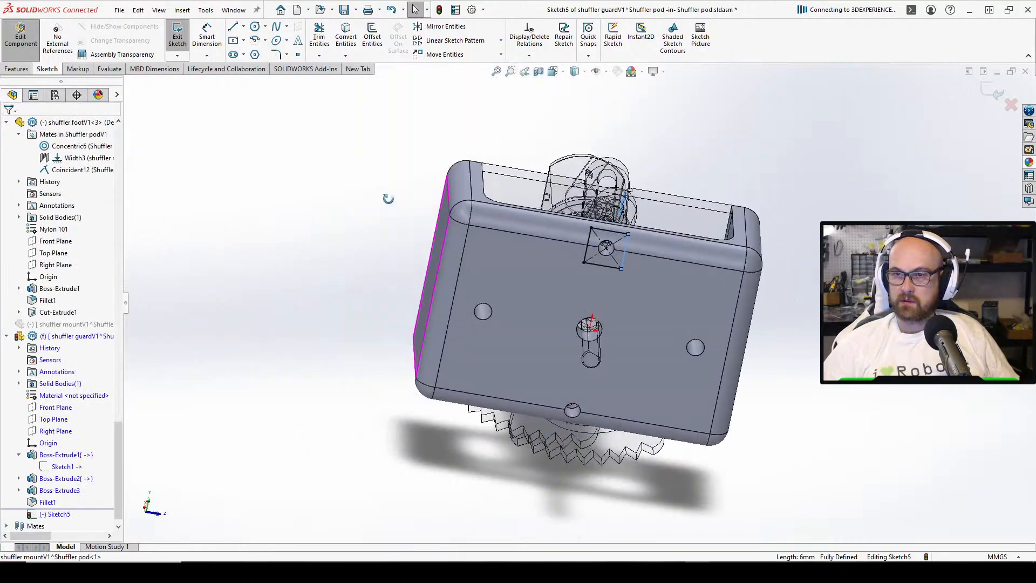
left_click(440, 26)
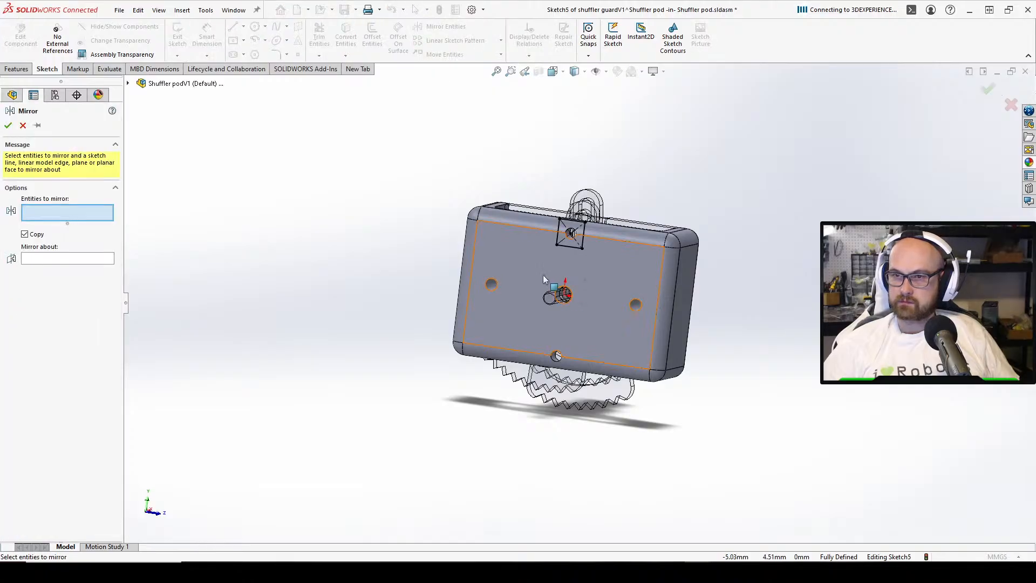
left_click(569, 247)
scroll(583, 243, "down", 3)
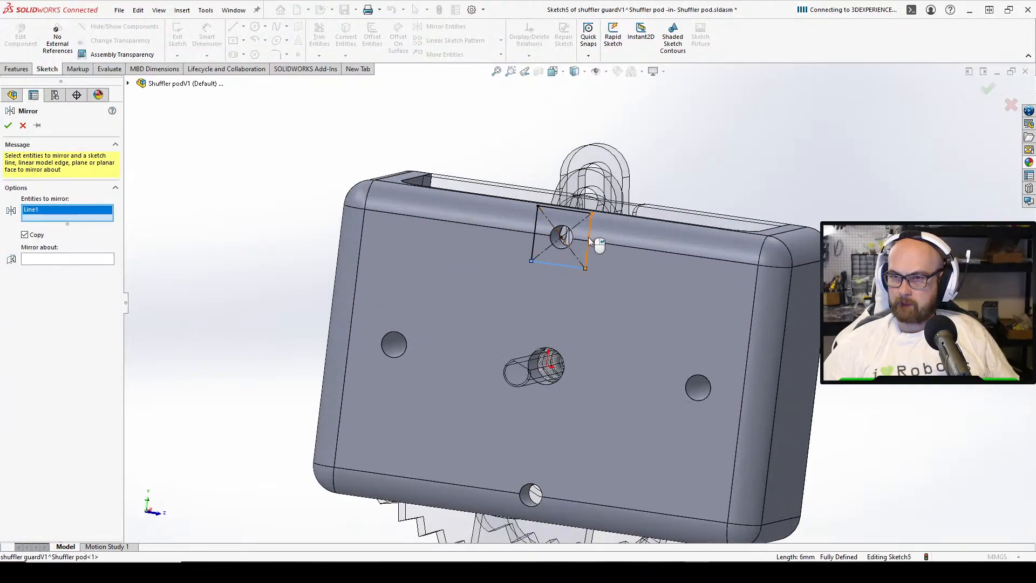
left_click(571, 209)
left_click(561, 222)
left_click(535, 234)
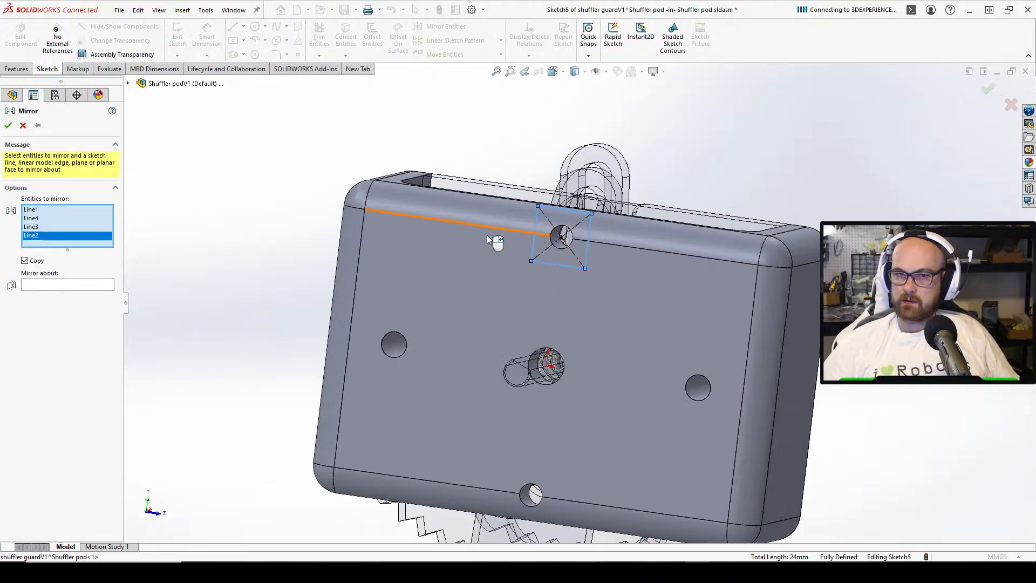
left_click(64, 285)
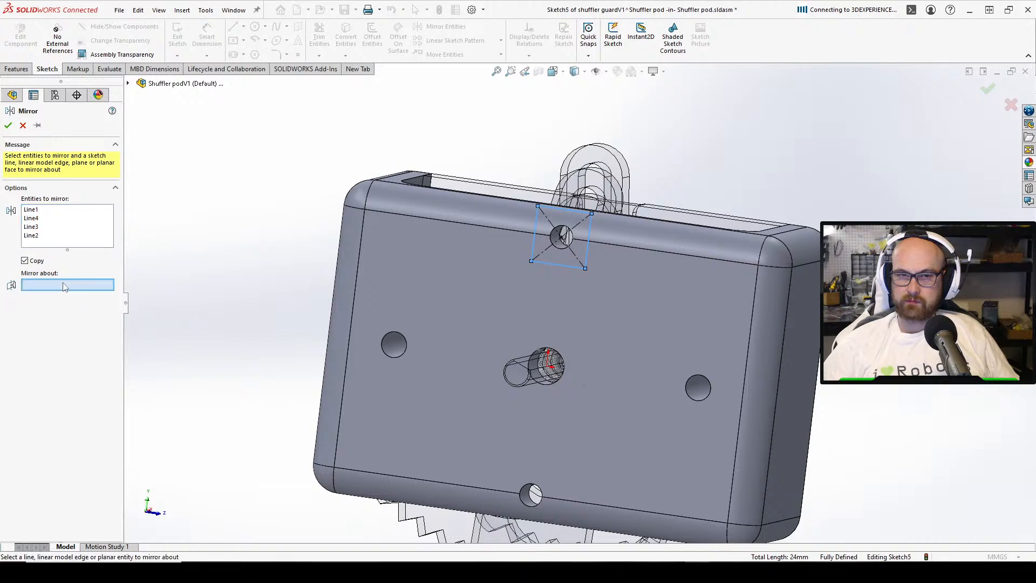
left_click(129, 83)
scroll(244, 278, "down", 6)
scroll(221, 316, "down", 10)
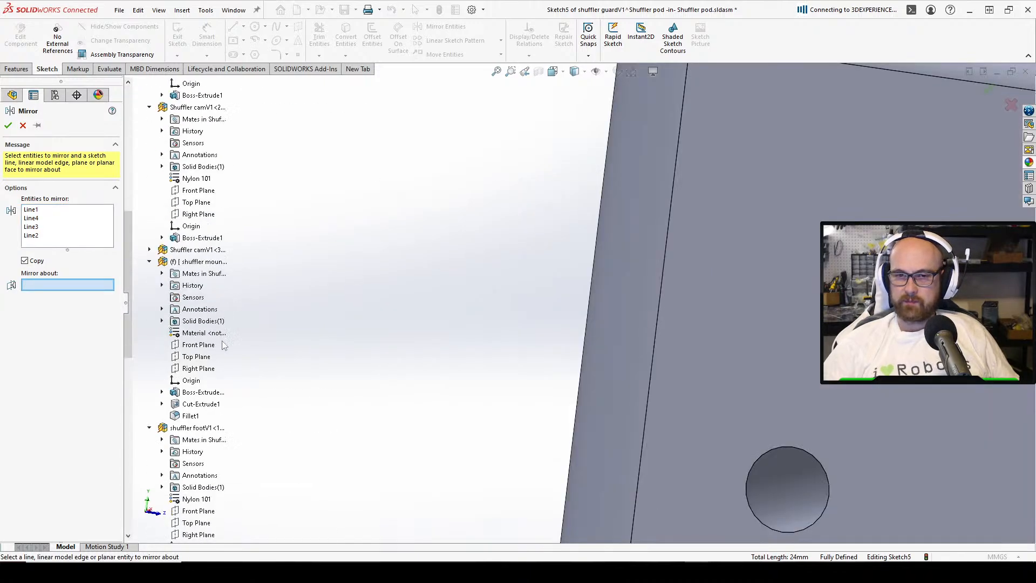
scroll(224, 346, "down", 10)
scroll(775, 419, "up", 5)
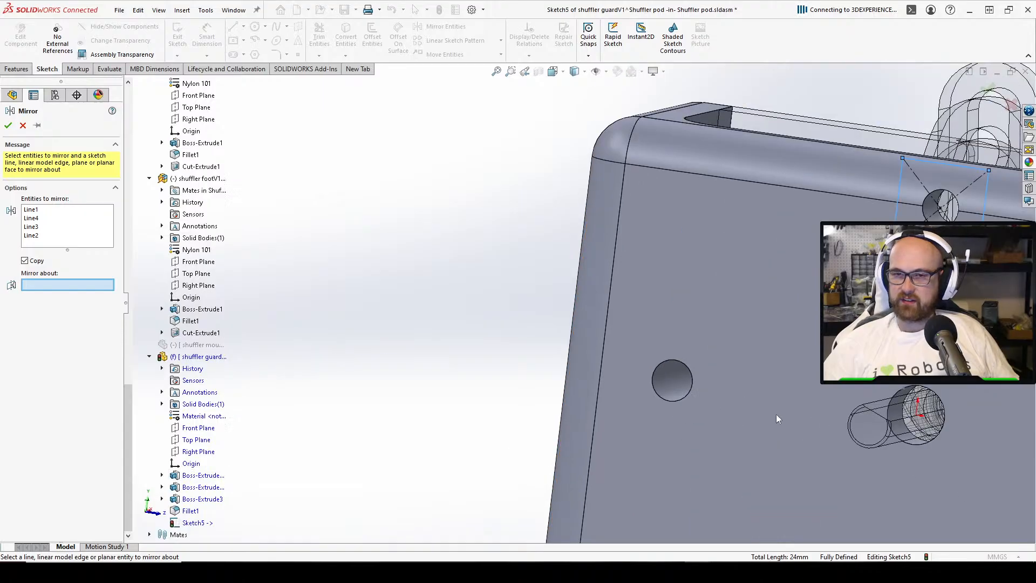
scroll(777, 419, "up", 3)
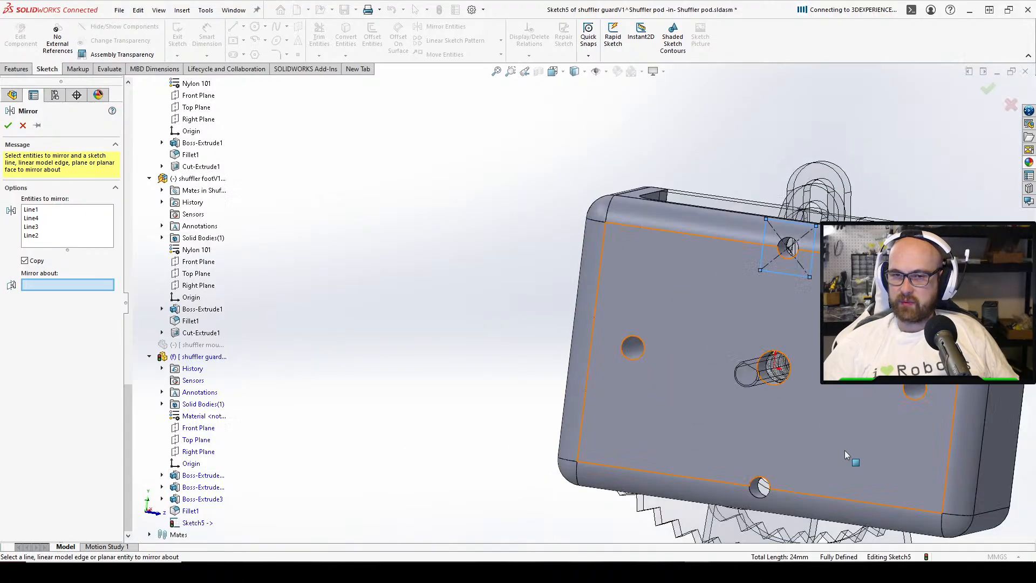
left_click(197, 439)
left_click(11, 127)
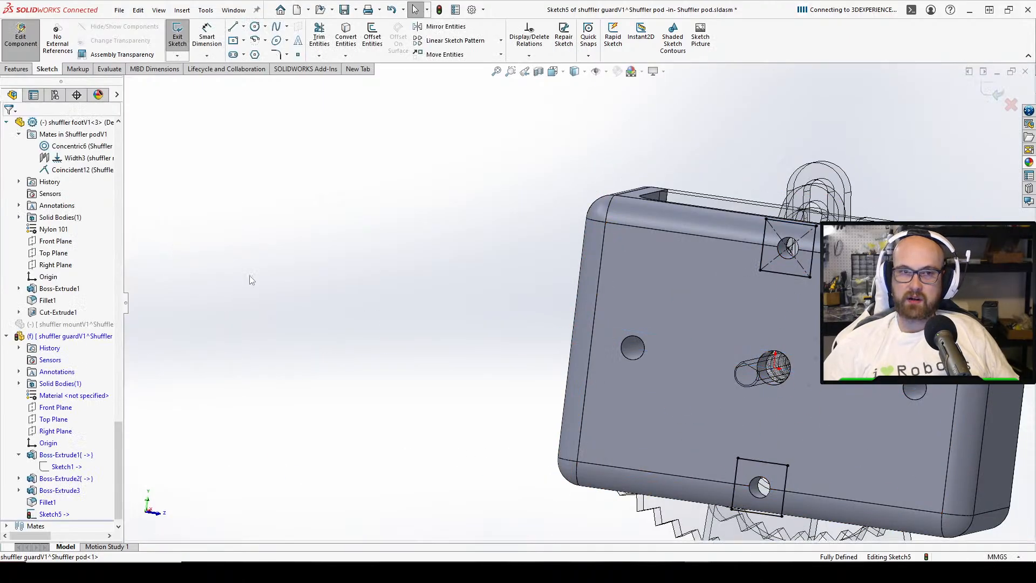
Cut-extrude both rectangles into the cover plate as a blind cut 2 mm deep
scroll(783, 425, "up", 6)
scroll(737, 393, "down", 4)
middle_click_drag(562, 319, 591, 332)
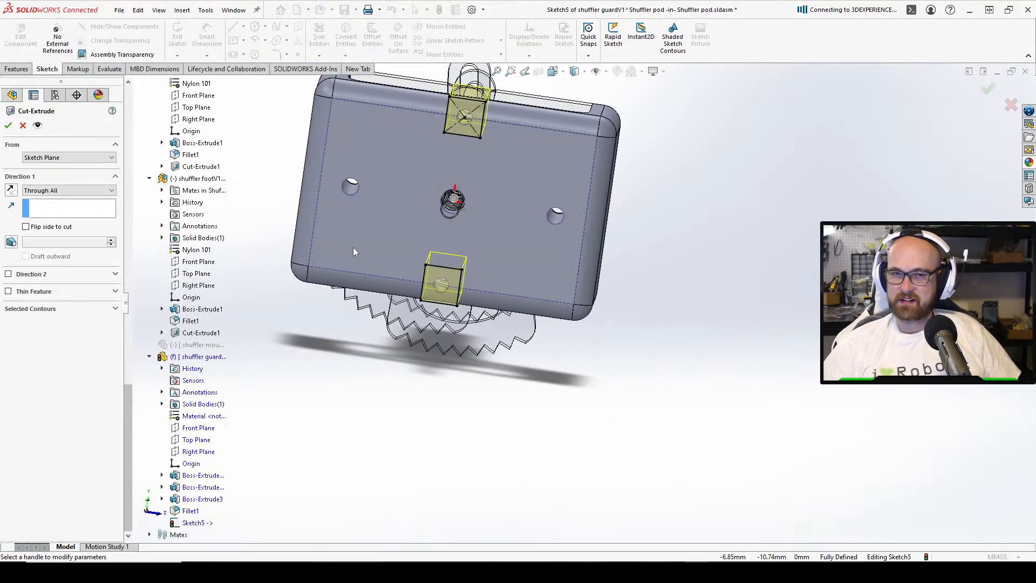
left_click(64, 191)
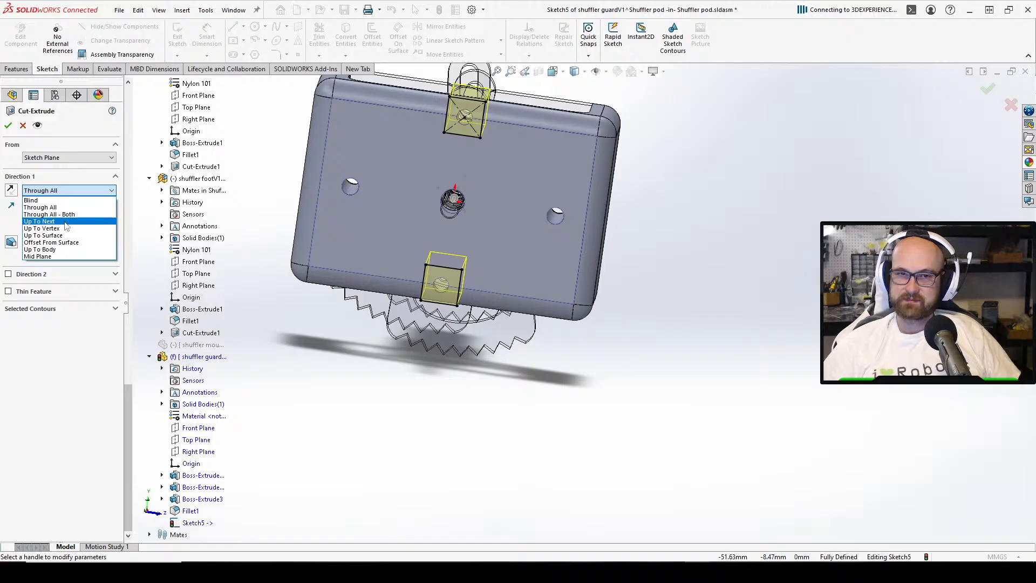
left_click(33, 200)
middle_click_drag(410, 238, 441, 269)
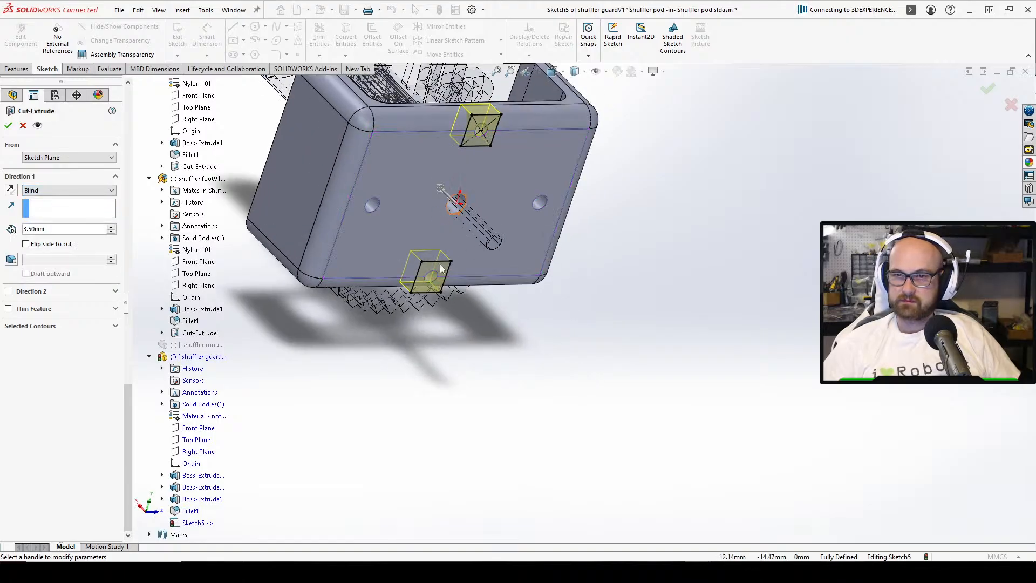
middle_click_drag(411, 185, 426, 221)
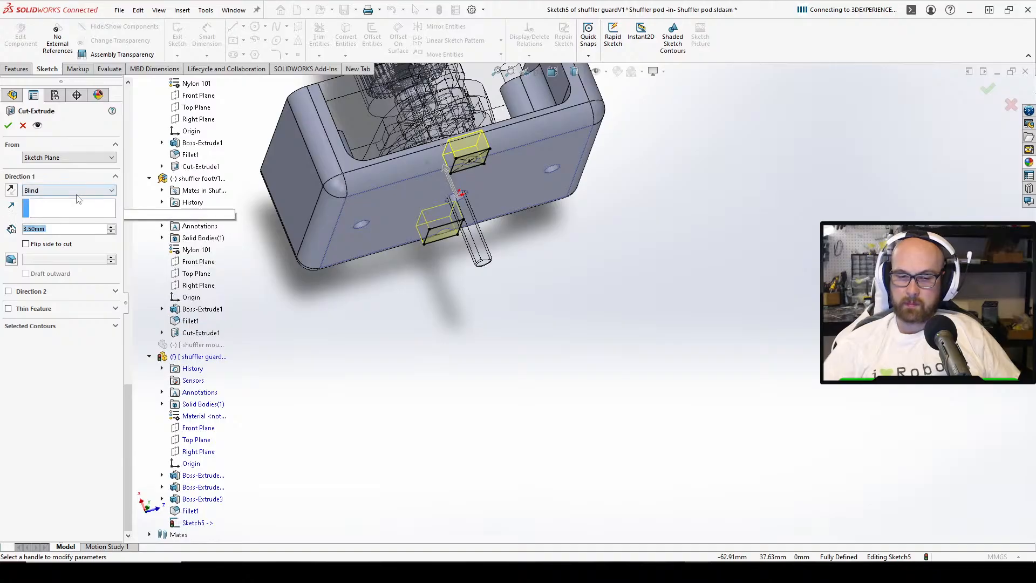
type("2")
key("Return")
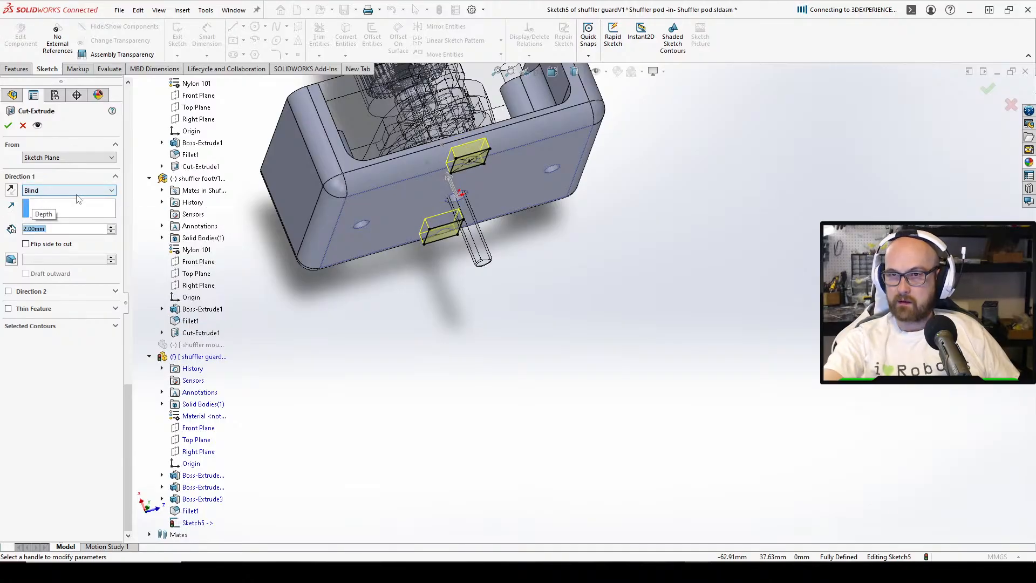
left_click(9, 126)
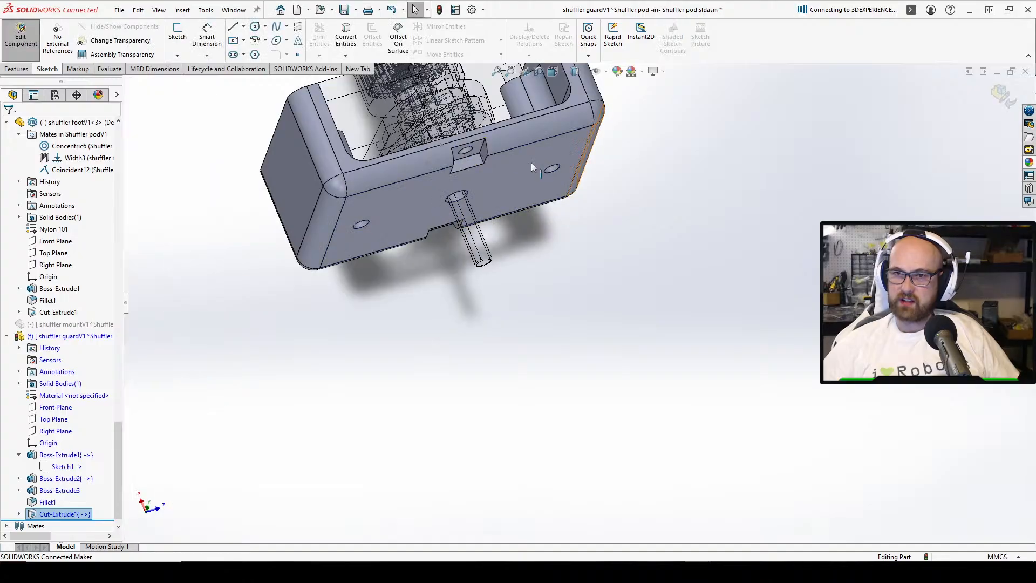
Start a 1 mm fillet on the two inner corner edges of the cover plate's upper screw recess
middle_click_drag(487, 172, 472, 216)
key("ctrl+3")
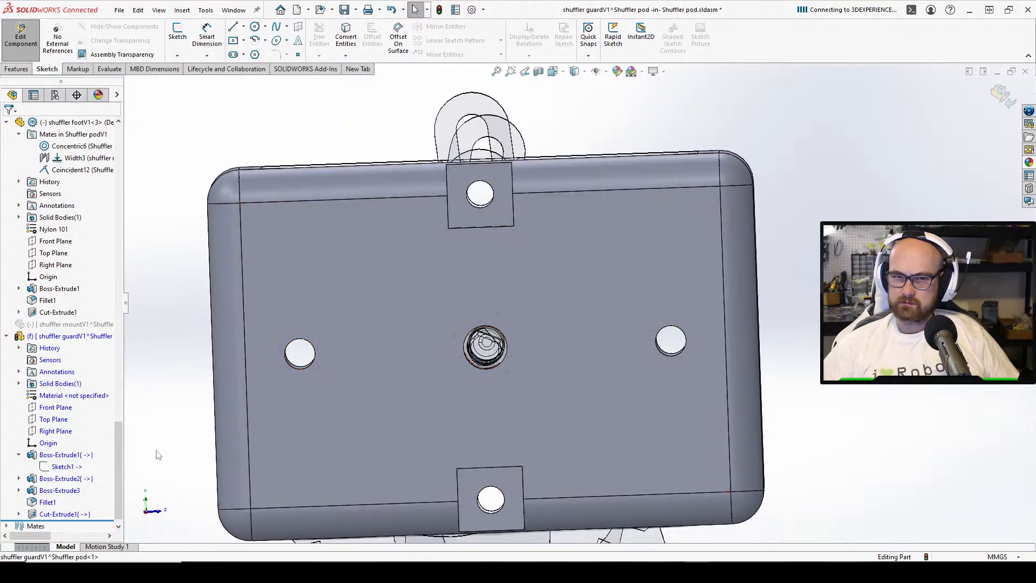
left_click(17, 69)
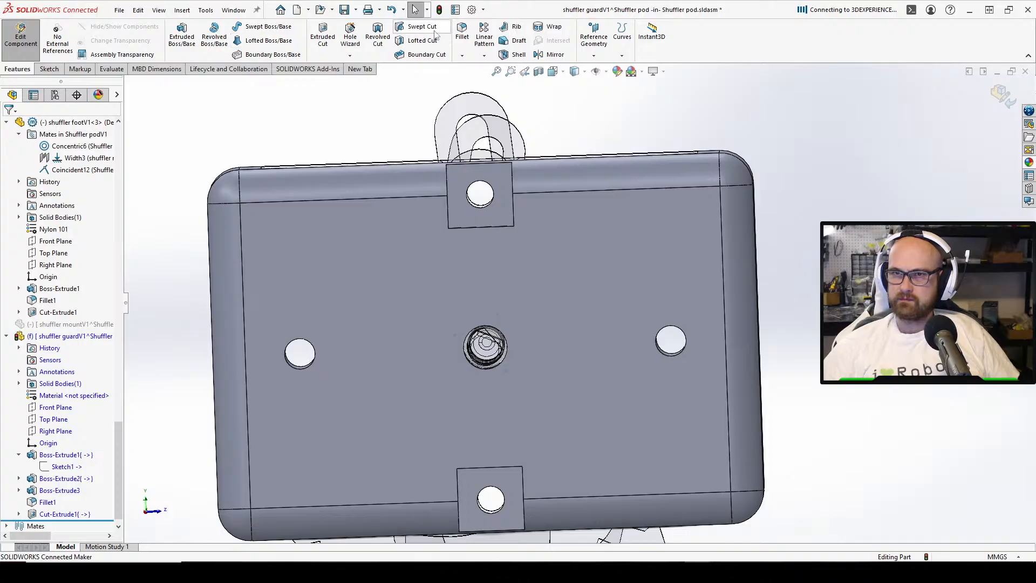
left_click(461, 33)
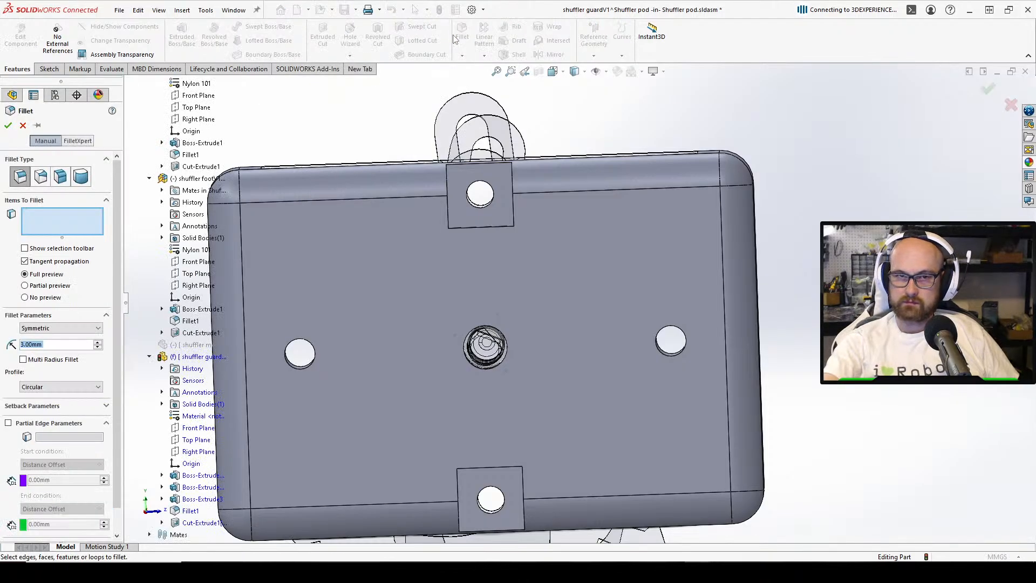
type("1")
key("Return")
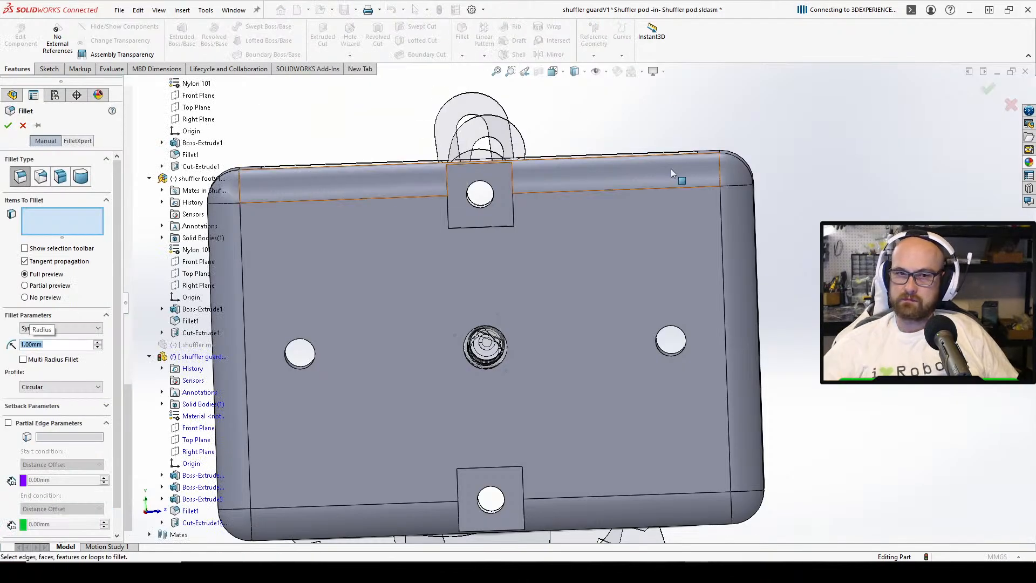
middle_click_drag(526, 265, 504, 228)
scroll(504, 228, "down", 3)
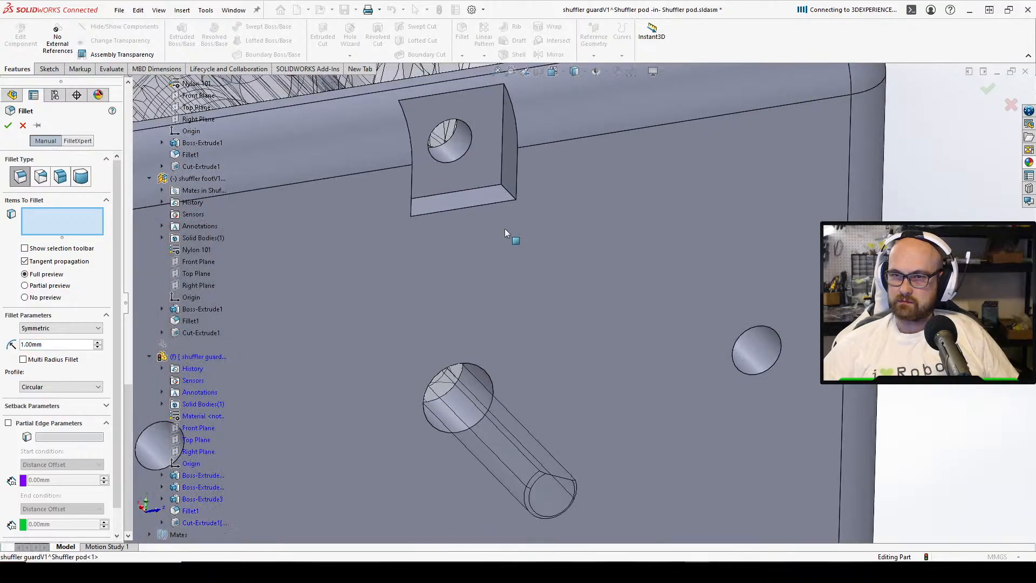
left_click(507, 191)
middle_click_drag(504, 190, 420, 199)
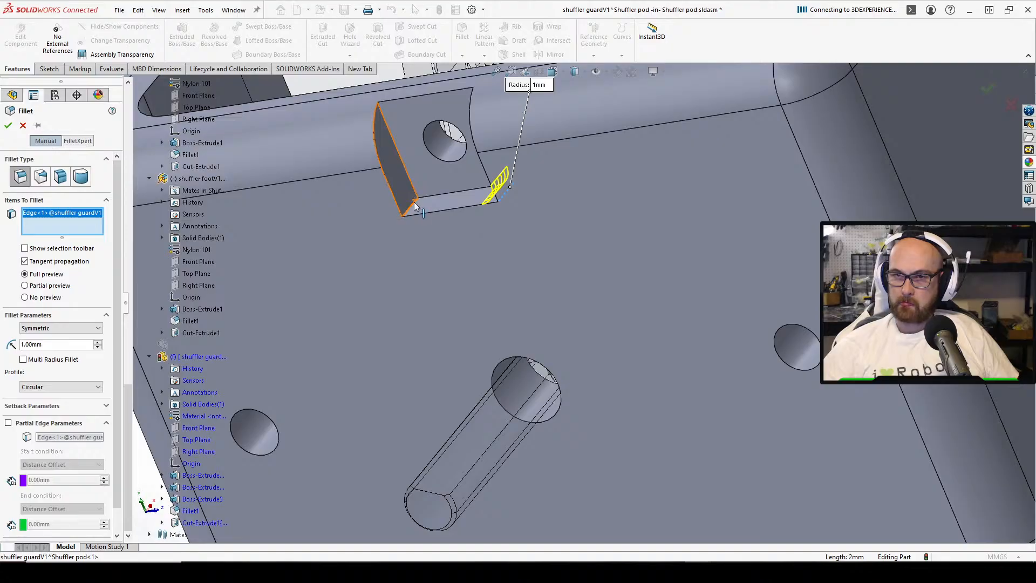
left_click(412, 202)
Add the lower screw recess's two inner corner edges to the fillet and apply it
scroll(555, 432, "down", 10)
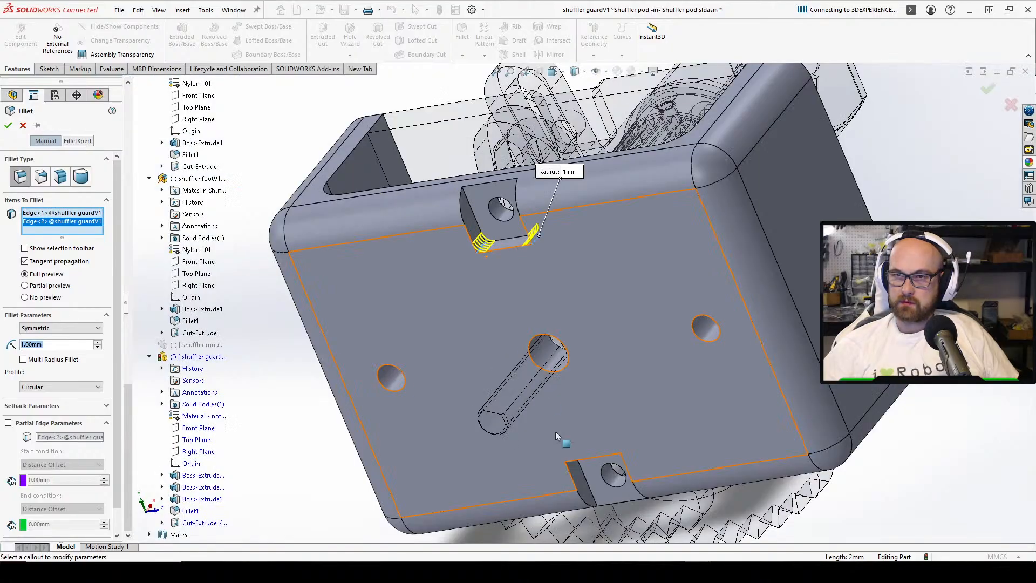
scroll(648, 320, "up", 10)
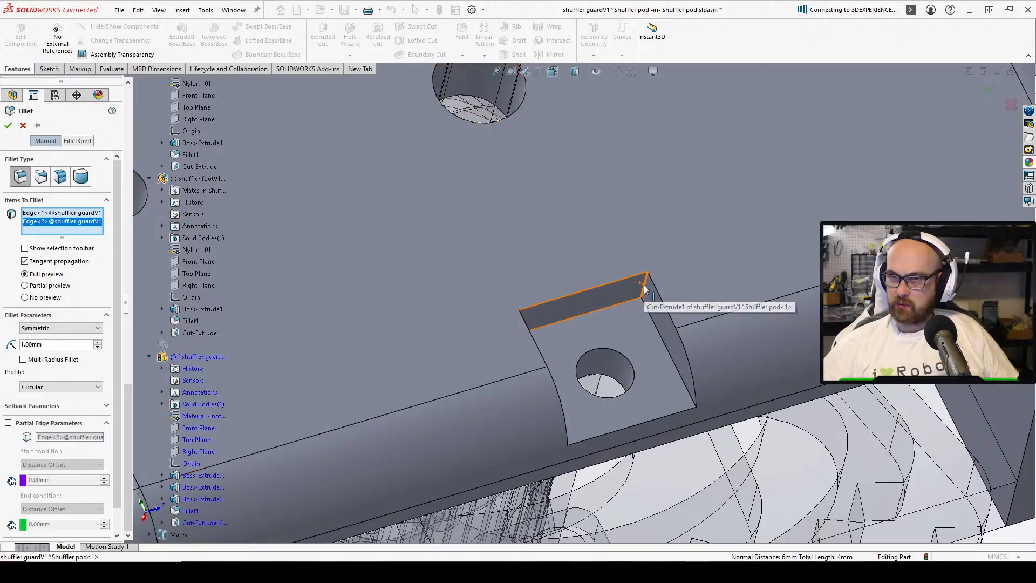
left_click(641, 285)
middle_click_drag(631, 289, 543, 308)
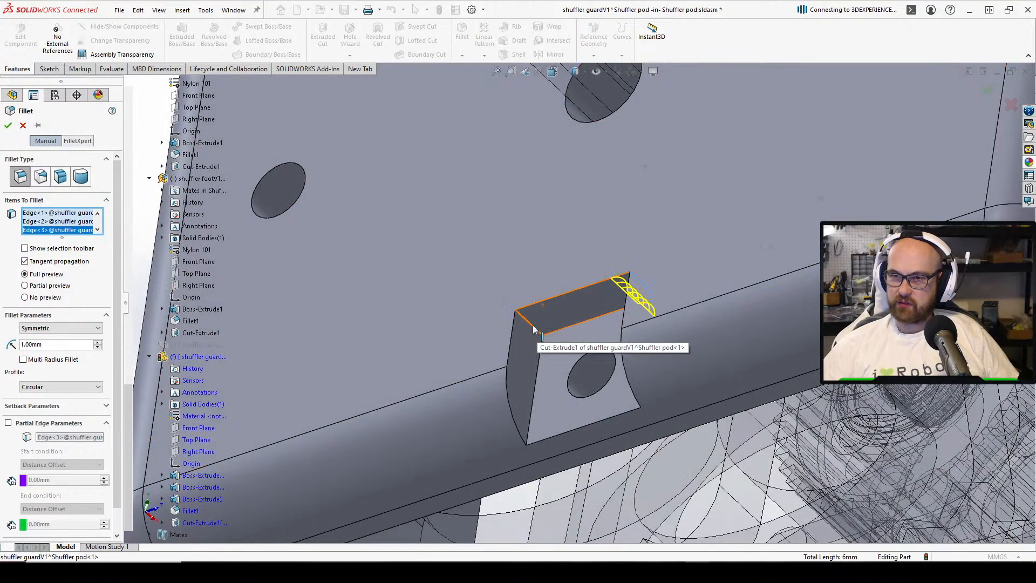
left_click(533, 329)
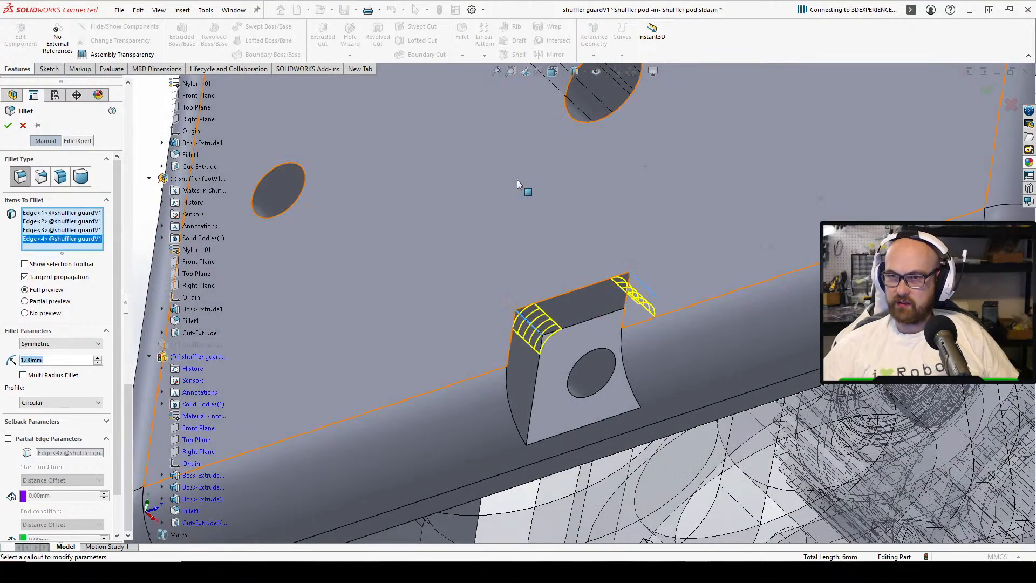
left_click(11, 125)
Finish editing the shuffler guard and return to the full Shuffler pod assembly
scroll(588, 338, "up", 5)
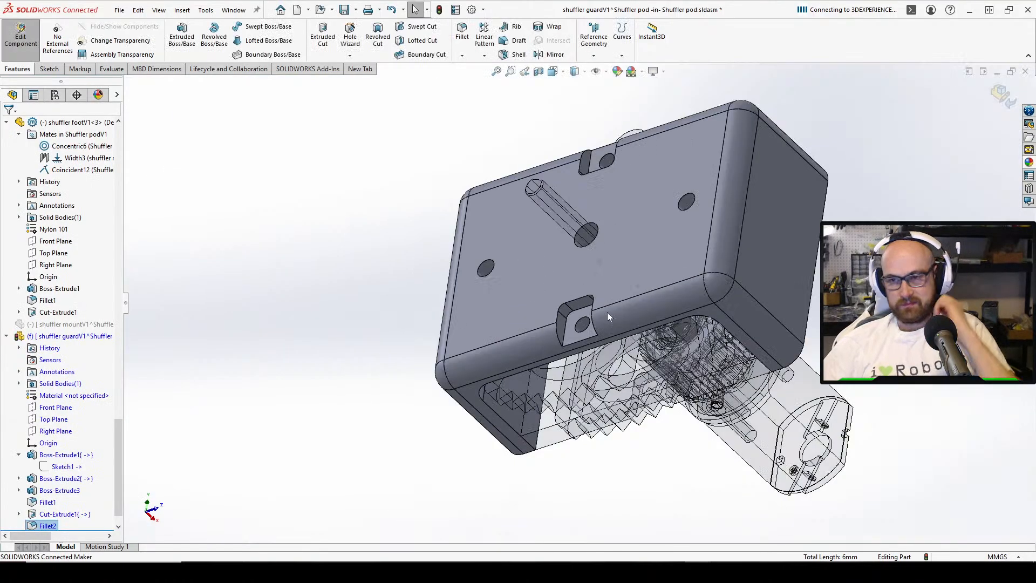
middle_click_drag(606, 316, 596, 153)
key("Escape")
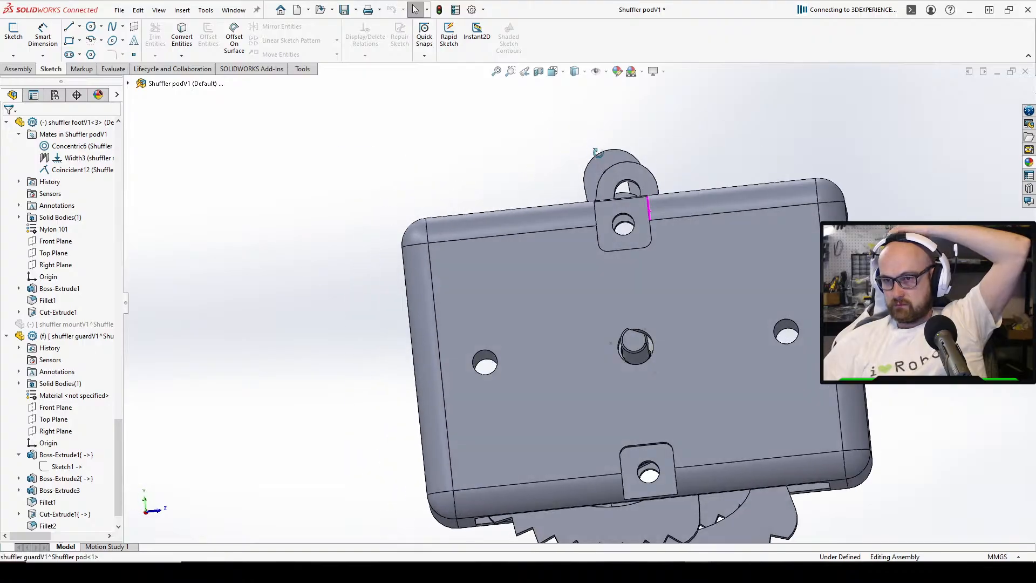
key("ctrl+3")
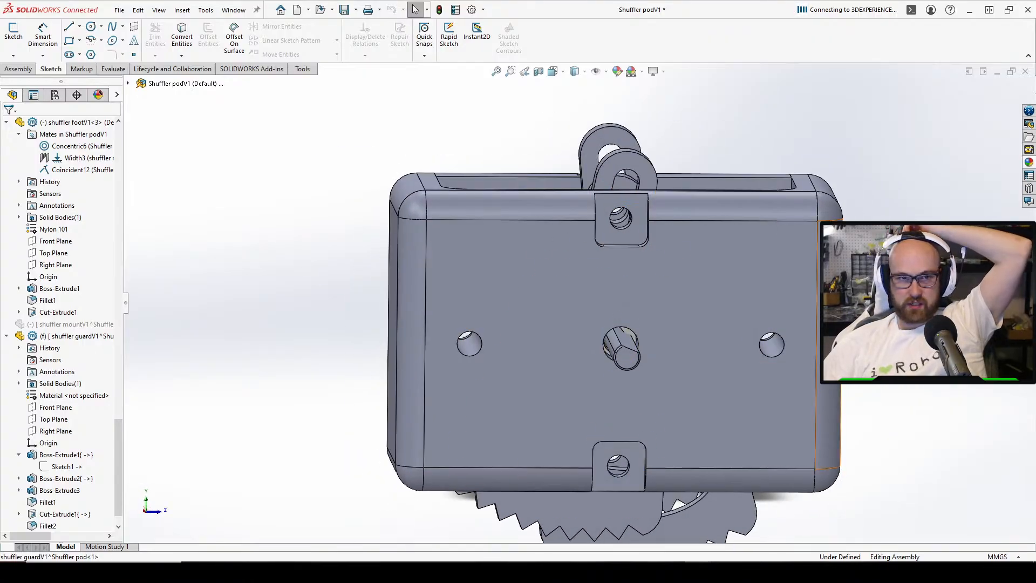
middle_click_drag(620, 302, 632, 283)
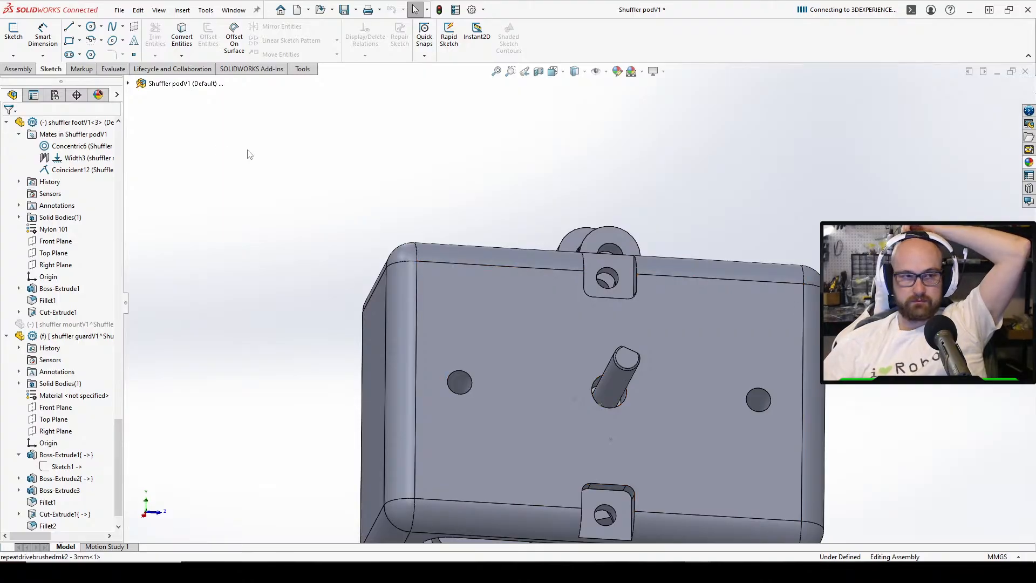
key("f")
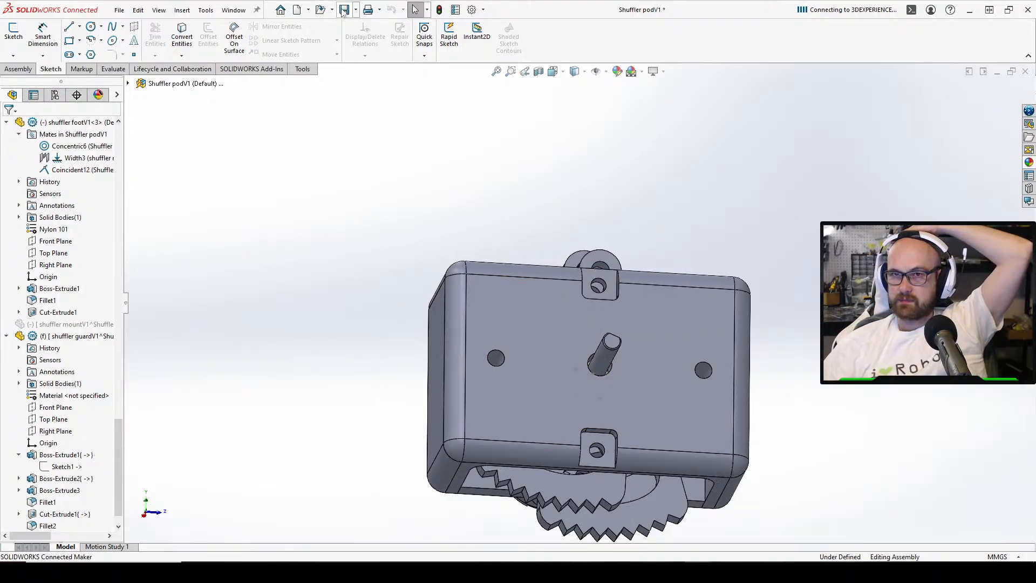
Save the assembly with all modified parts, storing the virtual components internally inside the assembly
left_click(344, 9)
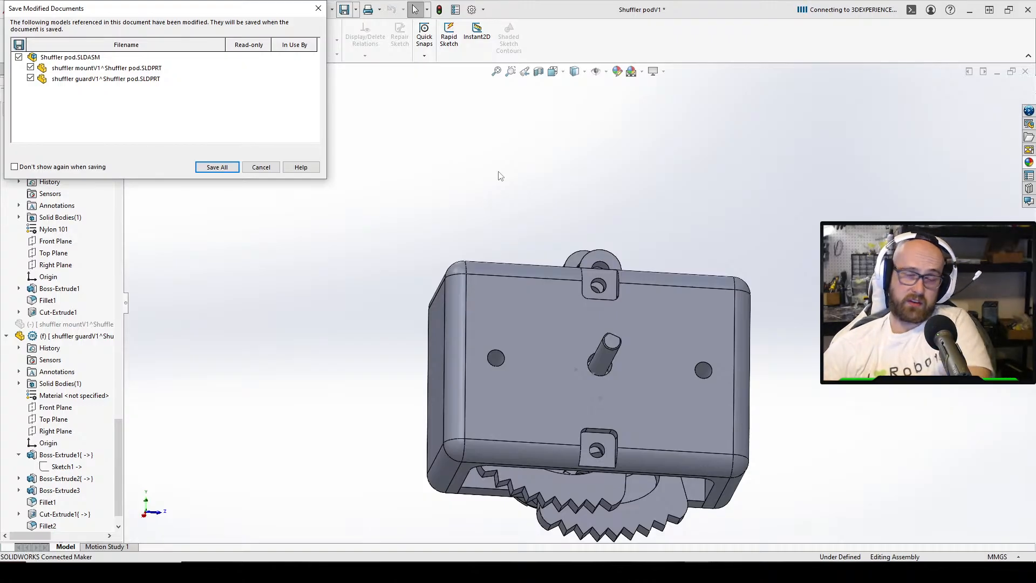
left_click(221, 163)
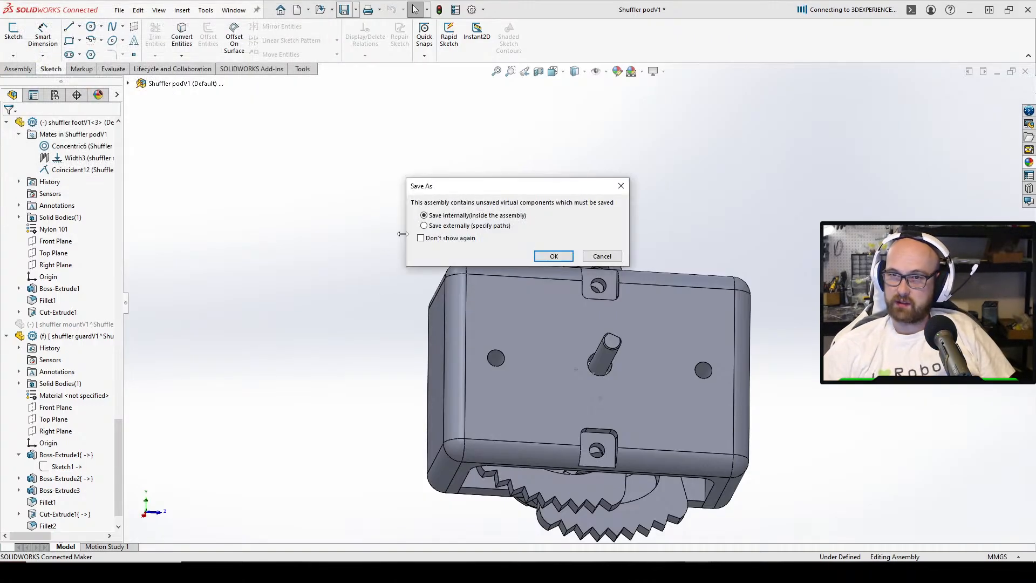
left_click(550, 253)
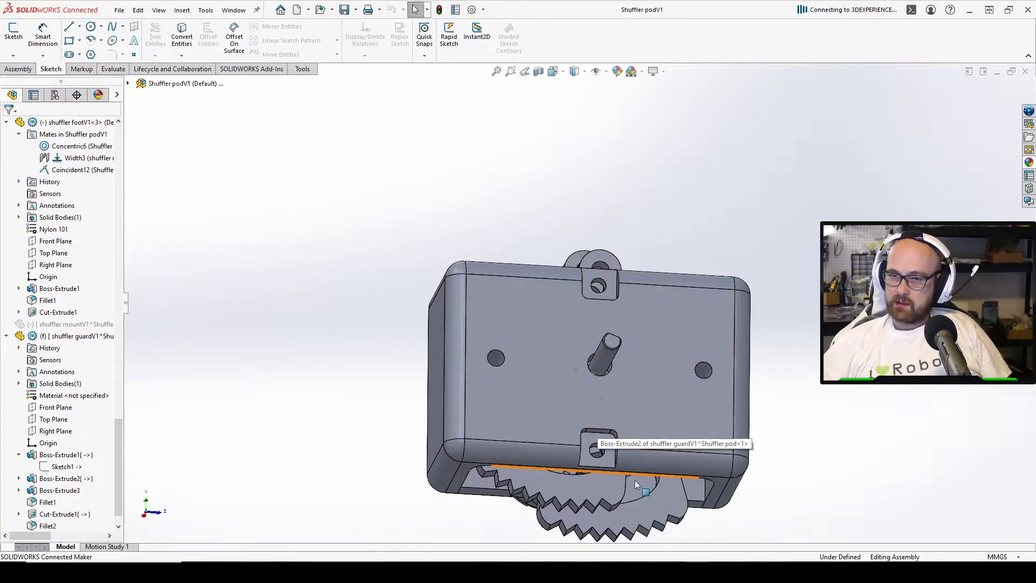
Examine the finished pod from the cover plate and motor sides, checking the screw recesses and rounded edges
middle_click_drag(598, 421, 520, 317)
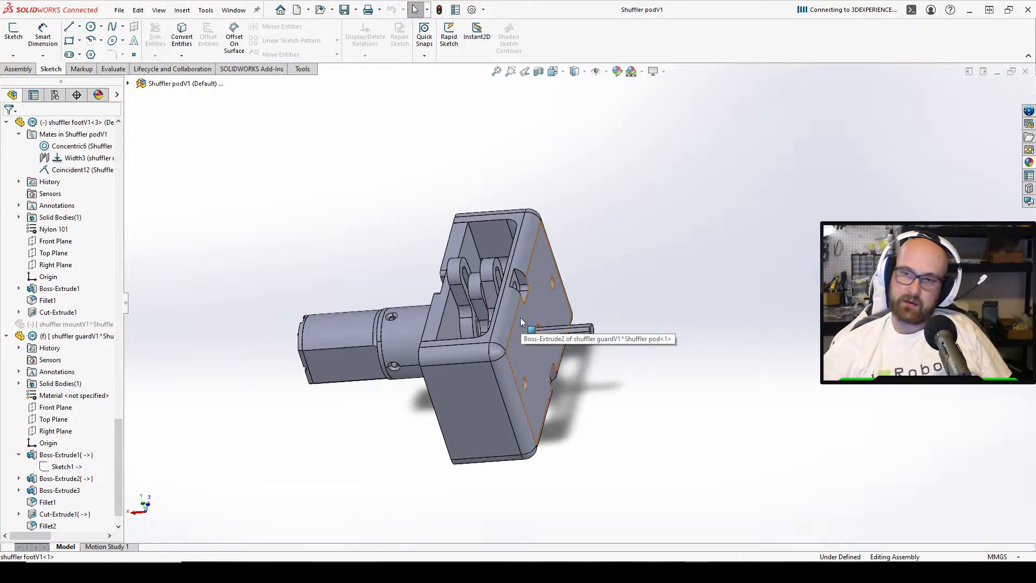
middle_click_drag(488, 361, 516, 273)
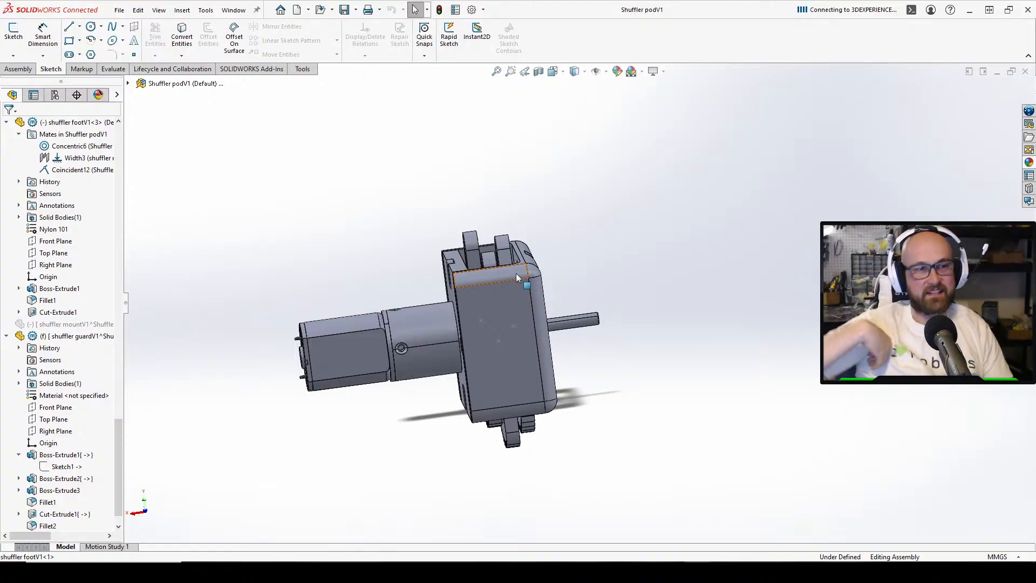
scroll(469, 313, "down", 6)
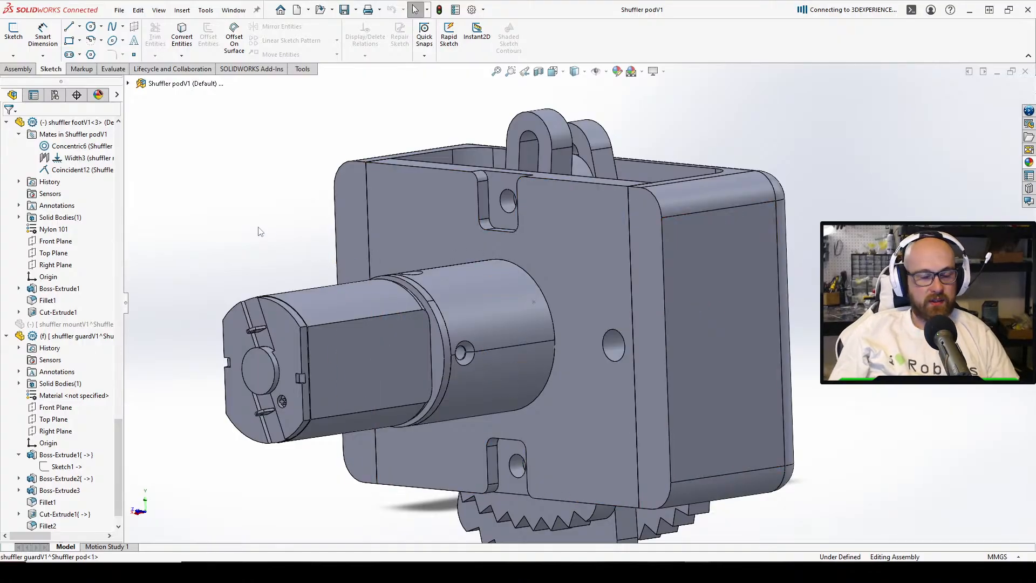
middle_click_drag(301, 250, 575, 268)
scroll(635, 324, "down", 4)
scroll(588, 197, "up", 4)
scroll(618, 279, "down", 3)
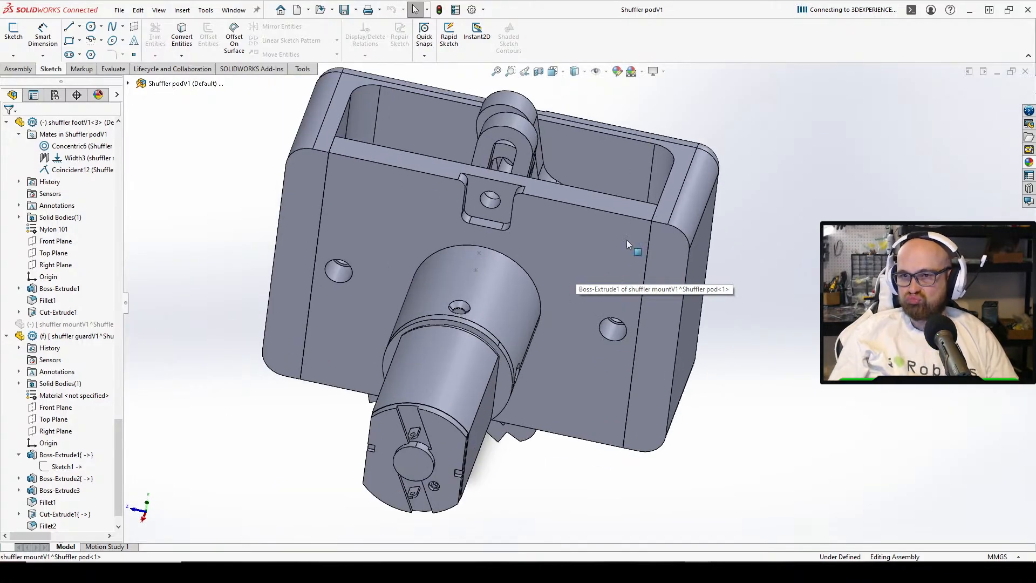
middle_click_drag(627, 240, 682, 224)
scroll(493, 233, "down", 3)
scroll(494, 232, "up", 4)
scroll(556, 299, "down", 3)
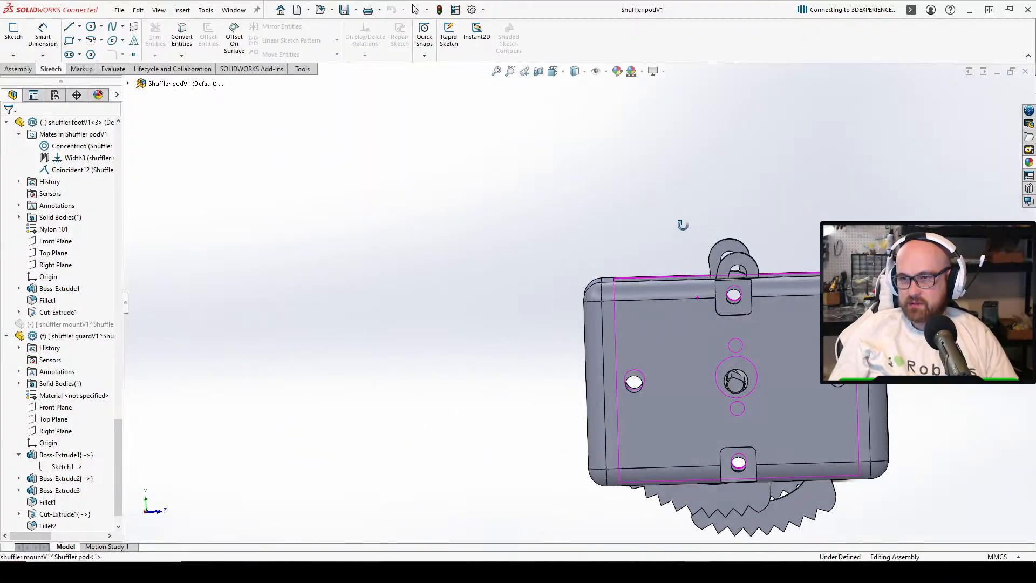
scroll(682, 224, "up", 2)
mouse_move(724, 423)
middle_mouse_down()
mouse_move(624, 397)
mouse_move(686, 377)
mouse_move(597, 329)
mouse_move(703, 241)
mouse_move(675, 324)
mouse_move(710, 432)
middle_mouse_up()
scroll(585, 318, "up", 2)
scroll(703, 242, "down", 3)
scroll(631, 388, "up", 2)
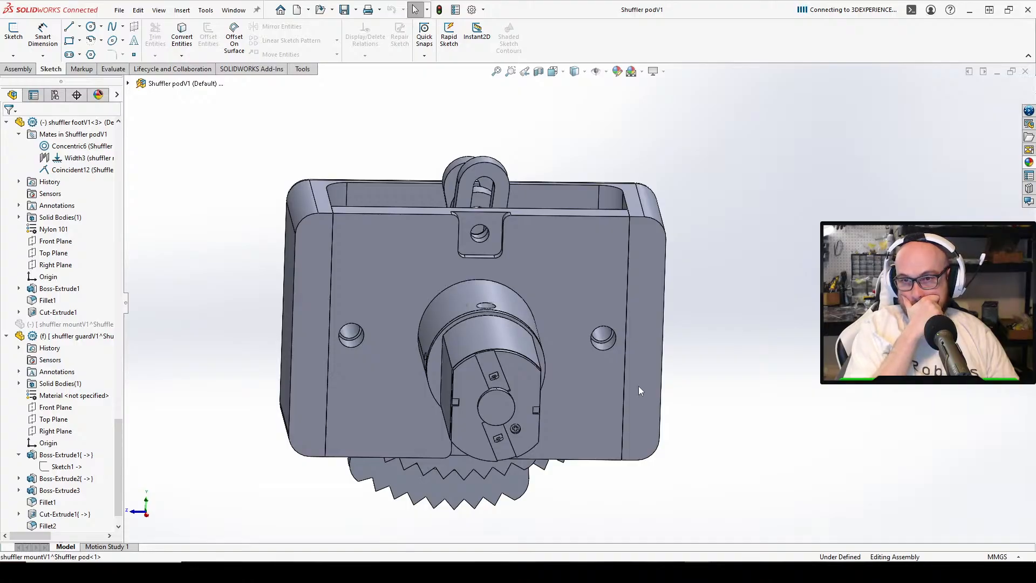
middle_click_drag(639, 386, 585, 367)
scroll(548, 419, "up", 2)
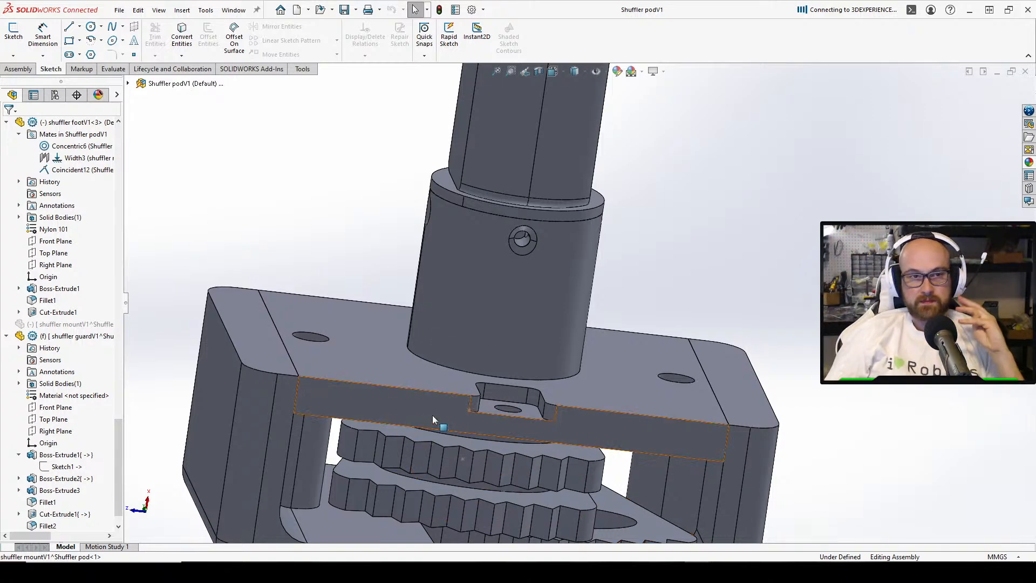
Inspect the shuffler mount's side screw hole and its counterpart in the guard's cover plate
middle_click_drag(380, 371, 310, 312)
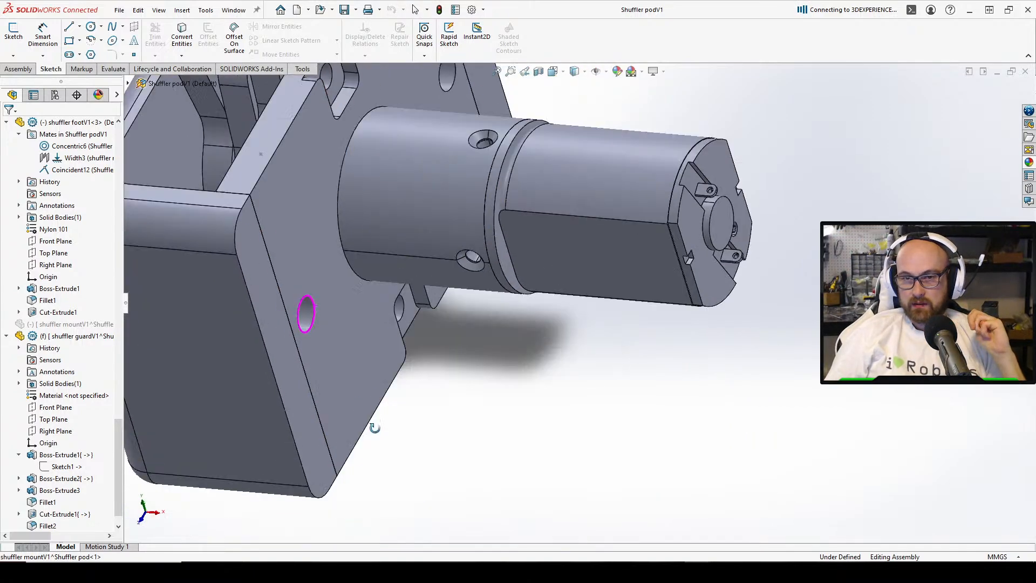
scroll(312, 311, "down", 5)
left_click(339, 313)
key("ctrl+8")
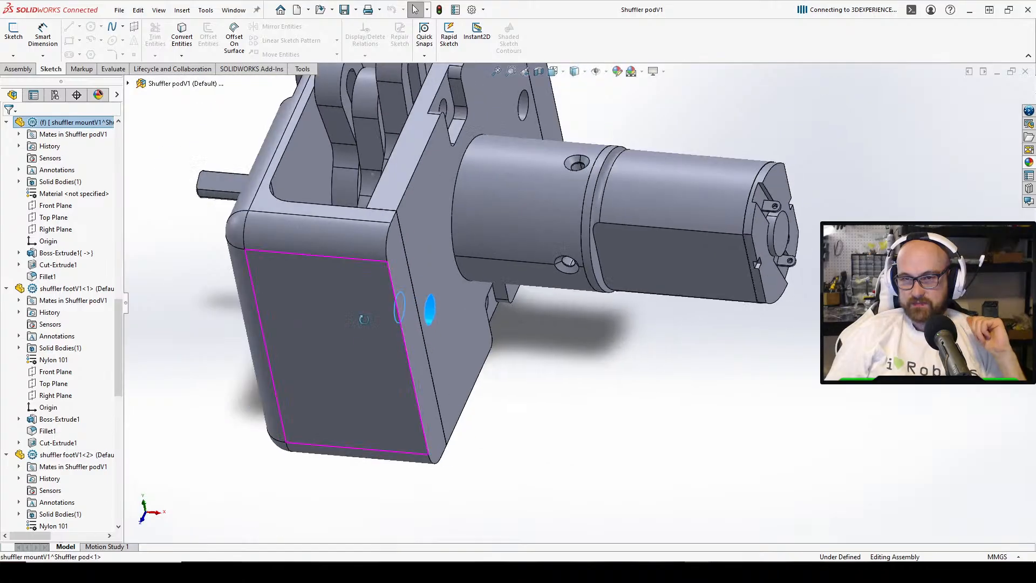
scroll(480, 311, "down", 5)
left_click(480, 311)
middle_click_drag(284, 280, 276, 309)
scroll(277, 309, "up", 3)
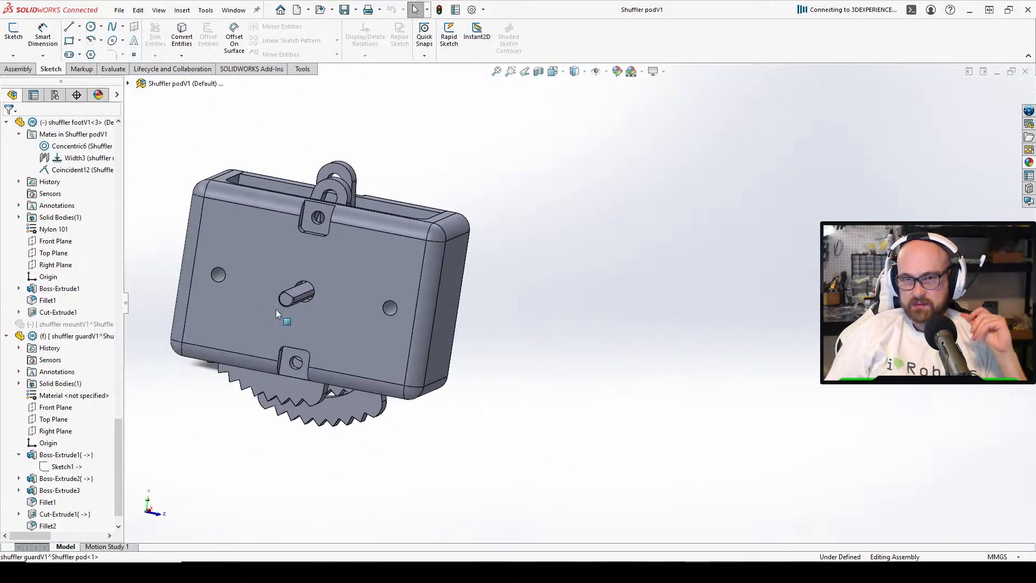
Examine the guard's interior, its rounded inner wall surfaces and the space around the shuffler feet
middle_click_drag(412, 260, 257, 331)
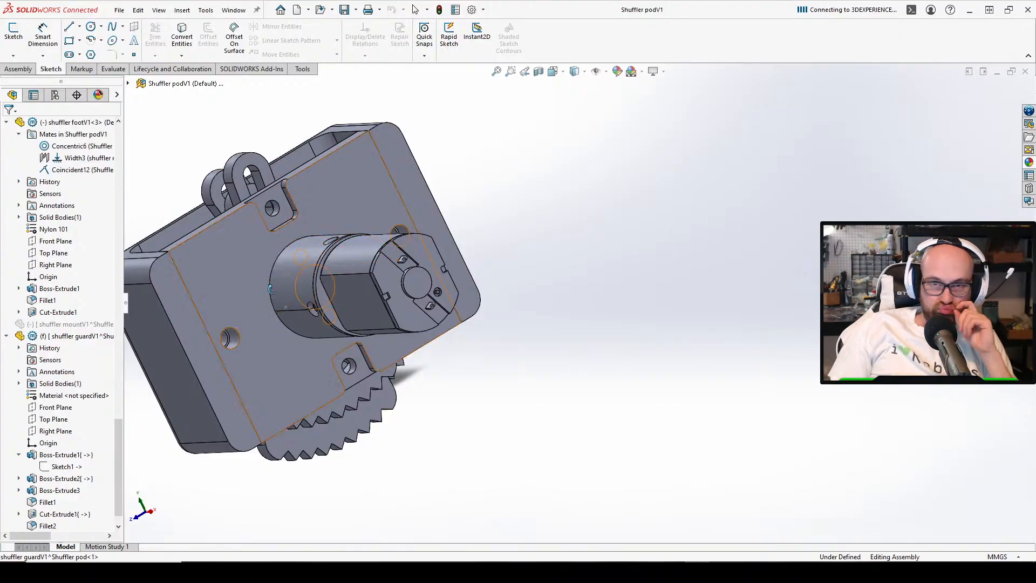
middle_click_drag(283, 301, 316, 334)
scroll(480, 261, "down", 3)
scroll(480, 261, "up", 4)
middle_click_drag(480, 261, 412, 404)
scroll(368, 351, "down", 5)
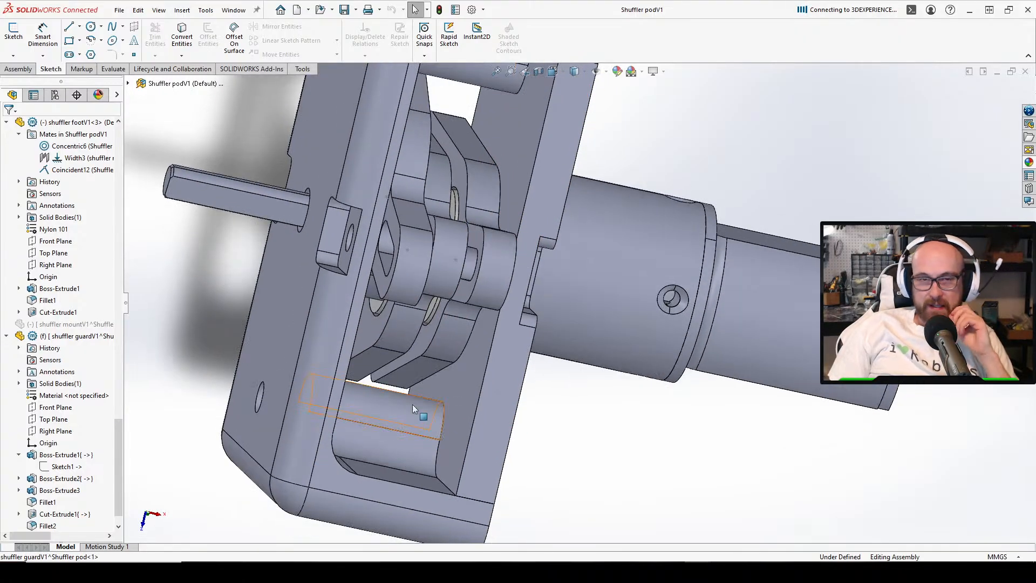
middle_click_drag(404, 350, 441, 358)
left_click(412, 455)
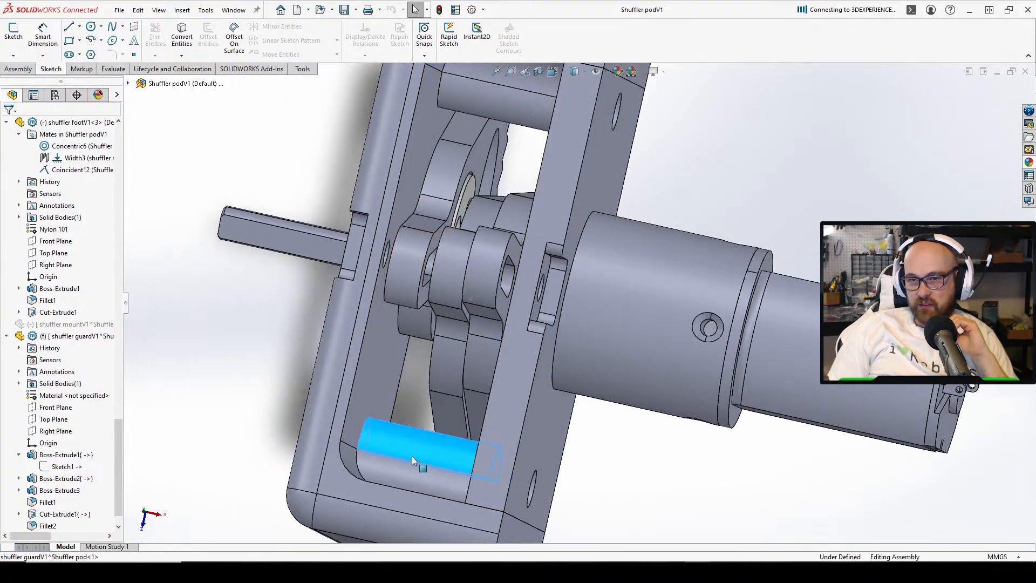
left_click(270, 331)
middle_click_drag(269, 331, 427, 324)
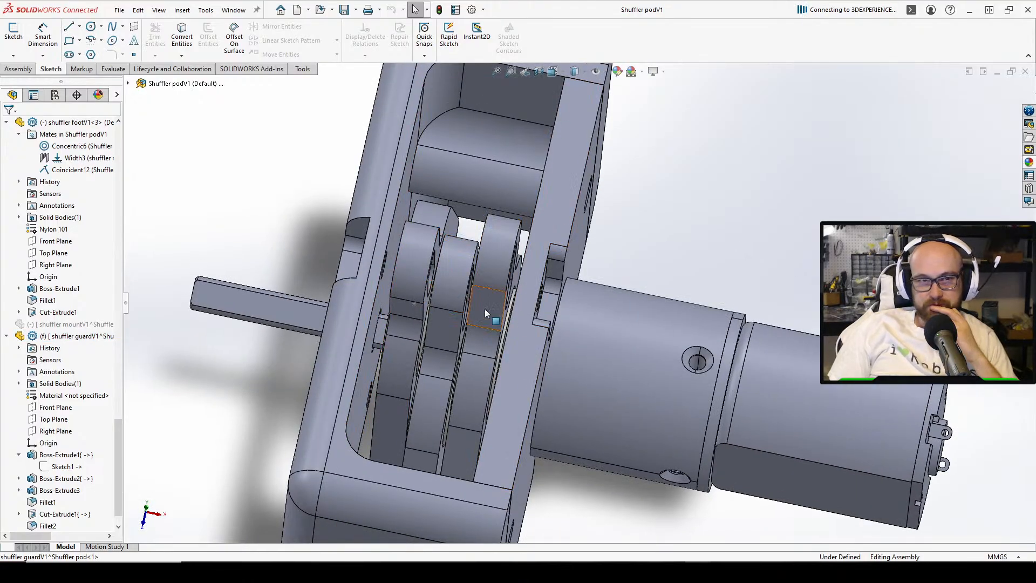
scroll(485, 312, "up", 5)
middle_click_drag(485, 313, 581, 285)
scroll(580, 285, "down", 2)
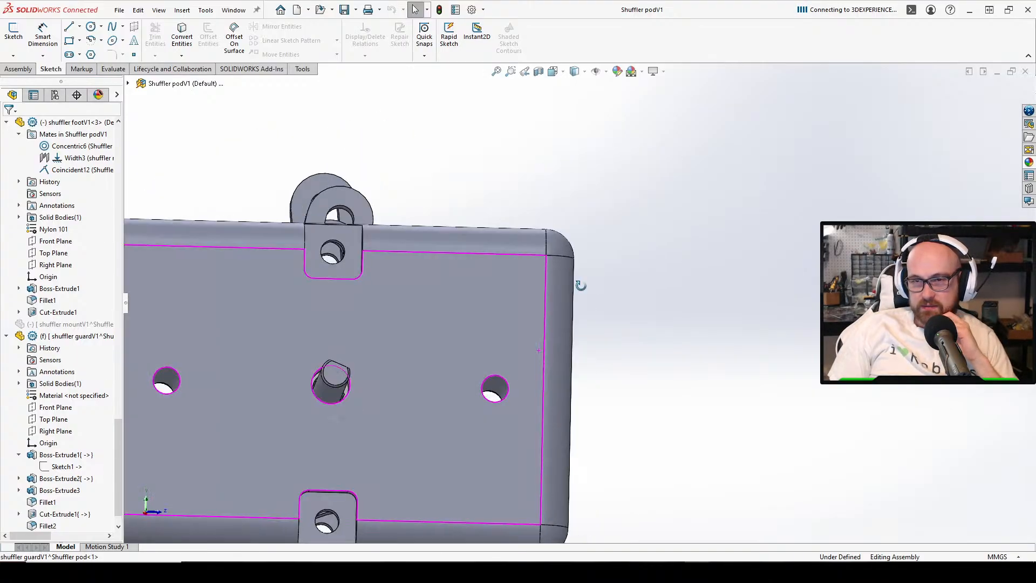
scroll(575, 307, "up", 3)
middle_click_drag(555, 328, 536, 245)
scroll(603, 388, "up", 2)
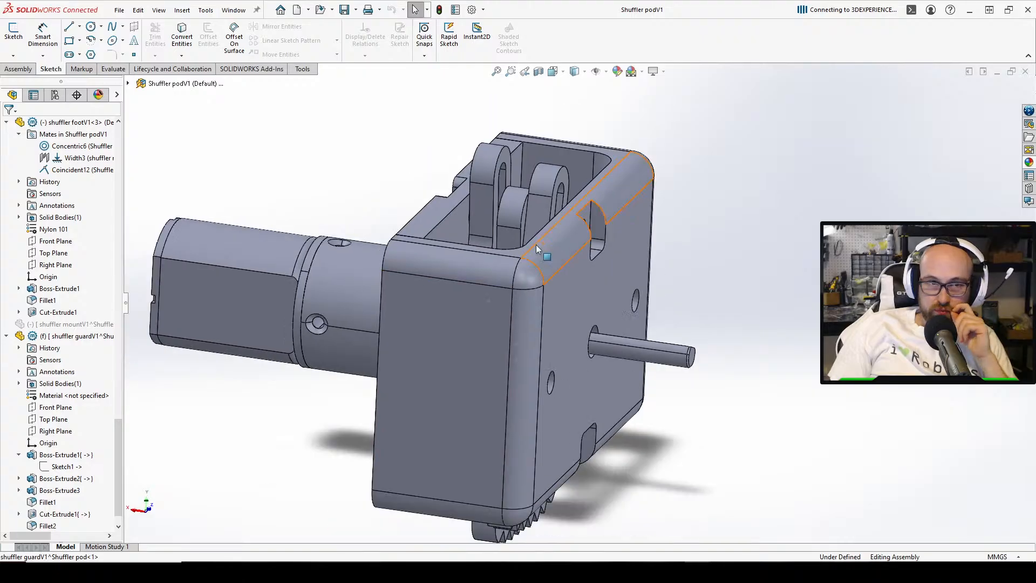
scroll(536, 244, "down", 2)
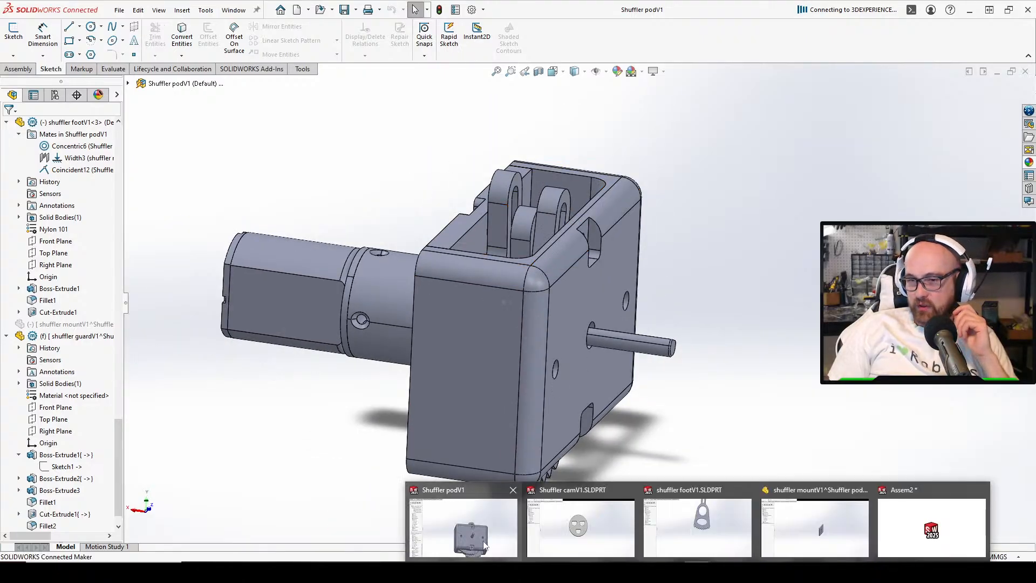
Switch to the Assem2 assembly and rebuild it so its shuffler pod includes the guard
scroll(552, 468, "down", 8)
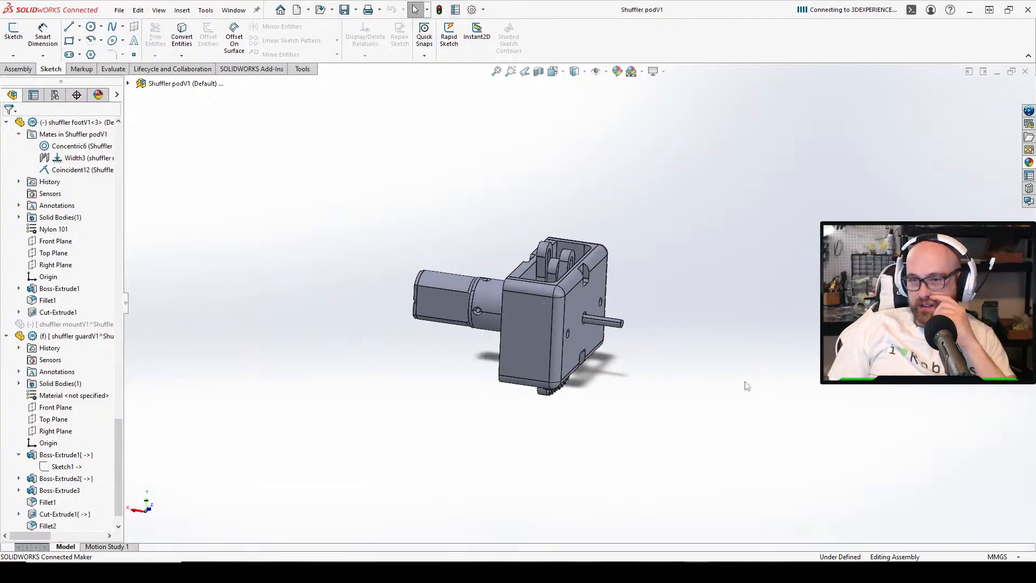
scroll(551, 251, "up", 3)
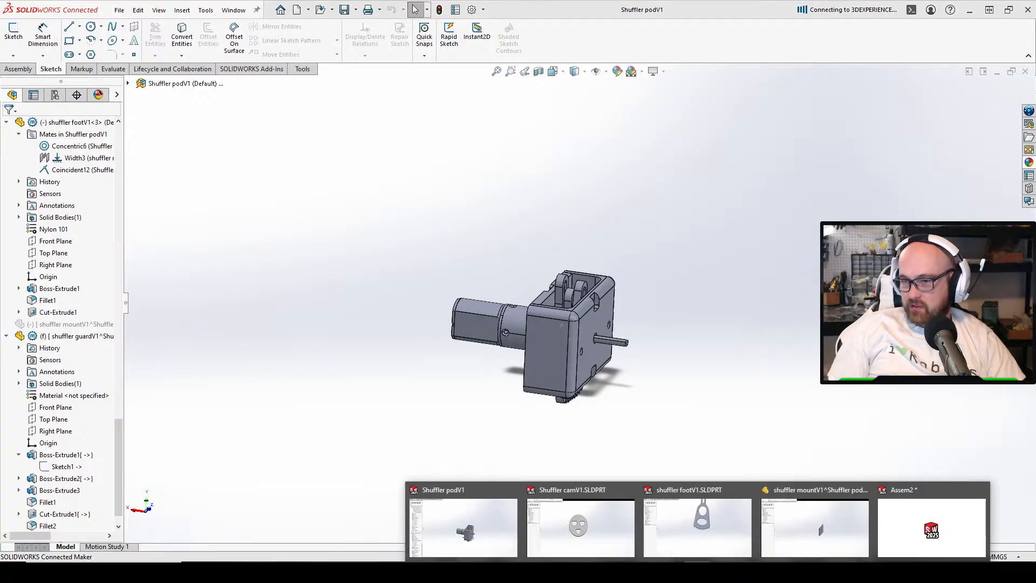
left_click(705, 519)
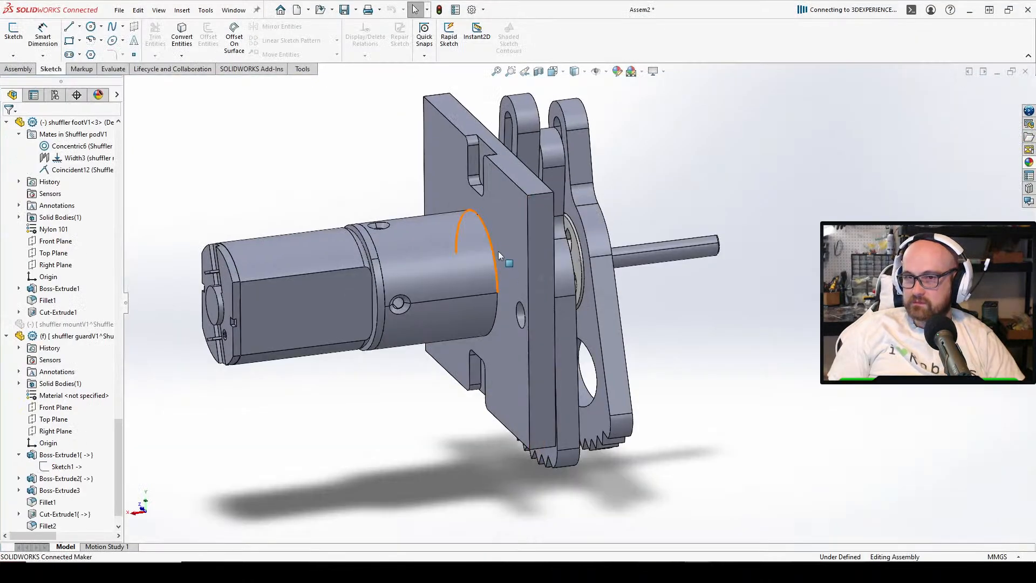
left_click_drag(461, 314, 294, 231)
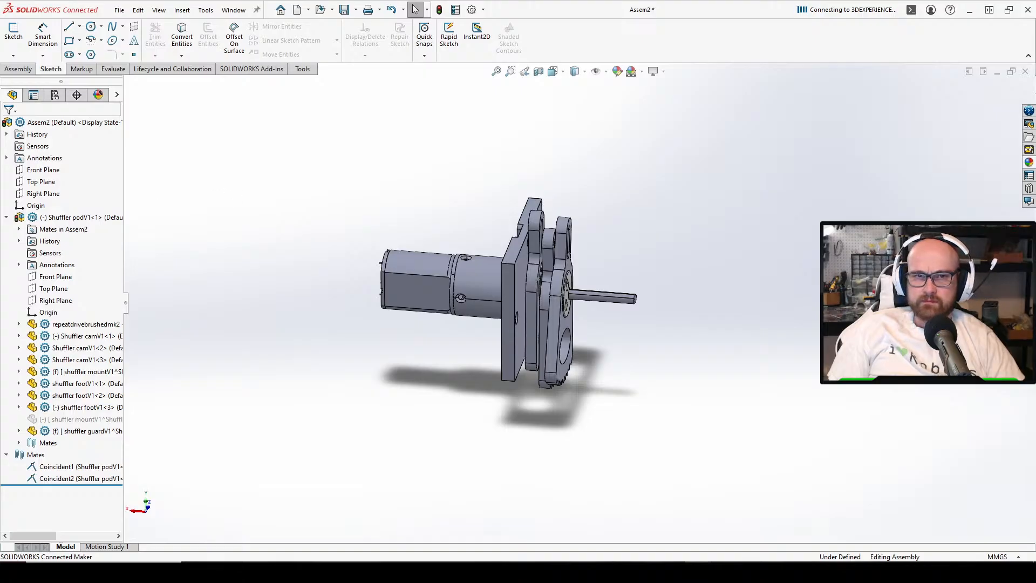
left_click(6, 217)
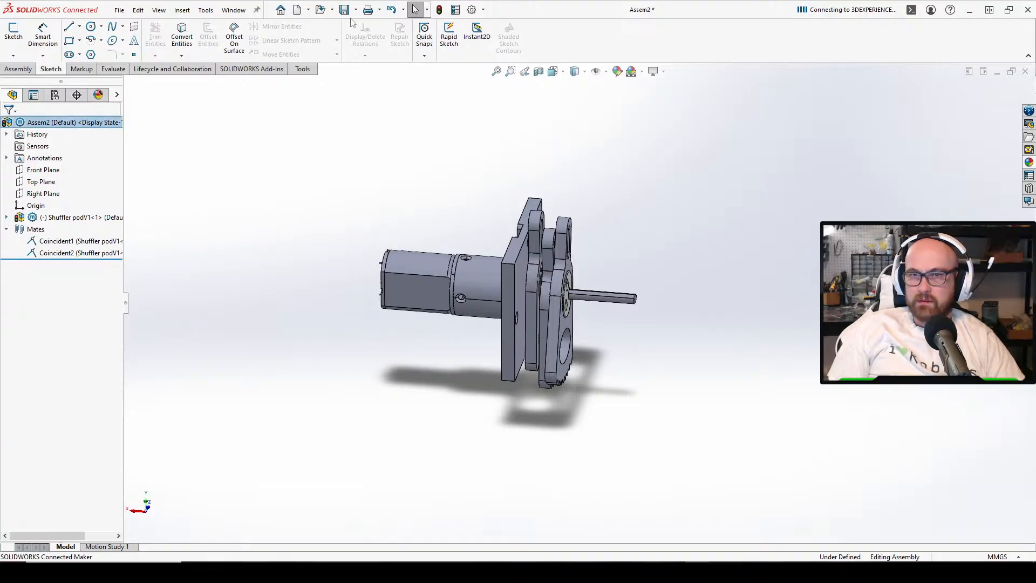
left_click(440, 9)
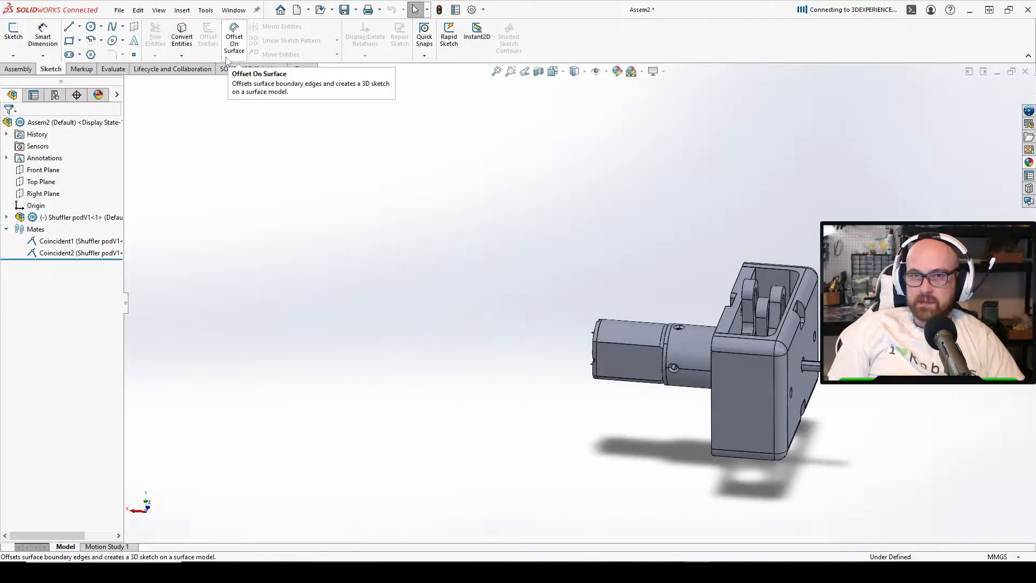
left_click(33, 71)
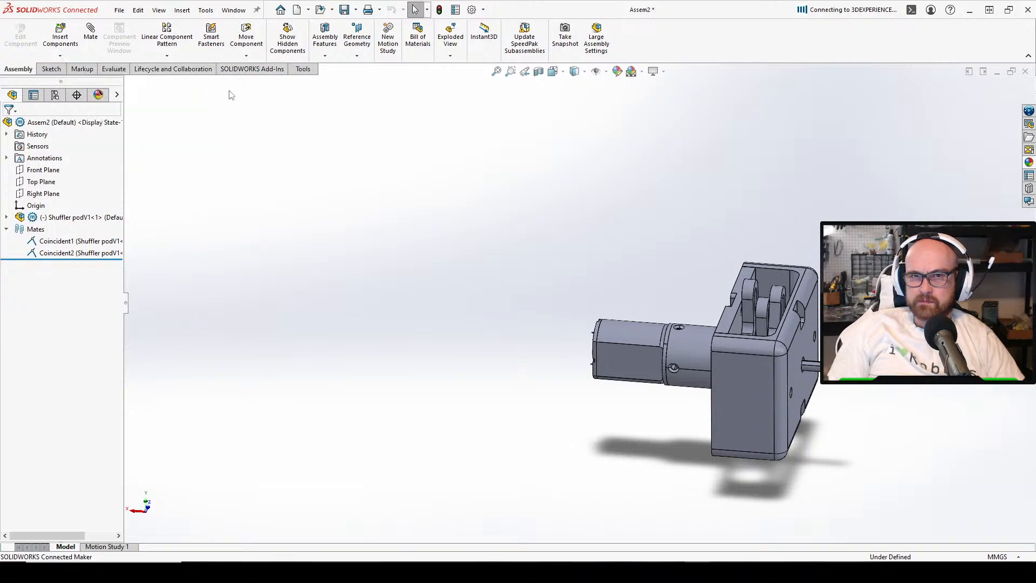
left_click(168, 56)
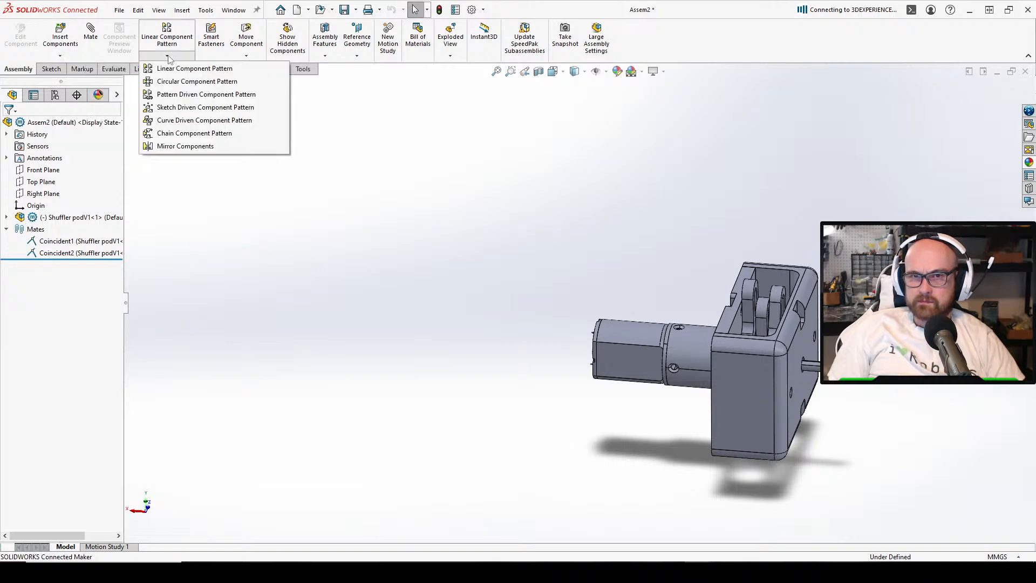
left_click(178, 146)
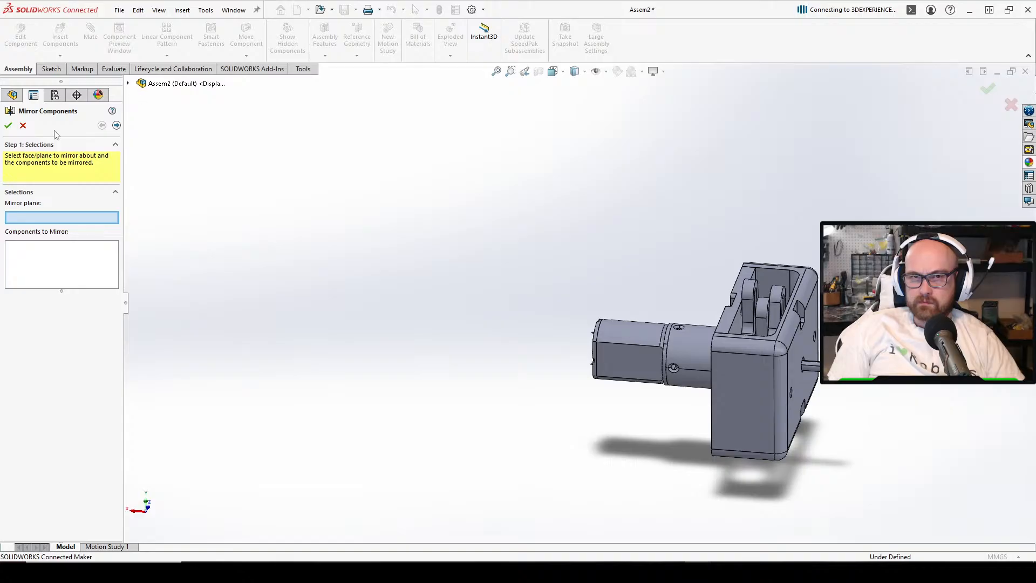
left_click(23, 125)
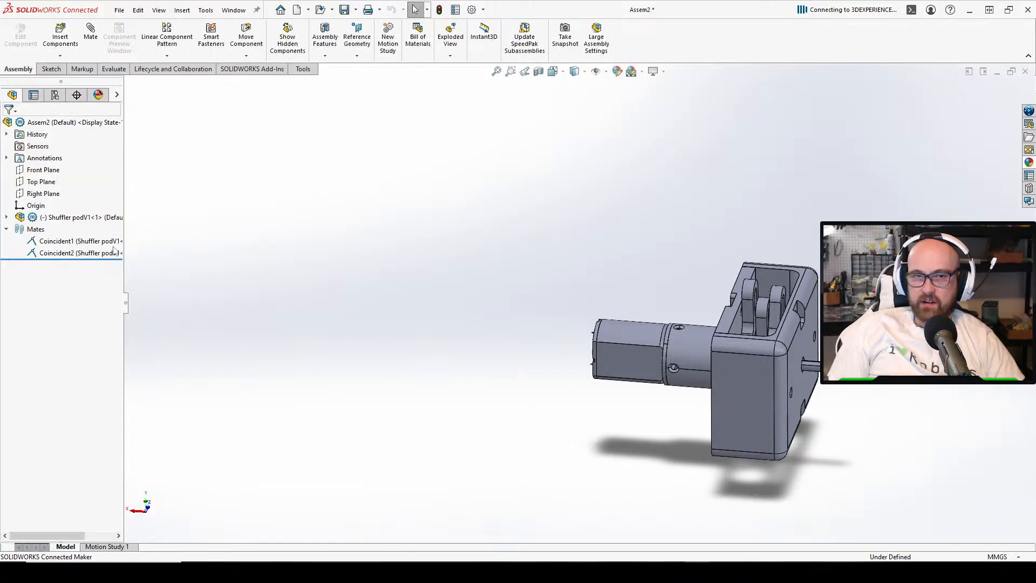
Insert a second Shuffler podV1 beside the existing one and rotate it so the two motors face each other
left_click(60, 37)
left_click(40, 278)
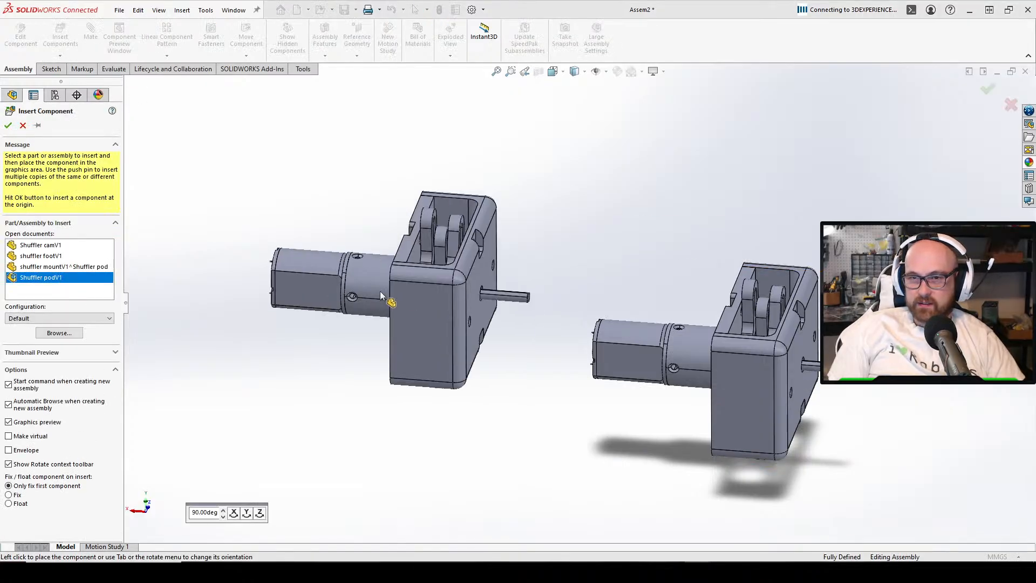
left_click(331, 284)
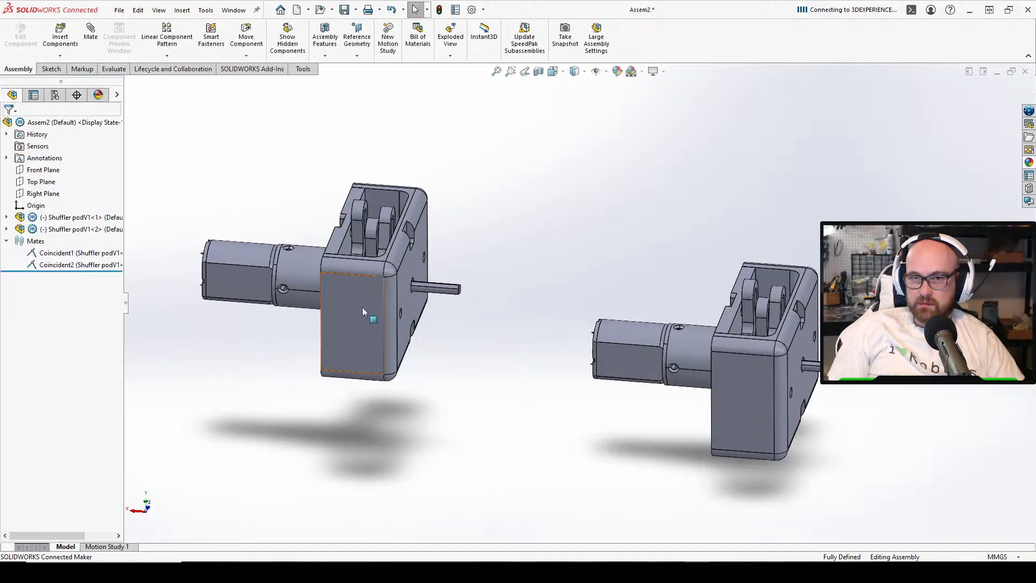
right_click_drag(302, 323, 123, 450)
left_click(396, 429)
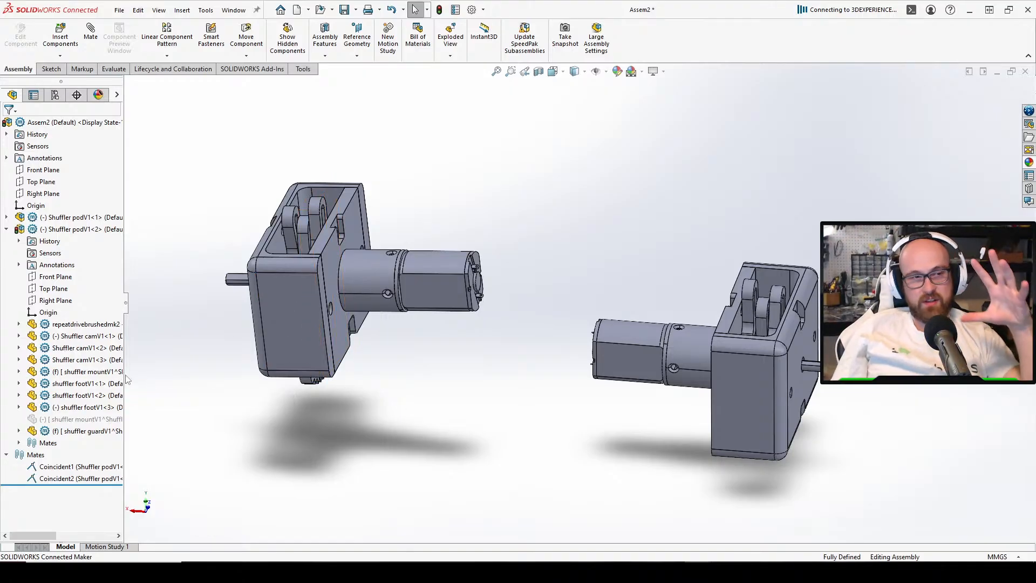
Mate the second pod's Top Plane coincident with the assembly's Top Plane
left_click(53, 289)
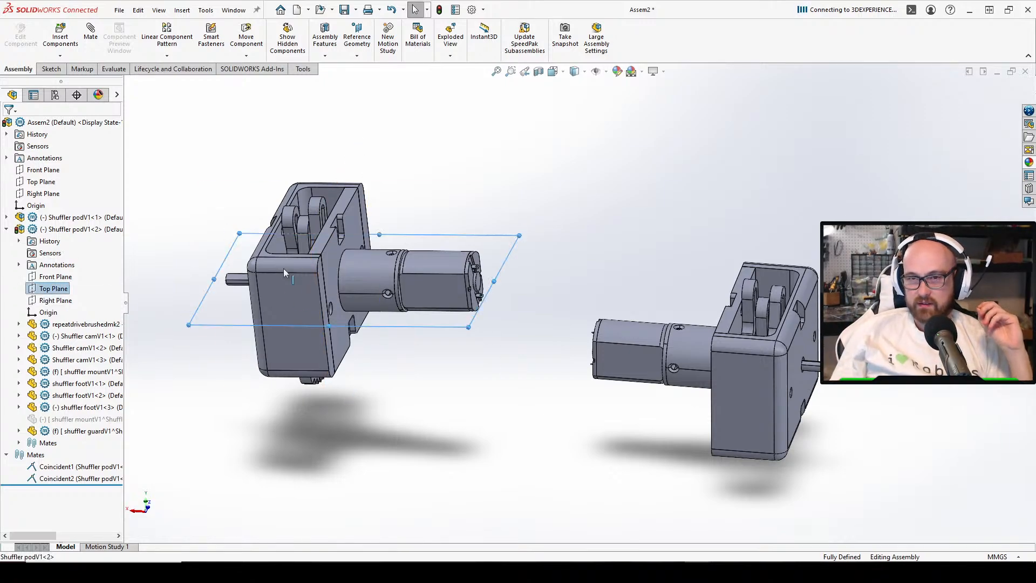
key("m")
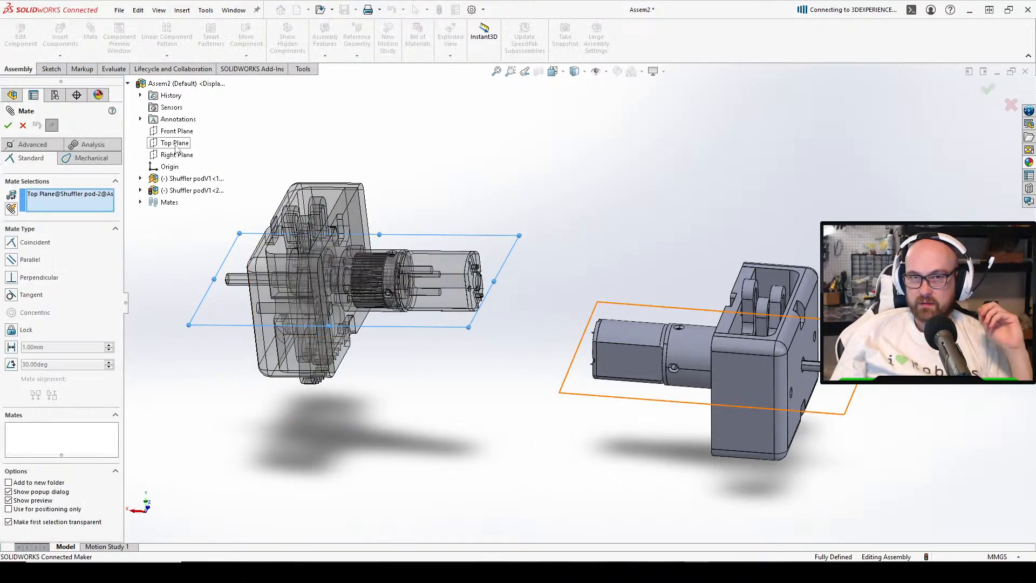
left_click(175, 143)
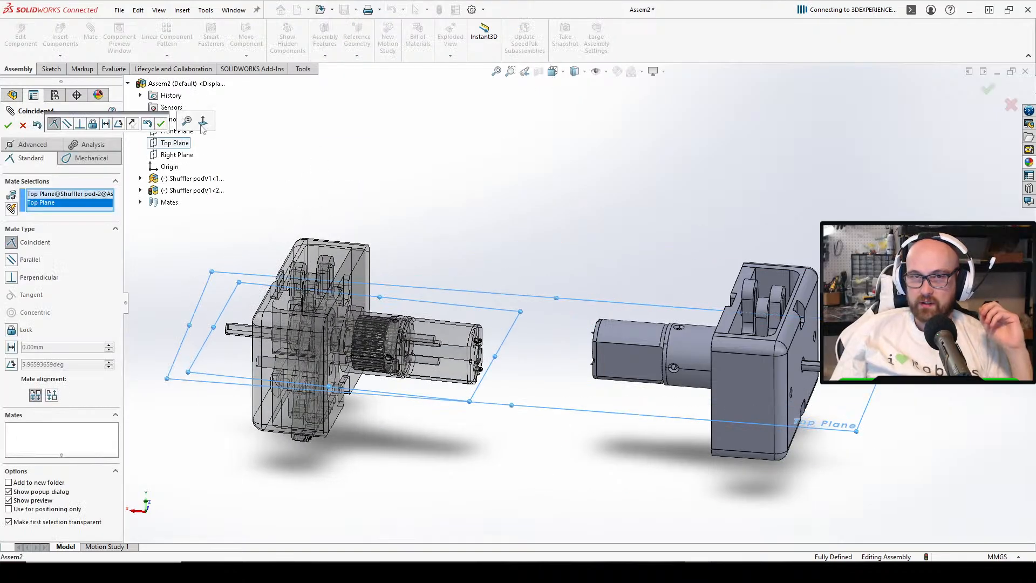
left_click(161, 124)
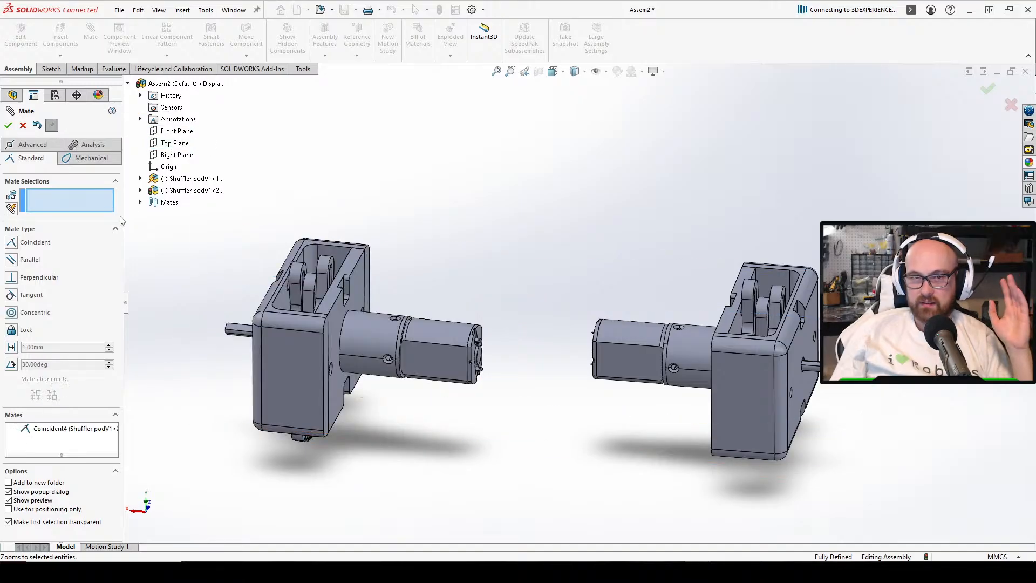
Mate the second pod's Front Plane coincident with the assembly's Front Plane
left_click(141, 190)
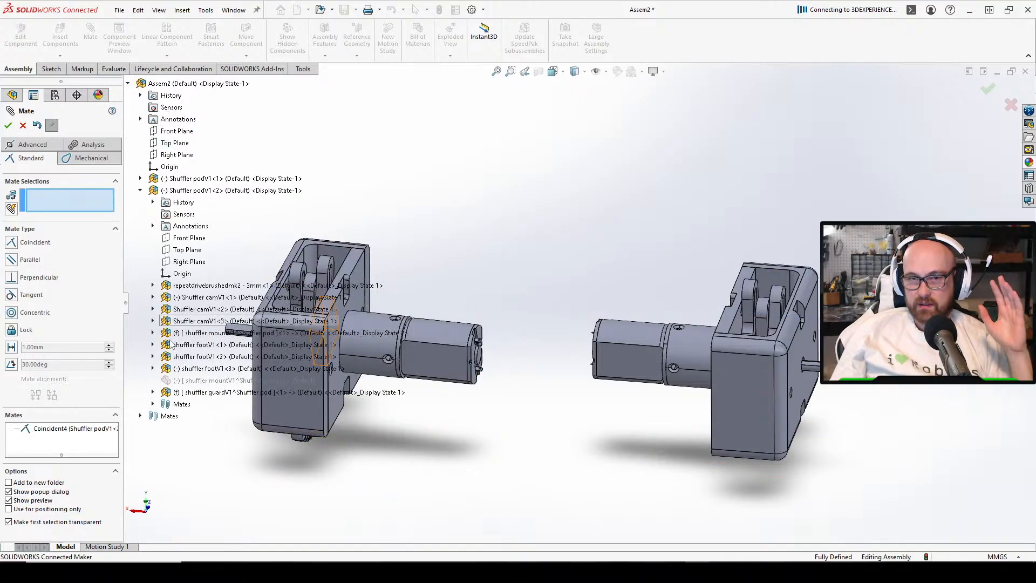
left_click(185, 243)
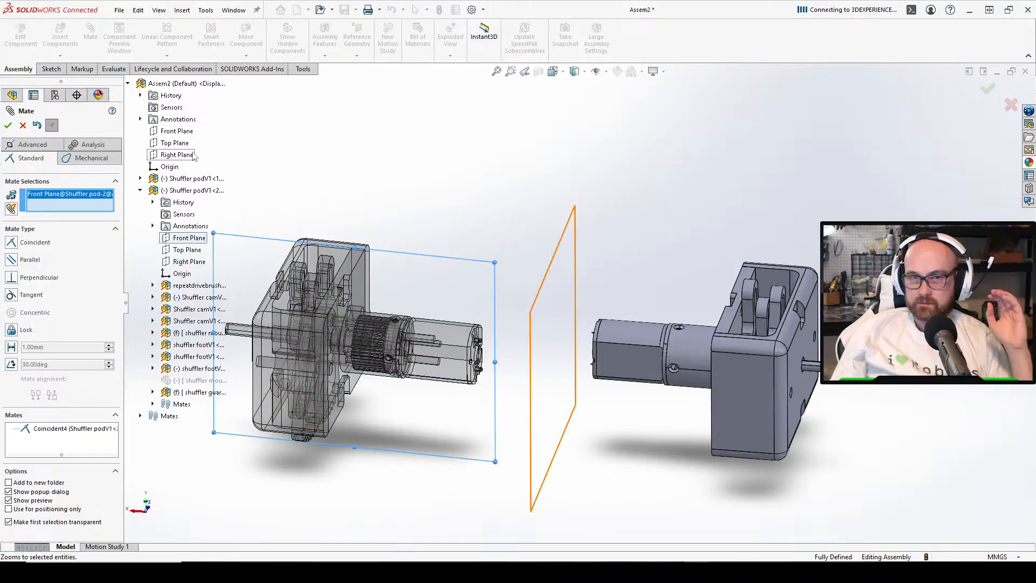
left_click(187, 136)
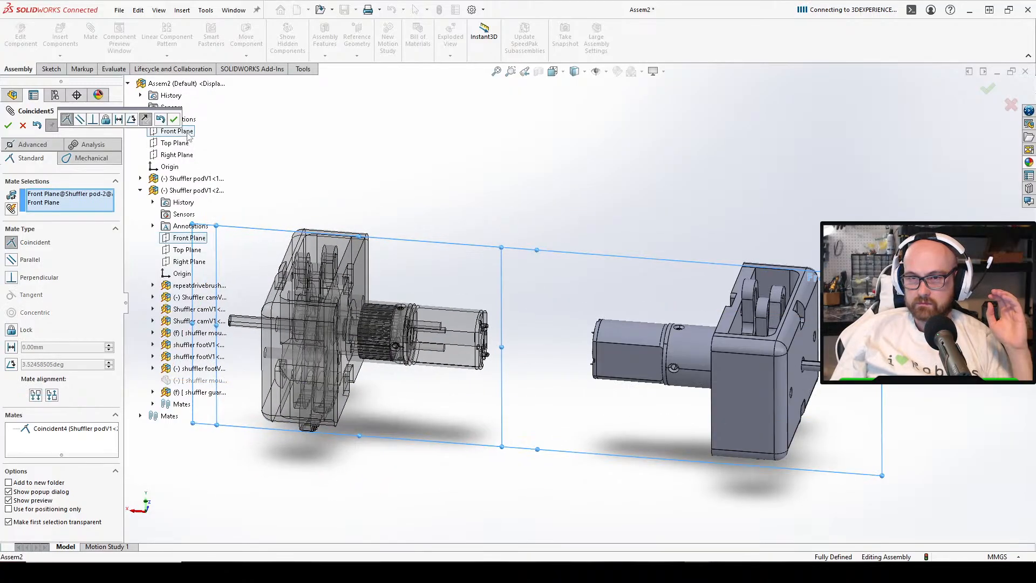
left_click(173, 119)
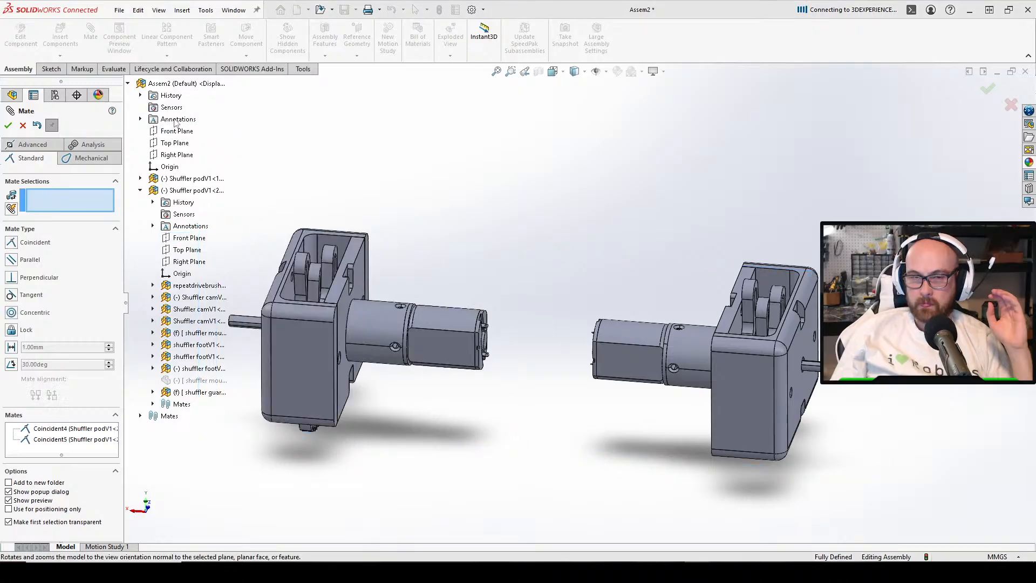
Add a Symmetric mate between the Right Planes of both pods, using the assembly's Right Plane as symmetry plane
left_click(32, 158)
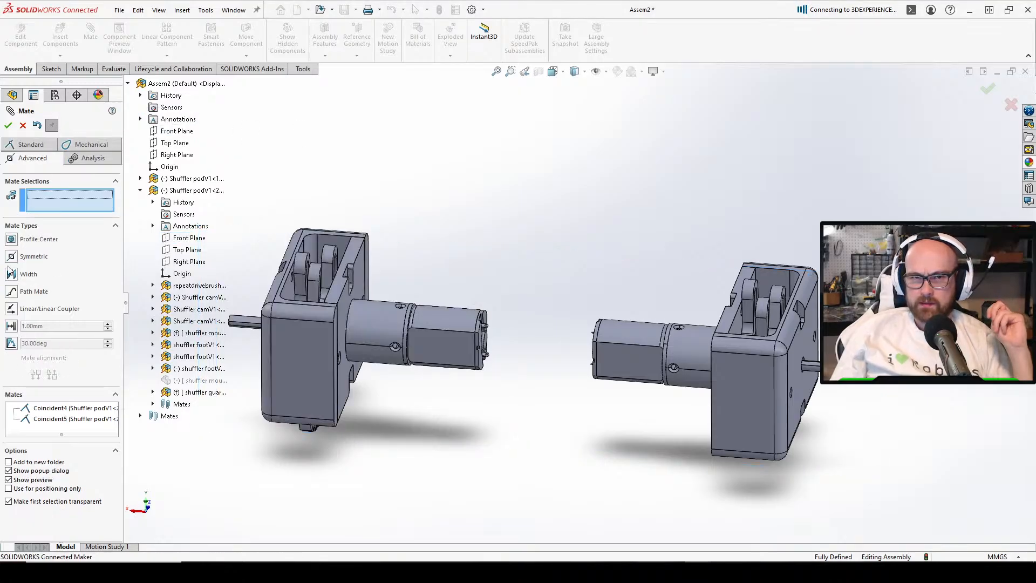
left_click(22, 284)
left_click(182, 156)
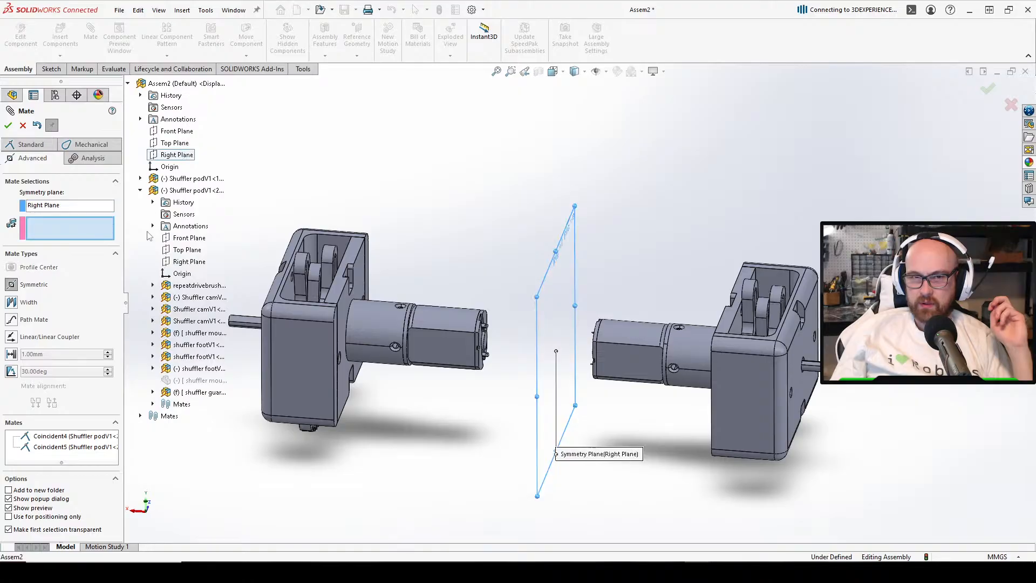
left_click(189, 261)
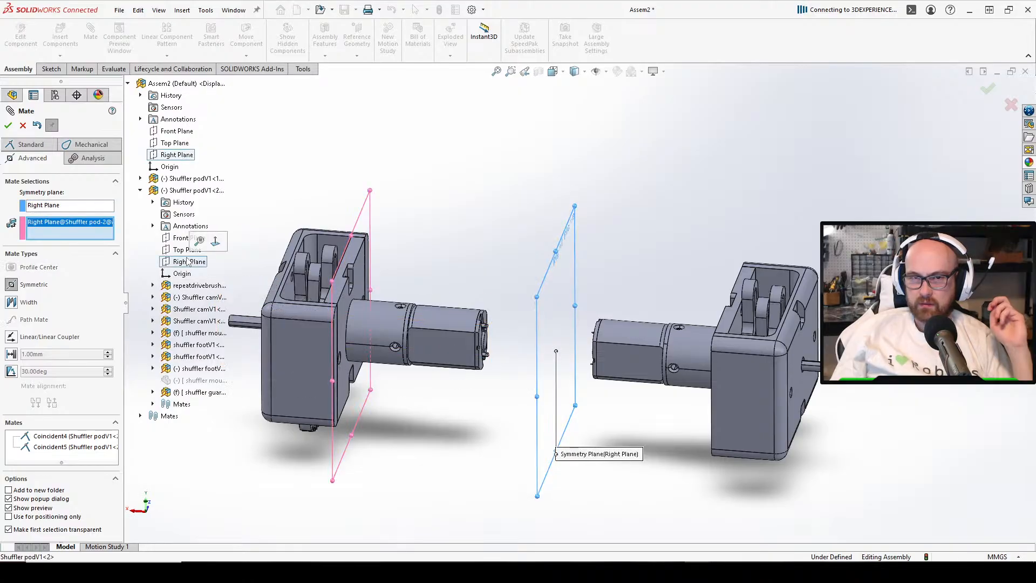
left_click(141, 179)
left_click(199, 262)
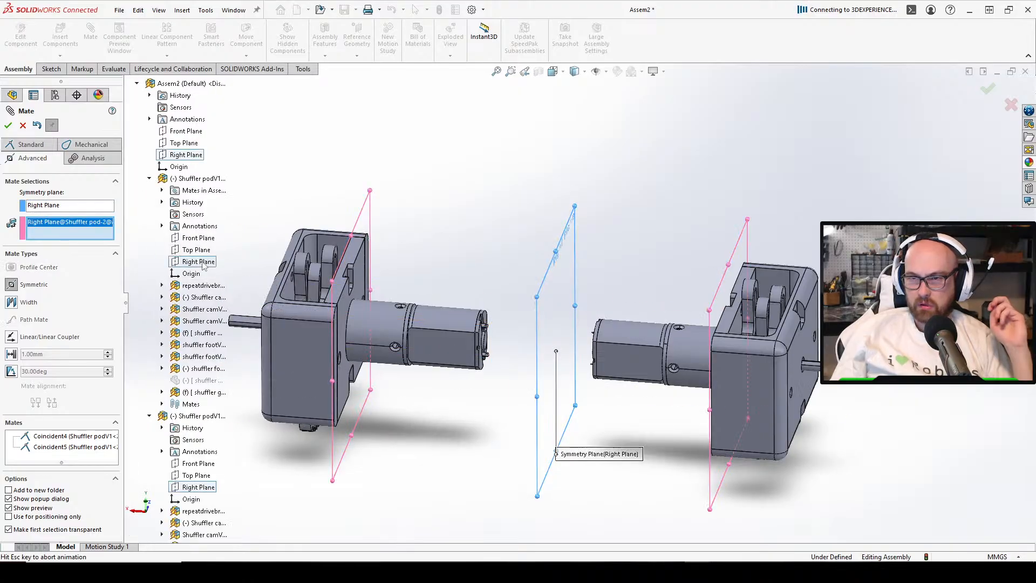
left_click(9, 126)
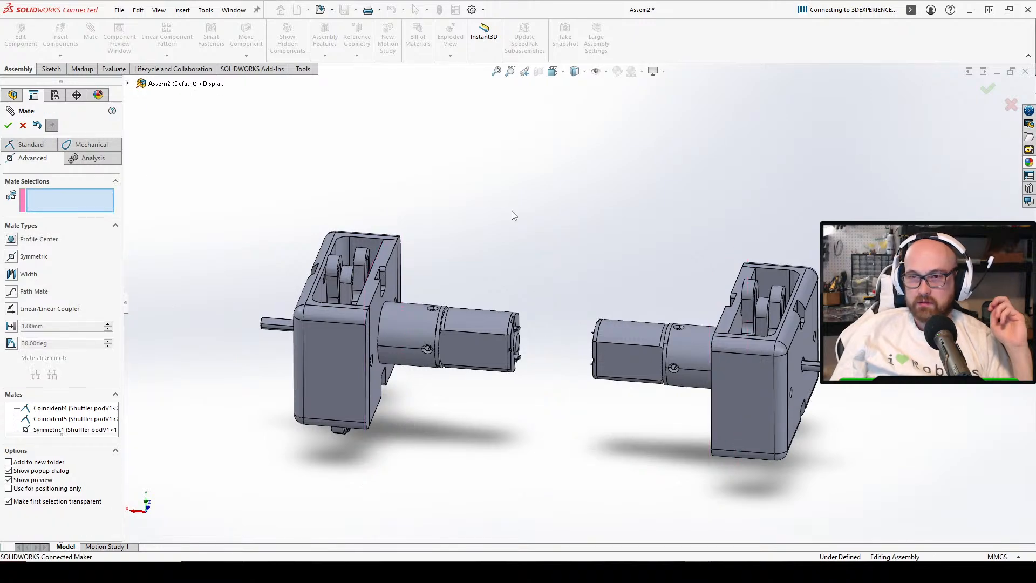
left_click(9, 126)
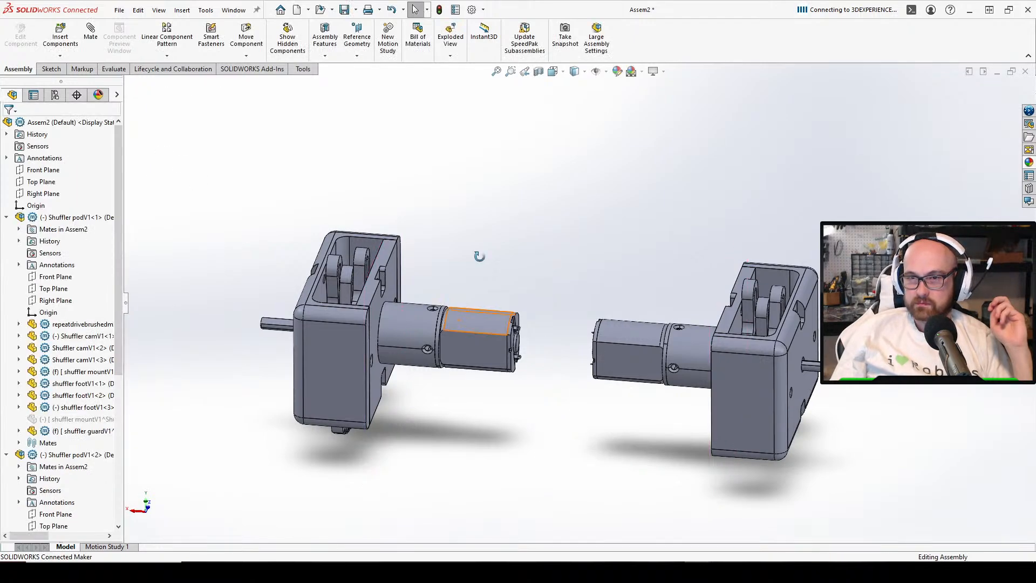
Examine the arrangement of the two opposed pods from the motor ends and from above
scroll(471, 323, "up", 3)
middle_click_drag(471, 323, 446, 296)
scroll(490, 332, "down", 4)
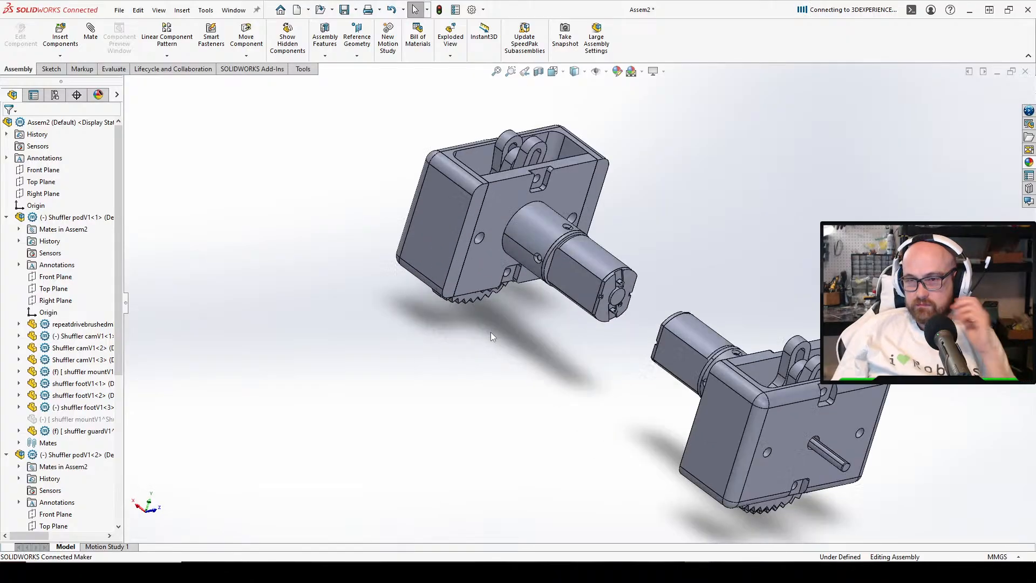
middle_click_drag(490, 331, 627, 404)
scroll(705, 261, "down", 3)
scroll(644, 464, "up", 2)
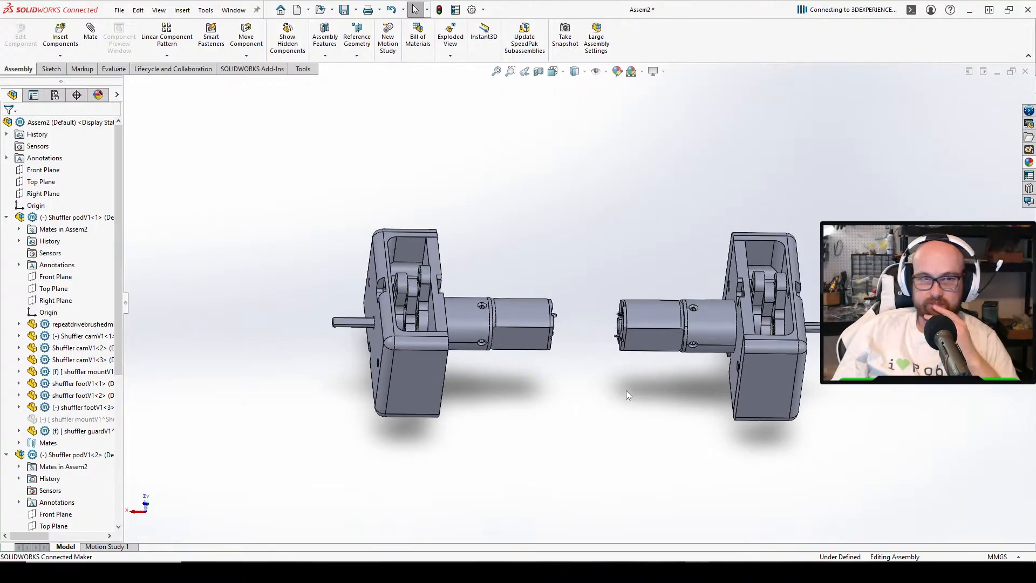
Inspect the shuffler mount's screw holes around the motor up close and the gap between the two facing motors
middle_click_drag(636, 340, 512, 297)
scroll(606, 324, "down", 2)
scroll(446, 350, "down", 3)
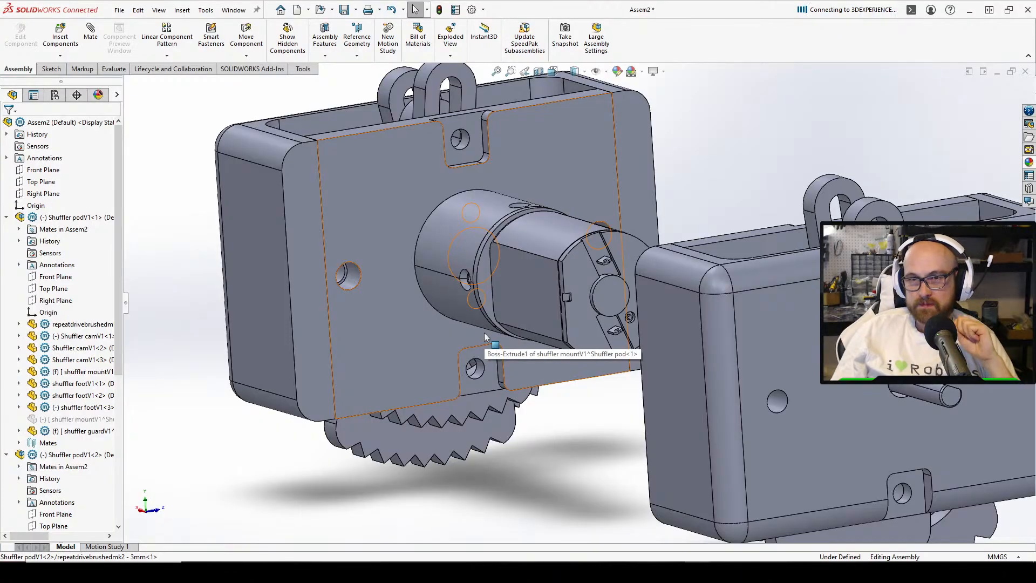
middle_click_drag(485, 337, 406, 265)
scroll(422, 221, "down", 5)
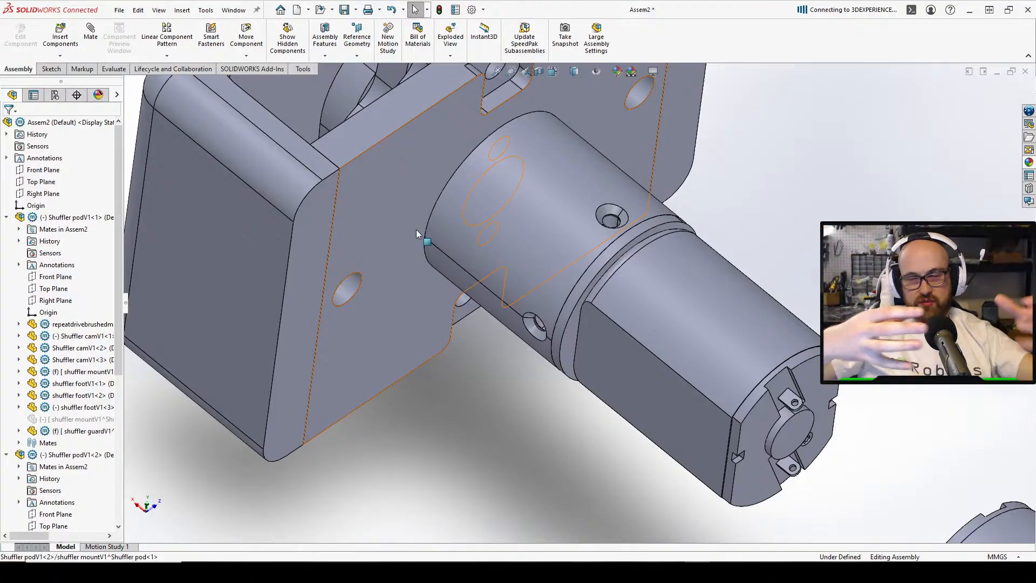
scroll(696, 273, "up", 2)
middle_click_drag(696, 273, 708, 134)
scroll(700, 377, "up", 4)
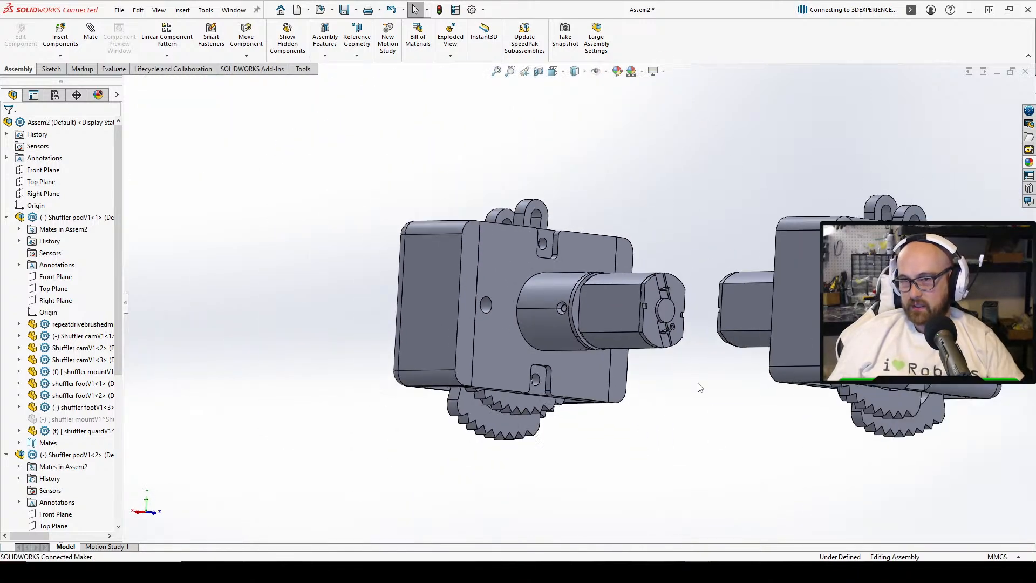
middle_click_drag(698, 387, 750, 404)
scroll(625, 277, "down", 2)
middle_click_drag(625, 277, 641, 332)
scroll(641, 332, "up", 4)
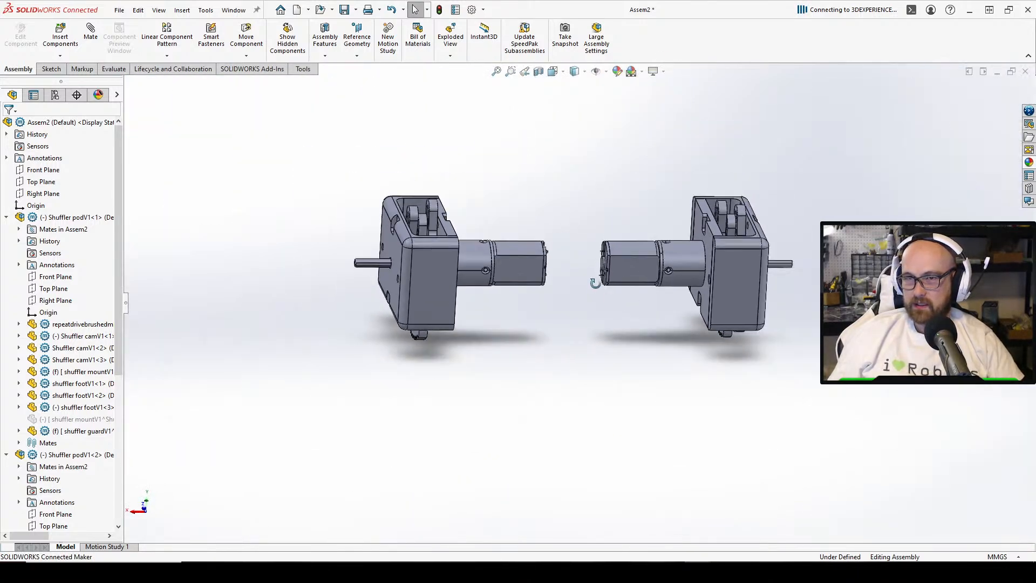
scroll(594, 351, "down", 2)
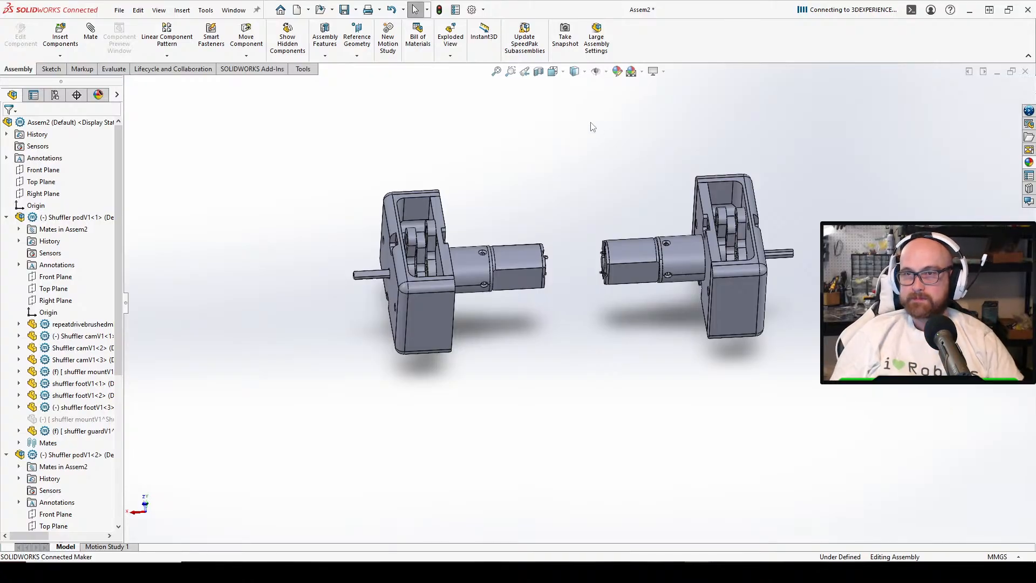
Save the assembly as "unnamed shufflerV1" in the Shuffler bot folder inside Combat bots
left_click(343, 9)
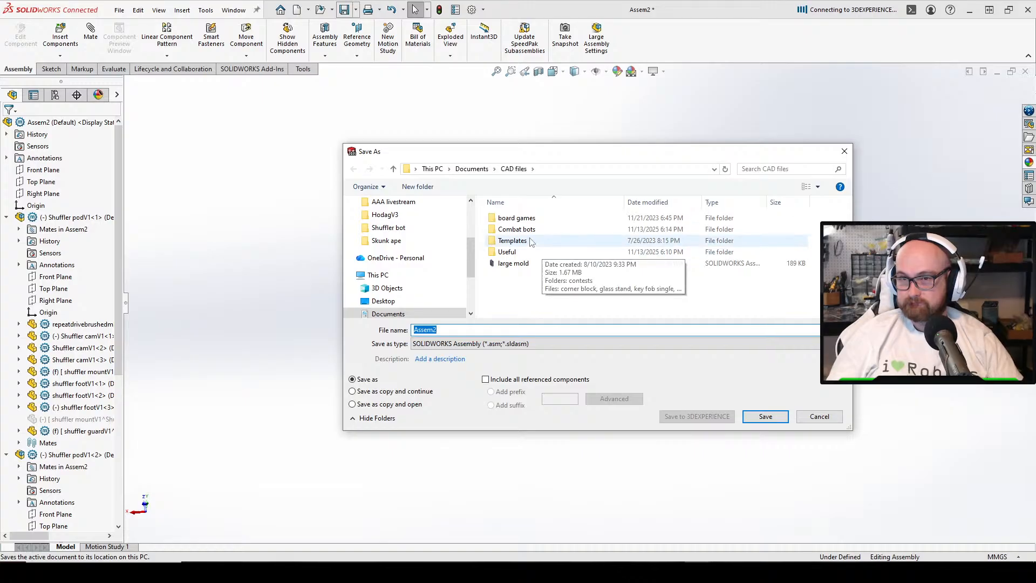
double_click(605, 229)
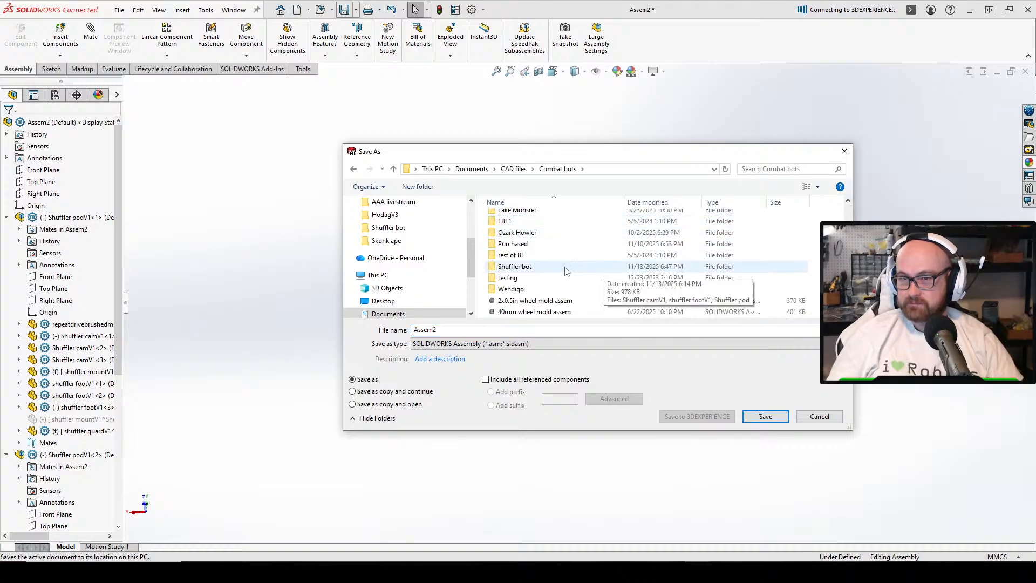
double_click(589, 266)
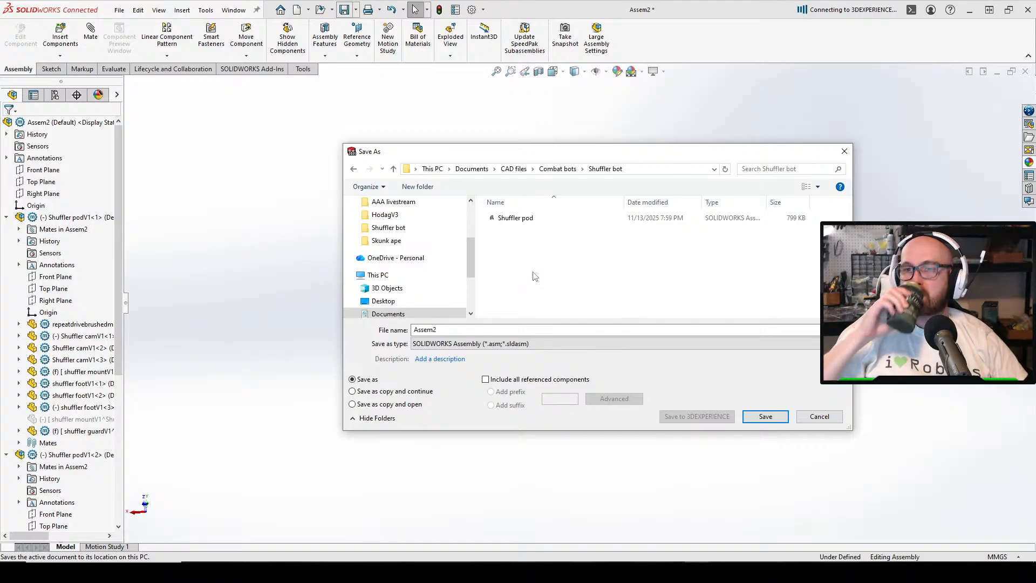
left_click(506, 329)
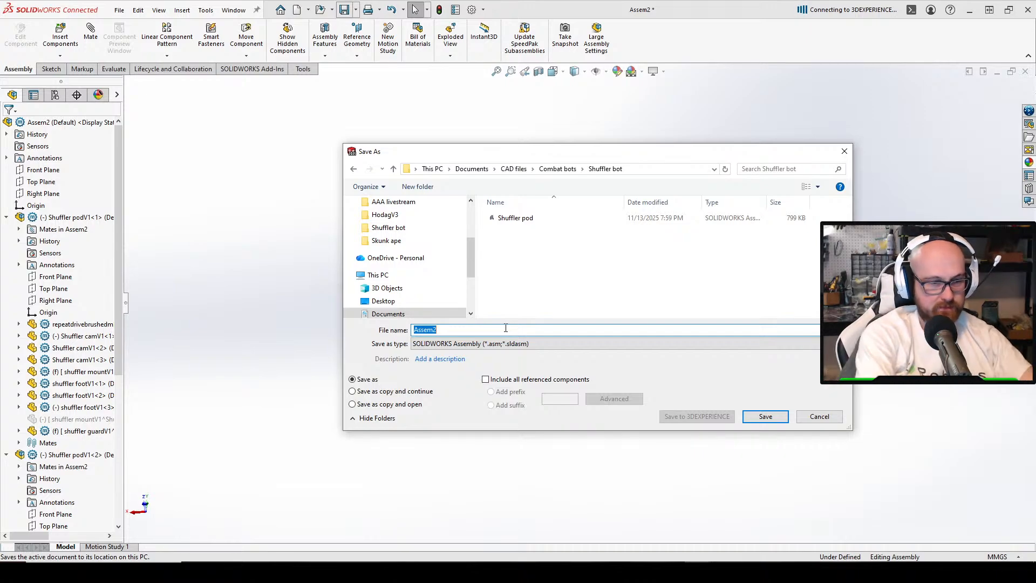
type("unnamed shi")
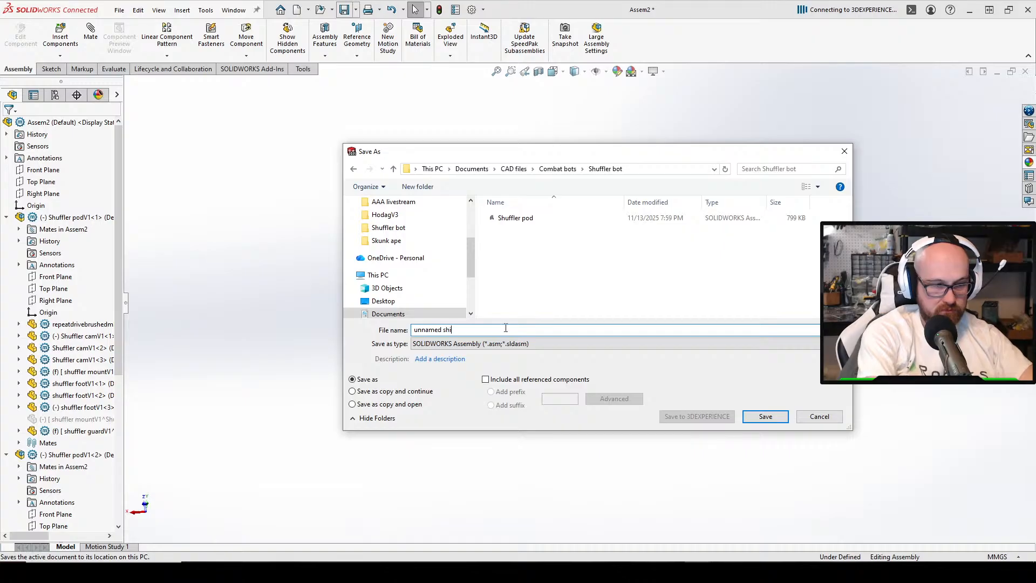
type("fflerV1")
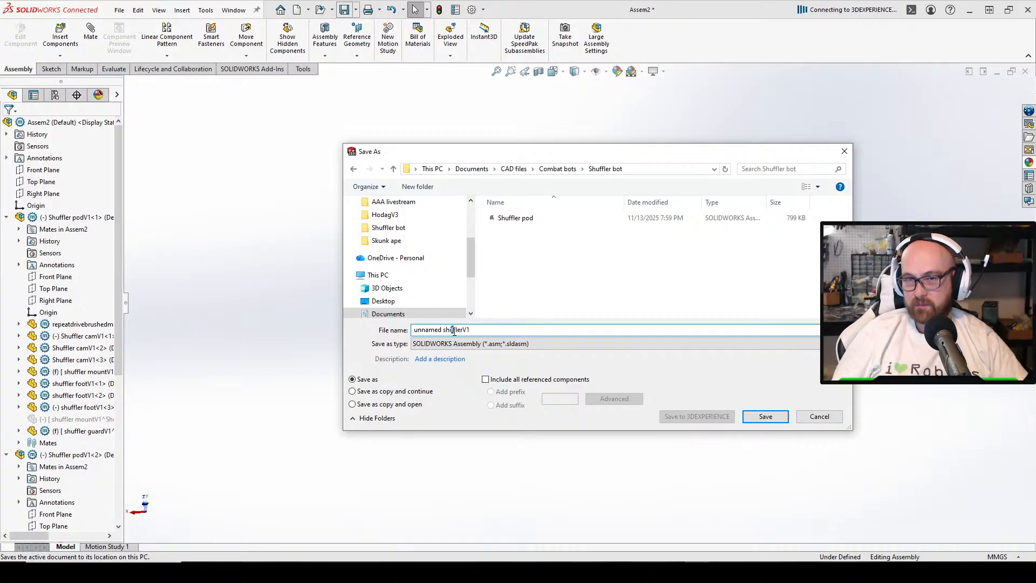
key("BackSpace")
type("u")
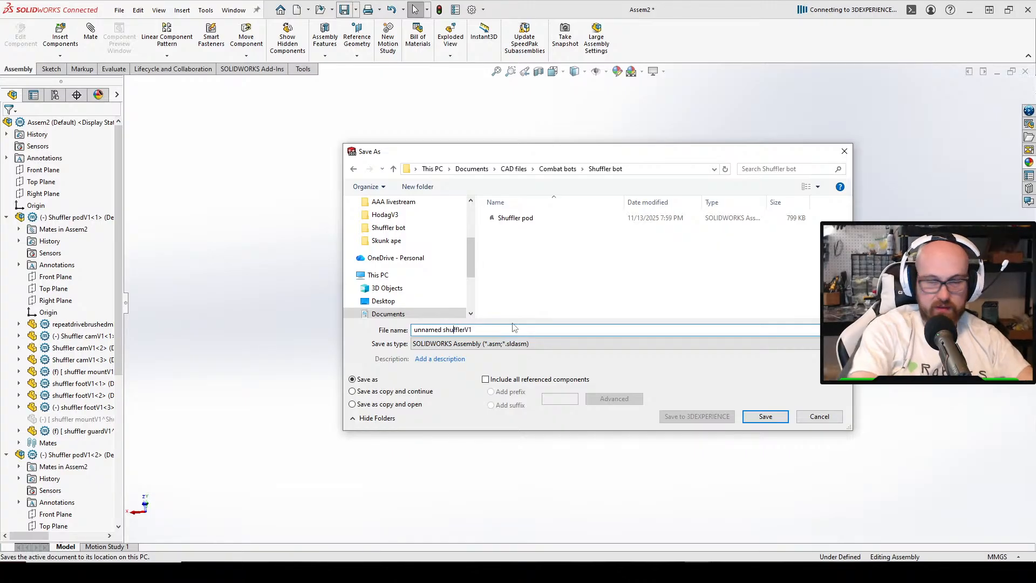
left_click(756, 416)
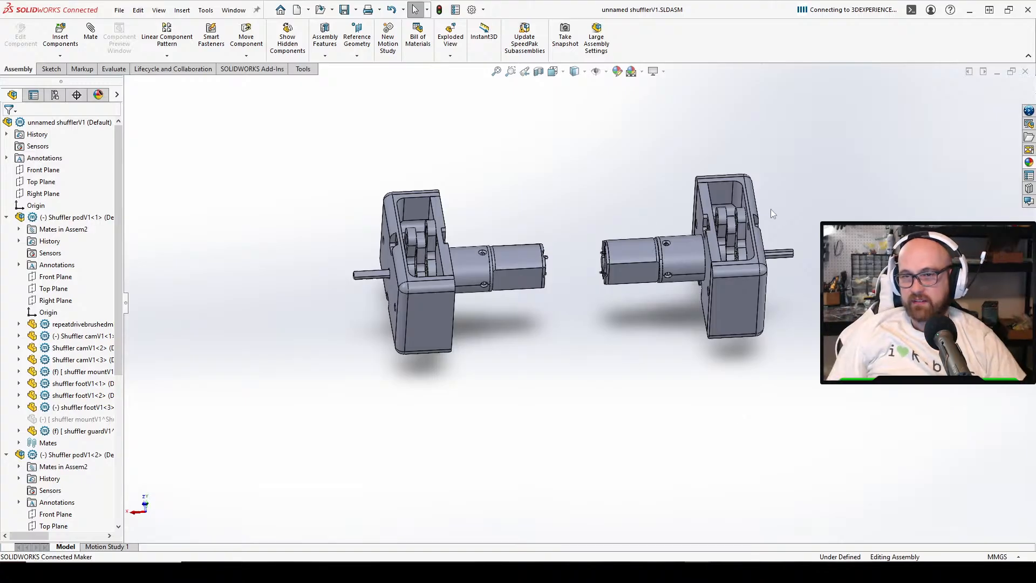
Examine the two opposed pods from the front, the shaft end and oblique angles, including the feet and the facing motors
scroll(770, 209, "up", 1)
scroll(457, 404, "down", 5)
scroll(655, 271, "up", 2)
middle_click_drag(654, 271, 650, 207)
scroll(653, 178, "up", 2)
scroll(653, 178, "down", 3)
scroll(654, 213, "up", 3)
scroll(654, 218, "down", 1)
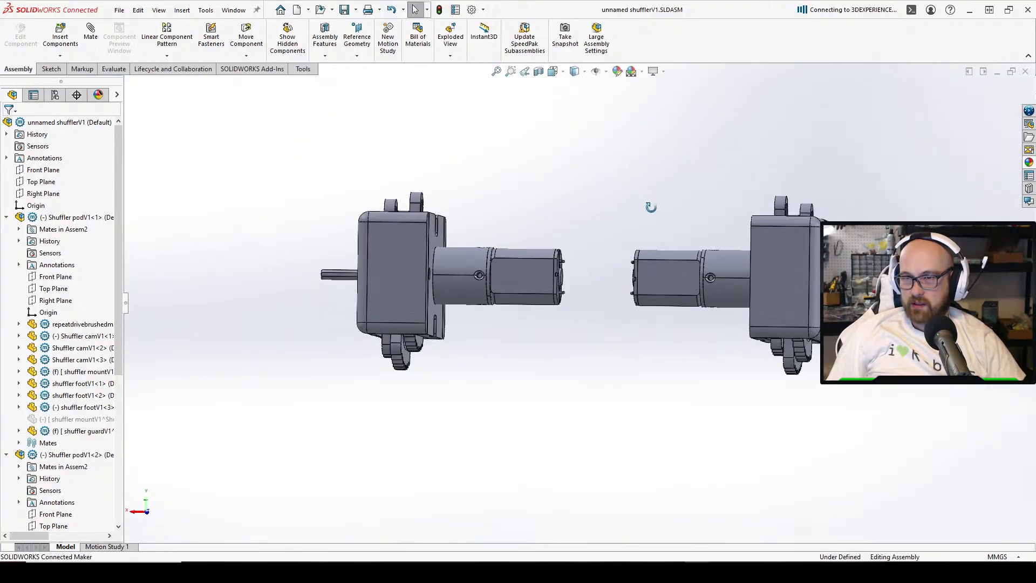
scroll(711, 322, "down", 2)
middle_click_drag(711, 322, 790, 313)
mouse_move(680, 314)
middle_mouse_down()
mouse_move(582, 320)
mouse_move(689, 318)
mouse_move(681, 320)
middle_mouse_up()
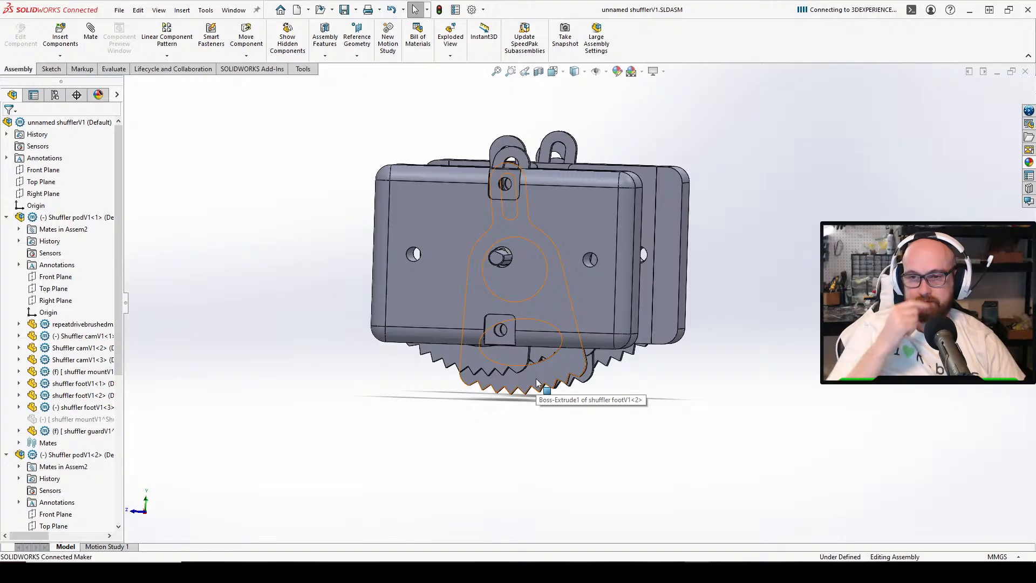
middle_click_drag(537, 383, 565, 284)
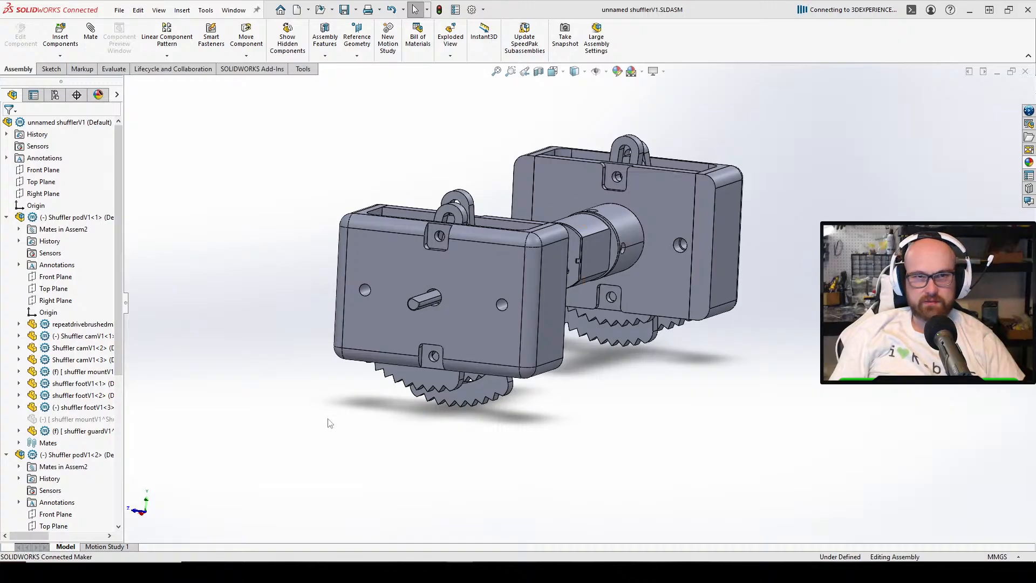
middle_click_drag(329, 423, 280, 400)
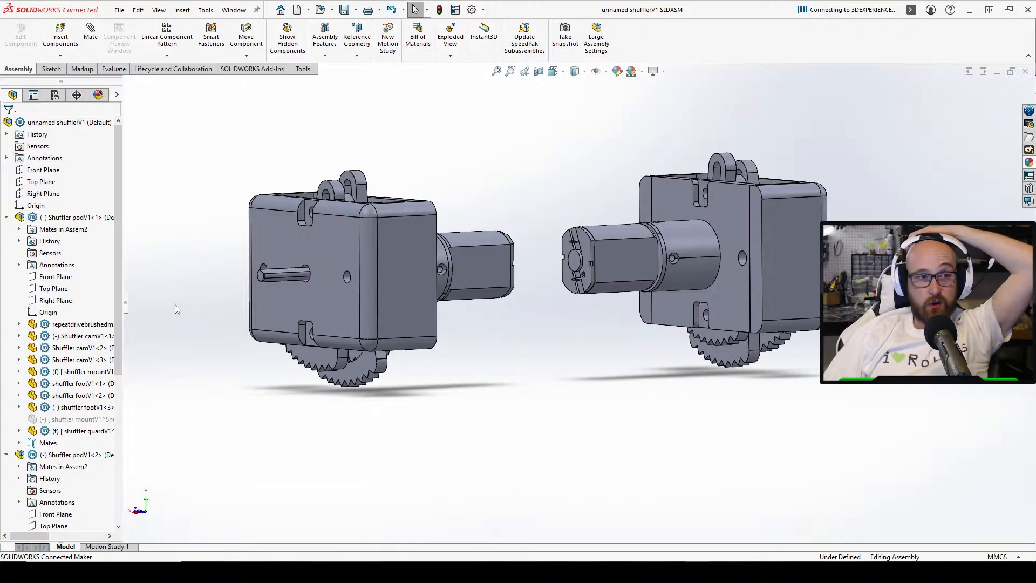
middle_click_drag(508, 358, 438, 405)
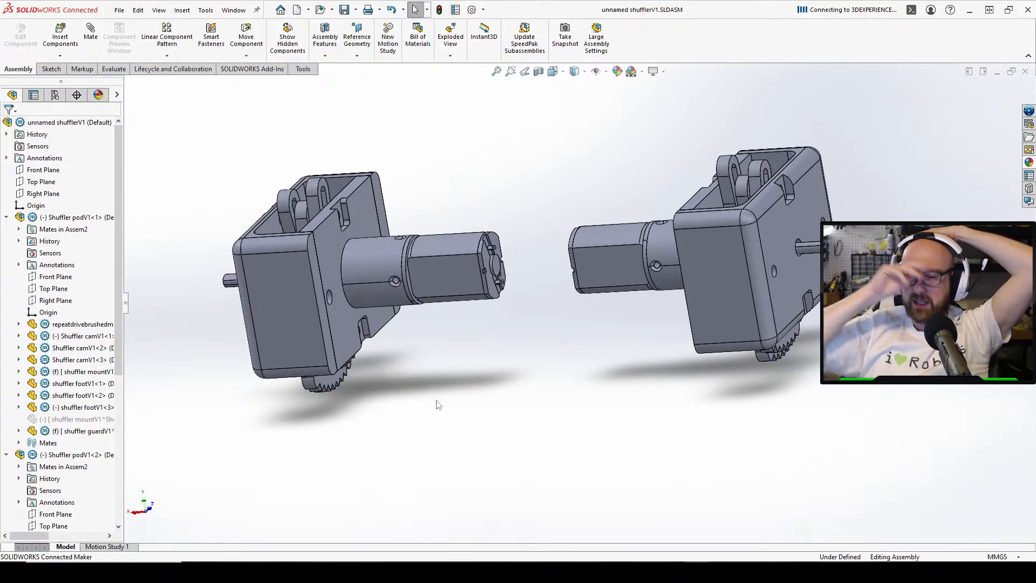
Slide a pod by its drive motor to adjust the spacing between the two facing motors
left_click(616, 248)
middle_click_drag(616, 248, 565, 389)
scroll(607, 338, "down", 5)
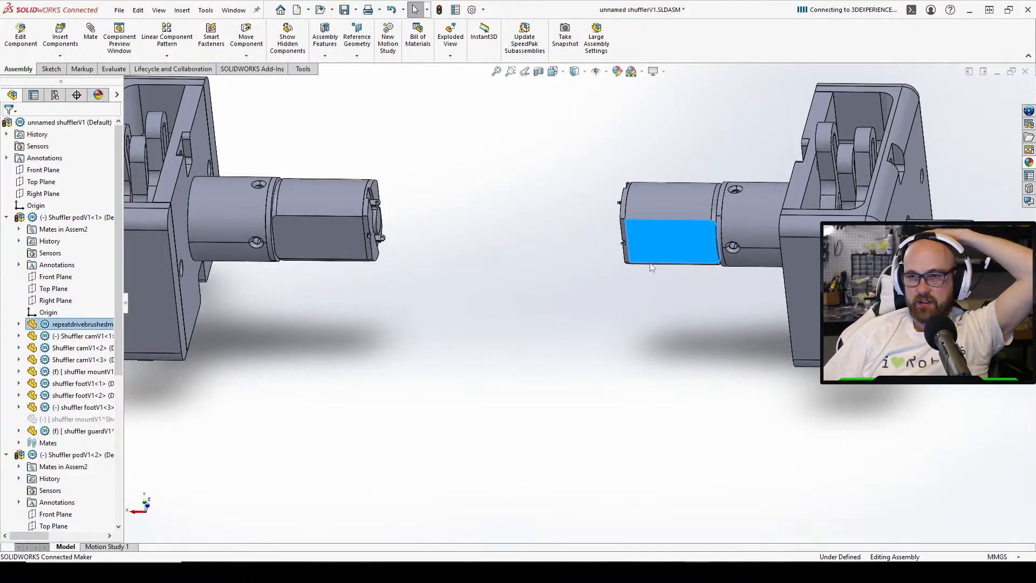
left_click(630, 248)
middle_click_drag(630, 248, 563, 256)
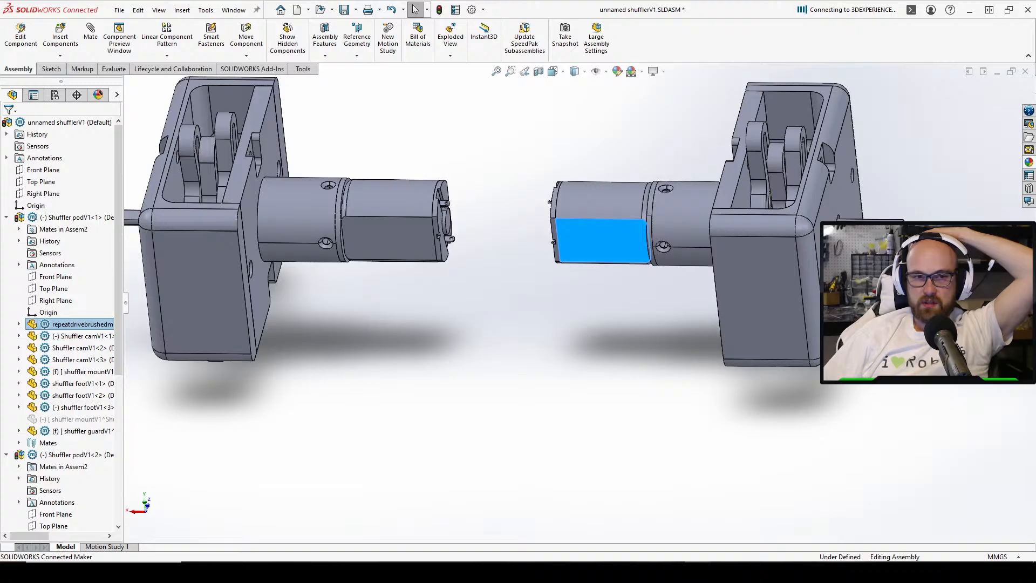
left_click(469, 322)
middle_click_drag(529, 241, 522, 214)
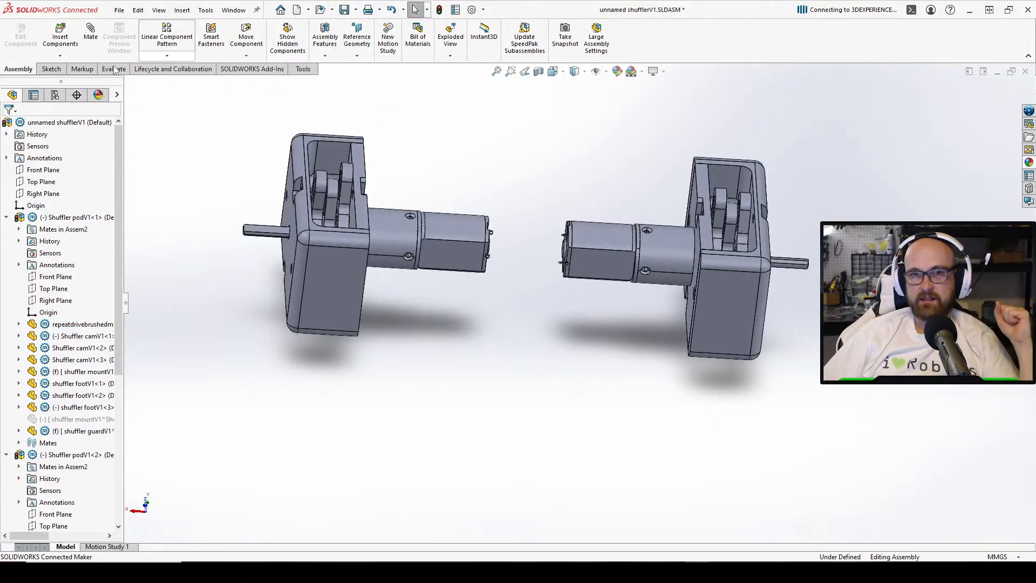
left_click(61, 38)
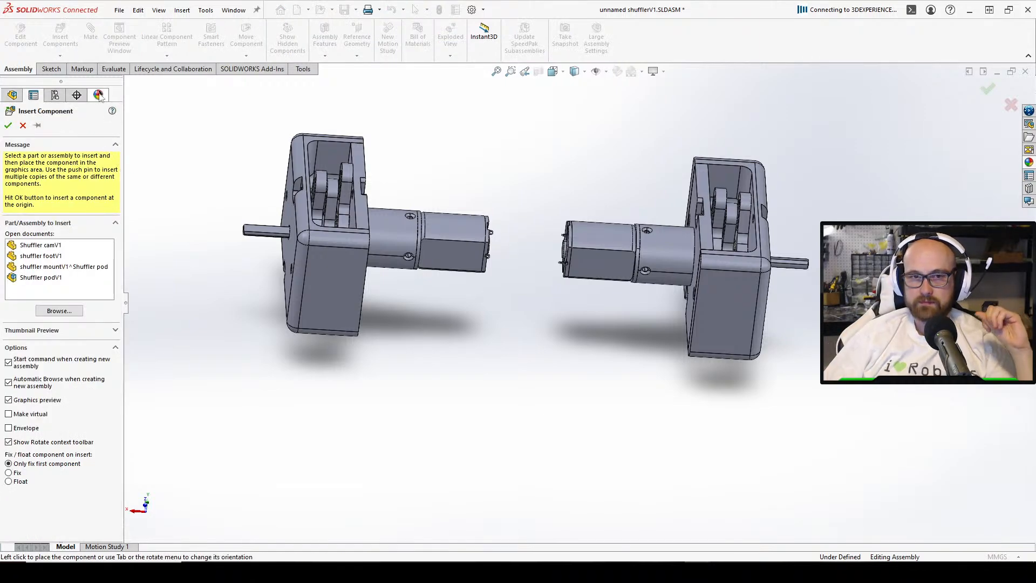
middle_click_drag(257, 172, 441, 46)
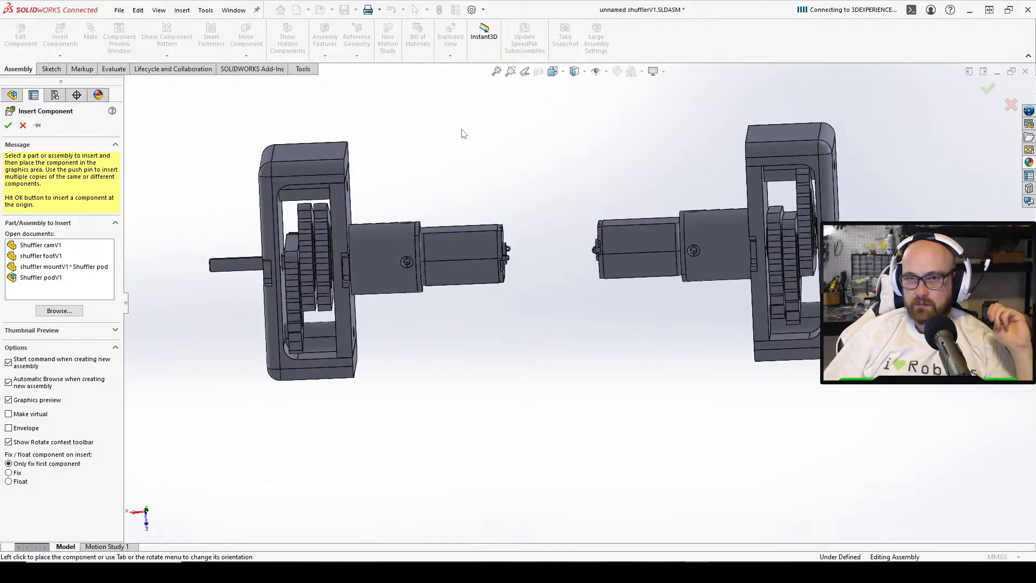
middle_click_drag(463, 134, 467, 326)
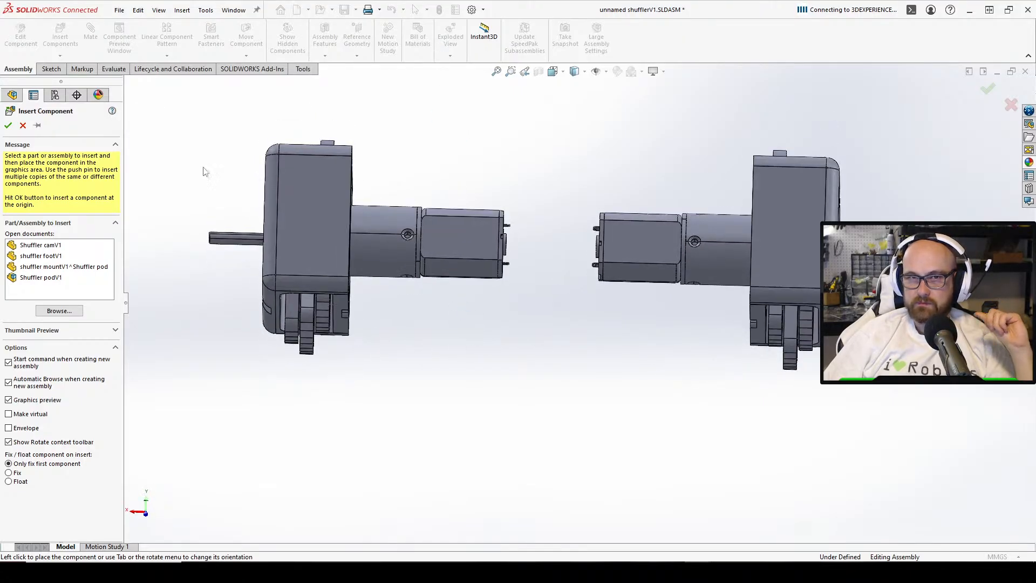
left_click(23, 126)
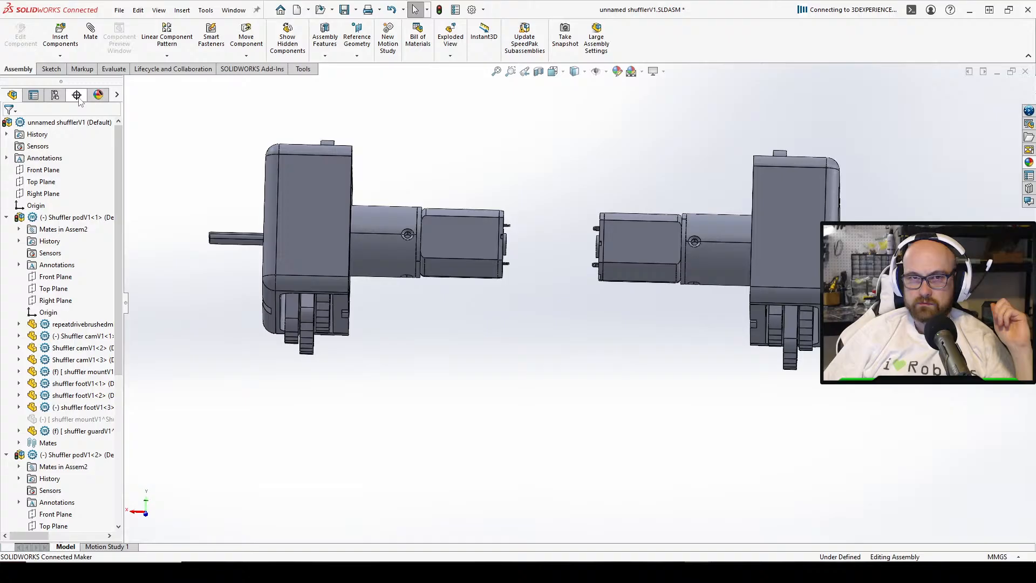
Insert the BRUSHLESS_OUTRUNNER_d2822 motor from the Purchased > Motors folder and place it between the two pods
left_click(62, 43)
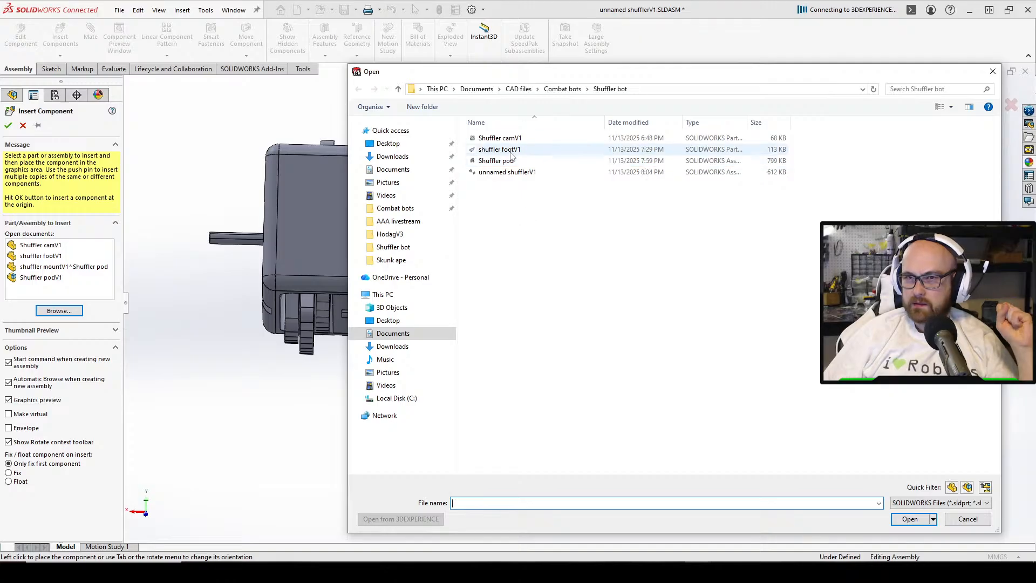
left_click(555, 89)
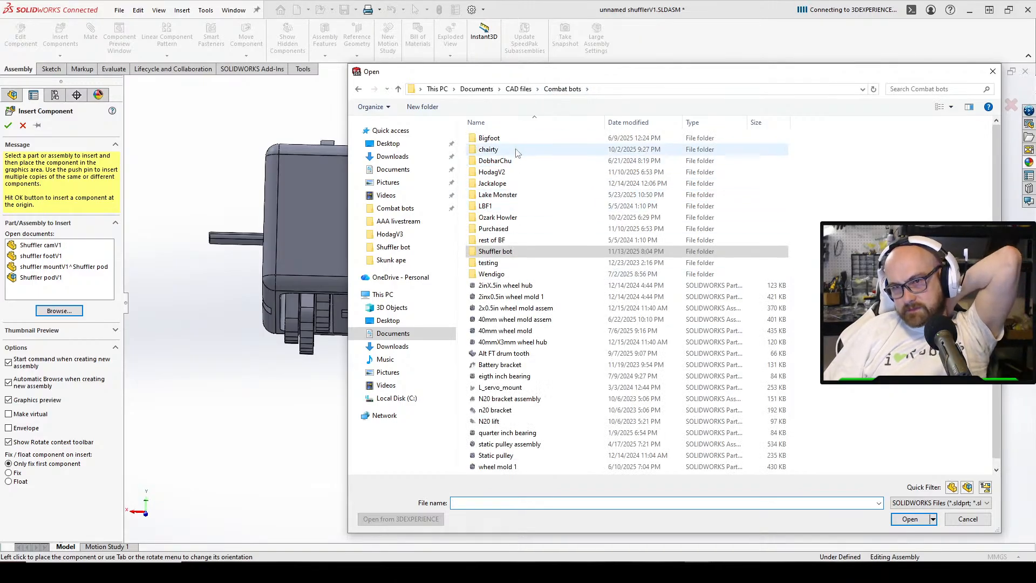
double_click(514, 231)
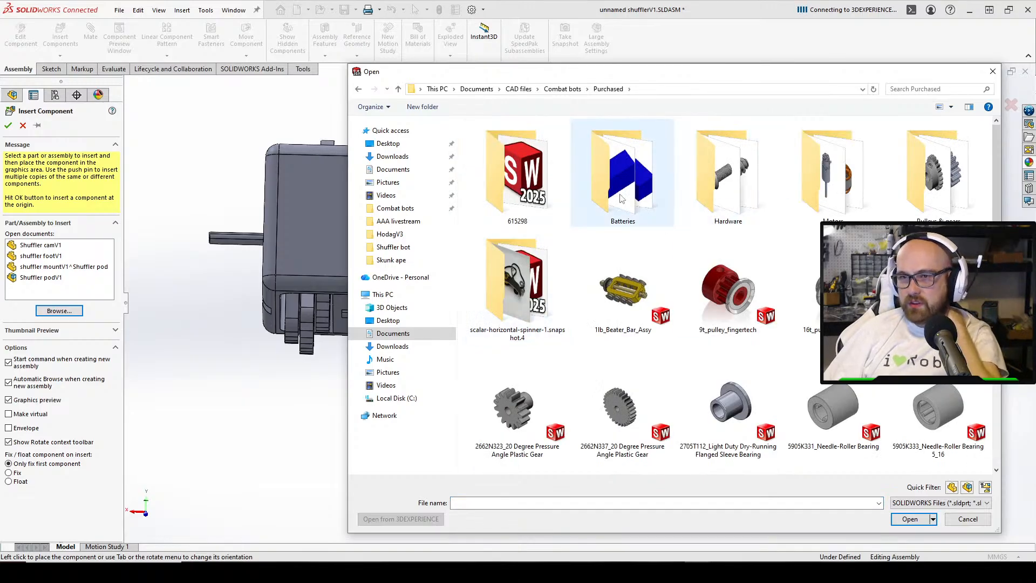
double_click(876, 182)
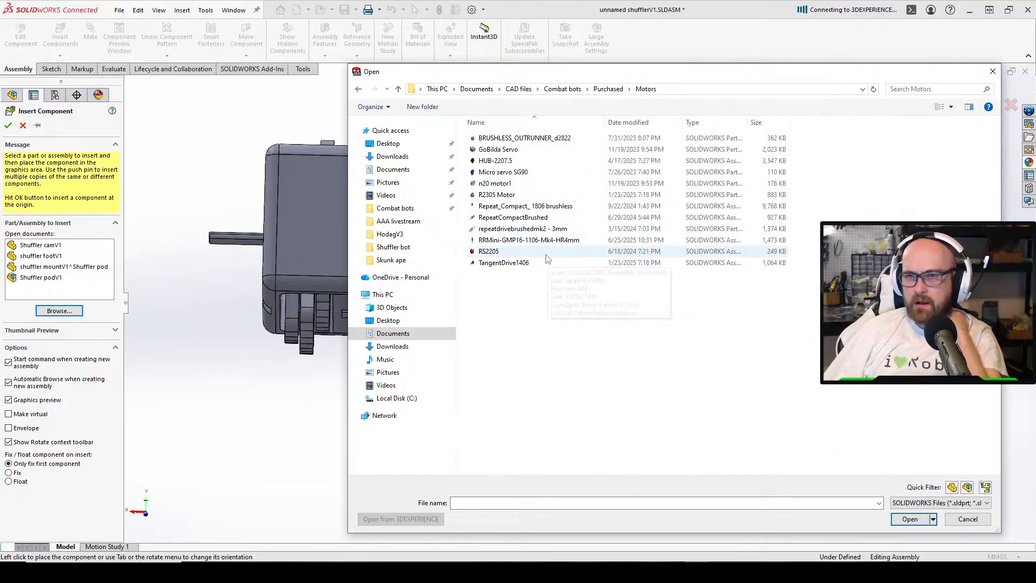
left_click(566, 138)
double_click(565, 138)
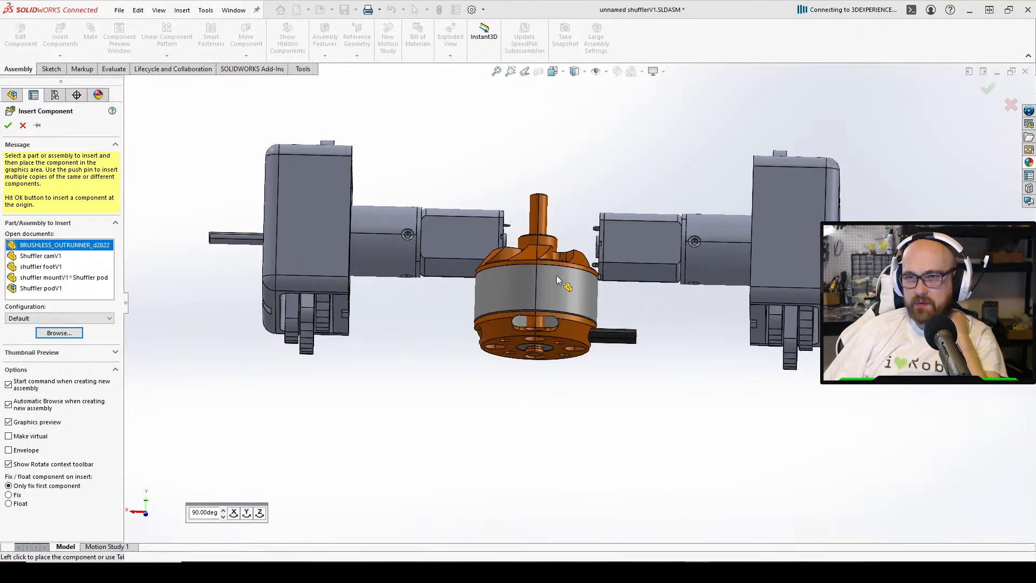
left_click(519, 313)
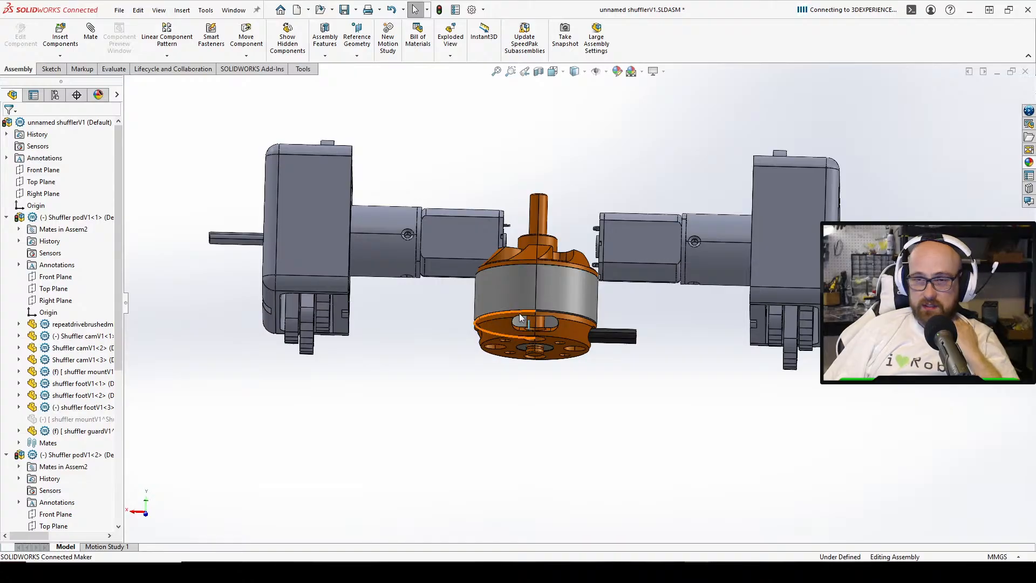
Flip the outrunner motor so its shaft points down and raise it between the two drive motors
right_click_drag(519, 313, 527, 503)
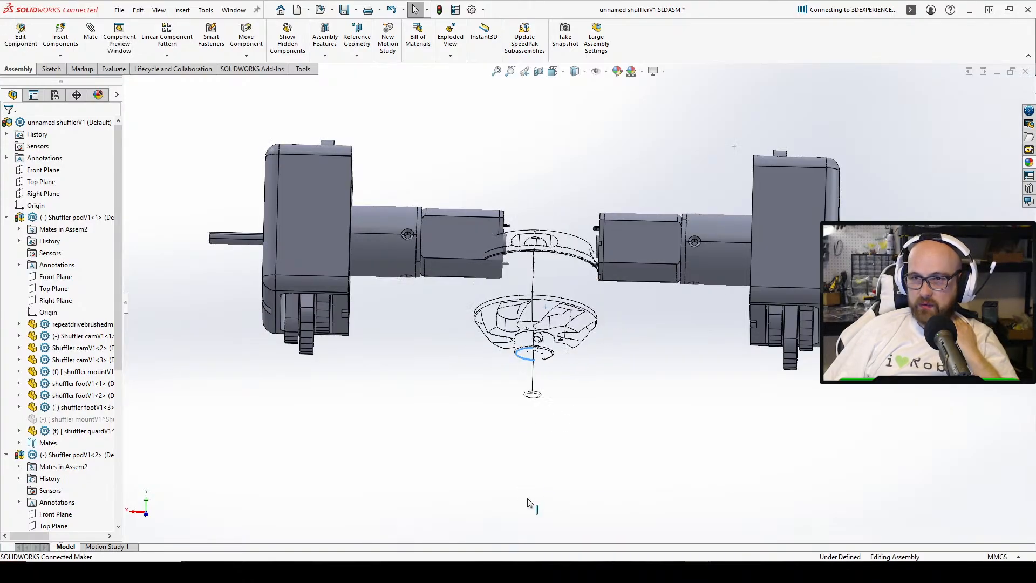
middle_click_drag(597, 292, 587, 339)
right_click_drag(567, 327, 561, 375)
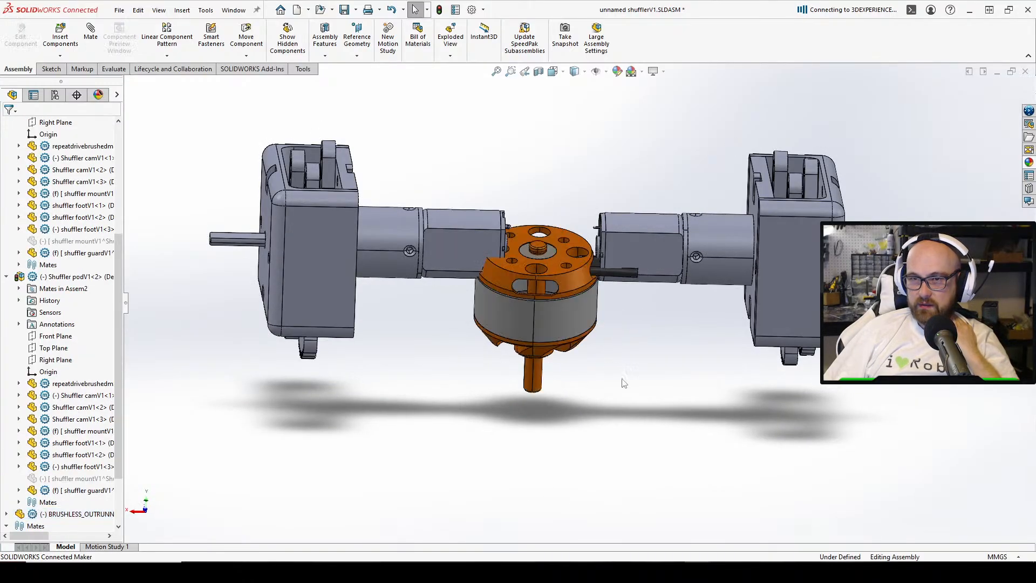
left_click(540, 301)
left_click_drag(541, 301, 548, 240)
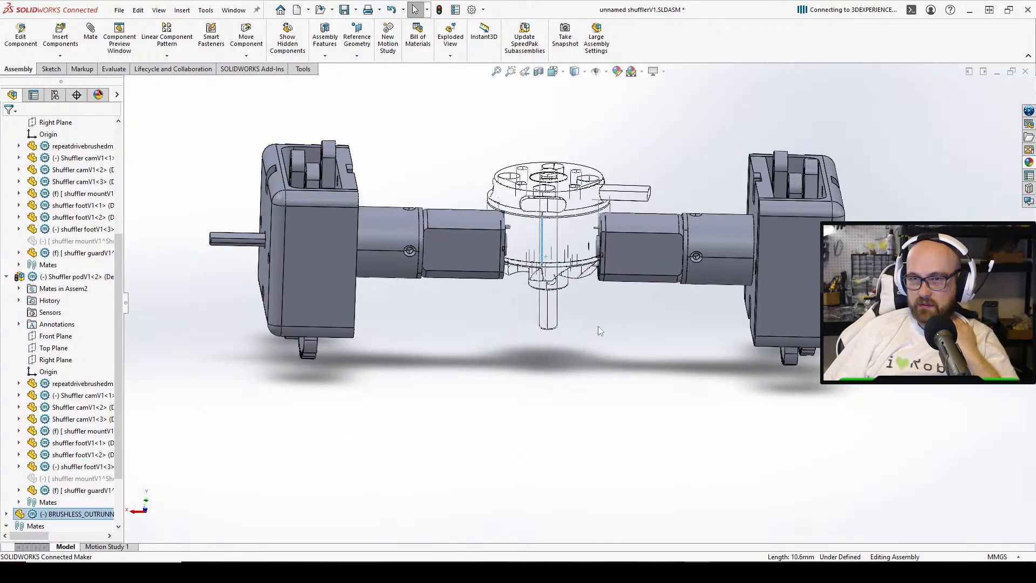
middle_click_drag(598, 326, 591, 266)
right_click_drag(591, 267, 541, 179)
middle_click_drag(552, 232, 555, 244)
left_click(562, 240)
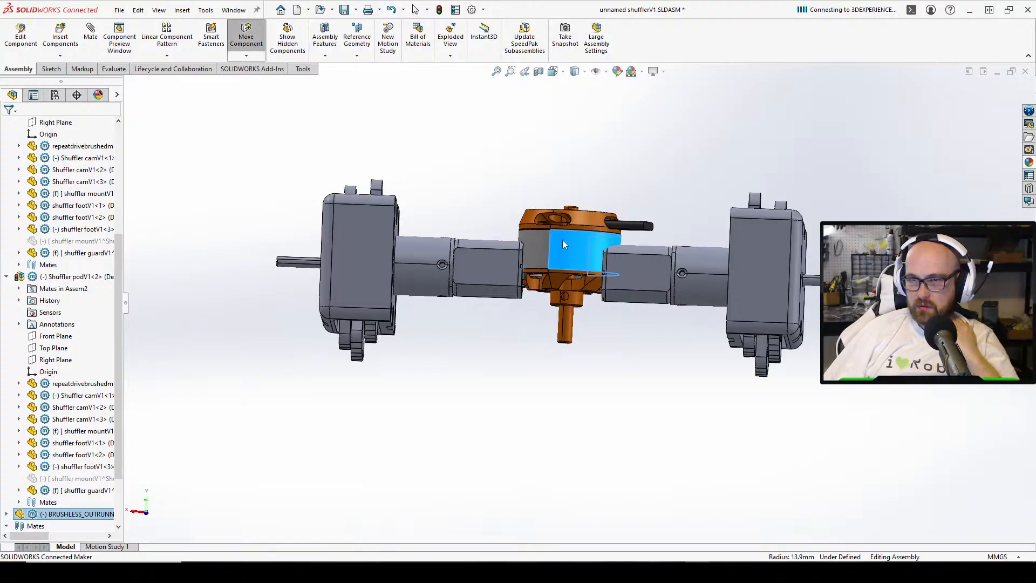
Move the two pods farther apart by one drive motor to make room for the outrunner between them
middle_click_drag(547, 364, 442, 271)
left_click(399, 261)
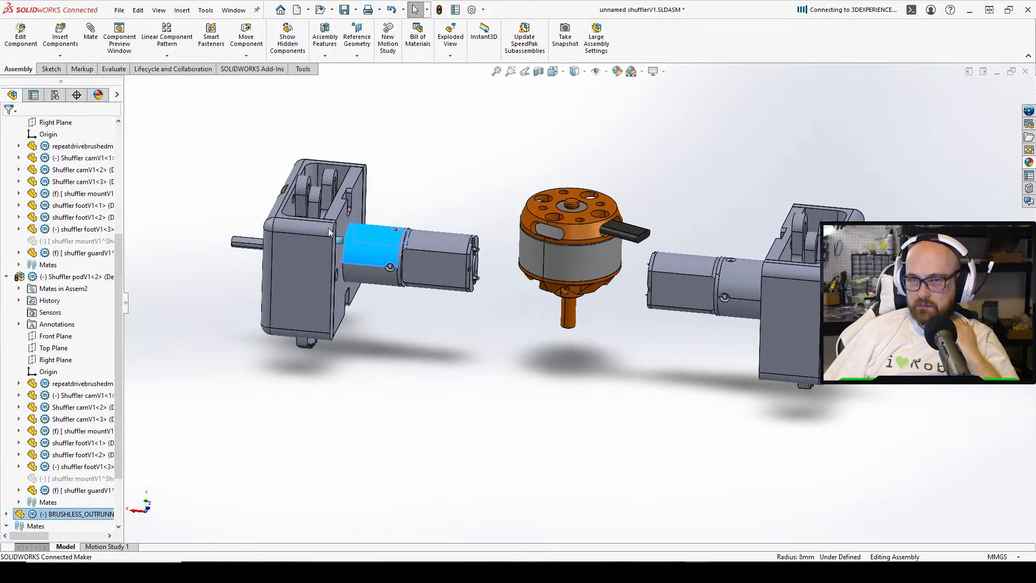
left_click(564, 263)
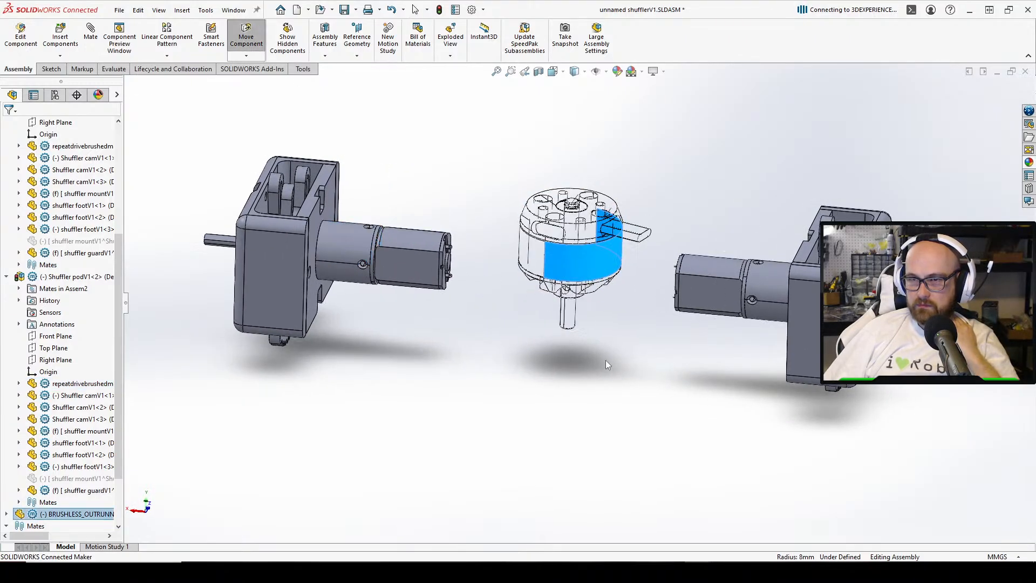
Lower the outrunner between the drive motors and turn it about its shaft so its wire lead faces the front
middle_click_drag(605, 360, 642, 311)
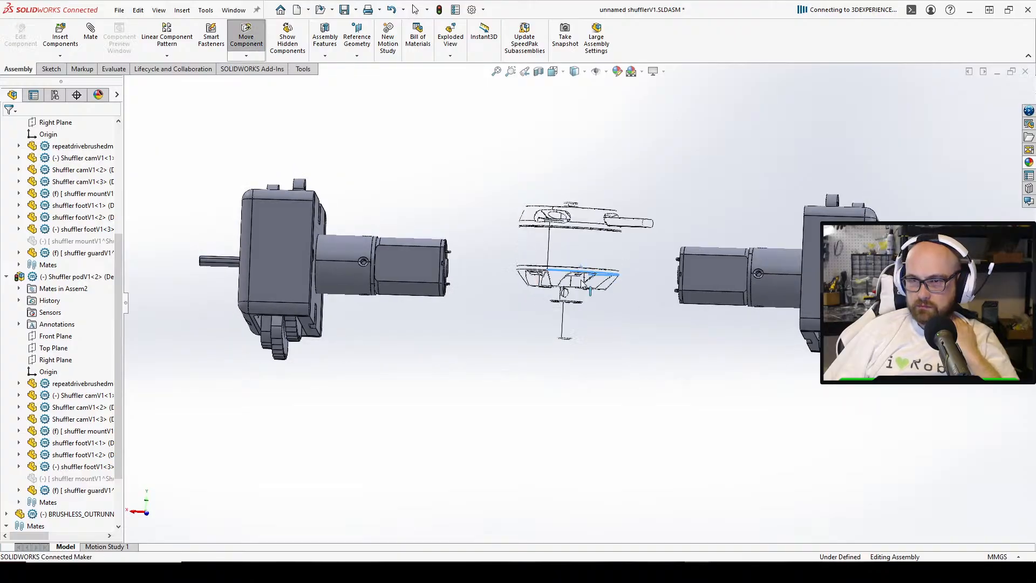
left_click(564, 263)
left_click_drag(565, 259, 569, 306)
key("Escape")
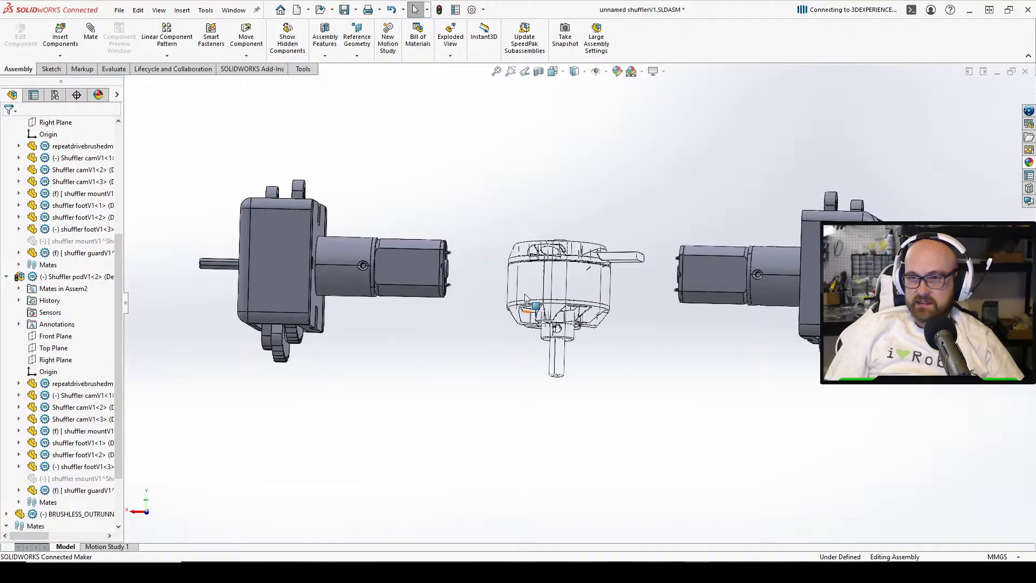
right_click_drag(526, 298, 470, 278)
left_click(543, 360)
middle_click_drag(575, 313, 587, 436)
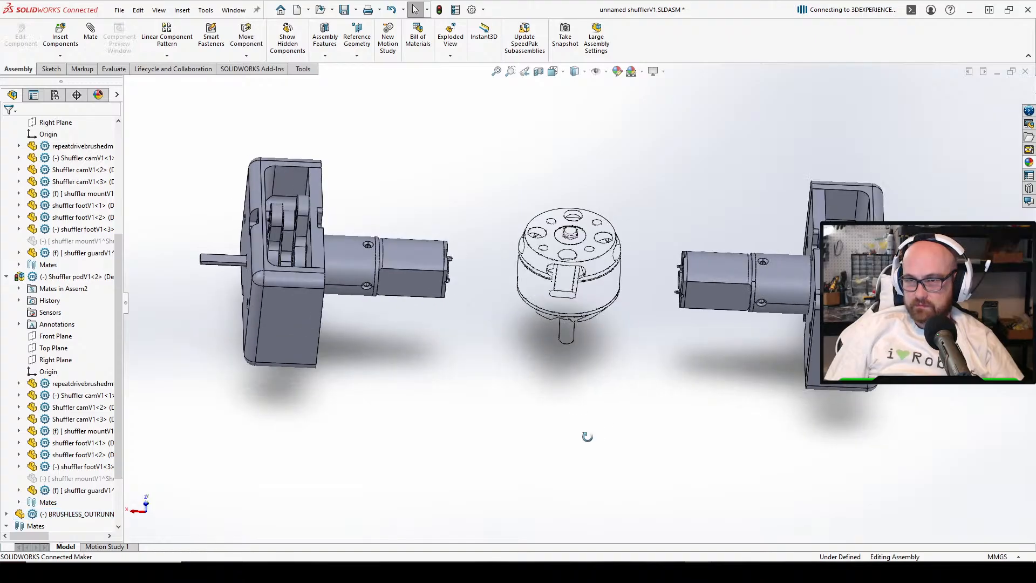
Move the outrunner out from between the drive motors to beyond one end of the pods, with its wire lead pointing away from them
left_click_drag(592, 306, 571, 173)
left_click(565, 324)
middle_click_drag(564, 325, 645, 245)
left_click(531, 234)
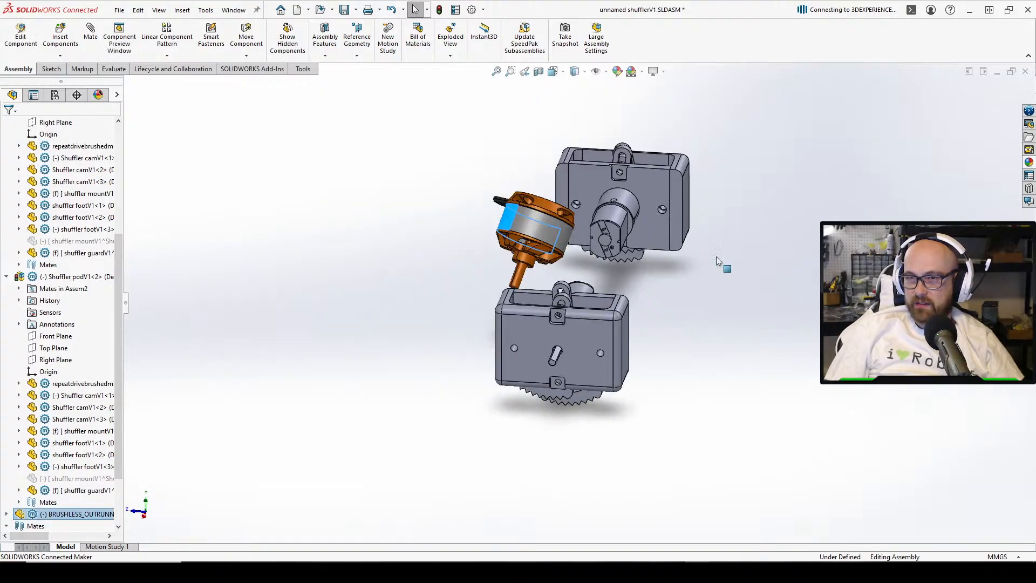
left_click_drag(522, 203, 706, 211)
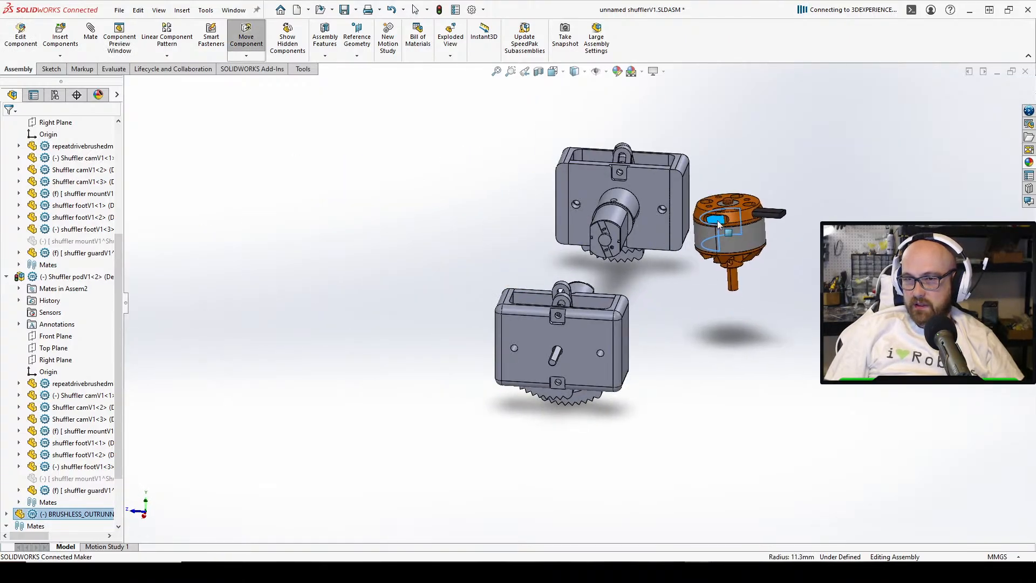
right_click(716, 225)
left_click(684, 276)
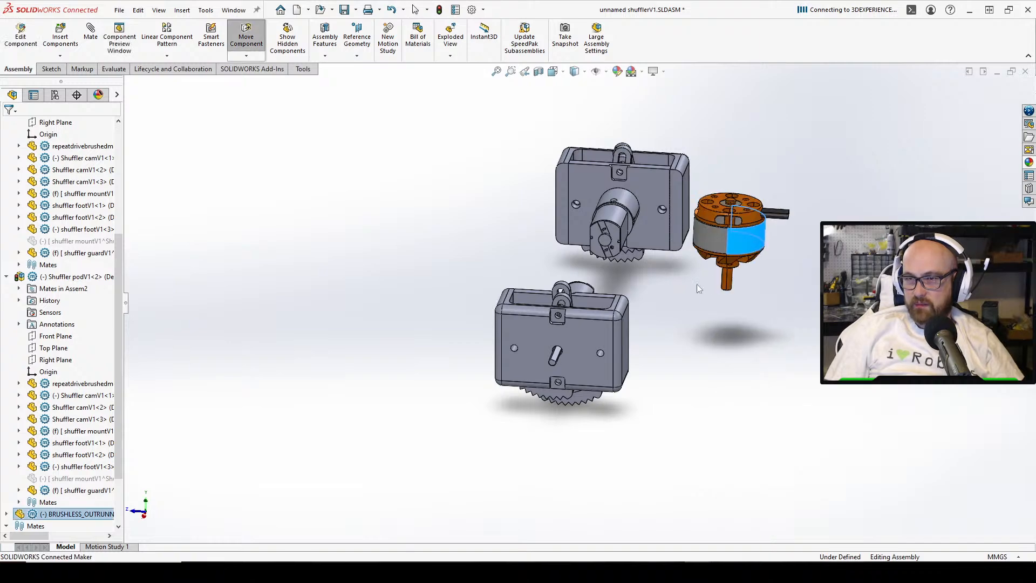
Bring the outrunner in closer to the pods, beside the ends of their housings and clear of the drive motors
middle_click_drag(693, 290, 691, 393)
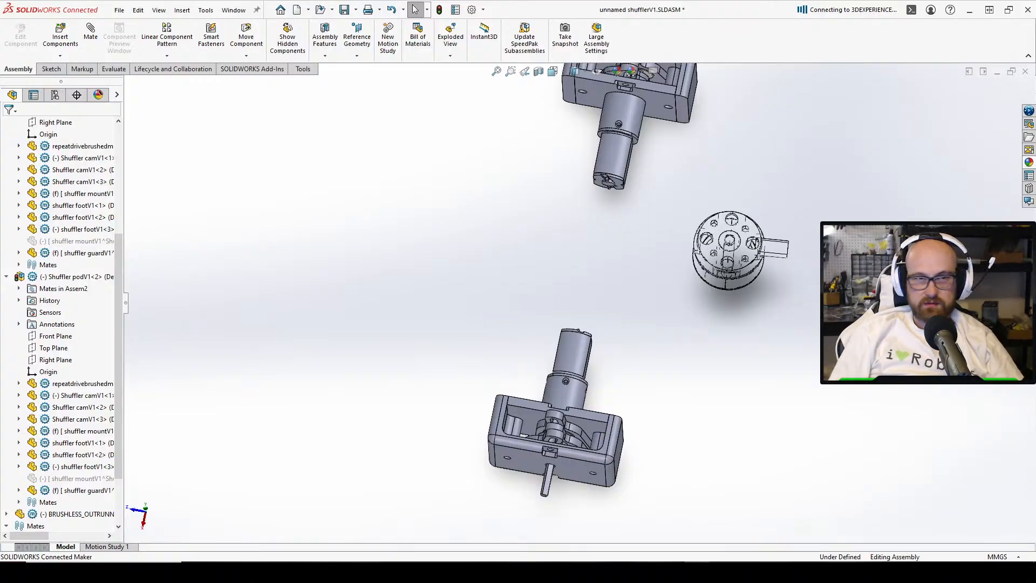
middle_click_drag(410, 270, 416, 86)
mouse_move(558, 252)
left_mouse_down()
mouse_move(578, 173)
mouse_move(550, 207)
mouse_move(550, 237)
mouse_move(484, 286)
left_mouse_up()
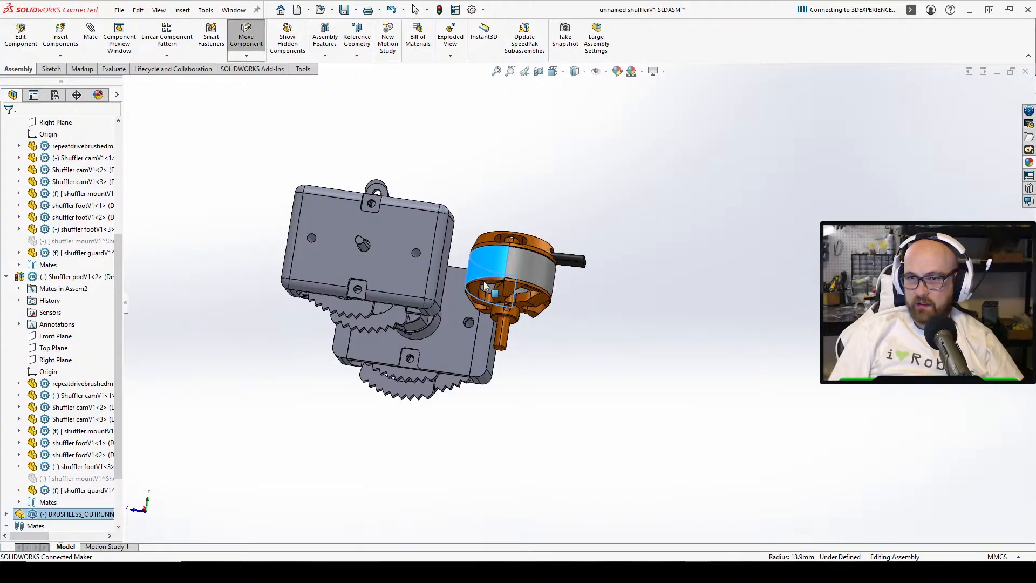
key("Escape")
middle_click_drag(484, 286, 531, 270)
scroll(546, 262, "up", 4)
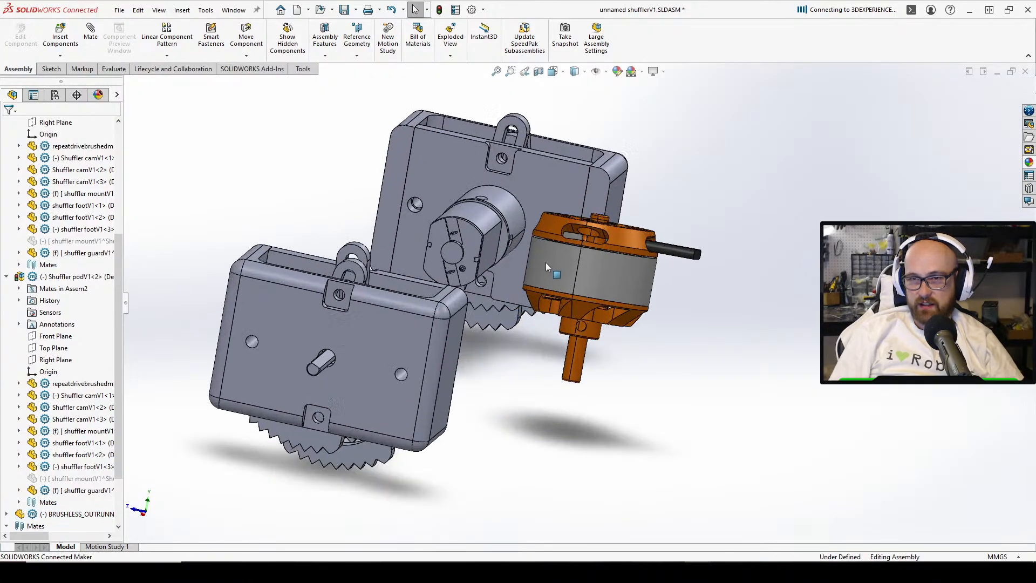
Rotate the brushless outrunner motor beside the two shuffler pods to adjust its orientation
right_click_drag(546, 264, 639, 318)
mouse_move(639, 319)
middle_mouse_down()
mouse_move(533, 245)
mouse_move(558, 255)
mouse_move(418, 466)
middle_mouse_up()
left_click(558, 256)
key("Escape")
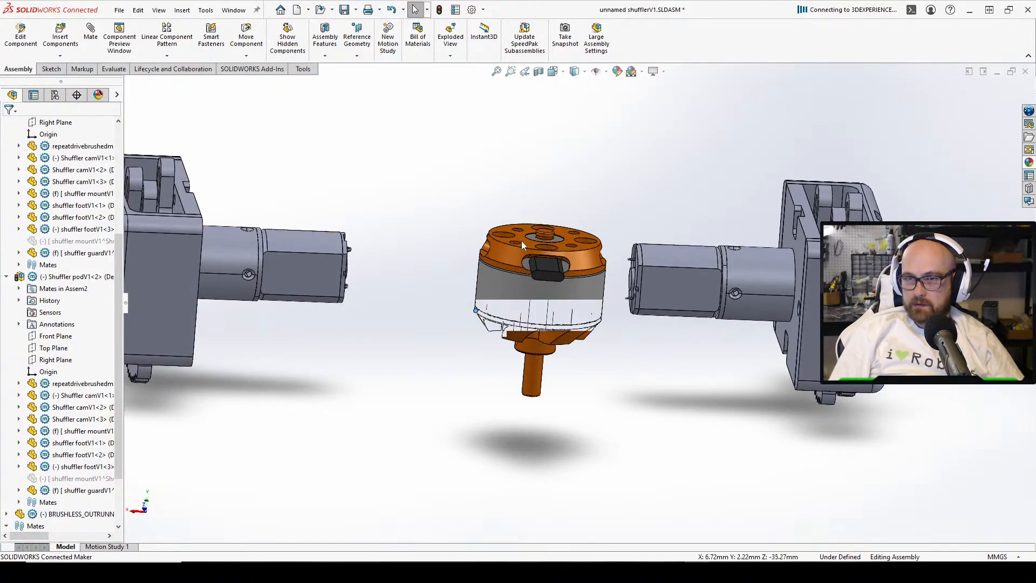
Add a coincident mate between the brushless motor's flat top face and the top rim face of a shuffler pod mount
left_click(529, 238)
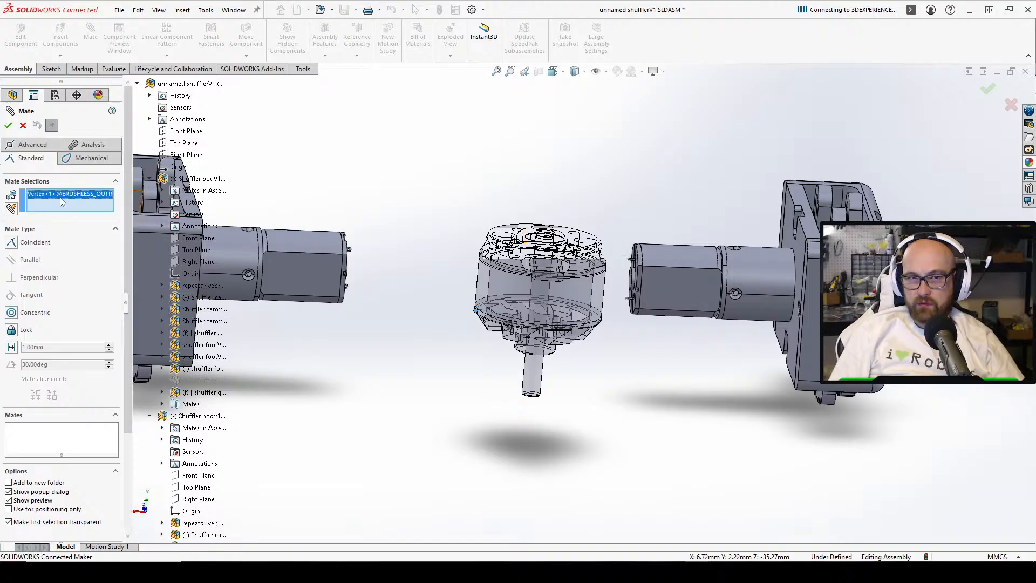
key("Delete")
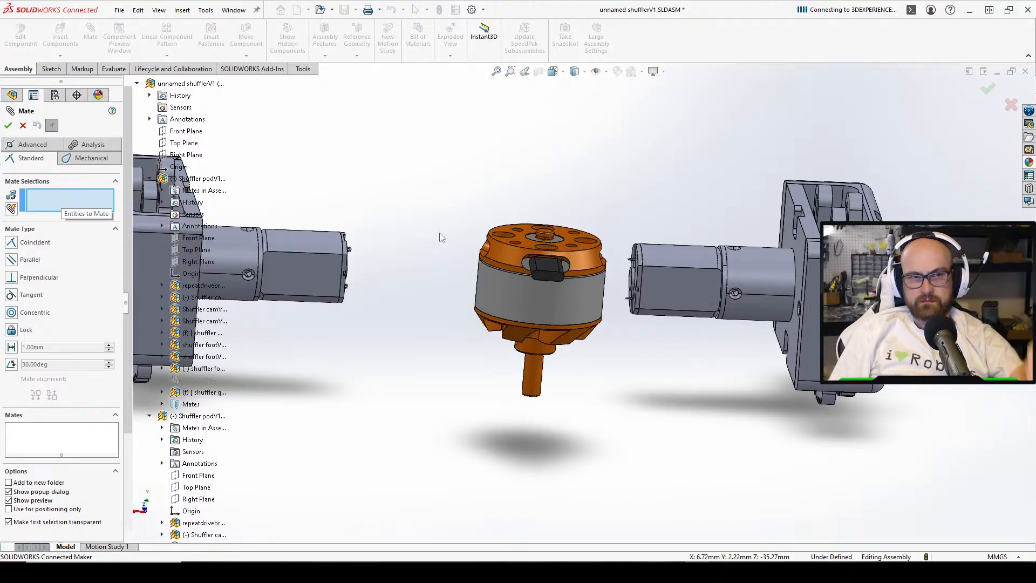
mouse_move(531, 247)
middle_mouse_down()
mouse_move(511, 254)
mouse_move(300, 225)
mouse_move(317, 236)
middle_mouse_up()
left_click(517, 256)
left_click(306, 248)
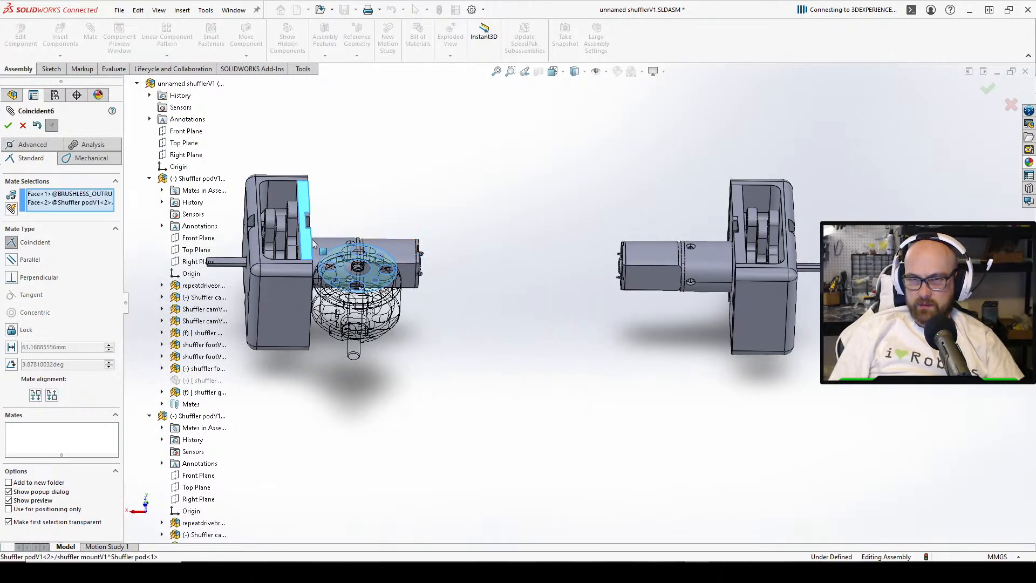
left_click(299, 224)
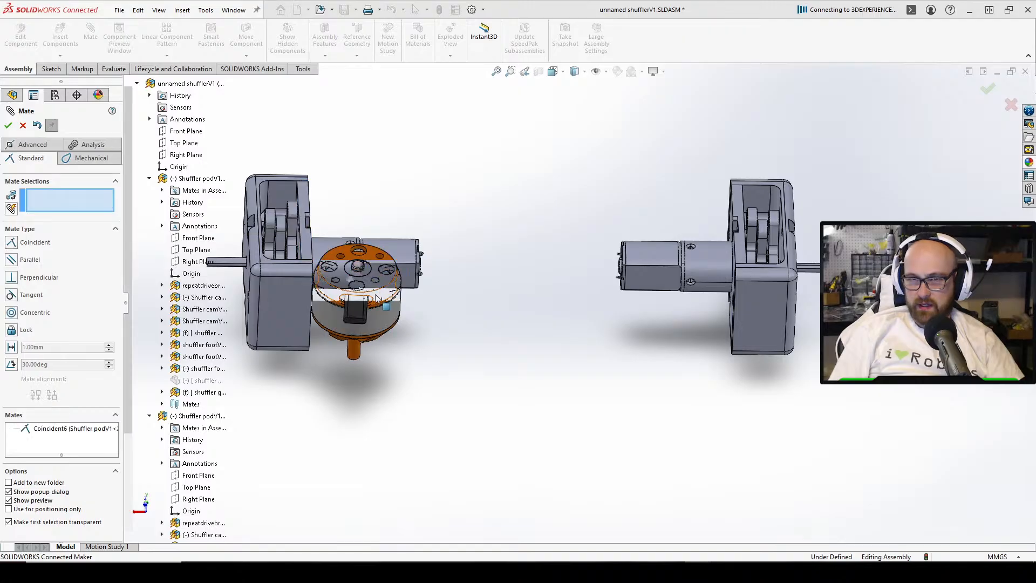
Slide the brushless motor away from the pod and out between the two gearmotors, finishing the mate session
left_click_drag(410, 280, 596, 281)
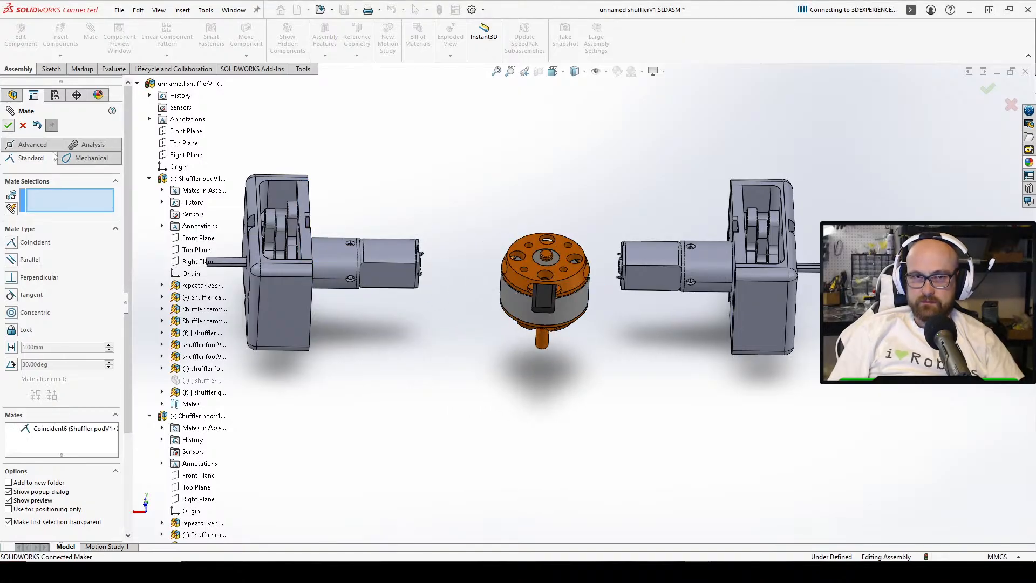
key("Escape")
middle_click_drag(514, 312, 502, 199)
middle_click_drag(563, 313, 576, 215)
left_click_drag(576, 214, 544, 193)
left_click(543, 192)
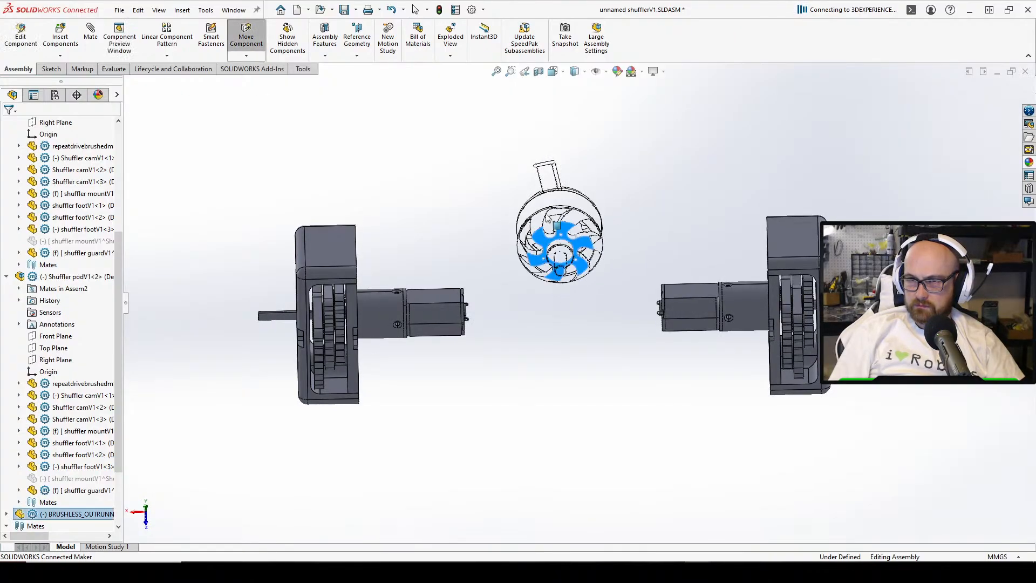
Turn and shift the brushless motor near the gearmotors, and move the two shuffler pods slightly closer together
middle_click_drag(545, 194, 691, 453)
right_click_drag(539, 269, 418, 255)
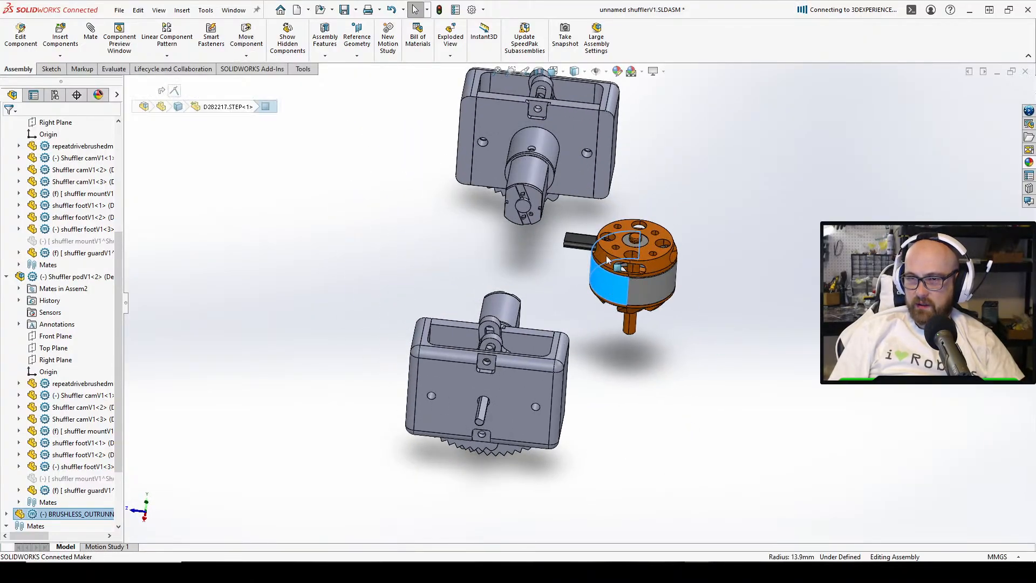
left_click_drag(607, 260, 554, 221)
middle_click_drag(557, 224, 565, 285)
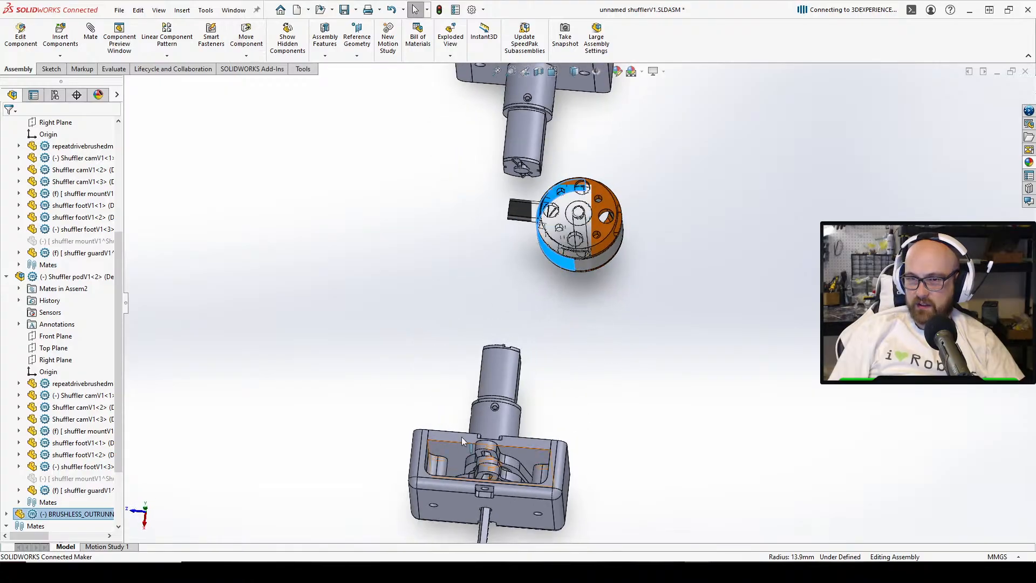
left_click_drag(504, 355, 472, 321)
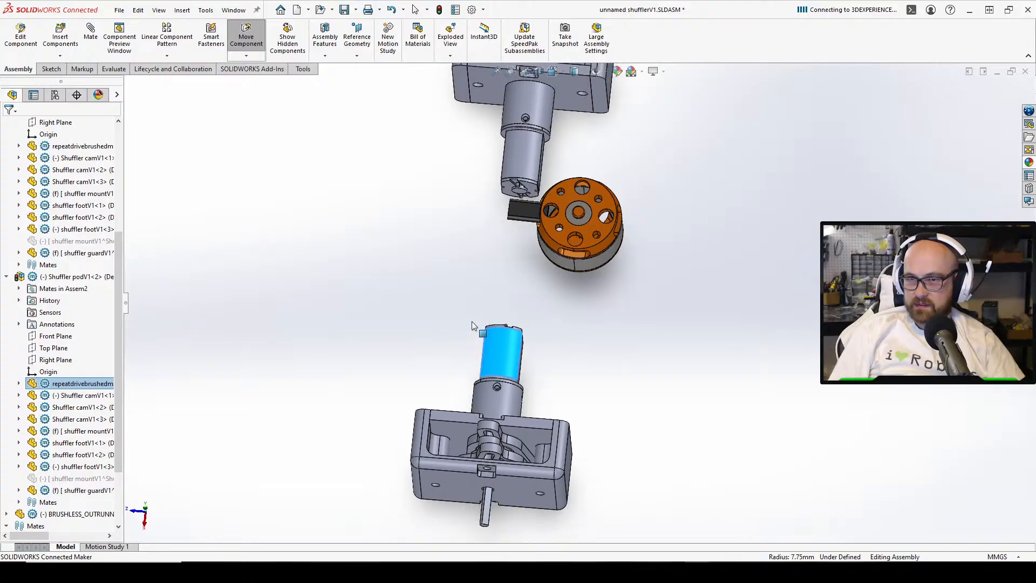
mouse_move(471, 322)
middle_mouse_down()
mouse_move(540, 288)
mouse_move(446, 112)
mouse_move(504, 290)
middle_mouse_up()
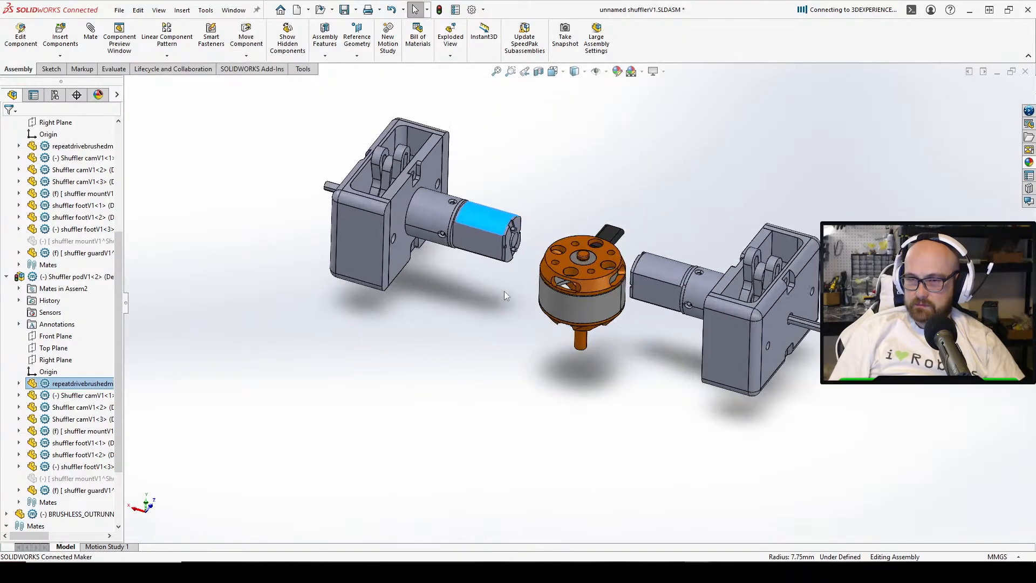
Slide the brushless motor out of the gap between the gearmotors to one side of the pods
left_click(536, 306)
left_click_drag(535, 302, 513, 313)
mouse_move(513, 312)
middle_mouse_down()
mouse_move(550, 199)
mouse_move(564, 235)
mouse_move(563, 289)
mouse_move(460, 215)
mouse_move(453, 349)
middle_mouse_up()
scroll(563, 294, "down", 2)
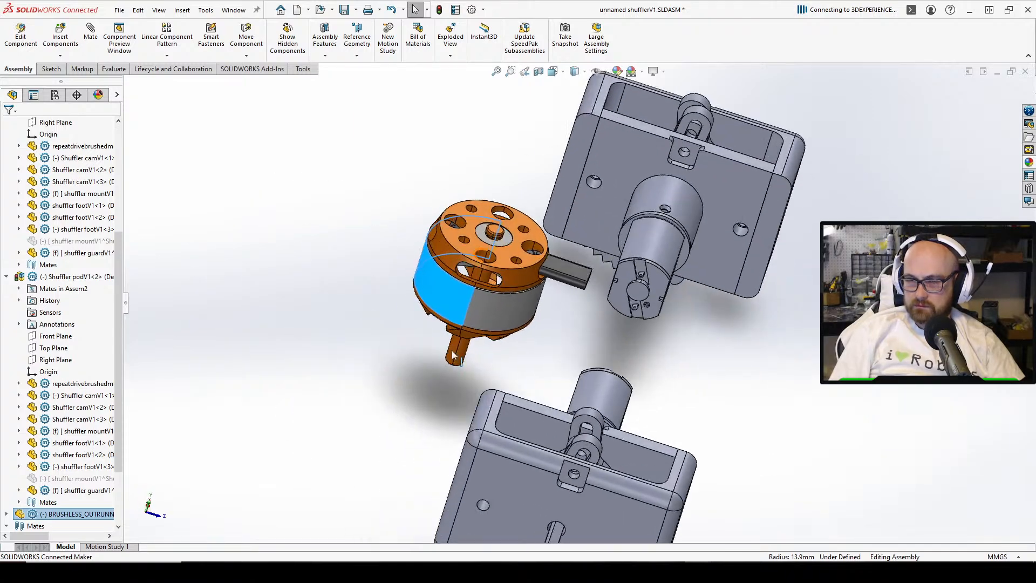
mouse_move(473, 307)
left_mouse_down()
mouse_move(435, 273)
mouse_move(484, 302)
left_mouse_up()
double_click(483, 302)
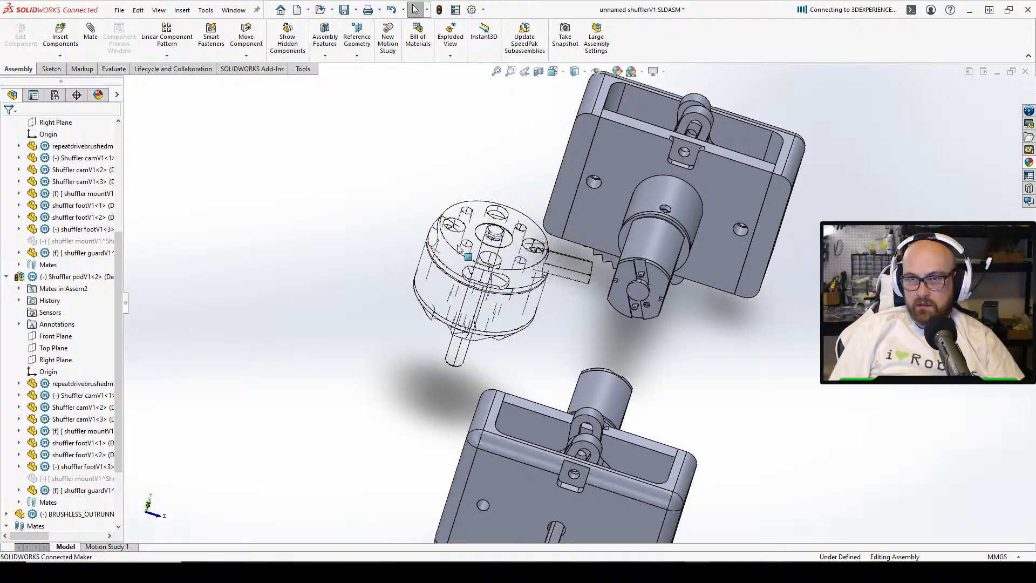
Move the brushless motor farther from the shuffler pods and adjust its placement in the open area
middle_click_drag(458, 249, 554, 292)
left_click(488, 311)
key("Escape")
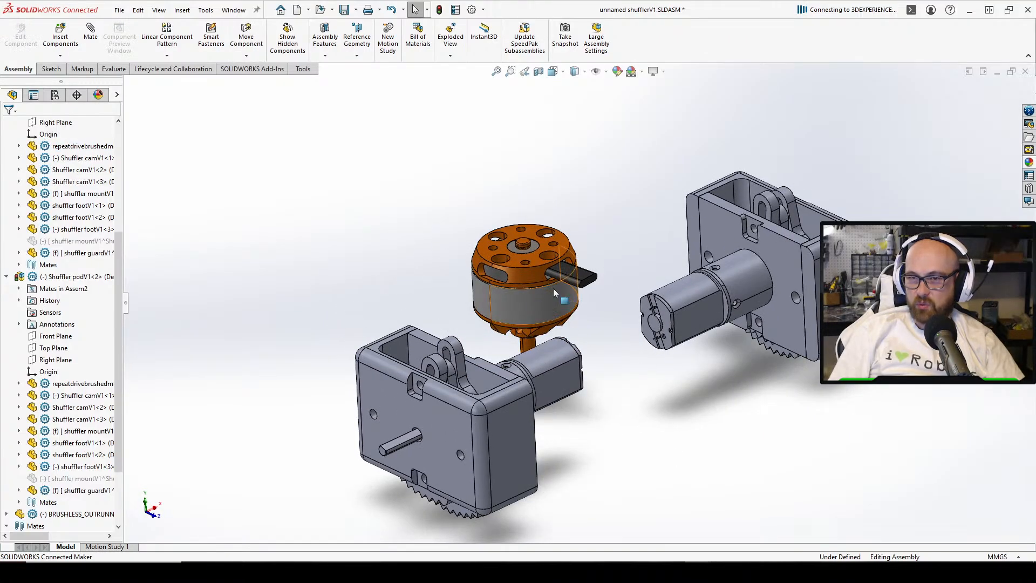
left_click(554, 292)
middle_click_drag(613, 336, 686, 406)
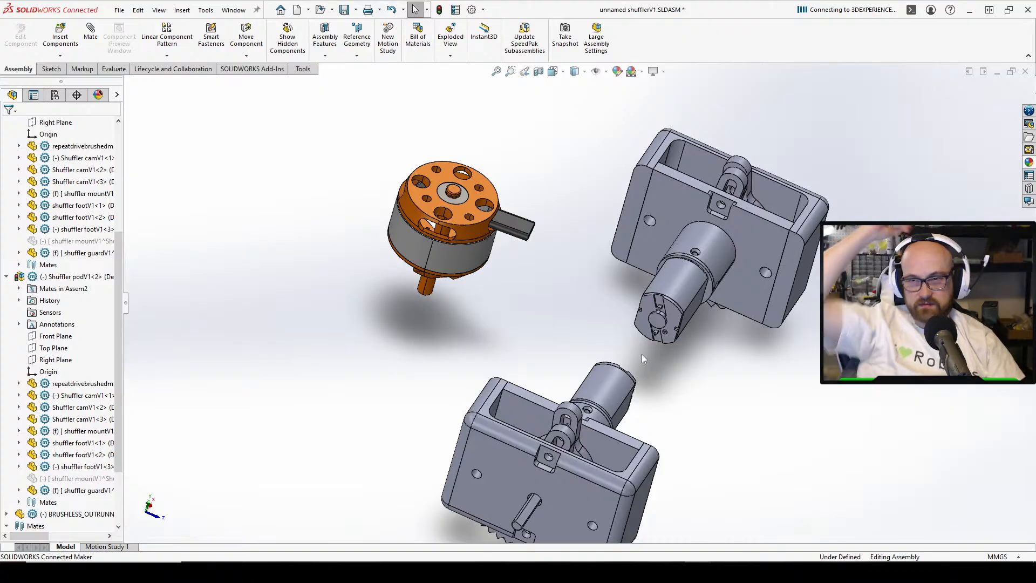
middle_click_drag(543, 296, 528, 374)
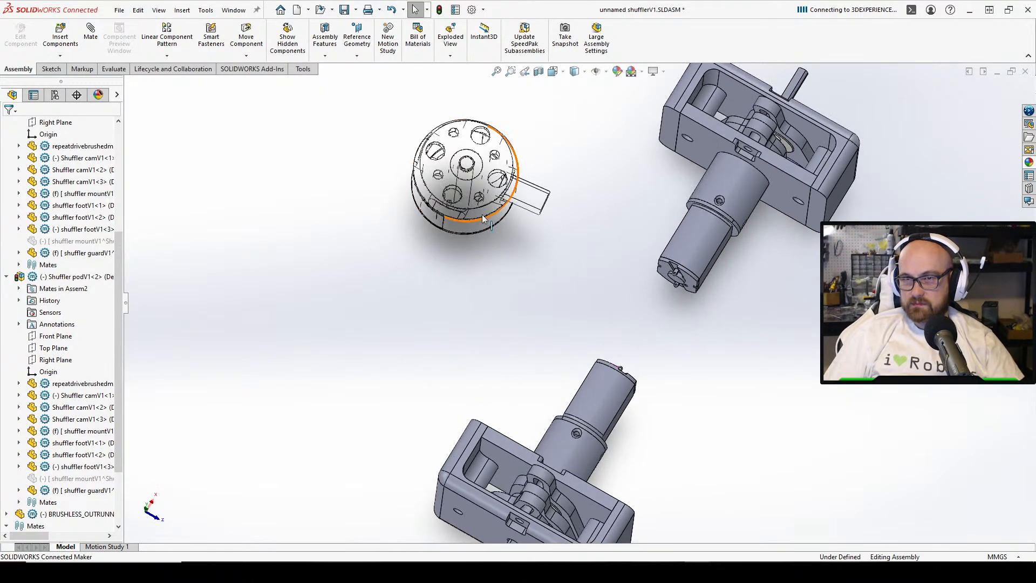
right_click_drag(470, 212, 462, 228)
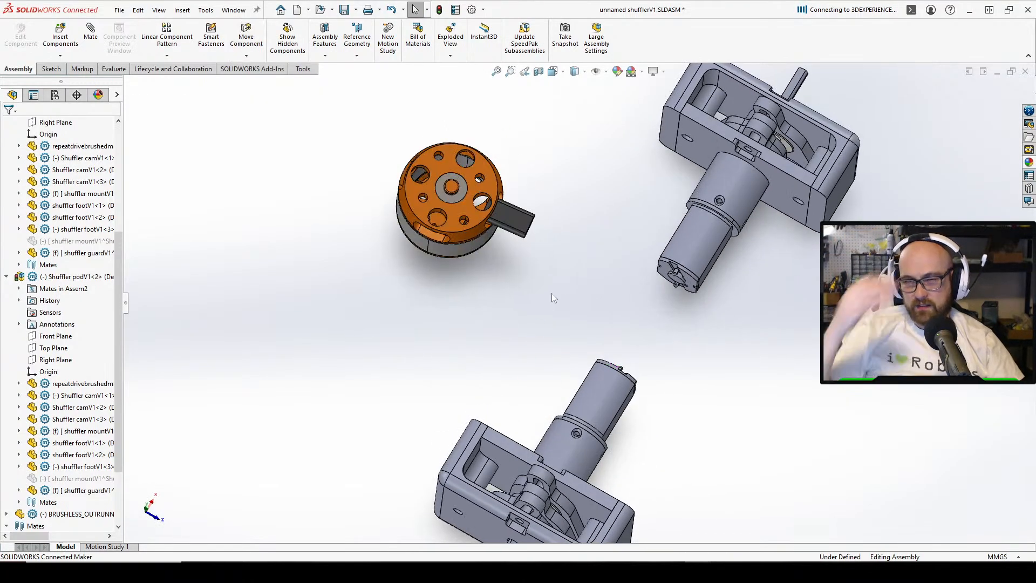
Position the brushless motor roughly midway between the two pods, just behind the line of the gearmotors
middle_click_drag(483, 332, 404, 524)
scroll(552, 381, "down", 5)
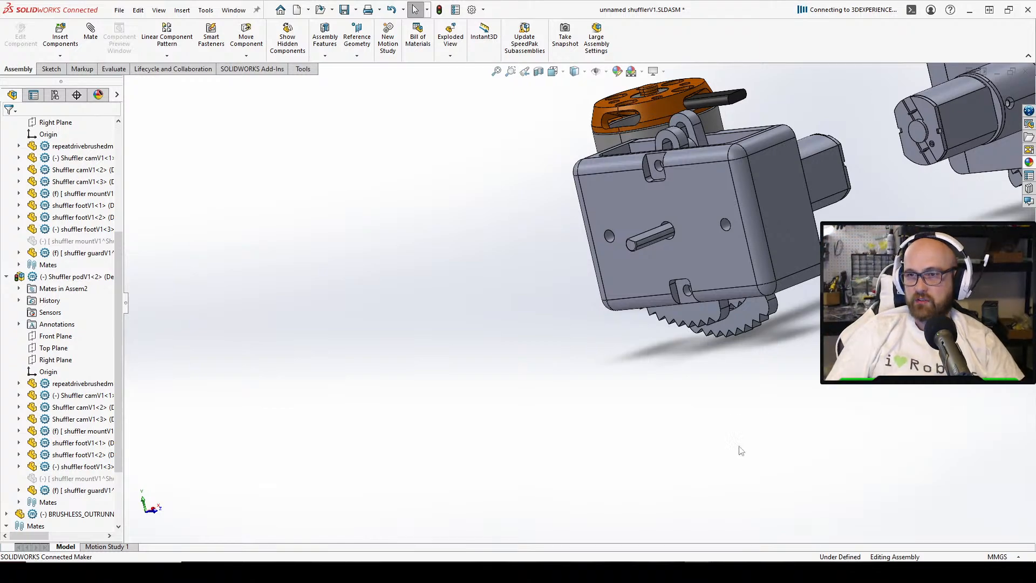
middle_click_drag(740, 449, 721, 198)
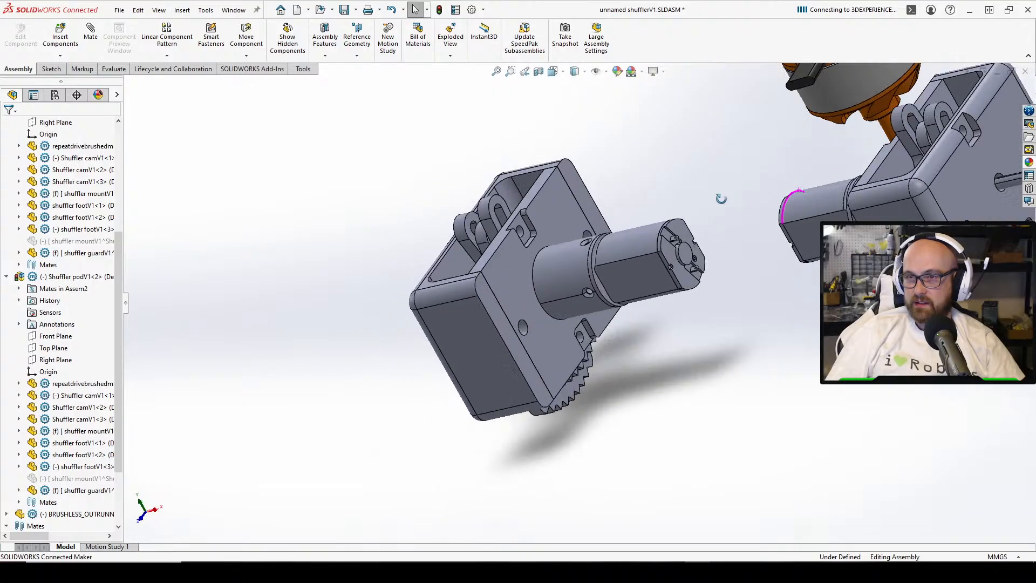
key("ctrl+1")
scroll(704, 159, "down", 2)
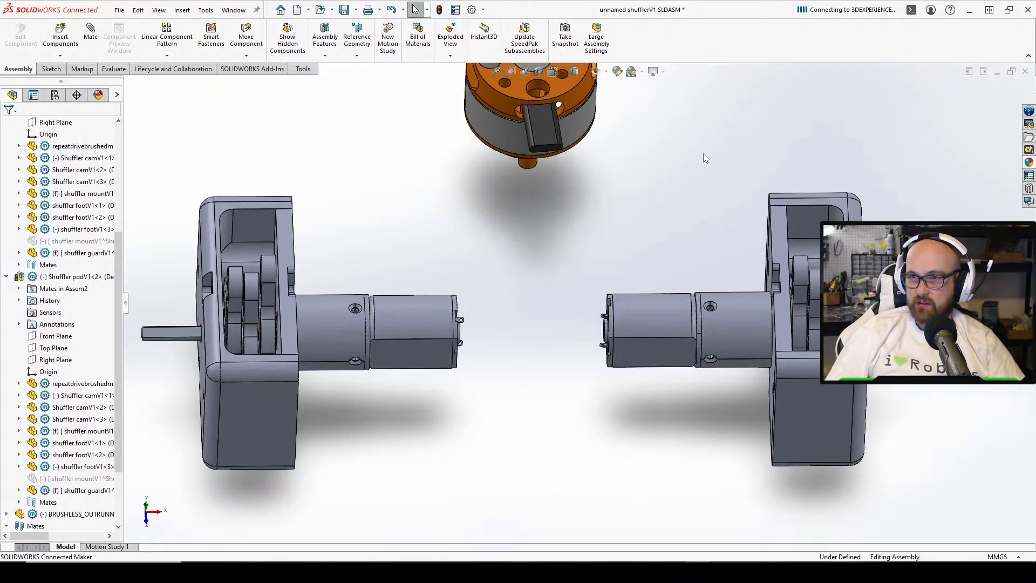
left_click(562, 116)
scroll(565, 145, "up", 2)
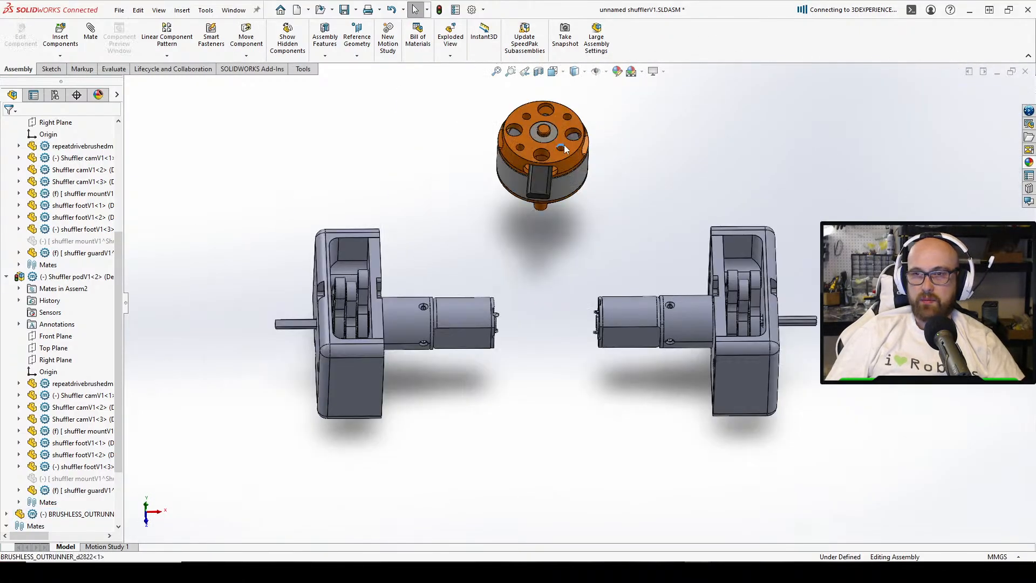
left_click(579, 145)
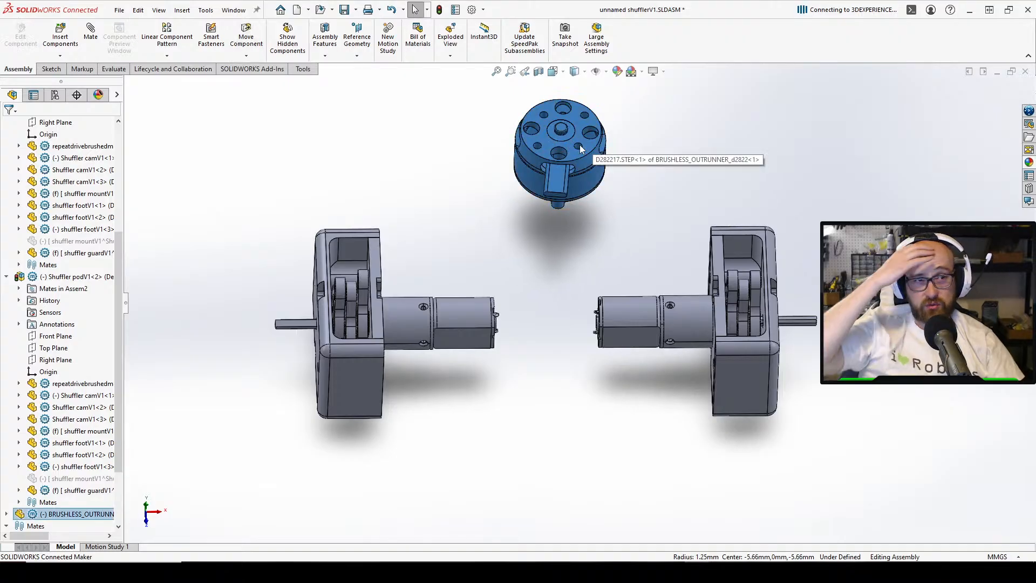
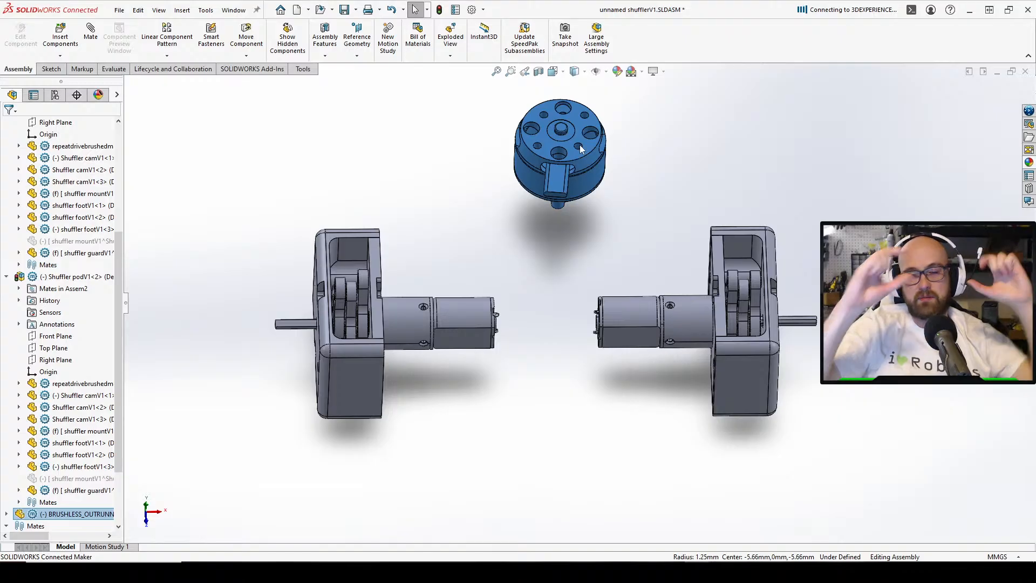
left_click(581, 249)
left_click(596, 186)
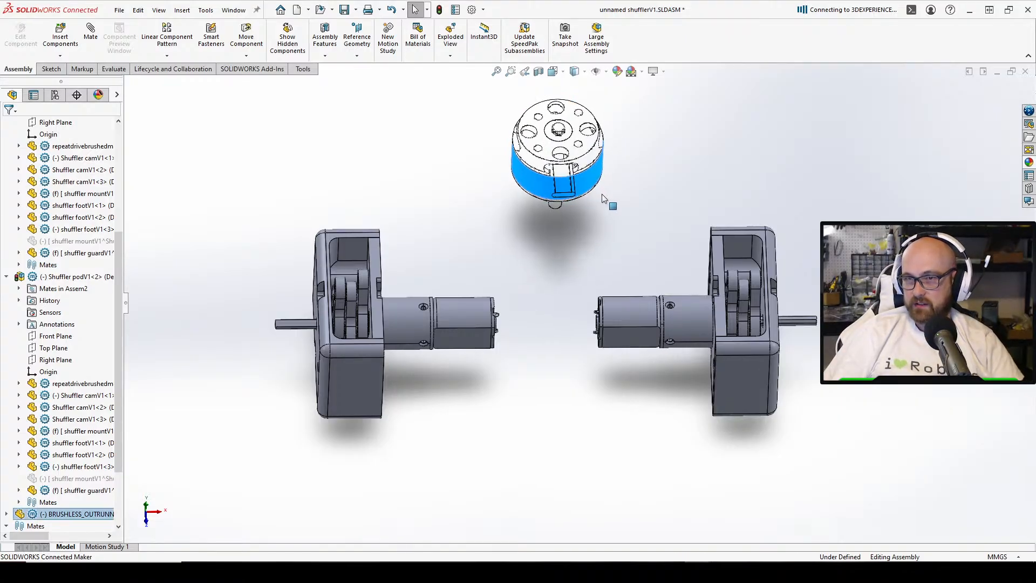
left_click_drag(603, 198, 566, 243)
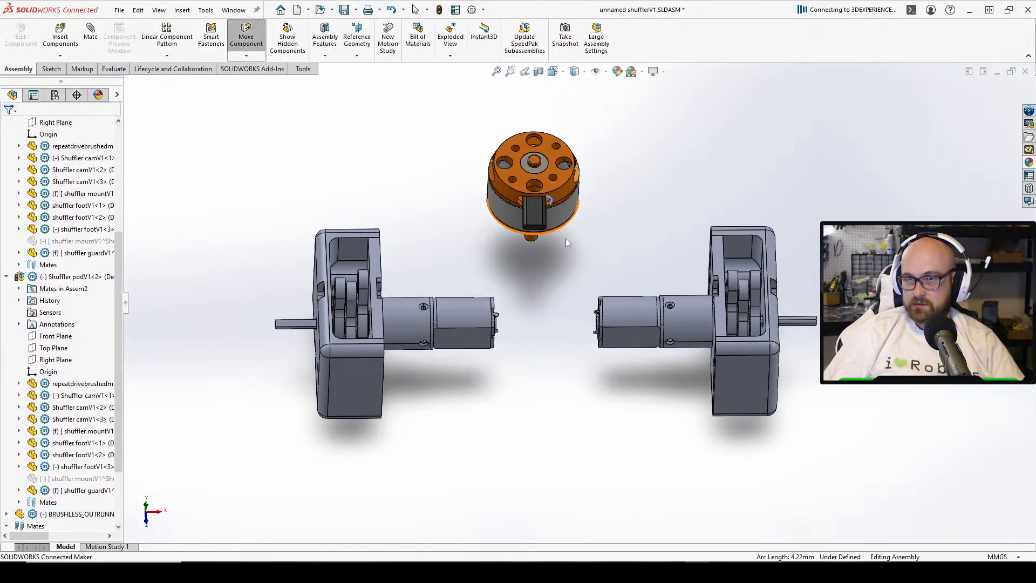
Examine the brushless motor's placement between the shuffler pods and one pod's gearmotor side and mounting holes from several angles
middle_click_drag(565, 243, 548, 233)
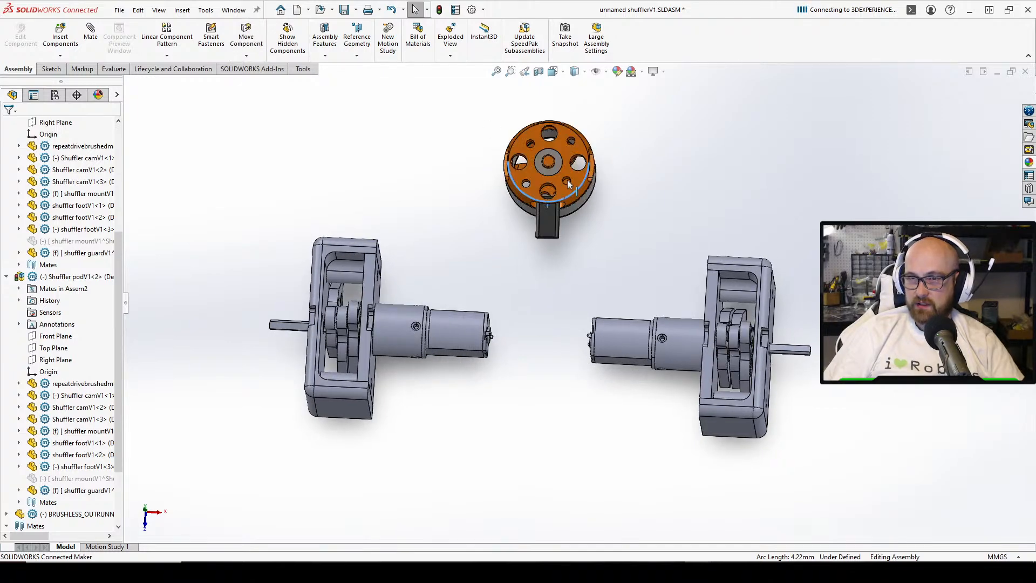
middle_click_drag(559, 270, 678, 60)
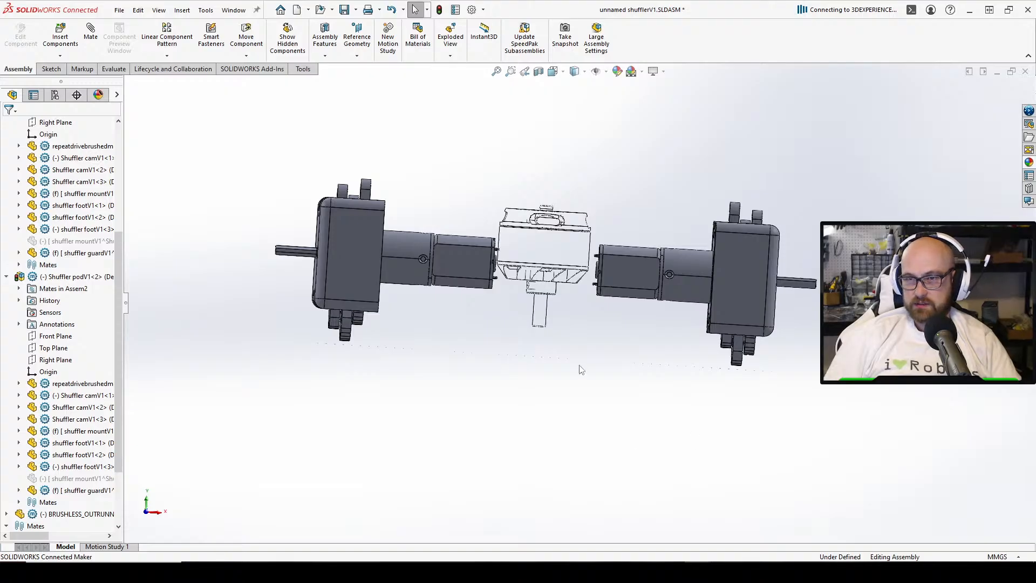
mouse_move(581, 370)
middle_mouse_down()
mouse_move(504, 409)
mouse_move(541, 340)
mouse_move(522, 298)
mouse_move(466, 277)
mouse_move(564, 187)
middle_mouse_up()
scroll(522, 298, "up", 5)
scroll(522, 298, "down", 5)
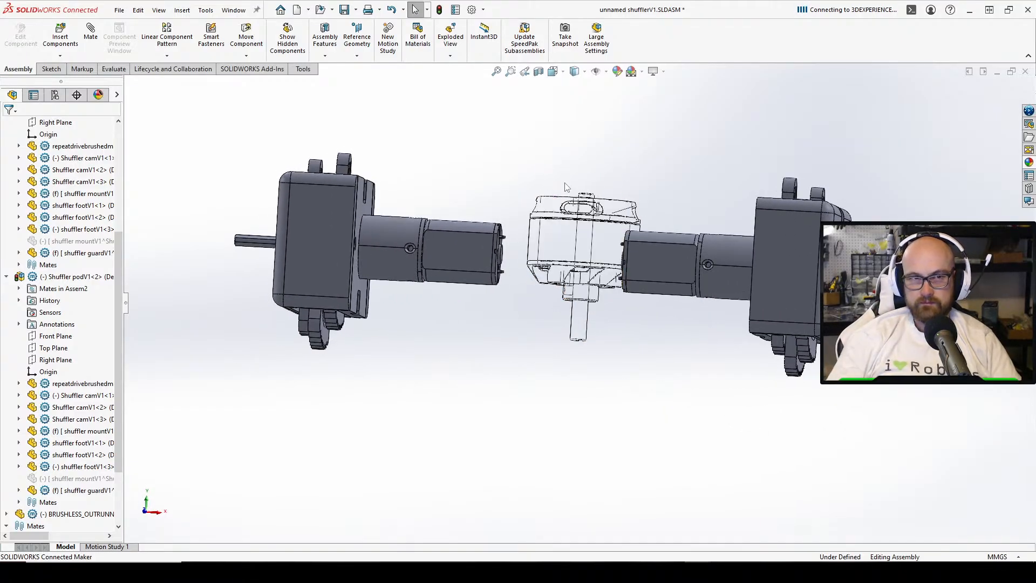
middle_click_drag(558, 185, 473, 247)
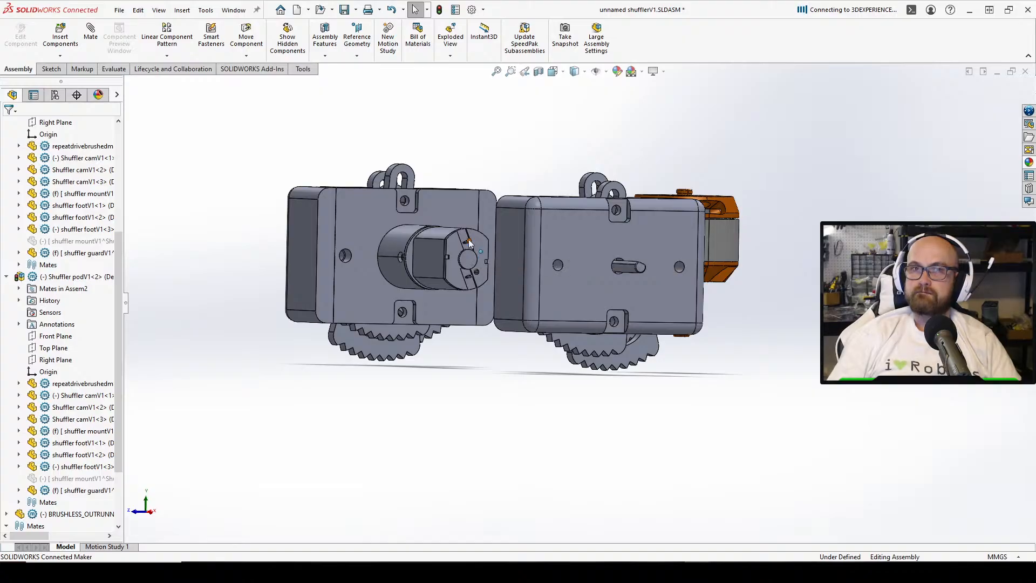
middle_click_drag(448, 261, 497, 388)
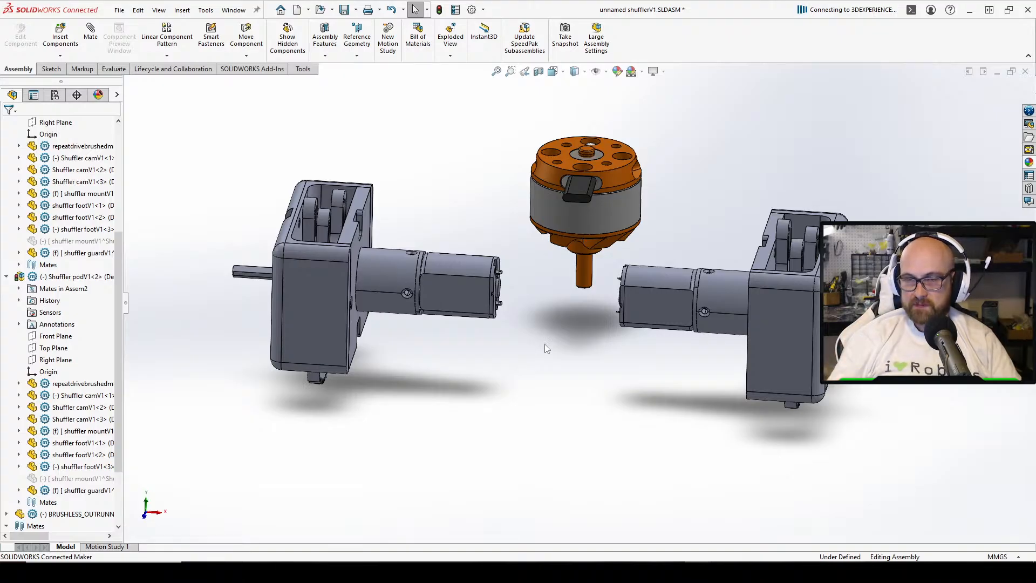
middle_click_drag(405, 201, 392, 325)
scroll(373, 132, "up", 3)
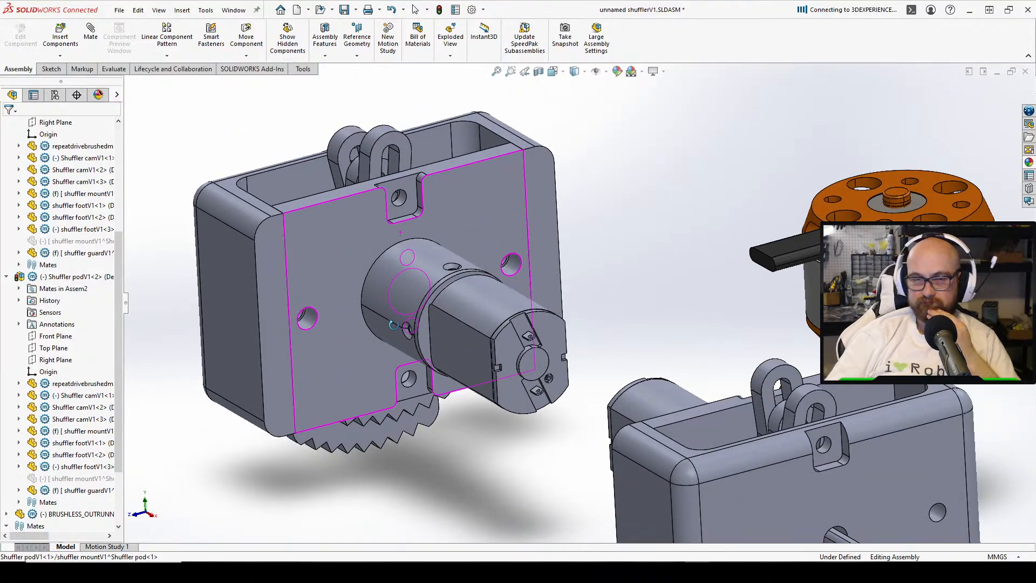
key("Escape")
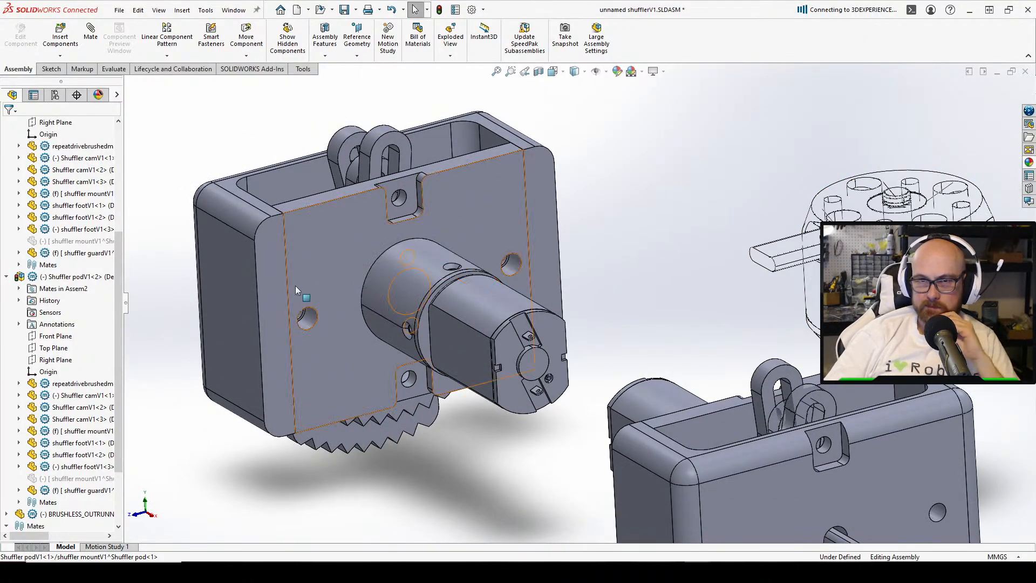
middle_click_drag(222, 462, 267, 457)
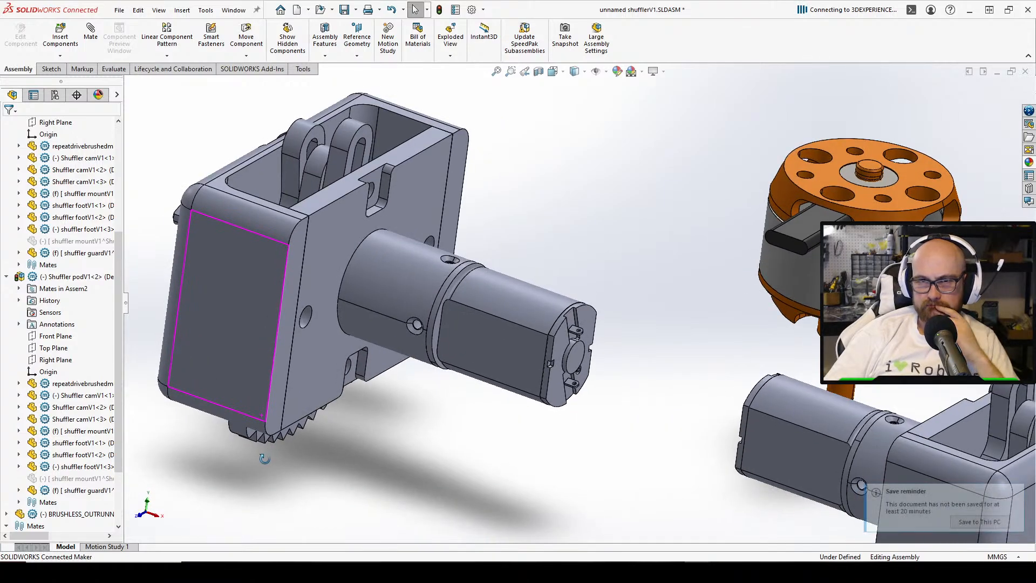
scroll(361, 209, "down", 3)
scroll(387, 229, "up", 3)
middle_click_drag(387, 229, 420, 148)
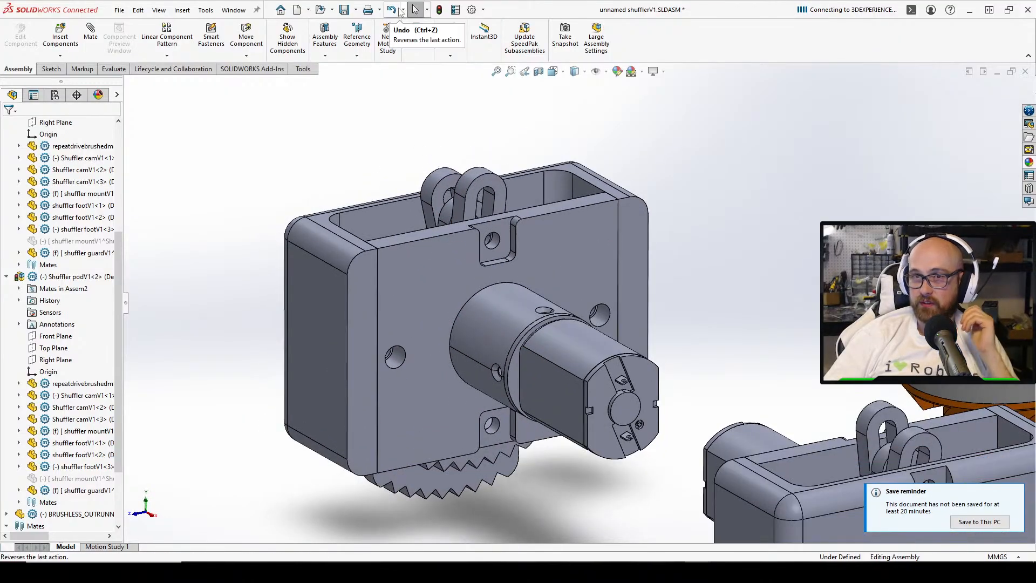
Save the shuffler assembly
left_click(344, 9)
left_click(492, 239)
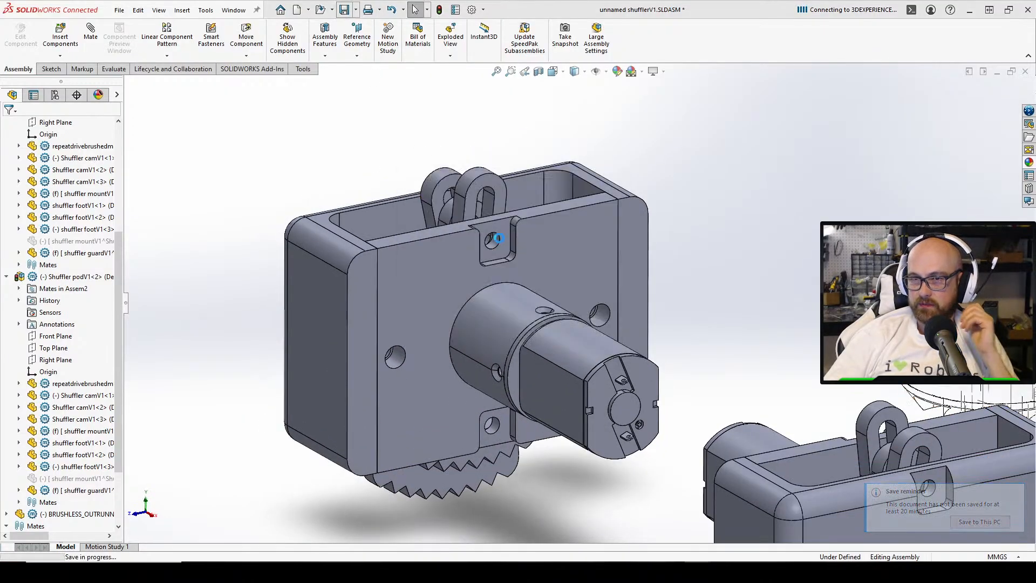
Examine the gearmotor side, mounting tabs and opposite side of one shuffler pod from several angles
middle_click_drag(519, 241, 502, 242)
left_click(492, 237)
key("ctrl+8")
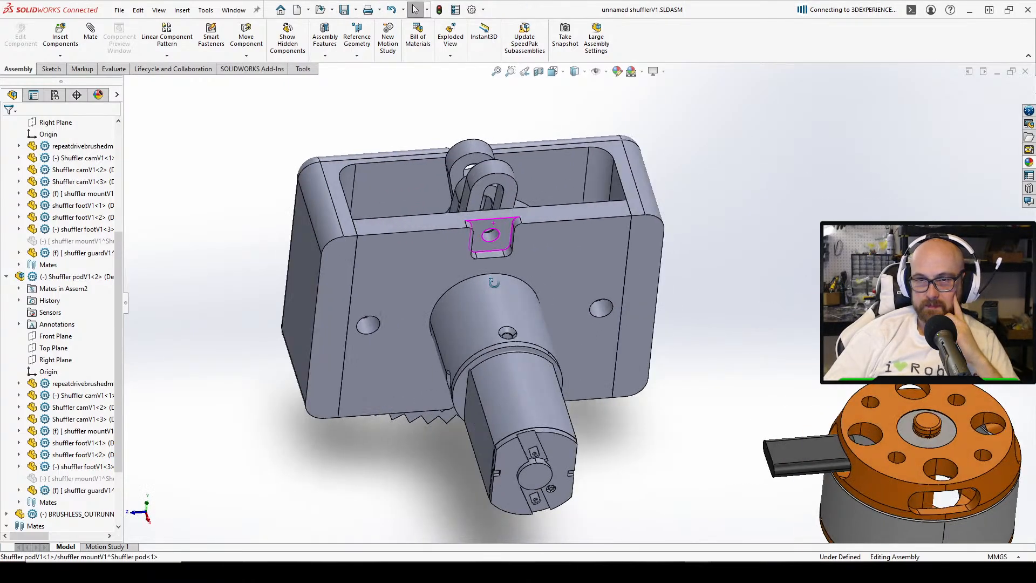
key("Escape")
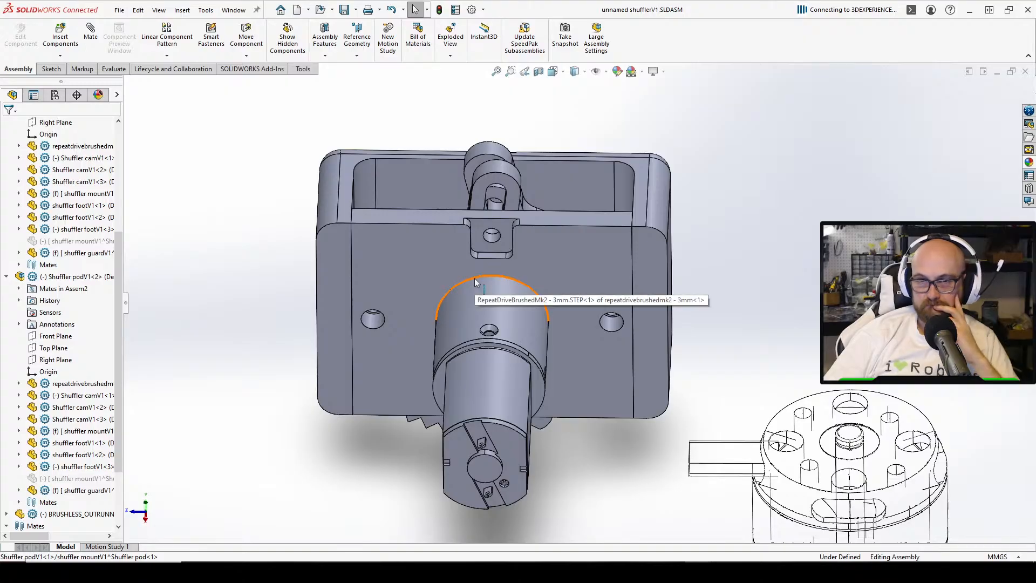
left_click(475, 277)
key("ctrl+8")
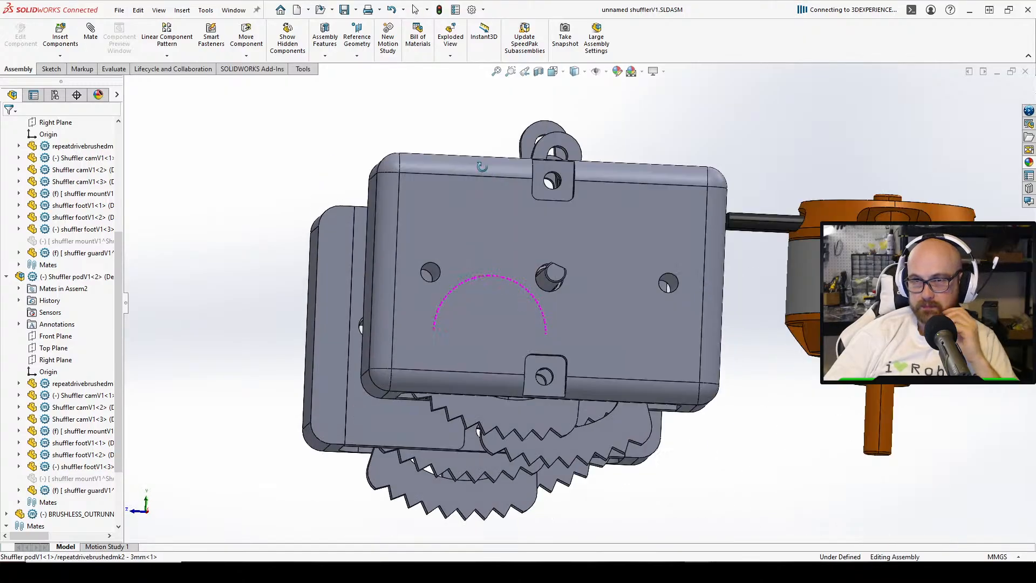
middle_click_drag(479, 230, 426, 267)
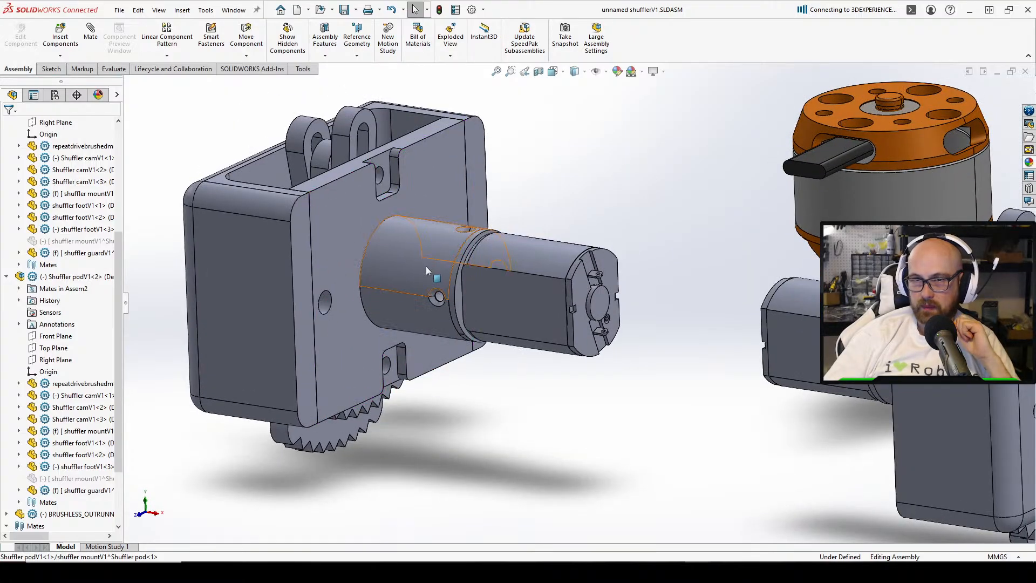
left_click(435, 184)
right_click(435, 184)
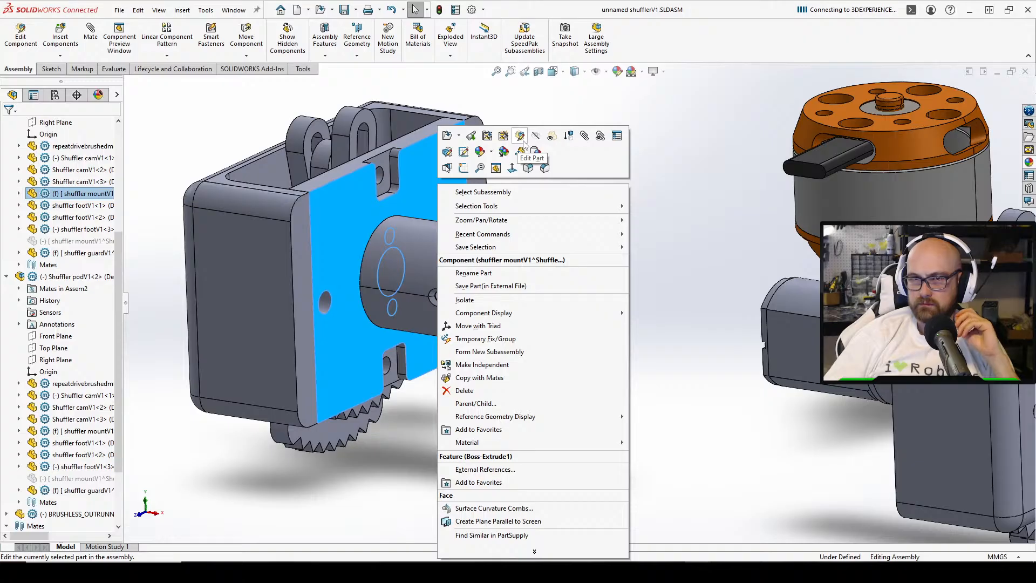
key("Escape")
key("Escape")
Switch to the Shuffler podV1 assembly and open the shuffler mount plate for in-context part editing
mouse_move(556, 529)
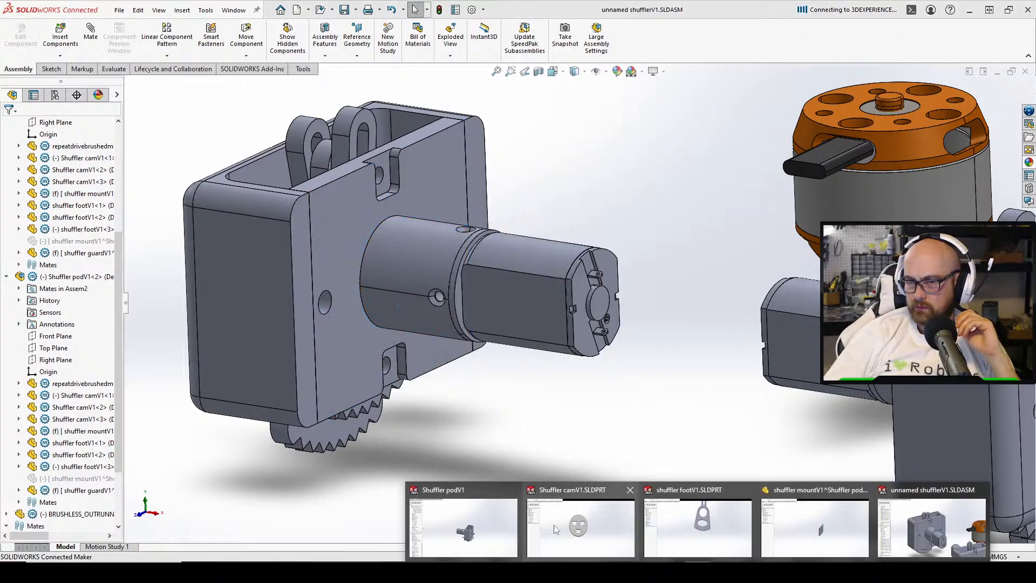
left_click(463, 526)
middle_click_drag(578, 345, 605, 309)
right_click(605, 309)
left_click(688, 168)
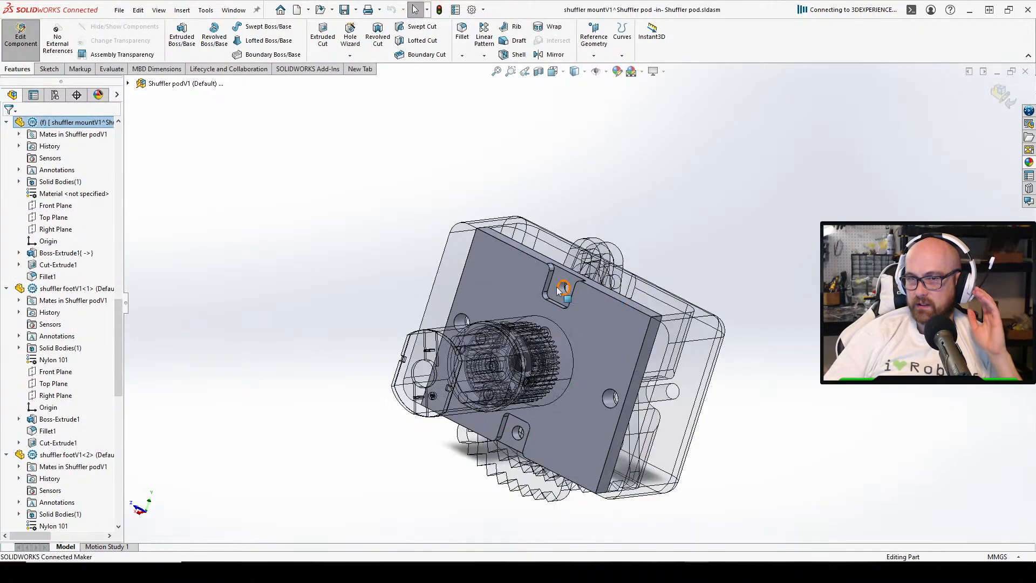
Start a new sketch on the shuffler mount's flat gearmotor-side face
key("ctrl+4")
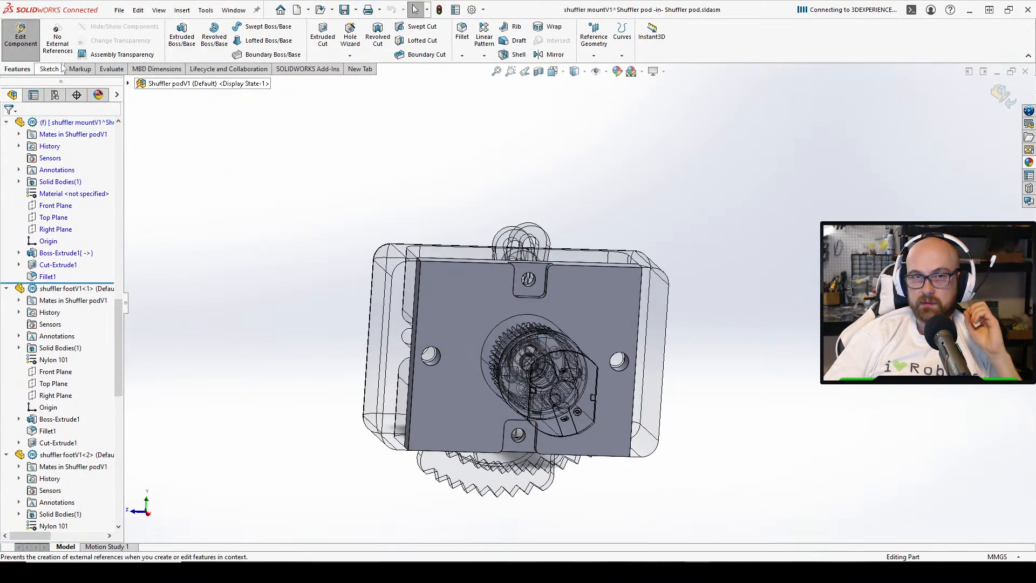
left_click(62, 69)
left_click(177, 34)
left_click(480, 297)
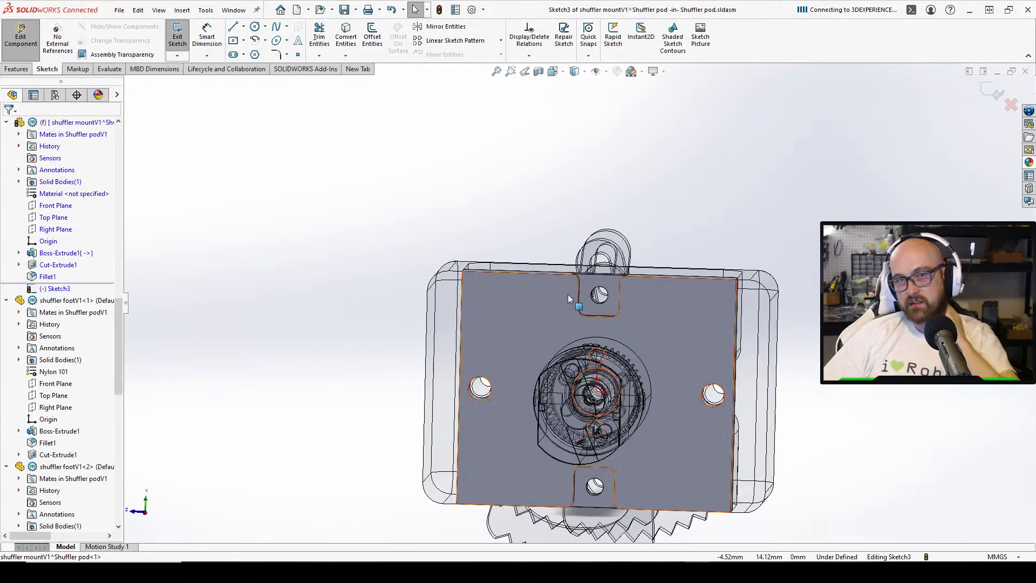
scroll(570, 294, "up", 3)
scroll(616, 329, "down", 3)
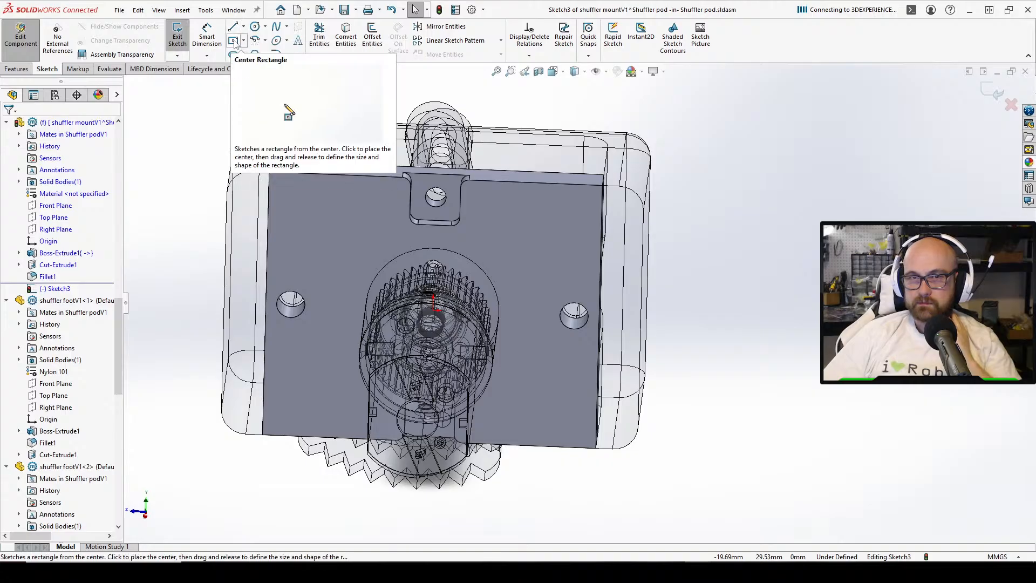
Sketch a corner rectangle about 11.4 by 5.9 mm from the mount plate's upper-left corner
left_click(244, 41)
left_click(247, 54)
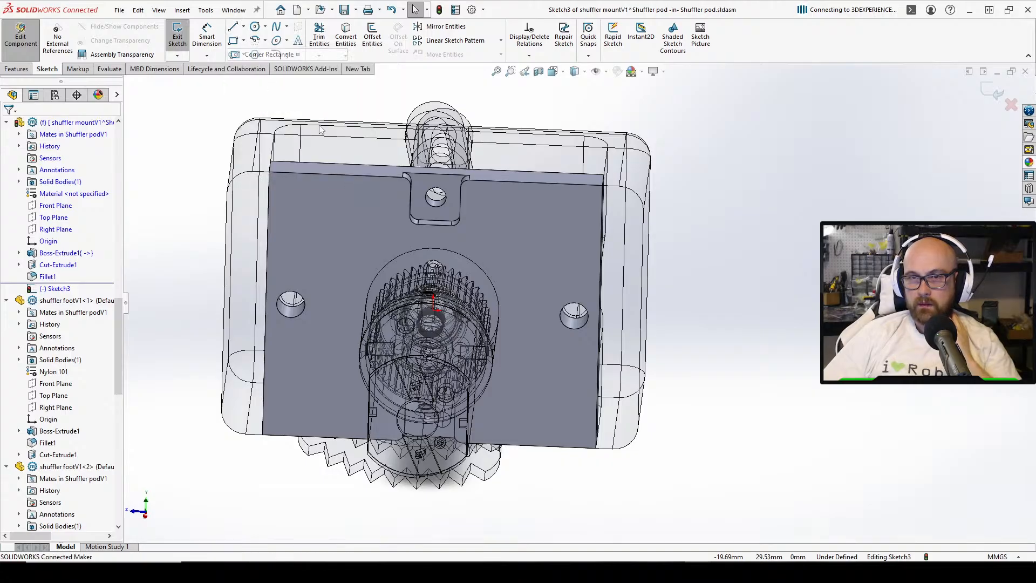
left_click(269, 173)
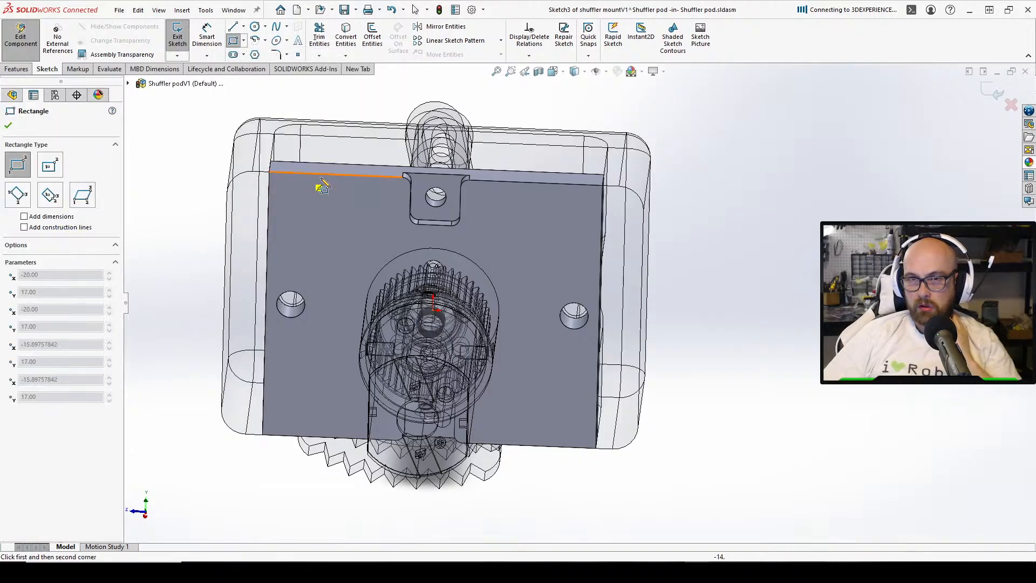
left_click(364, 221)
right_click(368, 227)
left_click(378, 233)
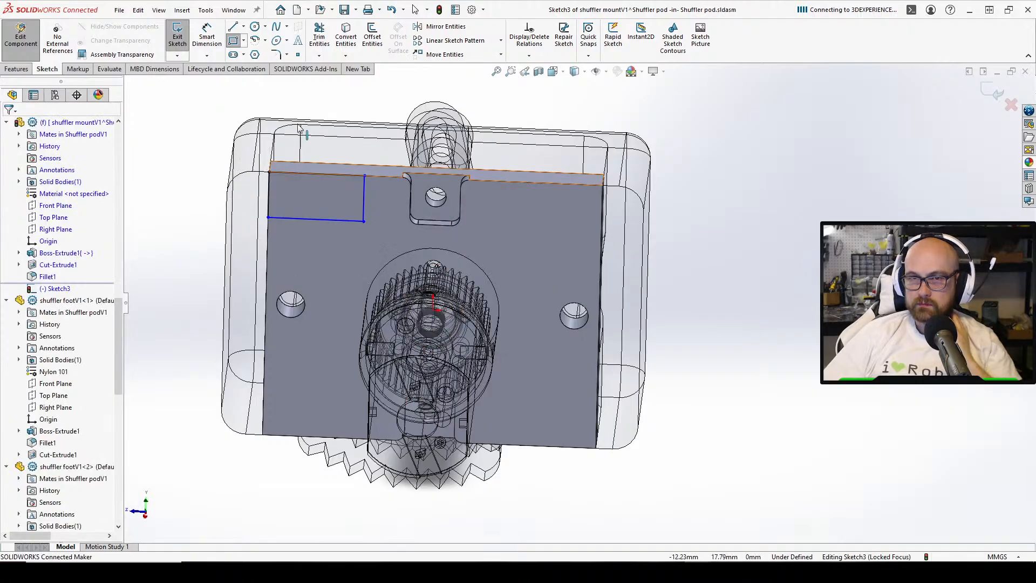
Sketch a second corner rectangle about 10.2 by 5.2 mm from the mount plate's upper-right corner
left_click(233, 41)
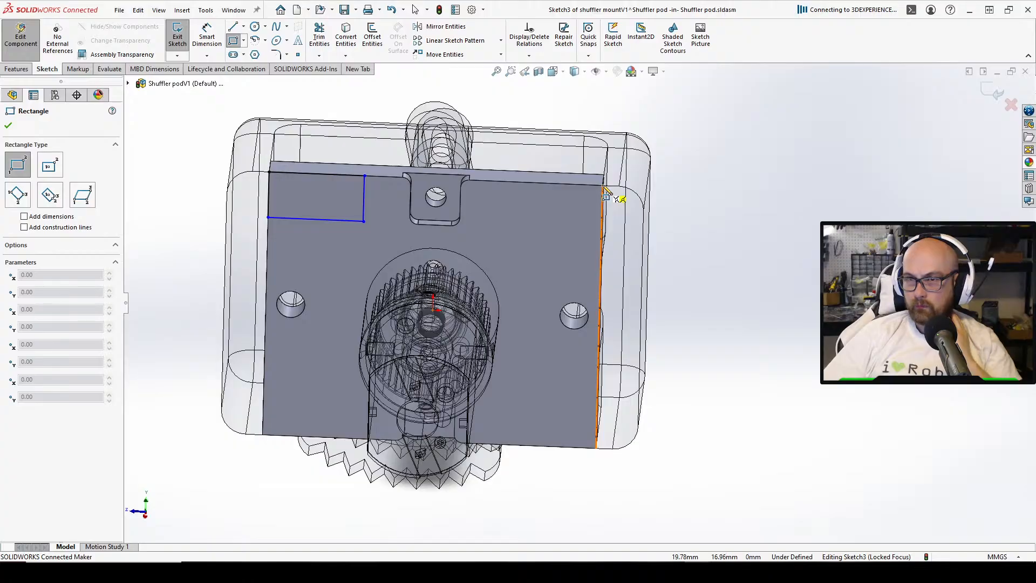
left_click(603, 185)
left_click(517, 221)
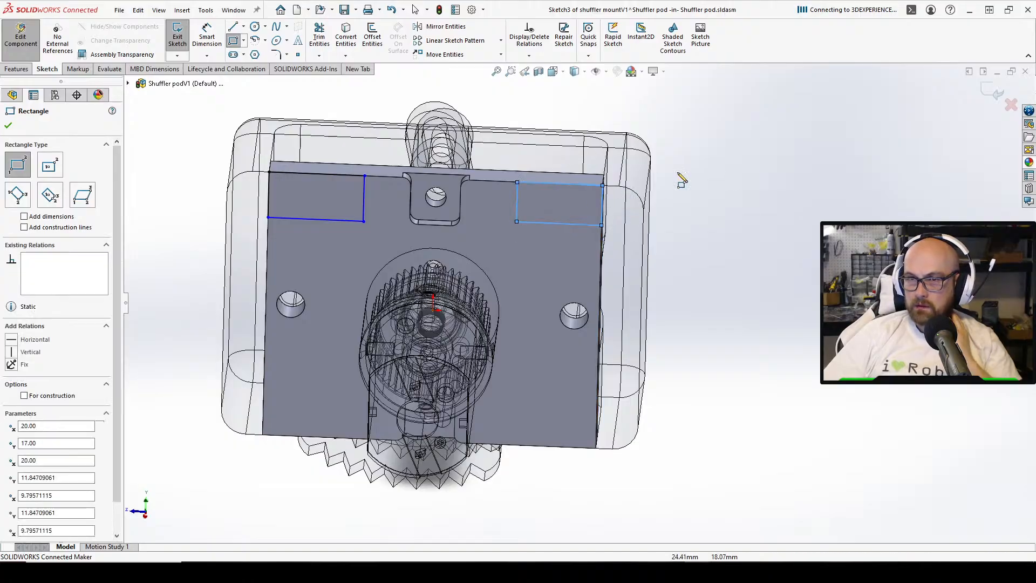
key("Escape")
key("Escape")
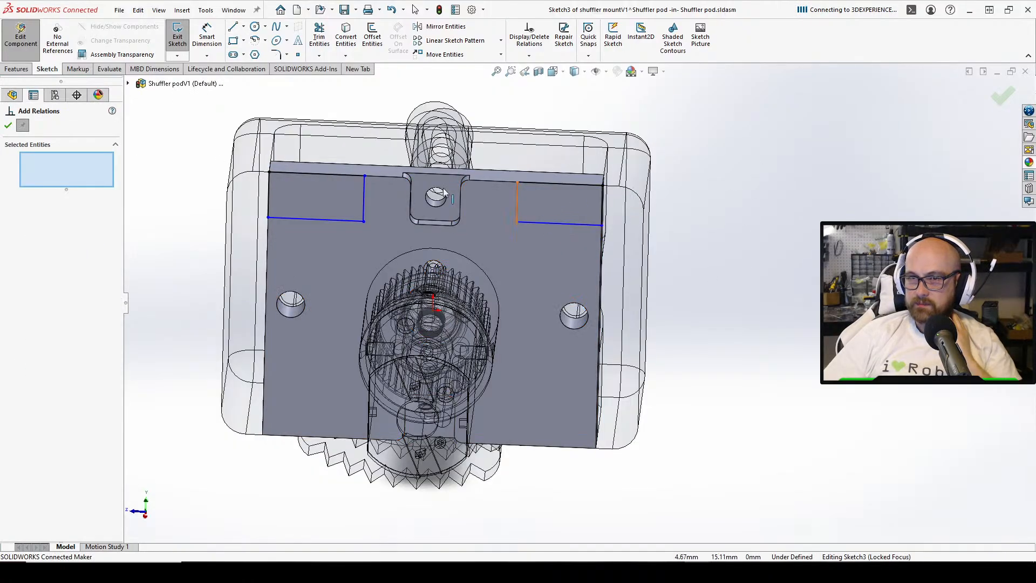
Try to constrain the lower edges of the two corner rectangles as collinear and equal in length
left_click(544, 222)
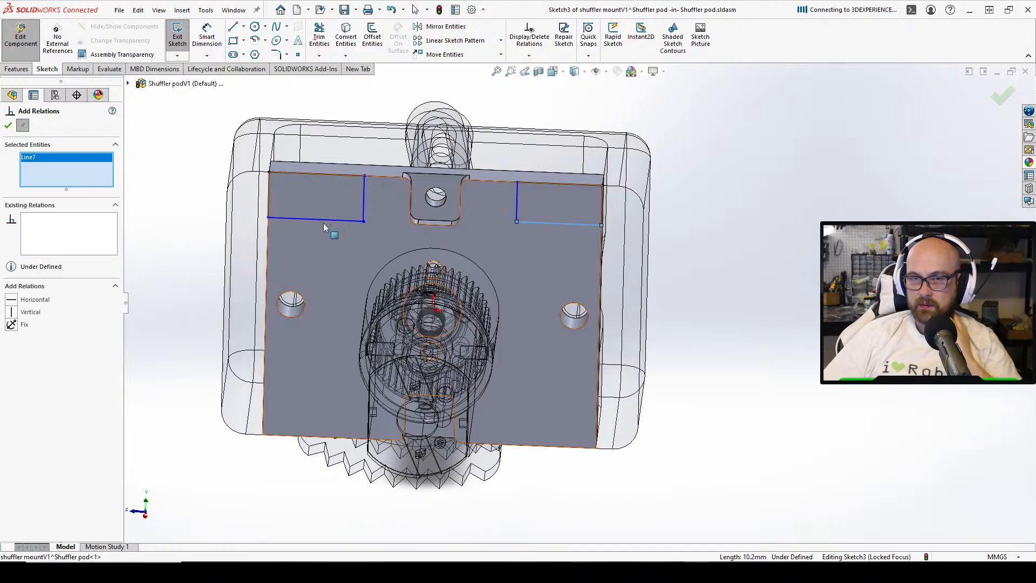
left_click(318, 219)
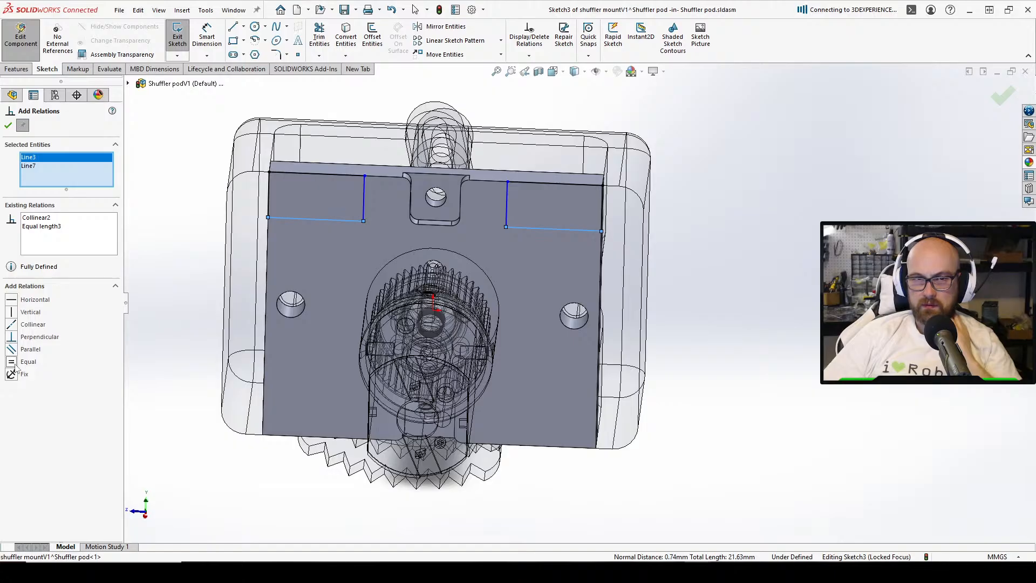
left_click(9, 125)
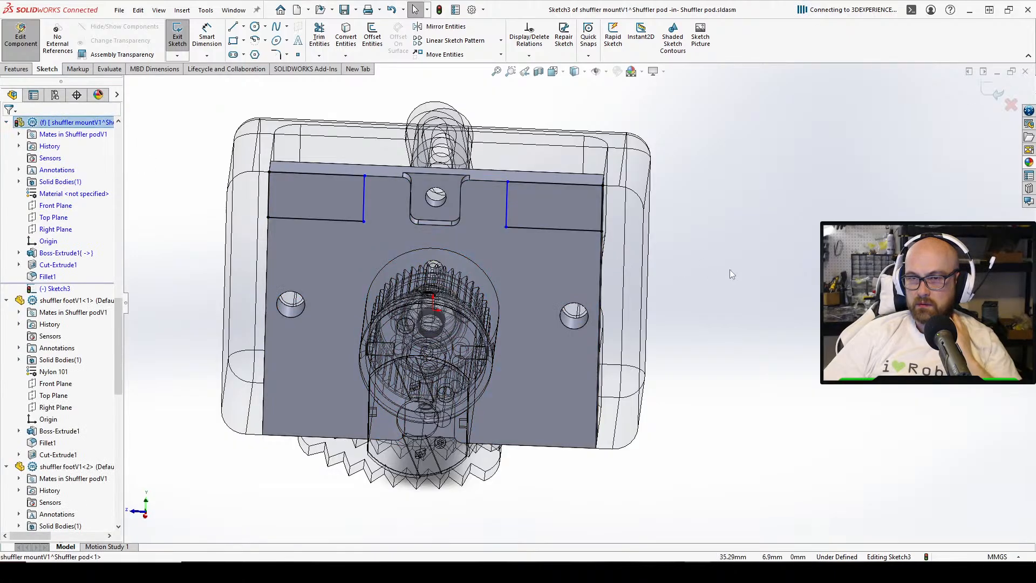
Try to dimension the right-hand rectangle's height, and delete the resulting driven dimension
scroll(644, 224, "down", 2)
key("d")
left_click(534, 232)
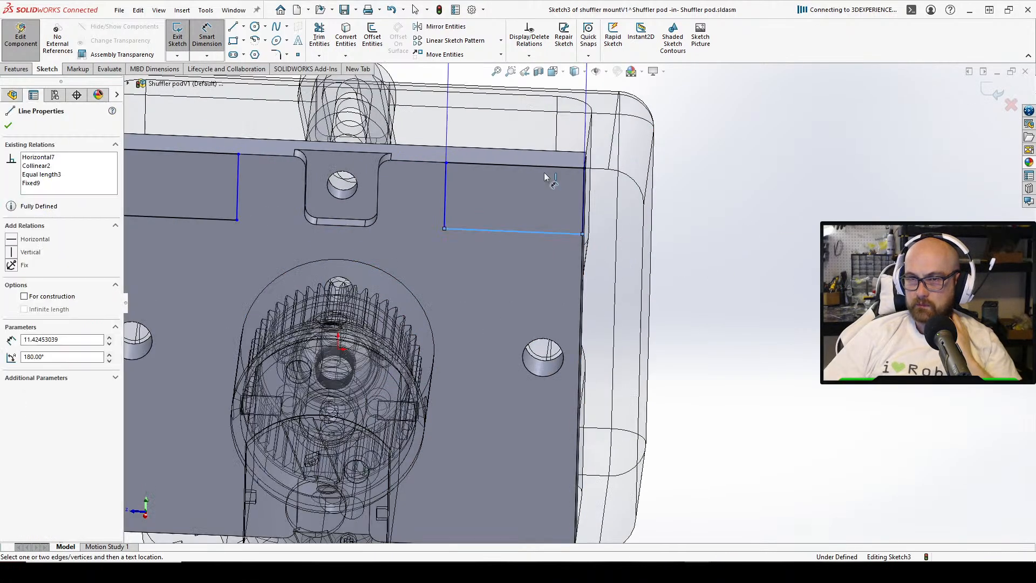
left_click(545, 167)
left_click(757, 235)
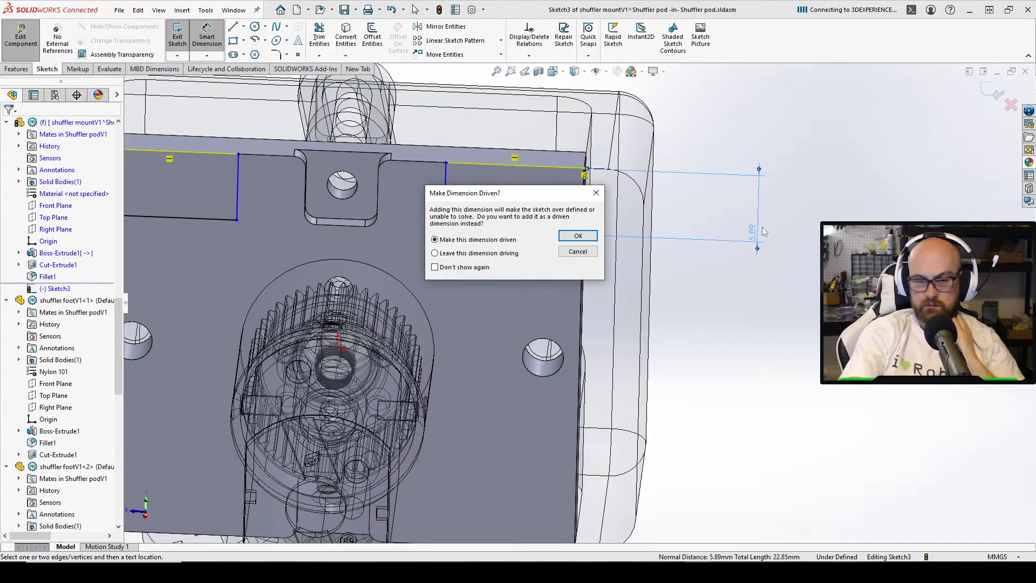
key("Return")
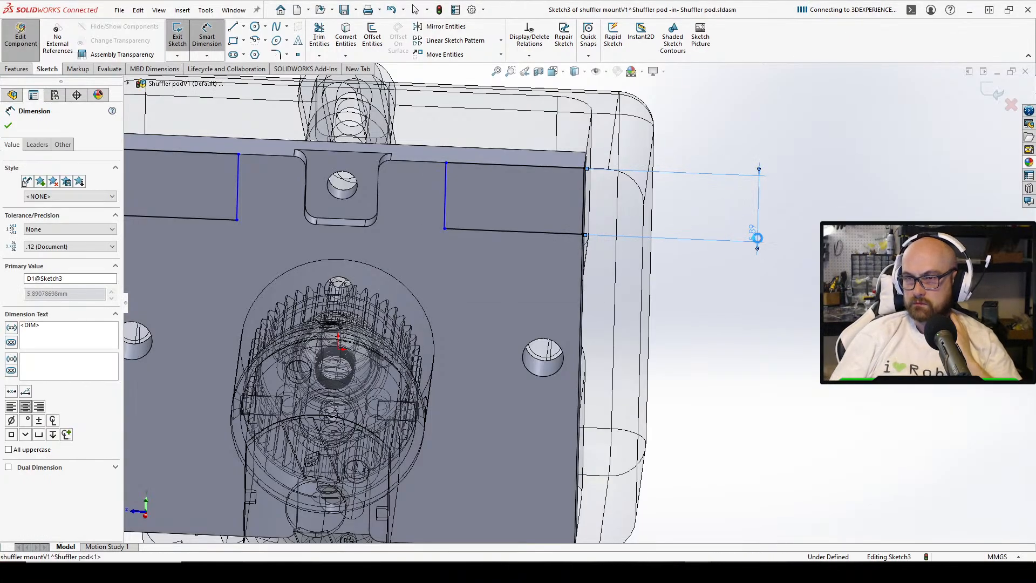
double_click(757, 238)
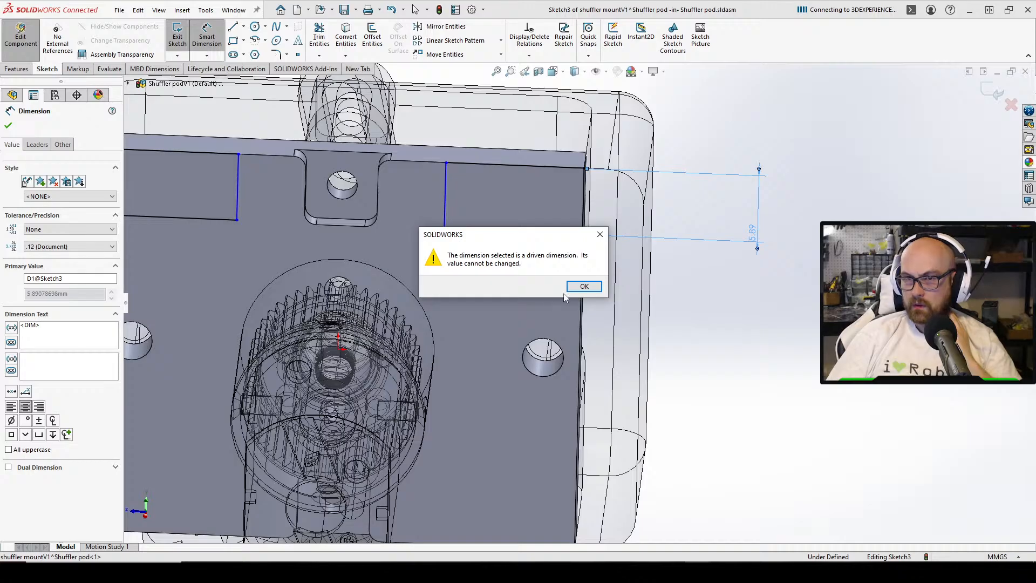
left_click(583, 286)
key("Escape")
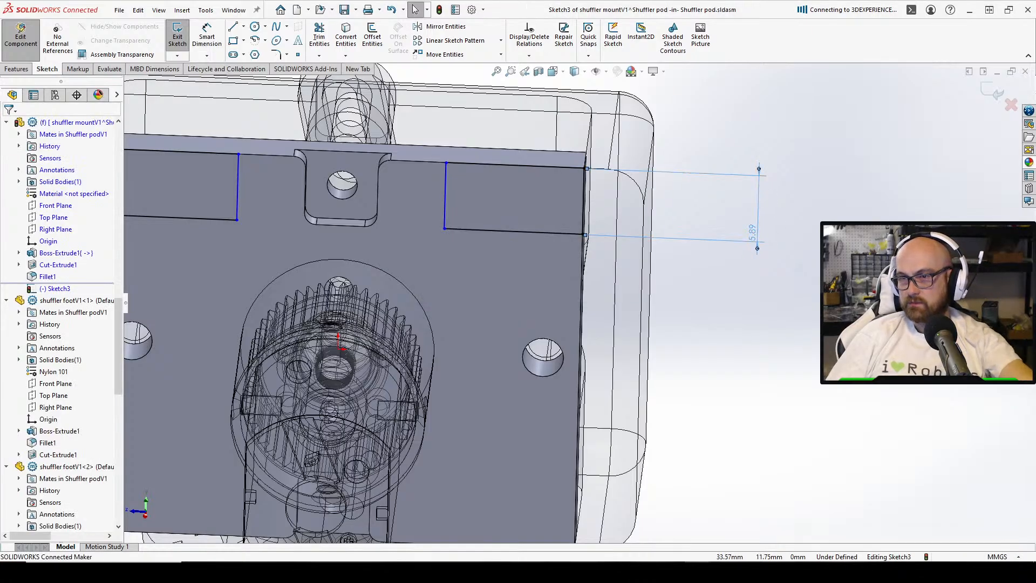
left_click(751, 232)
key("Delete")
Remove the Fixed relation from the right-hand rectangle's lower edge and check that edge's remaining relations
left_click(516, 232)
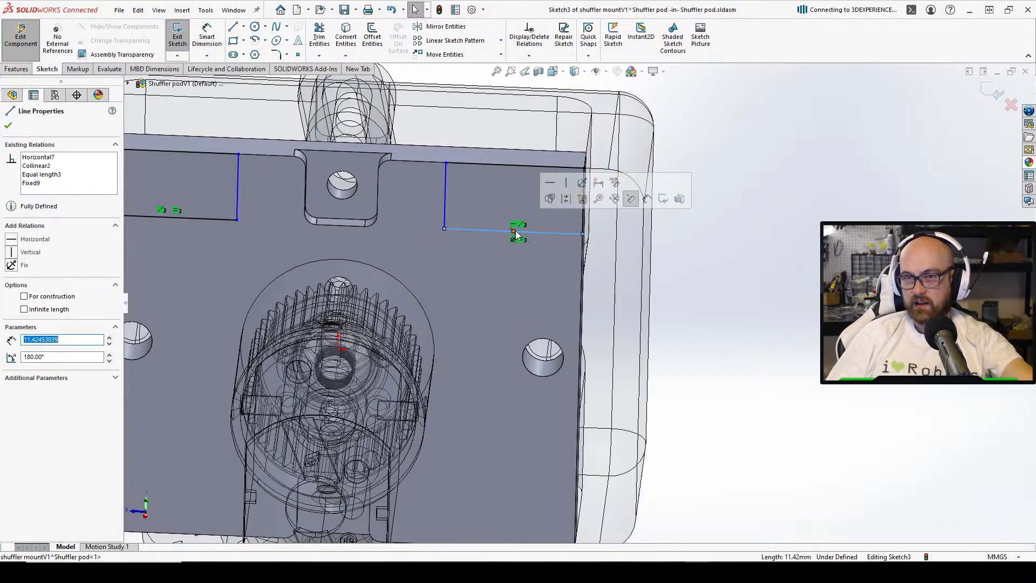
key("Escape")
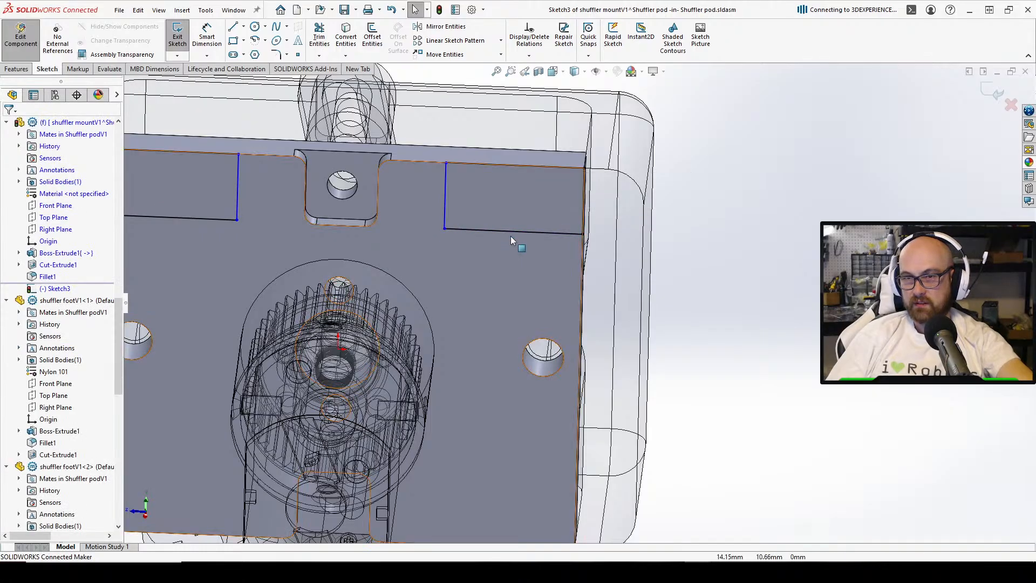
left_click(511, 236)
left_click(759, 273)
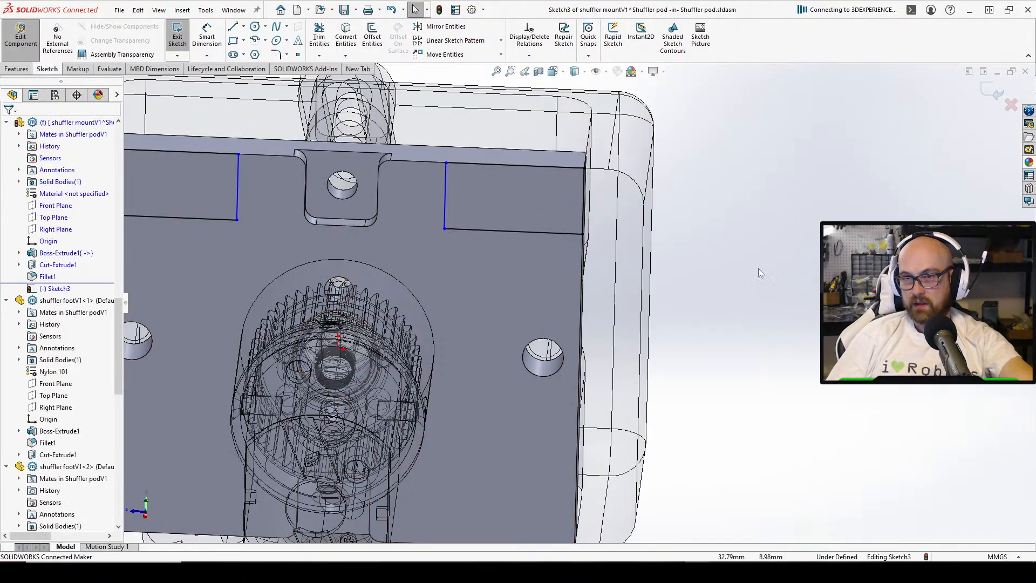
left_click(540, 233)
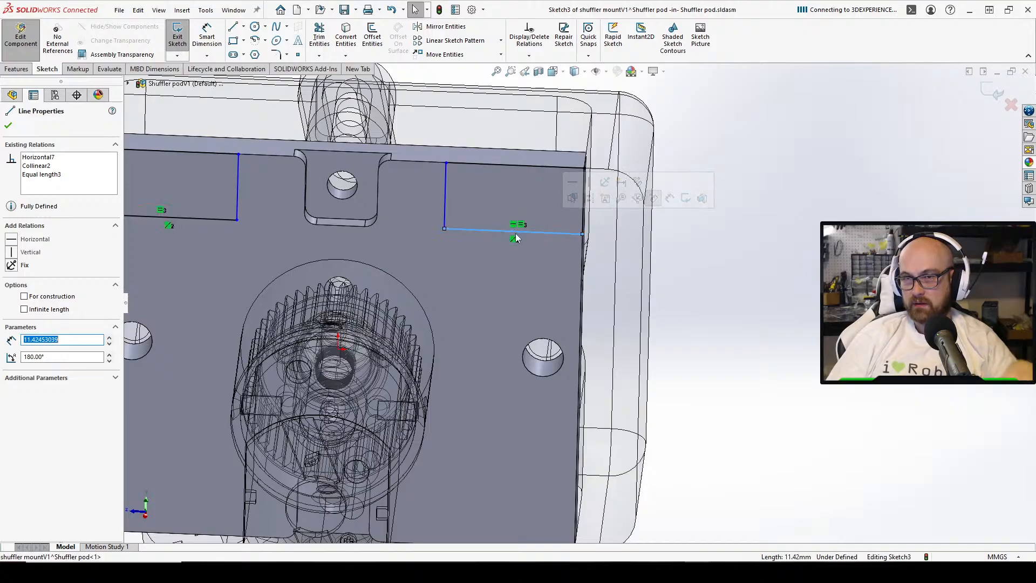
left_click(444, 229)
left_click(465, 229)
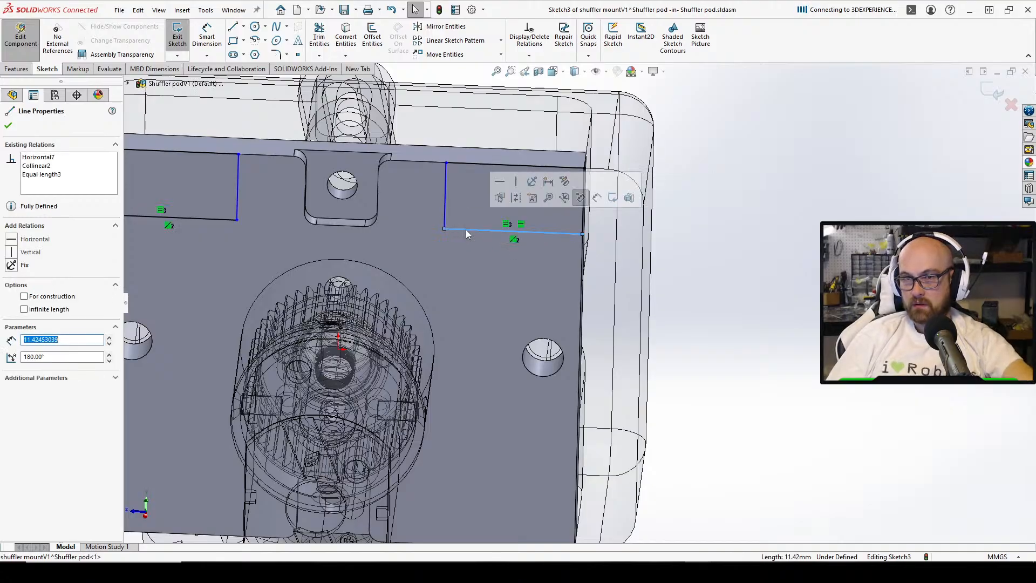
left_click(745, 262)
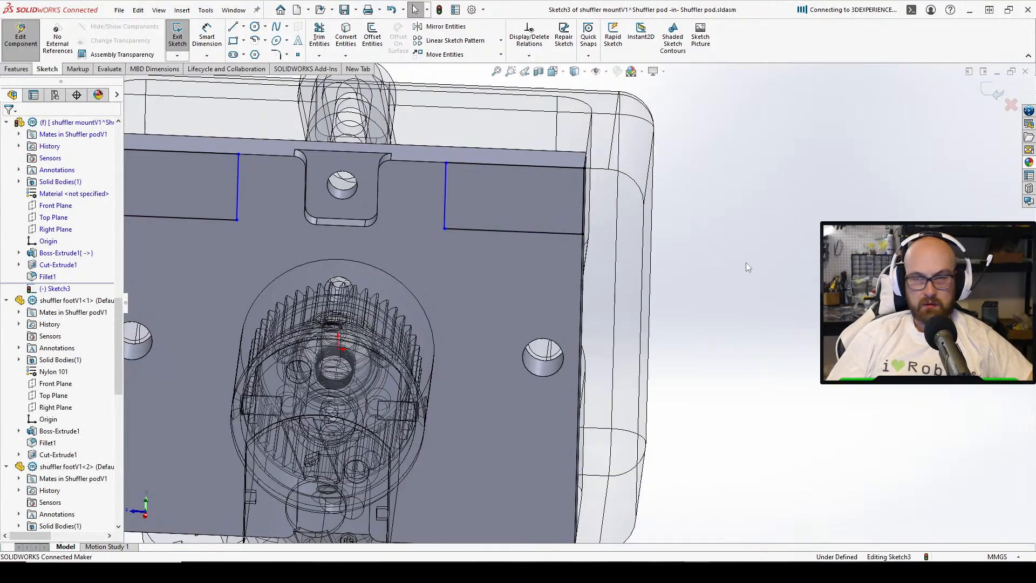
Undo the recent relation edits back to the two unconstrained rectangles
key("ctrl+z")
key("ctrl+z")
key("ctrl+z")
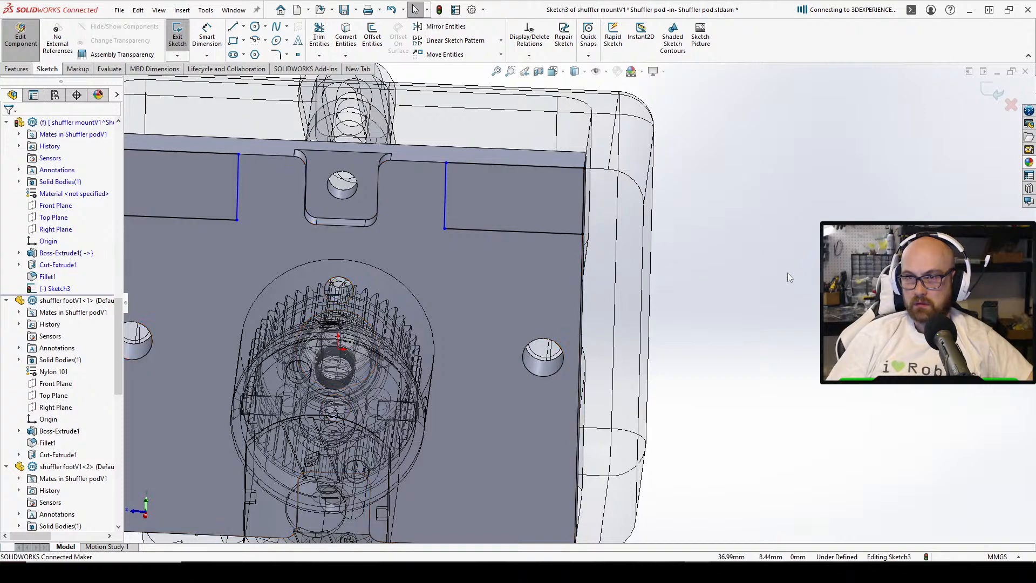
left_click(716, 264)
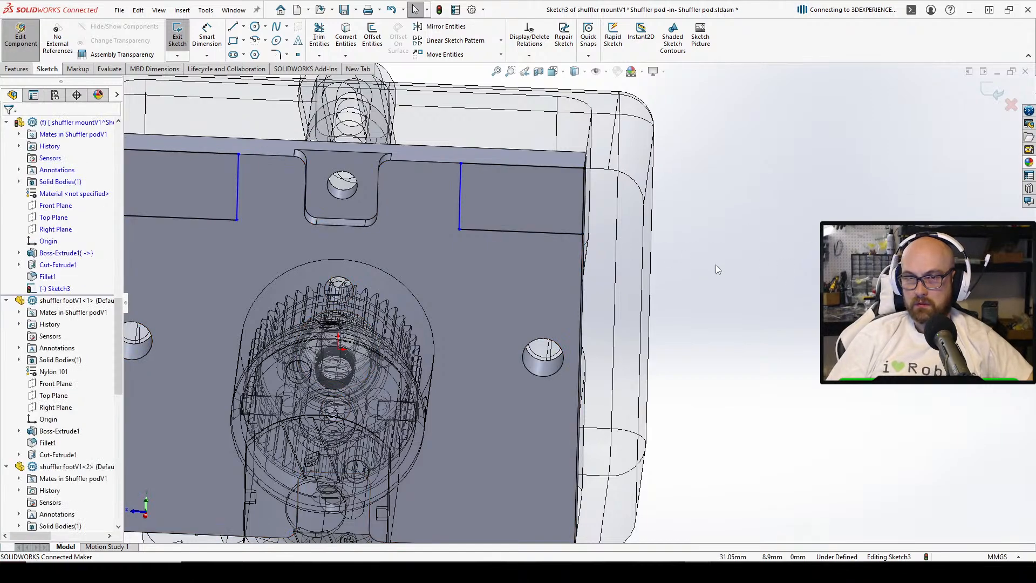
key("ctrl+z")
left_click(750, 274)
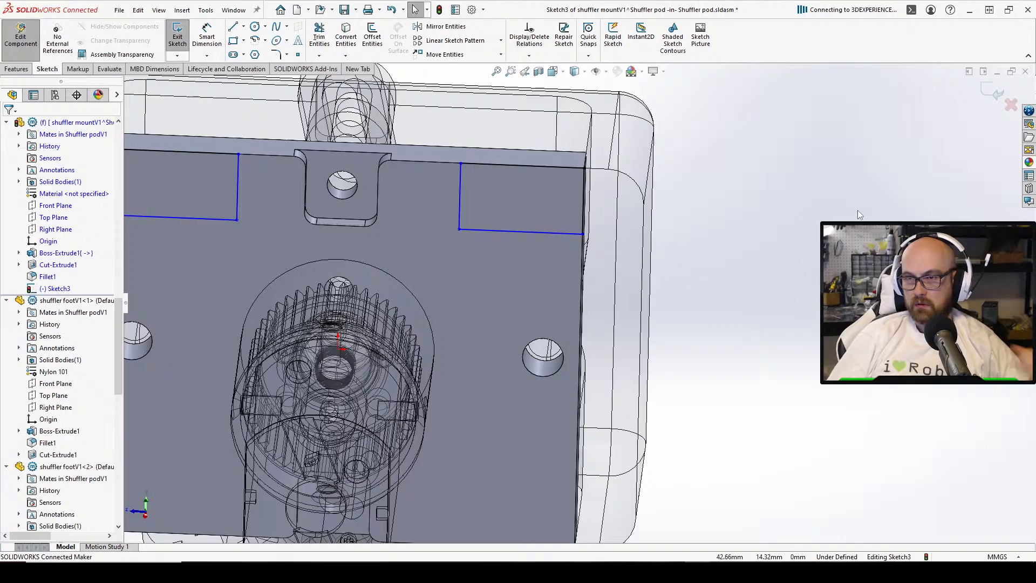
Make the lower edges of the two corner rectangles equal in length
left_click(527, 232)
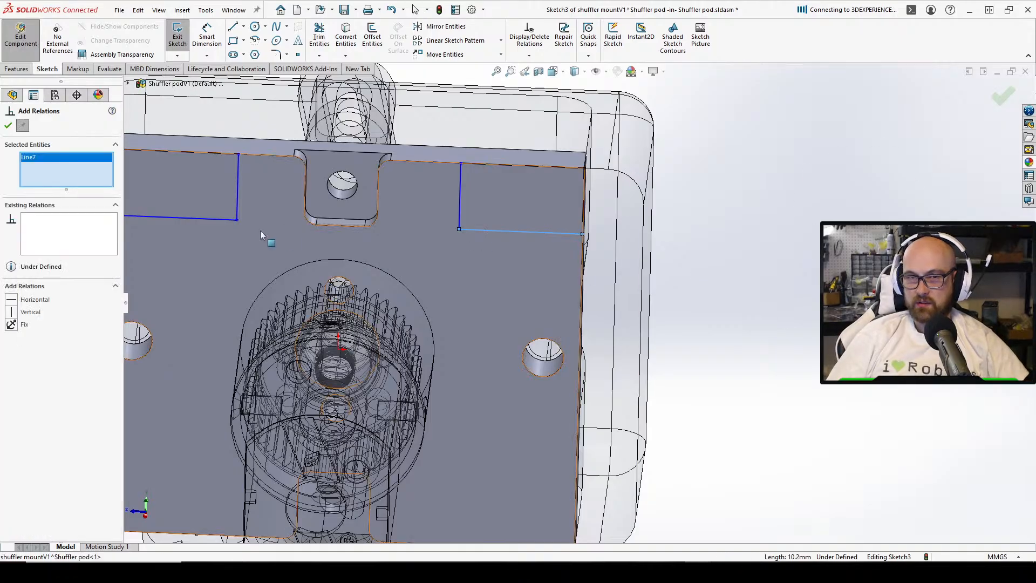
left_click(228, 220)
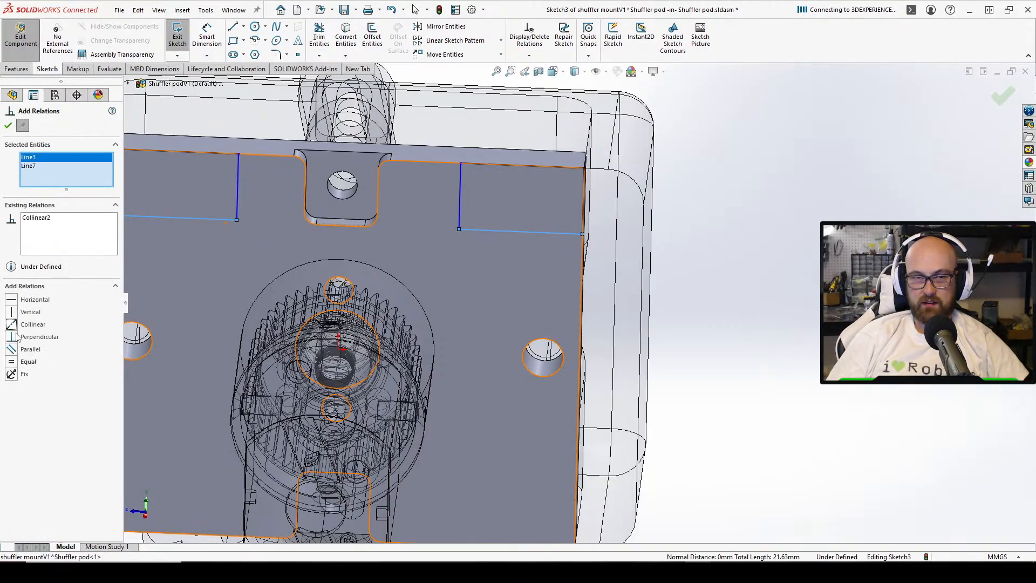
left_click(8, 127)
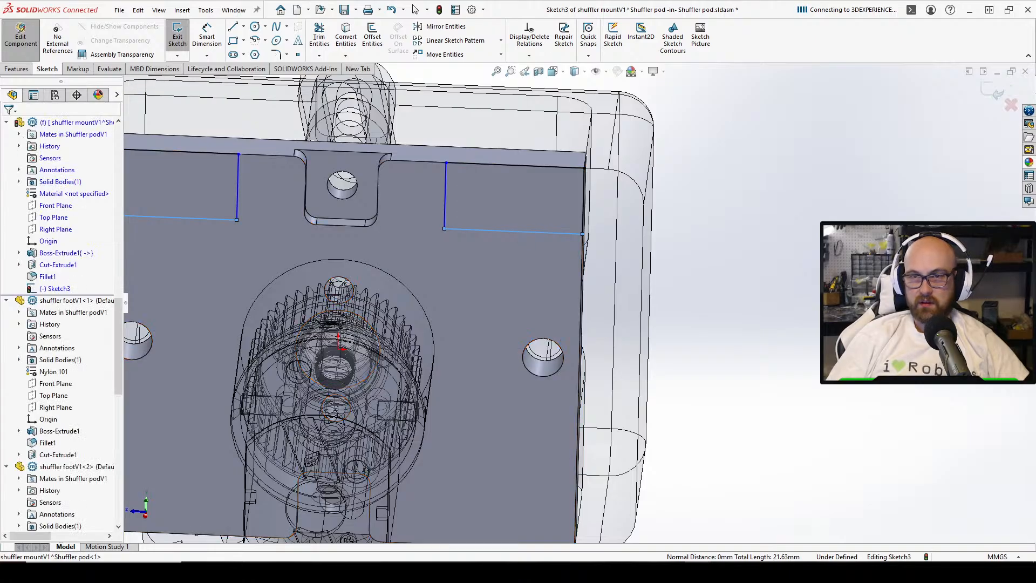
Dimension the right-hand rectangle's height at 4 mm between its lower and upper edges
left_click(207, 36)
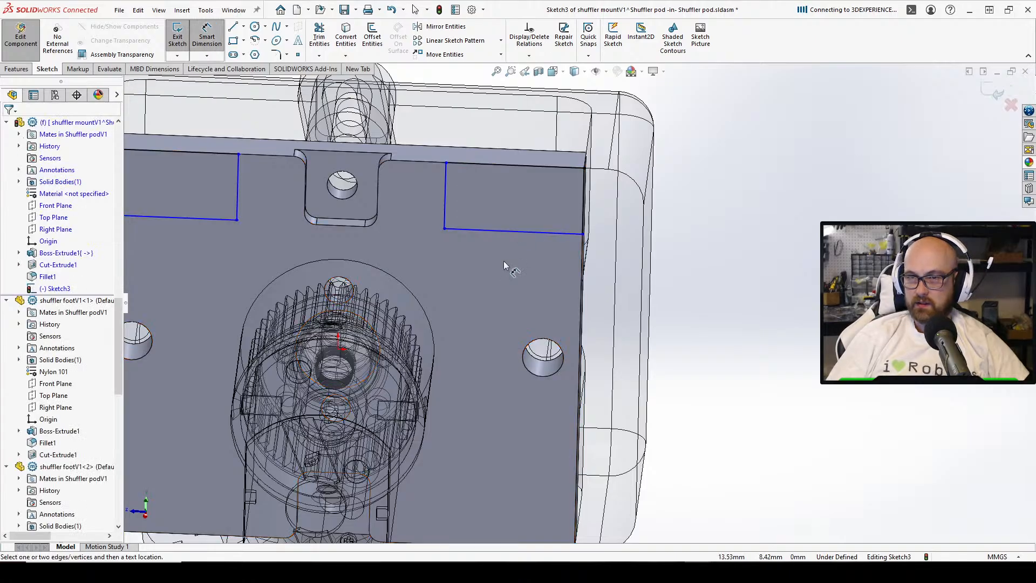
left_click(533, 234)
left_click(556, 166)
left_click(726, 212)
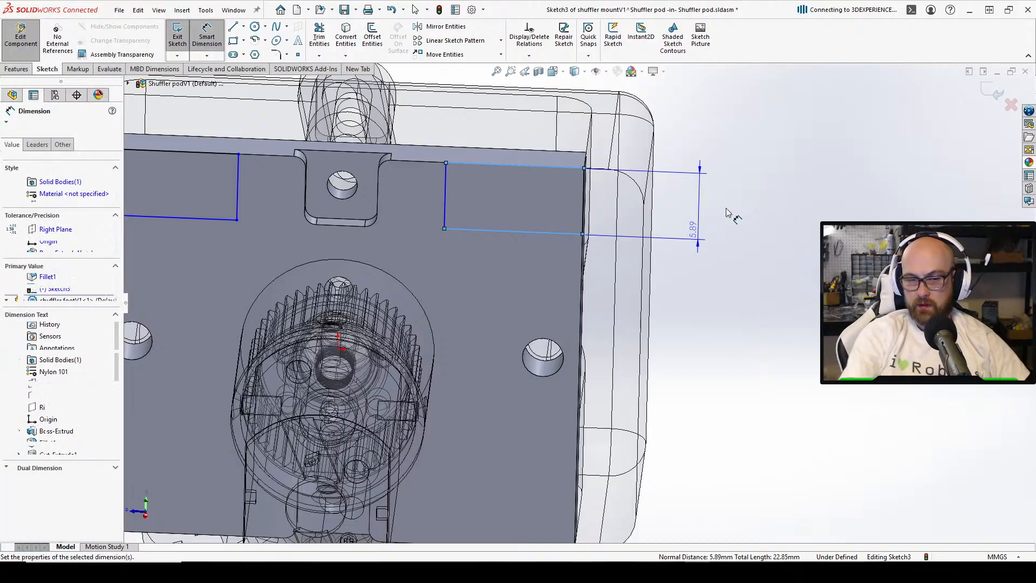
type("4")
key("Return")
key("z")
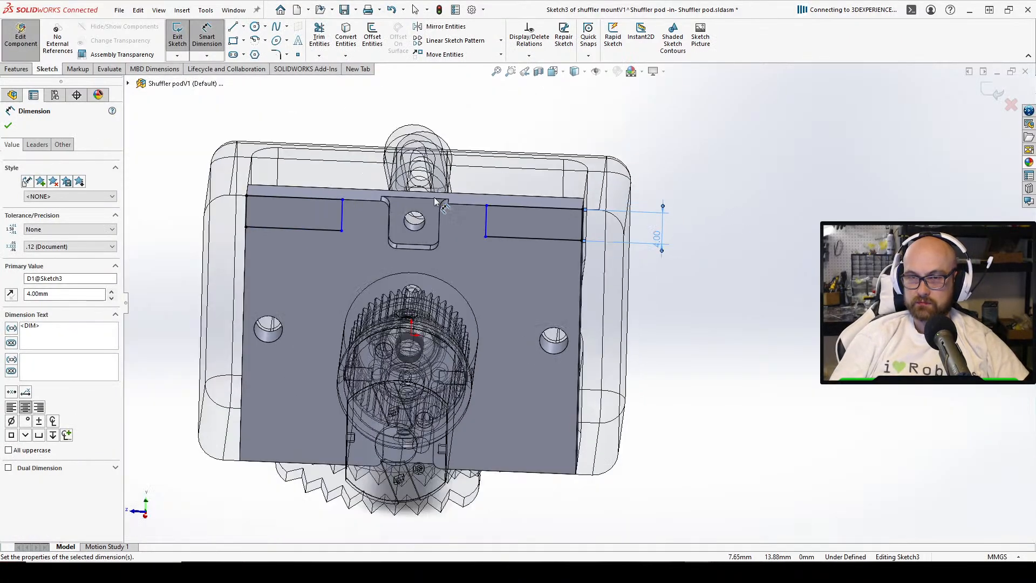
Dimension the distance between the inner vertical edges of the two rectangles at 16 mm
scroll(437, 199, "down", 4)
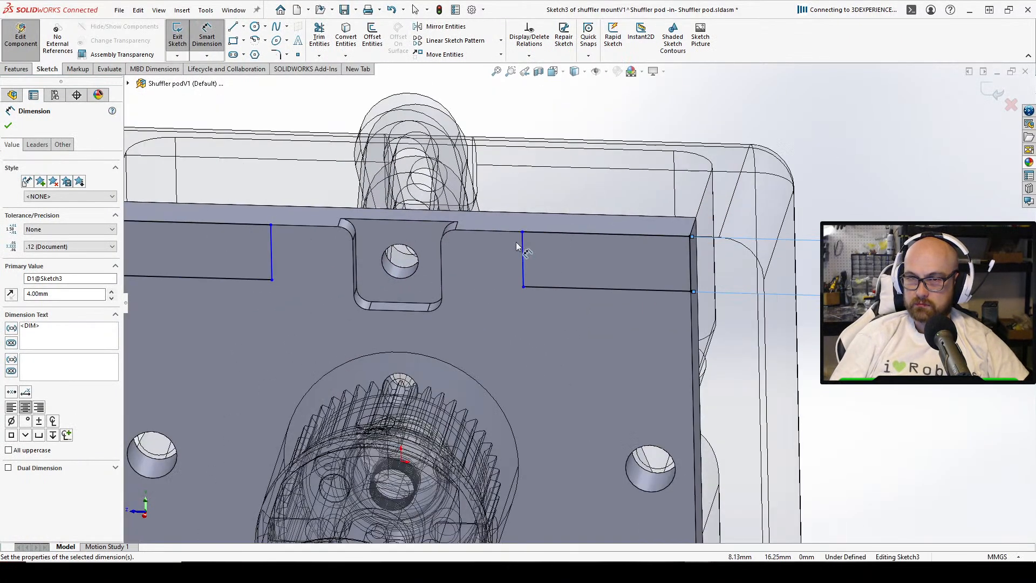
middle_click_drag(517, 247, 519, 263)
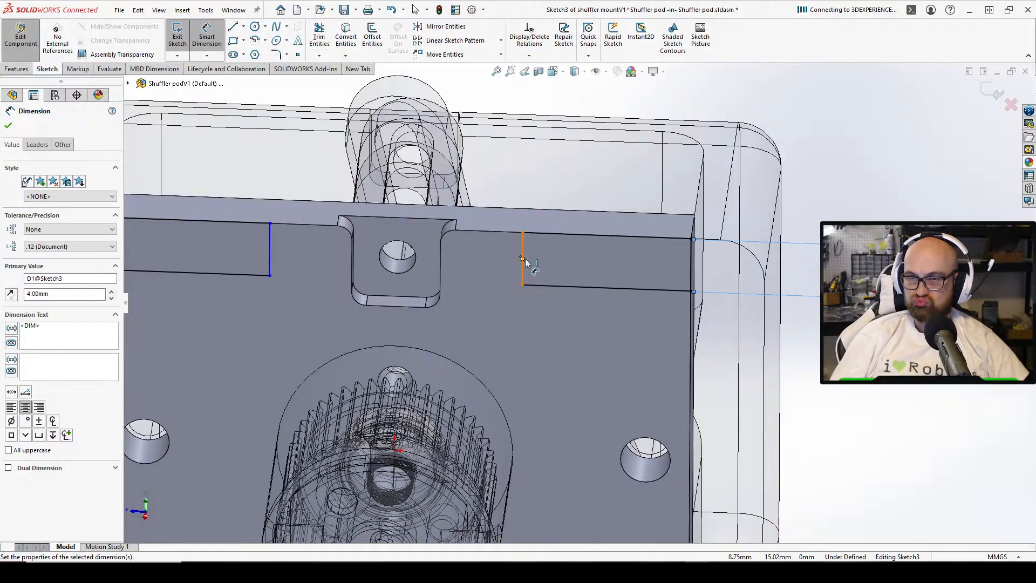
left_click(523, 249)
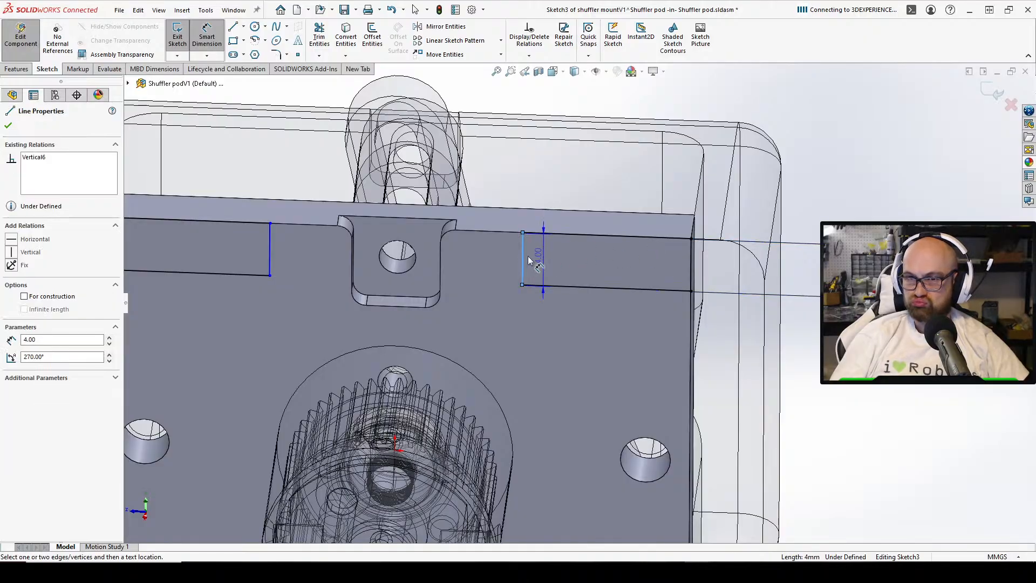
left_click(269, 246)
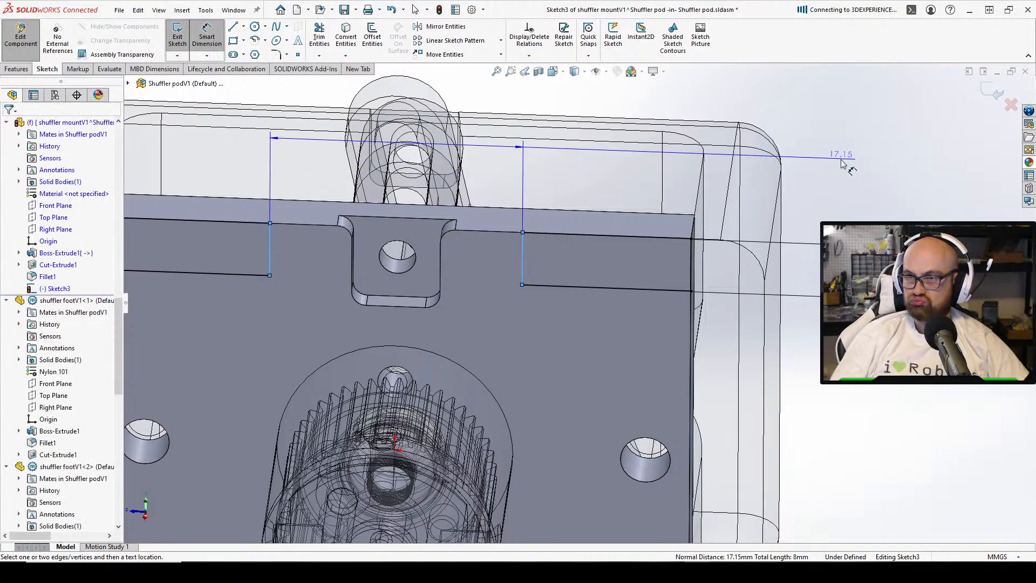
left_click(844, 163)
type("16")
key("Return")
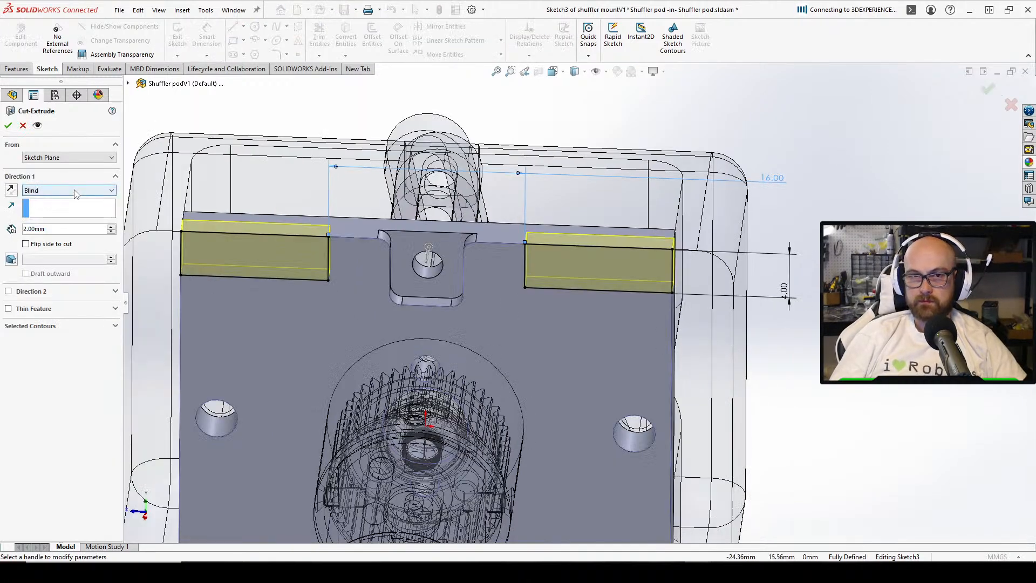
Cut both corner rectangles through all of the mount plate and reorder Fillet1 after the new cut
left_click(76, 192)
left_click(82, 207)
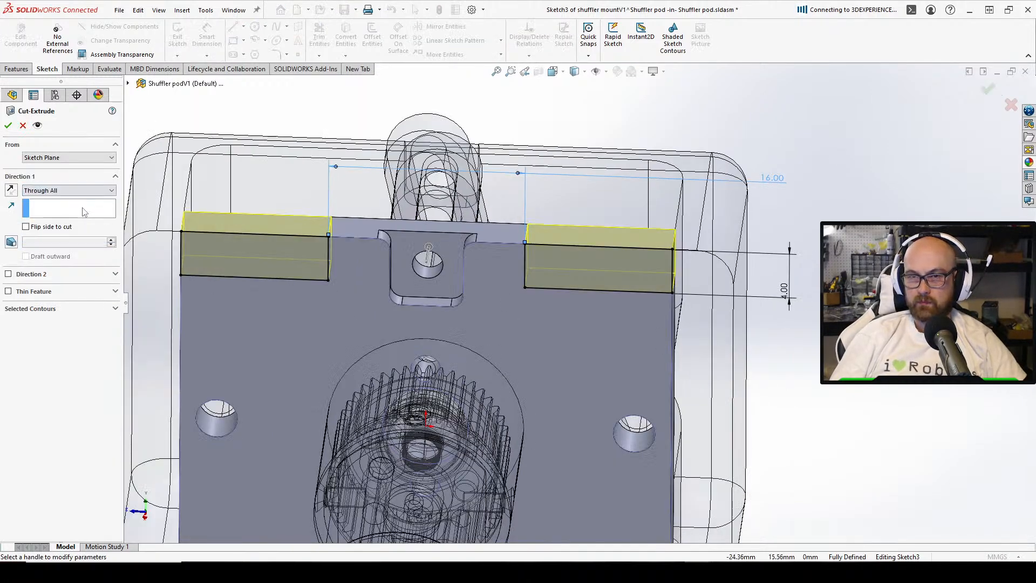
left_click(8, 126)
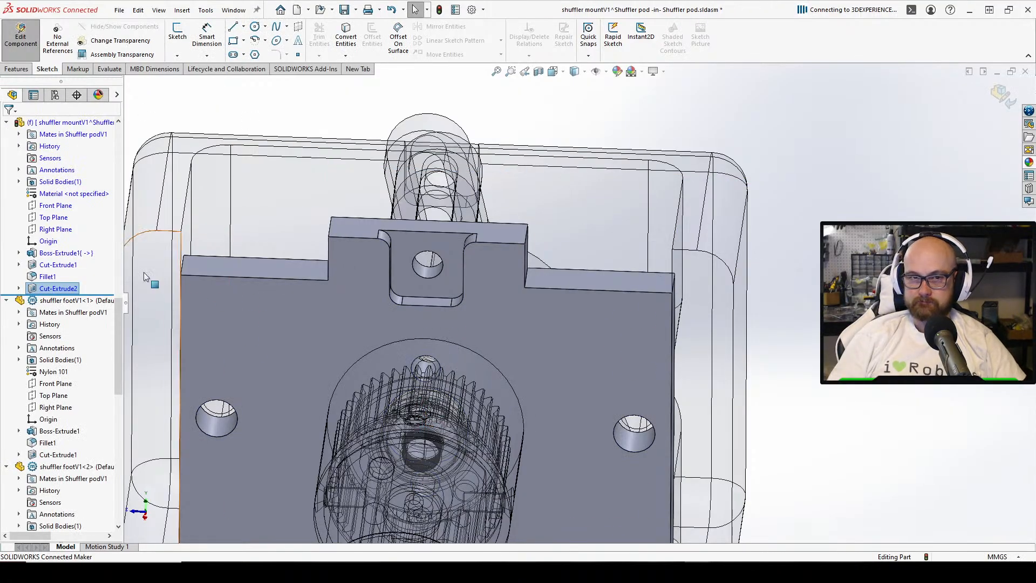
left_click(47, 276)
left_click_drag(48, 276, 46, 289)
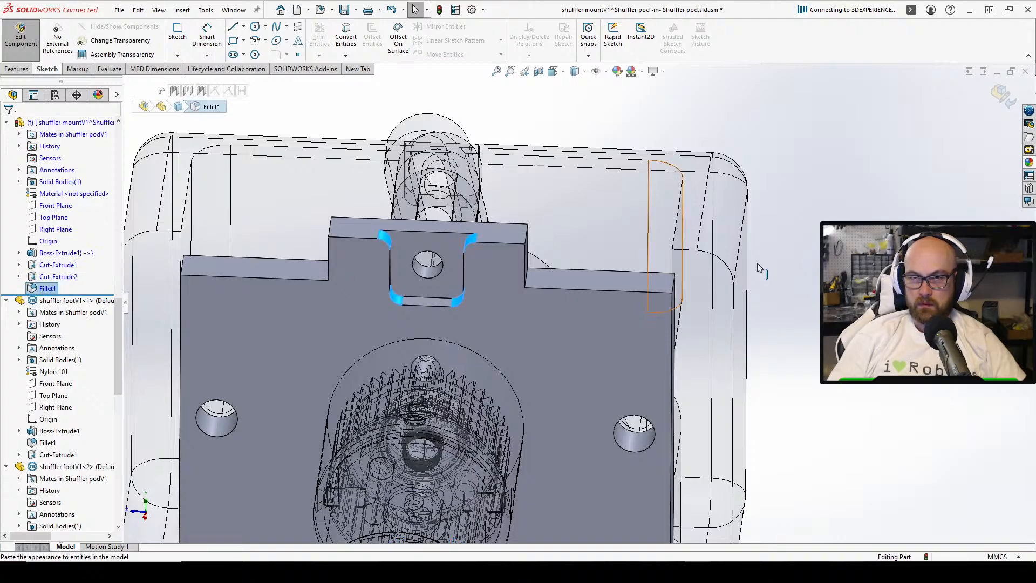
Edit the corner cut's sketch to mirror both rectangles about the mount plate's Top Plane, and exit the sketch
scroll(624, 265, "up", 3)
left_click(54, 277)
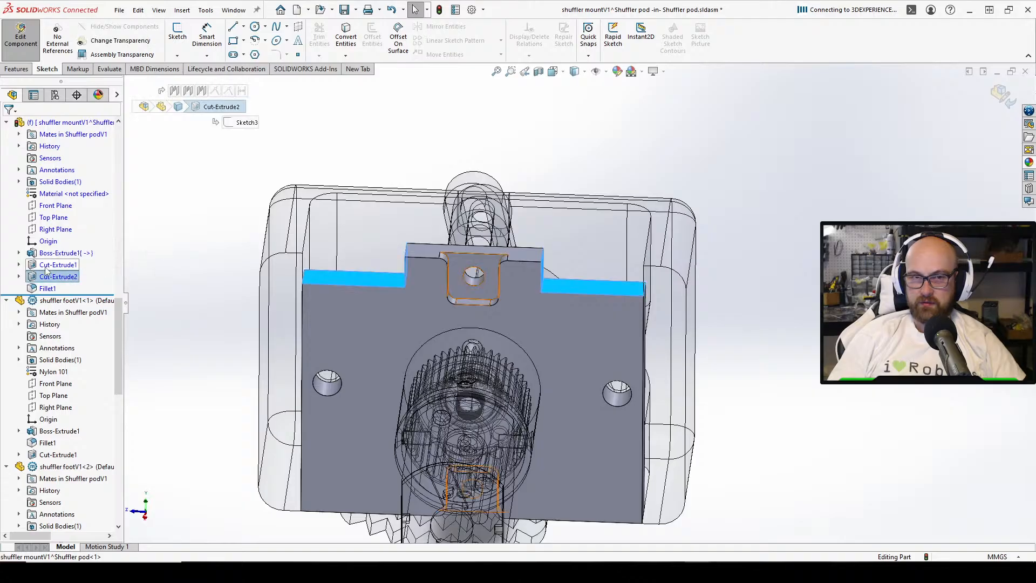
left_click(44, 243)
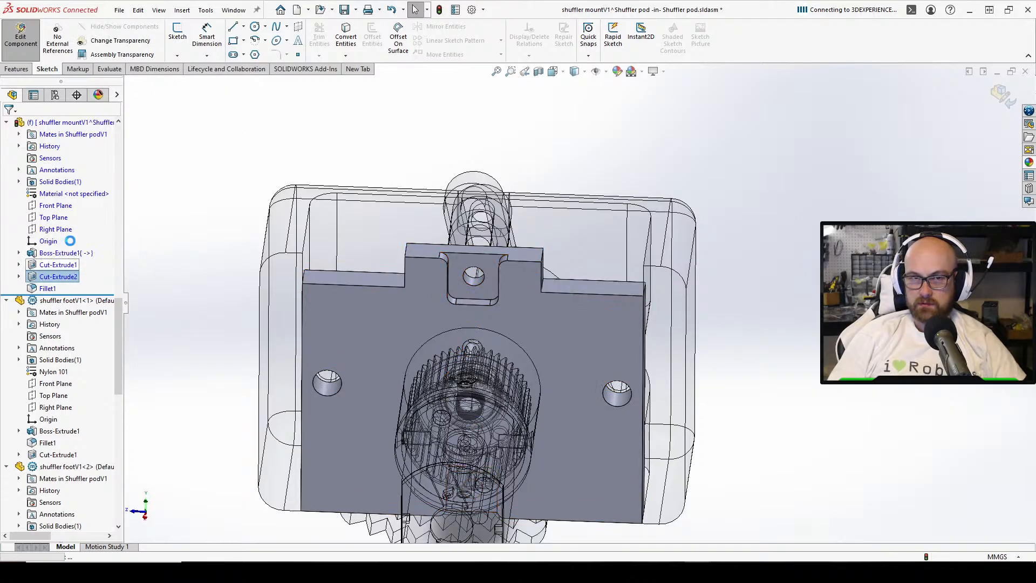
key("ctrl+8")
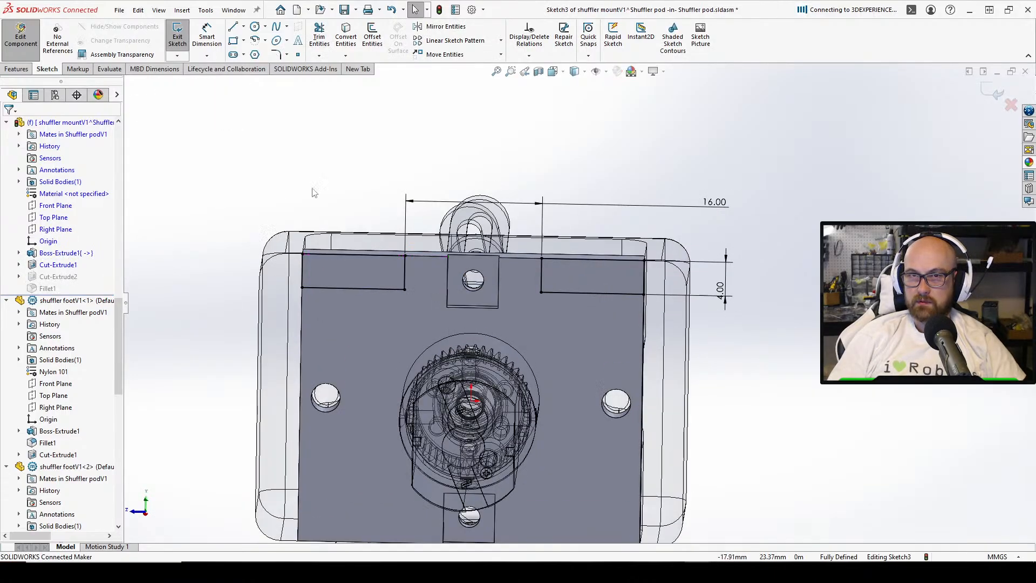
left_click(446, 26)
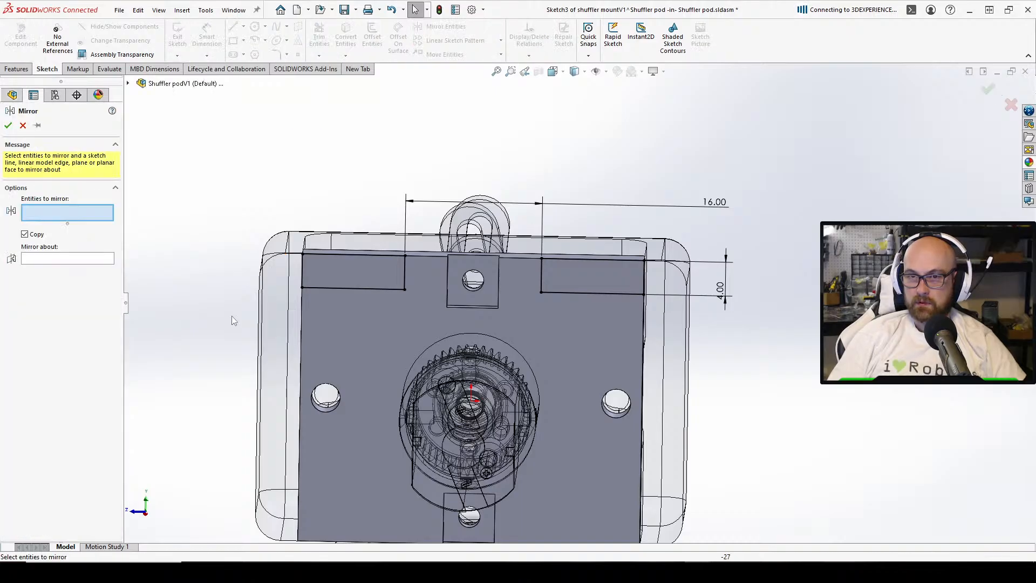
left_click_drag(229, 327, 733, 189)
left_click(36, 320)
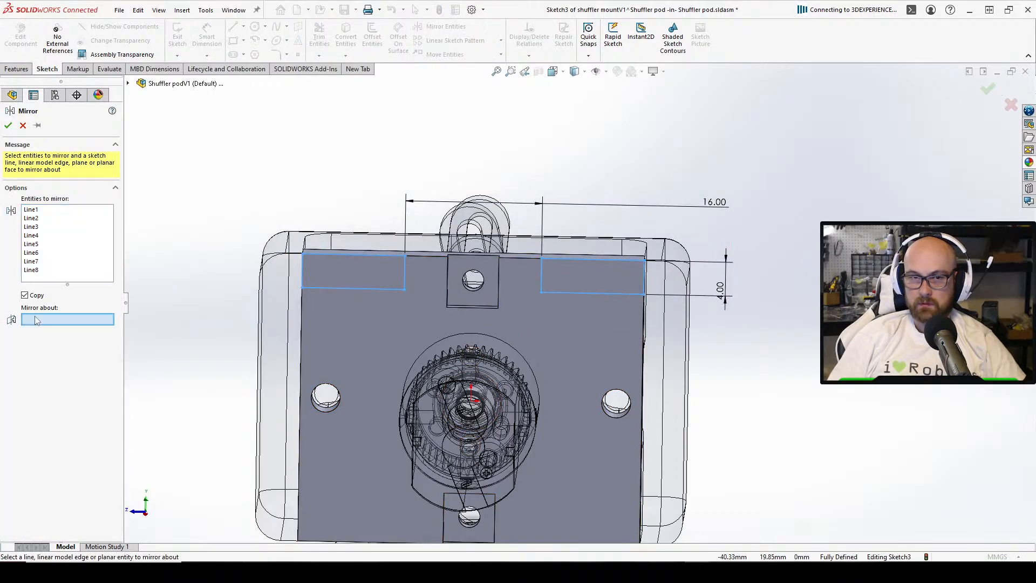
left_click(128, 83)
scroll(194, 323, "down", 5)
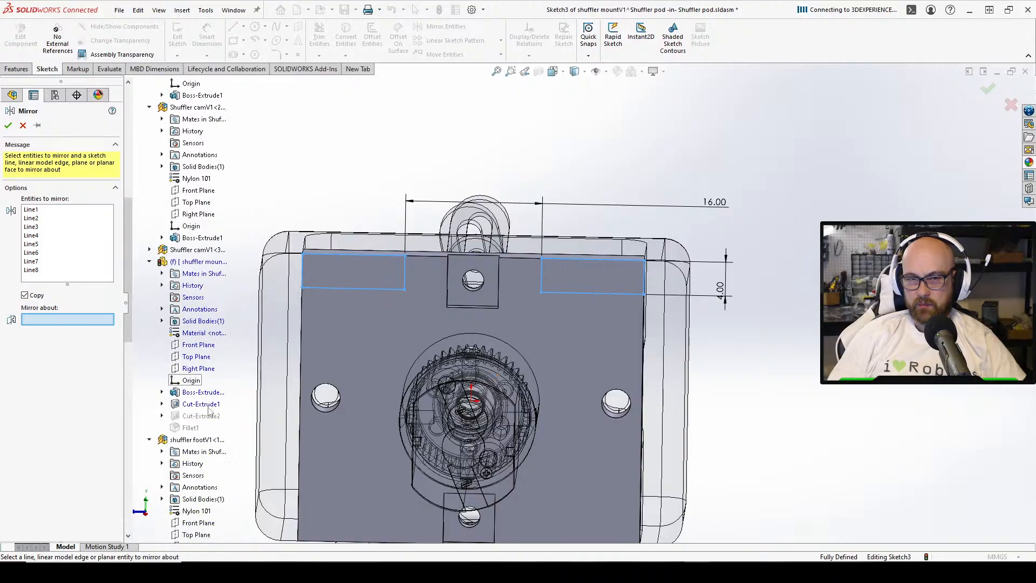
left_click(197, 357)
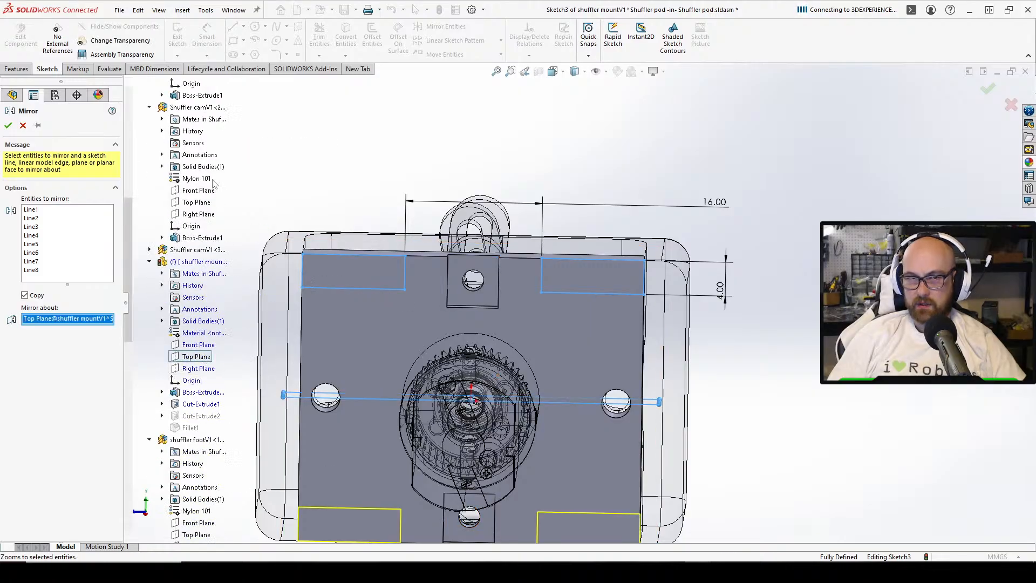
left_click(8, 125)
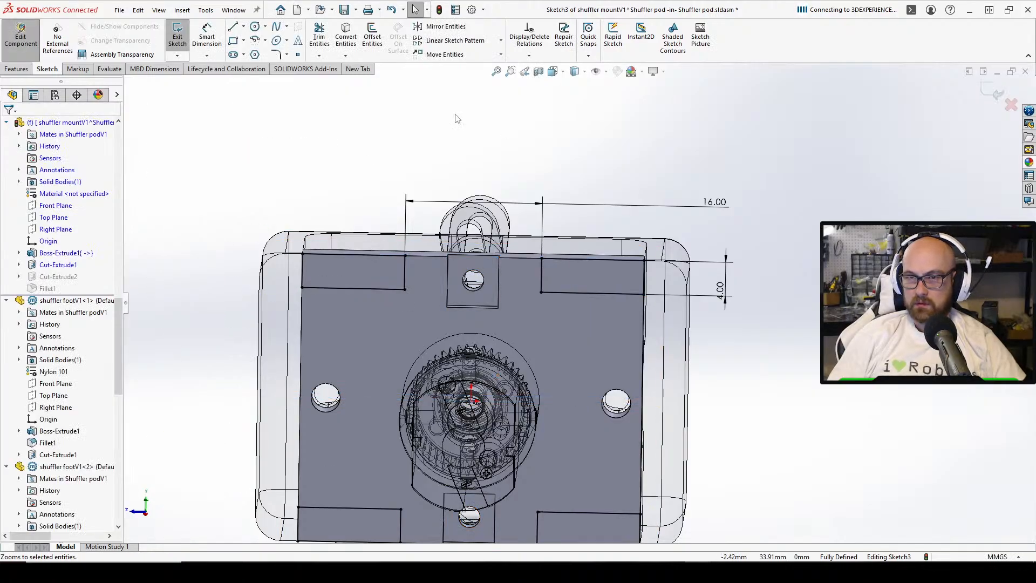
left_click(178, 37)
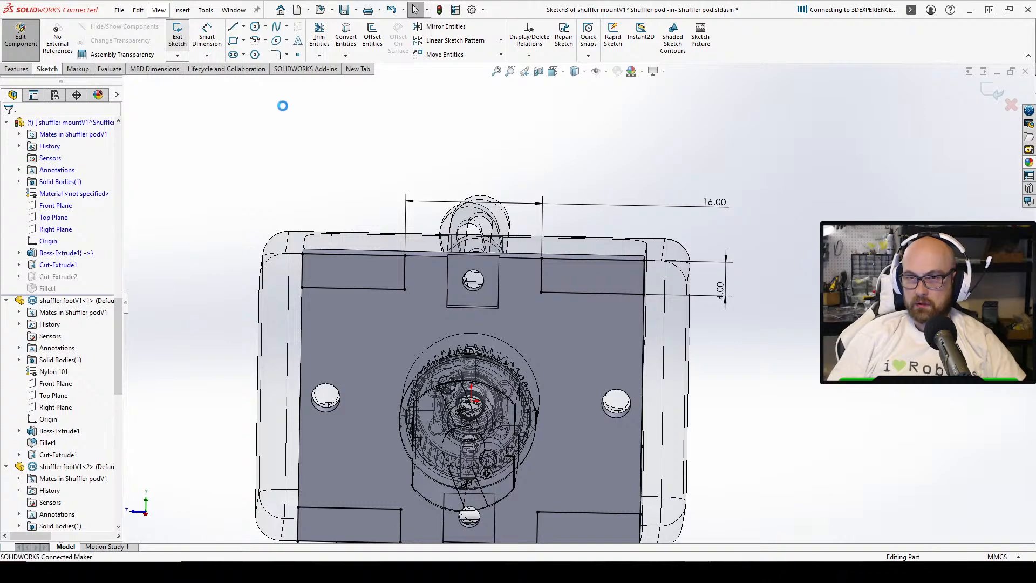
Edit Fillet1 and add the two outer corner edges of the plate's upper tab to its selection
left_click(48, 289)
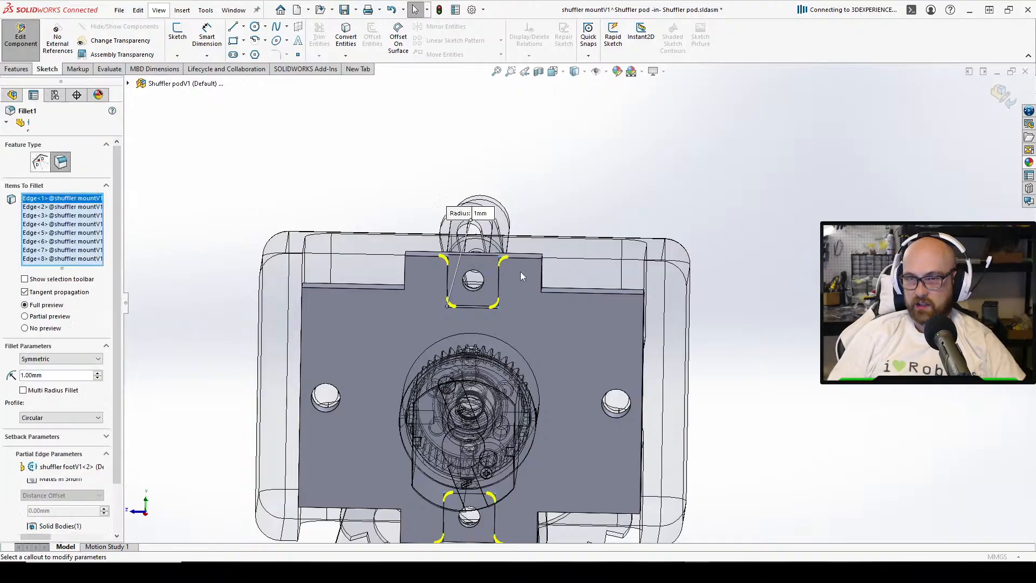
scroll(524, 284, "down", 7)
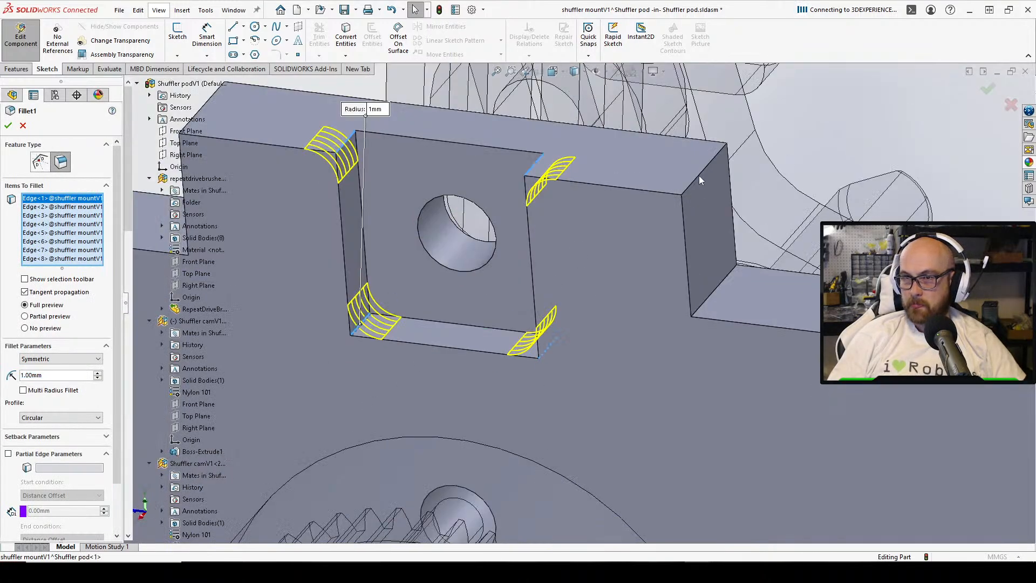
left_click(698, 176)
middle_click_drag(645, 186, 376, 202)
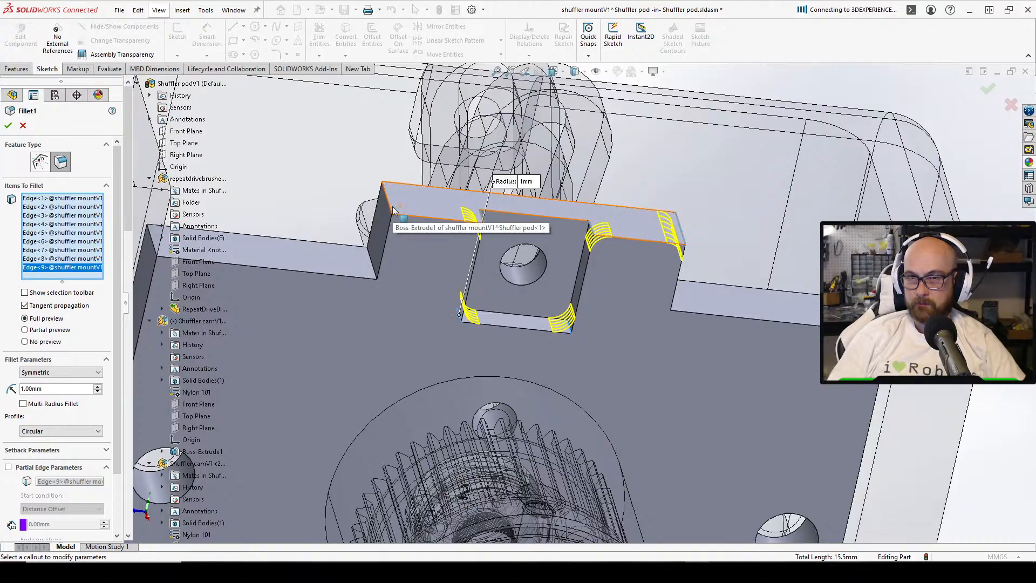
left_click(390, 209)
Add the two outer corner edges of the lower tab to Fillet1 and apply the fillet
scroll(497, 447, "up", 3)
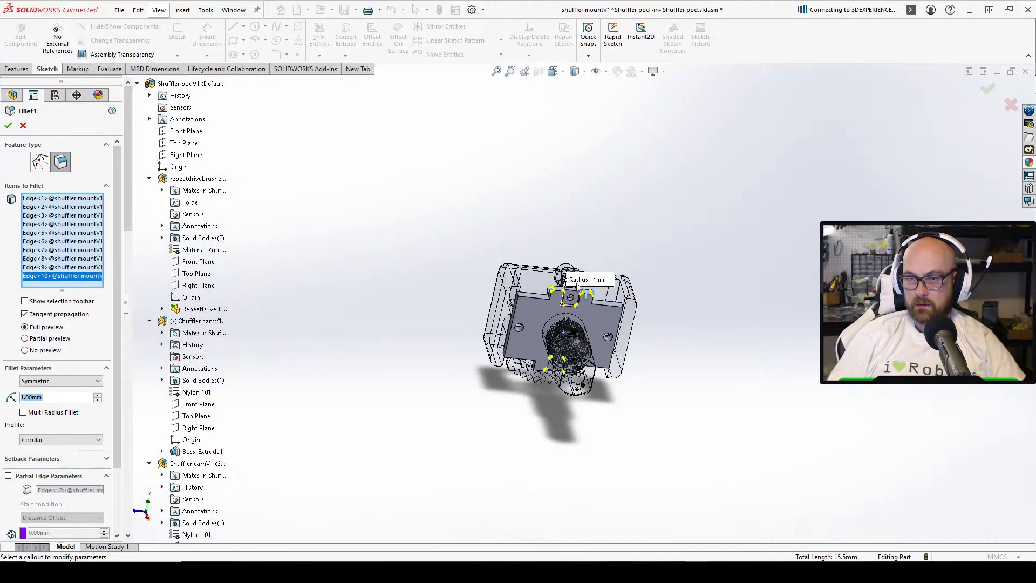
scroll(553, 377, "down", 2)
middle_click_drag(519, 354, 544, 404)
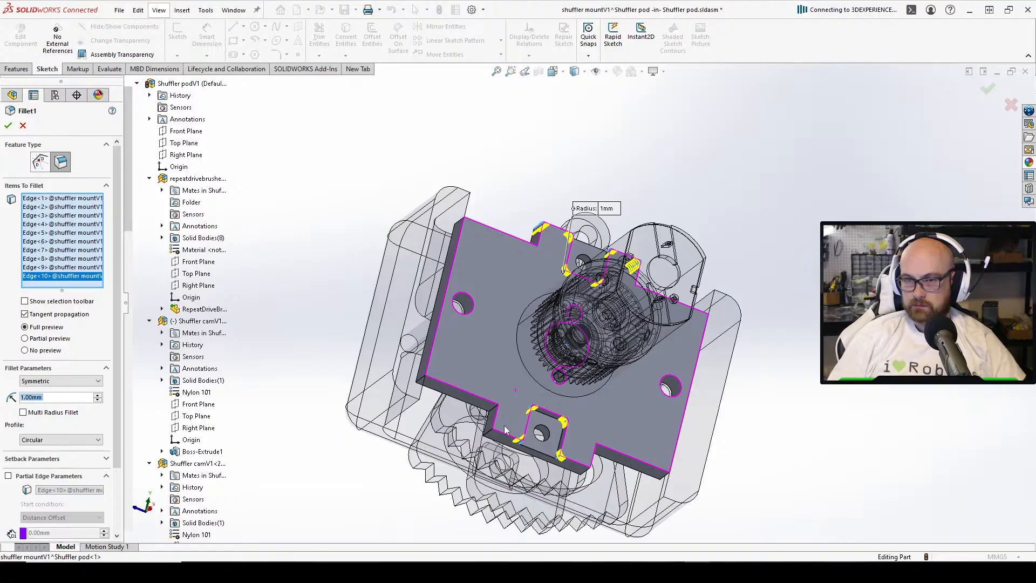
scroll(372, 477, "down", 5)
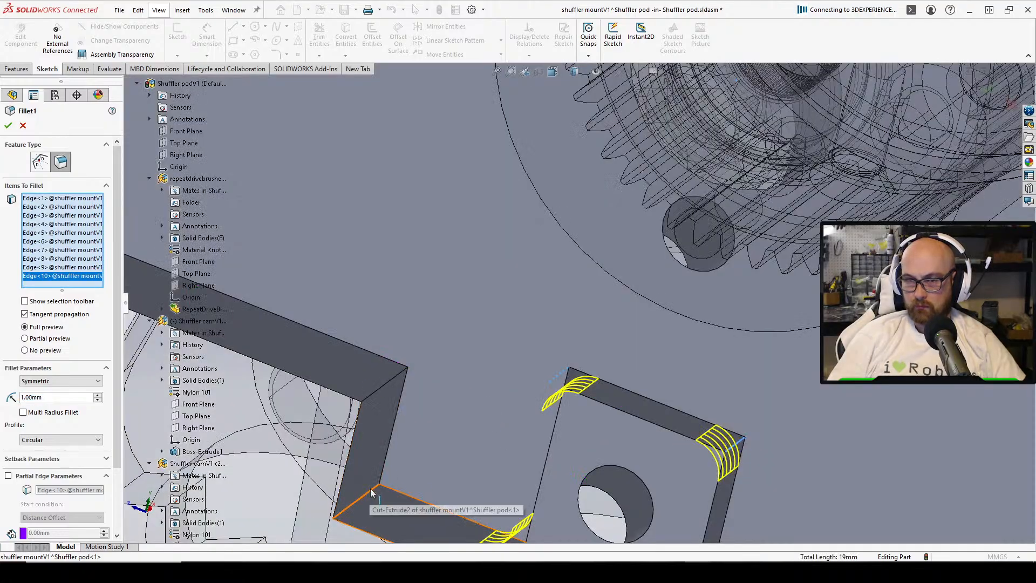
left_click(394, 488)
scroll(733, 383, "up", 8)
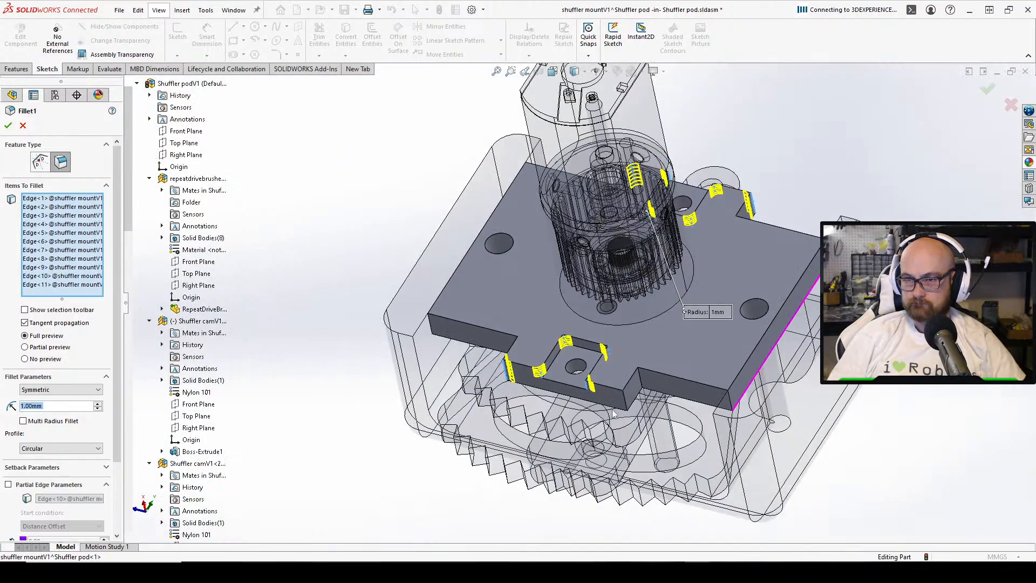
scroll(604, 393, "down", 2)
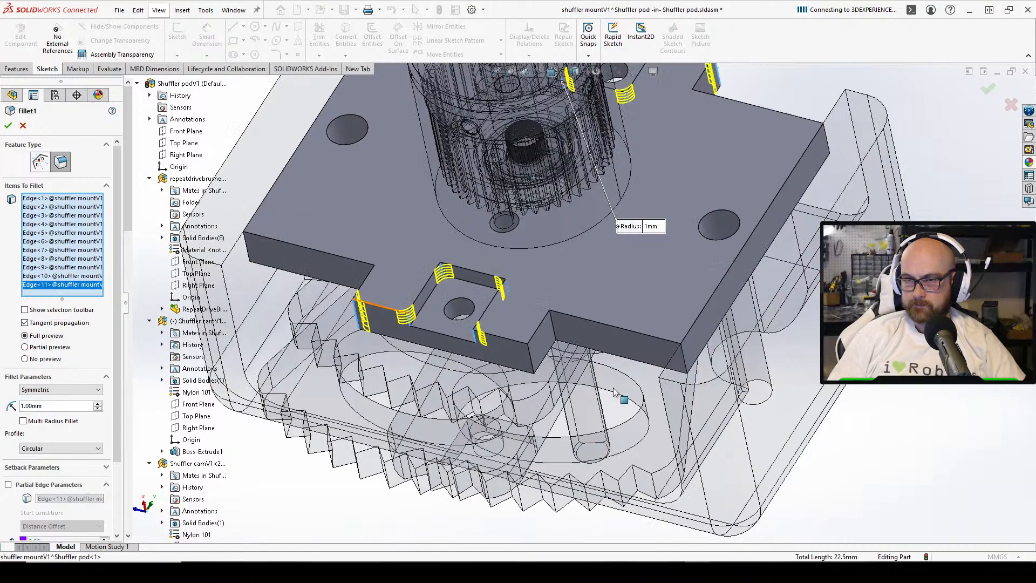
left_click(531, 355)
middle_click_drag(633, 172, 627, 203)
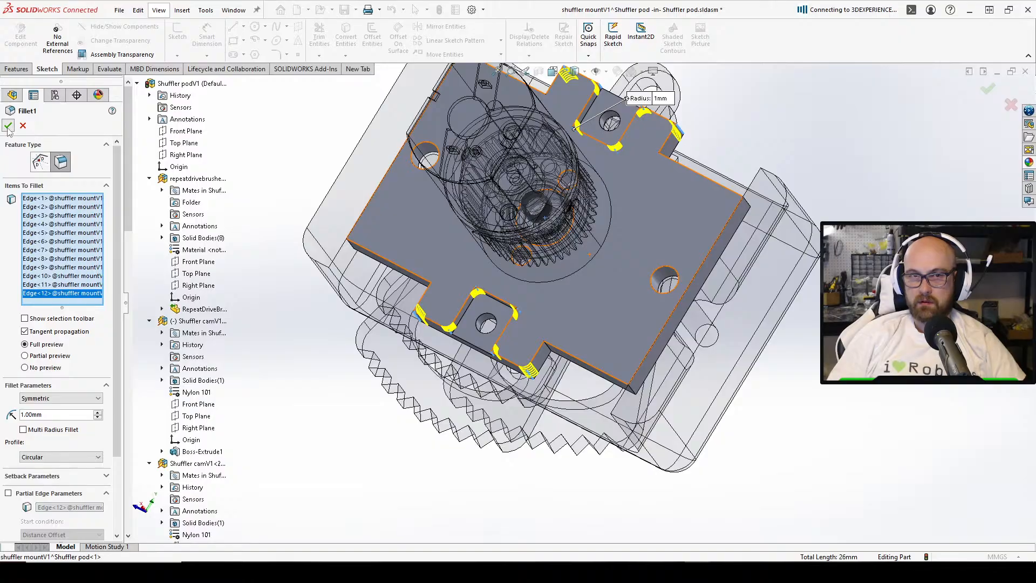
key("Return")
Finish editing the mount plate in the assembly and save the assembly with its virtual components stored internally
middle_click_drag(516, 193, 583, 250)
left_click(20, 36)
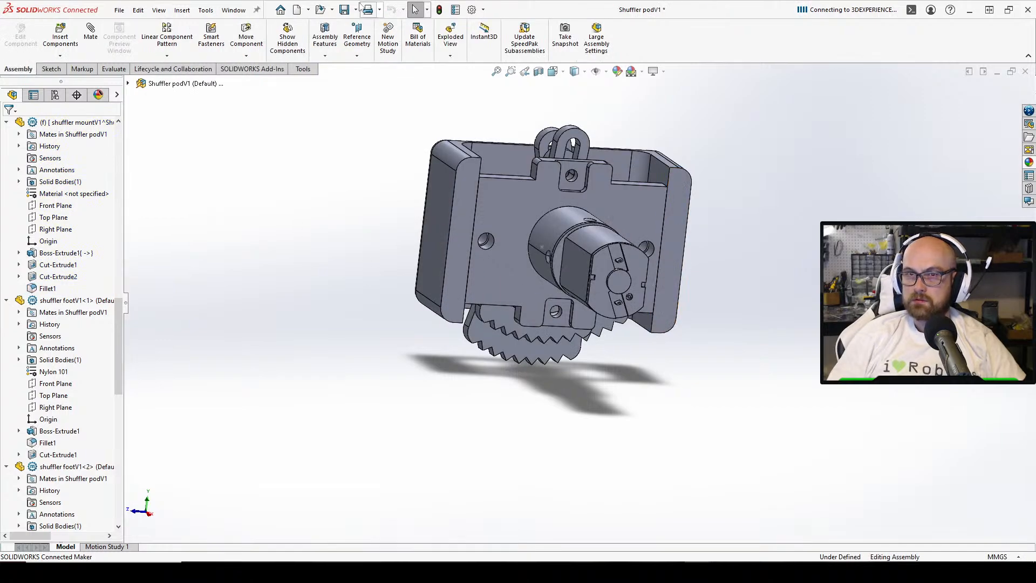
left_click(345, 10)
left_click(227, 167)
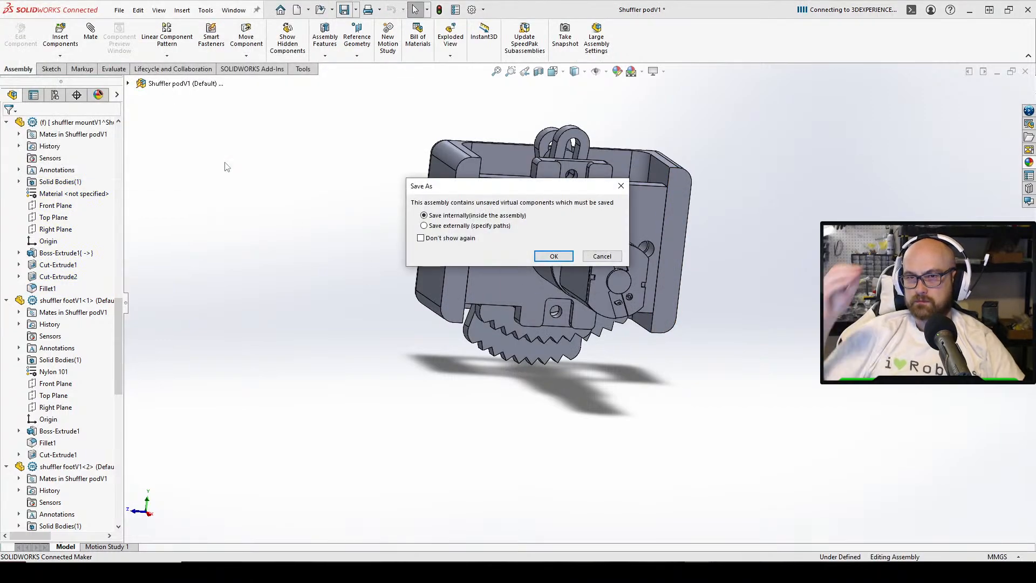
left_click(549, 258)
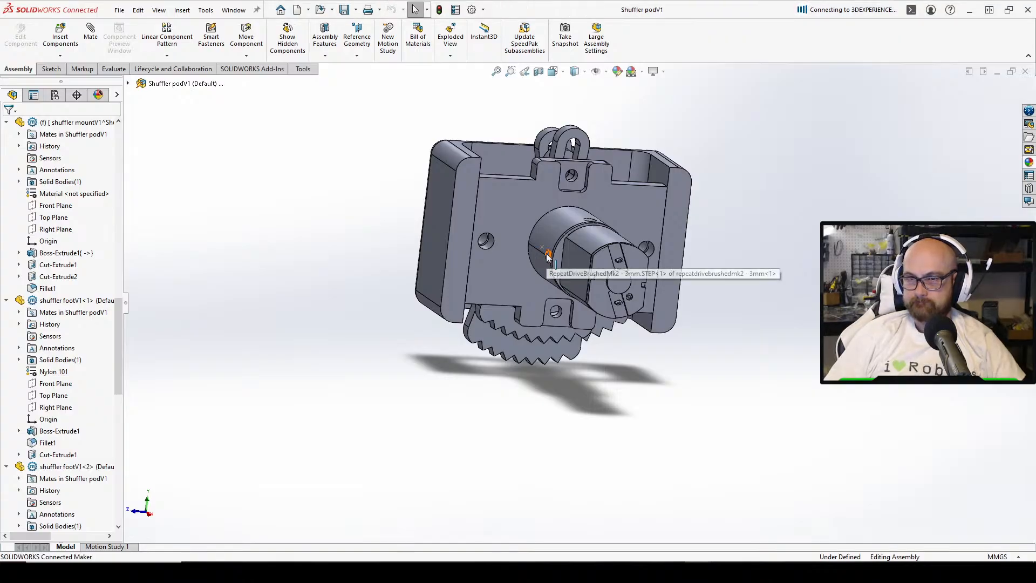
Switch to the unnamed shufflerV1 assembly and let it update with the edited pods
middle_click_drag(546, 254, 604, 281)
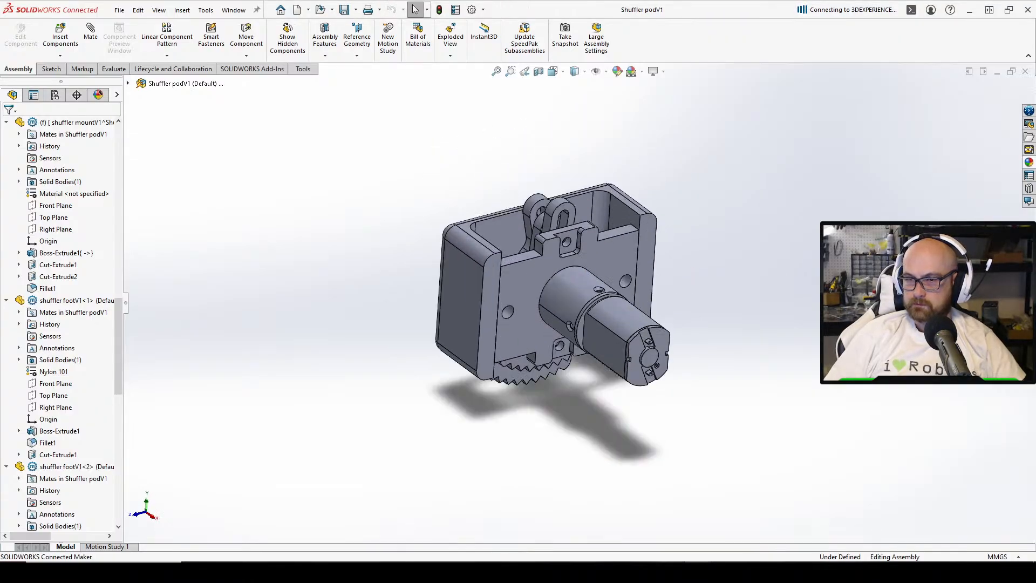
mouse_move(698, 572)
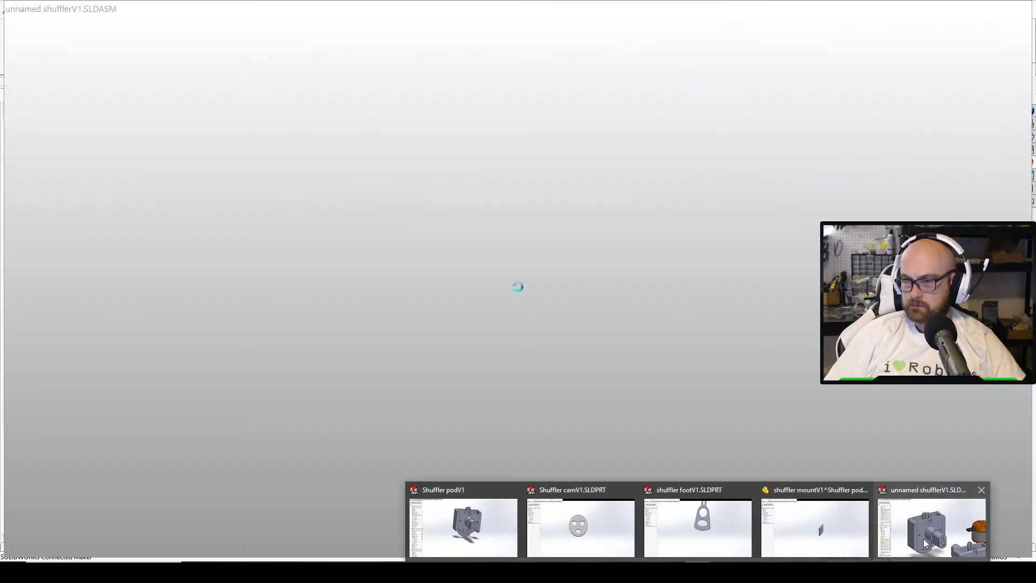
left_click(927, 534)
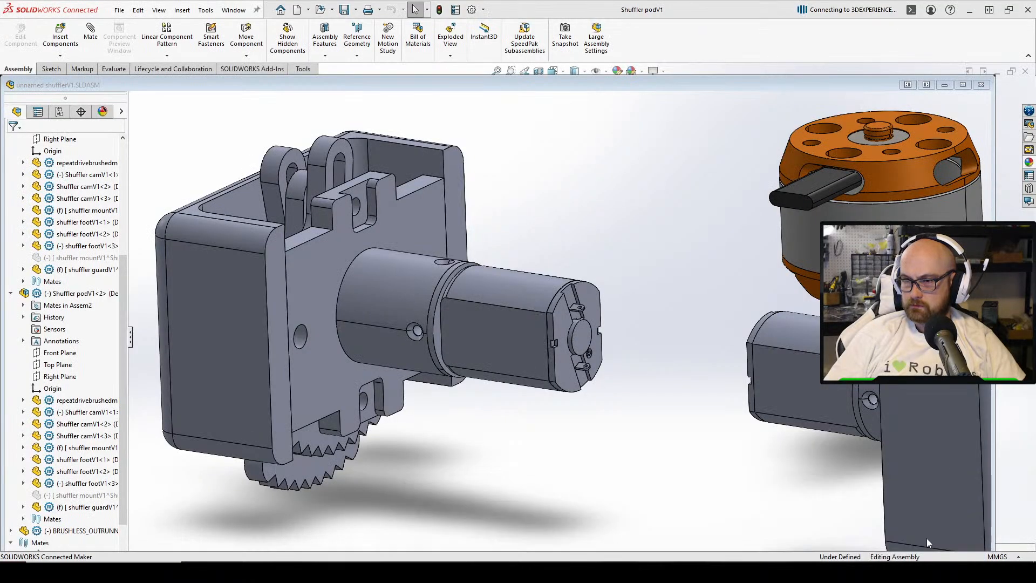
left_click(89, 61)
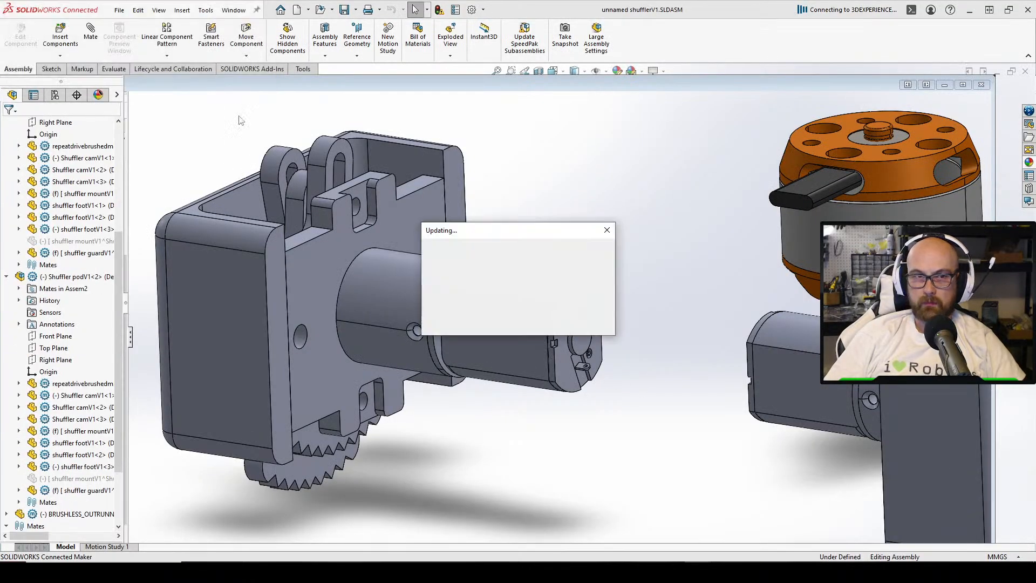
Move the two shuffler pods closer together along their shared axis, leaving a small gap between the facing gearmotor ends
middle_click_drag(736, 375, 529, 321)
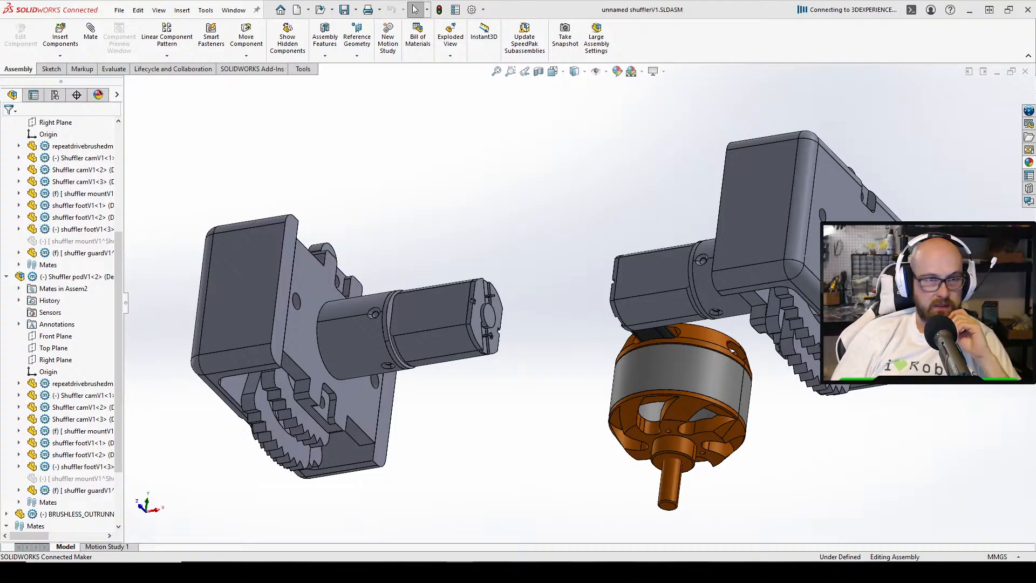
scroll(442, 339, "up", 5)
left_click(642, 449)
middle_click_drag(642, 449, 649, 313)
scroll(475, 303, "down", 5)
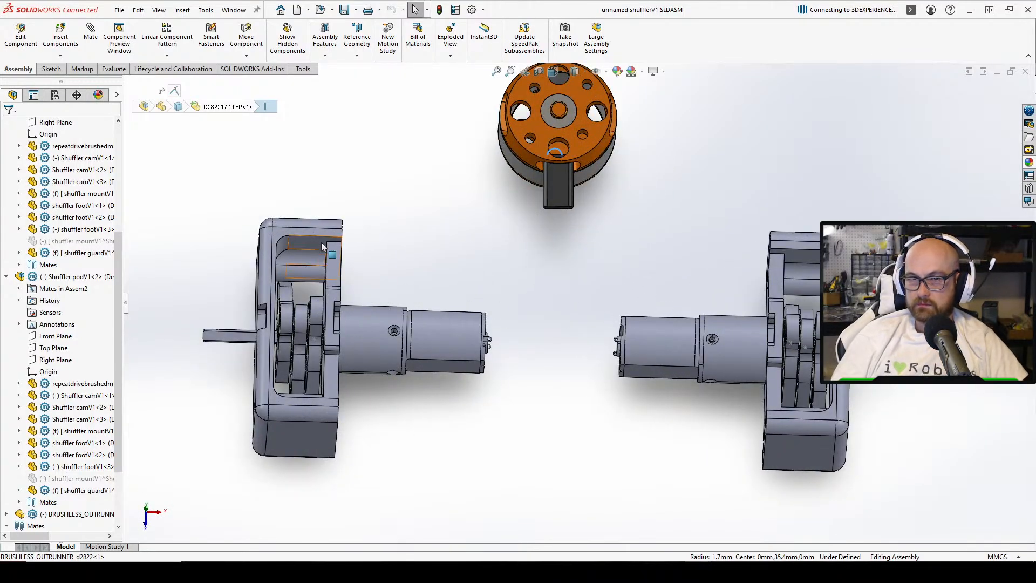
left_click_drag(322, 246, 397, 268)
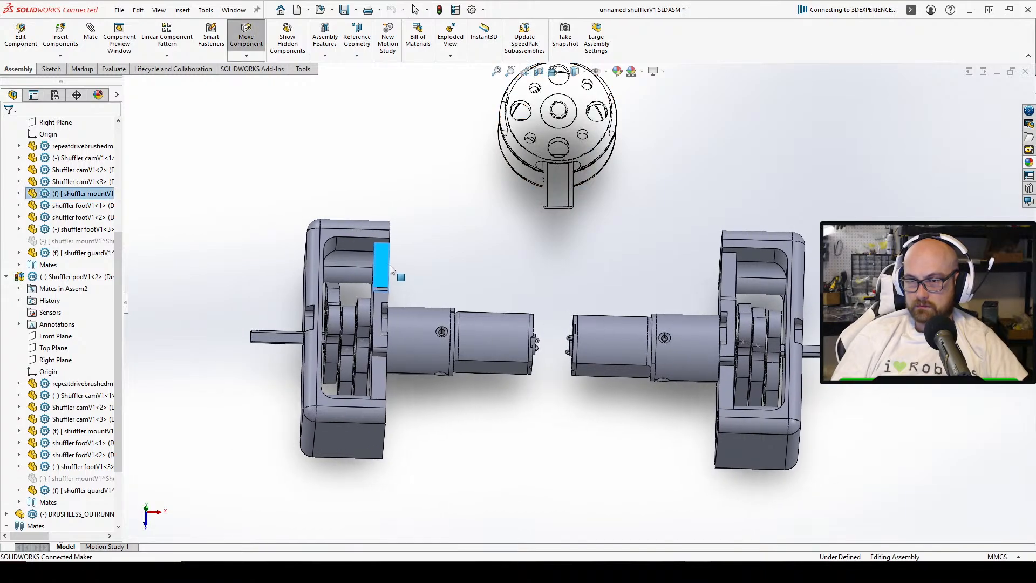
key("Escape")
Insert the Battery_3S_ 380Mah part from the Purchased Batteries folder and place it beside the pods
middle_click_drag(390, 268, 519, 297)
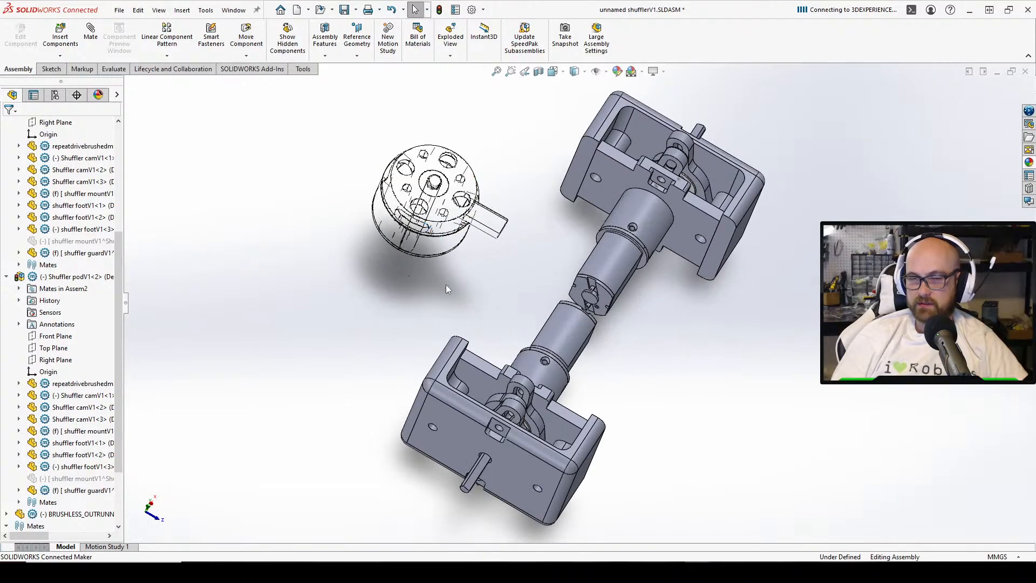
left_click(182, 10)
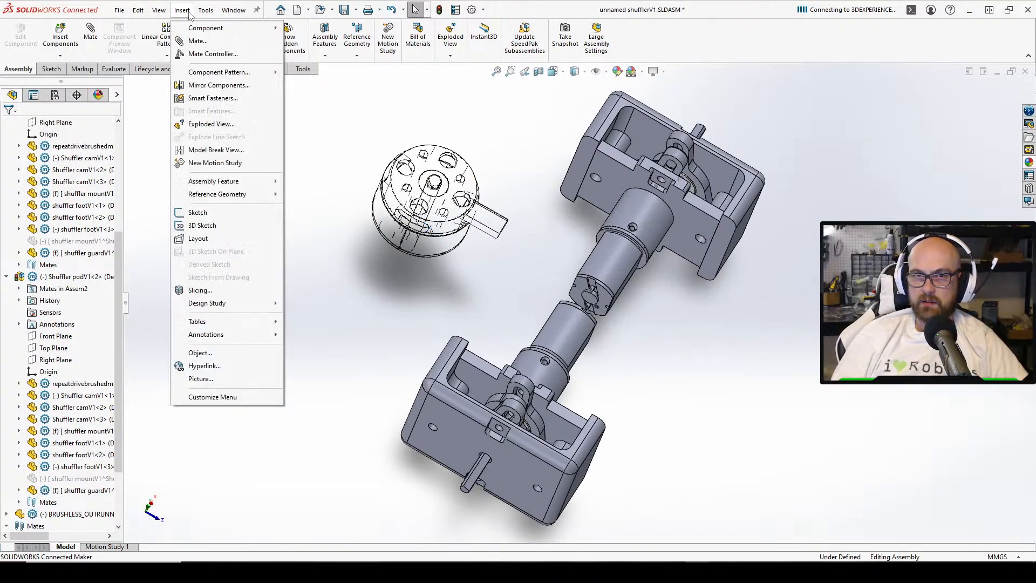
left_click(206, 11)
left_click(61, 34)
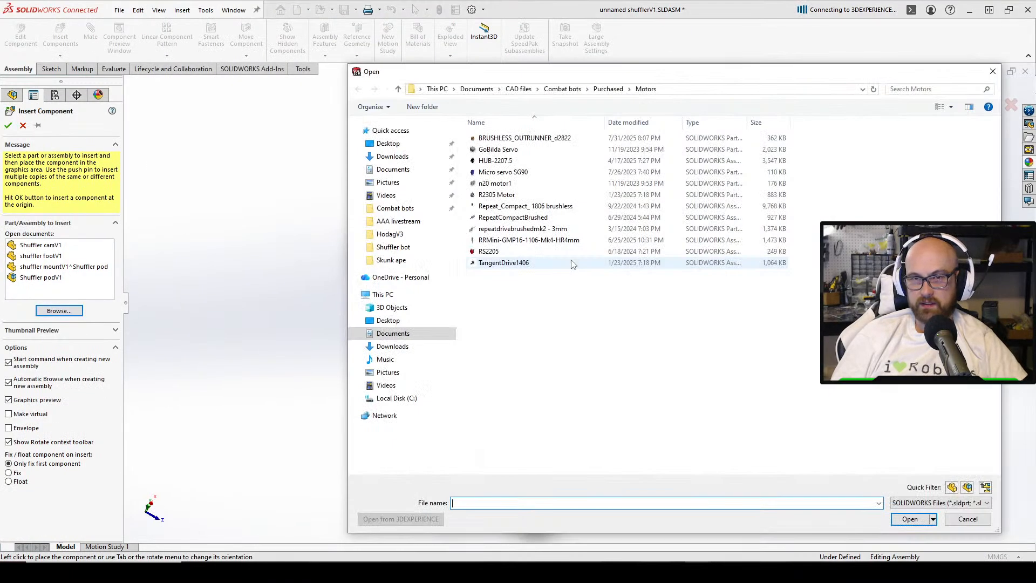
left_click(600, 89)
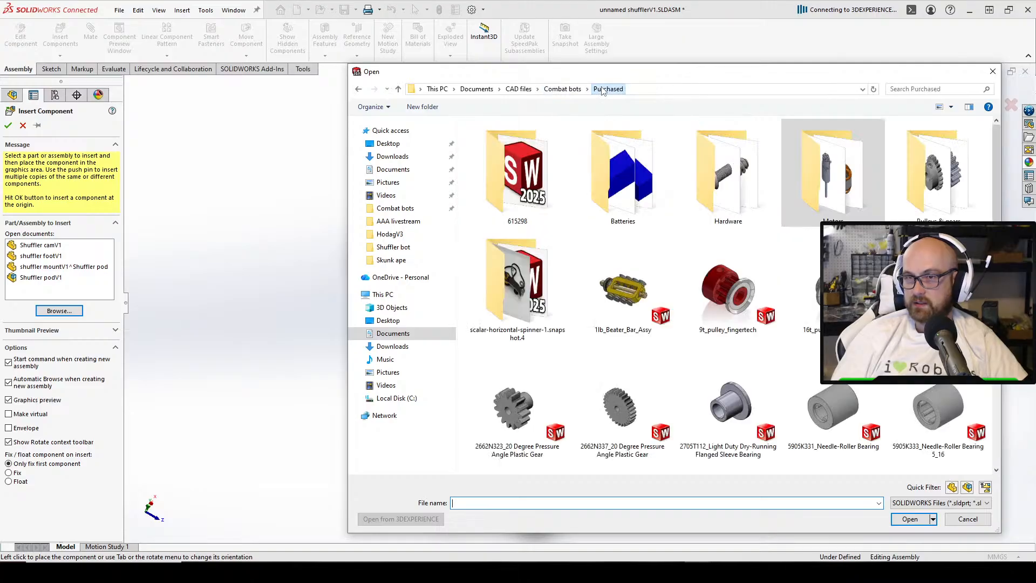
double_click(624, 168)
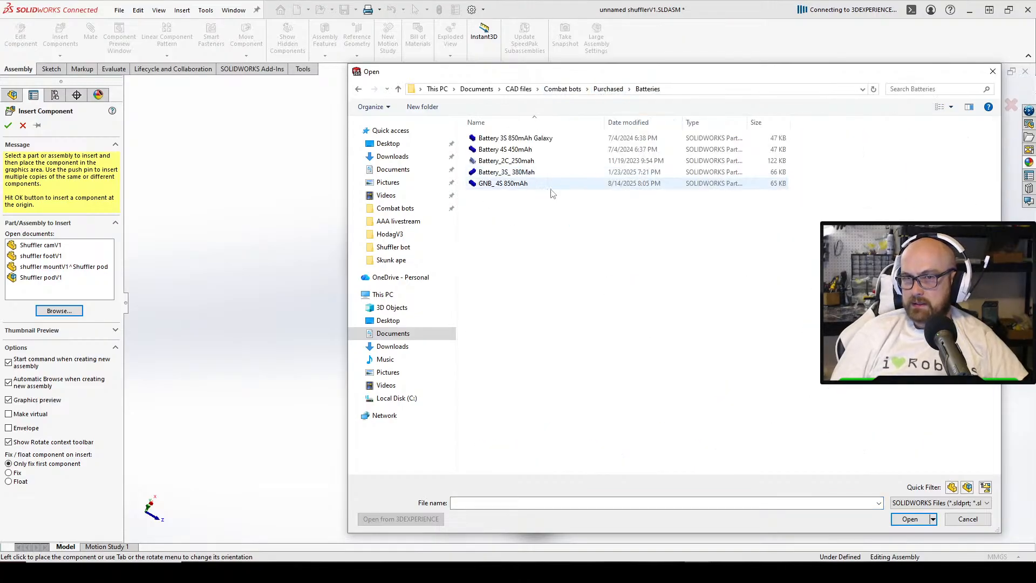
double_click(507, 172)
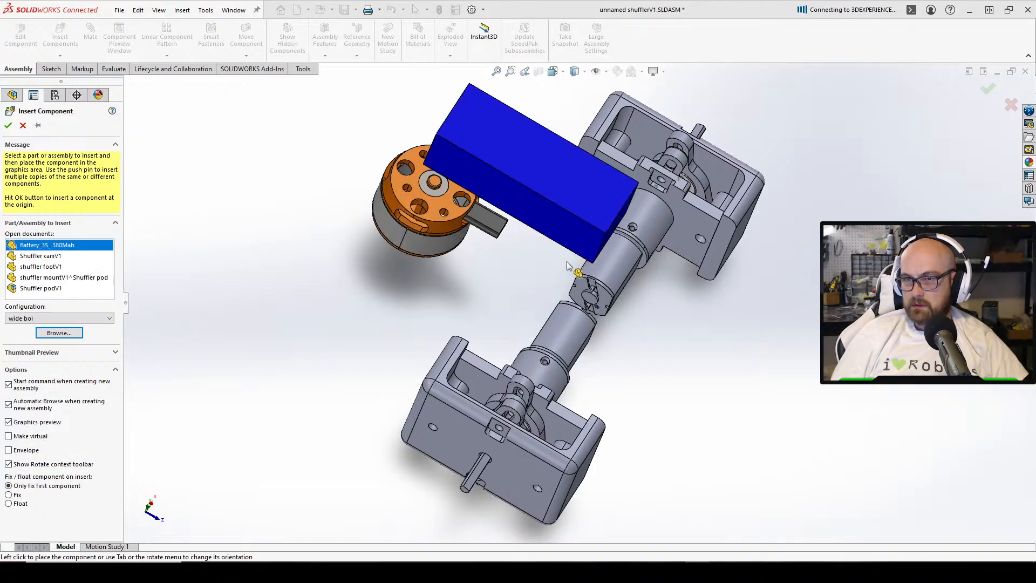
left_click(591, 215)
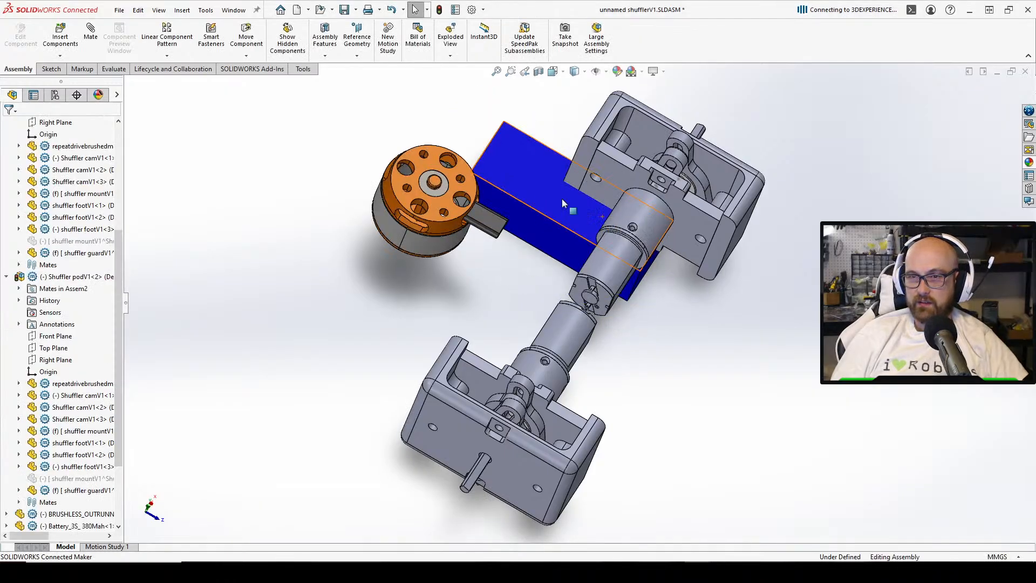
Move the battery clear of the pods and switch its configuration to Default "Long boi"
middle_click_drag(561, 198, 506, 162)
left_click_drag(569, 203, 316, 119)
right_click_drag(316, 119, 102, 203)
right_click(365, 165)
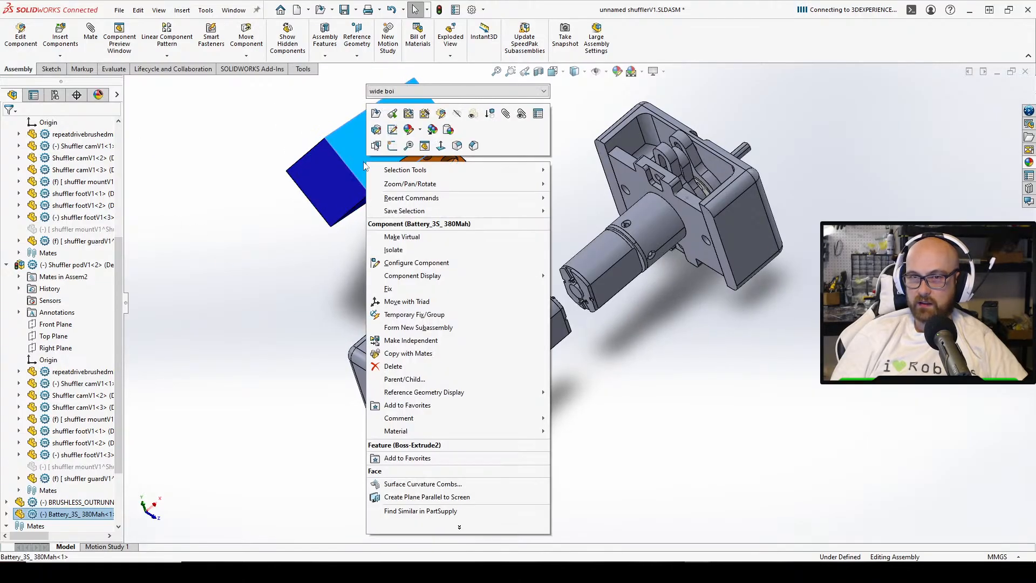
left_click(406, 92)
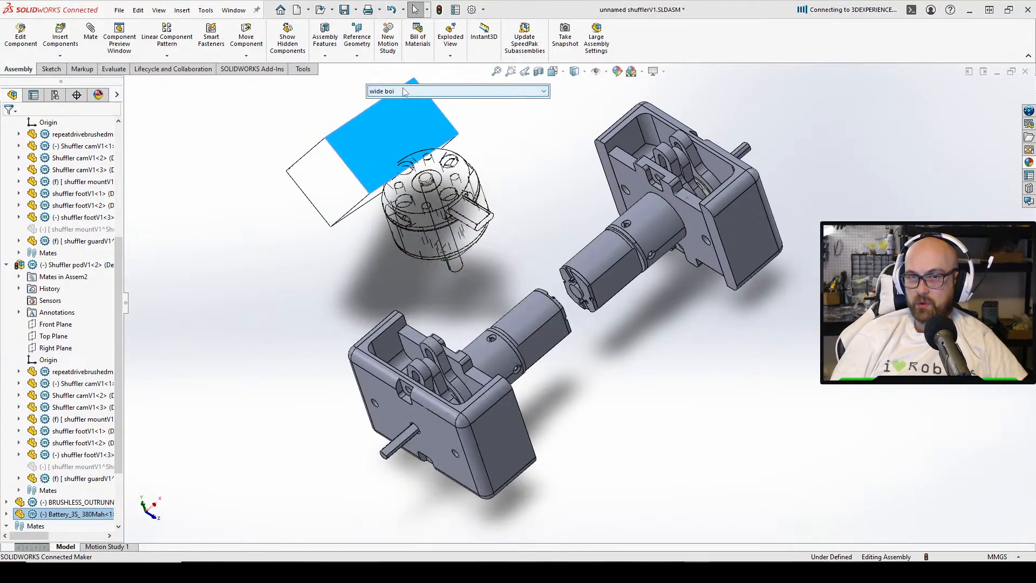
left_click(405, 92)
left_click(410, 100)
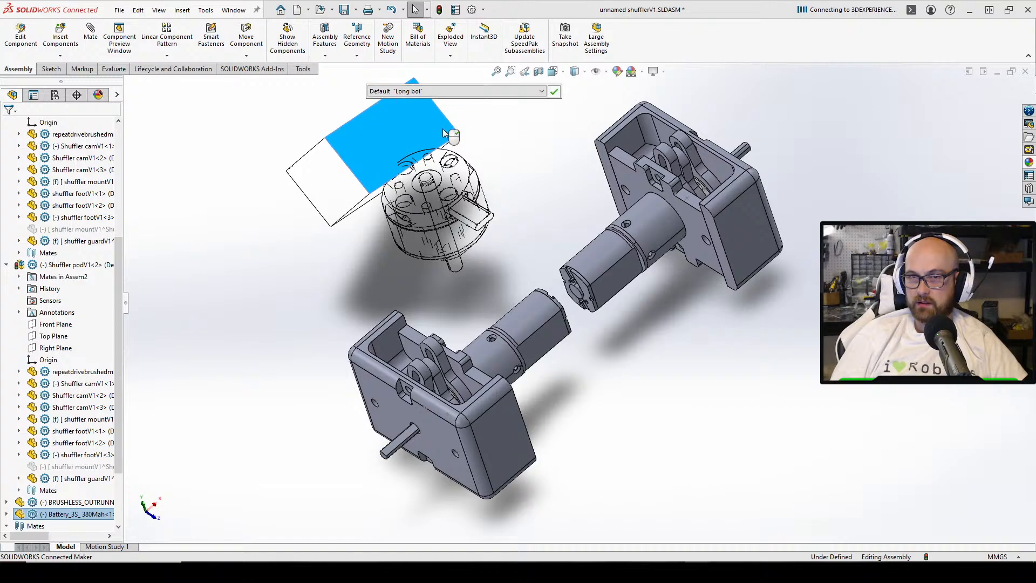
left_click(554, 93)
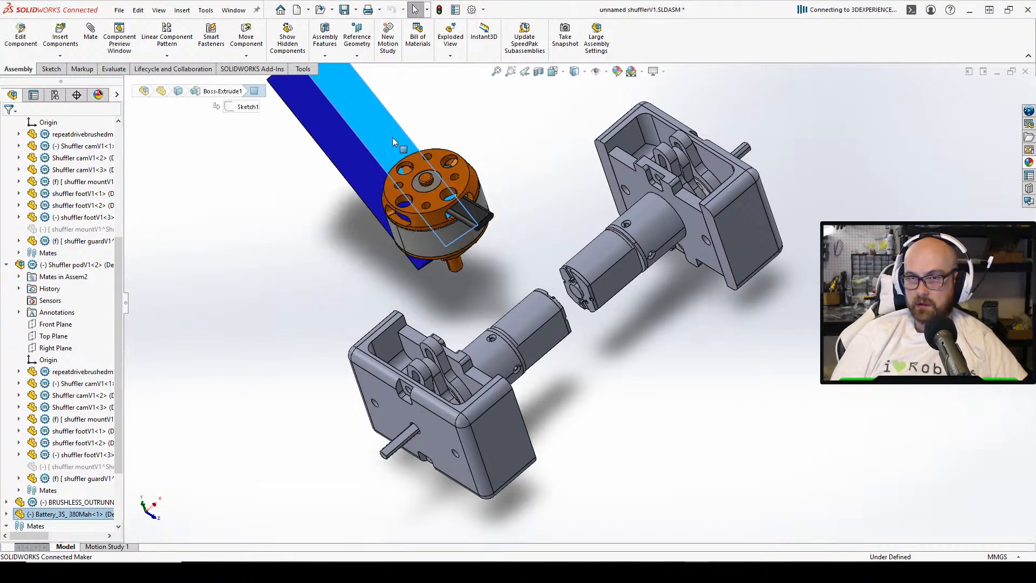
Move the battery next to the gearmotors and rotate it to run roughly parallel to their axis
left_click_drag(393, 137, 653, 299)
key("Escape")
middle_click_drag(653, 299, 591, 245)
left_click_drag(591, 245, 364, 160)
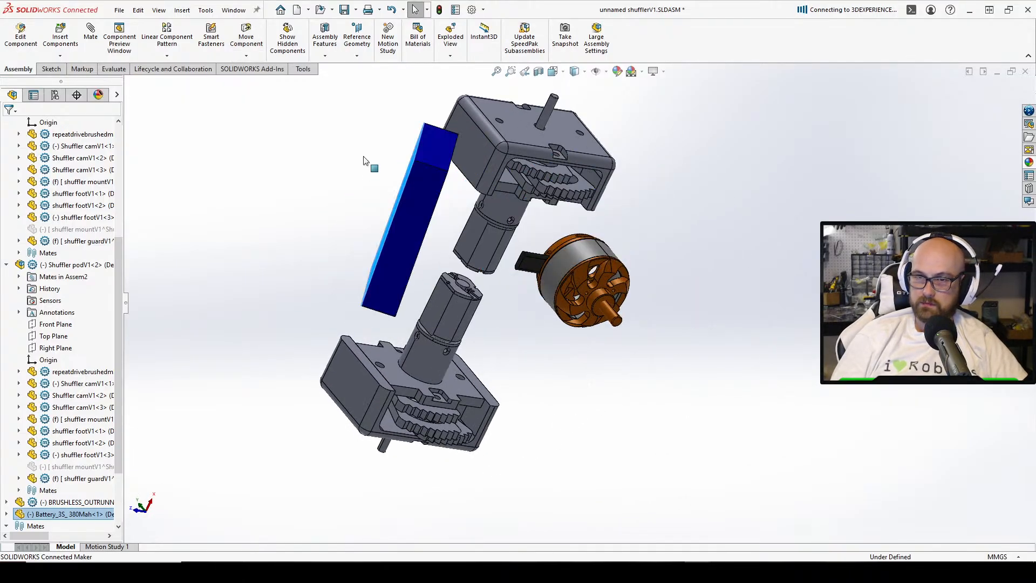
right_click_drag(364, 160, 417, 141)
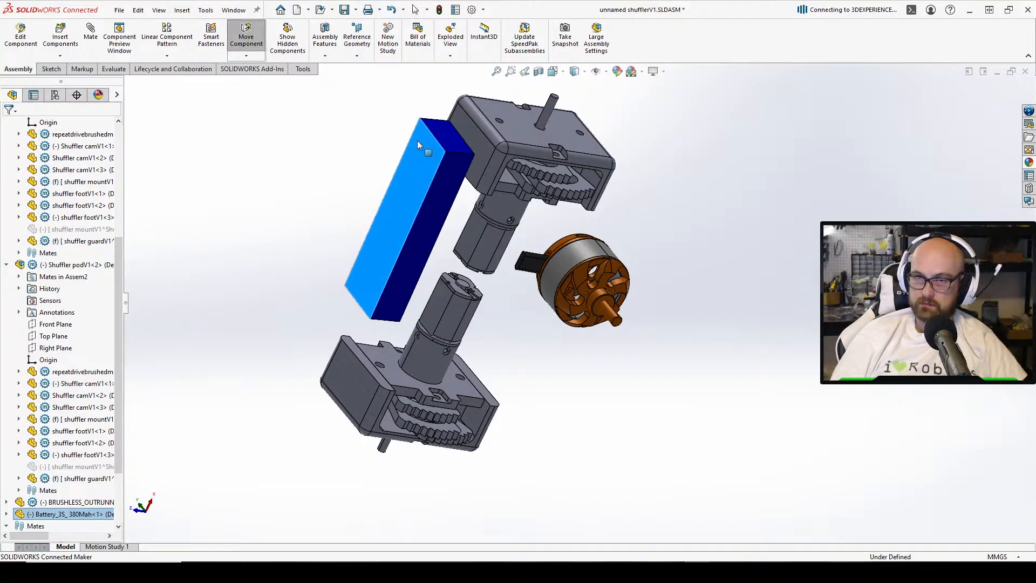
key("Escape")
Position and tilt the battery in front of the two gearmotors so it spans the space between the pods
middle_click_drag(416, 140, 574, 419)
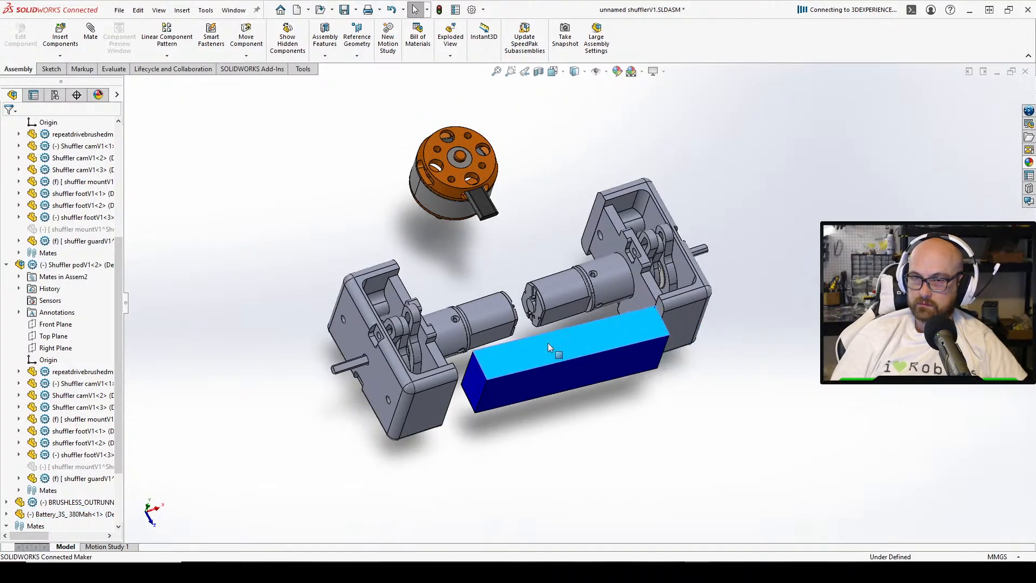
mouse_move(549, 342)
left_mouse_down()
mouse_move(527, 305)
mouse_move(559, 300)
mouse_move(543, 327)
left_mouse_up()
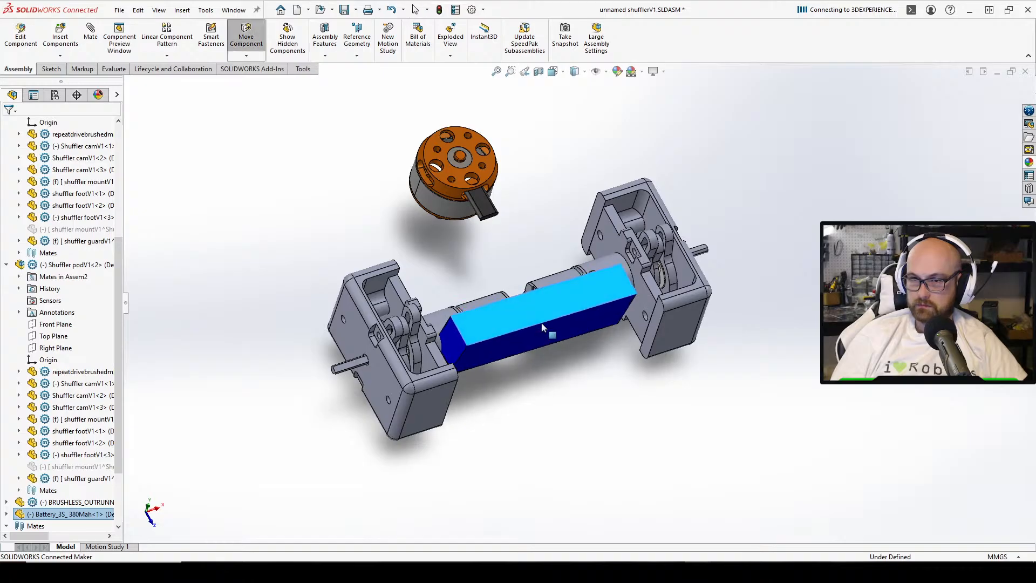
right_click_drag(543, 327, 542, 322)
left_click_drag(537, 304, 552, 332)
right_click_drag(553, 332, 530, 296)
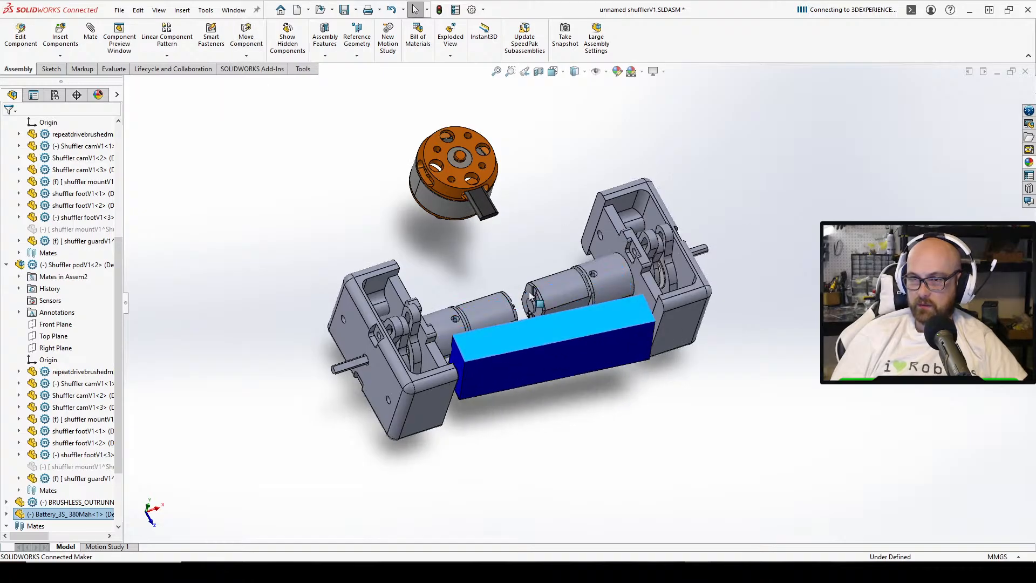
left_click(601, 387)
Raise the battery closer to the gearmotors, between the two pod housings
middle_click_drag(601, 387, 510, 395)
scroll(511, 294, "down", 5)
left_click(503, 317)
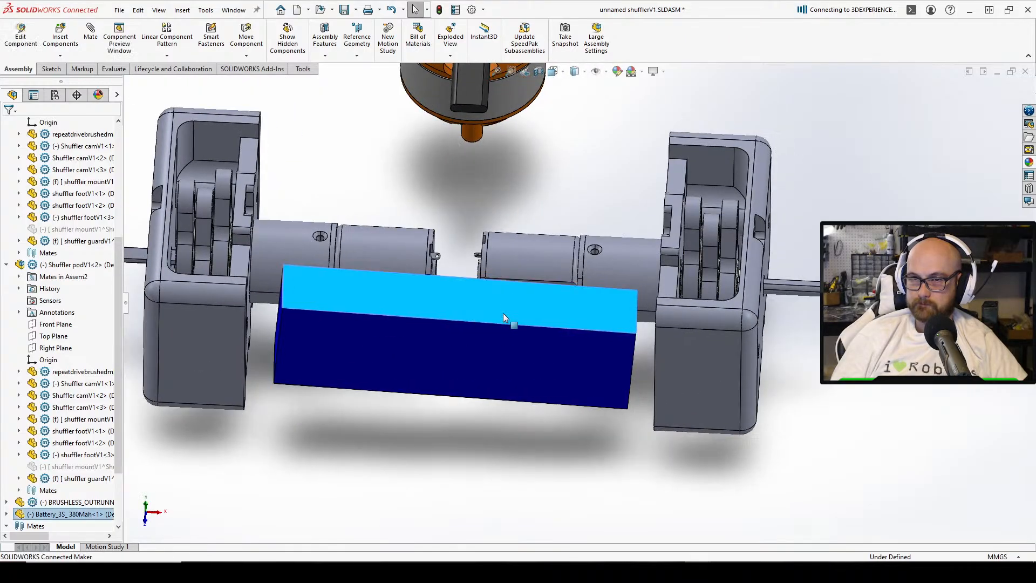
left_click_drag(503, 317, 504, 273)
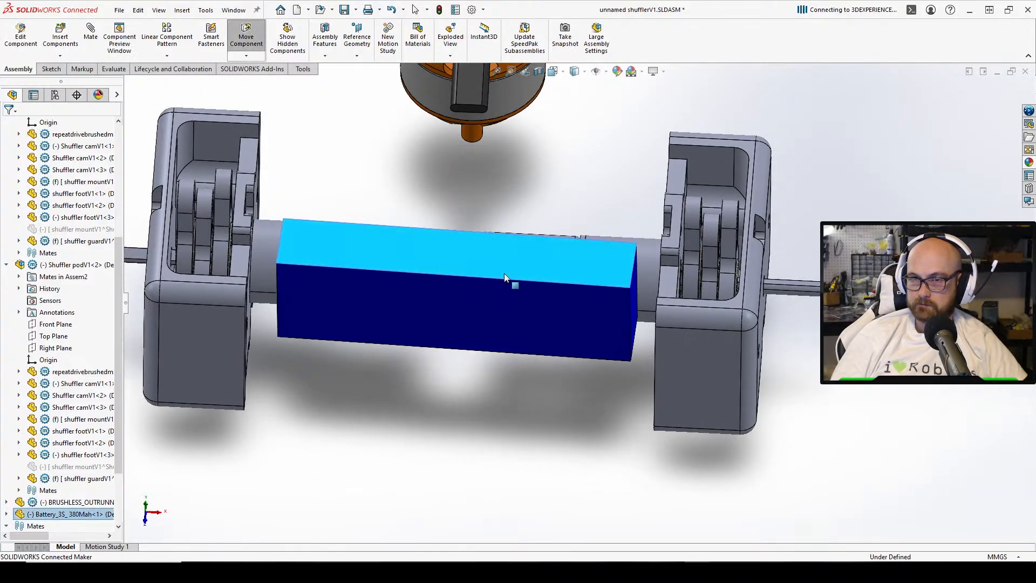
left_click(407, 415)
Shift the battery sideways so it sits alongside the gearmotors within the depth of the pod housings
middle_click_drag(415, 381, 533, 397)
left_click(437, 297)
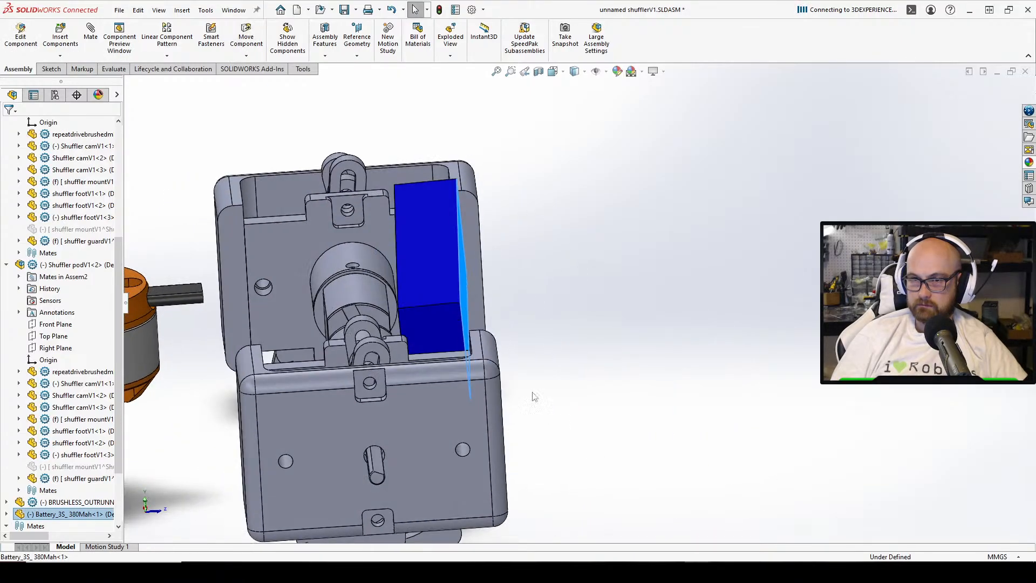
middle_click_drag(432, 287, 445, 371)
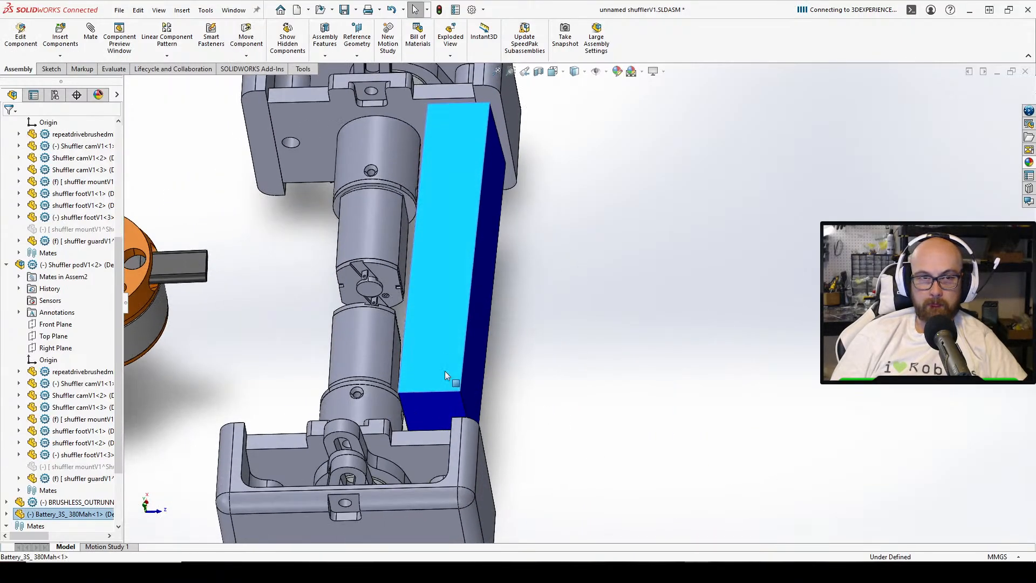
mouse_move(452, 309)
left_mouse_down()
mouse_move(481, 274)
mouse_move(461, 297)
left_mouse_up()
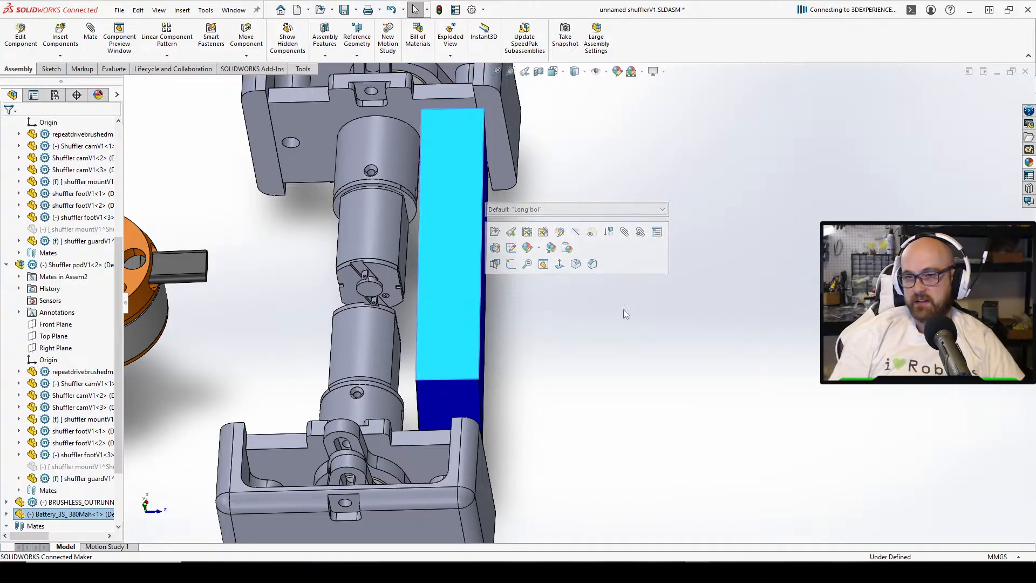
left_click_drag(471, 345, 455, 276)
middle_click_drag(455, 276, 454, 245)
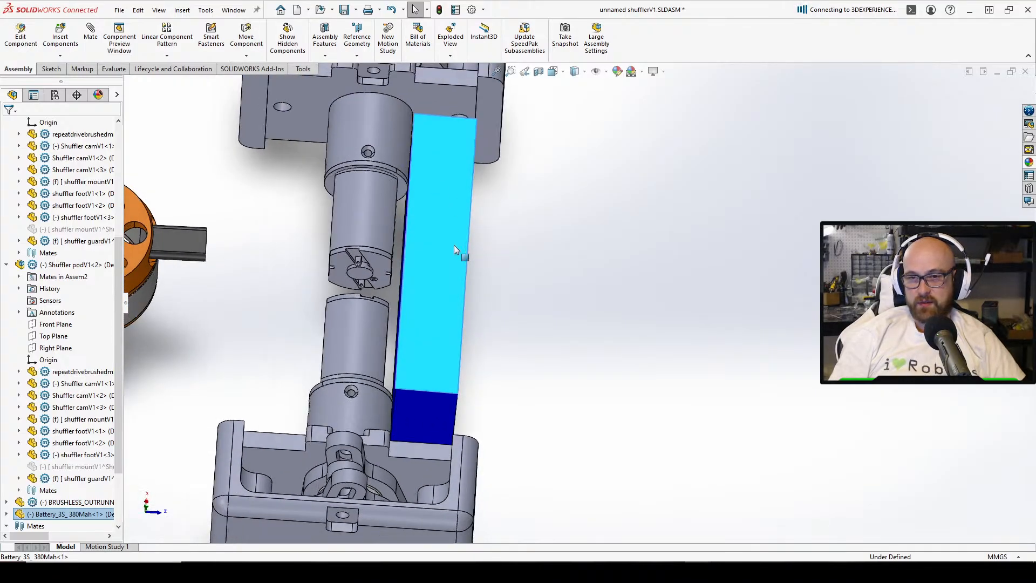
Rotate the battery so its wide face lines up with the outer faces of the pod housings
left_click(426, 331)
middle_click_drag(515, 346, 422, 187)
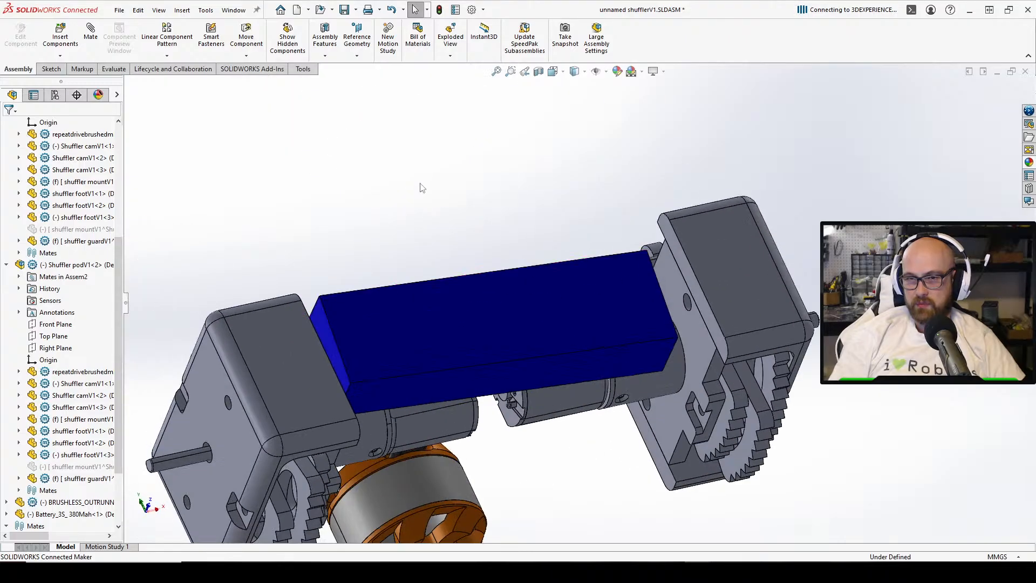
right_click_drag(415, 359, 436, 326)
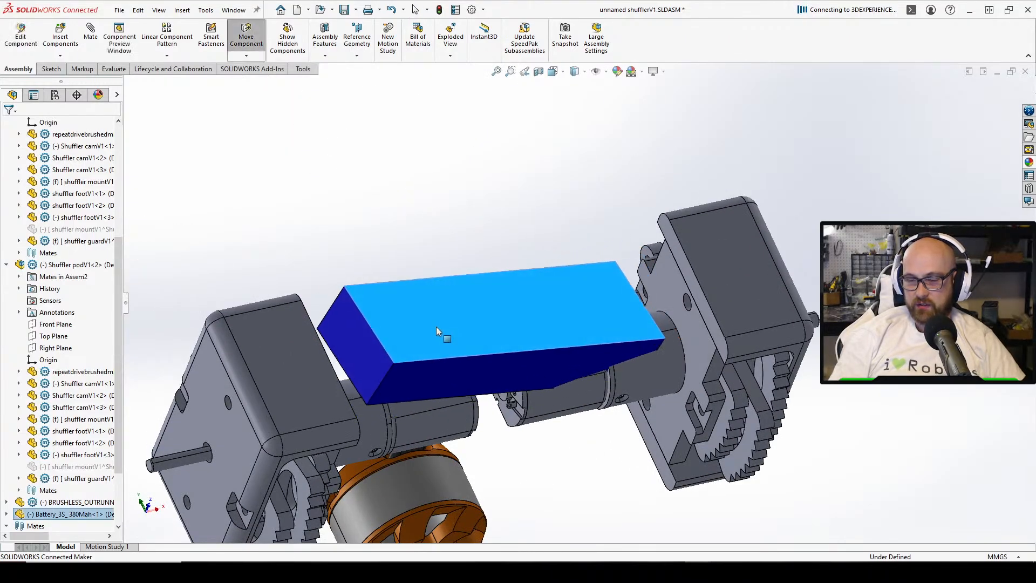
mouse_move(436, 326)
middle_mouse_down()
mouse_move(377, 217)
mouse_move(446, 322)
middle_mouse_up()
right_click_drag(446, 322, 452, 294)
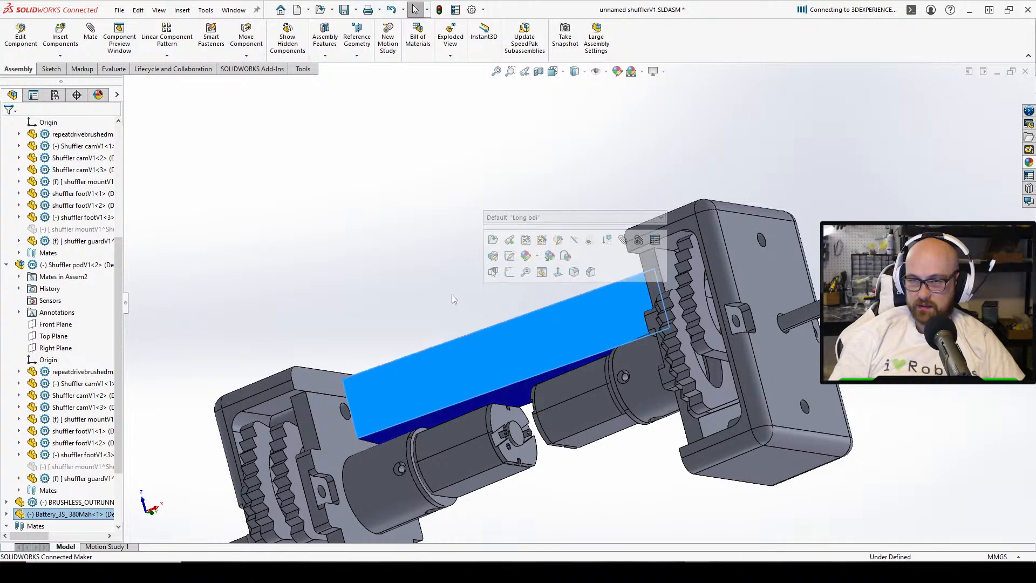
middle_click_drag(452, 294, 431, 345)
right_click_drag(432, 345, 436, 313)
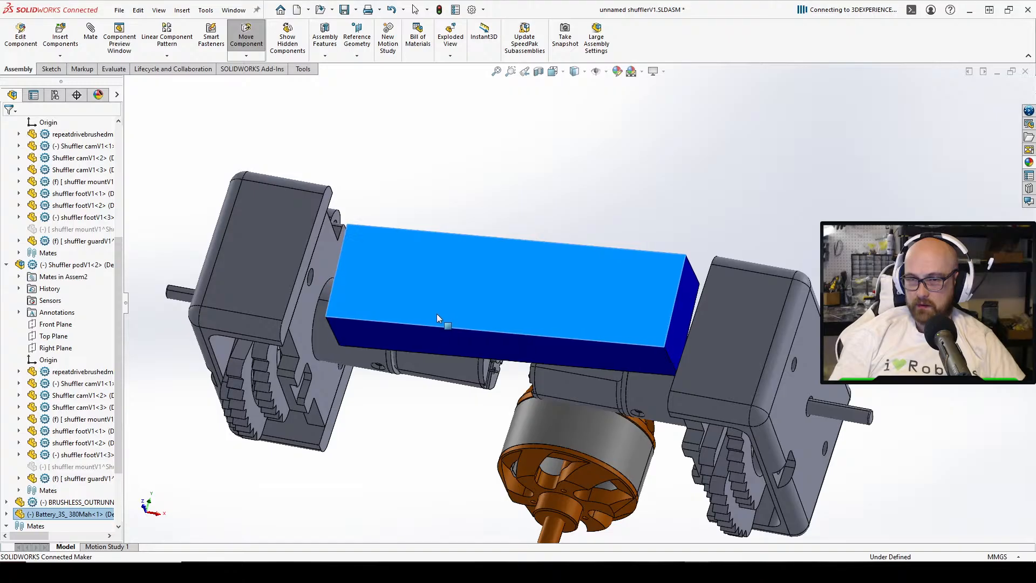
Reposition the battery in front of the gearmotors, roughly centred between the two pods, and deselect it
left_click_drag(480, 333, 475, 270)
middle_click_drag(475, 269, 557, 302)
scroll(530, 252, "up", 3)
left_click(538, 248)
scroll(558, 305, "down", 3)
left_click(554, 257)
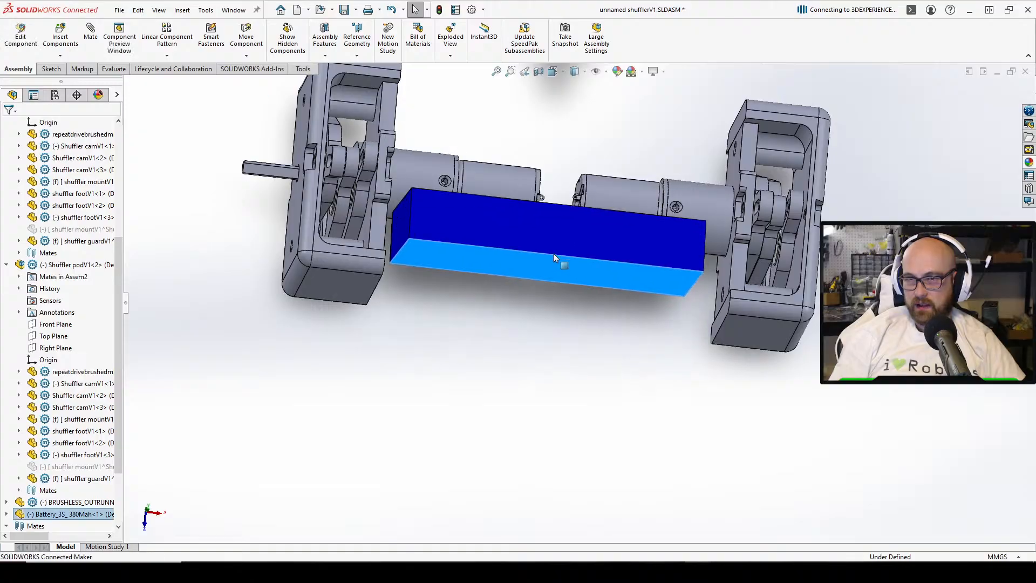
left_click_drag(554, 257, 555, 264)
left_click(576, 367)
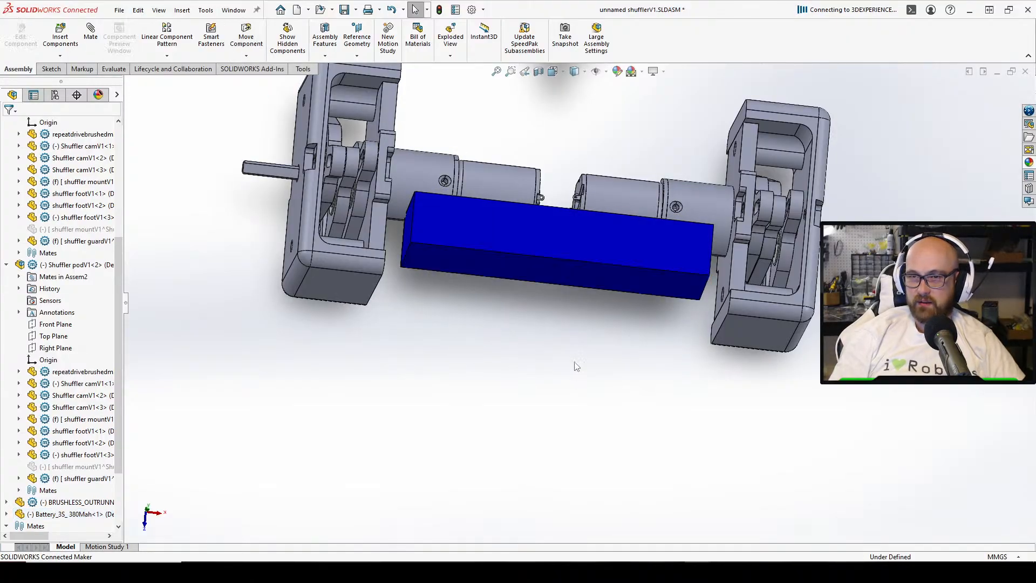
Lower the battery in front of the gearmotors so it sits within the height of the two pod housings
middle_click_drag(576, 367, 551, 253)
left_click_drag(551, 253, 551, 300)
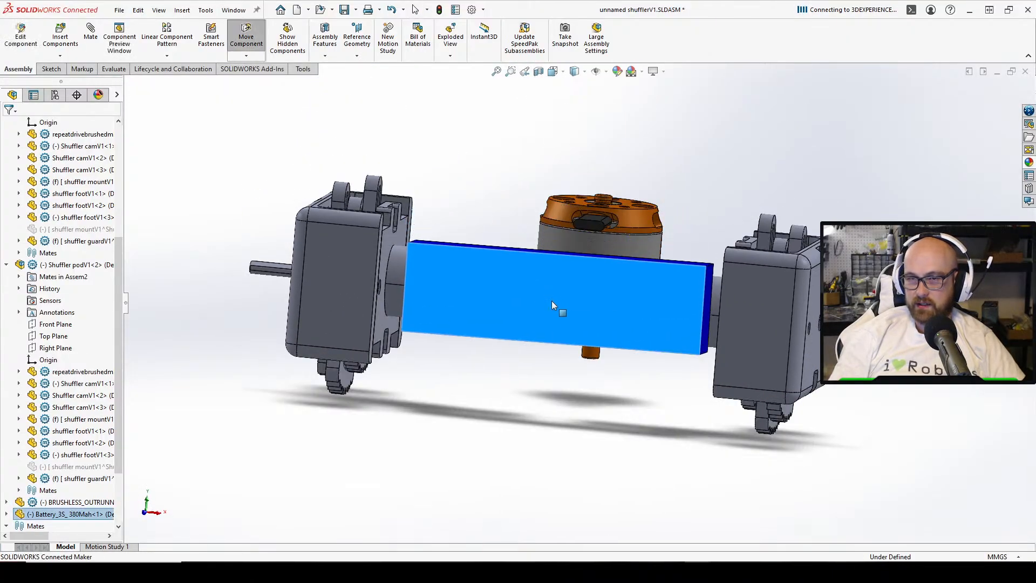
middle_click_drag(551, 300, 581, 461)
left_click(582, 461)
middle_click_drag(555, 348, 603, 459)
left_click(552, 196)
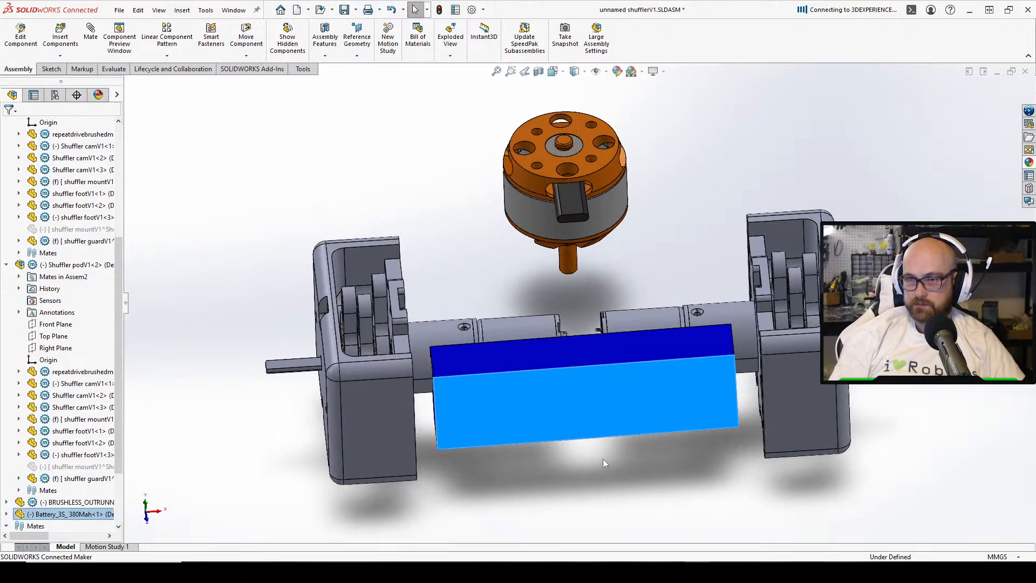
Examine the battery's fit between the pods from above and below, checking its clearance to the gearmotors and housings
scroll(543, 393, "up", 4)
middle_click_drag(544, 393, 473, 412)
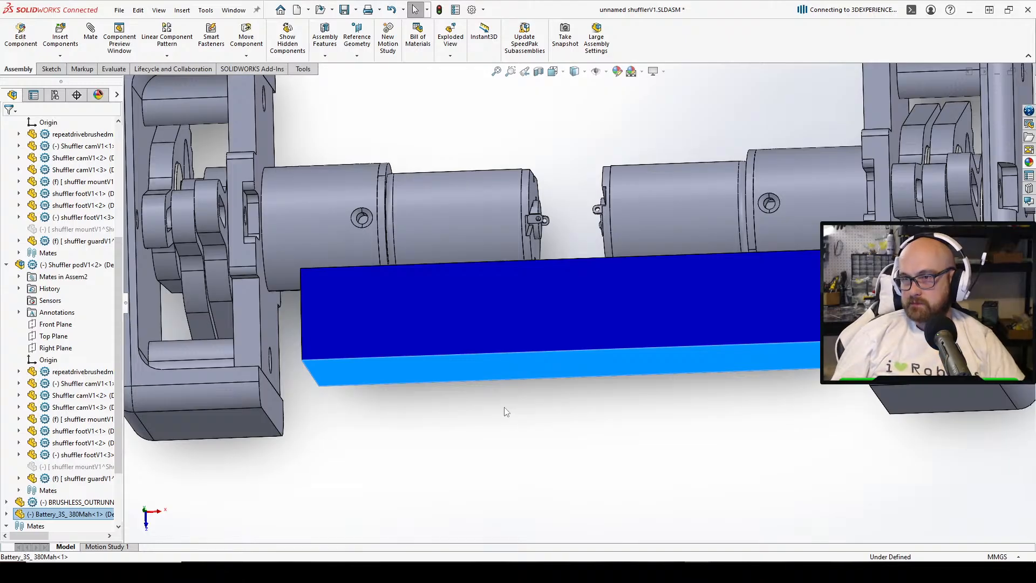
middle_click_drag(435, 451, 428, 486)
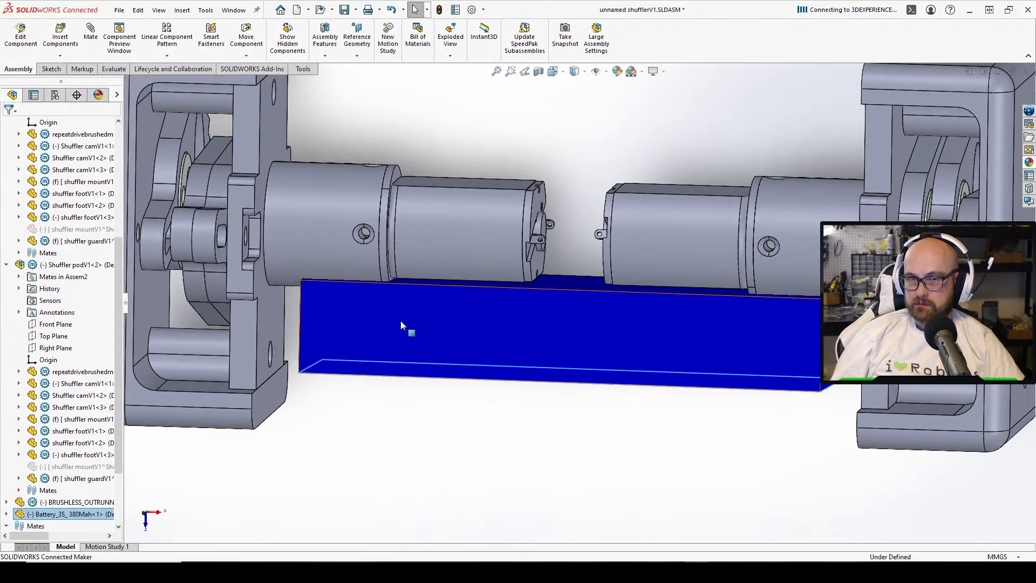
middle_click_drag(405, 320, 488, 221)
scroll(669, 297, "up", 3)
middle_click_drag(669, 296, 646, 276)
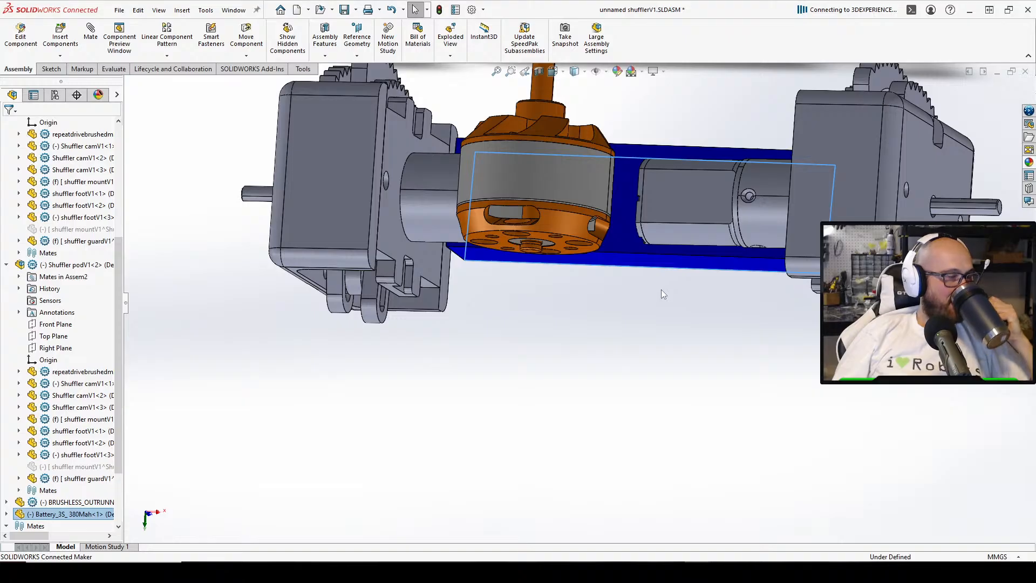
left_click(670, 355)
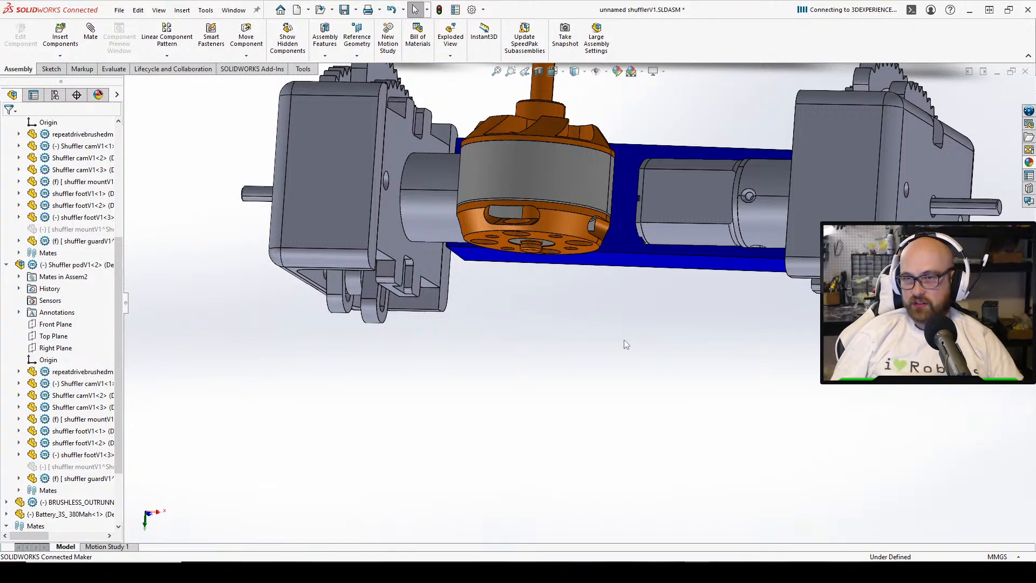
middle_click_drag(622, 342, 635, 320)
scroll(635, 322, "down", 2)
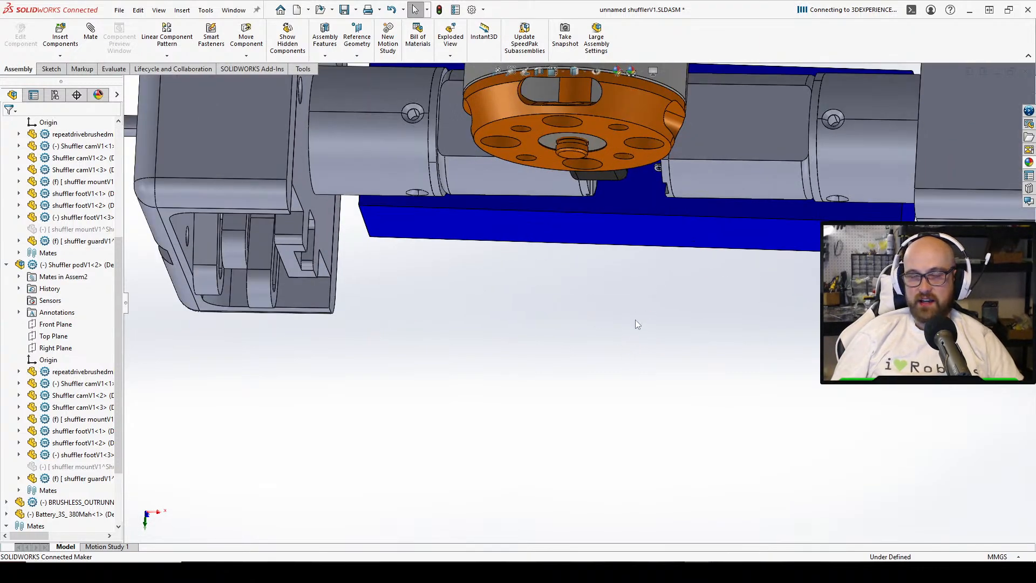
scroll(603, 264, "up", 2)
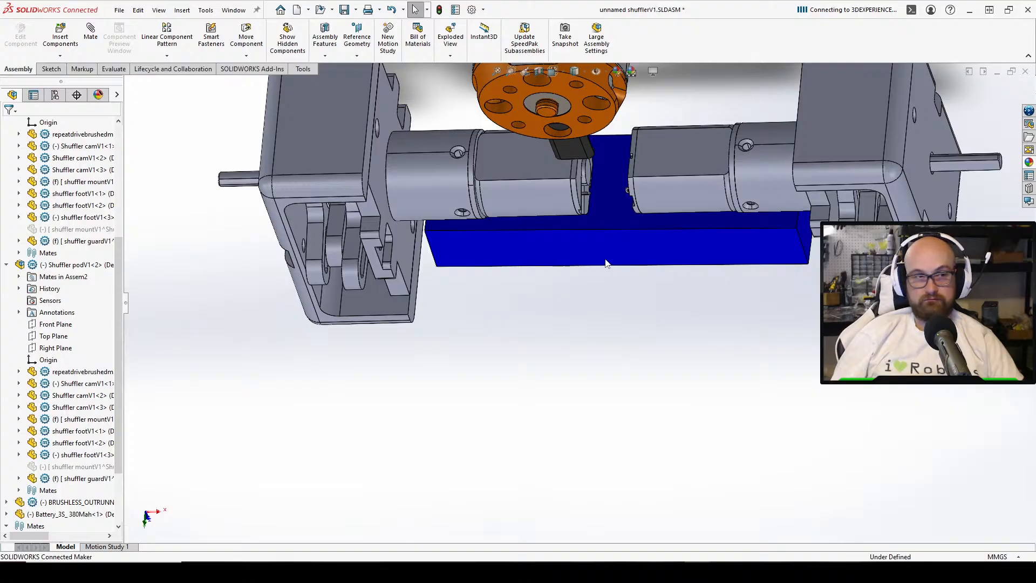
middle_click_drag(608, 256, 566, 264)
scroll(561, 270, "down", 2)
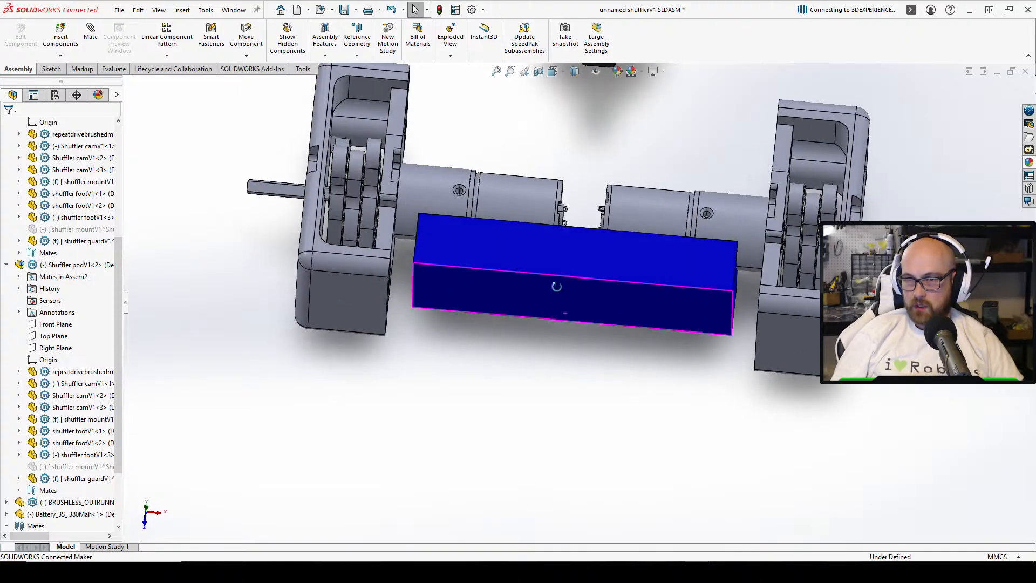
Insert a new part into the shuffler assembly and open it for in-context editing
left_click(60, 56)
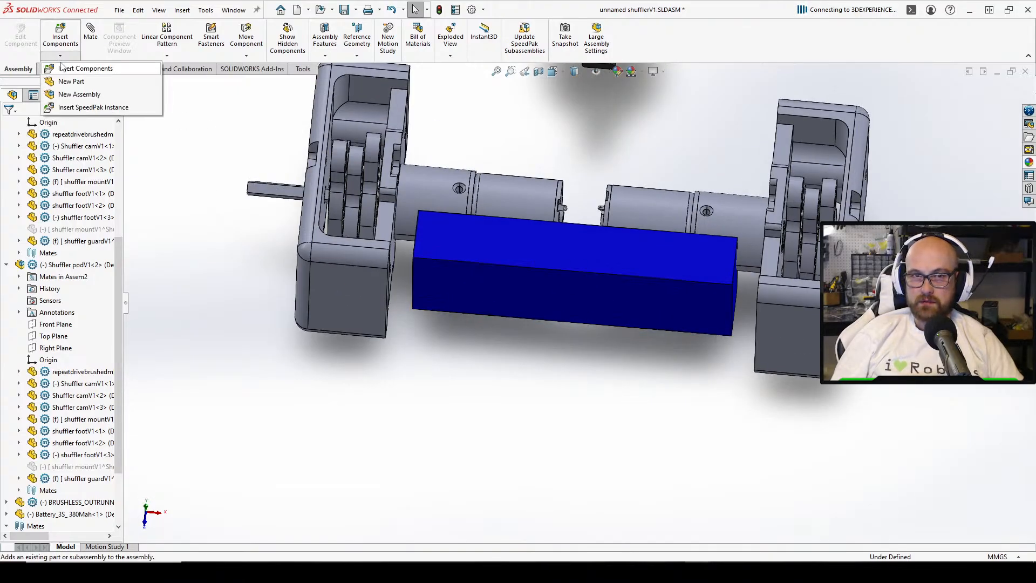
left_click(79, 82)
left_click(426, 420)
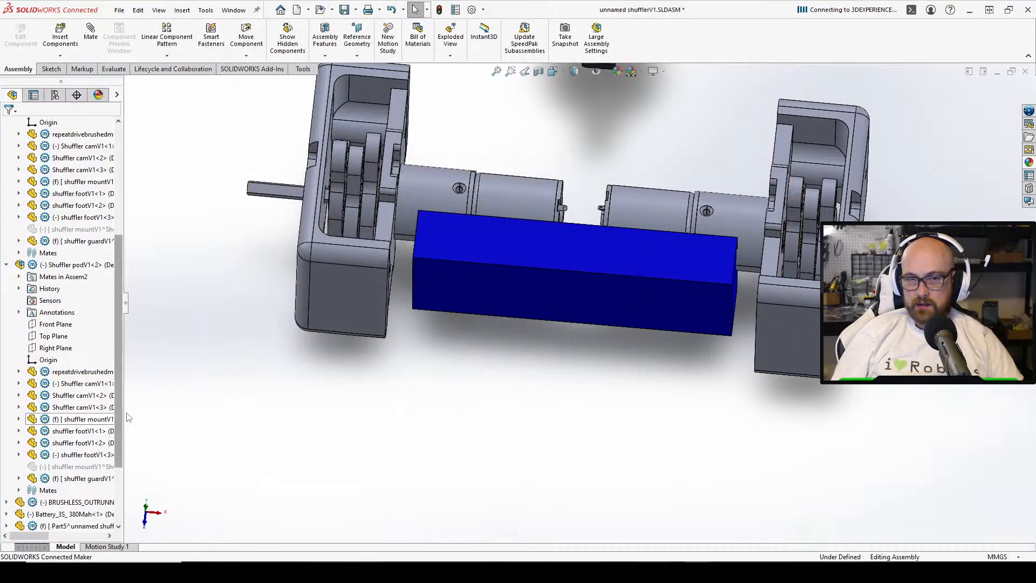
scroll(70, 428, "down", 3)
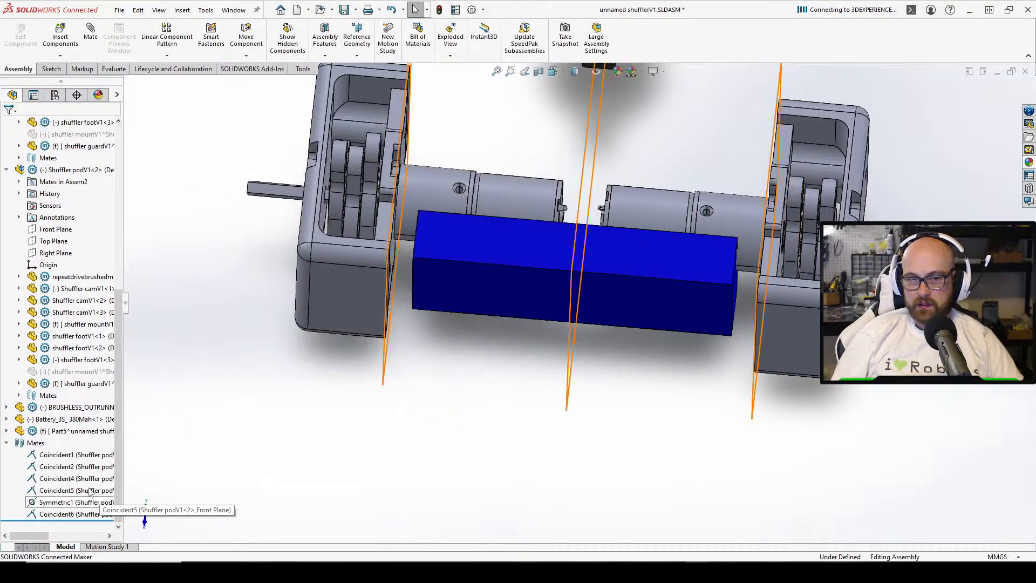
left_click(55, 431)
left_click(127, 394)
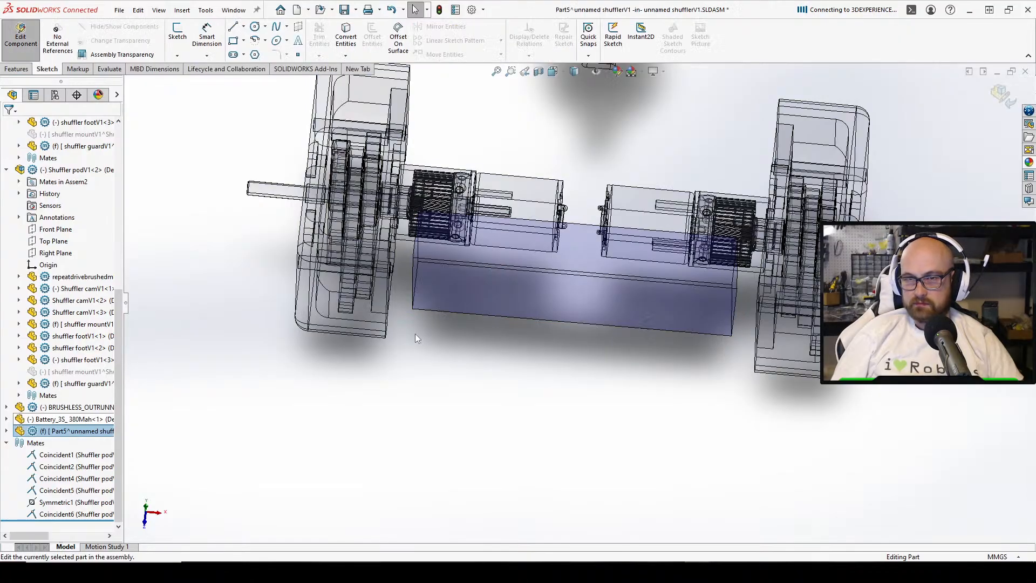
Start a sketch in the new part on the upper flat face of the first pod's mount
middle_click_drag(501, 256, 513, 339)
scroll(501, 257, "up", 3)
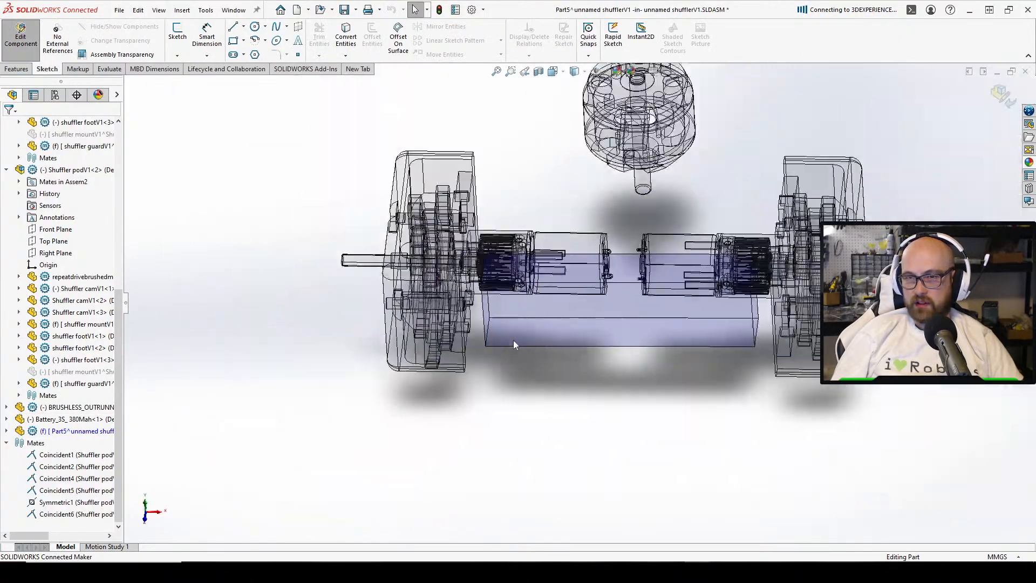
scroll(555, 178, "up", 3)
middle_click_drag(555, 178, 536, 164)
scroll(671, 208, "up", 3)
scroll(670, 208, "down", 3)
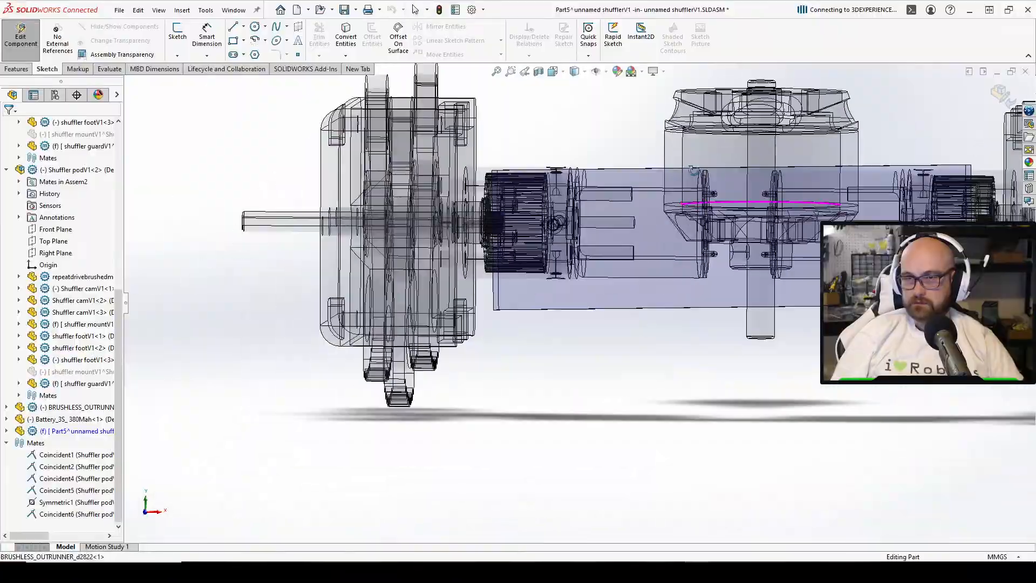
middle_click_drag(671, 208, 635, 253)
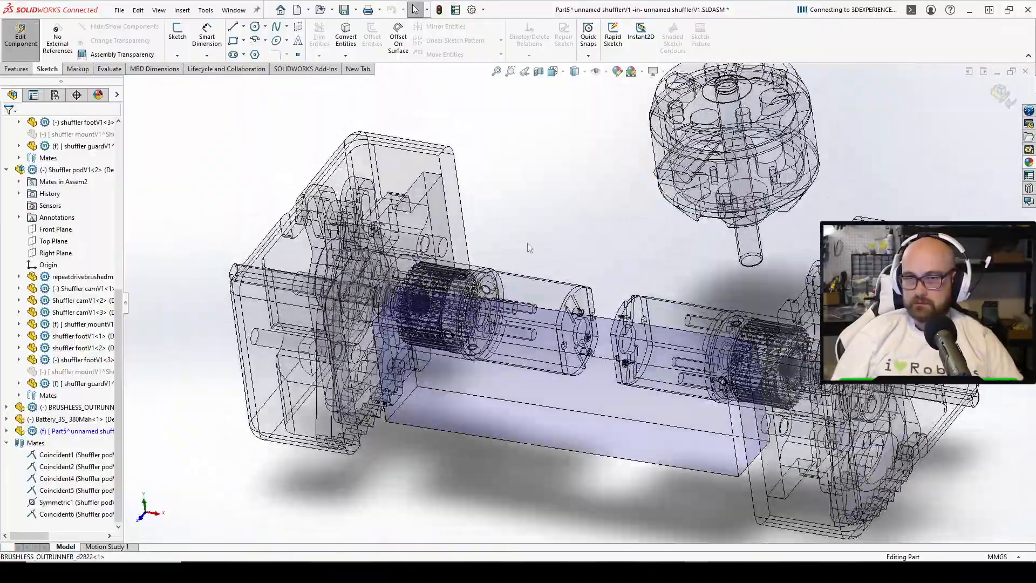
middle_click_drag(529, 247, 564, 344)
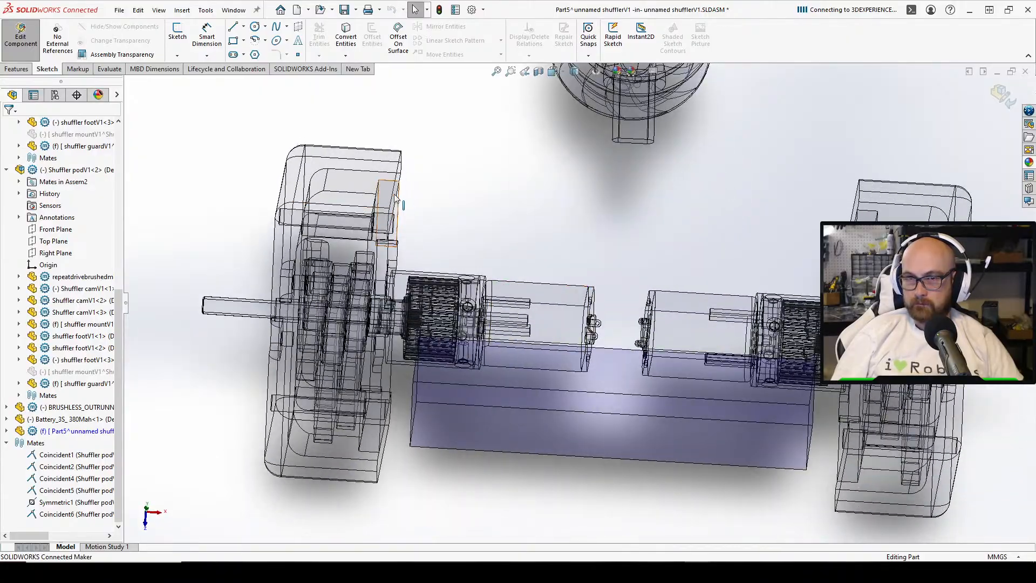
middle_click_drag(389, 192, 281, 69)
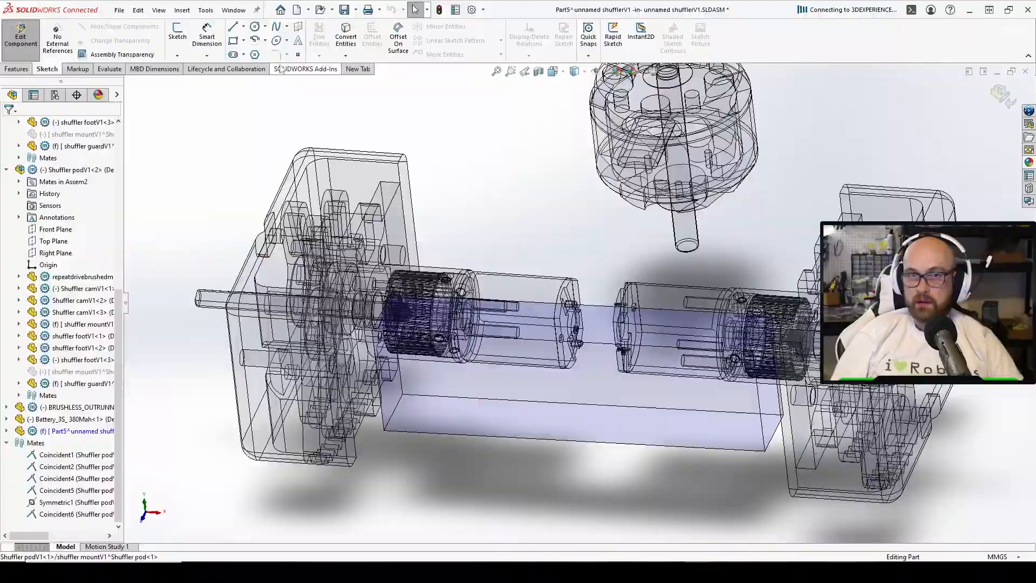
left_click(178, 33)
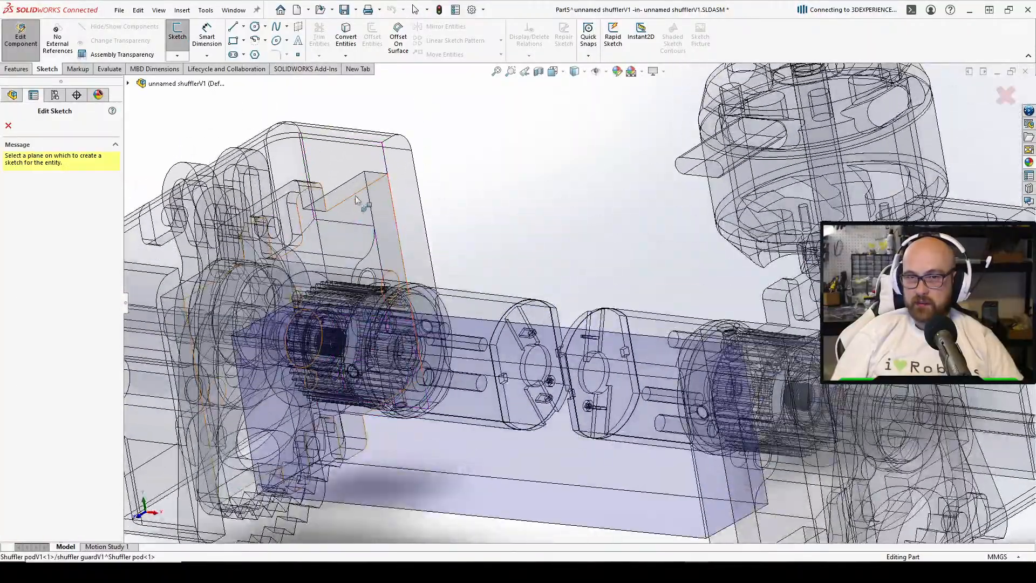
left_click(356, 201)
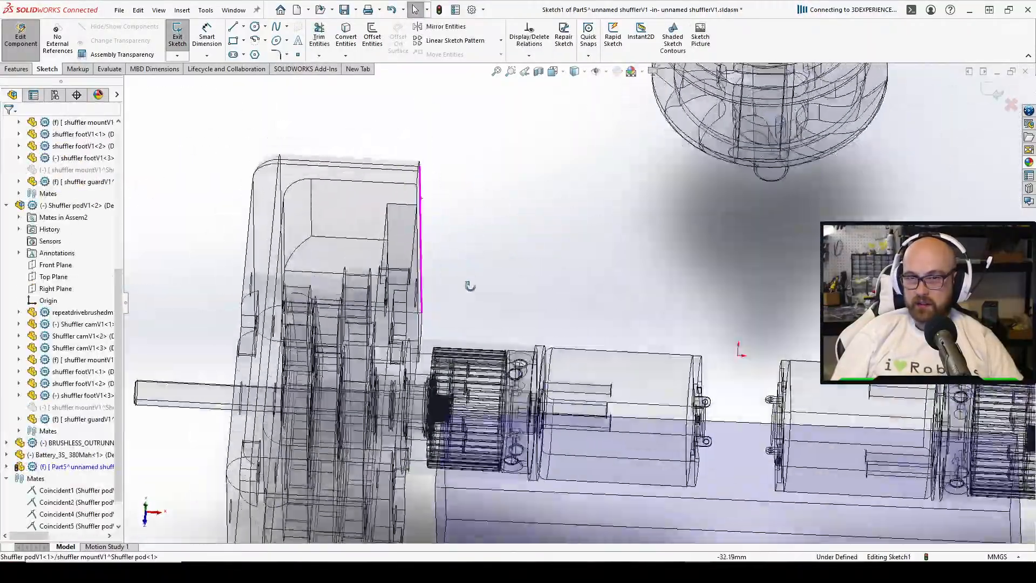
Convert three edges of the first pod's mount, on the side away from the battery, into the sketch
middle_click_drag(469, 286, 357, 123)
left_click(346, 34)
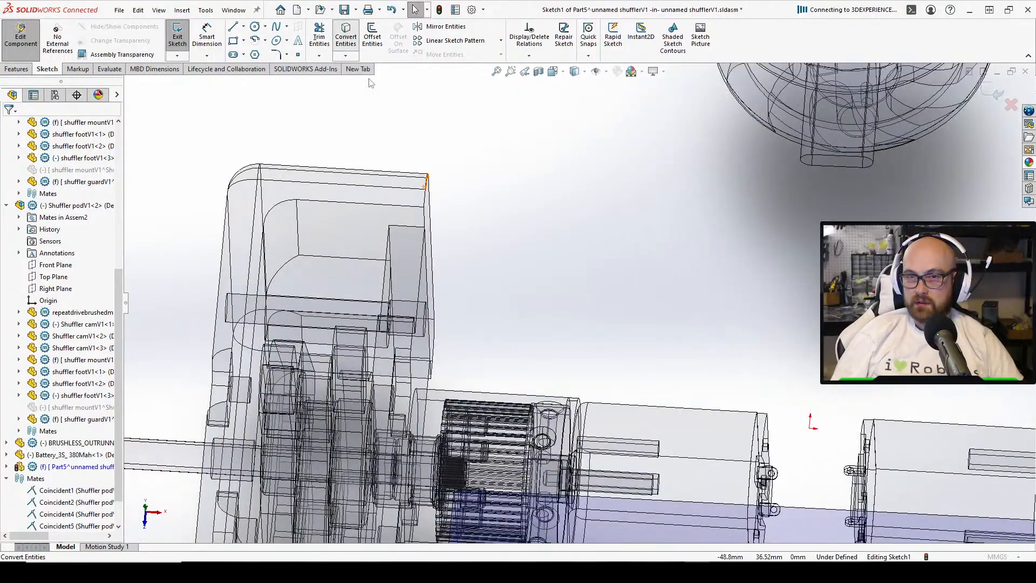
scroll(433, 266, "down", 4)
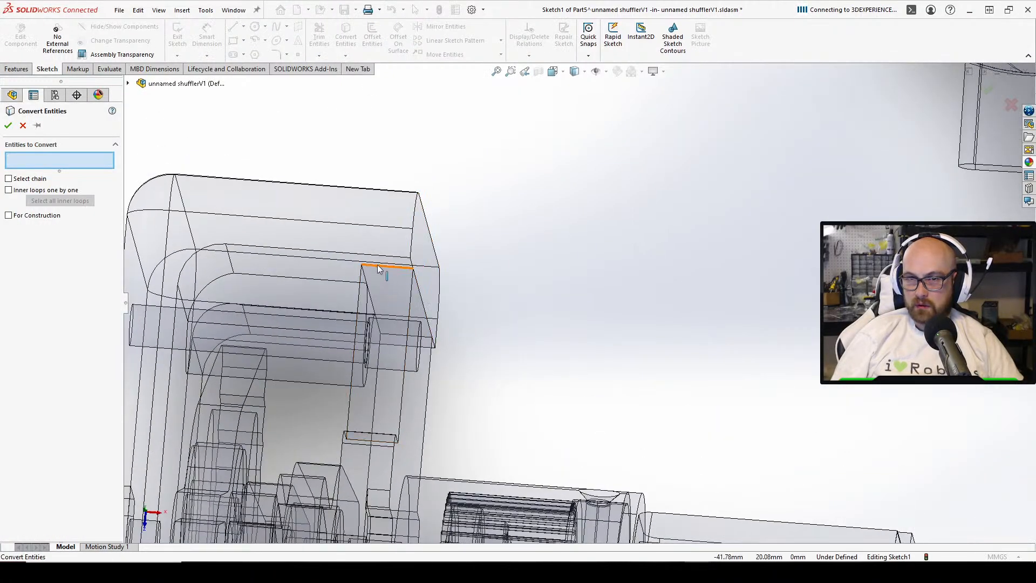
left_click(378, 267)
left_click(360, 284)
scroll(492, 345, "down", 3)
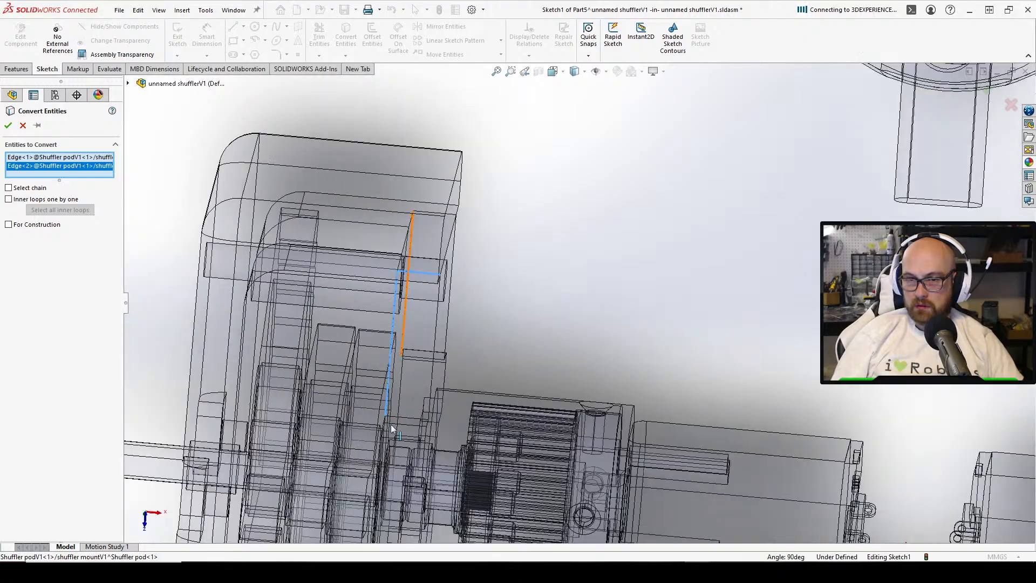
left_click(520, 338)
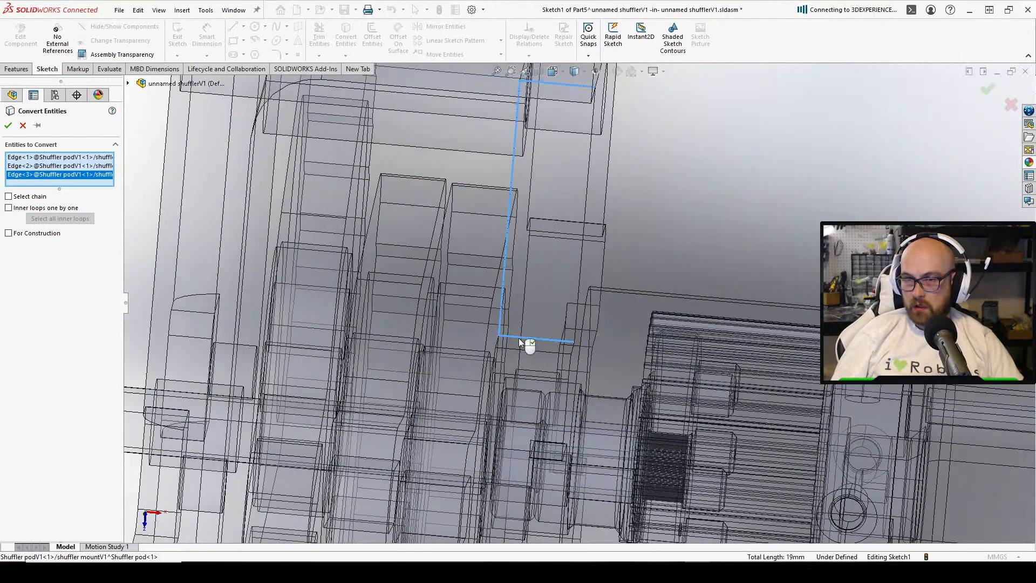
left_click(8, 125)
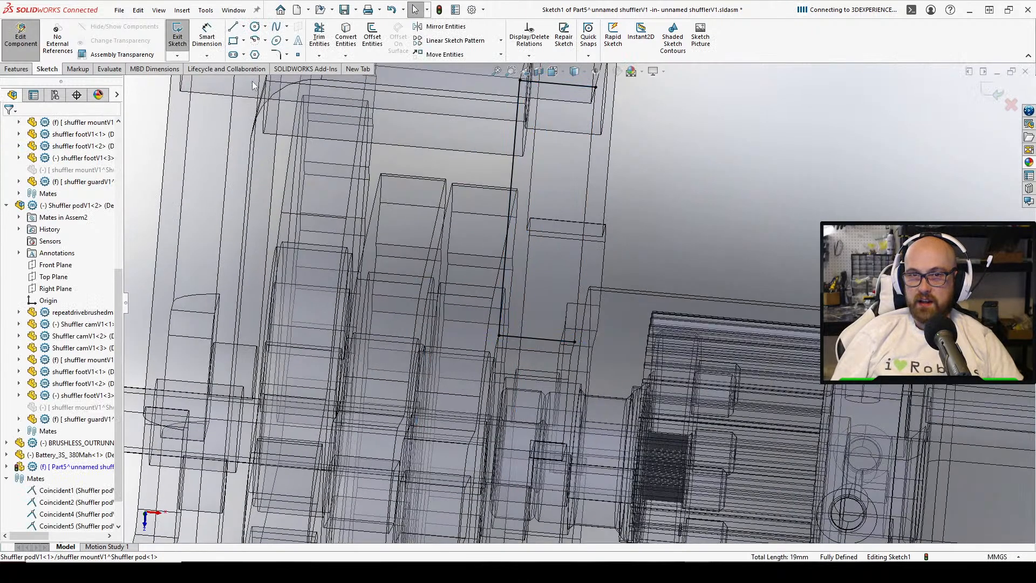
left_click(346, 38)
scroll(587, 400, "up", 5)
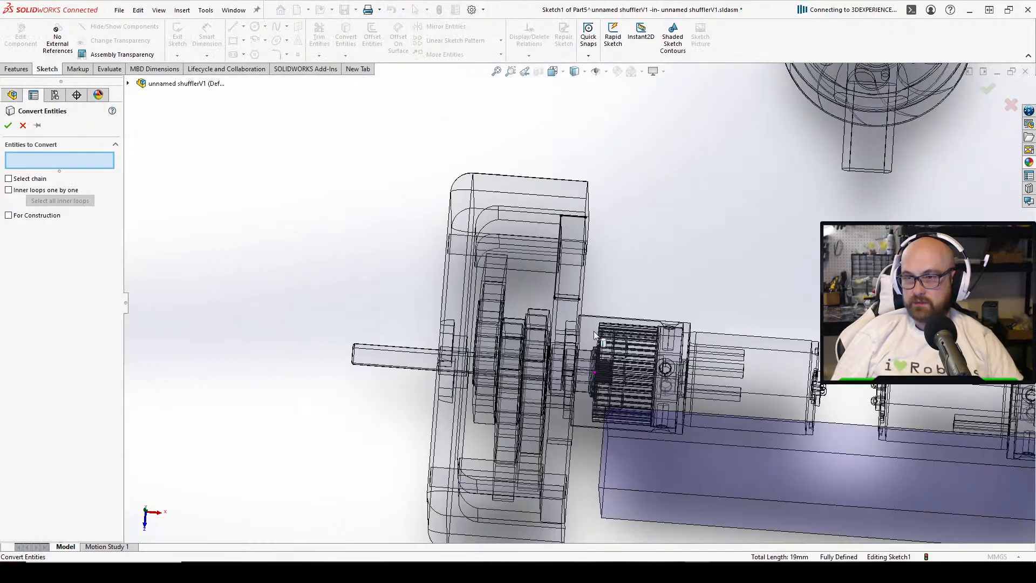
left_click(23, 126)
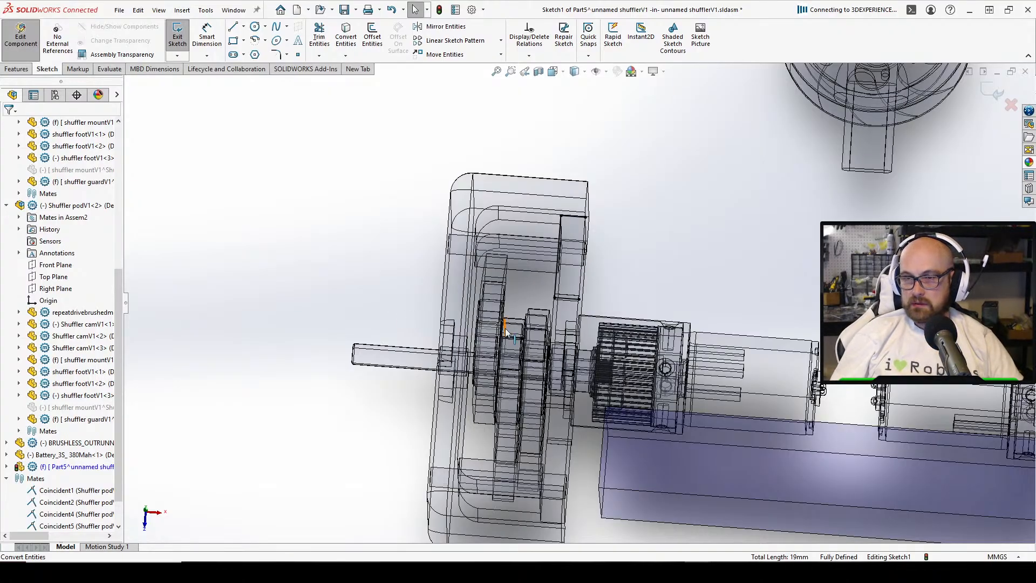
Start converting entities and pick three edges of the first pod's mount on the battery side of the gearmotor
middle_click_drag(603, 284, 763, 330)
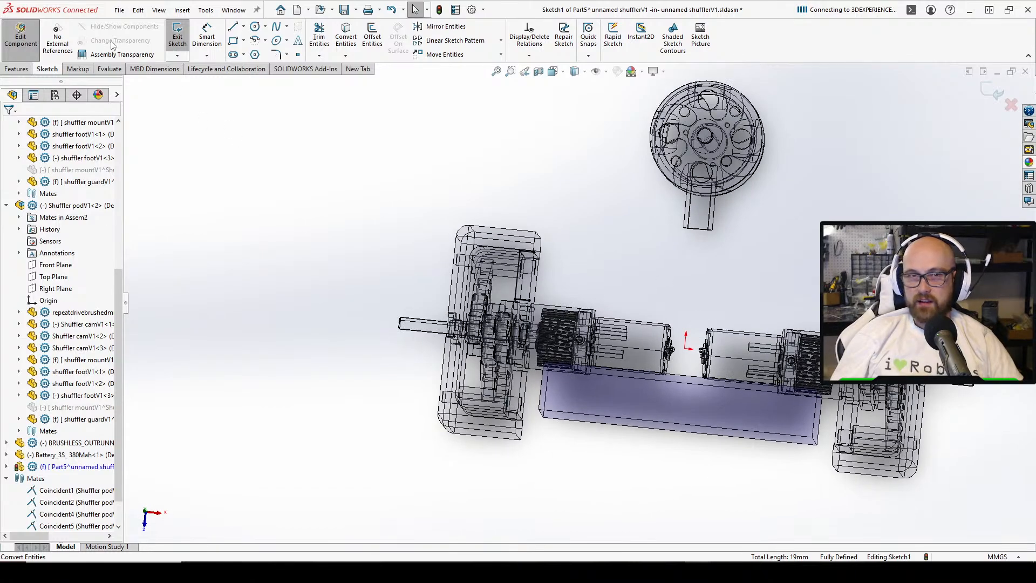
scroll(658, 286, "down", 3)
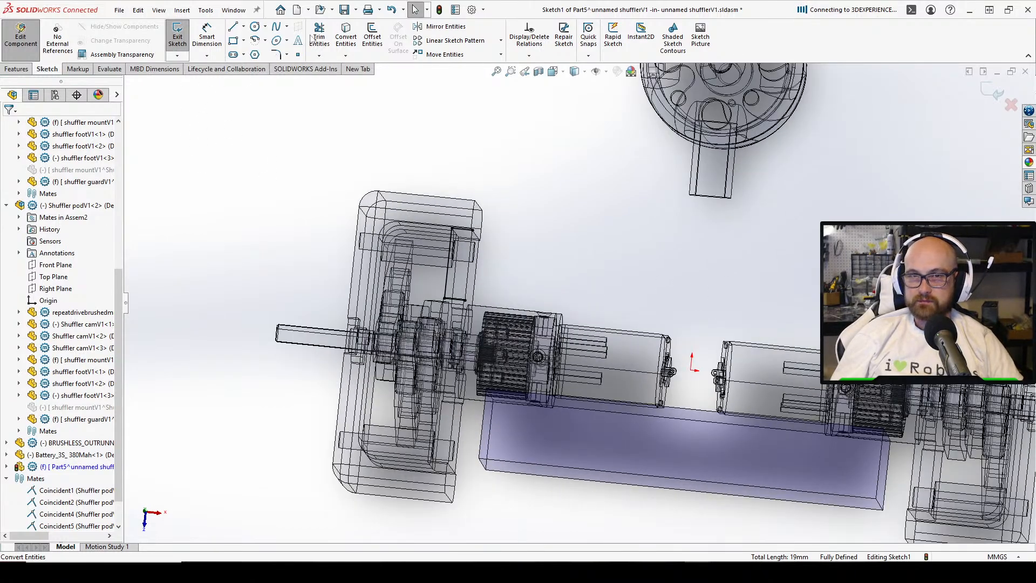
left_click(346, 37)
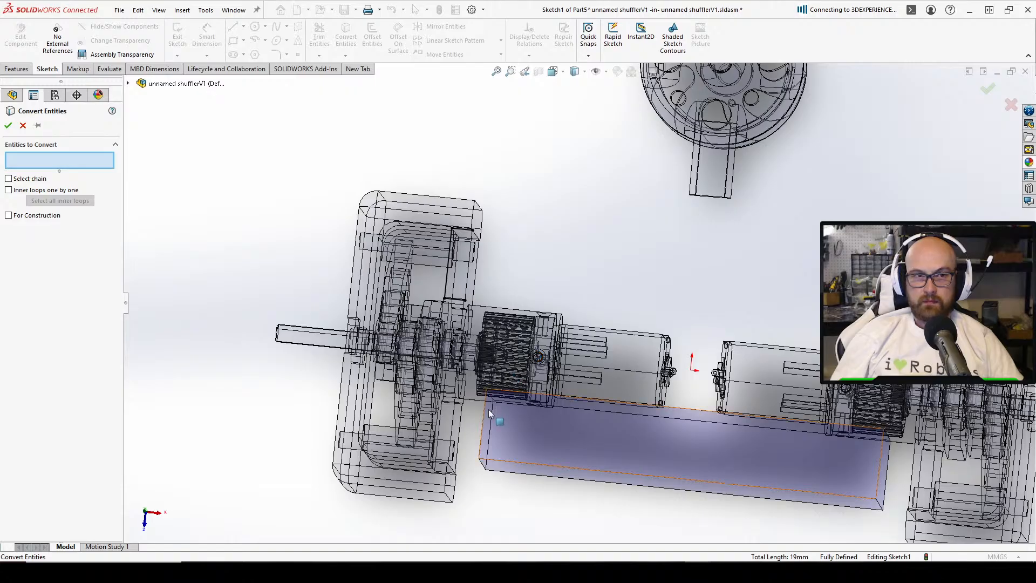
scroll(486, 410, "down", 5)
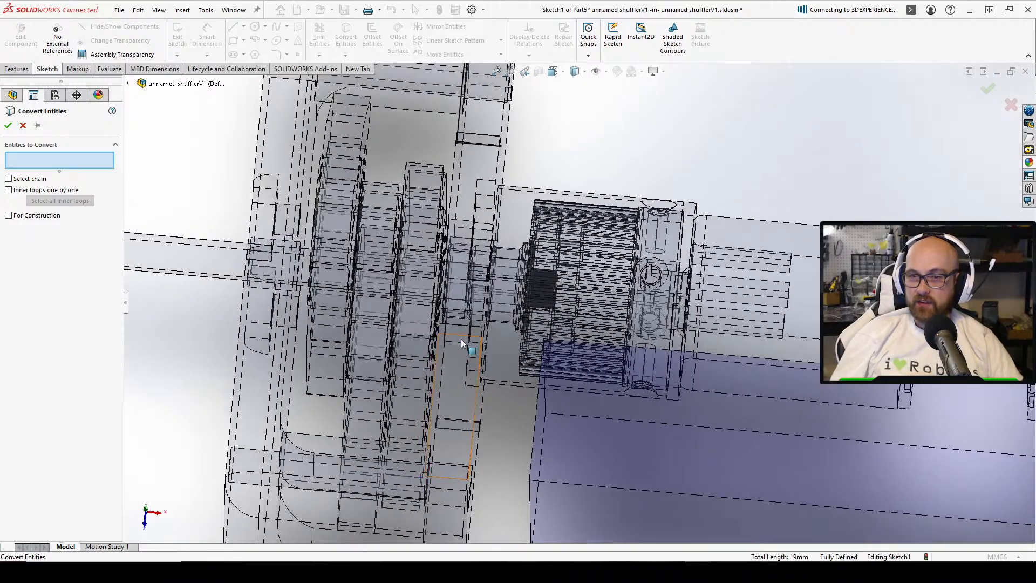
left_click(458, 336)
left_click(438, 350)
scroll(453, 431, "down", 4)
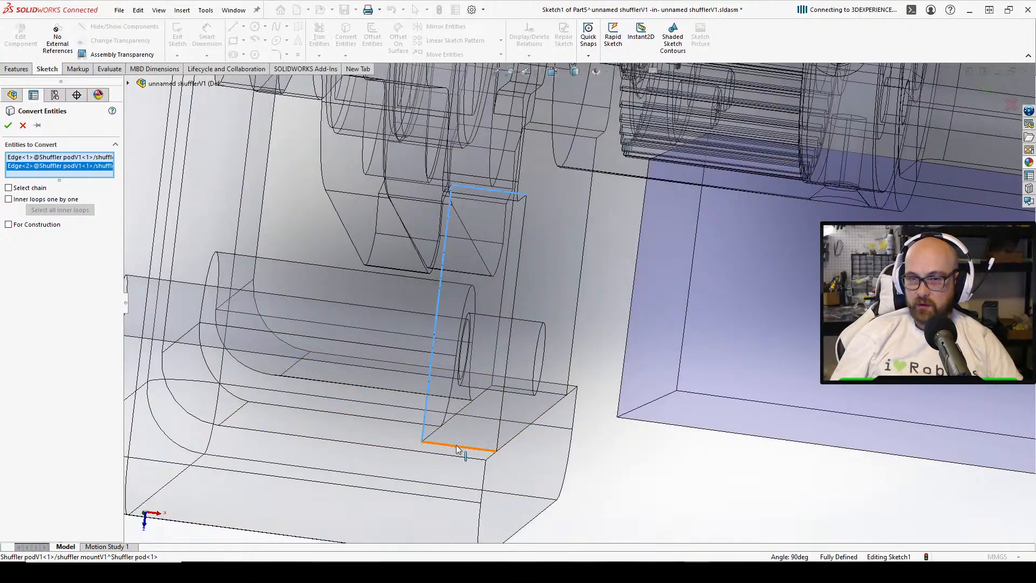
left_click(462, 447)
Add three edges of the second pod's mount, on the battery side of the gearmotor, to the entities being converted
scroll(658, 438, "up", 8)
scroll(696, 399, "down", 6)
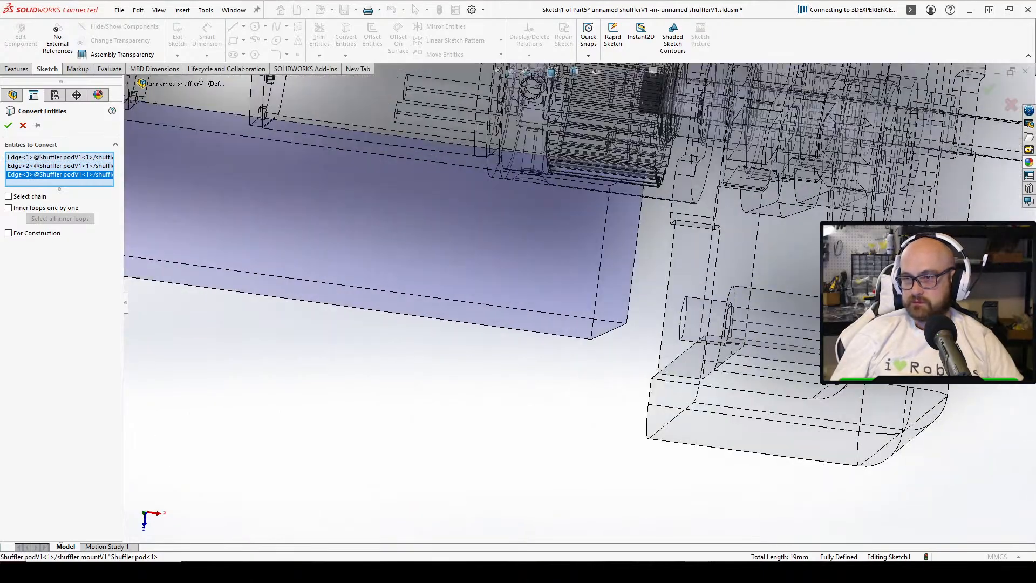
left_click(718, 396)
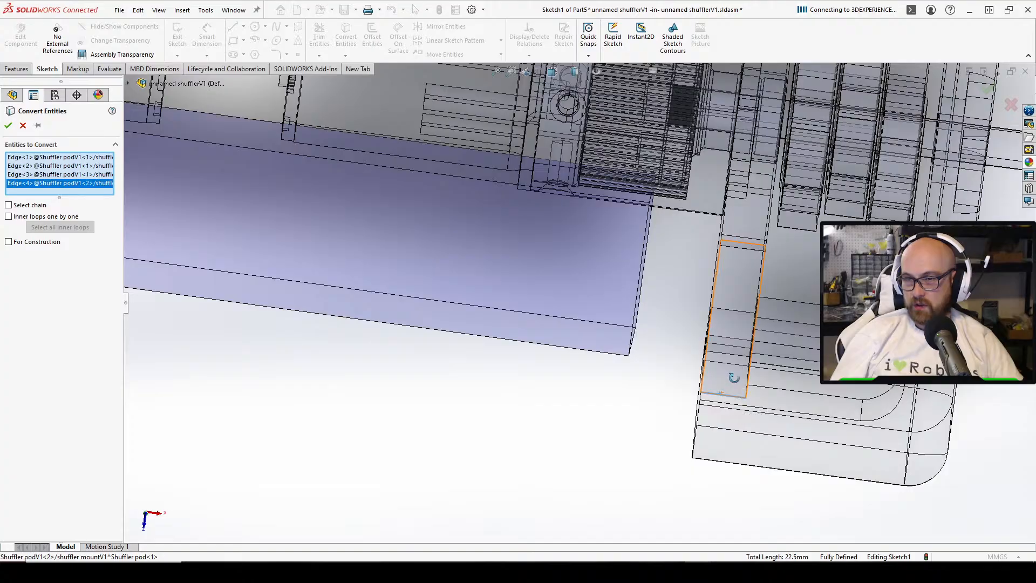
middle_click_drag(735, 371, 762, 291)
left_click(762, 286)
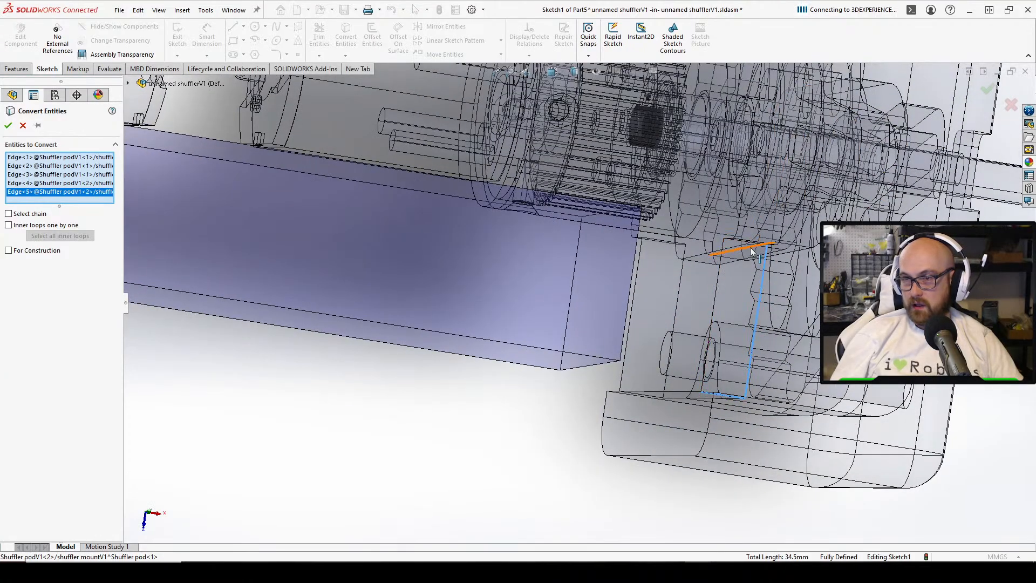
middle_click_drag(745, 245, 590, 215)
left_click(746, 259)
Add three edges of the second pod's mount on the side away from the battery and convert all the picked edges
scroll(750, 254, "down", 2)
scroll(755, 161, "up", 3)
left_click(593, 197)
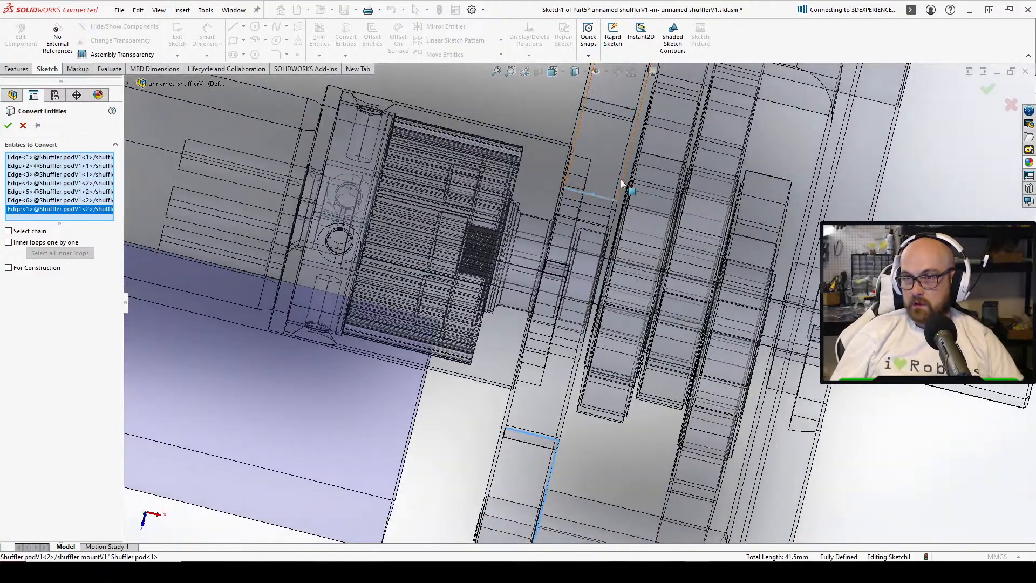
middle_click_drag(623, 167, 627, 195)
left_click(638, 127)
scroll(639, 128, "up", 3)
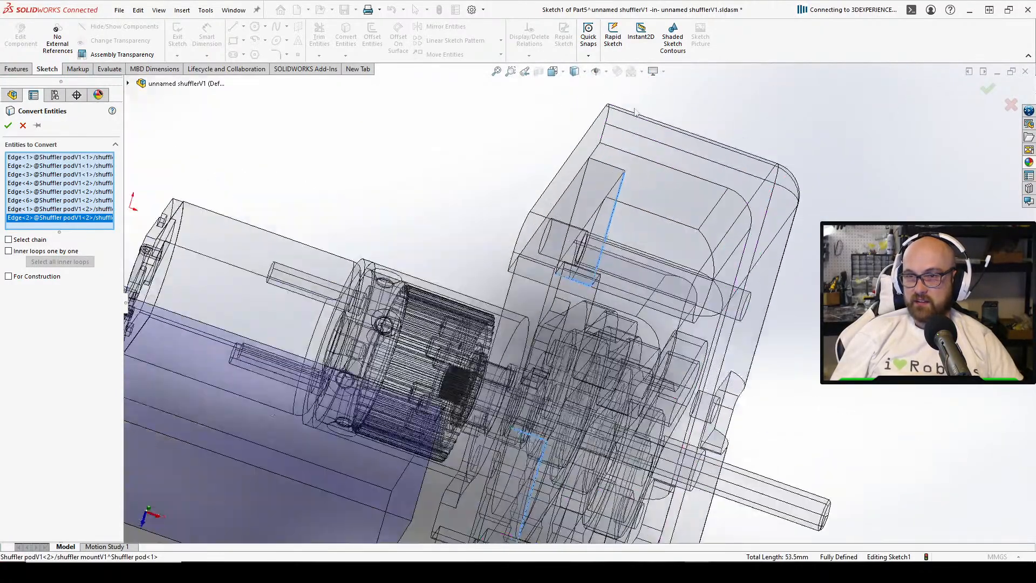
scroll(627, 196, "down", 3)
left_click(602, 203)
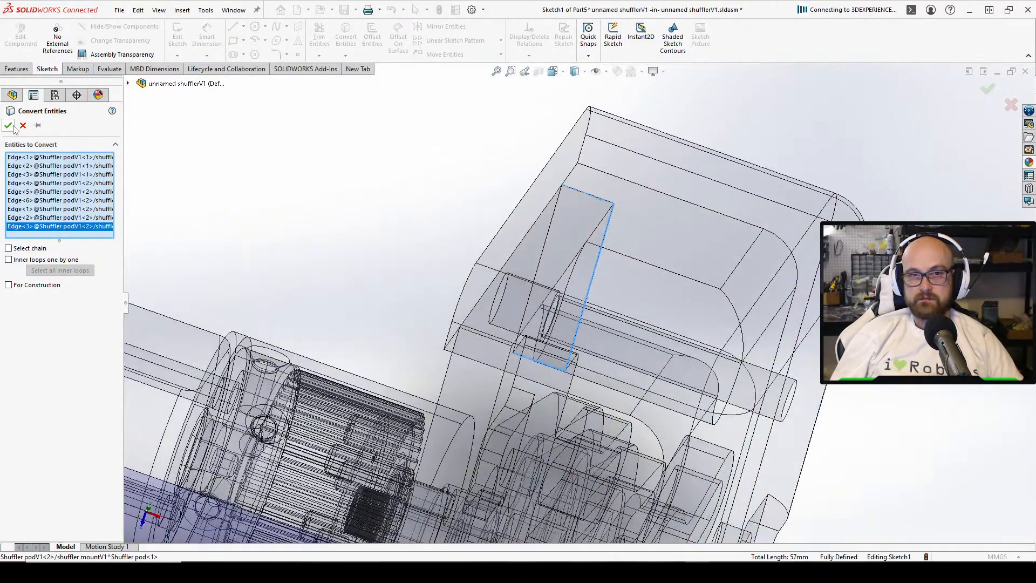
left_click(10, 127)
Draw a 16 mm vertical line across the first pod's gearmotor, joining the inner ends of its two converted mount outlines
scroll(469, 250, "up", 7)
middle_click_drag(468, 254, 411, 341)
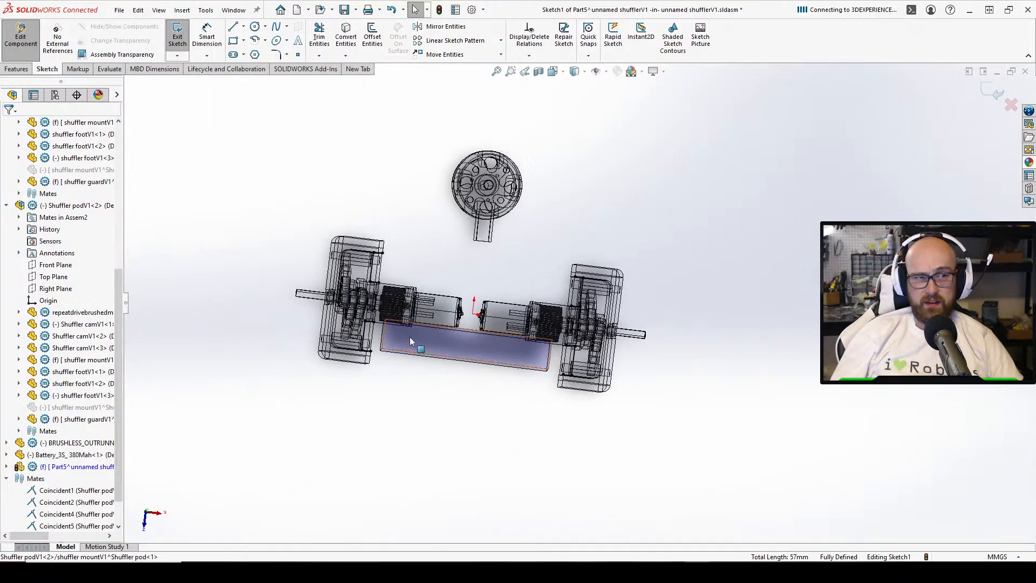
scroll(410, 341, "down", 6)
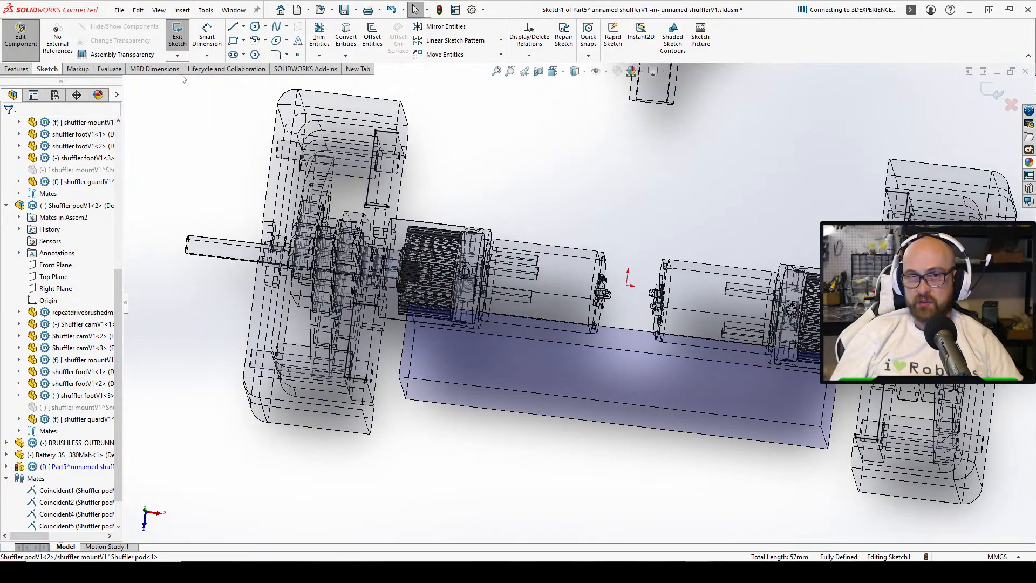
left_click(233, 26)
scroll(377, 205, "down", 4)
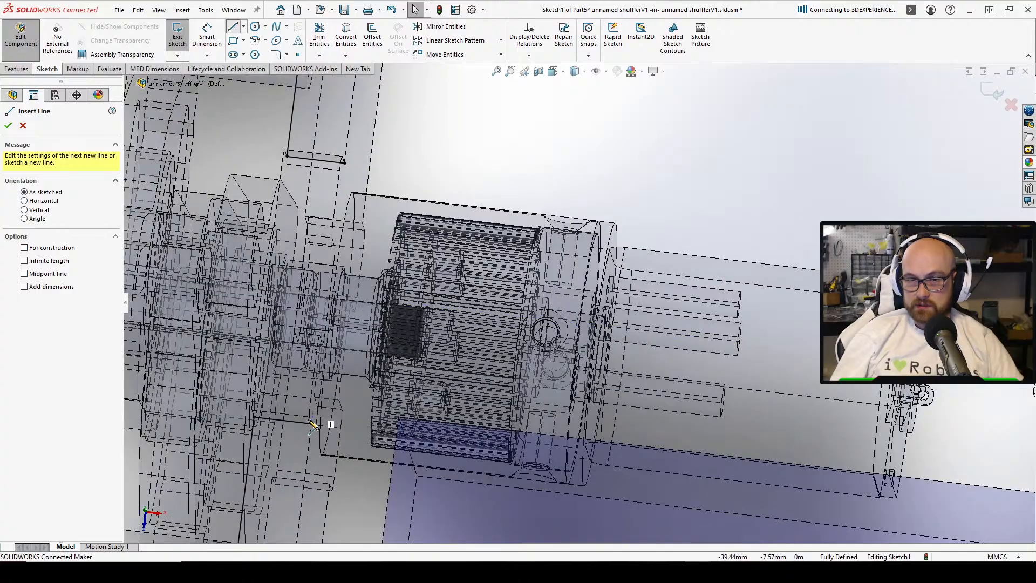
left_click(312, 425)
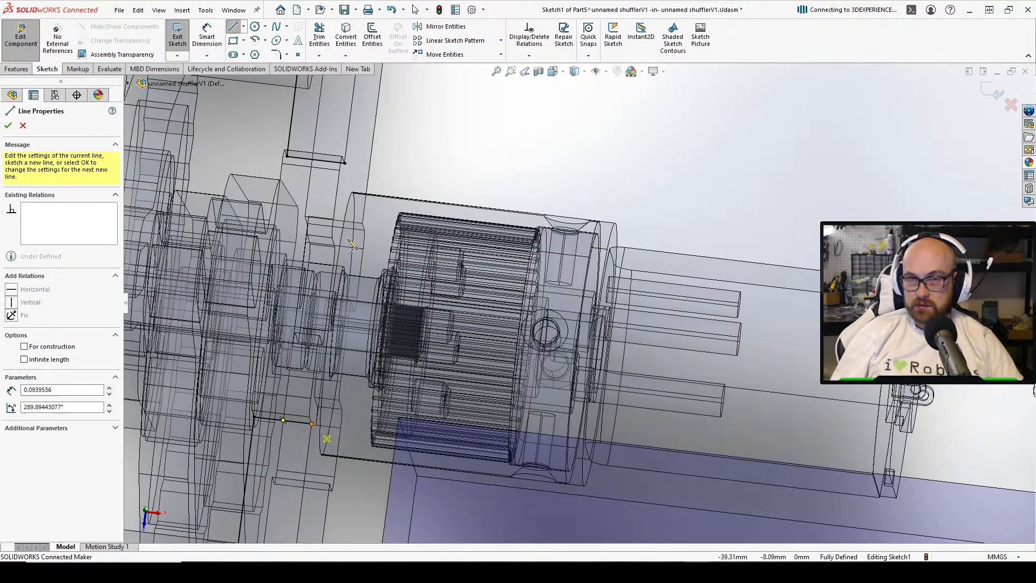
left_click(345, 165)
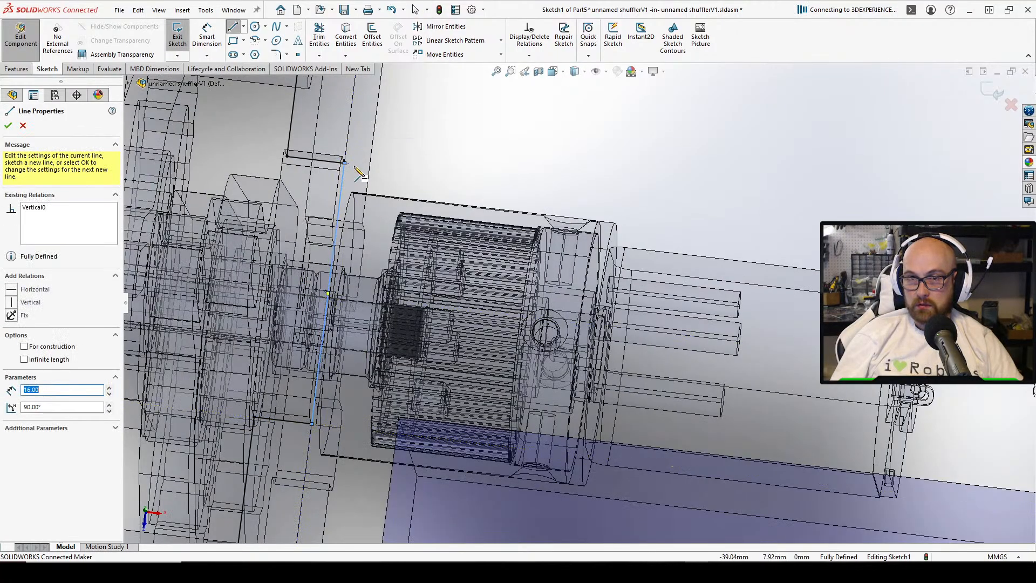
key("Escape")
Draw a vertical line across the second pod's gearmotor, joining the inner ends of its two converted mount outlines
scroll(436, 177, "up", 4)
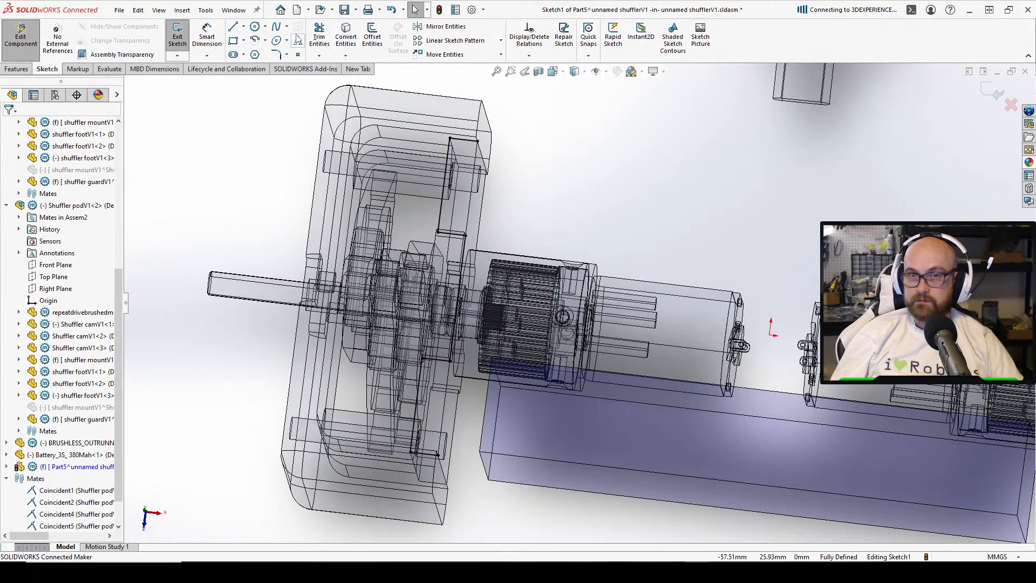
left_click(234, 27)
scroll(583, 242, "up", 1)
scroll(869, 420, "down", 2)
left_click(907, 425)
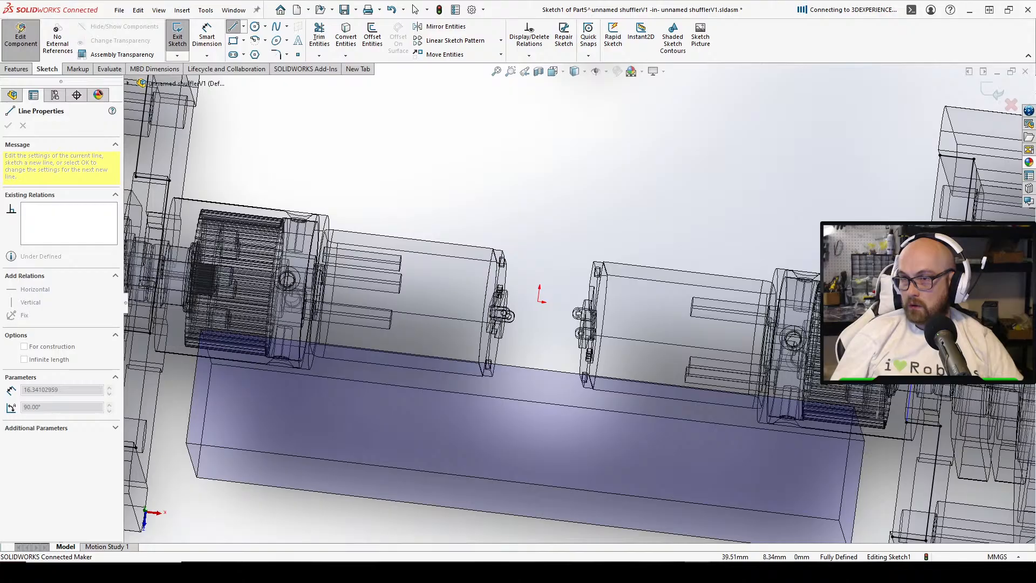
left_click(926, 302)
key("Escape")
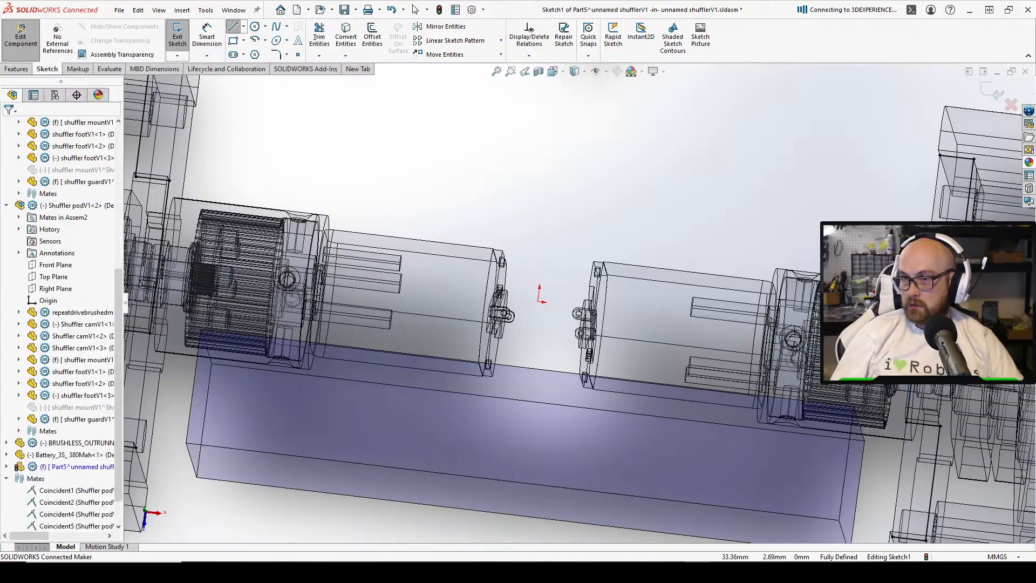
Draw connected lines about 7 mm down from the first mount's battery-side corner, horizontally past the battery, and vertically up to the second mount
scroll(776, 234, "up", 4)
scroll(442, 367, "down", 4)
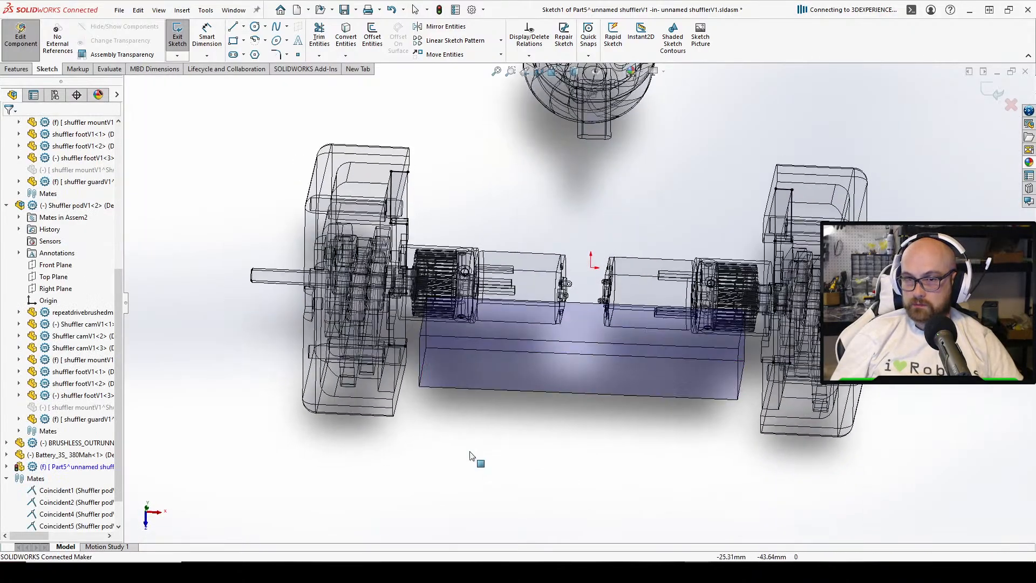
middle_click_drag(426, 353, 426, 389)
left_click(233, 27)
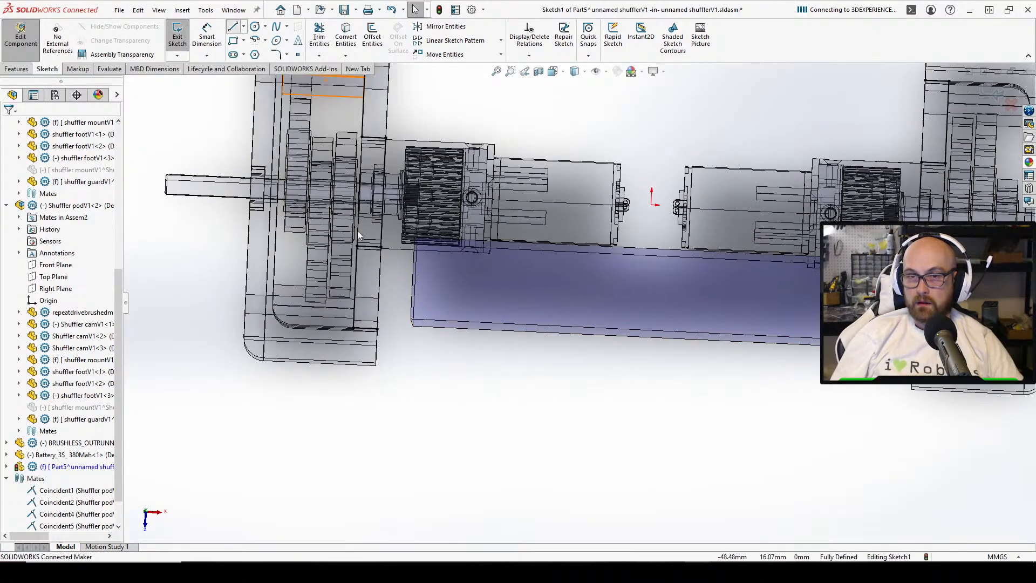
left_click(377, 328)
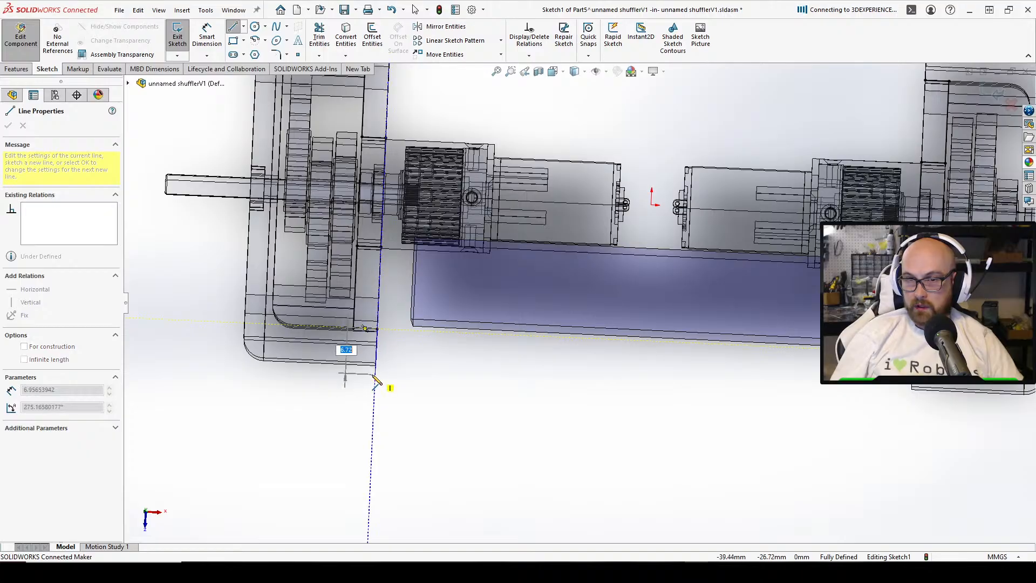
left_click(376, 374)
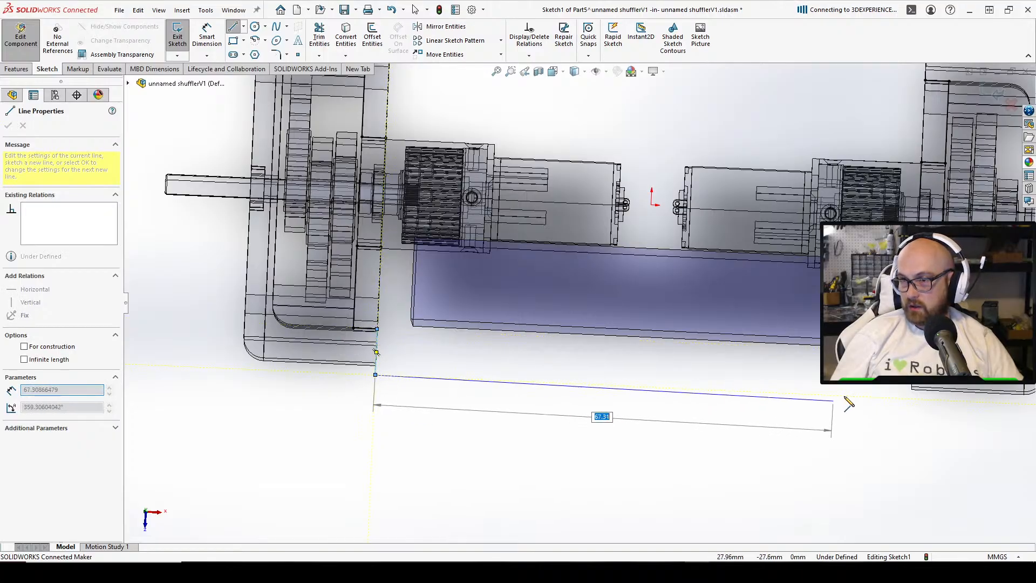
left_click(913, 400)
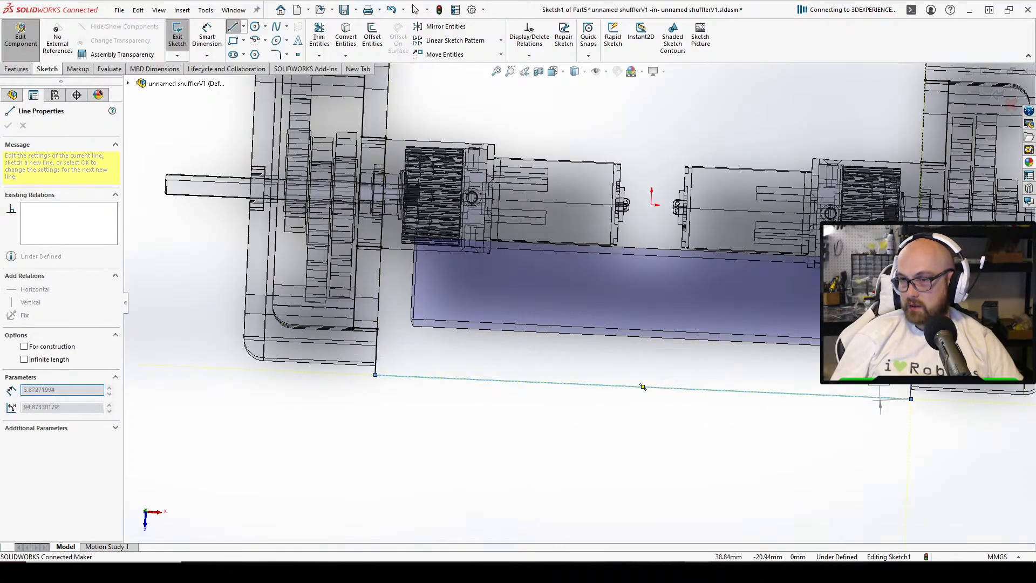
right_click(936, 423)
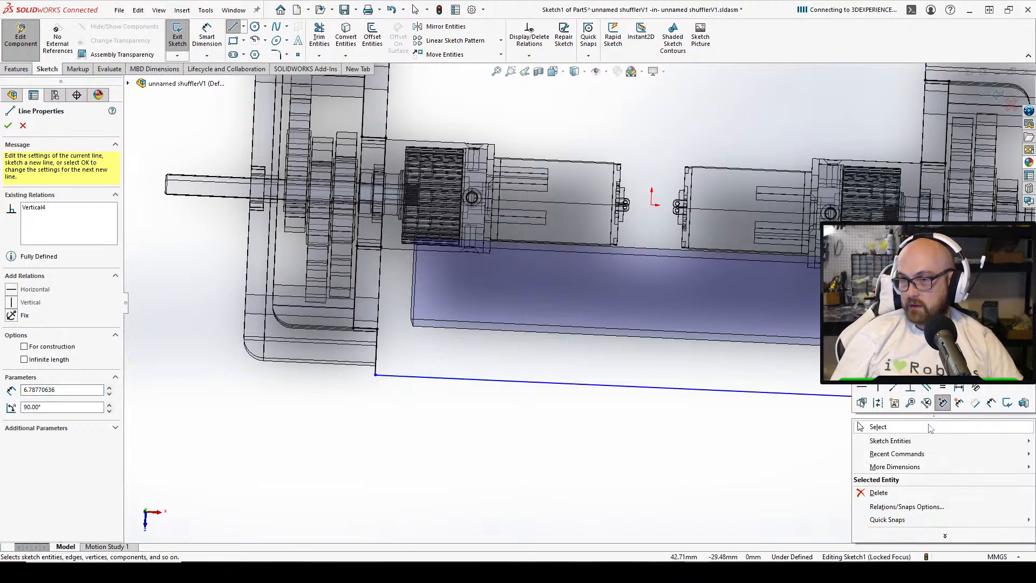
left_click(936, 426)
Draw a slanted line about 59 mm long from the first mount's corner away from the battery, rising inward beside the brushless motor
key("f")
middle_click_drag(777, 333, 739, 393)
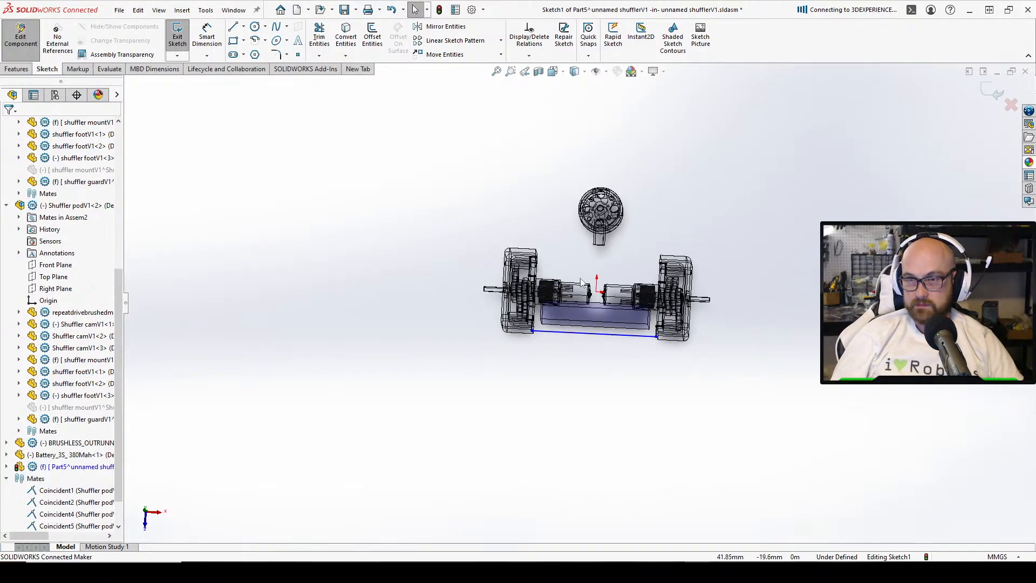
scroll(512, 238, "down", 2)
scroll(515, 261, "down", 1)
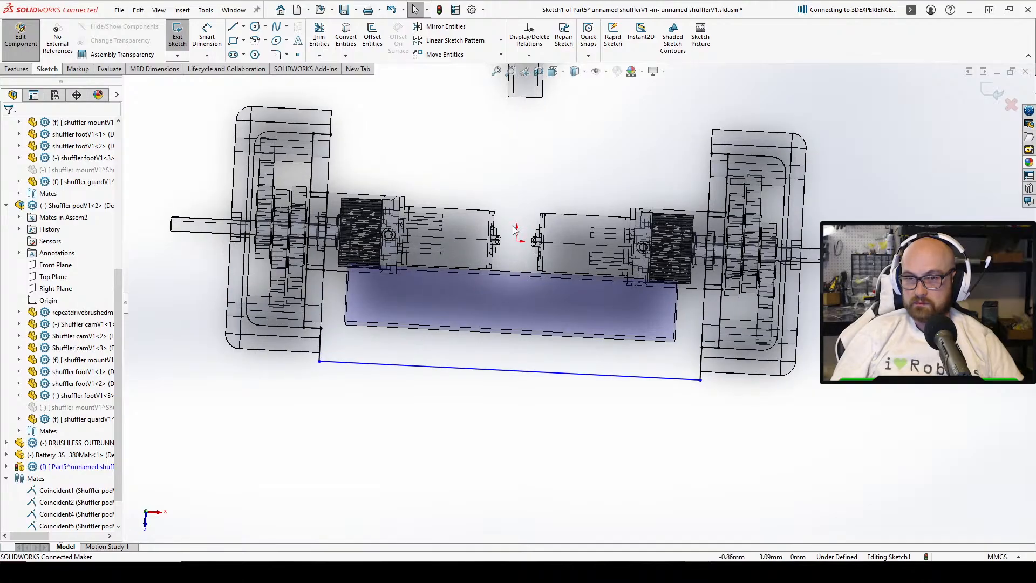
scroll(507, 300, "down", 1)
scroll(507, 302, "up", 3)
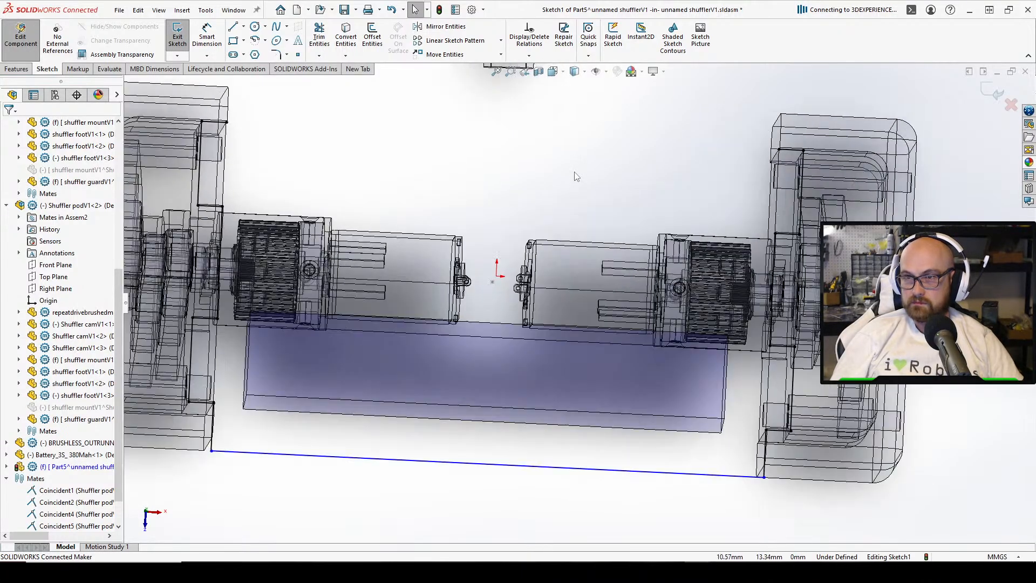
scroll(561, 186, "up", 2)
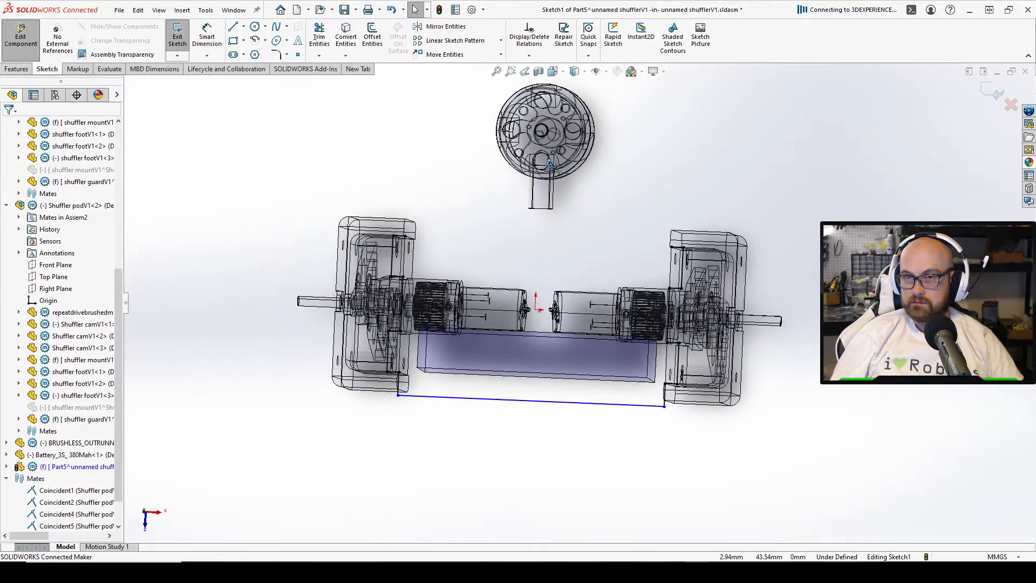
left_click(233, 30)
scroll(435, 159, "down", 2)
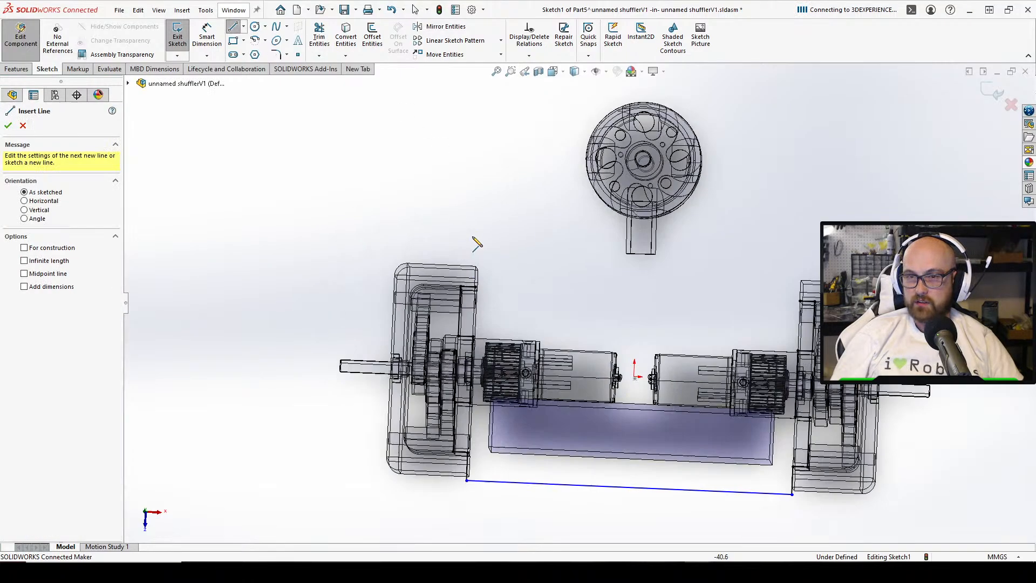
left_click(475, 287)
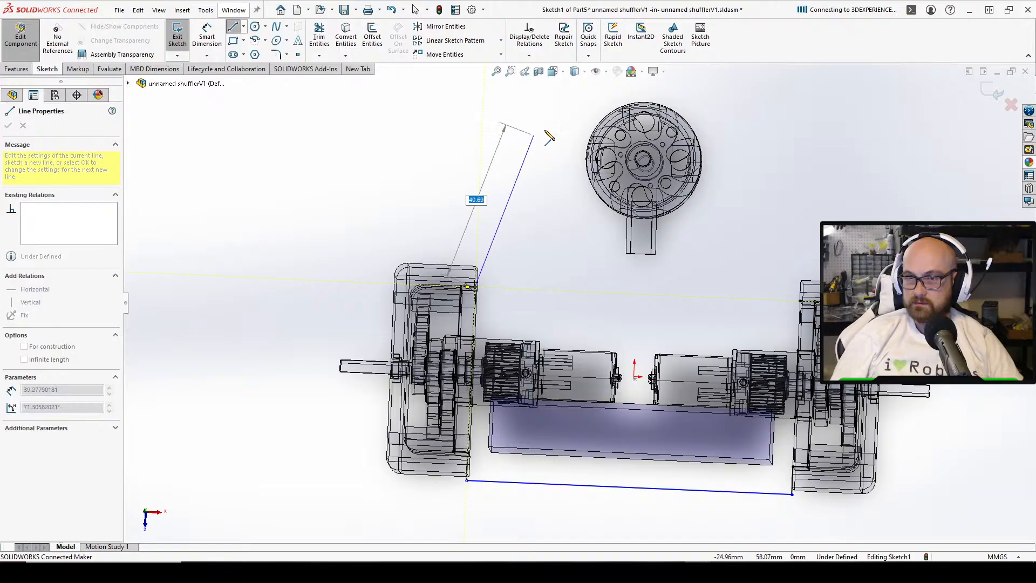
scroll(546, 135, "up", 2)
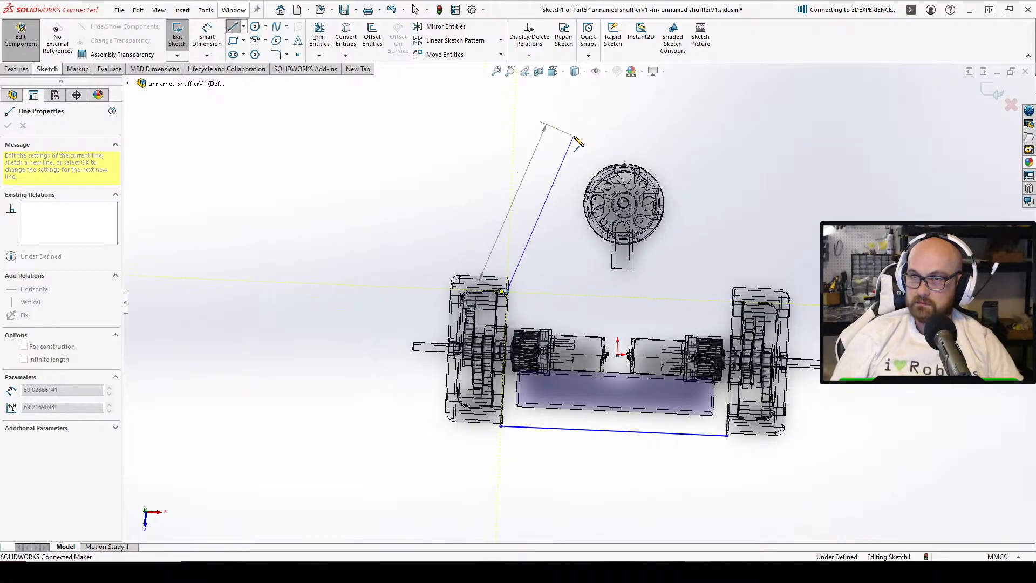
left_click(574, 137)
right_click(590, 141)
left_click(631, 148)
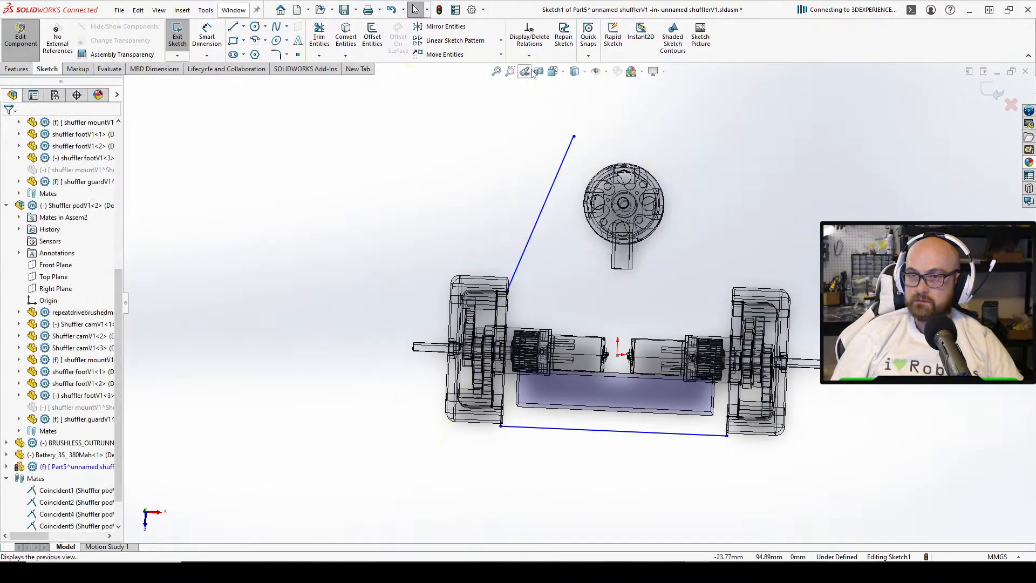
Draw a vertical centerline about 74 mm long from the origin through the brushless motor to just beyond it
left_click(243, 26)
left_click(250, 53)
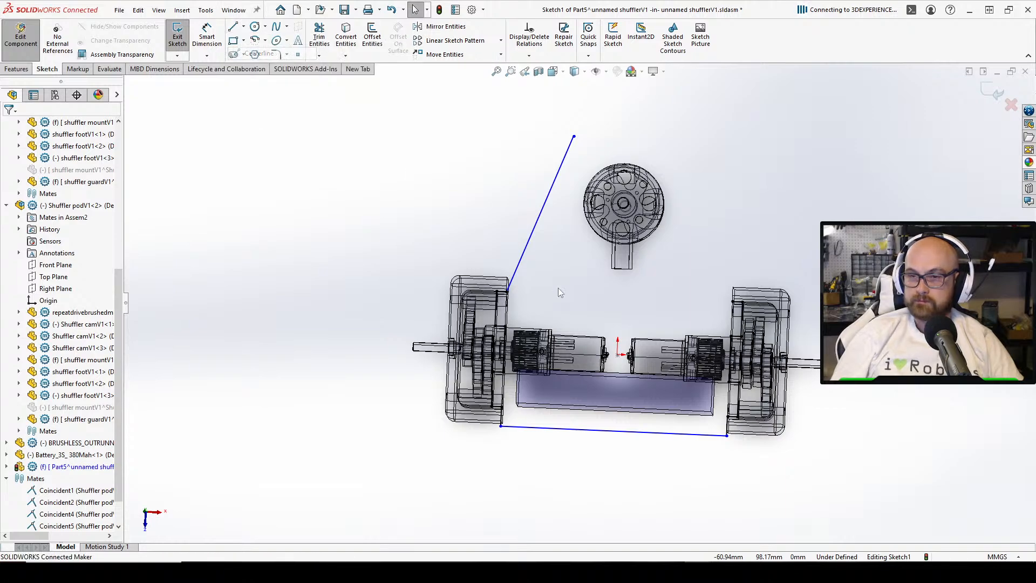
left_click(616, 354)
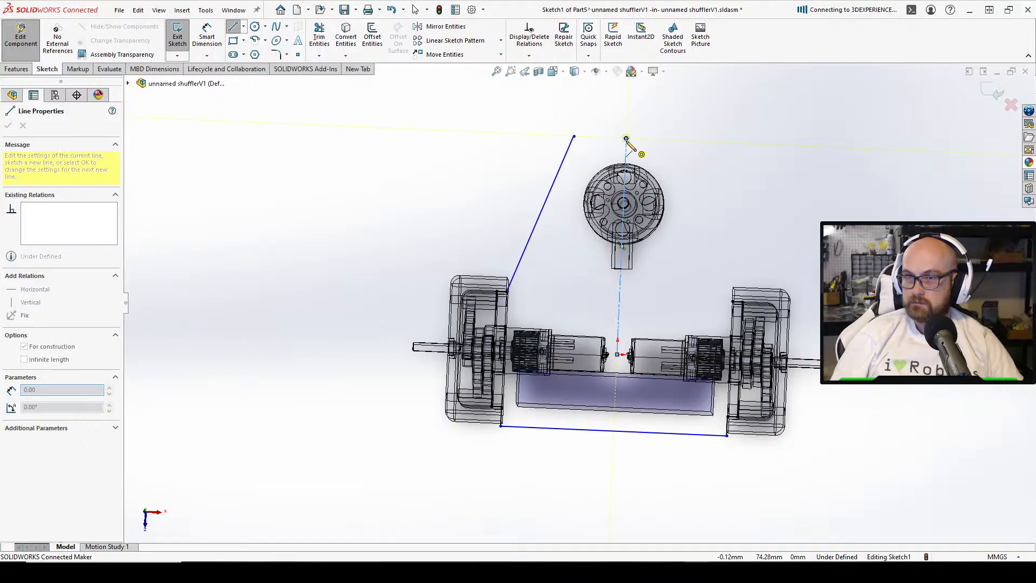
left_click(626, 138)
right_click(626, 139)
left_click(674, 153)
Draw a centerpoint arc of about 157° around the centerline's far end, starting at the slanted line's end and curving over the motor
left_click(255, 41)
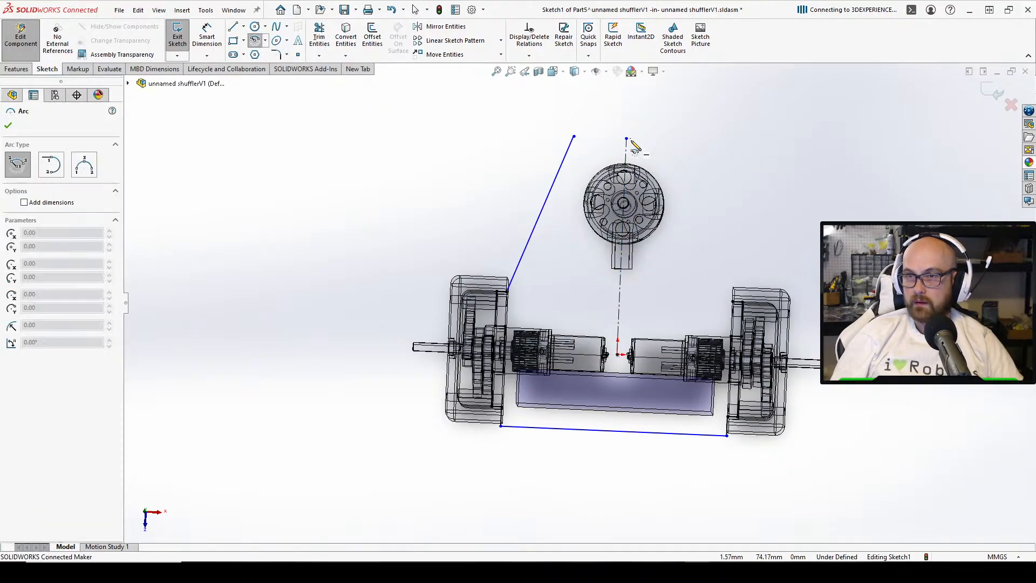
left_click(626, 138)
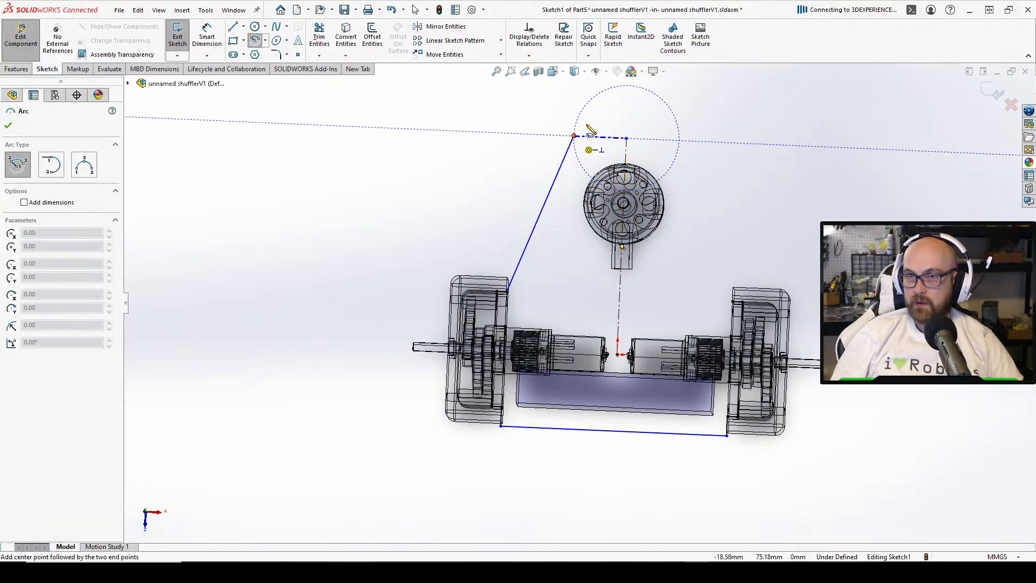
left_click(574, 136)
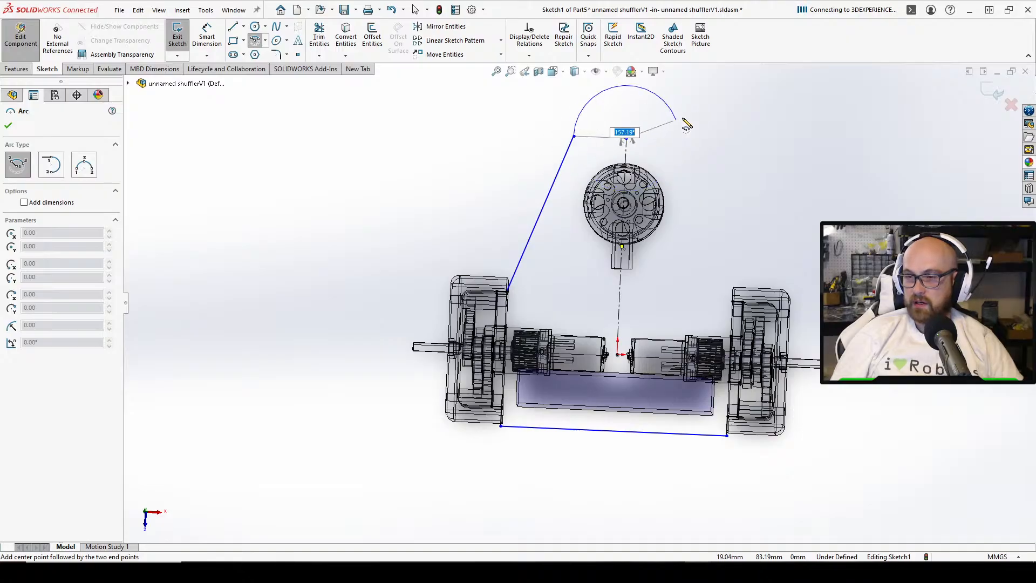
left_click(686, 125)
right_click(704, 130)
left_click(719, 137)
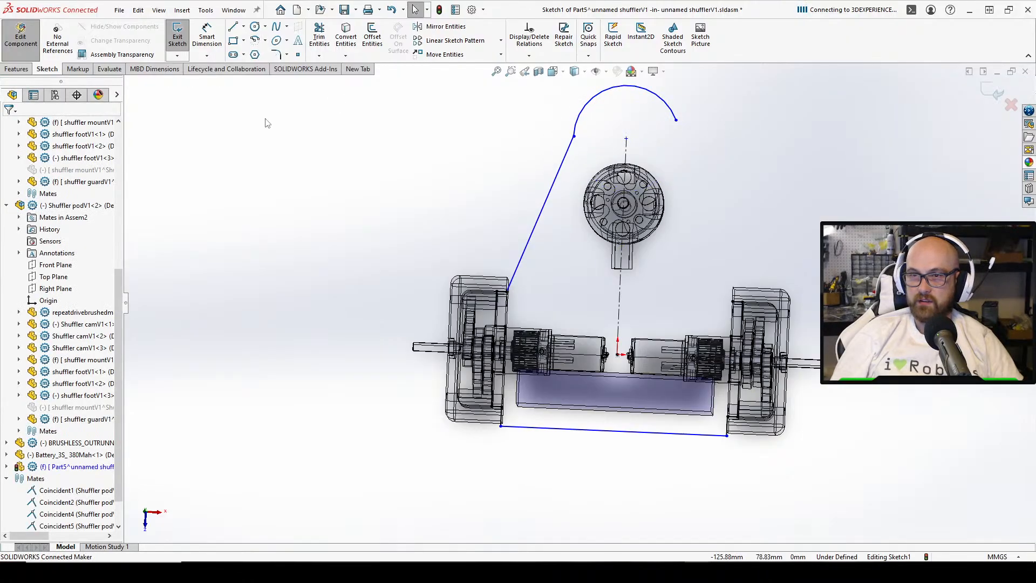
Add a tangent relation between the slanted line and the arc over the brushless motor
right_click_drag(265, 123, 260, 215)
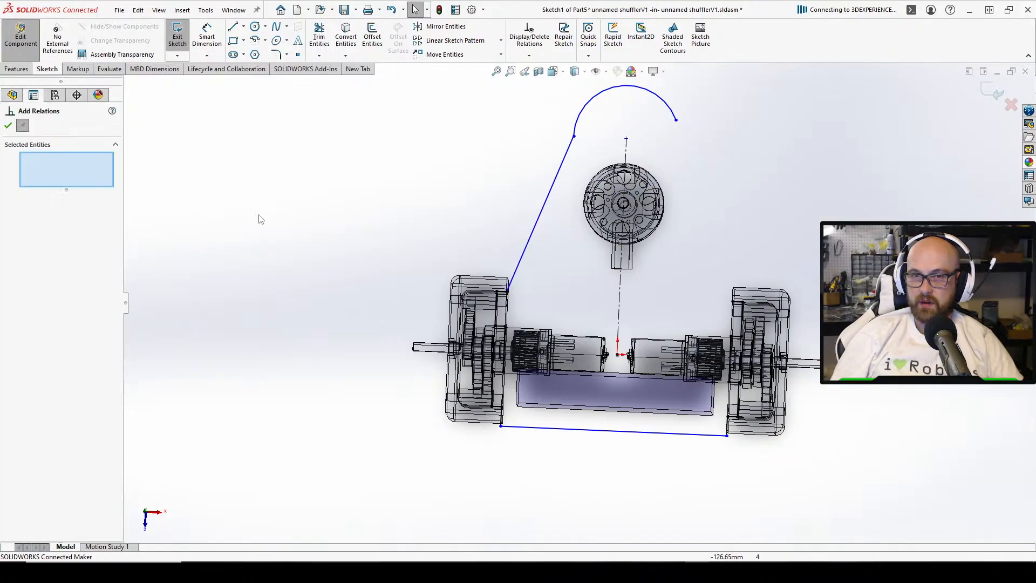
left_click(564, 162)
left_click(577, 125)
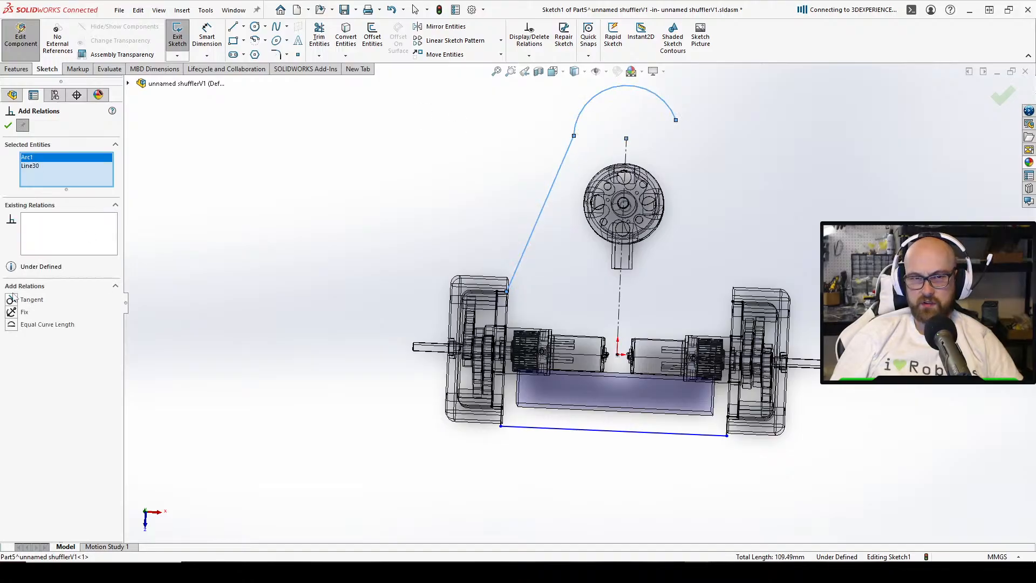
left_click(8, 126)
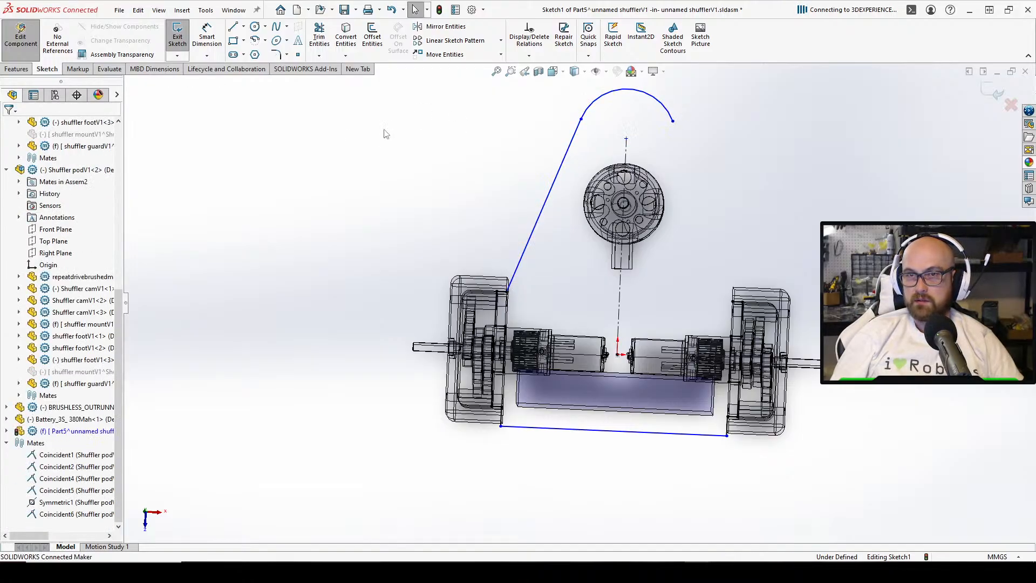
Mirror the slanted line about the vertical centerline to the second mount's side
left_click(424, 30)
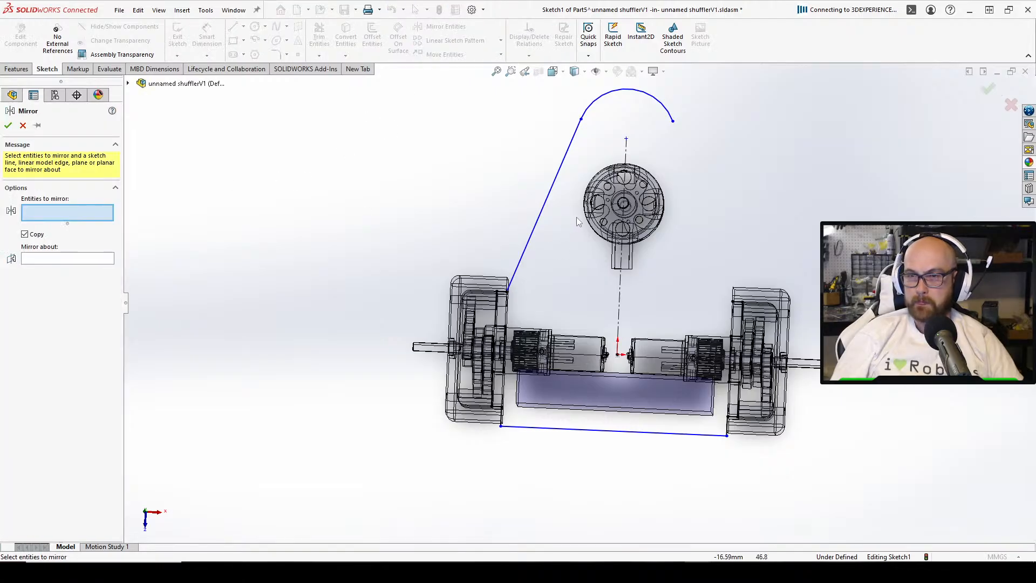
left_click(546, 210)
left_click(98, 259)
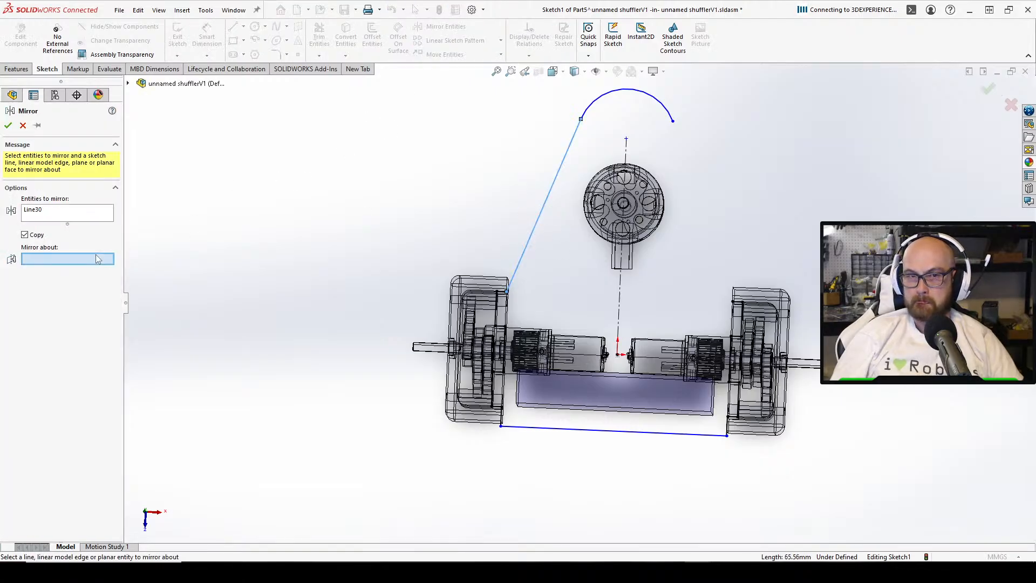
left_click(619, 290)
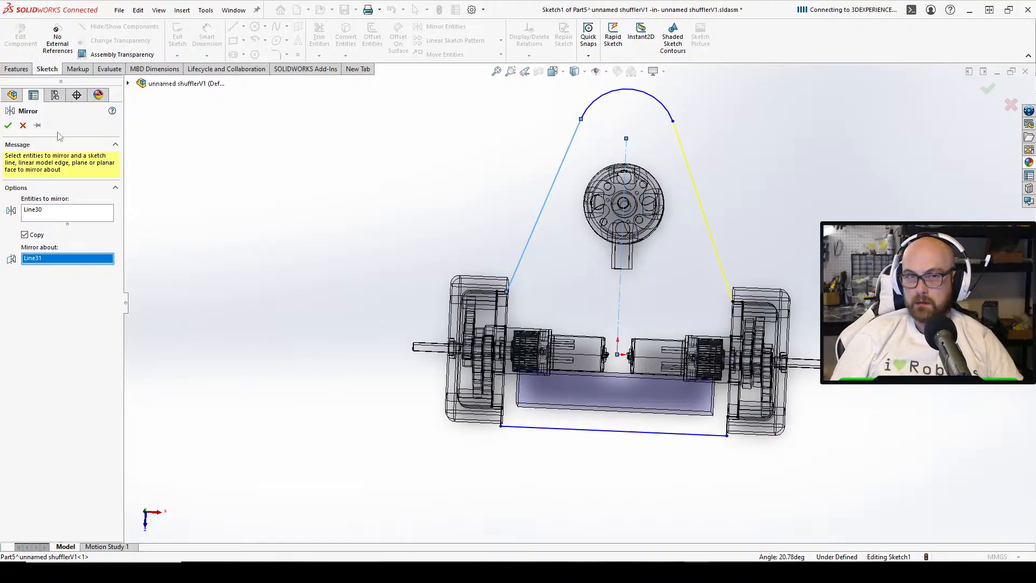
left_click(8, 125)
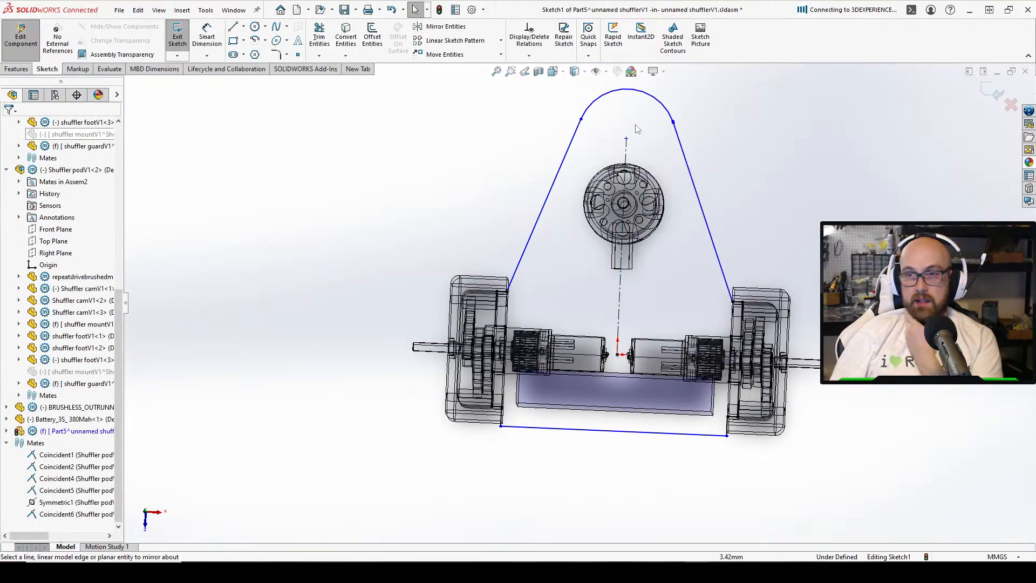
Join the mirrored slanted line's upper endpoint to the free end of the arc
scroll(672, 125, "down", 8)
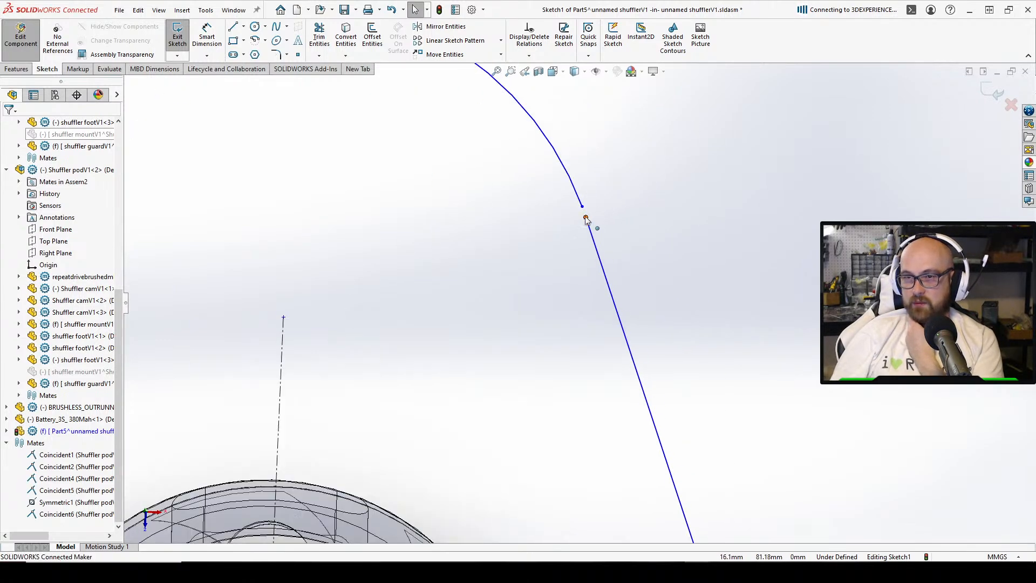
left_click_drag(586, 217, 583, 206)
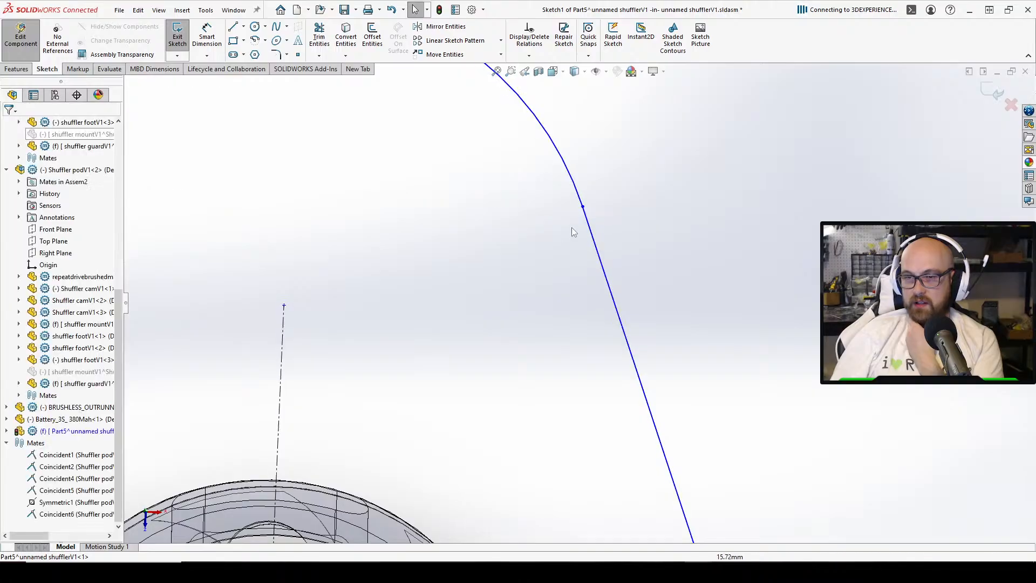
scroll(574, 238, "up", 4)
scroll(704, 247, "up", 2)
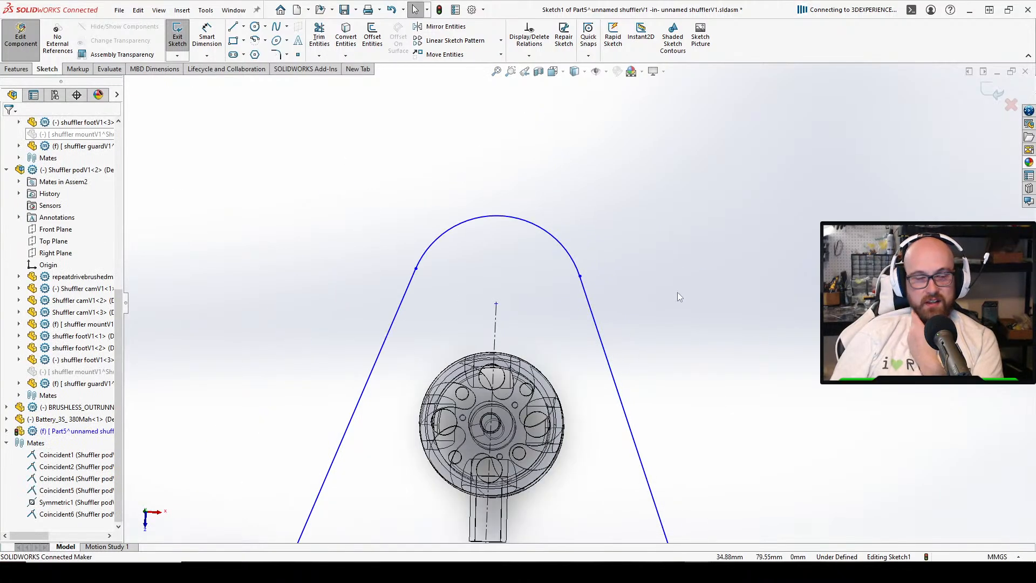
Move the arc's center point toward the origin to about 63.4 mm from it, bringing the arc closer around the brushless motor
scroll(593, 295, "up", 4)
left_click_drag(522, 304, 519, 347)
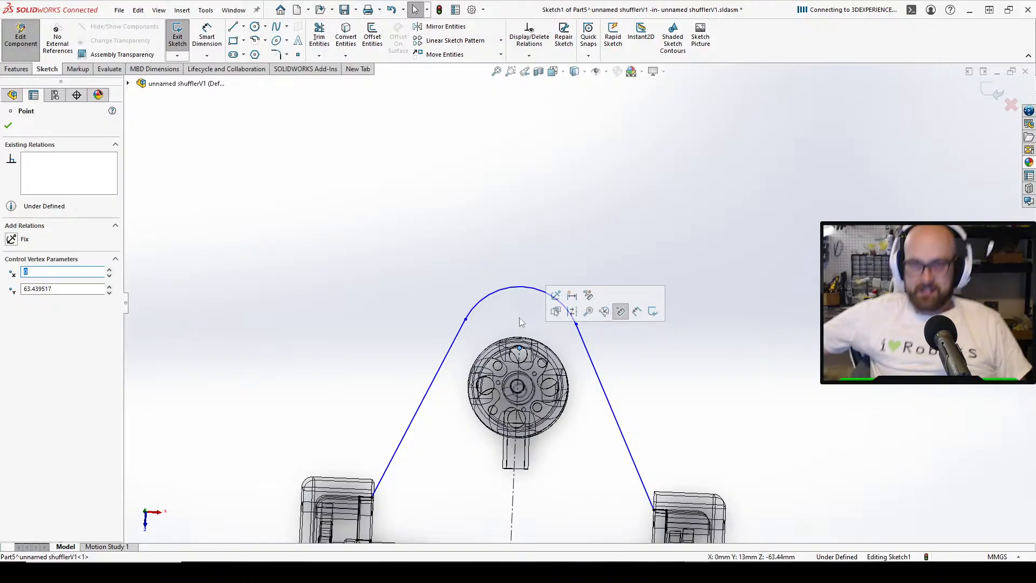
scroll(600, 405, "up", 3)
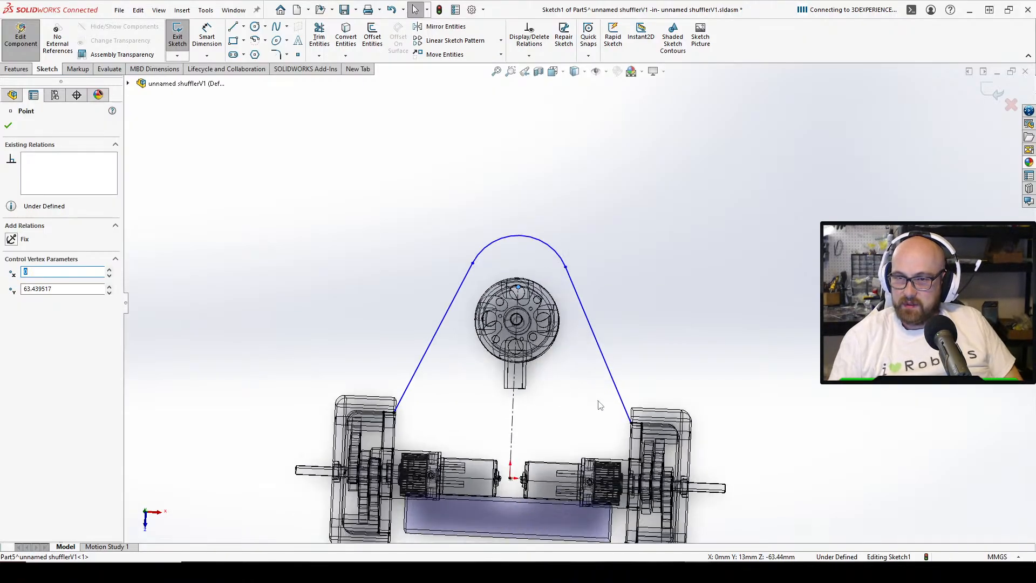
scroll(596, 407, "down", 2)
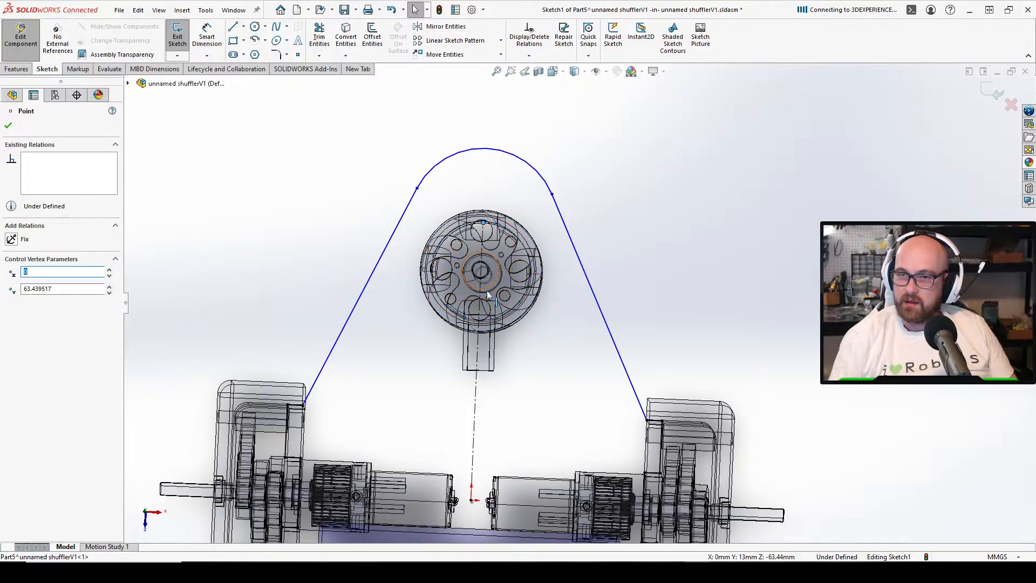
left_click(717, 238)
Dimension the arc over the brushless motor with a radius of 14 mm
right_click_drag(697, 178, 669, 145)
left_click(509, 153)
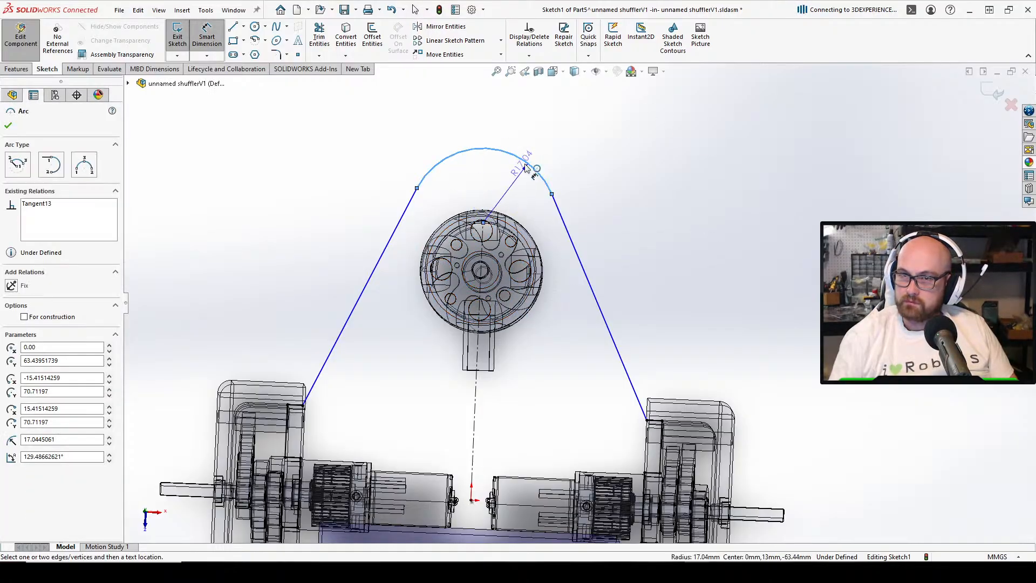
left_click(624, 171)
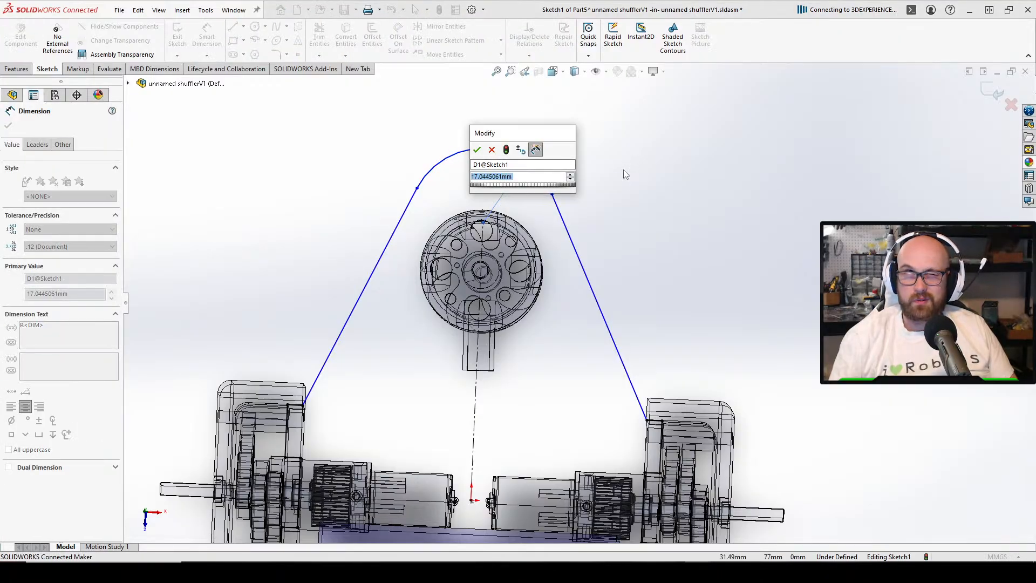
type("14")
key("Return")
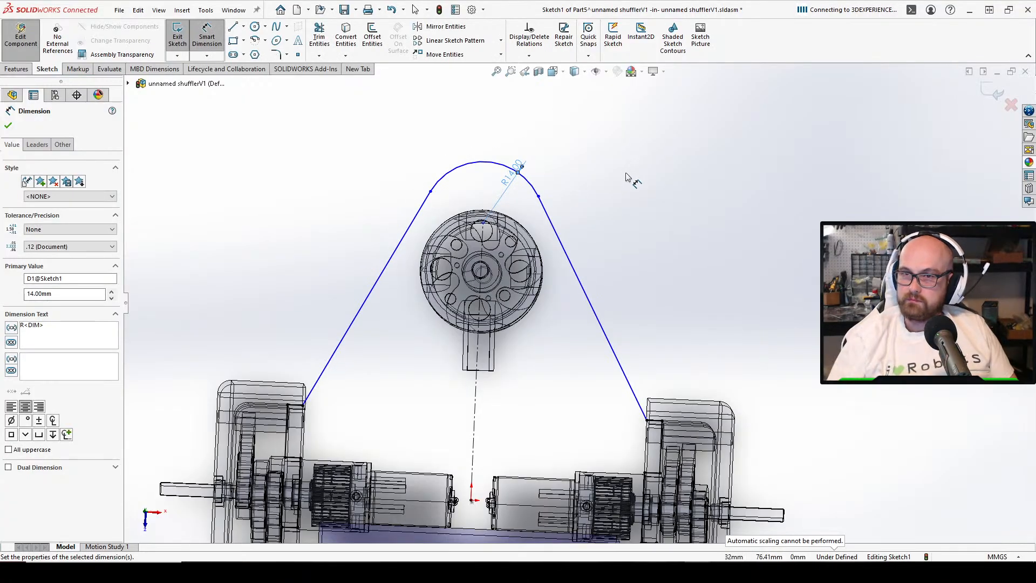
Change the radius of the arc over the brushless motor to 16 mm
scroll(601, 247, "up", 3)
scroll(560, 273, "down", 5)
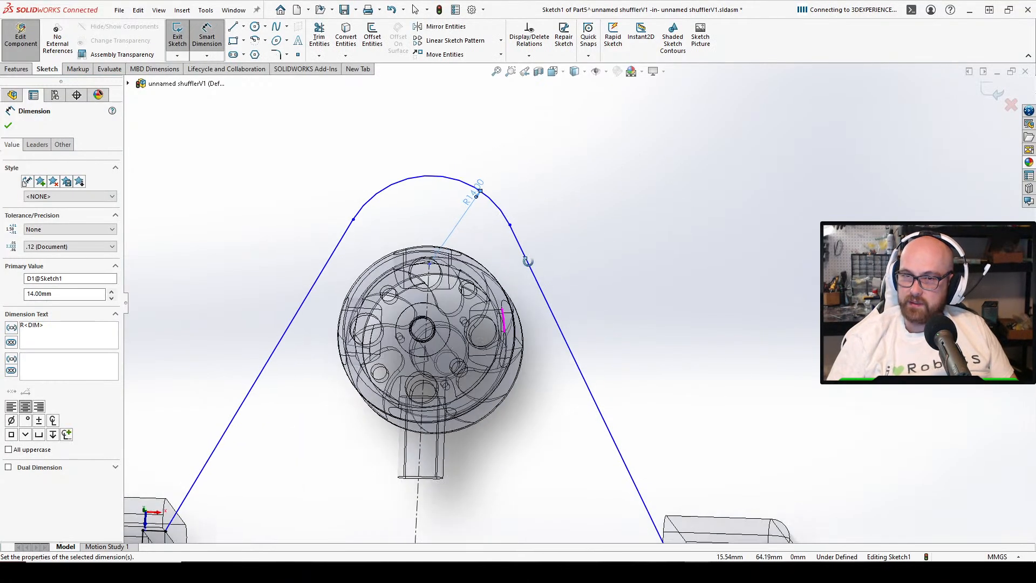
mouse_move(528, 262)
middle_mouse_down()
mouse_move(509, 197)
mouse_move(478, 209)
mouse_move(413, 205)
mouse_move(474, 232)
mouse_move(527, 227)
mouse_move(464, 194)
mouse_move(334, 167)
mouse_move(475, 205)
middle_mouse_up()
double_click(553, 210)
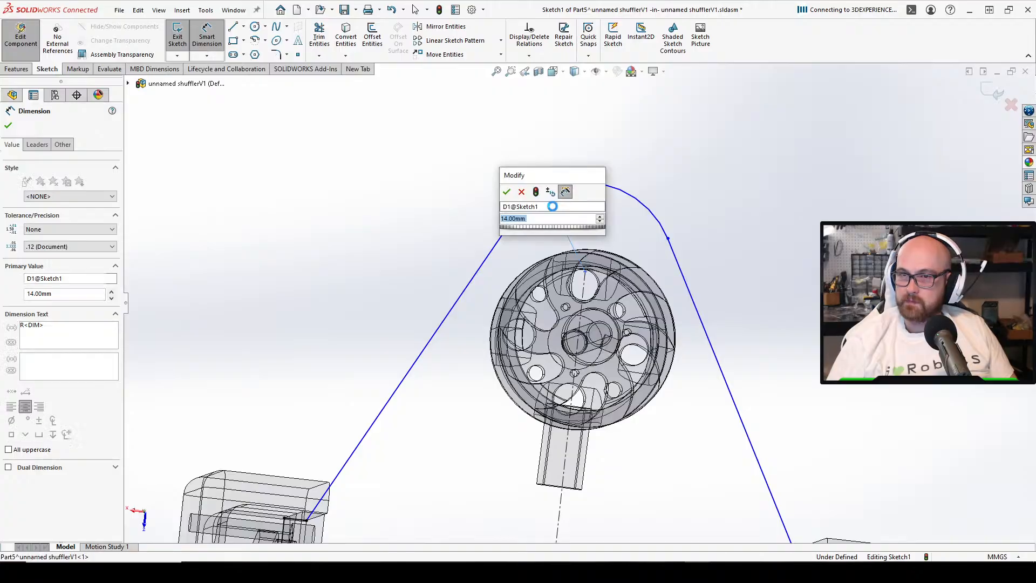
key("Return")
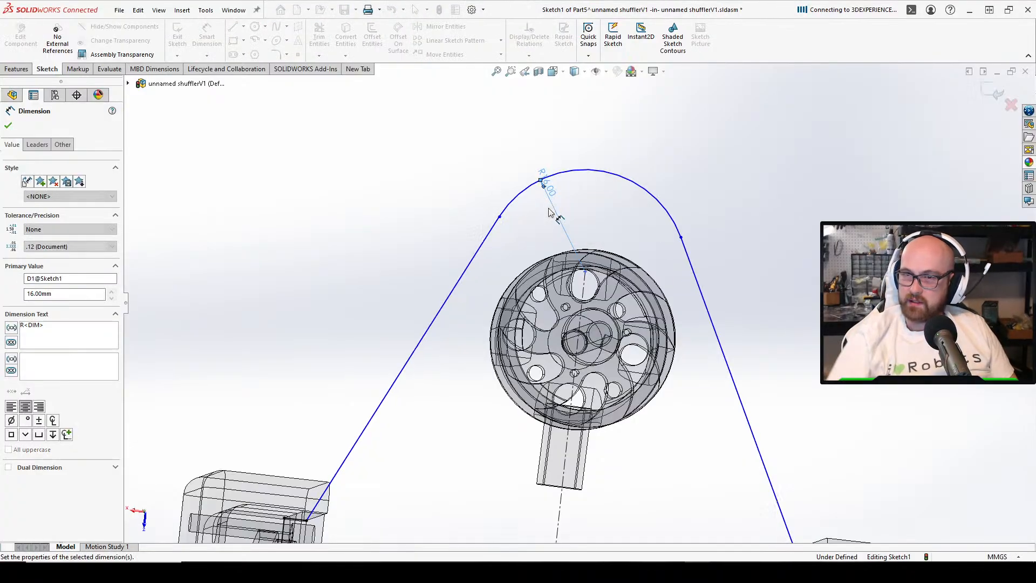
Dimension the distance between the origin and the arc's center point as 66 mm
scroll(665, 279, "up", 5)
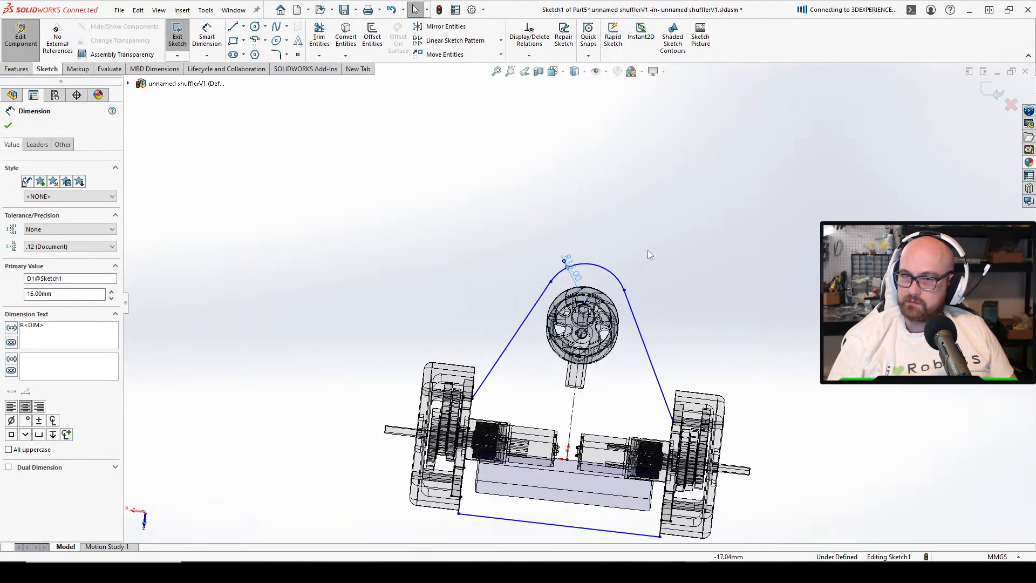
middle_click_drag(647, 251, 742, 333)
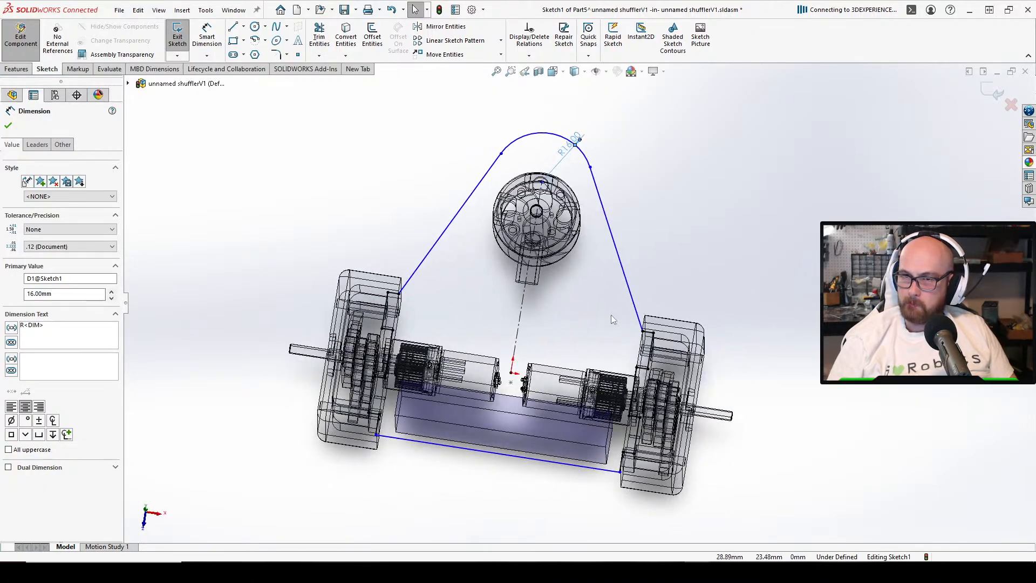
middle_click_drag(611, 317, 615, 236)
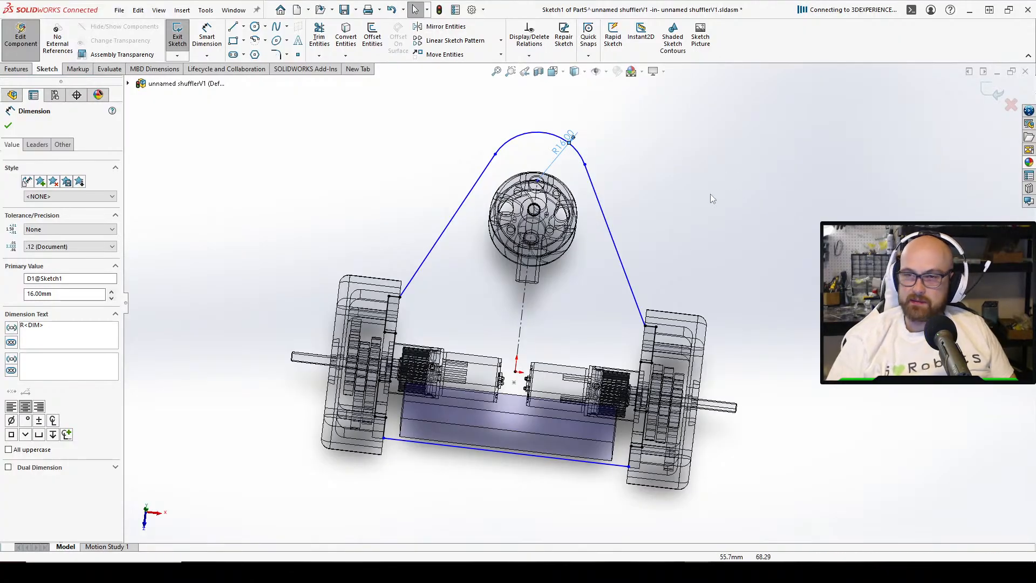
key("d")
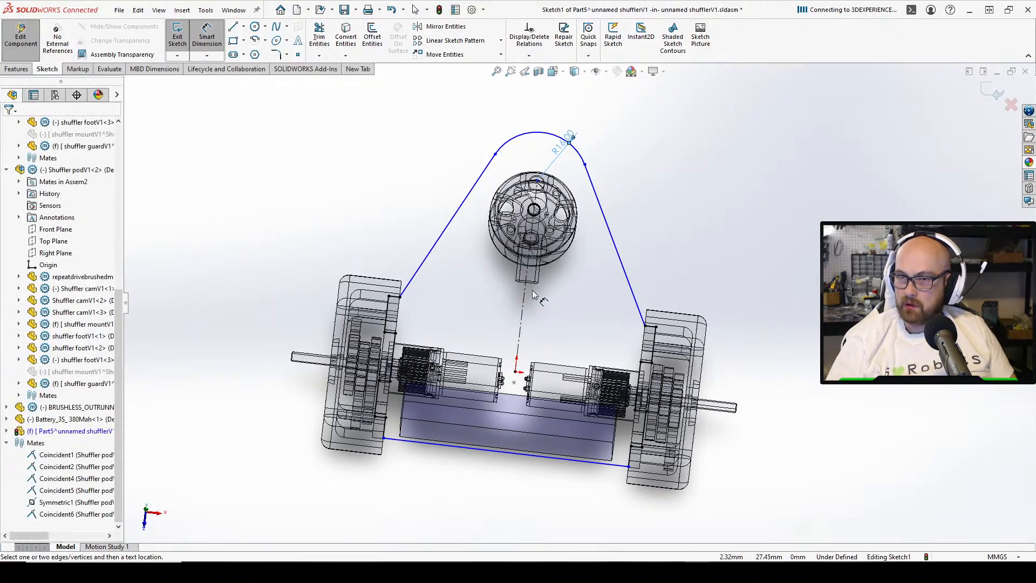
left_click(536, 296)
left_click(693, 385)
left_click(712, 207)
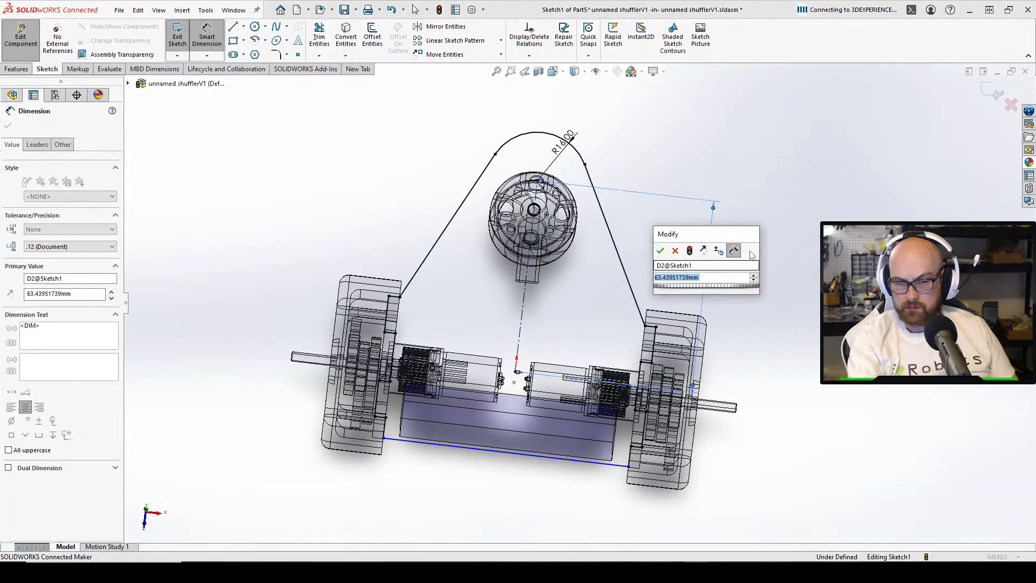
type("6")
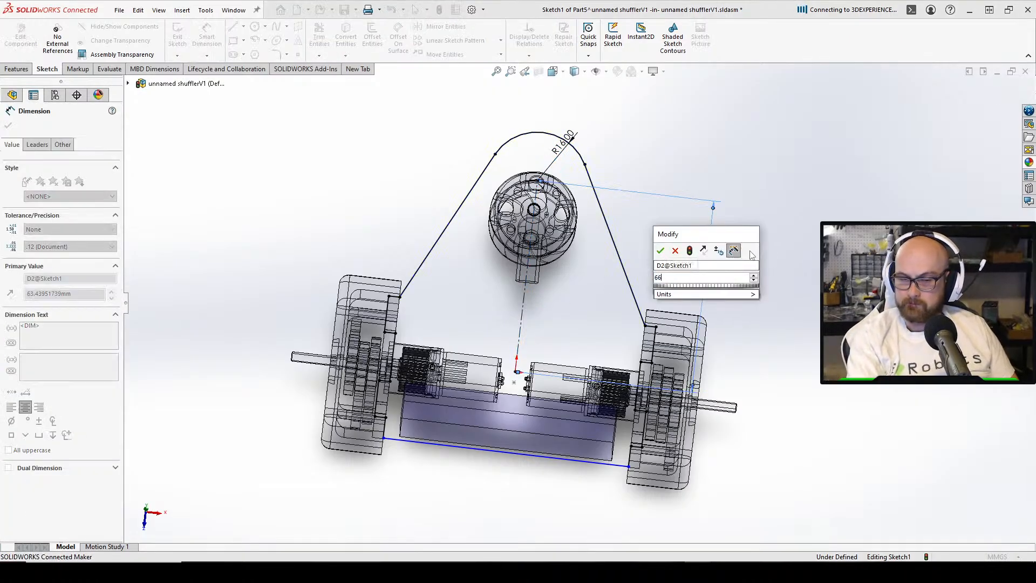
type("6")
key("Return")
key("Escape")
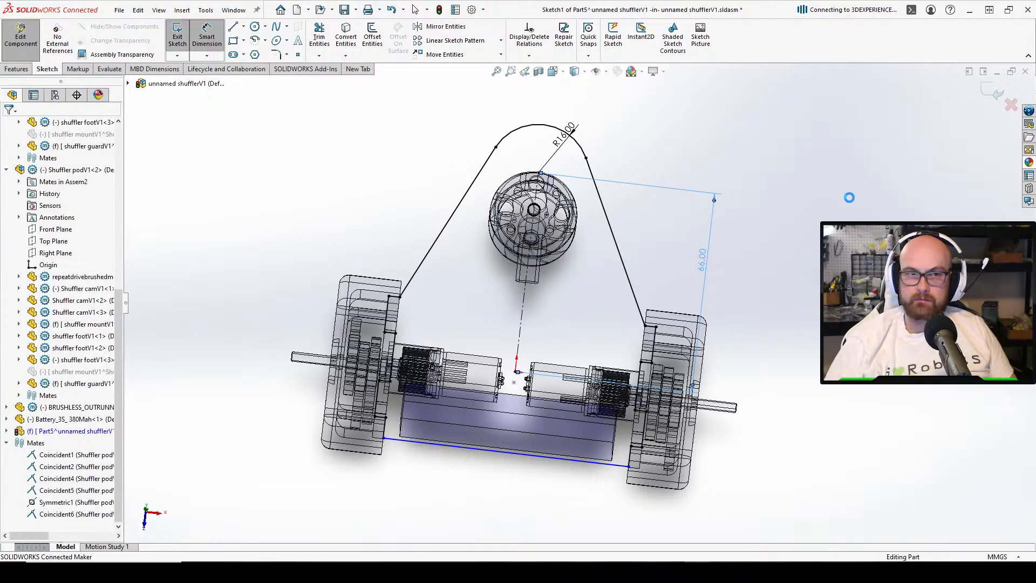
Reopen the new frame part's outline sketch, Sketch1, for editing
scroll(696, 238, "down", 3)
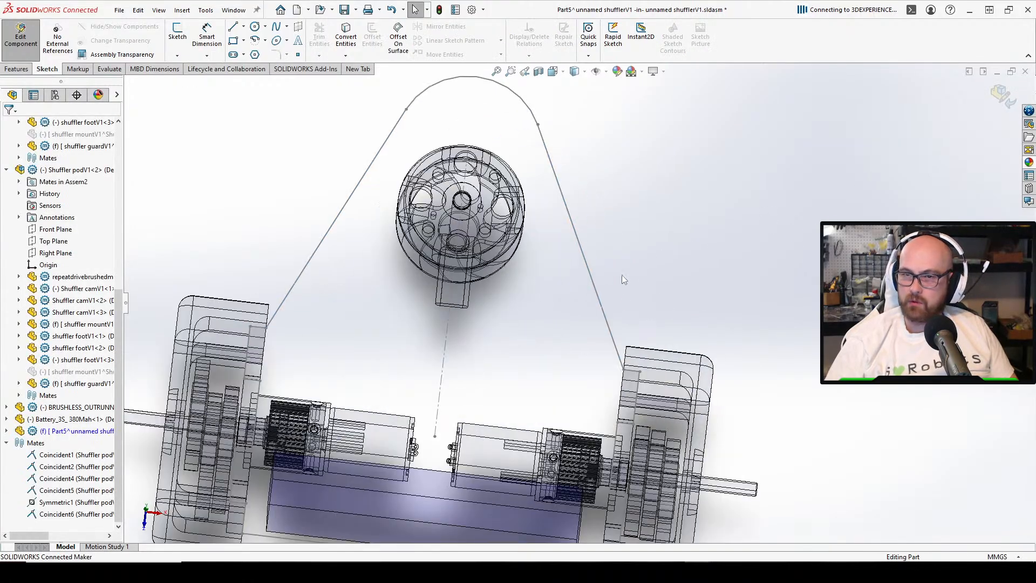
scroll(572, 294, "up", 3)
left_click(75, 430)
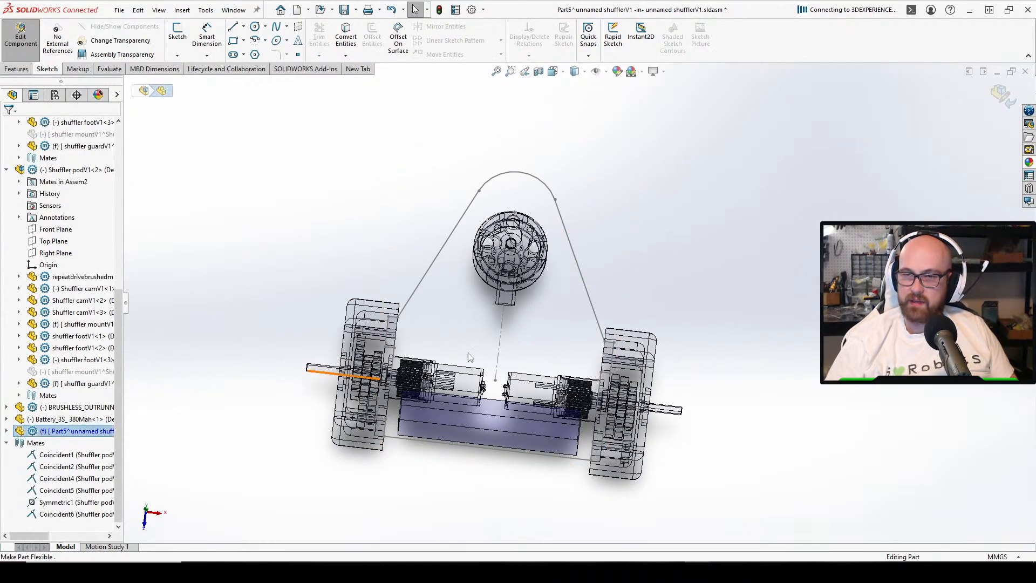
left_click(6, 430)
left_click(59, 513)
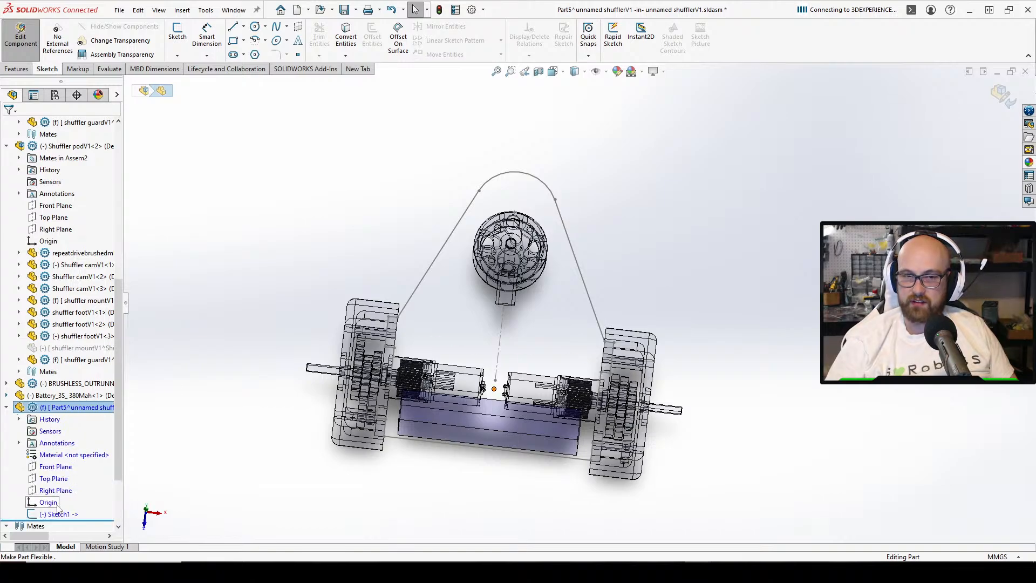
left_click(69, 480)
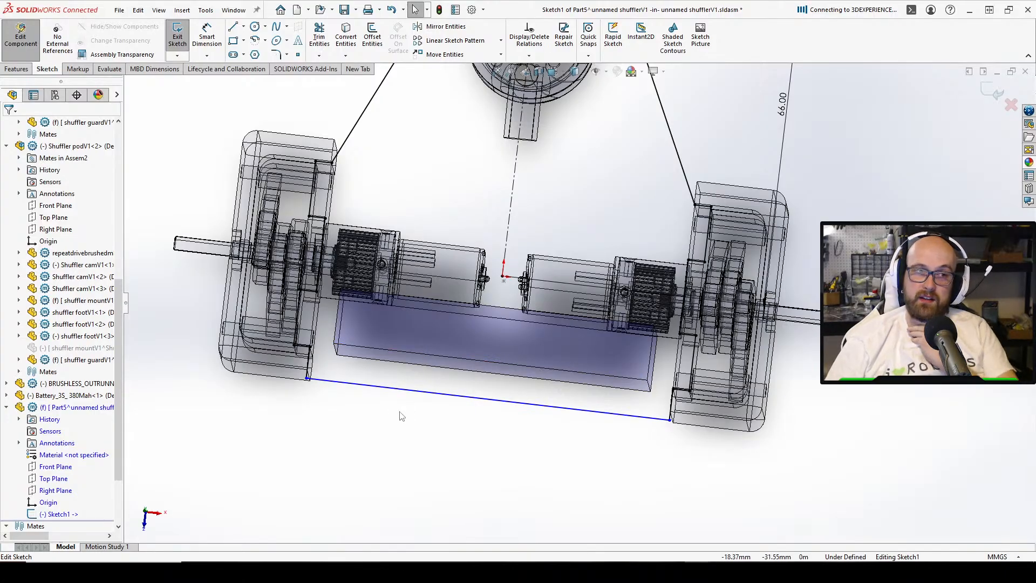
Dimension the horizontal battery-side line 7 mm from the first mount's corner
left_click(351, 384)
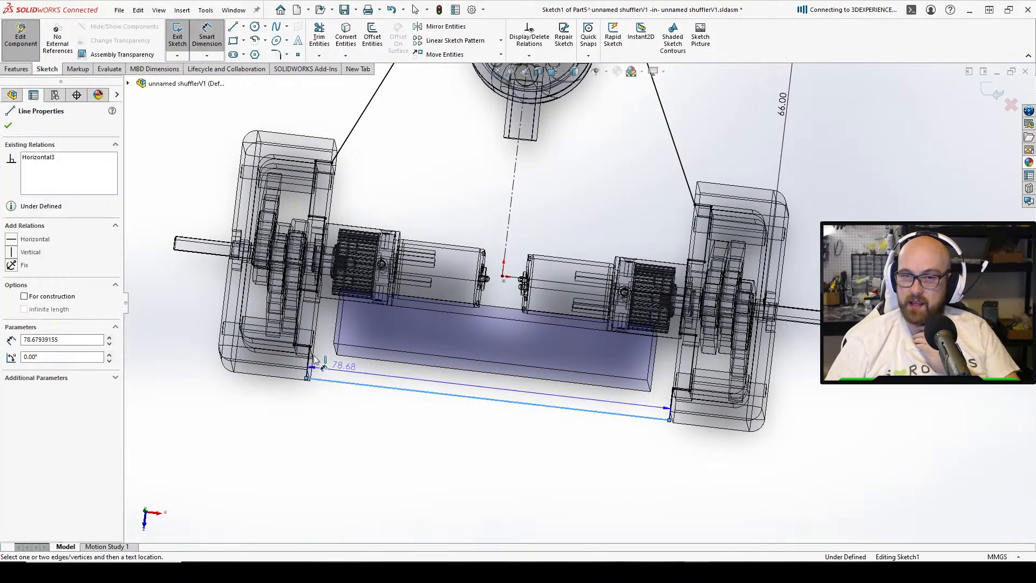
left_click(318, 420)
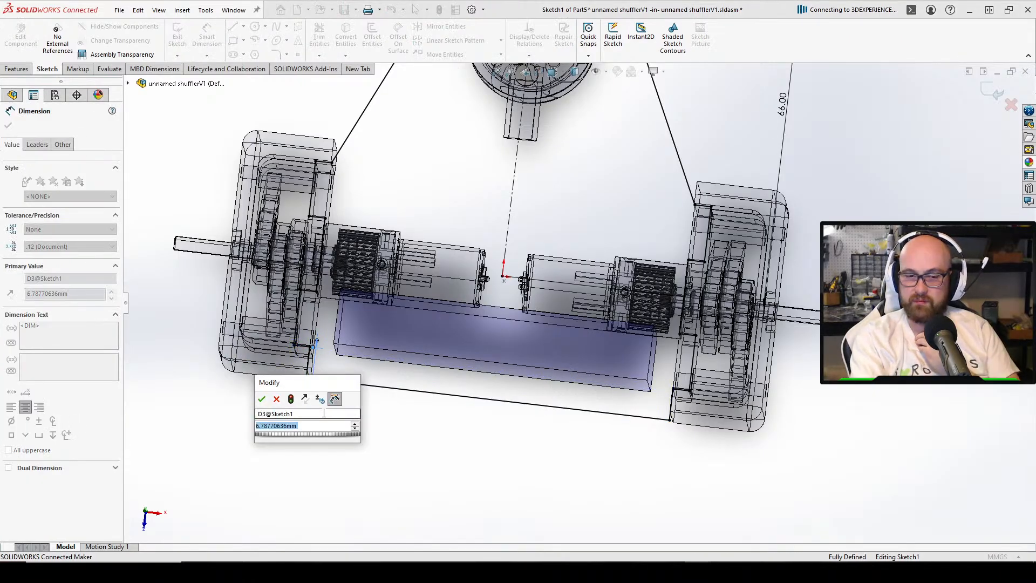
type("7")
key("Return")
Extrude the frame outline up to the top face of the shuffler pod, using the Up To Surface end condition
mouse_move(600, 428)
middle_mouse_down()
mouse_move(614, 429)
mouse_move(590, 424)
mouse_move(600, 424)
middle_mouse_up()
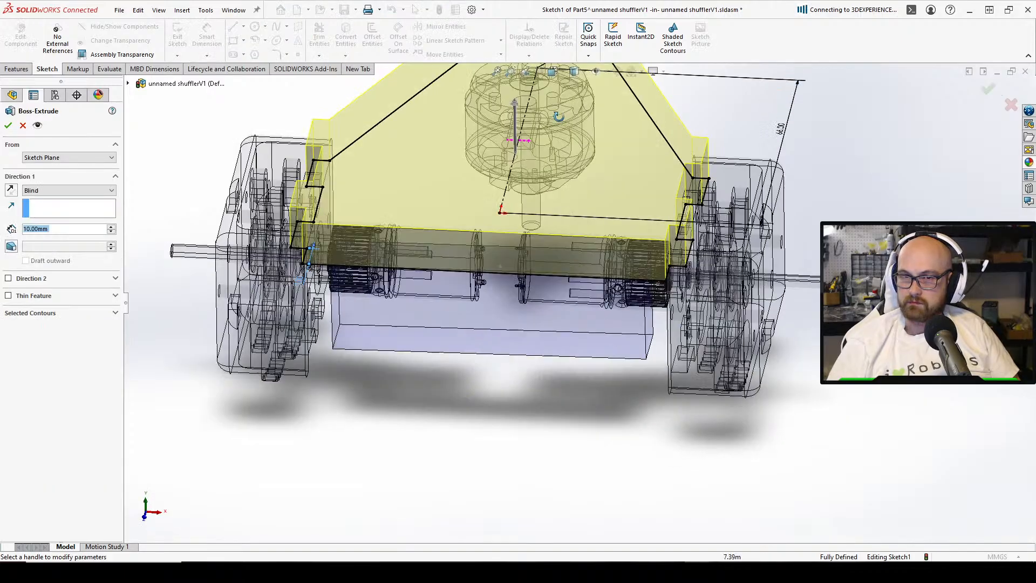
scroll(529, 44, "down", 2)
mouse_move(410, 162)
middle_mouse_down()
mouse_move(333, 132)
mouse_move(366, 183)
mouse_move(351, 152)
mouse_move(302, 194)
middle_mouse_up()
scroll(253, 218, "down", 5)
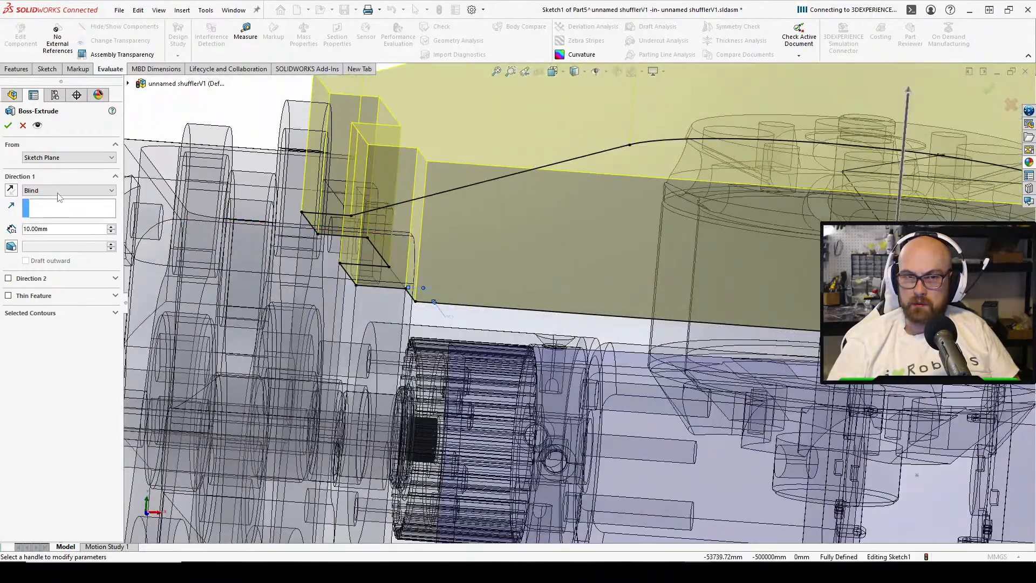
left_click(59, 192)
left_click(70, 214)
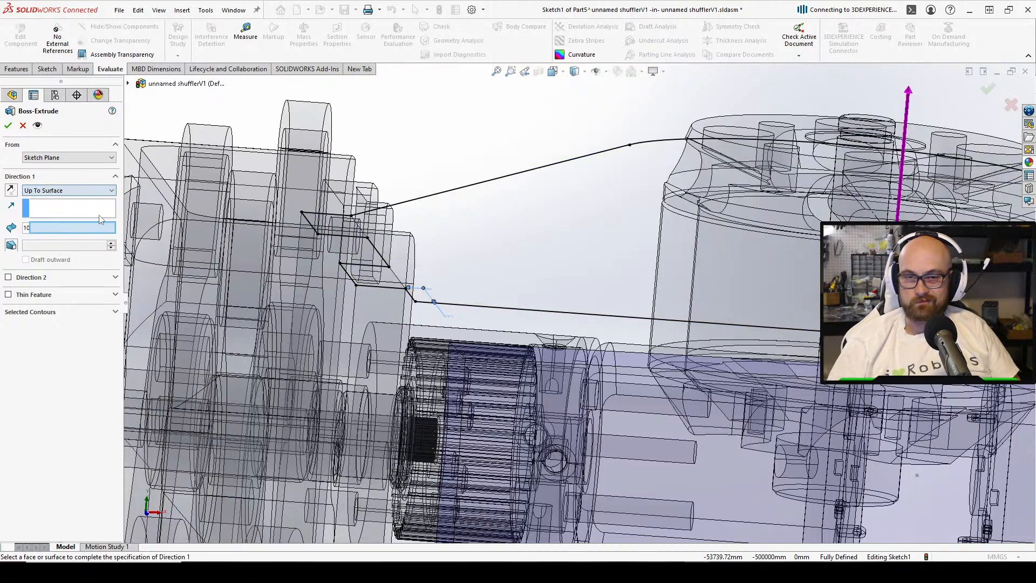
left_click(193, 217)
scroll(545, 254, "up", 5)
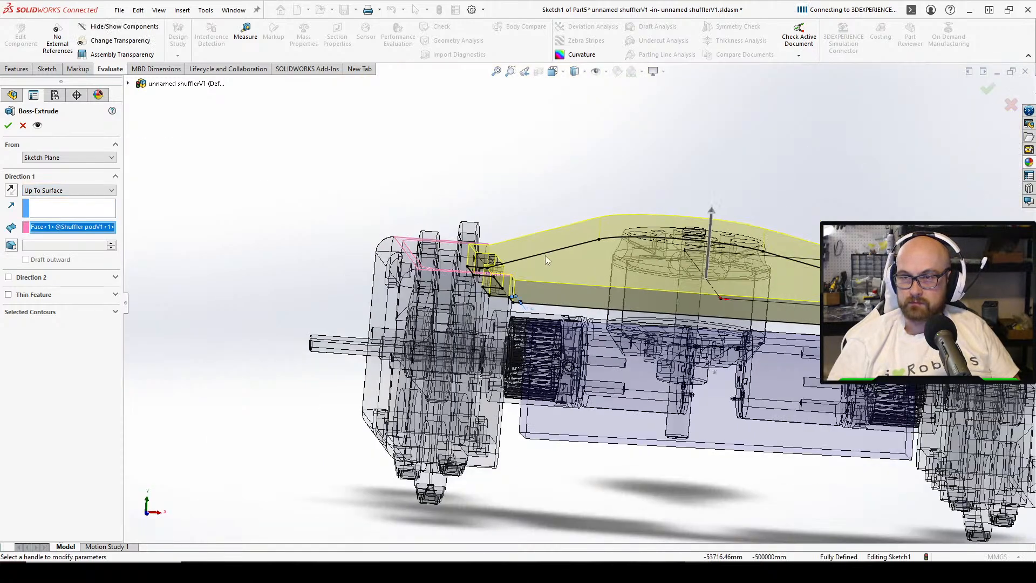
middle_click_drag(545, 260, 285, 149)
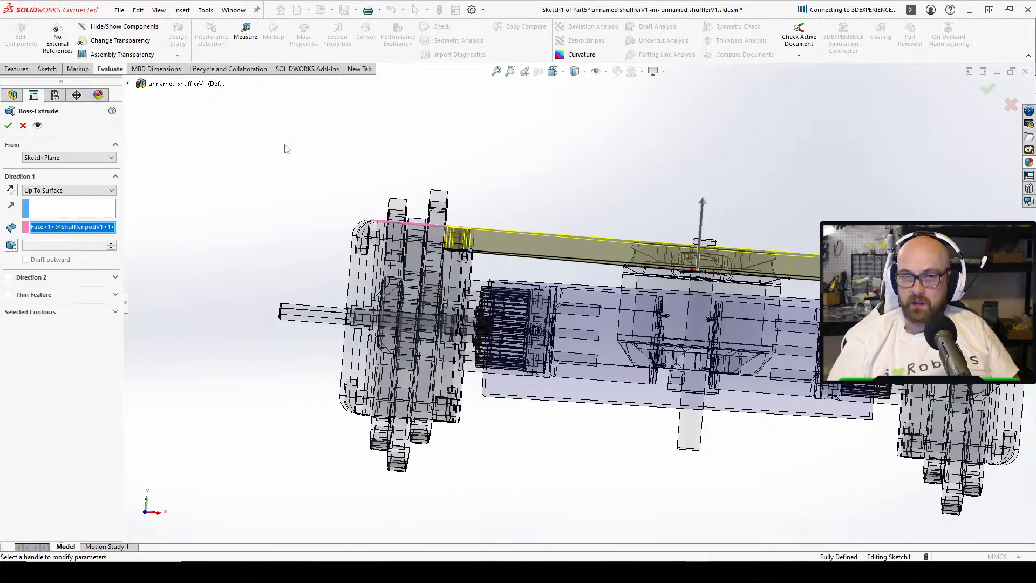
left_click(8, 125)
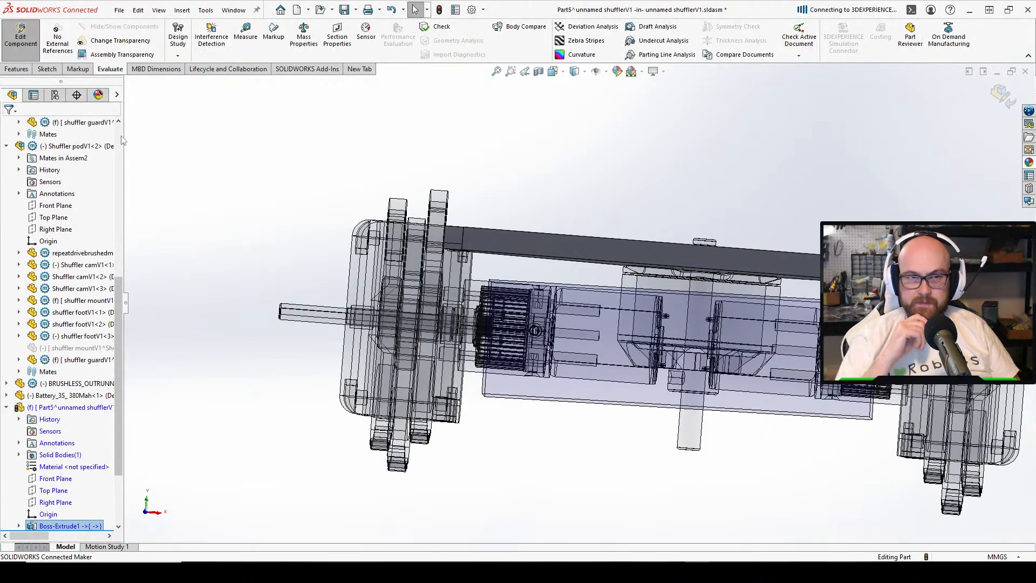
Finish editing the extruded frame part in context and return to the assembly
middle_click_drag(675, 206, 672, 352)
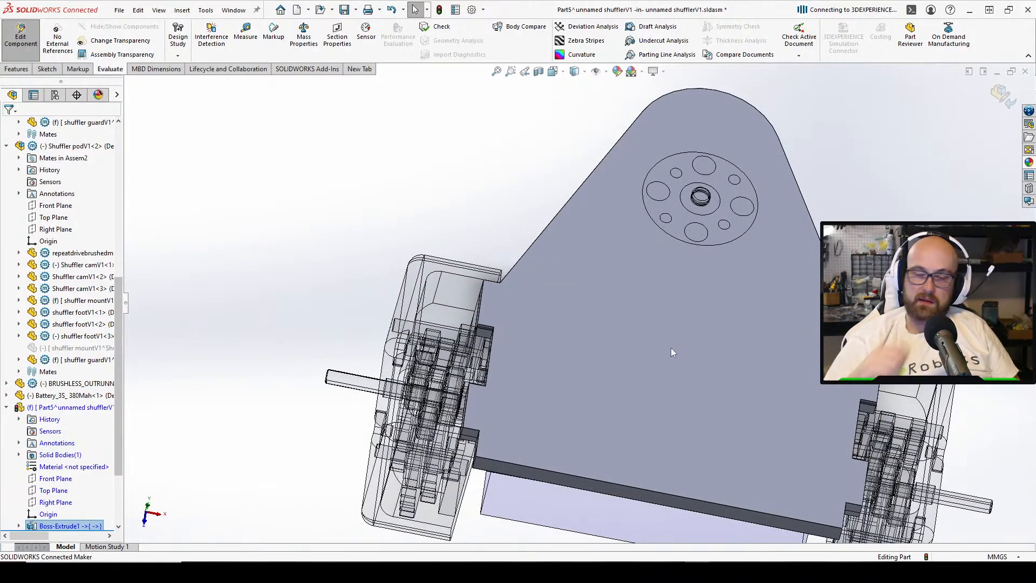
left_click(364, 202)
middle_click_drag(443, 193, 600, 130)
middle_click_drag(560, 178, 410, 162)
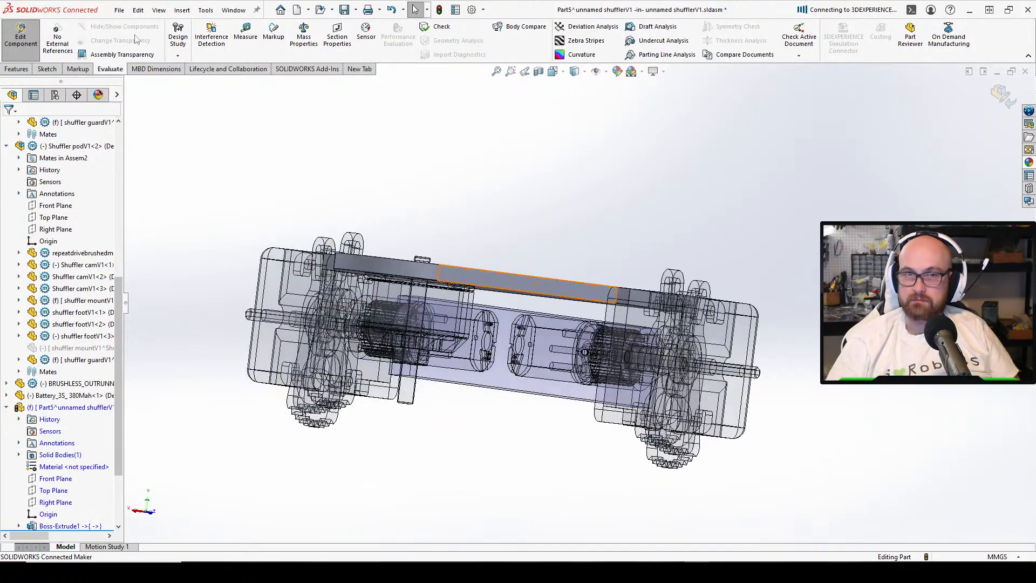
left_click(20, 36)
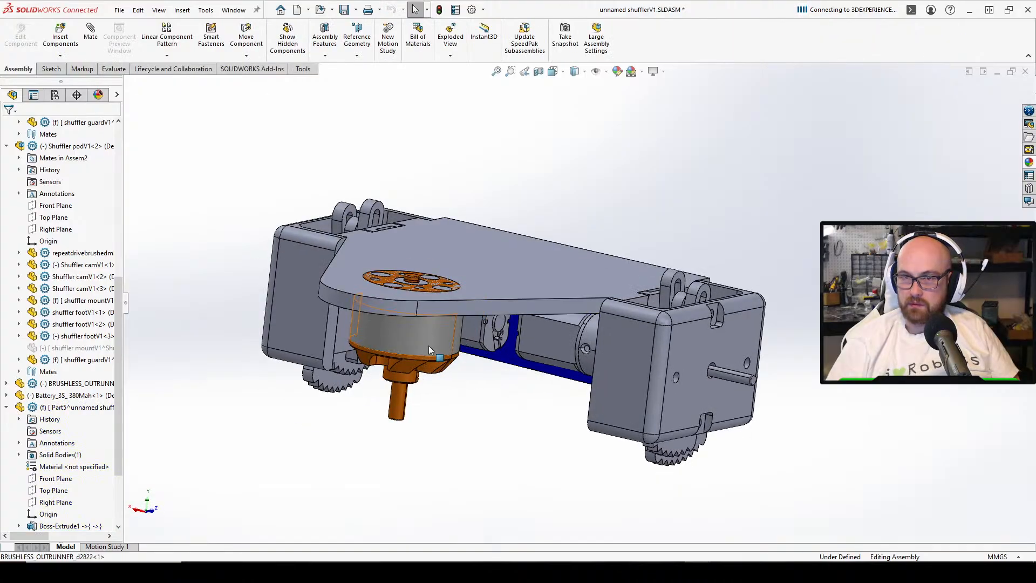
Pull the brushless outrunner out of the frame plate and delete its coincident mate to the pod
left_click_drag(428, 345, 358, 379)
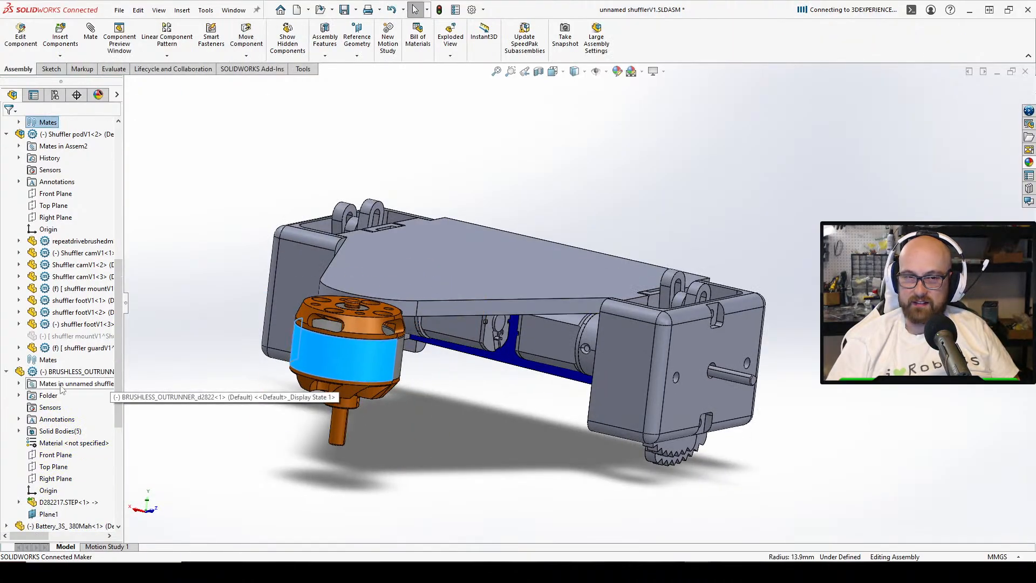
left_click(89, 384)
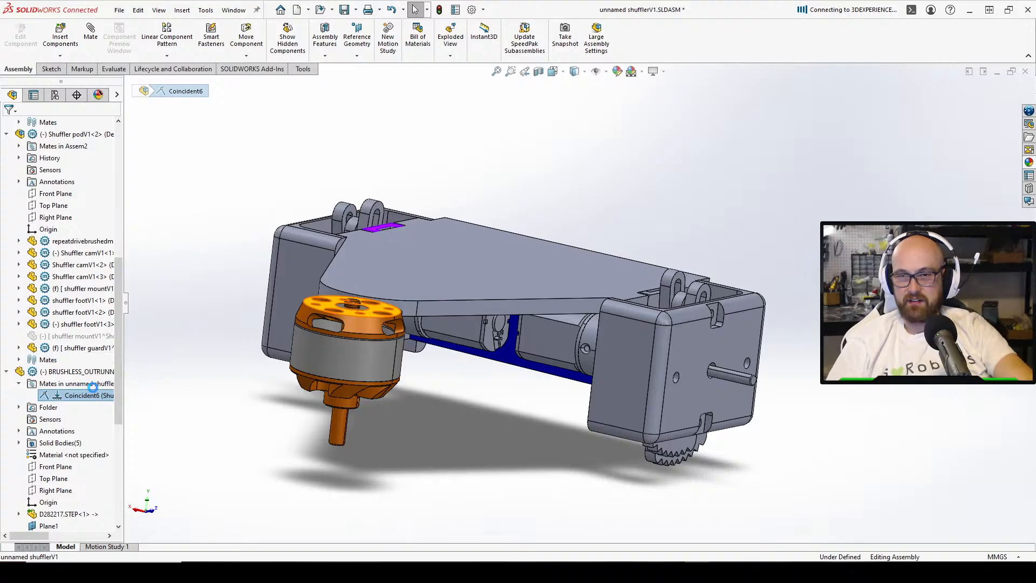
key("Delete")
left_click(585, 236)
Move the brushless motor below the frame and mate its flat, holed end face coincident with the frame plate's underside
middle_click_drag(566, 261, 484, 269)
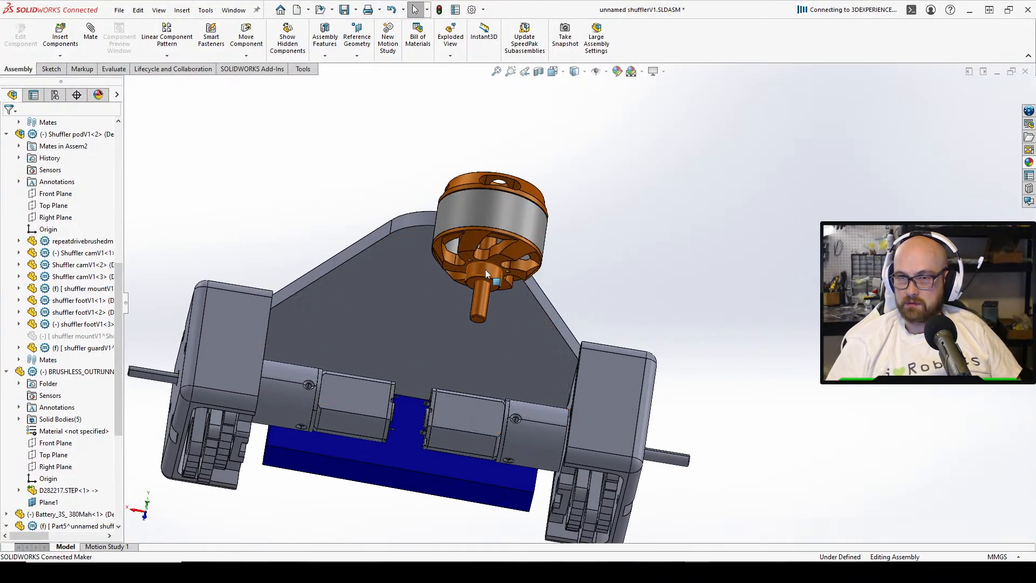
left_click_drag(485, 270, 426, 340)
middle_click_drag(426, 340, 302, 432)
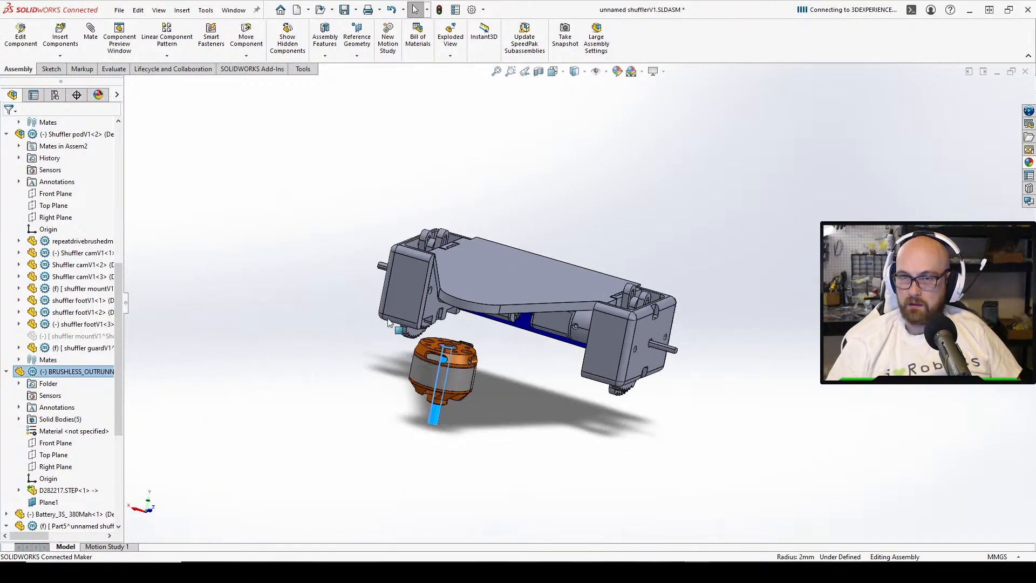
left_click(478, 338)
scroll(463, 370, "down", 5)
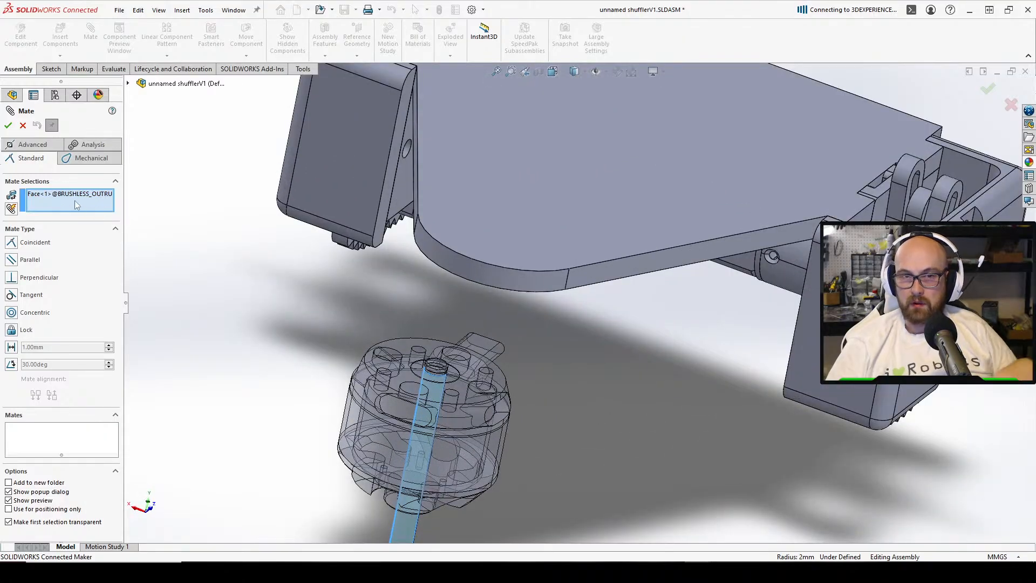
key("Delete")
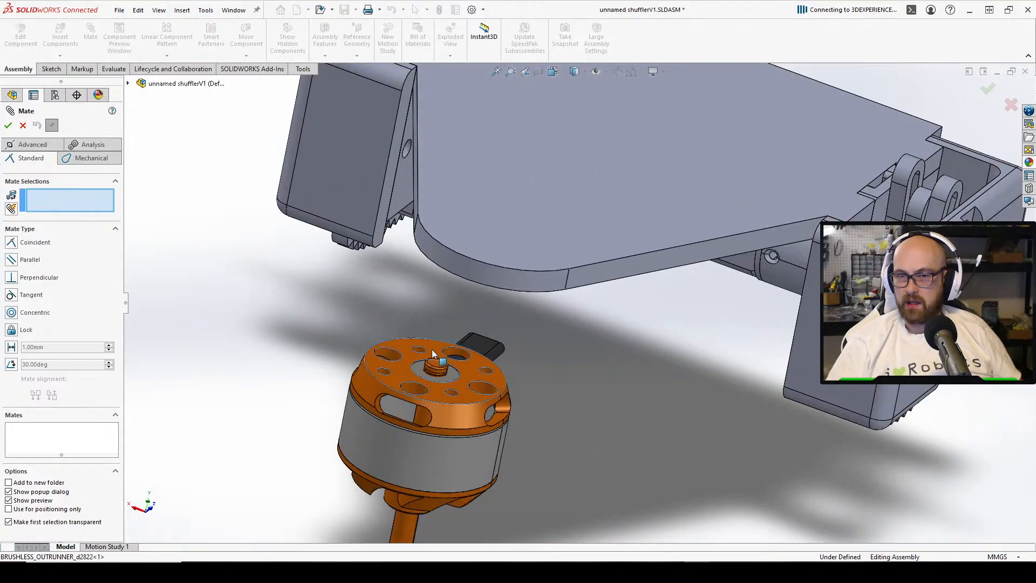
left_click(432, 349)
middle_click_drag(473, 274, 478, 220)
left_click(474, 314)
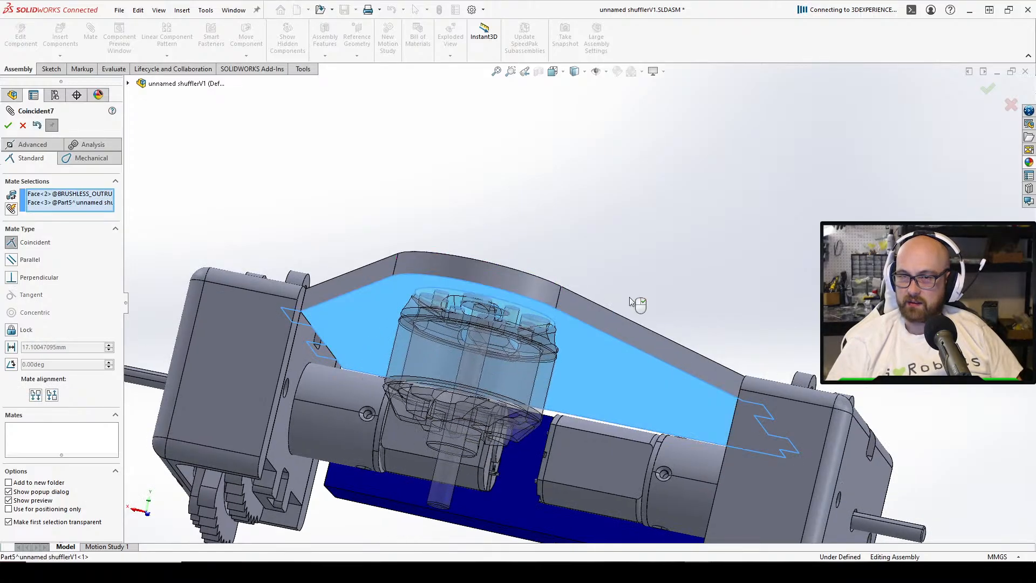
left_click(744, 284)
middle_click_drag(738, 289, 442, 254)
key("Escape")
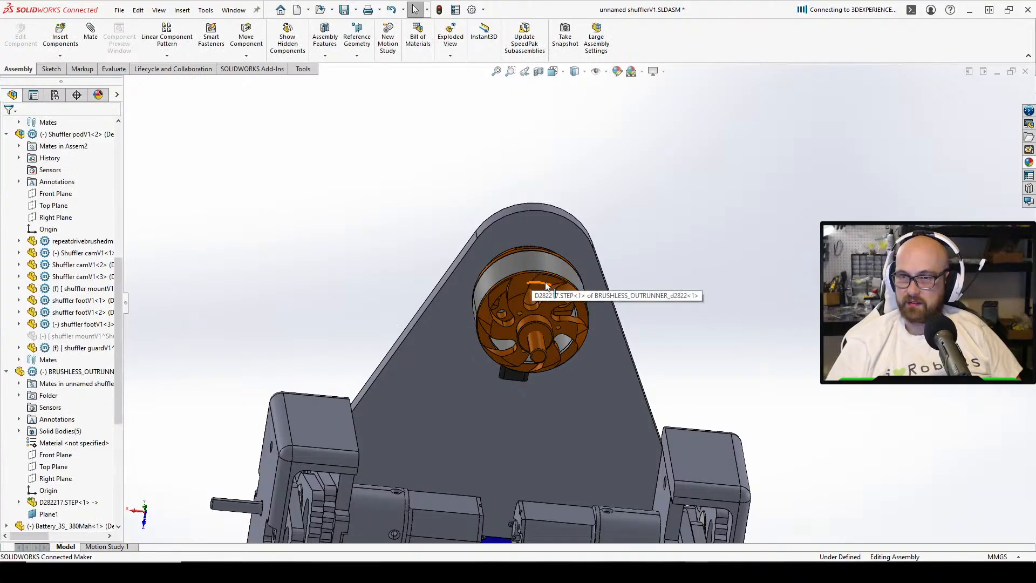
Mate the brushless motor's Front Plane coincident with the assembly's Right Plane to center it on the frame
left_click(548, 285)
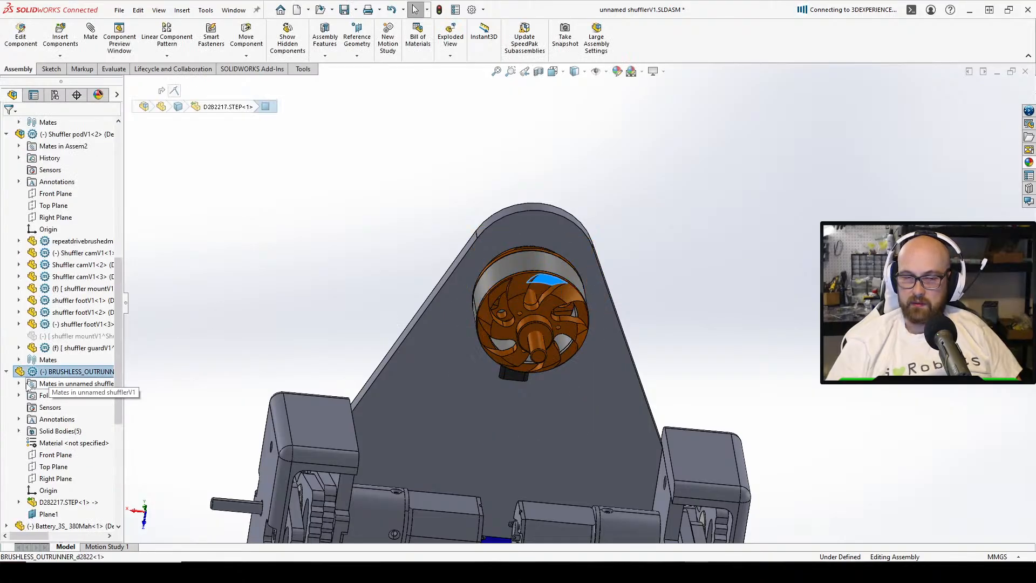
left_click(19, 384)
left_click(21, 384)
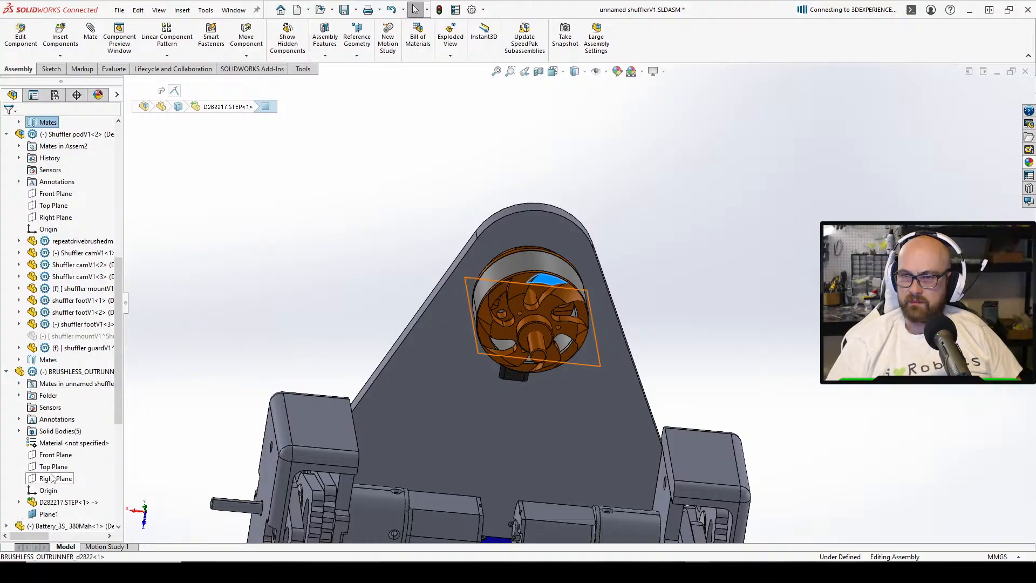
left_click(52, 457)
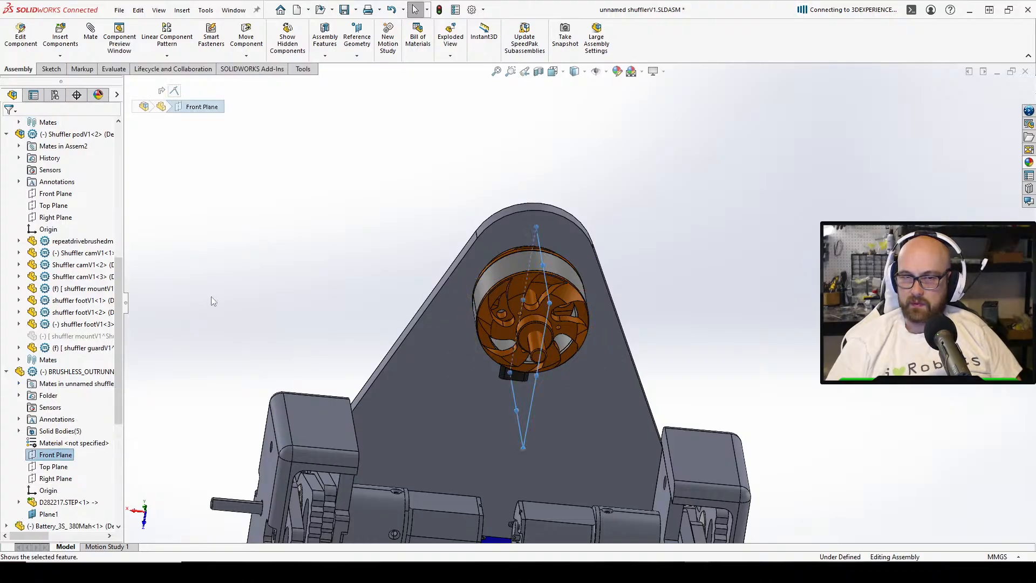
key("m")
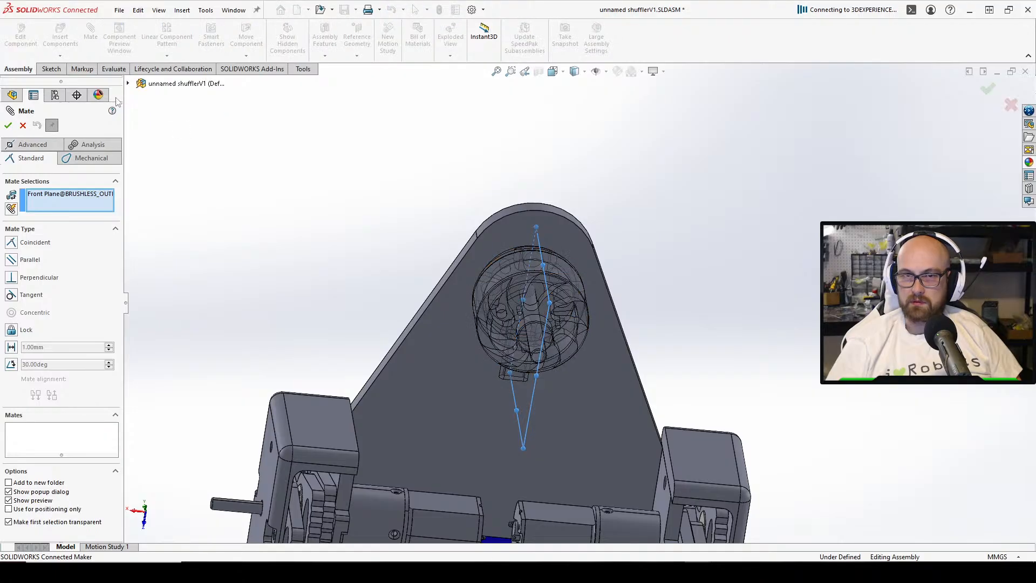
left_click(129, 84)
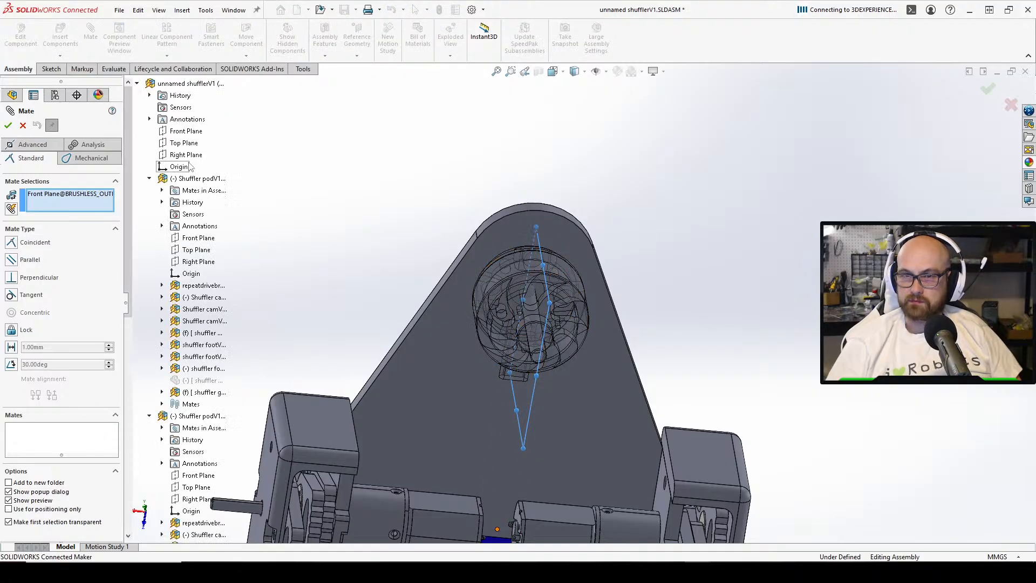
left_click(186, 155)
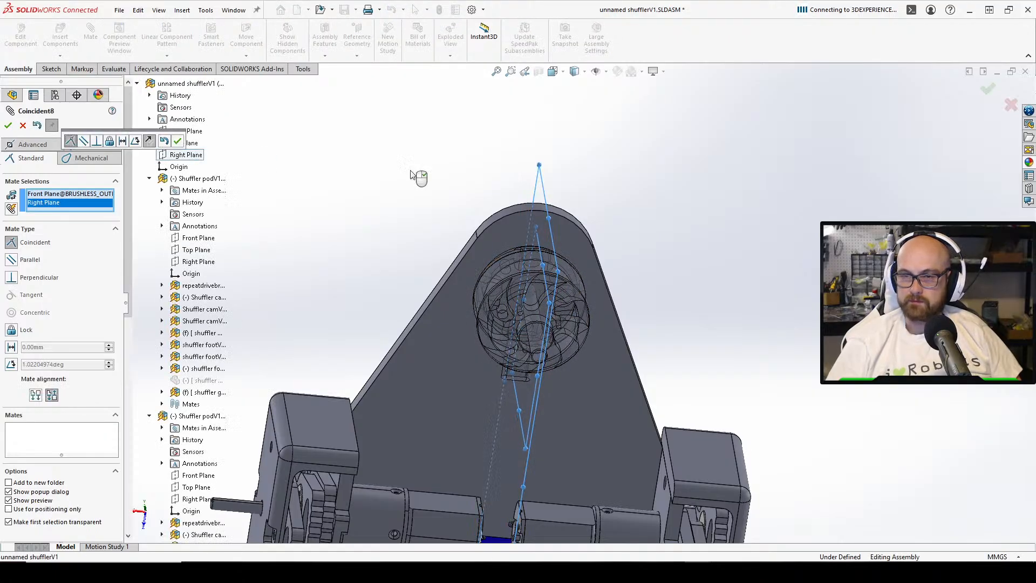
left_click(177, 141)
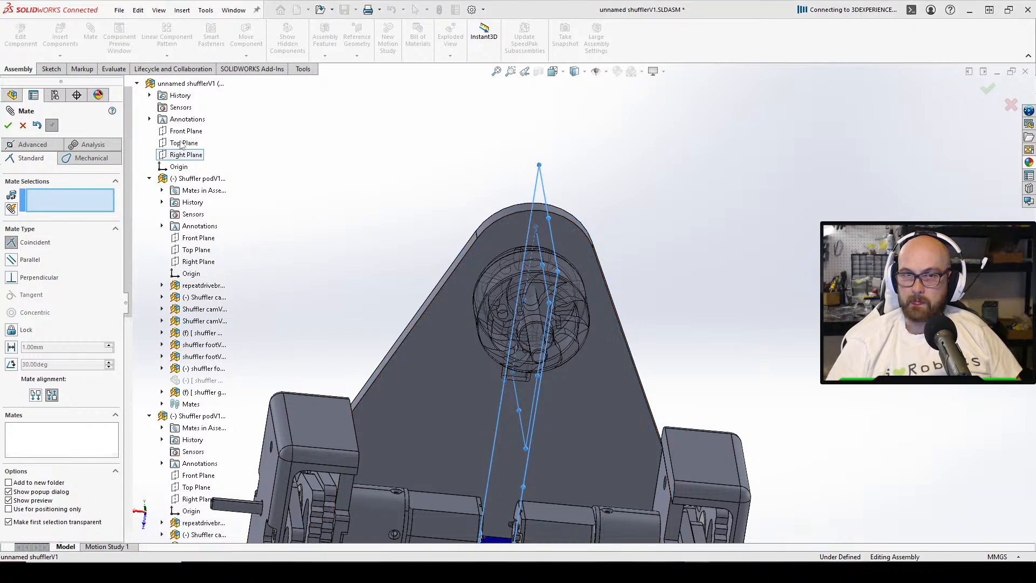
left_click(8, 125)
Start a distance mate between the first shuffler pod's Right Plane and the assembly's Right Plane
middle_click_drag(492, 377, 448, 183)
middle_click_drag(558, 193, 76, 239)
scroll(299, 294, "down", 3)
left_click(275, 286)
scroll(76, 239, "up", 9)
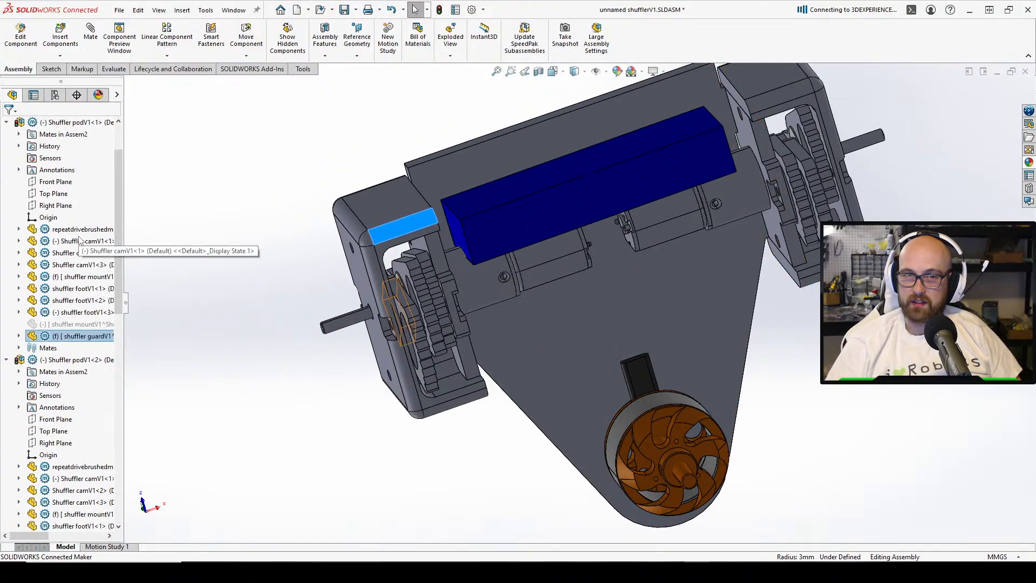
left_click(54, 300)
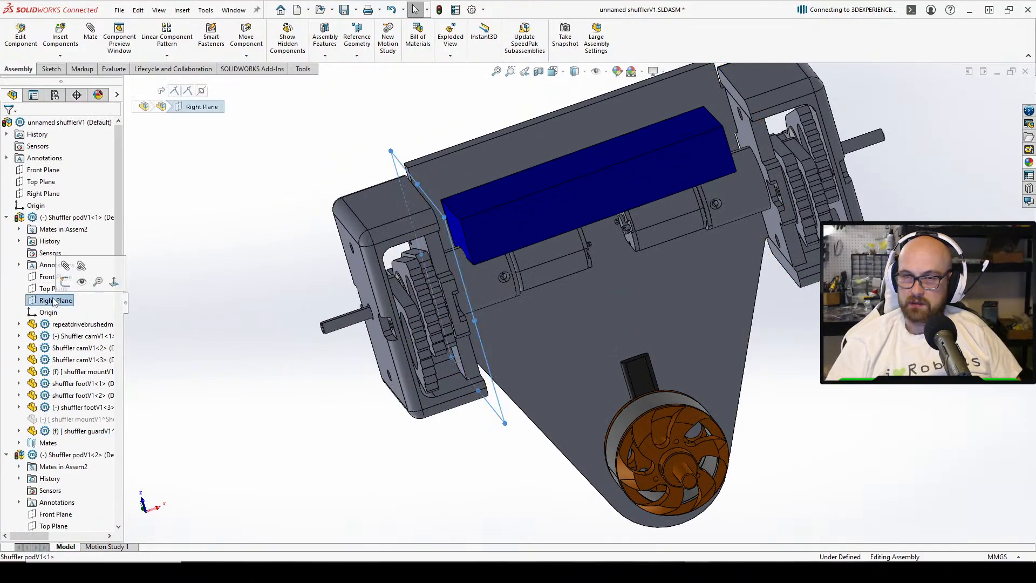
right_click_drag(547, 264, 493, 225)
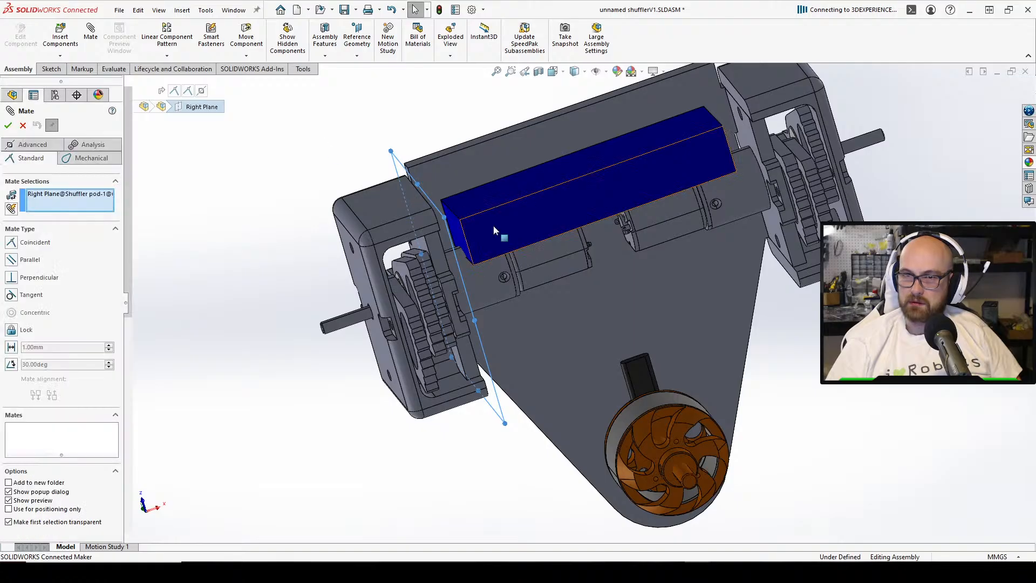
left_click(180, 156)
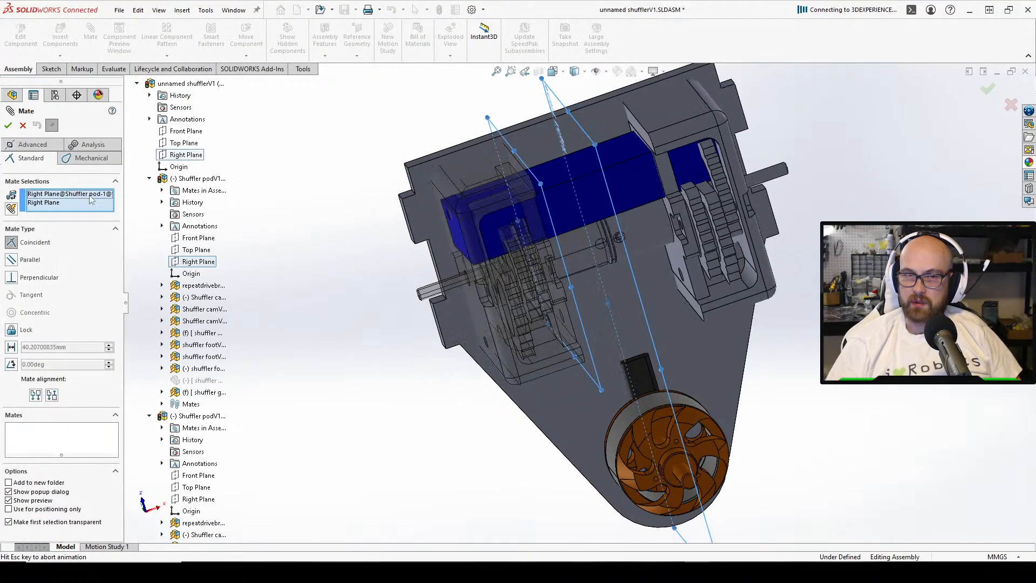
left_click(12, 347)
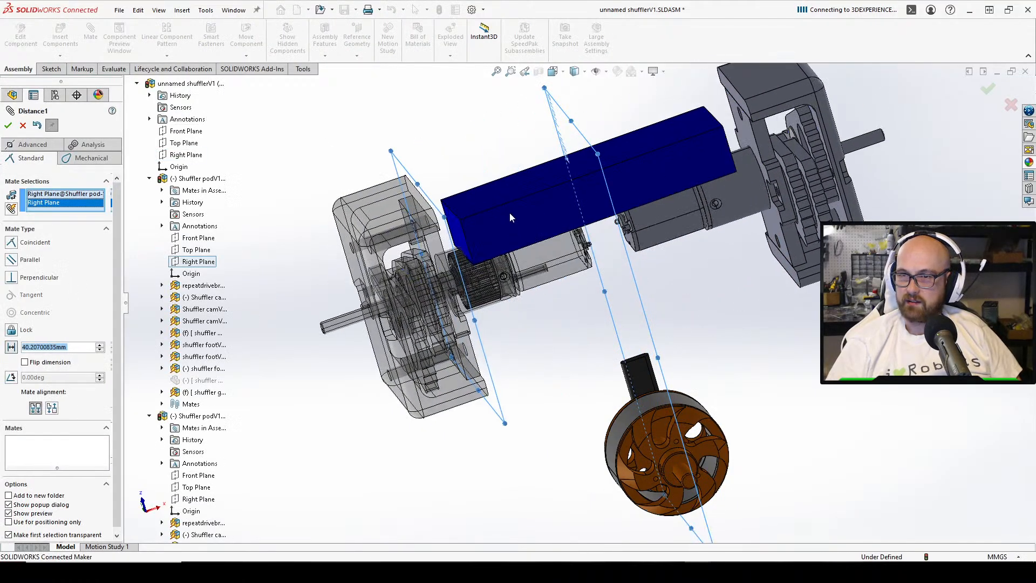
middle_click_drag(510, 212, 450, 131)
key("ctrl+1")
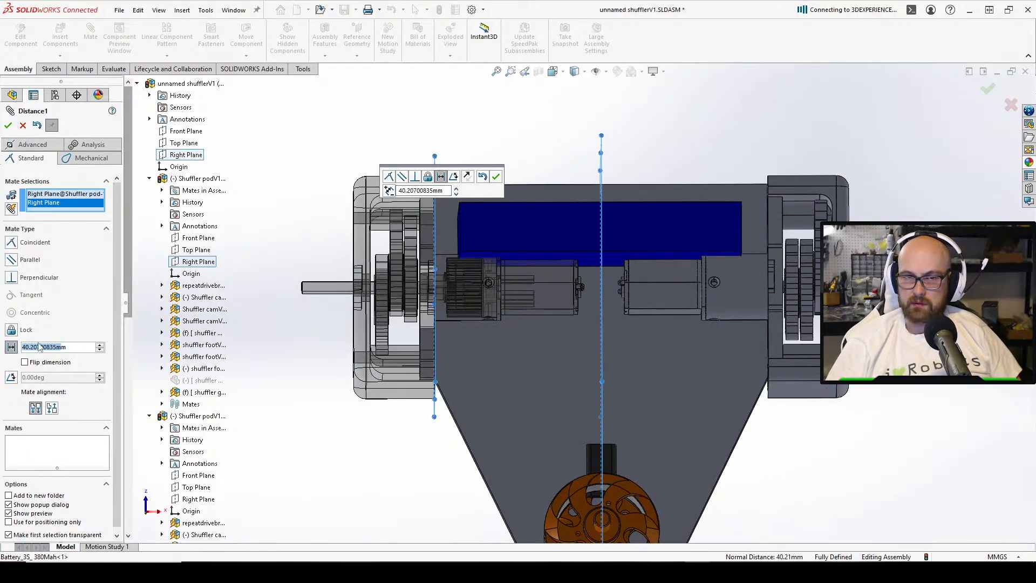
Try 36 mm as the pod's mate distance from the center plane and settle on 38 mm
type("36")
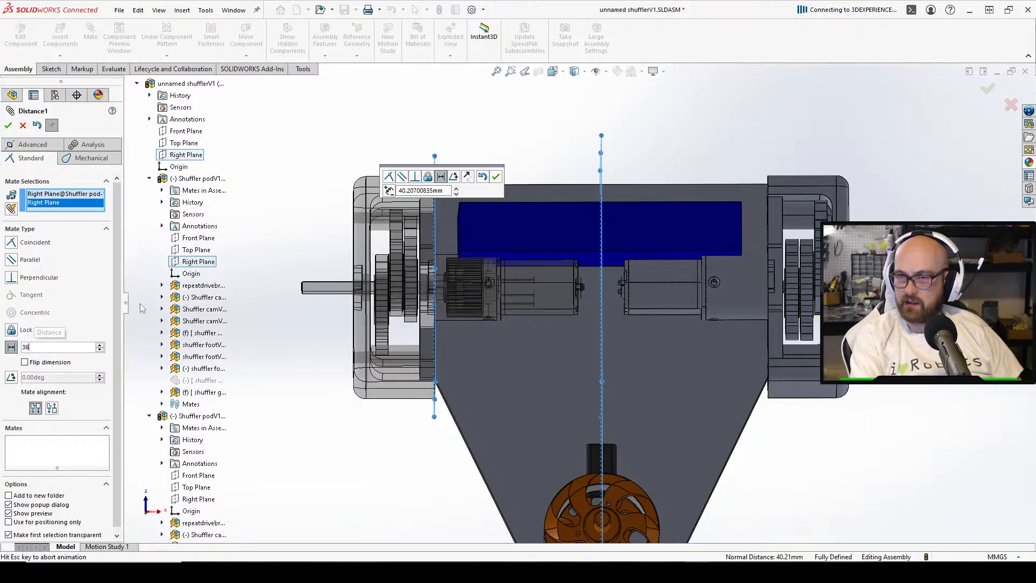
key("Return")
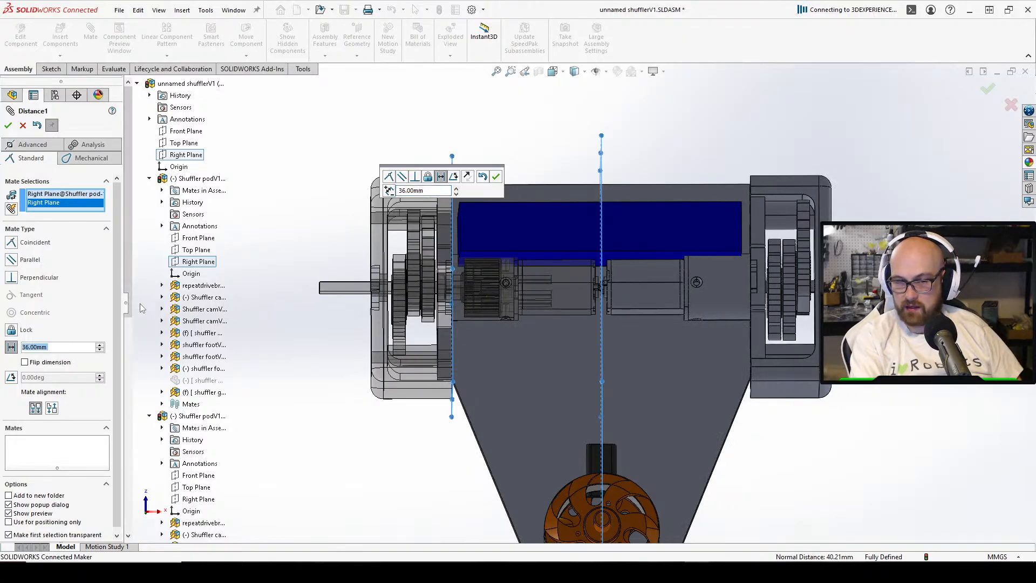
type("38")
key("Return")
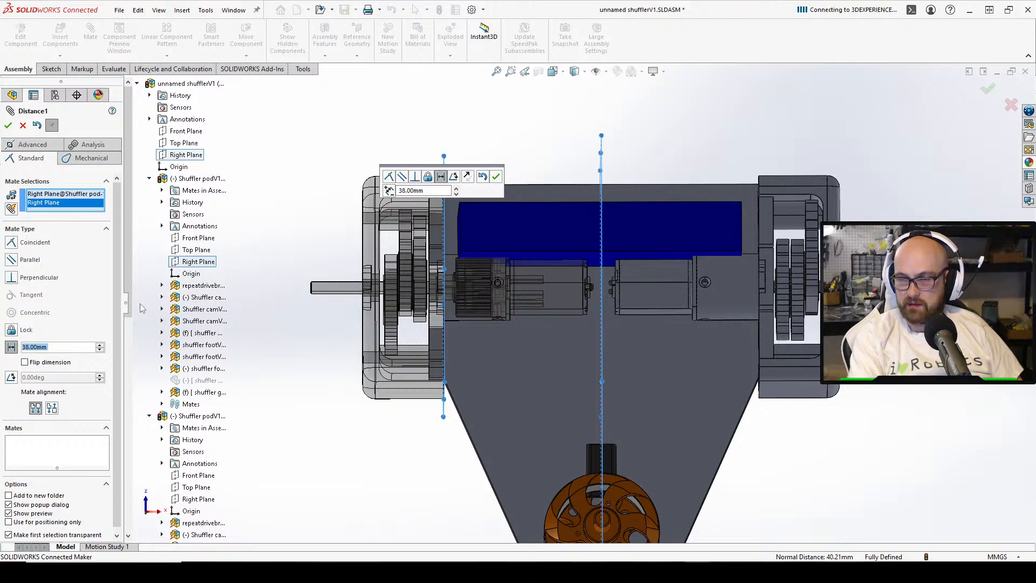
middle_click_drag(458, 270, 485, 218)
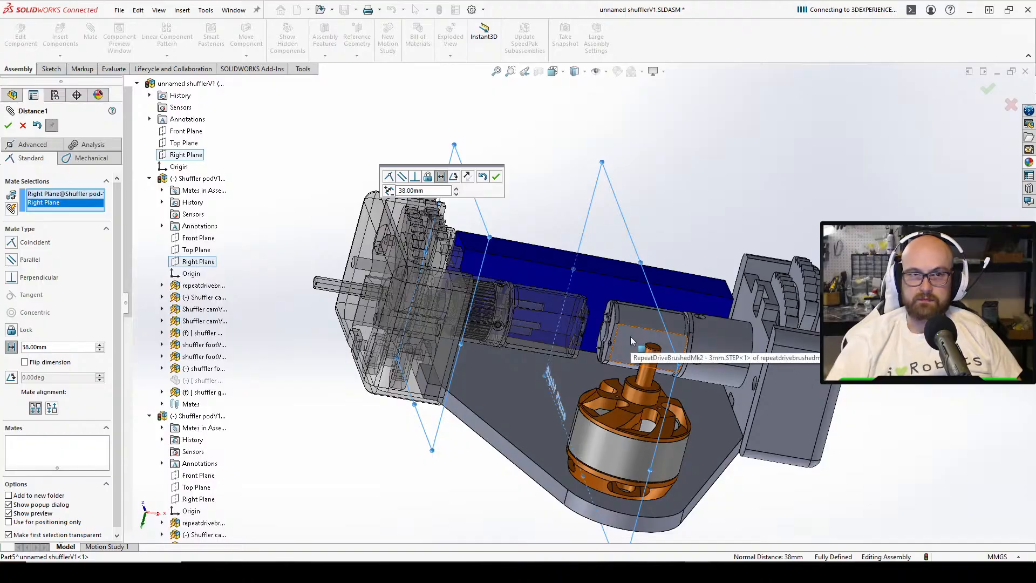
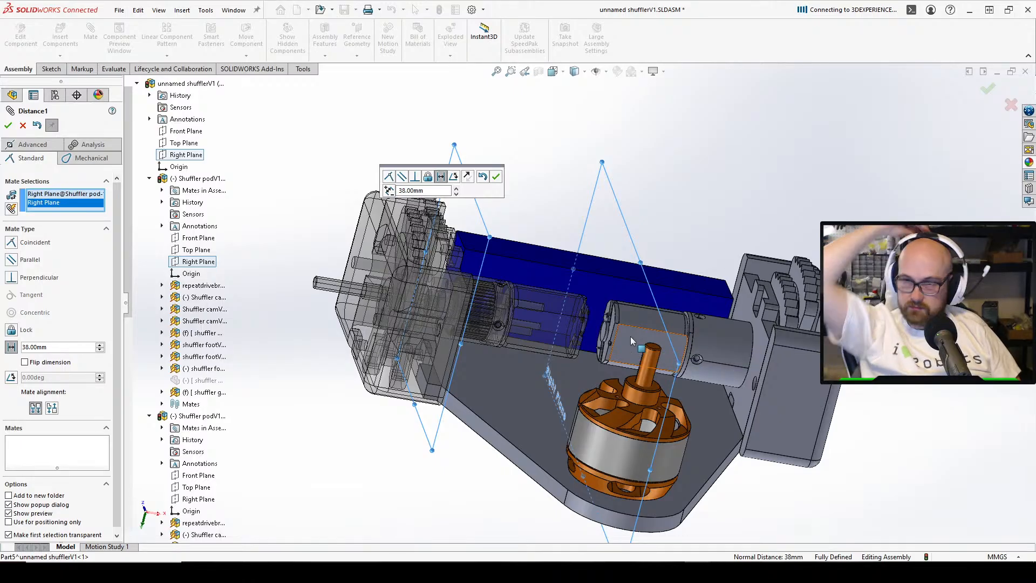
Check the clearance between the two gearmotors and accept the 38 mm distance mate for the first pod
middle_click_drag(720, 416, 646, 255)
scroll(713, 294, "down", 5)
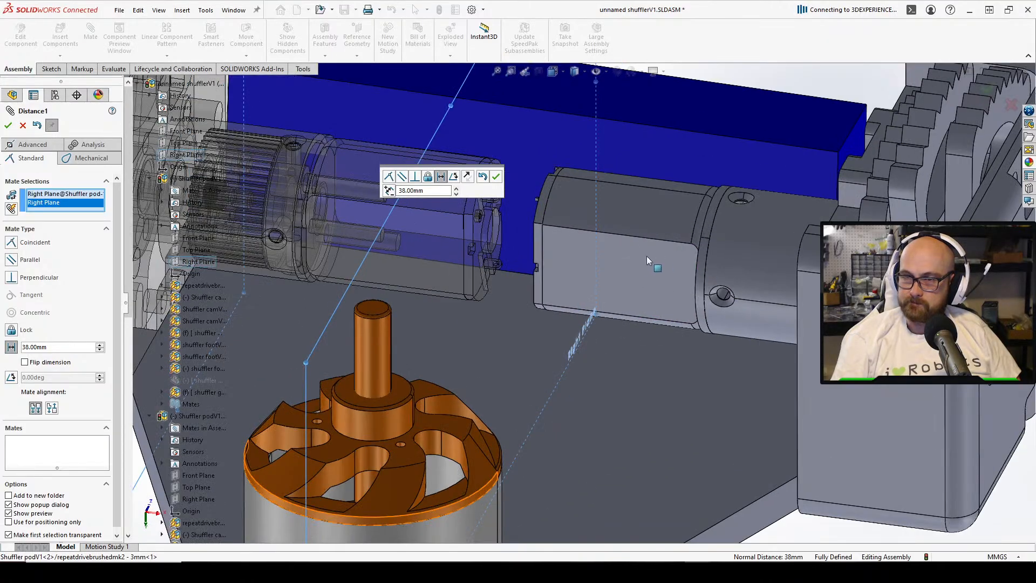
middle_click_drag(582, 238, 249, 146)
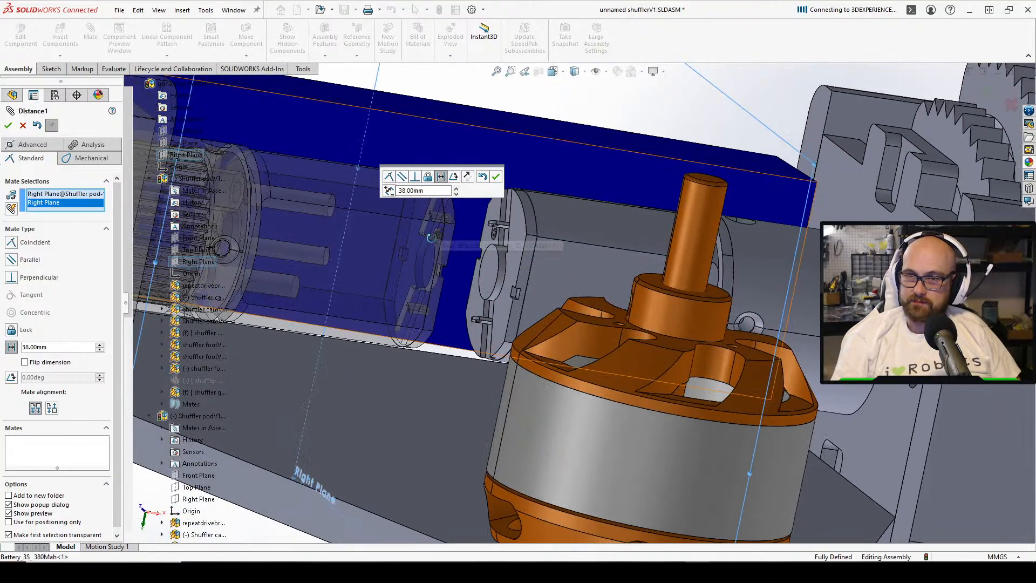
middle_click_drag(448, 236, 280, 227)
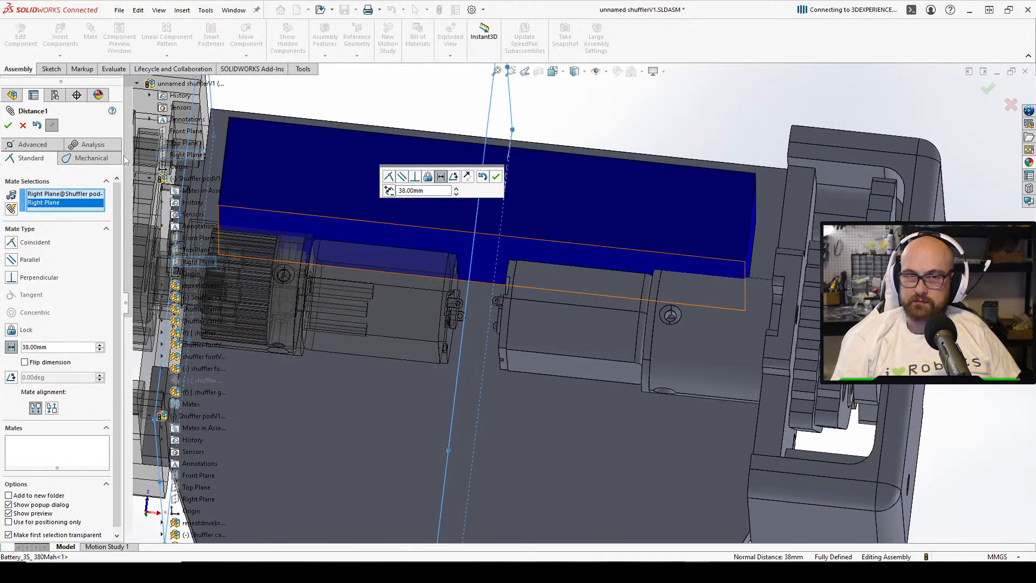
left_click(8, 125)
key("f")
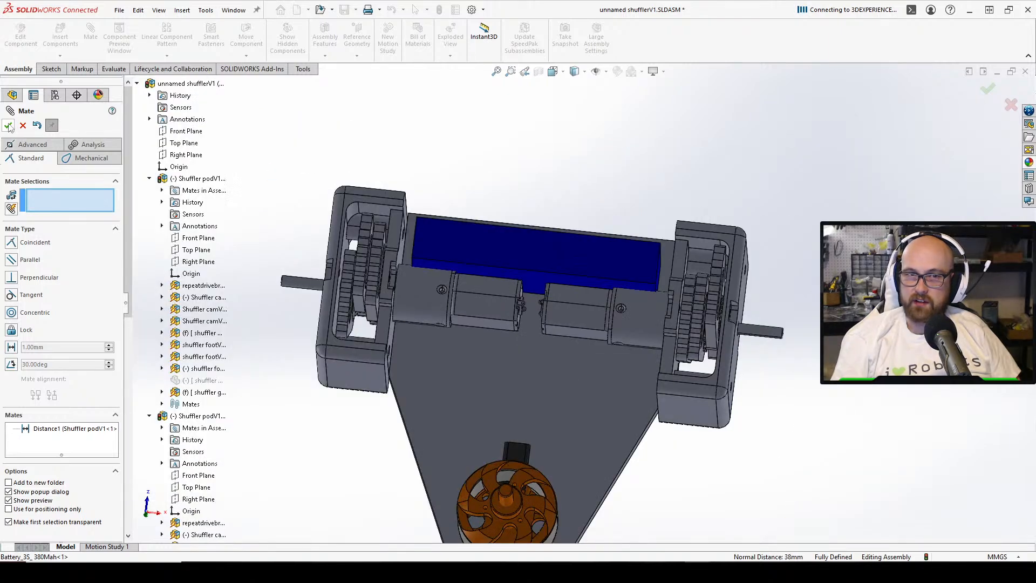
key("Escape")
Mate the brushless motor's cylindrical can concentric with the frame plate's rounded end
scroll(522, 381, "down", 3)
middle_click_drag(522, 381, 552, 414)
scroll(550, 413, "up", 4)
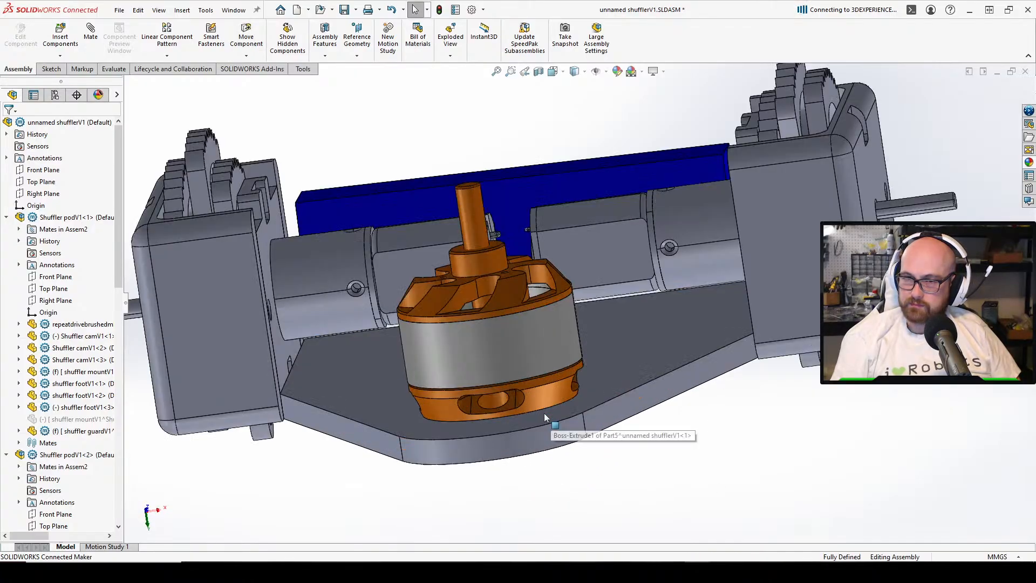
middle_click_drag(669, 413, 723, 439)
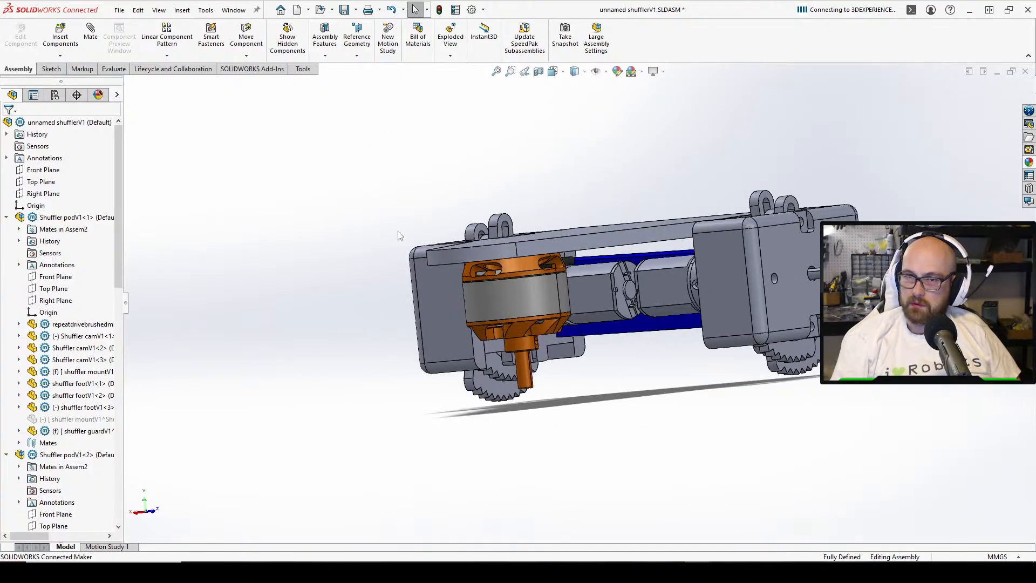
key("m")
left_click(503, 303)
middle_click_drag(503, 302, 510, 183)
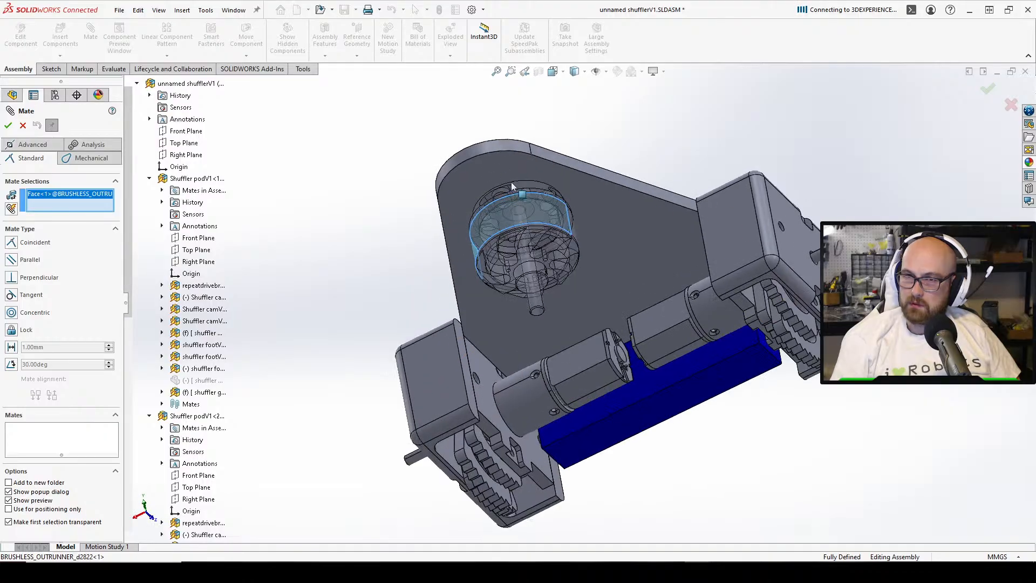
left_click(491, 147)
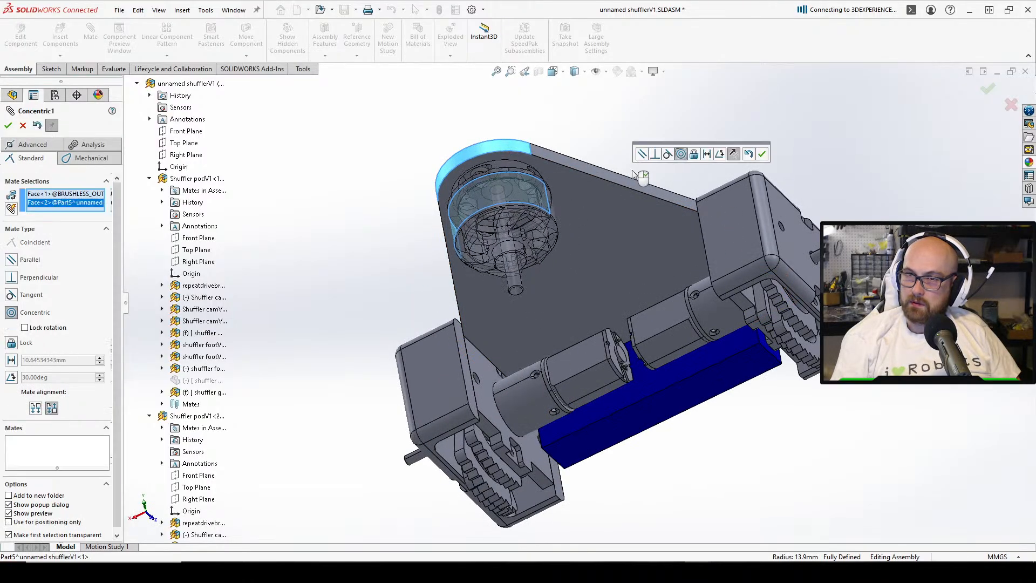
left_click(761, 154)
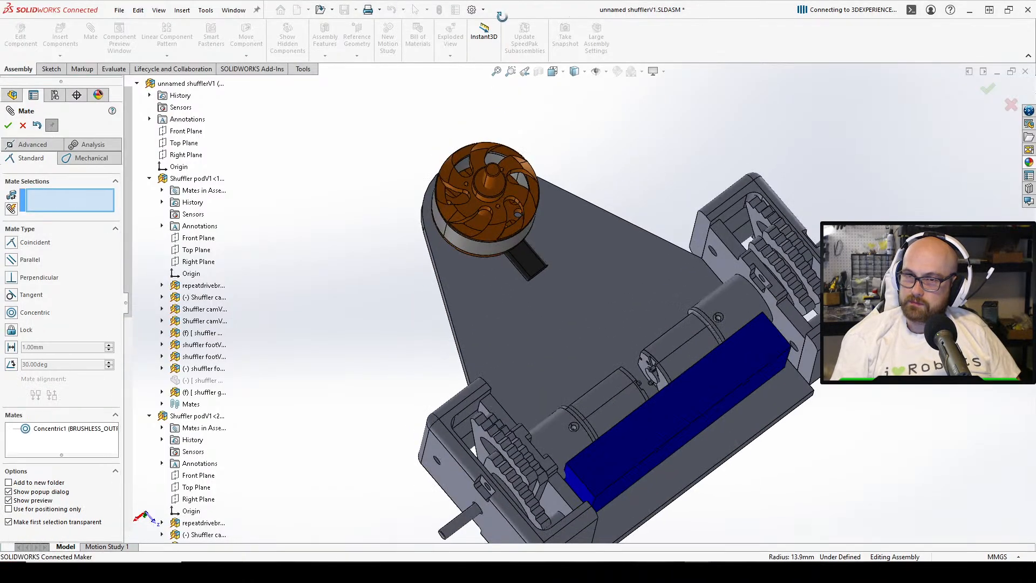
middle_click_drag(502, 17, 392, 115)
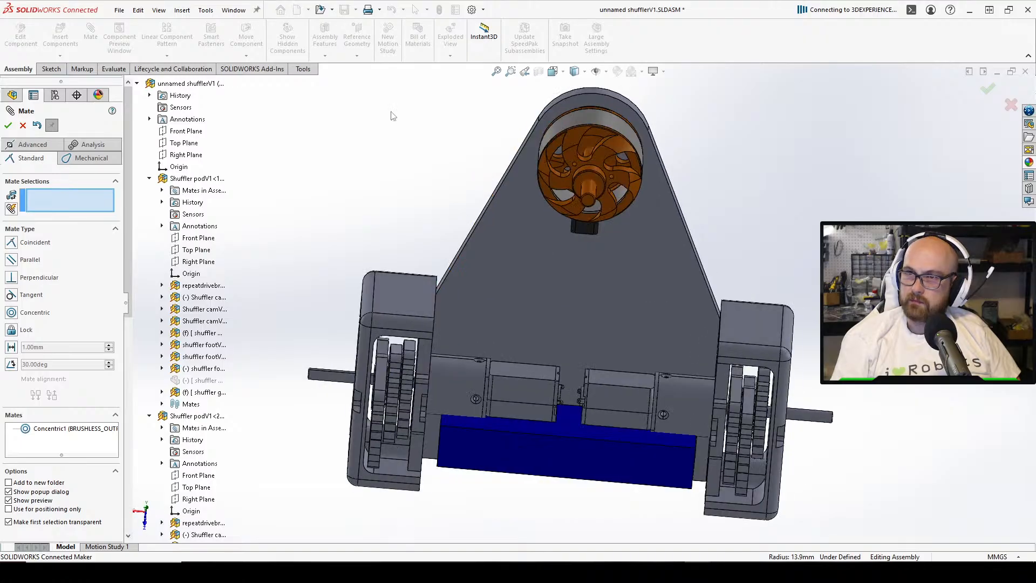
left_click(7, 125)
Save the assembly and all modified models, keeping the virtual frame part internally inside the assembly
middle_click_drag(562, 115, 531, 127)
left_click(343, 9)
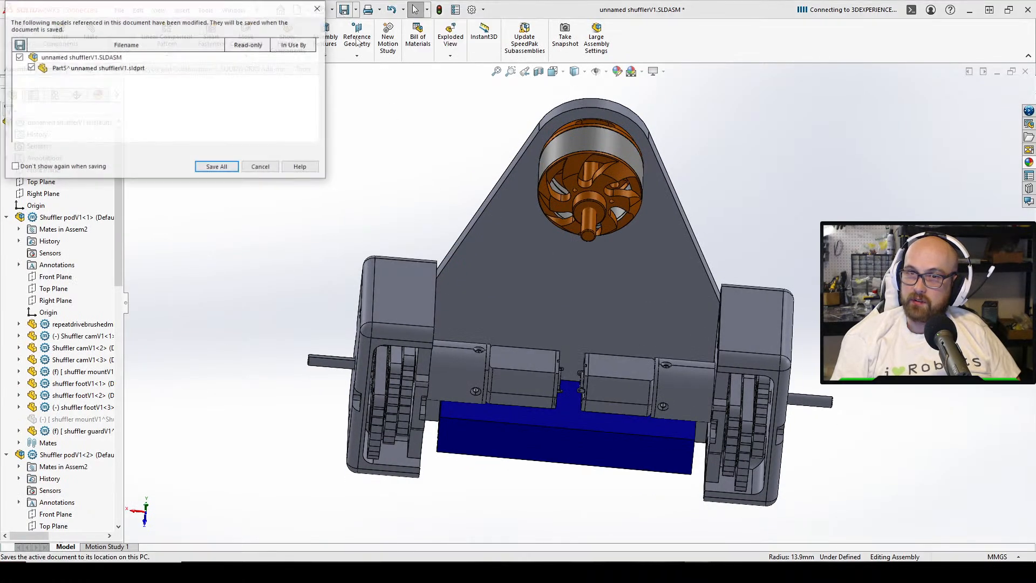
key("Return")
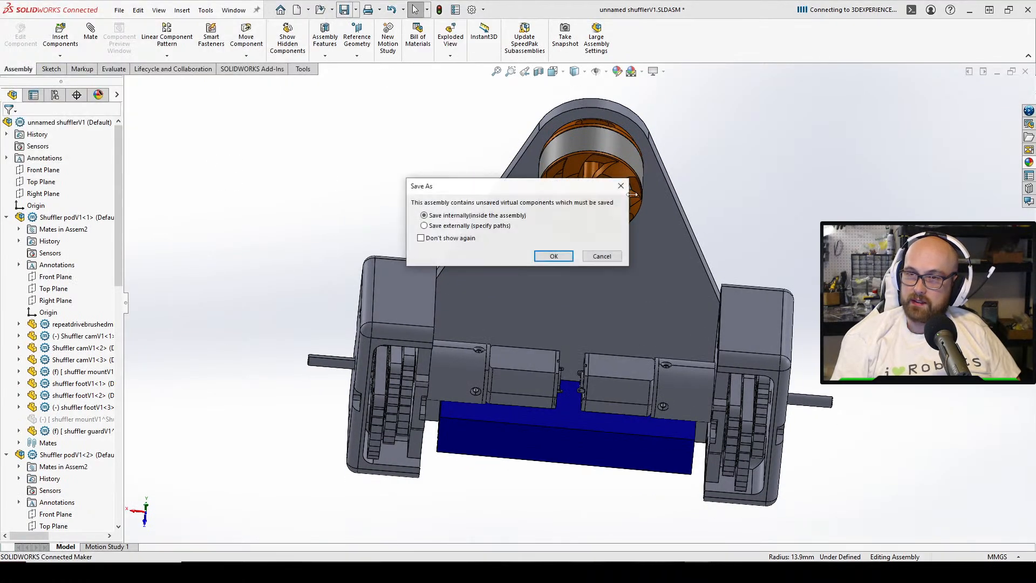
left_click(553, 256)
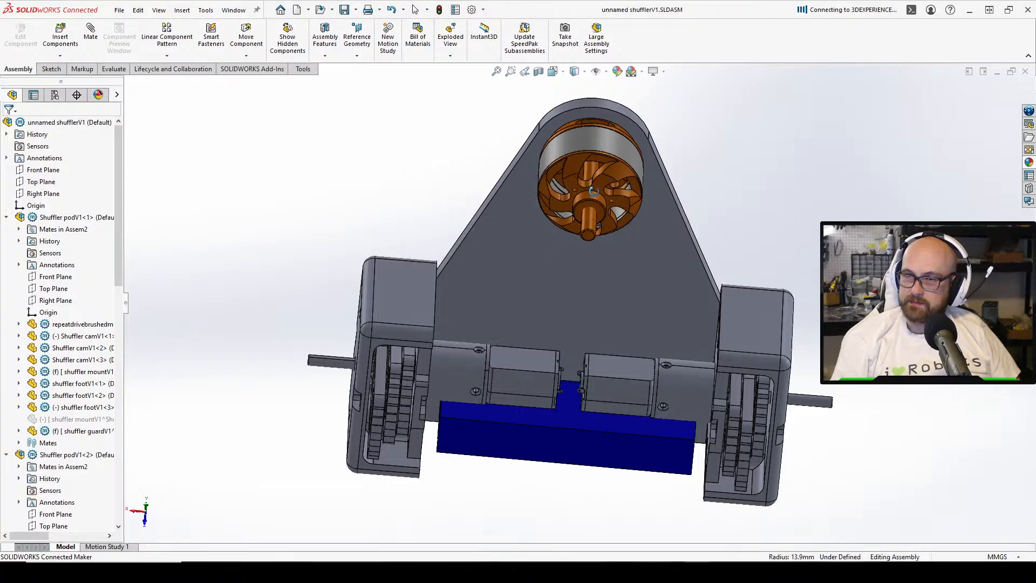
Edit the frame plate in the context of the assembly and open the sketch of its Boss-Extrude1
middle_click_drag(594, 248, 358, 177)
scroll(323, 178, "down", 8)
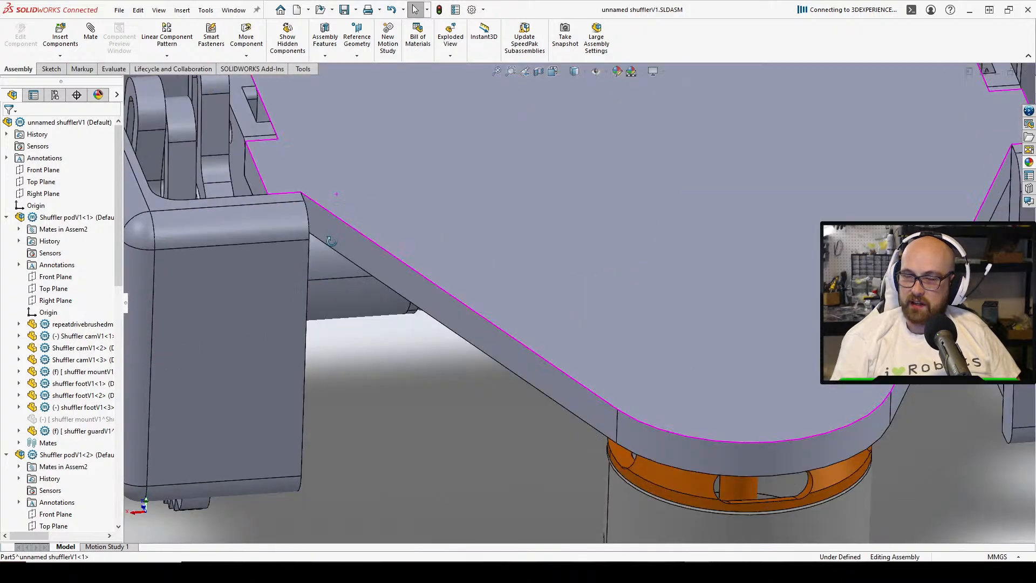
left_click(519, 196)
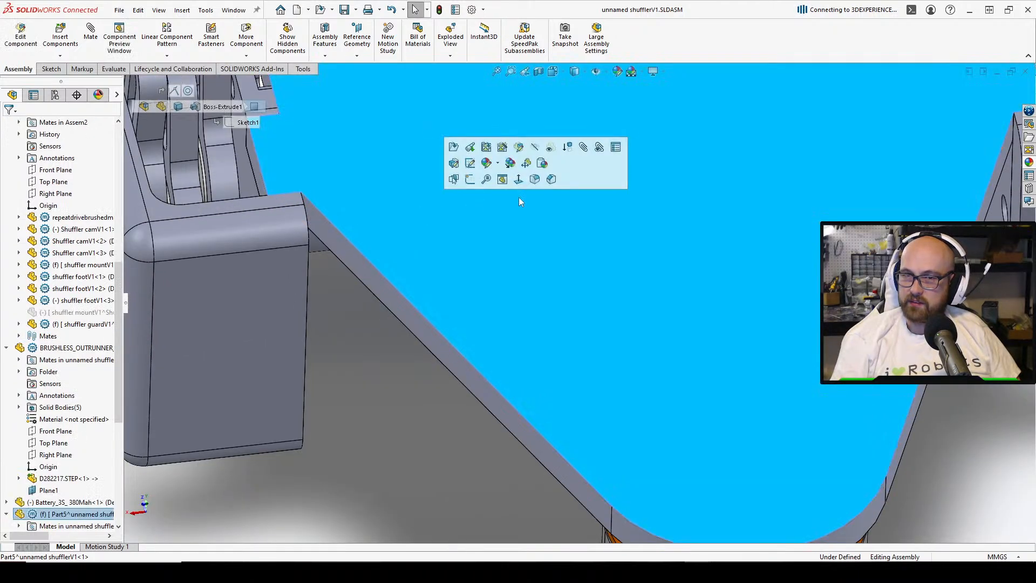
left_click(519, 145)
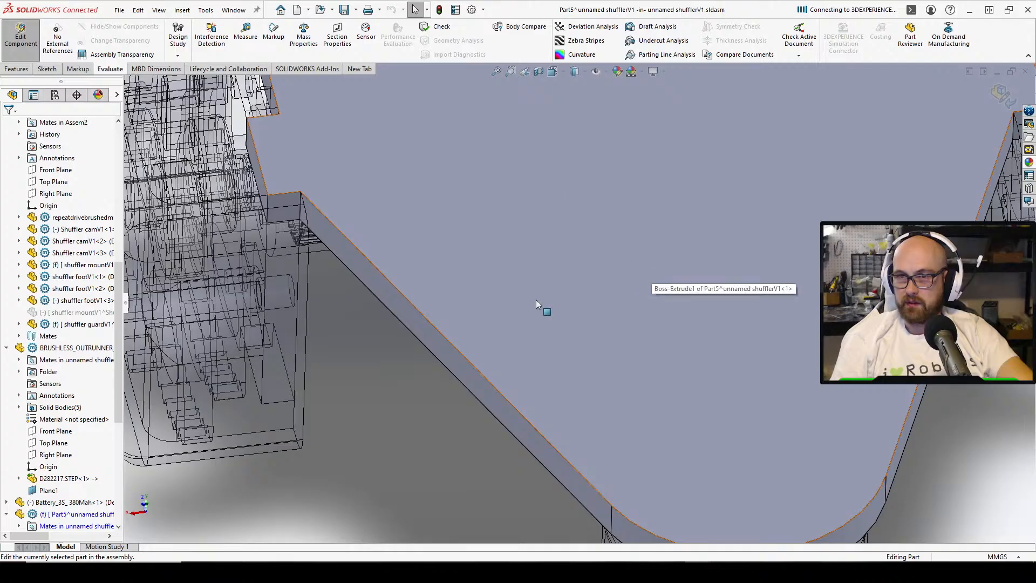
middle_click_drag(535, 299, 145, 381)
scroll(81, 430, "down", 3)
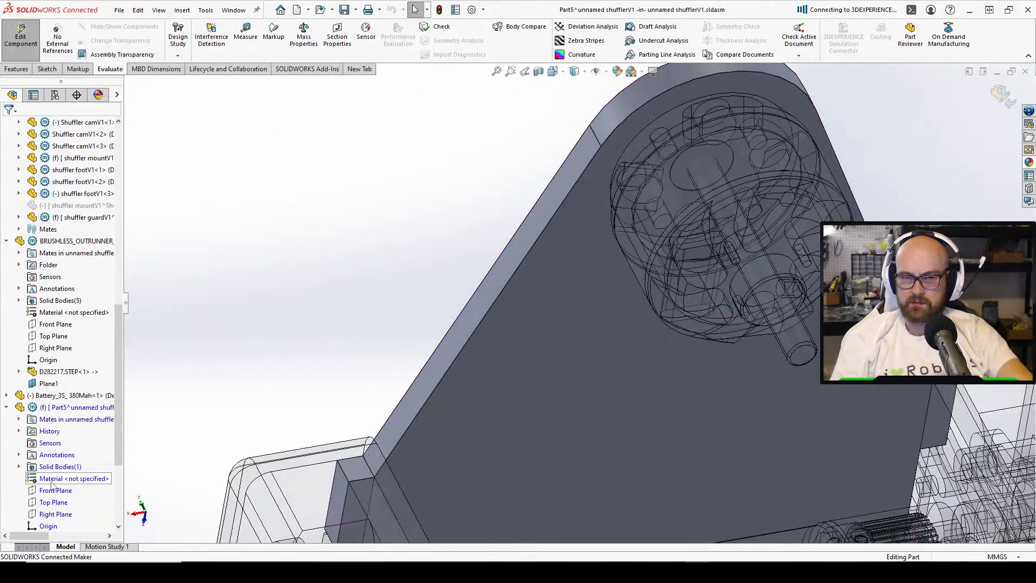
scroll(51, 485, "down", 4)
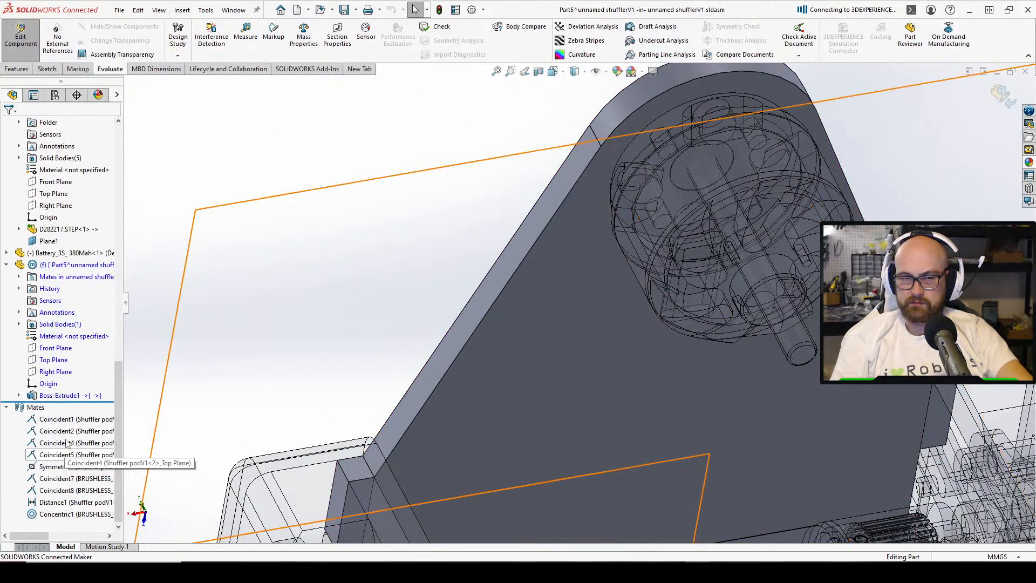
left_click(61, 396)
left_click(89, 367)
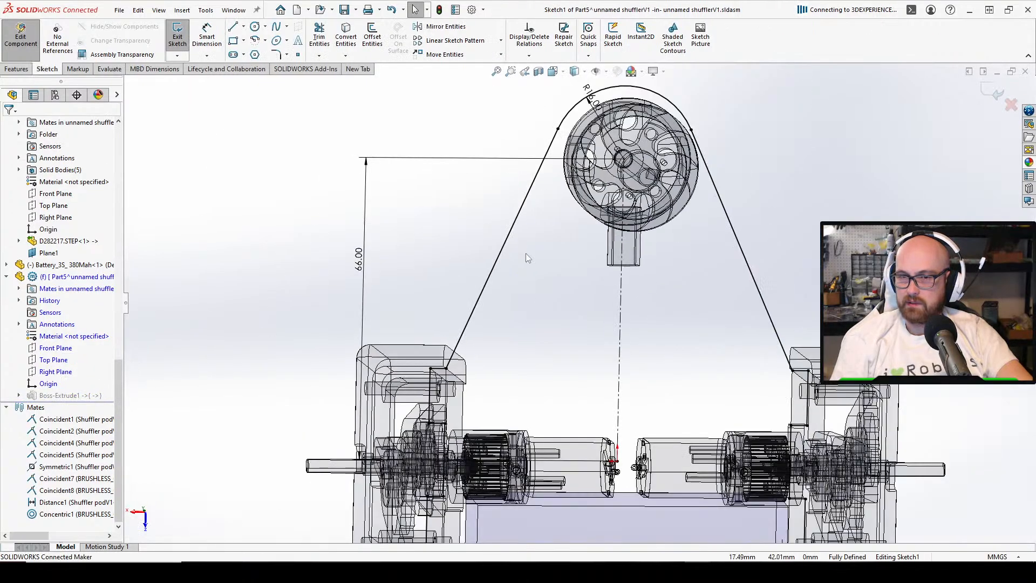
Delete the short sketch line at the second pod's inner corner and move the slanted line's freed lower endpoint up beside the pod's guard
left_click(448, 369)
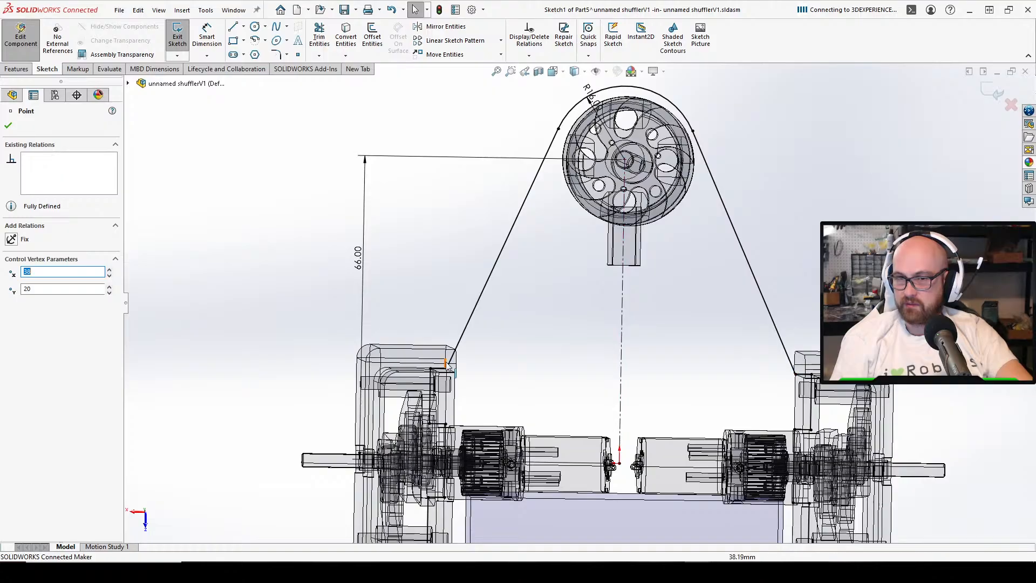
left_click_drag(447, 369, 461, 345)
scroll(453, 376, "down", 3)
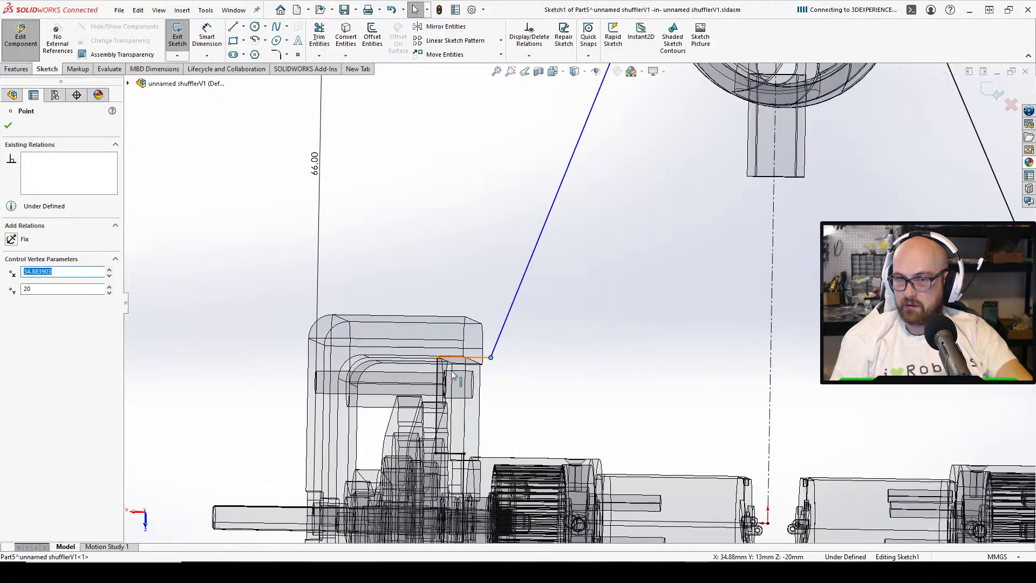
left_click(493, 352)
left_click(491, 359)
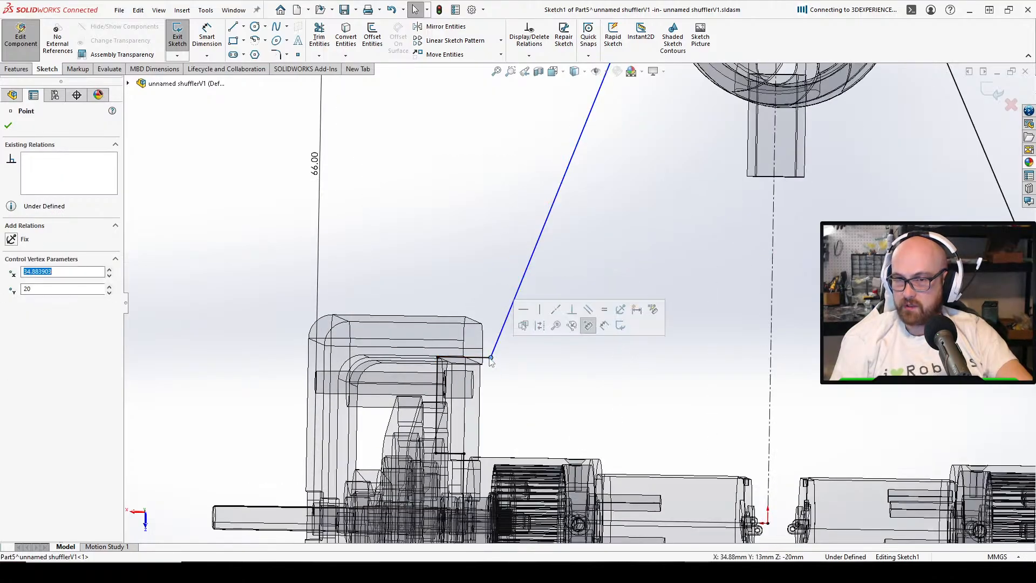
left_click(404, 267)
left_click(507, 318)
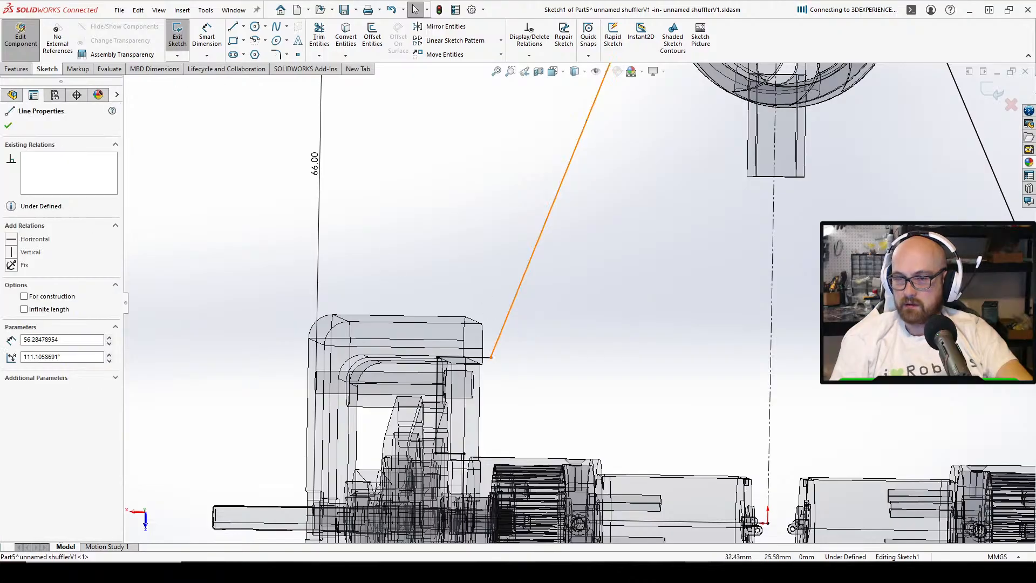
key("Escape")
scroll(510, 348, "up", 3)
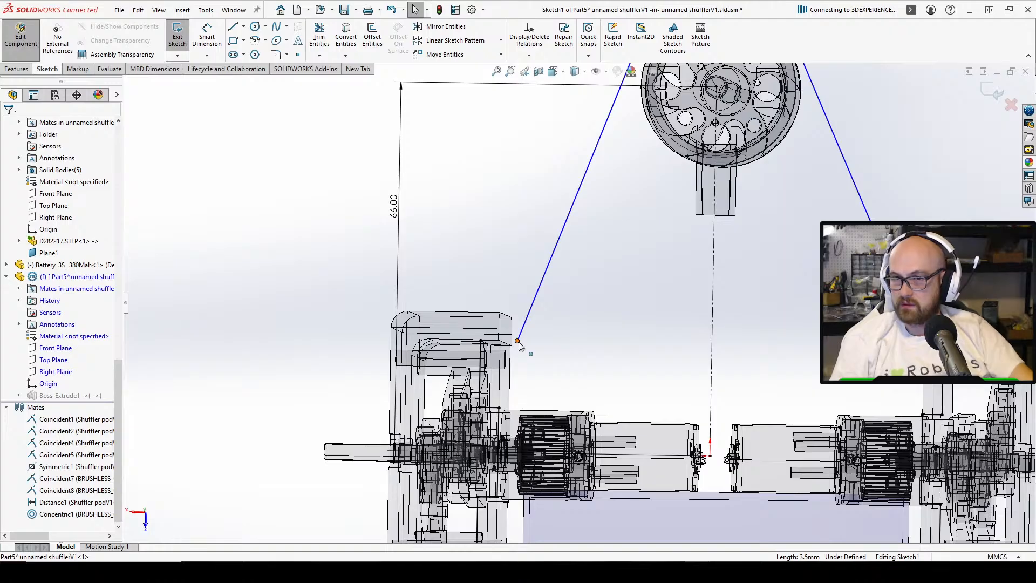
left_click_drag(517, 341, 512, 308)
left_click(225, 208)
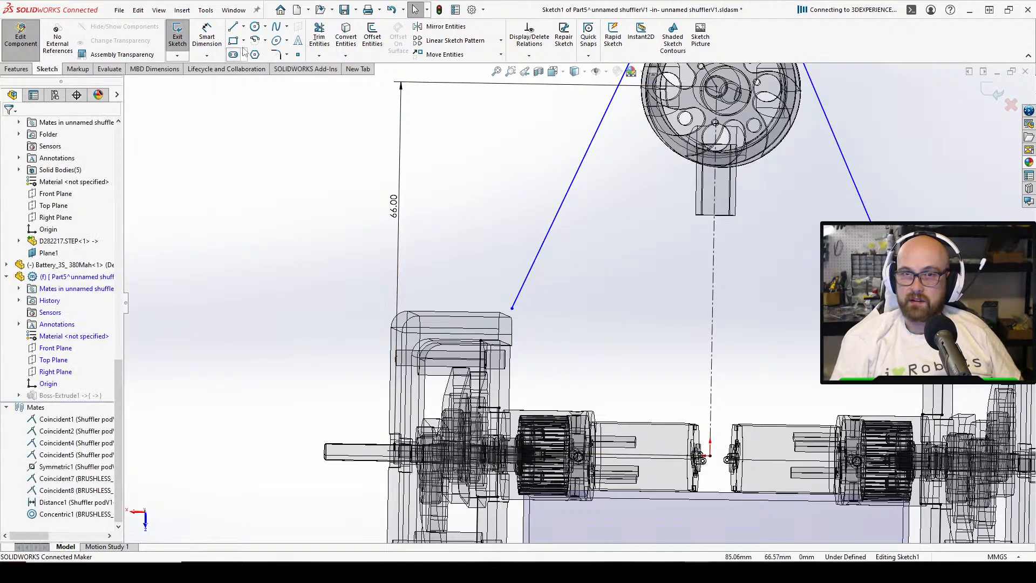
Convert one edge of each shuffler pod's mount into the frame sketch
left_click(345, 38)
middle_click_drag(488, 310, 497, 334)
scroll(480, 297, "up", 3)
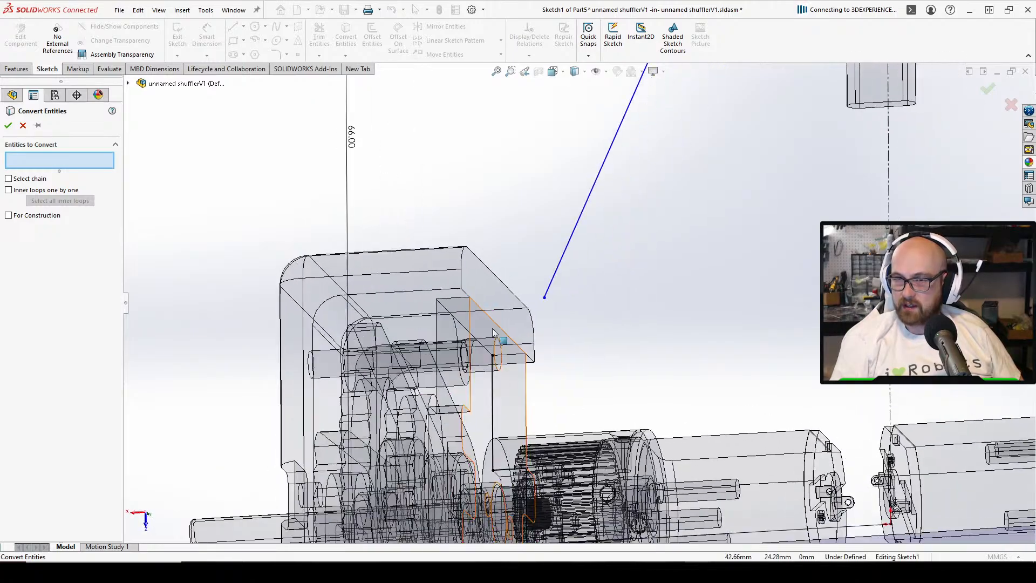
left_click(515, 359)
middle_click_drag(573, 347, 121, 353)
left_click(459, 516)
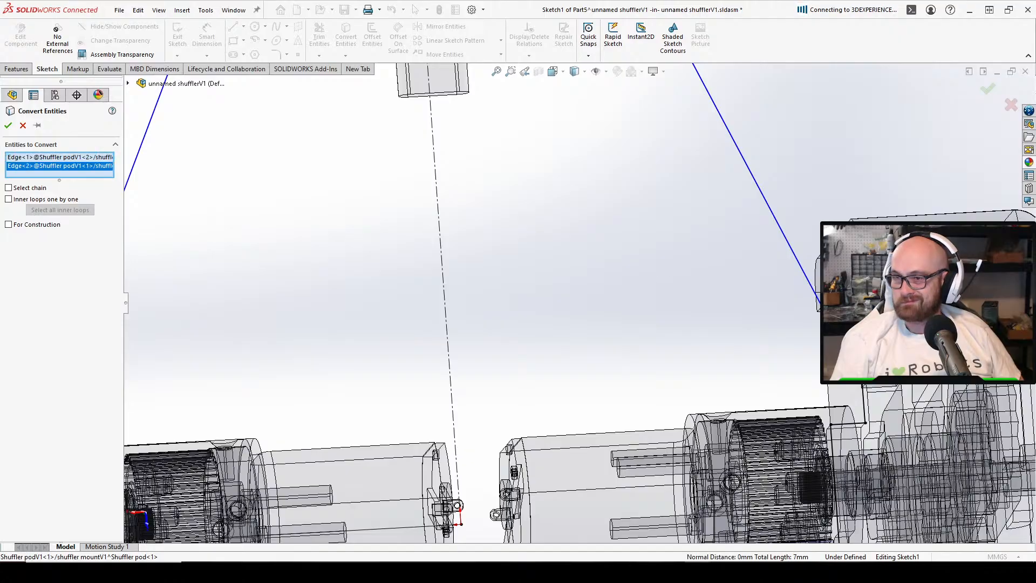
left_click(9, 127)
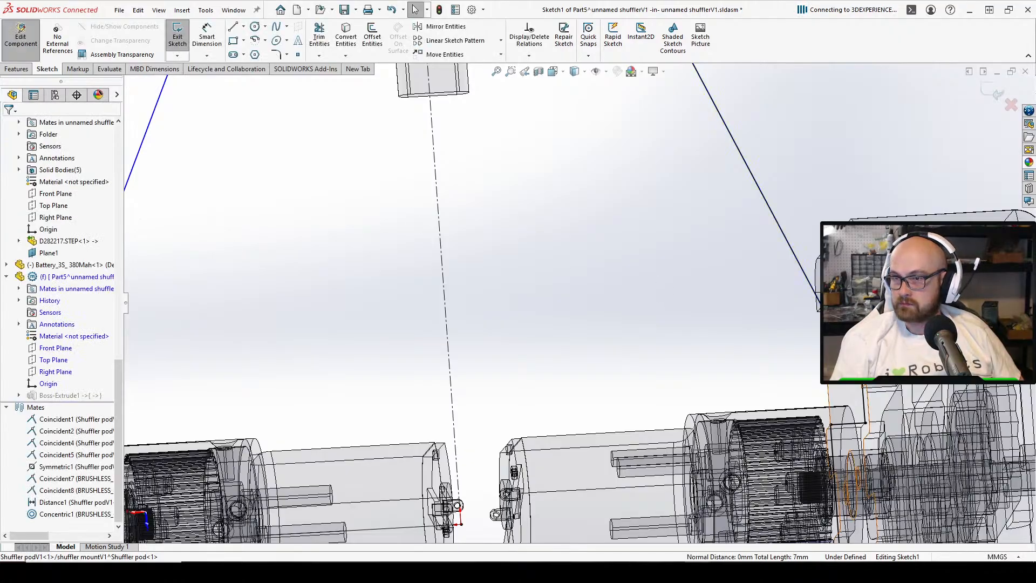
Detach the other slanted line from the short 3.5 mm line at the first pod and move its endpoint to about X -35.15, Y 23.85
left_click(458, 505)
left_click(459, 516)
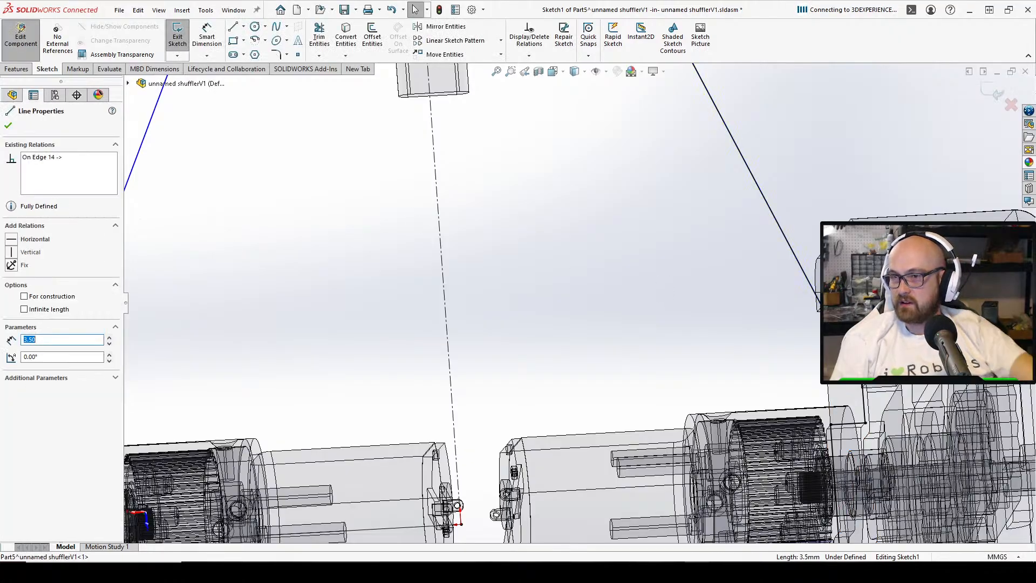
left_click(817, 302)
left_click_drag(819, 304, 791, 270)
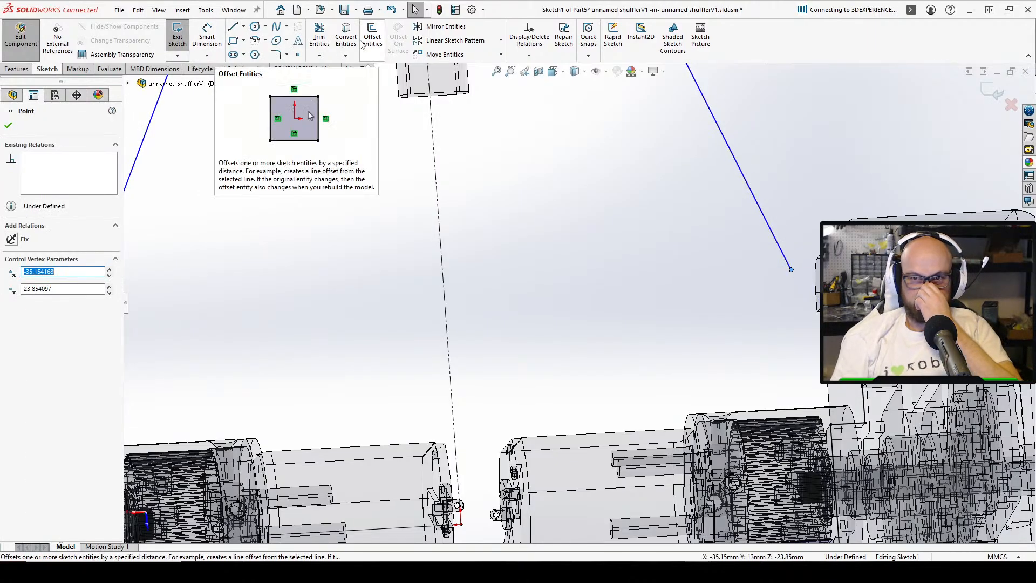
Convert an edge of the first shuffler pod's mount into the frame sketch
left_click(346, 37)
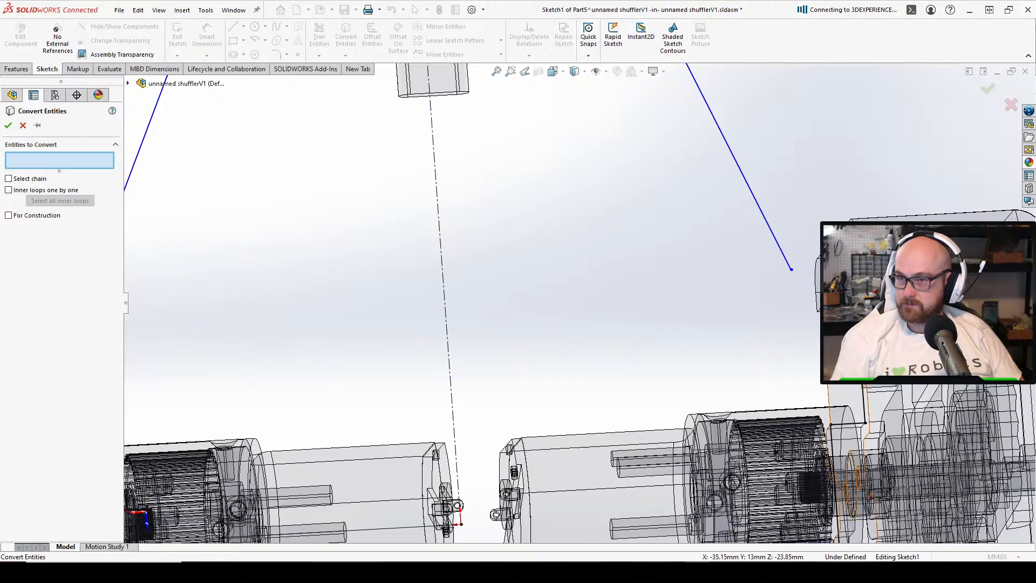
left_click(834, 464)
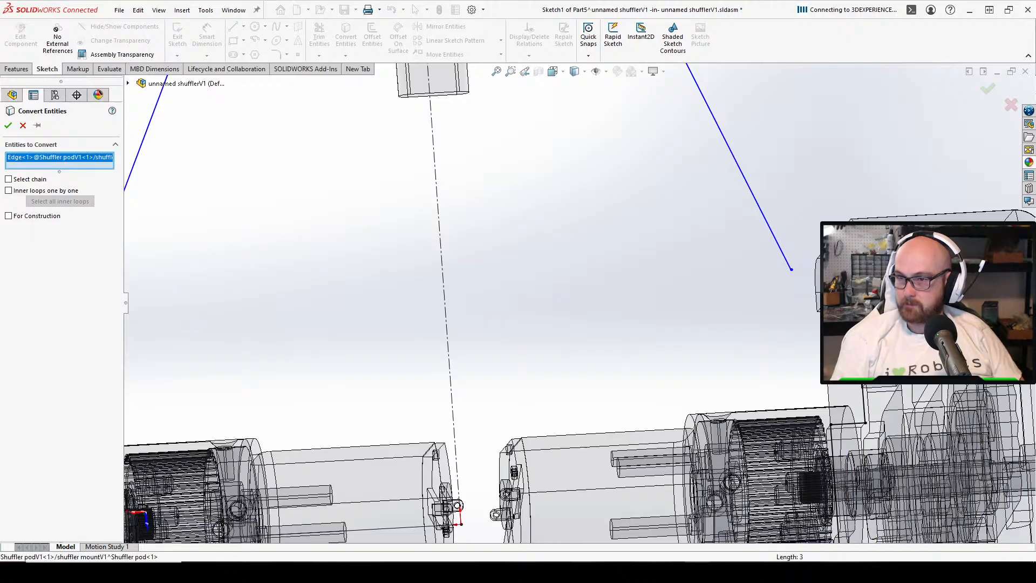
left_click(9, 125)
Draw a vertical line about 3.85 mm long along the first pod's inner side and join the slanted line's endpoint to it
left_click(233, 27)
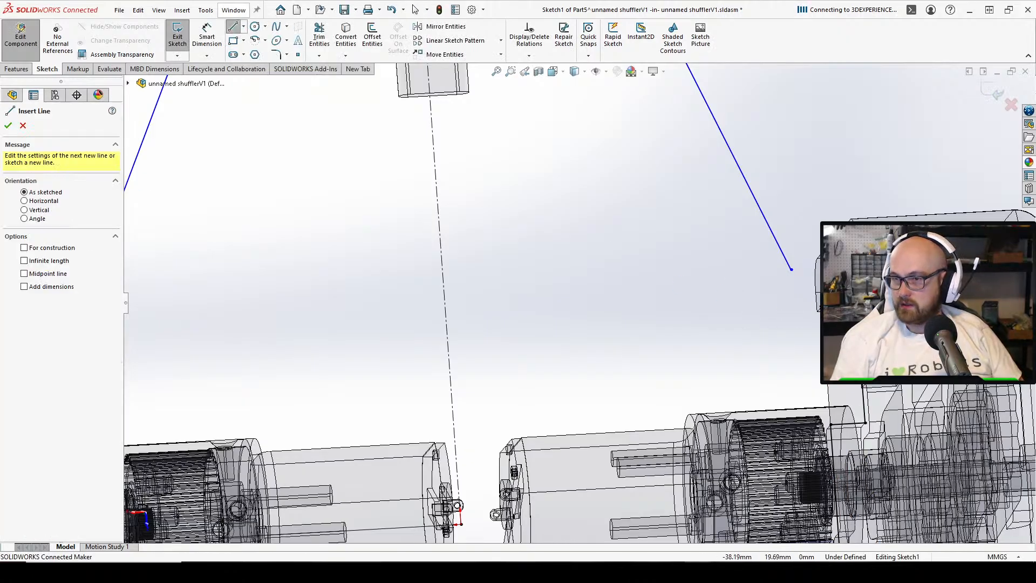
left_click(834, 310)
left_click(818, 268)
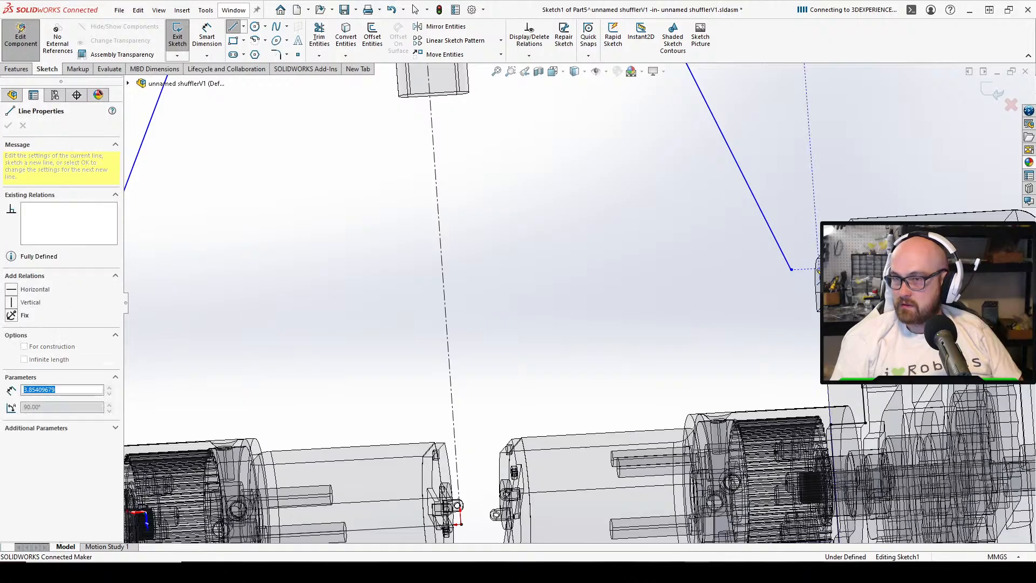
right_click(817, 269)
left_click(825, 277)
left_click_drag(790, 270, 819, 269)
Mirror the short vertical line at the first pod about the sketch's centerline onto the opposite pod's inner side
scroll(675, 246, "up", 4)
left_click(433, 29)
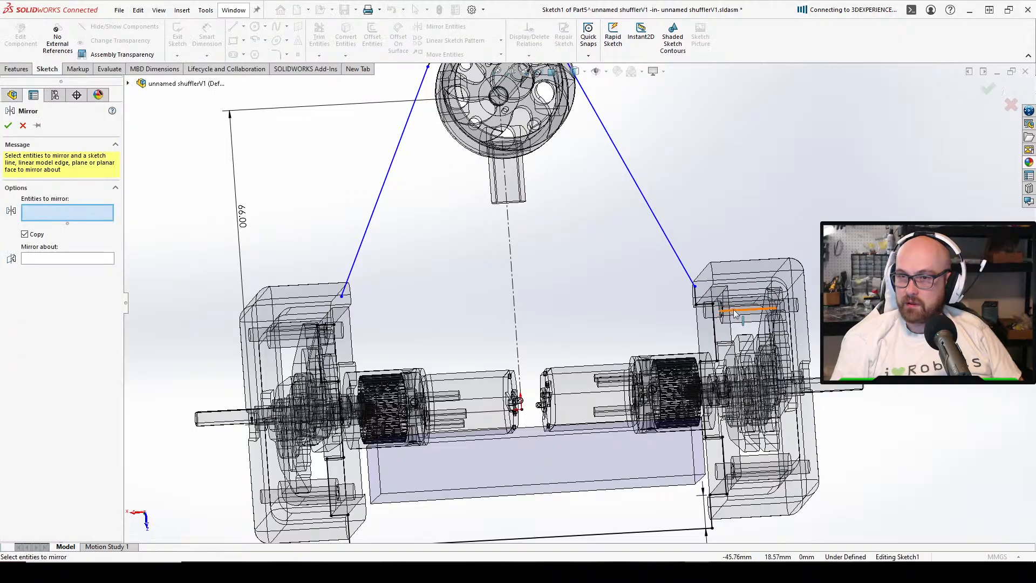
left_click(694, 301)
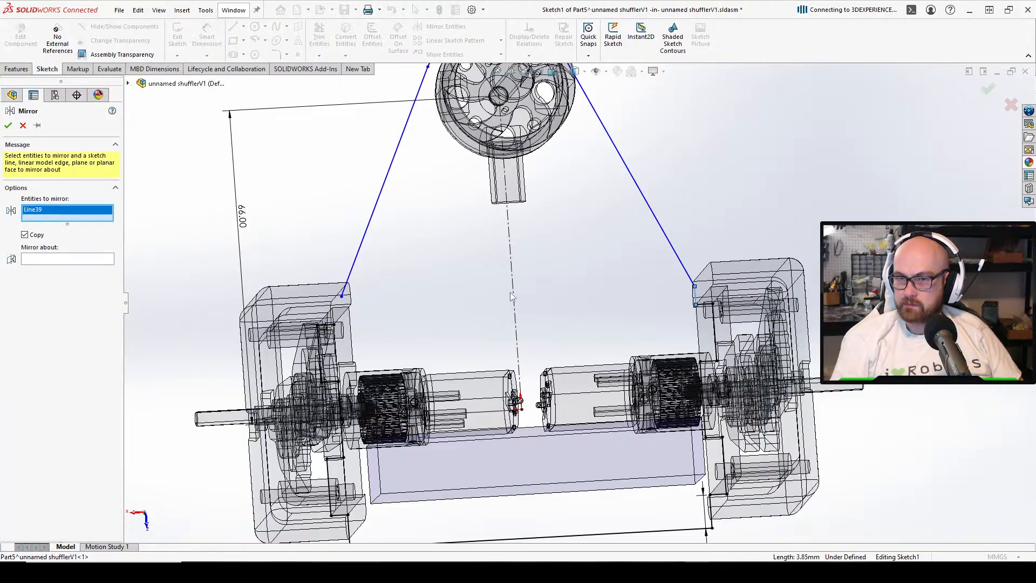
left_click(76, 260)
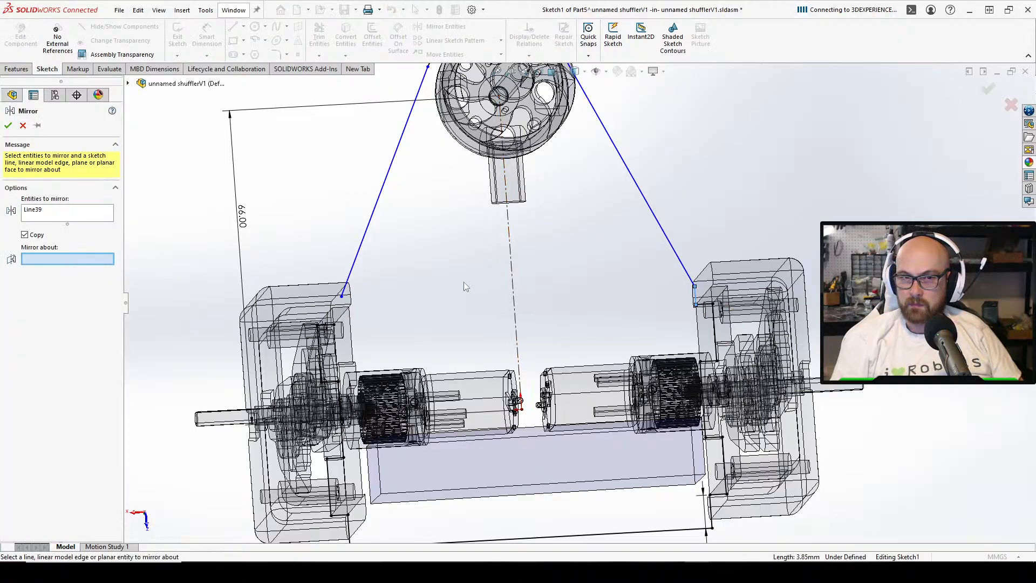
left_click(517, 272)
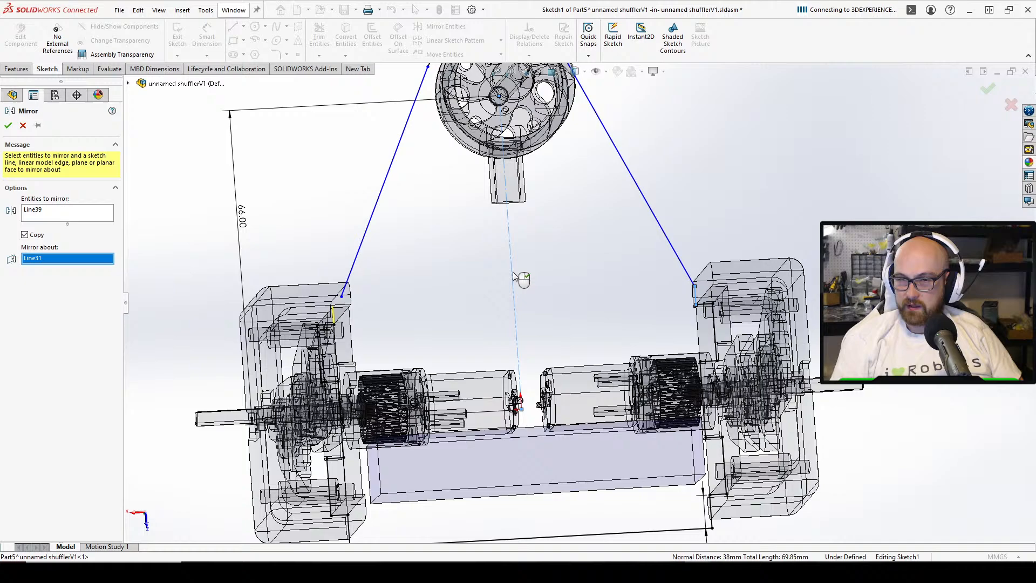
left_click(8, 125)
Join the opposite slanted line's lower endpoint to the upper end of the mirrored short vertical line
scroll(264, 275, "down", 2)
left_click(359, 299)
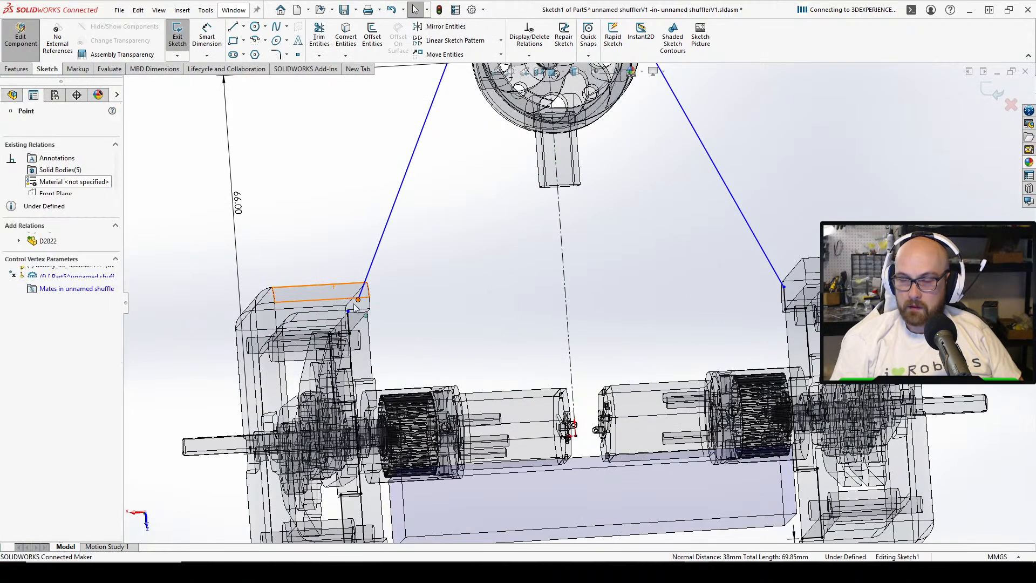
key("Escape")
scroll(266, 269, "up", 3)
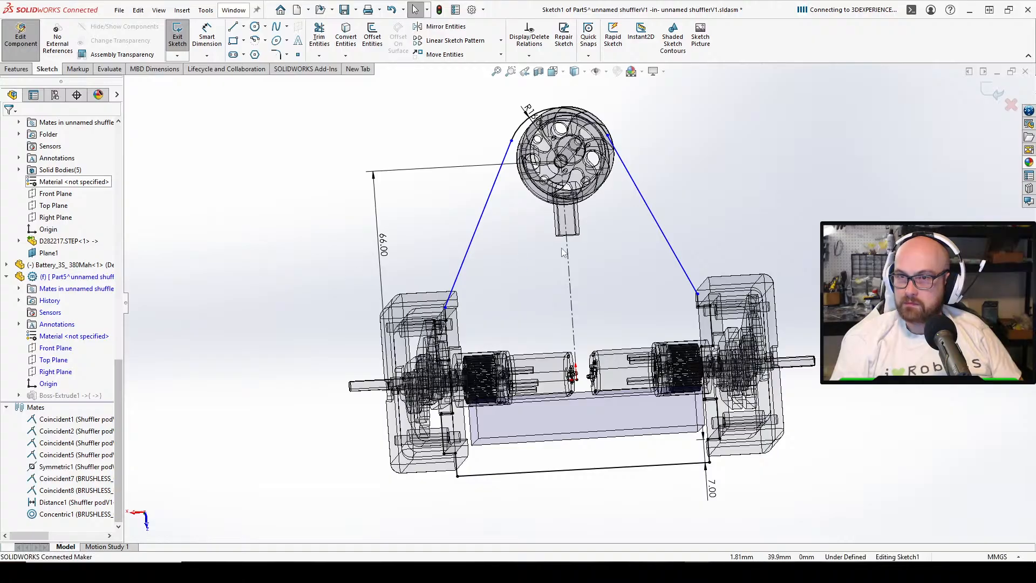
scroll(577, 258, "down", 3)
Dimension the mirrored short vertical line beside the pod and set its length to 4 mm
middle_click_drag(432, 295, 300, 261)
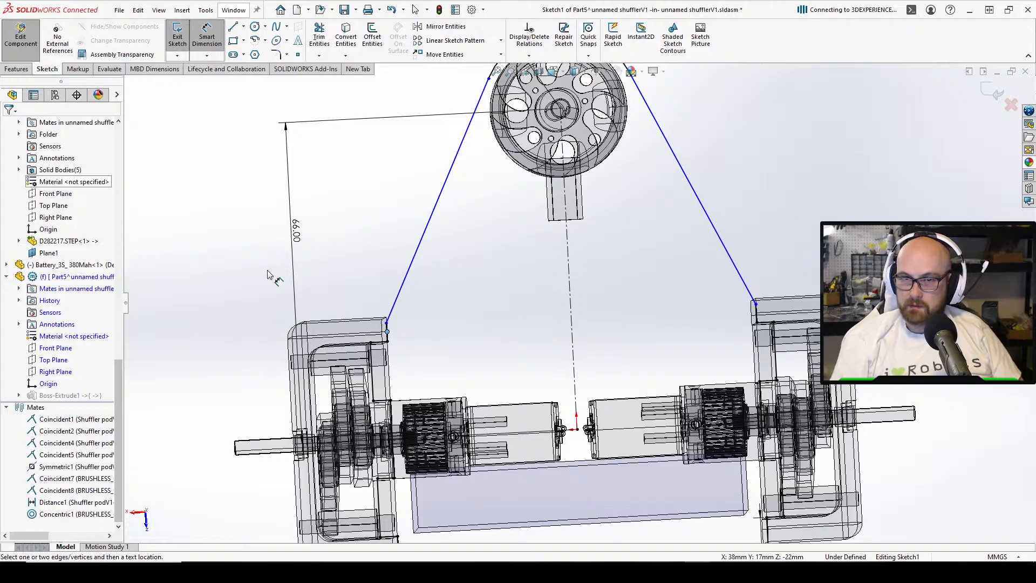
scroll(343, 341, "down", 4)
left_click(441, 323)
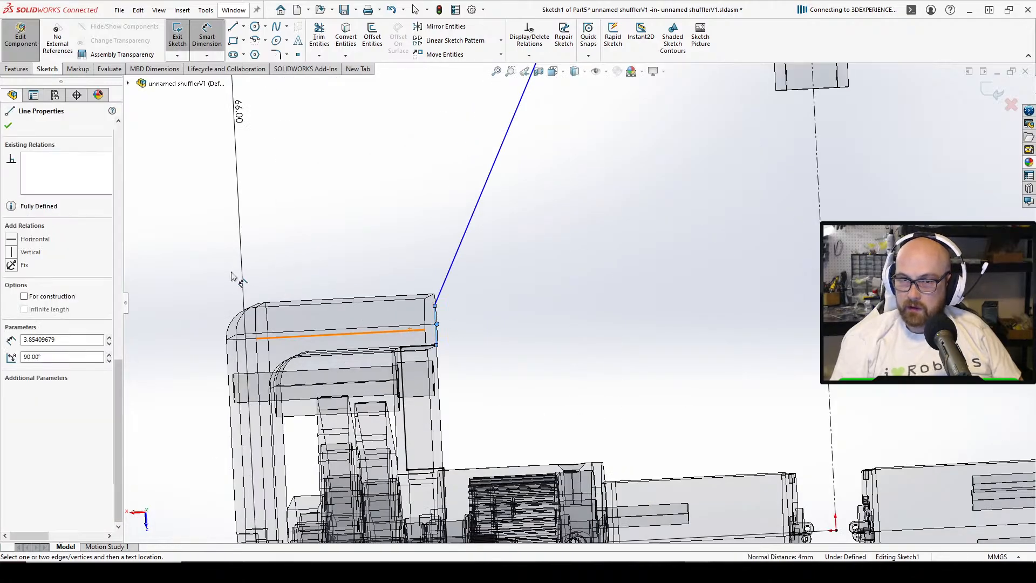
left_click(201, 32)
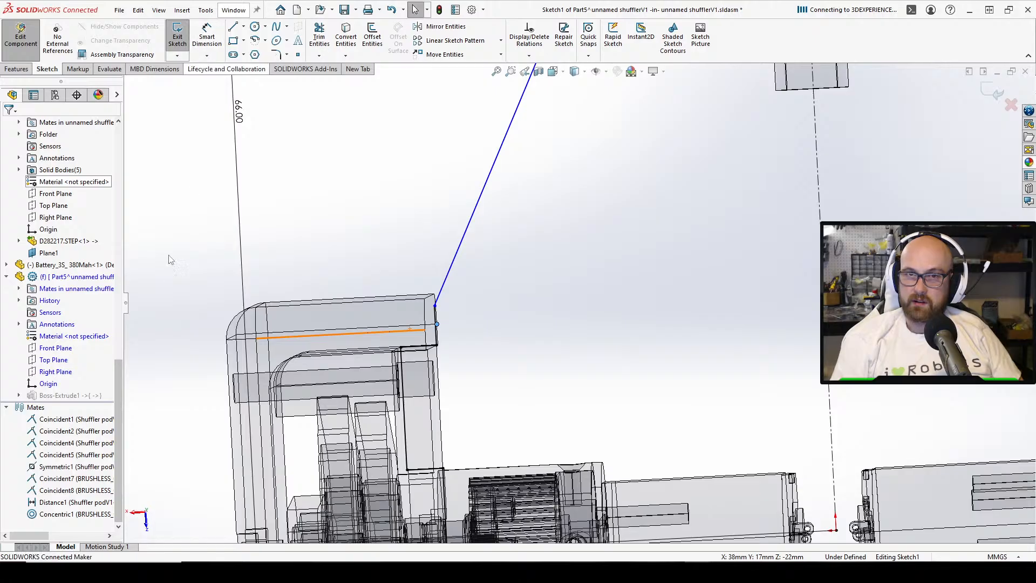
left_click(440, 322)
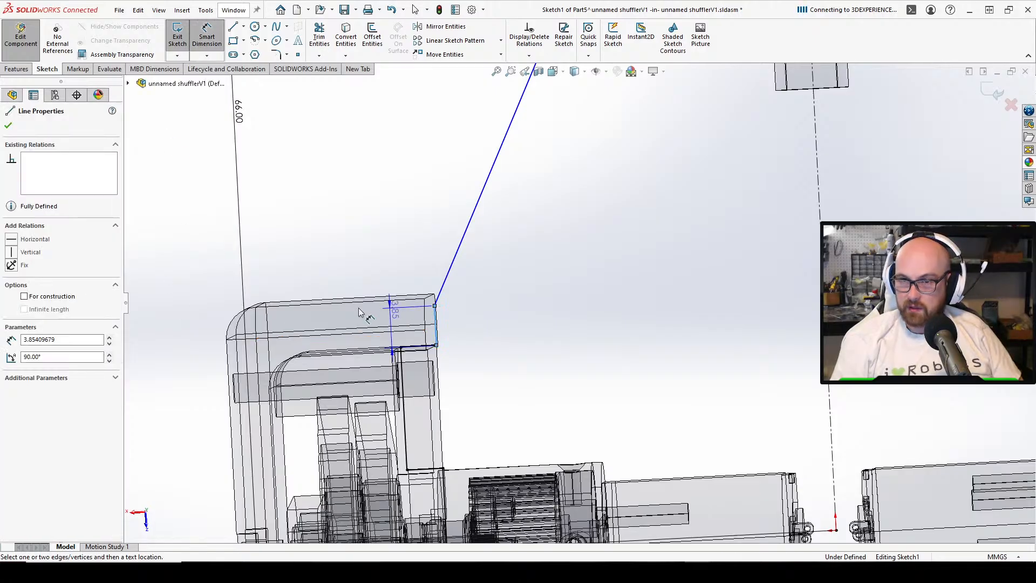
left_click(214, 321)
type("4")
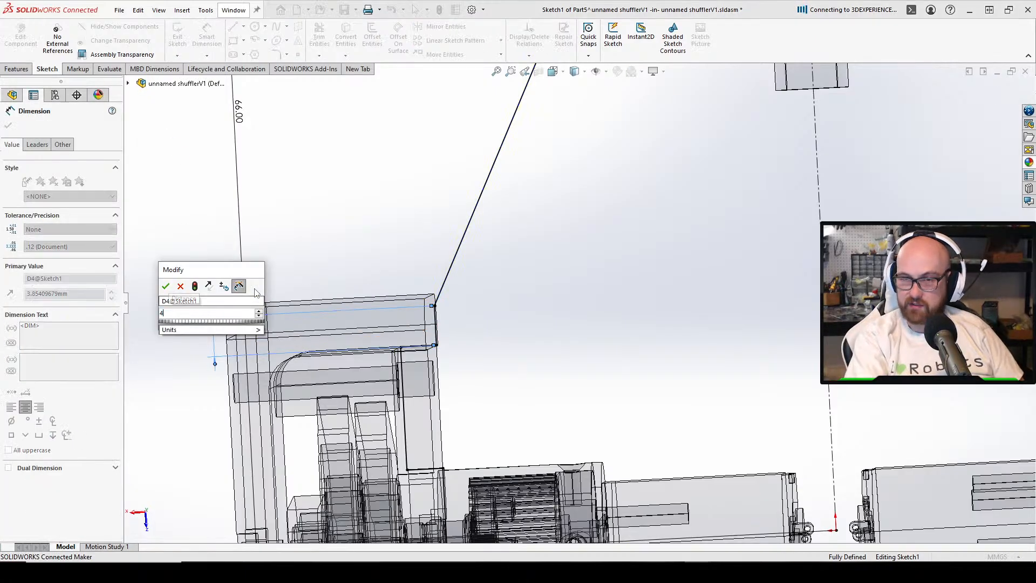
key("Return")
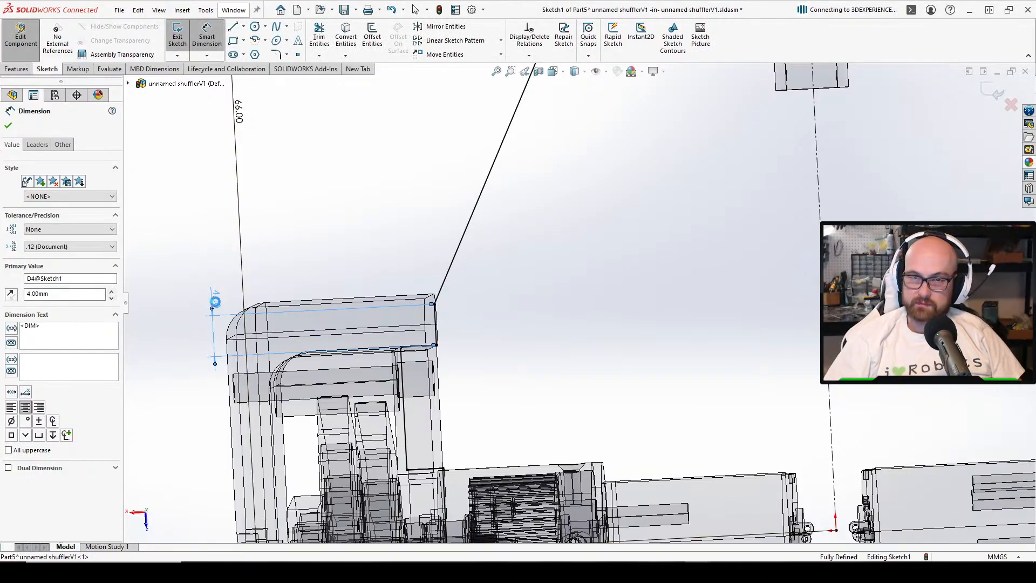
Set the short vertical line's length to 5 mm and exit the frame sketch
double_click(215, 301)
type("5")
key("Return")
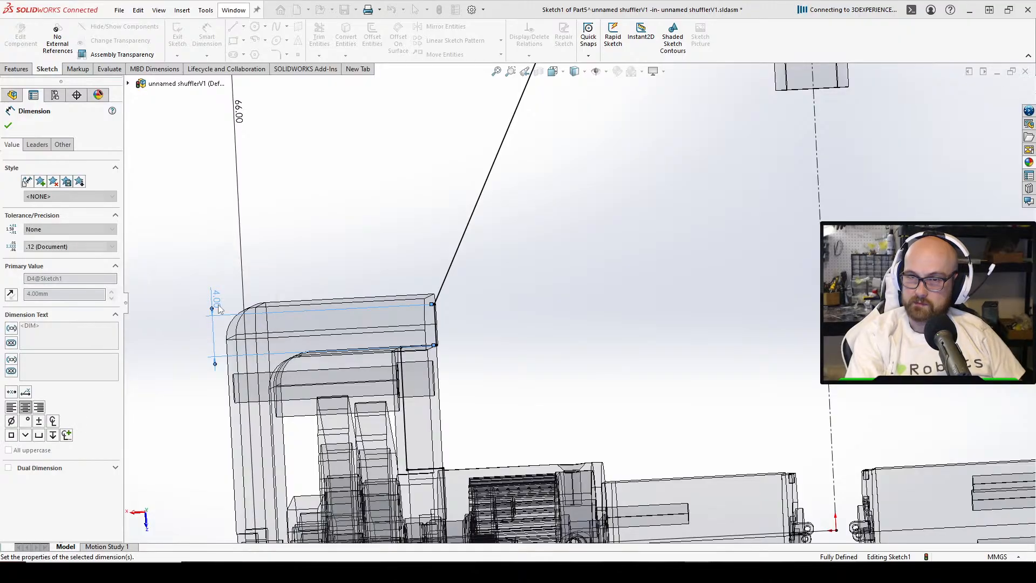
left_click(162, 175)
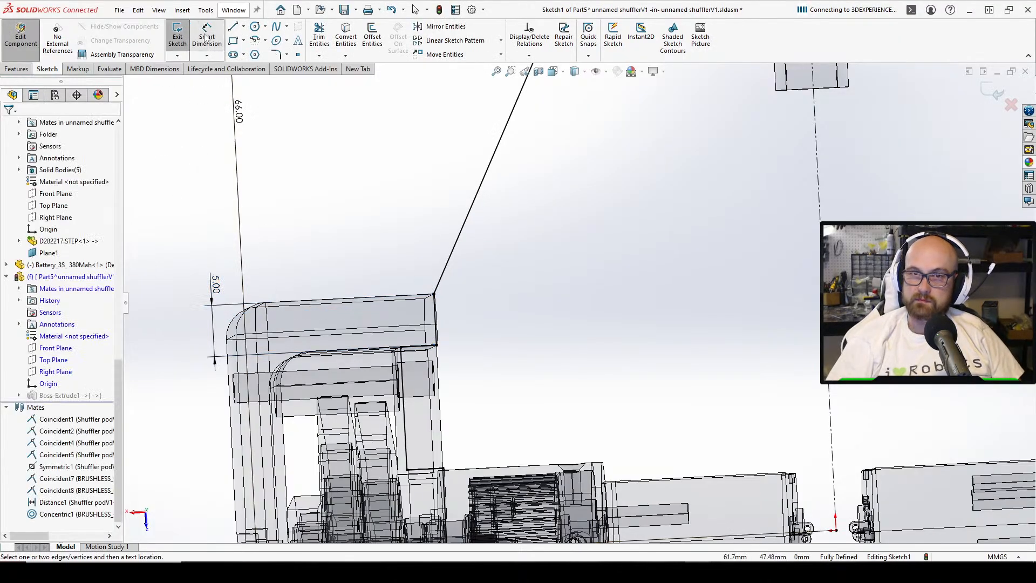
left_click(176, 37)
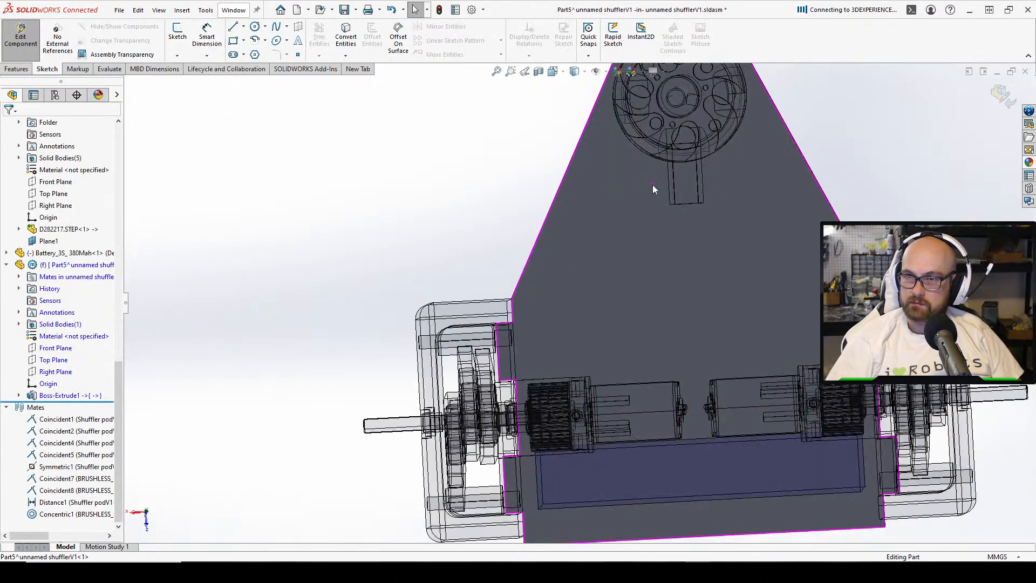
Finish editing the frame part in the assembly and save all modified documents, keeping the virtual part internally inside the assembly
mouse_move(653, 189)
middle_mouse_down()
mouse_move(667, 430)
mouse_move(710, 356)
middle_mouse_up()
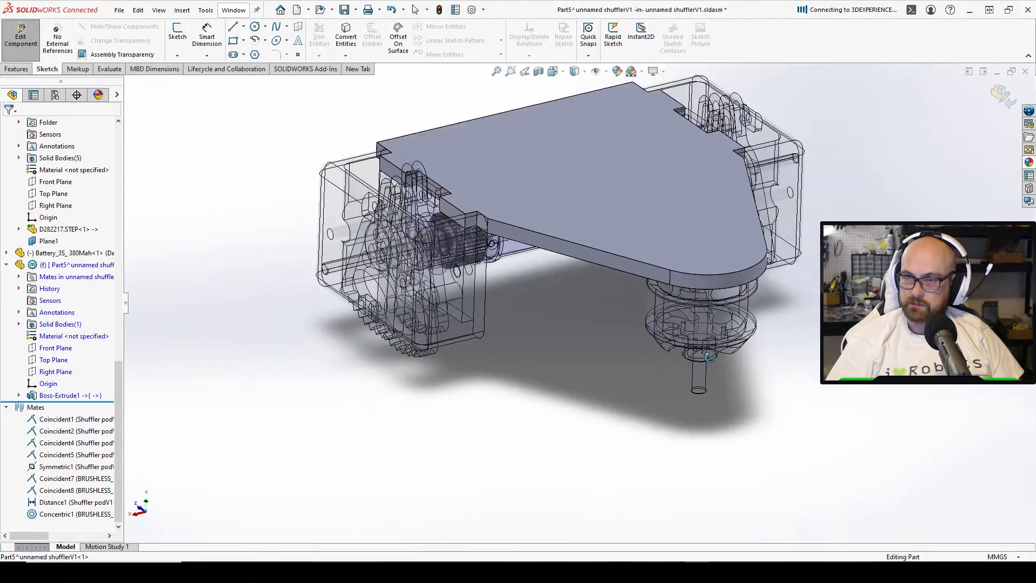
scroll(704, 352, "up", 1)
left_click(20, 36)
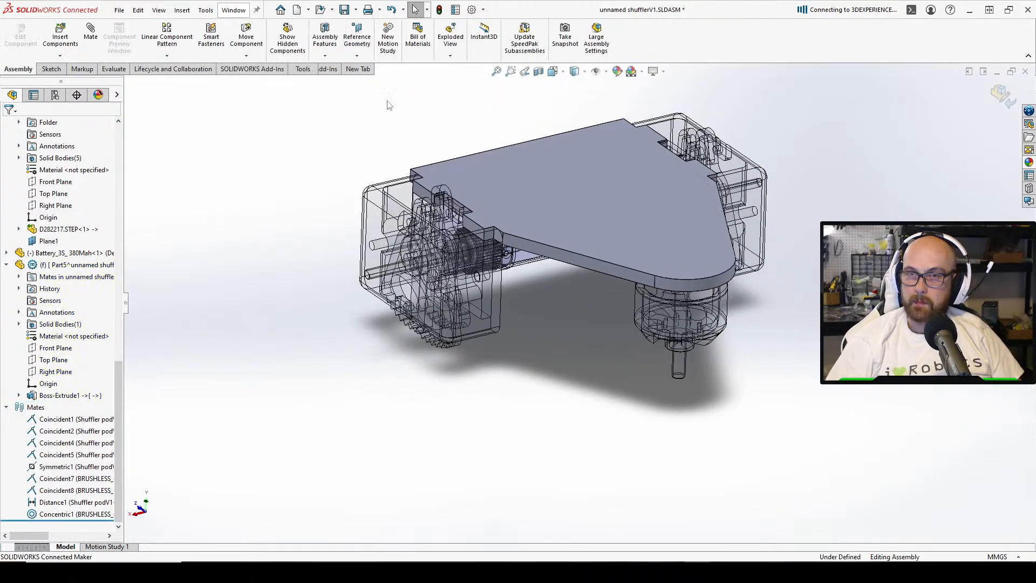
left_click(347, 11)
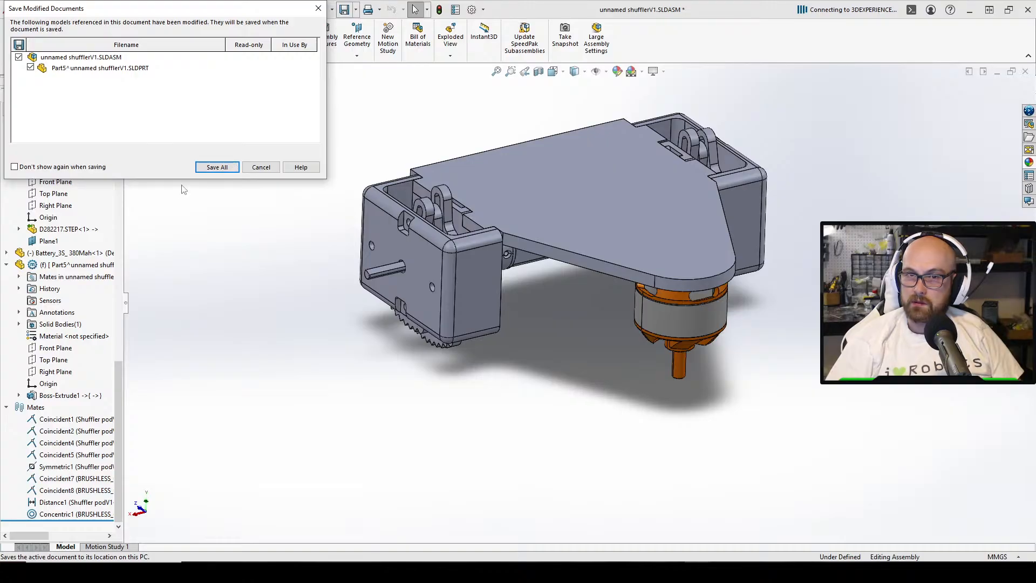
left_click(217, 167)
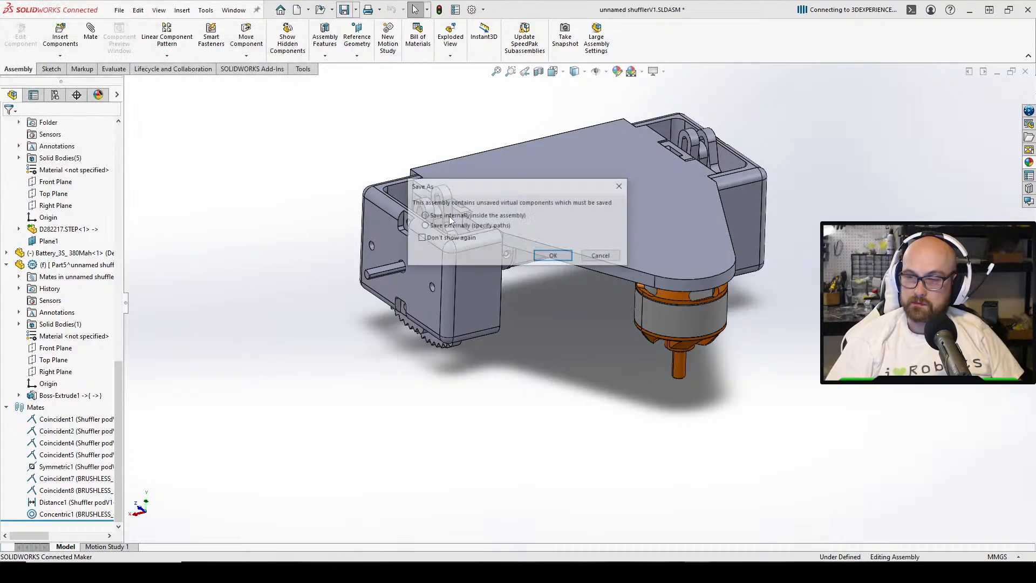
left_click(553, 256)
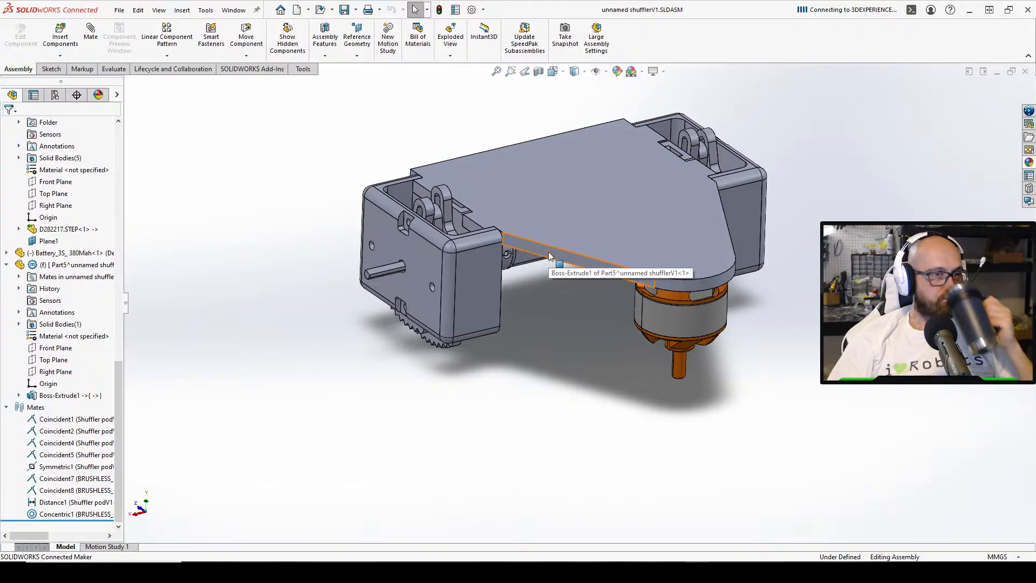
Examine the robot from underneath and the side, checking the frame around the brushless motor, gearmotors, battery and shuffler pods
middle_click_drag(550, 256, 649, 339)
scroll(649, 339, "down", 3)
scroll(553, 170, "down", 3)
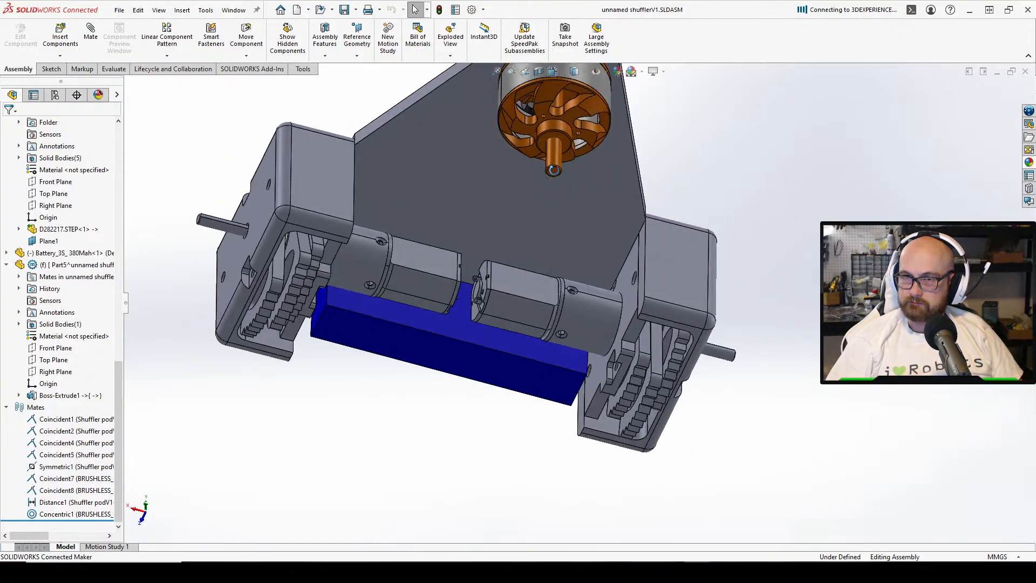
scroll(553, 170, "up", 5)
scroll(572, 295, "down", 8)
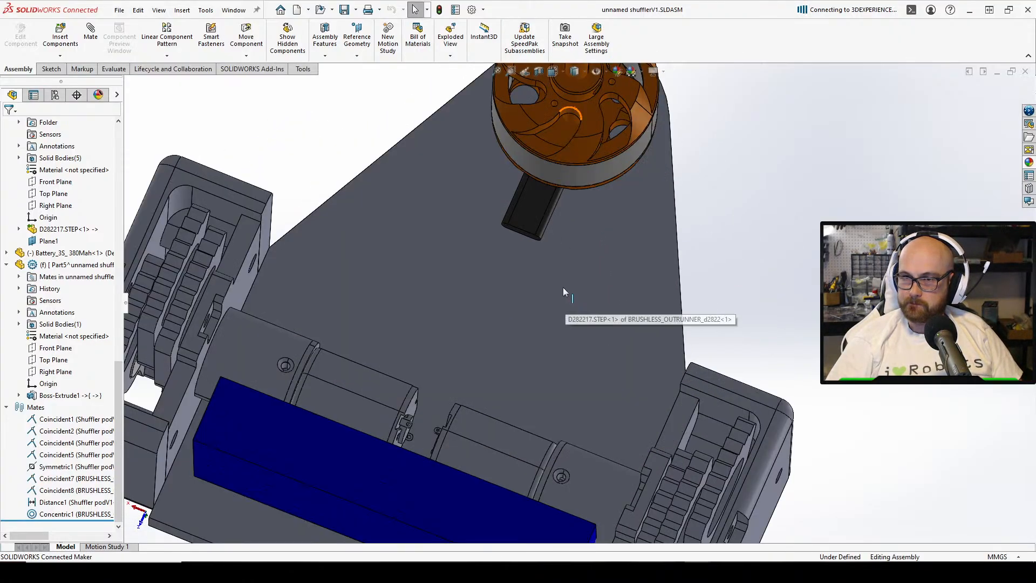
scroll(563, 291, "up", 5)
scroll(583, 351, "down", 3)
scroll(548, 185, "down", 3)
middle_click_drag(548, 185, 538, 374)
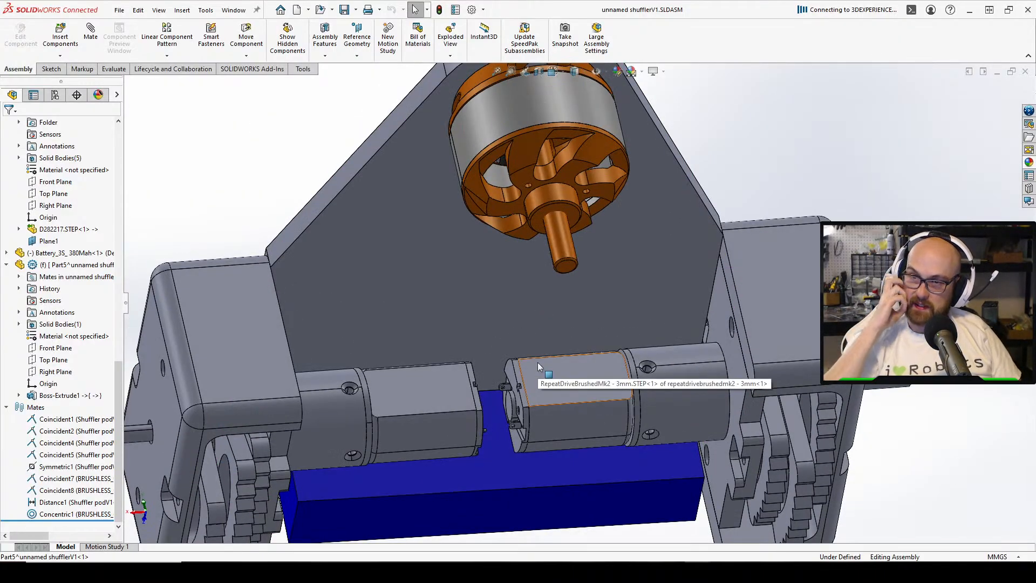
middle_click_drag(609, 325, 576, 234)
middle_click_drag(613, 286, 615, 156)
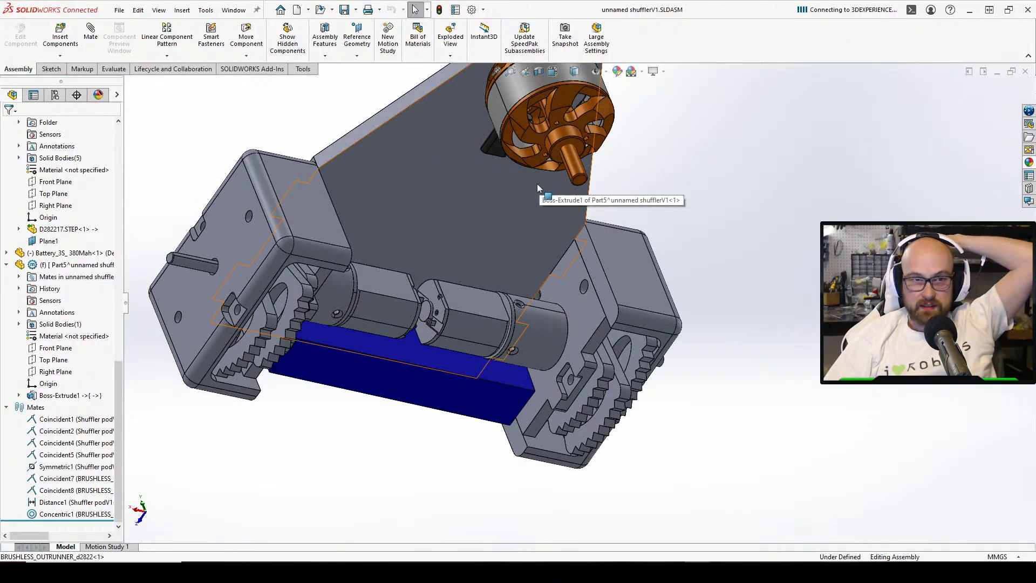
middle_click_drag(671, 155, 729, 216)
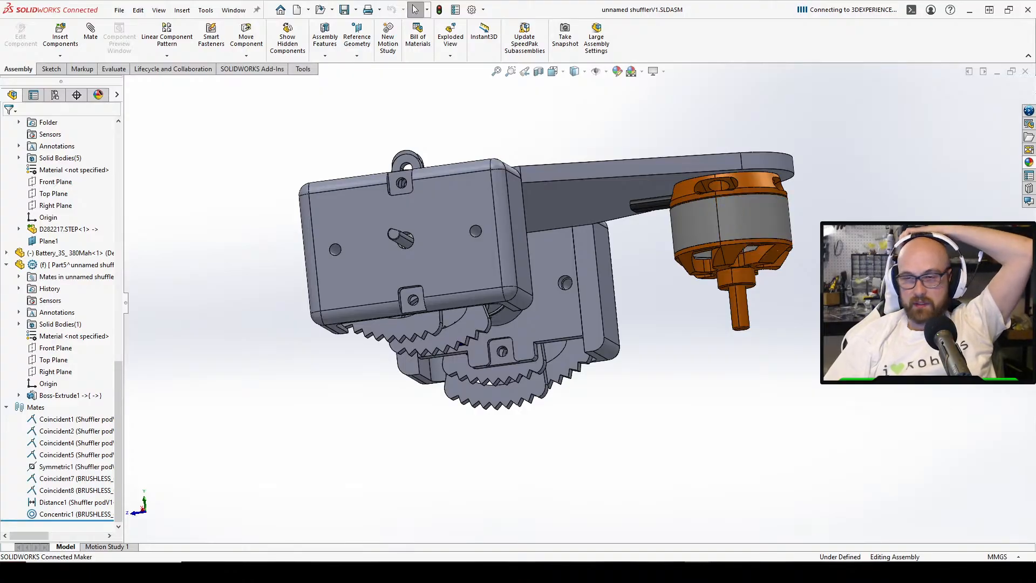
middle_click_drag(912, 259, 704, 171)
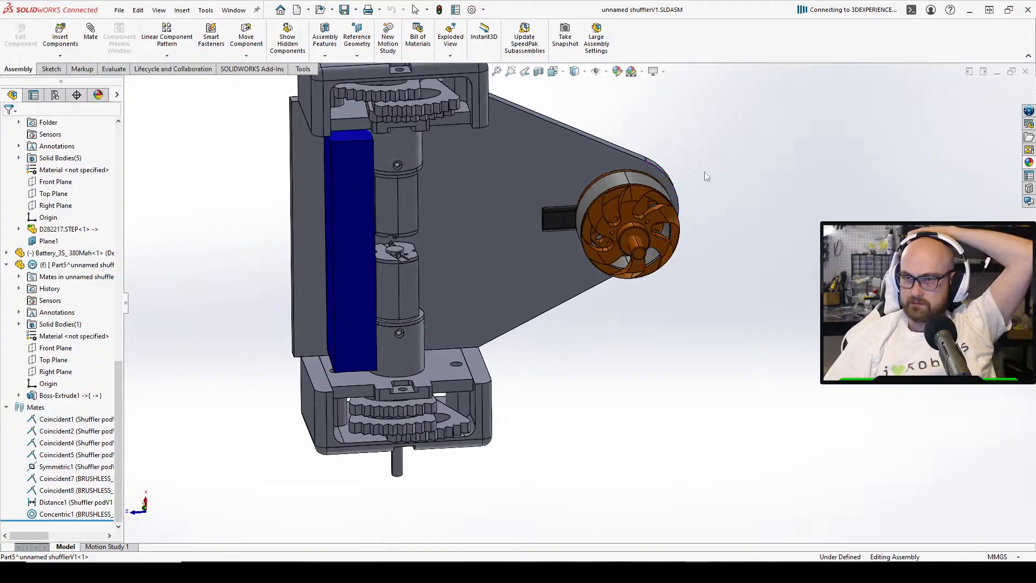
scroll(630, 279, "down", 5)
scroll(630, 269, "down", 3)
middle_click_drag(625, 274, 558, 119)
scroll(570, 221, "up", 3)
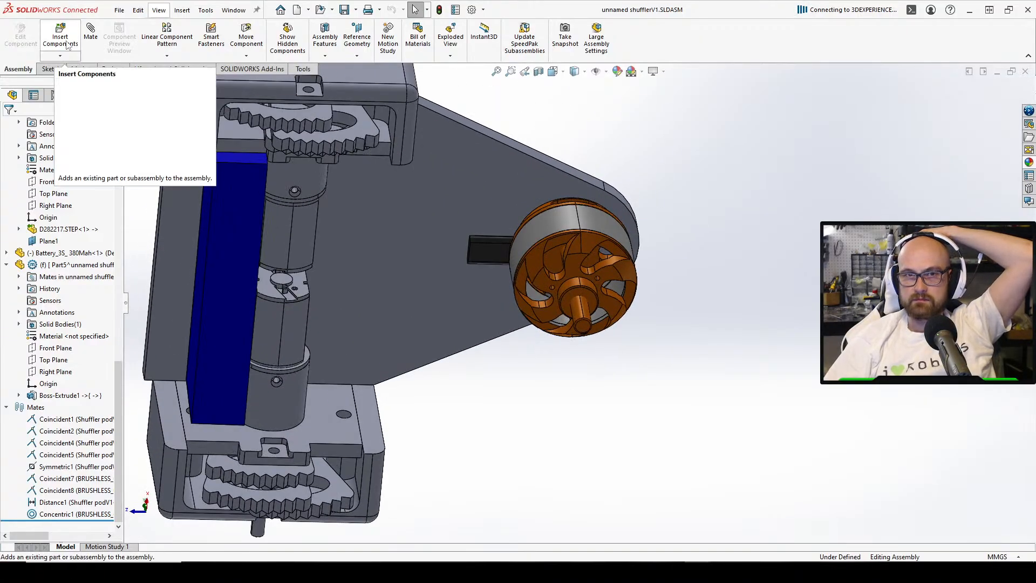
left_click(54, 69)
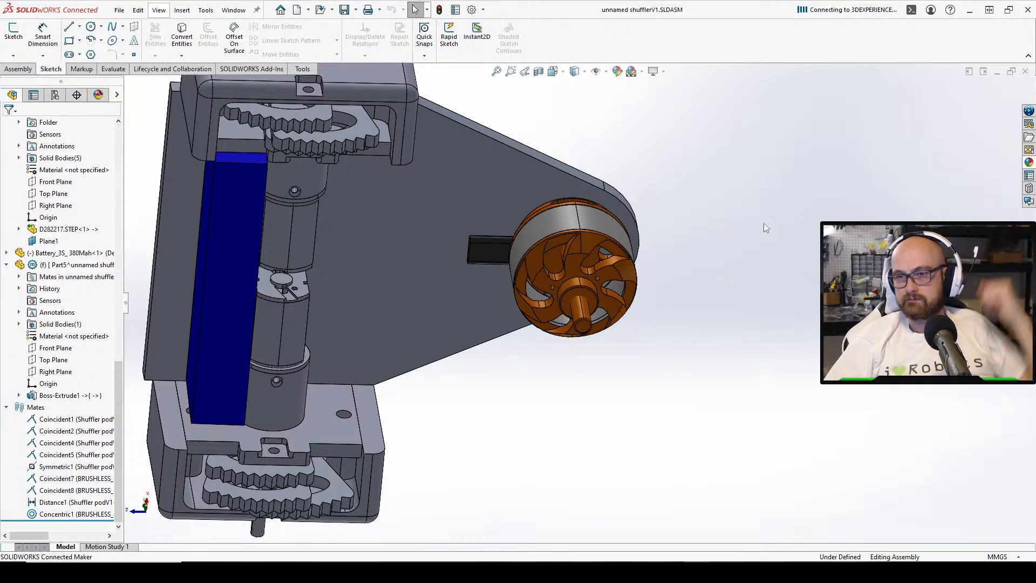
middle_click_drag(763, 222, 719, 173)
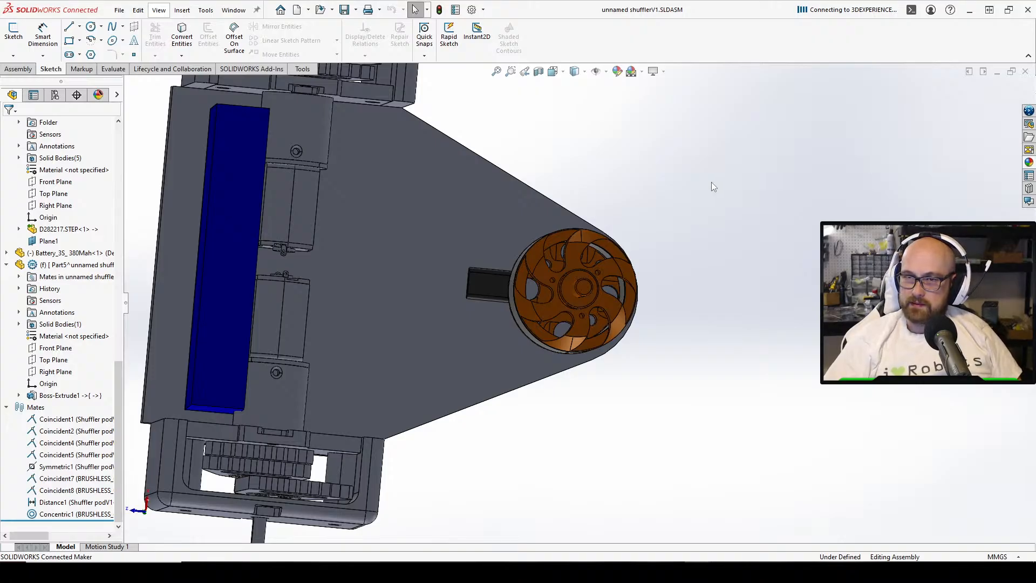
mouse_move(711, 183)
middle_mouse_down()
mouse_move(700, 243)
mouse_move(713, 203)
middle_mouse_up()
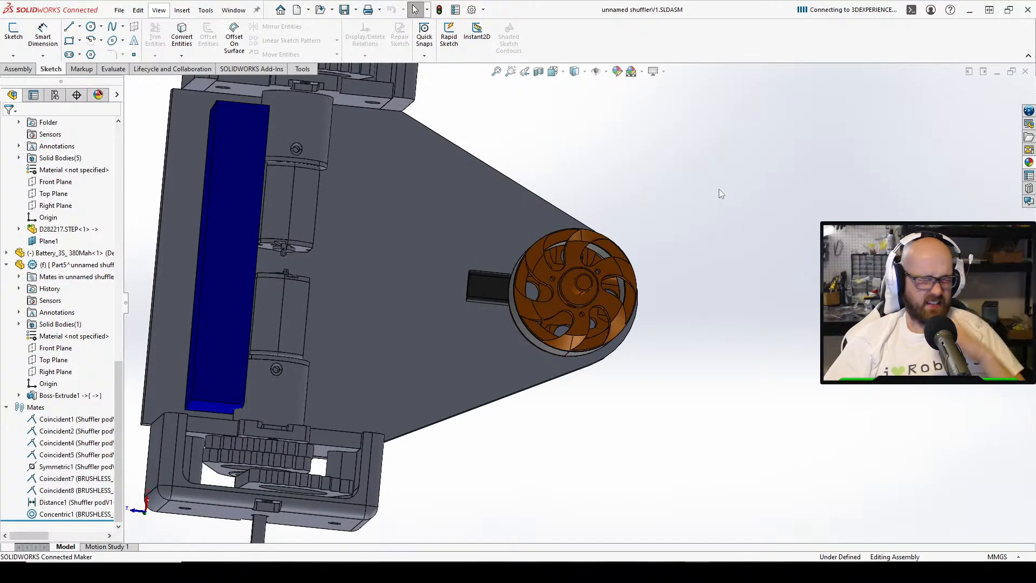
mouse_move(673, 354)
middle_mouse_down()
mouse_move(673, 324)
mouse_move(665, 367)
middle_mouse_up()
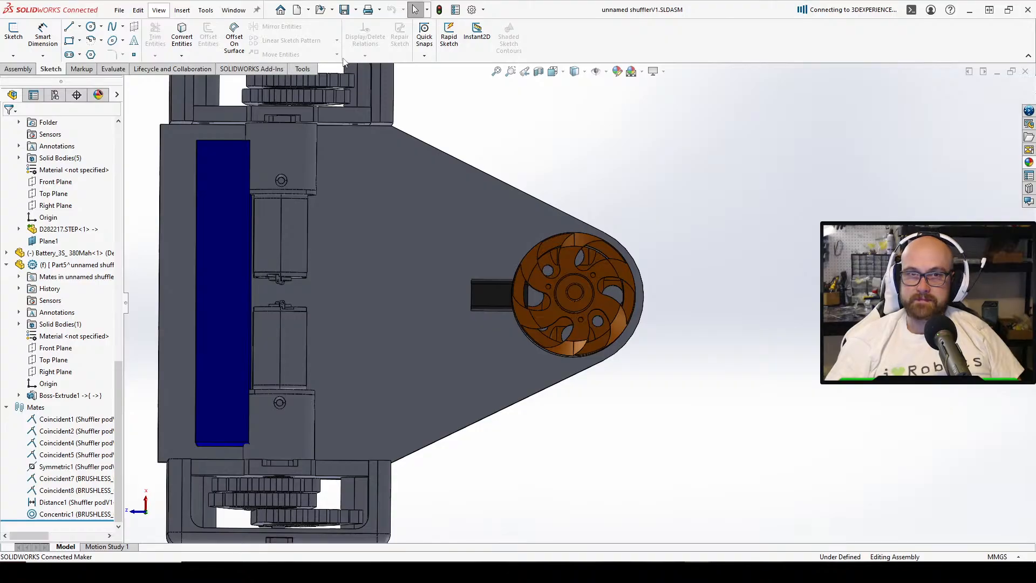
Insert a new empty part into the assembly by placing it in the open space beside the frame
left_click(26, 69)
left_click(61, 37)
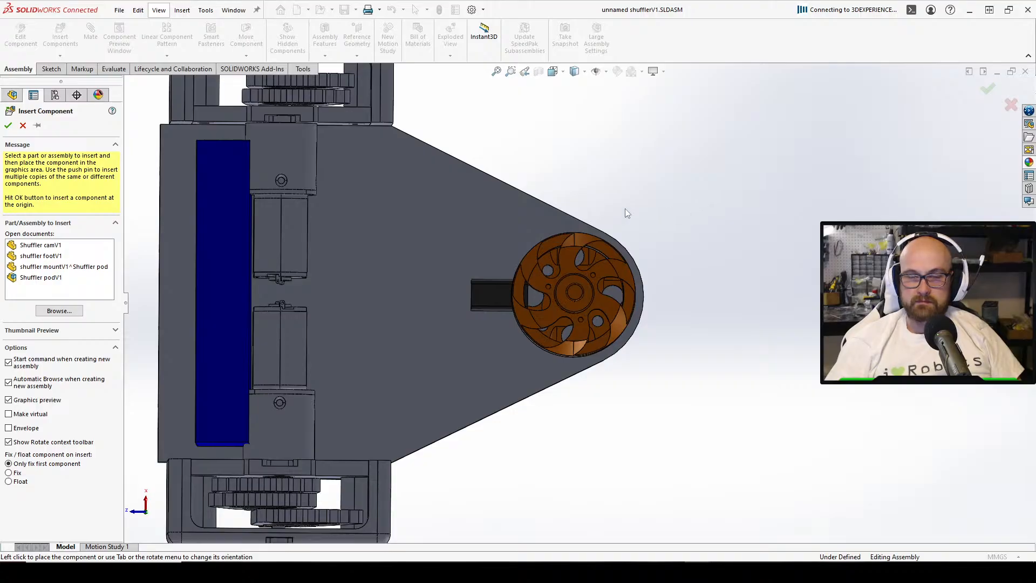
left_click(24, 126)
left_click(59, 56)
left_click(81, 82)
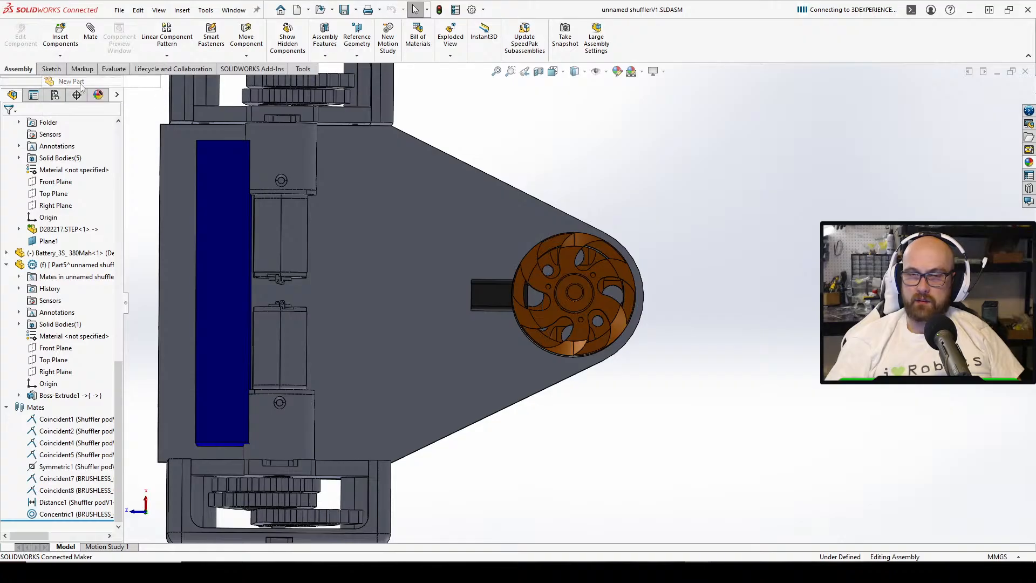
left_click(426, 417)
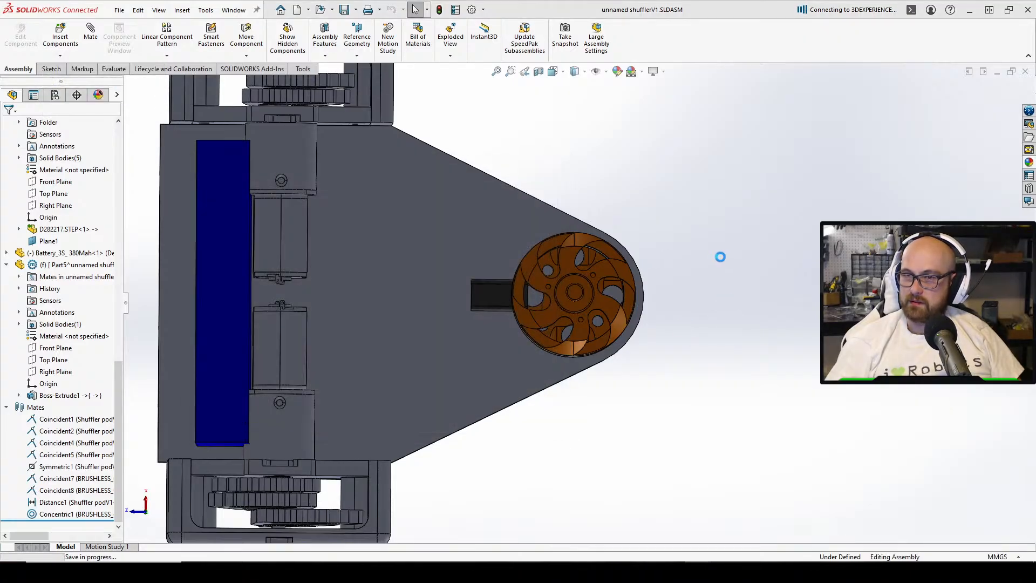
left_click(718, 253)
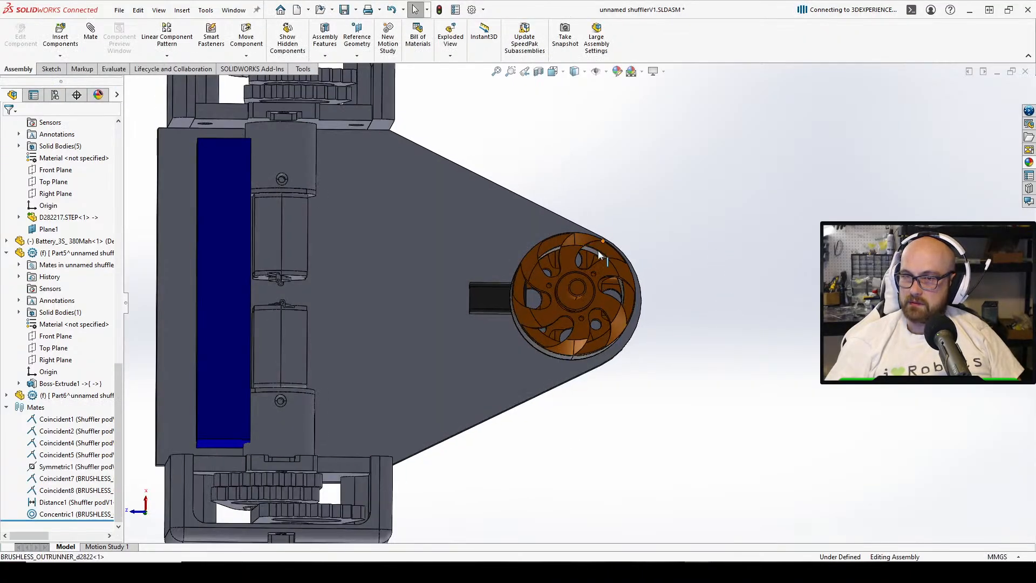
Open the Part6 component for in-context editing within the assembly
scroll(598, 250, "up", 2)
middle_click_drag(598, 250, 578, 272)
scroll(619, 328, "down", 3)
middle_click_drag(619, 328, 608, 218)
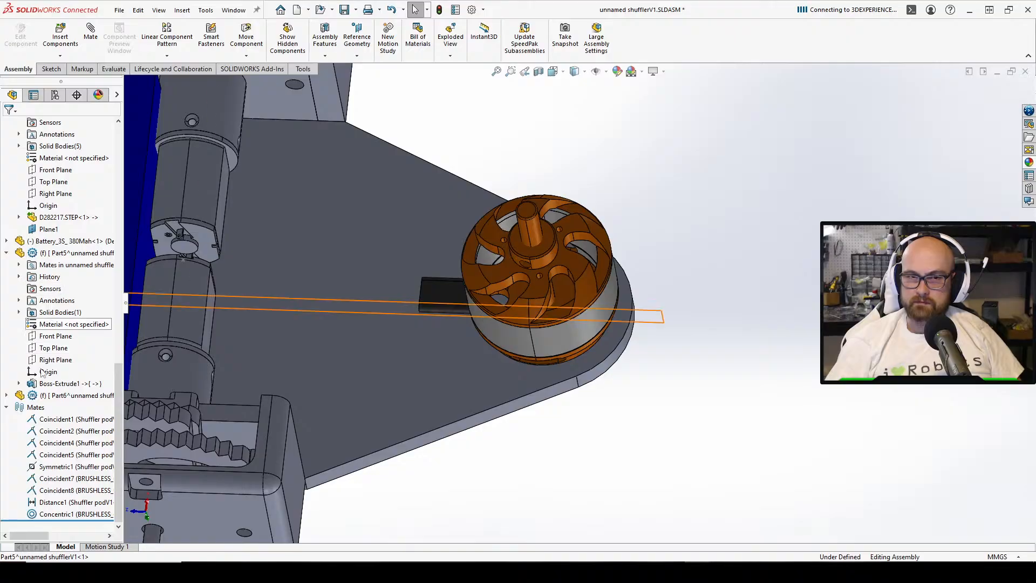
left_click(64, 397)
left_click(136, 364)
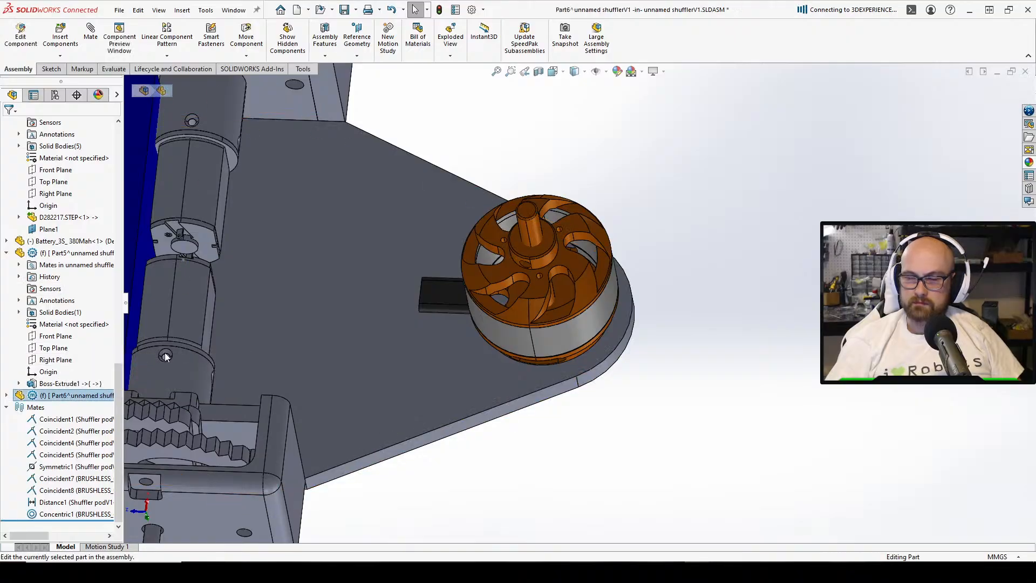
Start a new sketch on the upper face of the brushless outrunner motor
mouse_move(495, 268)
middle_mouse_down()
mouse_move(464, 245)
mouse_move(534, 253)
mouse_move(638, 292)
mouse_move(657, 254)
middle_mouse_up()
scroll(452, 235, "down", 5)
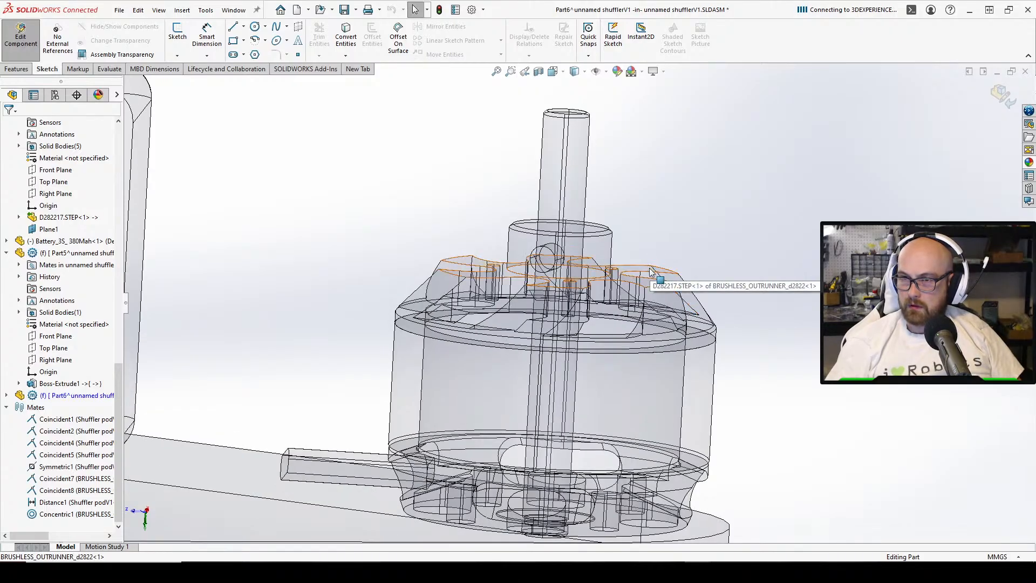
left_click(657, 271)
key("f")
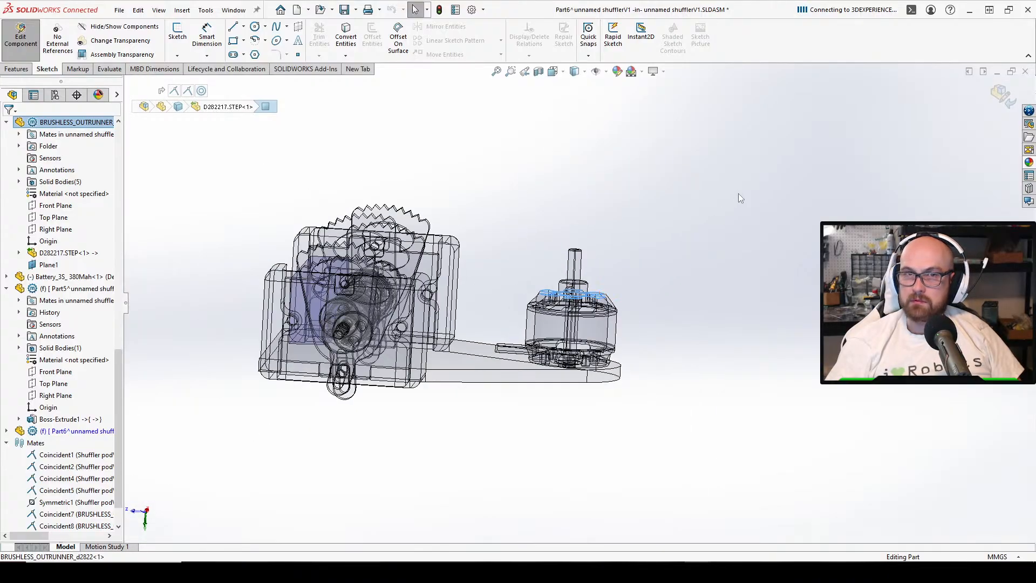
left_click(178, 33)
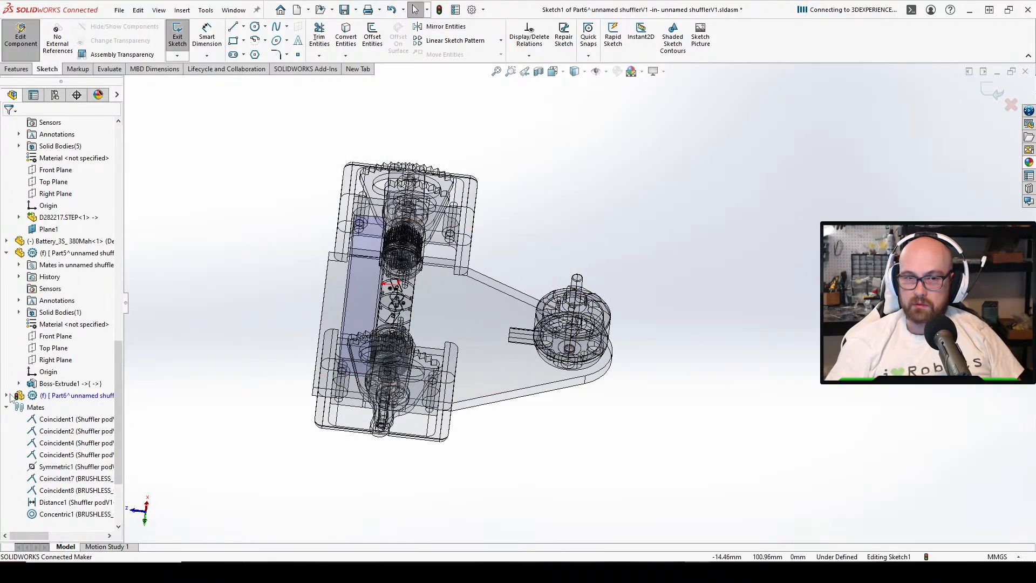
Sketch a circle about 11.2 mm in diameter centred on the motor shaft
left_click(7, 396)
scroll(572, 334, "down", 8)
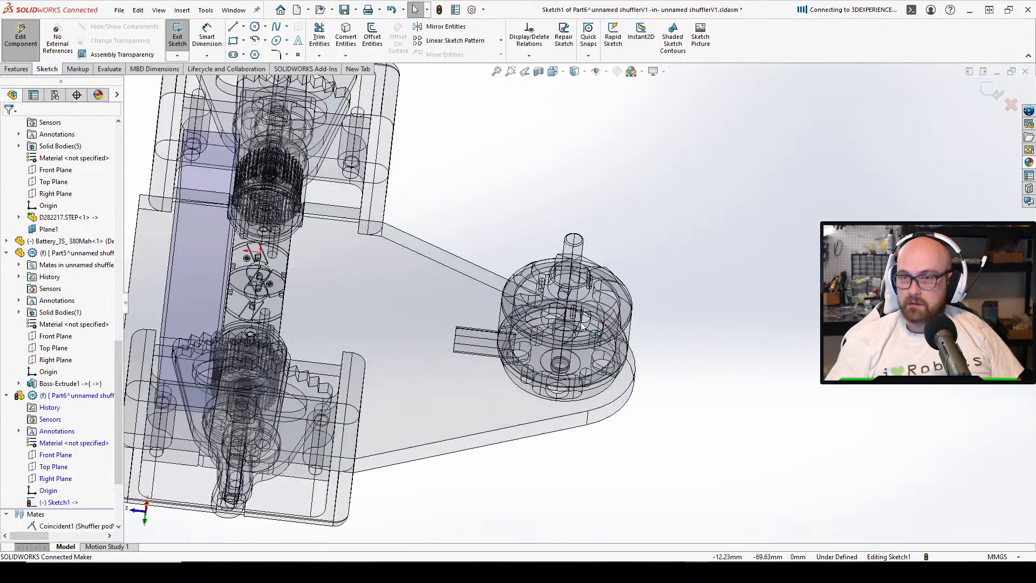
middle_click_drag(572, 246, 580, 248)
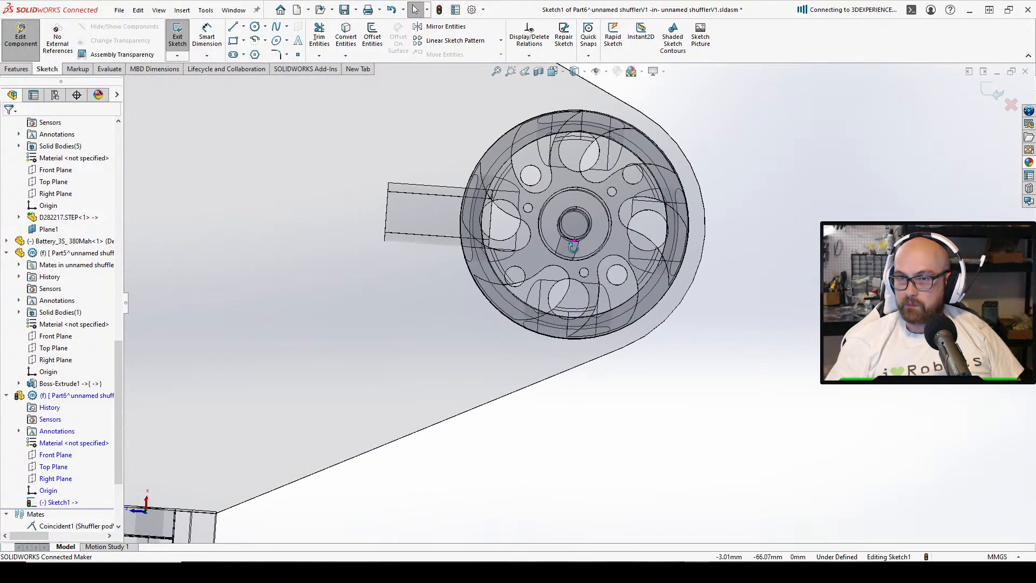
key("c")
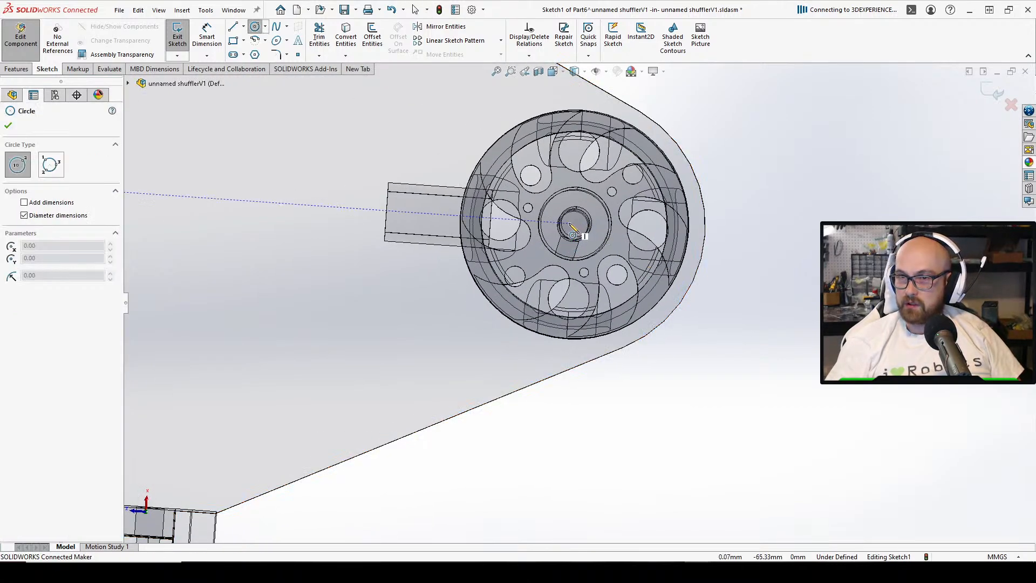
left_click(576, 224)
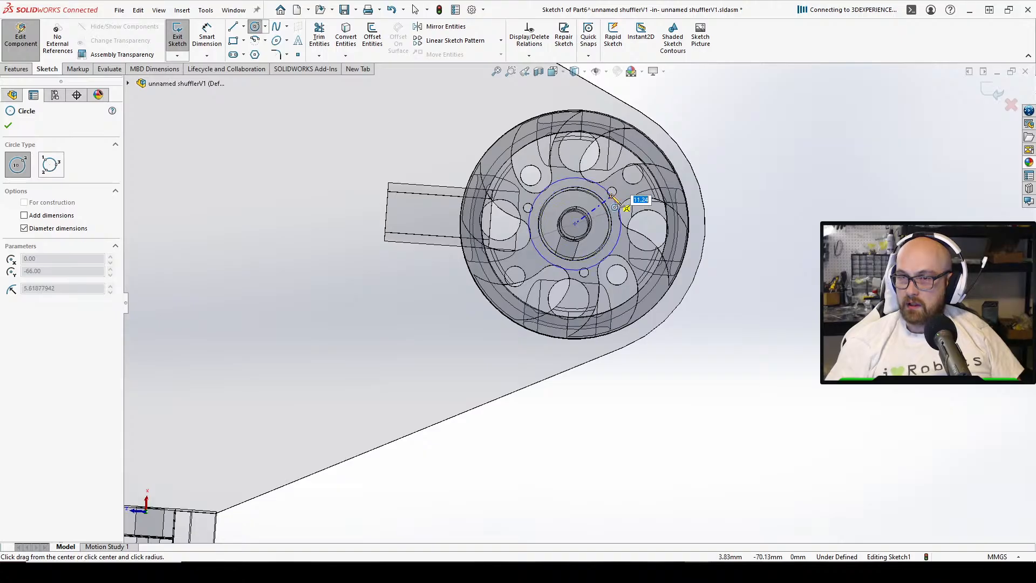
left_click(607, 192)
Try to dimension the diameter of the circle around the motor shaft
key("d")
left_click(614, 199)
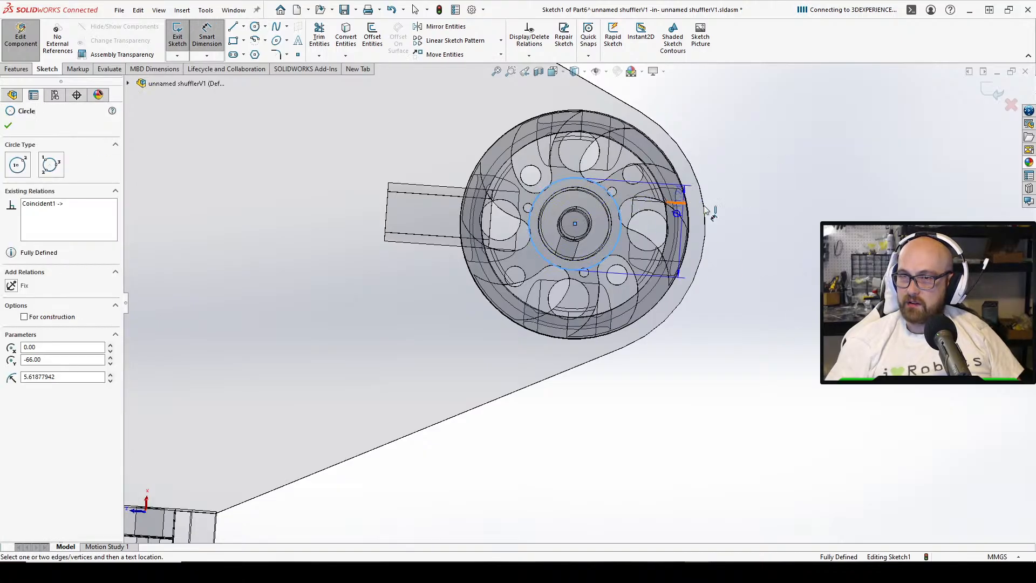
left_click(787, 229)
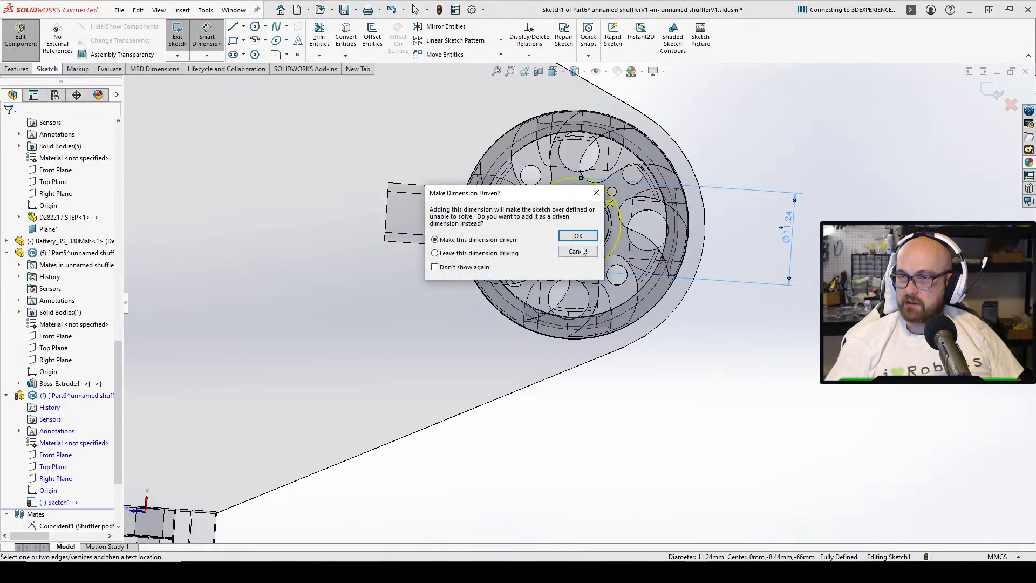
left_click(581, 250)
left_click(611, 197)
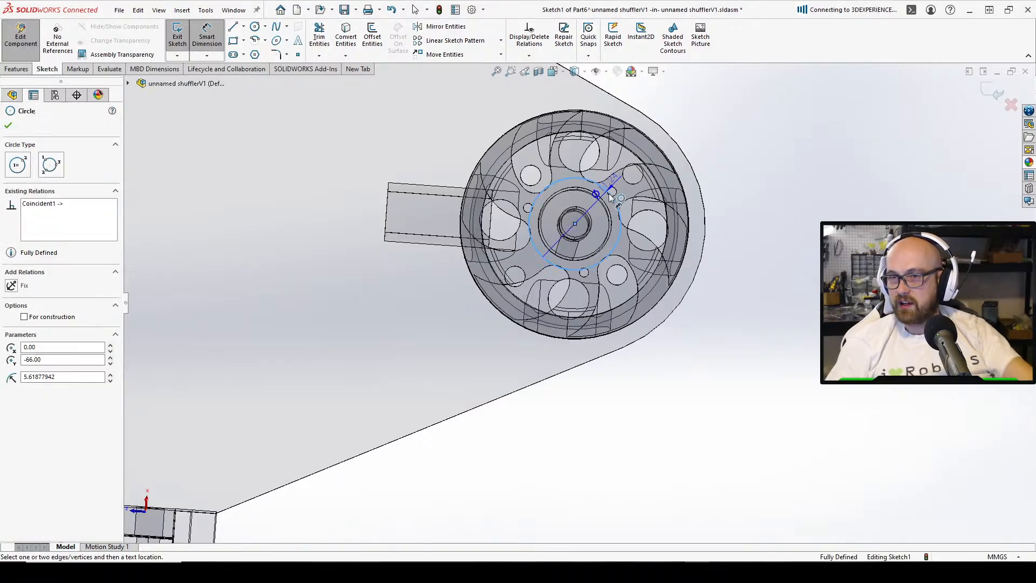
key("Escape")
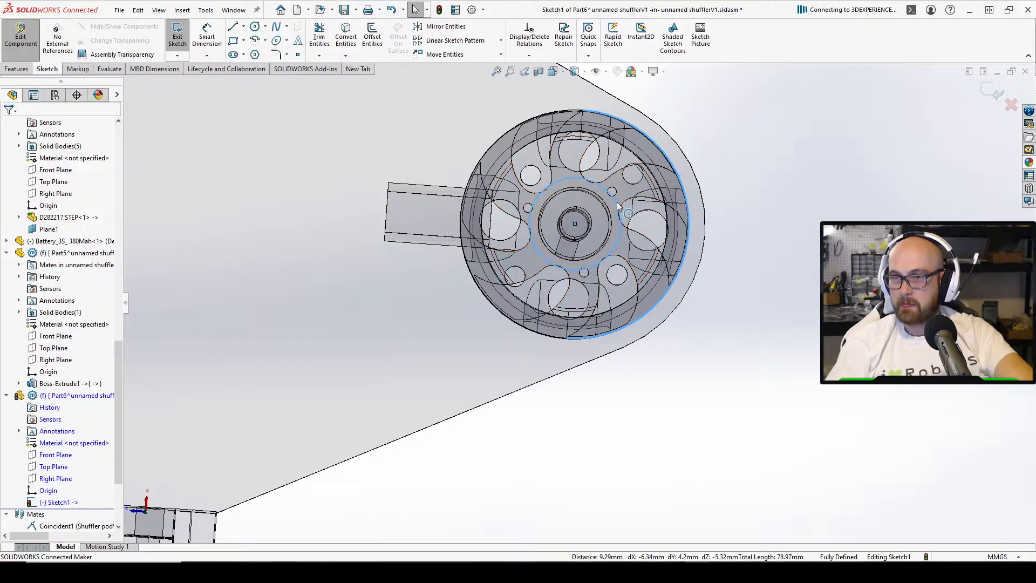
Remove the circle's coincident relation and shrink it to about 9.4 mm in diameter around the shaft
key("Escape")
left_click(619, 225)
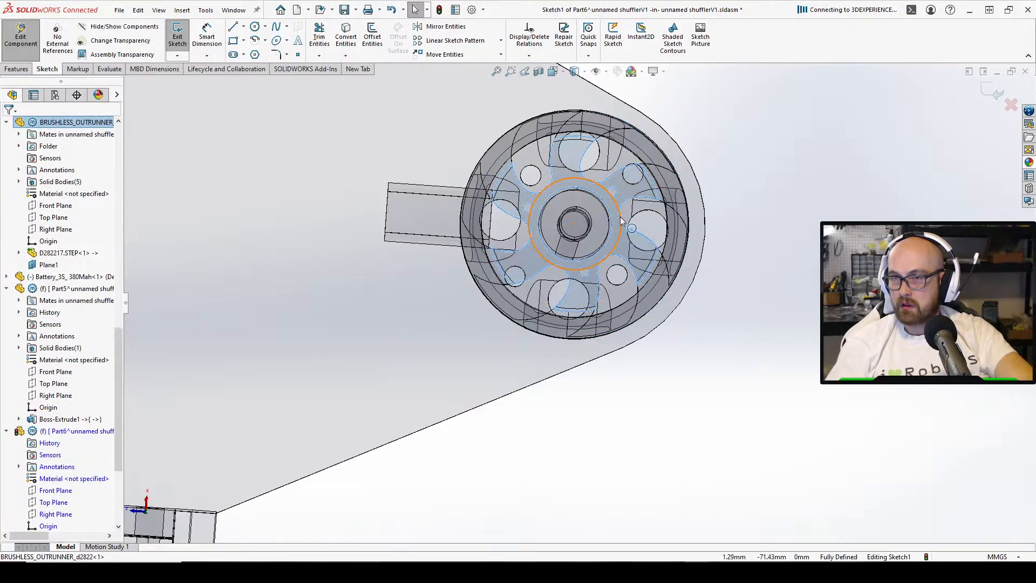
key("Escape")
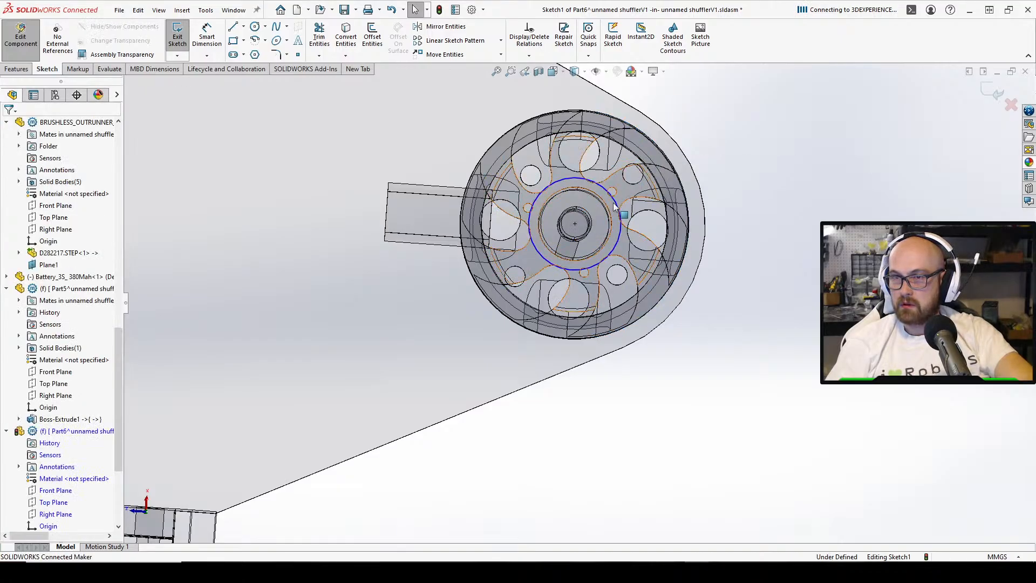
left_click(619, 208)
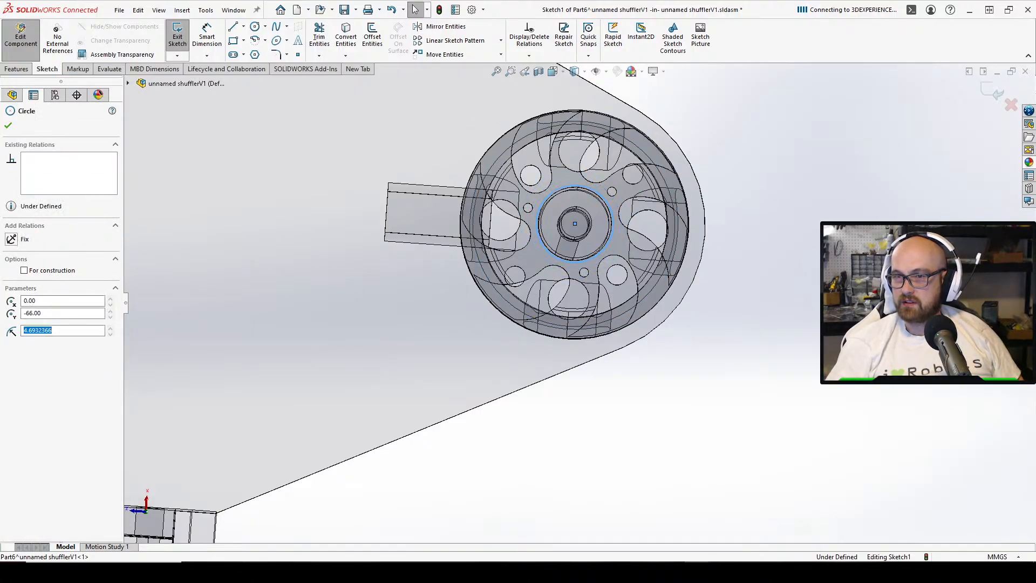
Dimension the diameter of the circle around the motor shaft as 10 mm
key("d")
left_click(615, 233)
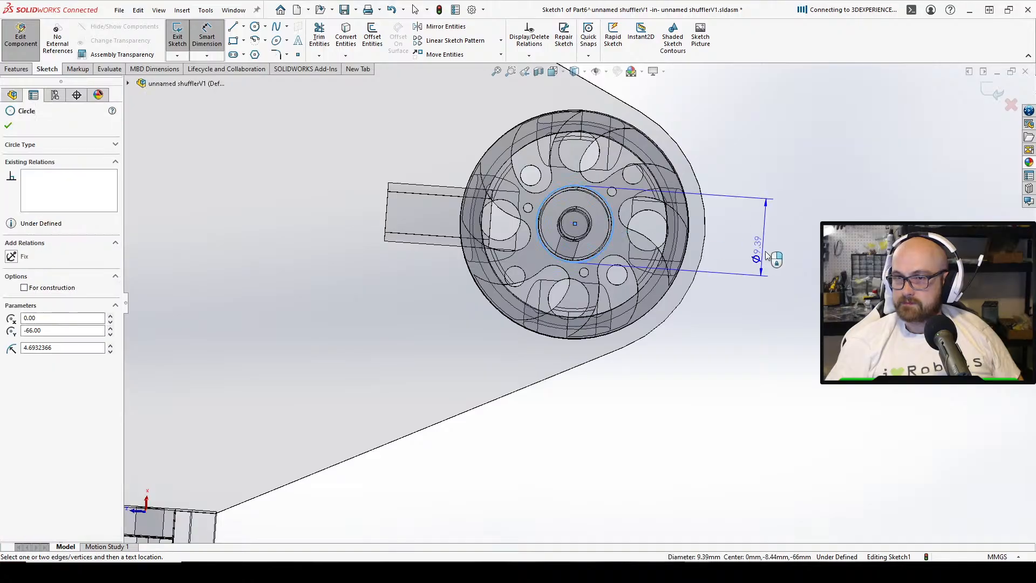
left_click(779, 251)
type("10")
key("Return")
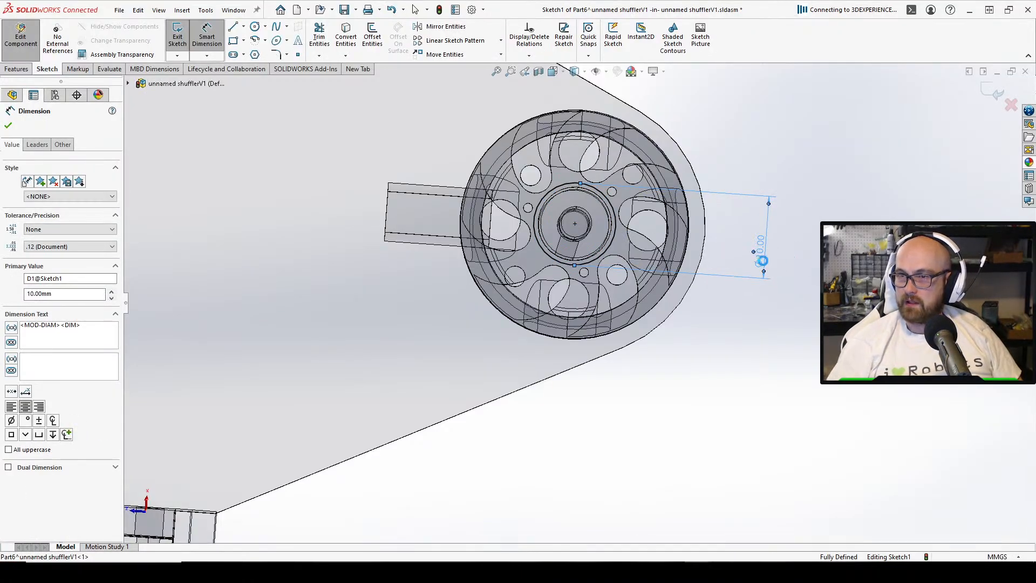
Change the central circle's diameter to 9.5 mm
double_click(761, 258)
type("9.5")
key("Return")
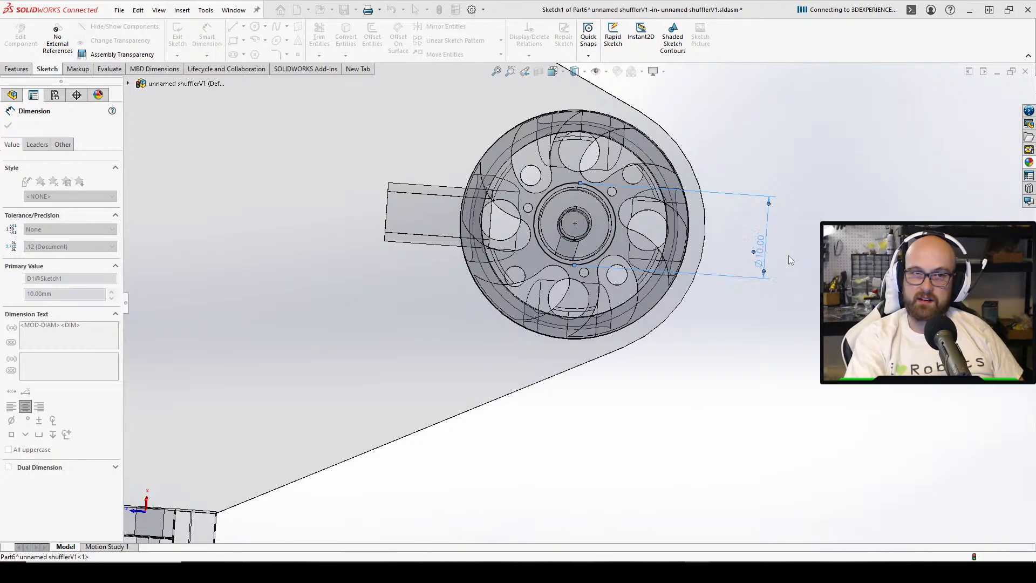
mouse_move(636, 190)
middle_mouse_down()
mouse_move(554, 86)
mouse_move(546, 123)
mouse_move(586, 128)
mouse_move(462, 281)
mouse_move(426, 153)
mouse_move(488, 88)
mouse_move(489, 208)
mouse_move(770, 398)
mouse_move(588, 296)
mouse_move(554, 227)
middle_mouse_up()
scroll(569, 271, "down", 2)
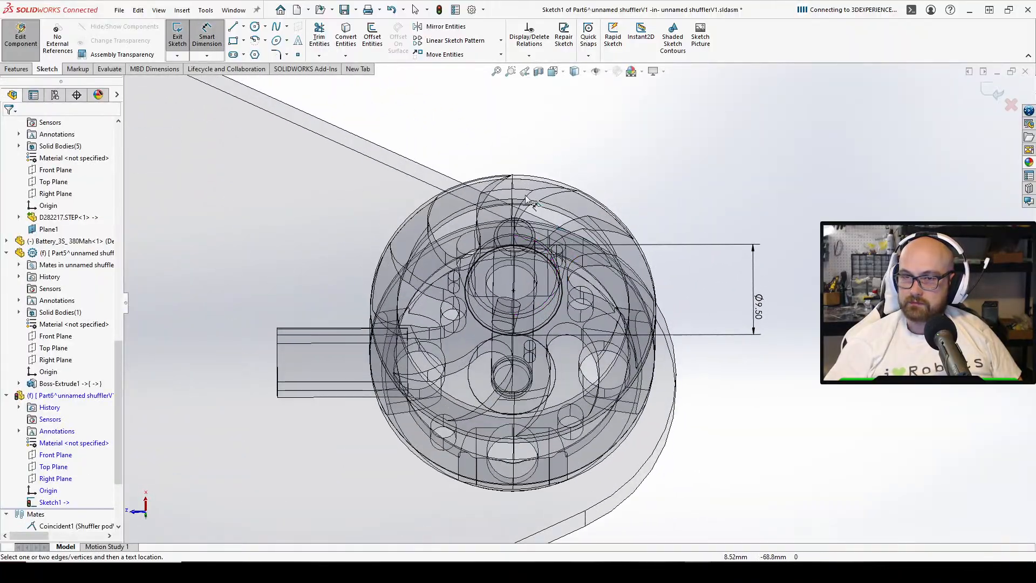
left_click(346, 37)
scroll(465, 285, "down", 3)
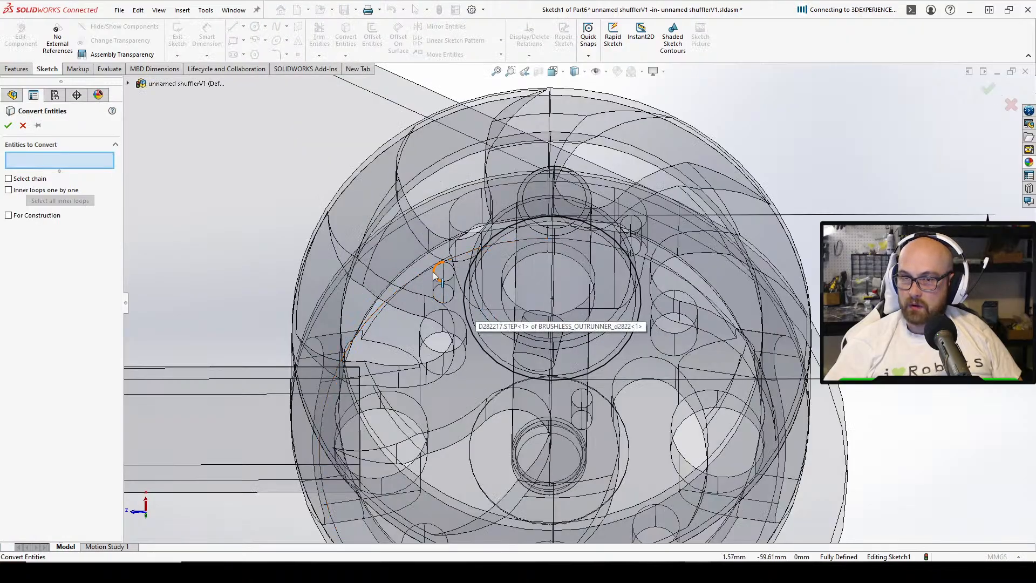
left_click(23, 126)
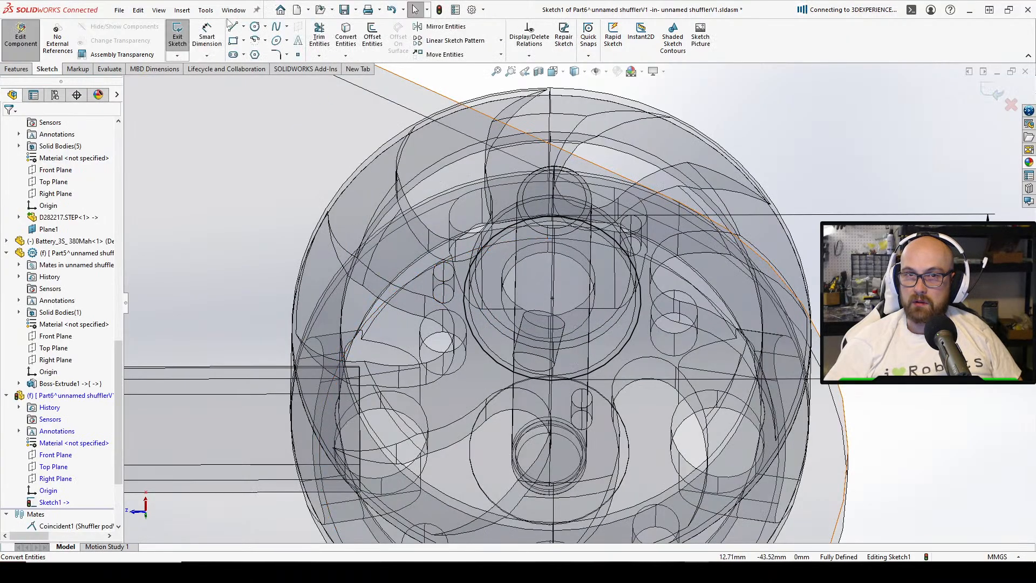
Sketch three circles, about 1.7, 2.2 and 2.6 mm in diameter, centred on the motor's three small screw holes
left_click(255, 28)
key("ctrl+8")
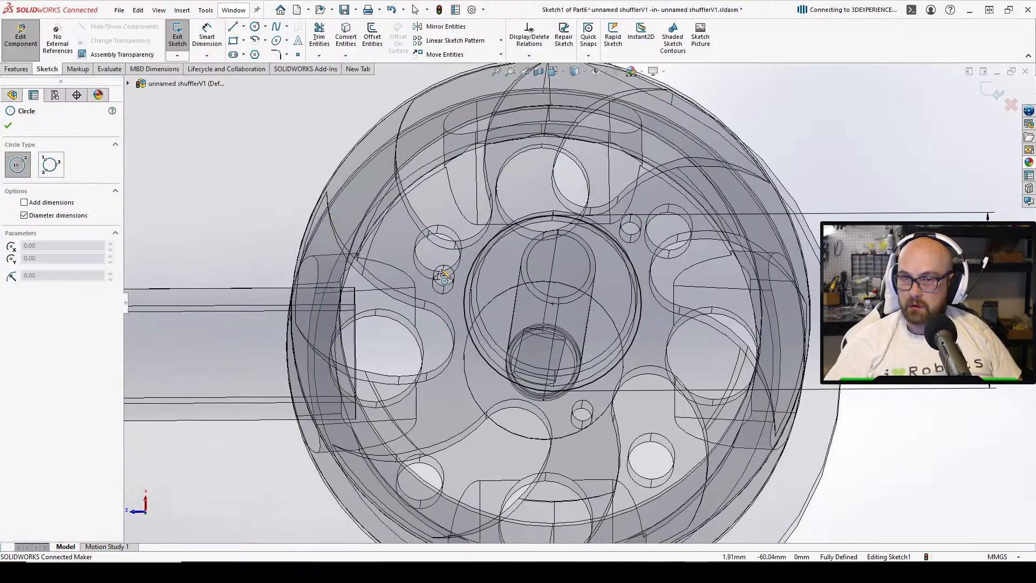
left_click(443, 276)
left_click(459, 276)
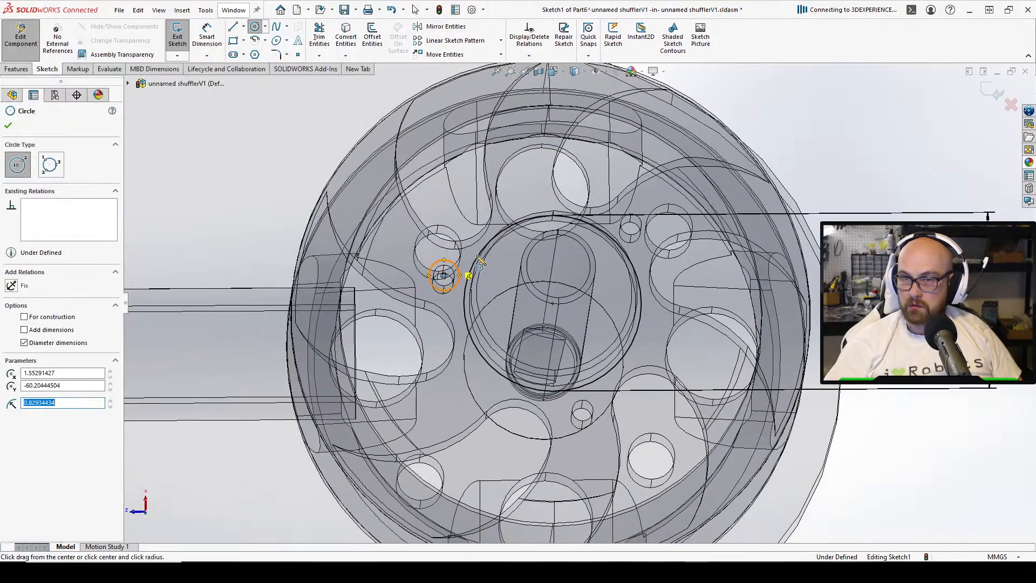
left_click(631, 224)
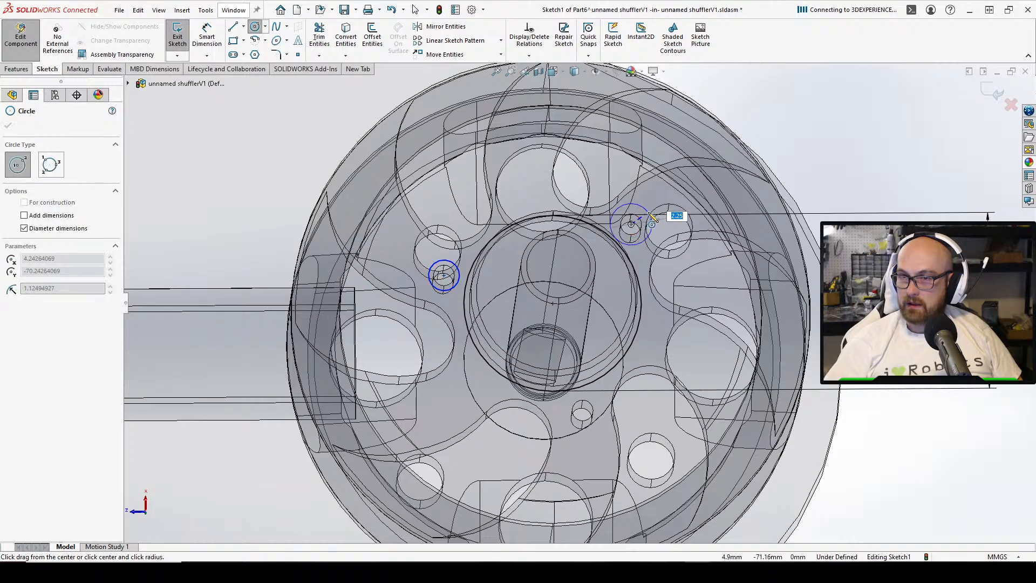
left_click(652, 224)
left_click(582, 410)
left_click(607, 410)
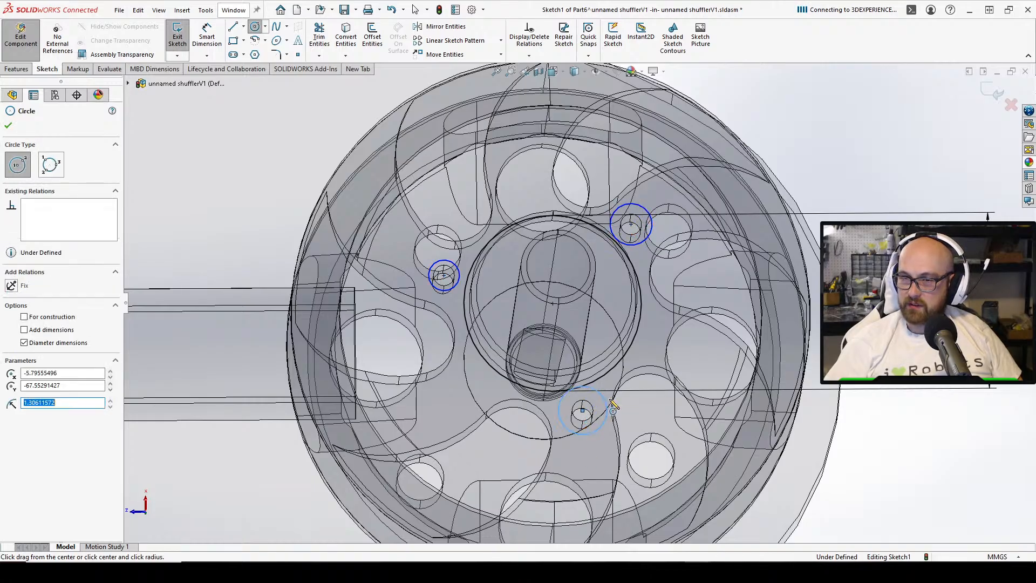
key("Escape")
Add an Equal relation between the three screw-hole circles
left_click(648, 219)
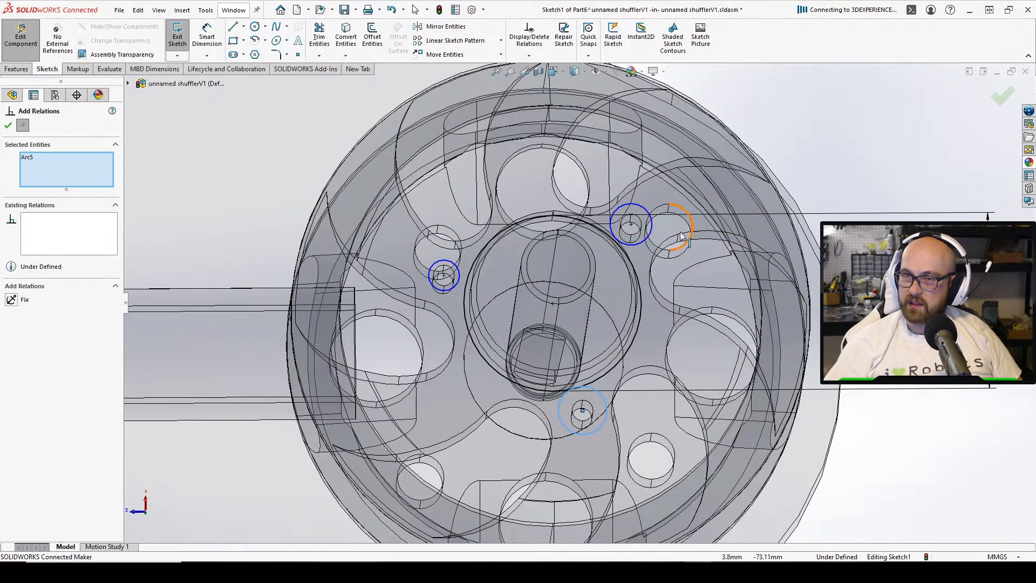
left_click(648, 216)
left_click(449, 268)
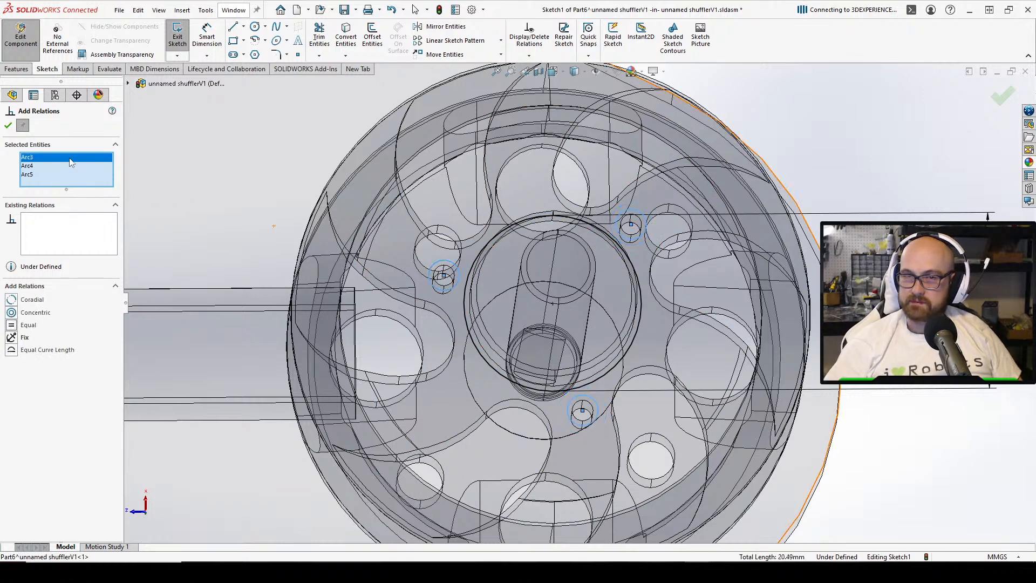
left_click(8, 126)
Dimension the diameter of one of the equal screw-hole circles as 2 mm
scroll(575, 320, "up", 5)
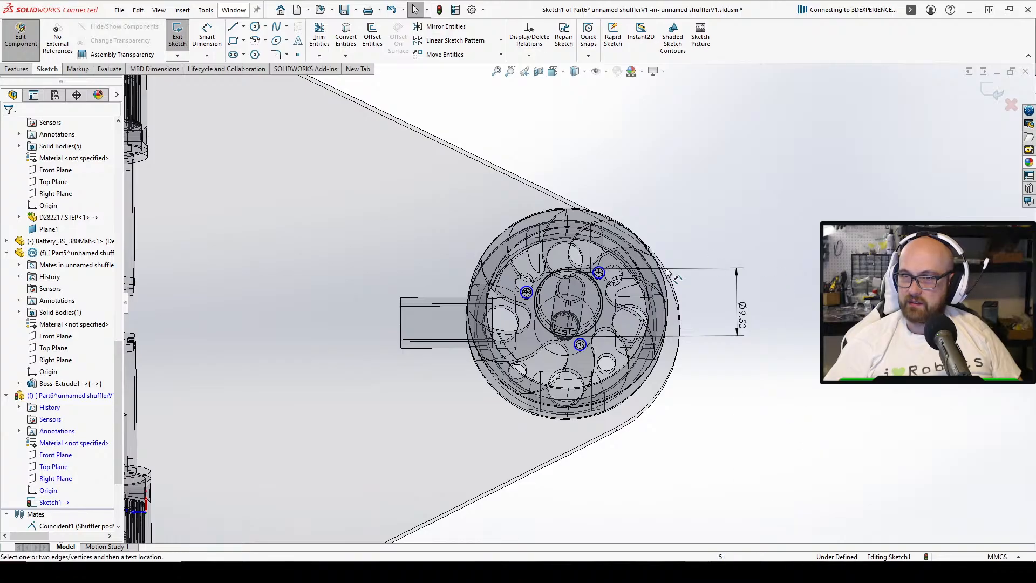
scroll(593, 280, "down", 4)
left_click(636, 250)
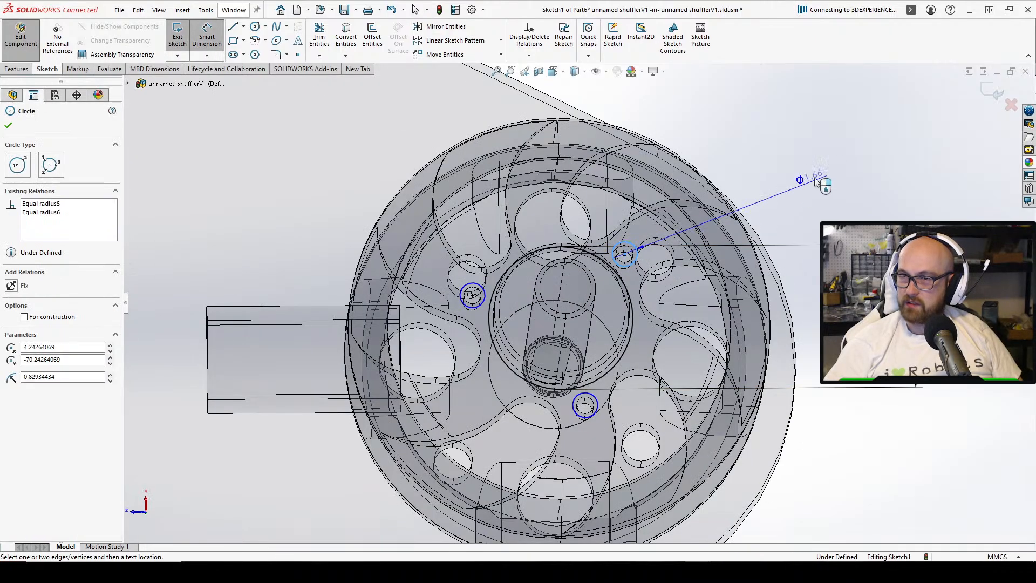
left_click(814, 177)
type("2")
key("Return")
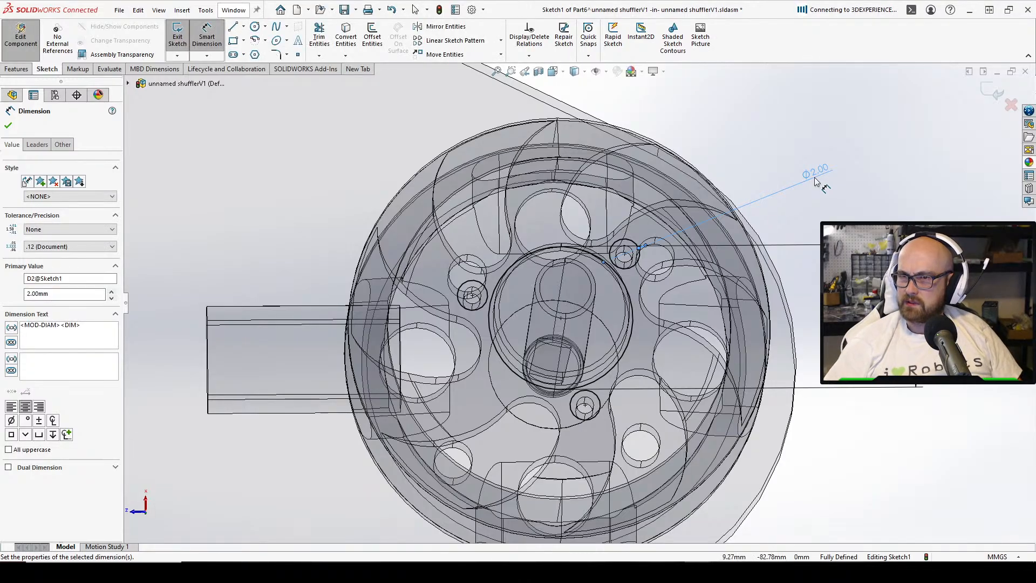
Change the screw-hole circles' diameter to 1.5 mm
double_click(817, 183)
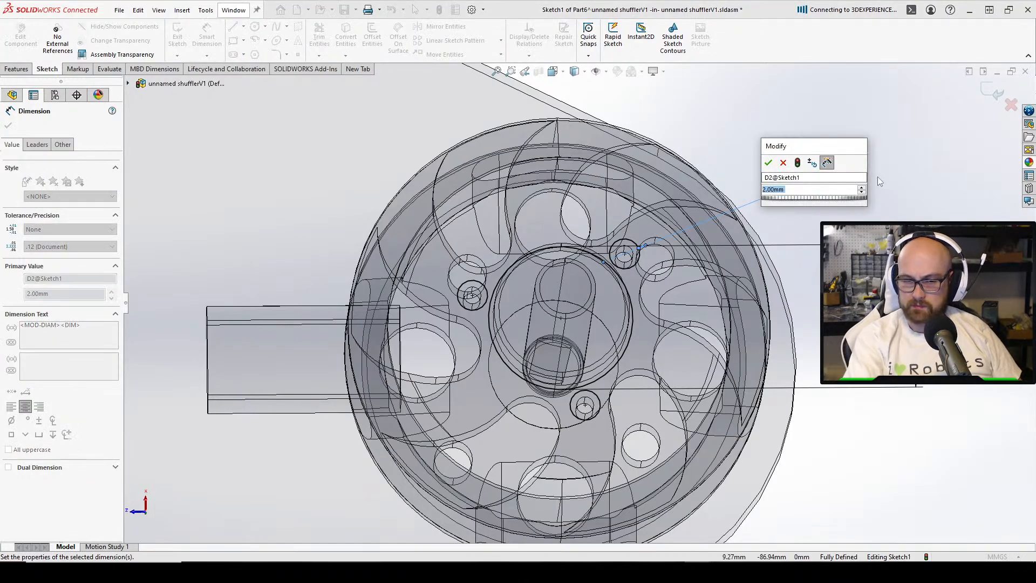
type("1.5")
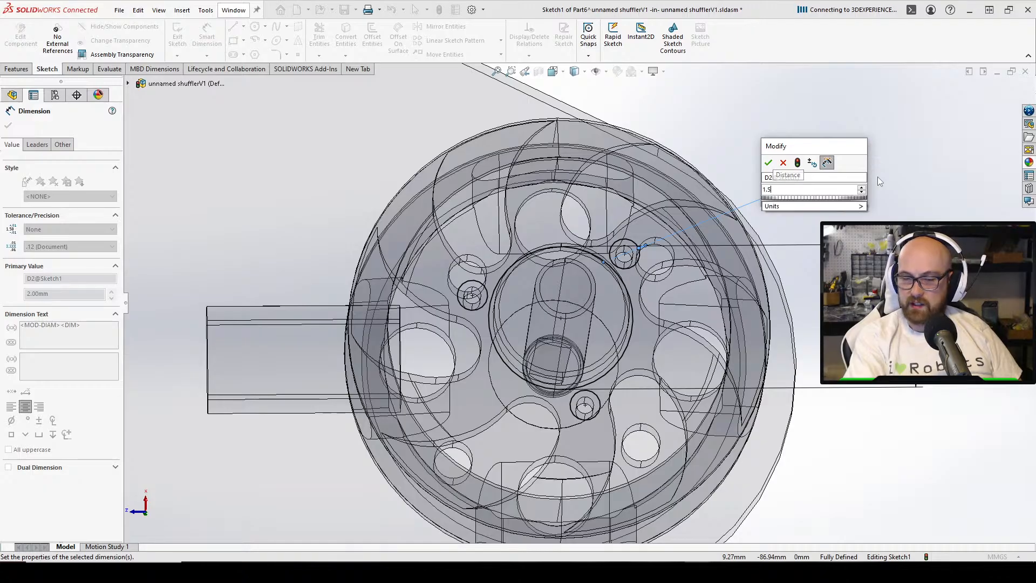
key("Return")
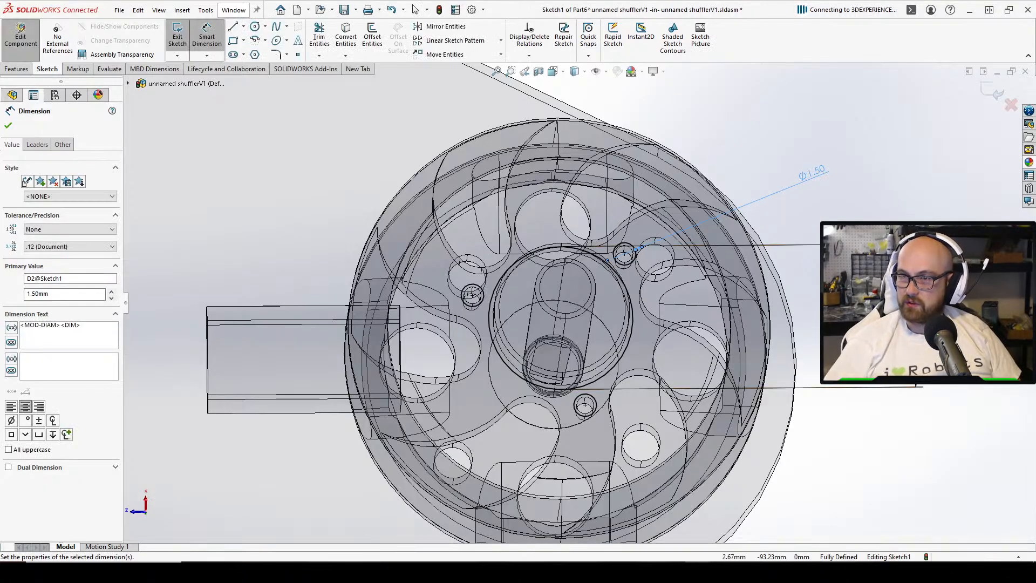
scroll(631, 286, "up", 3)
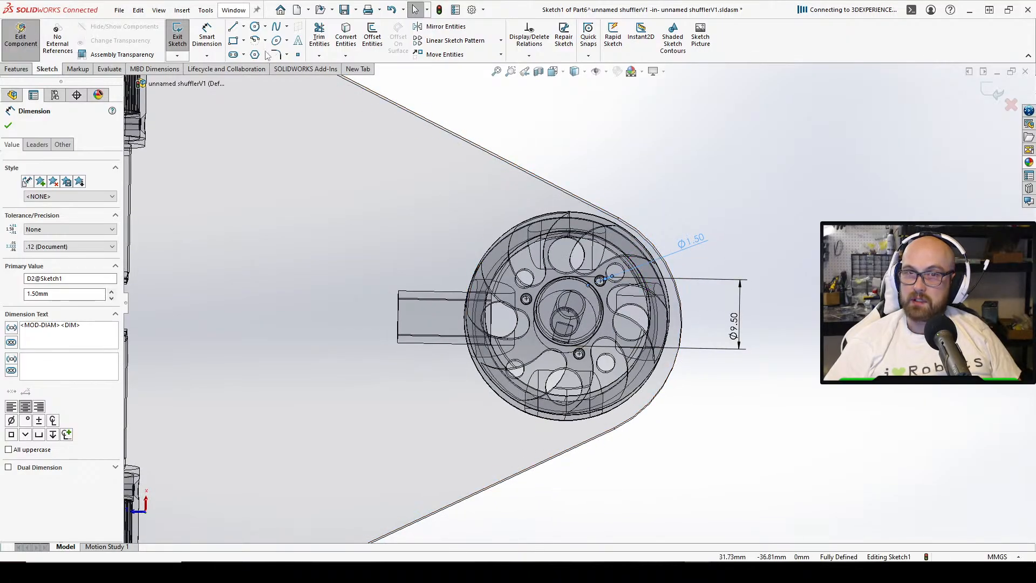
Sketch a circle about 39 mm in diameter centred on the motor shaft, surrounding the motor
scroll(490, 244, "up", 2)
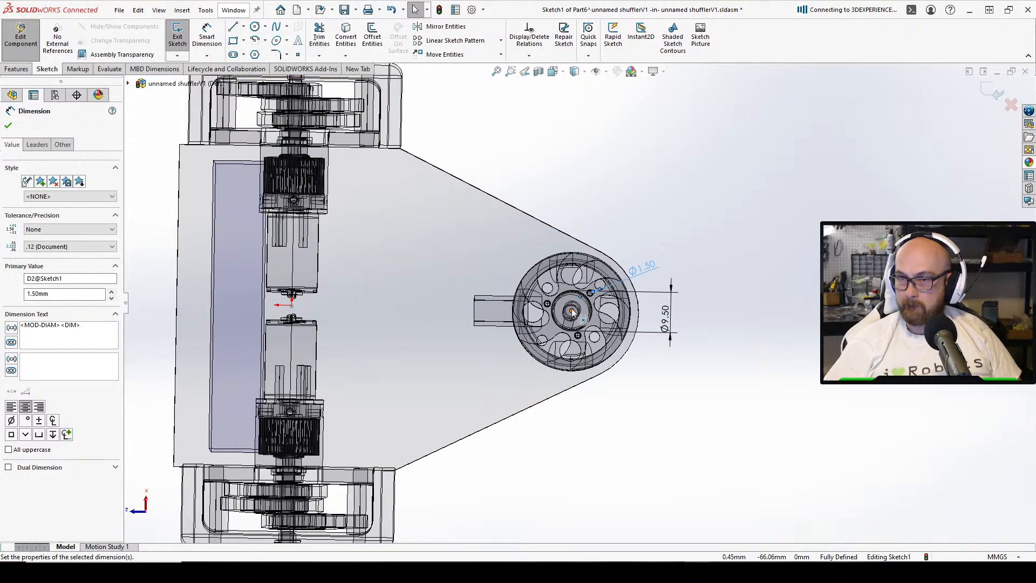
left_click(255, 26)
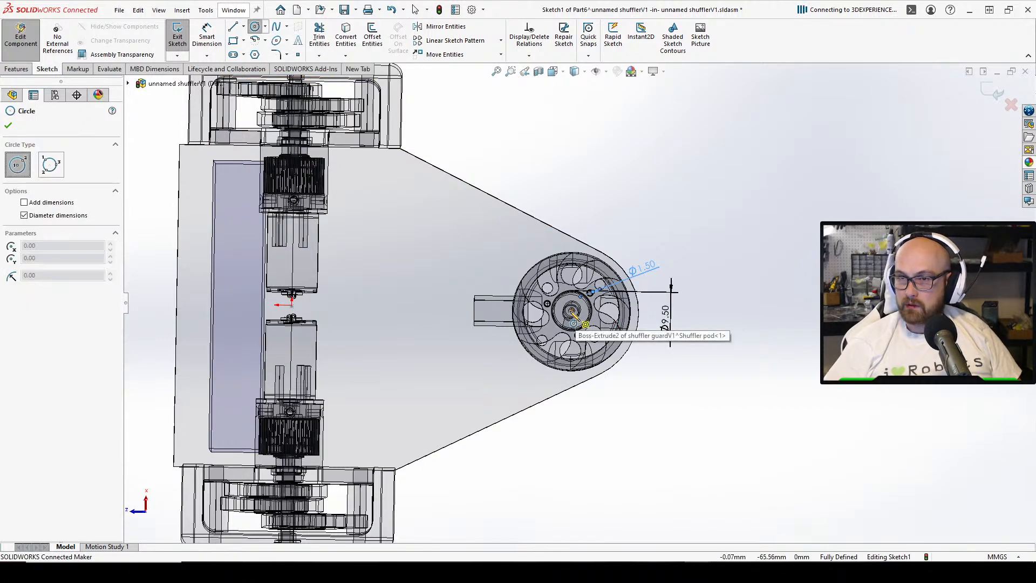
left_click_drag(571, 312, 649, 285)
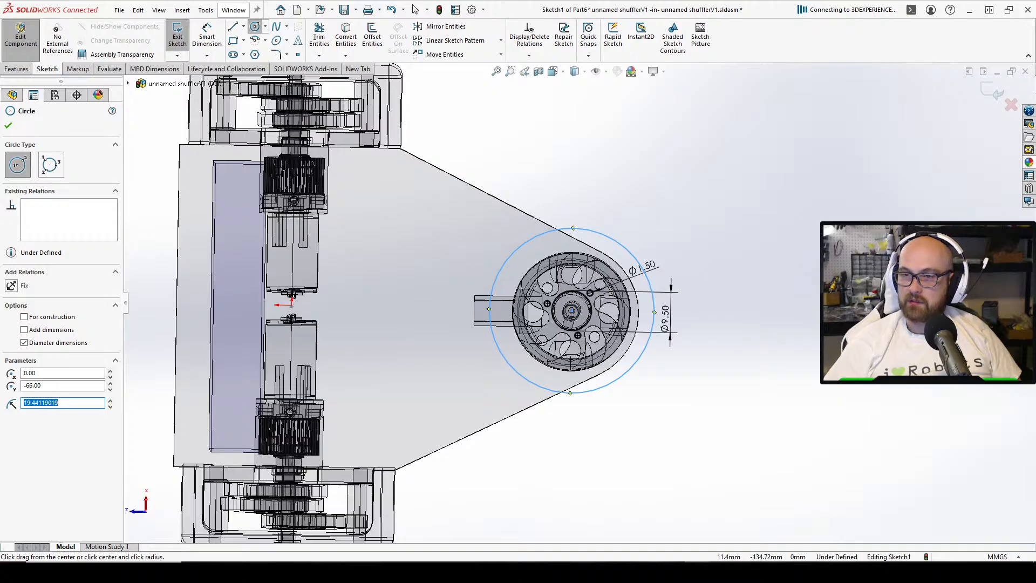
left_click(415, 9)
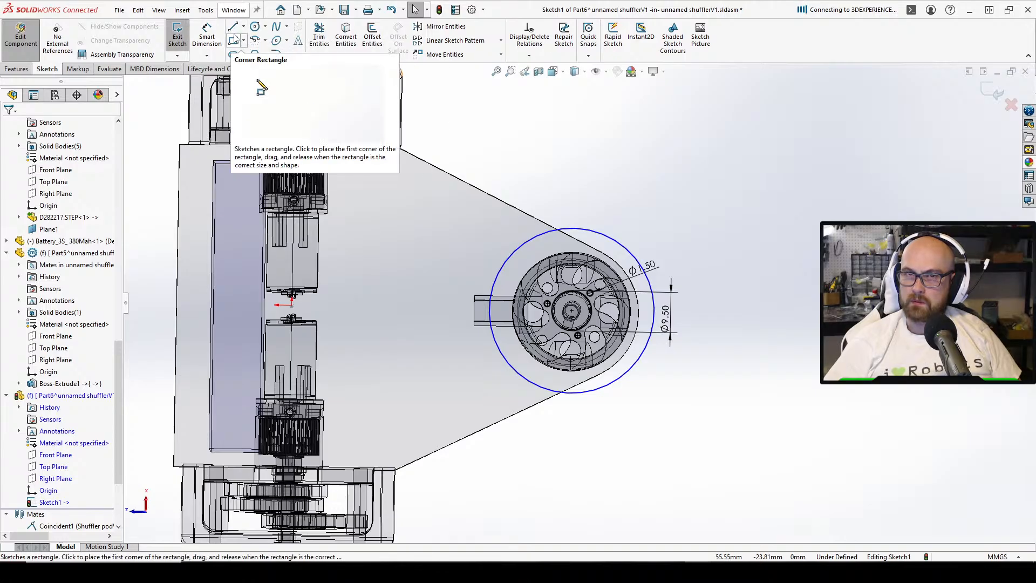
left_click(233, 27)
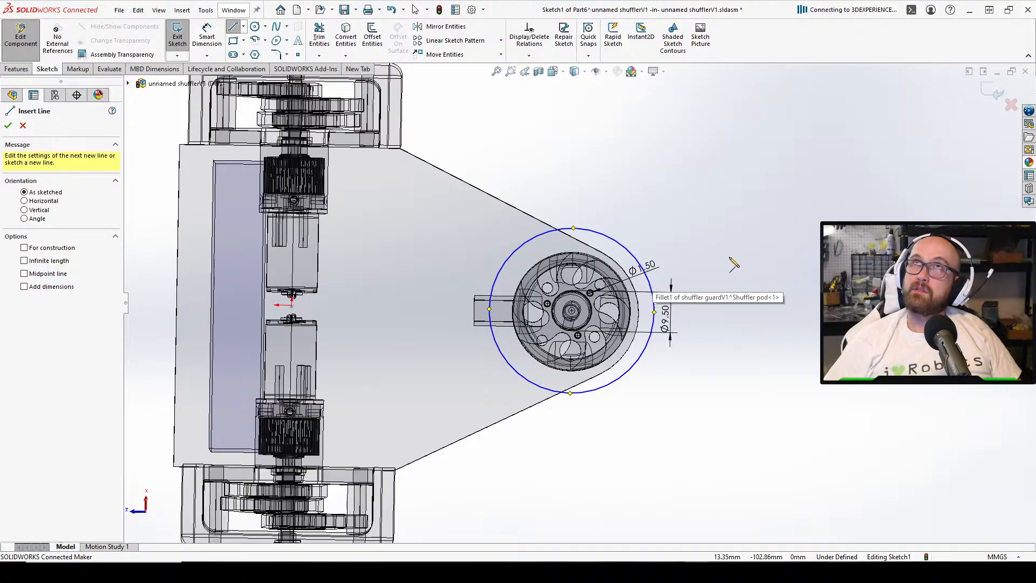
scroll(781, 286, "up", 3)
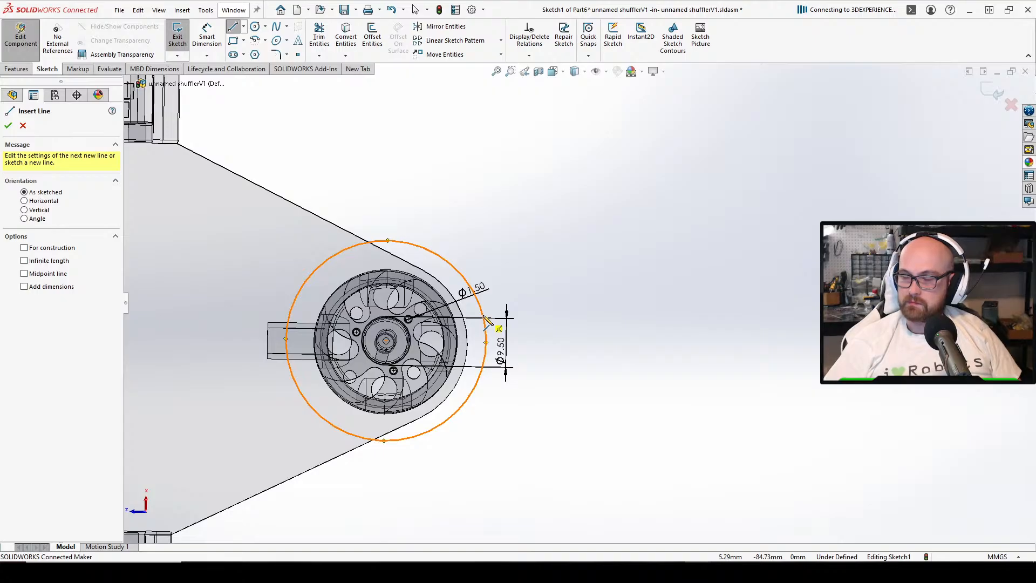
left_click(583, 323)
right_click(595, 326)
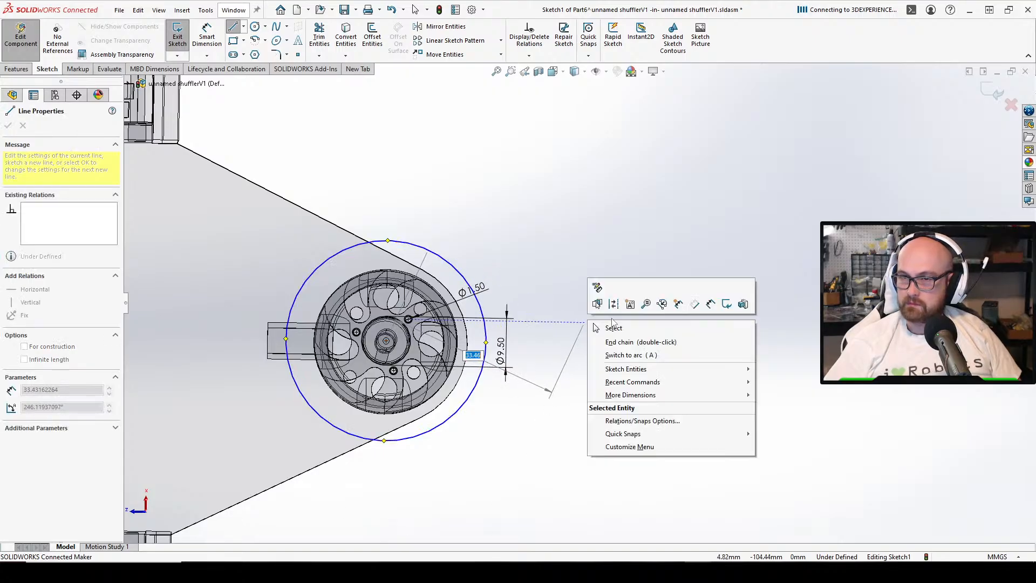
left_click(614, 328)
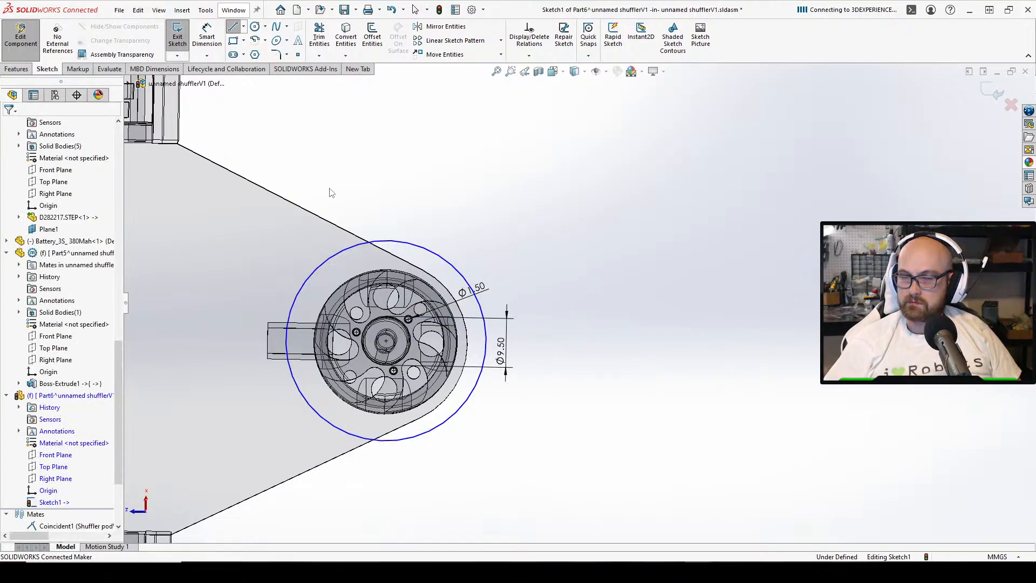
Sketch a line about 19 mm long running outward from the large circle's edge, slightly above the motor's centre level
left_click(233, 27)
left_click(482, 312)
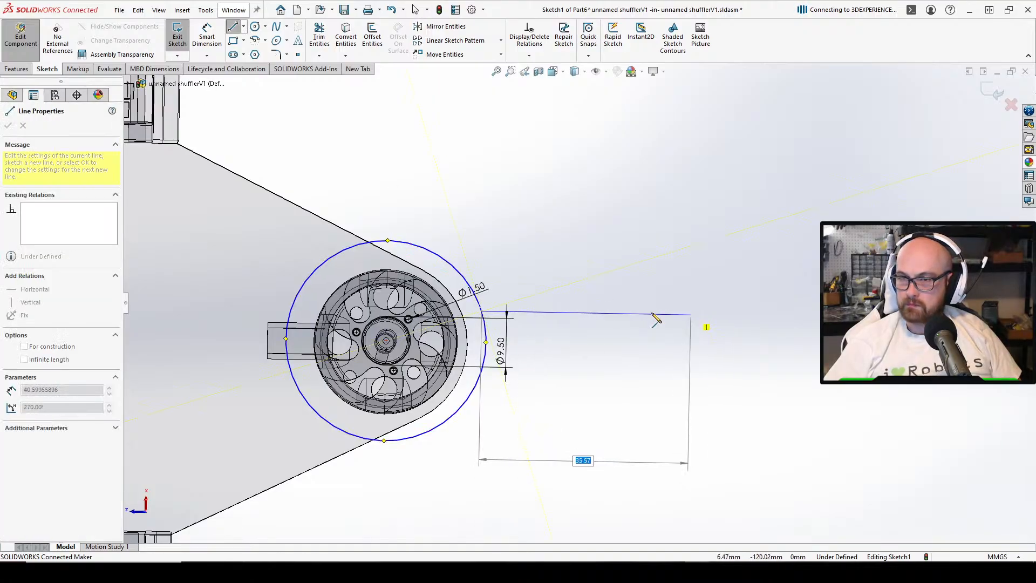
left_click(578, 312)
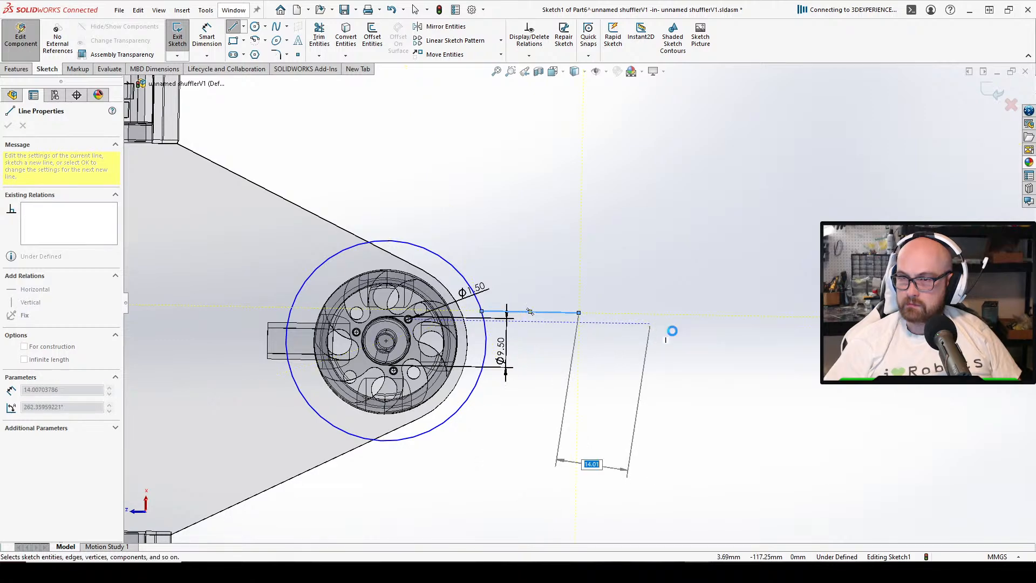
key("Escape")
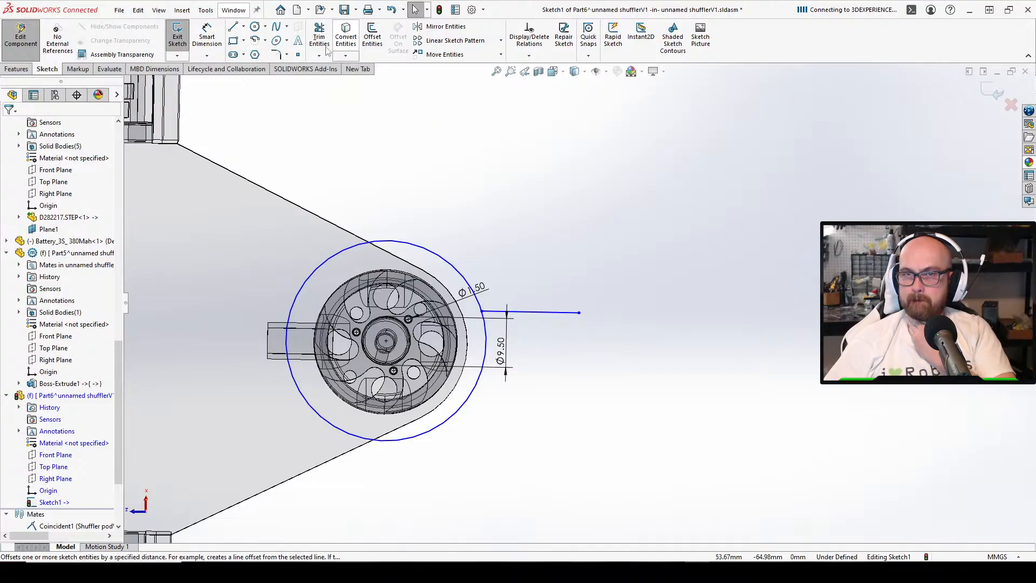
Sketch a construction line about 74 mm long from the motor's centre outward, roughly along the arm direction
left_click(234, 28)
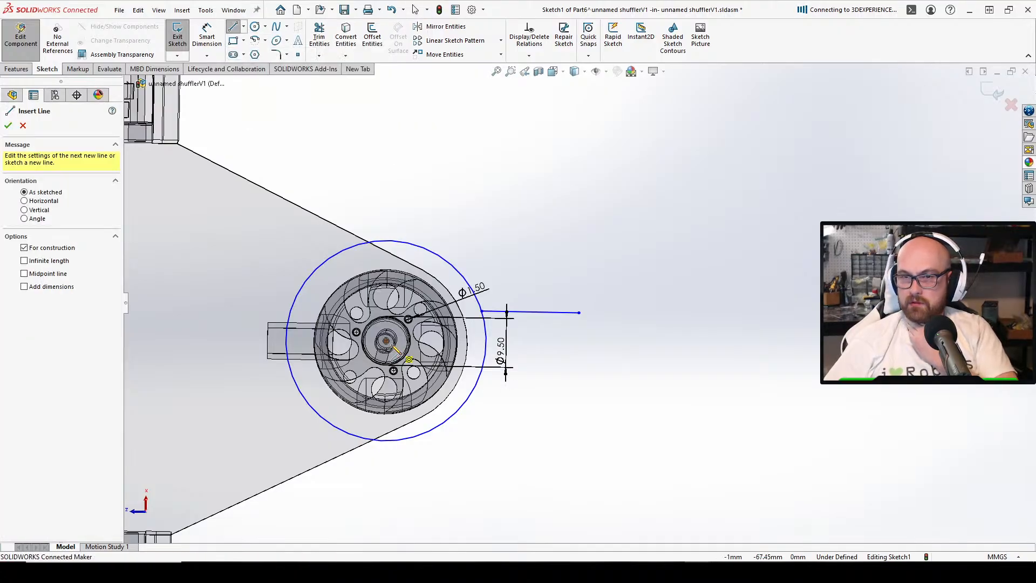
left_click(387, 341)
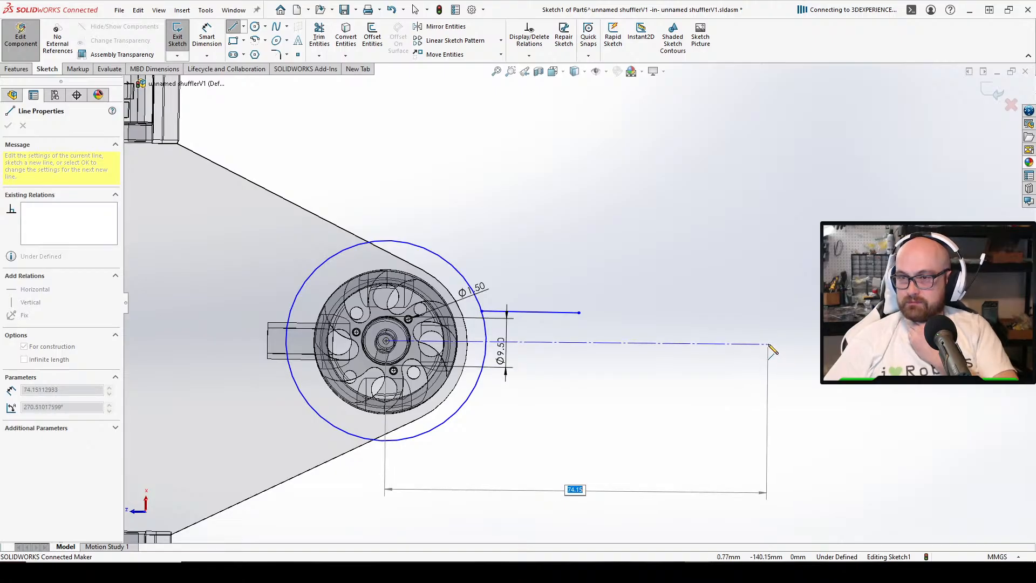
left_click(767, 347)
right_click(770, 348)
left_click(783, 352)
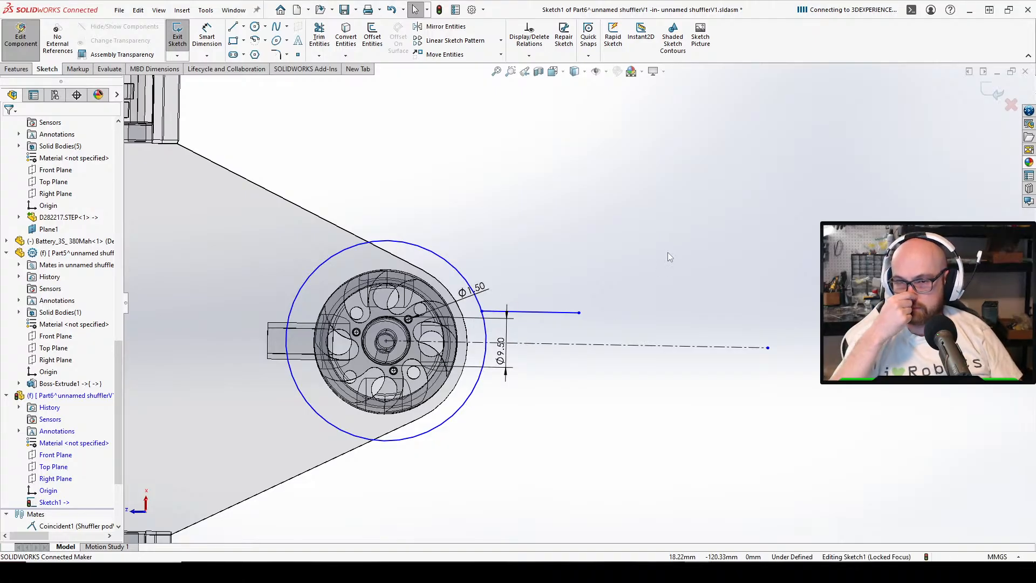
Dimension the diameter of the large outer circle as 36 mm
key("d")
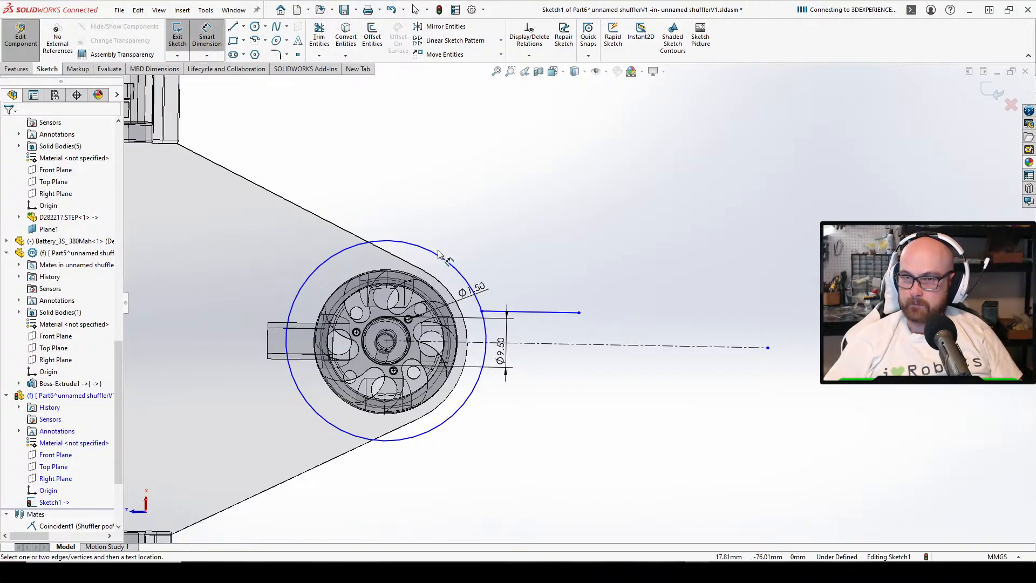
left_click(434, 260)
left_click(489, 186)
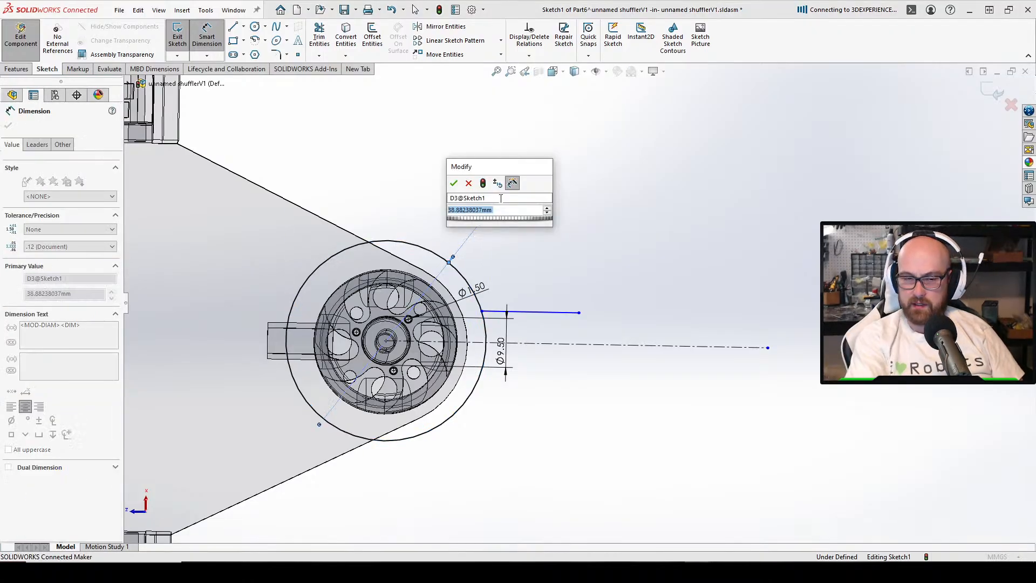
type("36")
key("Return")
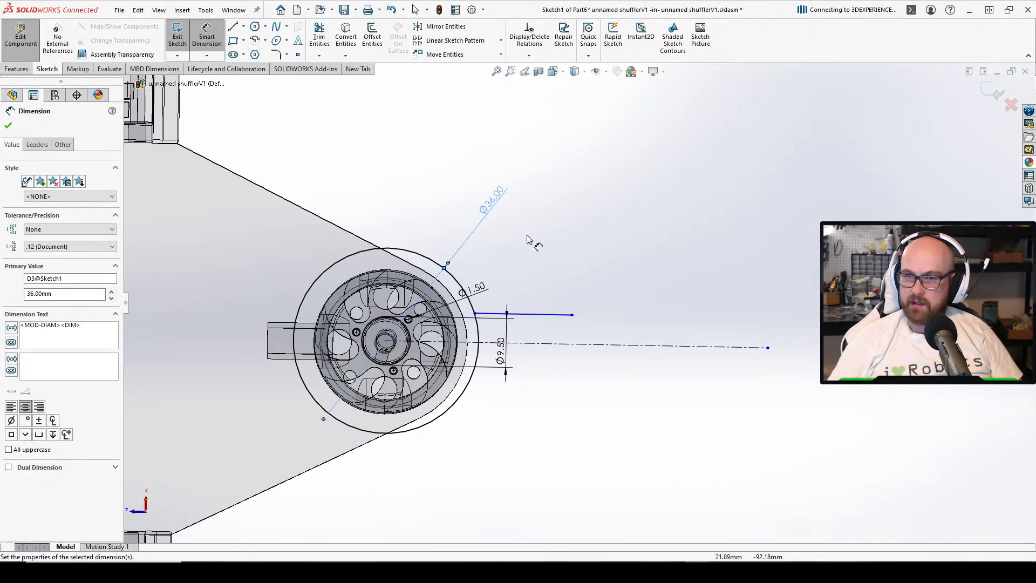
key("Escape")
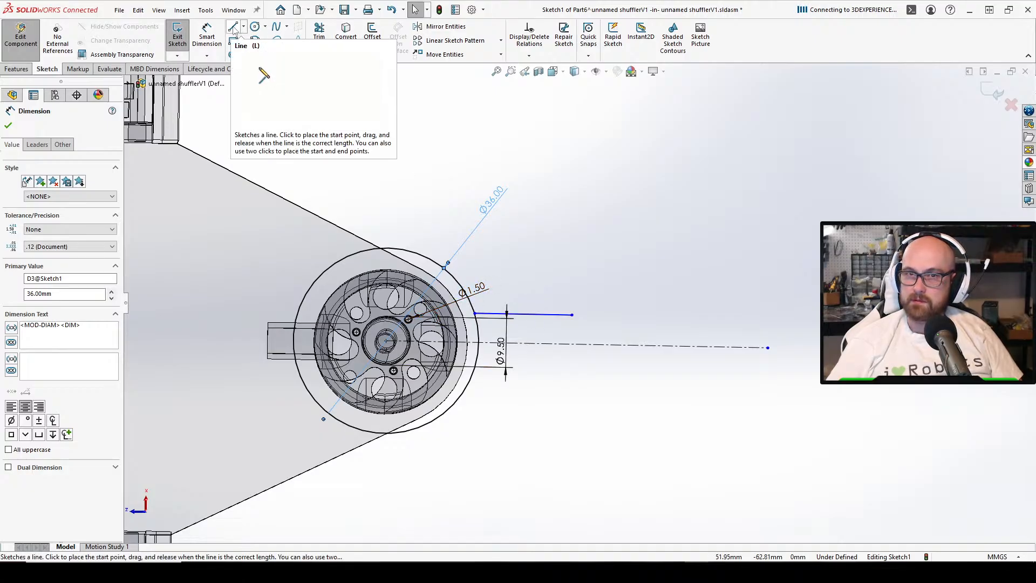
Sketch an outward-angled line from the arm line's free end, continued by a perpendicular end line about 22 mm long across the construction line
left_click(441, 27)
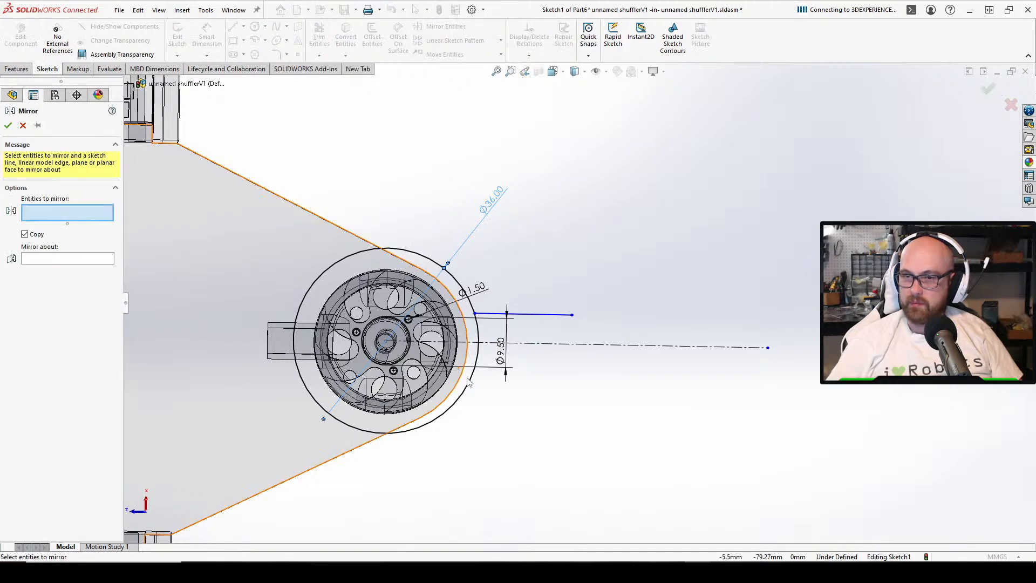
left_click(22, 126)
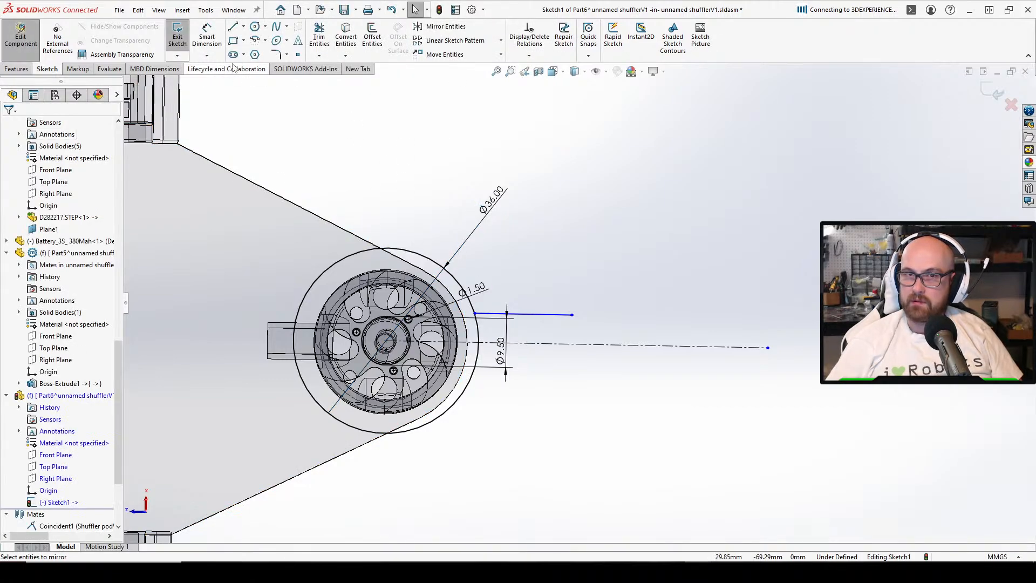
key("l")
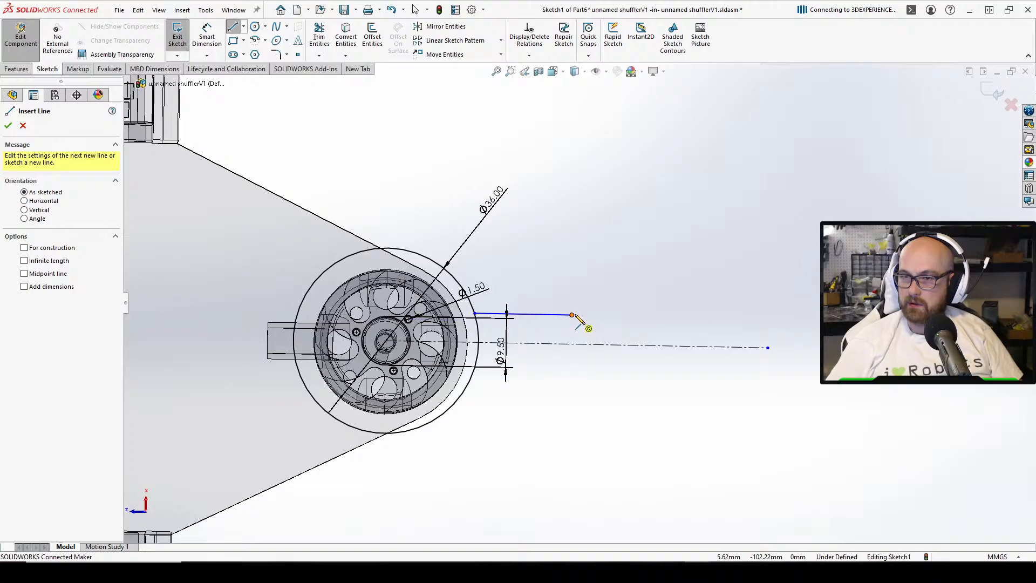
left_click(572, 315)
left_click(616, 283)
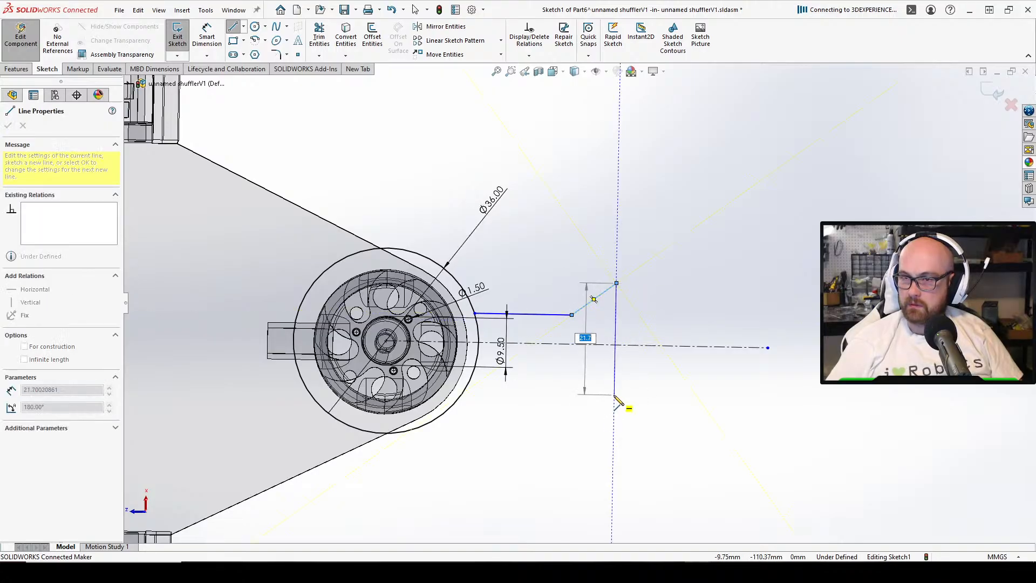
left_click(615, 395)
right_click(616, 396)
left_click(639, 398)
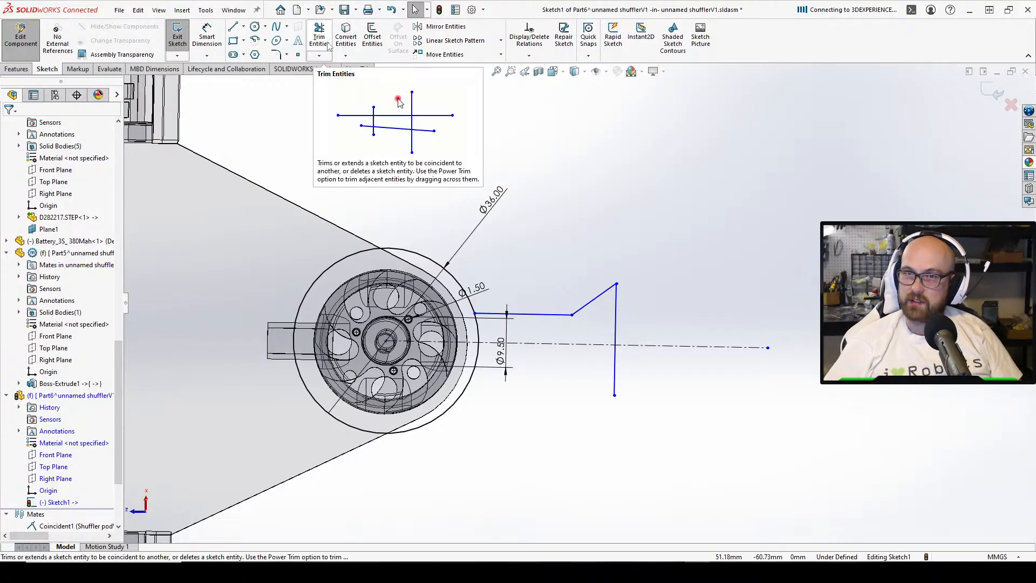
Mirror the arm line and the angled line about the construction line
left_click(440, 26)
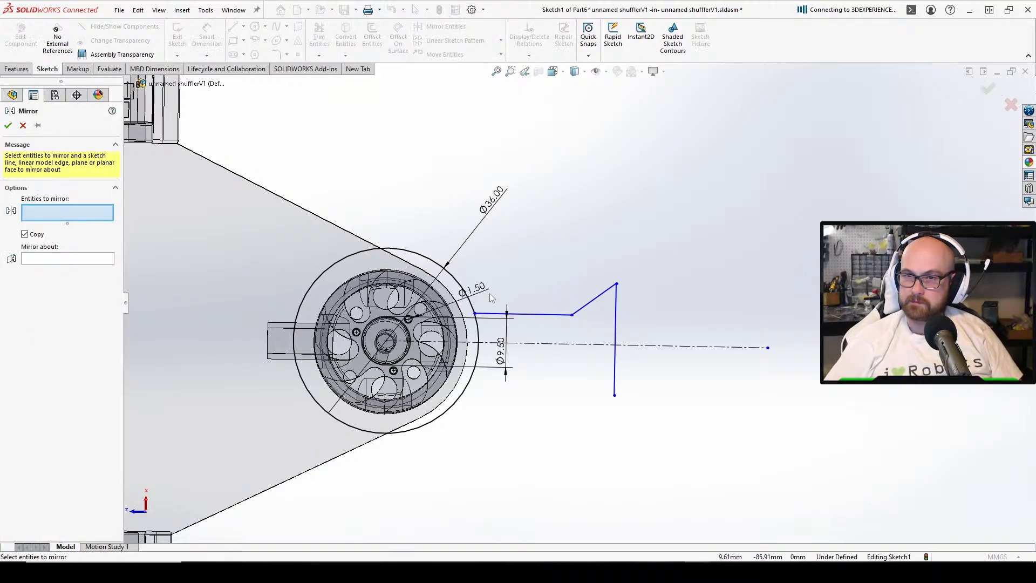
left_click(542, 315)
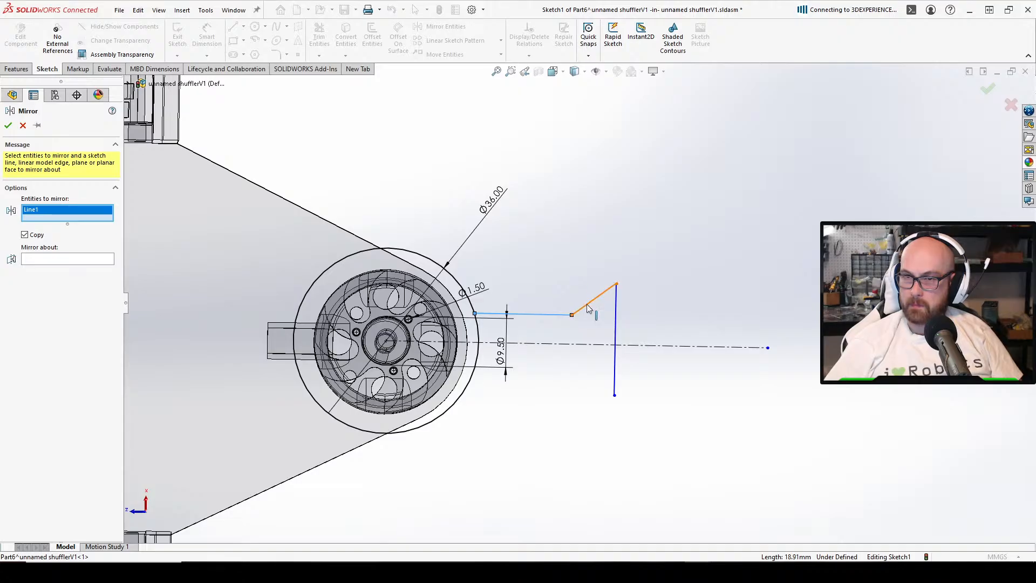
left_click(588, 308)
left_click(576, 344)
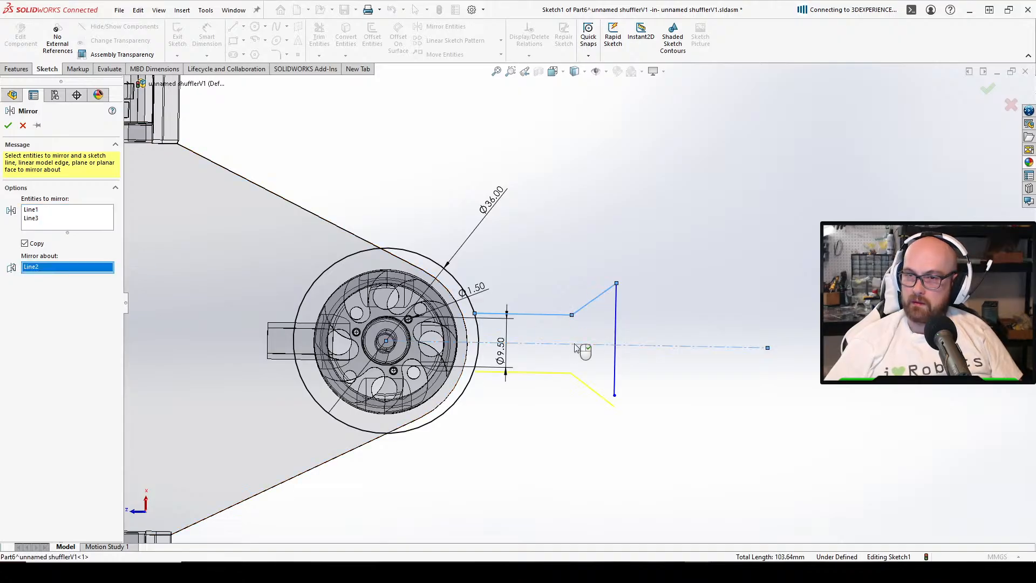
left_click(8, 126)
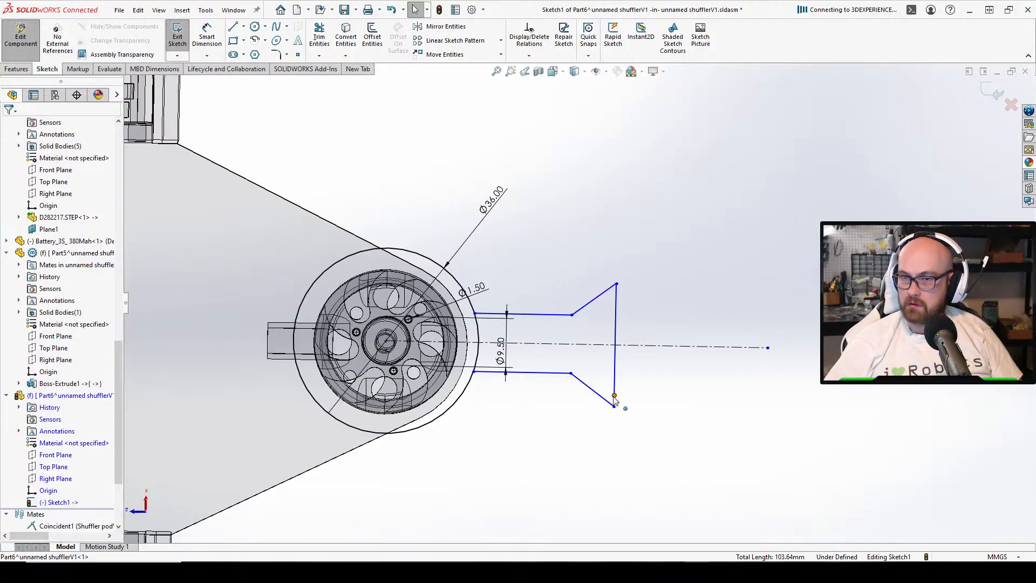
Merge the straight end line's loose endpoint with the mirrored angled line's end and delete that end line
left_click_drag(614, 399, 618, 413)
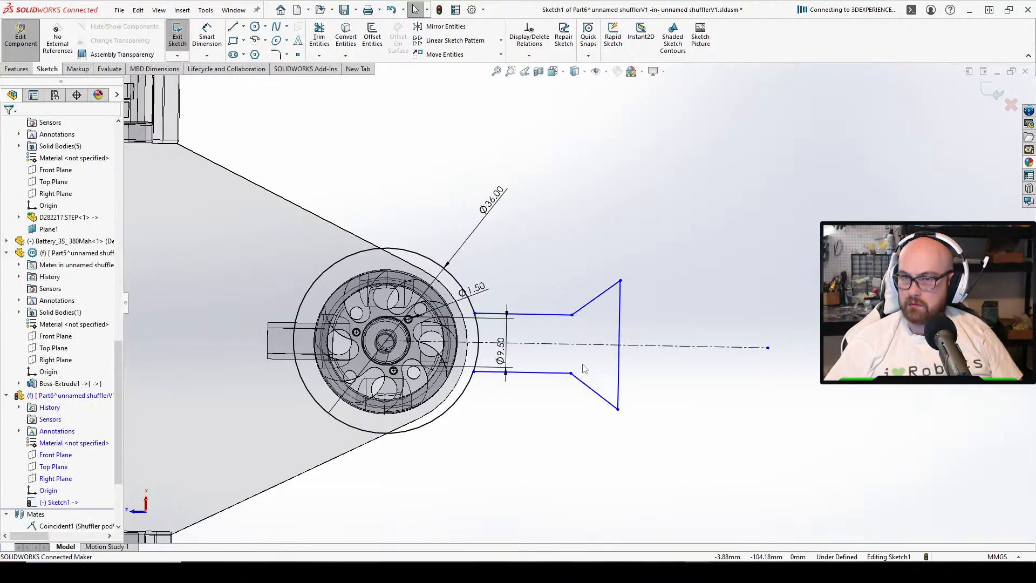
left_click(623, 382)
key("Delete")
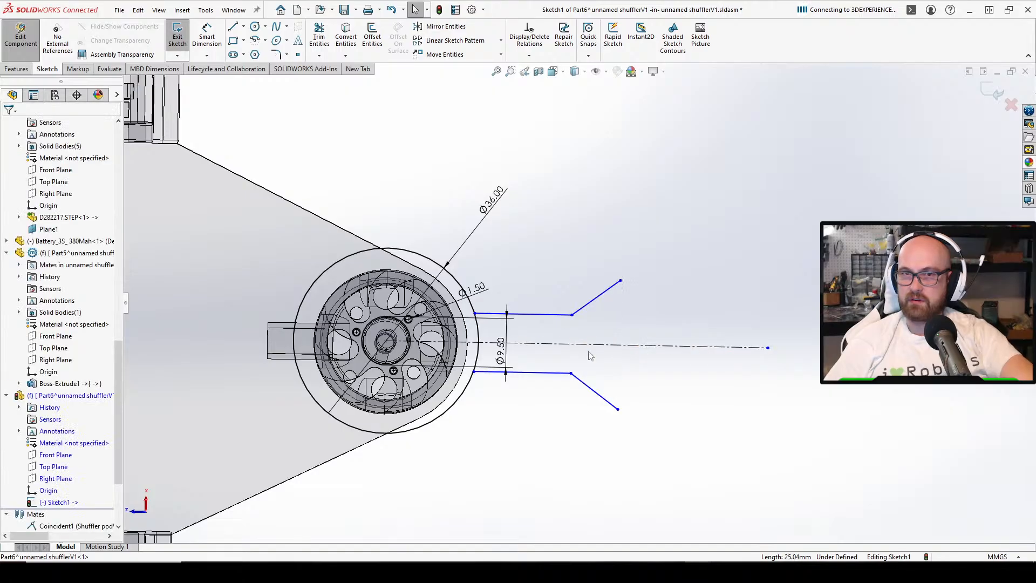
Close the arm's flared end with a centerpoint arc centred on the motor, joining the outer ends of the two angled lines
left_click(255, 40)
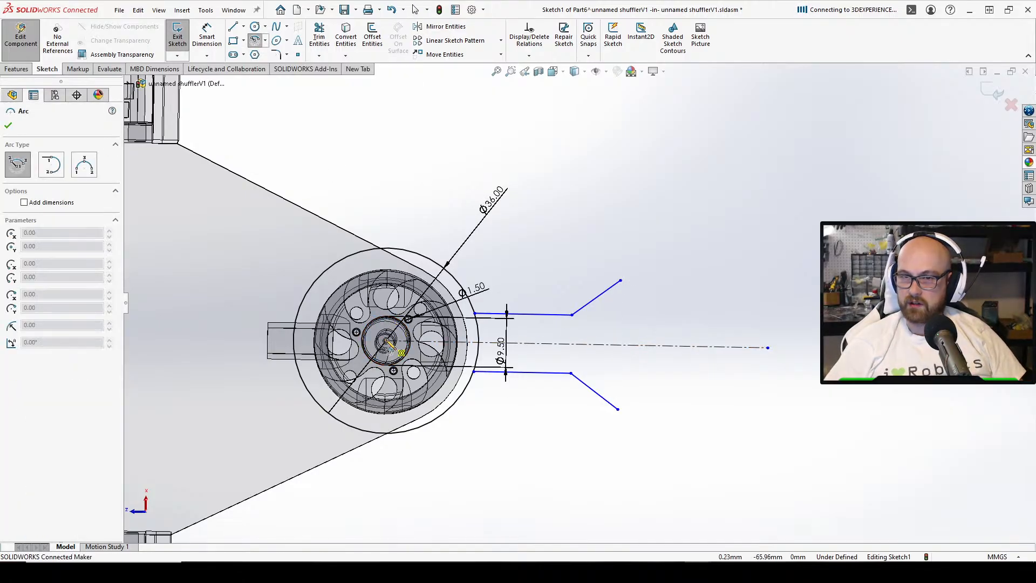
left_click(387, 340)
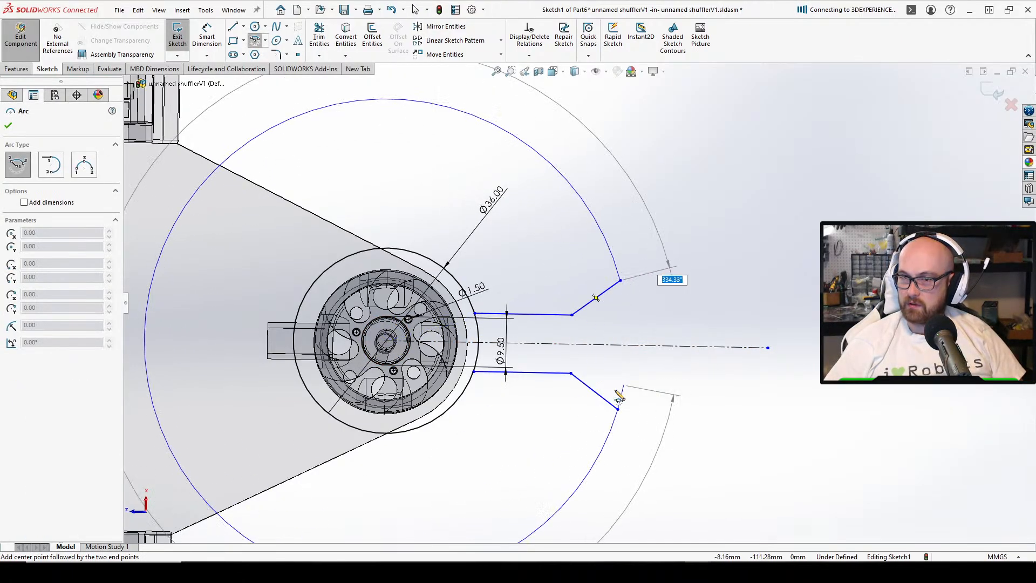
left_click(621, 280)
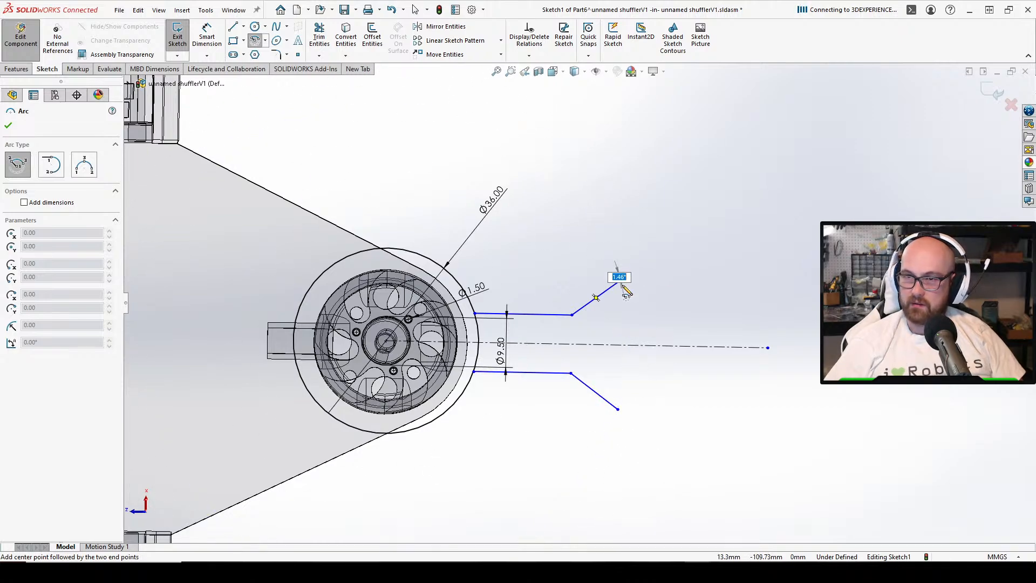
left_click(618, 408)
right_click(692, 426)
left_click(712, 429)
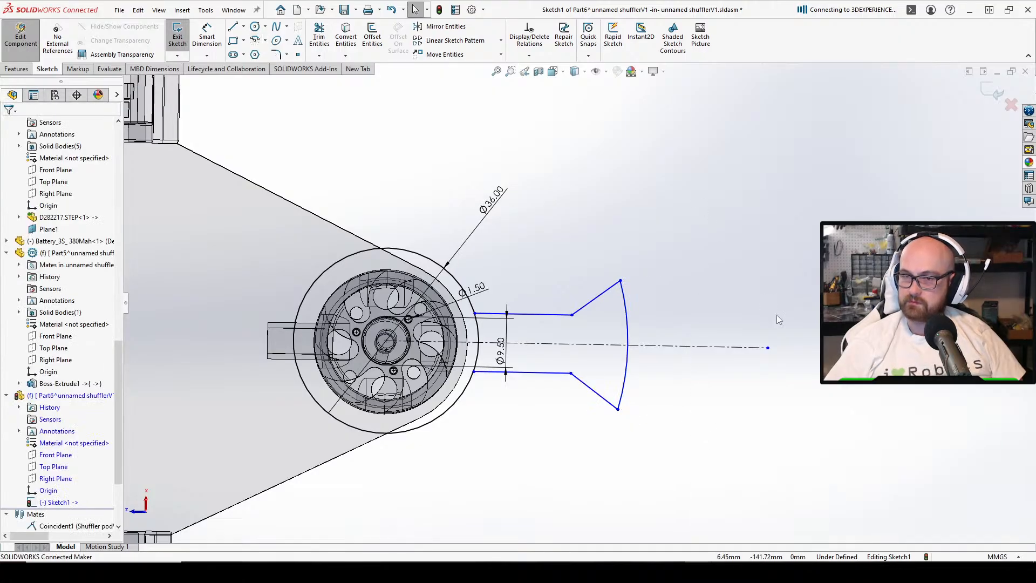
Dimension the distance between the arm's two parallel lines and set it to 12 mm
key("d")
left_click(550, 374)
left_click(557, 314)
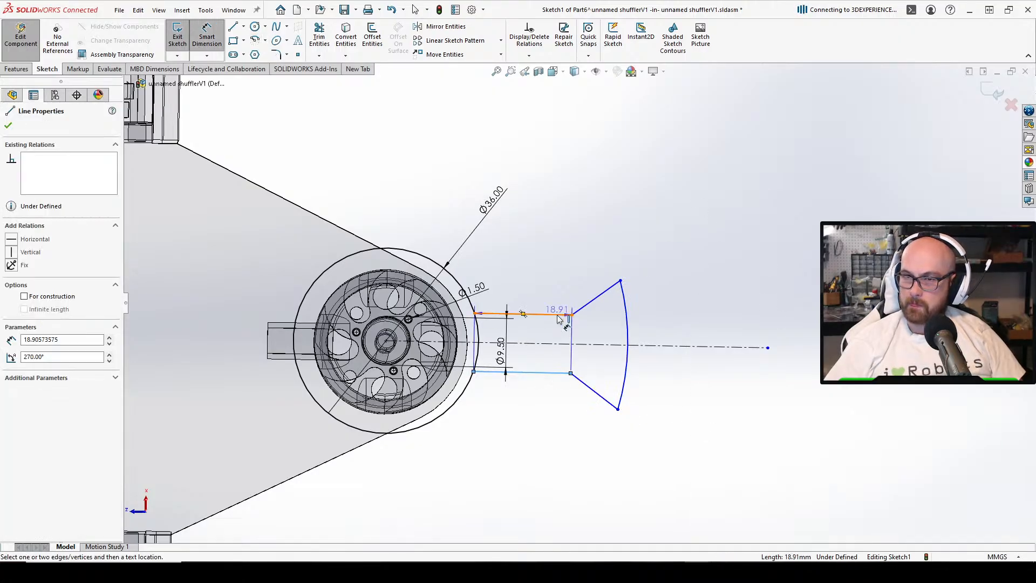
left_click(753, 305)
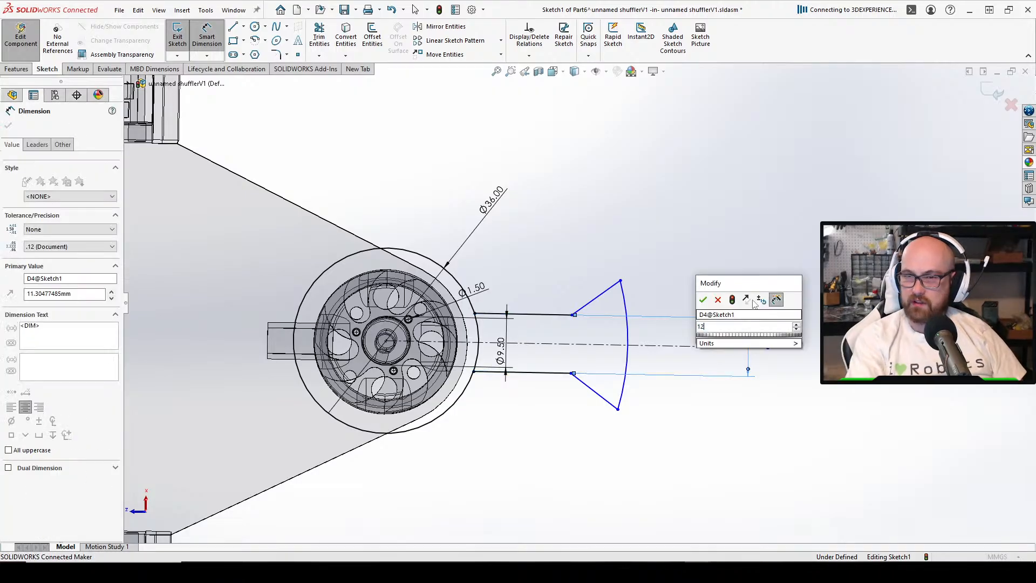
type("12")
key("Return")
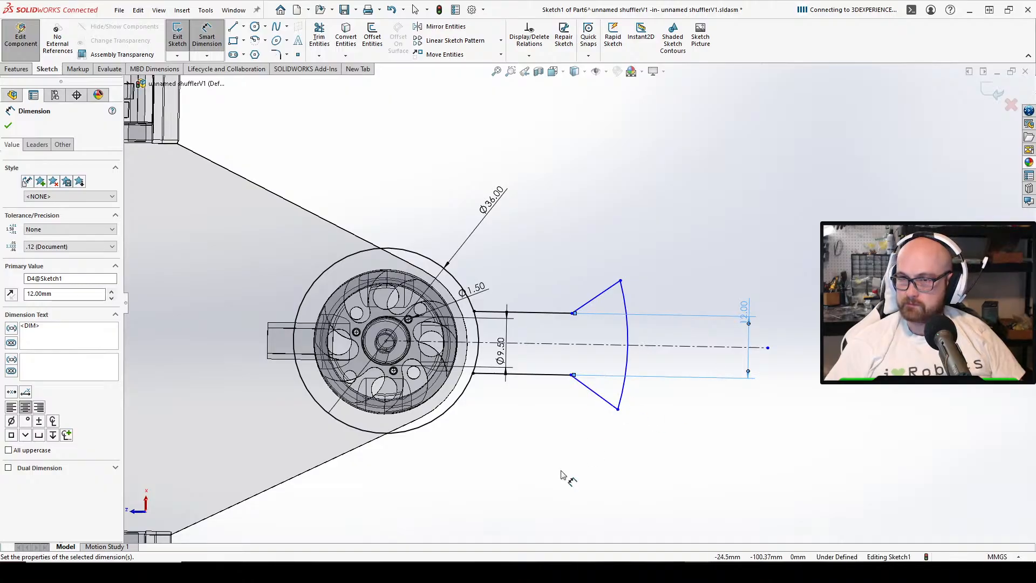
right_click(559, 446)
key("Escape")
key("Escape")
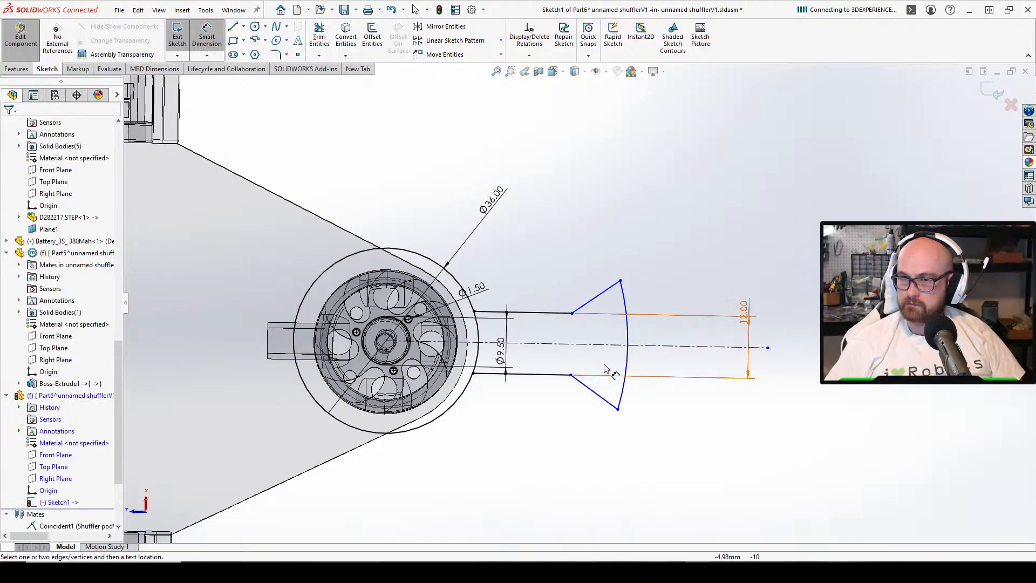
Dimension the arc at the arm's flared end with a radius of 50 mm
left_click(628, 358)
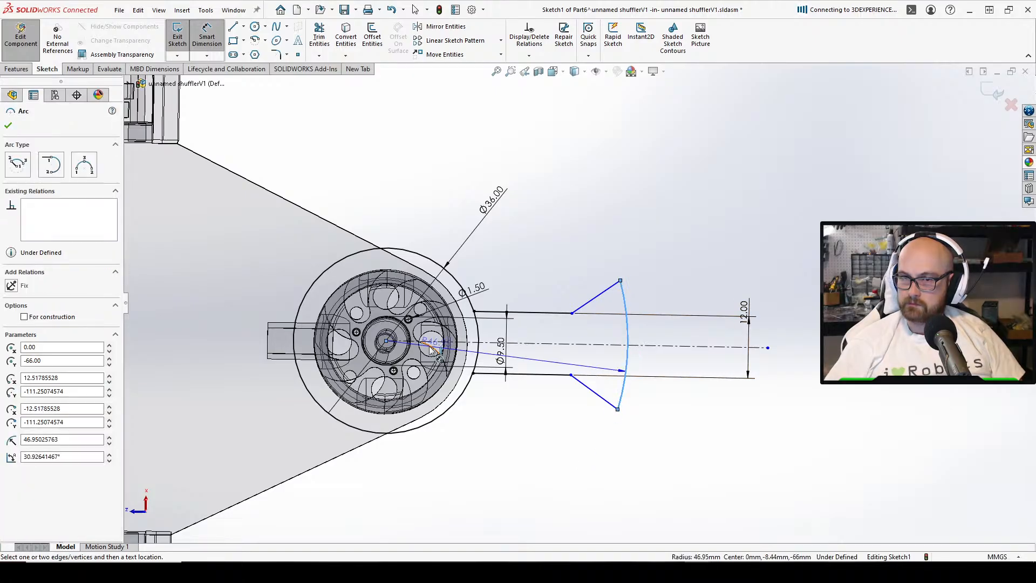
left_click(711, 264)
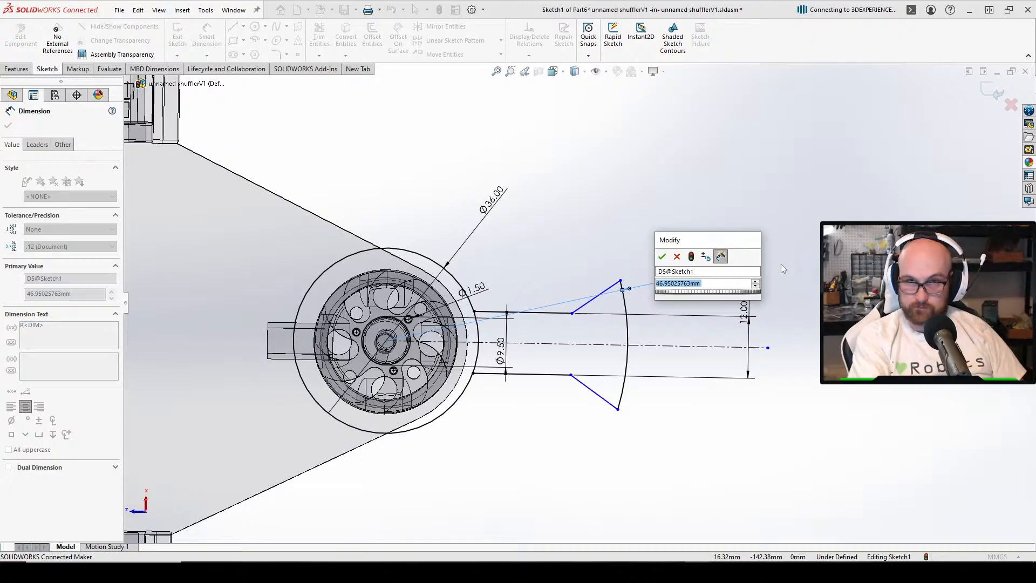
type("50")
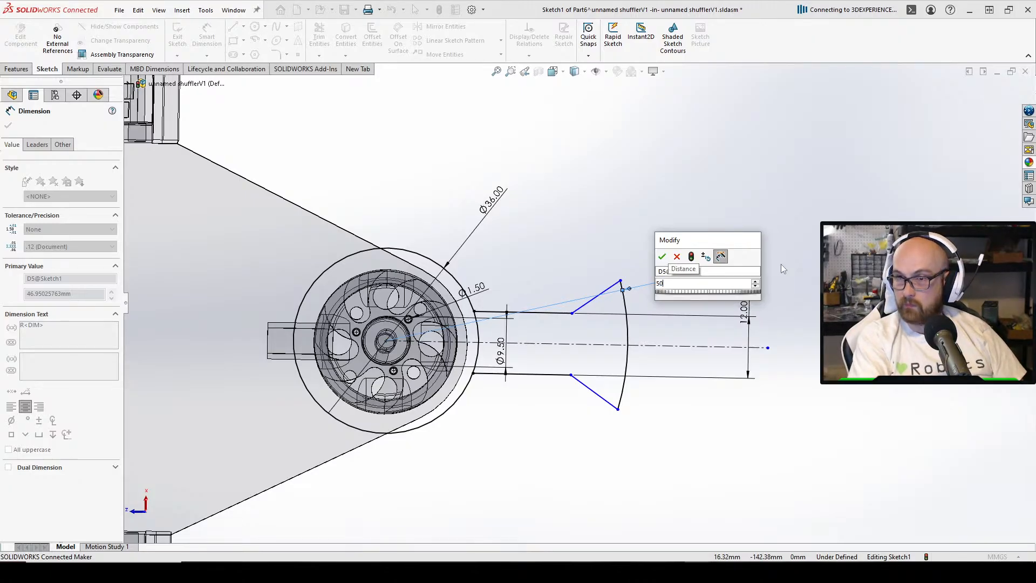
key("Return")
Set the flared end arc's radius to 63 mm
scroll(538, 289, "up", 3)
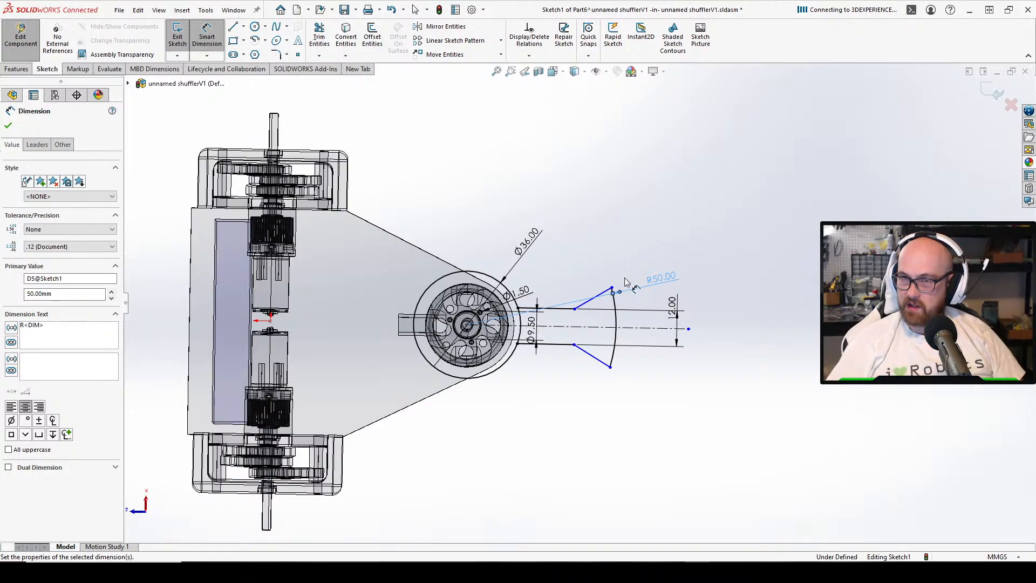
double_click(674, 279)
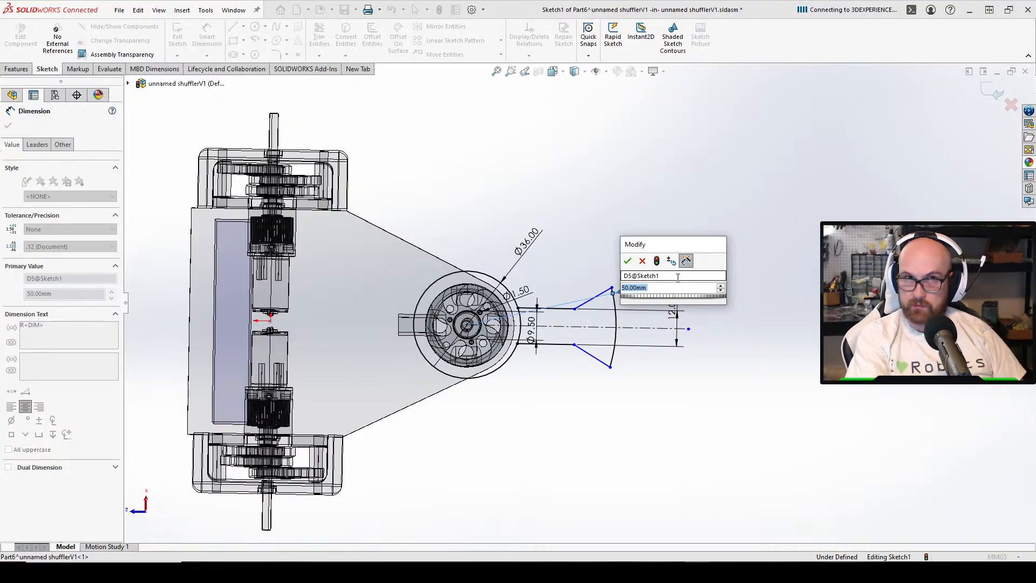
type("62")
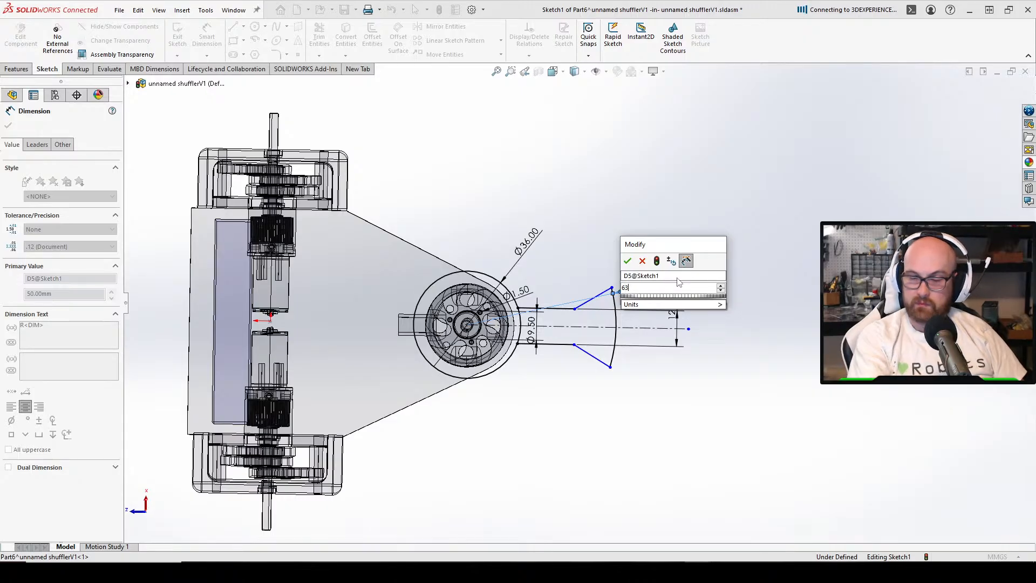
key("Return")
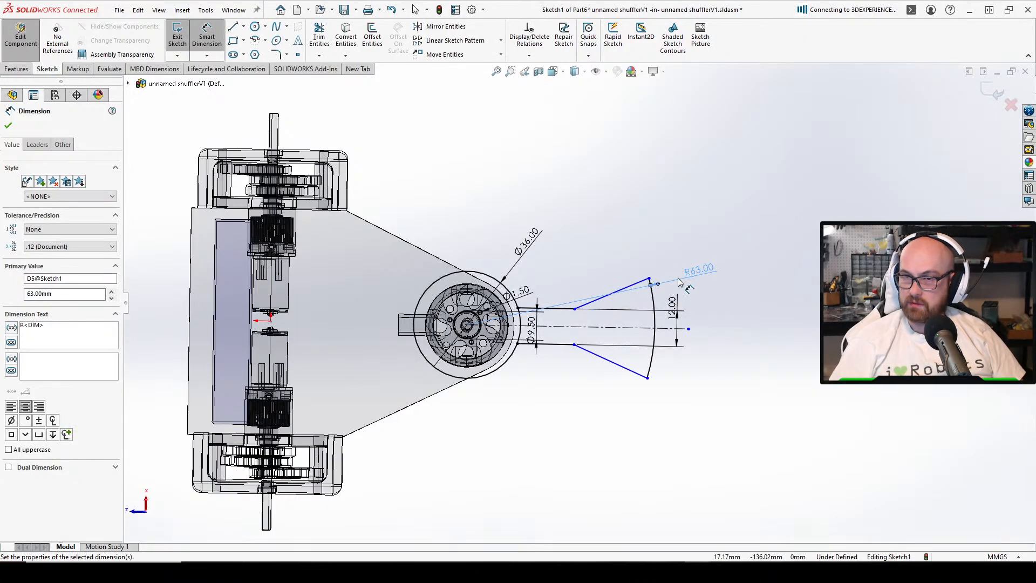
key("Escape")
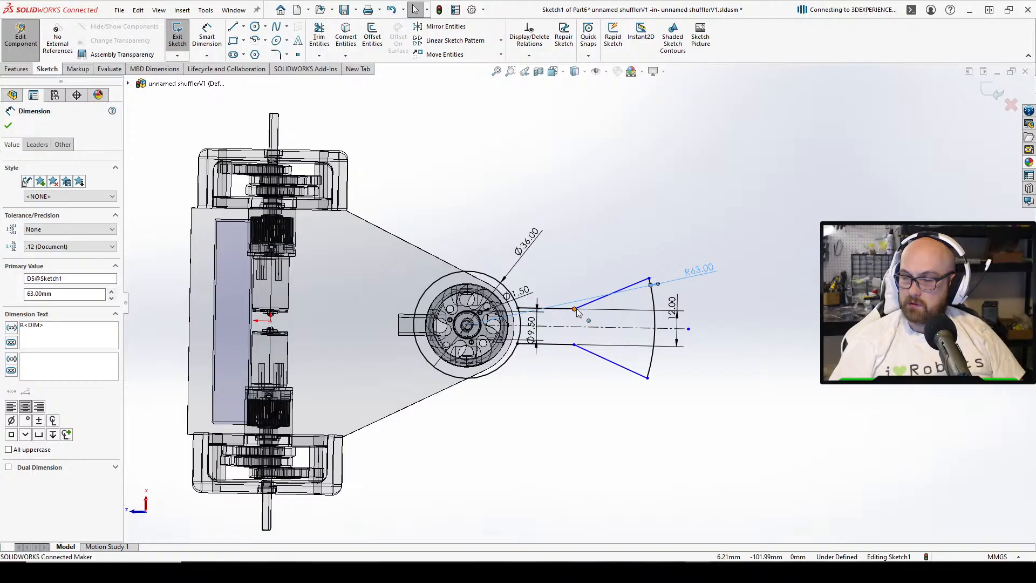
Move the corner where the flare starts outward along the arm, closer to the end arc
left_click_drag(575, 309, 621, 309)
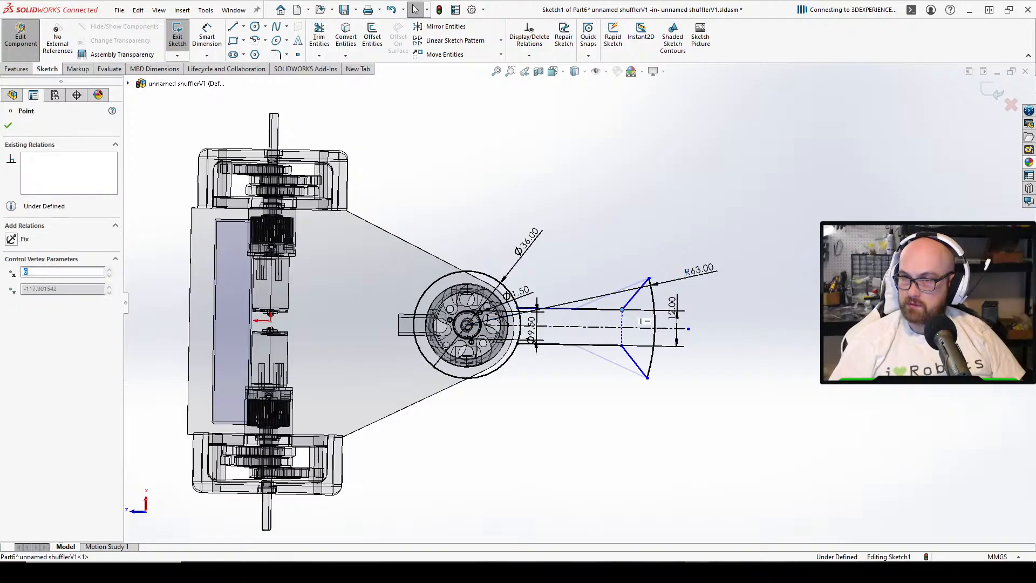
key("Escape")
scroll(620, 337, "down", 2)
scroll(750, 353, "up", 3)
scroll(624, 357, "down", 5)
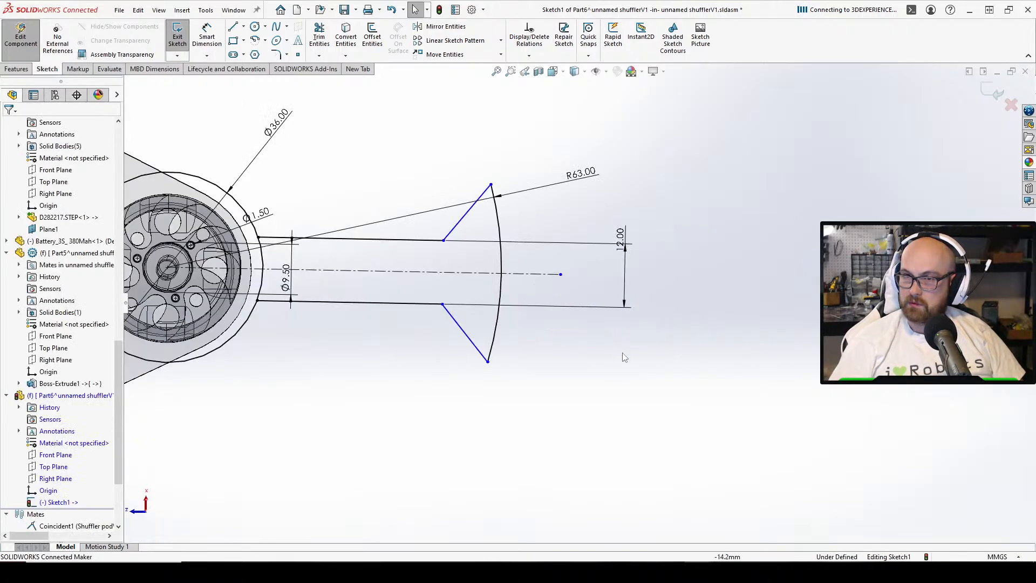
key("d")
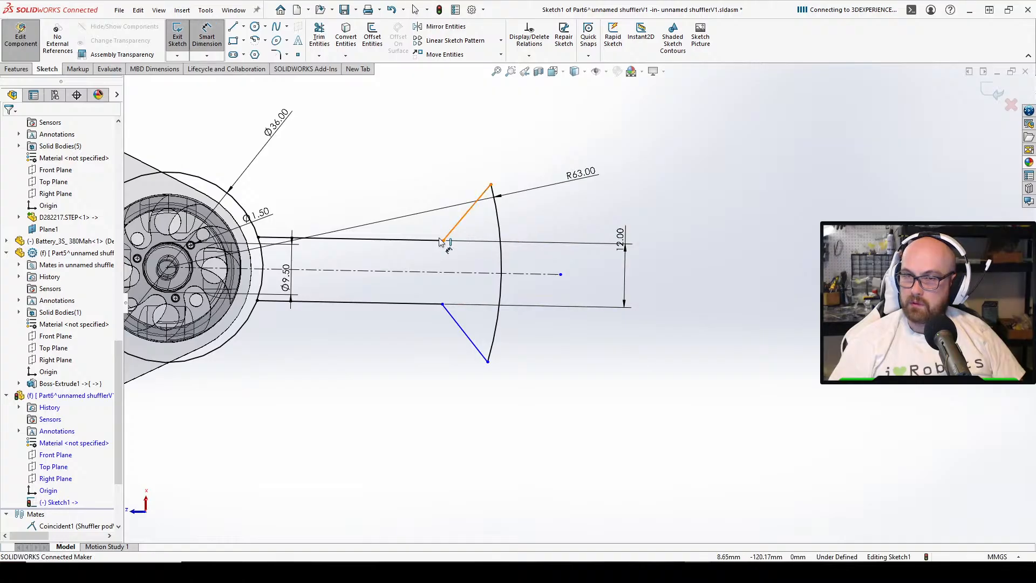
left_click(455, 231)
left_click(386, 239)
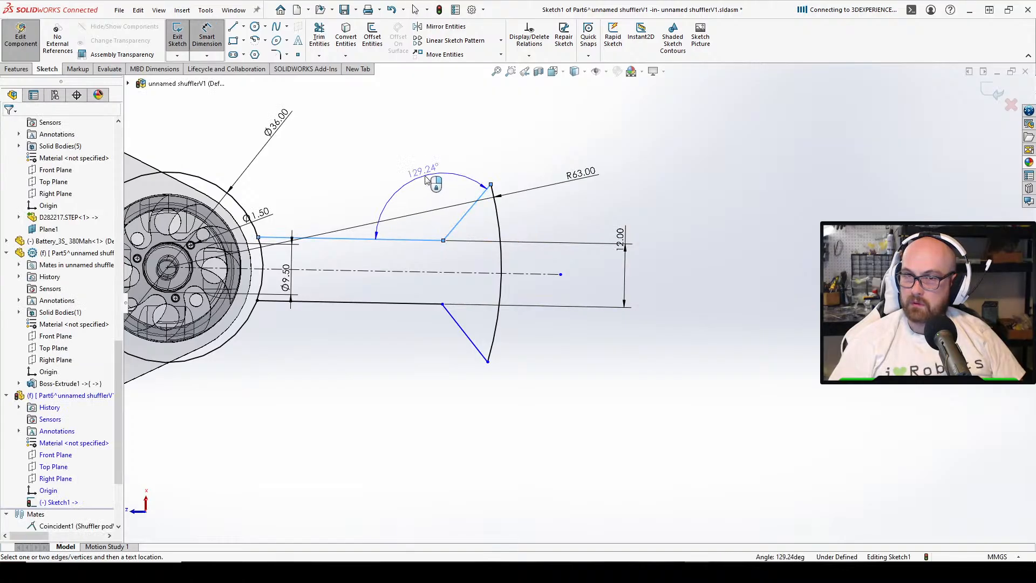
left_click(417, 172)
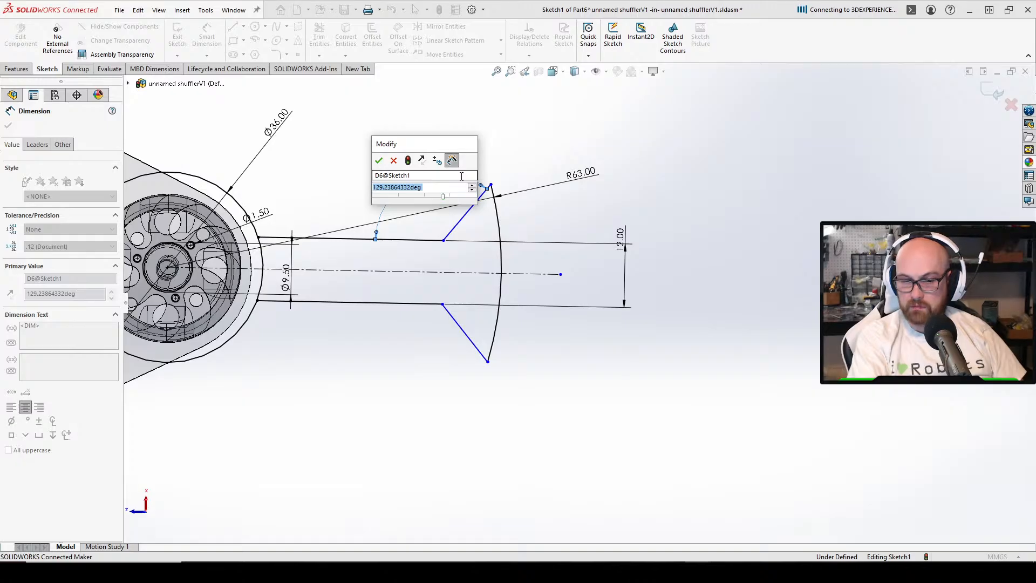
left_click(393, 160)
key("Delete")
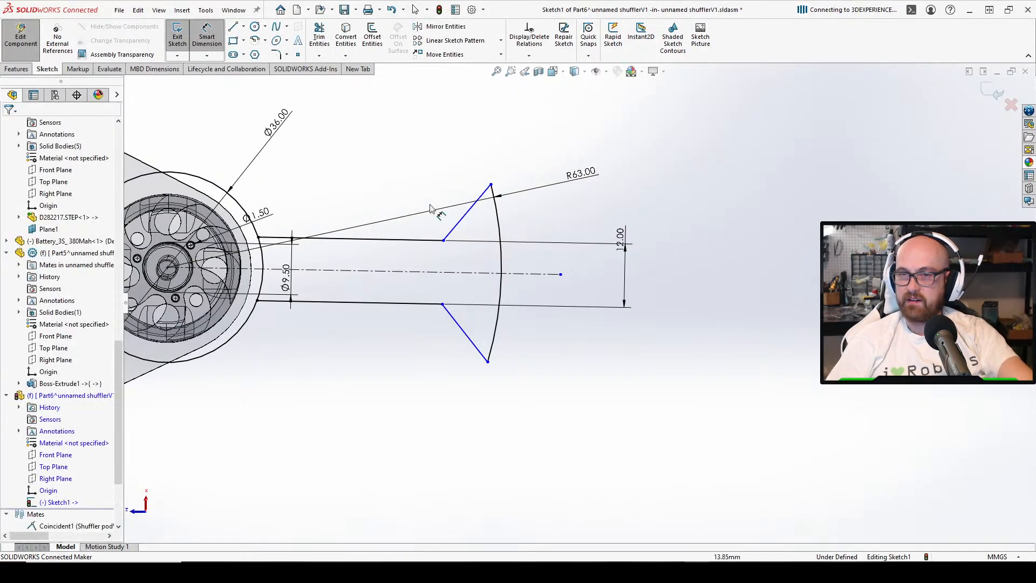
key("Escape")
Move the flare's start corner inward along the arm until it lies near the hub circle
mouse_move(445, 241)
left_mouse_down()
mouse_move(288, 230)
mouse_move(311, 234)
left_mouse_up()
left_click(532, 310)
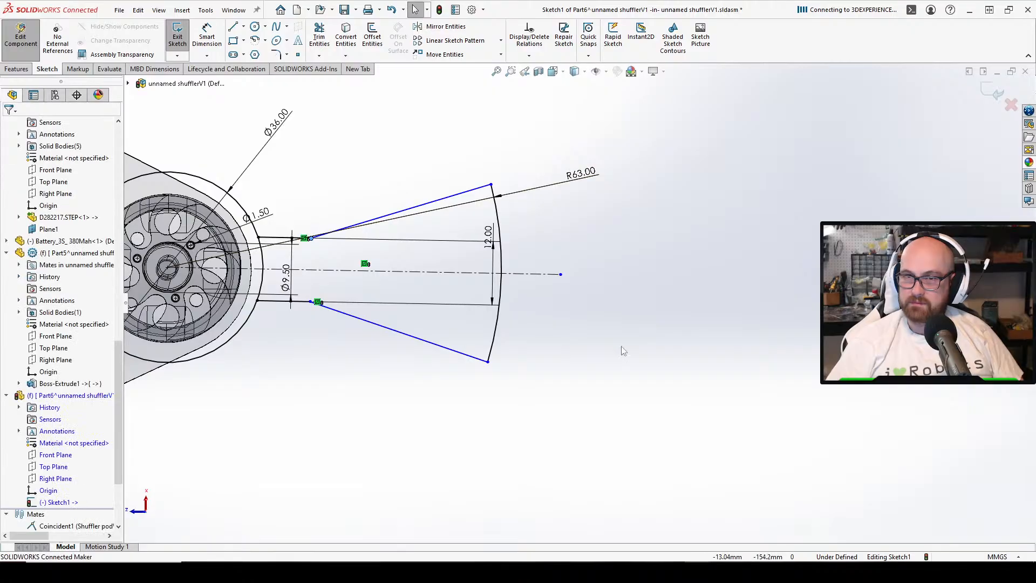
scroll(532, 310, "up", 2)
middle_click_drag(532, 310, 526, 246)
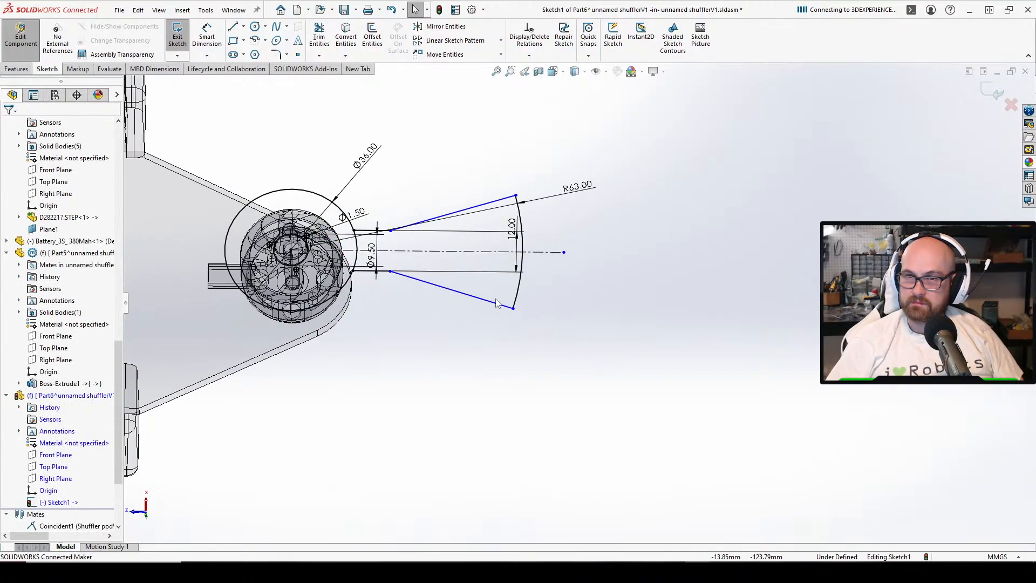
middle_click_drag(497, 303, 649, 357)
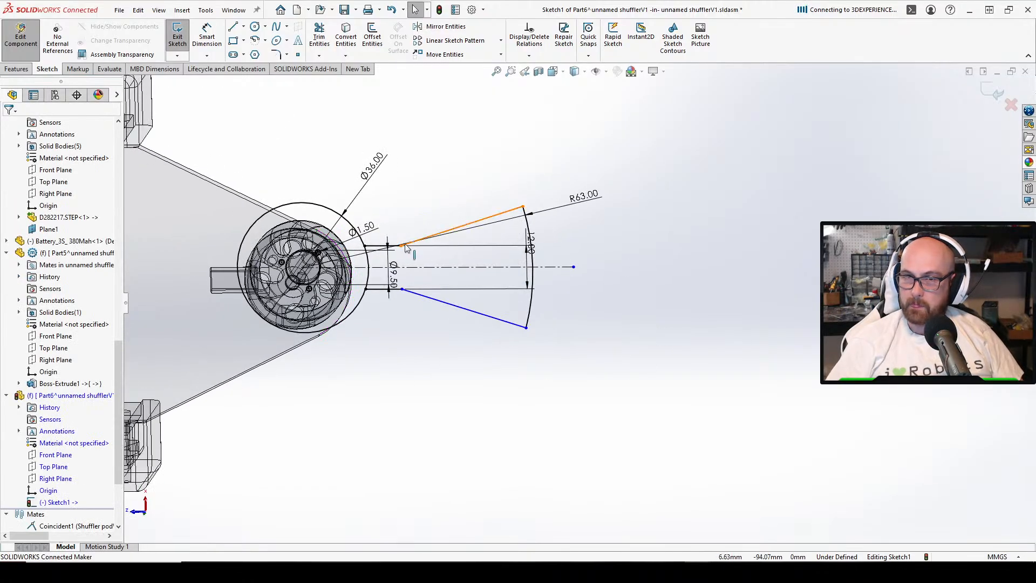
Move the flare's start corner back outward to mid-arm and dimension the upper angled line at 20 mm
left_click_drag(399, 245, 444, 248)
left_click(480, 369)
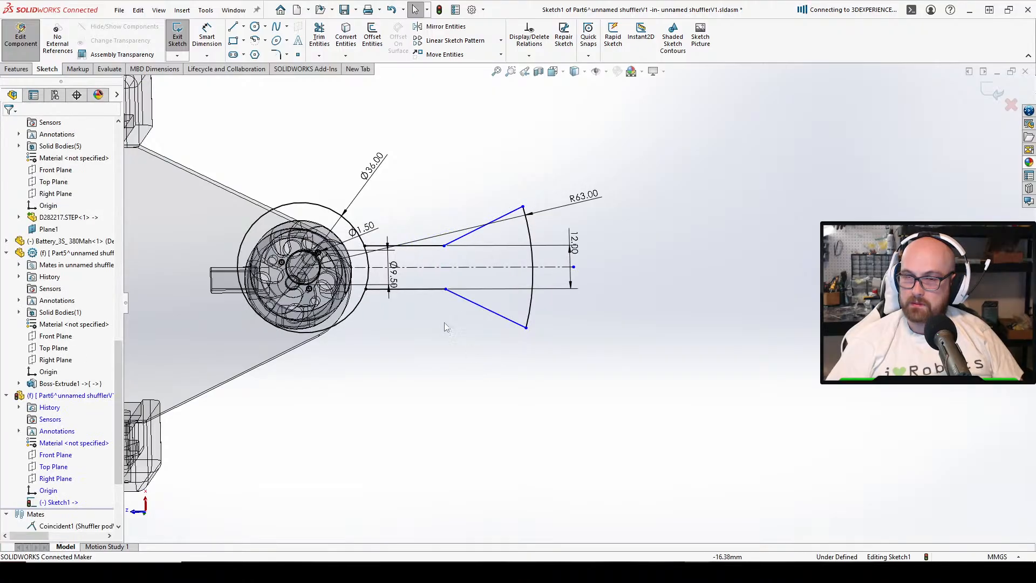
key("d")
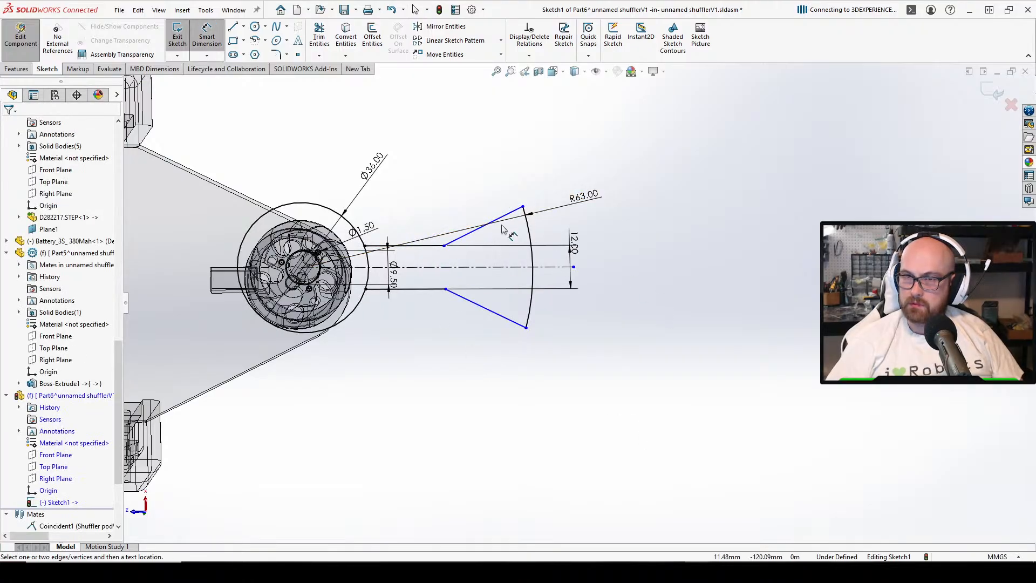
left_click(494, 227)
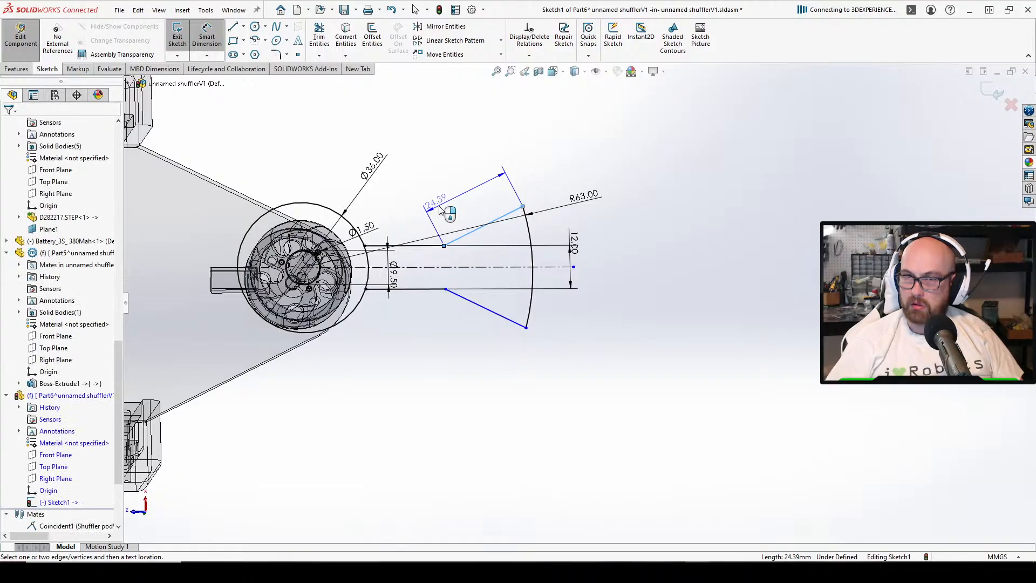
left_click(478, 201)
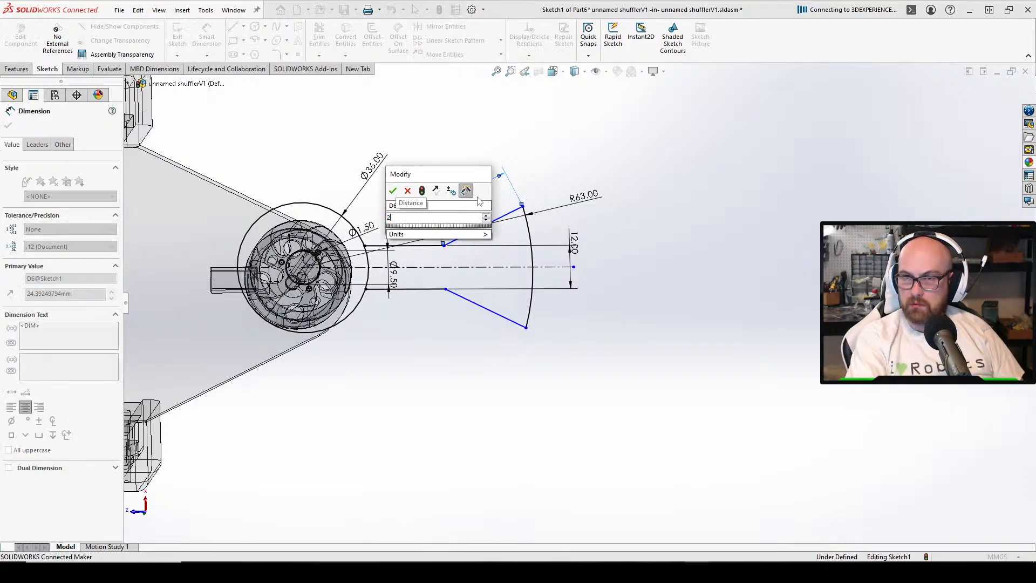
key("Return")
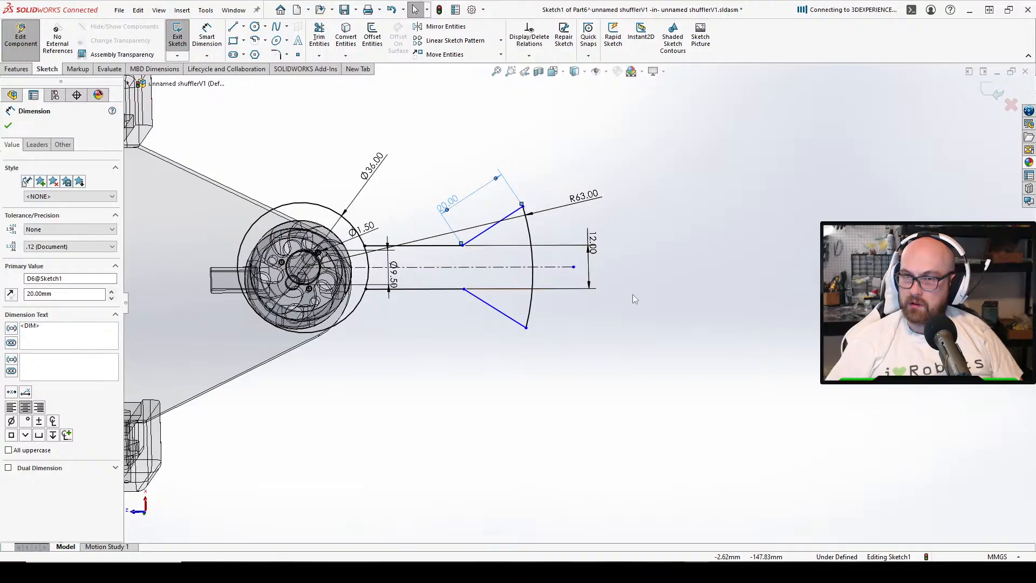
Narrow the flare by moving the upper angled line's outer endpoint along the arc toward the construction line
left_click_drag(522, 207, 528, 231)
left_click(769, 338)
scroll(622, 334, "up", 1)
scroll(479, 271, "down", 2)
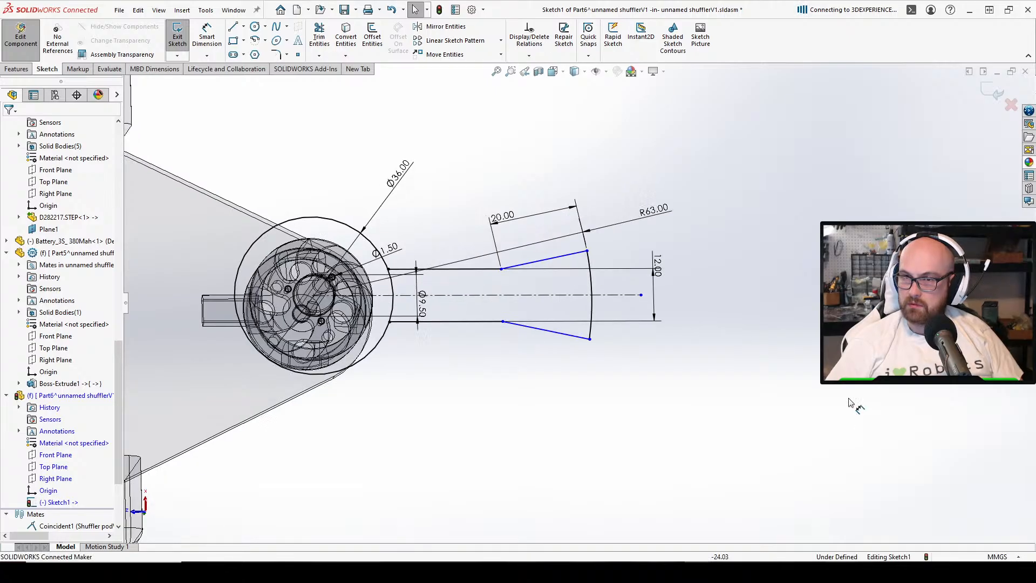
right_click_drag(849, 402, 809, 378)
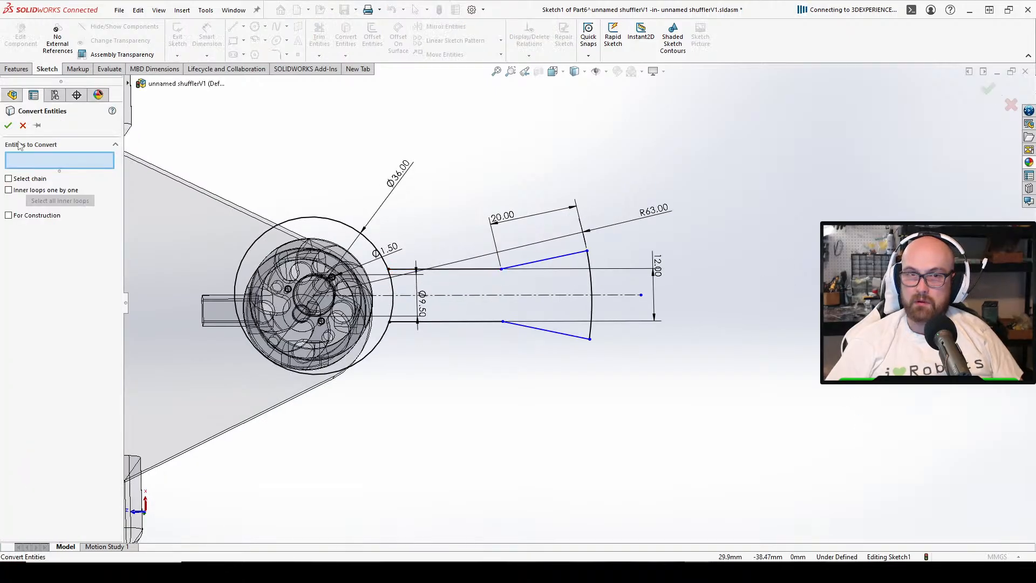
left_click(22, 125)
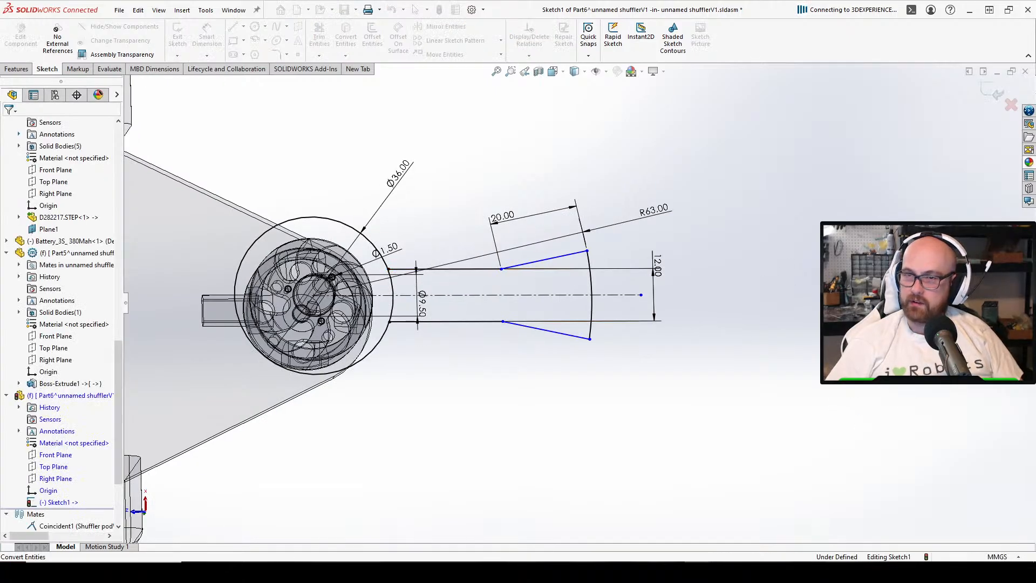
left_click(531, 267)
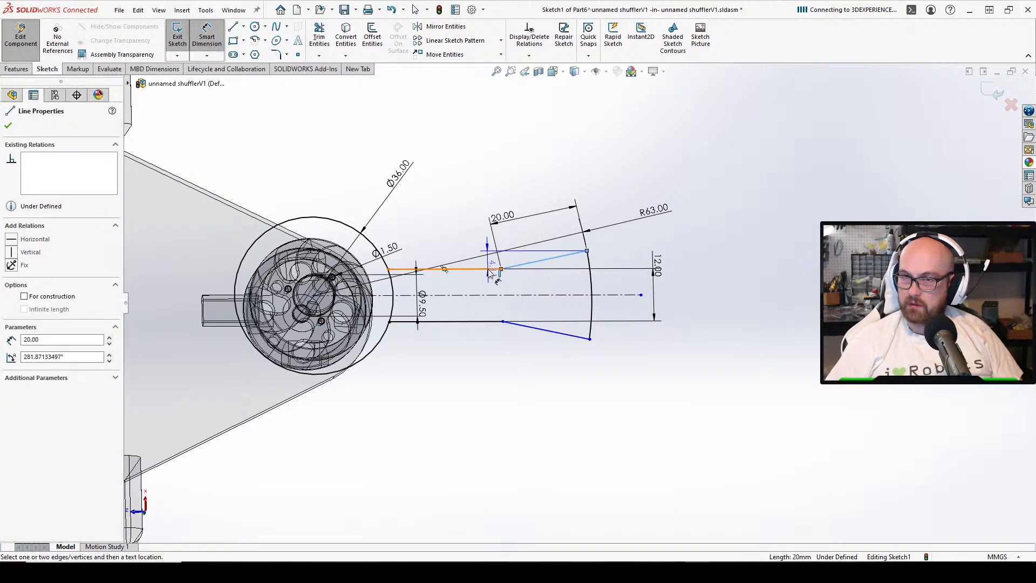
left_click(490, 269)
left_click(497, 252)
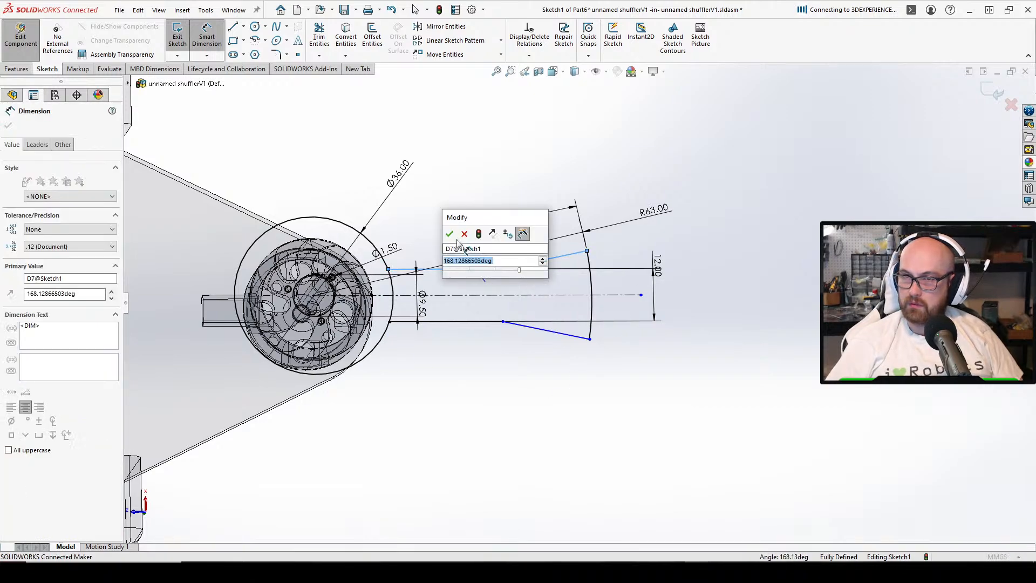
left_click(464, 233)
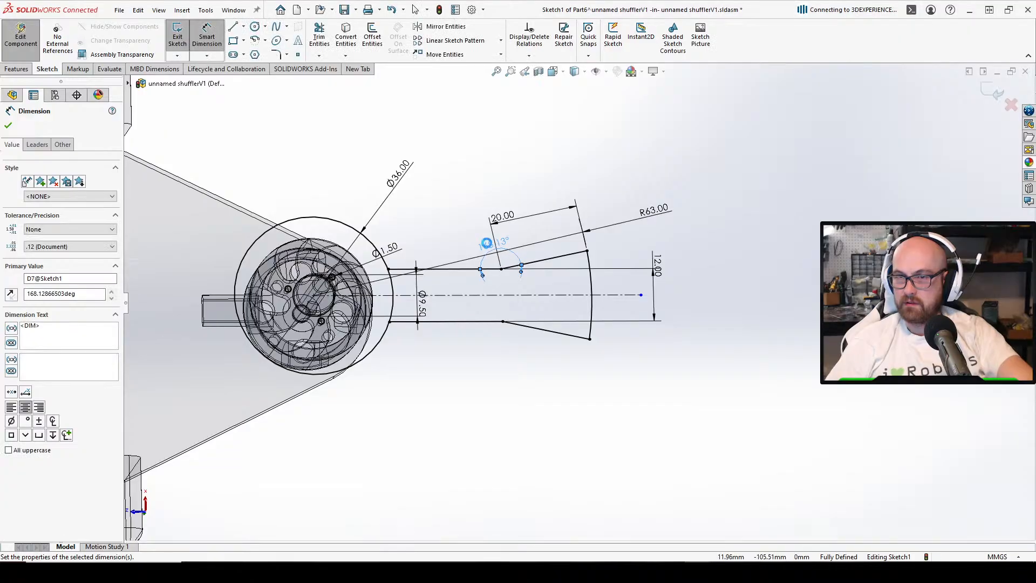
Dimension the acute angle between the upper arm line and the angled flare line at 12°
left_click(494, 270)
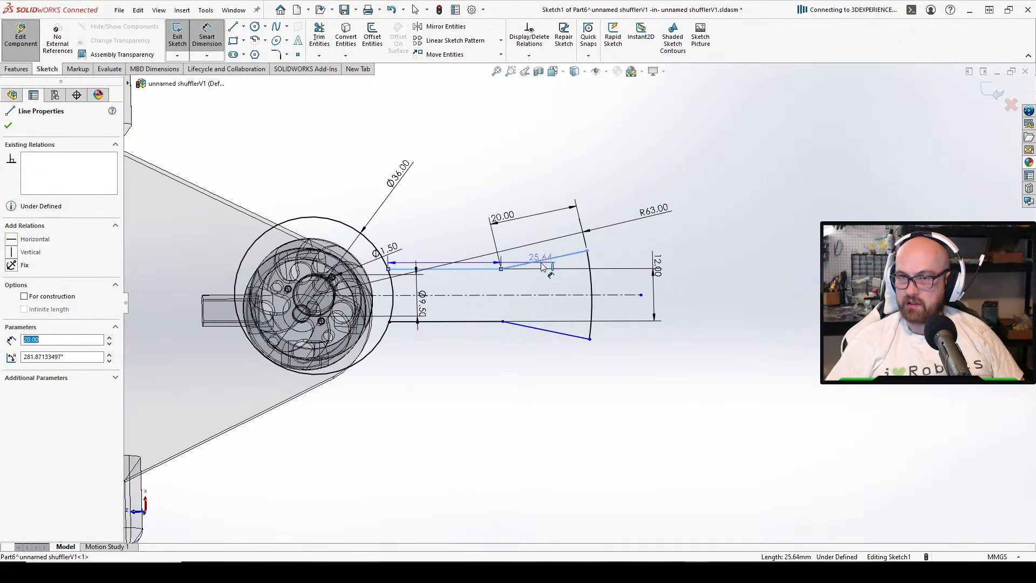
left_click(683, 253)
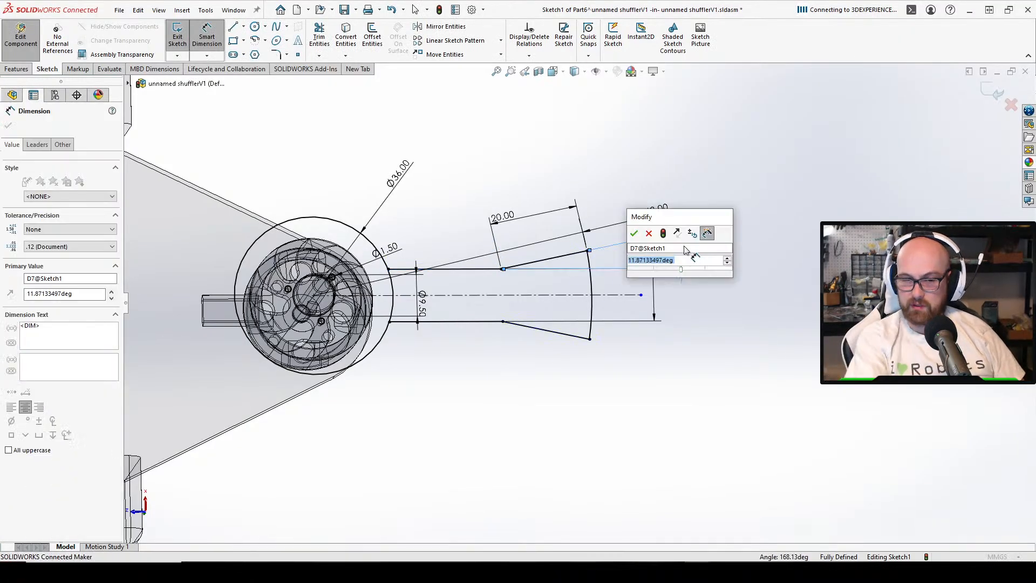
type("12")
key("Return")
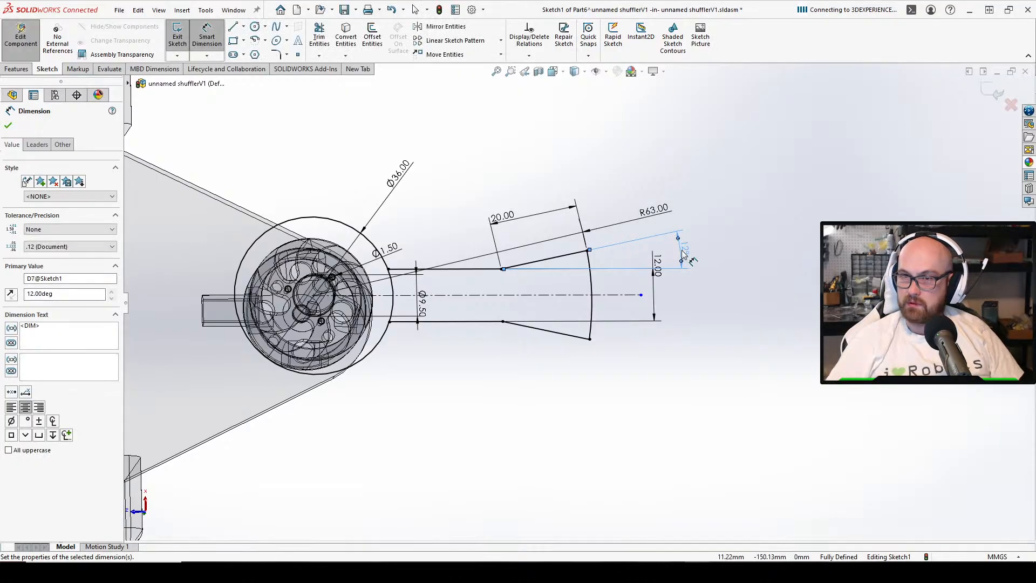
Set the diameter of the round hub's outer circle to 30 mm
scroll(614, 300, "up", 3)
scroll(474, 256, "down", 5)
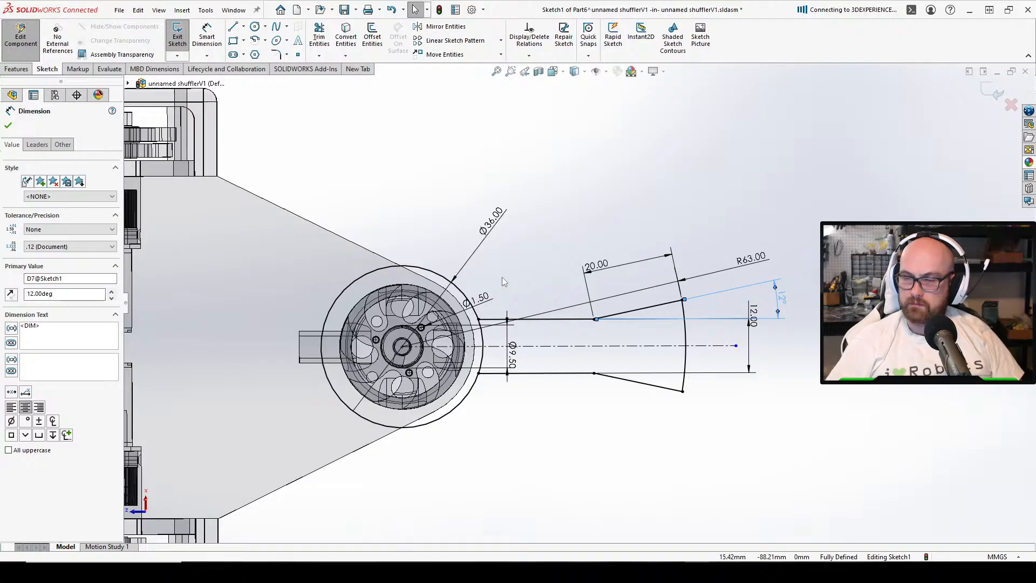
double_click(490, 221)
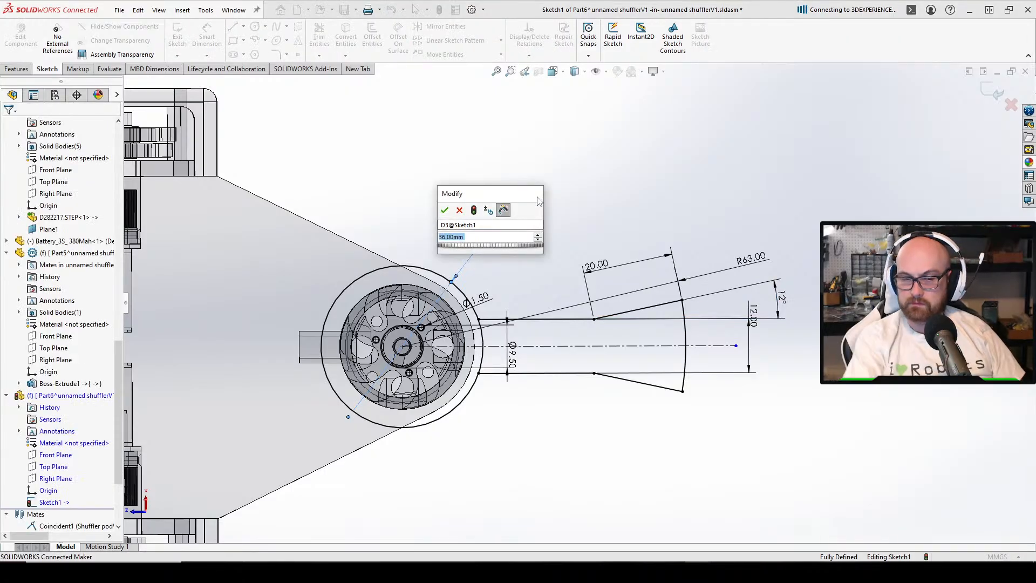
type("30")
key("Return")
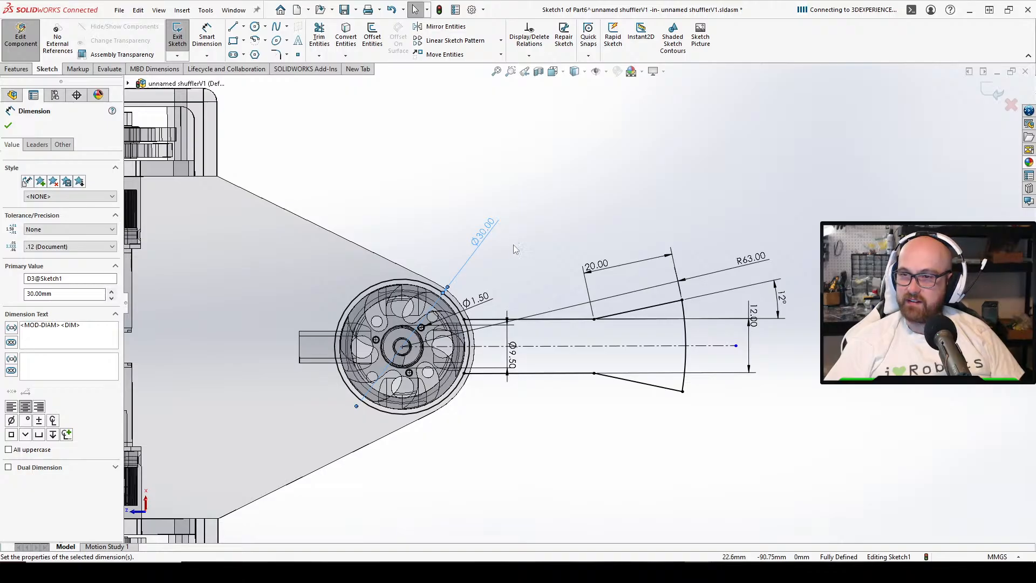
mouse_move(513, 245)
middle_mouse_down()
mouse_move(513, 283)
mouse_move(515, 254)
middle_mouse_up()
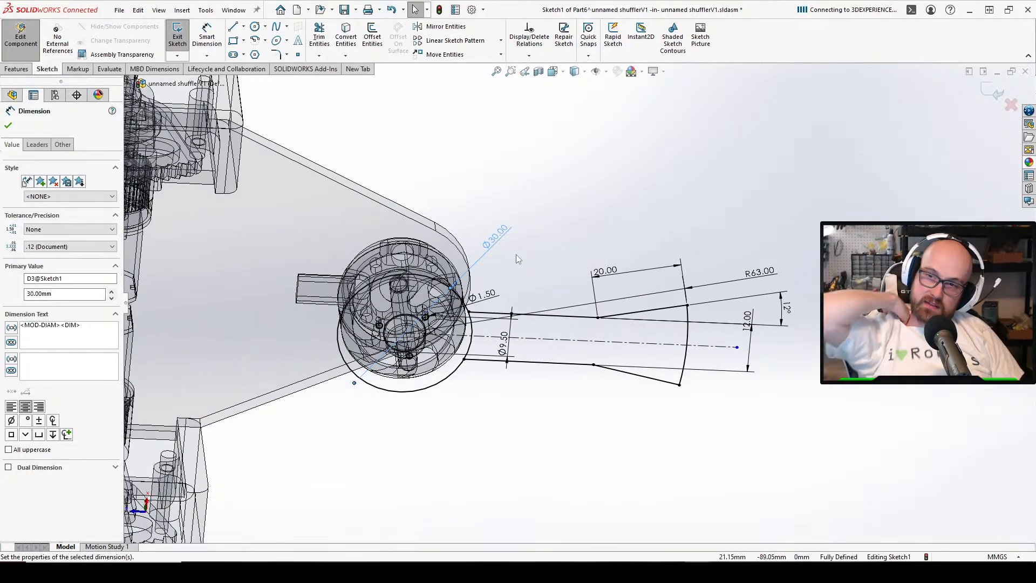
mouse_move(516, 254)
middle_mouse_down()
mouse_move(435, 297)
mouse_move(637, 311)
middle_mouse_up()
middle_click_drag(477, 244, 468, 287)
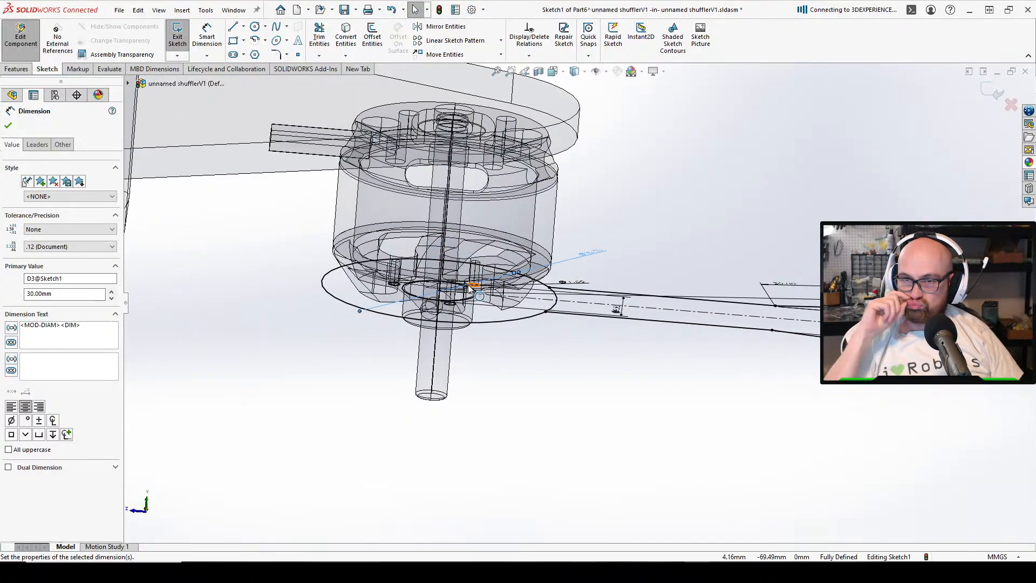
key("ctrl+8")
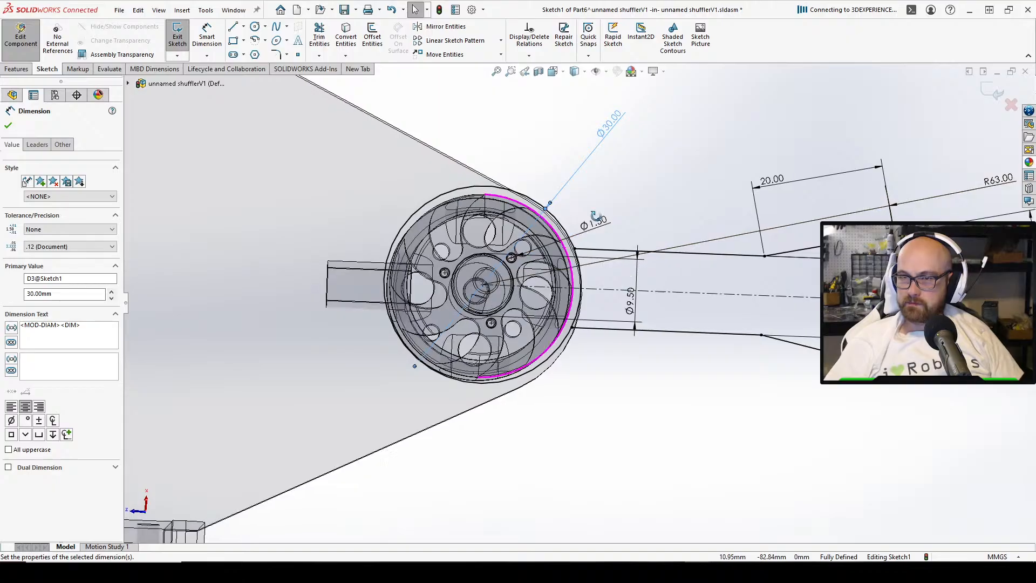
left_click(445, 27)
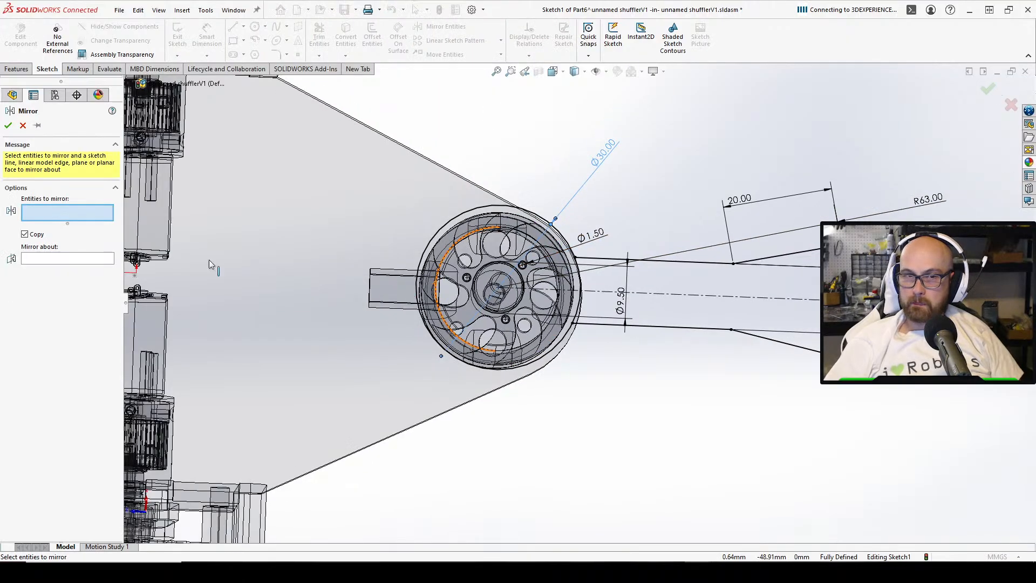
left_click(23, 125)
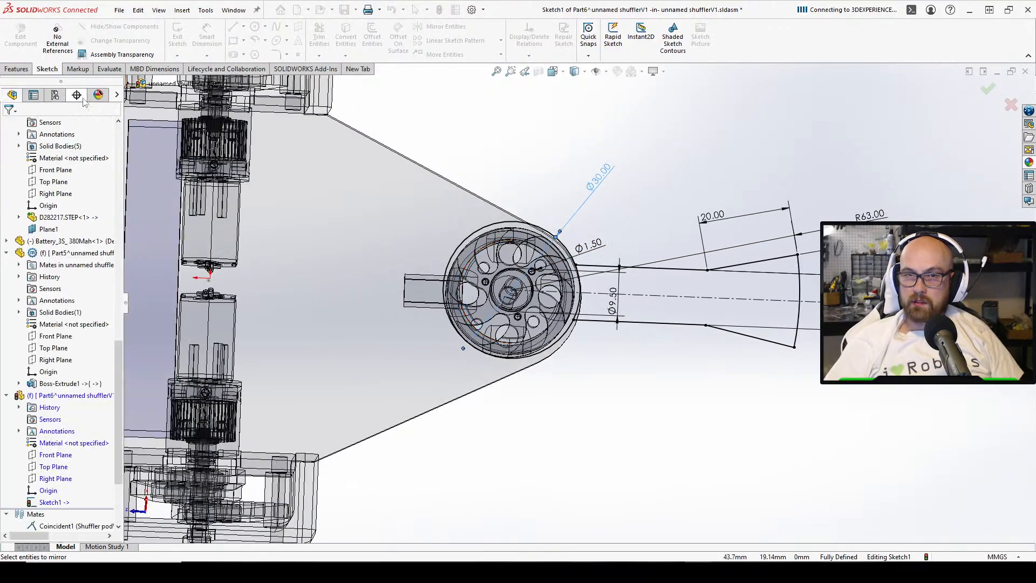
Sketch a construction line about 32 mm long from the hub's centre, perpendicular to the arm's centerline
left_click(243, 27)
left_click(253, 54)
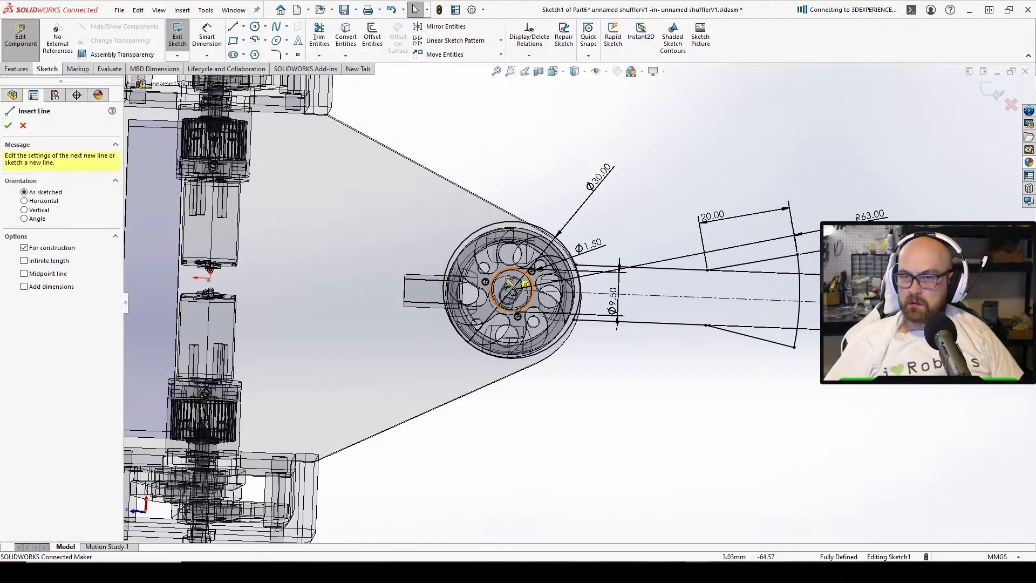
left_click(510, 292)
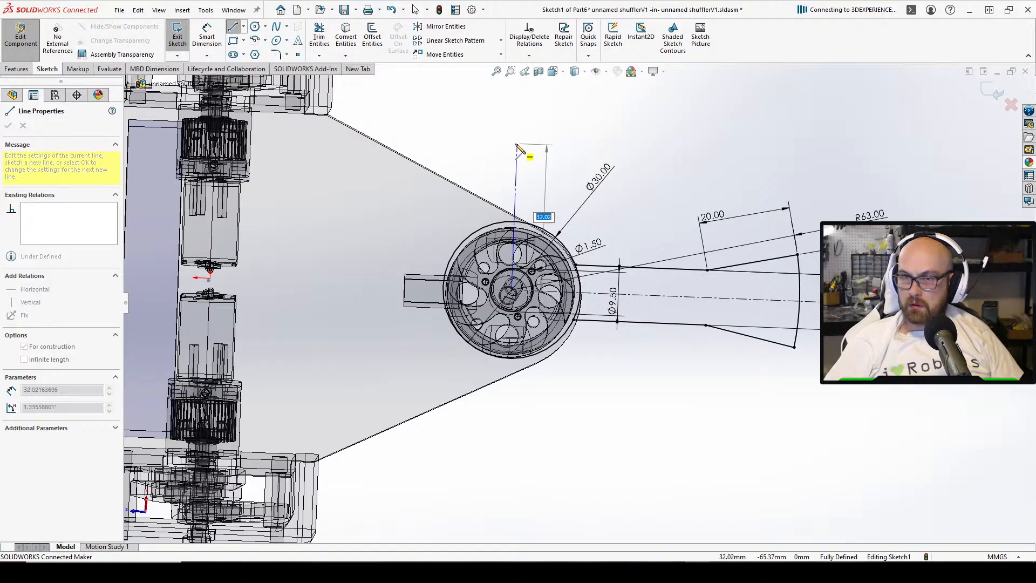
left_click(517, 145)
right_click(517, 145)
left_click(540, 151)
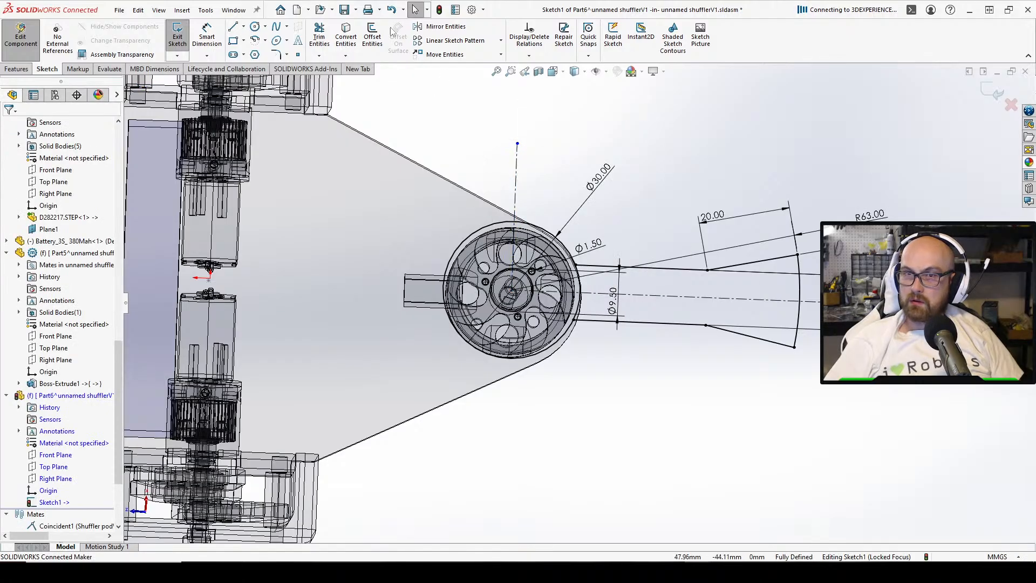
Trim away the hub circle's arc between the two straight arm lines
left_click(434, 26)
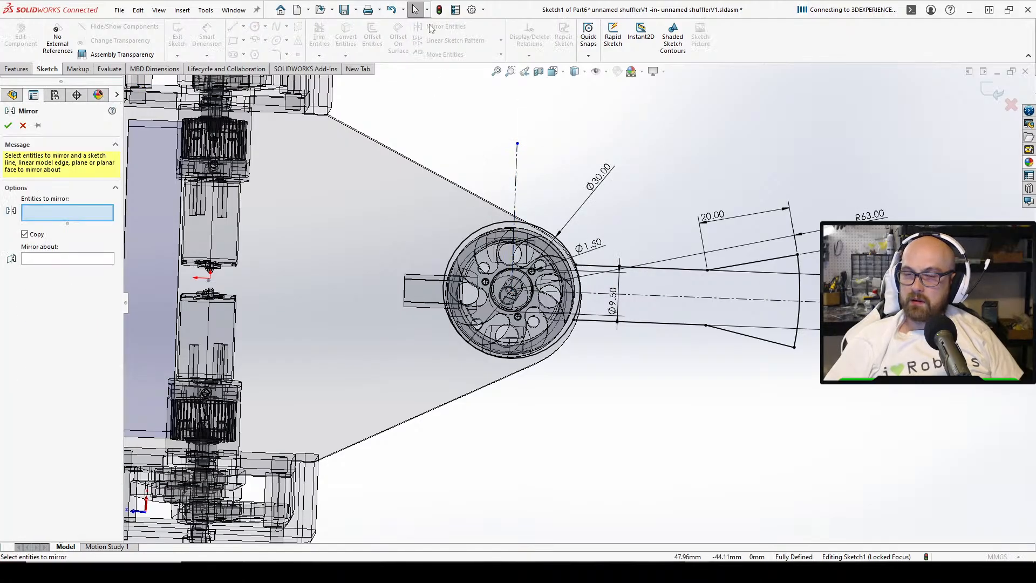
left_click(22, 125)
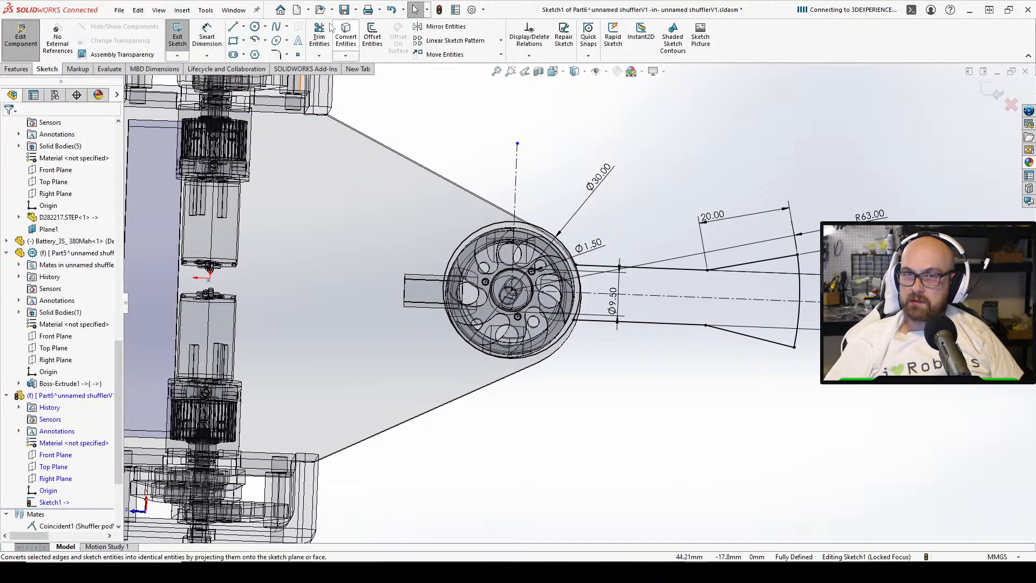
left_click(319, 37)
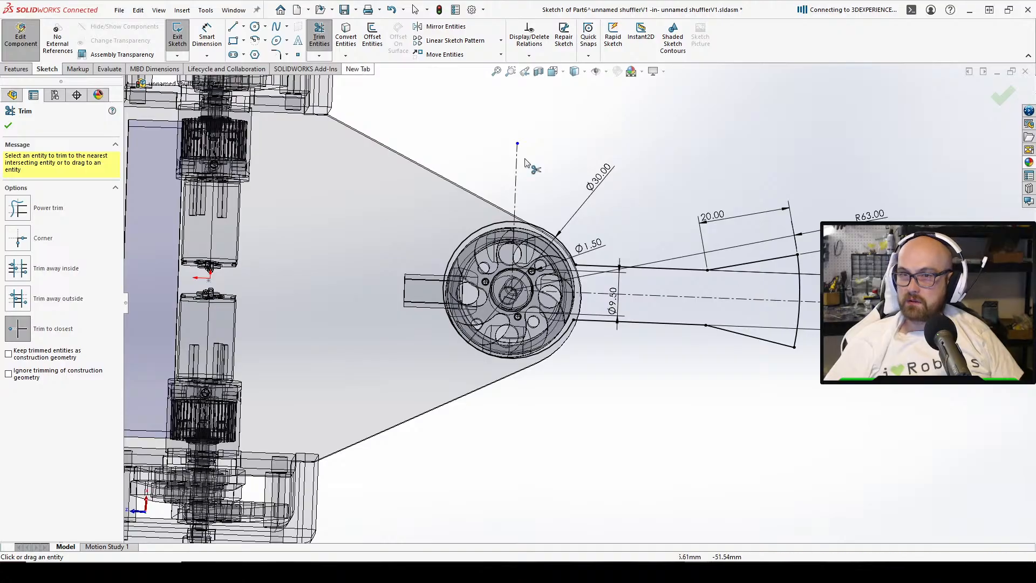
Mirror the arm's straight lines, flared lines and end arc about the new construction line through the hub's centre
left_click(439, 27)
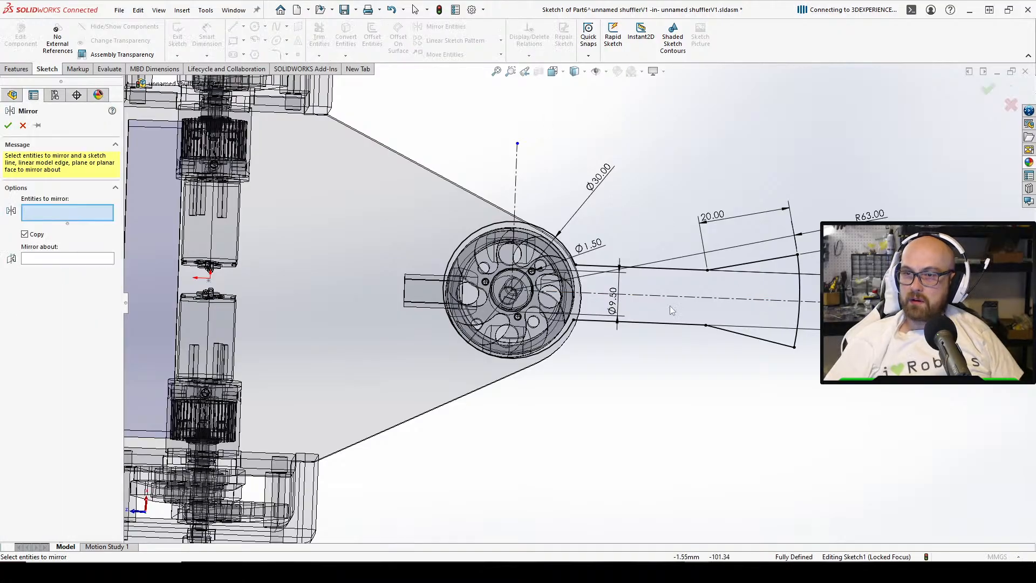
left_click(661, 324)
left_click(685, 271)
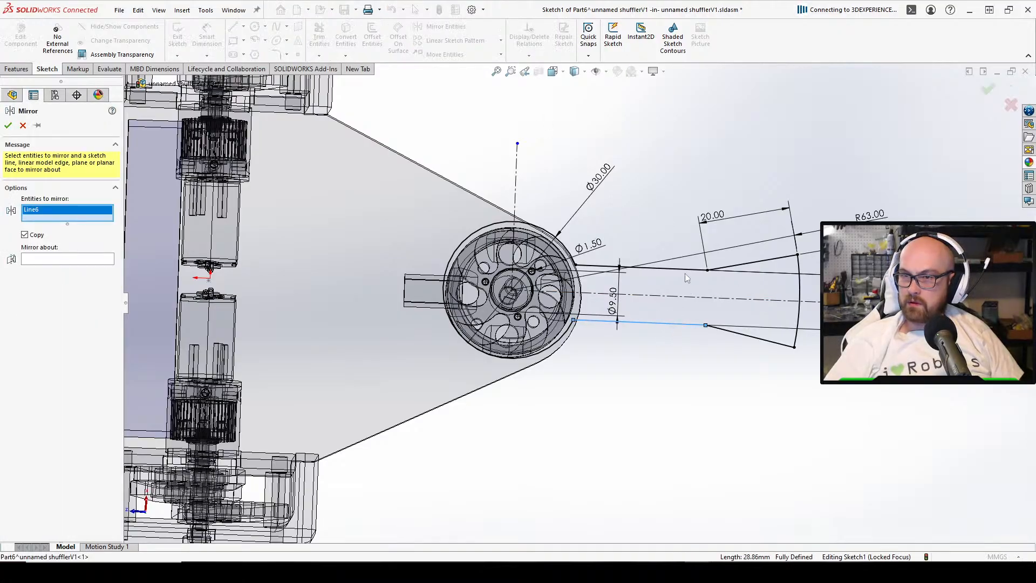
left_click_drag(627, 395, 843, 185)
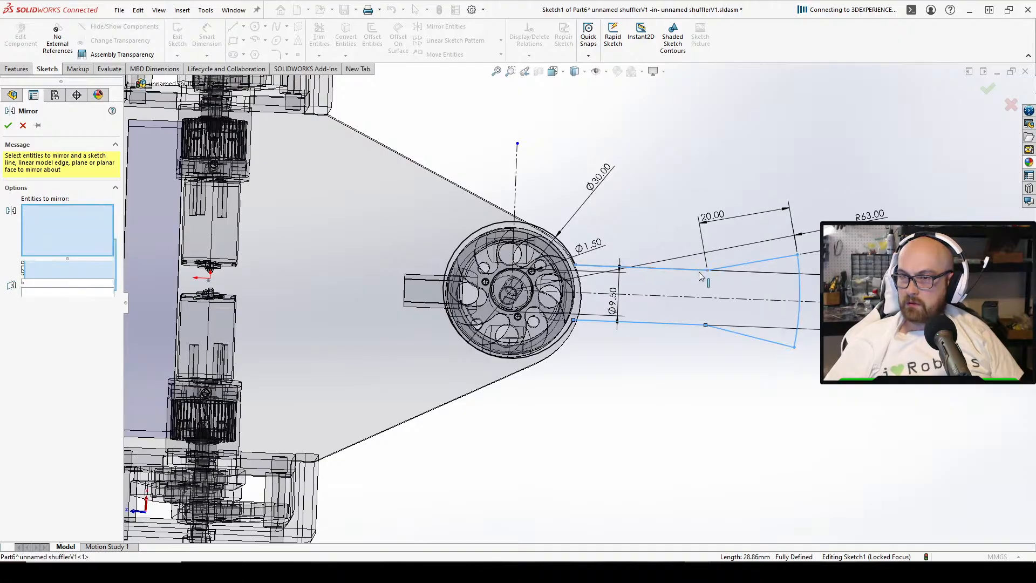
left_click(64, 293)
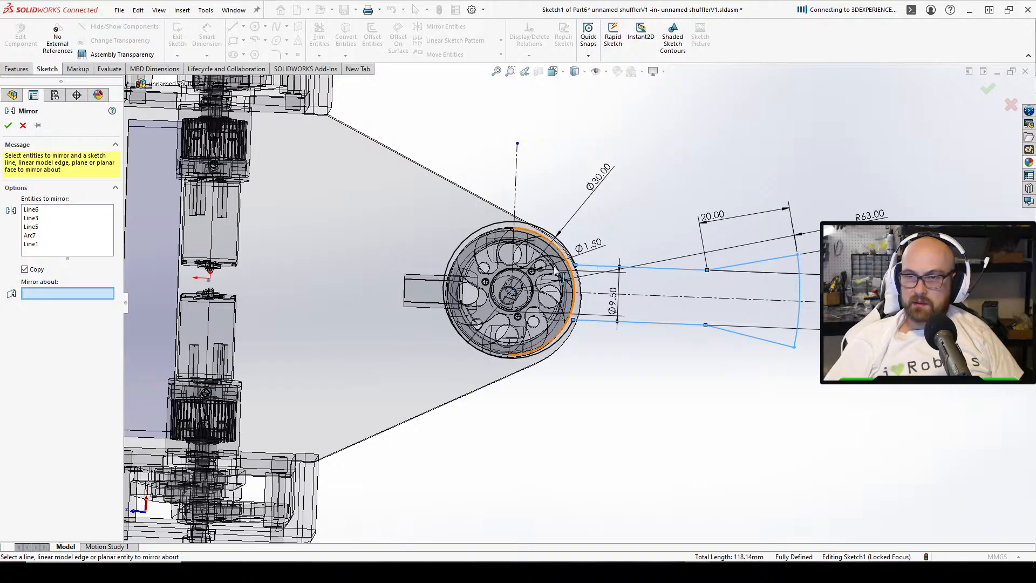
left_click(517, 191)
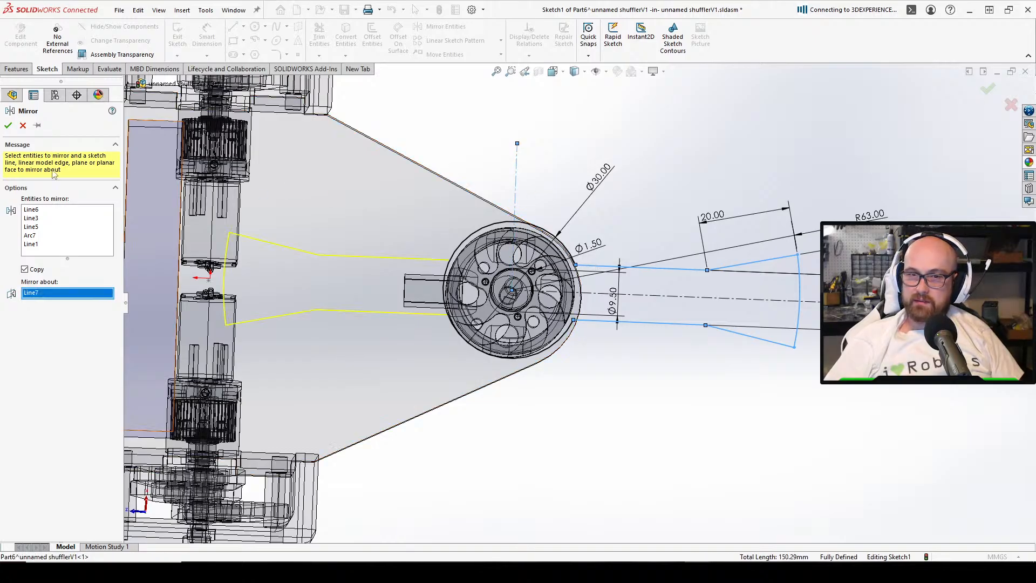
left_click(8, 125)
Set the distance between the arm's two straight lines to 14 mm
scroll(248, 216, "down", 2)
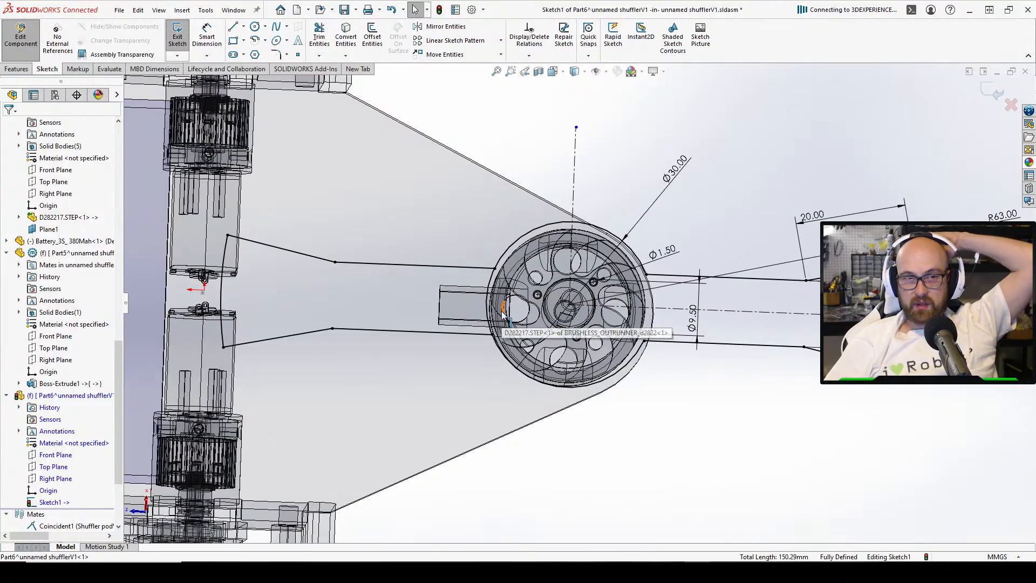
scroll(499, 310, "up", 2)
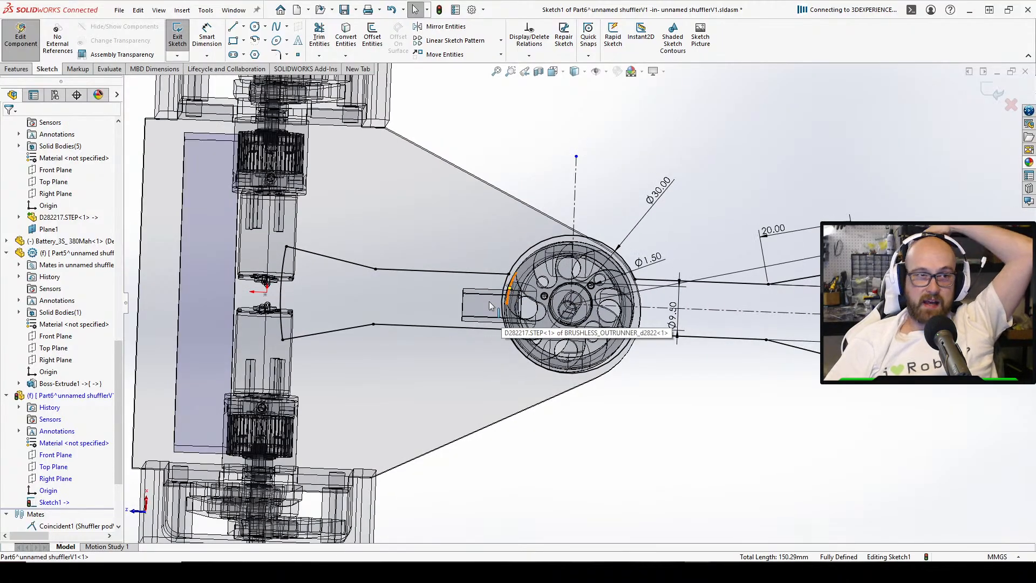
middle_click_drag(573, 333, 766, 312)
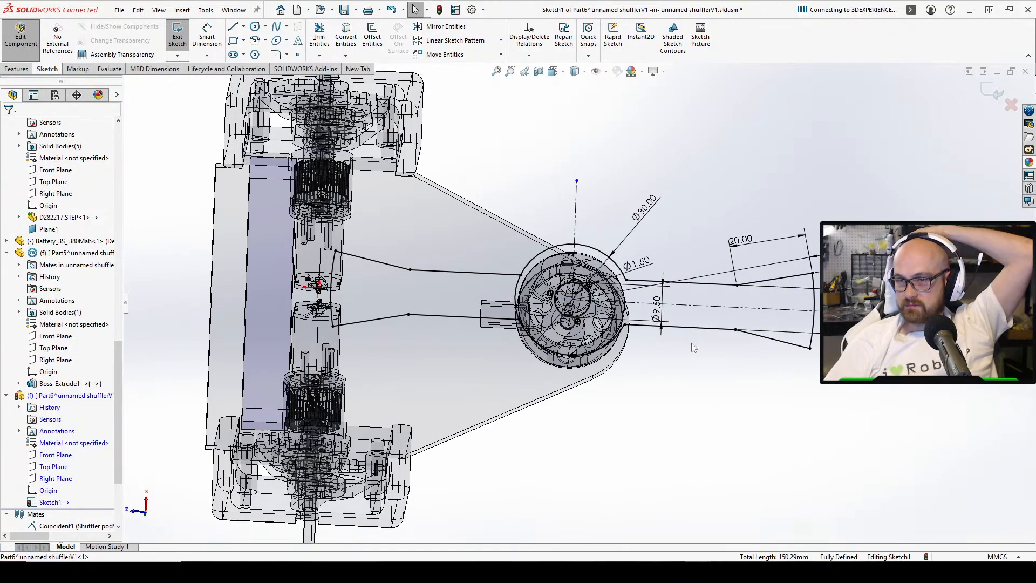
middle_click_drag(694, 348, 668, 382)
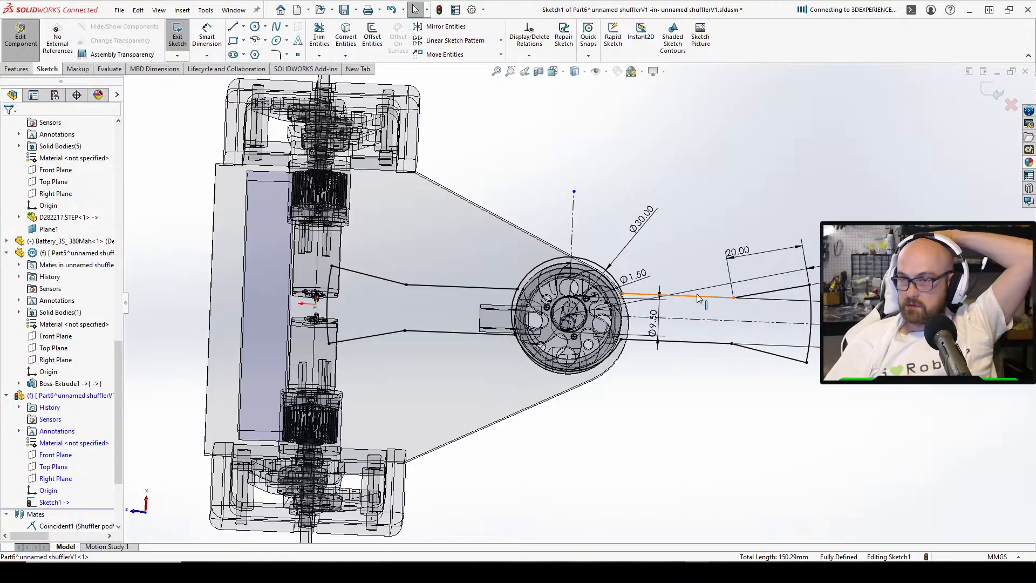
mouse_move(661, 401)
middle_mouse_down()
mouse_move(655, 534)
mouse_move(648, 509)
mouse_move(635, 532)
middle_mouse_up()
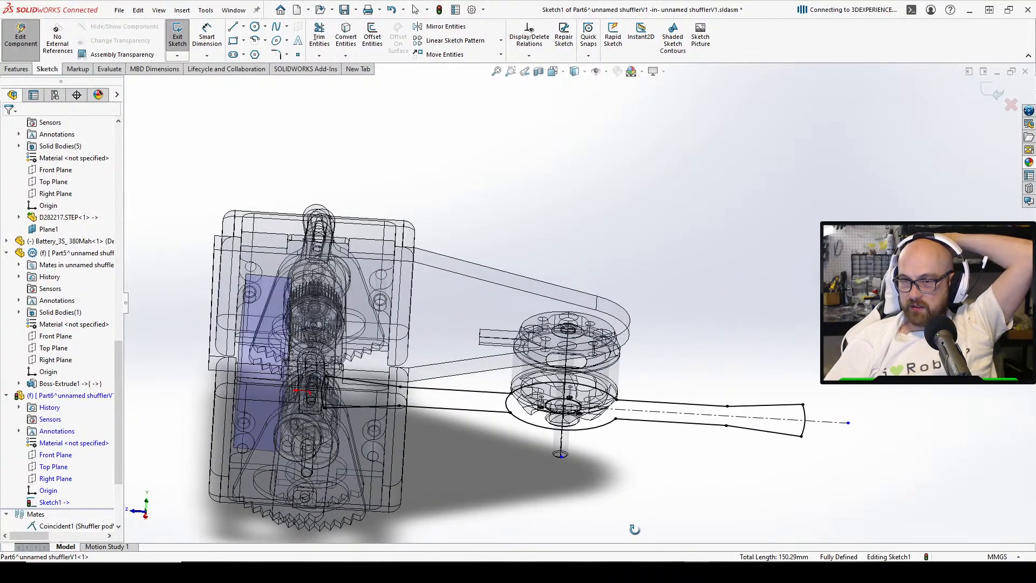
key("ctrl+8")
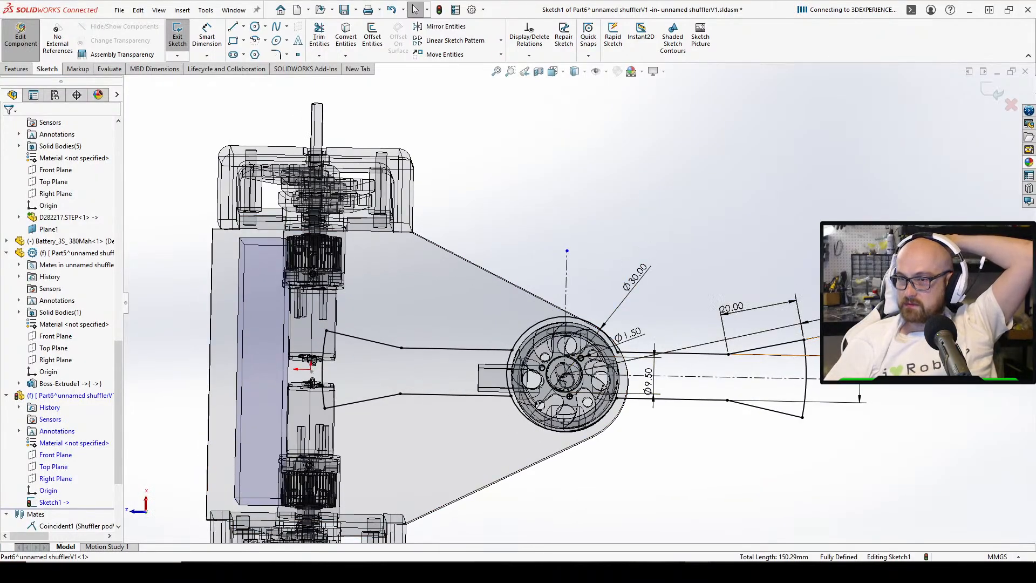
double_click(859, 398)
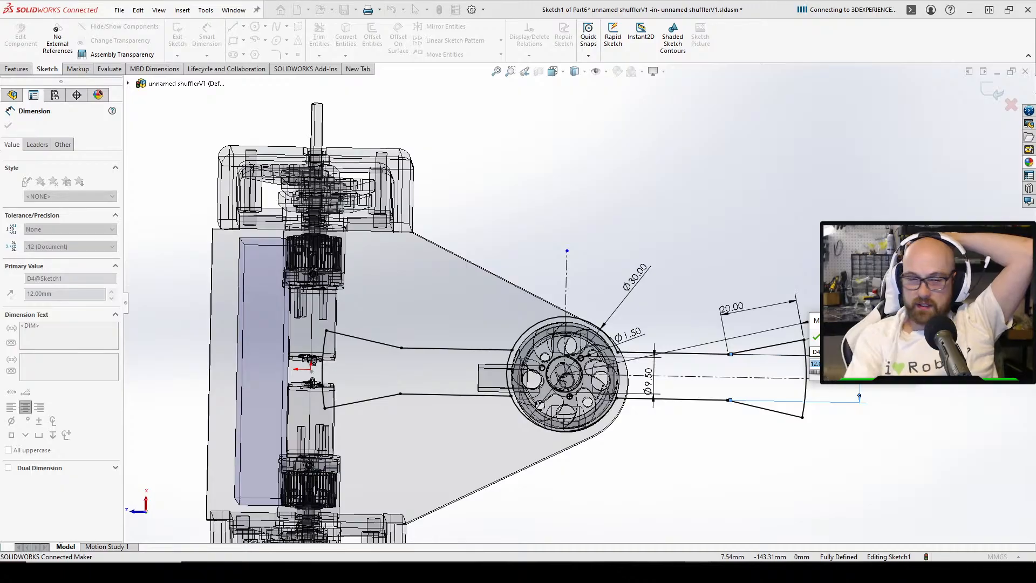
type("14")
key("Return")
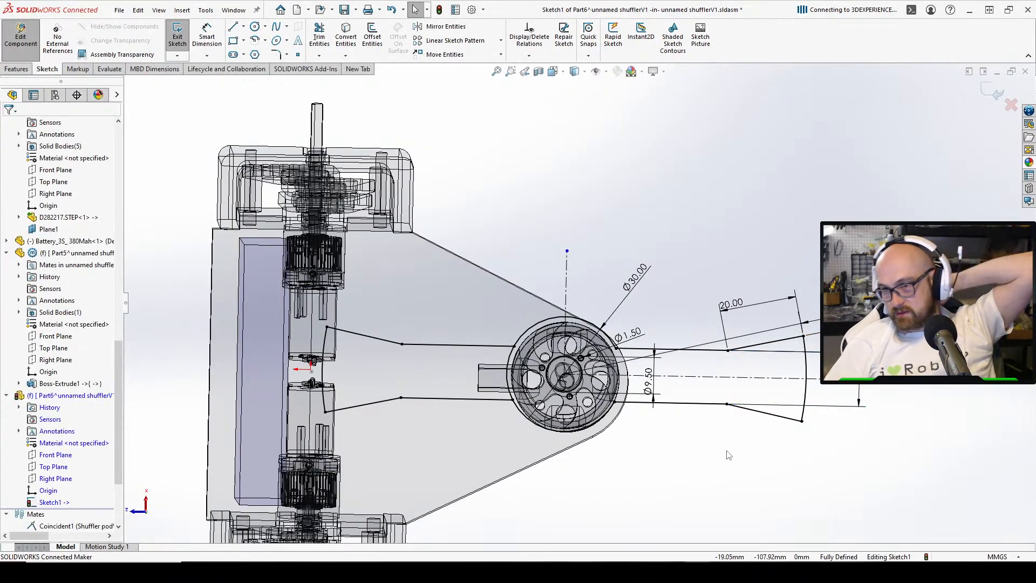
Trim away the hub circle's arc between the mirrored arm's lines, so the hub and both arms form one profile
middle_click_drag(669, 436, 608, 438)
key("ctrl+8")
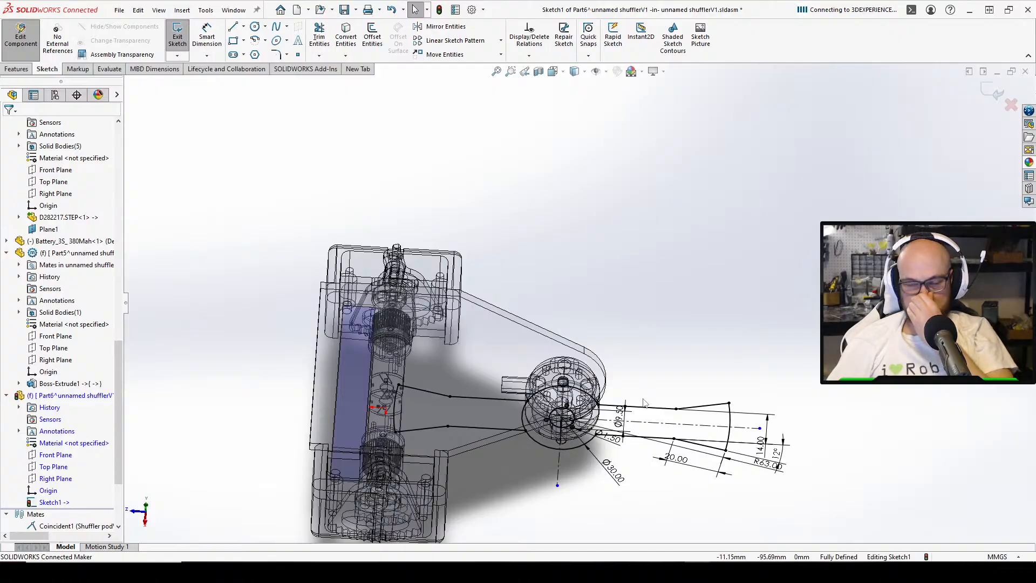
mouse_move(644, 402)
middle_mouse_down()
mouse_move(669, 248)
mouse_move(619, 356)
mouse_move(620, 431)
middle_mouse_up()
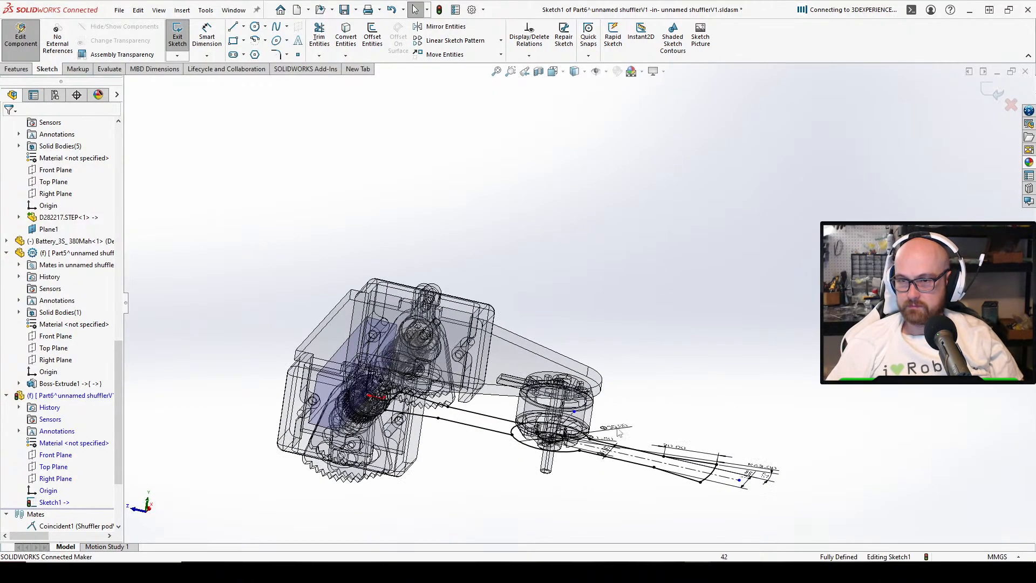
key("ctrl+8")
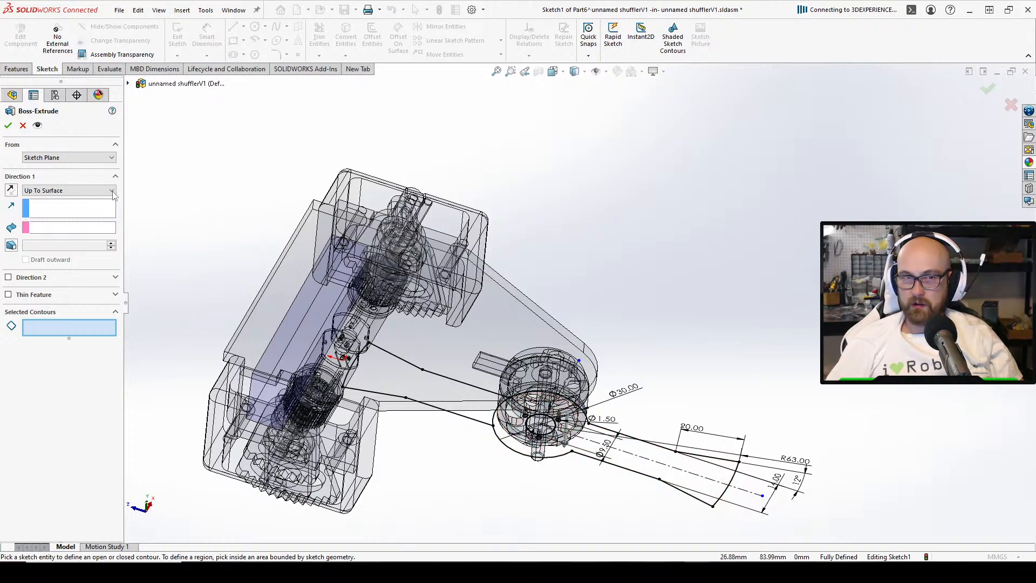
left_click(23, 125)
left_click(319, 37)
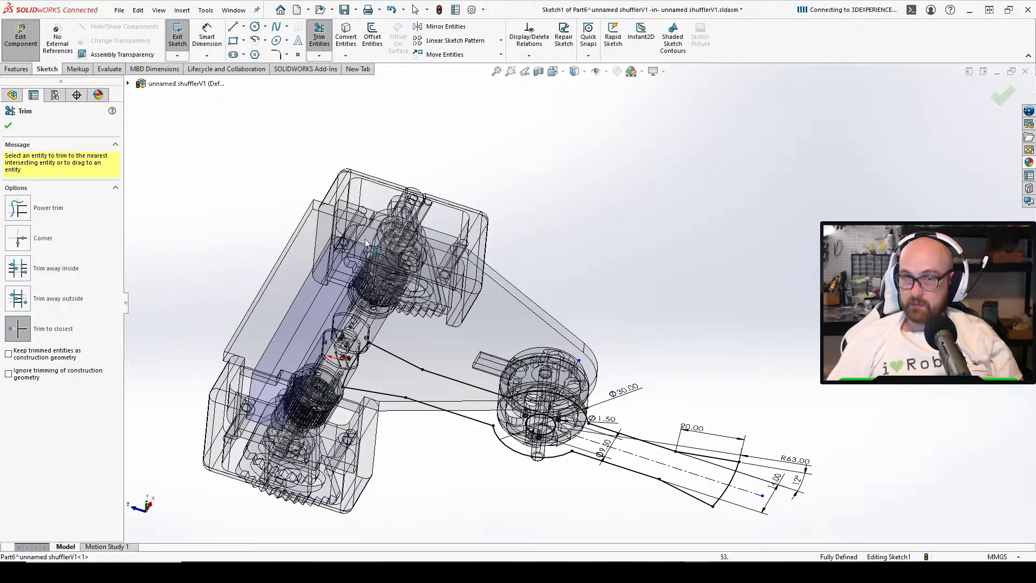
key("Escape")
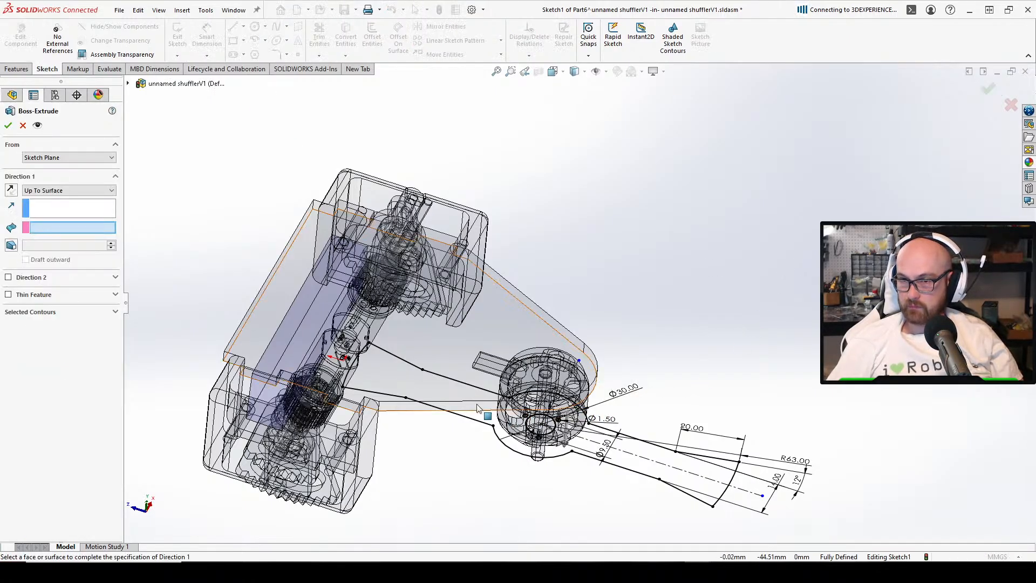
Extrude the two-armed hub profile 10 mm with a Blind end condition, using the arm-and-hub region and the inner hub region around the shaft hole
left_click(31, 314)
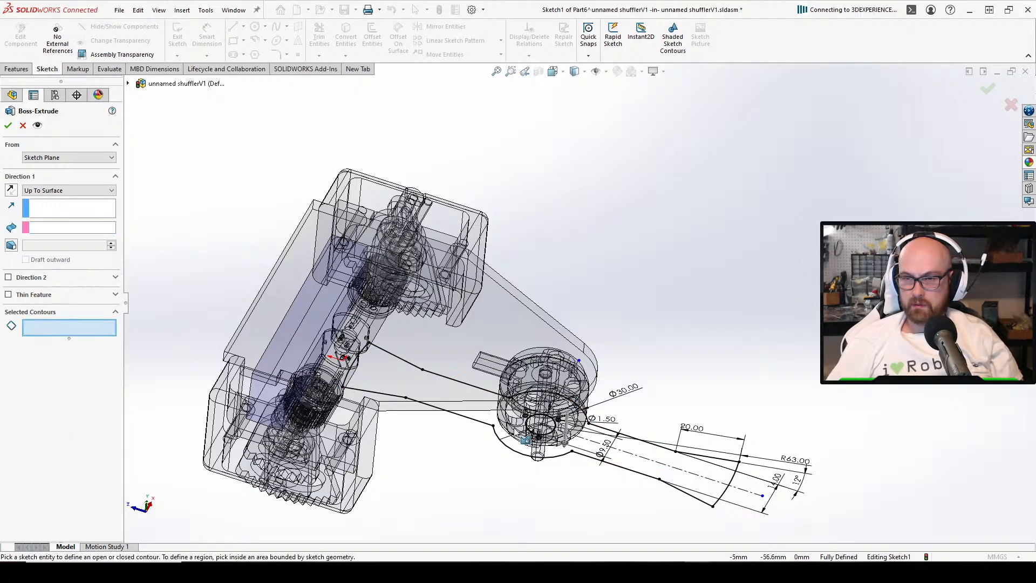
left_click(524, 439)
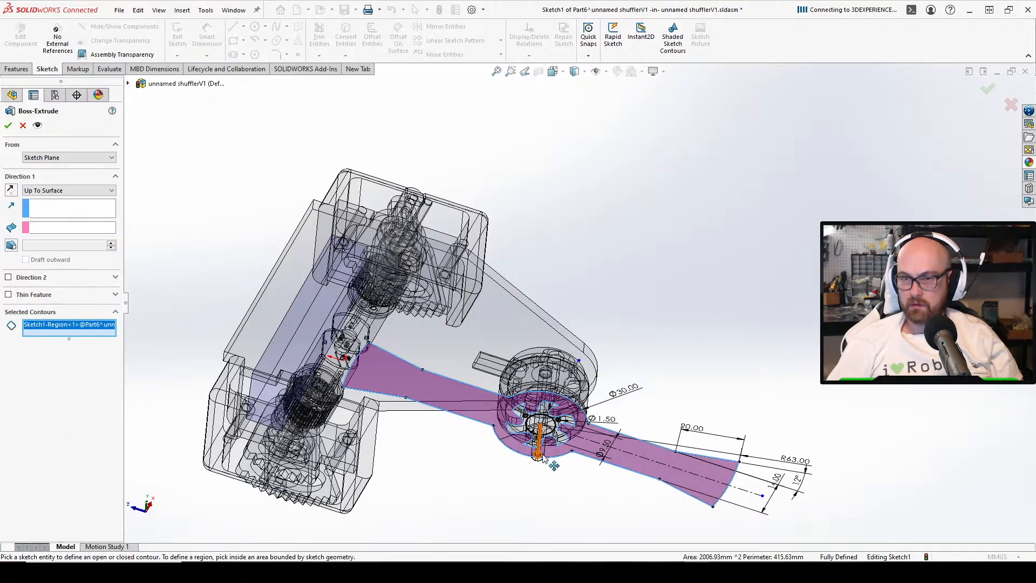
scroll(542, 456, "down", 5)
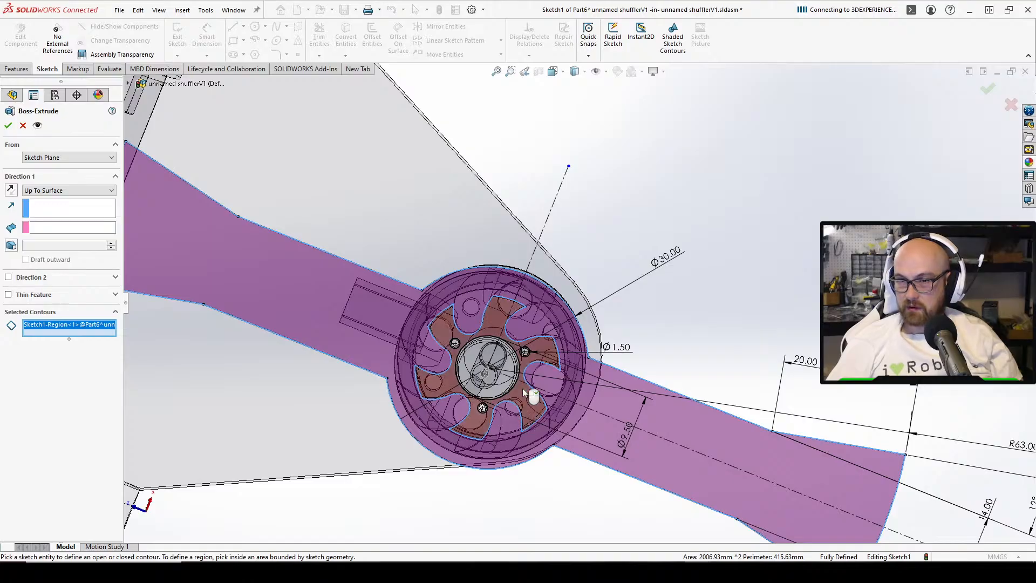
left_click(526, 393)
middle_click_drag(542, 388, 655, 321)
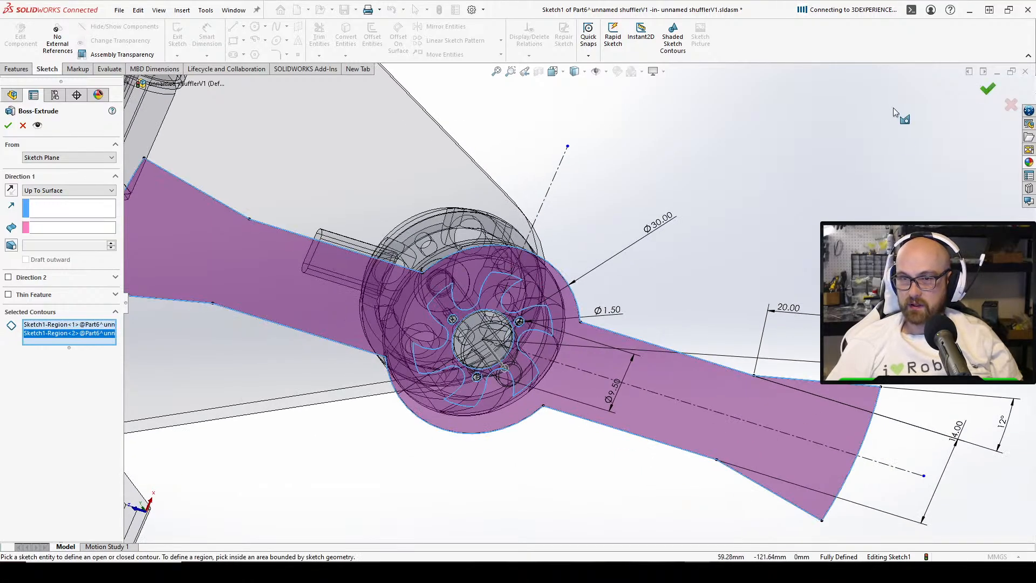
left_click(60, 191)
left_click(54, 199)
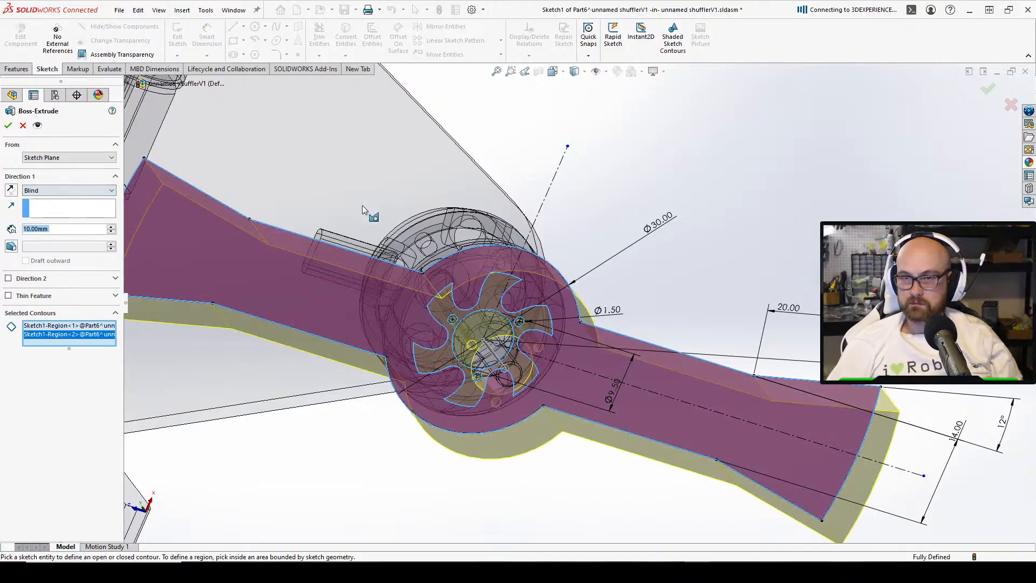
middle_click_drag(363, 209, 439, 290)
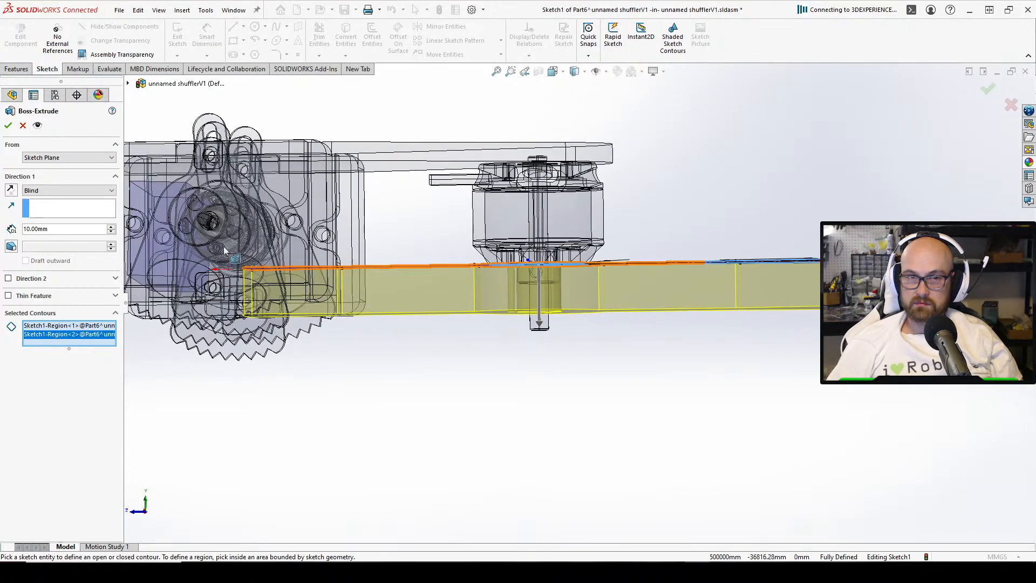
left_click(8, 125)
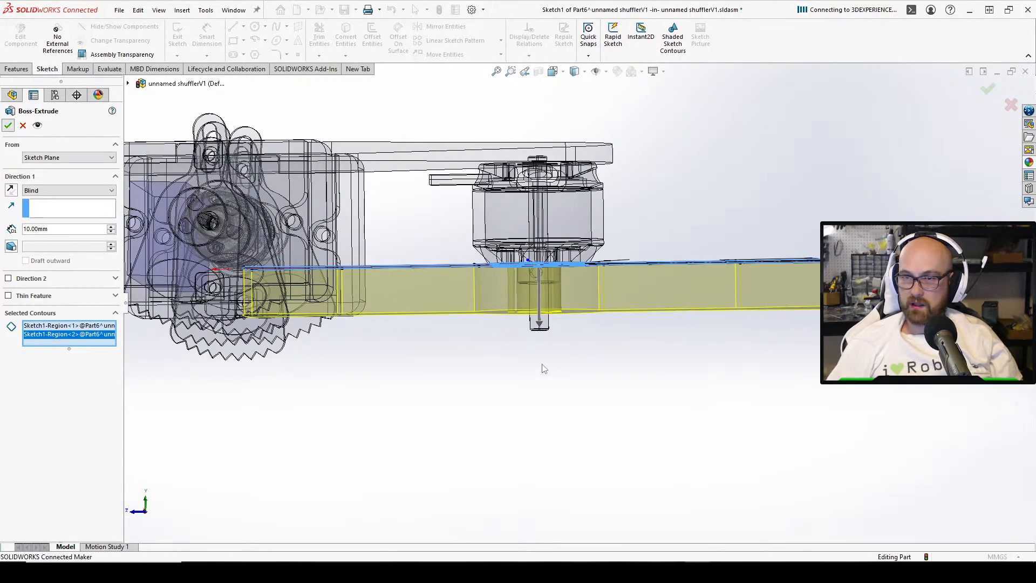
Edit the two-armed part's extrusion and set its blind depth to 14 mm
middle_click_drag(543, 368, 576, 333)
scroll(604, 284, "up", 5)
scroll(576, 333, "down", 3)
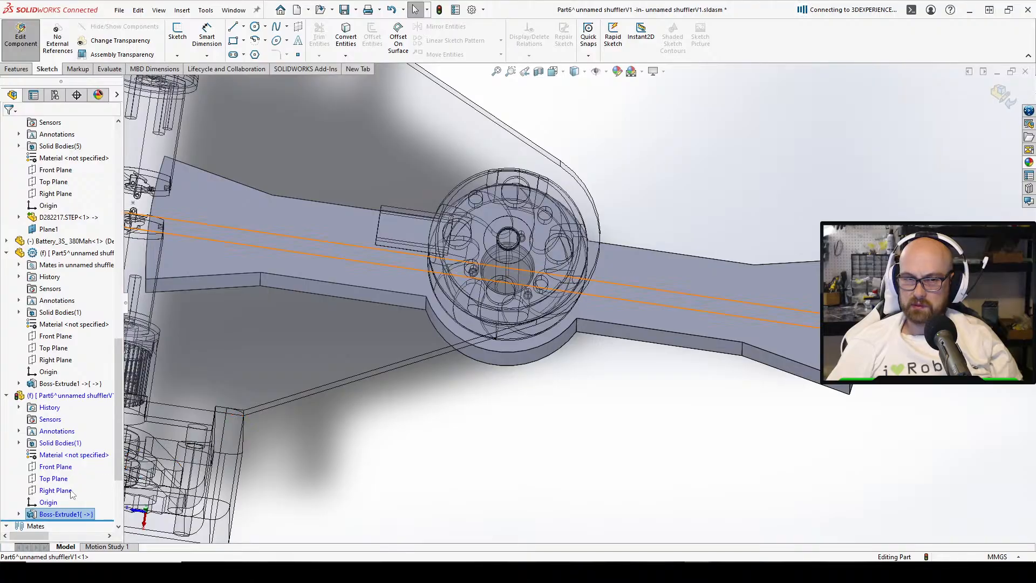
left_click(61, 515)
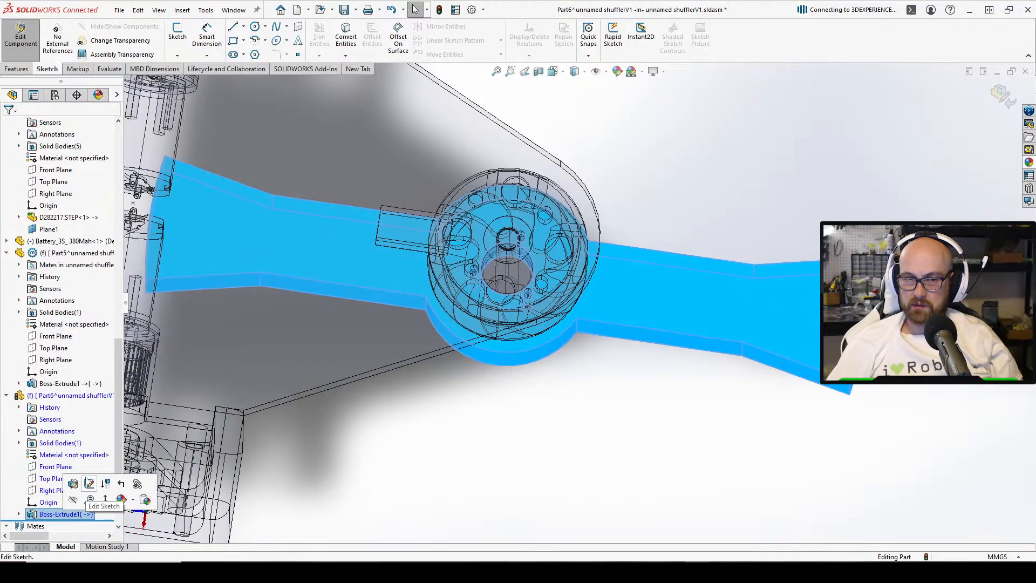
left_click(30, 517)
left_click(41, 484)
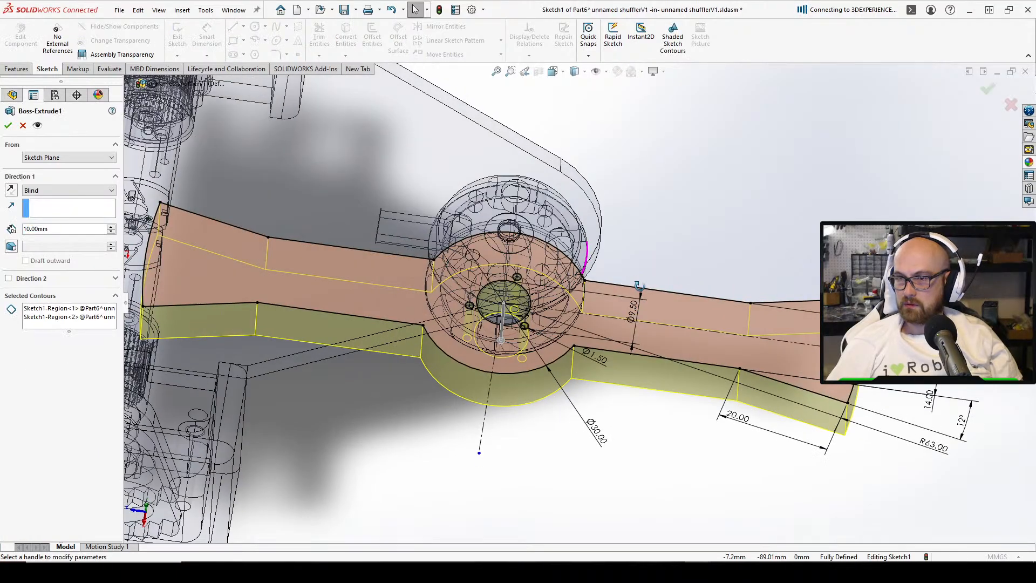
middle_click_drag(639, 286, 769, 311)
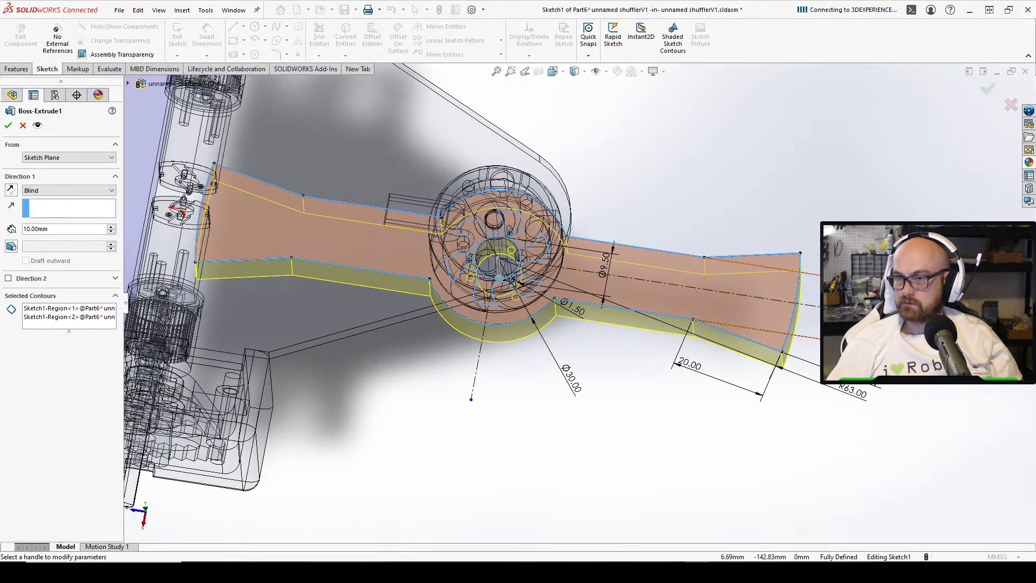
left_click(863, 313)
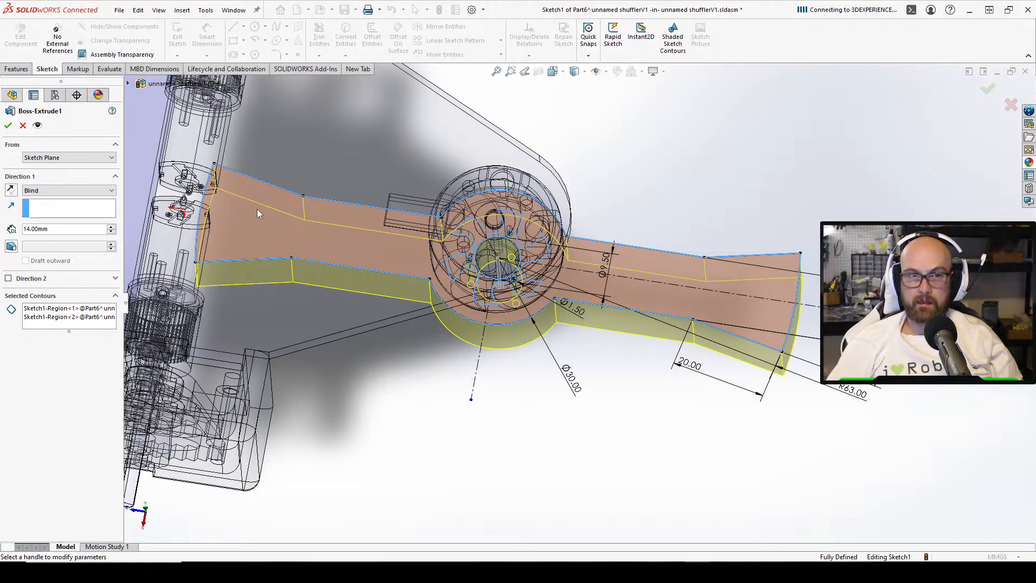
left_click(8, 125)
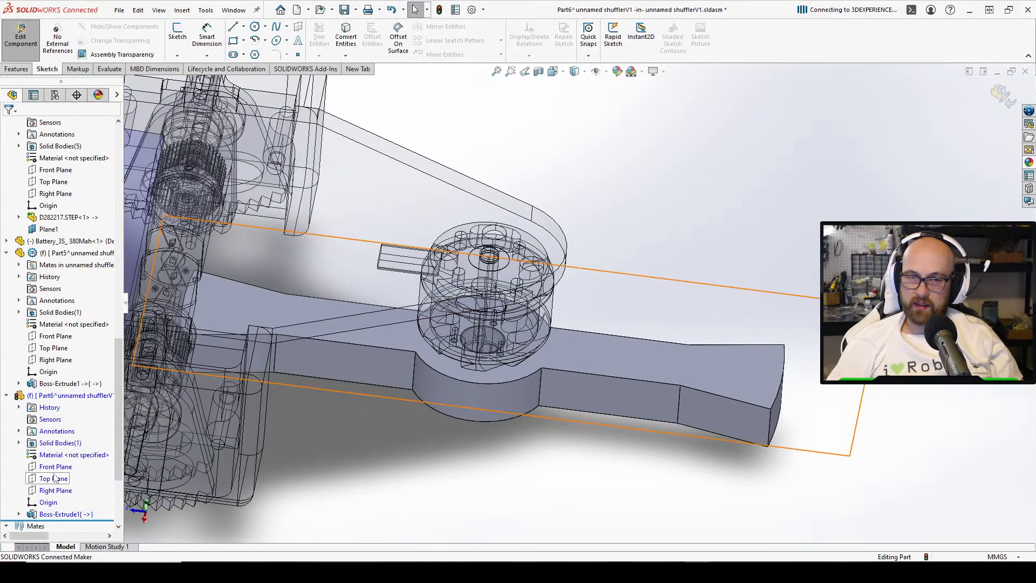
Set the distance between the arm's two straight lines to 16 mm in the extrusion's sketch, and return to the assembly
left_click(19, 514)
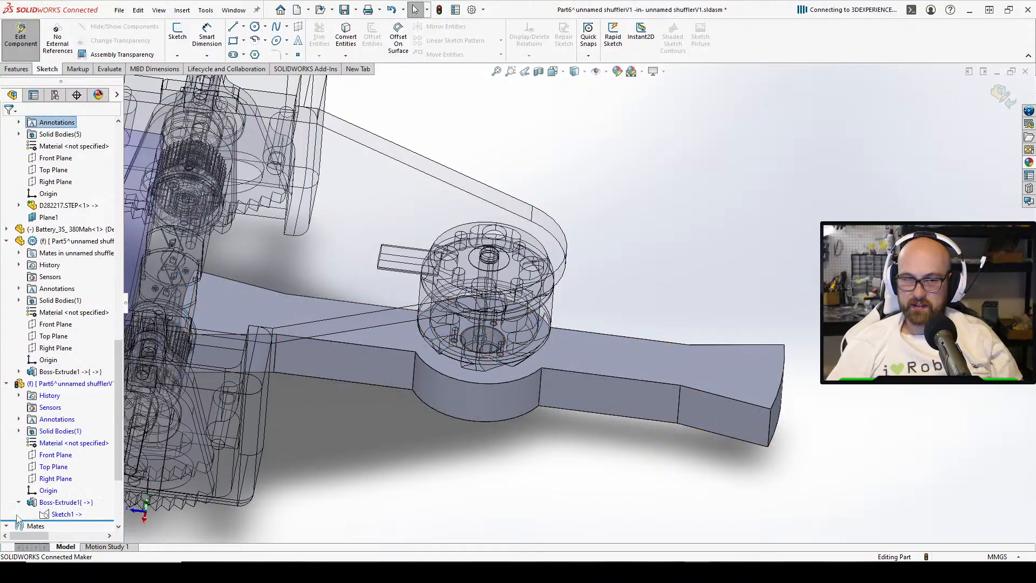
left_click(58, 514)
left_click(71, 484)
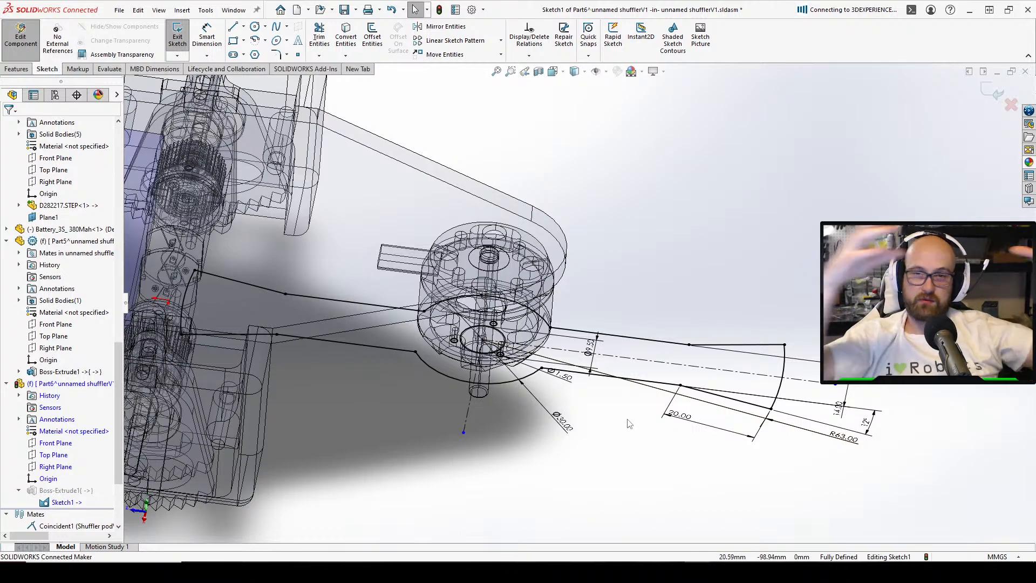
middle_click_drag(590, 405, 602, 402)
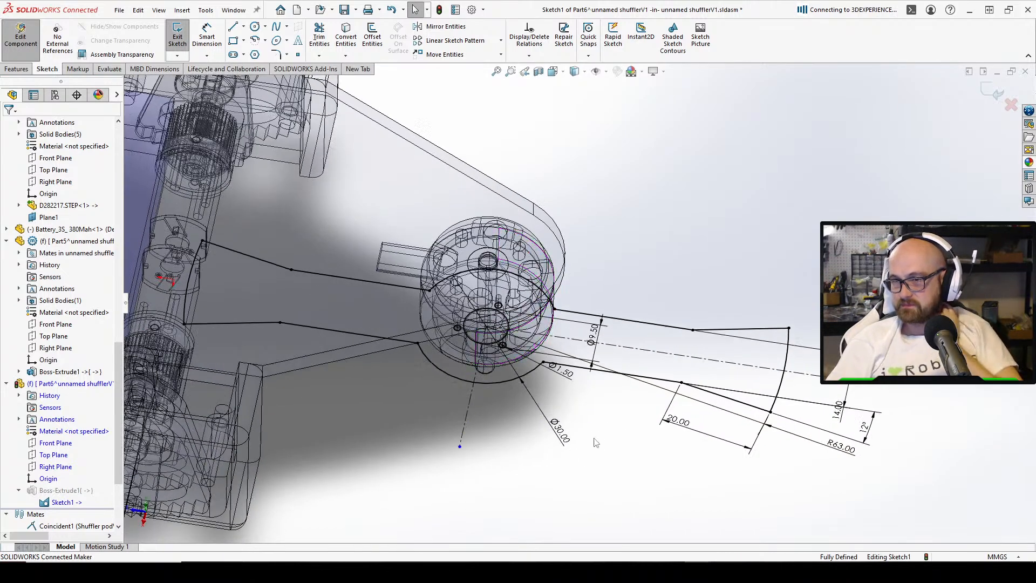
double_click(843, 414)
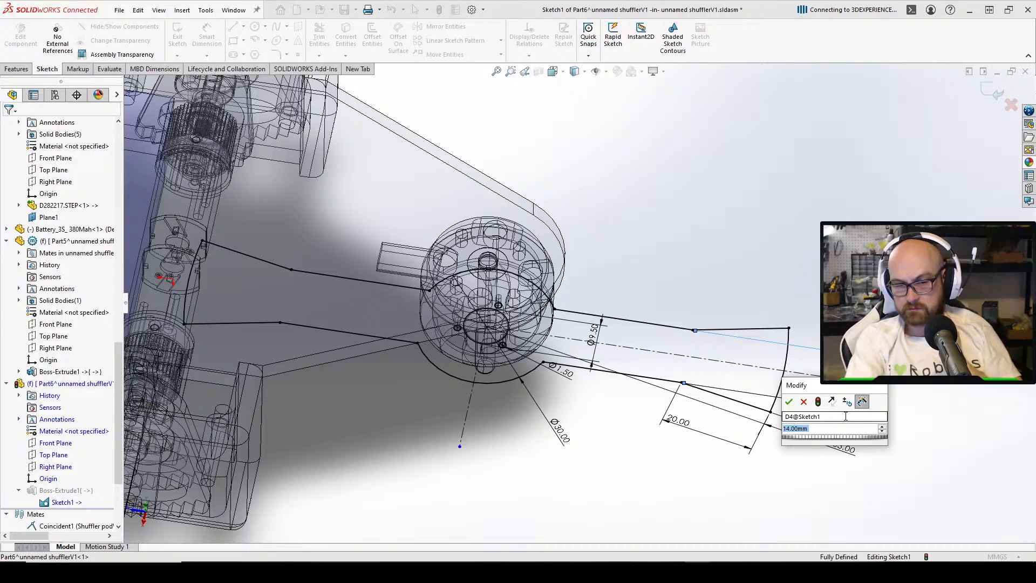
type("16")
key("Return")
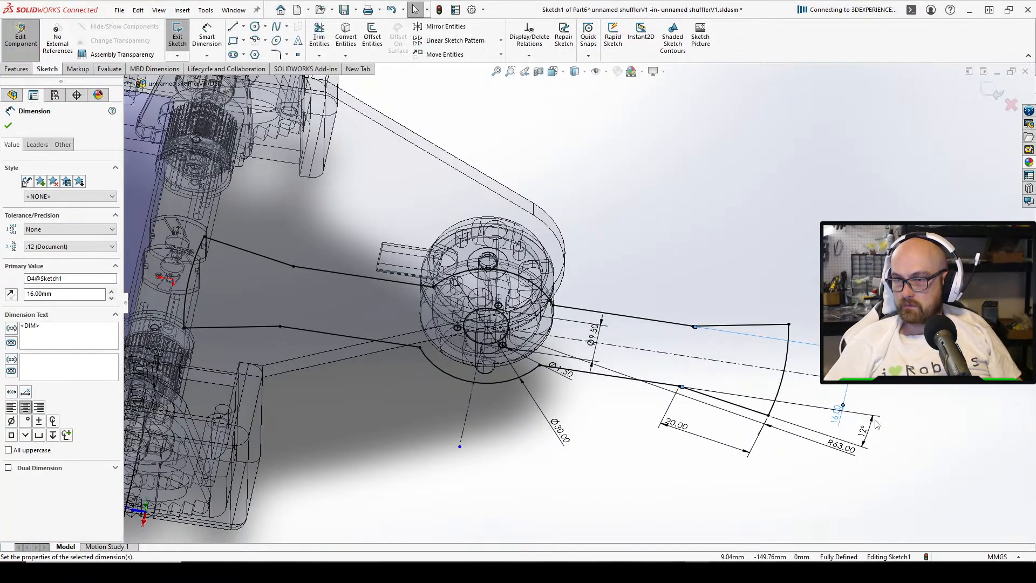
key("Escape")
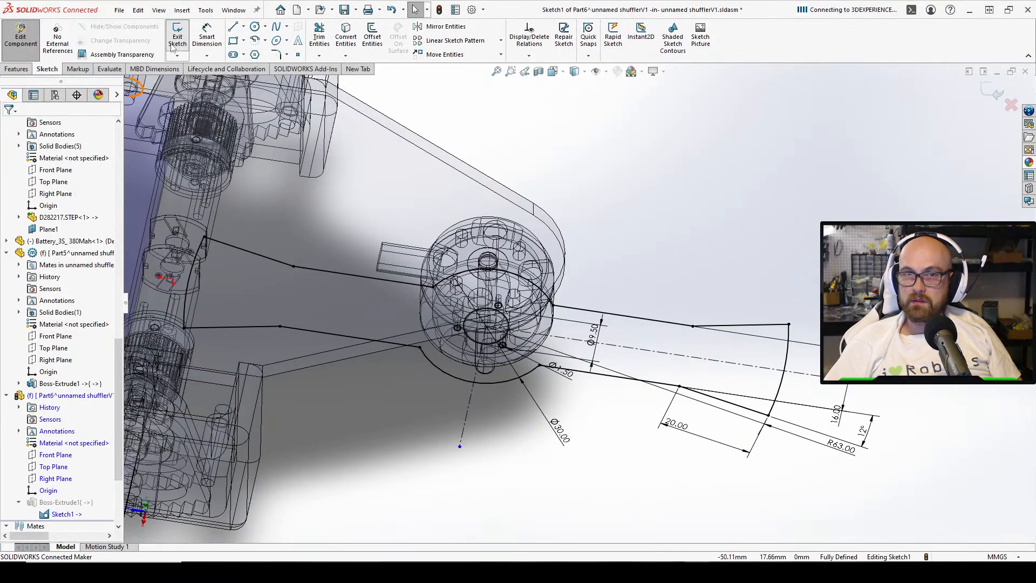
left_click(173, 48)
middle_click_drag(462, 324, 457, 193)
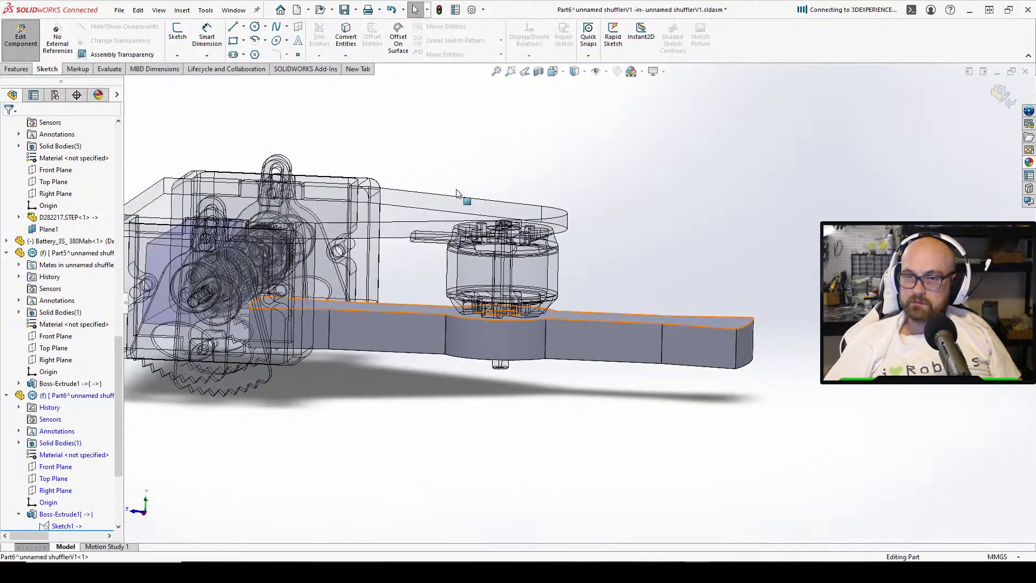
scroll(518, 324, "down", 5)
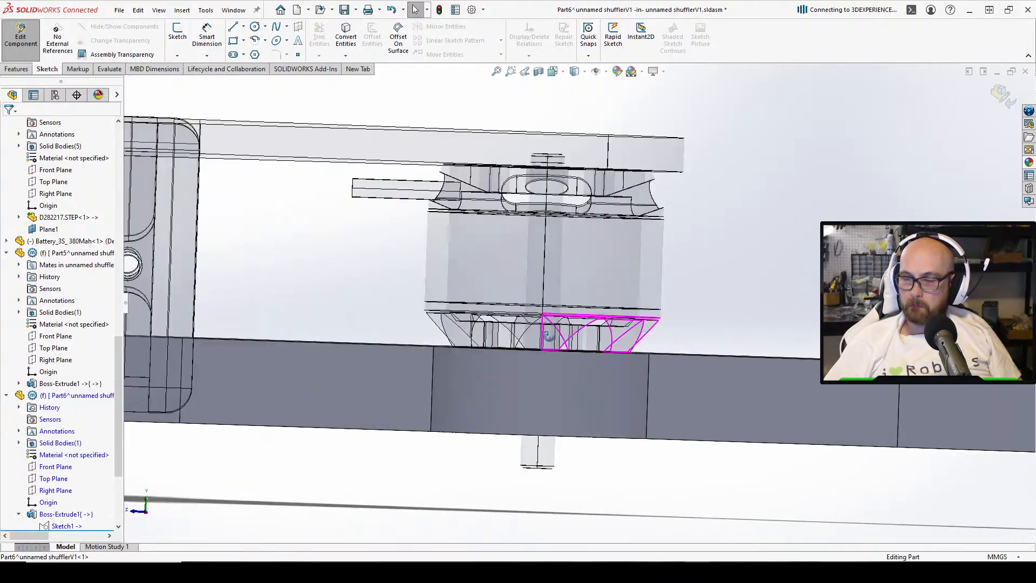
middle_click_drag(548, 335, 473, 237)
left_click(24, 40)
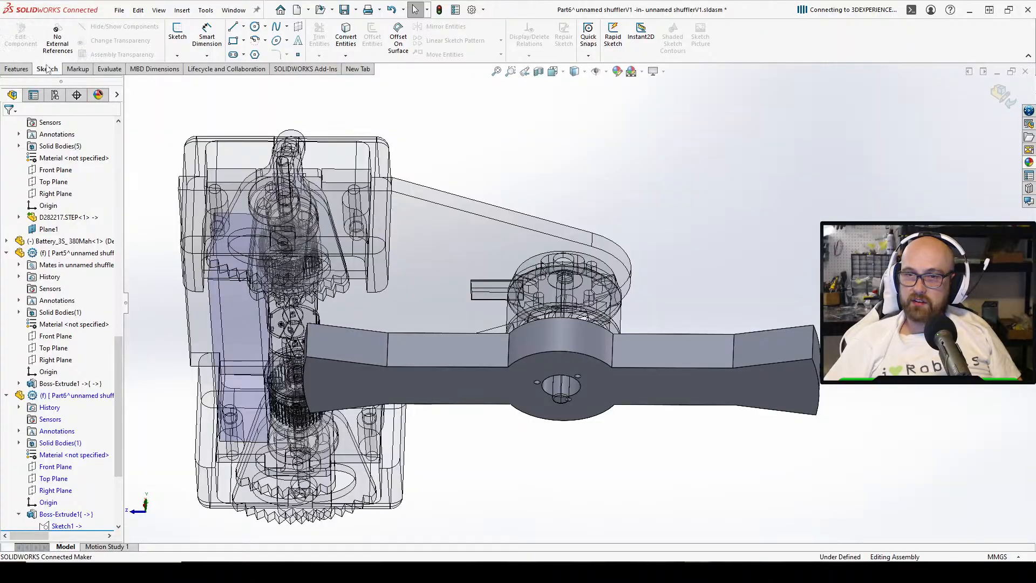
Examine how the two-armed part sits against the motor, the tapered plate and the shuffler pods from below and above
mouse_move(426, 348)
middle_mouse_down()
mouse_move(449, 282)
mouse_move(450, 177)
mouse_move(467, 372)
mouse_move(445, 402)
middle_mouse_up()
scroll(449, 282, "down", 2)
scroll(467, 374, "up", 2)
scroll(407, 372, "down", 3)
scroll(388, 386, "up", 2)
scroll(499, 382, "up", 1)
middle_click_drag(500, 382, 571, 312)
scroll(630, 304, "down", 2)
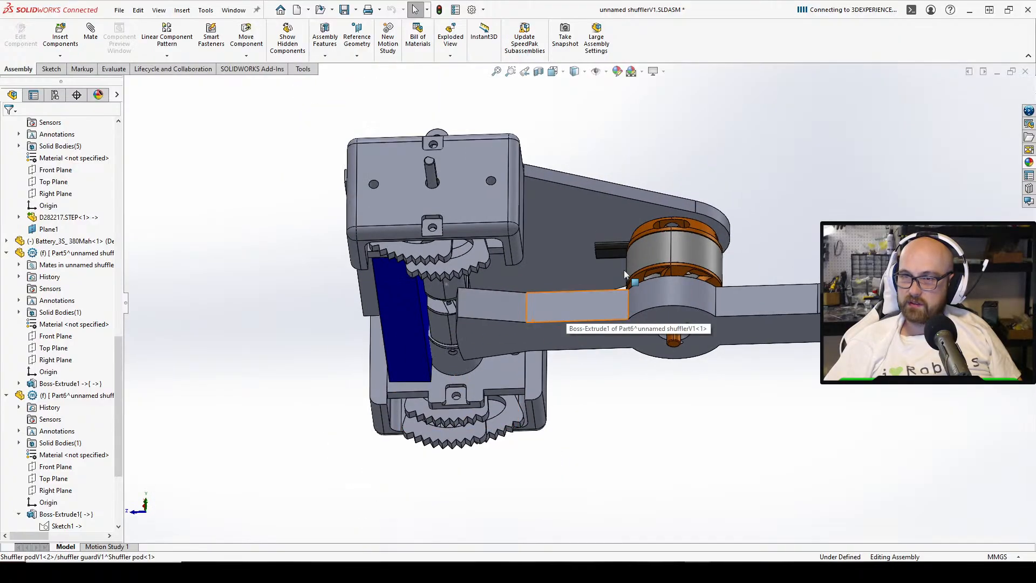
scroll(607, 283, "down", 2)
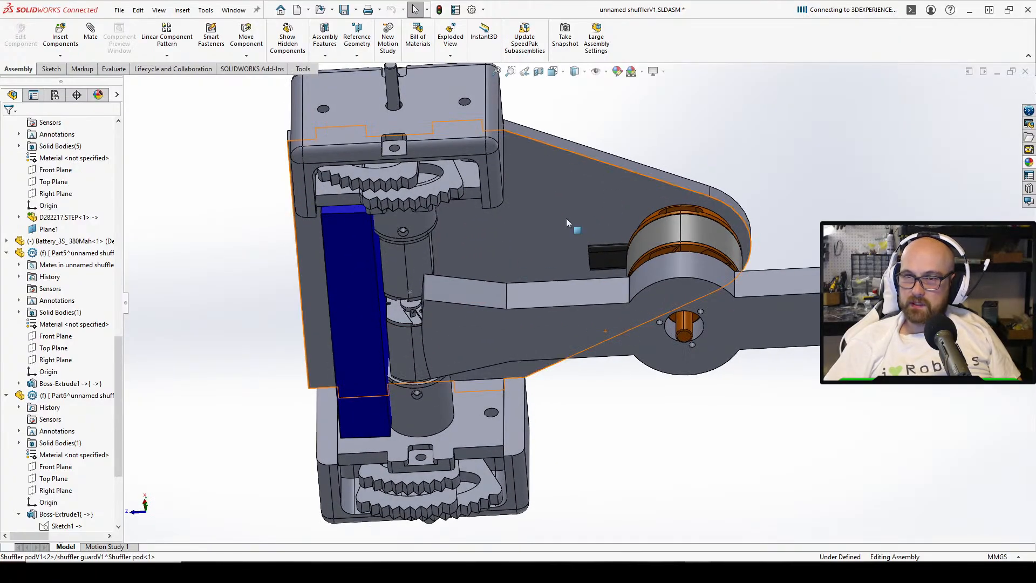
middle_click_drag(566, 219, 558, 377)
middle_click_drag(639, 247, 705, 192)
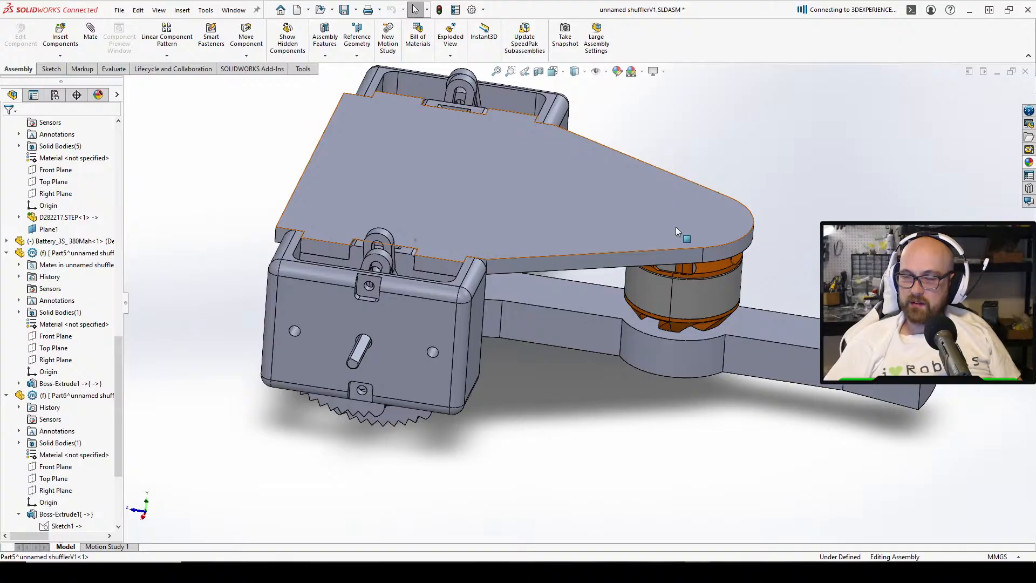
left_click(647, 238)
left_click(585, 402)
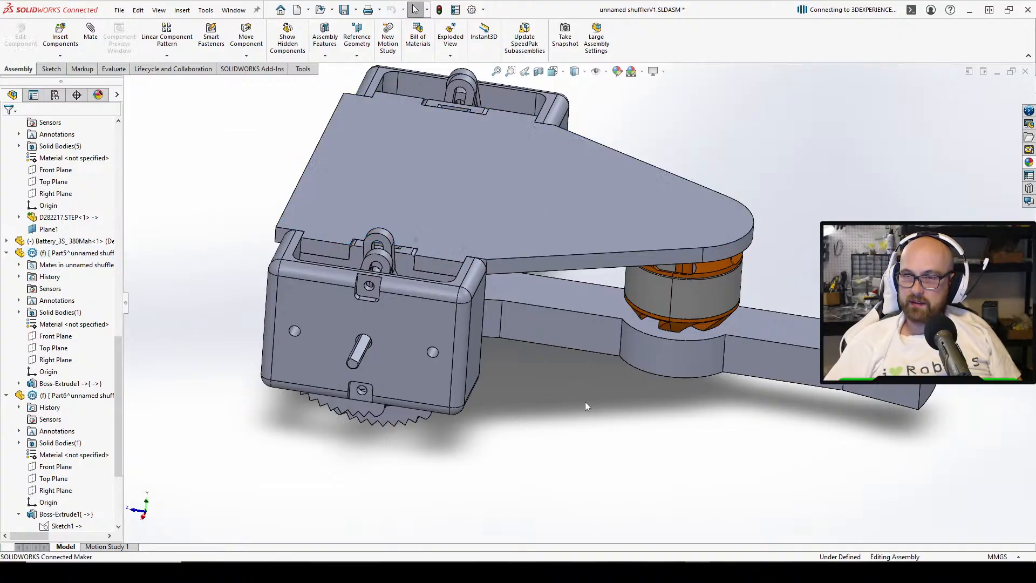
Edit the tapered plate's sketch in context and set the distance from the shuffler pods to the motor centre to 100 mm
middle_click_drag(585, 402, 519, 236)
left_click(532, 229)
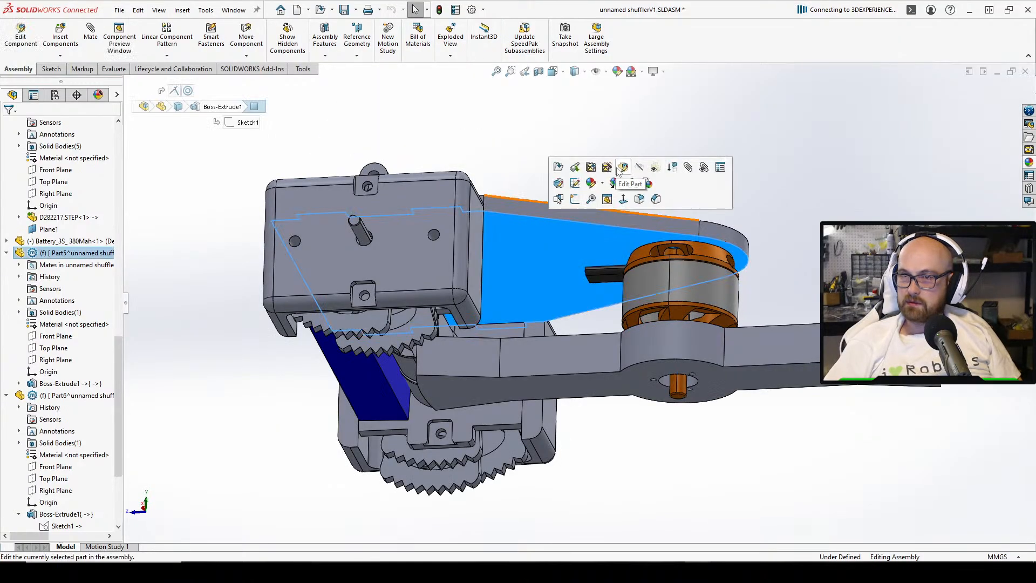
left_click(607, 179)
left_click(416, 318)
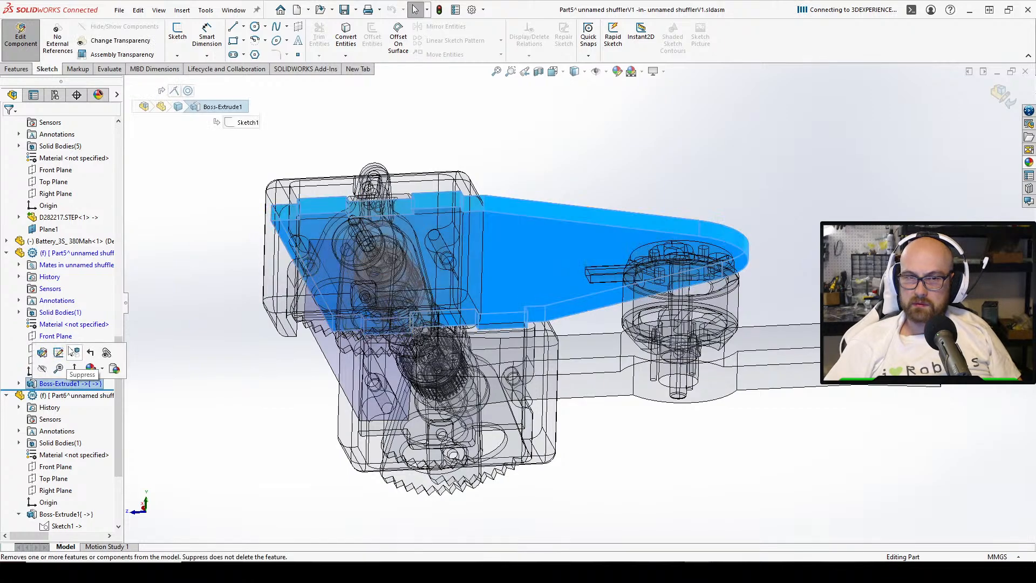
left_click(415, 319)
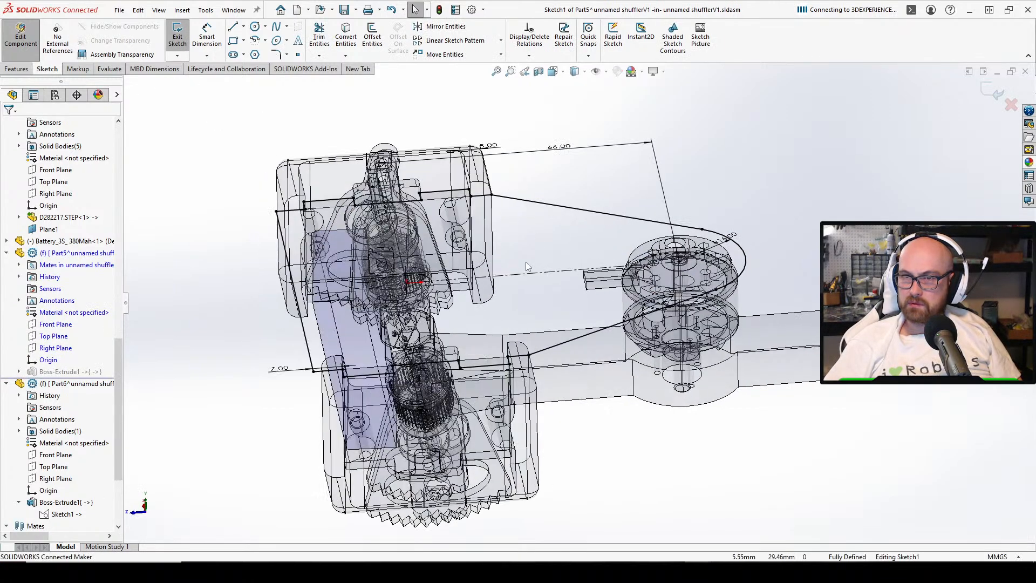
double_click(555, 150)
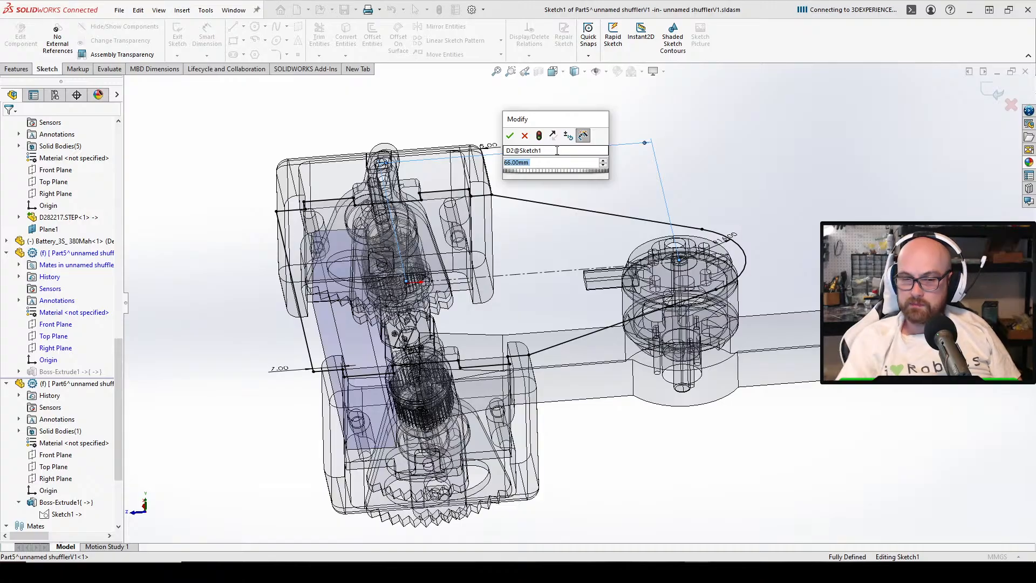
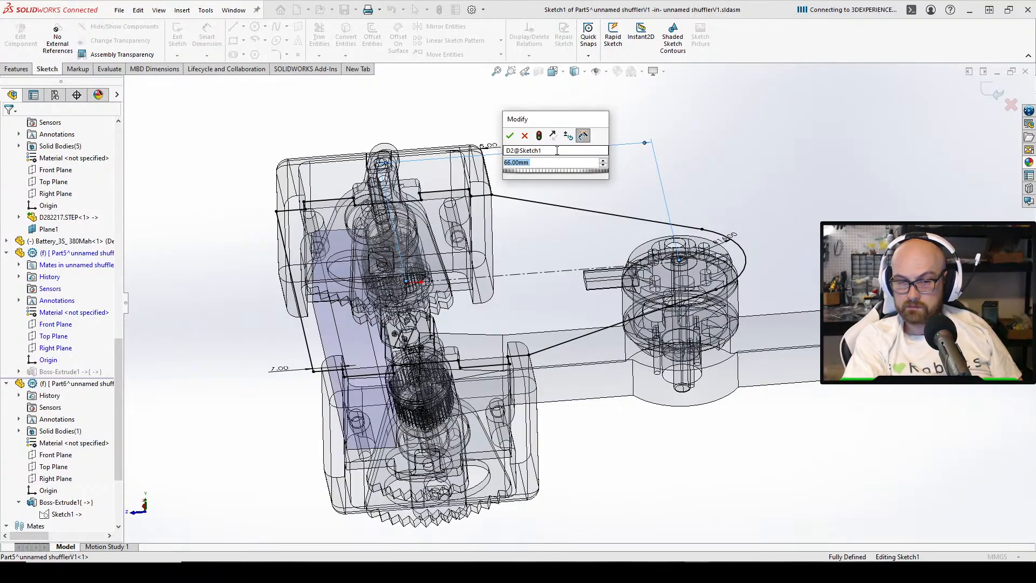
type("100")
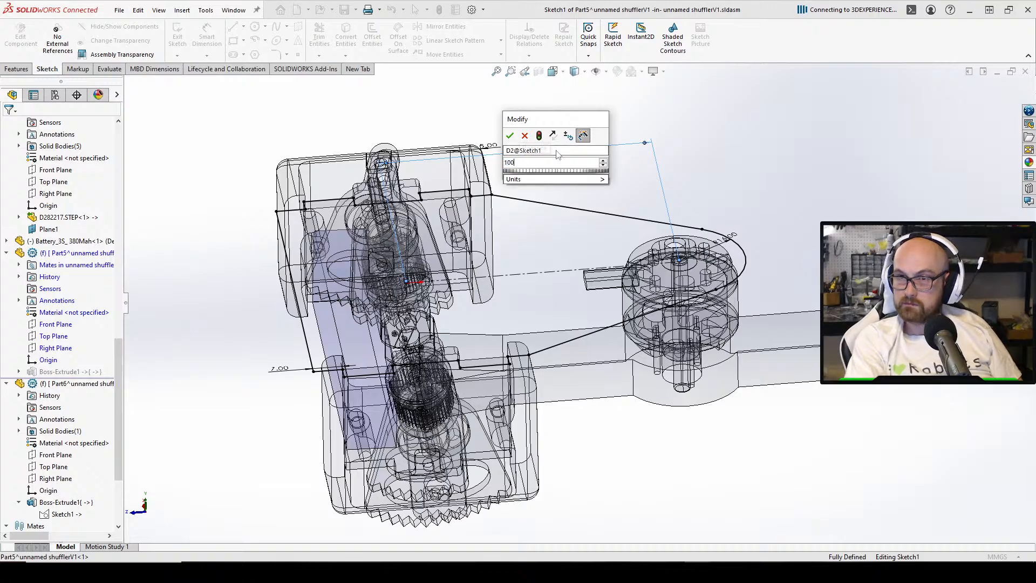
key("Return")
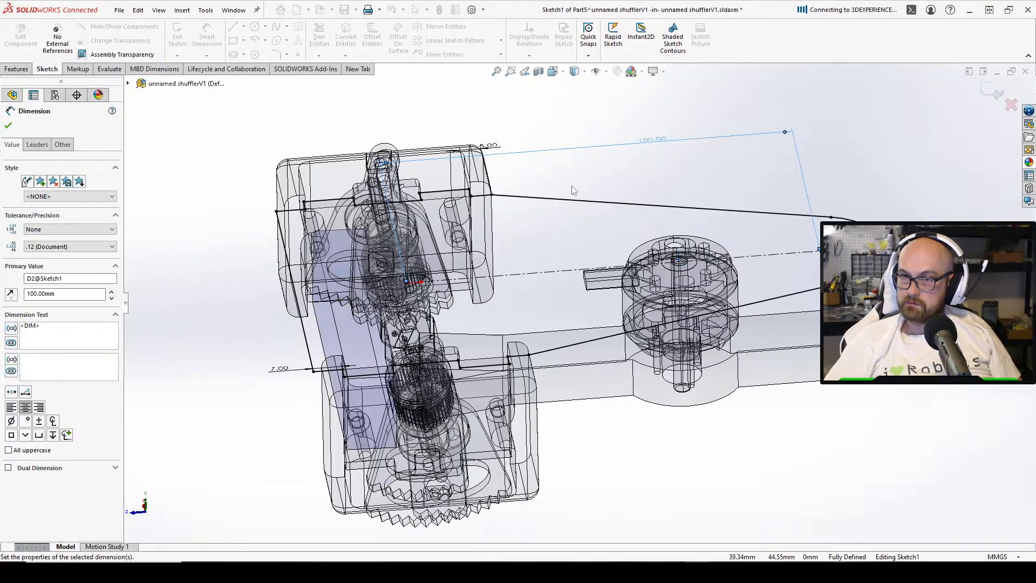
middle_click_drag(664, 215, 705, 241)
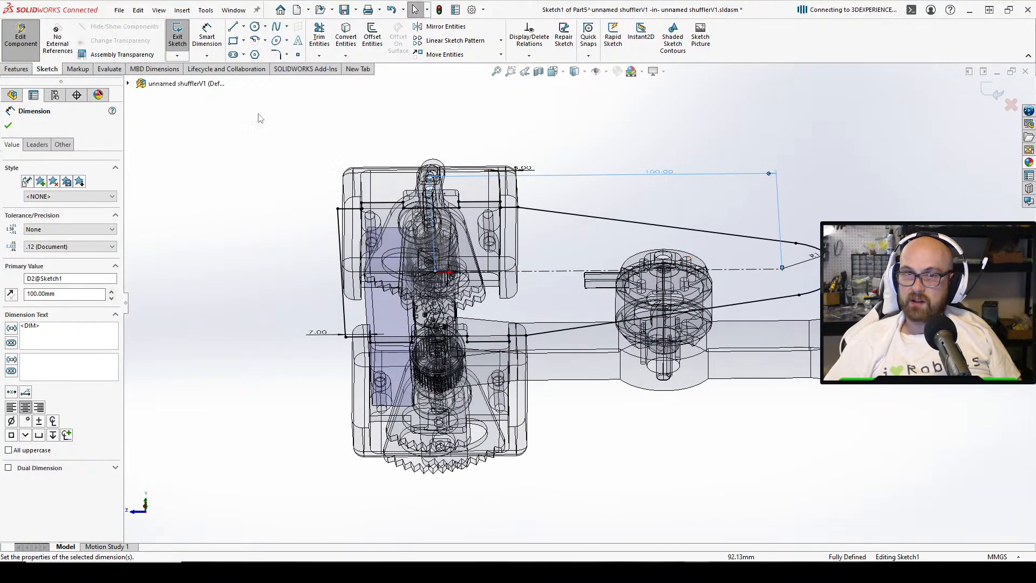
left_click(177, 36)
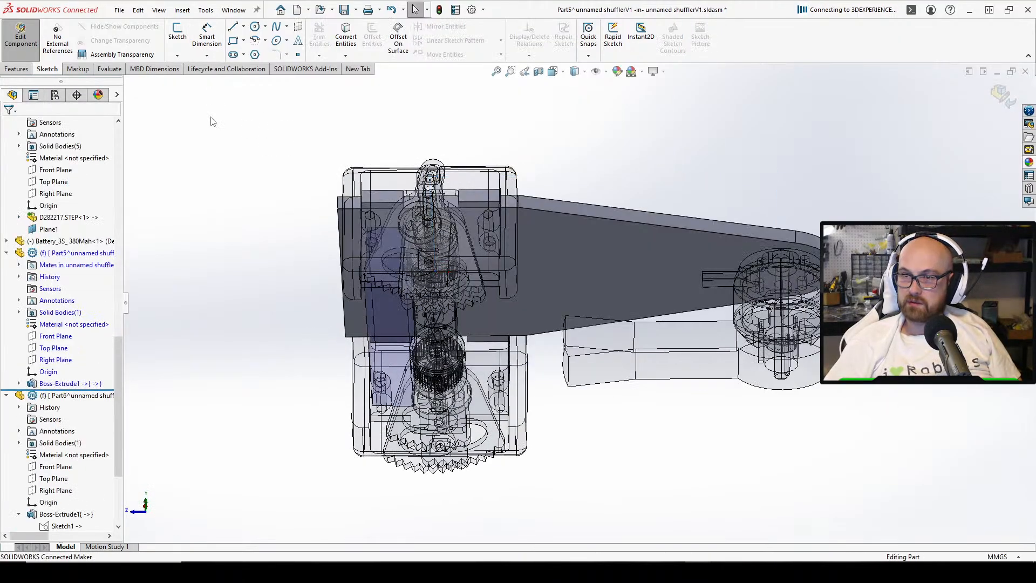
Reopen the tapered plate's sketch and set the distance from the shuffler pods to the motor centre to 85 mm
scroll(537, 121, "up", 3)
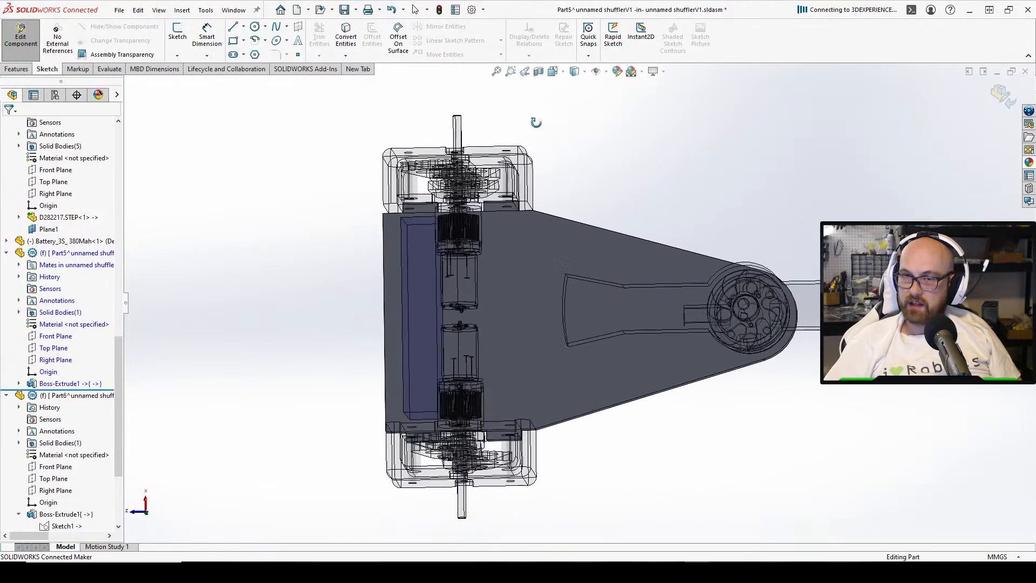
scroll(542, 162, "down", 4)
middle_click_drag(545, 227, 569, 277)
middle_click_drag(634, 313, 599, 313)
left_click(60, 383)
left_click(81, 353)
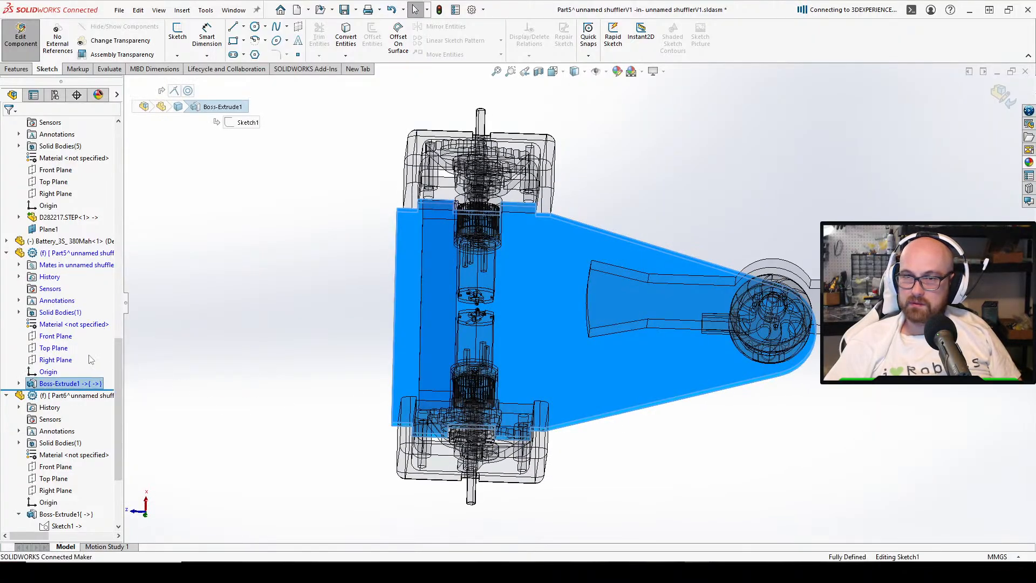
double_click(674, 159)
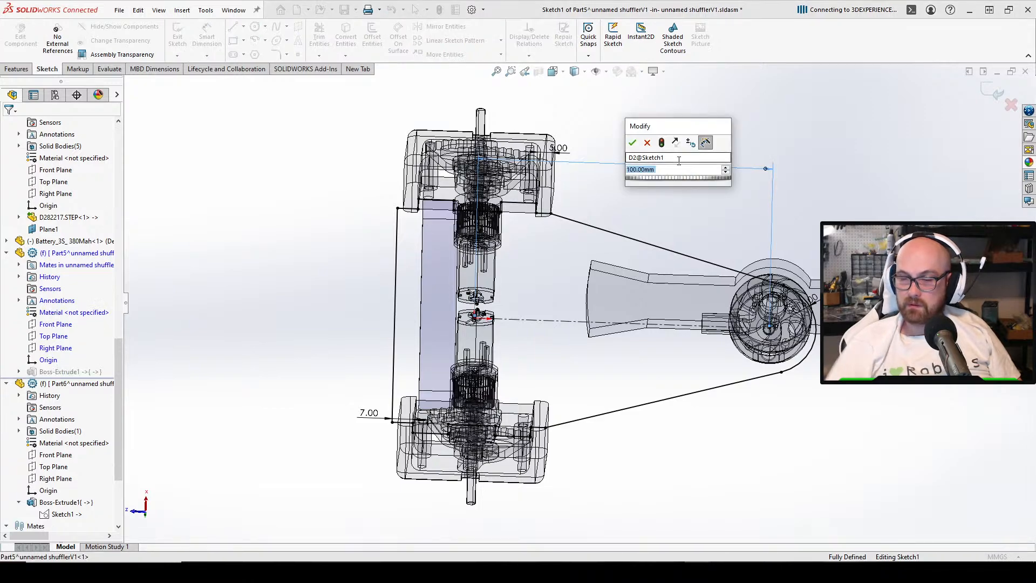
key("Return")
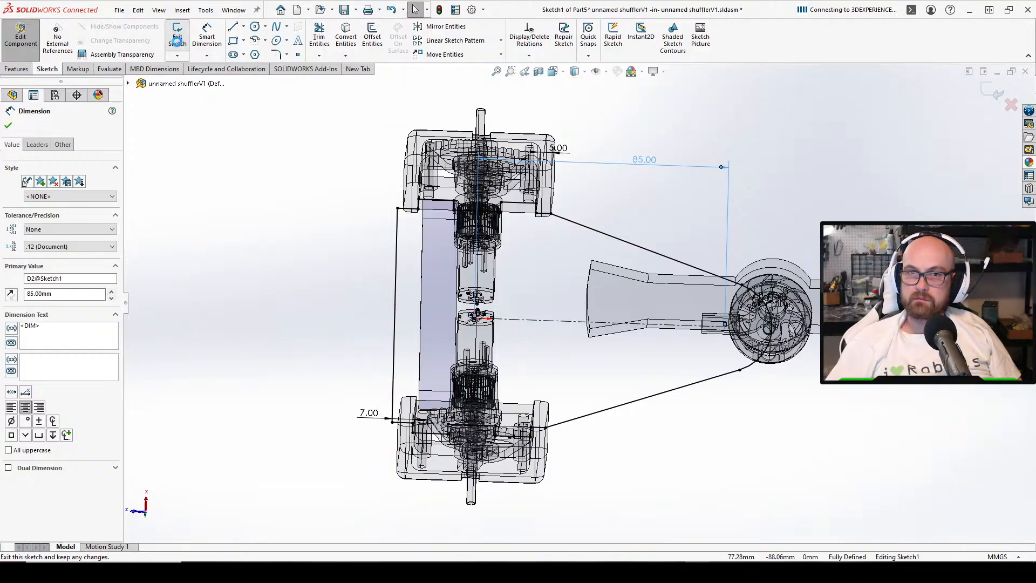
left_click(177, 38)
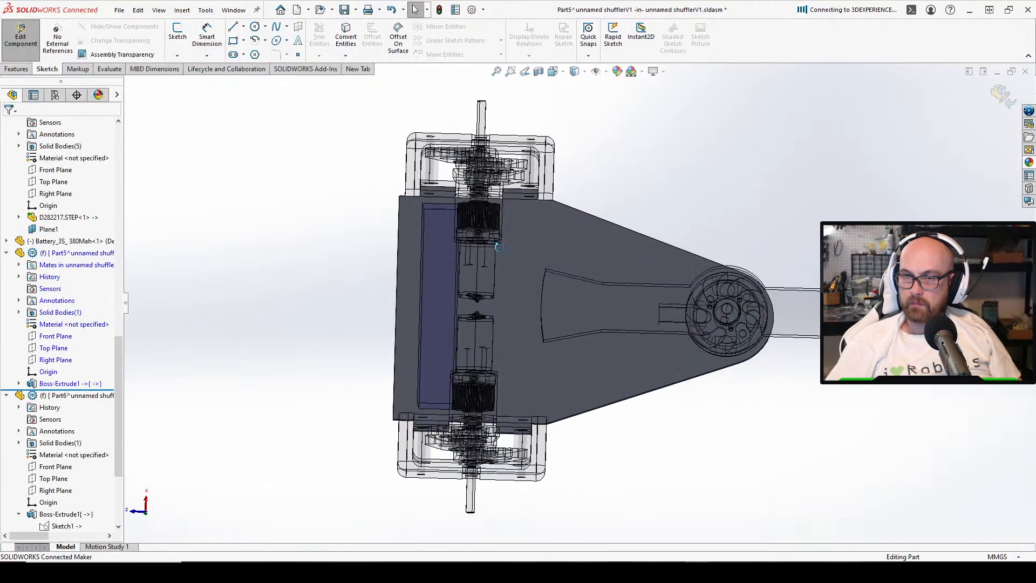
Check the shortened plate against the motor and the two-armed part, and return to editing the assembly
scroll(526, 266, "down", 3)
scroll(529, 267, "up", 5)
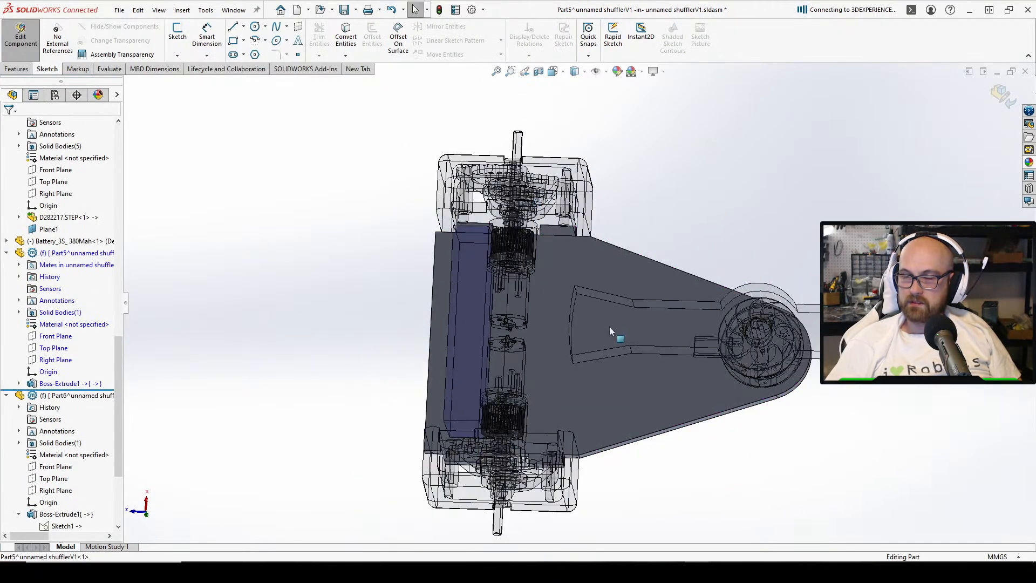
middle_click_drag(608, 332, 692, 222)
scroll(688, 232, "down", 6)
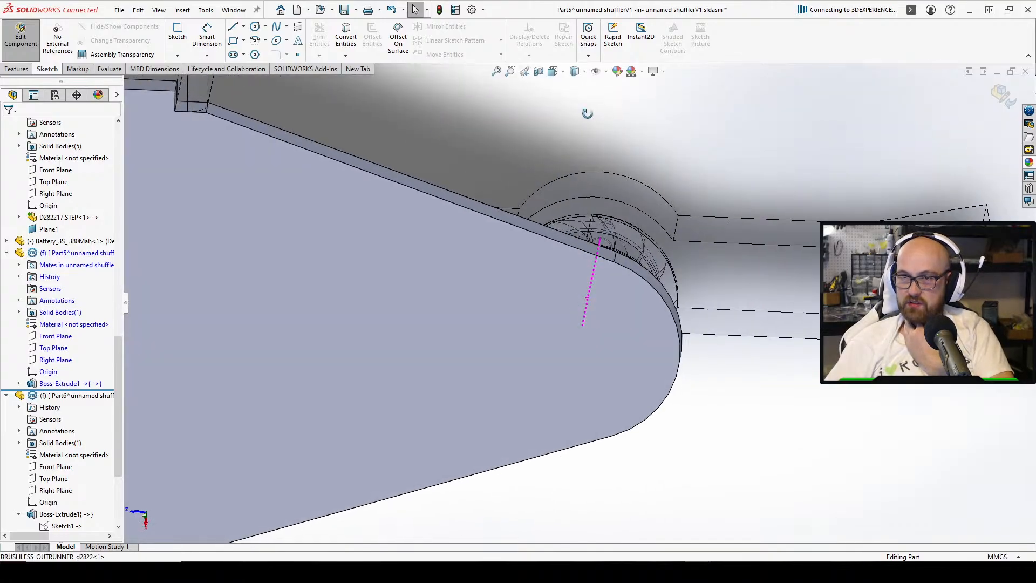
middle_click_drag(582, 259, 460, 337)
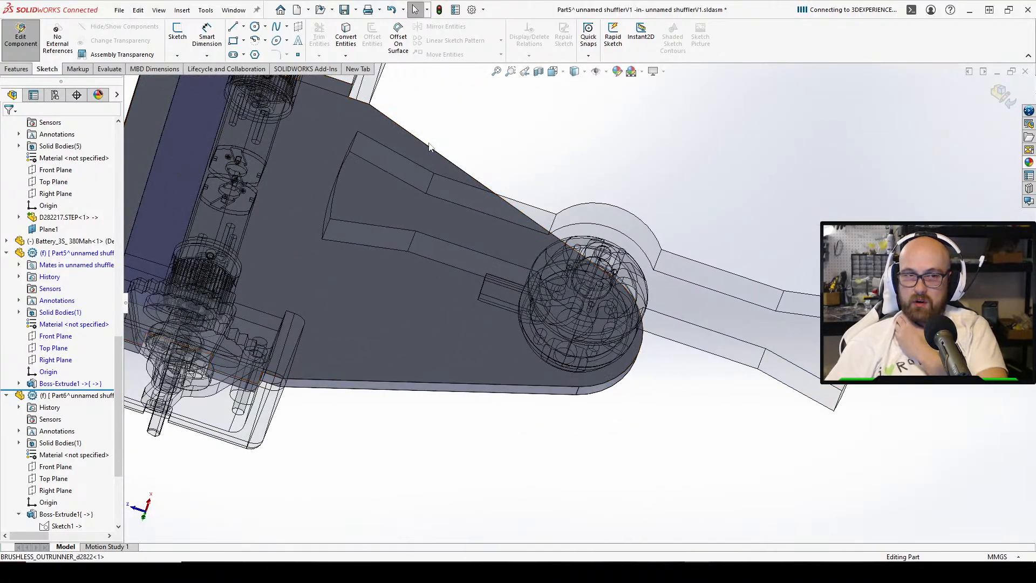
left_click(21, 34)
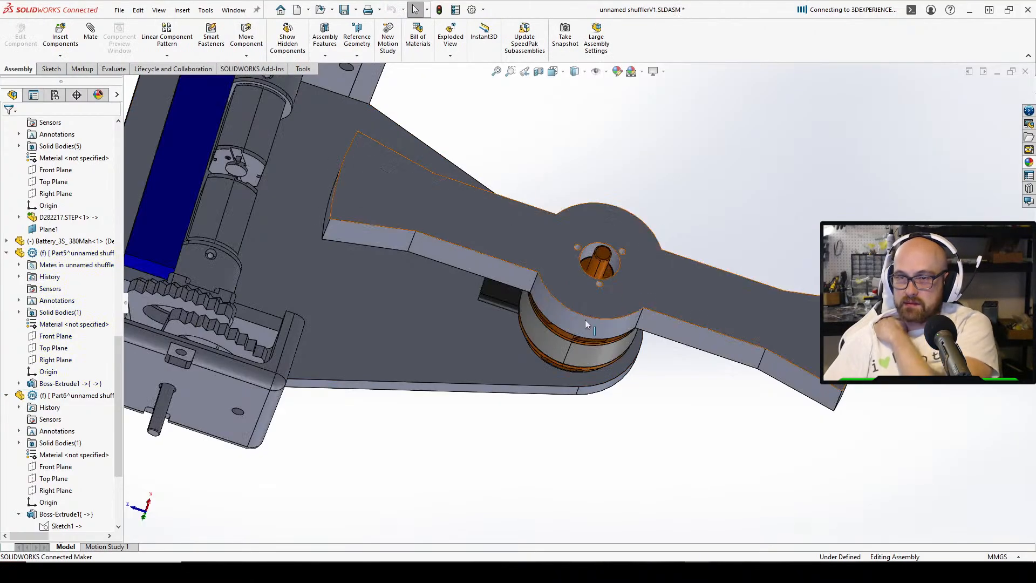
Examine how the brushless motor's finned end meets the underside of the two-armed part's hub
middle_click_drag(585, 320, 599, 404)
scroll(587, 380, "down", 4)
scroll(607, 426, "up", 3)
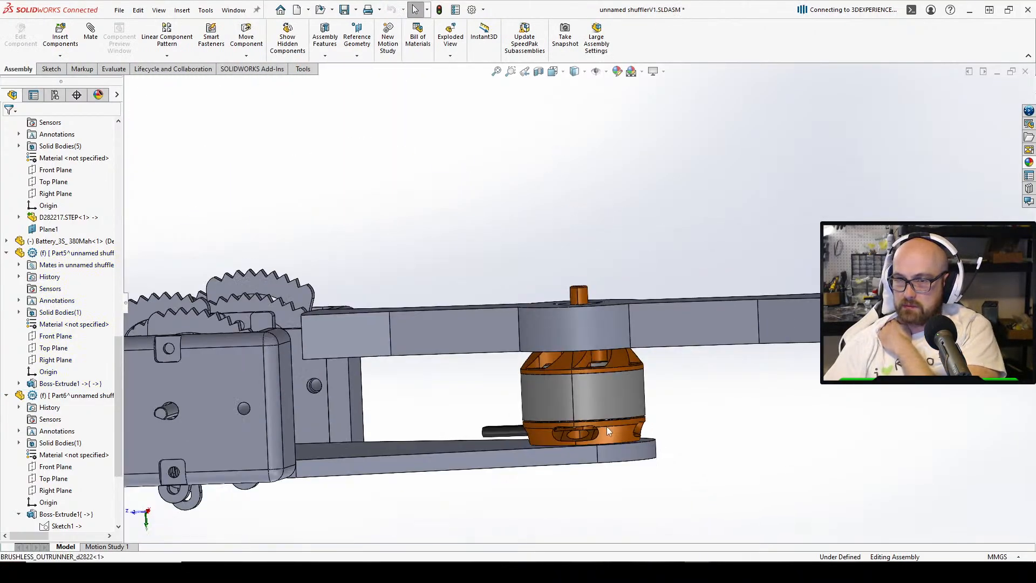
scroll(607, 426, "down", 3)
scroll(574, 259, "down", 2)
scroll(575, 262, "down", 2)
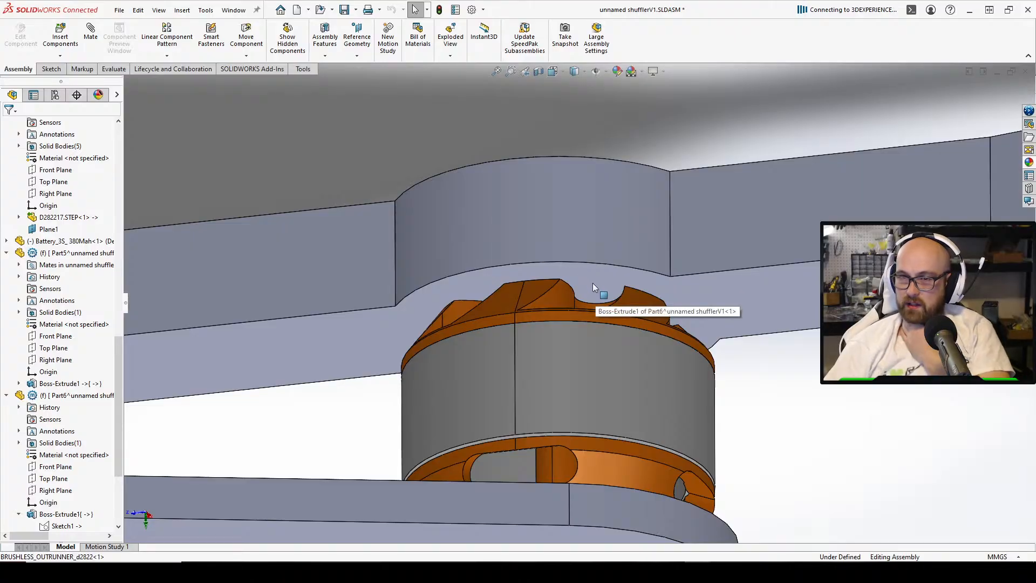
scroll(592, 284, "up", 3)
scroll(591, 284, "down", 3)
middle_click_drag(591, 286, 583, 261)
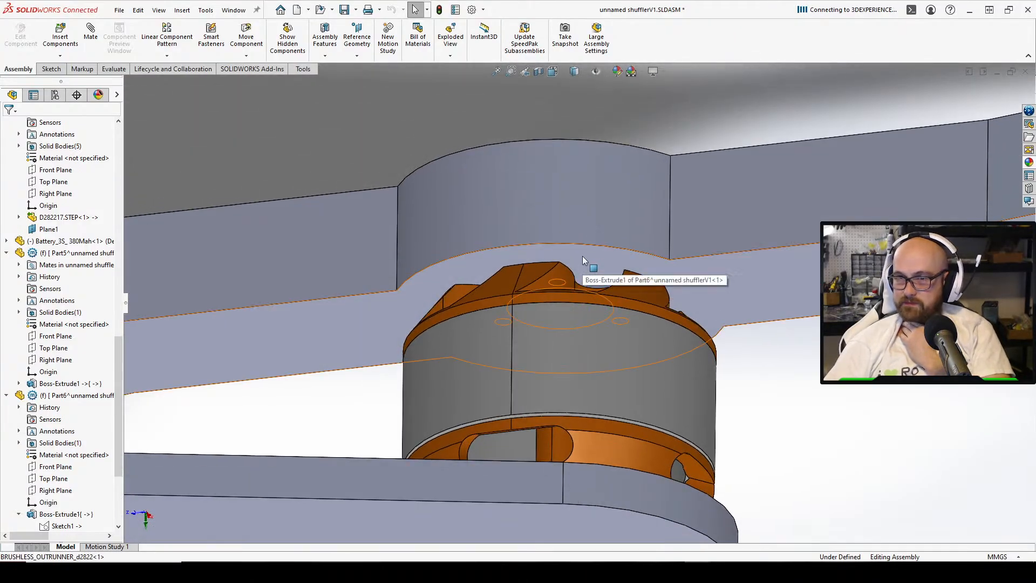
scroll(583, 261, "up", 3)
scroll(596, 218, "down", 3)
Edit the two-armed part in context and start a sketch on its flat face against the motor
left_click(596, 219)
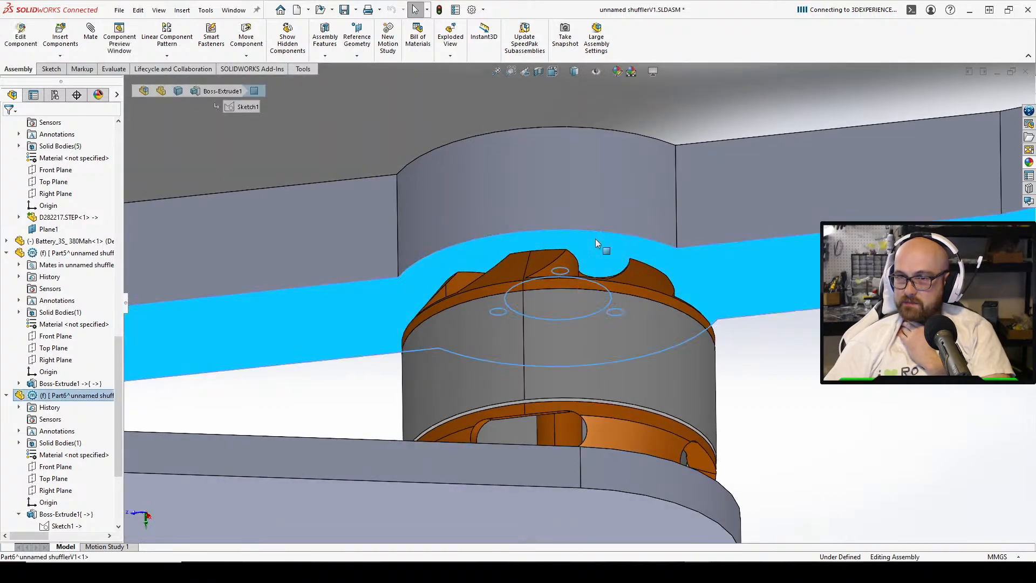
left_click(685, 174)
middle_click_drag(603, 226, 462, 115)
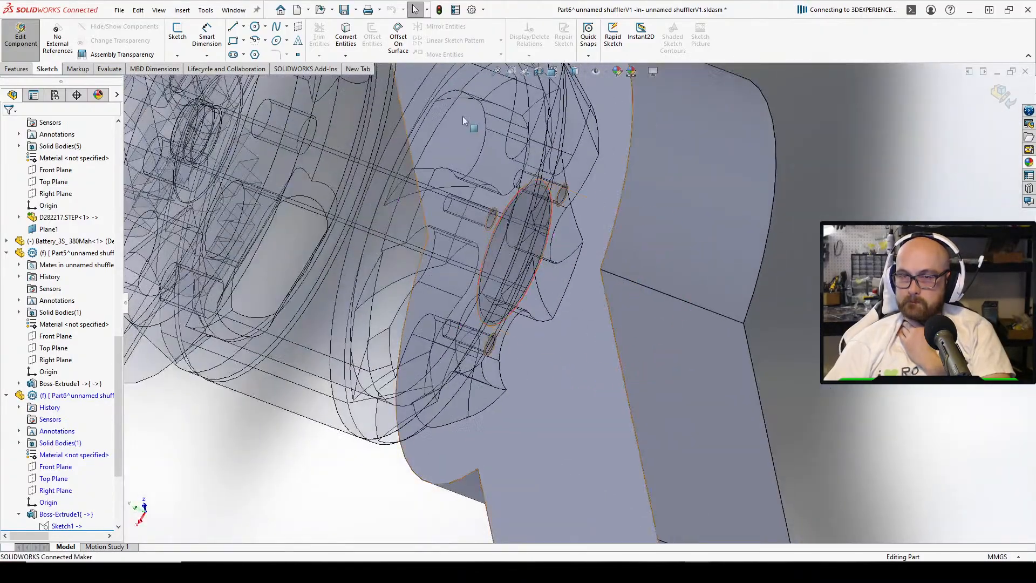
left_click(177, 33)
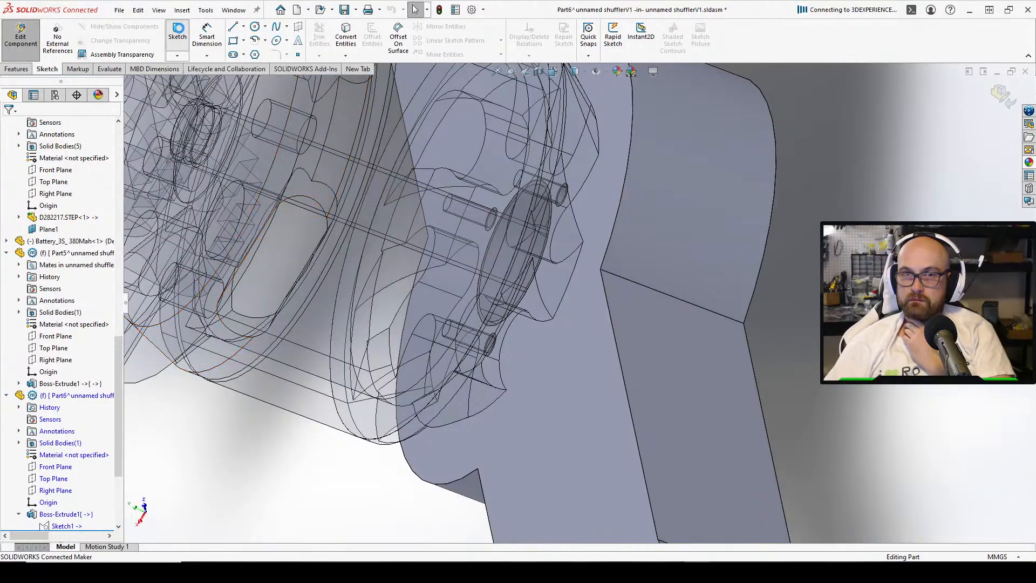
left_click(598, 181)
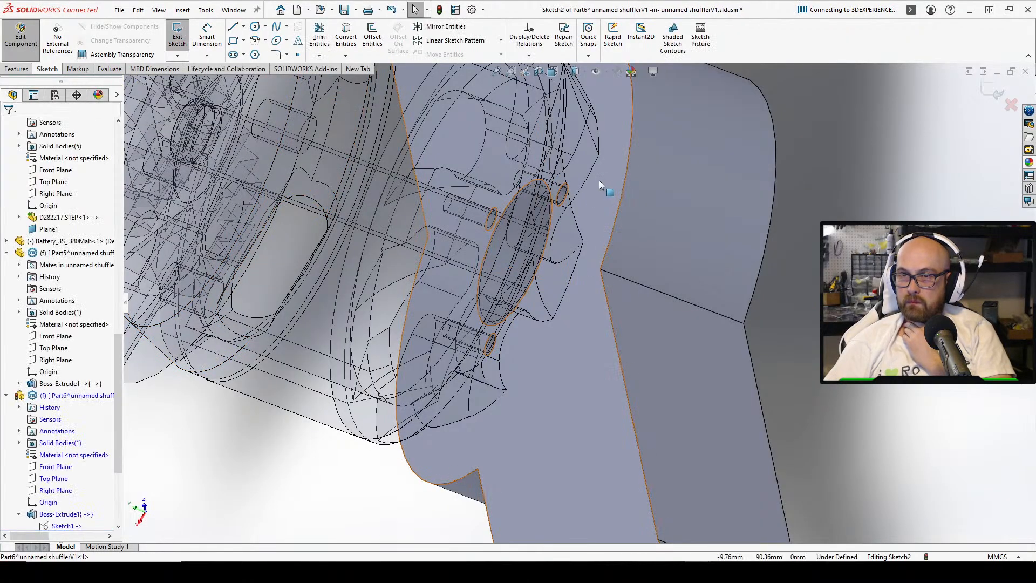
Start Convert Entities in the sketch and select the straight edge of one arm next to the hub
left_click(356, 28)
mouse_move(560, 194)
middle_mouse_down()
mouse_move(593, 337)
mouse_move(497, 275)
mouse_move(485, 294)
mouse_move(512, 301)
mouse_move(495, 403)
mouse_move(474, 399)
mouse_move(491, 432)
mouse_move(532, 226)
mouse_move(587, 150)
mouse_move(649, 152)
mouse_move(510, 214)
mouse_move(544, 173)
mouse_move(556, 118)
middle_mouse_up()
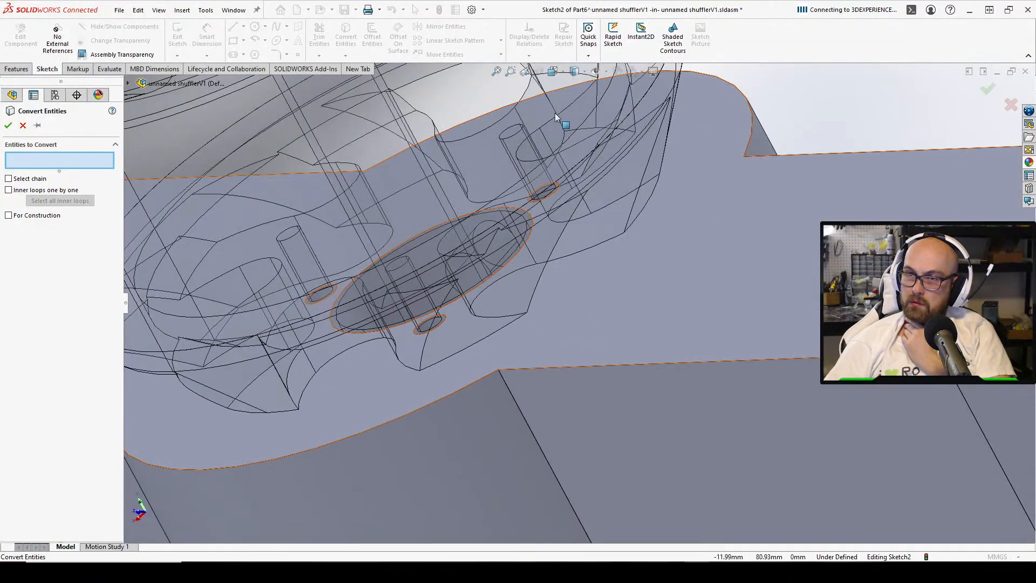
right_click(764, 275)
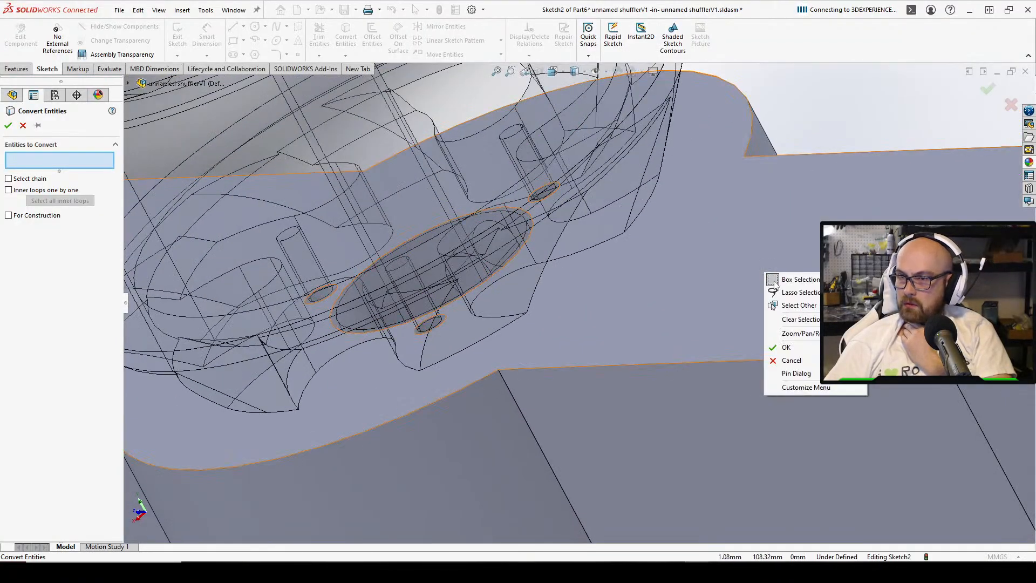
left_click(799, 156)
right_click(735, 209)
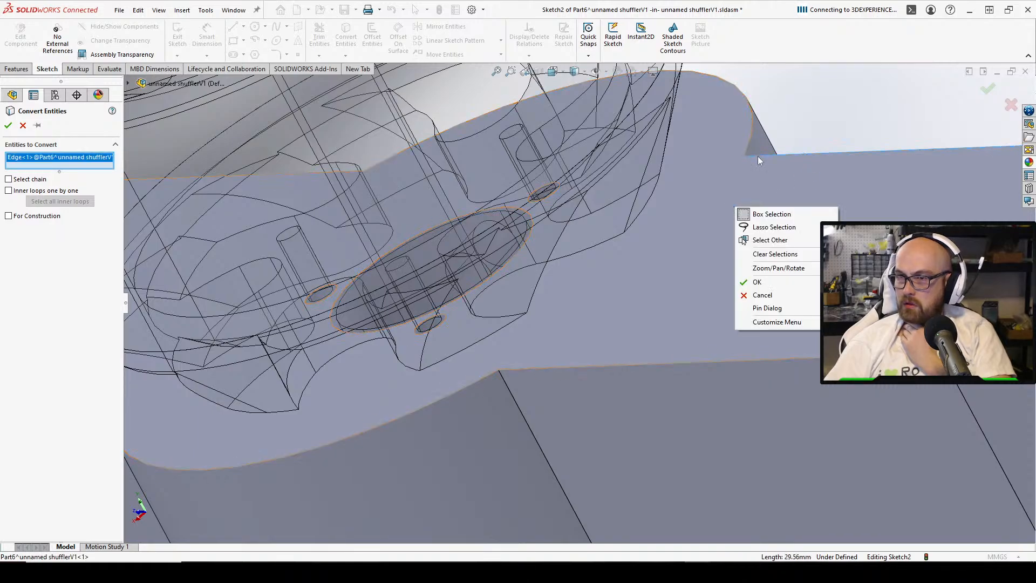
key("Escape")
Add the curved and straight edges around the motor bell's first recess to the entities to convert
middle_click_drag(411, 162, 539, 200)
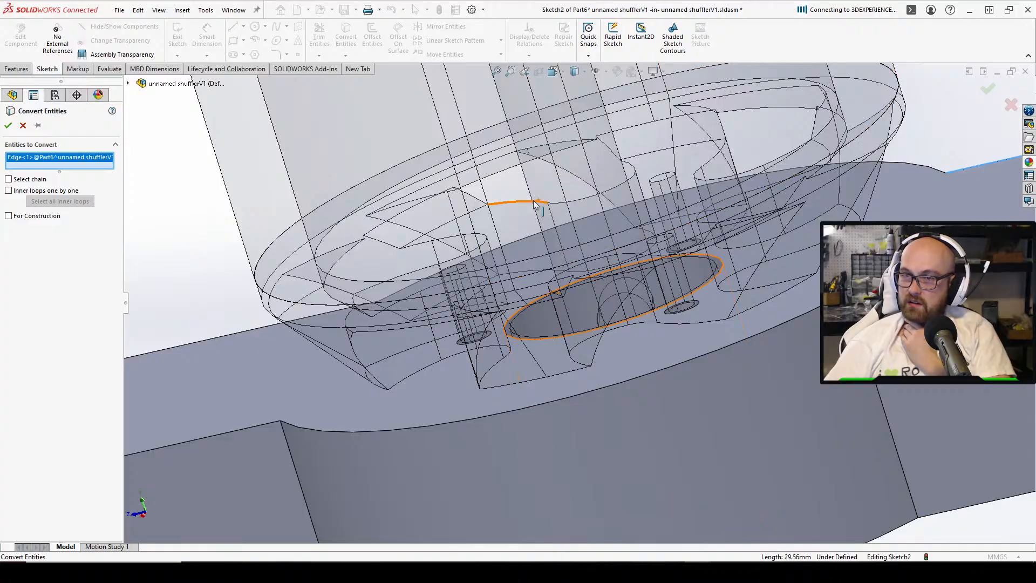
left_click(536, 204)
left_click(601, 185)
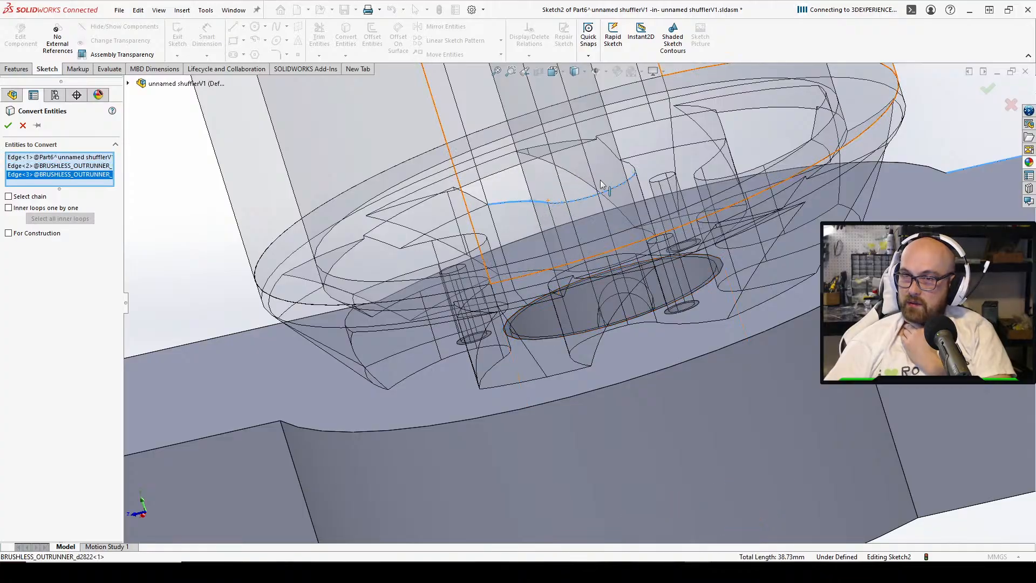
left_click(631, 164)
middle_click_drag(630, 162, 453, 221)
left_click(455, 225)
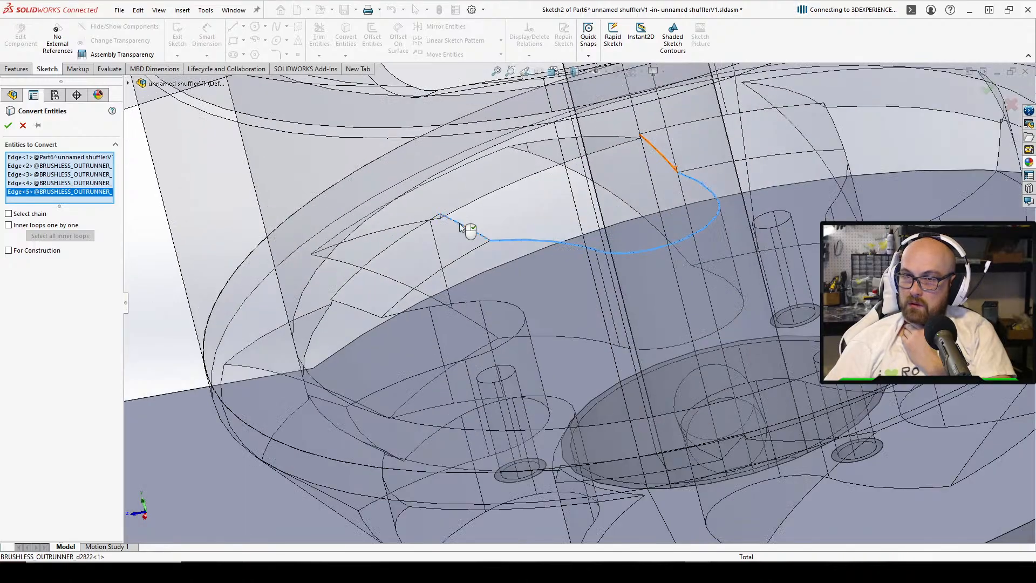
left_click(662, 153)
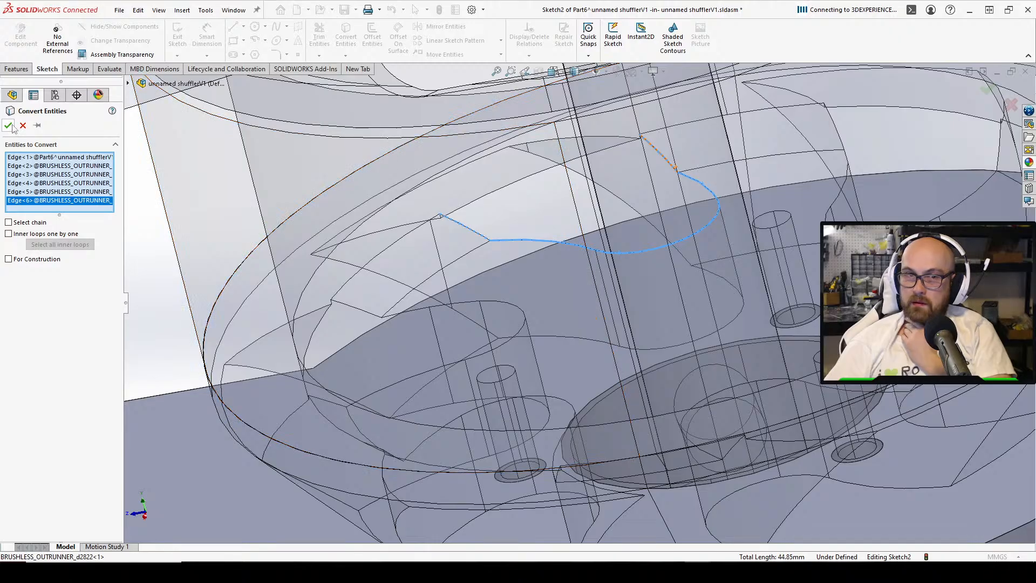
Add the edges of the adjoining fin and the next recess on the motor bell to the entities to convert
left_click(836, 130)
left_click(585, 141)
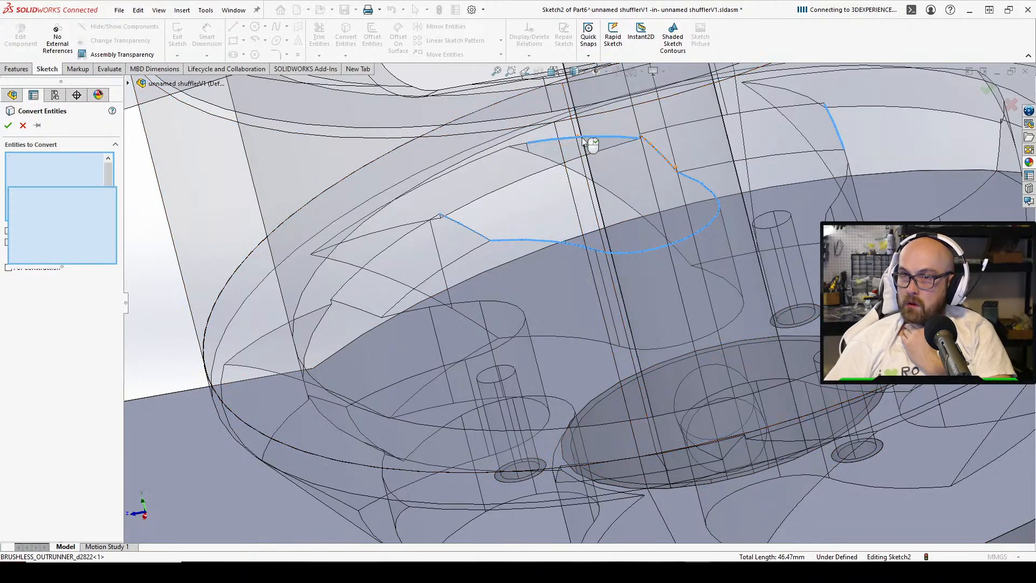
mouse_move(406, 216)
middle_mouse_down()
mouse_move(418, 227)
mouse_move(407, 235)
middle_mouse_up()
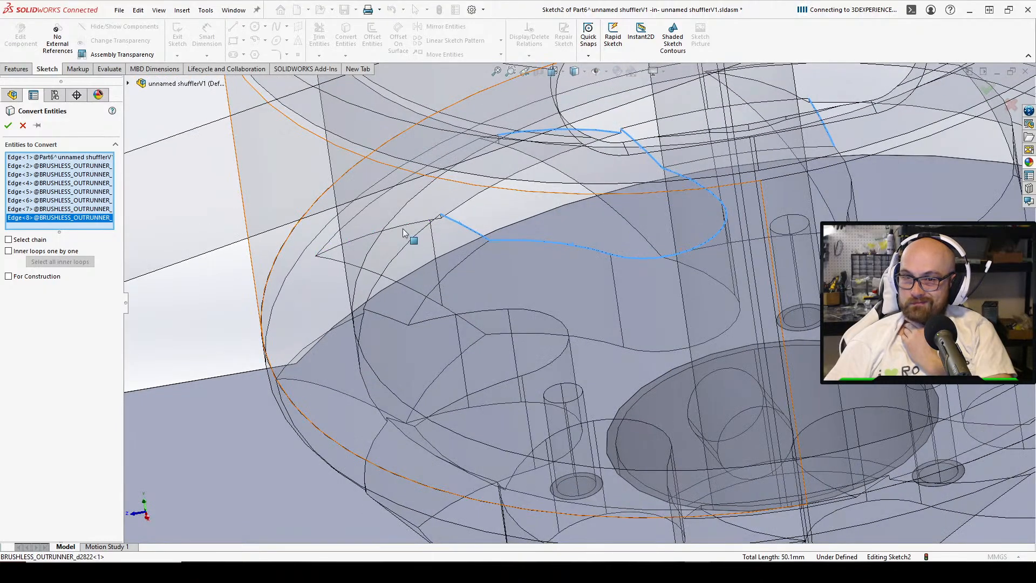
middle_click_drag(621, 153, 626, 212)
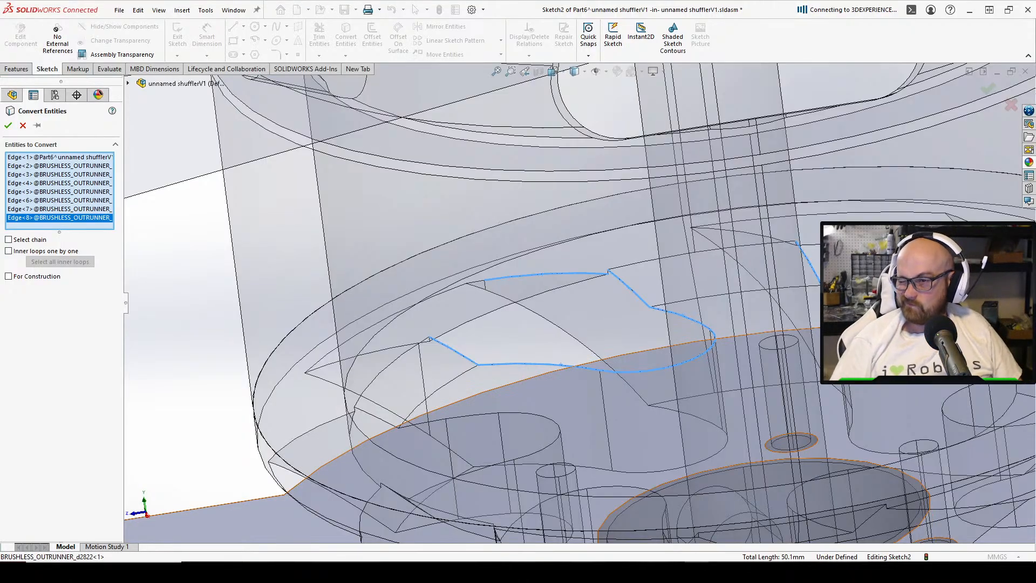
mouse_move(696, 432)
middle_mouse_down()
mouse_move(786, 365)
mouse_move(770, 305)
middle_mouse_up()
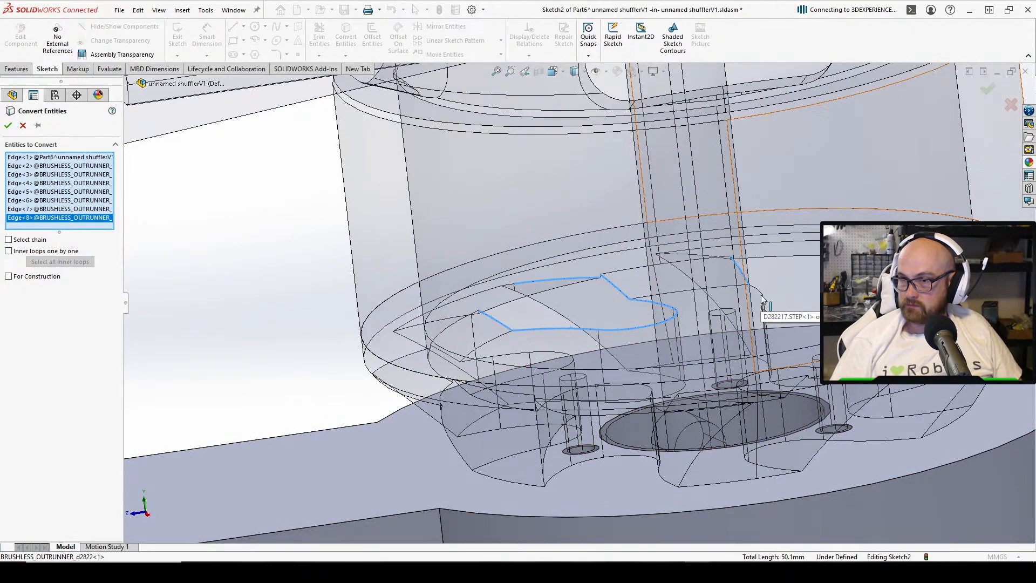
left_click(763, 300)
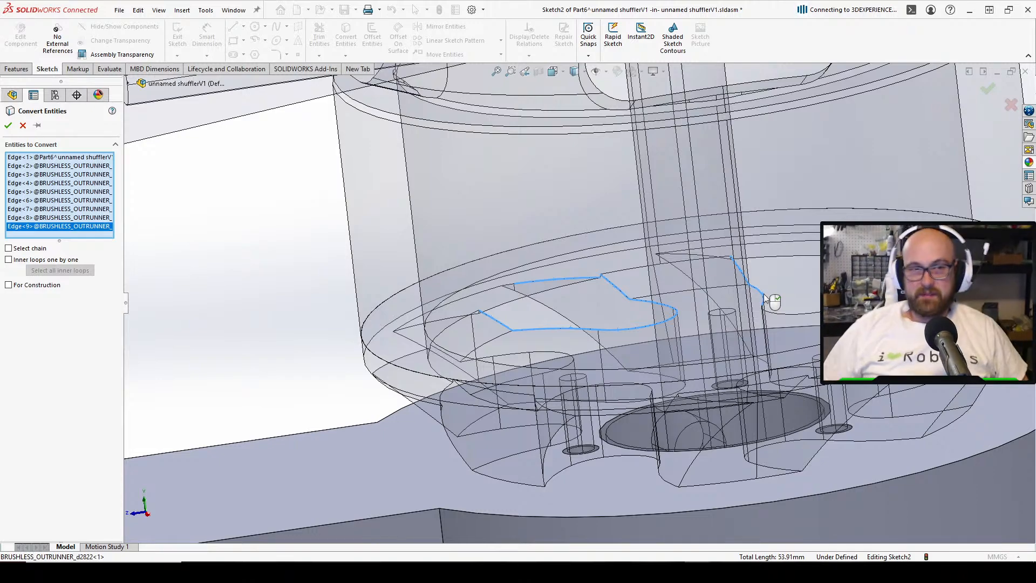
scroll(772, 294, "down", 2)
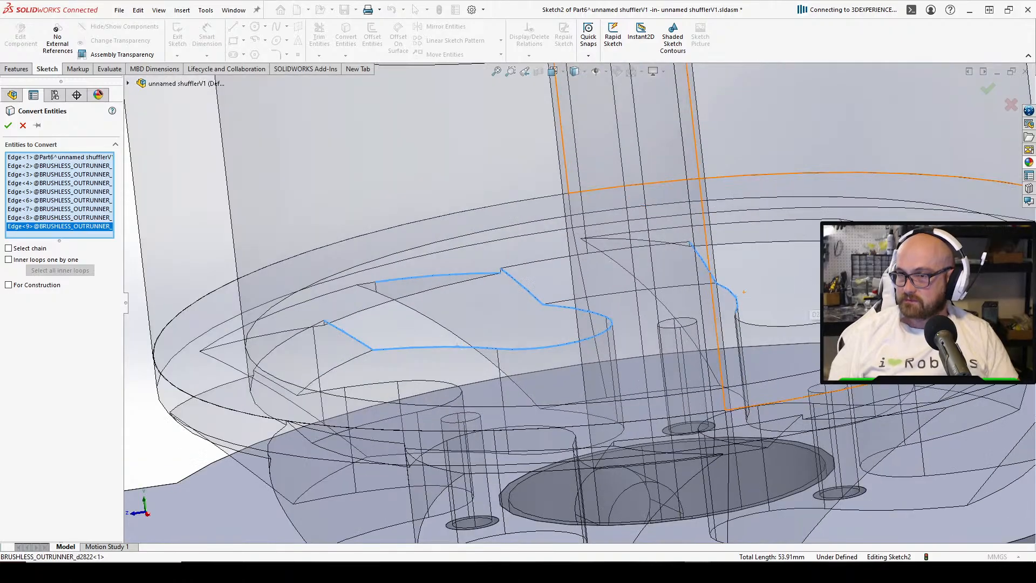
left_click(846, 221)
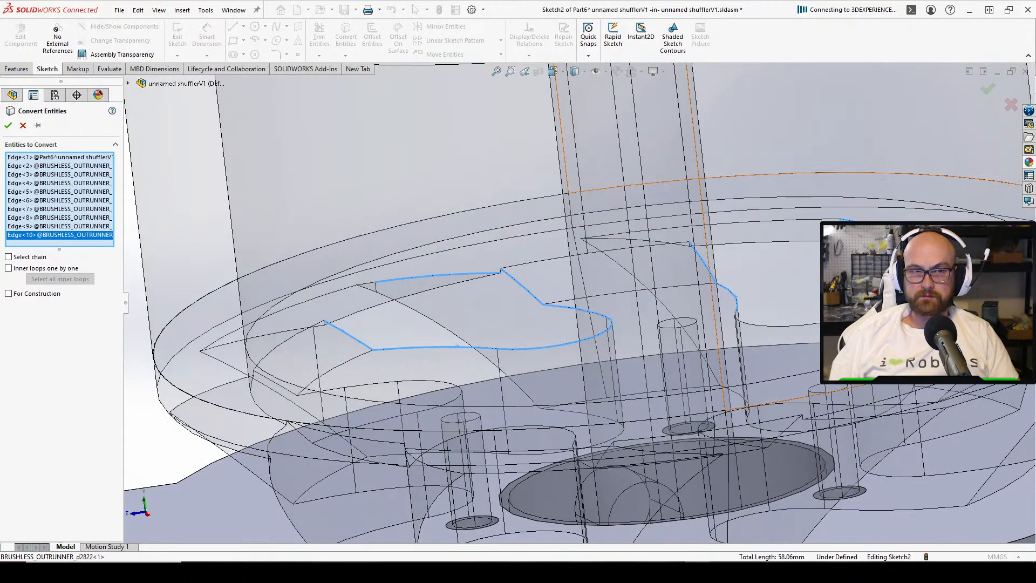
left_click(883, 233)
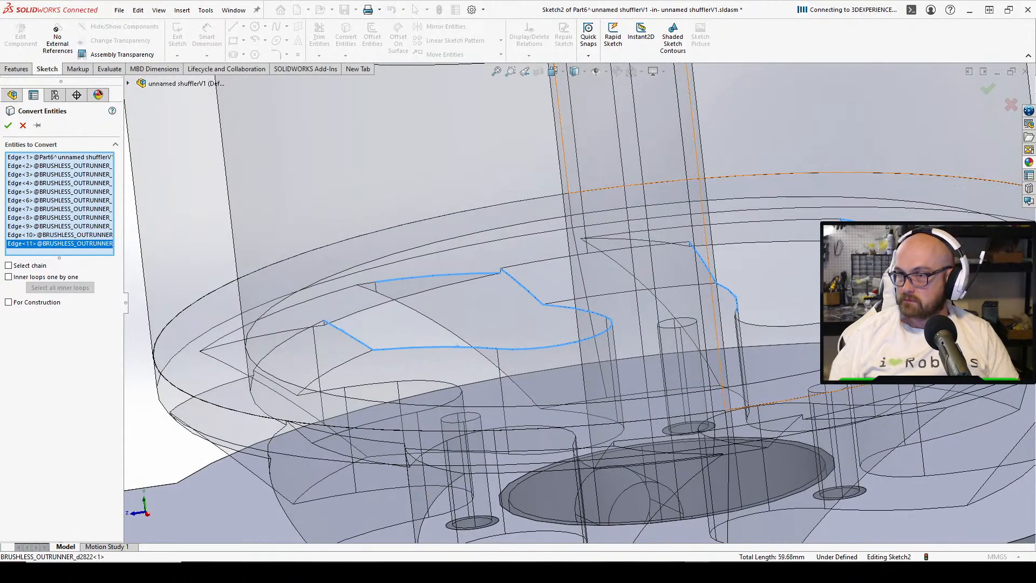
left_click(885, 254)
left_click(834, 321)
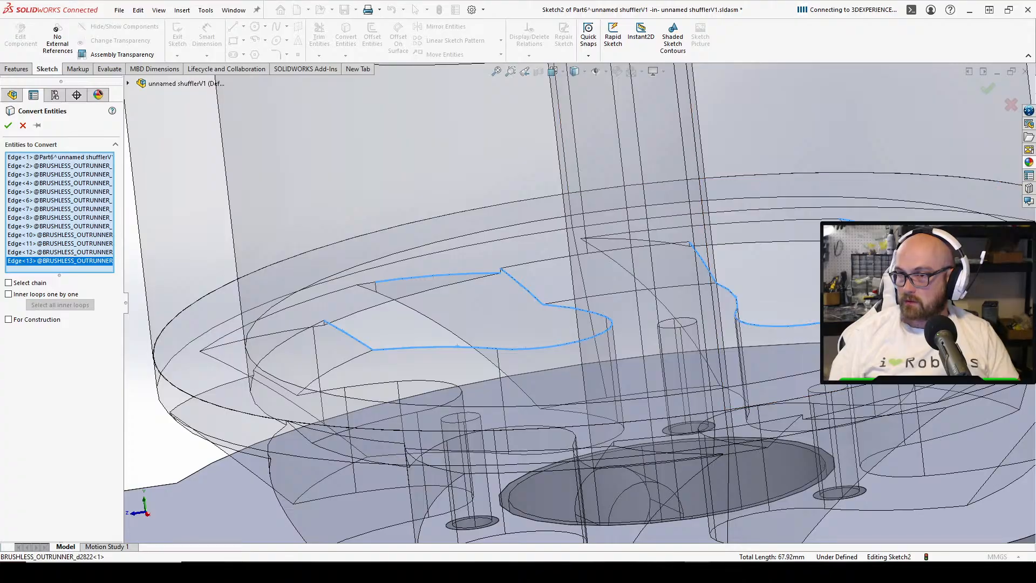
Add the short fin edges and adjoining curved recess edge on the next section of the motor bell to the entities to convert
middle_click_drag(834, 321, 604, 345)
middle_click_drag(604, 389, 696, 377)
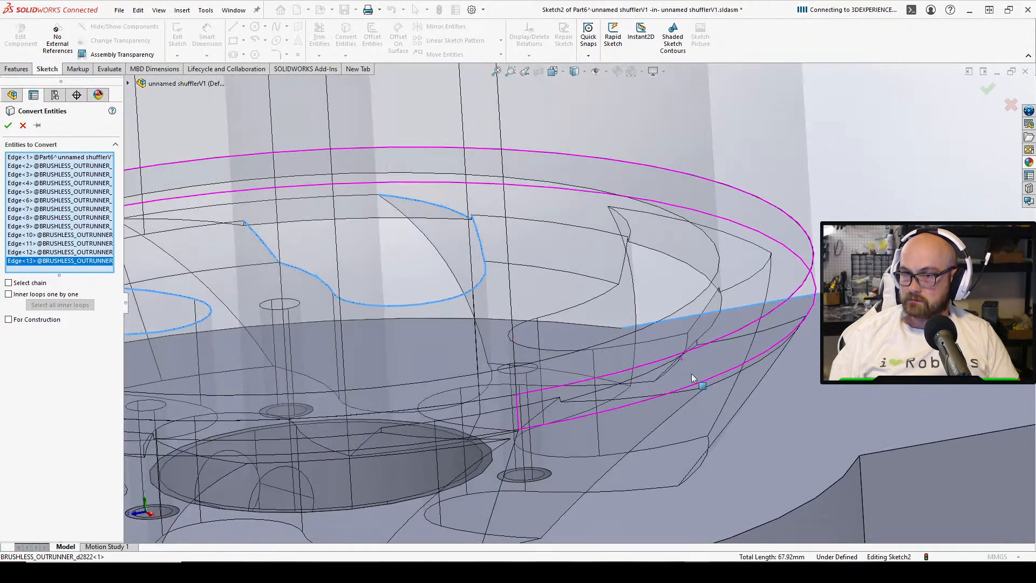
left_click(625, 267)
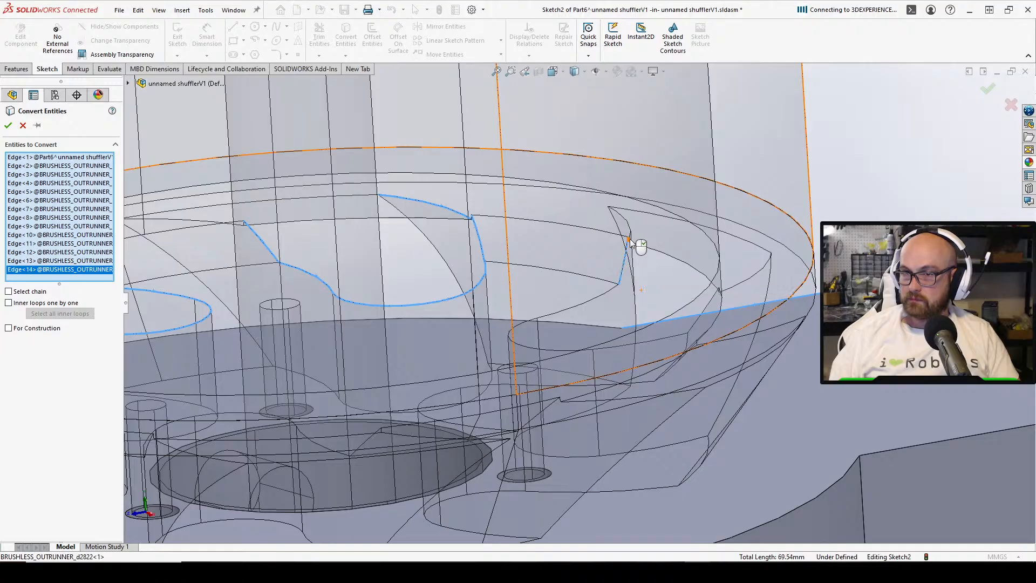
left_click(631, 238)
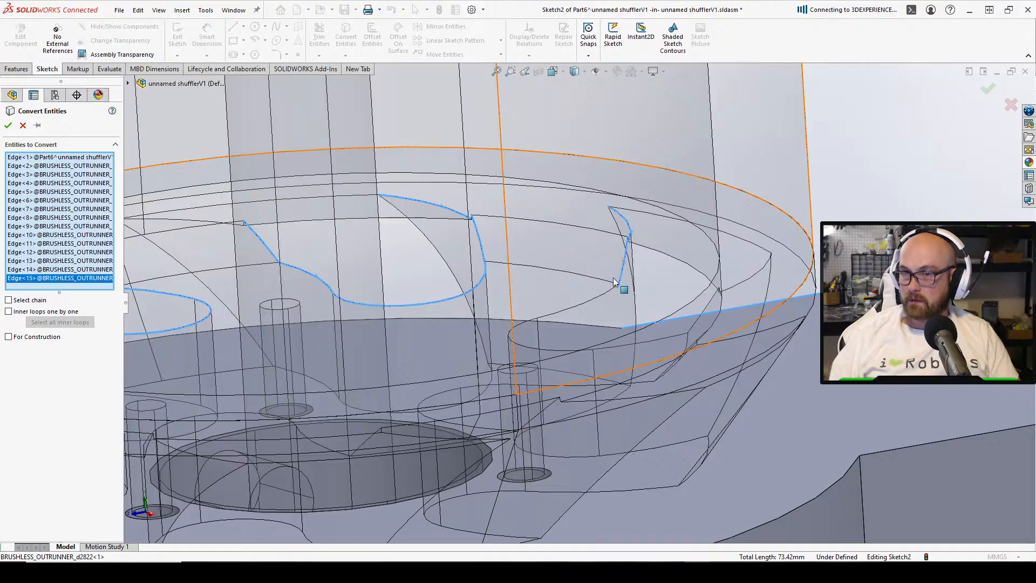
left_click(588, 306)
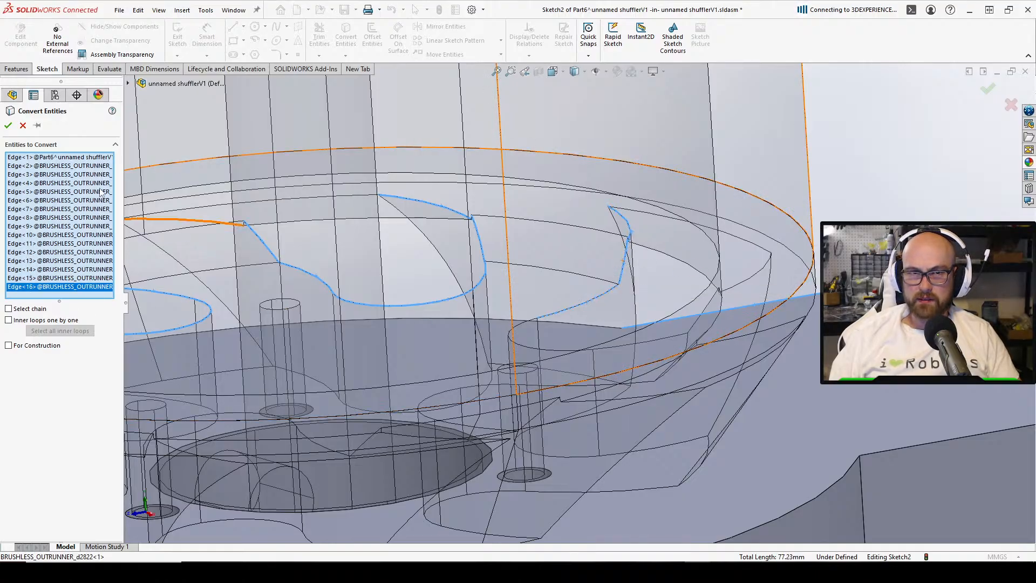
Remove the part's straight arm edge from the entities to convert and add another edge of the motor bell's recess
left_click(86, 157)
key("Delete")
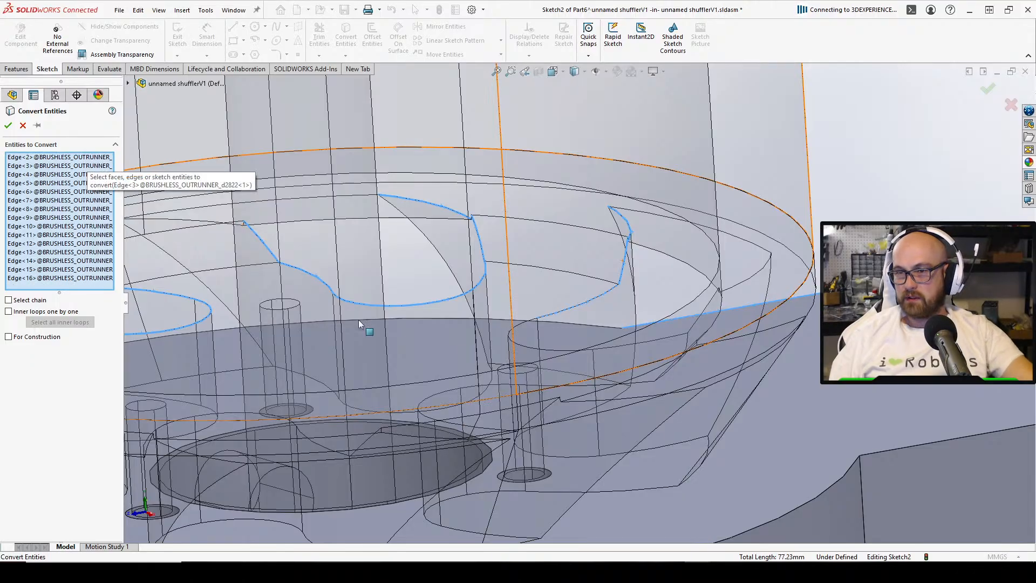
middle_click_drag(526, 337, 302, 189)
left_click(542, 291)
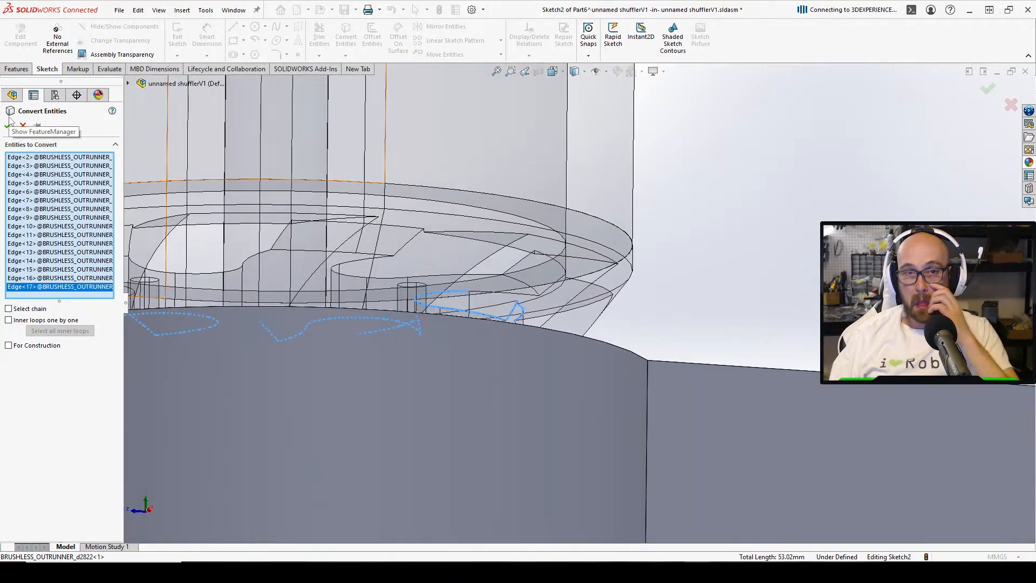
Add the straight fin edge and its neighbouring edges around the following motor bell recess to the entities to convert
middle_click_drag(431, 302, 711, 431)
left_click(667, 325)
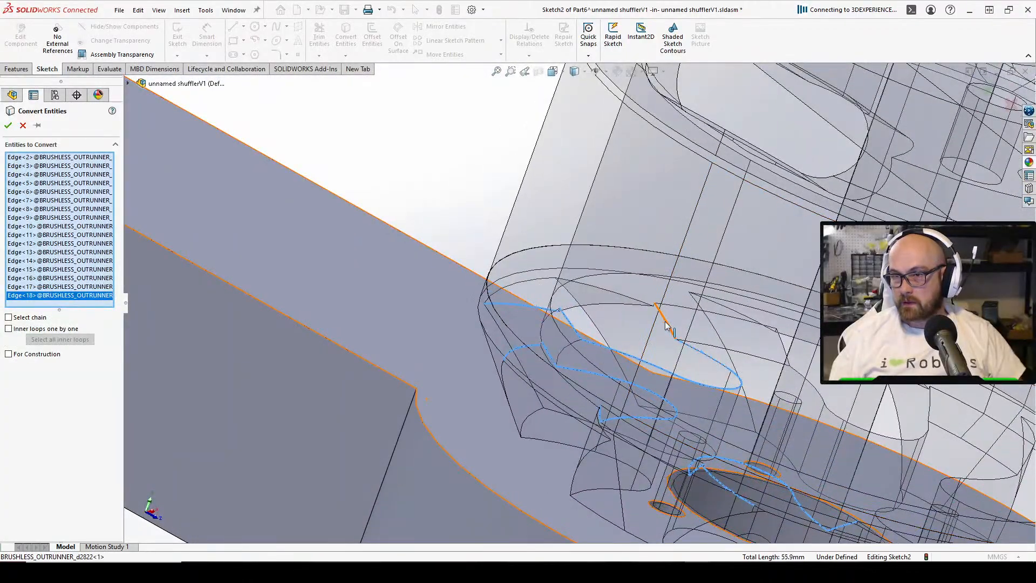
left_click(665, 321)
left_click(650, 304)
middle_click_drag(649, 303, 679, 319)
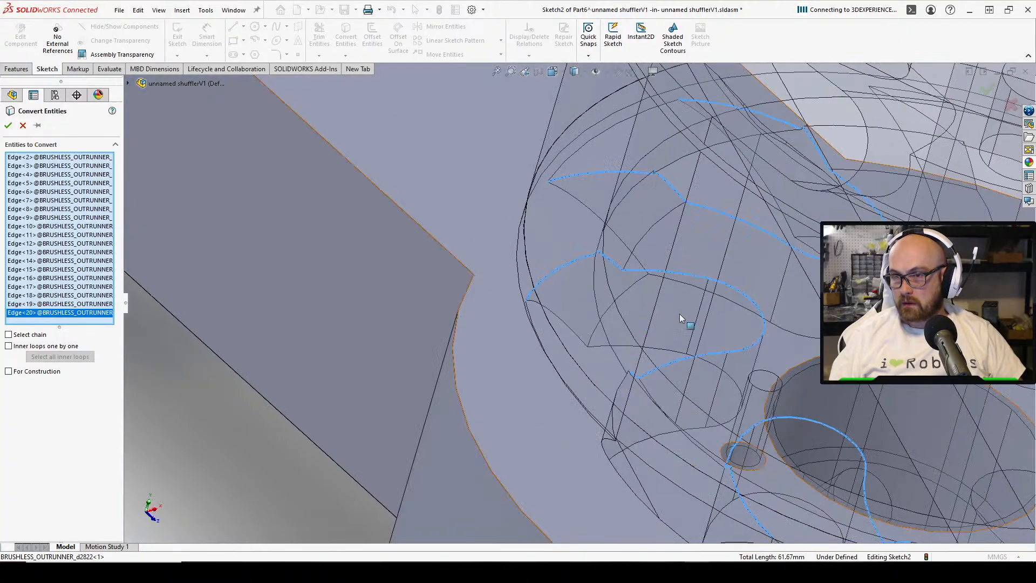
Add the adjoining fin's edges and the curved edges of the recess beside it, up to the next fin tip, to the entities to convert
scroll(680, 318, "up", 8)
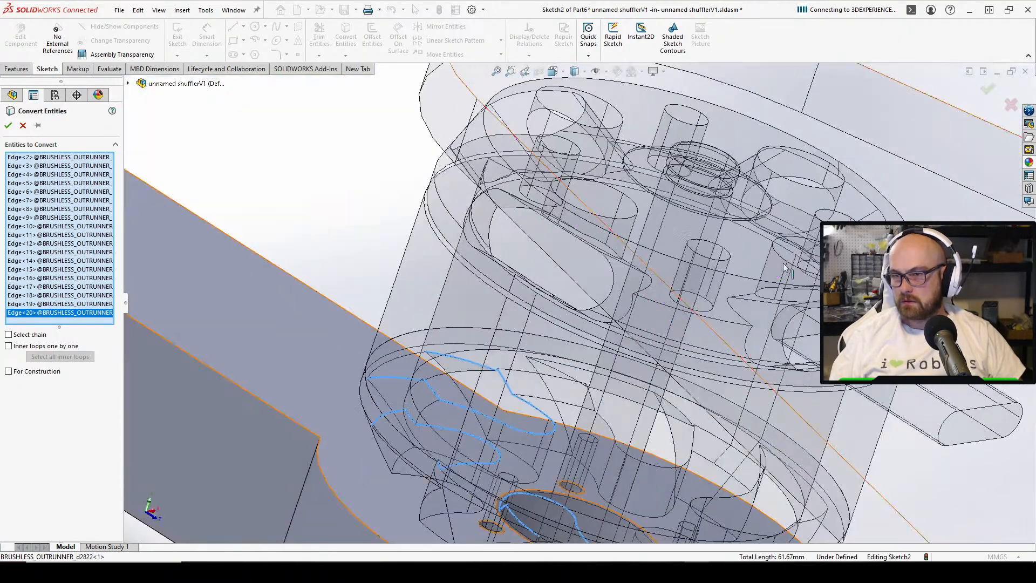
scroll(606, 416, "down", 10)
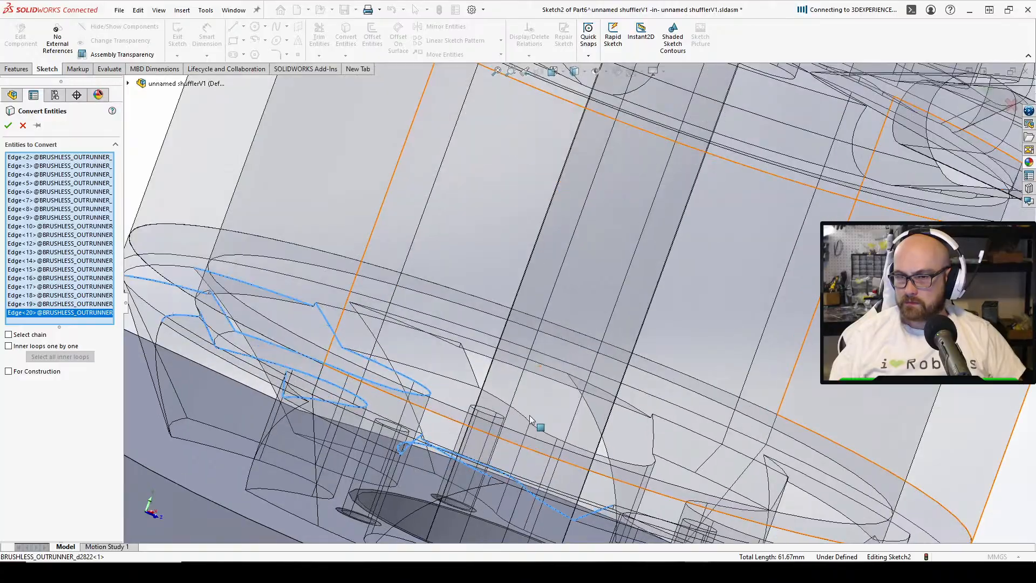
left_click(474, 380)
left_click(475, 373)
middle_click_drag(475, 372, 470, 285)
left_click(460, 251)
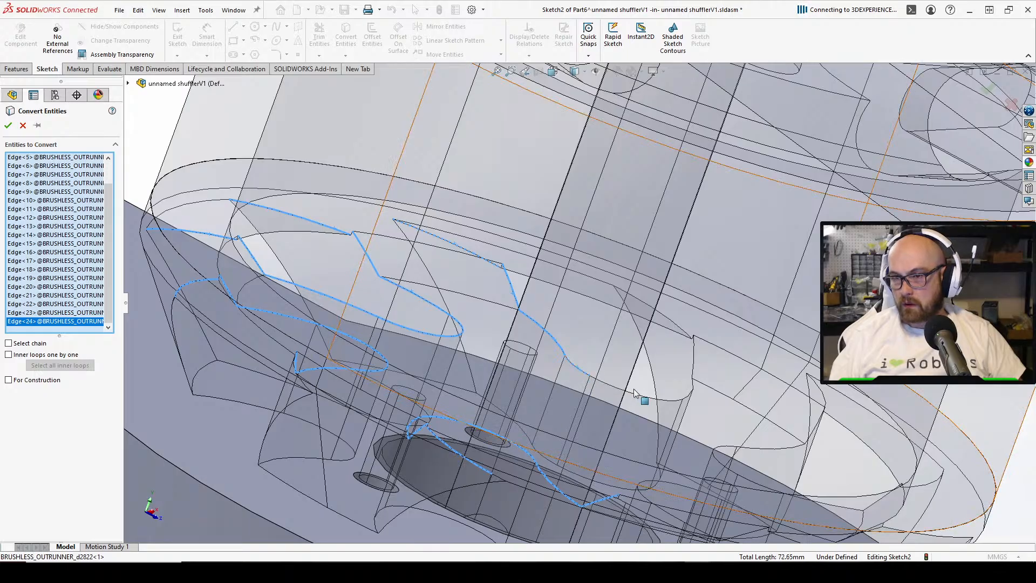
left_click(691, 399)
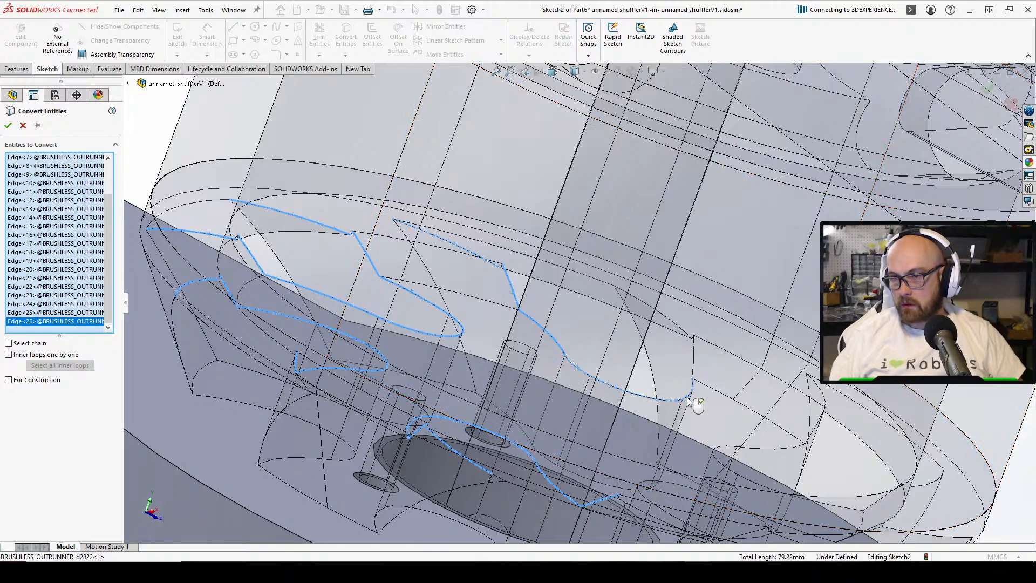
left_click(681, 334)
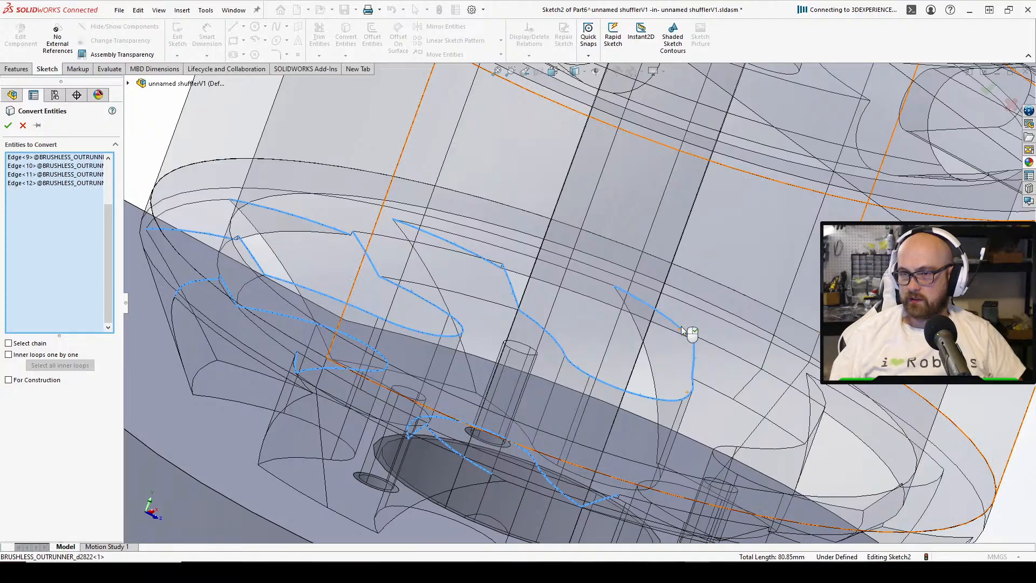
Add the edges of the two following recesses and the hooked fin tip between them to the entities to convert
middle_click_drag(827, 470, 694, 369)
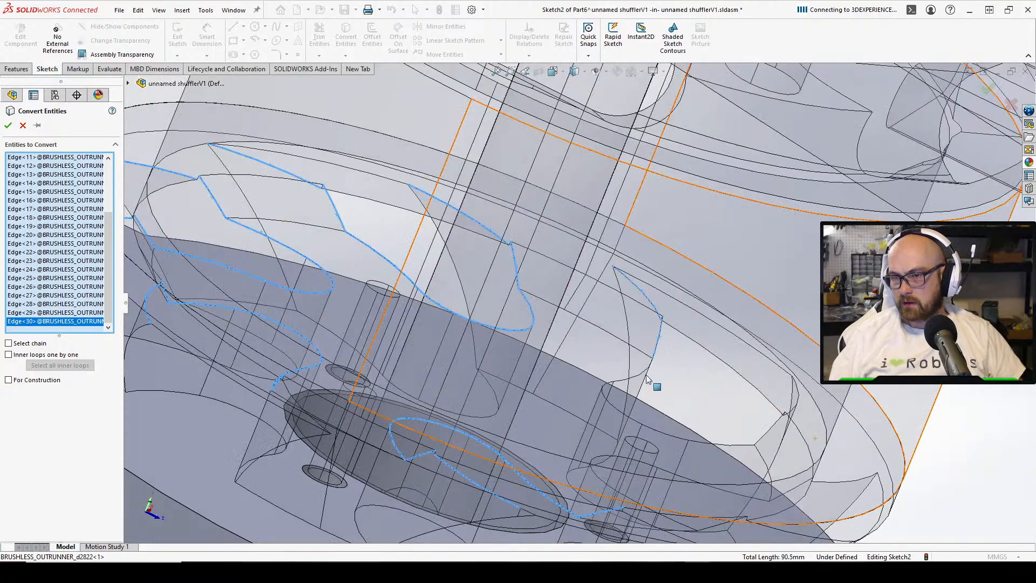
middle_click_drag(635, 383, 545, 361)
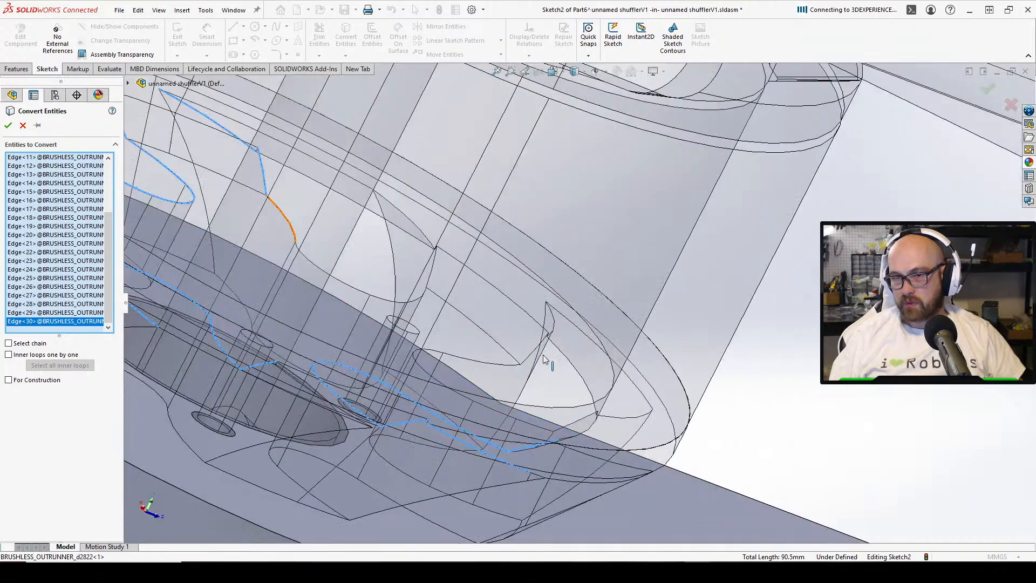
left_click(496, 363)
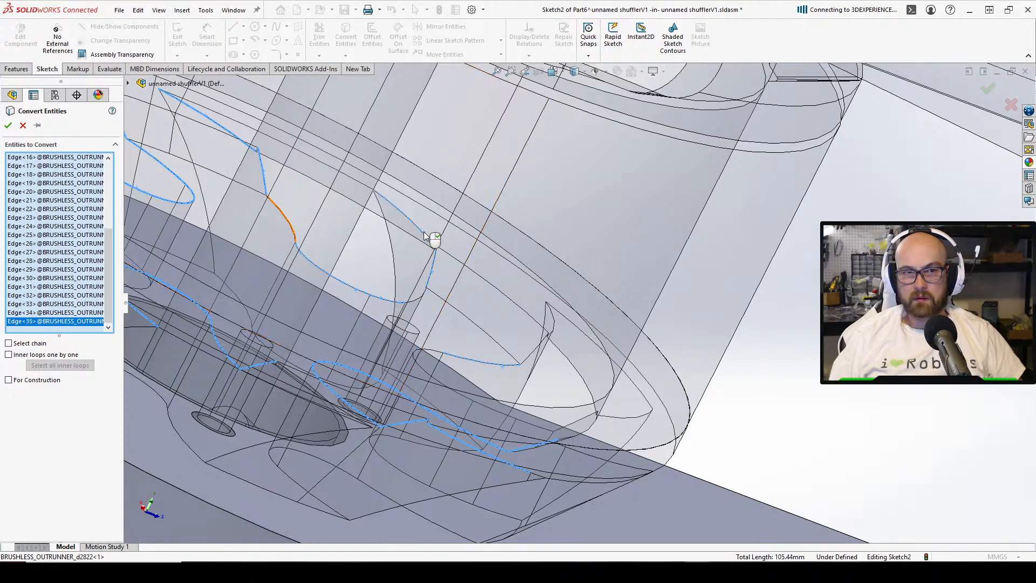
middle_click_drag(581, 334, 529, 347)
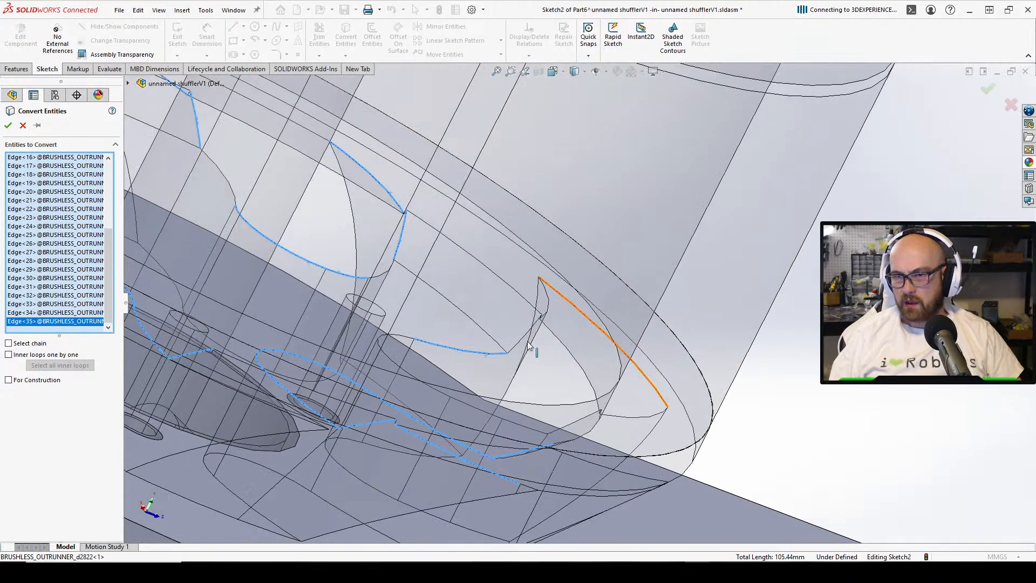
left_click(549, 303)
middle_click_drag(549, 303, 688, 317)
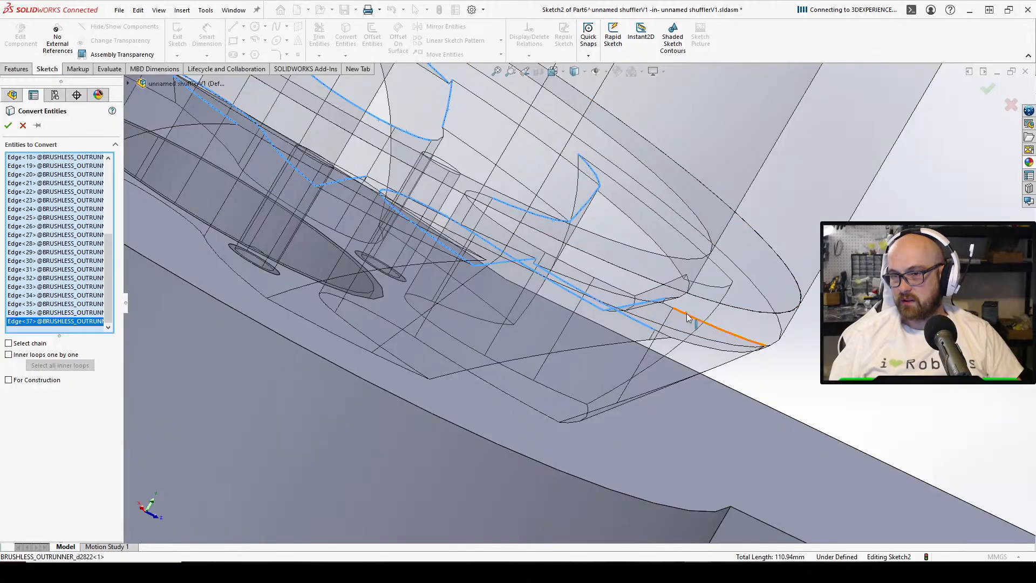
left_click(690, 318)
middle_click_drag(701, 259, 694, 302)
middle_click_drag(677, 340, 724, 265)
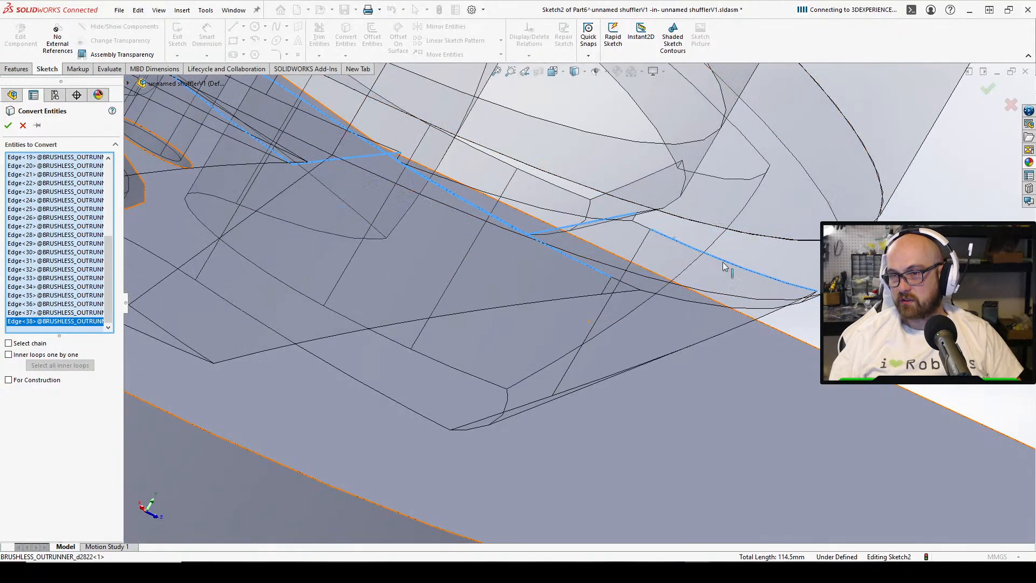
left_click(754, 274)
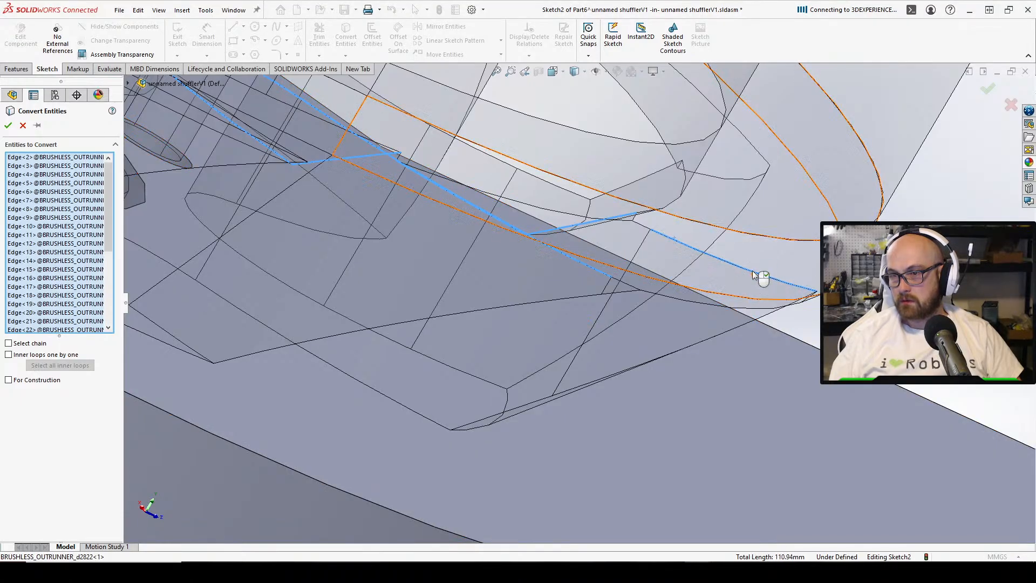
scroll(85, 309, "down", 5)
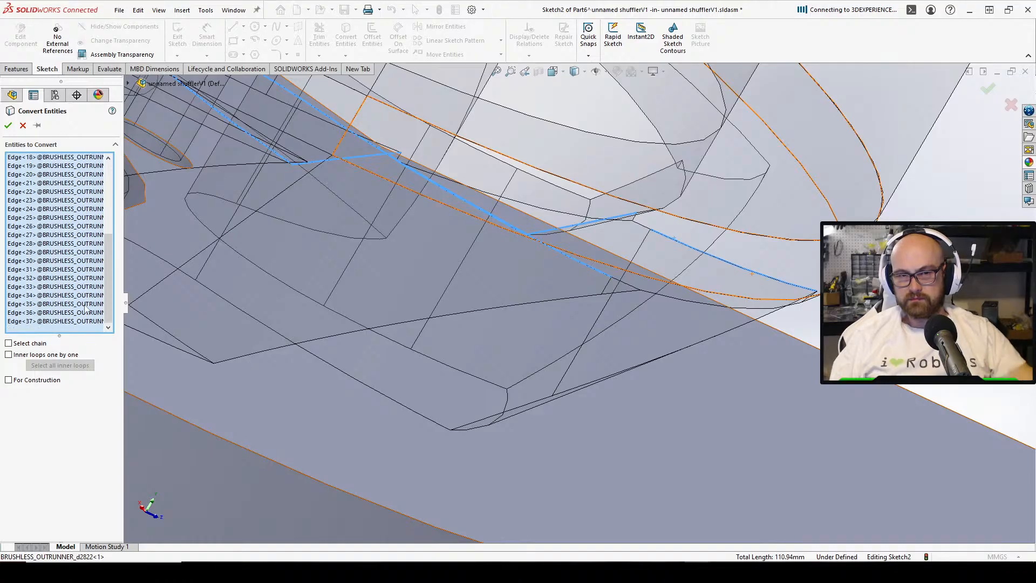
scroll(697, 146, "up", 3)
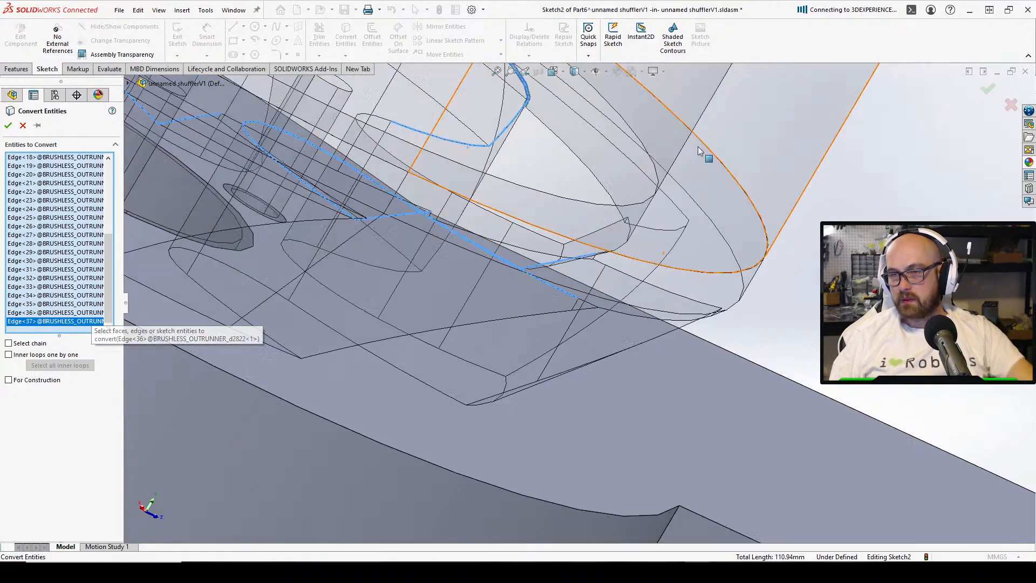
Add the curved end and long side edges of the last motor bell recess to the entities to convert
middle_click_drag(697, 147, 553, 96)
scroll(555, 103, "down", 3)
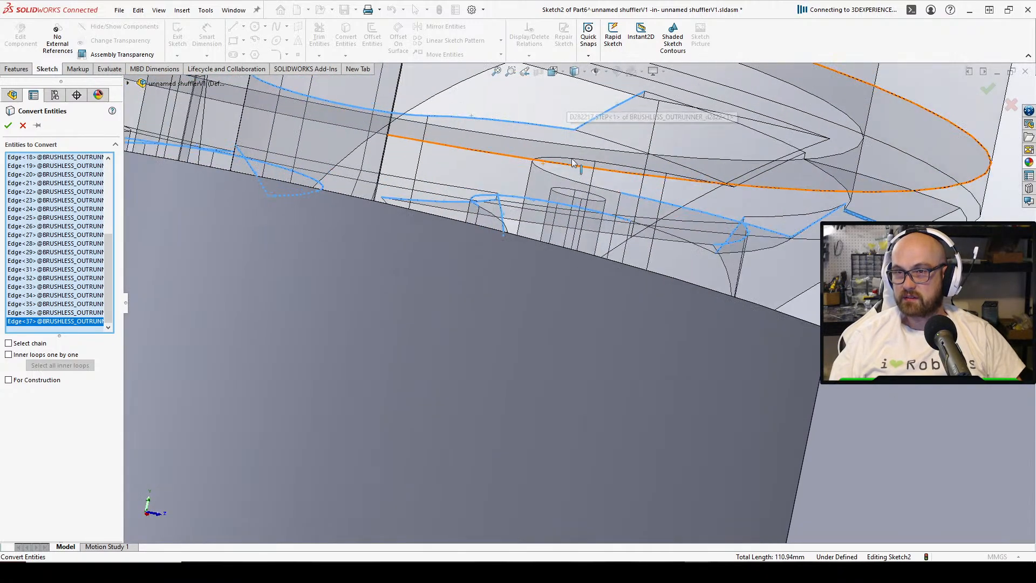
left_click(572, 162)
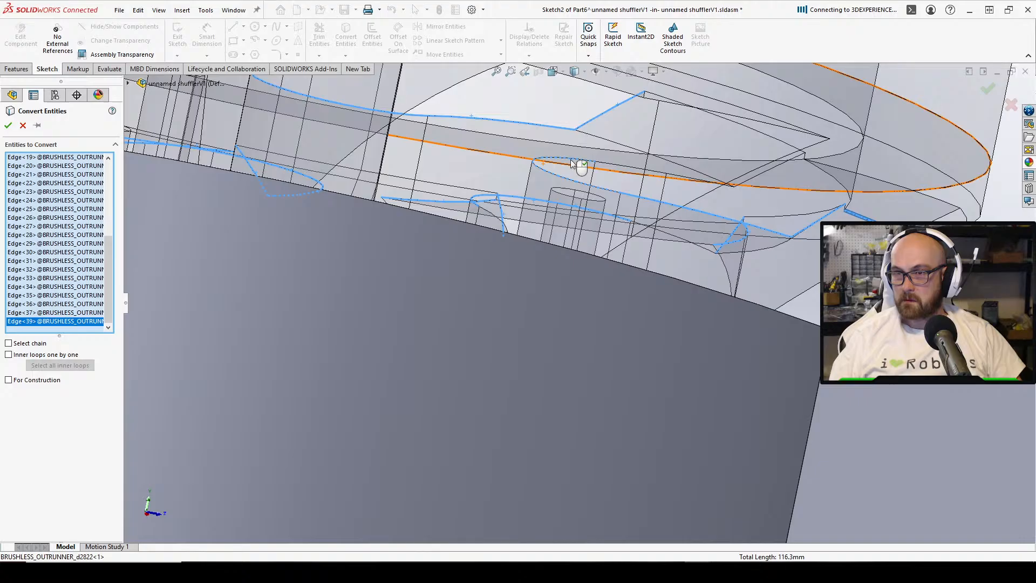
left_click(612, 166)
left_click(592, 285)
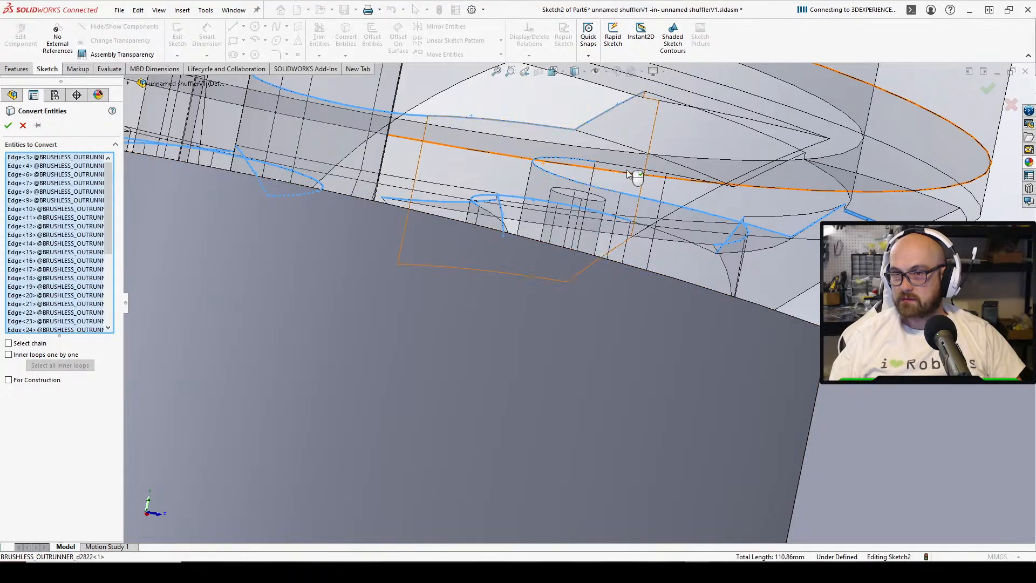
left_click(674, 183)
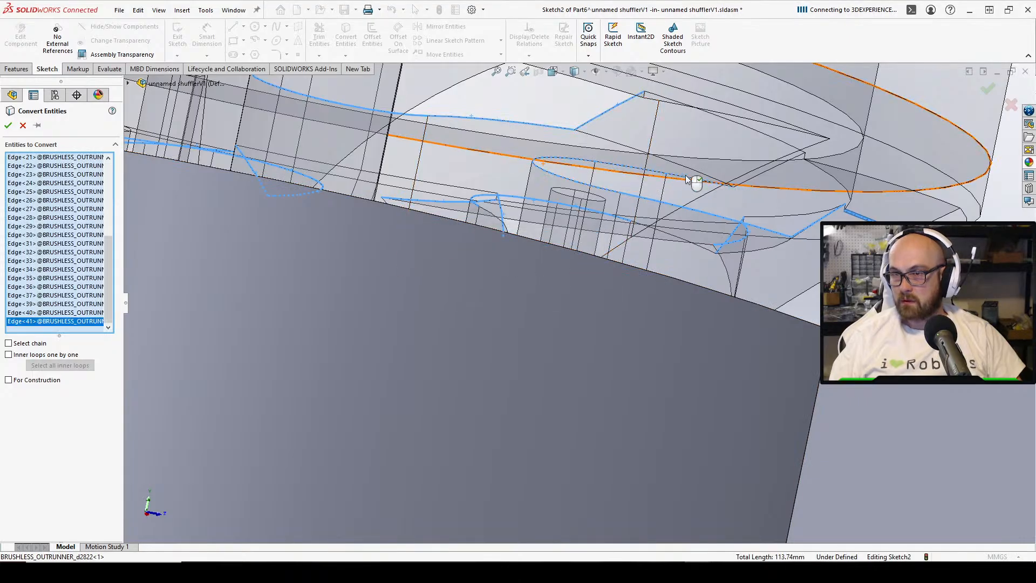
Add the still unselected fin edges near the hub's rim and convert all selected edges into the part's sketch
scroll(701, 184, "up", 4)
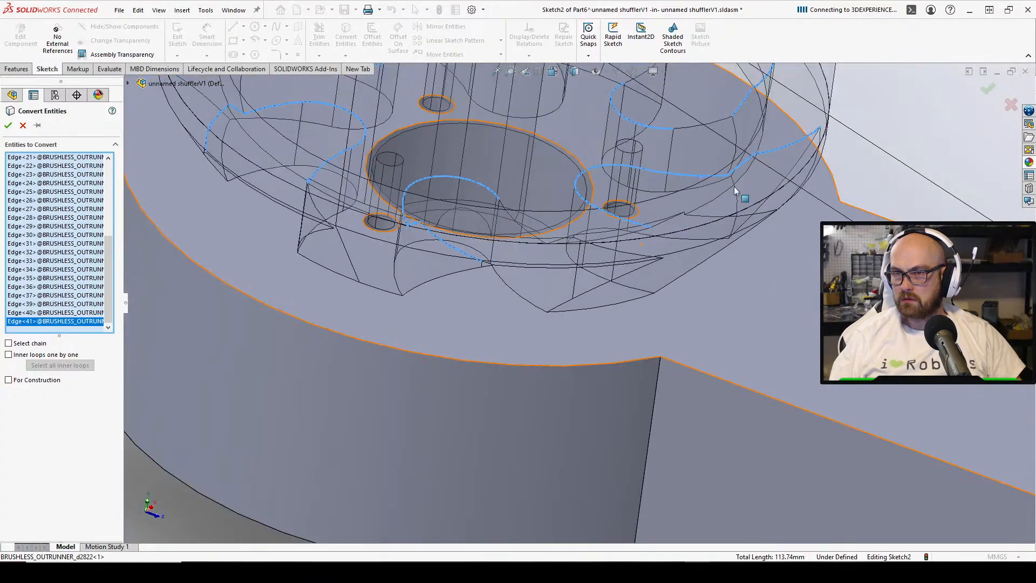
middle_click_drag(735, 190, 608, 265)
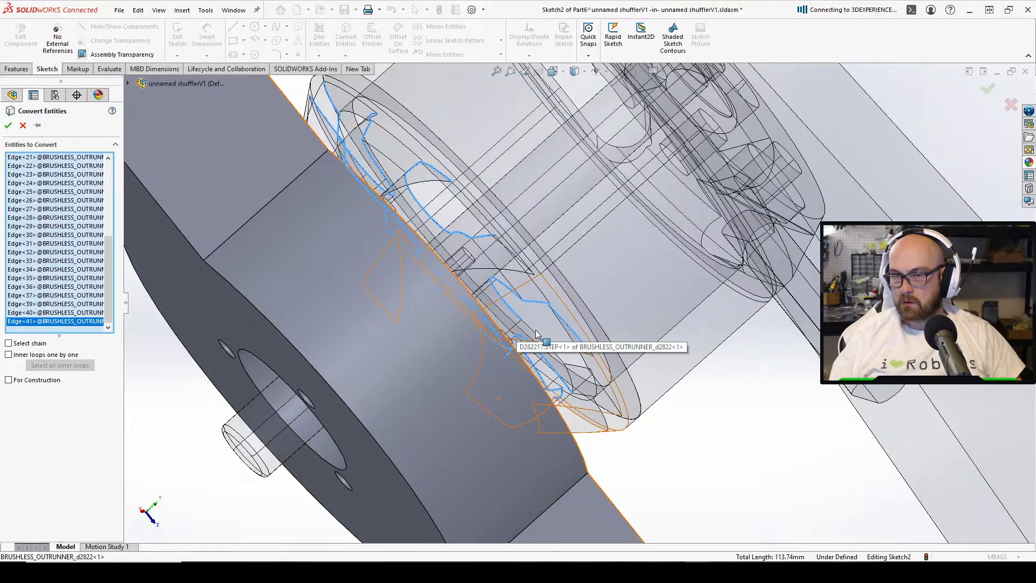
left_click(537, 333)
mouse_move(537, 334)
middle_mouse_down()
mouse_move(631, 246)
mouse_move(750, 317)
mouse_move(779, 292)
mouse_move(756, 278)
middle_mouse_up()
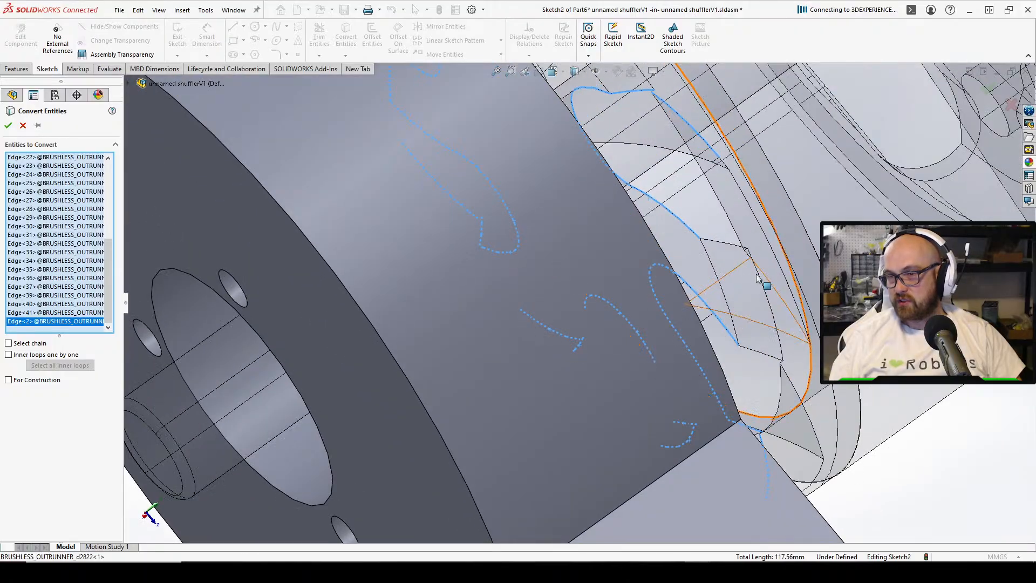
middle_click_drag(734, 235, 627, 304)
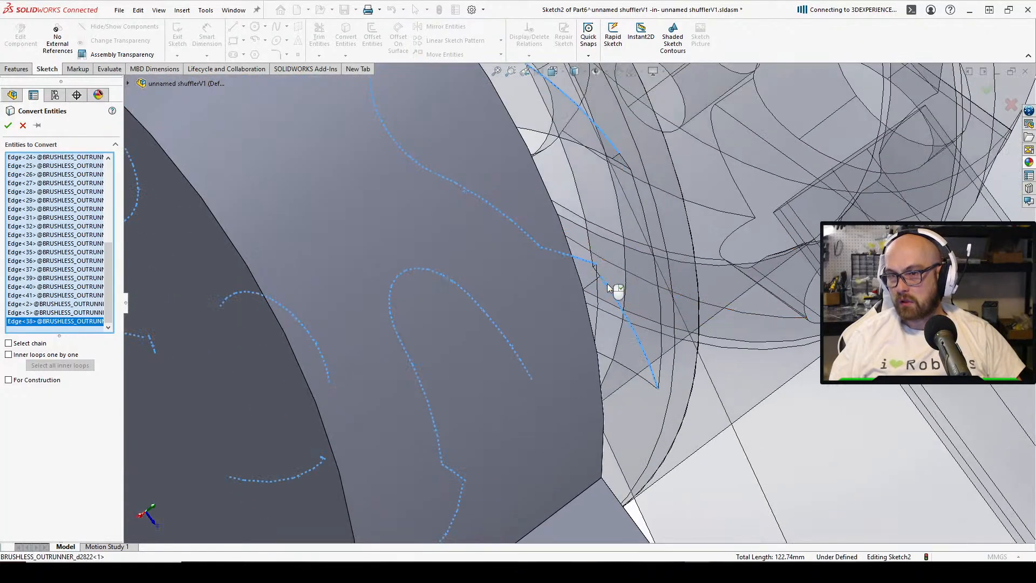
left_click(22, 127)
Examine the converted fin outline against the motor bell from several angles for gaps and missing edges
mouse_move(566, 232)
middle_mouse_down()
mouse_move(532, 247)
mouse_move(648, 311)
mouse_move(592, 332)
mouse_move(614, 210)
mouse_move(656, 208)
mouse_move(500, 361)
middle_mouse_up()
scroll(578, 311, "up", 3)
mouse_move(591, 286)
middle_mouse_down()
mouse_move(578, 253)
mouse_move(570, 429)
mouse_move(577, 359)
mouse_move(577, 393)
middle_mouse_up()
mouse_move(511, 328)
middle_mouse_down()
mouse_move(643, 187)
mouse_move(619, 201)
mouse_move(613, 317)
mouse_move(665, 197)
middle_mouse_up()
scroll(643, 187, "up", 4)
scroll(626, 201, "down", 5)
scroll(665, 198, "up", 3)
scroll(666, 215, "down", 4)
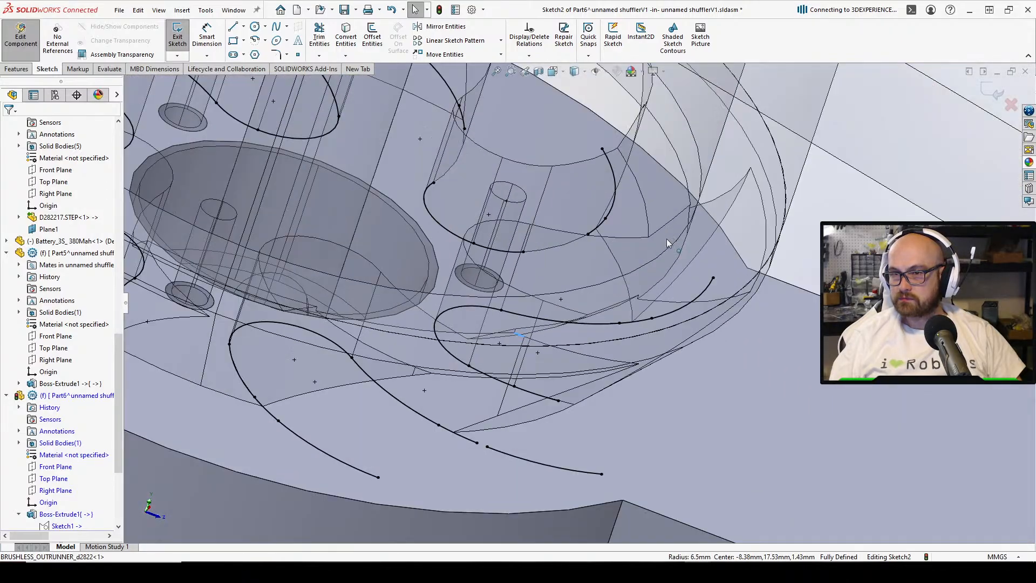
mouse_move(666, 239)
middle_mouse_down()
mouse_move(631, 249)
mouse_move(608, 213)
mouse_move(549, 171)
mouse_move(630, 147)
middle_mouse_up()
scroll(546, 171, "down", 5)
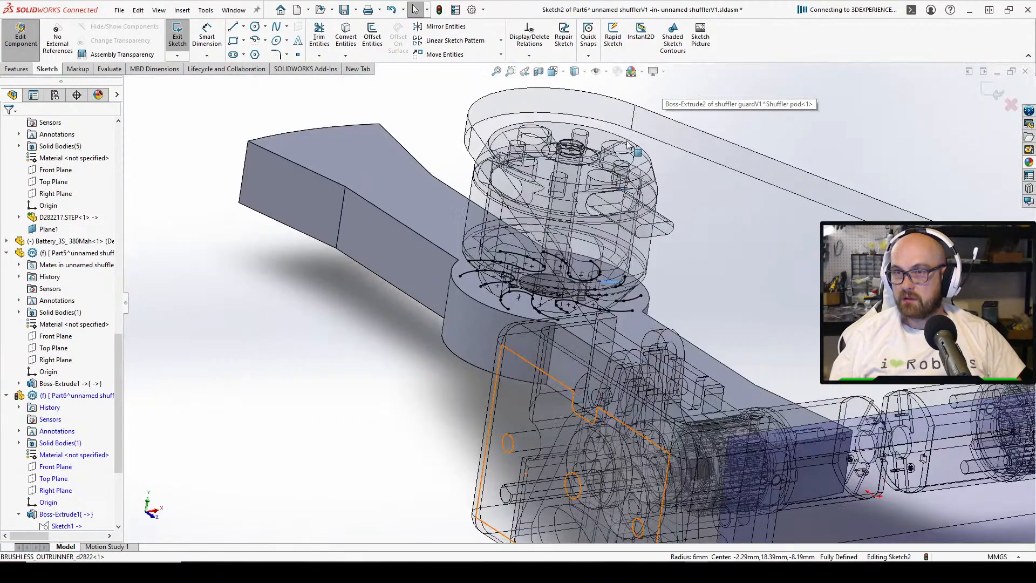
scroll(595, 339, "up", 8)
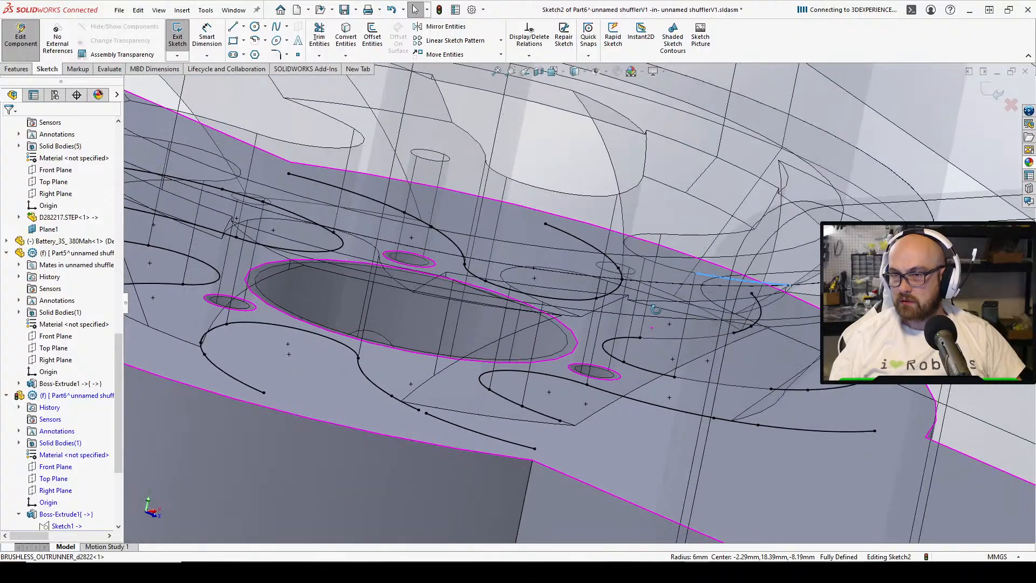
mouse_move(654, 308)
middle_mouse_down()
mouse_move(702, 221)
mouse_move(679, 262)
mouse_move(525, 344)
mouse_move(475, 390)
mouse_move(620, 152)
mouse_move(602, 108)
mouse_move(593, 172)
mouse_move(560, 157)
mouse_move(489, 180)
mouse_move(504, 123)
mouse_move(564, 125)
mouse_move(567, 97)
mouse_move(511, 71)
mouse_move(522, 145)
mouse_move(346, 219)
mouse_move(322, 276)
mouse_move(493, 177)
mouse_move(512, 232)
mouse_move(516, 306)
mouse_move(574, 301)
mouse_move(575, 328)
mouse_move(481, 264)
mouse_move(532, 351)
mouse_move(682, 307)
middle_mouse_up()
scroll(542, 328, "up", 3)
scroll(542, 329, "down", 2)
scroll(620, 152, "up", 3)
scroll(682, 306, "up", 3)
scroll(670, 255, "down", 2)
middle_click_drag(670, 254, 657, 249)
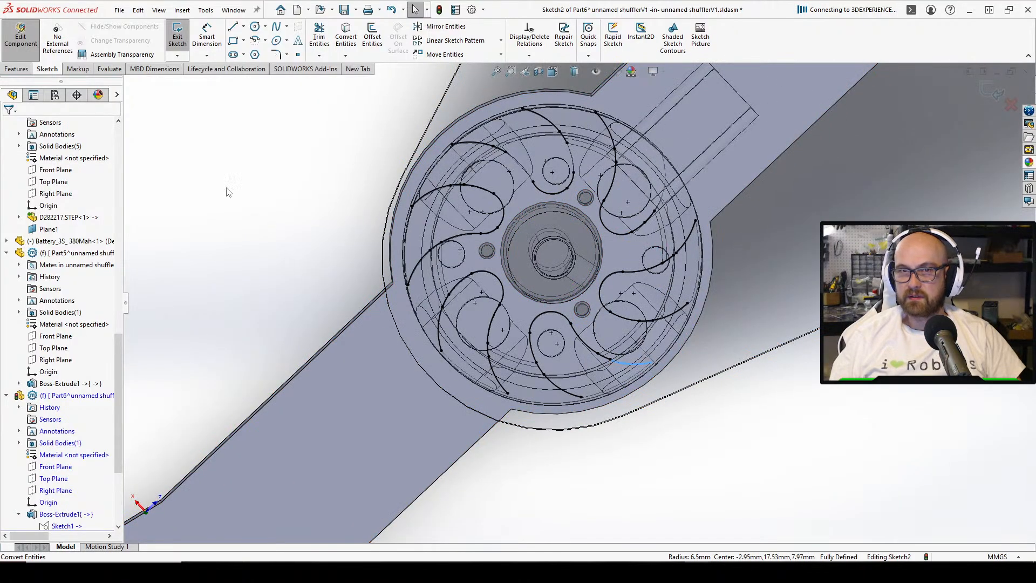
Convert three more recess and fin edges of the motor bell into the part's sketch
left_click(345, 36)
middle_click_drag(484, 166, 627, 134)
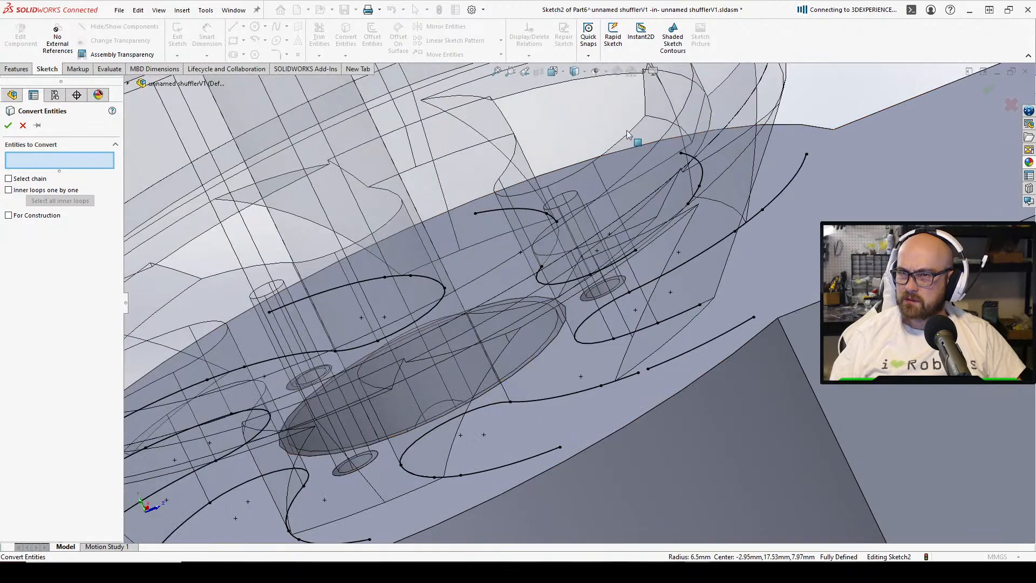
left_click(625, 143)
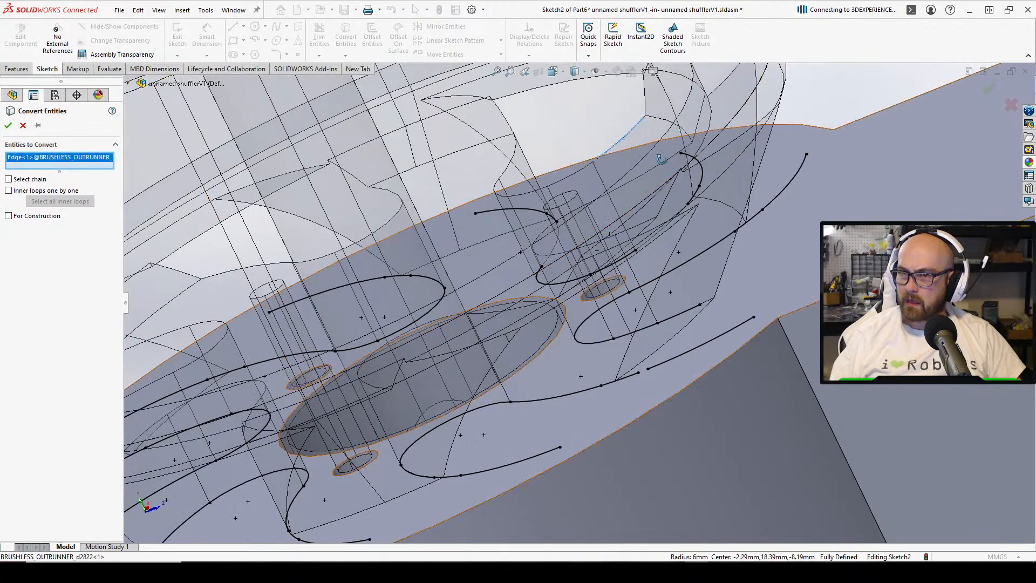
scroll(661, 162, "down", 2)
left_click(530, 167)
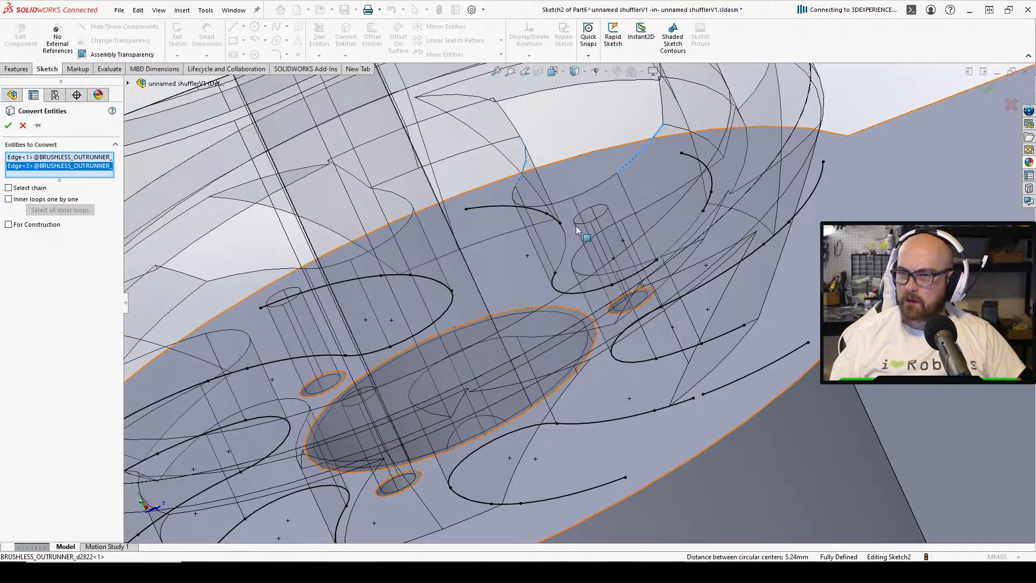
middle_click_drag(530, 166, 650, 274)
middle_click_drag(698, 319, 744, 178)
left_click(740, 167)
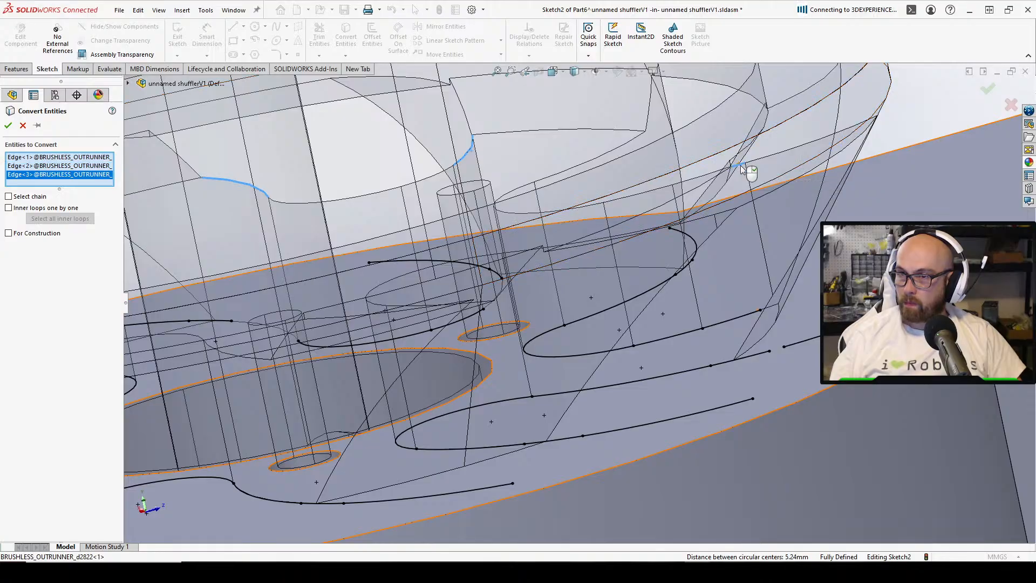
left_click(8, 125)
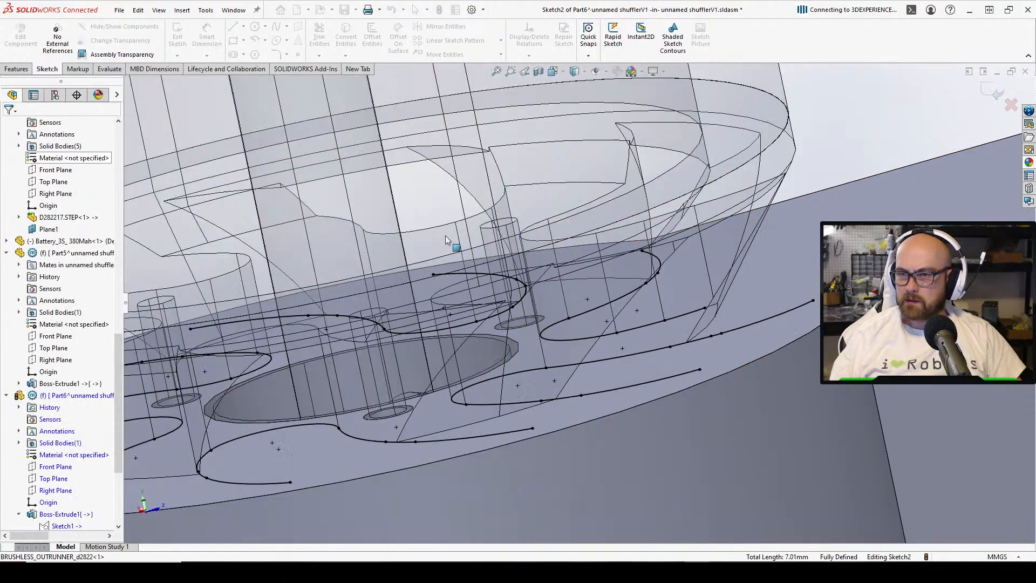
Convert one further curved motor bell edge into the part's sketch
mouse_move(445, 235)
middle_mouse_down()
mouse_move(567, 480)
mouse_move(539, 475)
mouse_move(536, 485)
mouse_move(571, 2)
mouse_move(652, 113)
mouse_move(636, 124)
mouse_move(786, 265)
mouse_move(781, 284)
mouse_move(847, 315)
middle_mouse_up()
left_click(346, 38)
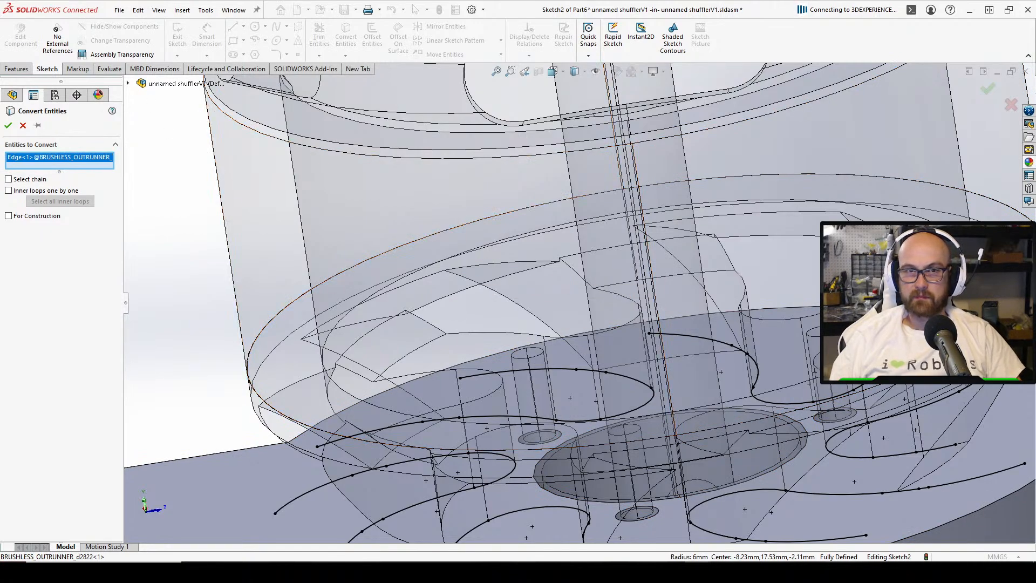
left_click(8, 126)
Convert the short missing fin arc near the bell's rim to close the gap in the sketched outline
middle_click_drag(594, 319, 625, 378)
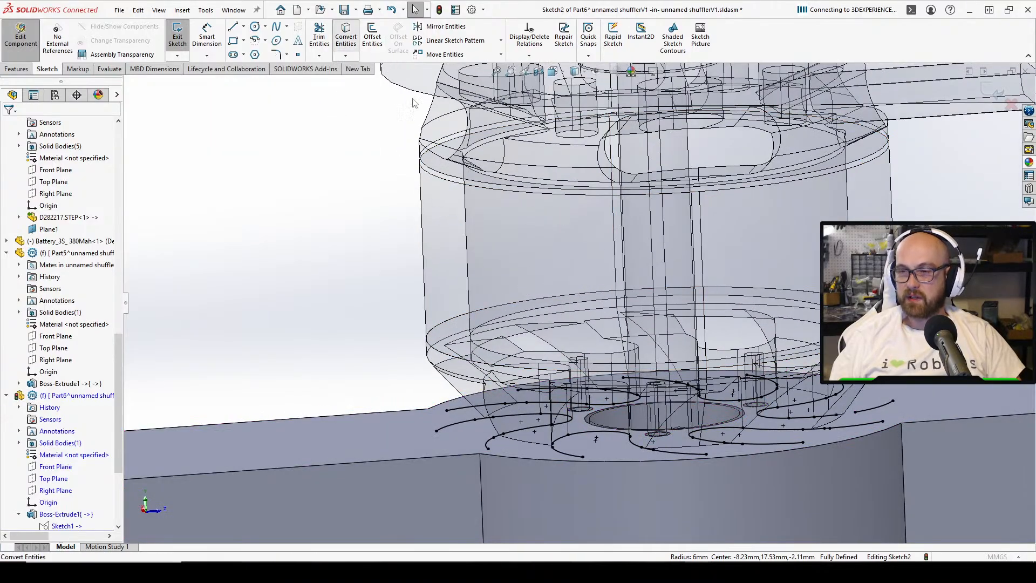
left_click(346, 37)
scroll(539, 377, "down", 6)
mouse_move(756, 345)
middle_mouse_down()
mouse_move(772, 319)
mouse_move(772, 287)
mouse_move(767, 455)
middle_mouse_up()
scroll(631, 391, "down", 4)
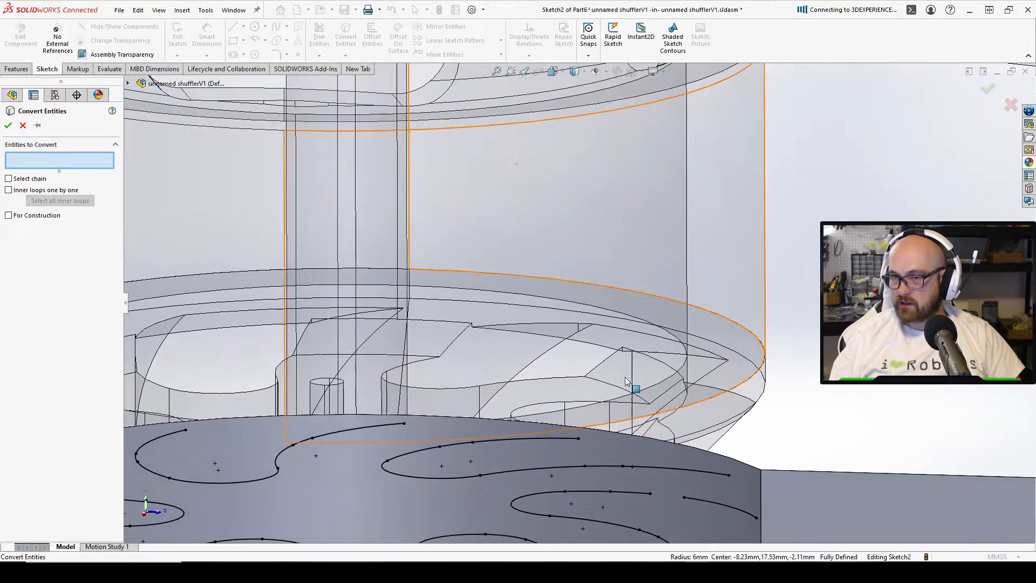
middle_click_drag(712, 410, 763, 397)
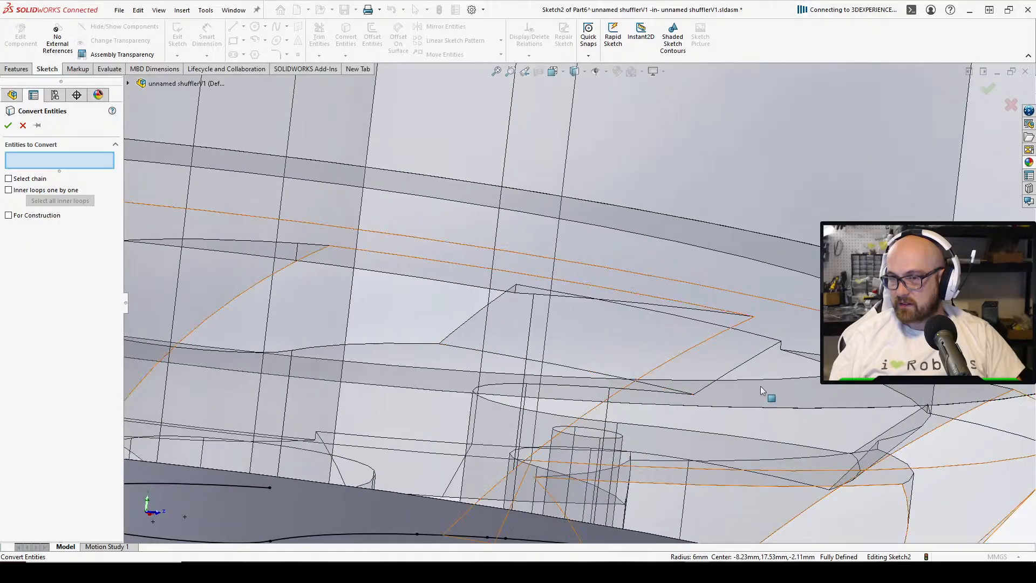
scroll(745, 368, "up", 10)
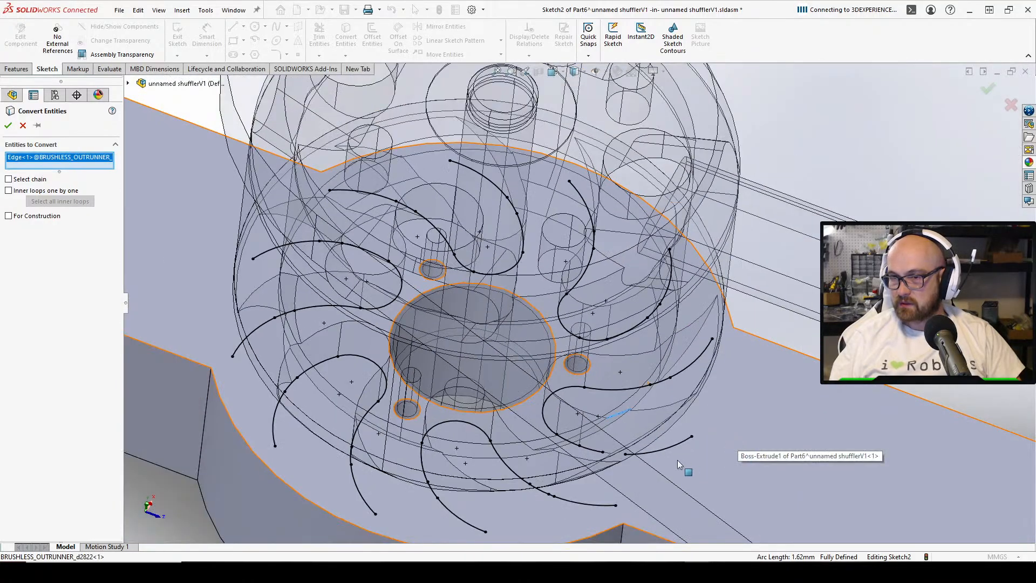
left_click(8, 127)
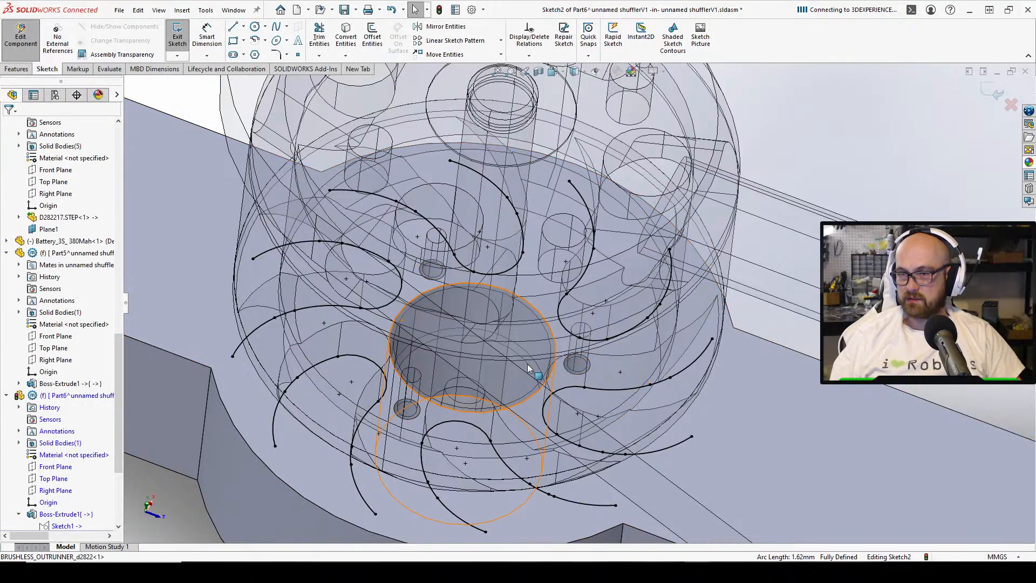
Convert the two outer arcs of the part's round hub into the sketch
middle_click_drag(589, 371, 581, 457)
scroll(581, 458, "down", 3)
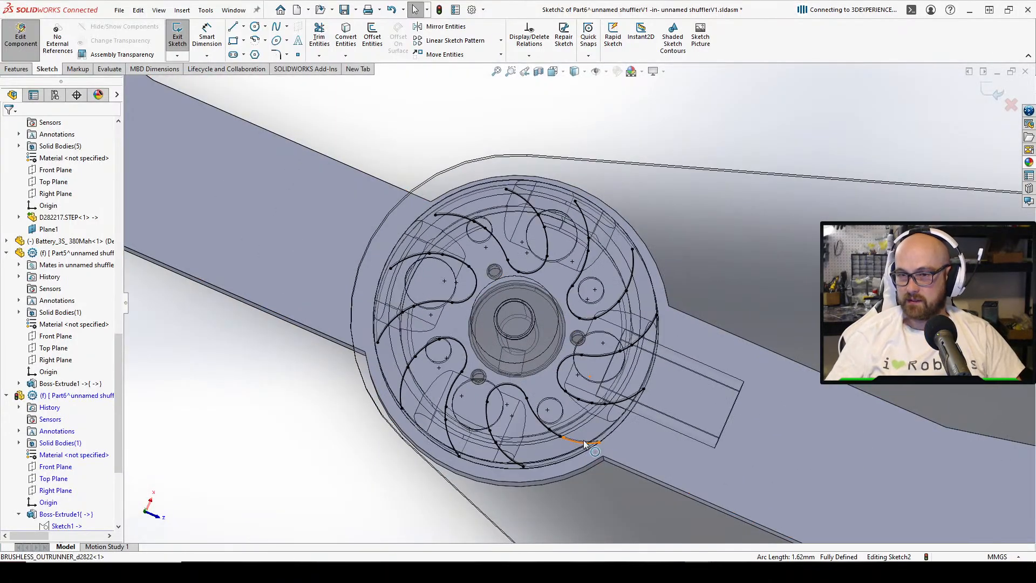
left_click(346, 34)
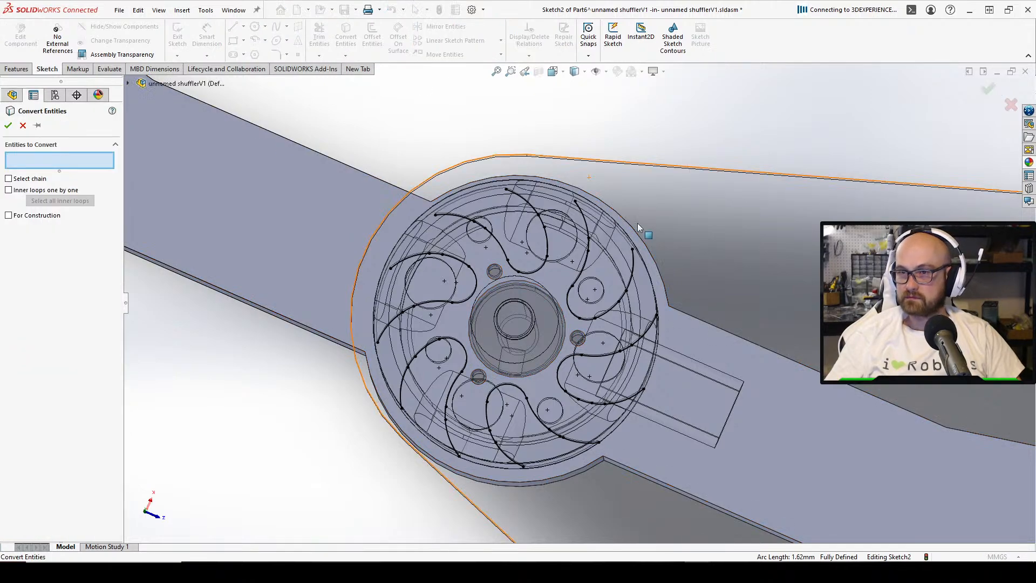
left_click(501, 480)
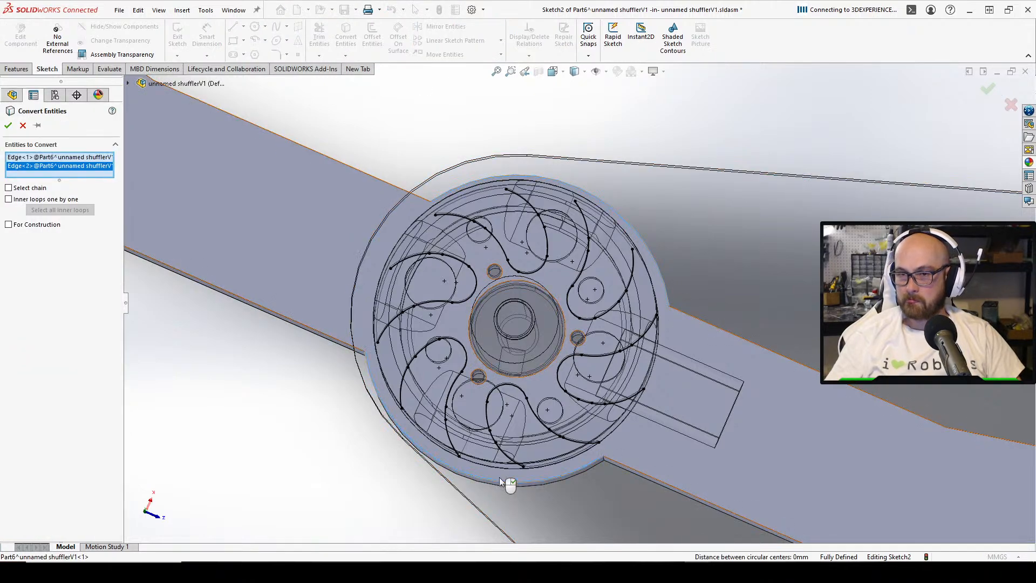
left_click(8, 126)
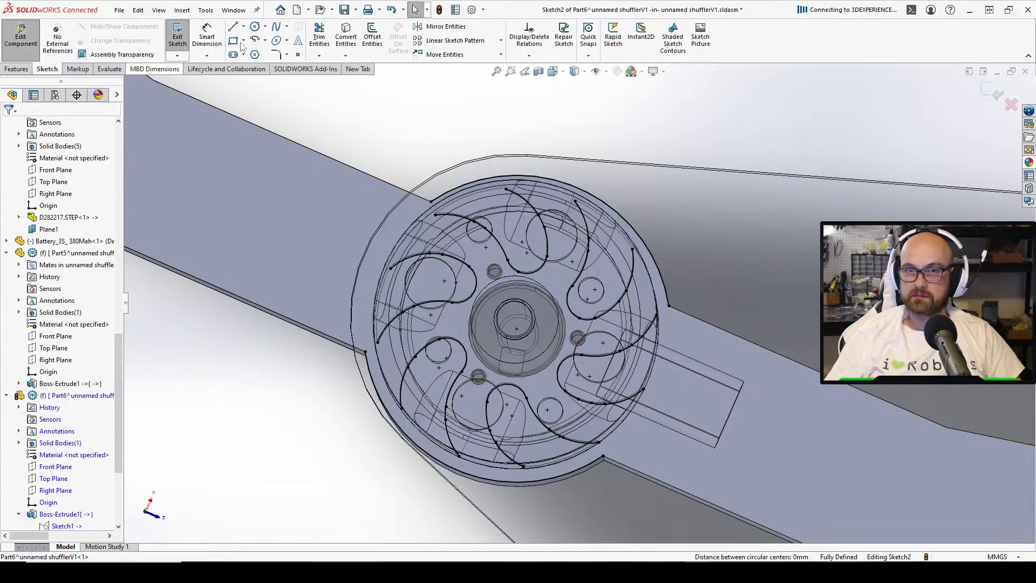
Delete the two converted outer hub arcs from the sketch
left_click(412, 447)
key("Delete")
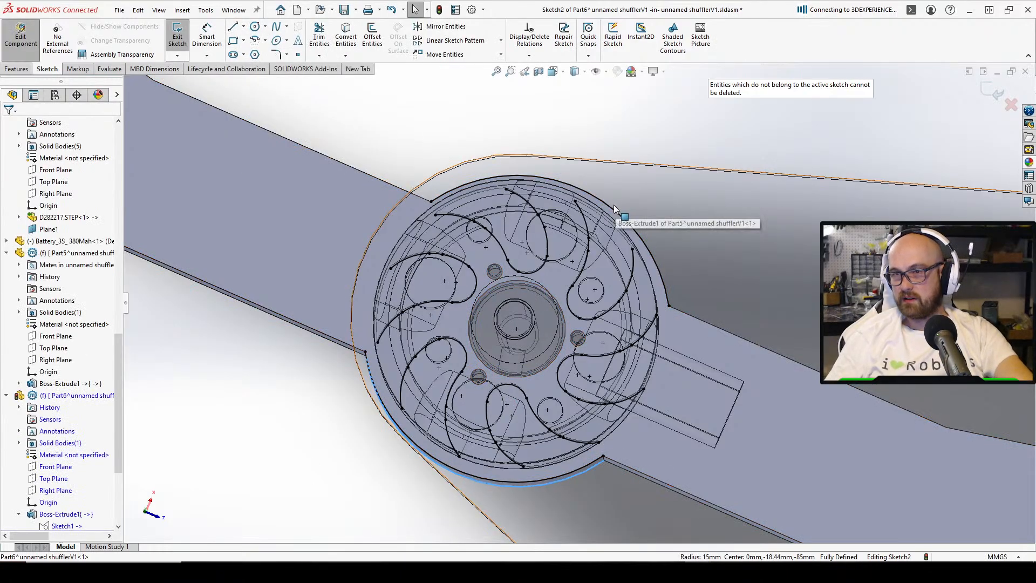
left_click(612, 208)
key("Delete")
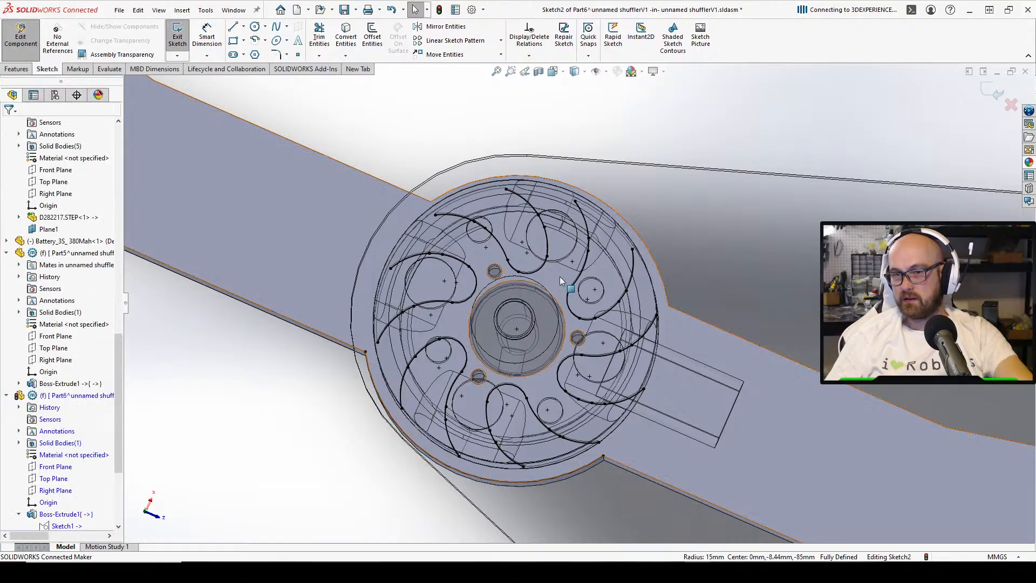
left_click(367, 372)
key("Delete")
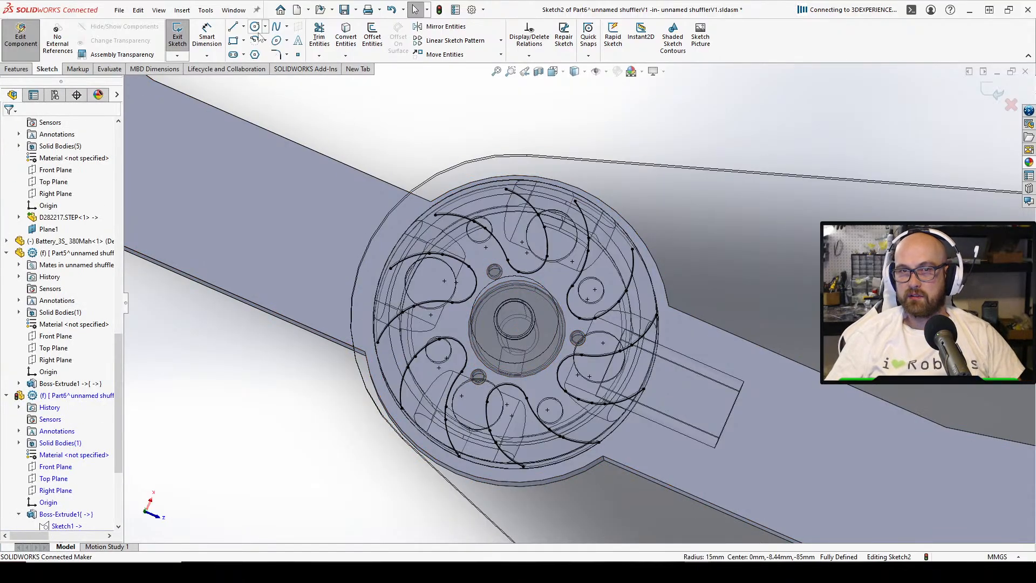
Sketch a circle of 15 mm radius centred on the hub, reaching to its outer edge
mouse_move(528, 341)
middle_mouse_down()
mouse_move(513, 314)
mouse_move(522, 335)
middle_mouse_up()
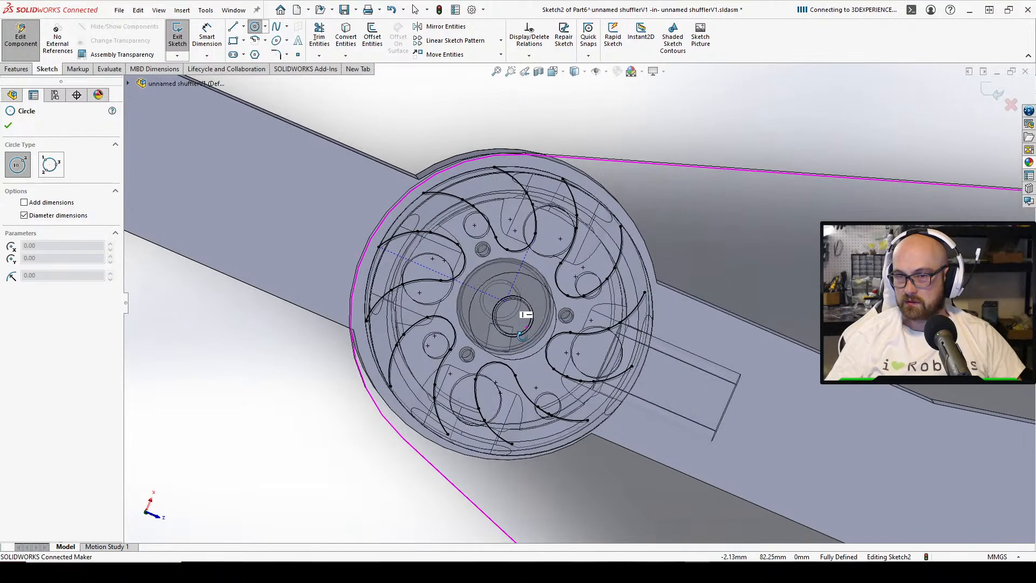
left_click(505, 306)
left_click(580, 174)
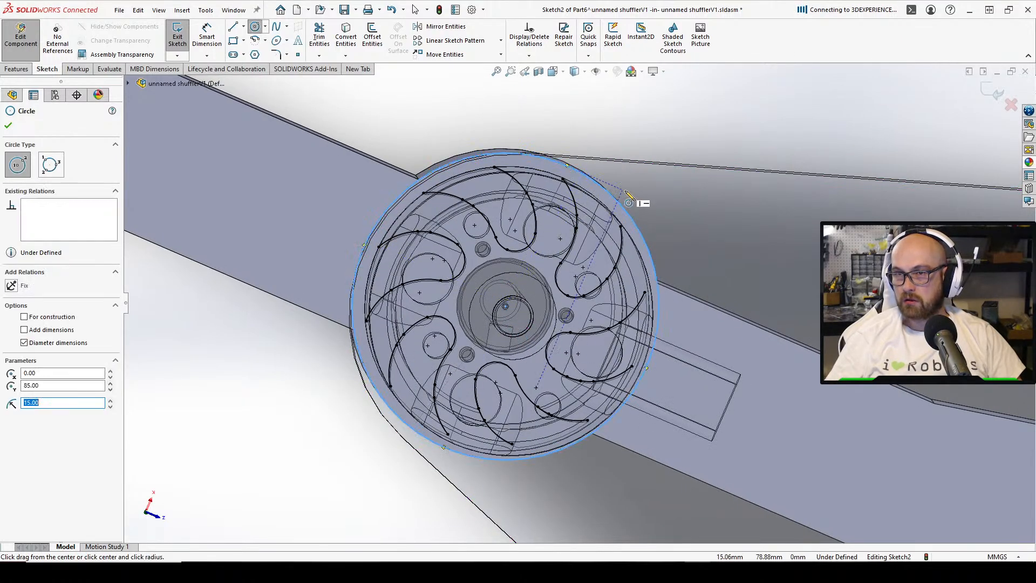
right_click(630, 191)
left_click(669, 202)
scroll(579, 163, "up", 1)
scroll(578, 162, "down", 2)
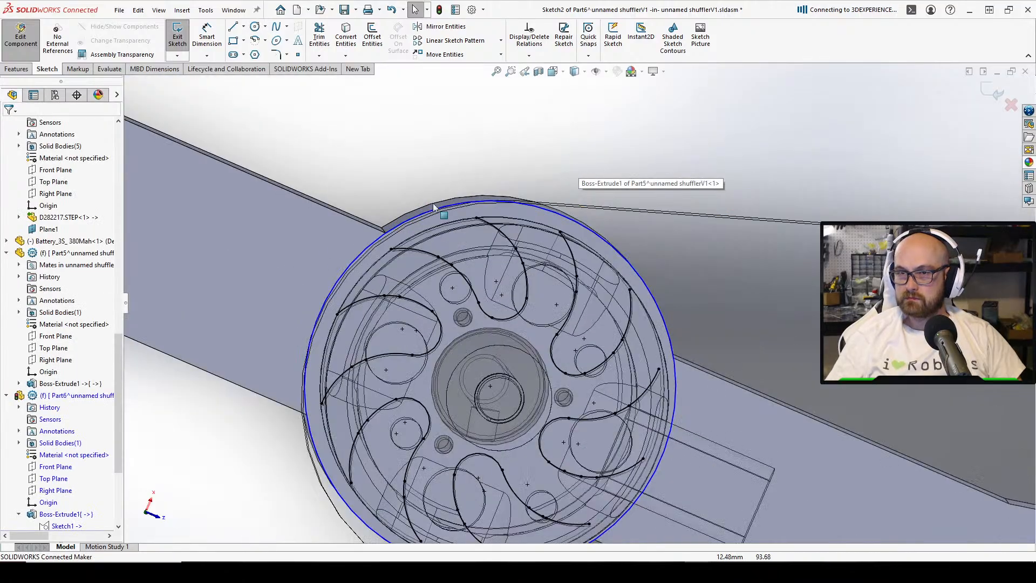
Make the sketched circle coradial with the hub's outer edge
left_click_drag(370, 247, 353, 211)
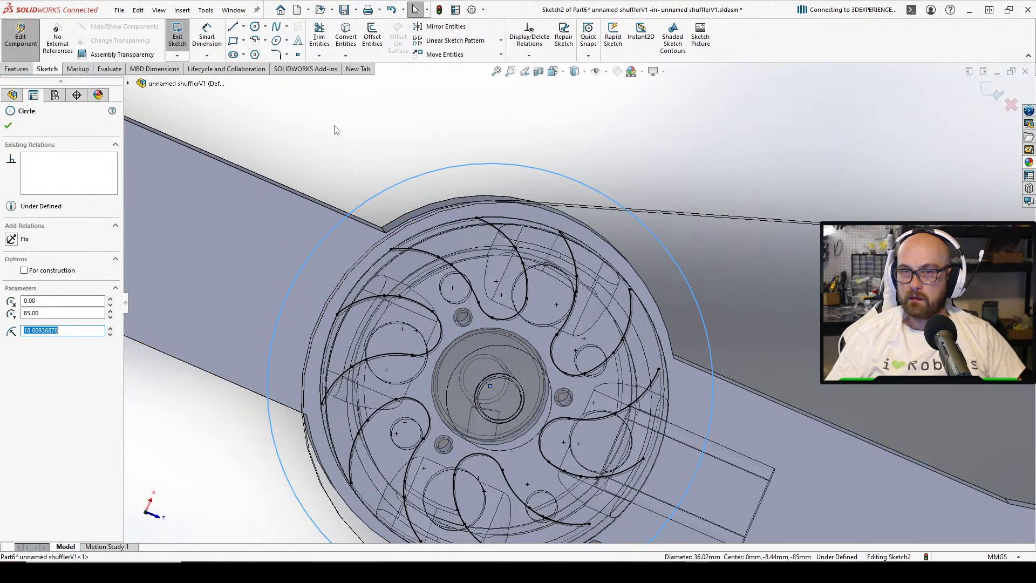
right_click_drag(334, 125, 341, 176)
left_click(405, 224)
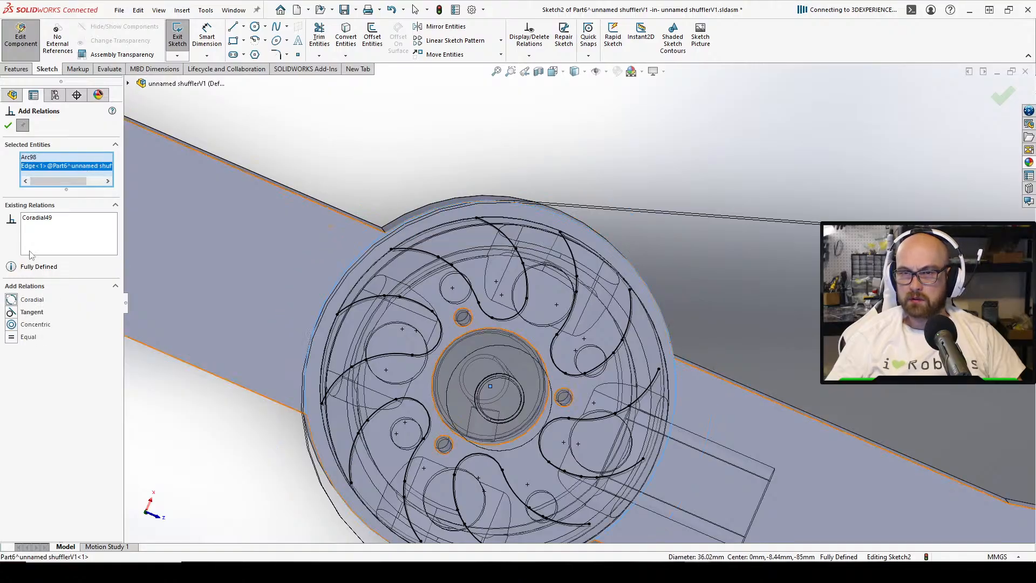
left_click(9, 125)
Sketch a line about 3.4 mm long from the open end of the recess curve to the outer circle
scroll(630, 228, "up", 4)
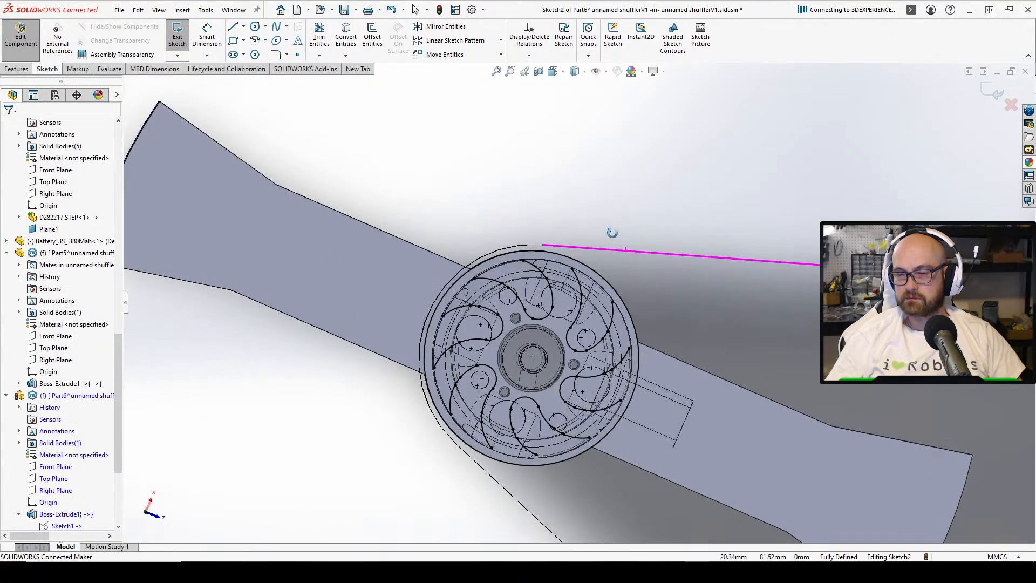
scroll(614, 286, "down", 5)
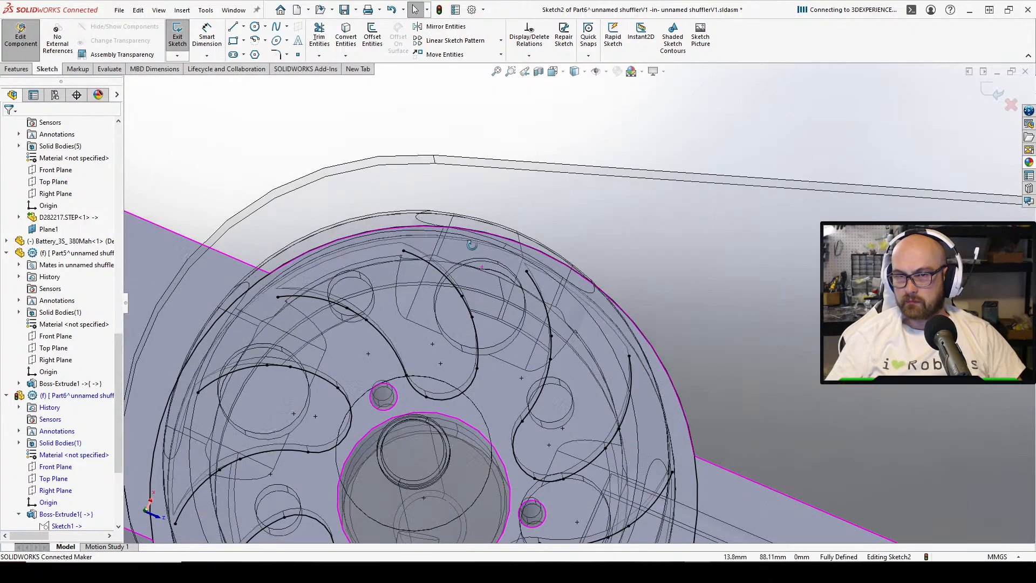
scroll(377, 222, "down", 1)
middle_click_drag(377, 223, 382, 243)
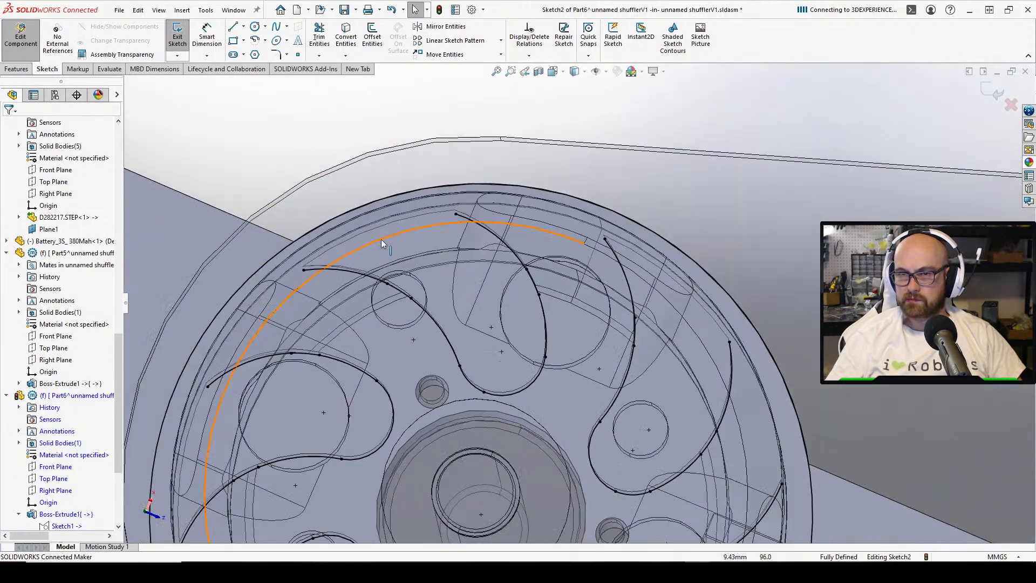
scroll(482, 216, "up", 1)
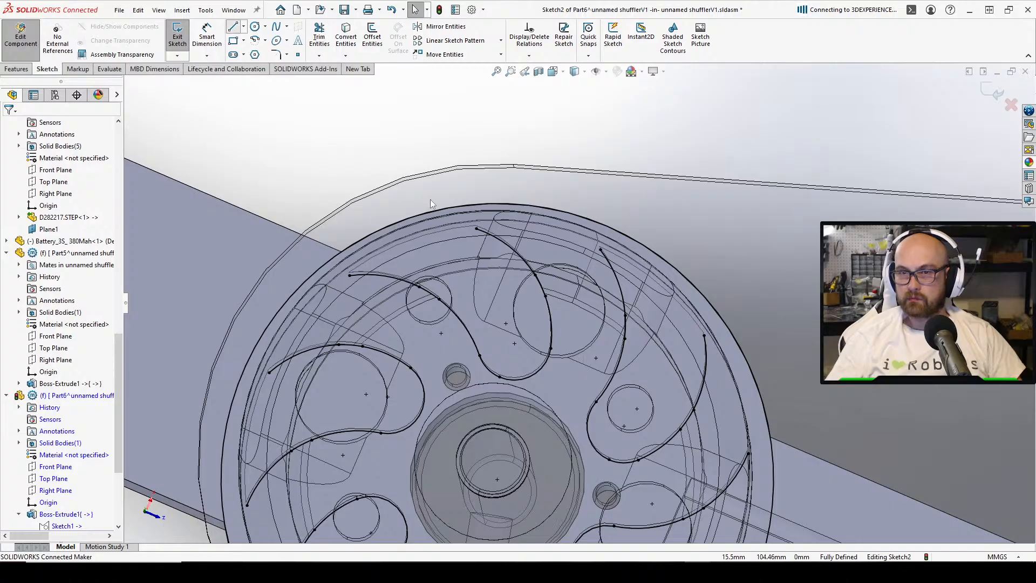
key("l")
left_click(476, 228)
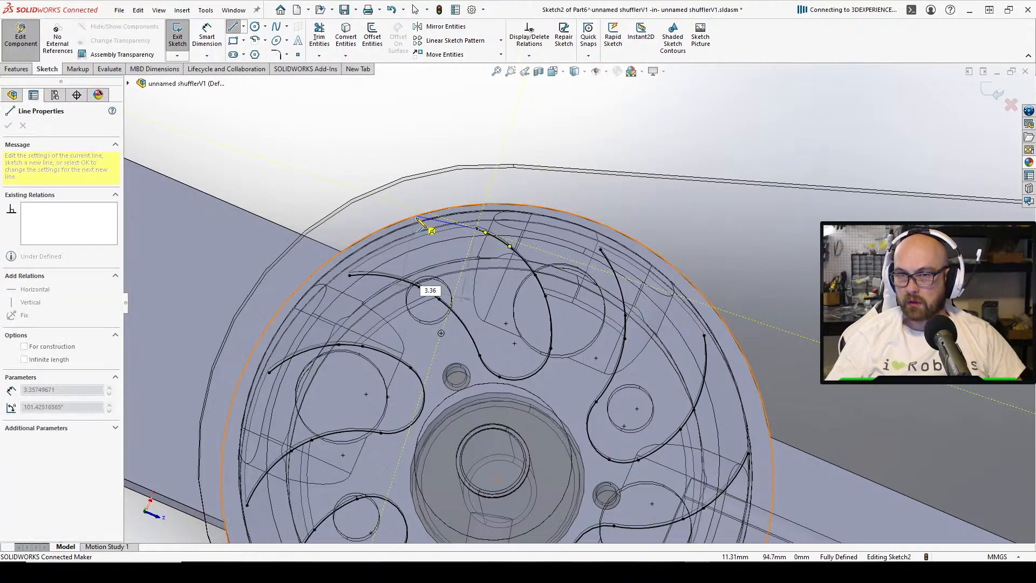
left_click(416, 217)
key("Escape")
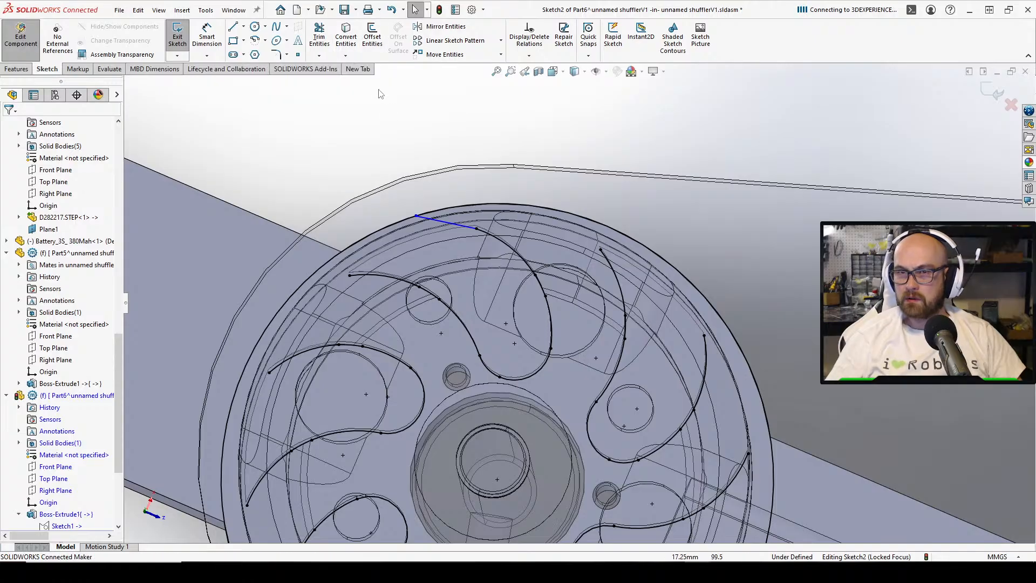
Sketch a tangent line about 2.5 mm long from the same recess's opposite open end to the outer circle
left_click(233, 26)
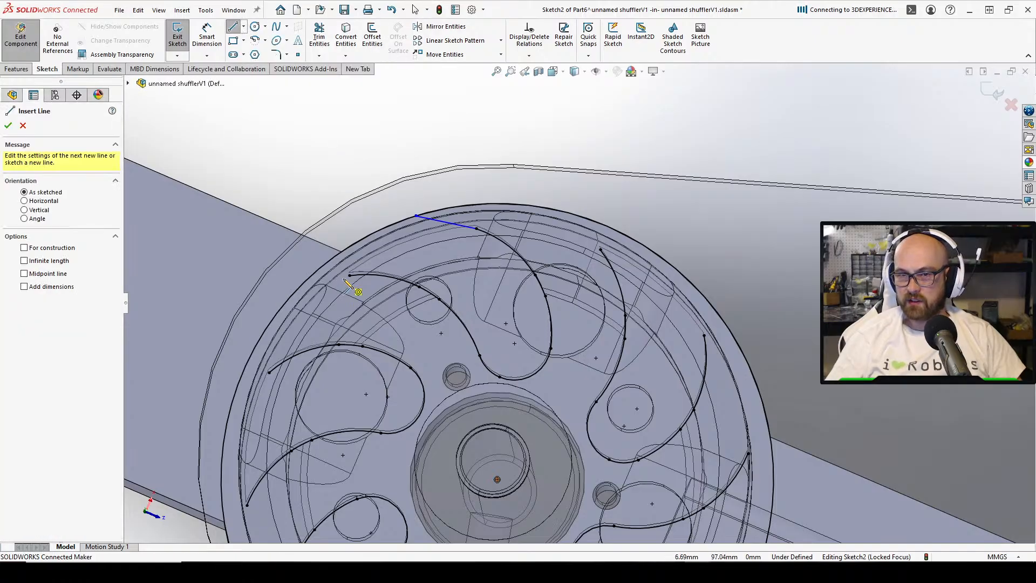
left_click(349, 275)
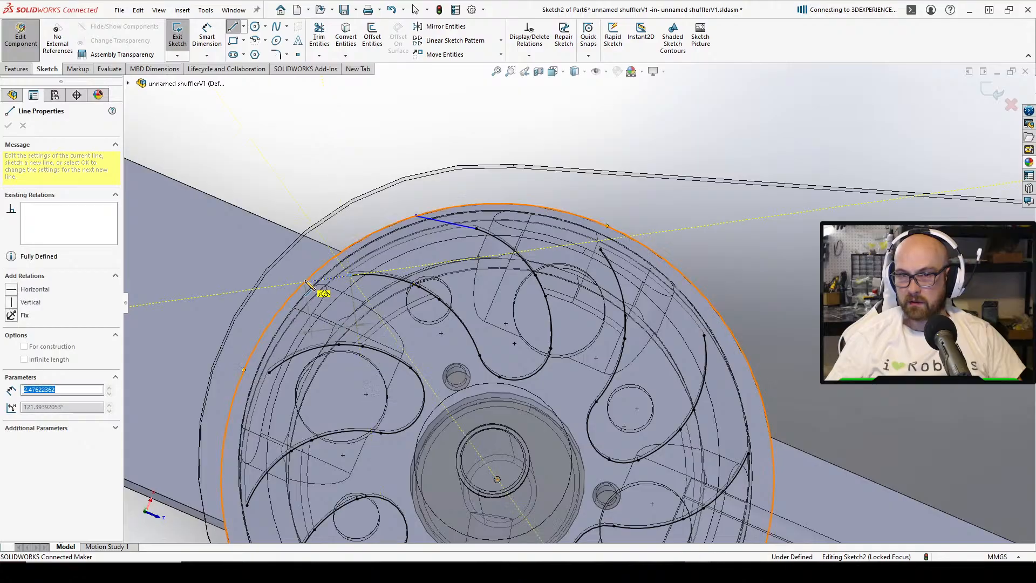
left_click(307, 282)
right_click(306, 281)
left_click(335, 286)
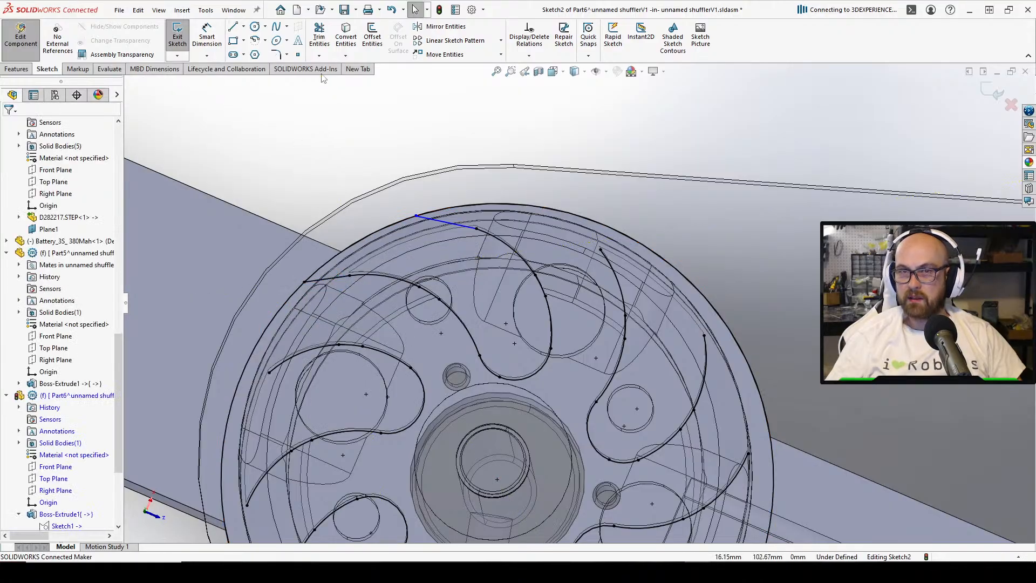
Make the first extension line tangent to the recess arc it adjoins
left_click(457, 223)
left_click(496, 245)
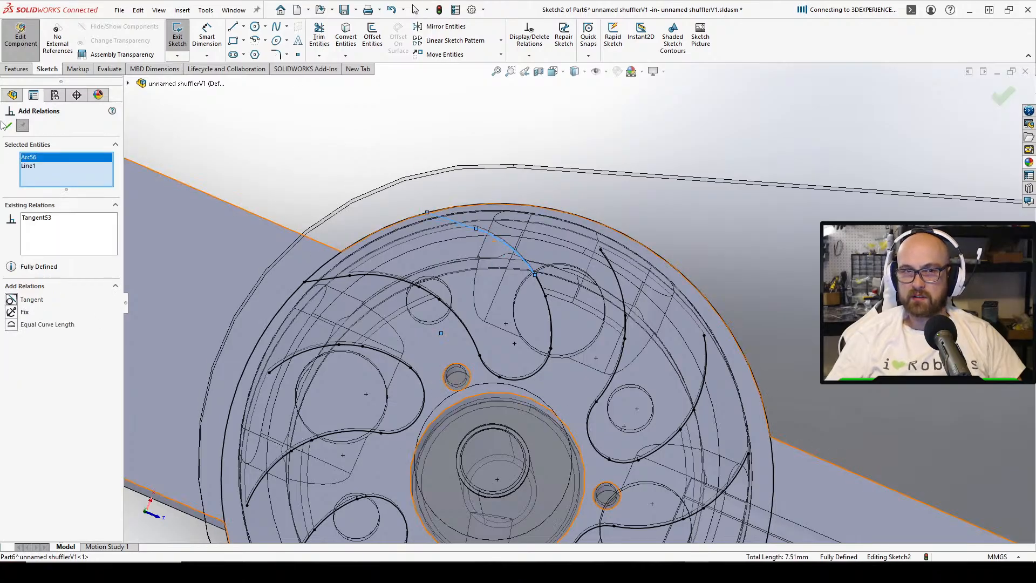
left_click(6, 125)
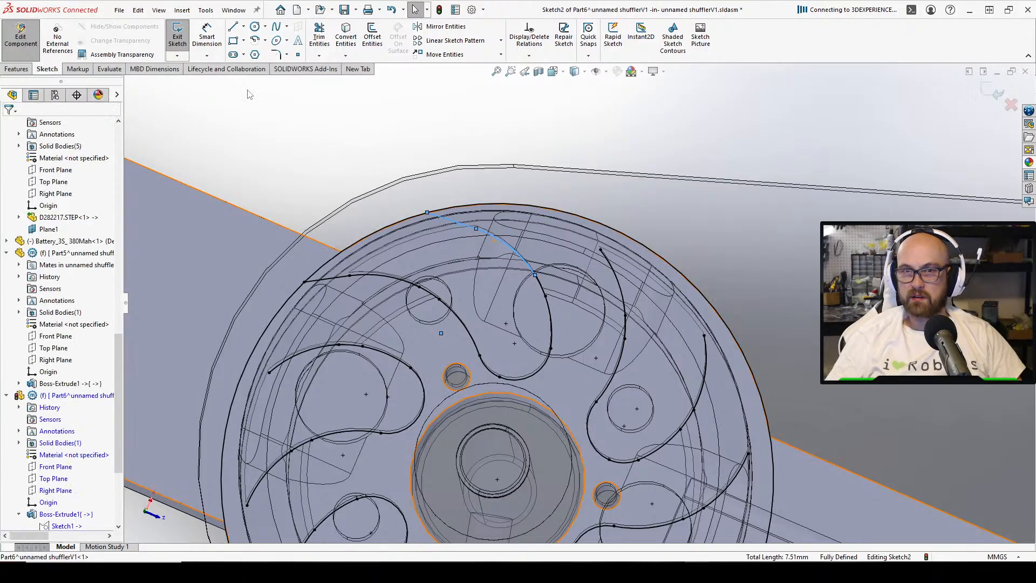
Set up a circular sketch pattern of the two recess extension lines about the hub's centre point
left_click(500, 41)
left_click(461, 67)
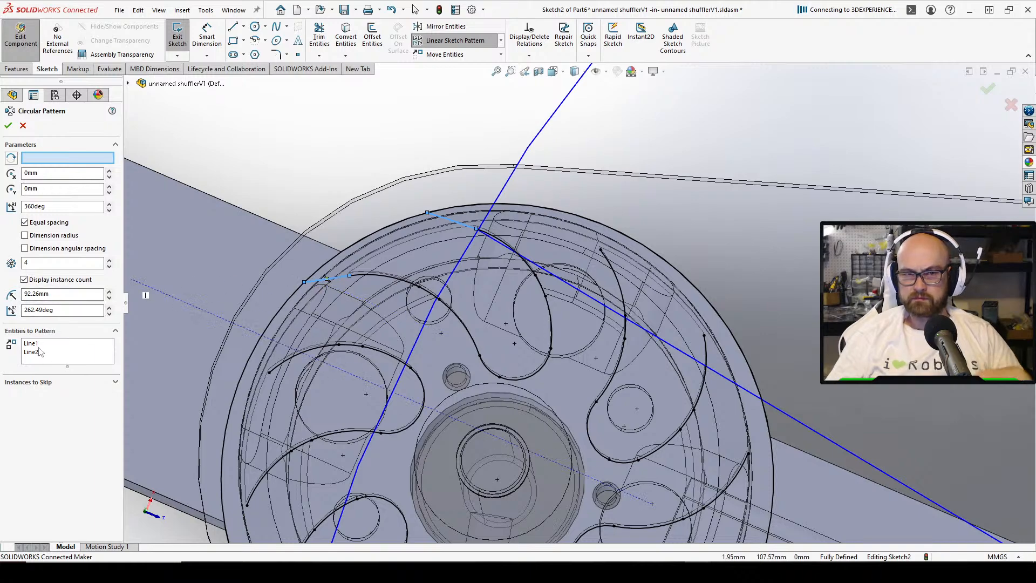
left_click(497, 480)
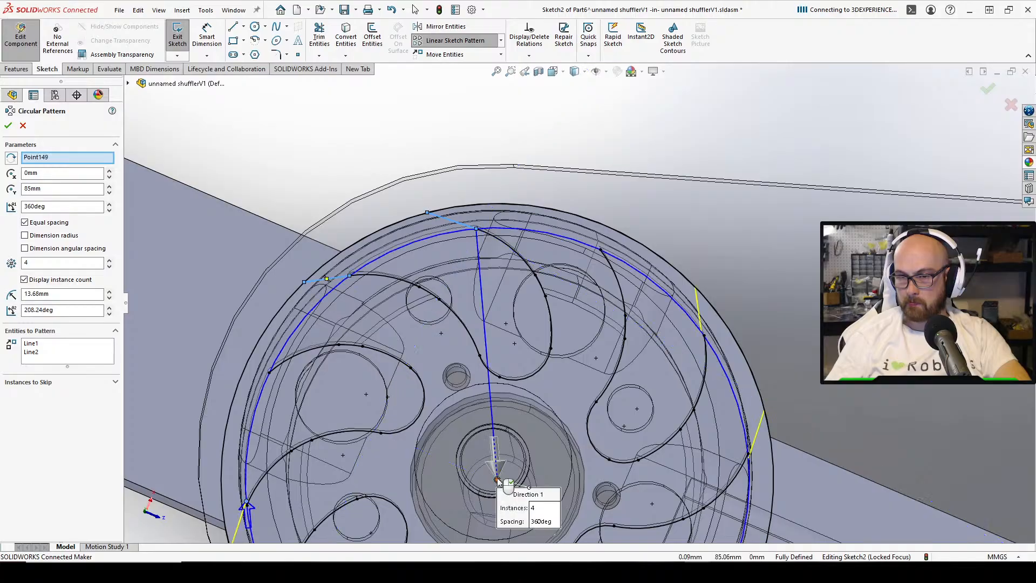
scroll(510, 464, "up", 4)
scroll(506, 456, "up", 2)
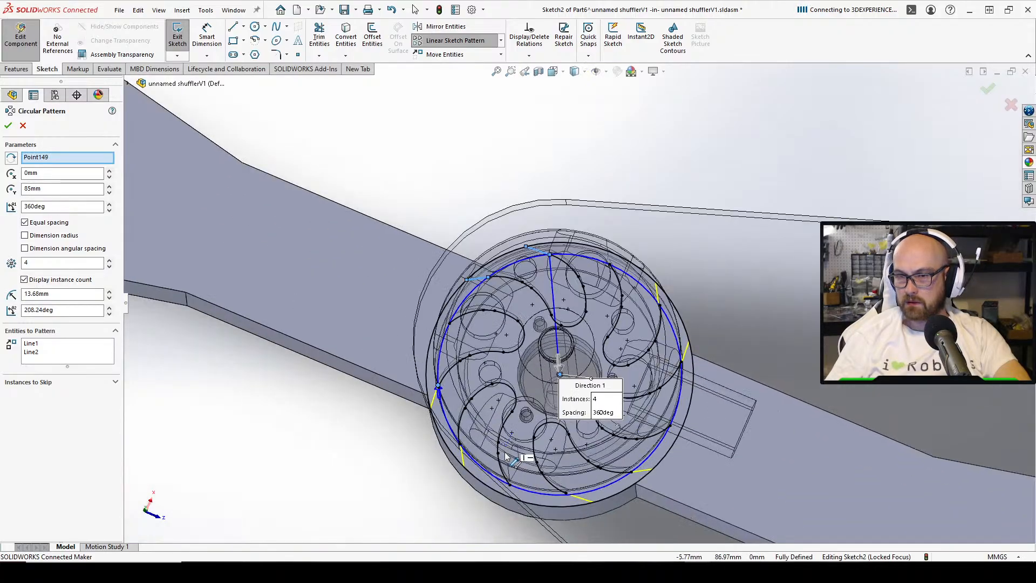
scroll(502, 440, "down", 3)
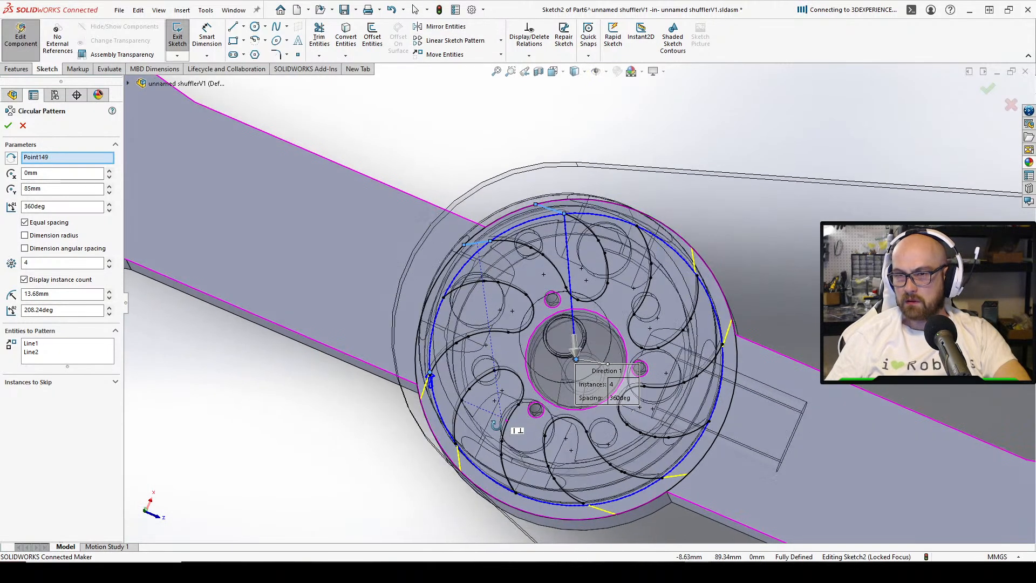
left_click(109, 260)
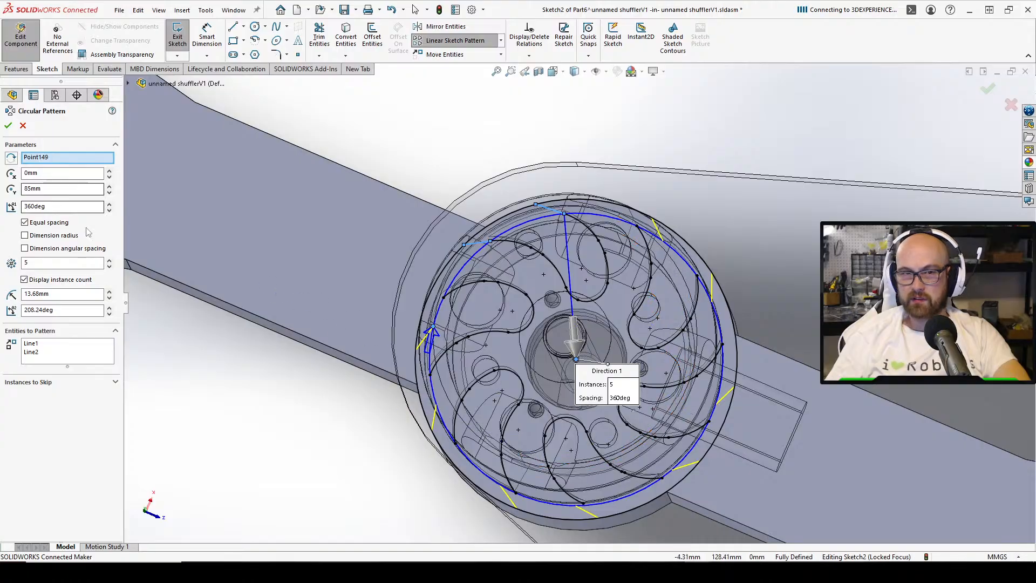
left_click(110, 265)
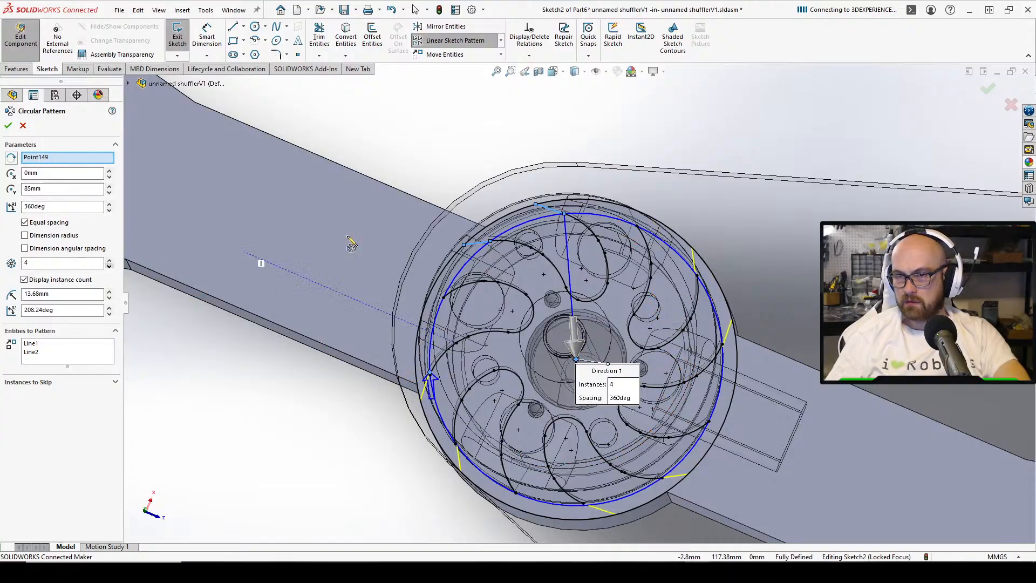
middle_click_drag(610, 248, 615, 278)
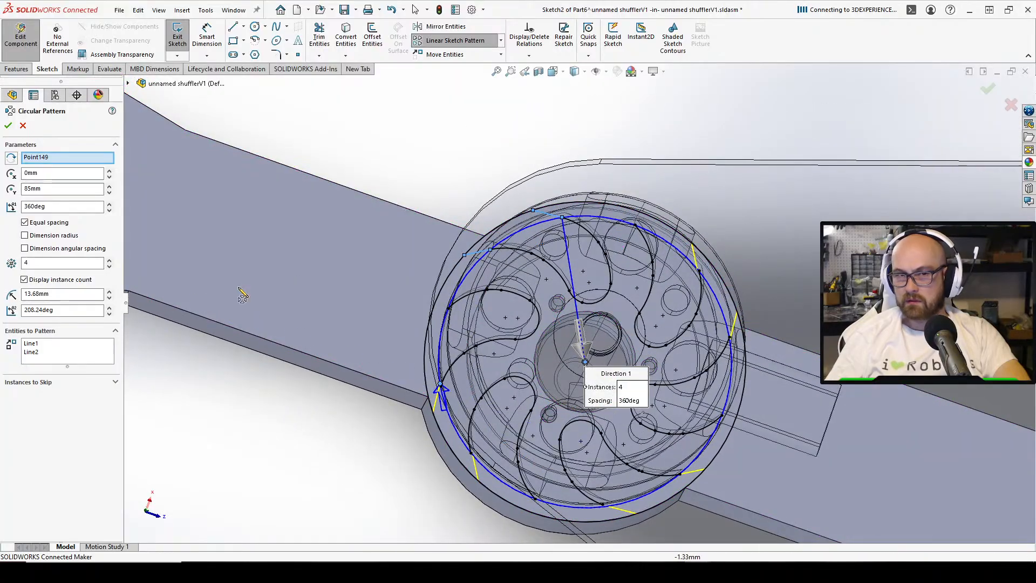
Clear the pattern's entity list and reselect the two recess extension lines
left_click(32, 343)
key("Delete")
left_click(32, 343)
key("Delete")
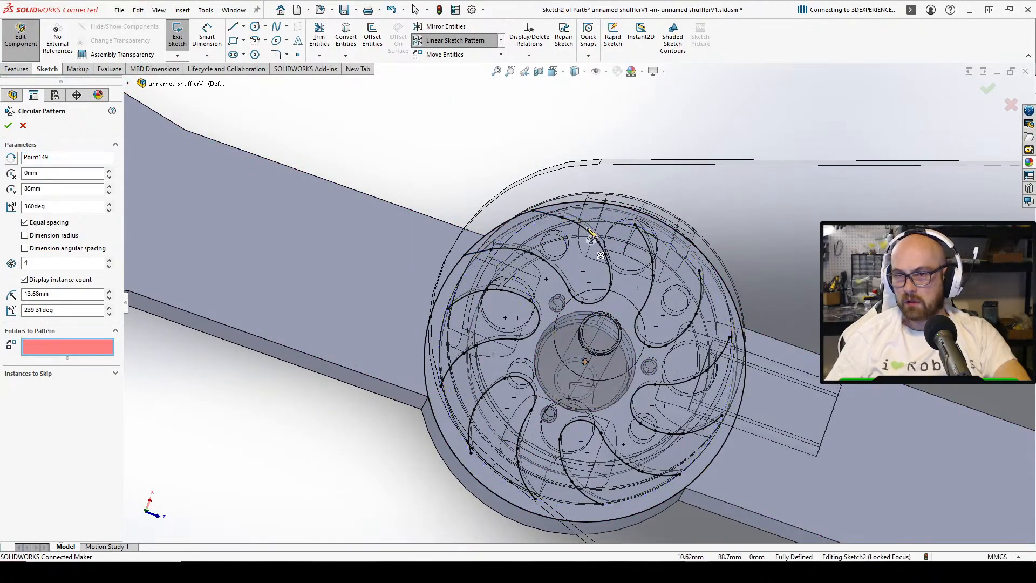
scroll(590, 239, "down", 3)
left_click(507, 215)
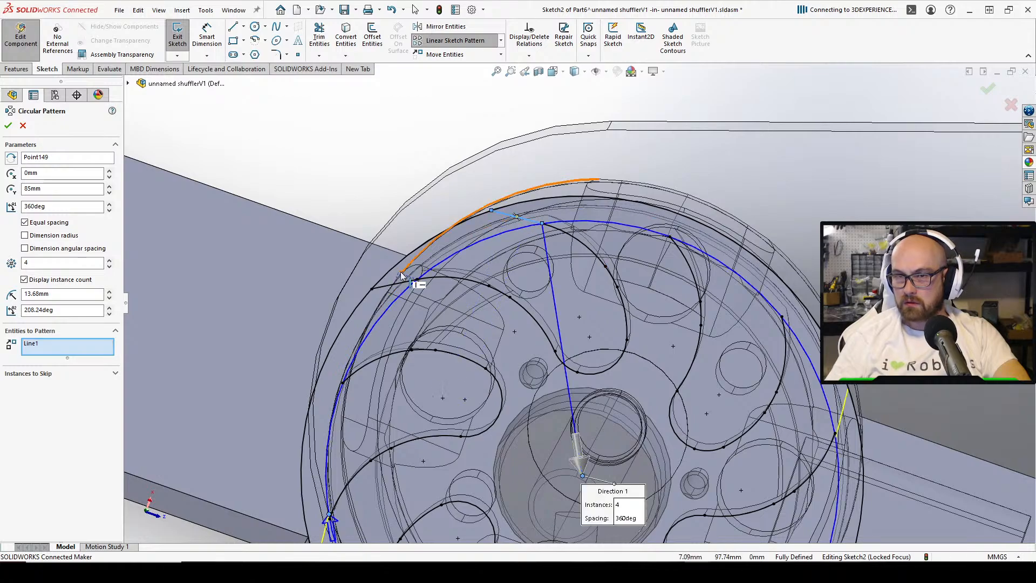
left_click(386, 286)
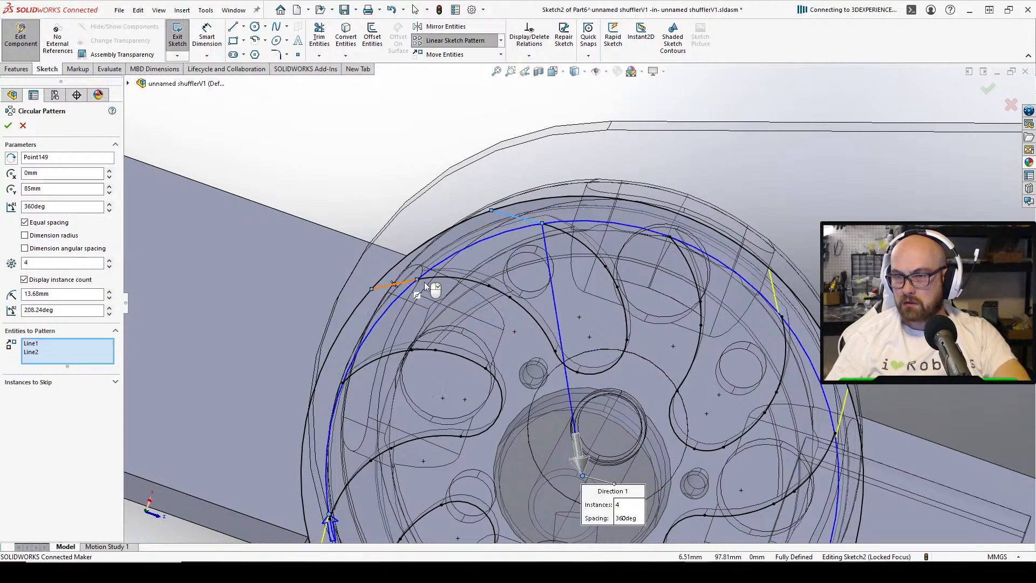
Set the circular pattern of the extension lines to 6 instances and apply it
middle_click_drag(740, 255, 744, 260)
scroll(540, 300, "up", 2)
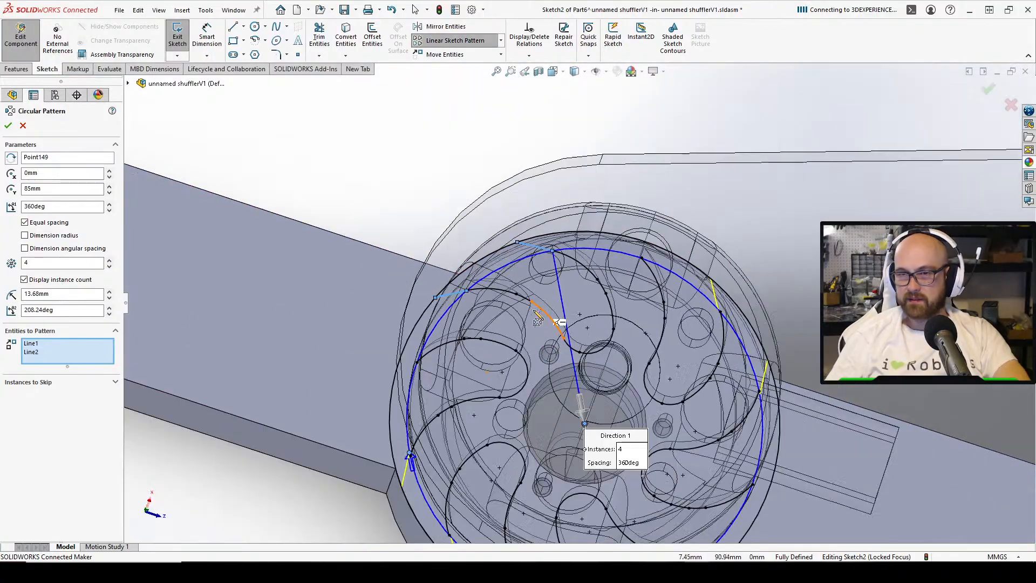
left_click(108, 260)
left_click(109, 259)
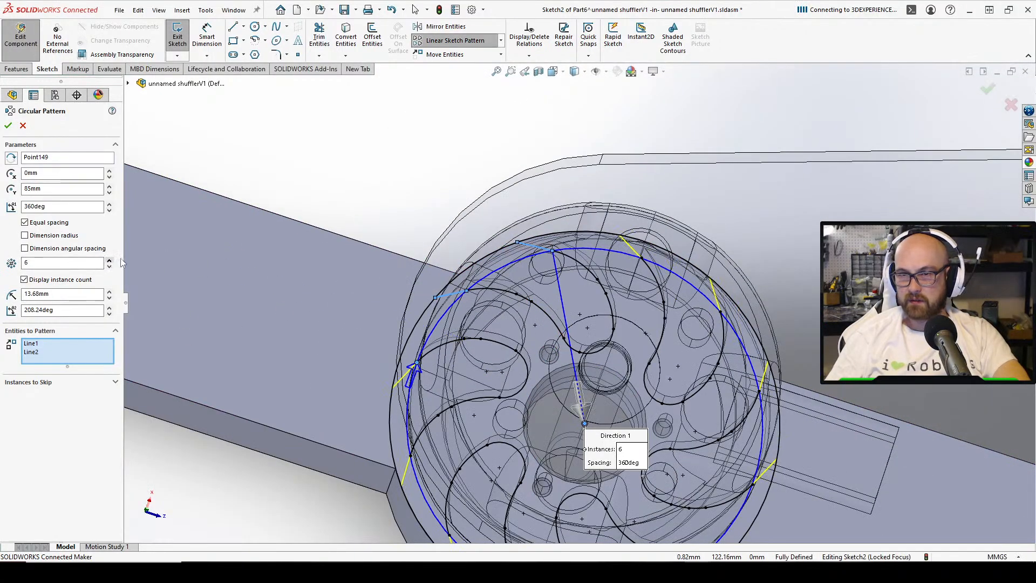
scroll(531, 249, "up", 3)
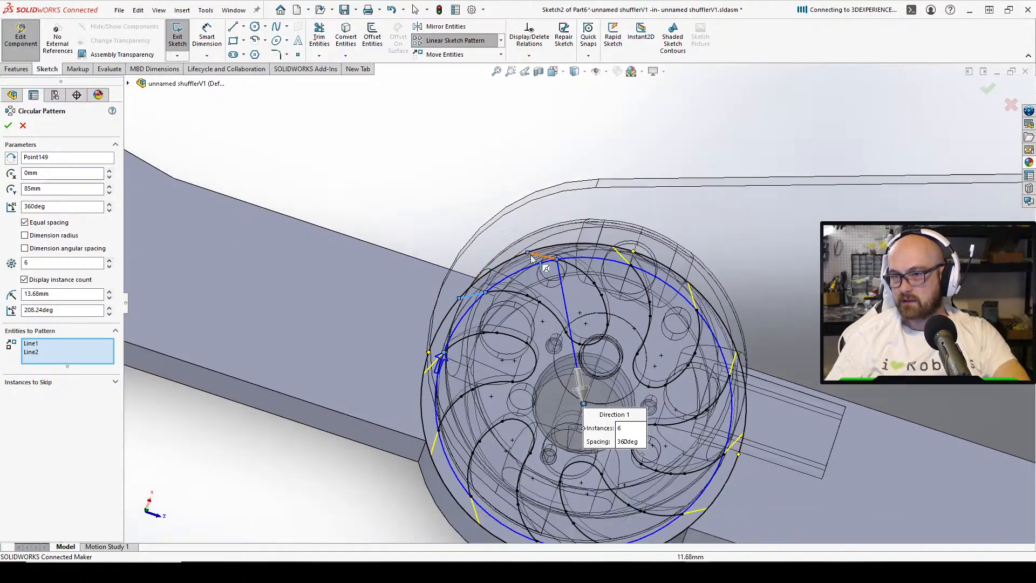
left_click(8, 127)
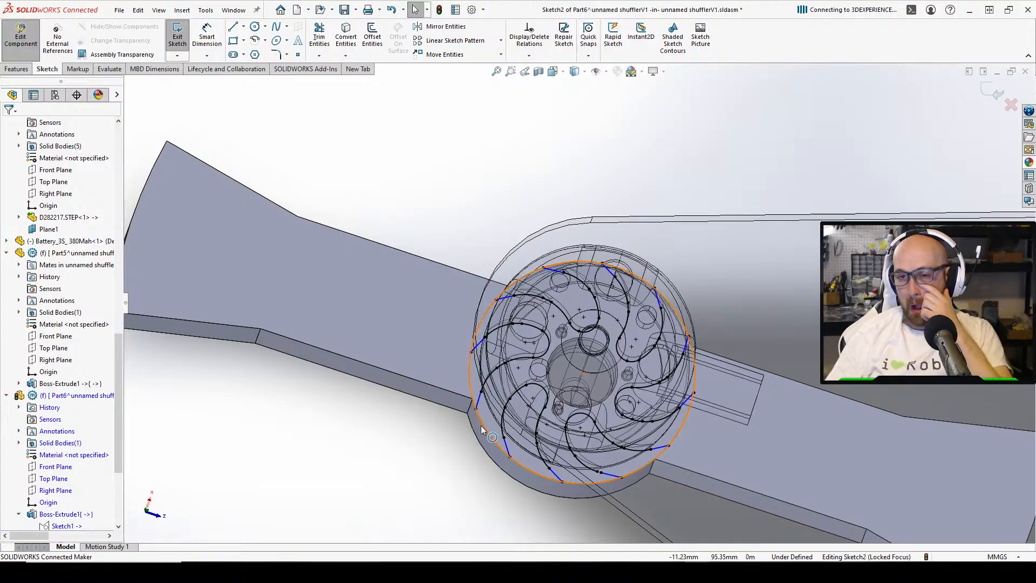
Trim the outer circle segment between two neighbouring recesses, beside the recess with the gap in its outline
scroll(467, 435, "down", 2)
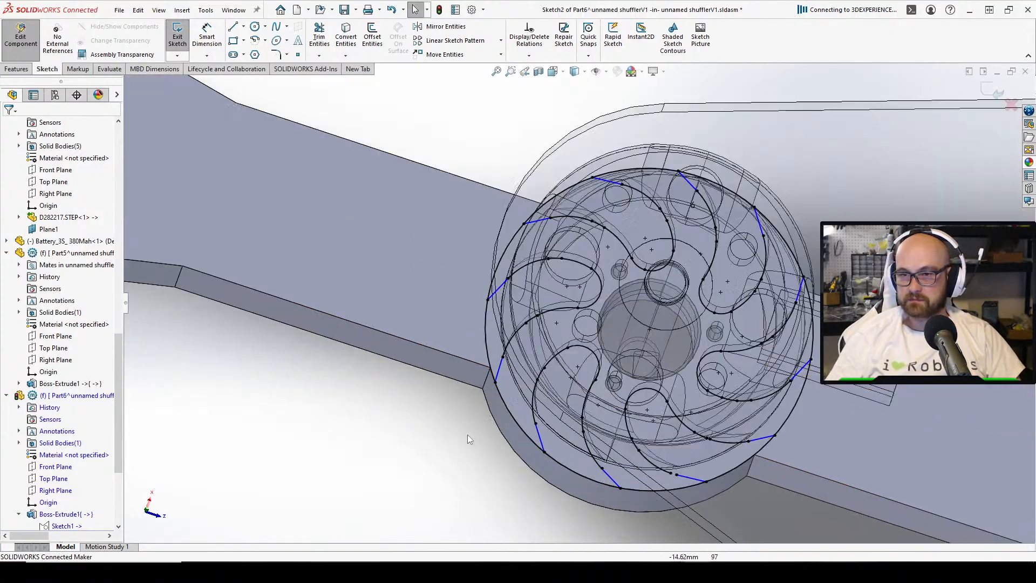
middle_click_drag(467, 435, 264, 408)
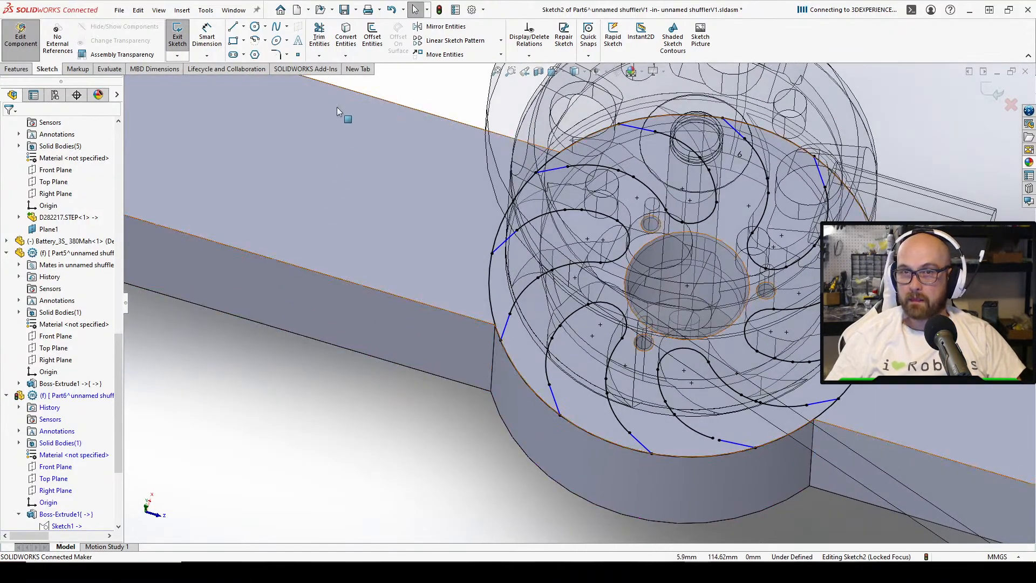
left_click(319, 36)
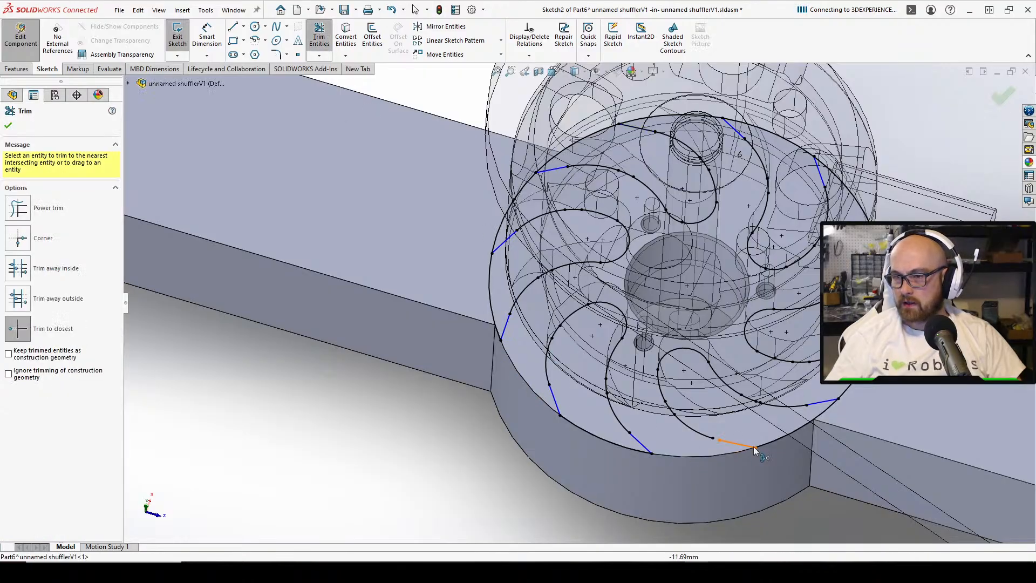
left_click(723, 451)
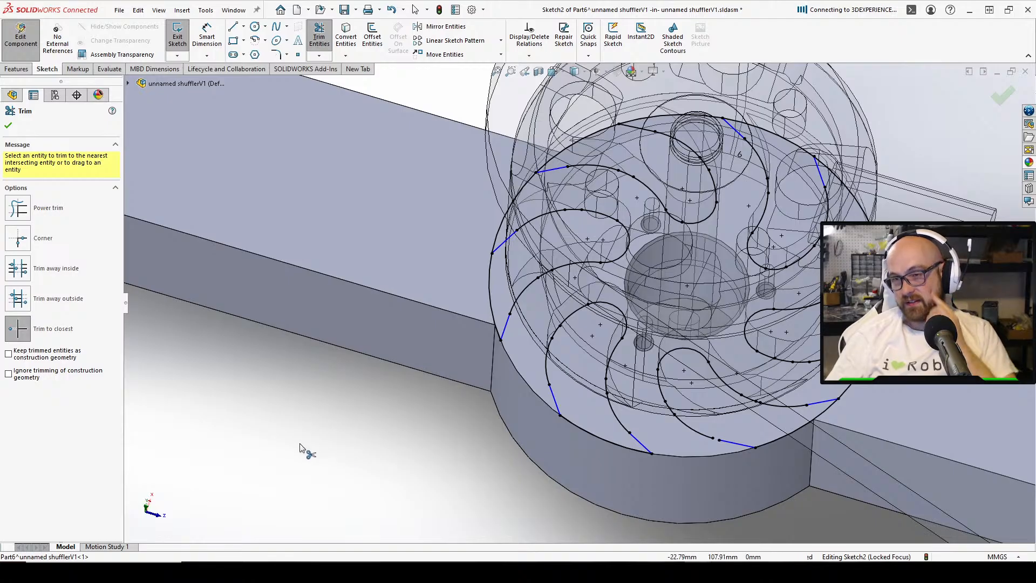
key("Escape")
key("d")
left_click(687, 286)
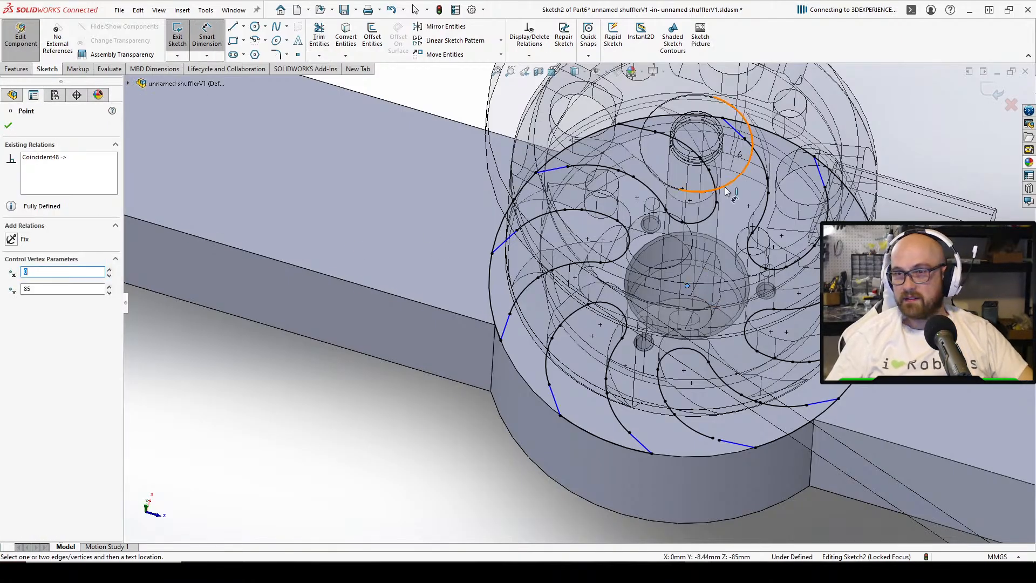
scroll(696, 458, "down", 3)
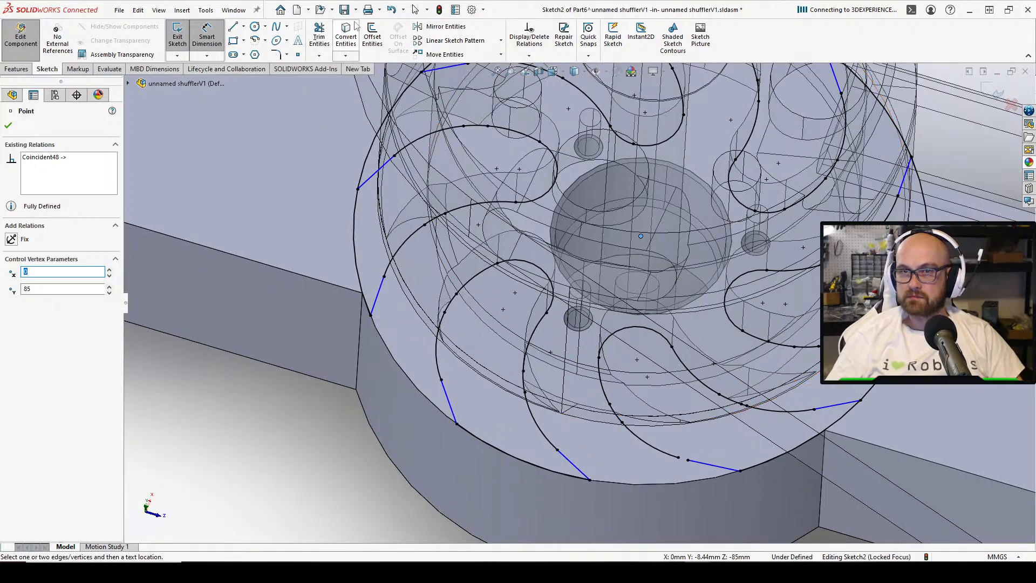
Trim away the remaining outer circle segments between the recesses, keeping the arcs that close each recess mouth
left_click(318, 37)
middle_click_drag(345, 184, 348, 209)
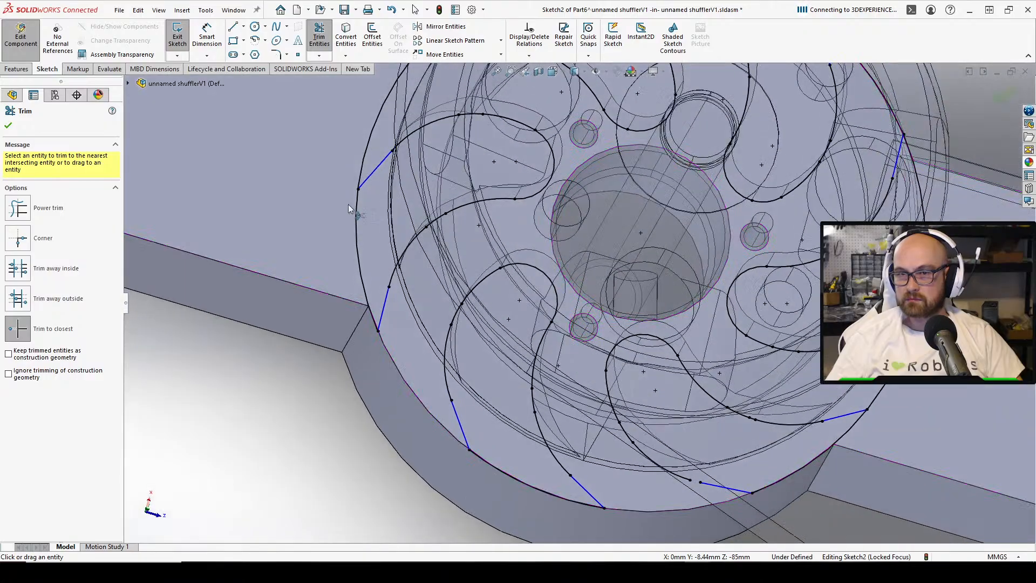
middle_click_drag(368, 140, 553, 180)
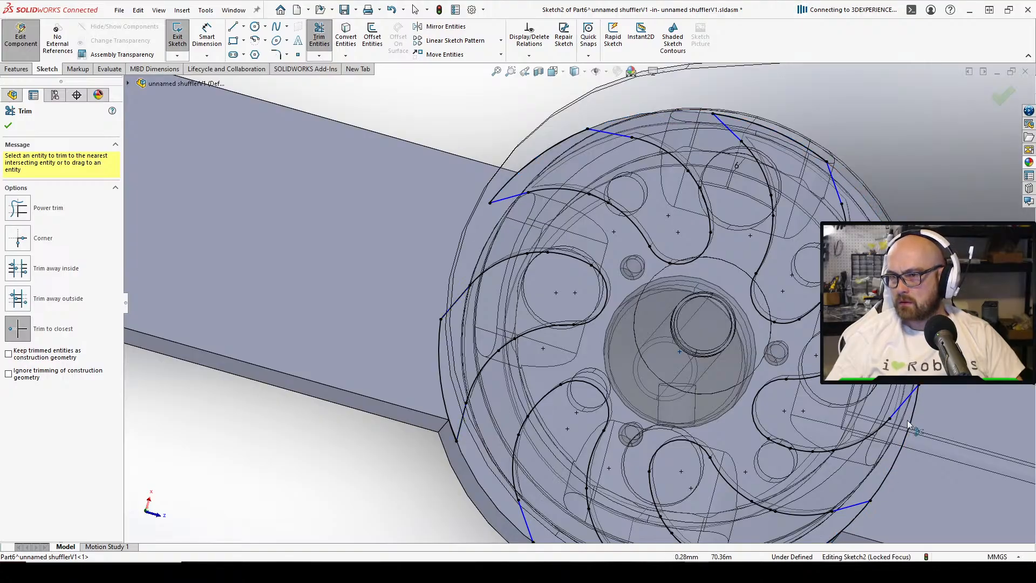
scroll(891, 458, "up", 3)
scroll(702, 454, "down", 6)
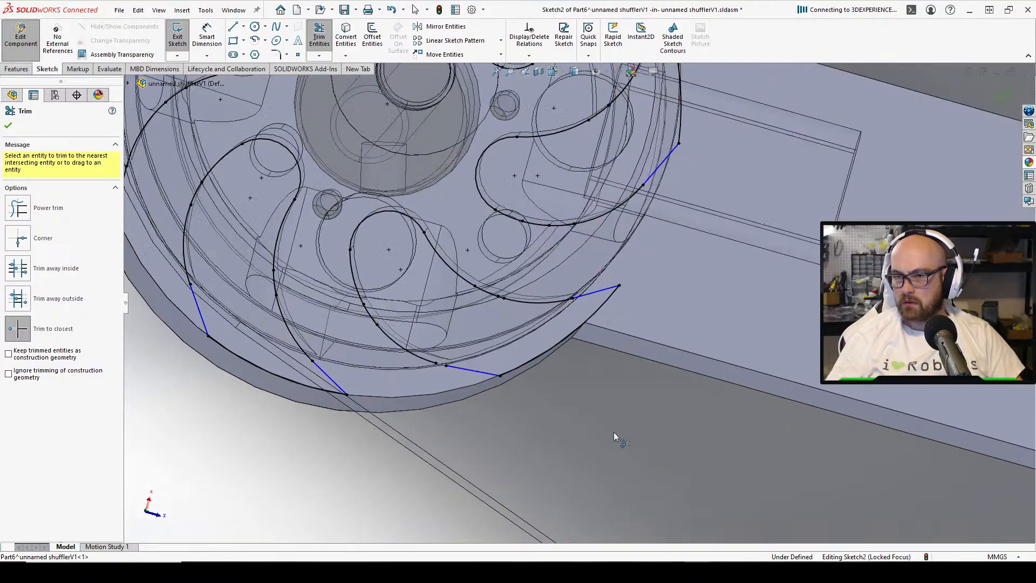
left_click(8, 126)
Convert the motor bell's short fin edge into the sketch to bridge the gap between the recess curve and its extension line
left_click(345, 33)
scroll(470, 245, "up", 2)
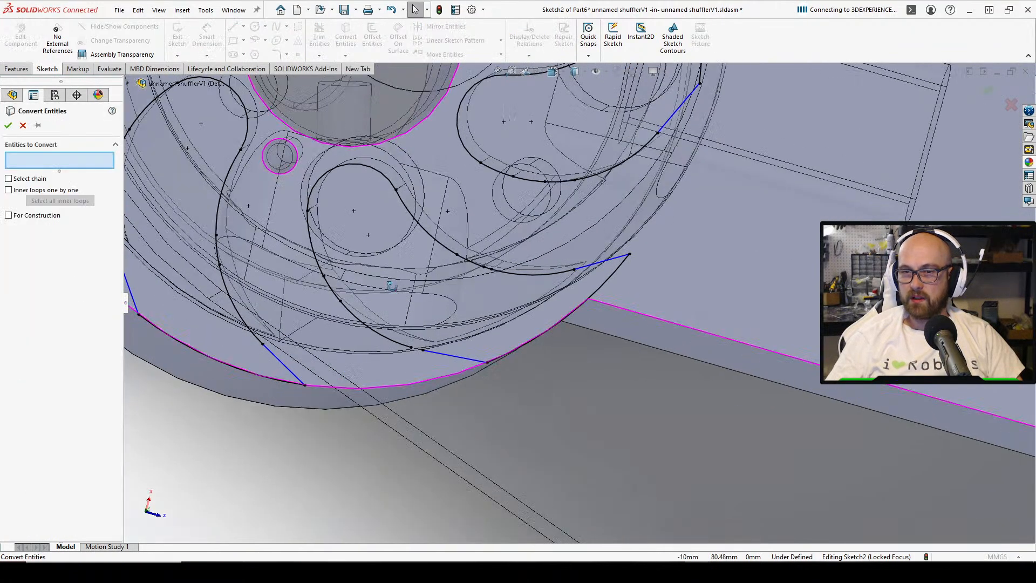
scroll(470, 245, "down", 8)
scroll(453, 247, "up", 2)
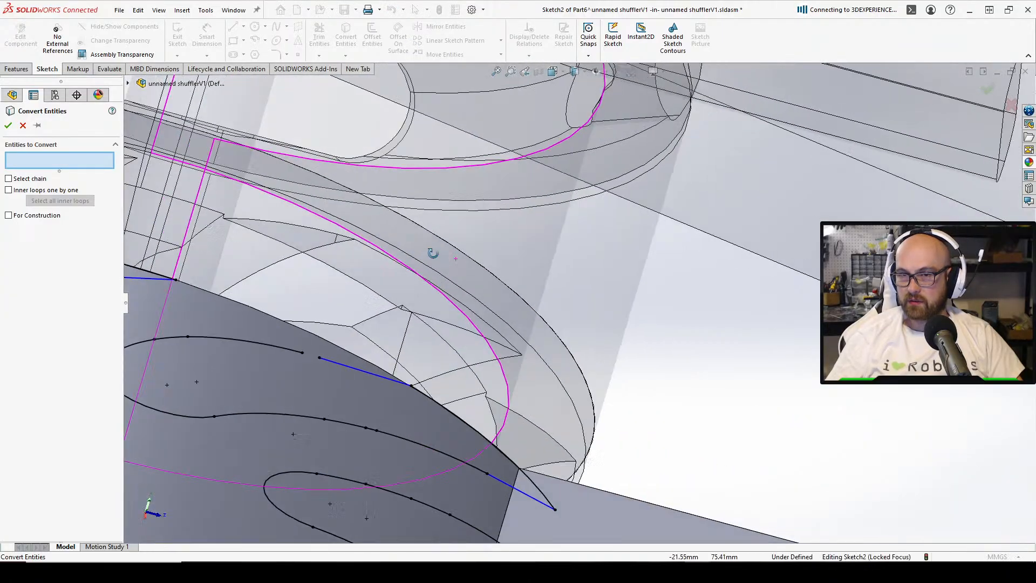
scroll(426, 178, "down", 5)
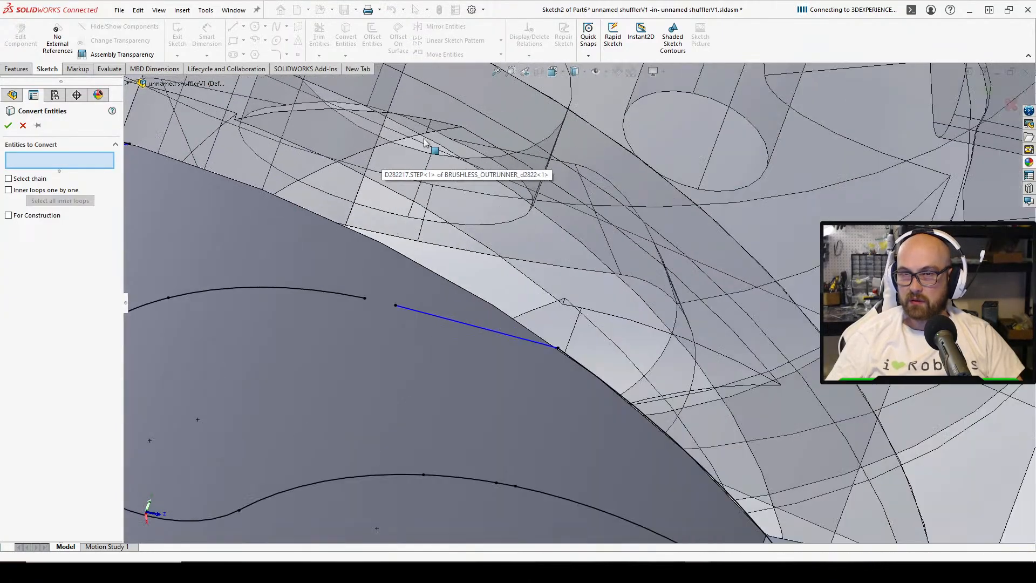
mouse_move(425, 143)
middle_mouse_down()
mouse_move(451, 127)
mouse_move(455, 138)
mouse_move(439, 123)
mouse_move(453, 112)
mouse_move(455, 139)
mouse_move(416, 250)
middle_mouse_up()
left_click(452, 124)
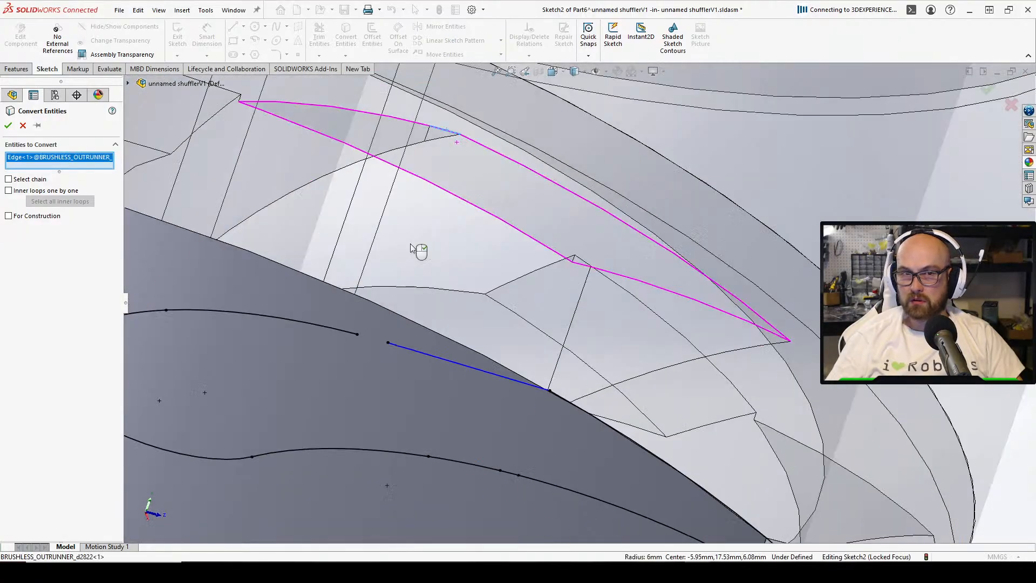
right_click(417, 248)
scroll(422, 205, "up", 10)
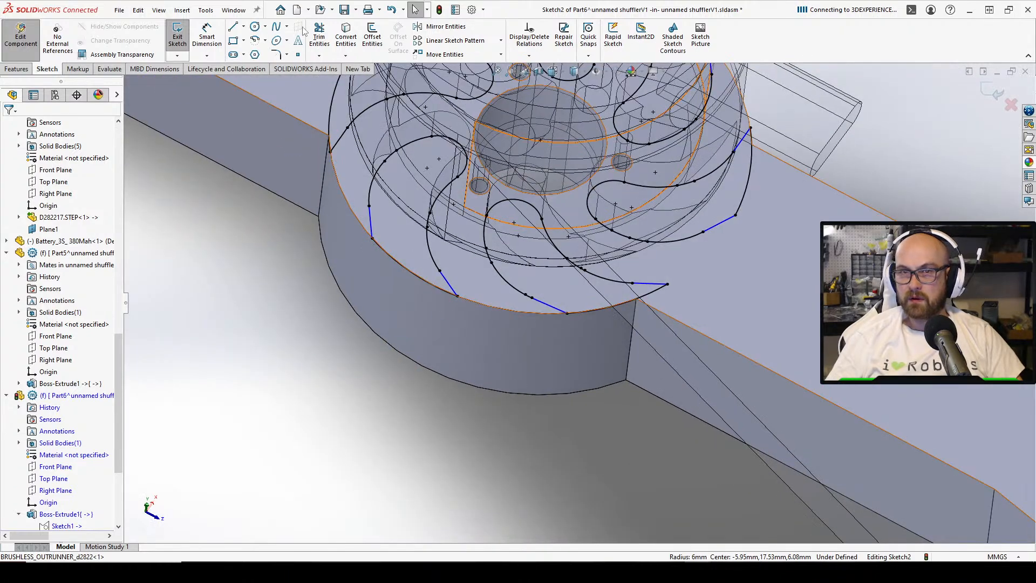
left_click(319, 34)
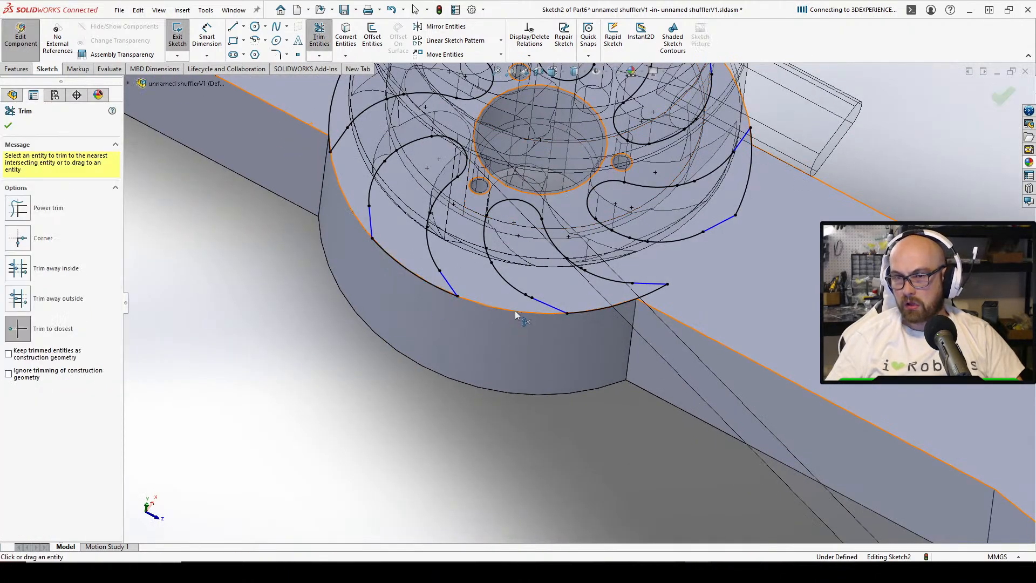
left_click(8, 127)
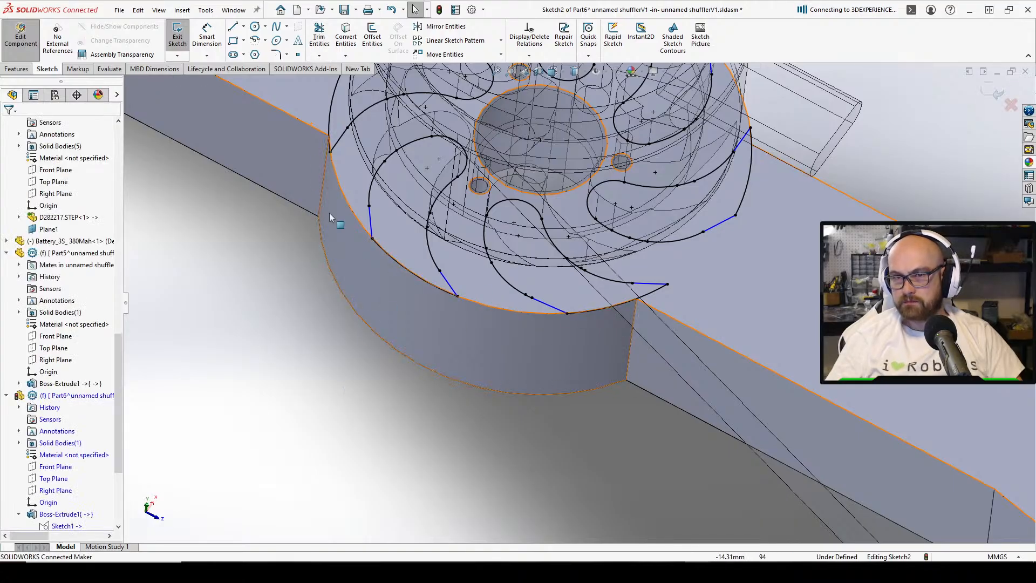
mouse_move(482, 340)
middle_mouse_down()
mouse_move(555, 303)
mouse_move(548, 323)
mouse_move(539, 237)
middle_mouse_up()
scroll(538, 237, "up", 5)
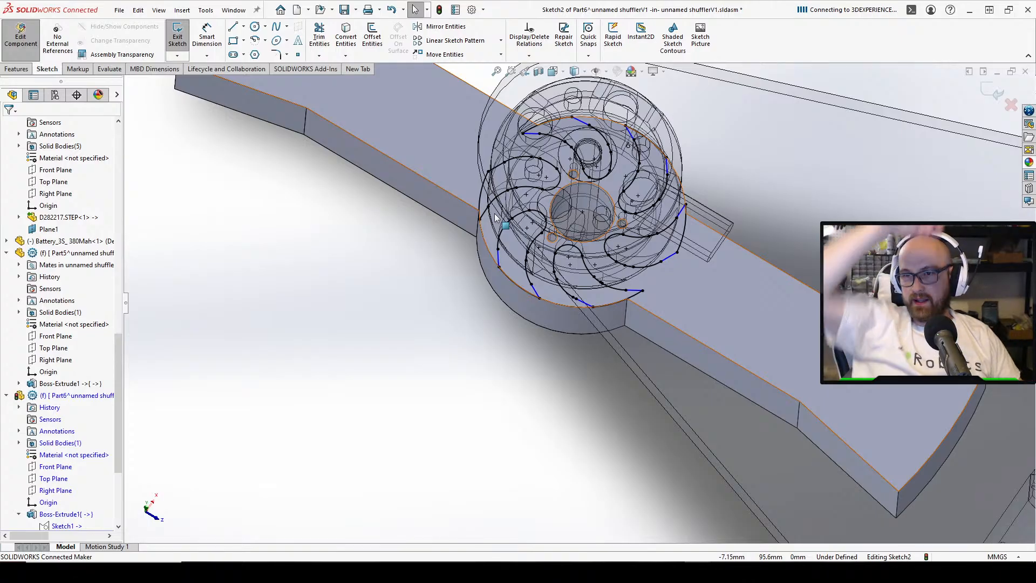
Start a blind Boss-Extrude of the closed recess outlines toward the motor, with a depth of 5 mm
right_click_drag(384, 363, 379, 395)
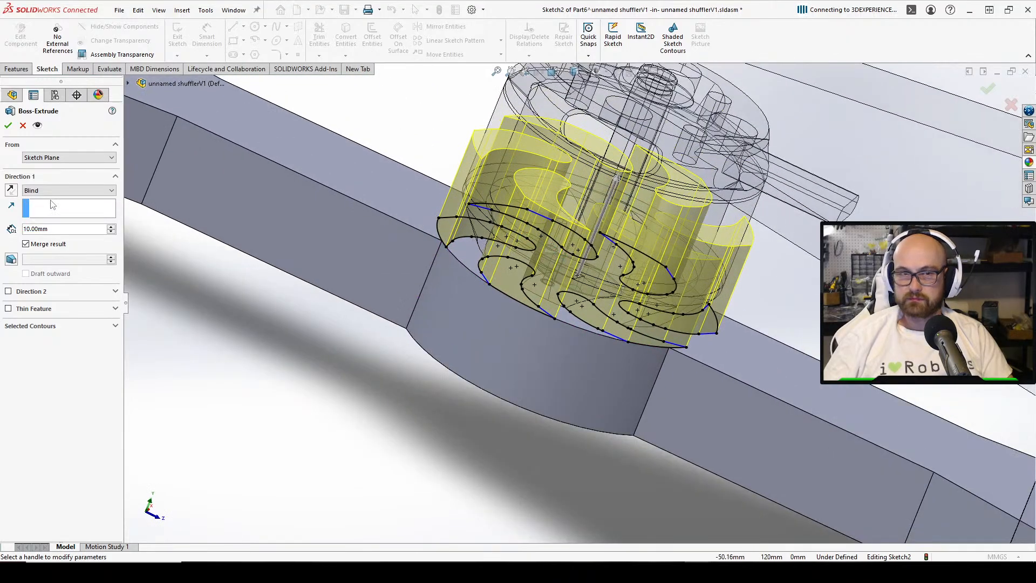
left_click(54, 190)
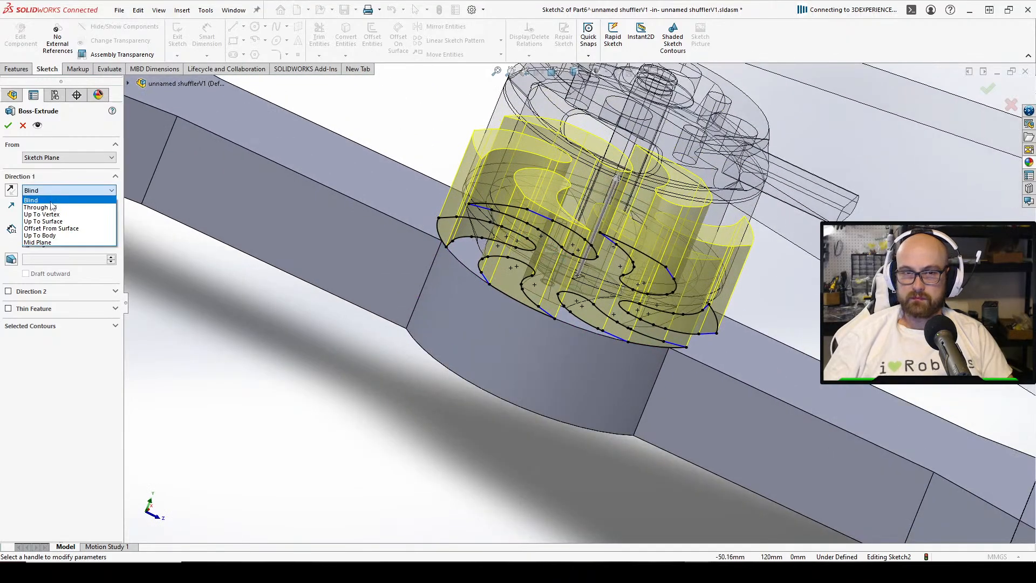
left_click(60, 195)
left_click(66, 227)
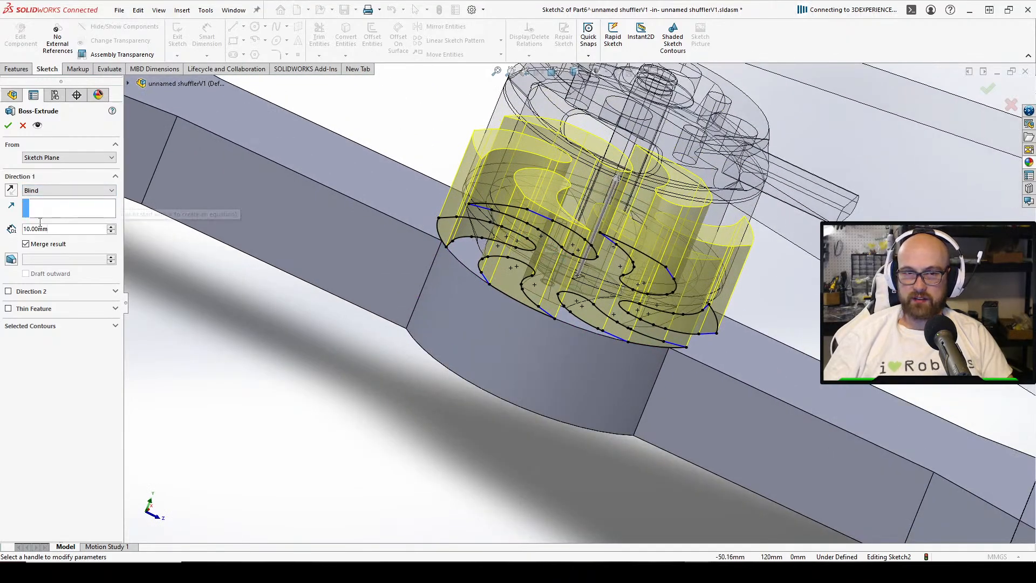
type("5")
key("Return")
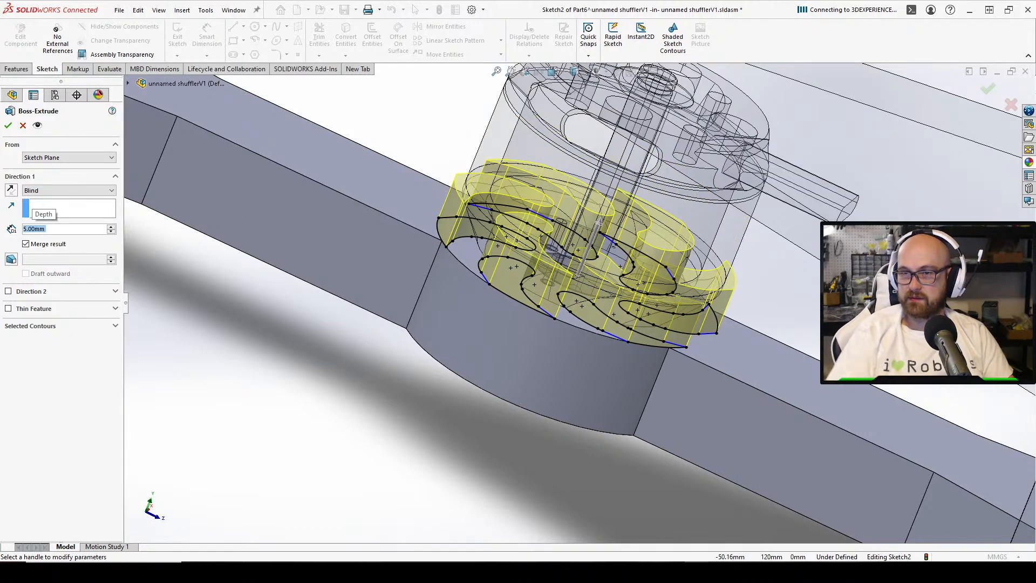
Try a 4 mm depth for the extrusion and compare it with the motor bell's lower edge
middle_click_drag(280, 167, 480, 171)
scroll(598, 148, "down", 6)
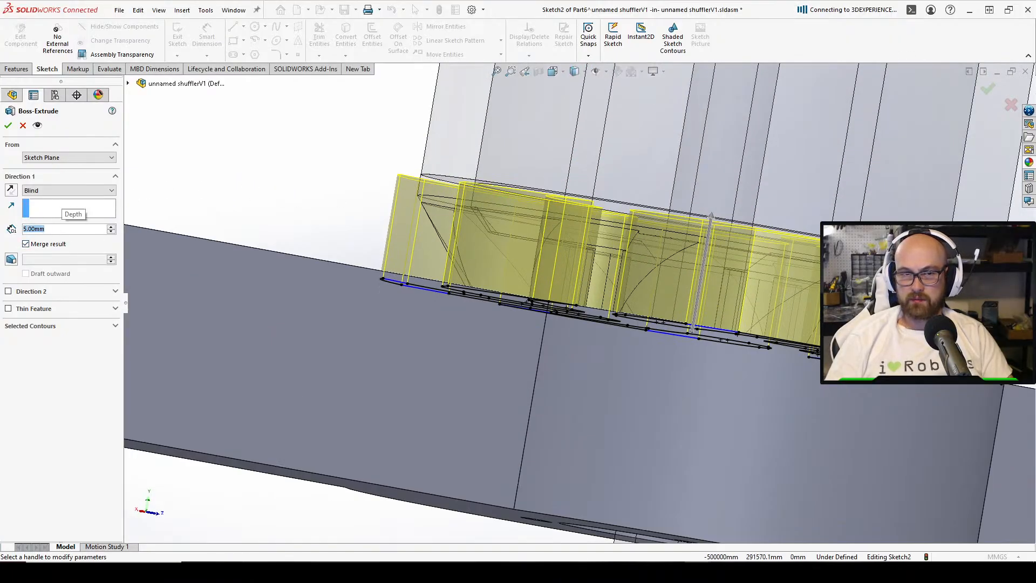
type("4")
key("Return")
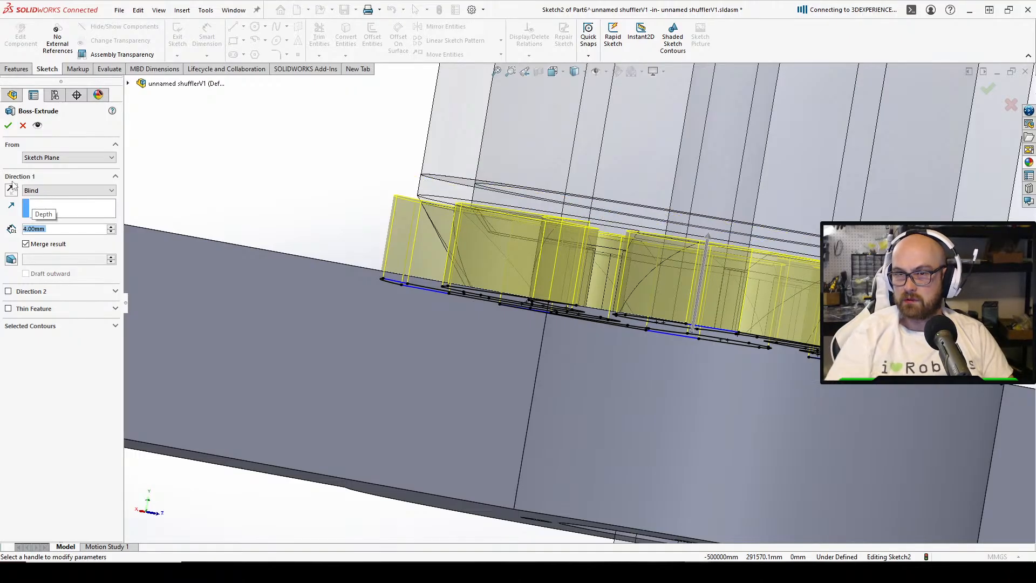
middle_click_drag(374, 324, 451, 270)
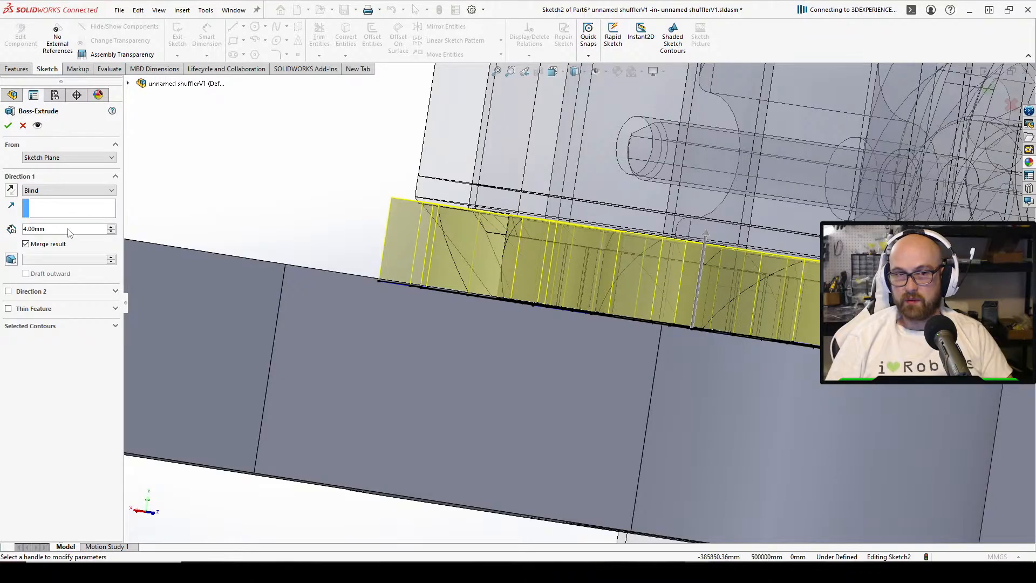
Set the extrusion depth to 3.5 mm and apply the boss to the two-armed part
left_click(69, 229)
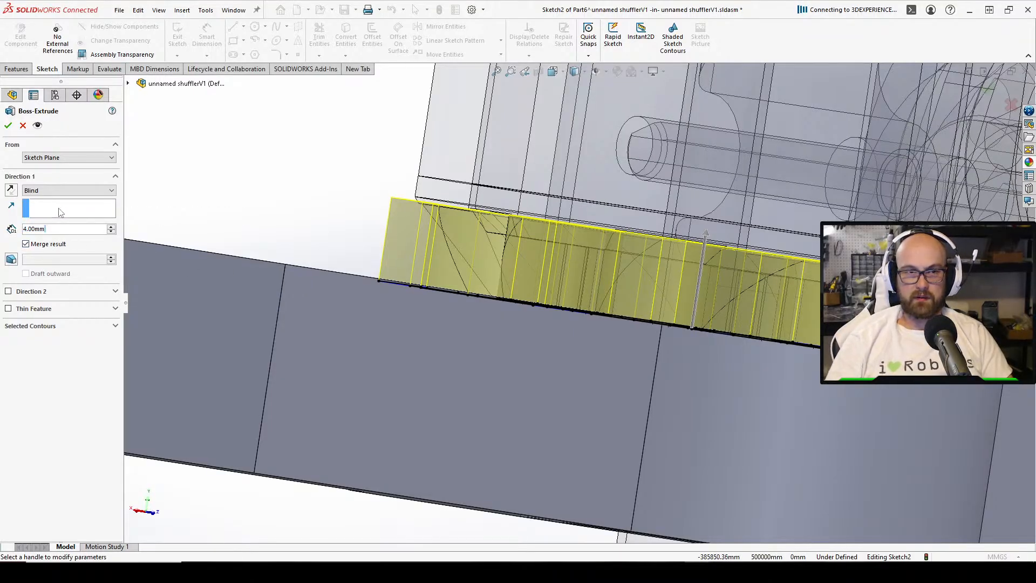
left_click(59, 215)
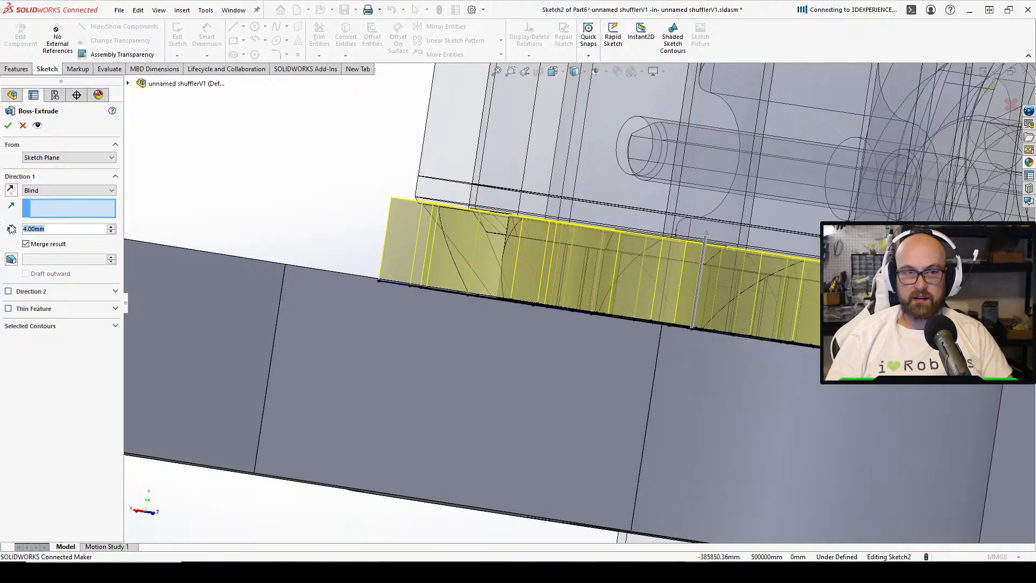
type("3.5")
key("Return")
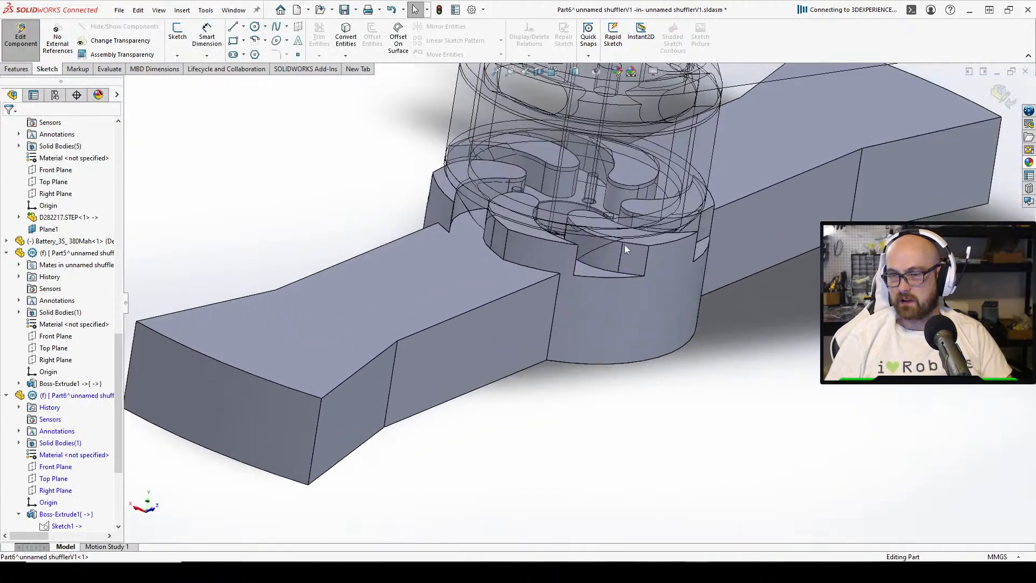
Check the new raised teeth against the motor from the side, and finish editing the part to return to the assembly
middle_click_drag(625, 246, 615, 350)
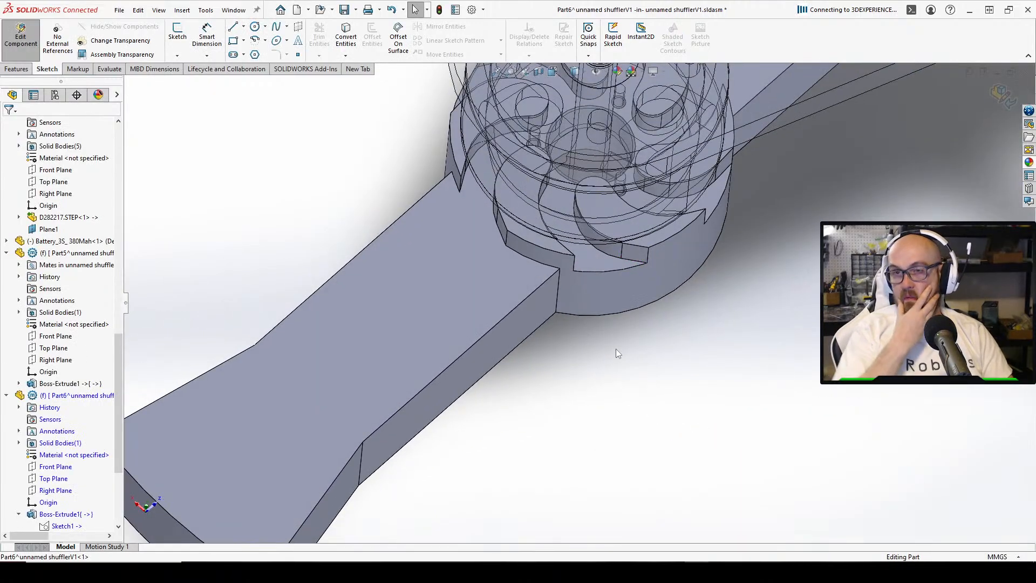
middle_click_drag(612, 286, 586, 97)
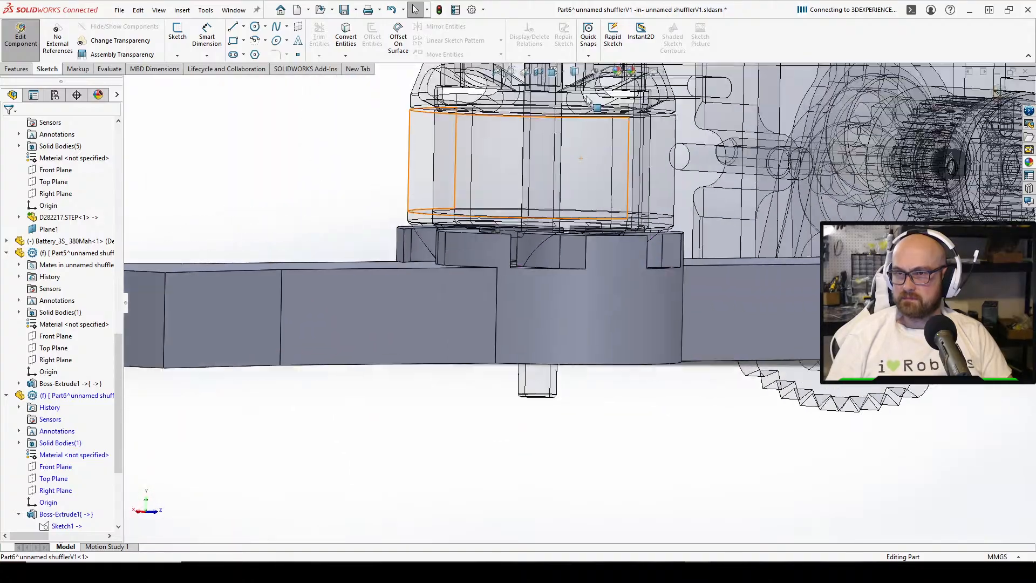
scroll(592, 234, "up", 3)
middle_click_drag(594, 237, 526, 205)
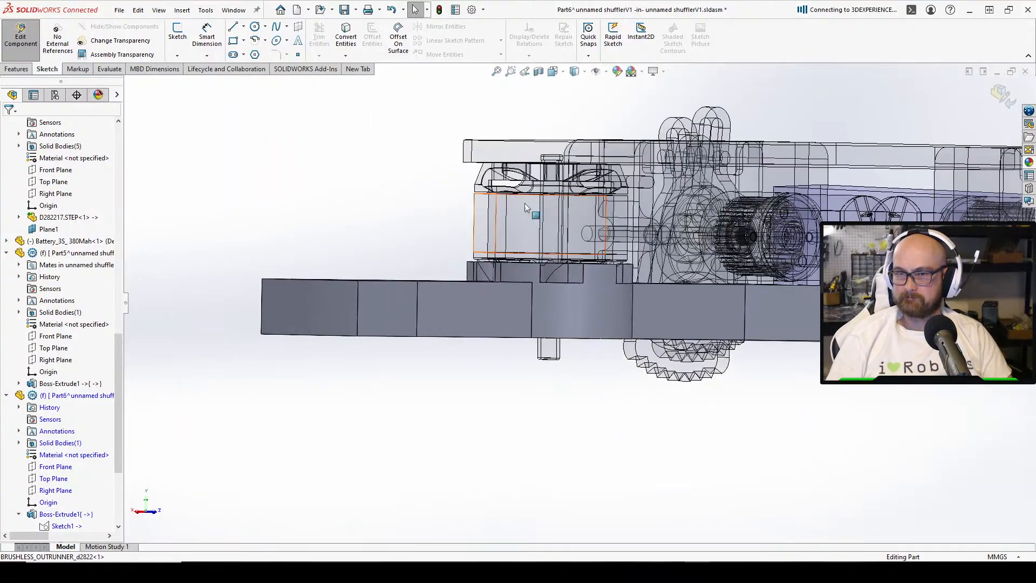
left_click(25, 39)
Examine how the raised teeth engage the motor bell's fins, up close and within the whole robot assembly
scroll(535, 261, "down", 3)
mouse_move(538, 264)
middle_mouse_down()
mouse_move(513, 284)
mouse_move(491, 393)
middle_mouse_up()
scroll(506, 287, "down", 2)
scroll(496, 303, "down", 2)
scroll(495, 302, "up", 3)
scroll(477, 278, "down", 1)
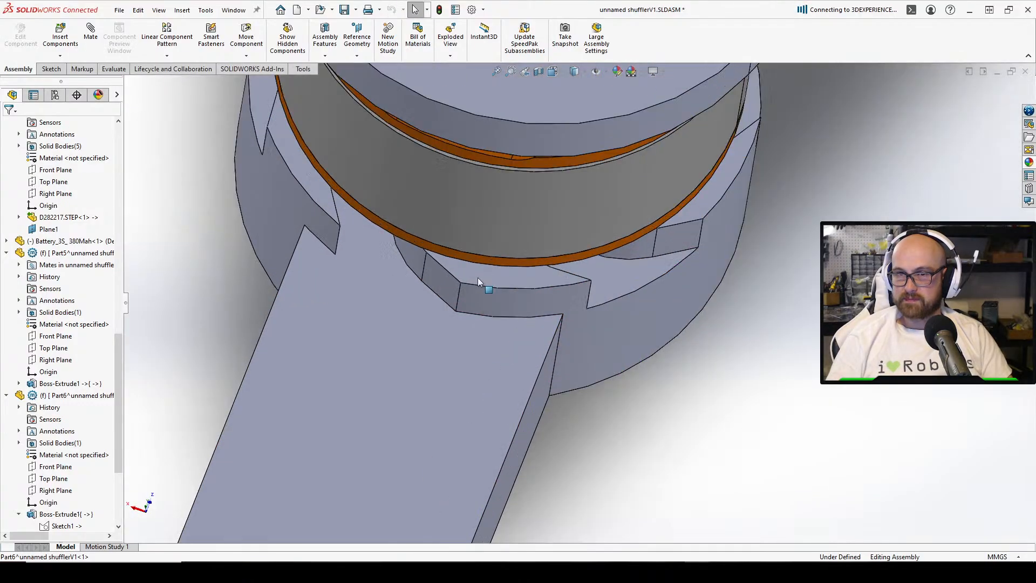
scroll(477, 281, "up", 3)
middle_click_drag(390, 285, 573, 218)
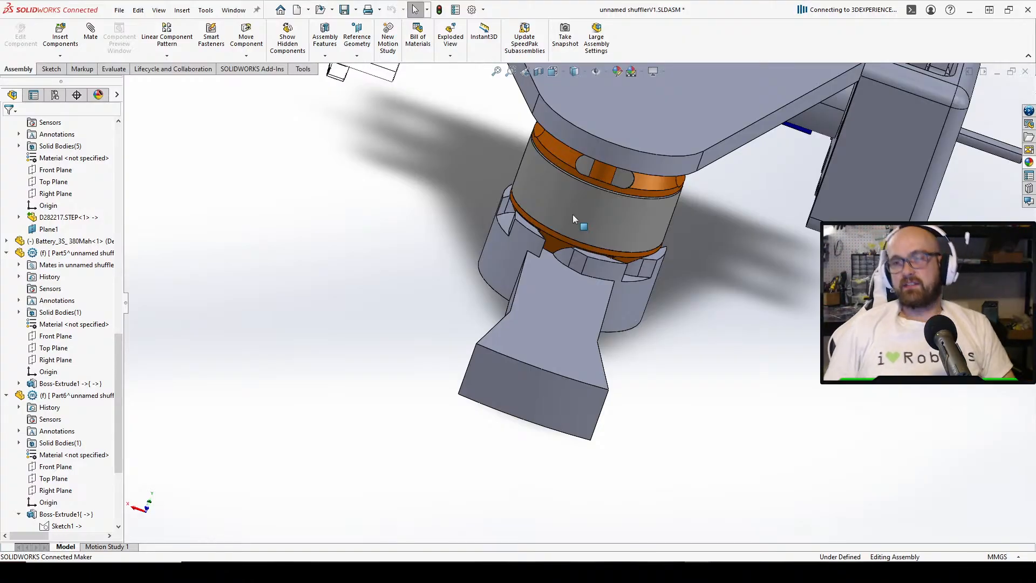
middle_click_drag(571, 215, 556, 369)
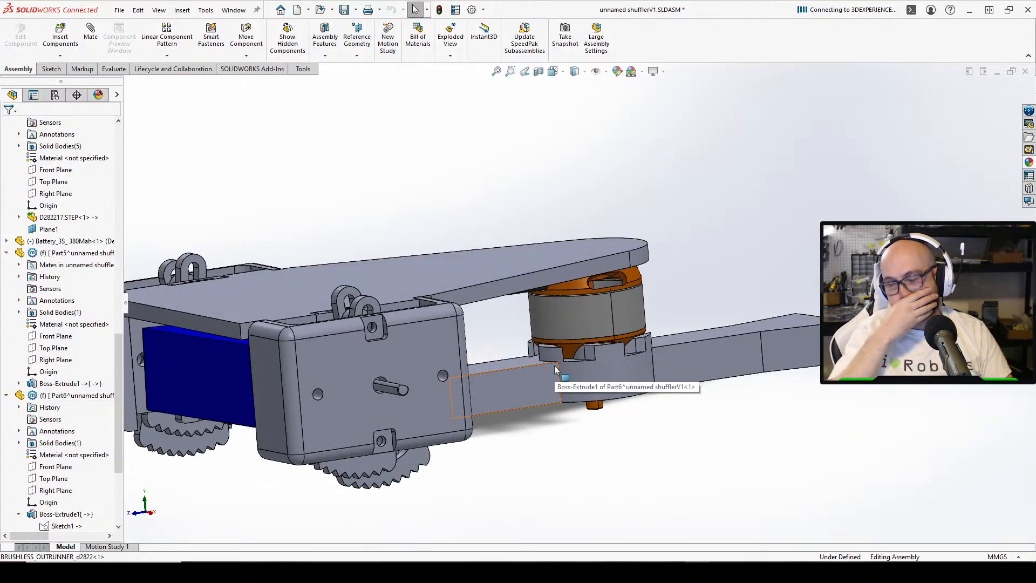
scroll(569, 365, "down", 5)
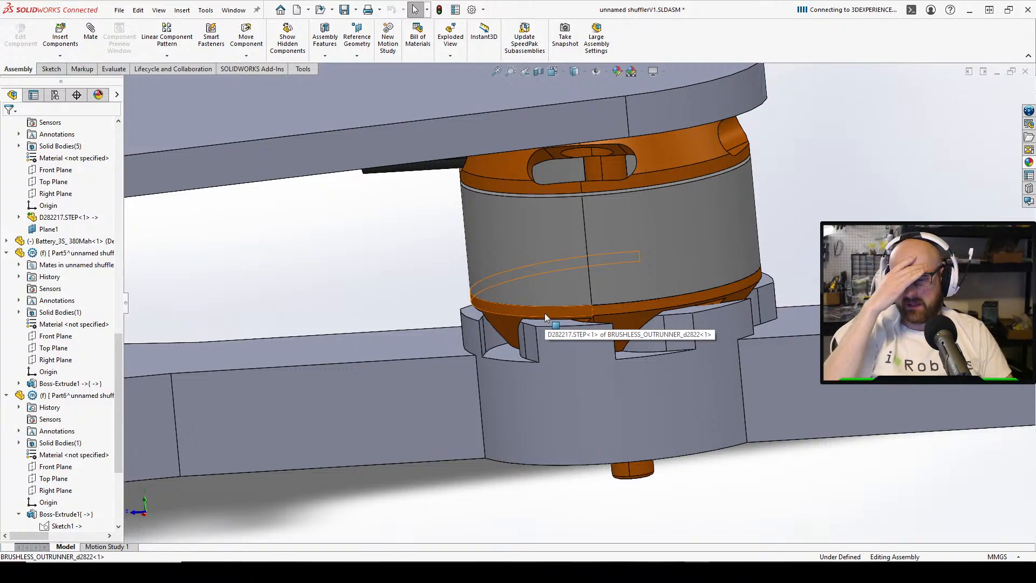
key("f")
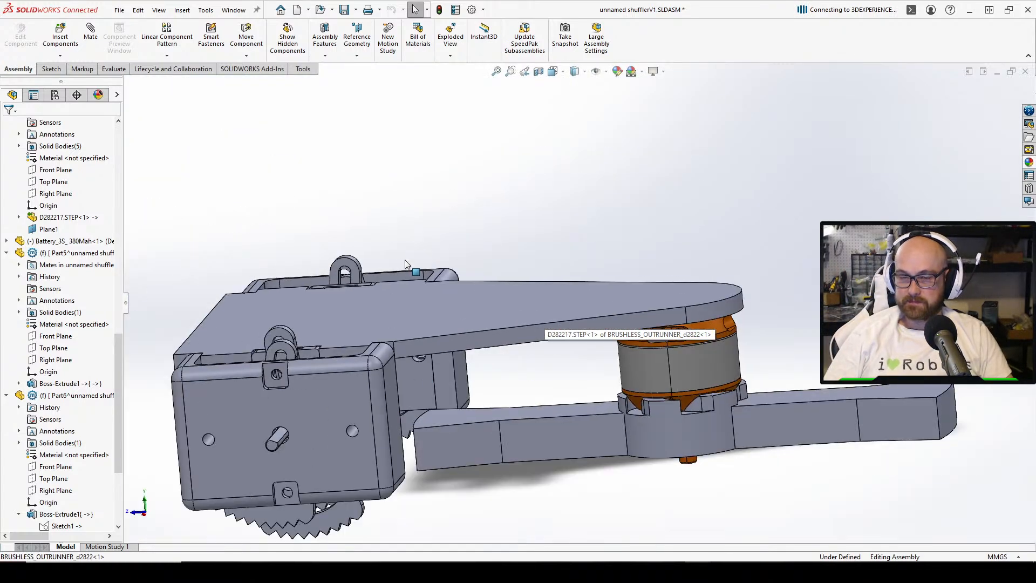
middle_click_drag(408, 264, 539, 335)
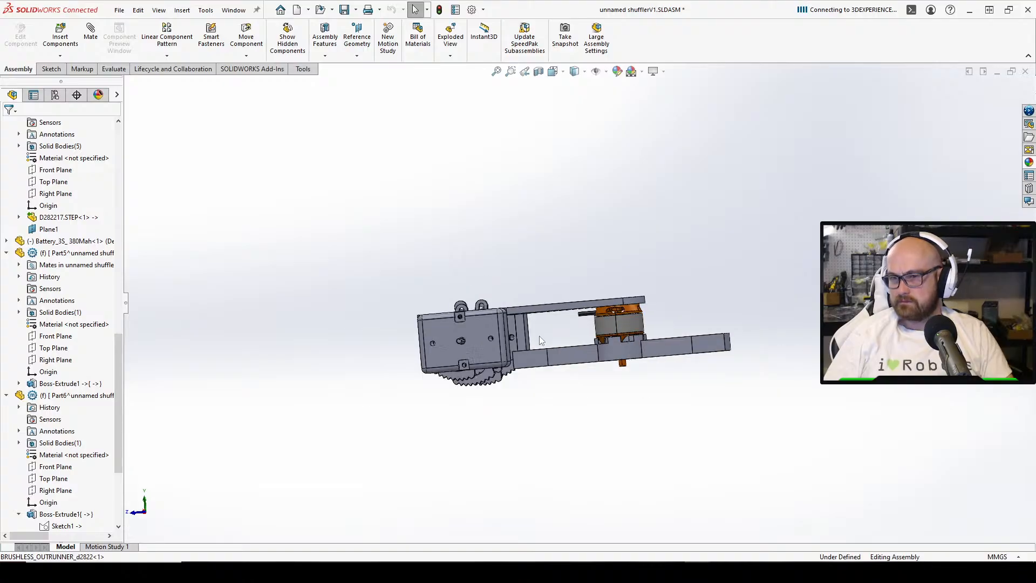
scroll(543, 335, "down", 2)
middle_click_drag(636, 318, 622, 391)
scroll(621, 397, "down", 2)
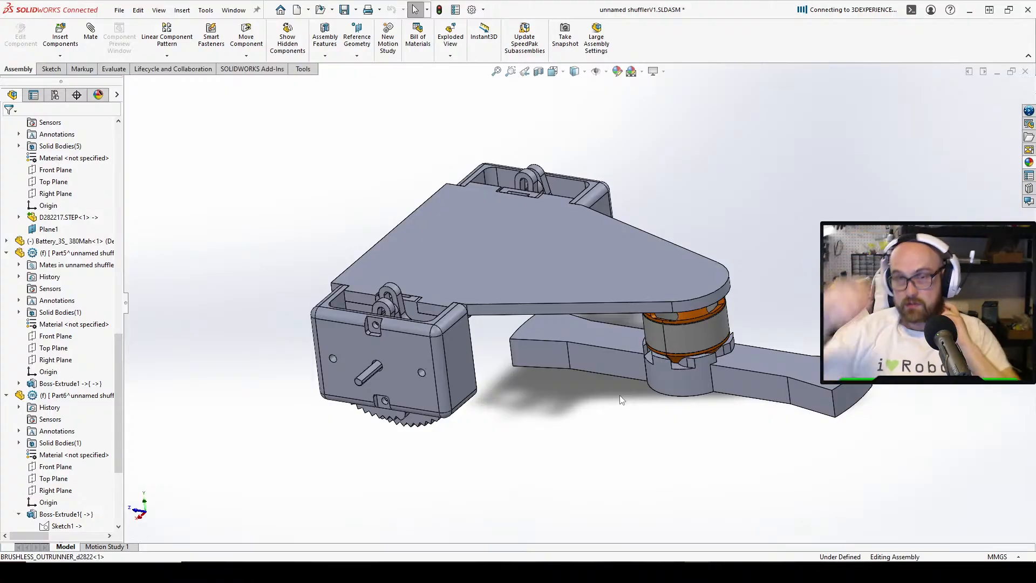
Save the assembly with all modified parts, keeping the virtual components internally inside the assembly
left_click(343, 12)
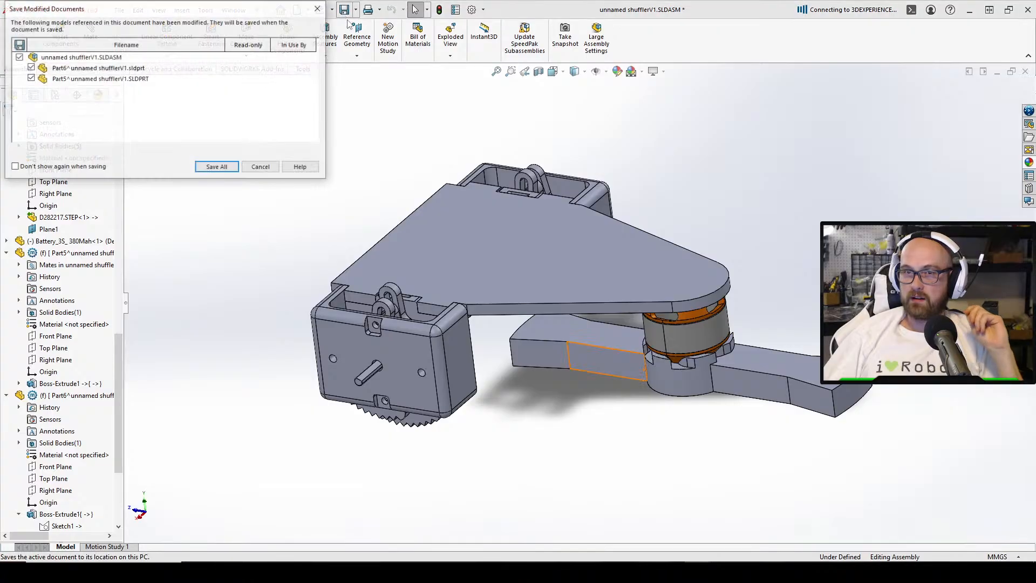
left_click(217, 167)
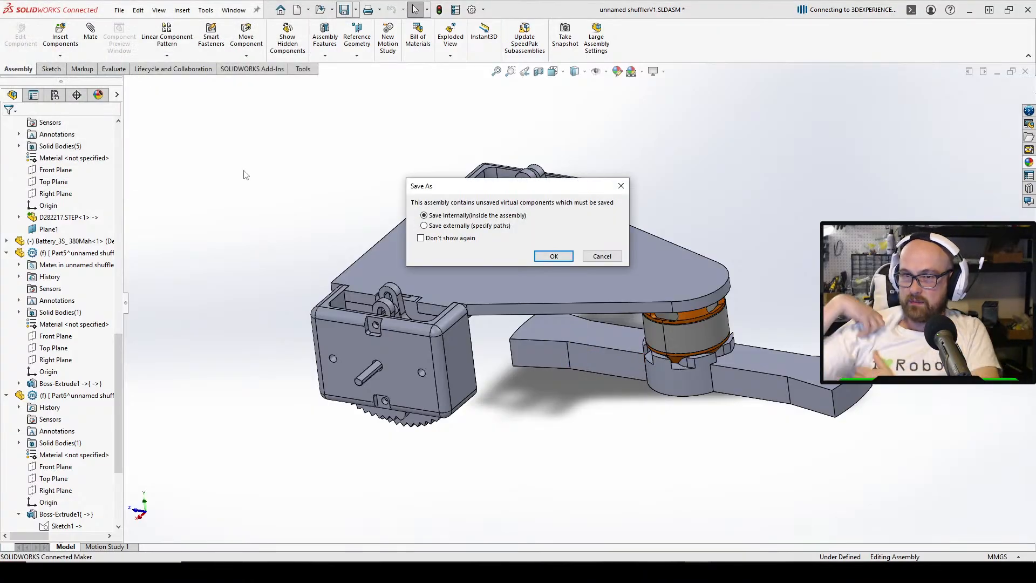
left_click(554, 256)
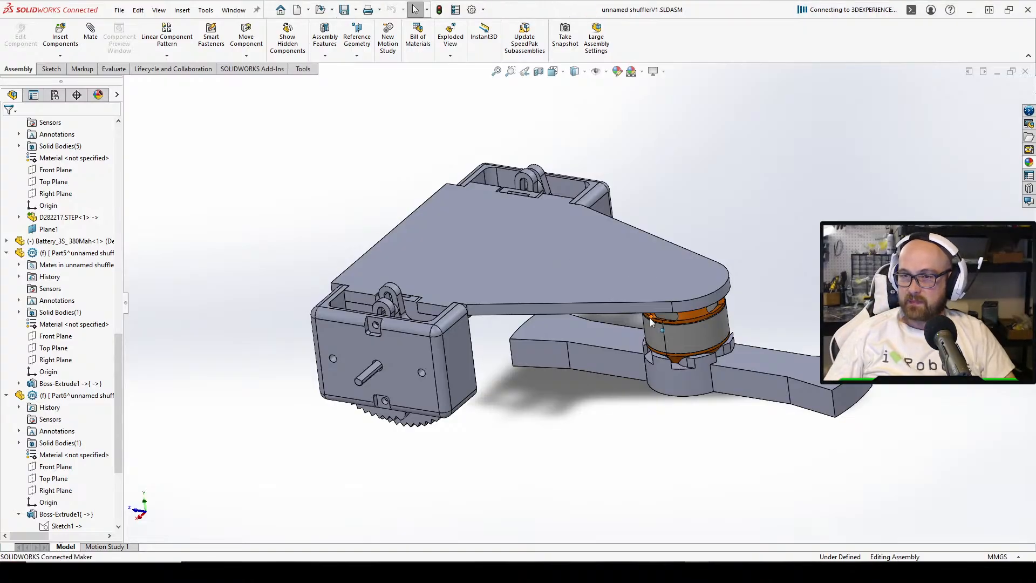
Switch to the browser to view the reference photo of the combat robot, and move its window away from the assembly
middle_click_drag(566, 255, 635, 254)
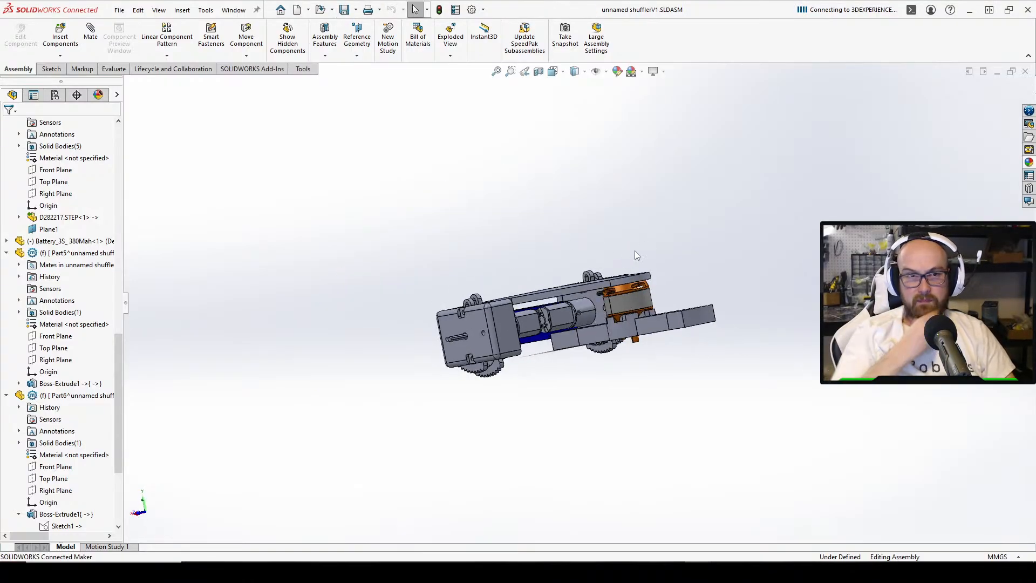
scroll(645, 260, "down", 3)
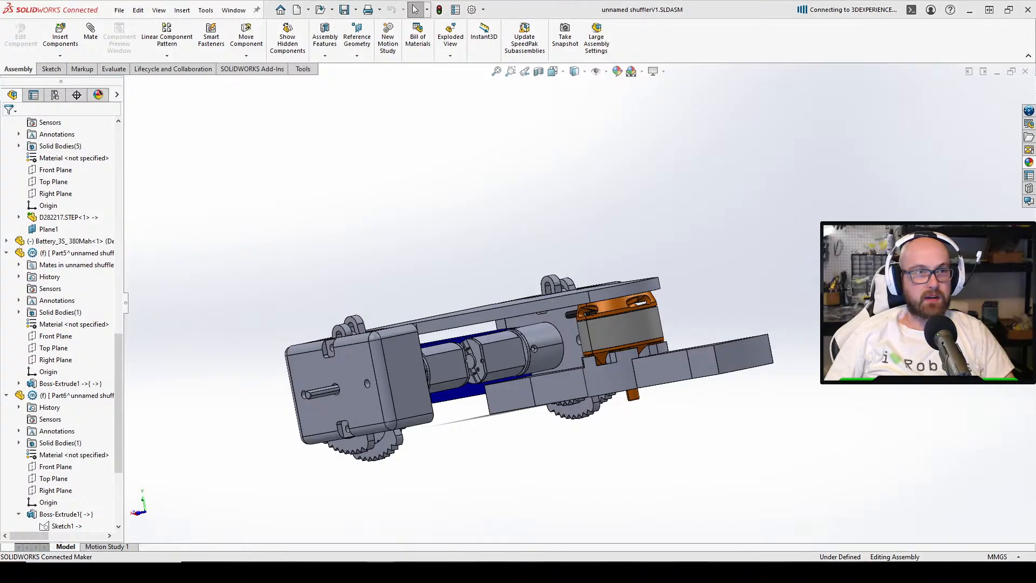
key("alt+Tab")
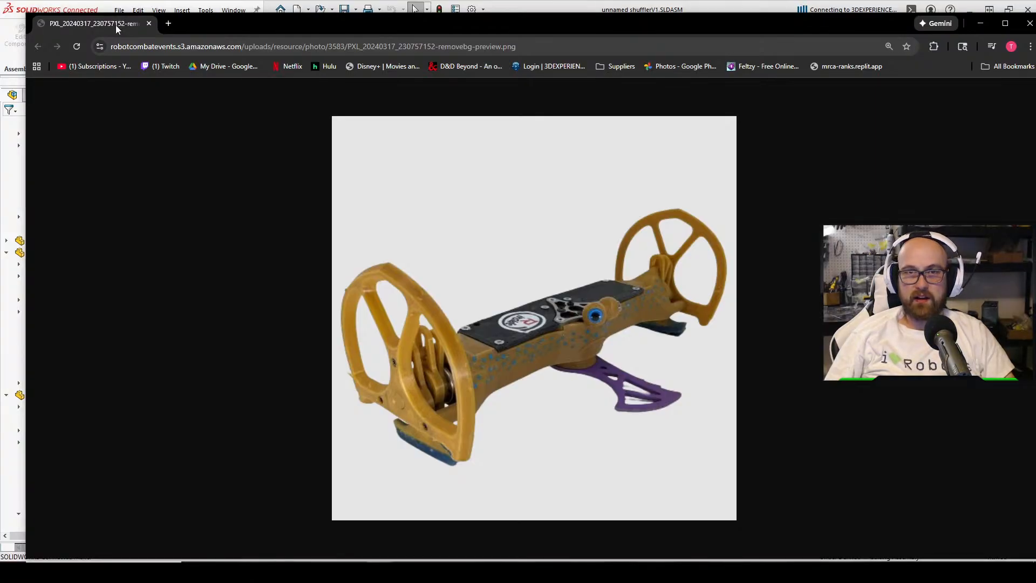
left_click_drag(115, 24, 0, 46)
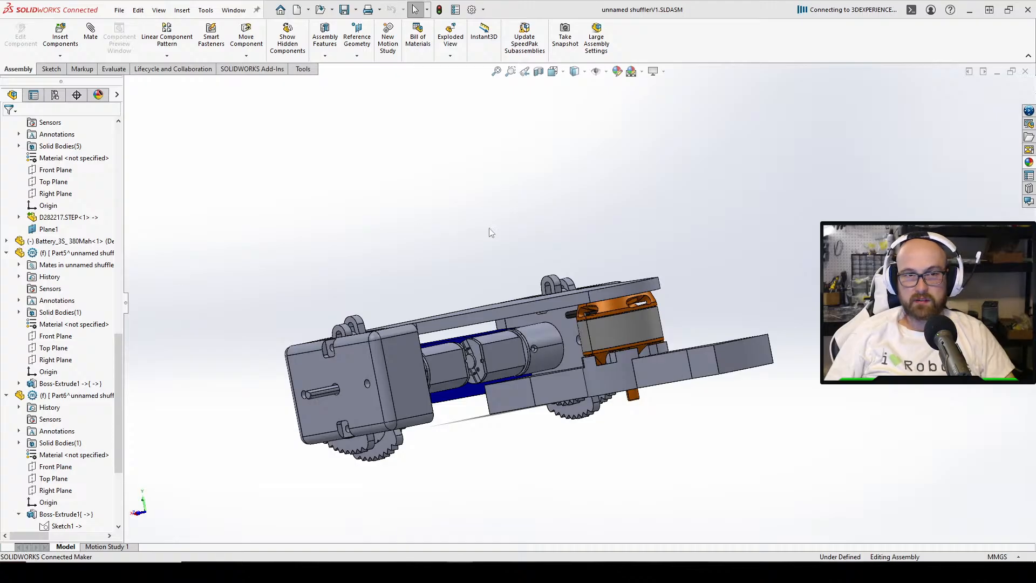
Examine the top plate and its joints with the two drive pods, looking closely at the pod housing and its feet
middle_click_drag(490, 231, 526, 296)
scroll(527, 295, "down", 2)
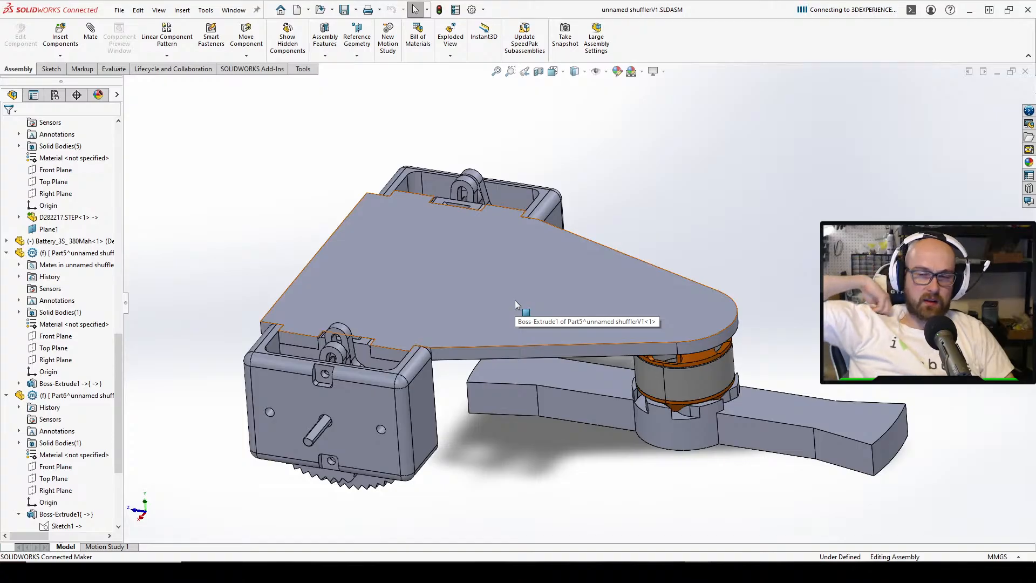
middle_click_drag(363, 425, 453, 449)
scroll(378, 413, "up", 3)
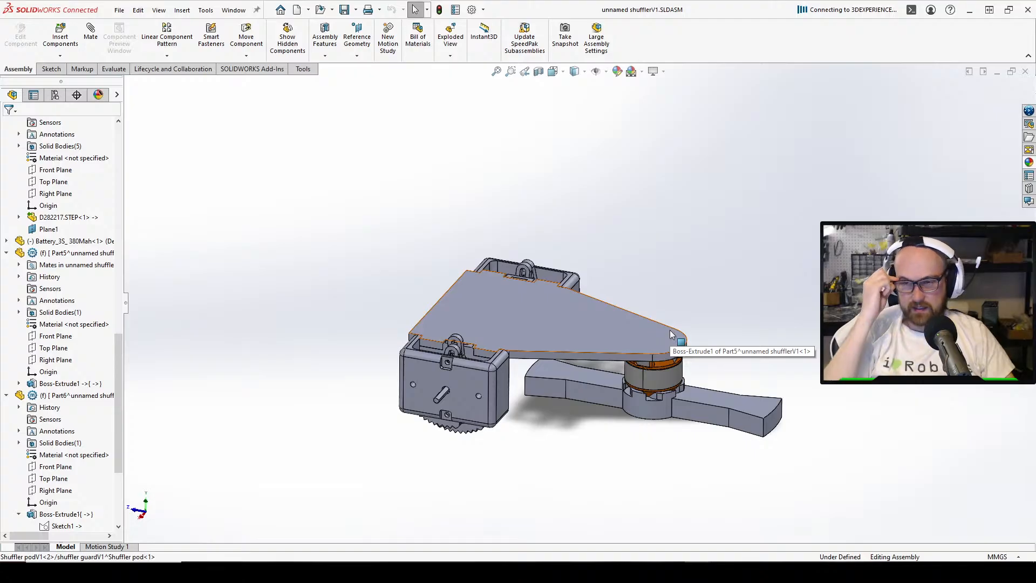
middle_click_drag(670, 334, 578, 281)
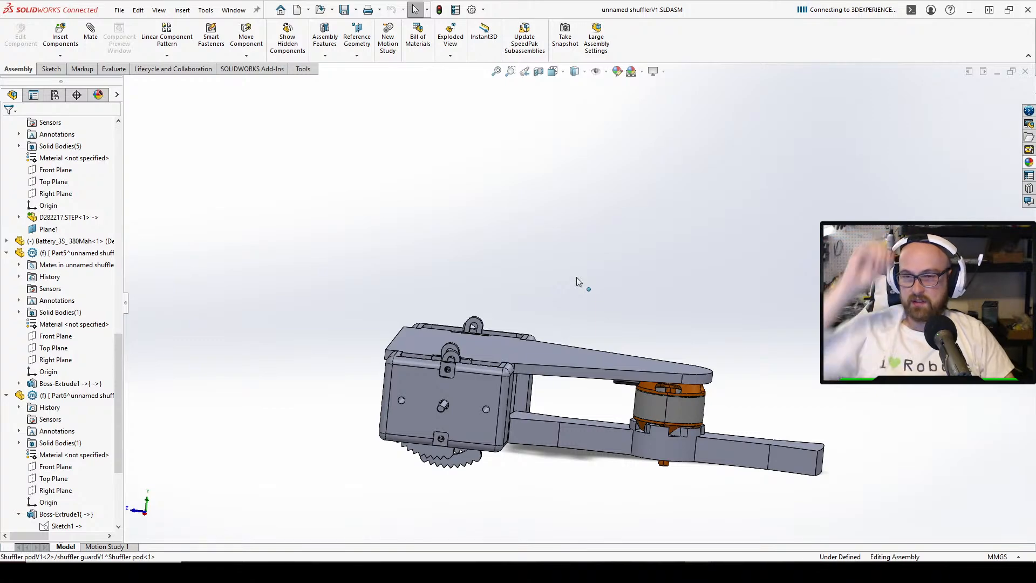
scroll(573, 277, "down", 2)
middle_click_drag(432, 356, 404, 512)
scroll(404, 511, "down", 3)
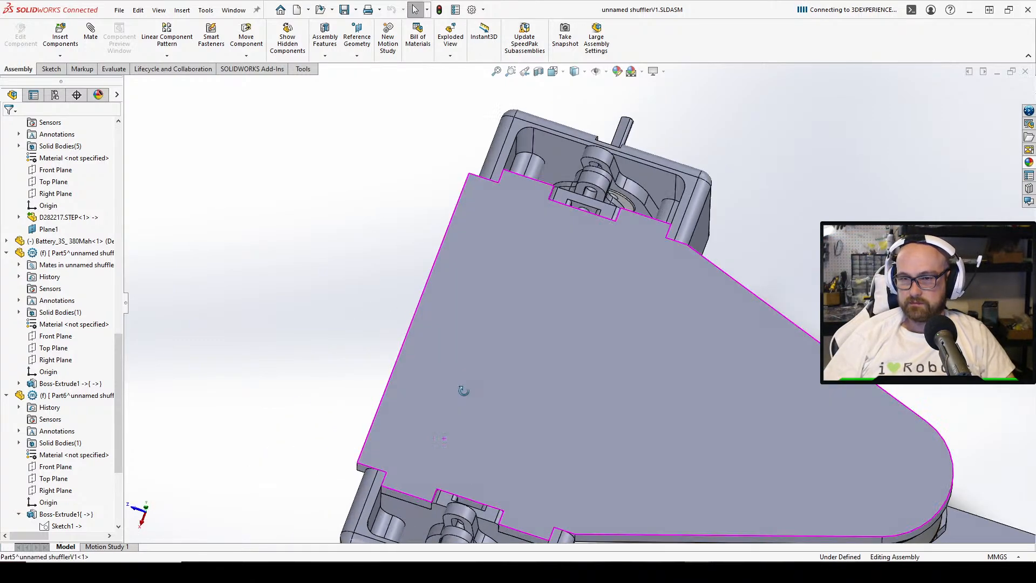
middle_click_drag(462, 391, 494, 532)
scroll(586, 363, "down", 1)
scroll(598, 359, "up", 4)
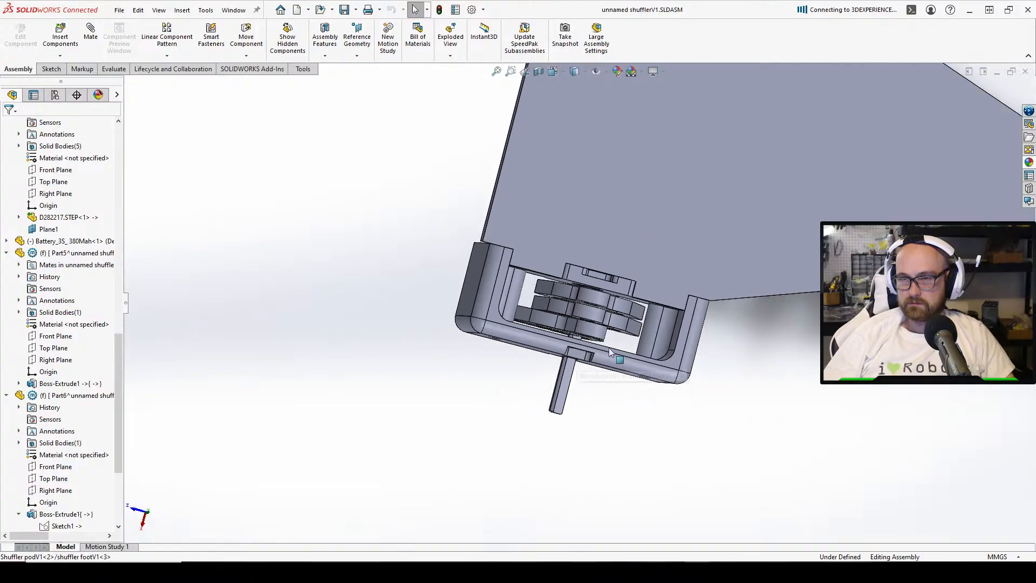
middle_click_drag(615, 357, 607, 244)
scroll(596, 314, "down", 5)
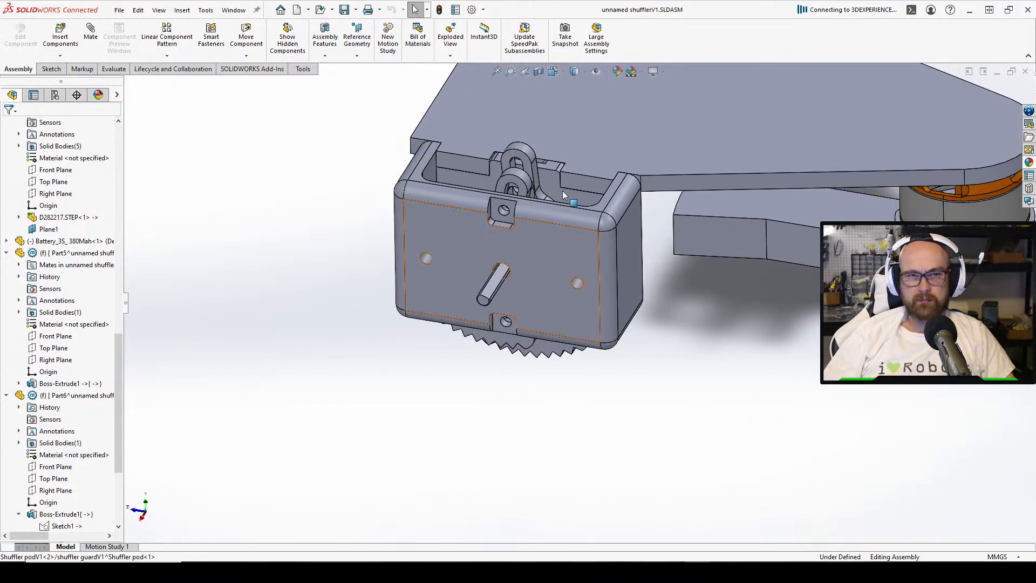
Inspect the overall robot layout from above and the sides, including the clearance between the plate, motor and two-armed spinner
scroll(681, 223, "up", 3)
middle_click_drag(562, 189, 692, 206)
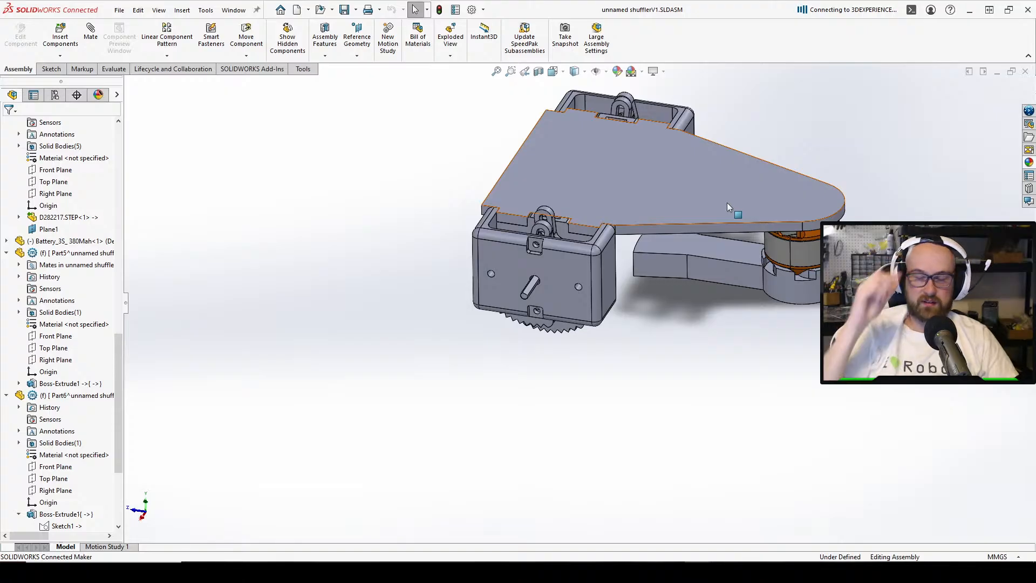
scroll(762, 274, "down", 1)
middle_click_drag(522, 233, 529, 157)
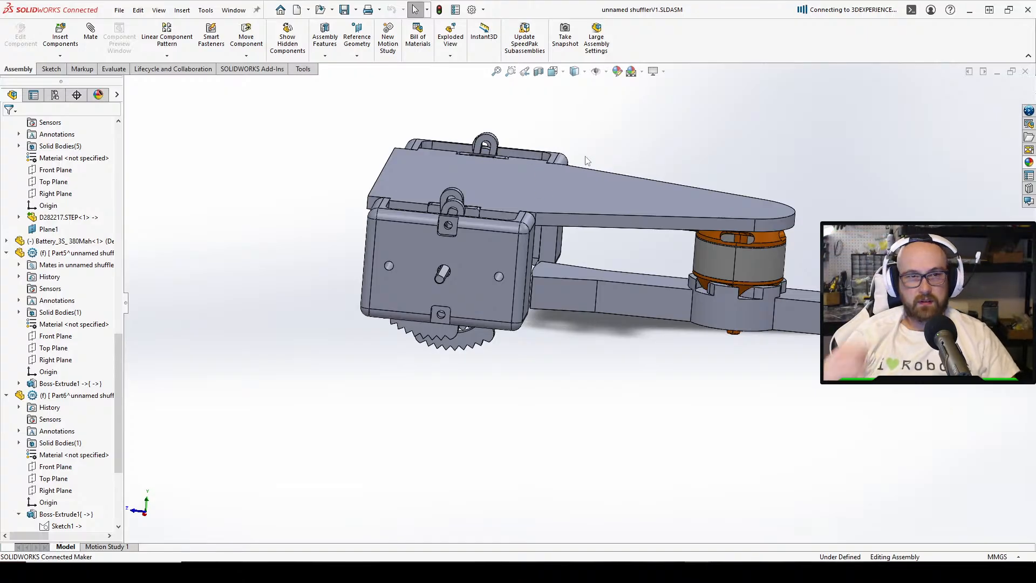
middle_click_drag(703, 96, 603, 210)
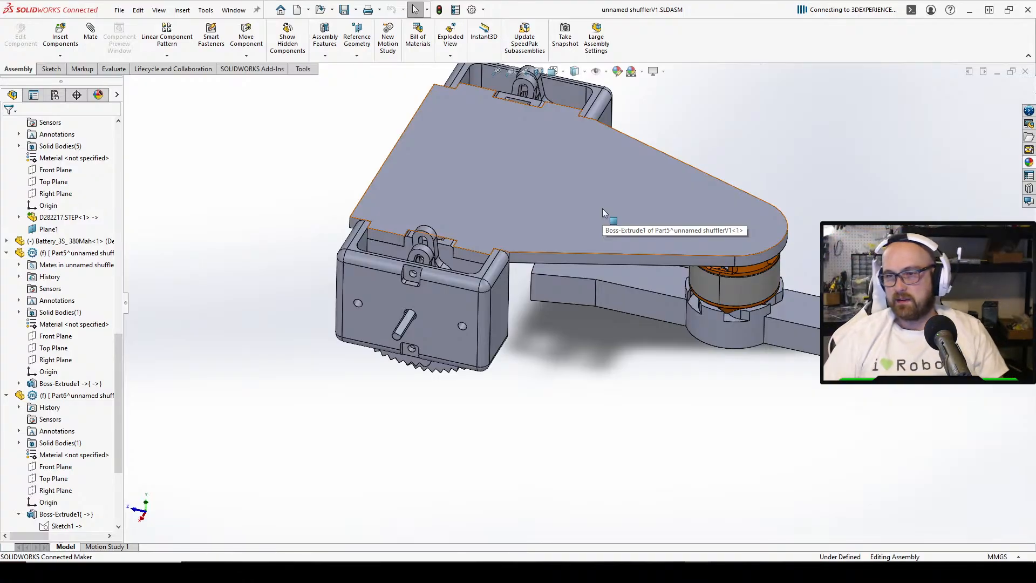
middle_click_drag(602, 208, 459, 221)
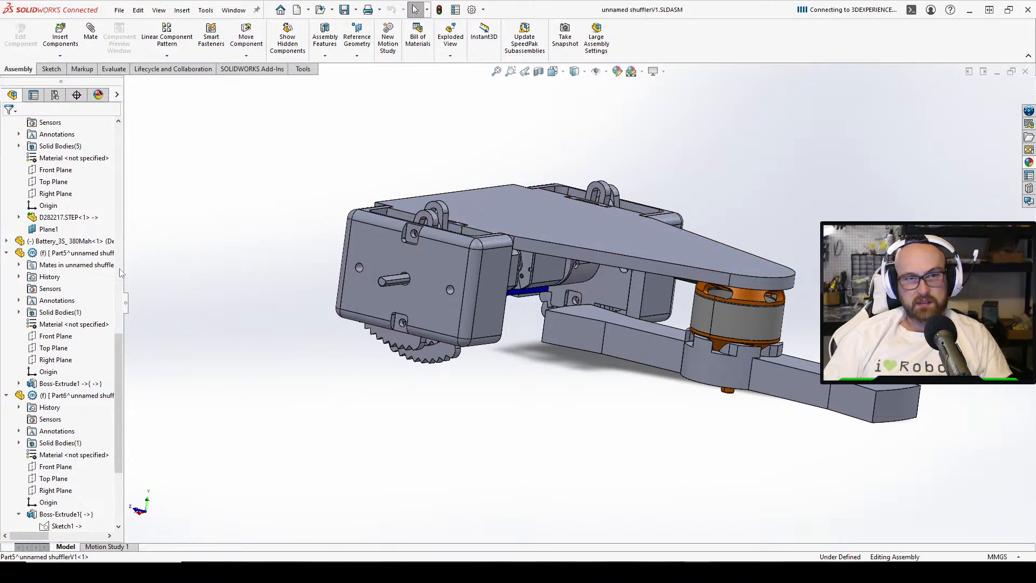
middle_click_drag(444, 261, 558, 211)
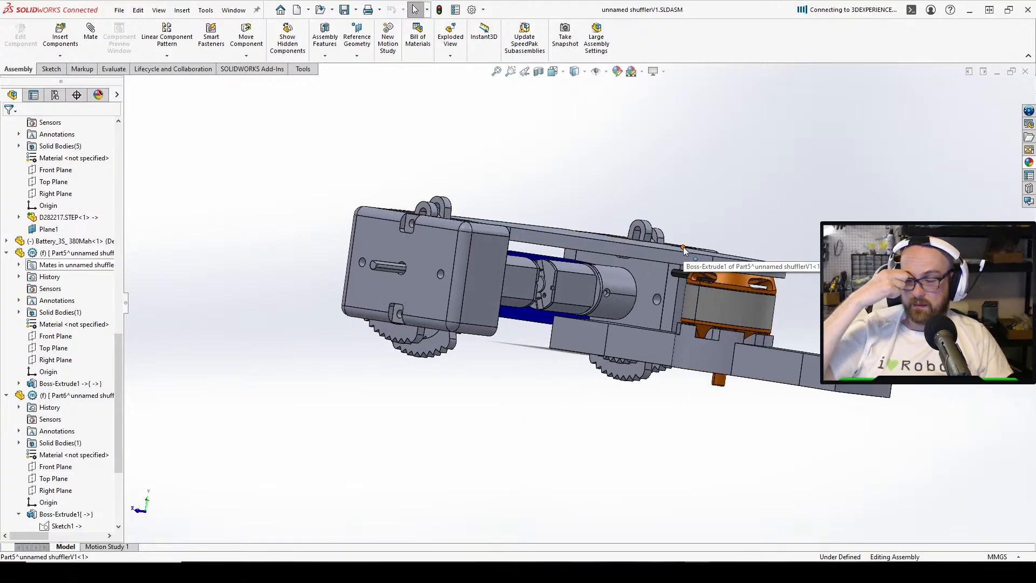
middle_click_drag(759, 210, 769, 389)
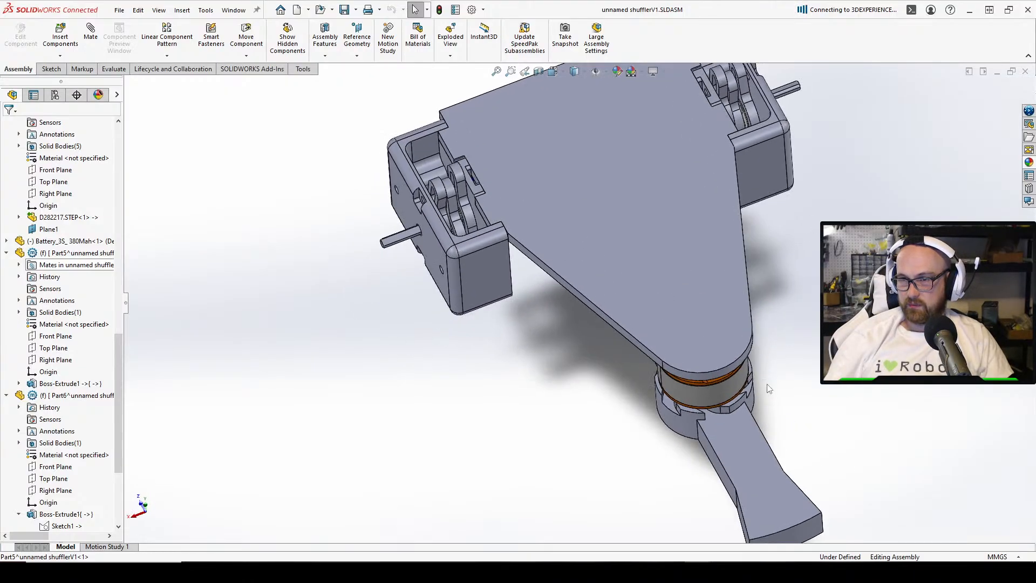